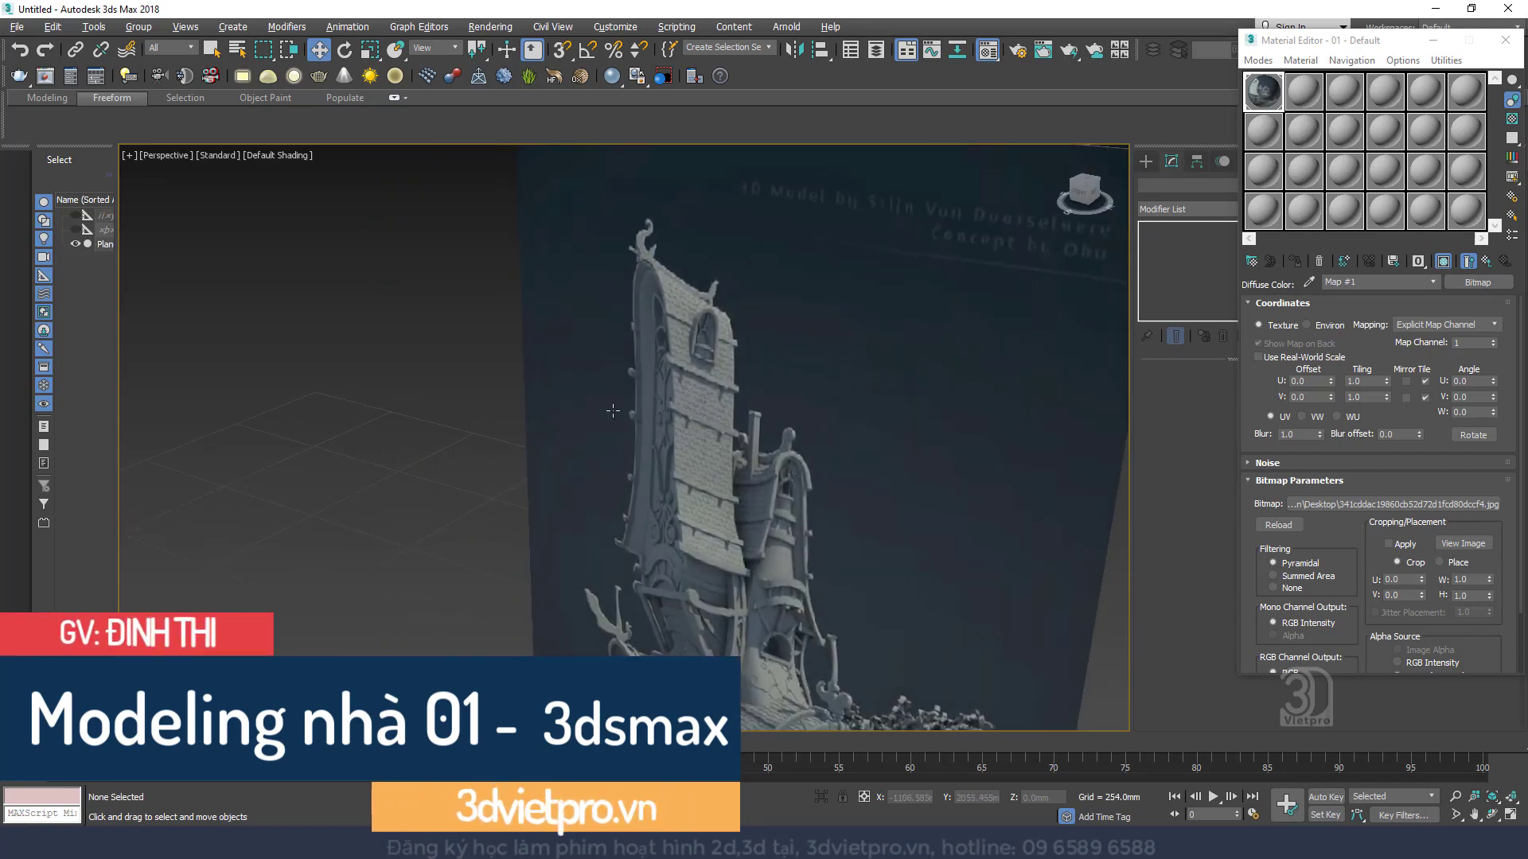
Examine the tower house reference image on the plane, from the roofs down to the balcony, entrance and tree
{"action": "scroll", "coordinate": [614, 504], "scroll_direction": "up", "scroll_amount": 5}
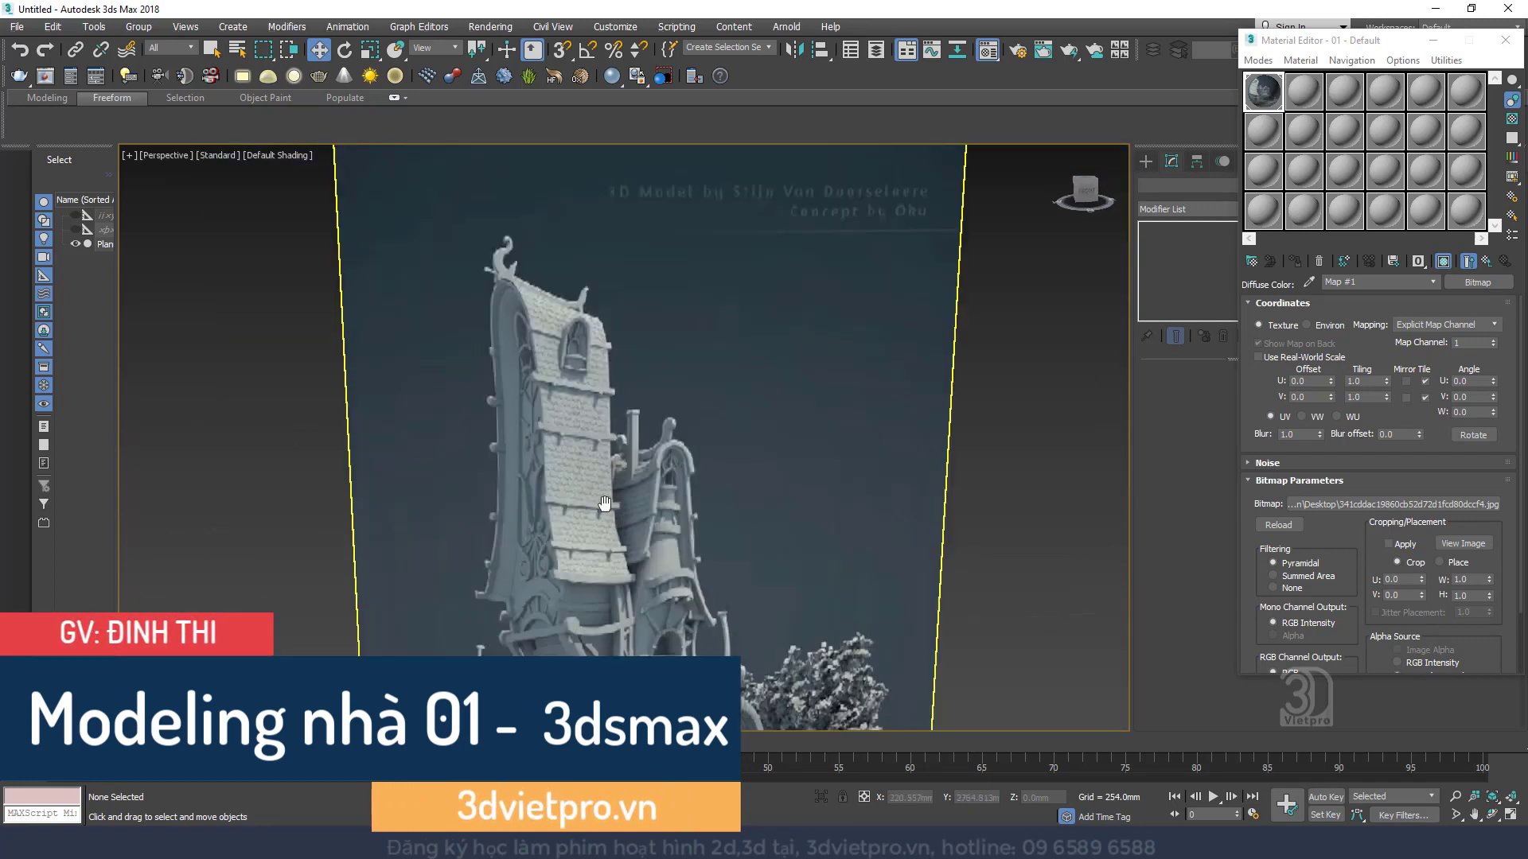
{"action": "scroll", "coordinate": [723, 577], "scroll_direction": "down", "scroll_amount": 4}
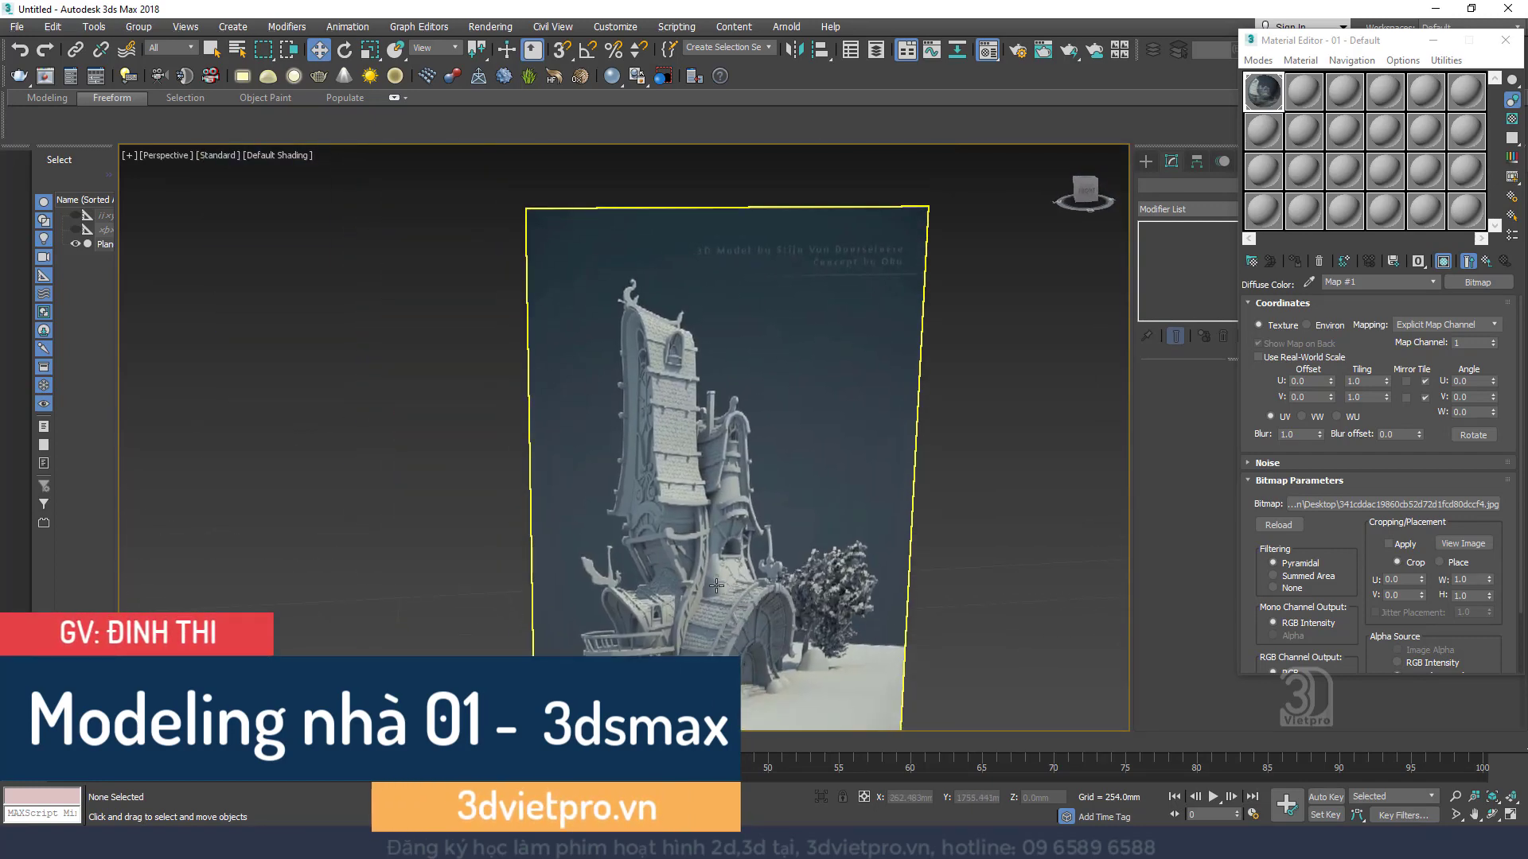
{"action": "scroll", "coordinate": [706, 513], "scroll_direction": "up", "scroll_amount": 3}
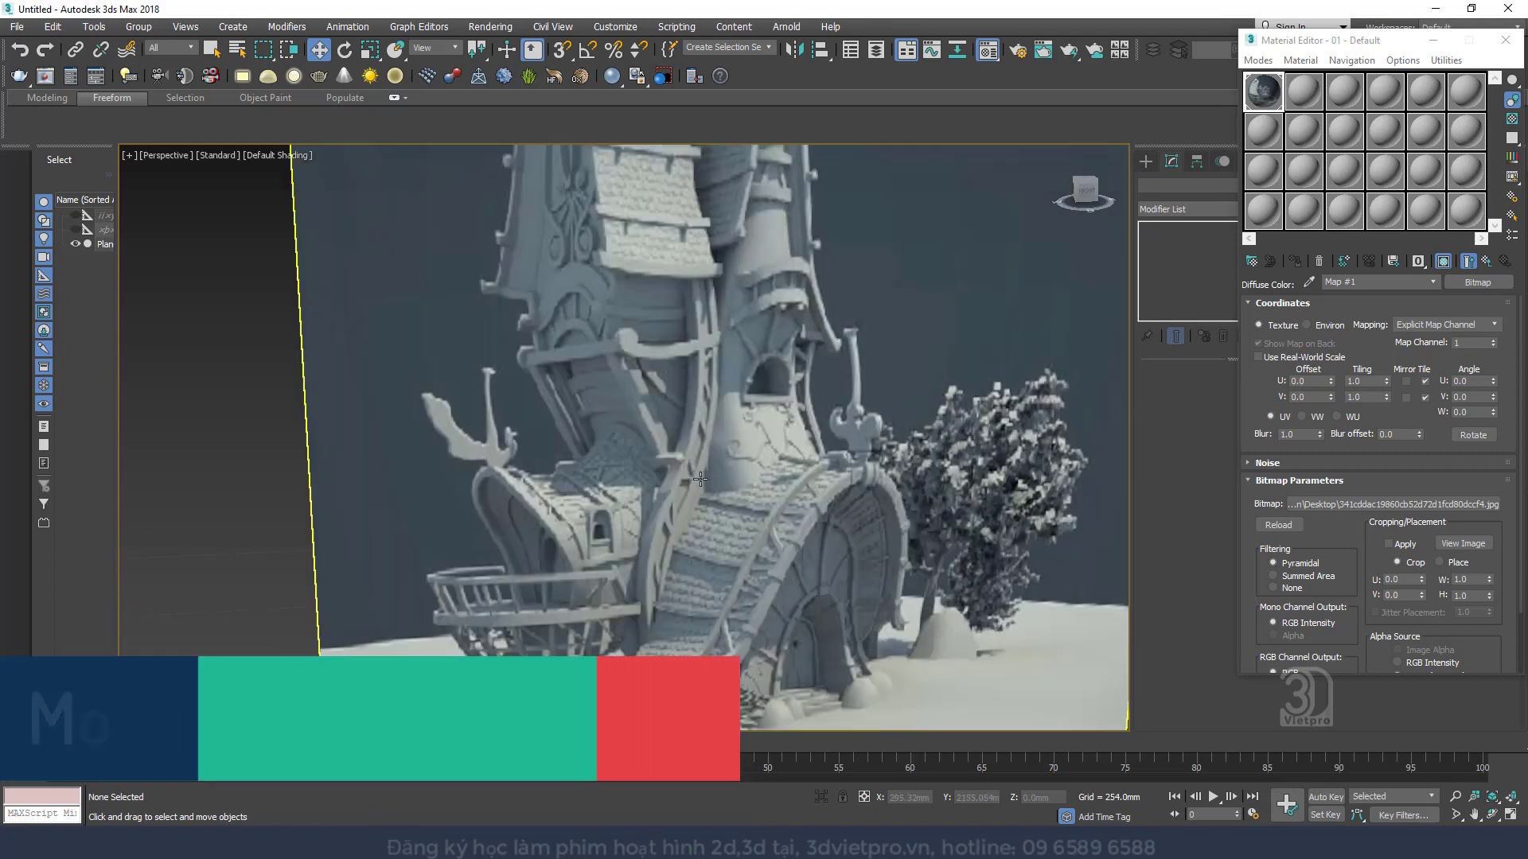
{"action": "scroll", "coordinate": [700, 498], "scroll_direction": "down", "scroll_amount": 1}
{"action": "middle_click_drag", "start_coordinate": [700, 500], "coordinate": [740, 587]}
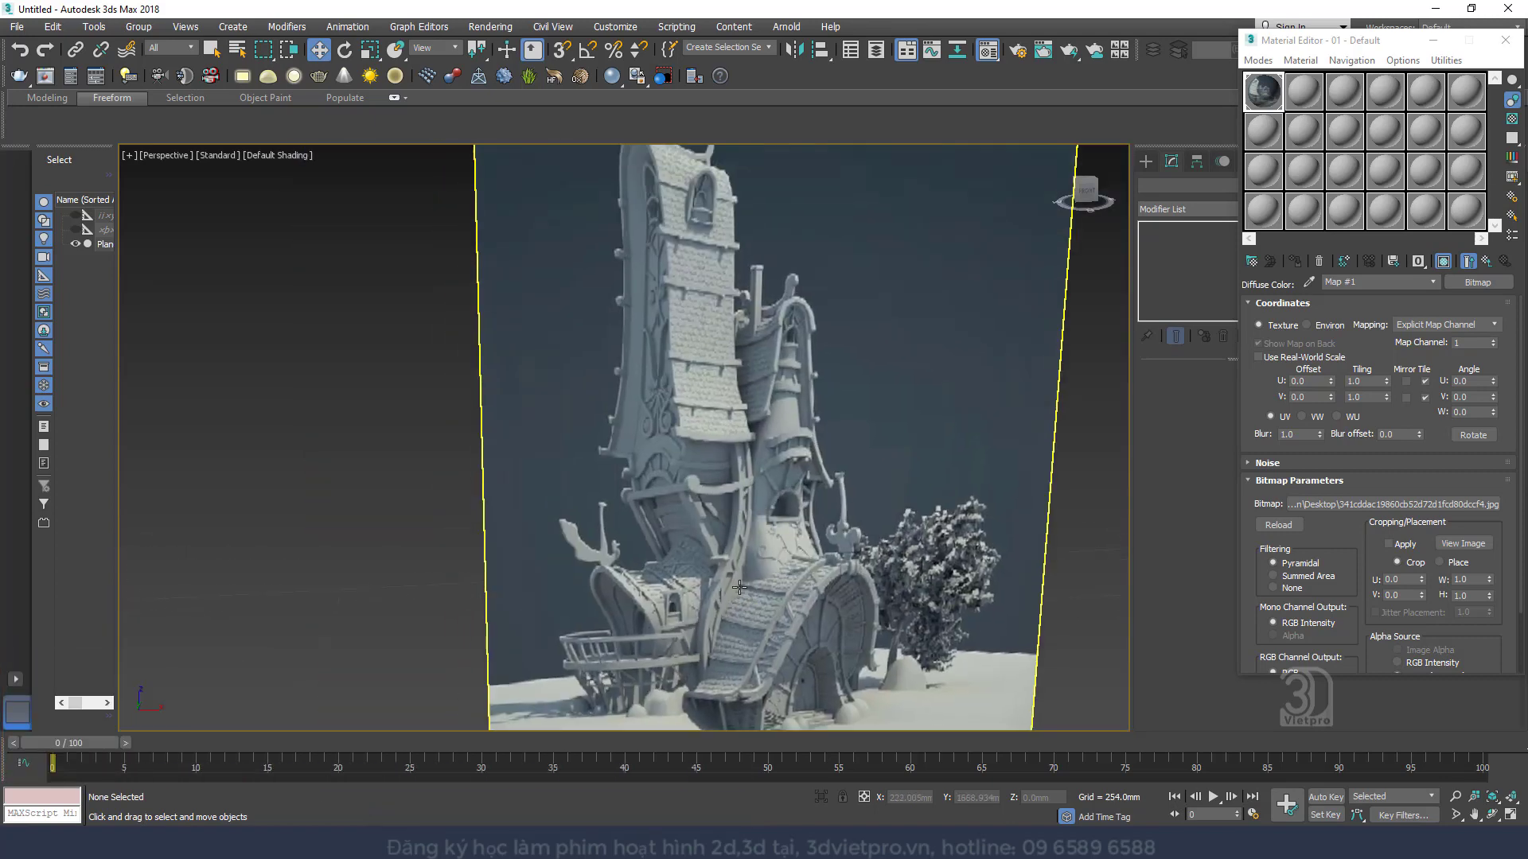
{"action": "middle_click_drag", "start_coordinate": [770, 529], "coordinate": [740, 478]}
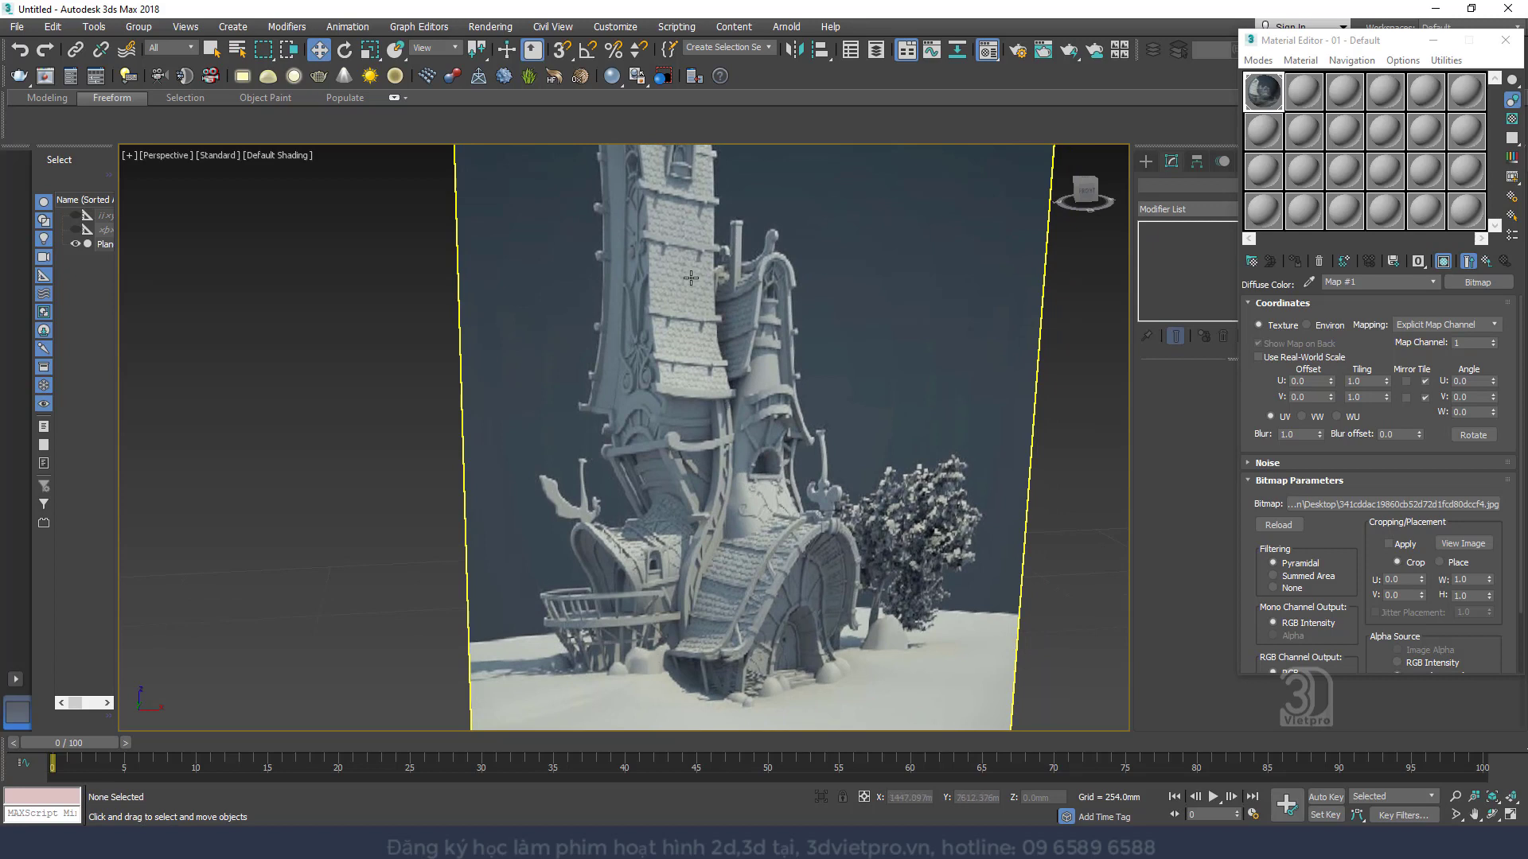
{"action": "middle_click_drag", "start_coordinate": [685, 391], "coordinate": [685, 428]}
{"action": "scroll", "coordinate": [653, 385], "scroll_direction": "down", "scroll_amount": 3}
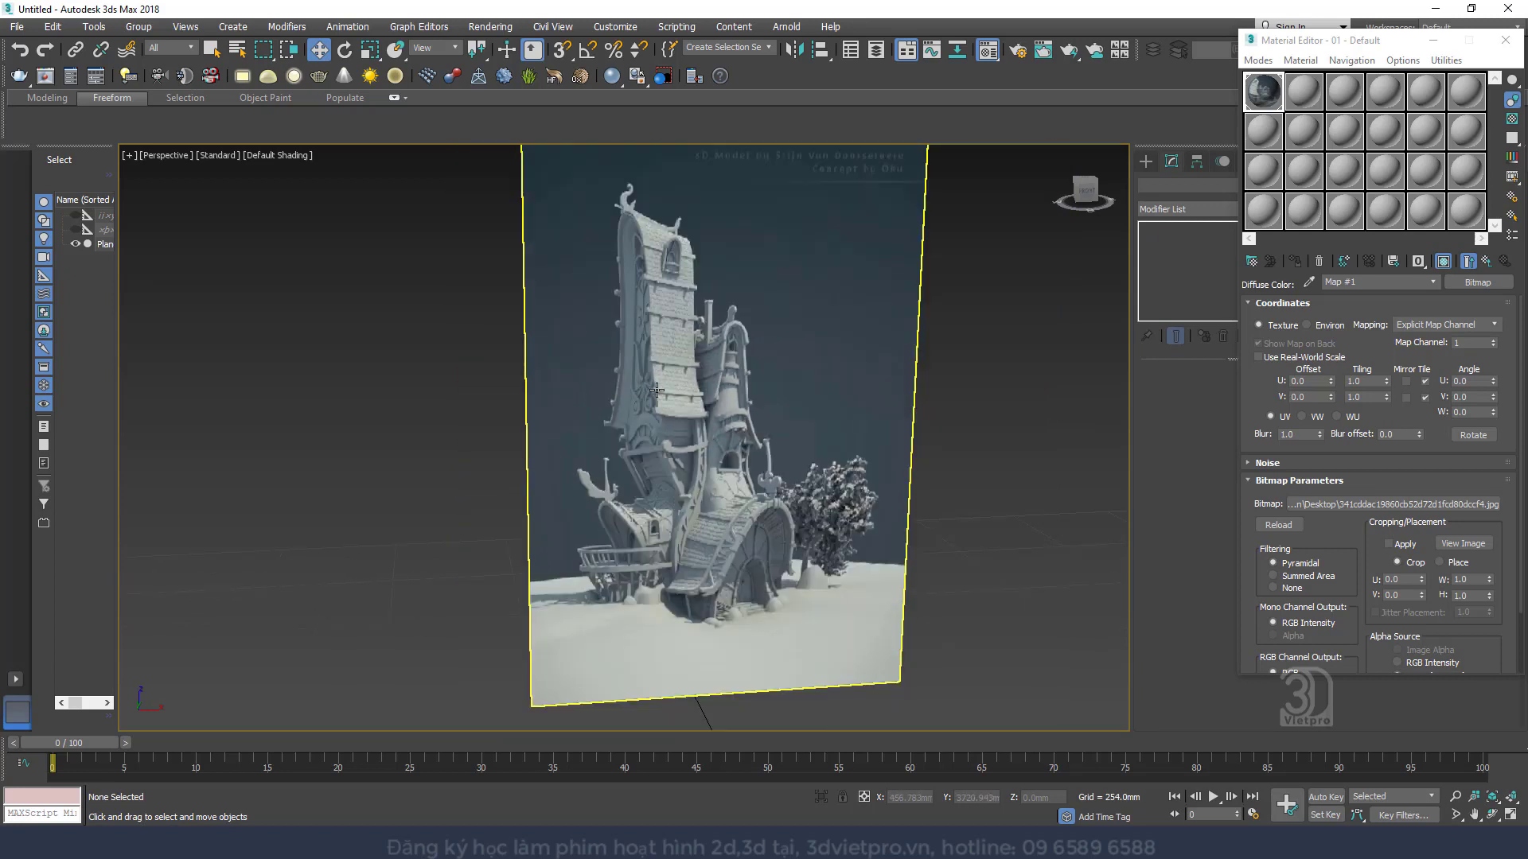
{"action": "scroll", "coordinate": [728, 448], "scroll_direction": "up", "scroll_amount": 3}
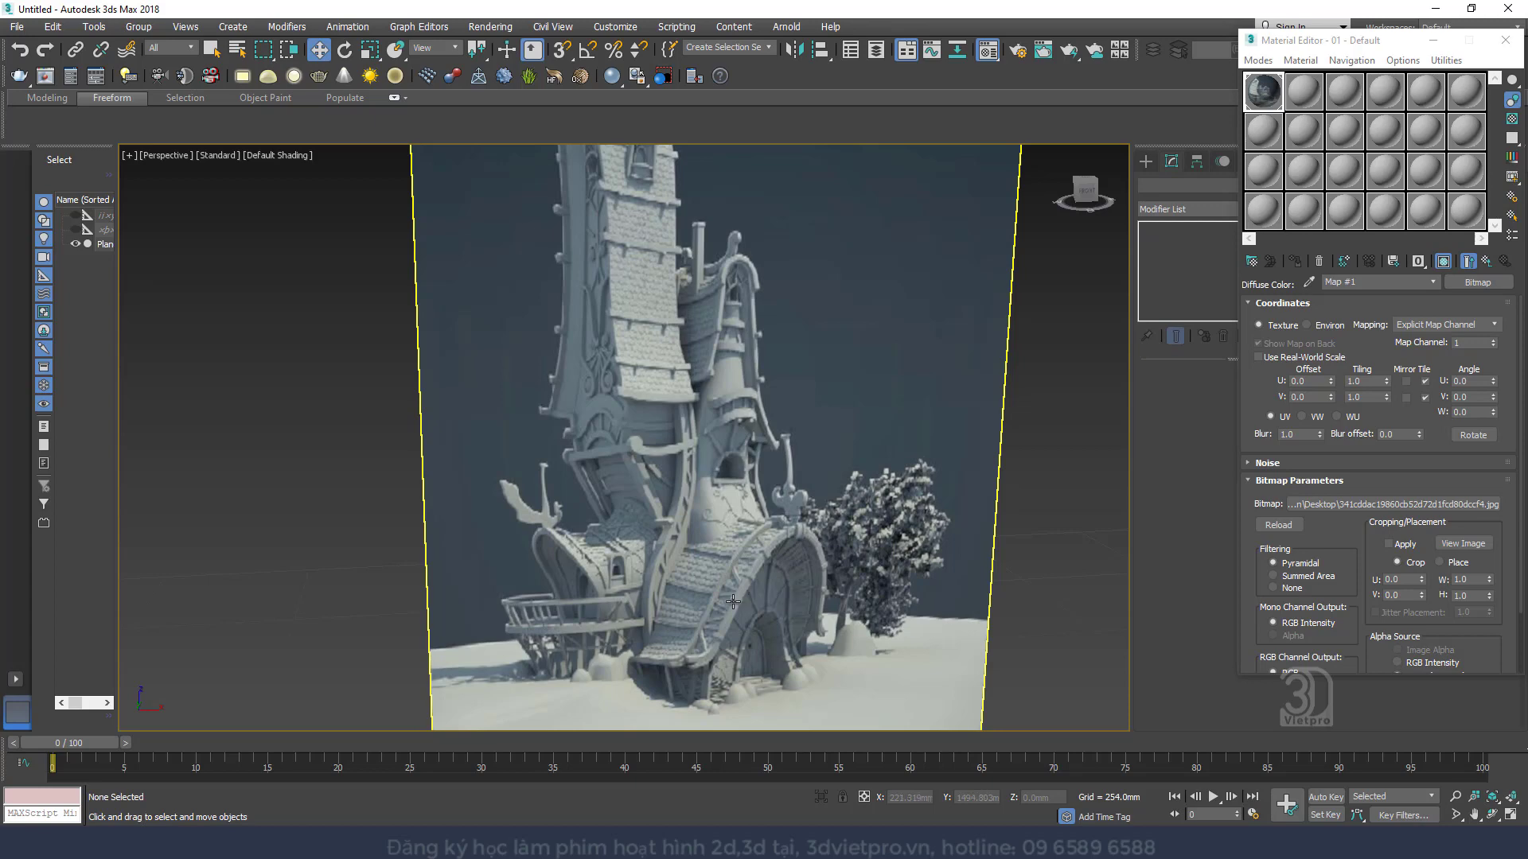
{"action": "scroll", "coordinate": [642, 270], "scroll_direction": "up", "scroll_amount": 4}
{"action": "middle_click_drag", "start_coordinate": [641, 271], "coordinate": [670, 518]}
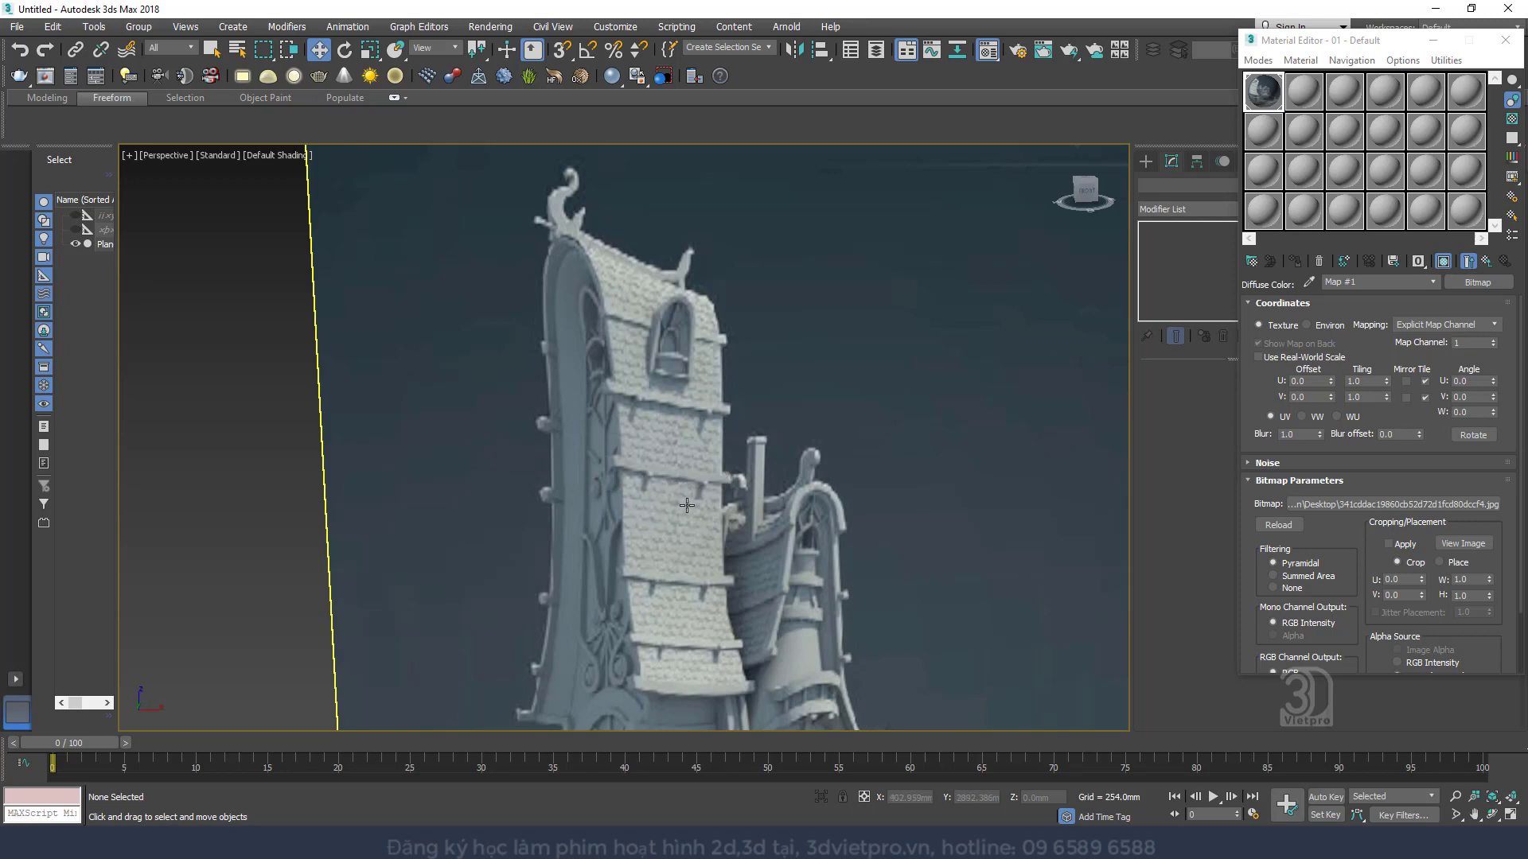
{"action": "scroll", "coordinate": [684, 503], "scroll_direction": "down", "scroll_amount": 3}
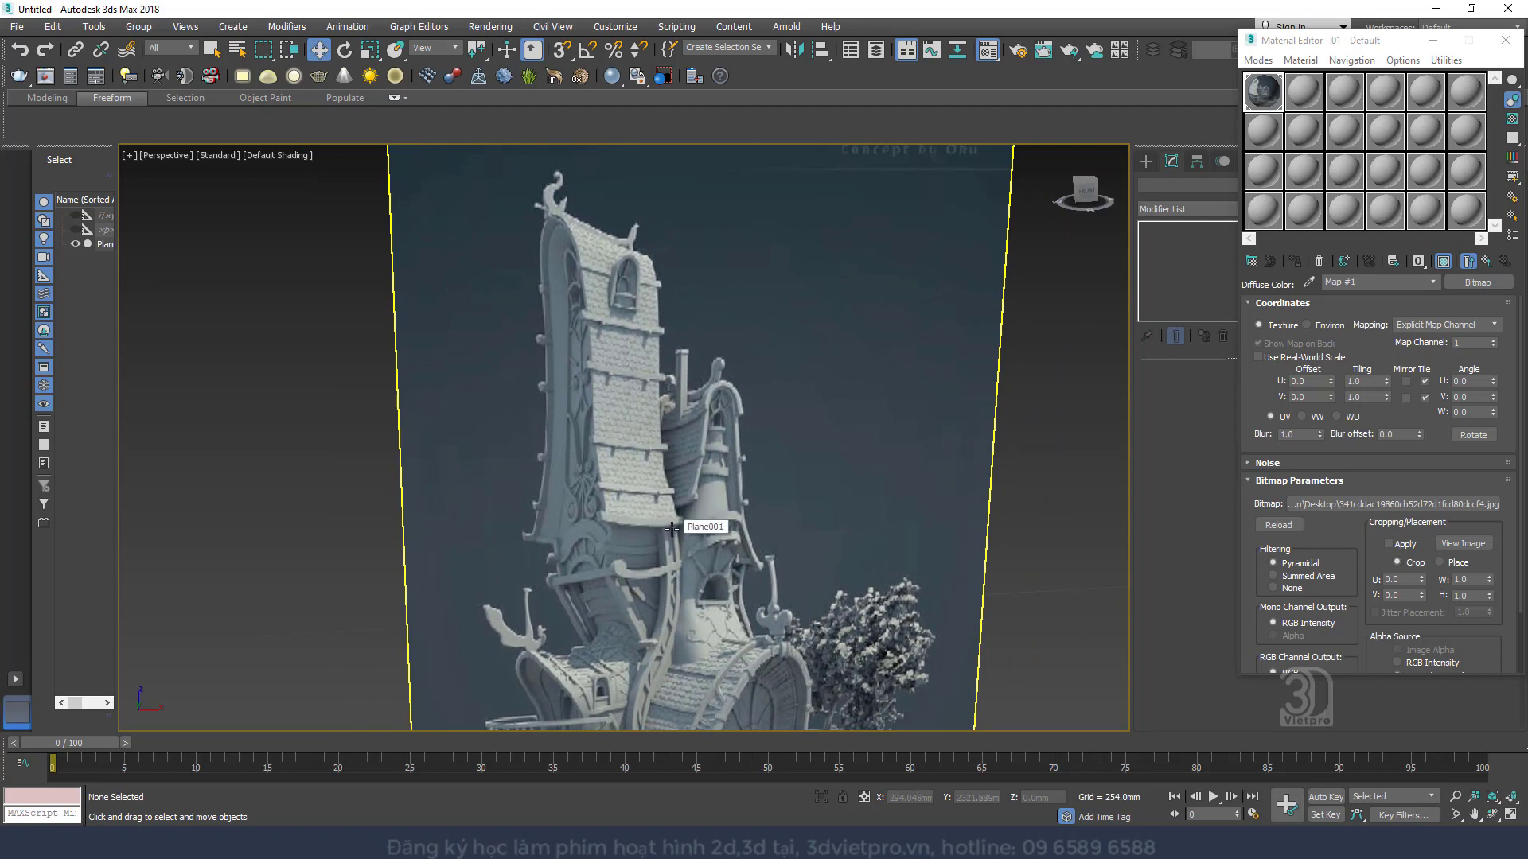
{"action": "scroll", "coordinate": [675, 582], "scroll_direction": "down", "scroll_amount": 5}
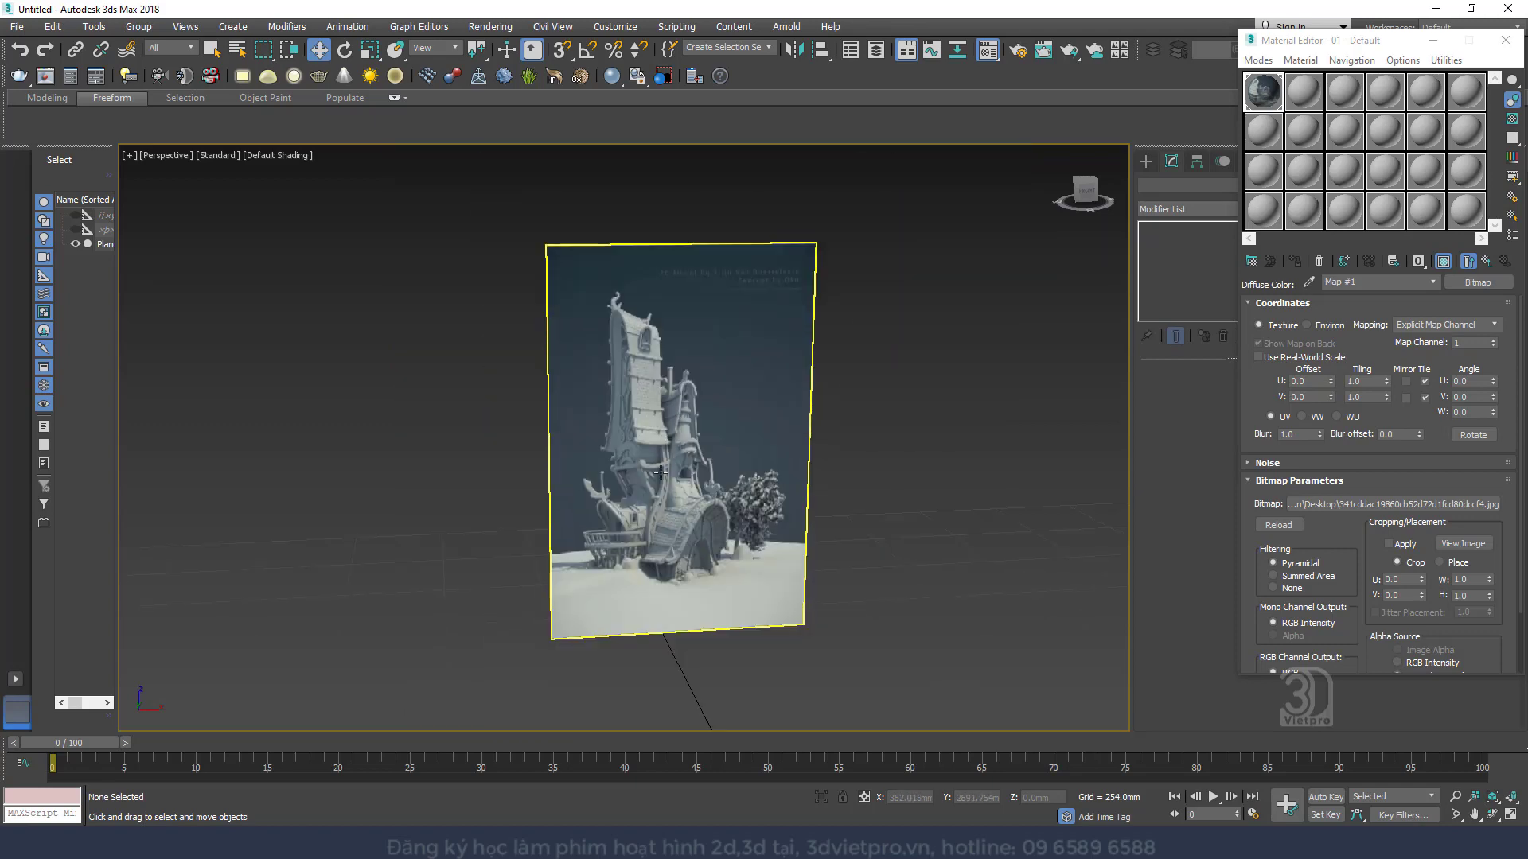
{"action": "scroll", "coordinate": [667, 452], "scroll_direction": "up", "scroll_amount": 5}
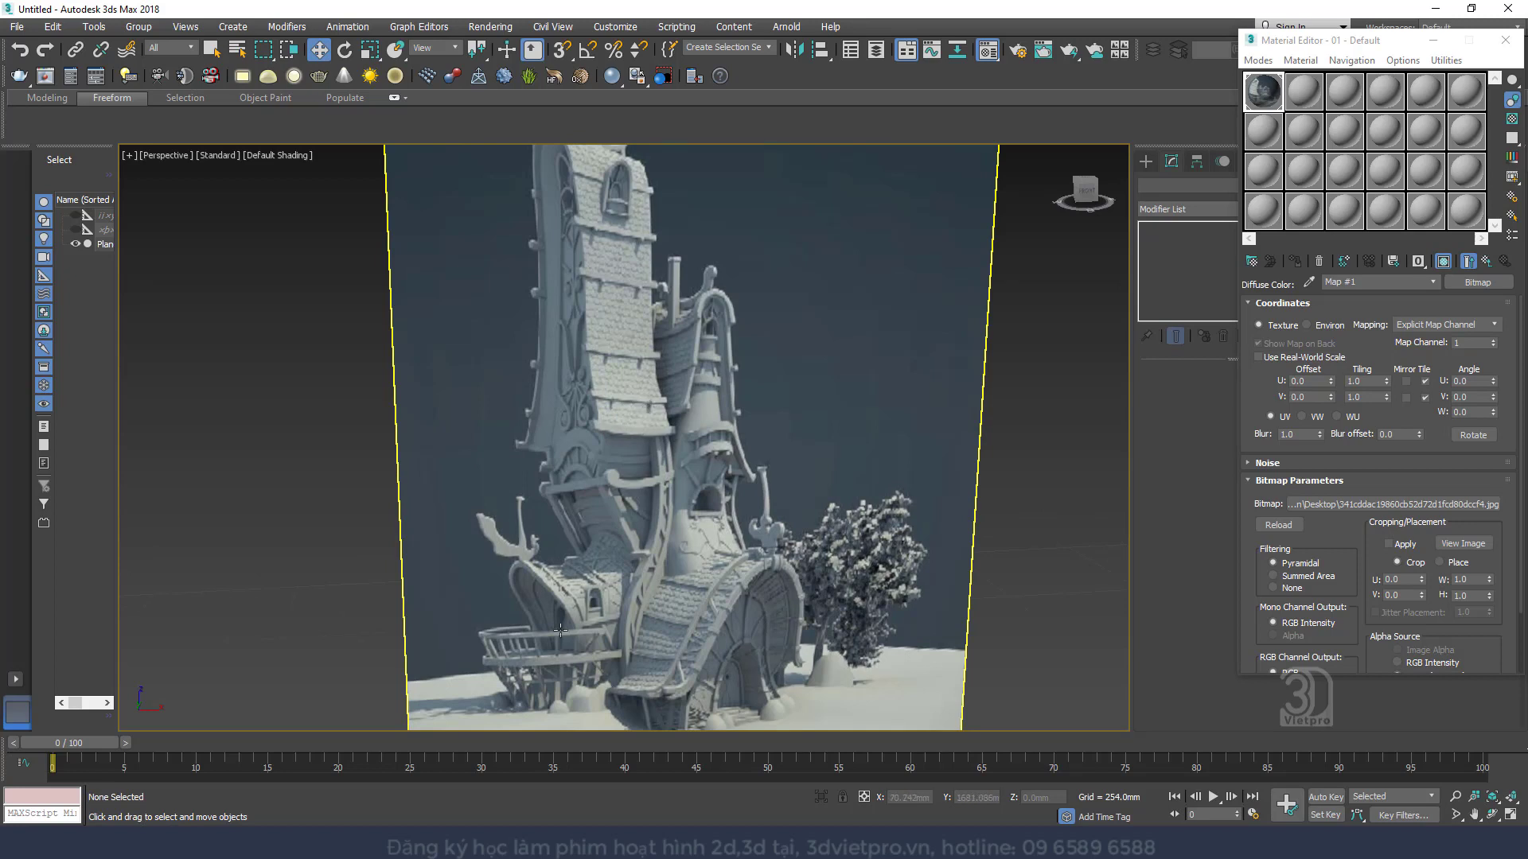
{"action": "scroll", "coordinate": [598, 699], "scroll_direction": "down", "scroll_amount": 3}
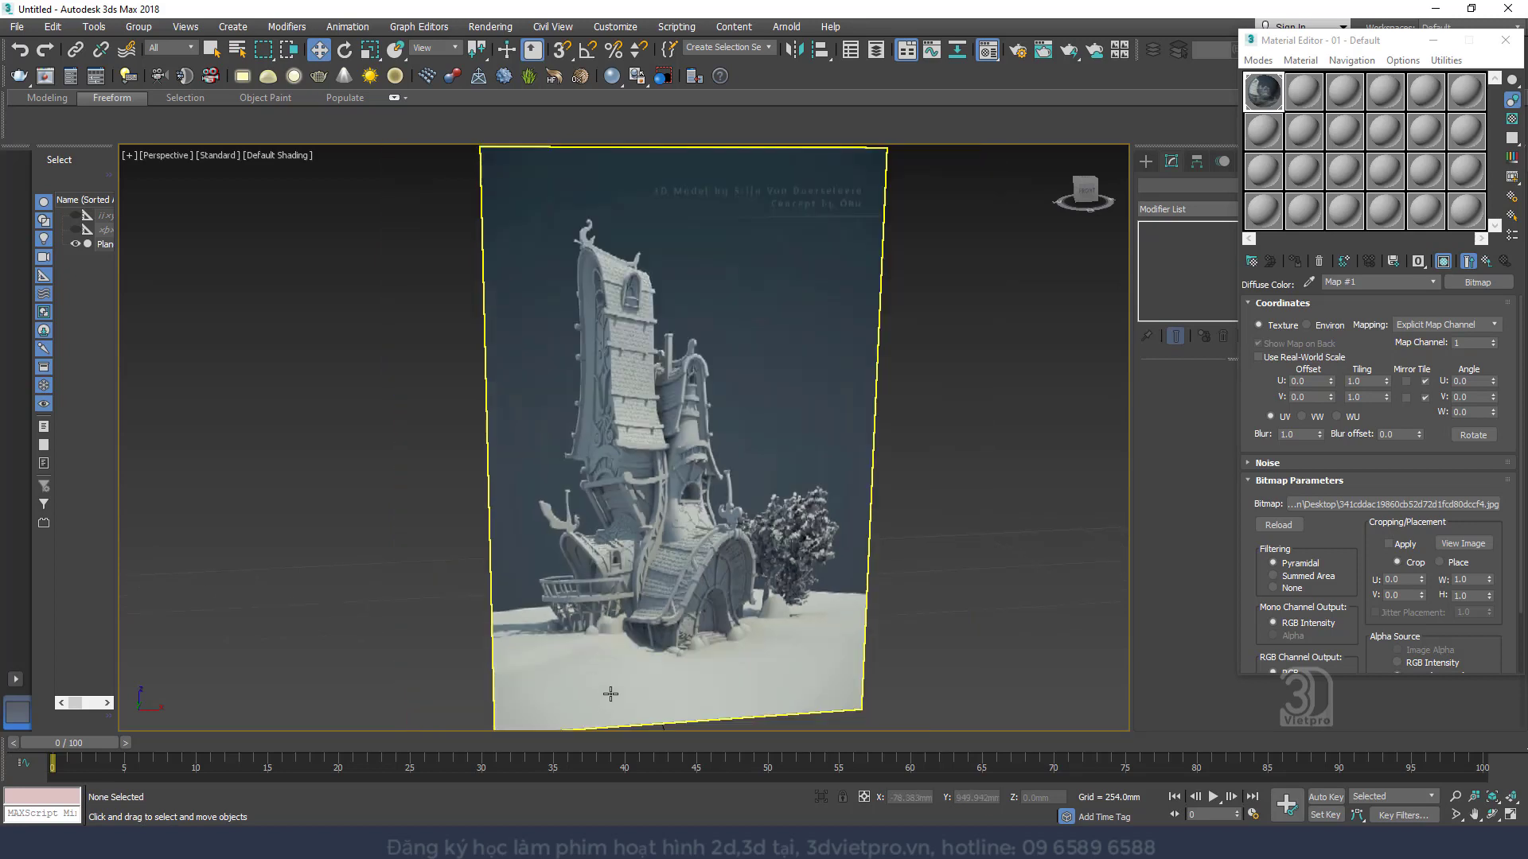
{"action": "scroll", "coordinate": [635, 617], "scroll_direction": "down", "scroll_amount": 3}
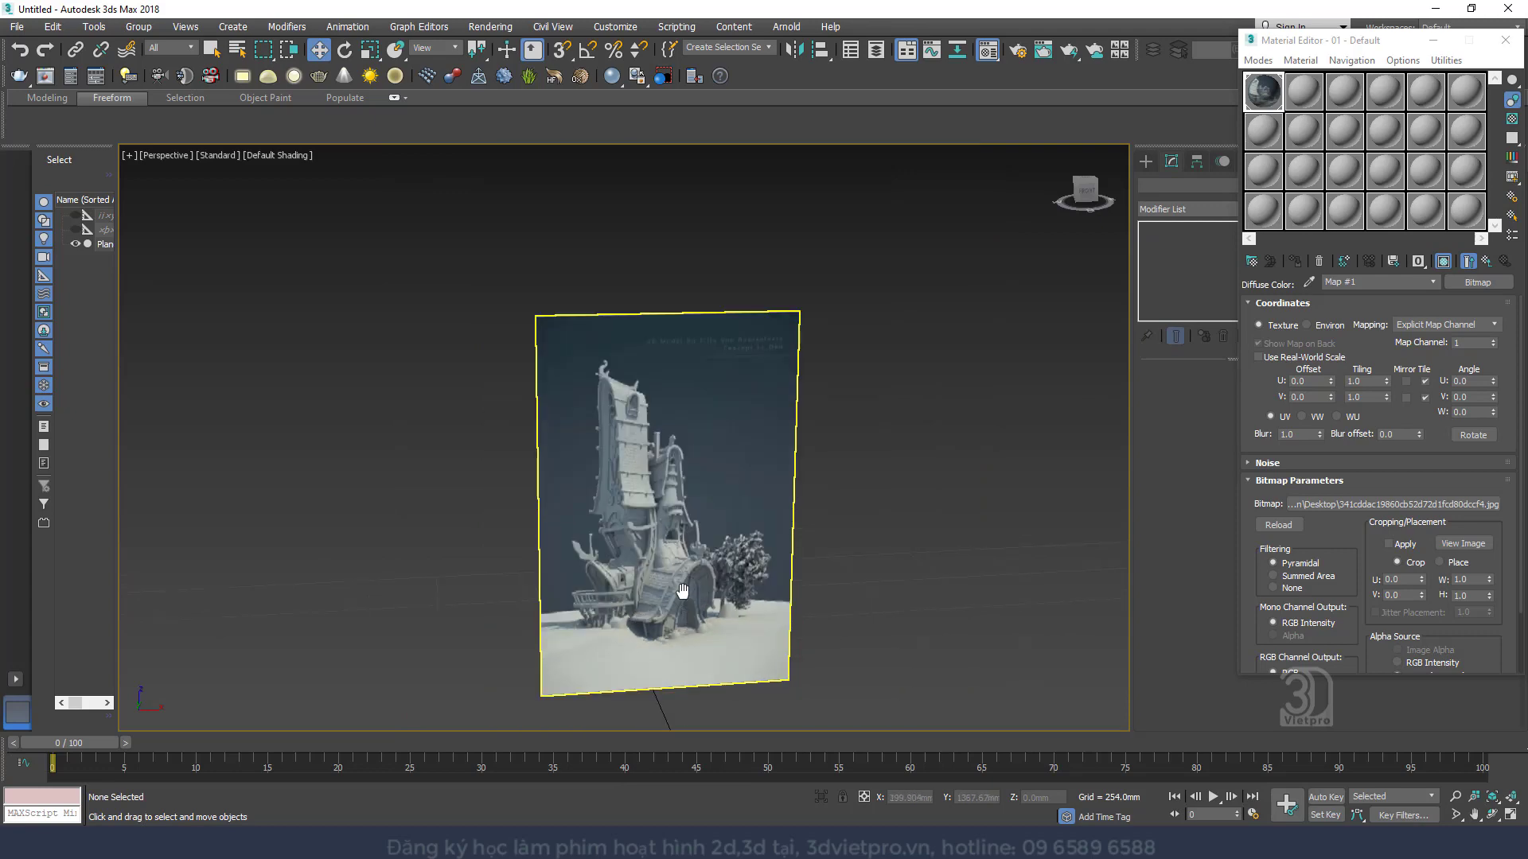
Select the reference image plane and close the Material Editor
{"action": "scroll", "coordinate": [660, 573], "scroll_direction": "down", "scroll_amount": 6}
{"action": "left_click", "coordinate": [655, 514]}
{"action": "left_click", "coordinate": [656, 514]}
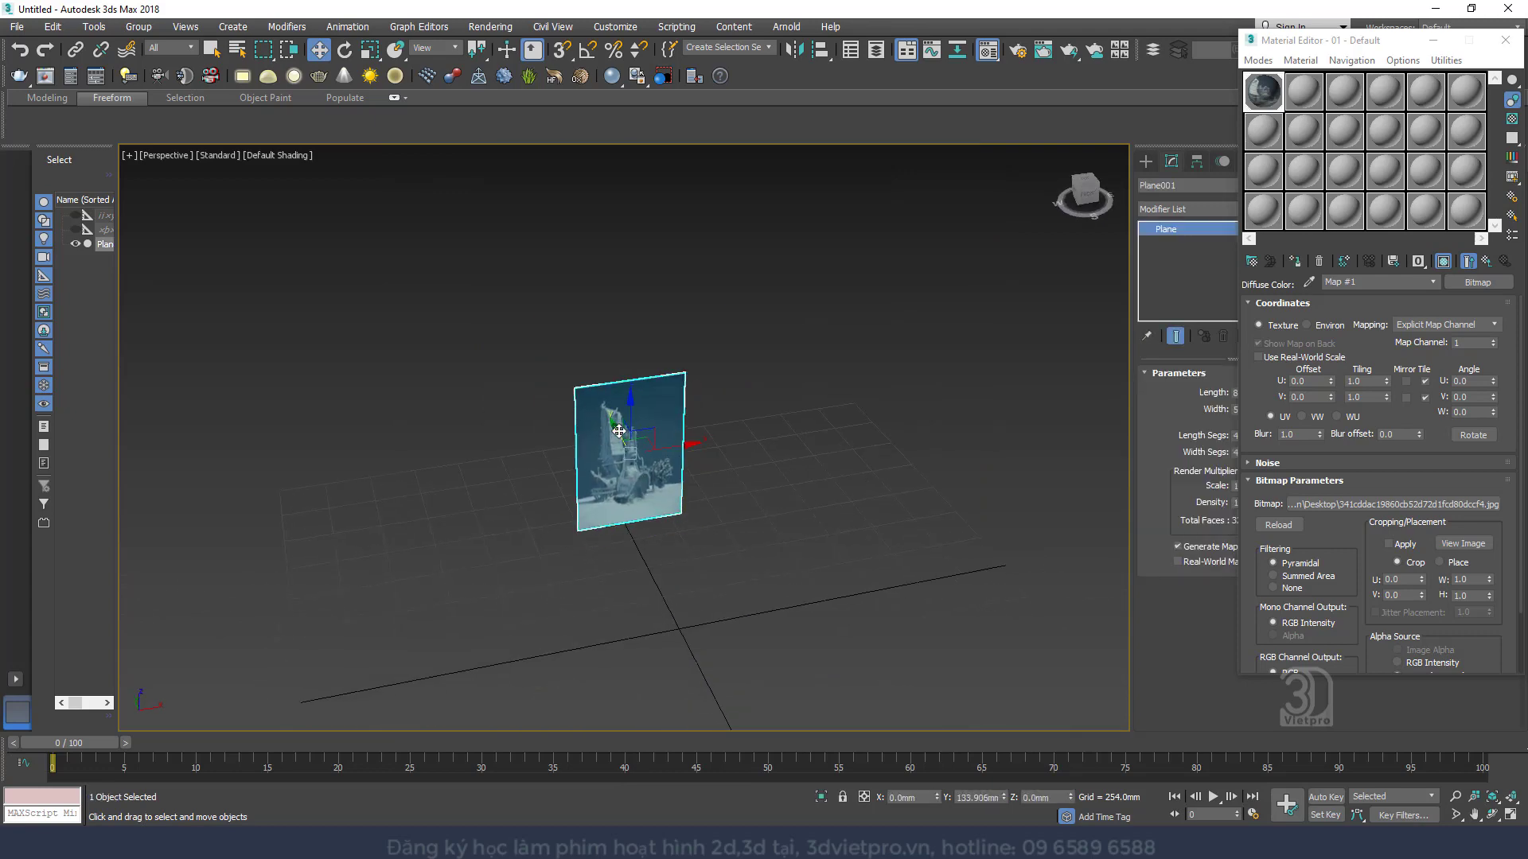
{"action": "scroll", "coordinate": [658, 537], "scroll_direction": "up", "scroll_amount": 3}
{"action": "left_click", "coordinate": [1504, 40]}
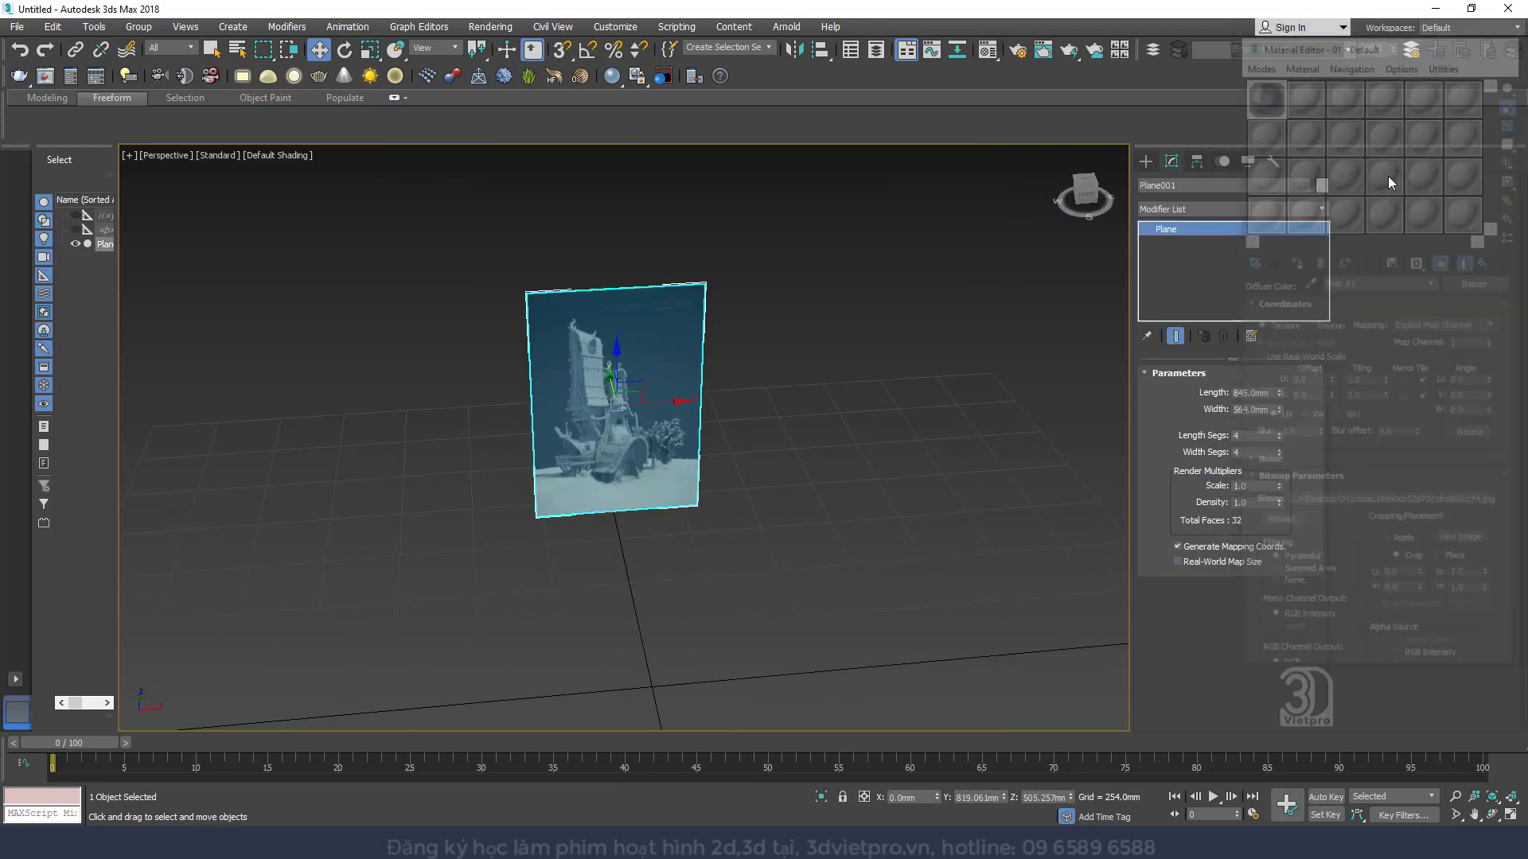
Create a small box in the top view, in front of the reference image plane near the vertical grid axis
{"action": "left_click", "coordinate": [1147, 162]}
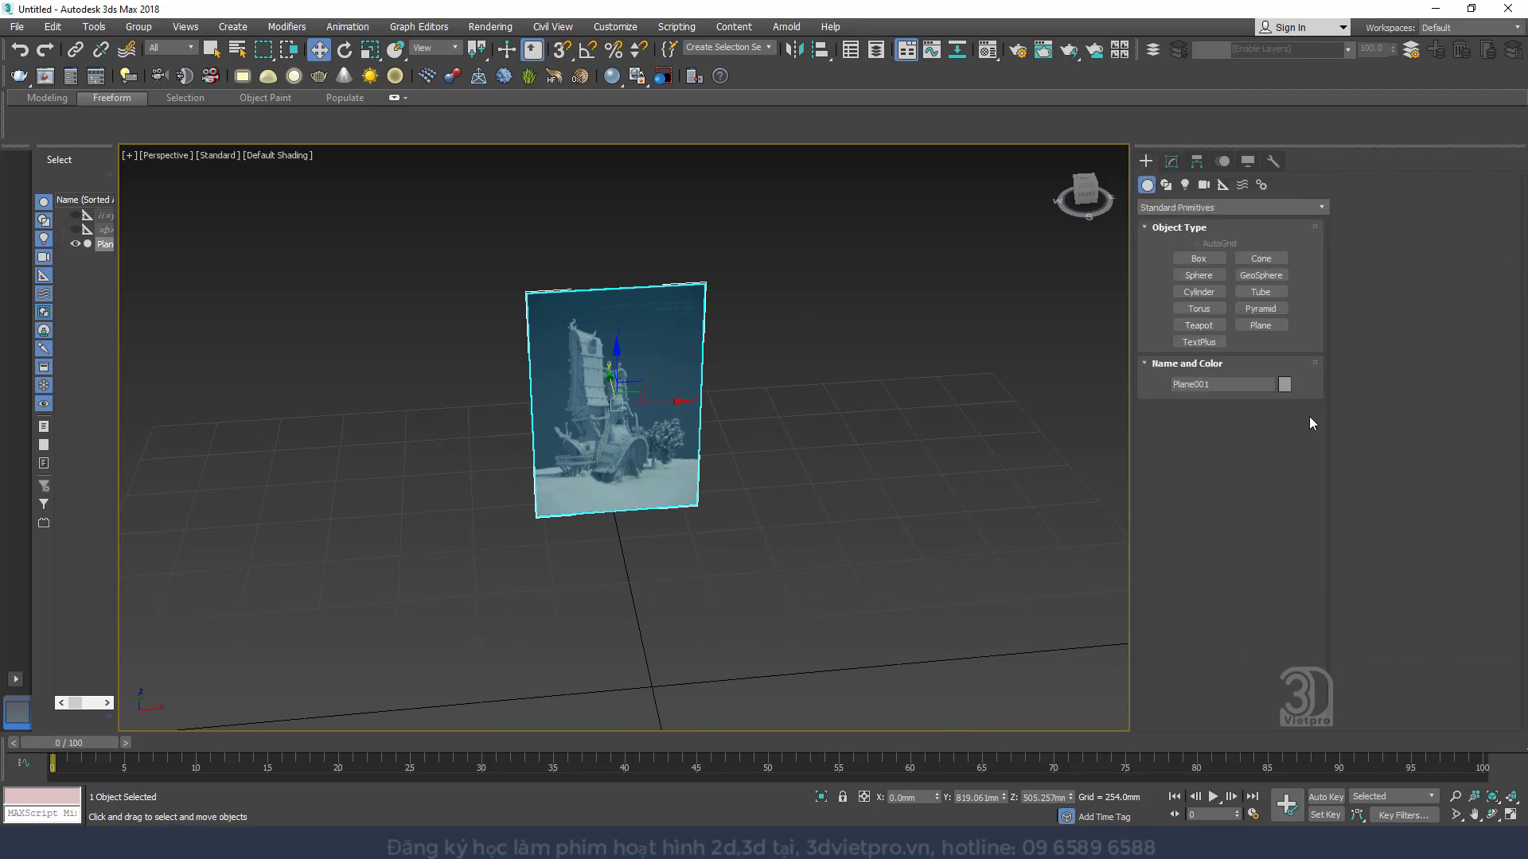
{"action": "middle_click_drag", "start_coordinate": [670, 583], "coordinate": [675, 529]}
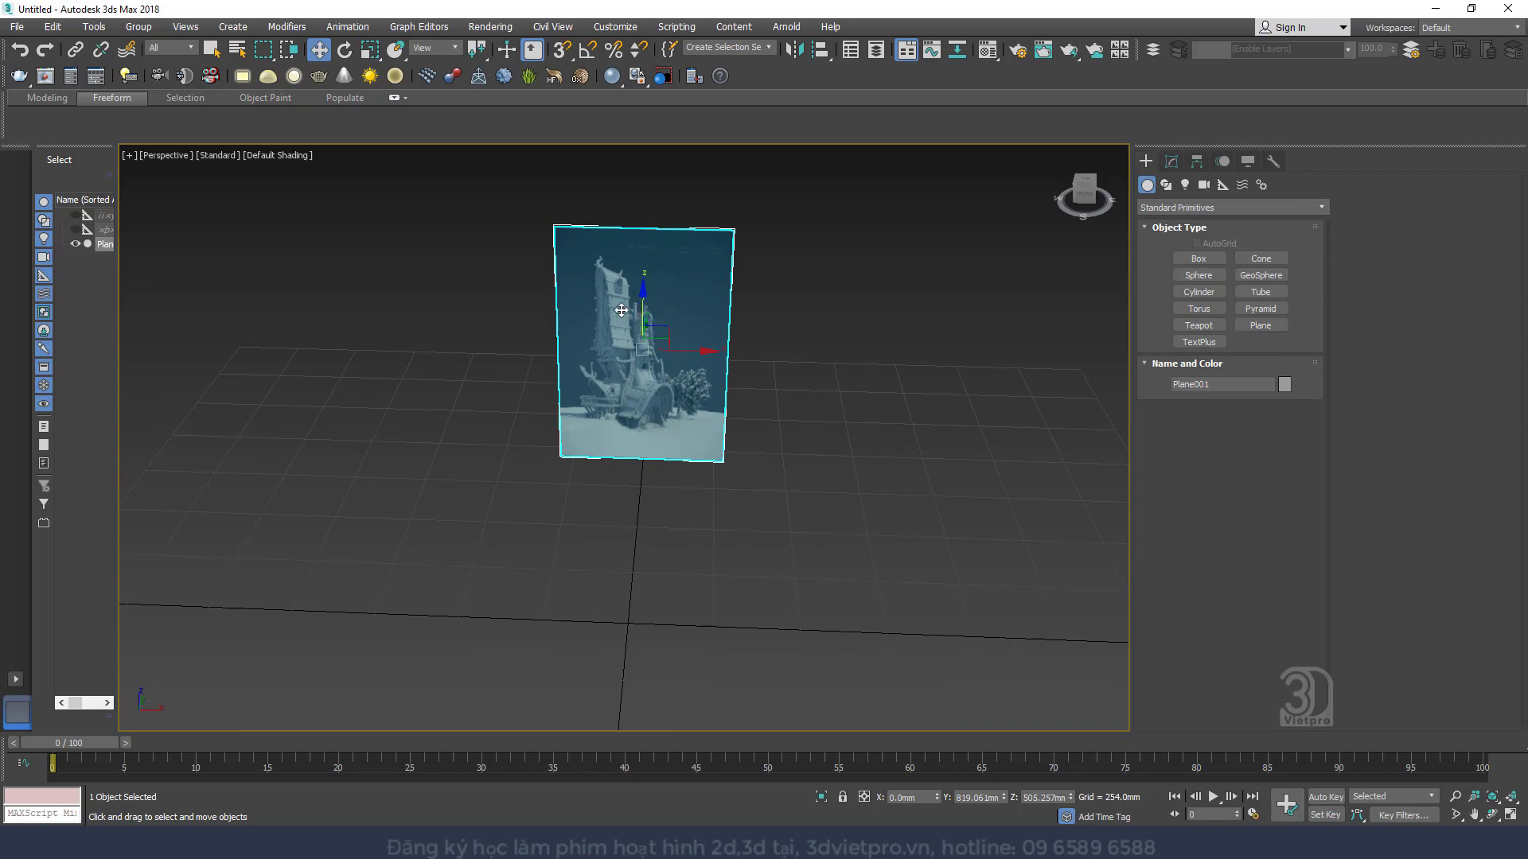
{"action": "scroll", "coordinate": [622, 310], "scroll_direction": "up", "scroll_amount": 10}
{"action": "scroll", "coordinate": [750, 384], "scroll_direction": "down", "scroll_amount": 3}
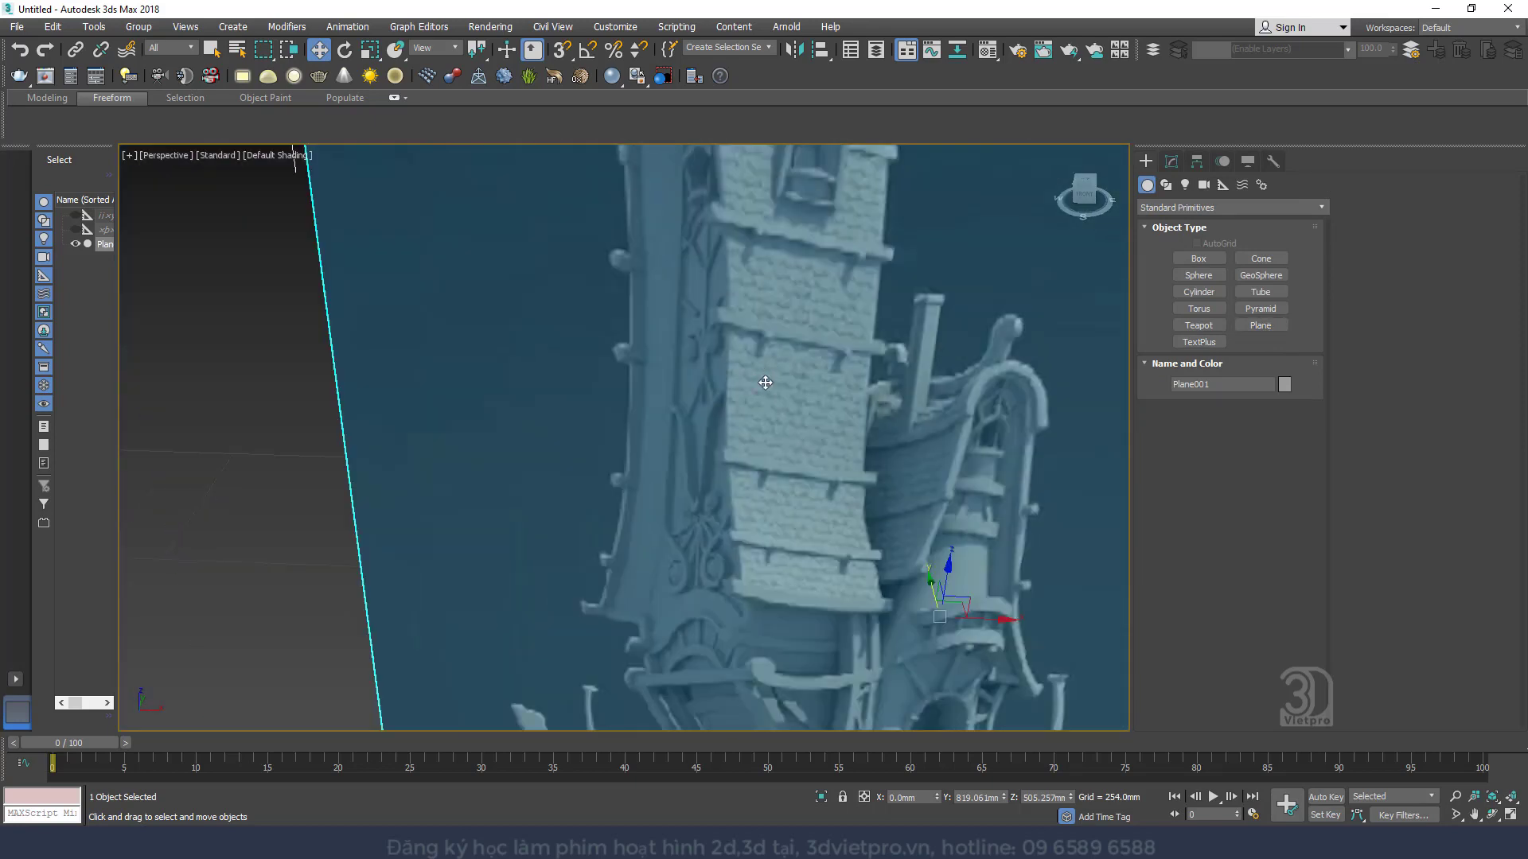
{"action": "scroll", "coordinate": [790, 398], "scroll_direction": "down", "scroll_amount": 2}
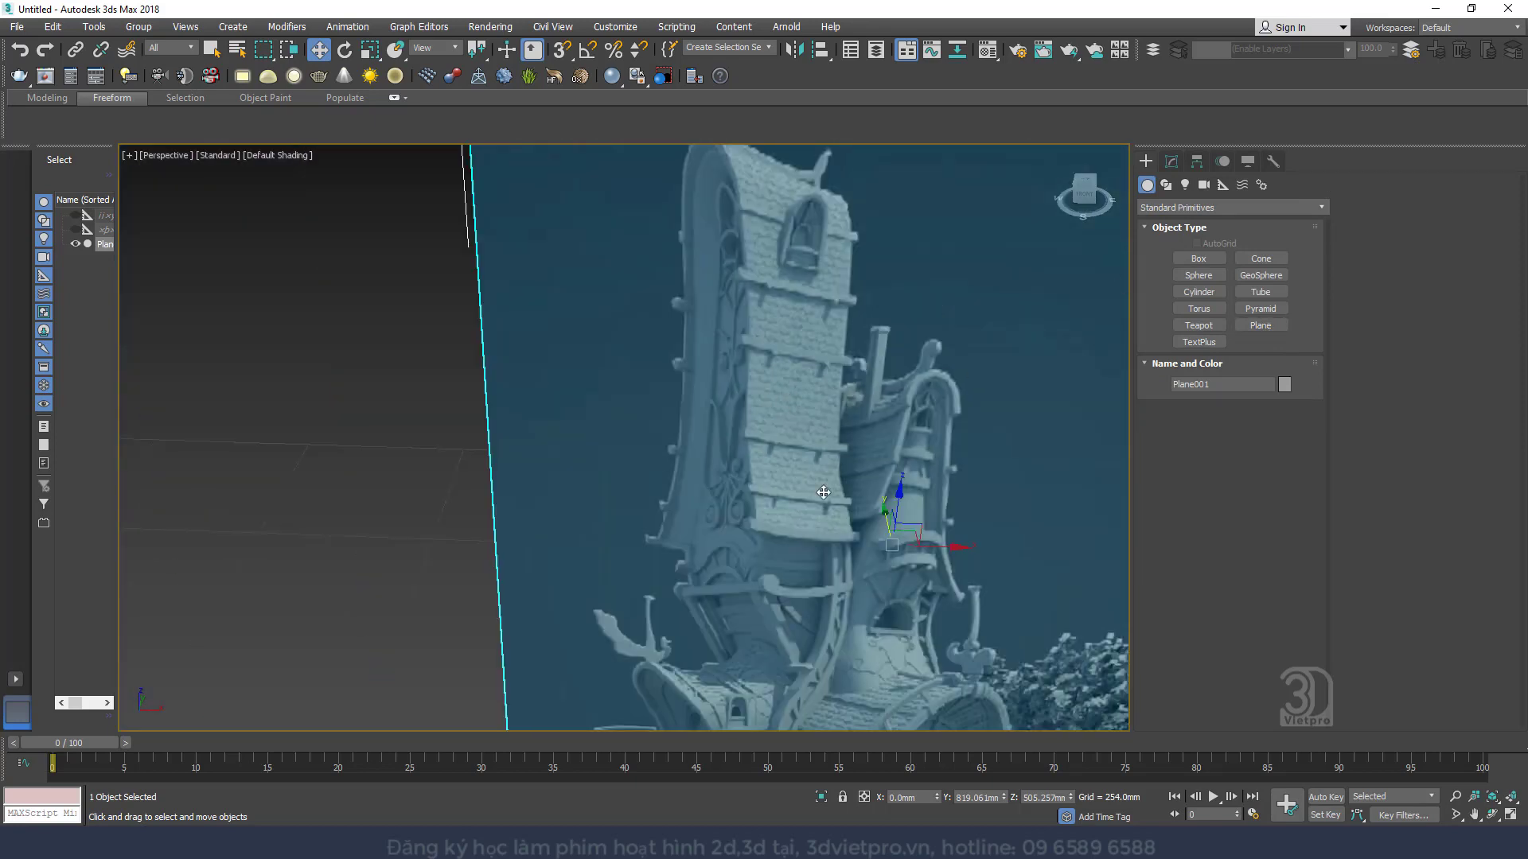
{"action": "scroll", "coordinate": [824, 493], "scroll_direction": "down", "scroll_amount": 2}
{"action": "key", "text": "t"}
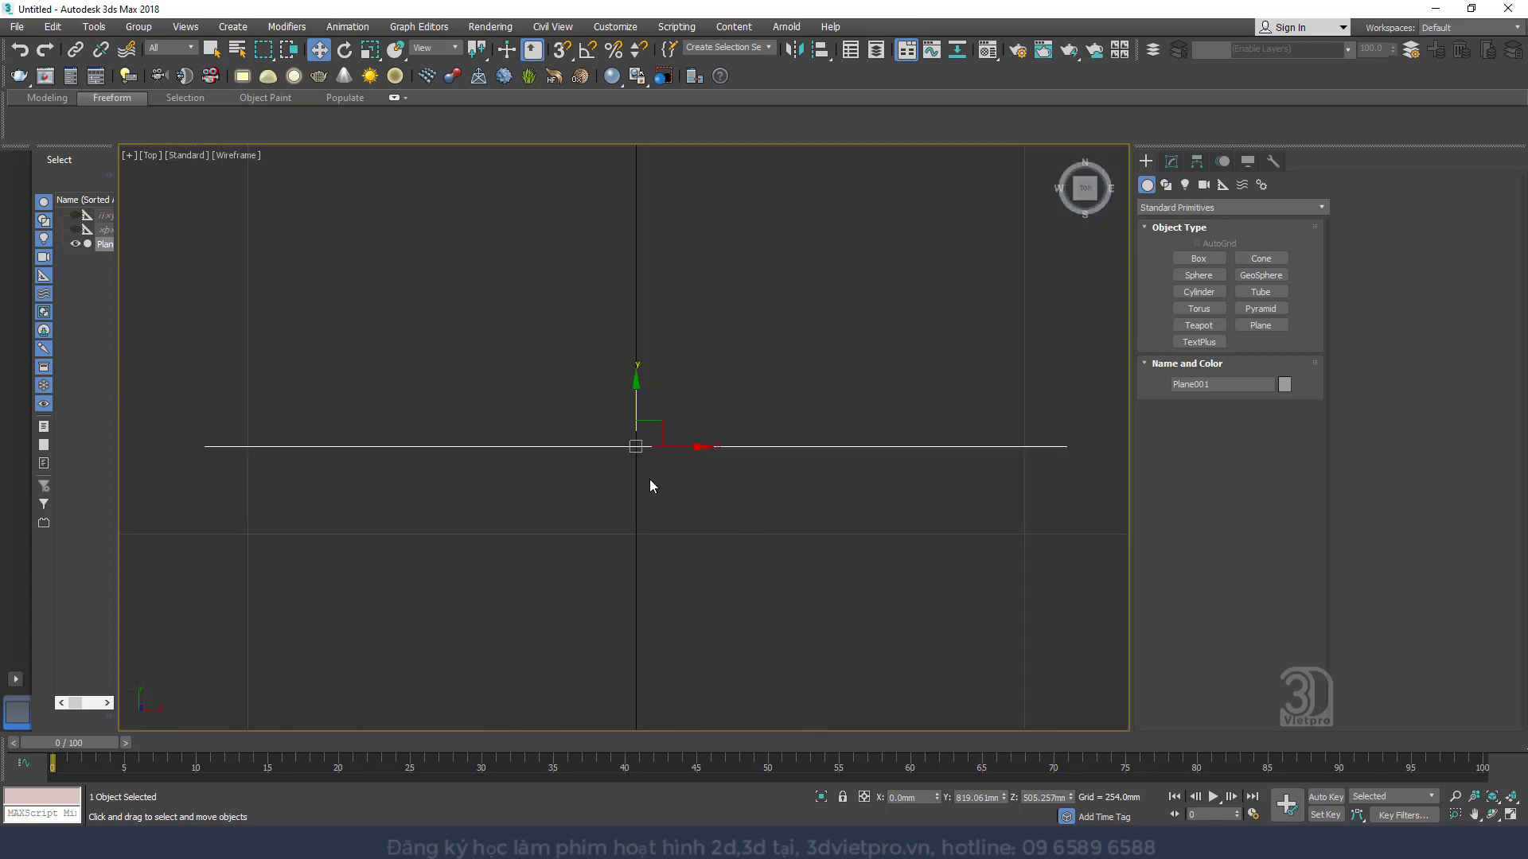
{"action": "scroll", "coordinate": [649, 479], "scroll_direction": "down", "scroll_amount": 2}
{"action": "middle_click_drag", "start_coordinate": [649, 479], "coordinate": [730, 323]}
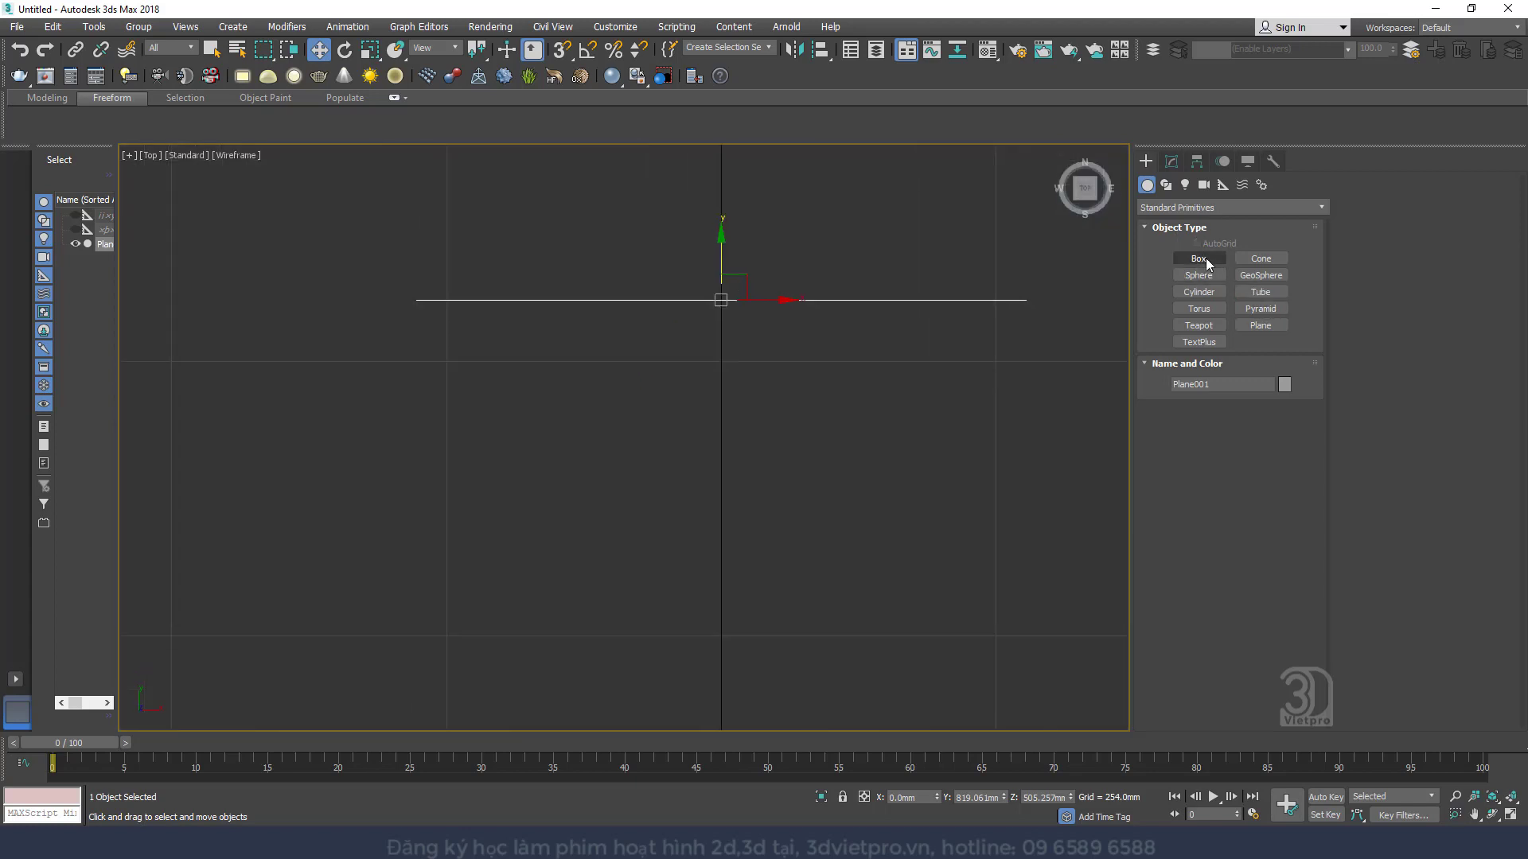
{"action": "left_click", "coordinate": [1201, 259]}
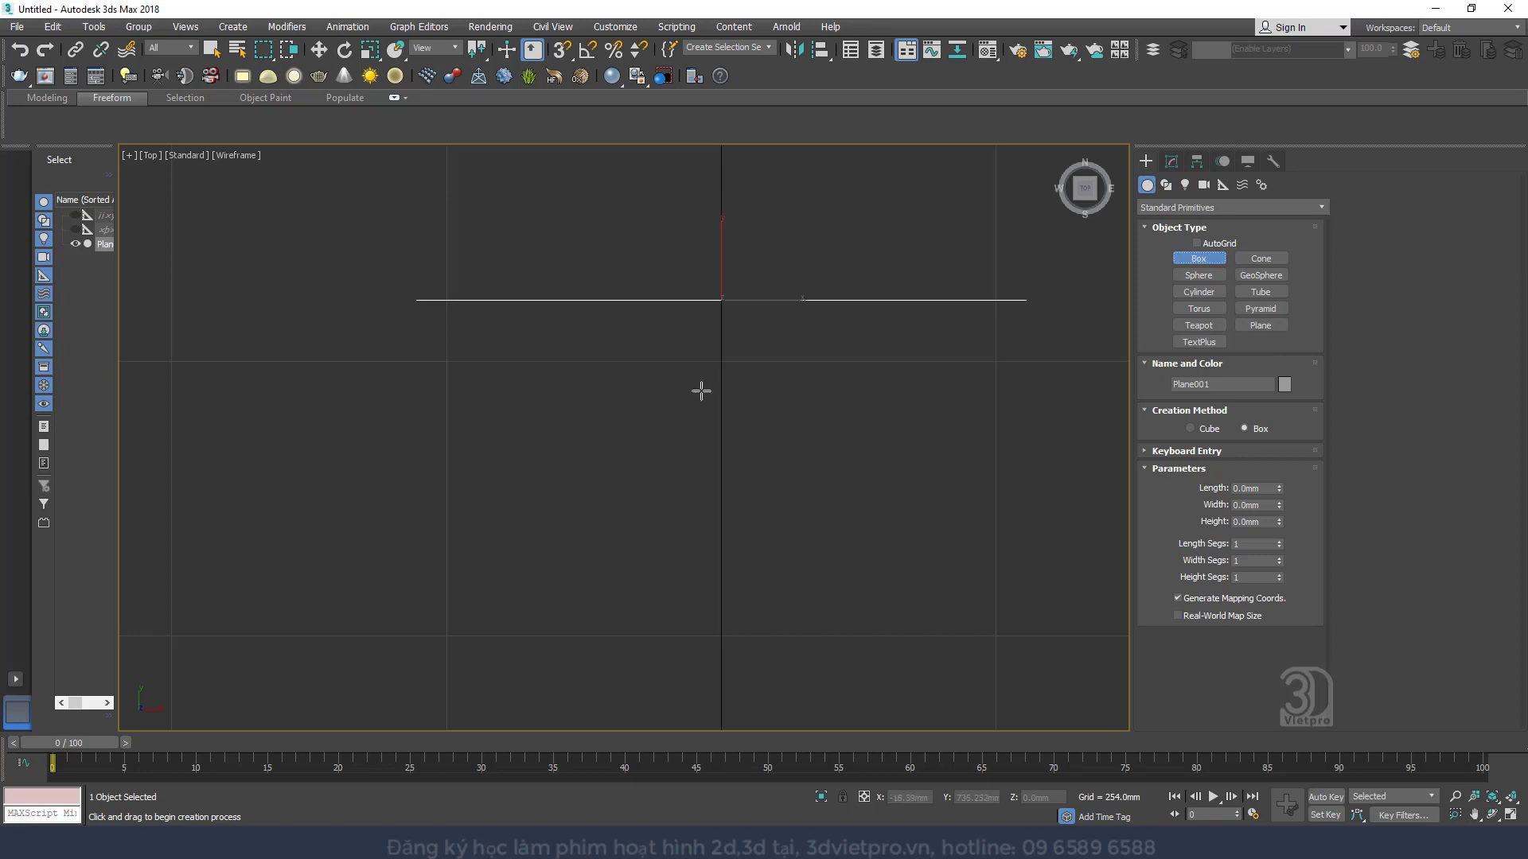
{"action": "left_click_drag", "start_coordinate": [703, 394], "coordinate": [770, 450]}
{"action": "left_click", "coordinate": [767, 415]}
{"action": "right_click", "coordinate": [767, 415]}
Display the viewport with default shading and edged faces, seen from an angle above the box
{"action": "key", "text": "F3"}
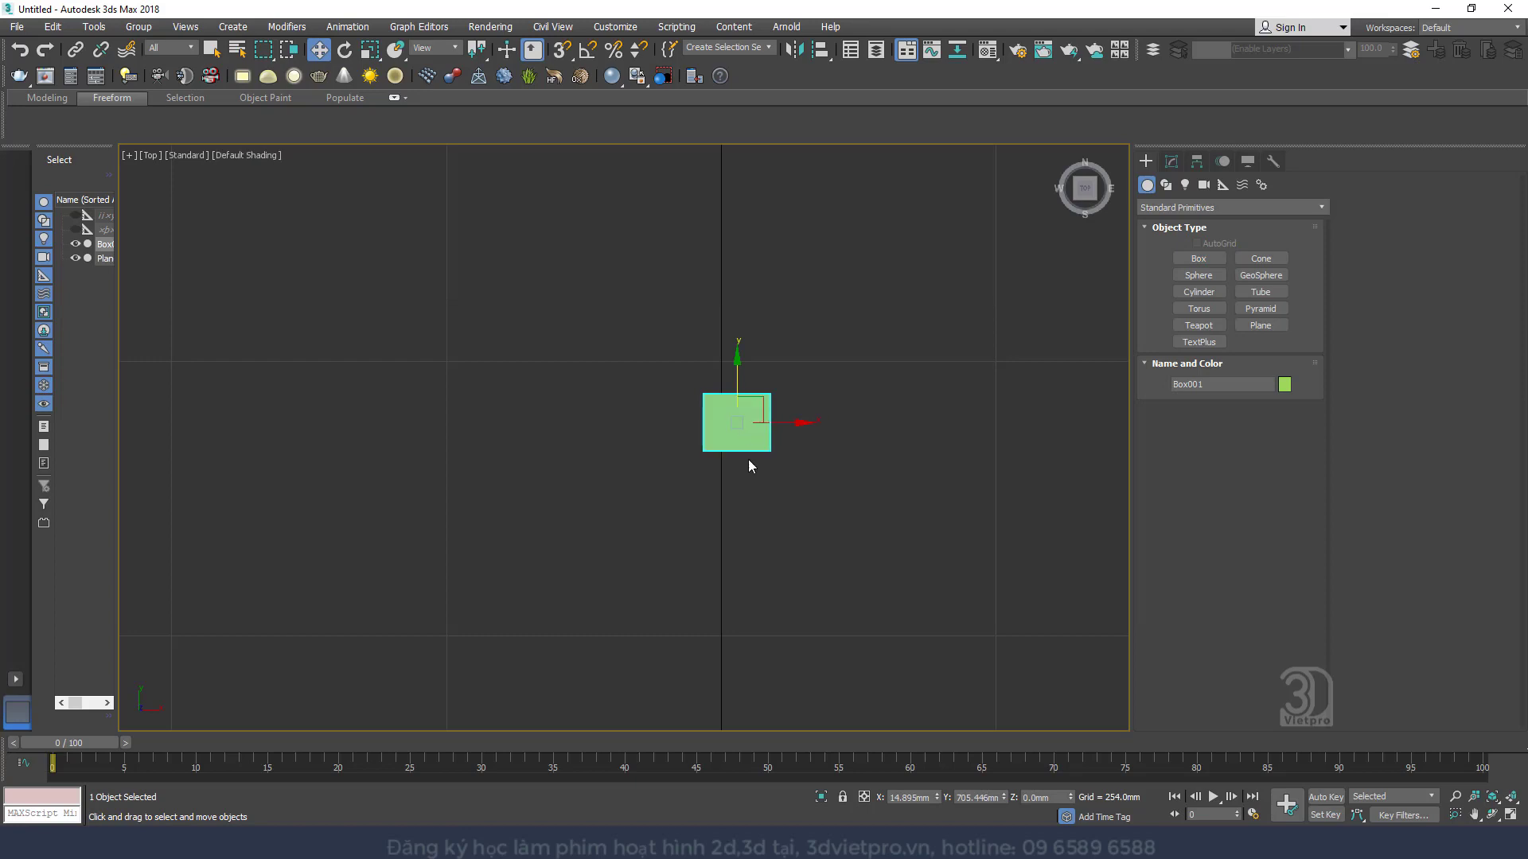
{"action": "mouse_move", "coordinate": [748, 460]}
{"action": "middle_mouse_down", "text": "alt"}
{"action": "mouse_move", "coordinate": [798, 375]}
{"action": "mouse_move", "coordinate": [779, 483]}
{"action": "middle_mouse_up", "text": "alt"}
{"action": "key", "text": "F4"}
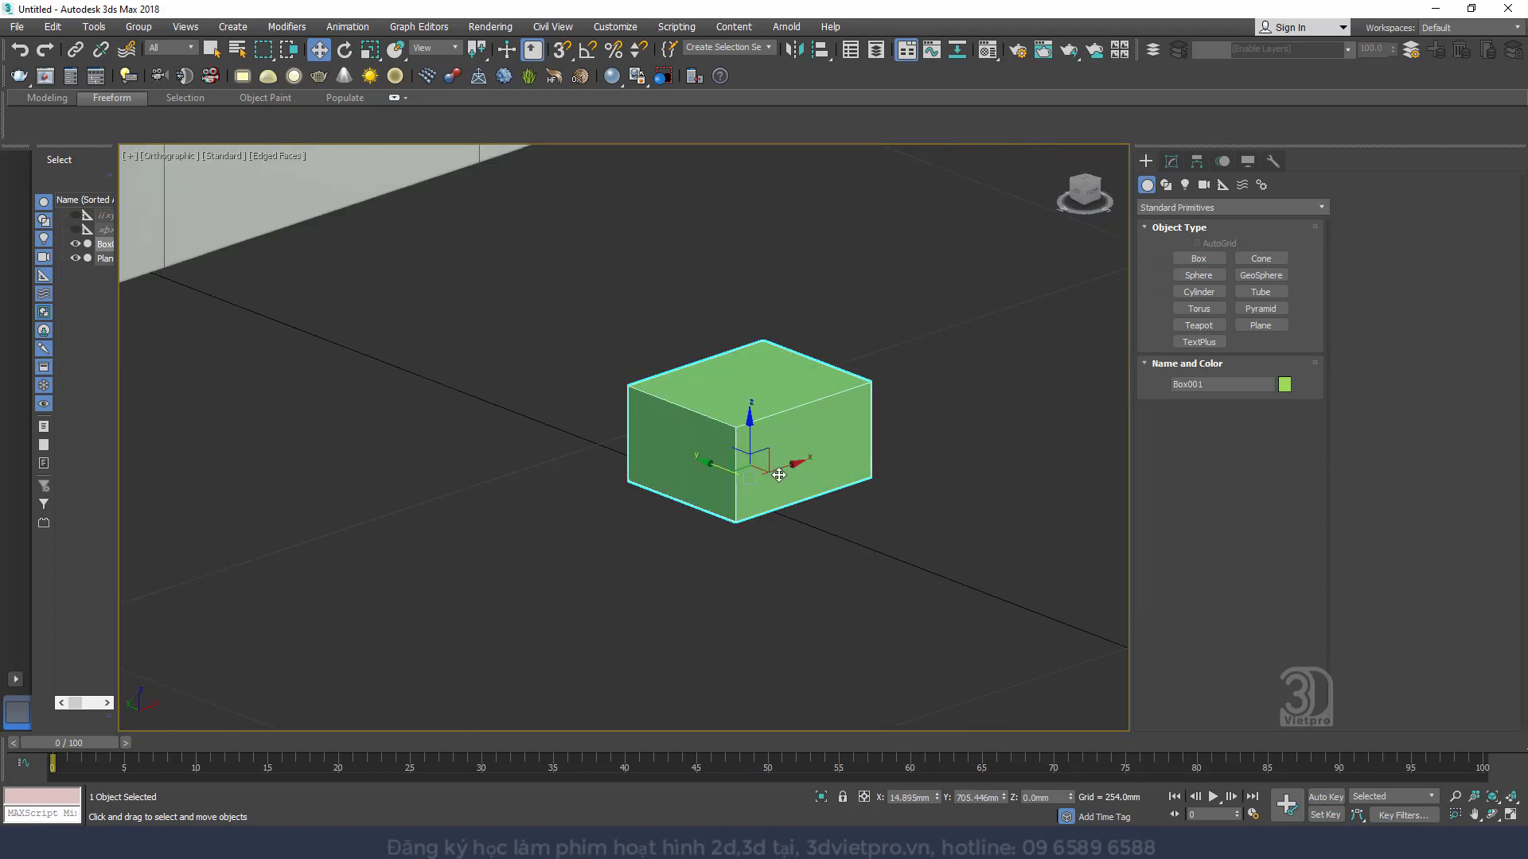
Scale the box along Z only to about 34 percent, flattening it into a low slab
{"action": "scroll", "coordinate": [788, 529], "scroll_direction": "up", "scroll_amount": 3}
{"action": "right_click", "coordinate": [762, 407]}
{"action": "left_click", "coordinate": [798, 448]}
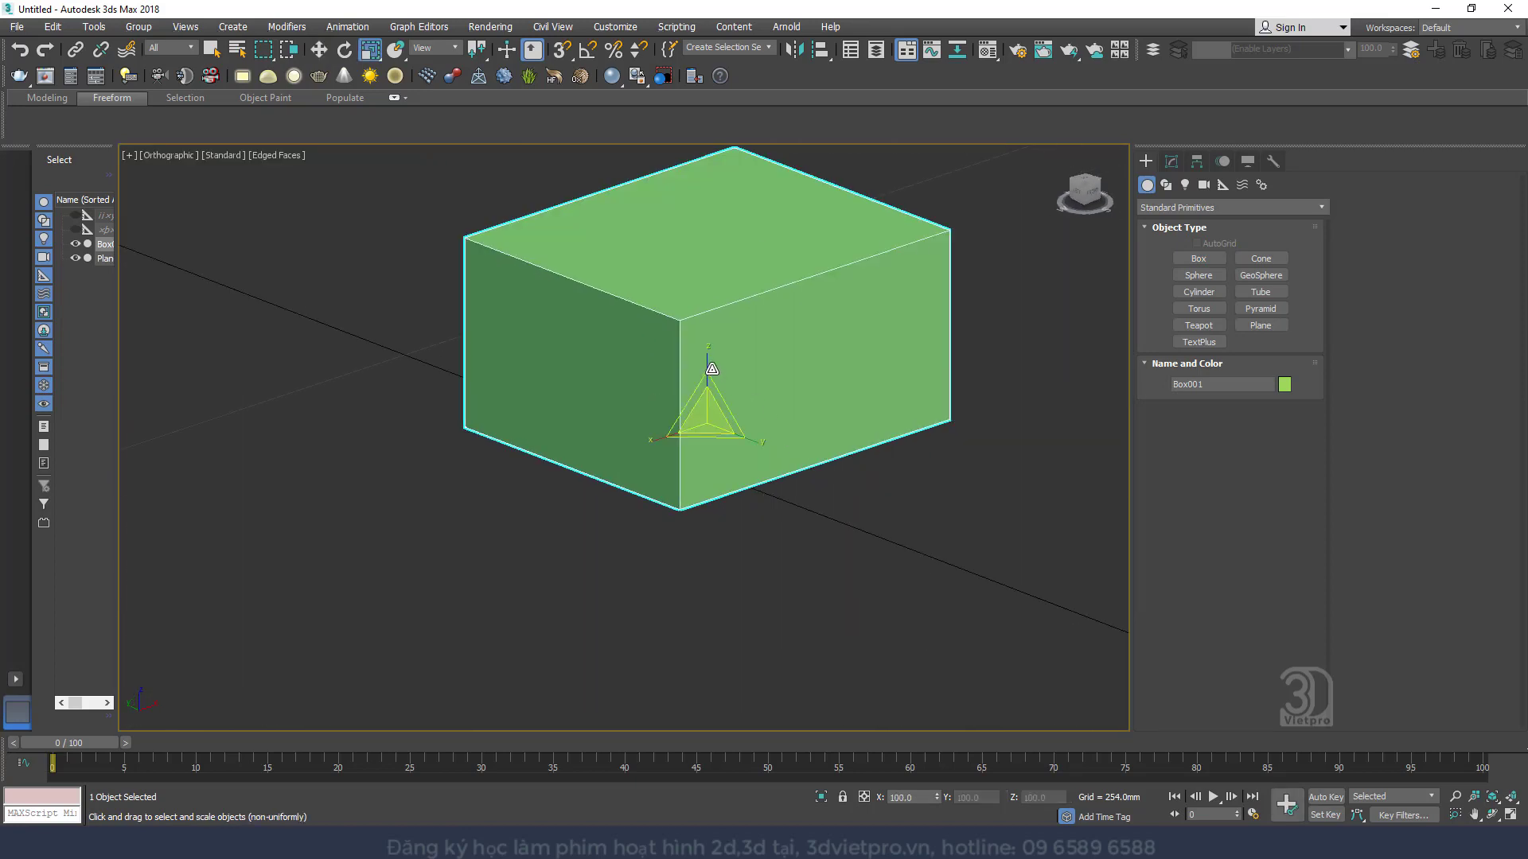
{"action": "left_click_drag", "start_coordinate": [709, 368], "coordinate": [743, 443]}
Convert the box to an Editable Poly and delete its bottom polygon
{"action": "middle_click_drag", "start_coordinate": [743, 443], "coordinate": [779, 364], "text": "alt"}
{"action": "right_click", "coordinate": [753, 399]}
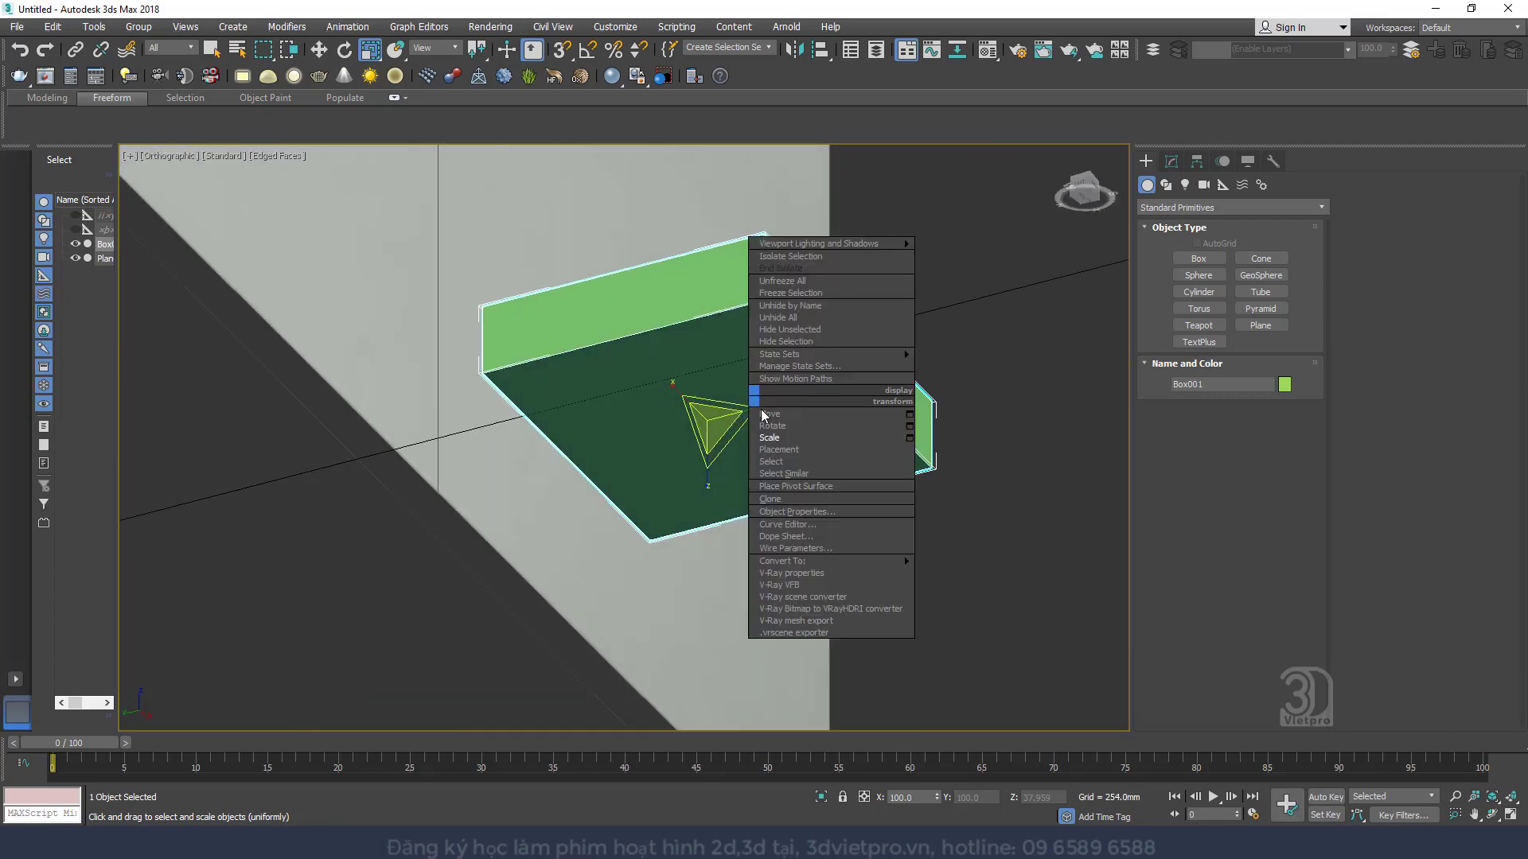
{"action": "mouse_move", "coordinate": [812, 557]}
{"action": "left_click", "coordinate": [991, 576]}
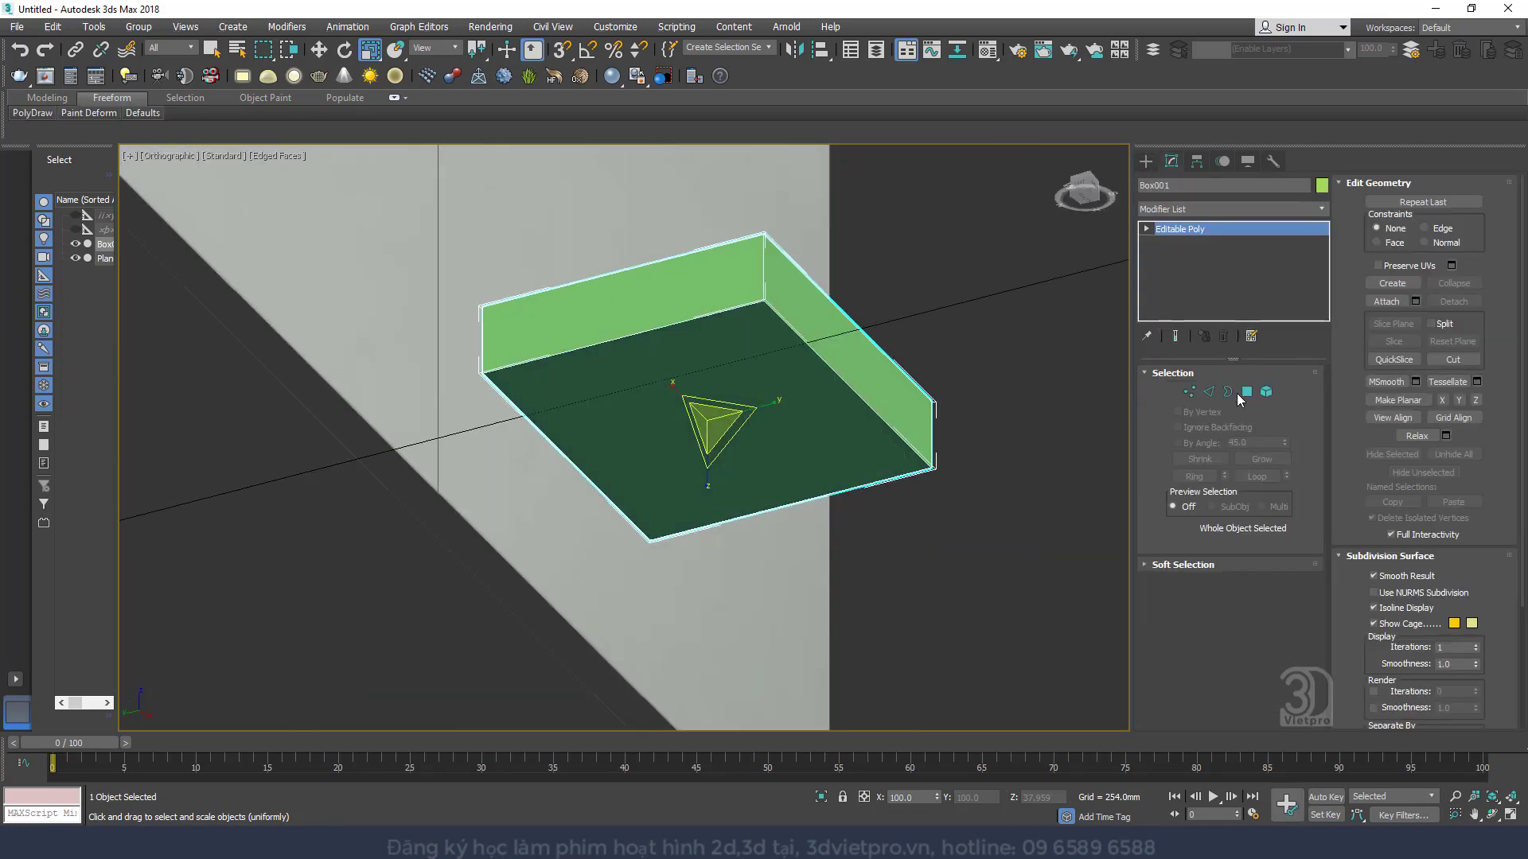
{"action": "left_click", "coordinate": [1246, 391]}
{"action": "left_click", "coordinate": [720, 417]}
{"action": "key", "text": "Delete"}
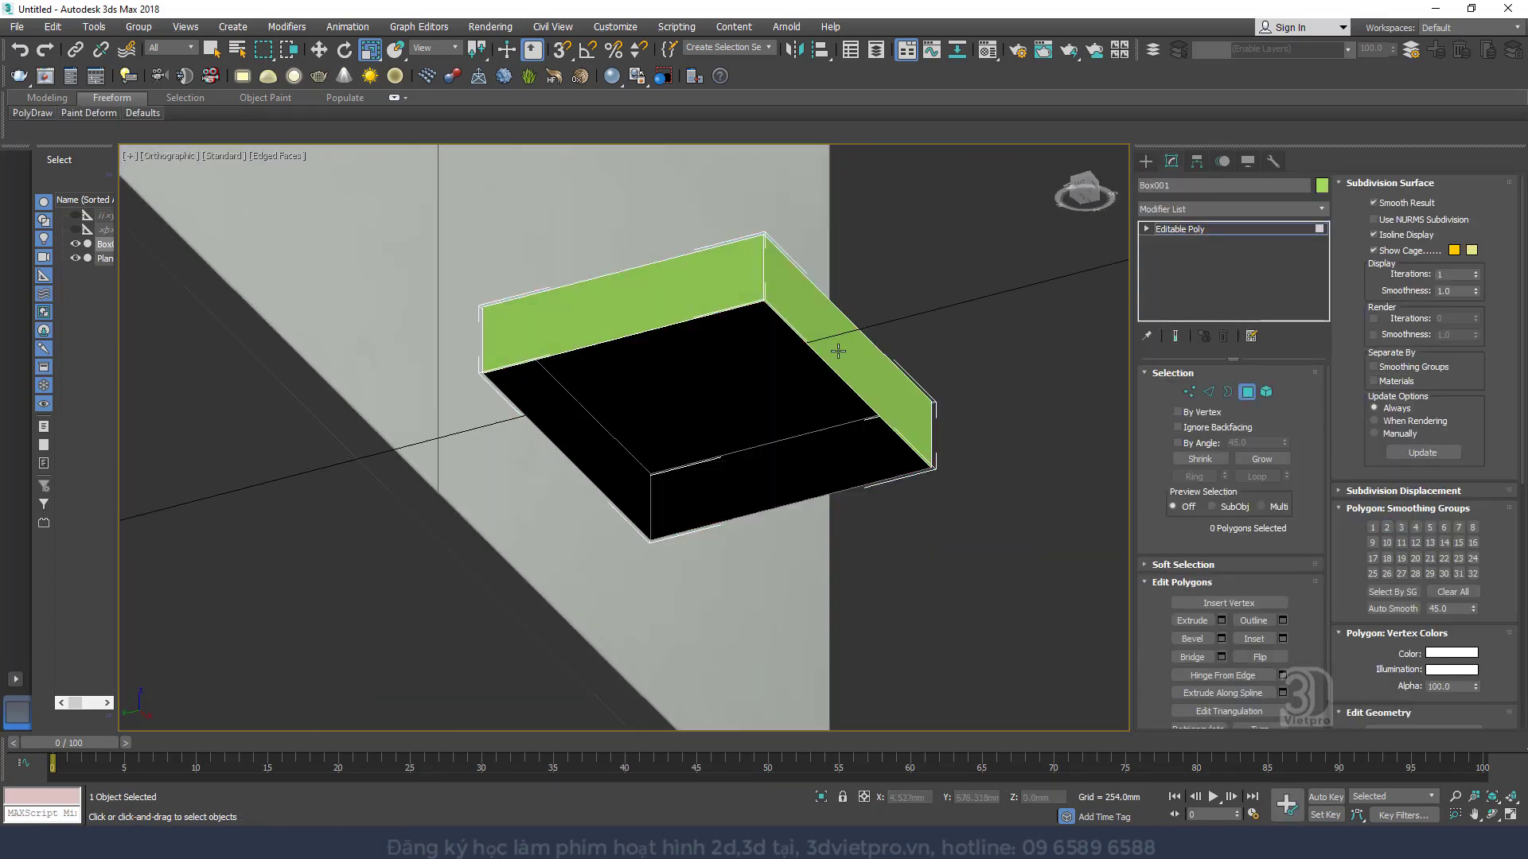
Connect the ring of slab edges parallel to X with one segment, splitting the slab down its middle
{"action": "middle_click_drag", "start_coordinate": [719, 418], "coordinate": [809, 429], "text": "alt"}
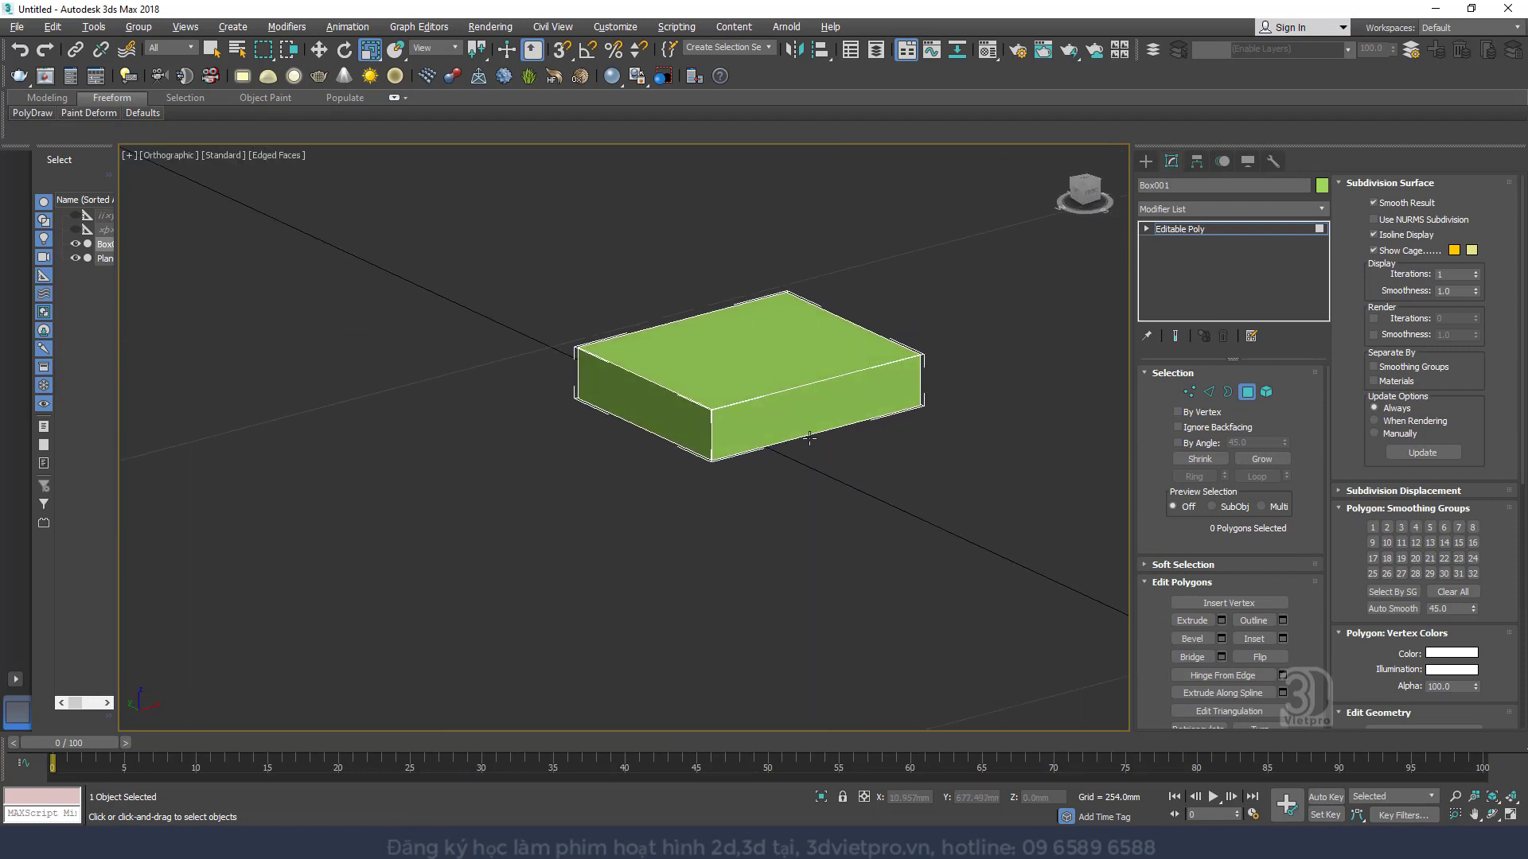
{"action": "scroll", "coordinate": [808, 430], "scroll_direction": "up", "scroll_amount": 3}
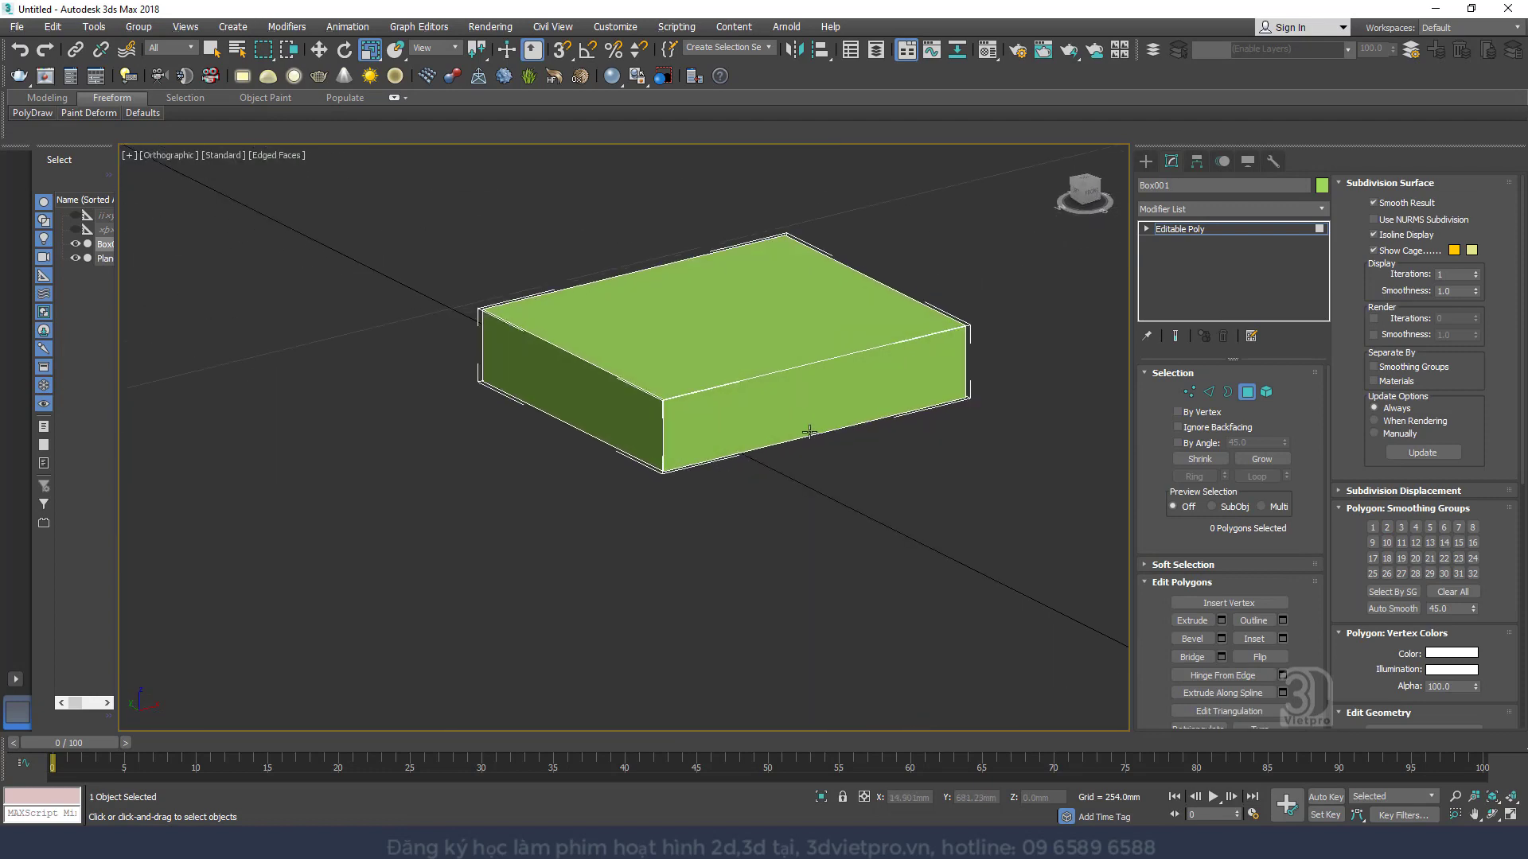
{"action": "left_click", "coordinate": [1207, 393]}
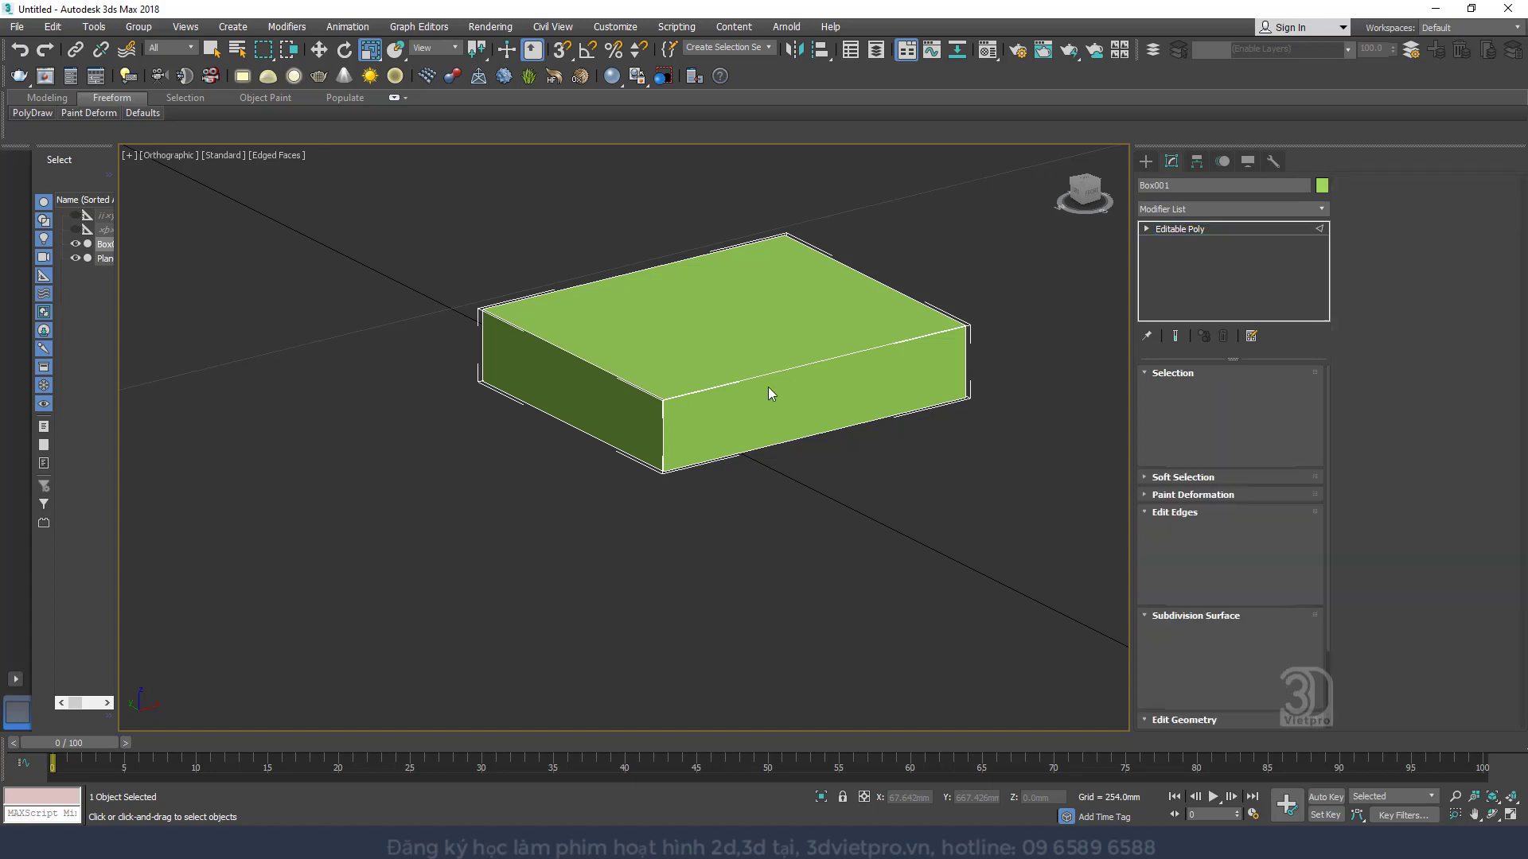
{"action": "middle_click_drag", "start_coordinate": [768, 391], "coordinate": [754, 509], "text": "alt"}
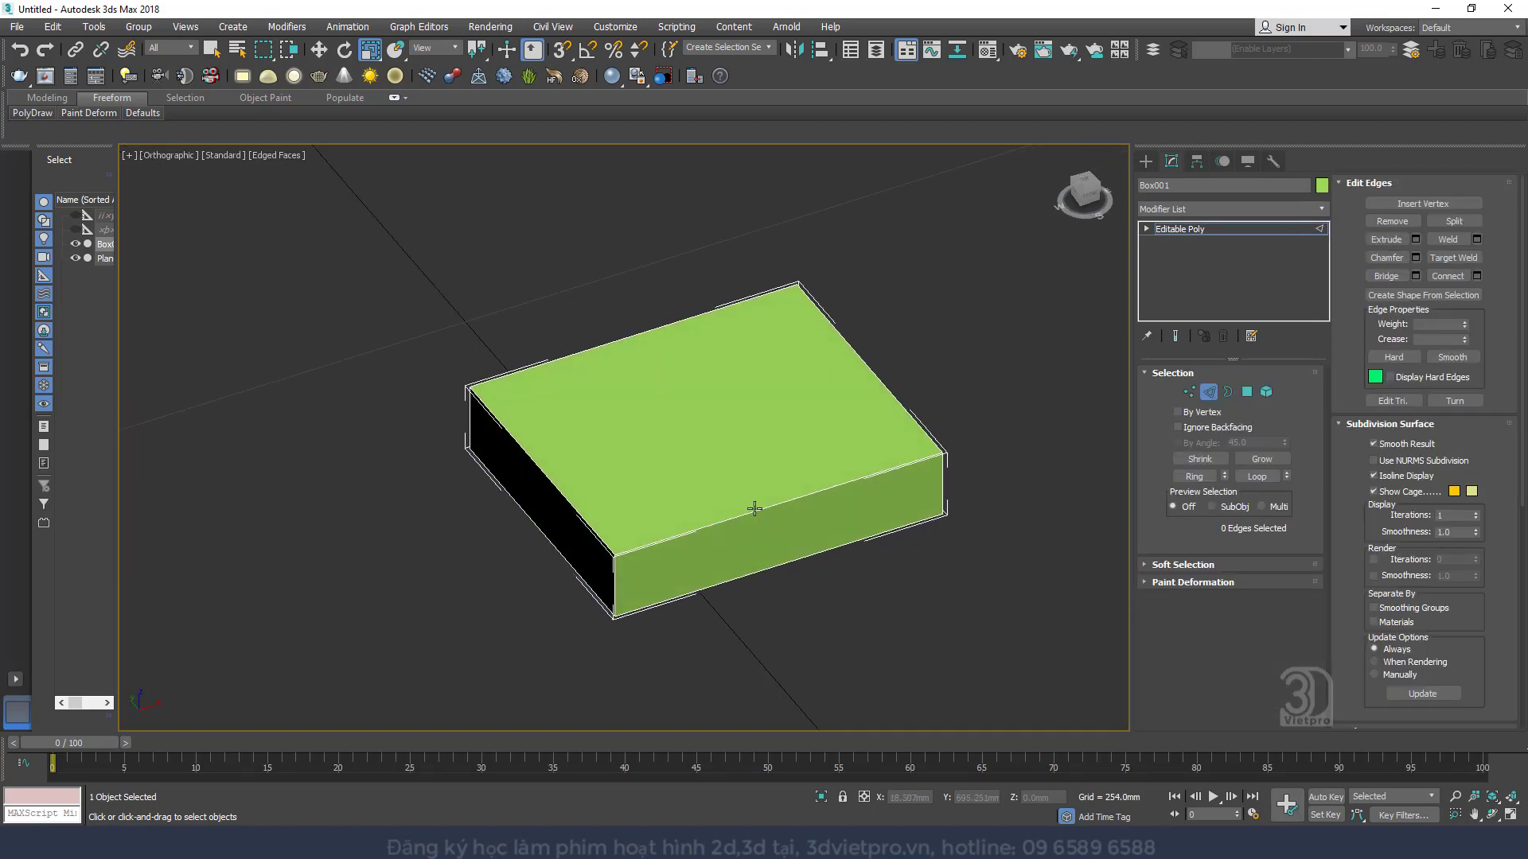
{"action": "left_click", "coordinate": [716, 523]}
{"action": "double_click", "coordinate": [723, 524]}
{"action": "right_click", "coordinate": [743, 468]}
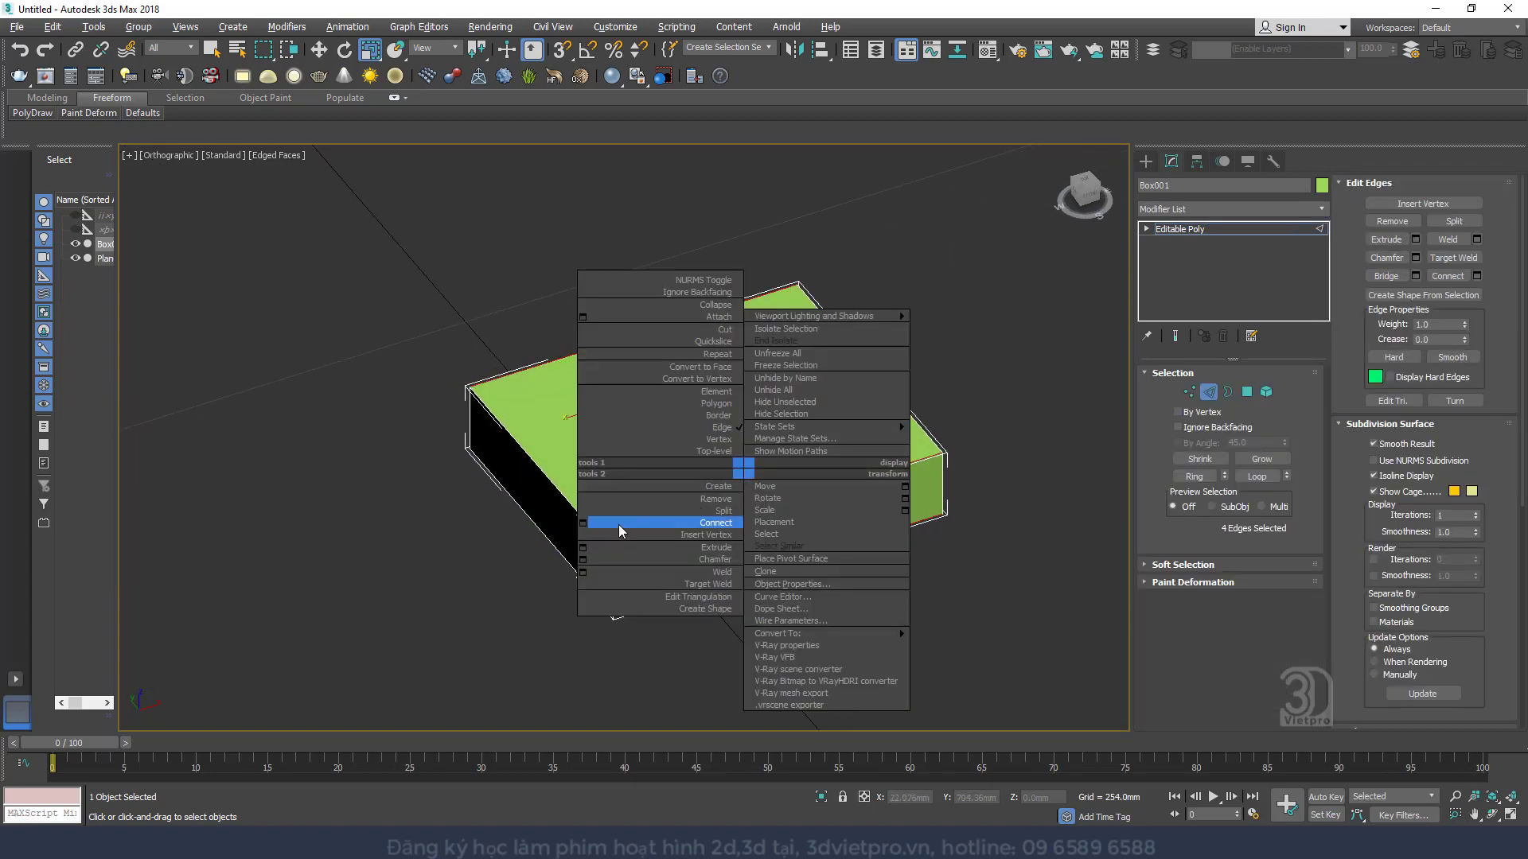
{"action": "left_click", "coordinate": [1006, 337]}
{"action": "middle_click_drag", "start_coordinate": [952, 393], "coordinate": [970, 403], "text": "alt"}
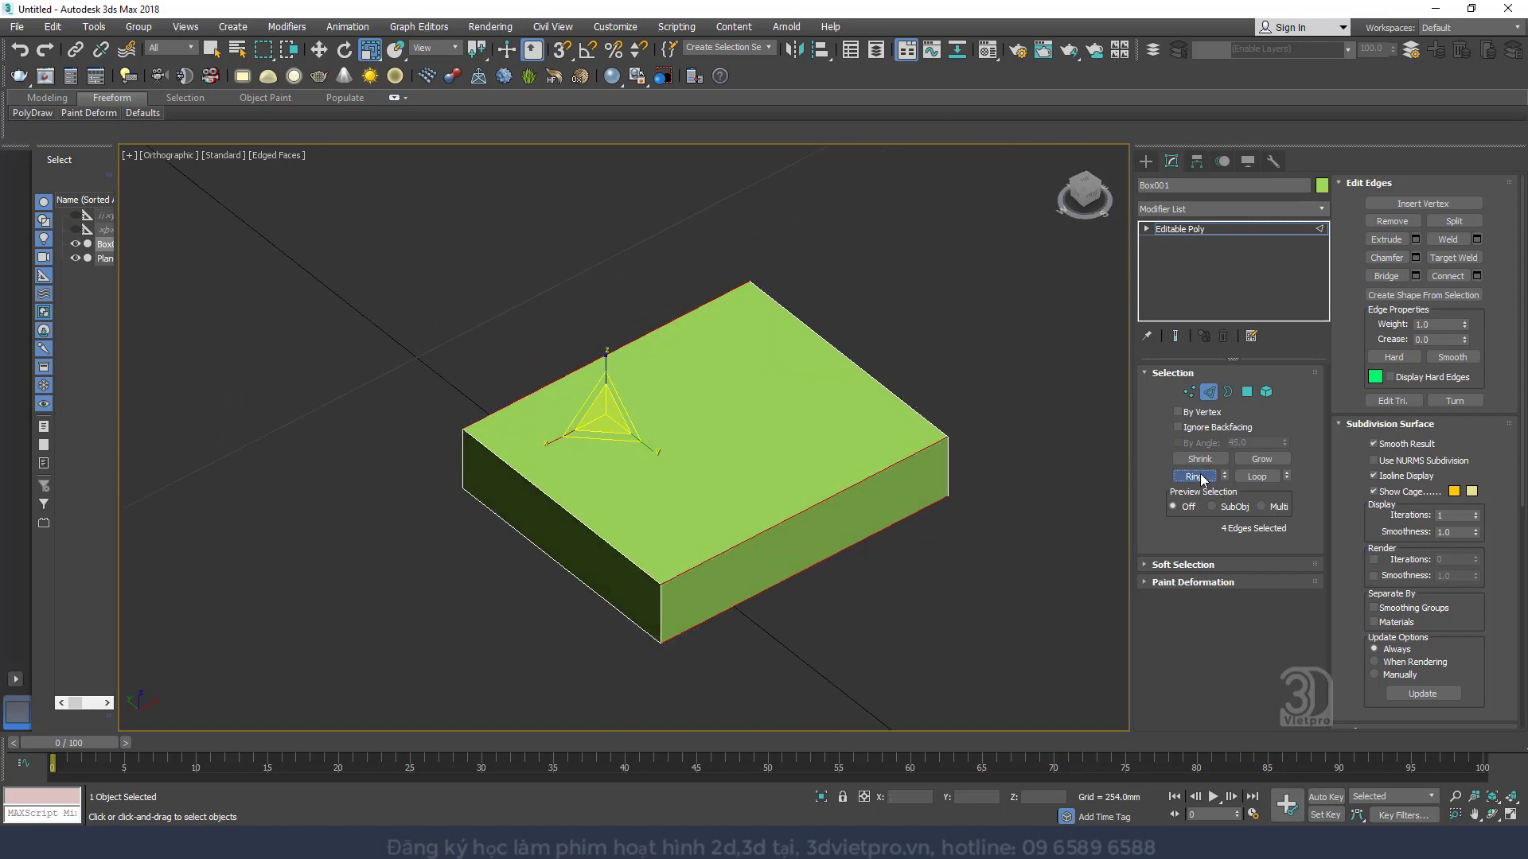
{"action": "right_click", "coordinate": [756, 473]}
{"action": "left_click", "coordinate": [590, 526]}
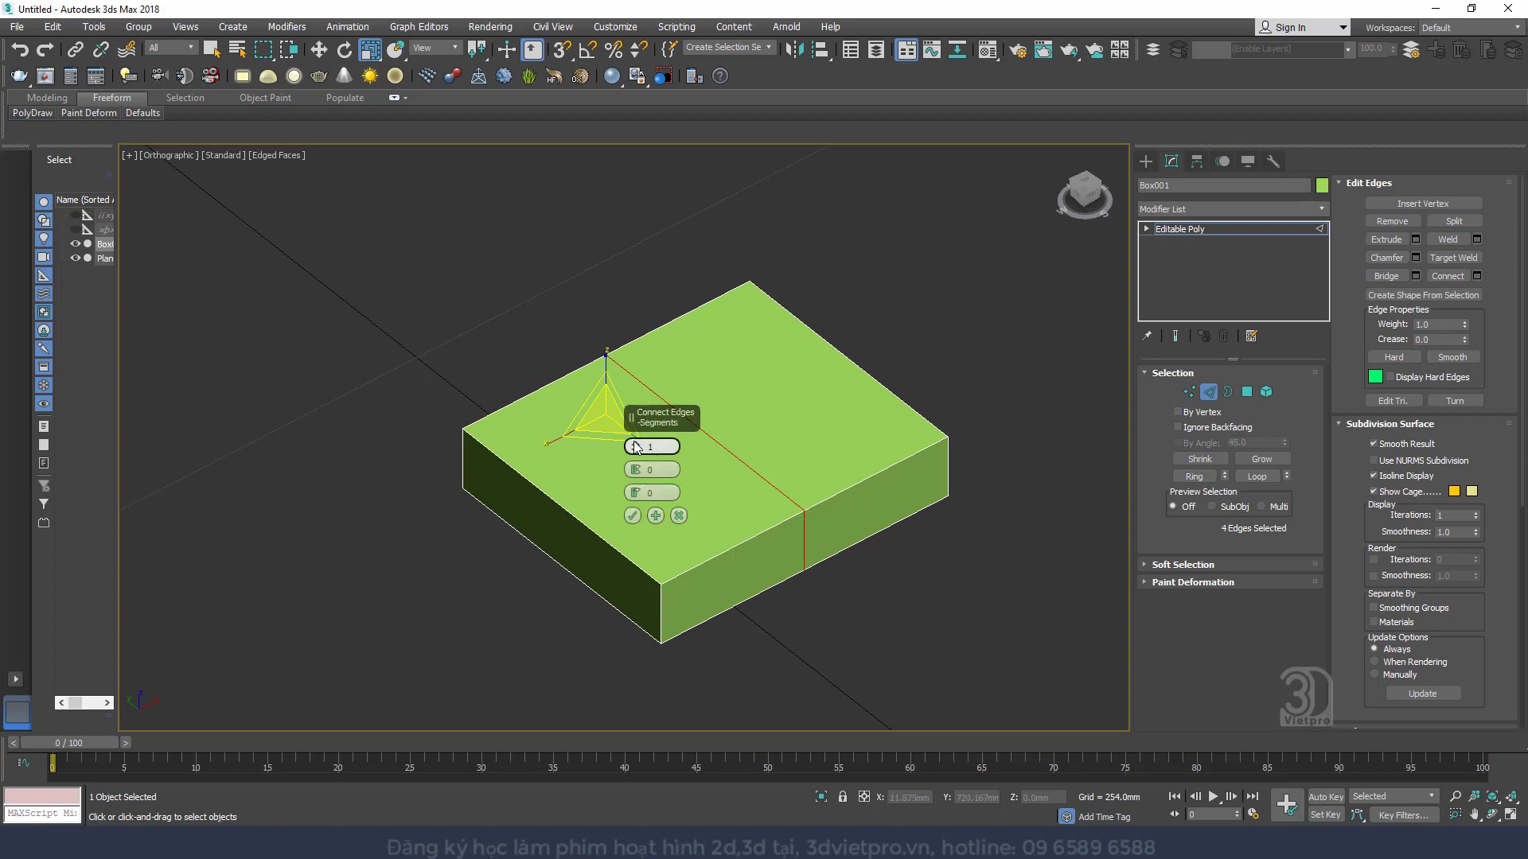
{"action": "left_click", "coordinate": [632, 516]}
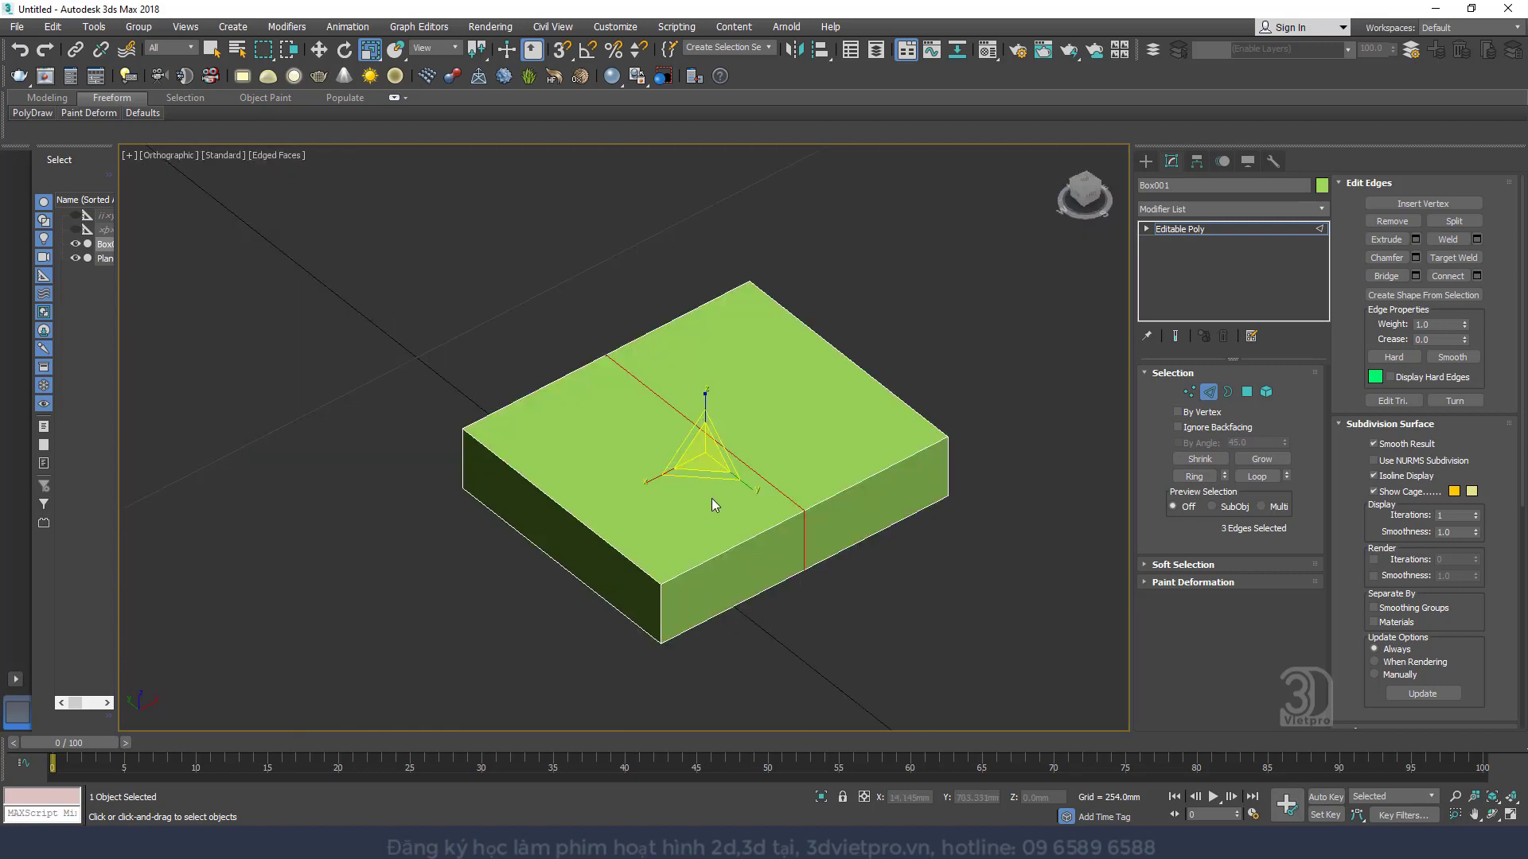
In the top view, move the two front-middle vertices outward along Y to give the slab a pointed front
{"action": "key", "text": "t"}
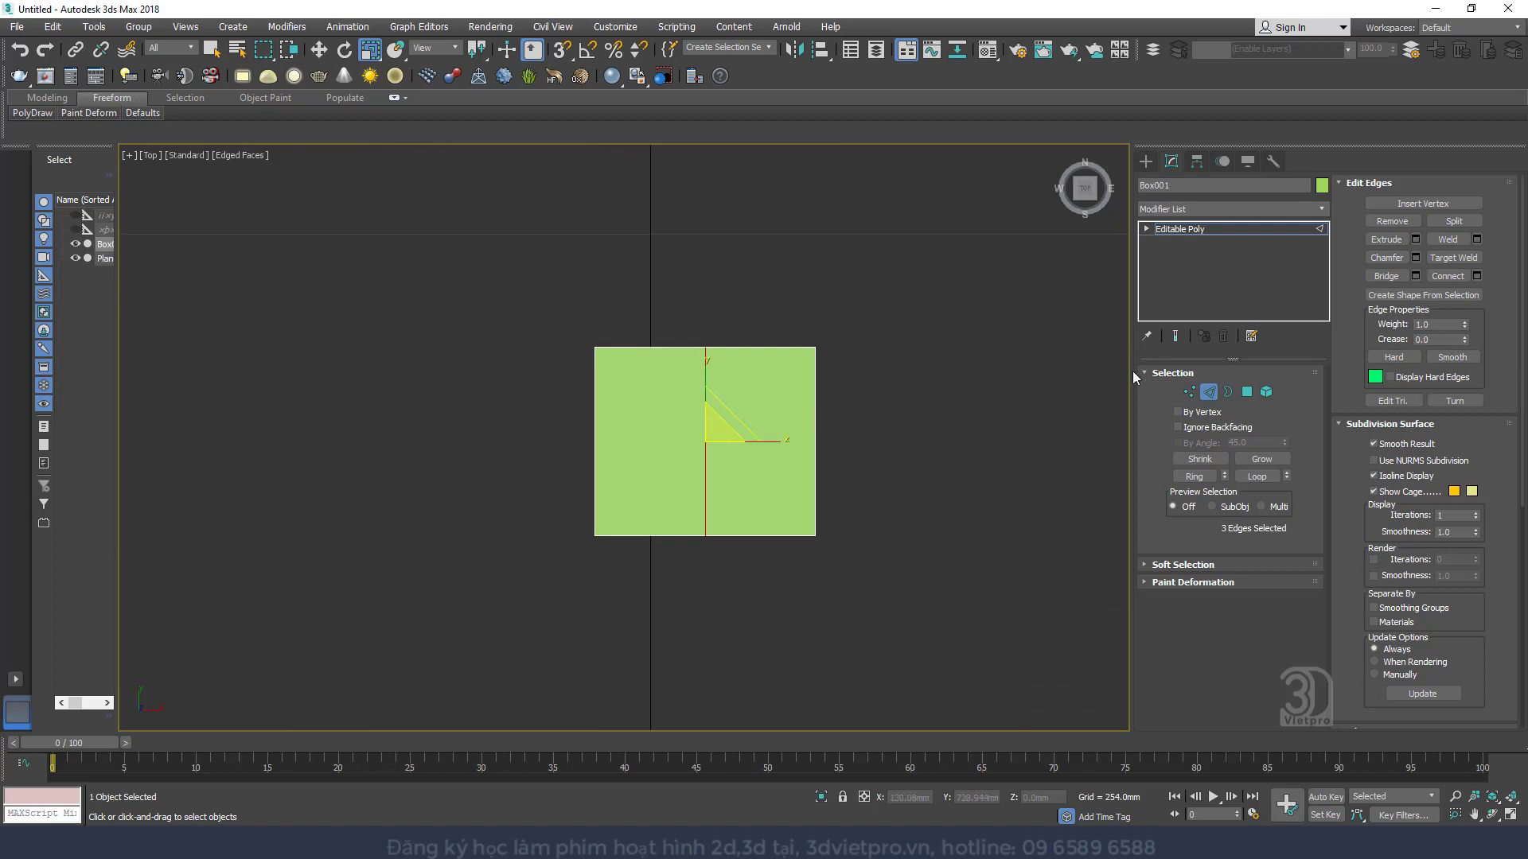
{"action": "left_click", "coordinate": [1191, 391]}
{"action": "left_click_drag", "start_coordinate": [661, 522], "coordinate": [727, 549]}
{"action": "right_click", "coordinate": [725, 477]}
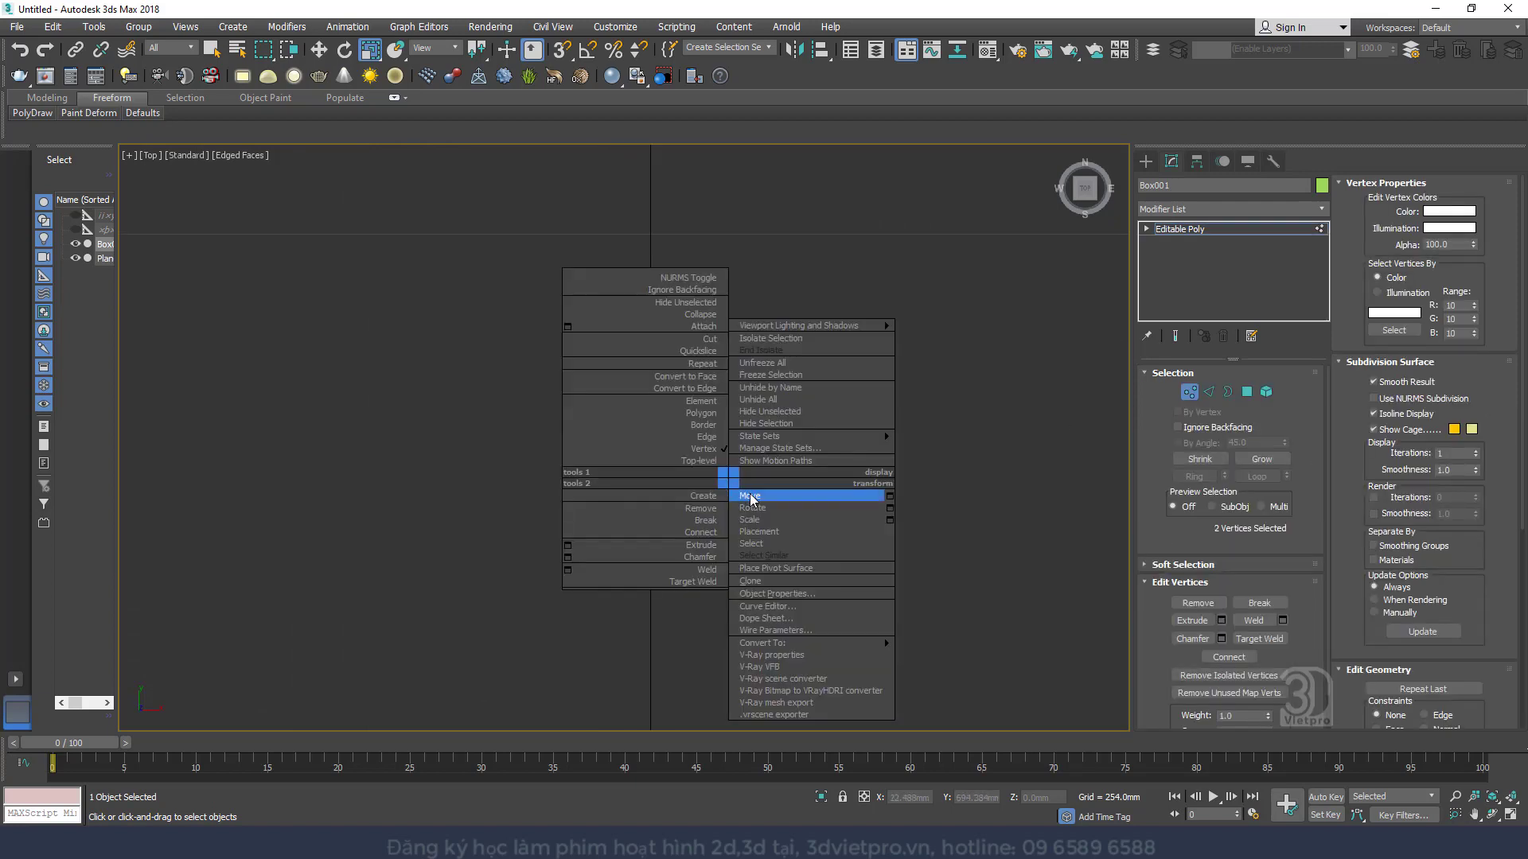
{"action": "left_click", "coordinate": [747, 496]}
{"action": "left_click_drag", "start_coordinate": [707, 479], "coordinate": [712, 537]}
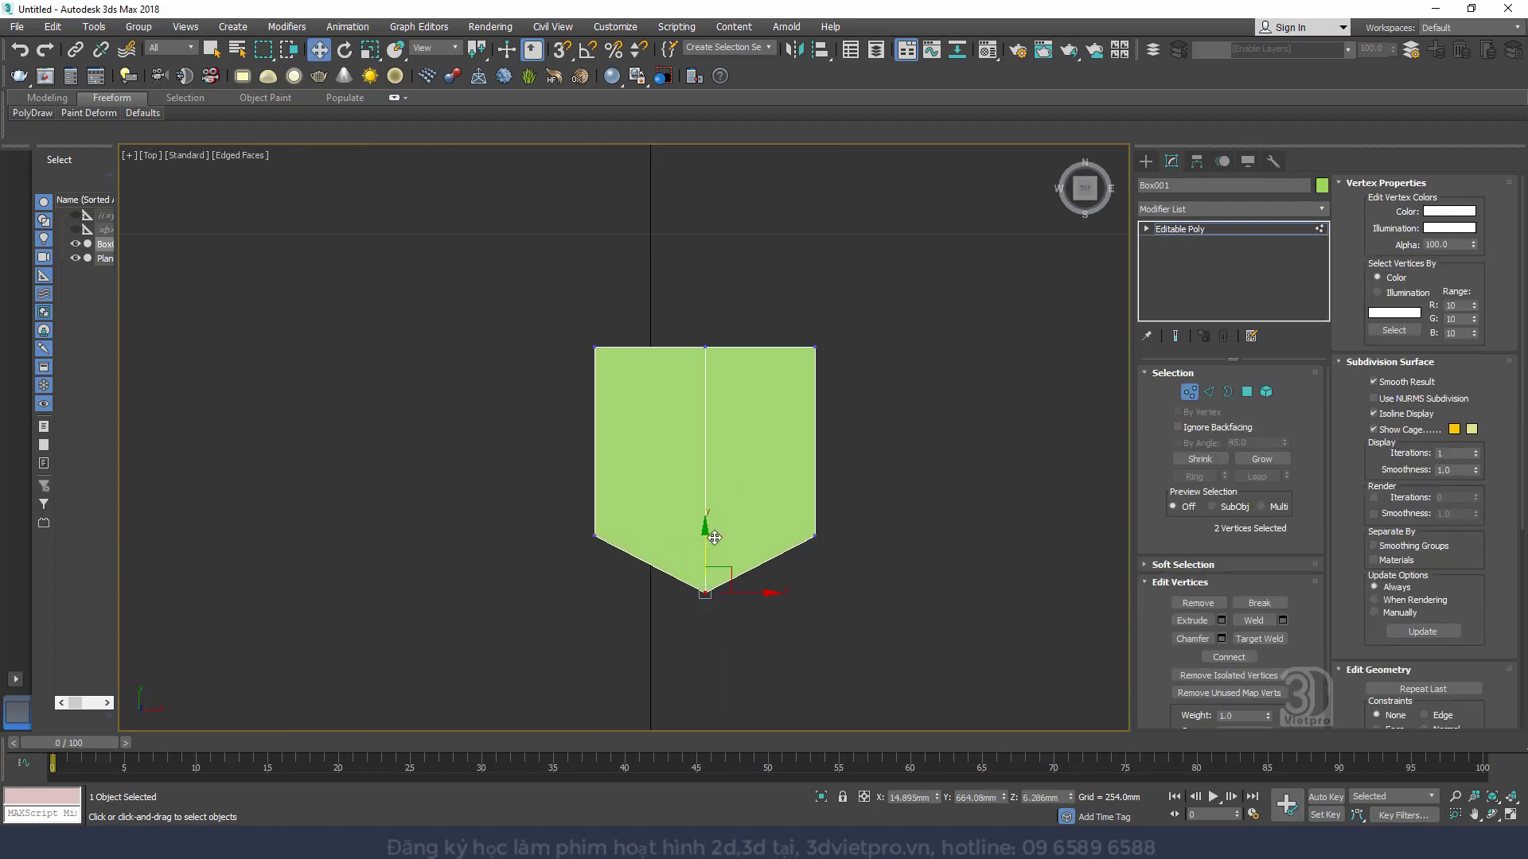
Connect the slab's front-to-back edges with one segment, adding a crosswise edge loop halfway along its depth
{"action": "scroll", "coordinate": [756, 445], "scroll_direction": "up", "scroll_amount": 2}
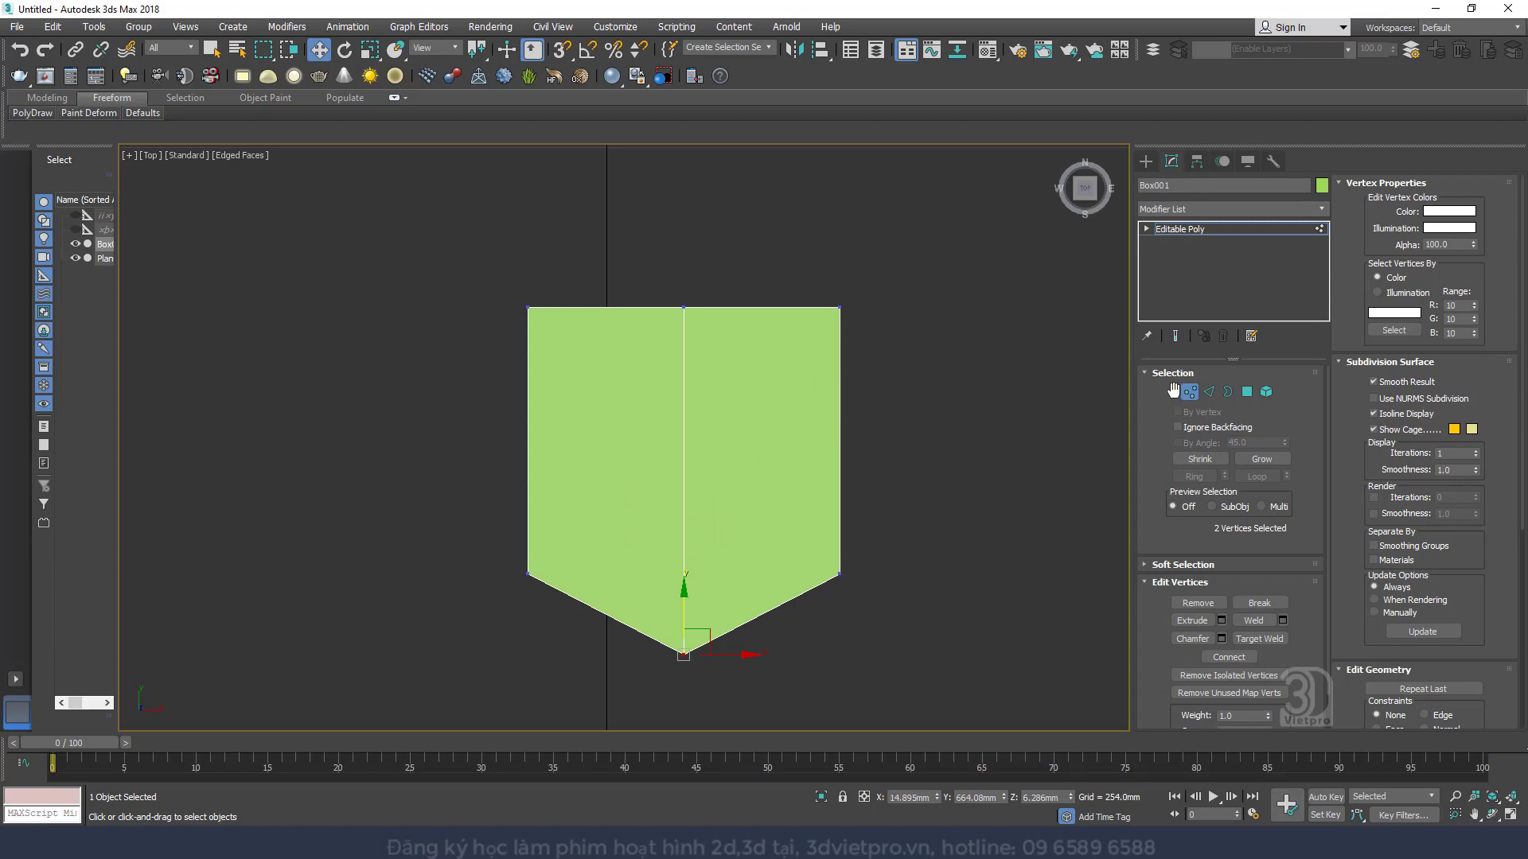
{"action": "left_click", "coordinate": [1209, 392]}
{"action": "left_click_drag", "start_coordinate": [383, 386], "coordinate": [1037, 425]}
{"action": "right_click", "coordinate": [1033, 422]}
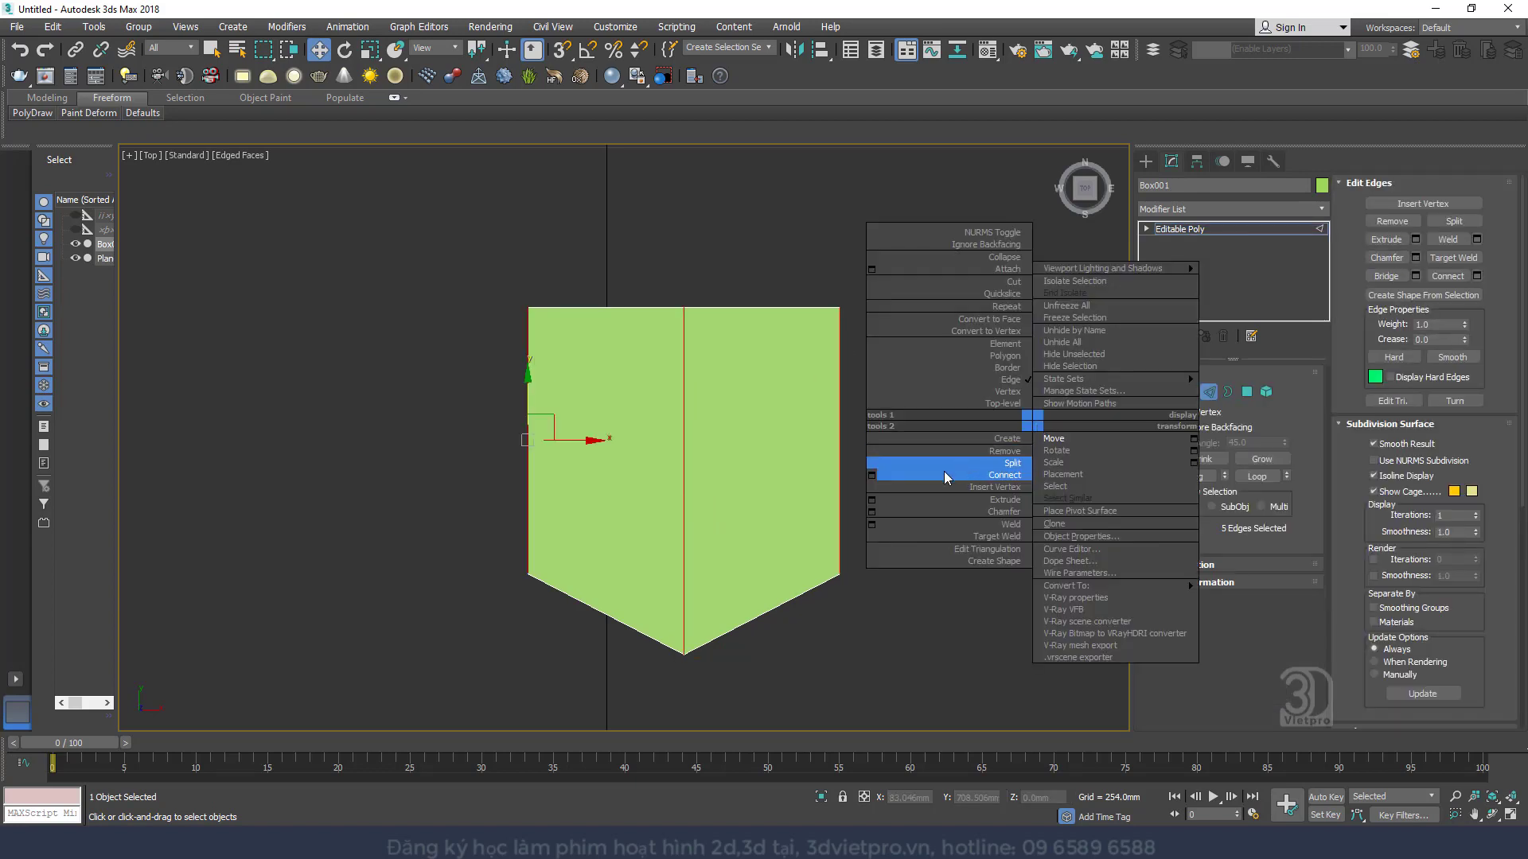
{"action": "left_click", "coordinate": [871, 475]}
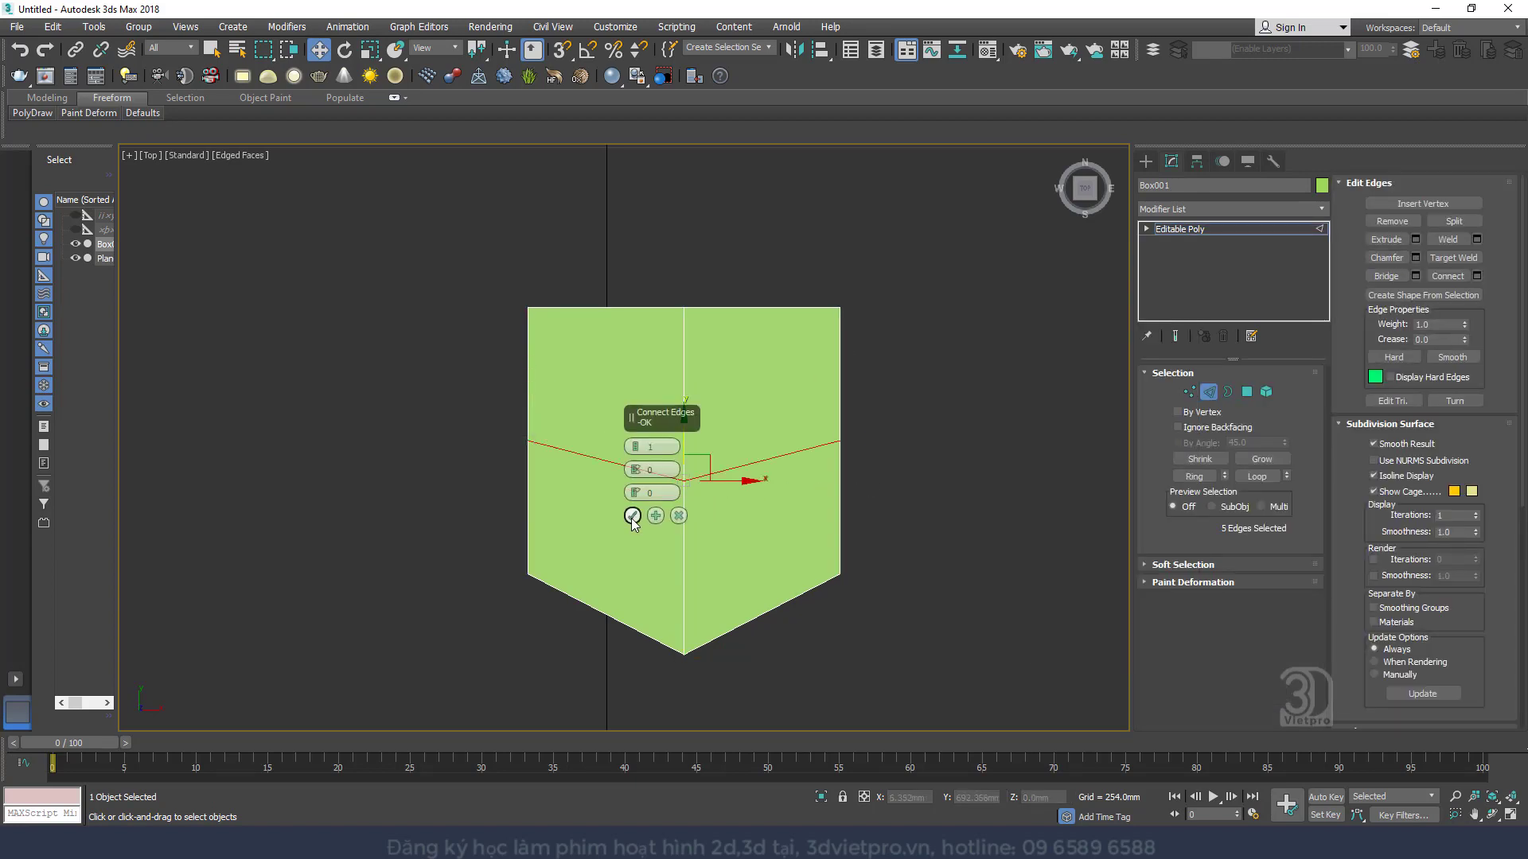
{"action": "left_click", "coordinate": [632, 516]}
Scale the new crosswise edge loop outward along X so the slab's sides bulge into a rounded outline
{"action": "right_click", "coordinate": [780, 470]}
{"action": "left_click", "coordinate": [893, 498]}
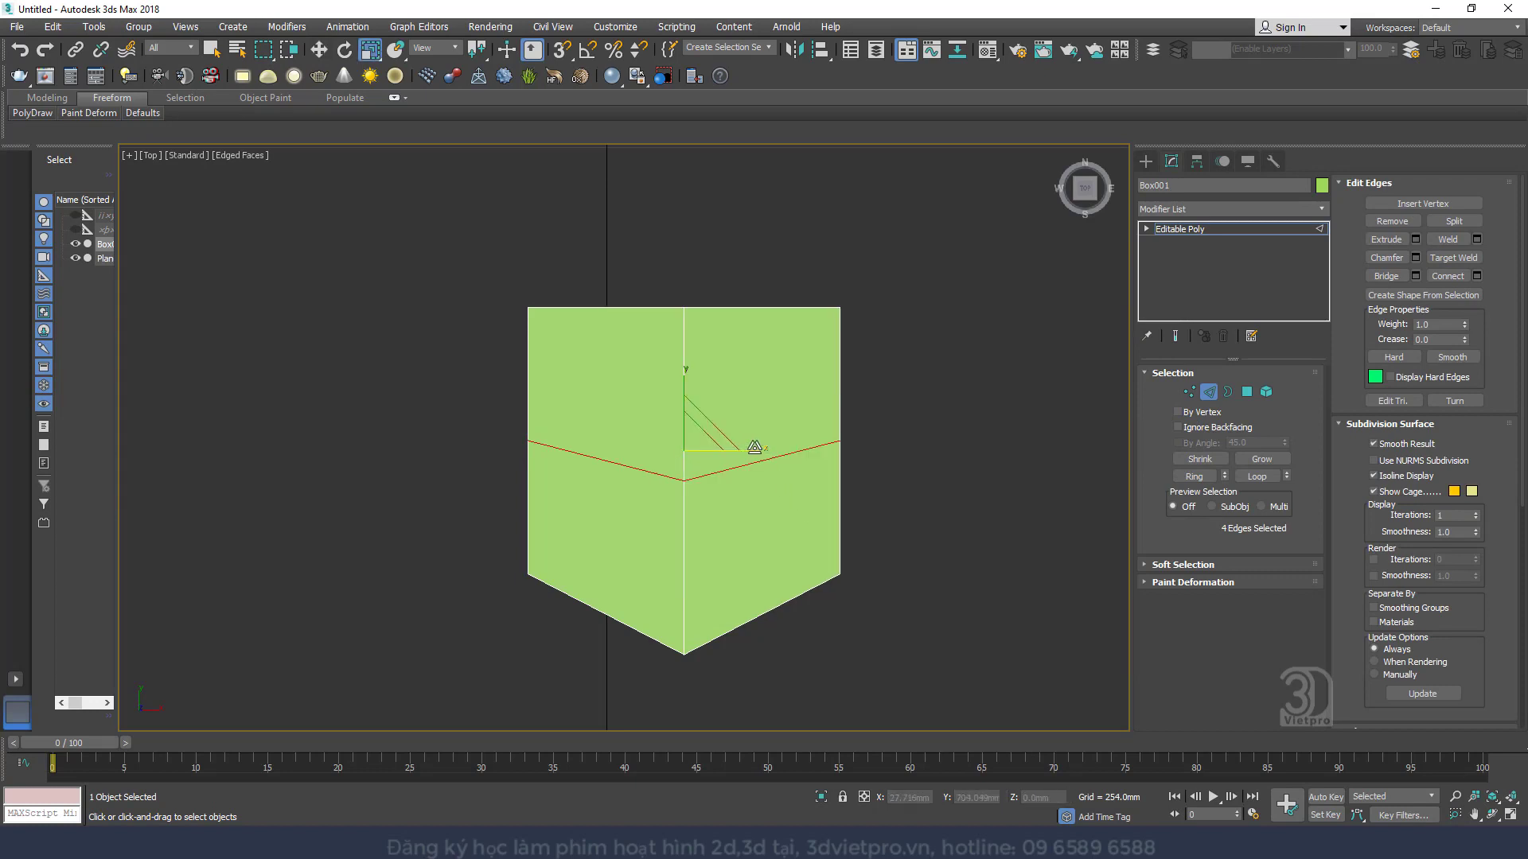
{"action": "left_click_drag", "start_coordinate": [754, 447], "coordinate": [821, 465]}
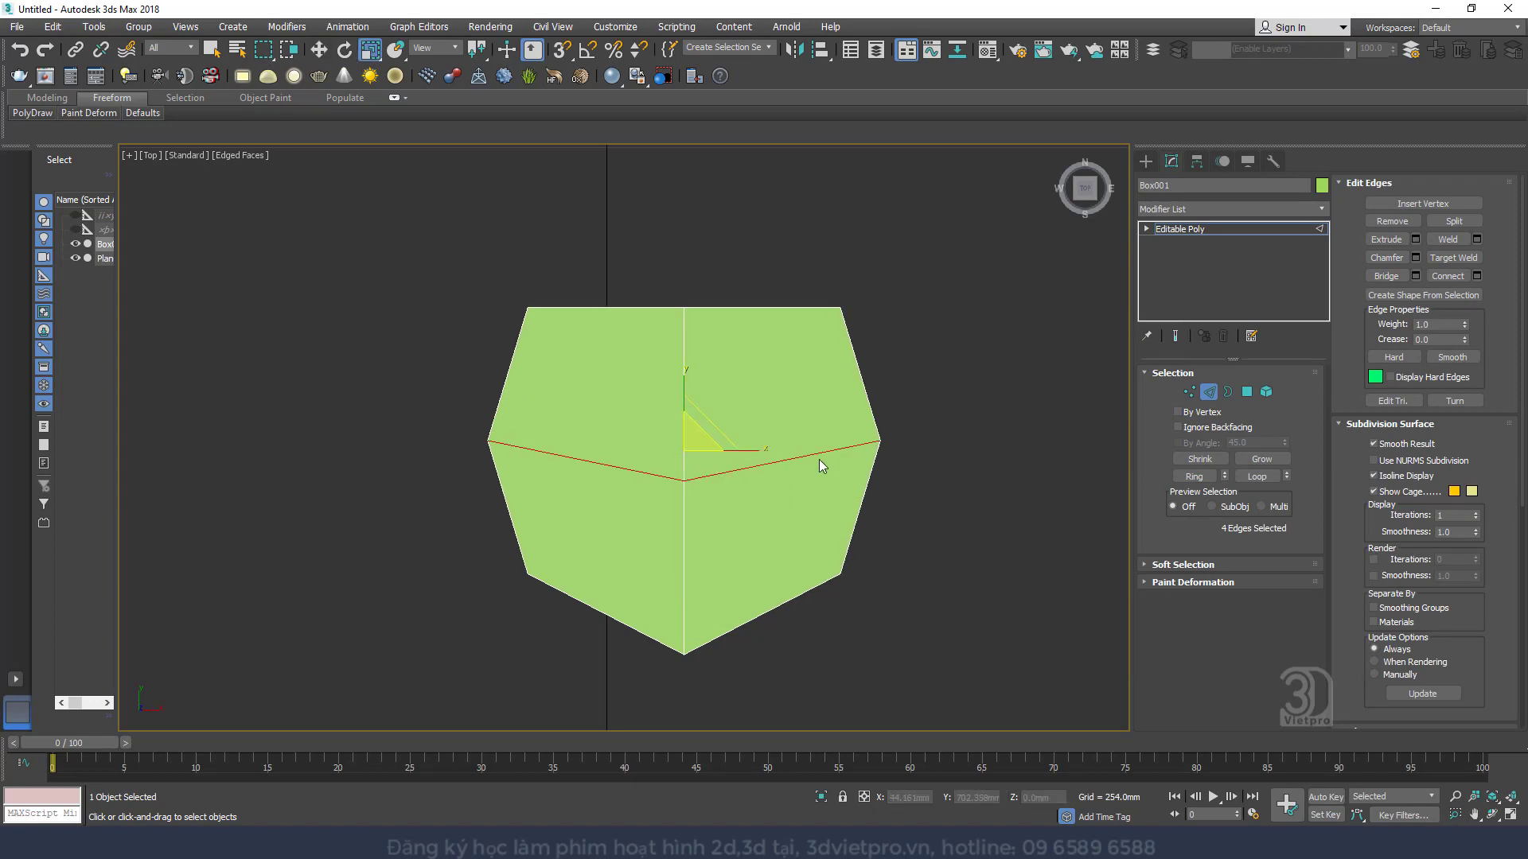
{"action": "middle_click_drag", "start_coordinate": [818, 460], "coordinate": [860, 359], "text": "alt"}
{"action": "left_click", "coordinate": [1209, 392]}
{"action": "left_click", "coordinate": [1199, 208]}
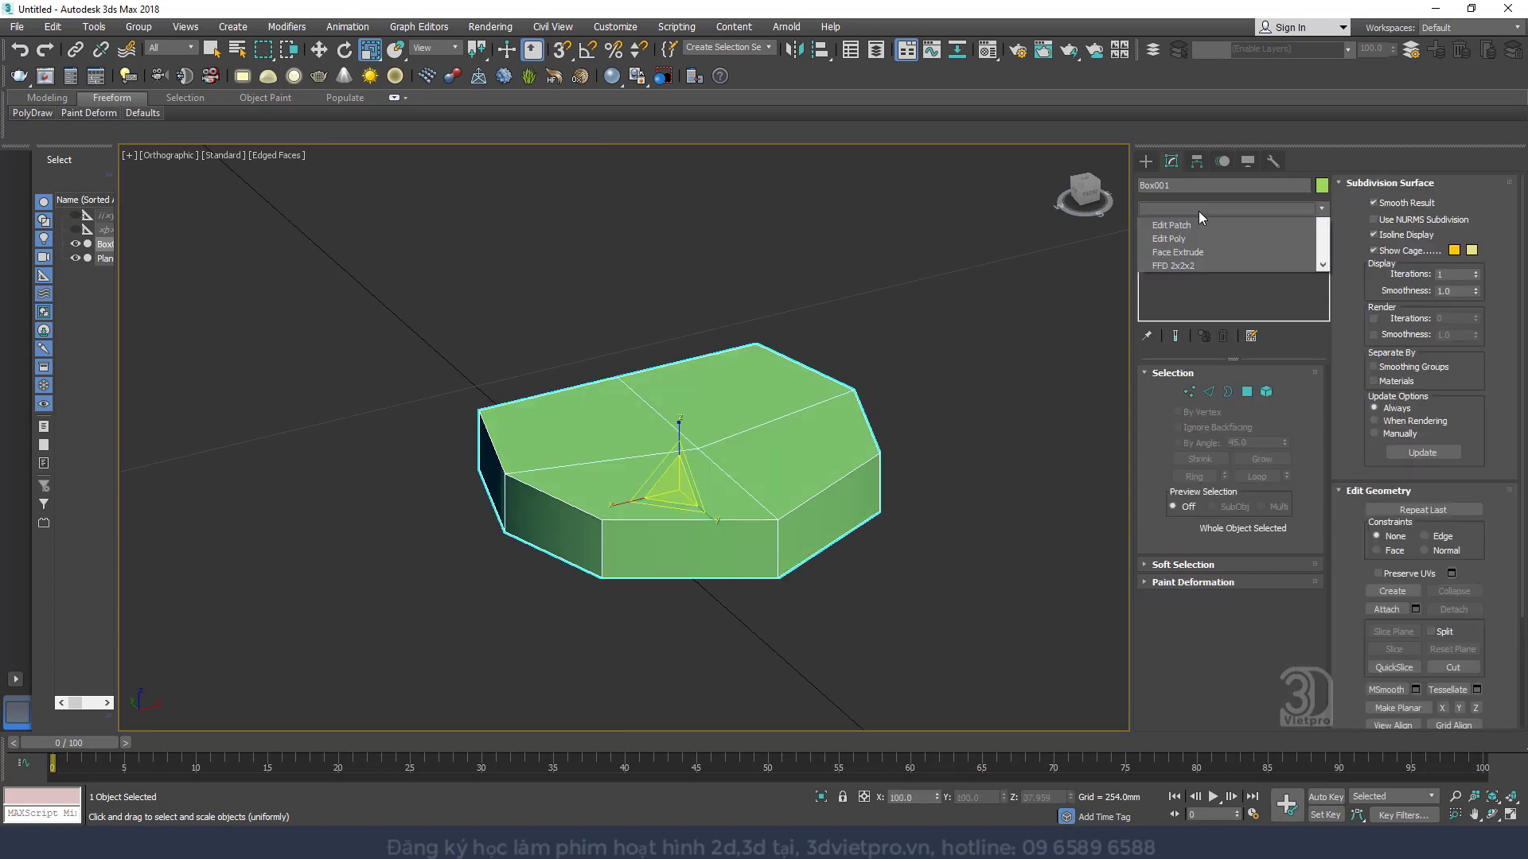
{"action": "left_click", "coordinate": [1198, 212]}
{"action": "left_click", "coordinate": [1208, 391]}
Connect the ring of front-to-back edges behind the middle with one segment, sliding it toward the flat back edge
{"action": "middle_click_drag", "start_coordinate": [629, 470], "coordinate": [531, 377], "text": "alt"}
{"action": "left_click", "coordinate": [491, 406]}
{"action": "key", "text": "alt+r"}
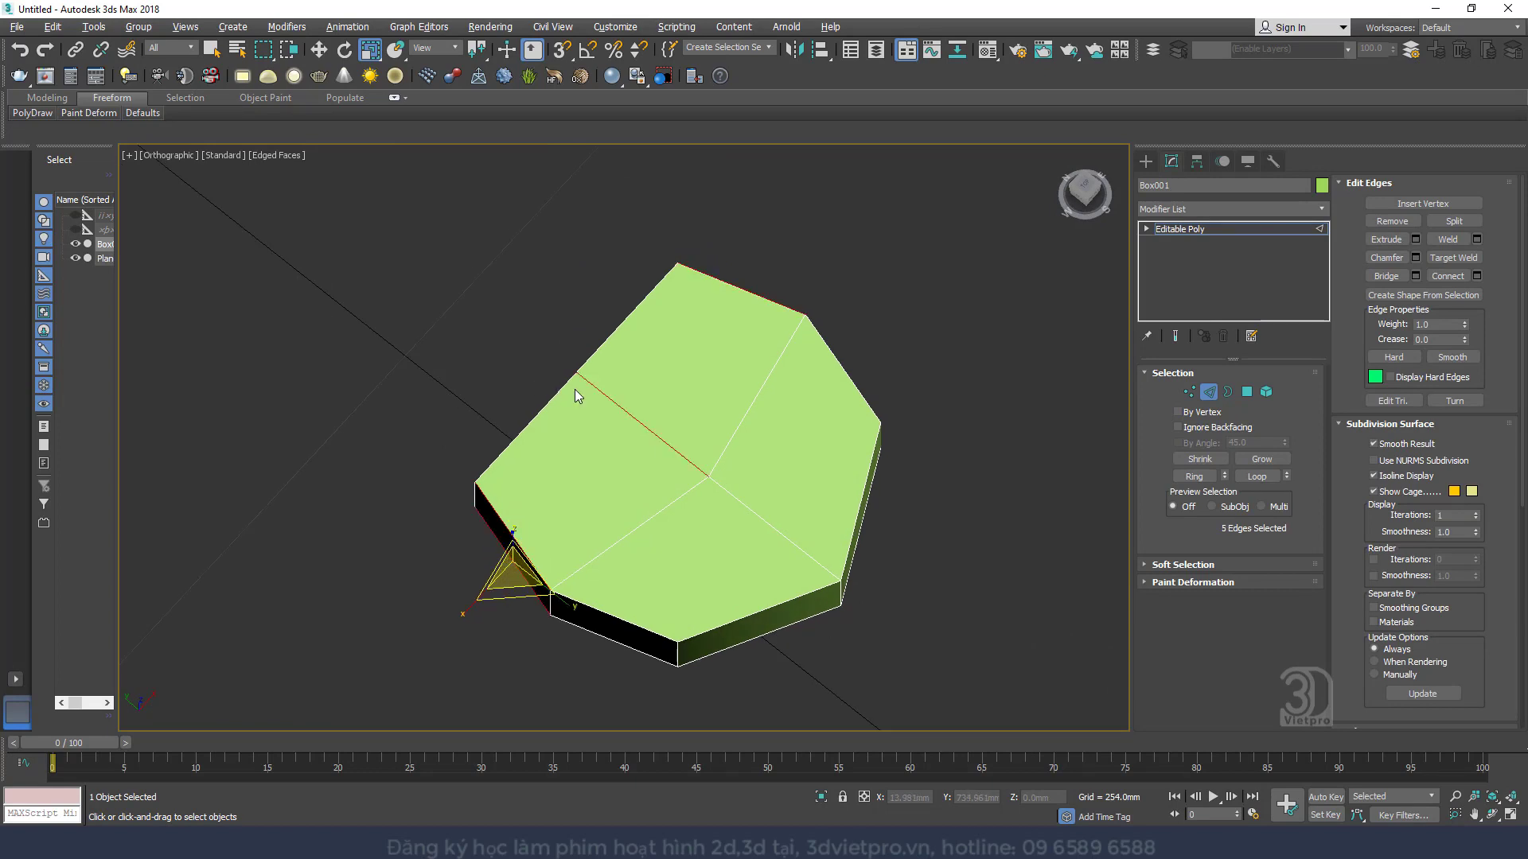
{"action": "right_click", "coordinate": [576, 385]}
{"action": "left_click", "coordinate": [419, 443]}
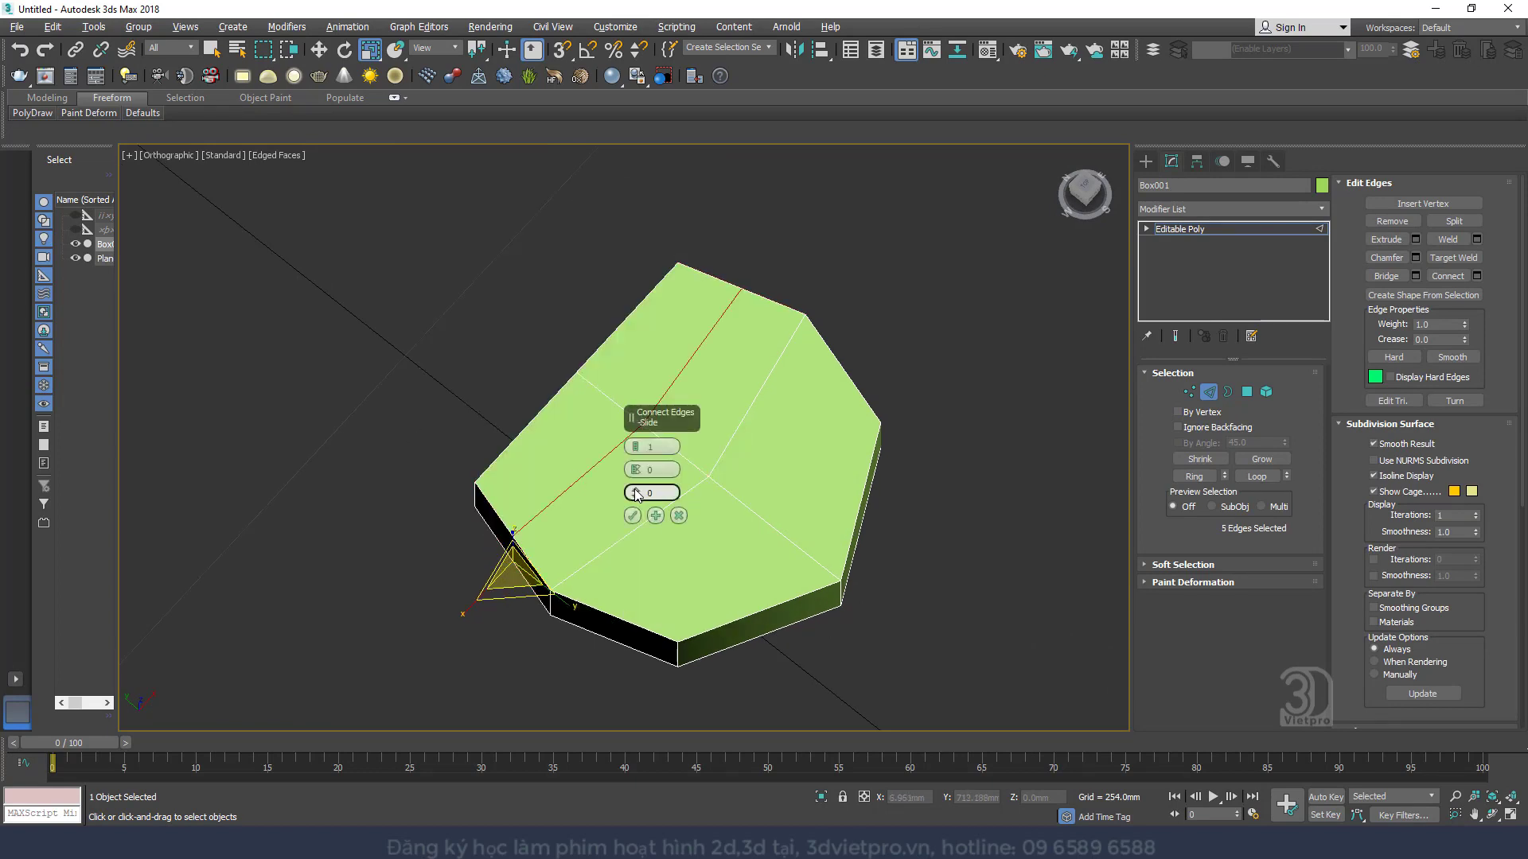
{"action": "left_click_drag", "start_coordinate": [635, 493], "coordinate": [658, 687]}
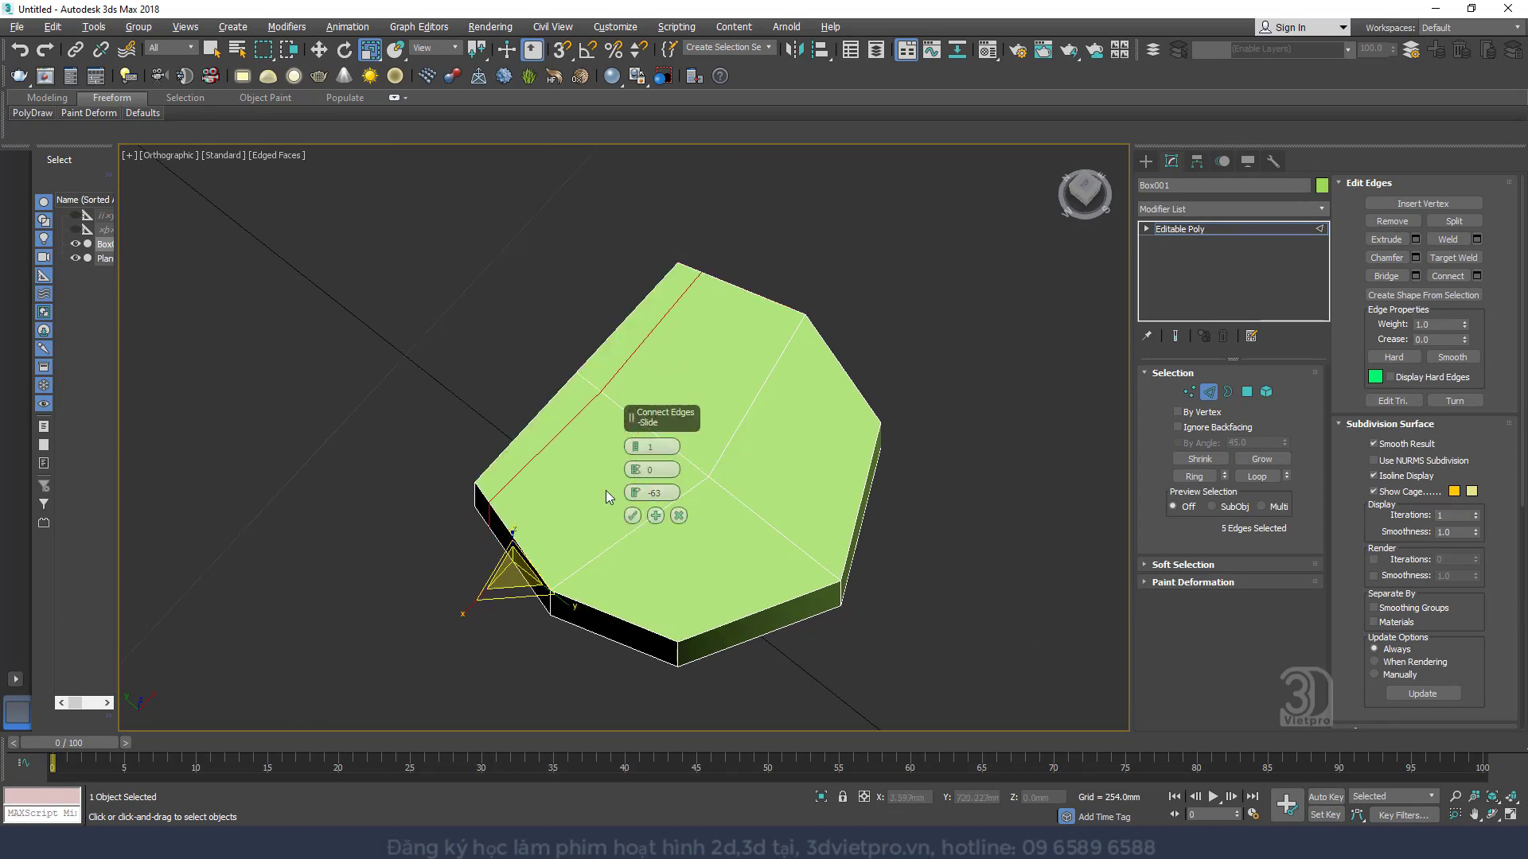
{"action": "left_click_drag", "start_coordinate": [634, 492], "coordinate": [637, 400]}
{"action": "left_click", "coordinate": [631, 517]}
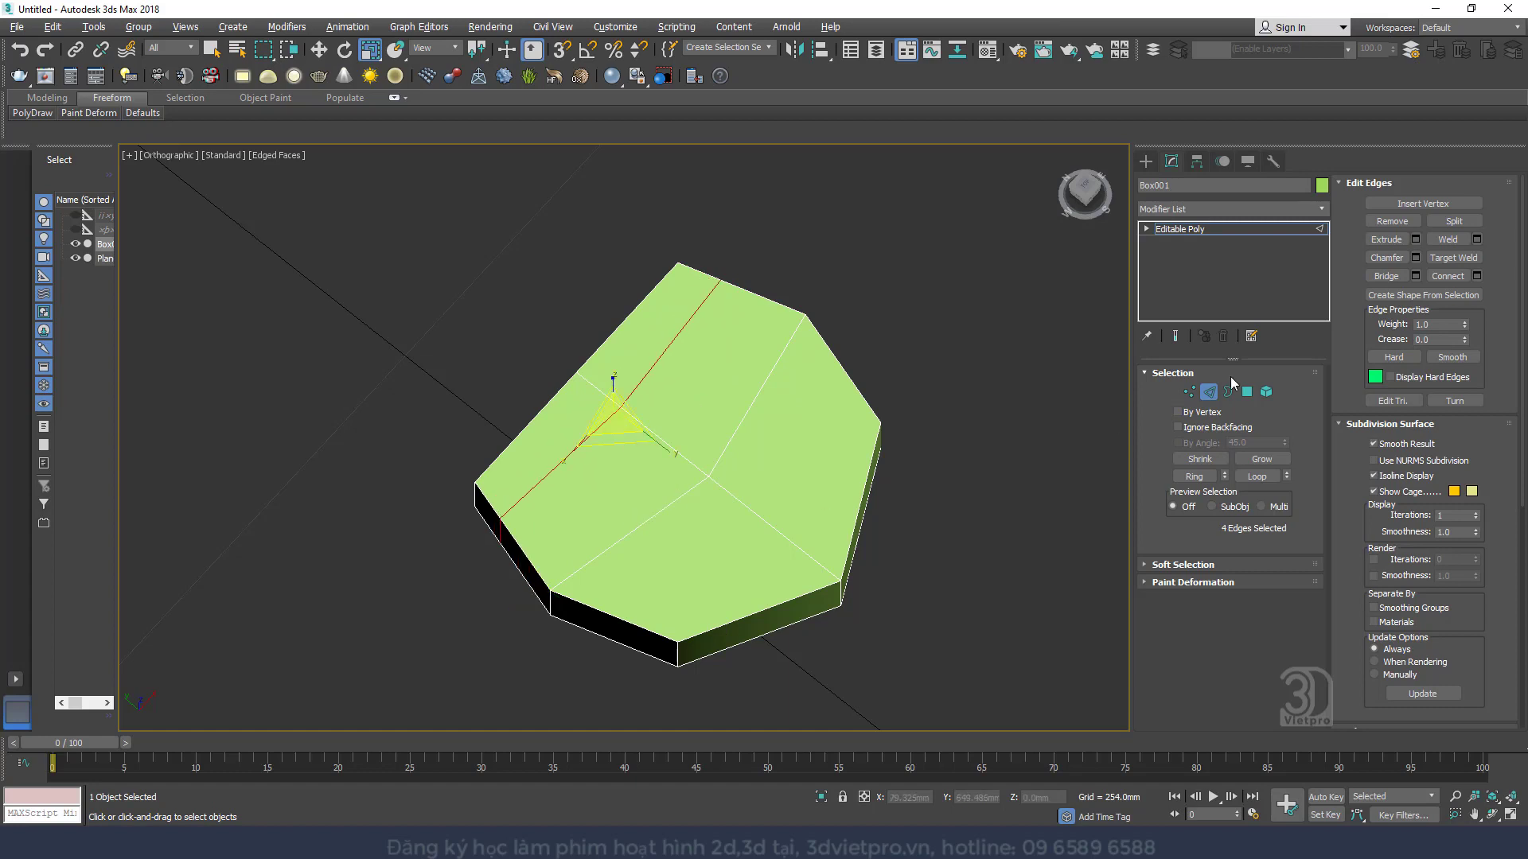
Try a TurboSmooth modifier with 2 iterations on the slab, and delete the modifier
{"action": "left_click", "coordinate": [1209, 392]}
{"action": "left_click", "coordinate": [1173, 208]}
{"action": "key", "text": "t"}
{"action": "key", "text": "t"}
{"action": "key", "text": "t"}
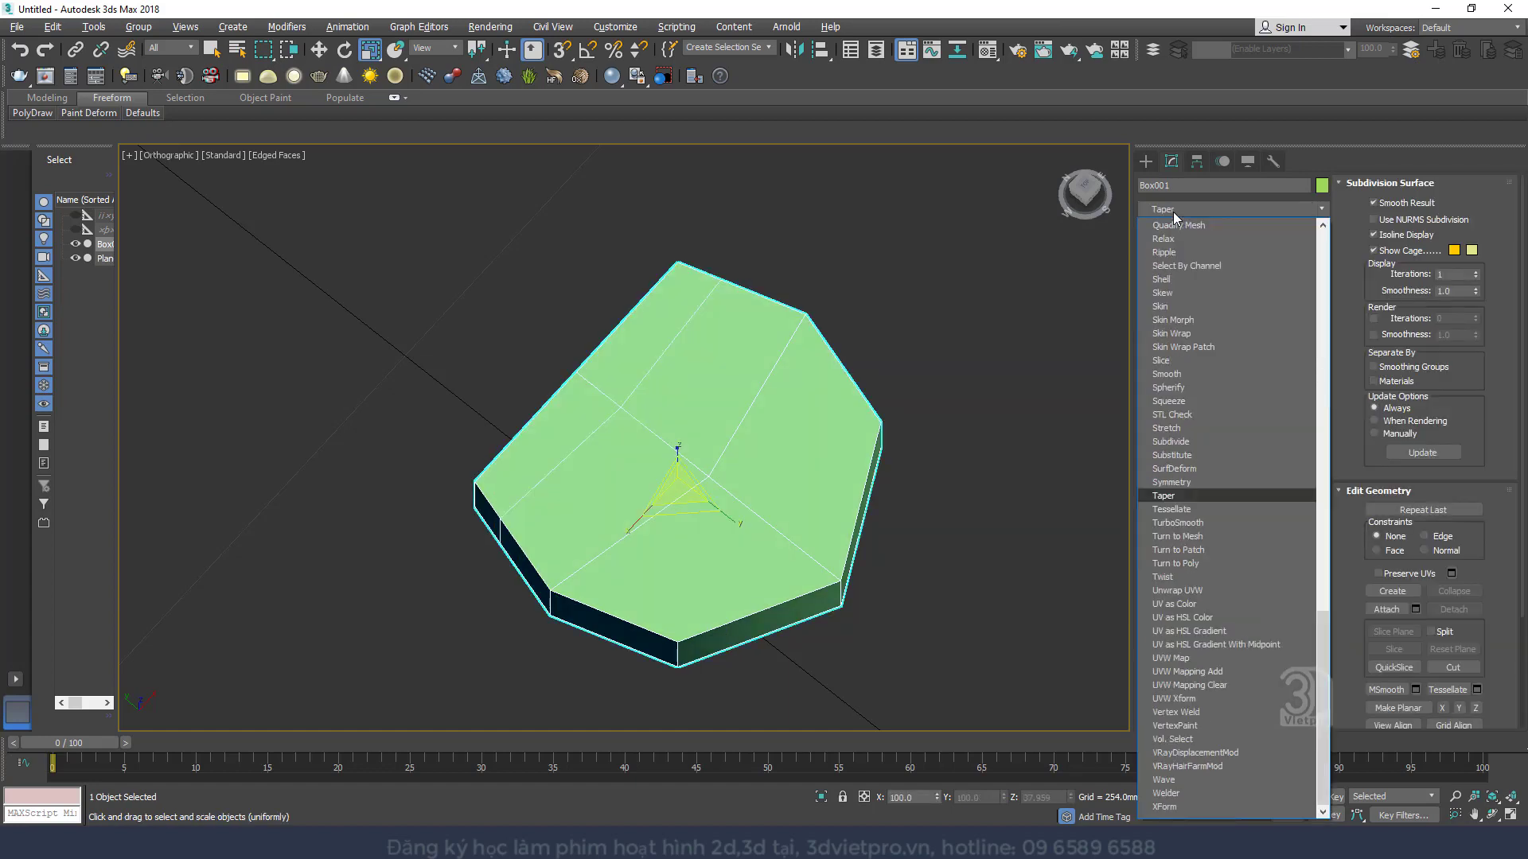
{"action": "key", "text": "Return"}
{"action": "middle_click_drag", "start_coordinate": [840, 398], "coordinate": [800, 398], "text": "alt"}
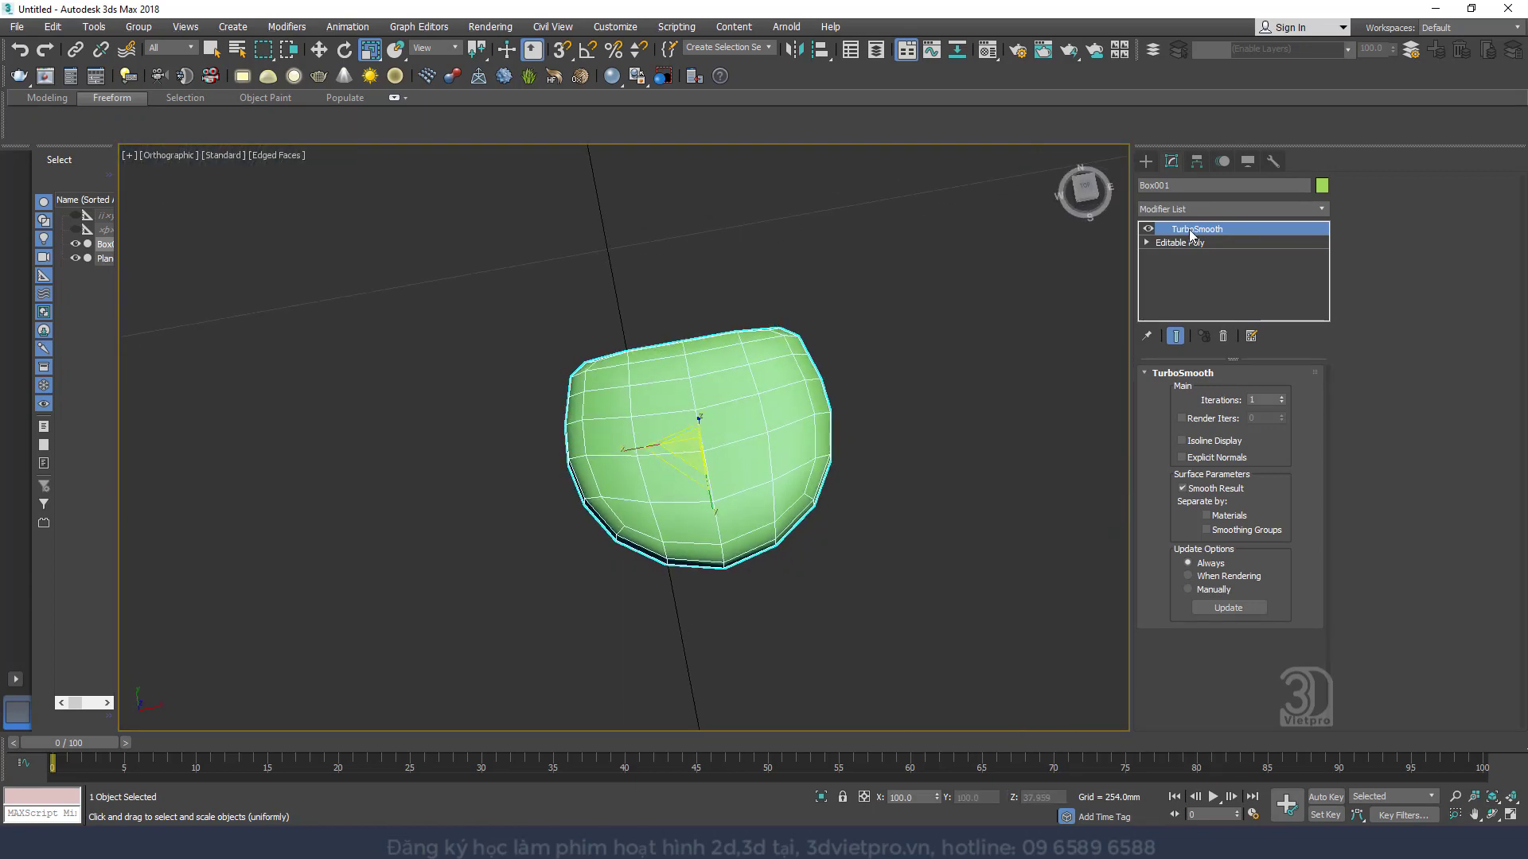
{"action": "left_click", "coordinate": [1281, 396]}
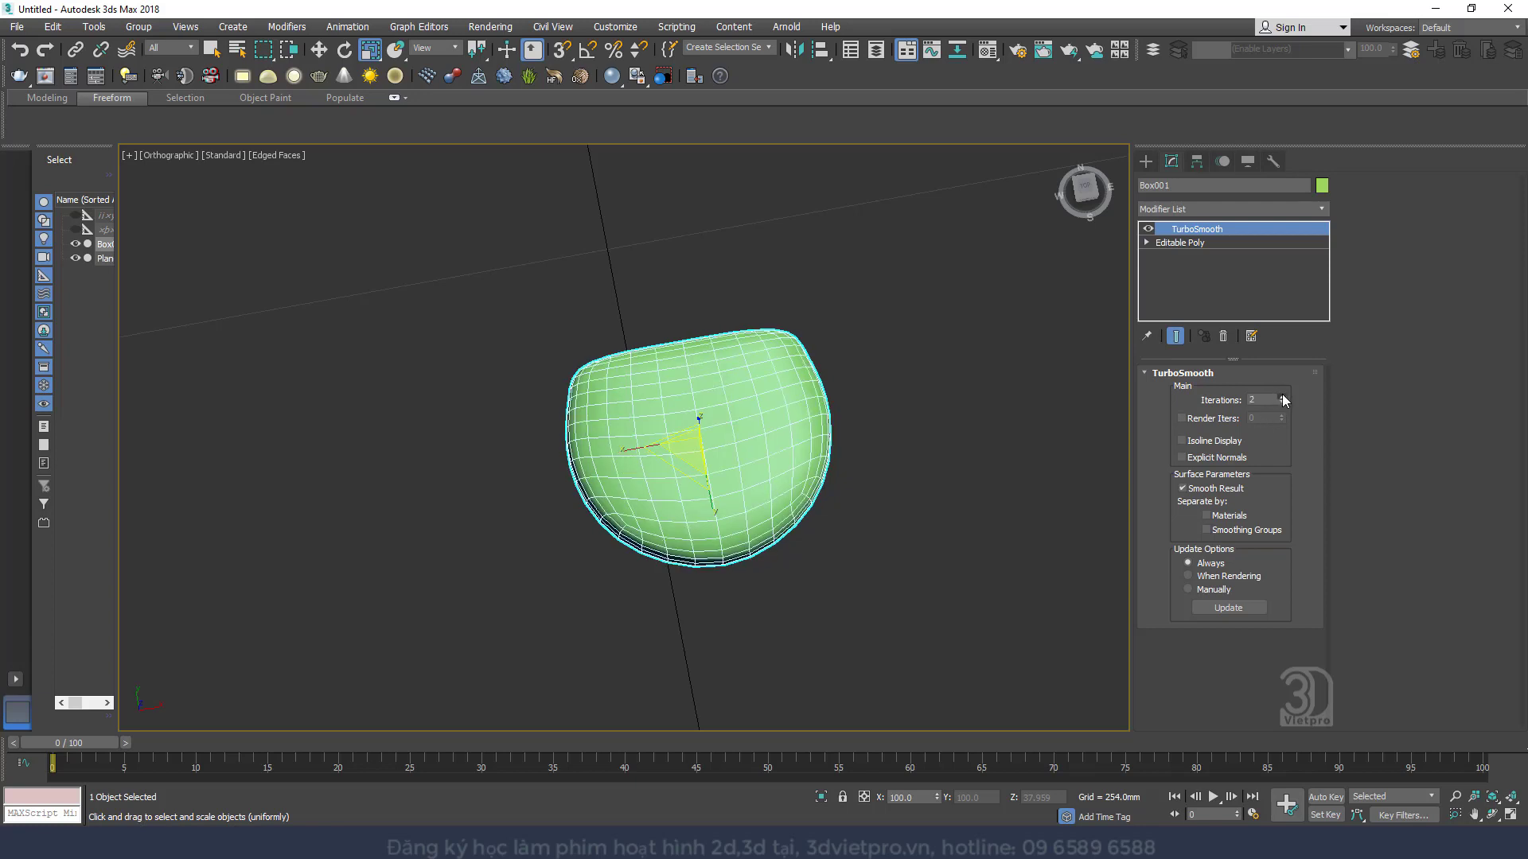
{"action": "right_click", "coordinate": [1218, 229]}
{"action": "left_click", "coordinate": [1241, 256]}
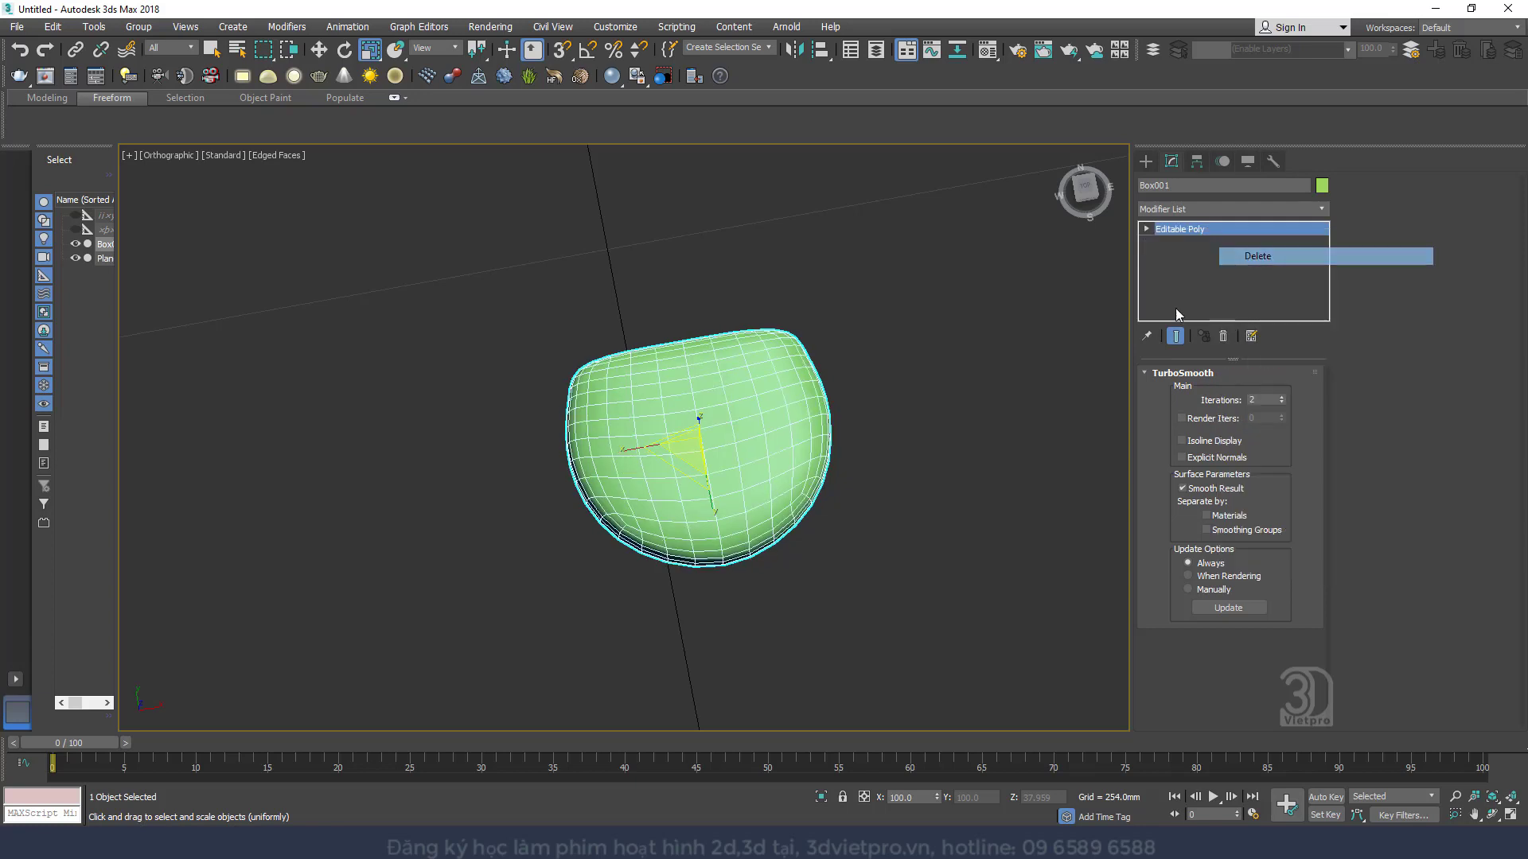
Raise the top vertex at the slab's pointed front along Z to about 22 mm
{"action": "middle_click_drag", "start_coordinate": [711, 517], "coordinate": [804, 465], "text": "alt"}
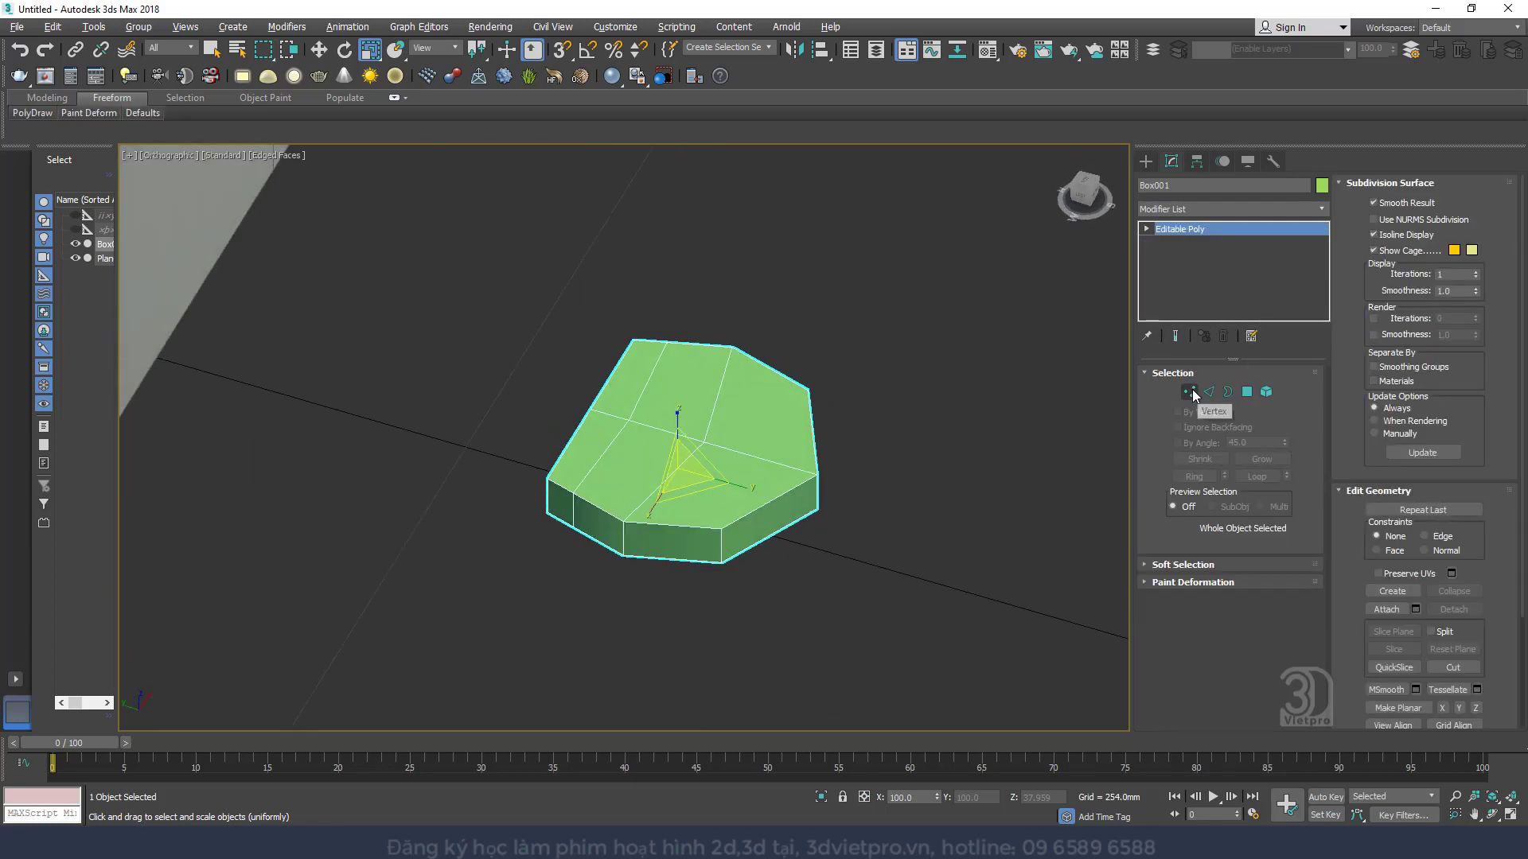
{"action": "left_click", "coordinate": [1189, 391]}
{"action": "left_click", "coordinate": [817, 473]}
{"action": "right_click", "coordinate": [813, 470]}
{"action": "left_click", "coordinate": [832, 492]}
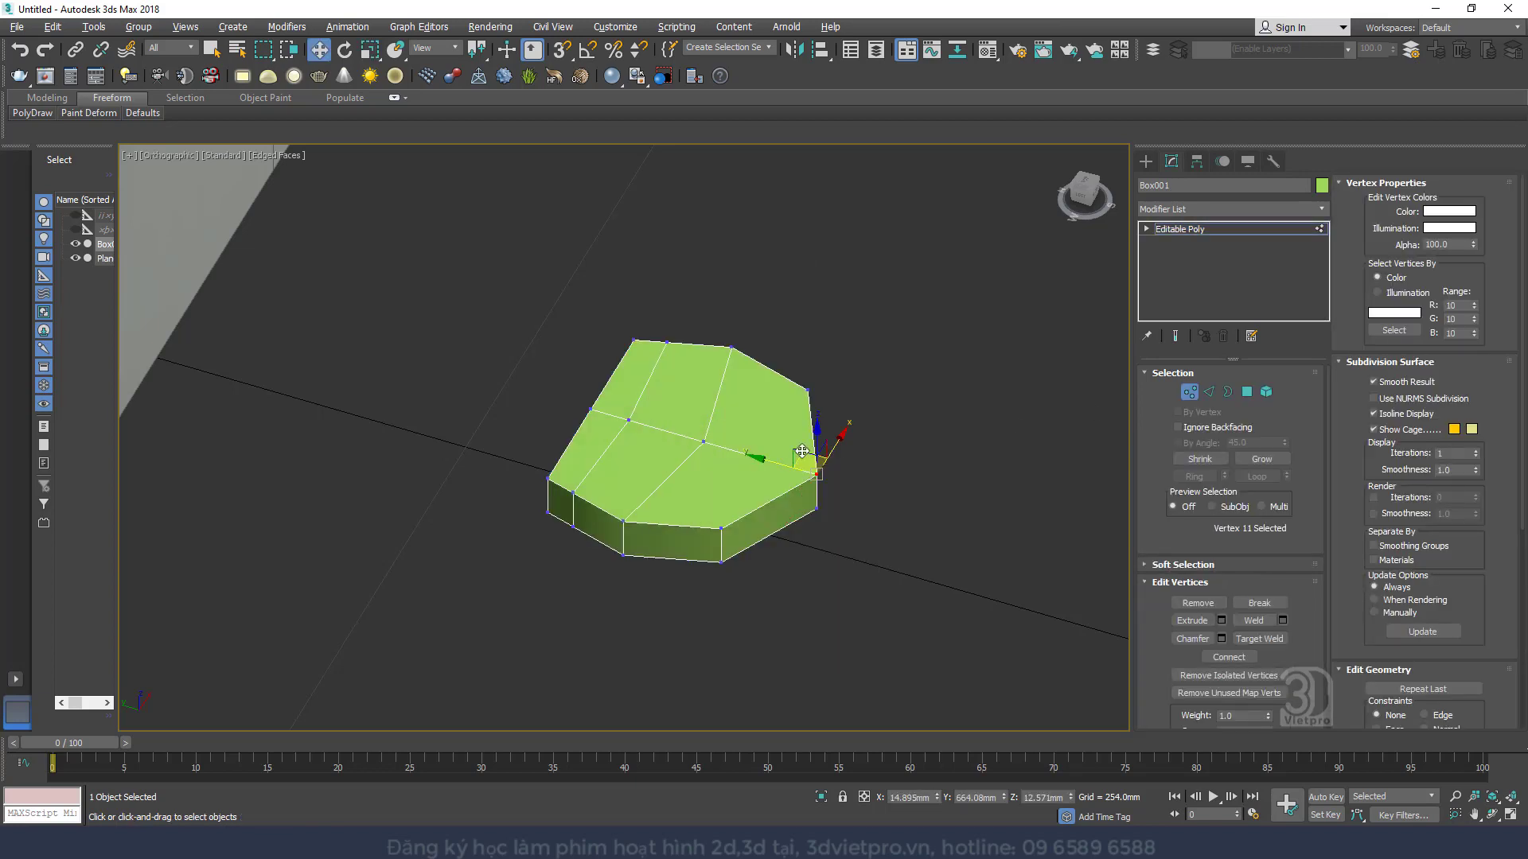
{"action": "scroll", "coordinate": [813, 470], "scroll_direction": "up", "scroll_amount": 3}
{"action": "middle_click_drag", "start_coordinate": [813, 466], "coordinate": [821, 402], "text": "alt"}
{"action": "left_click_drag", "start_coordinate": [835, 450], "coordinate": [829, 410]}
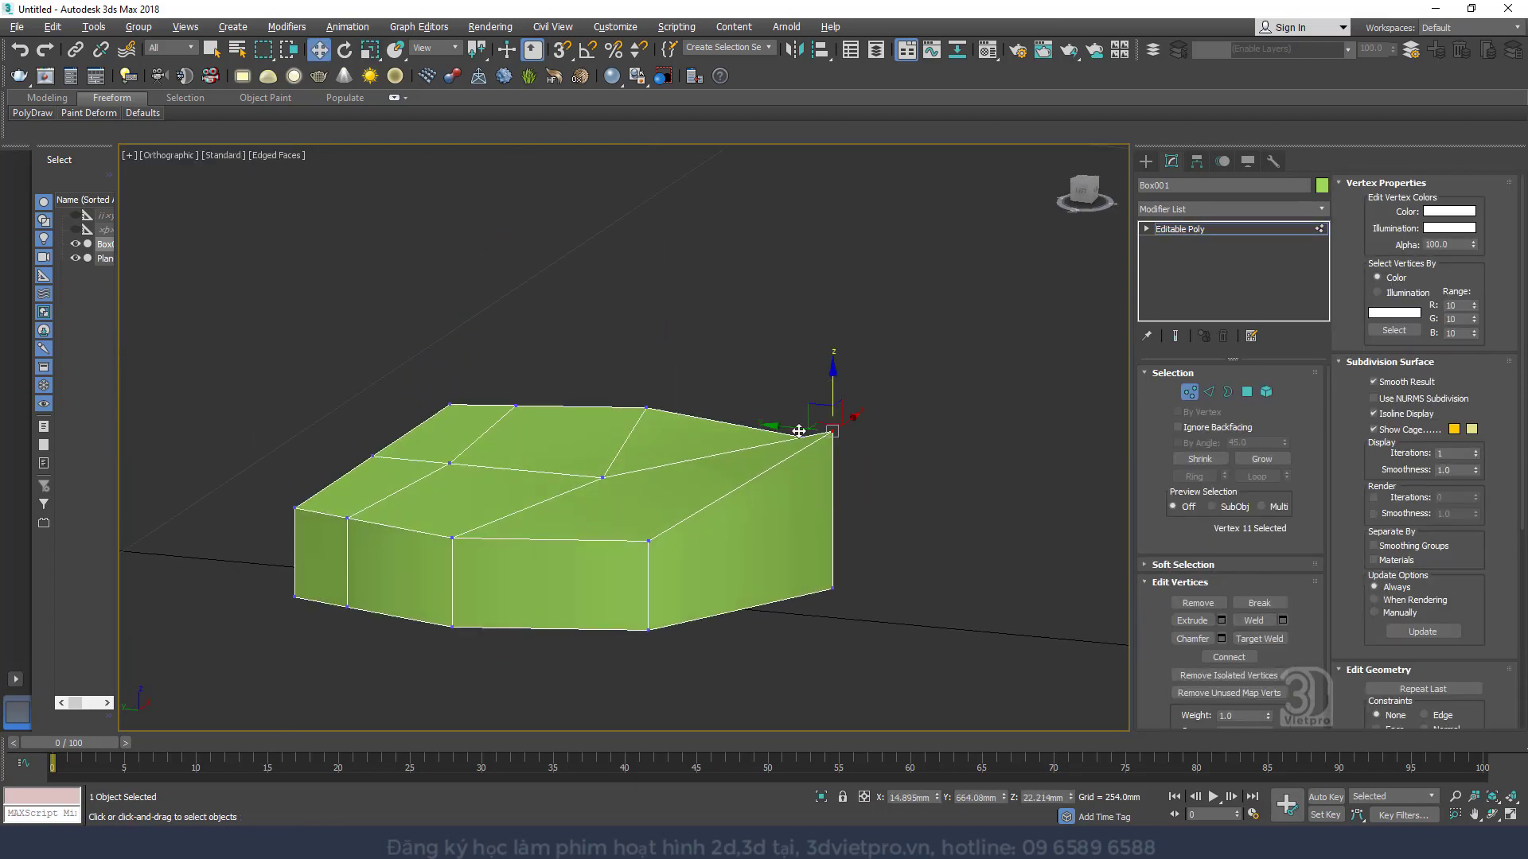
{"action": "middle_click_drag", "start_coordinate": [827, 414], "coordinate": [864, 432], "text": "alt"}
Convert the raised vertex selection to its four edges and connect them with 1 segment and a slide of -33
{"action": "left_click", "coordinate": [1211, 395], "text": "ctrl"}
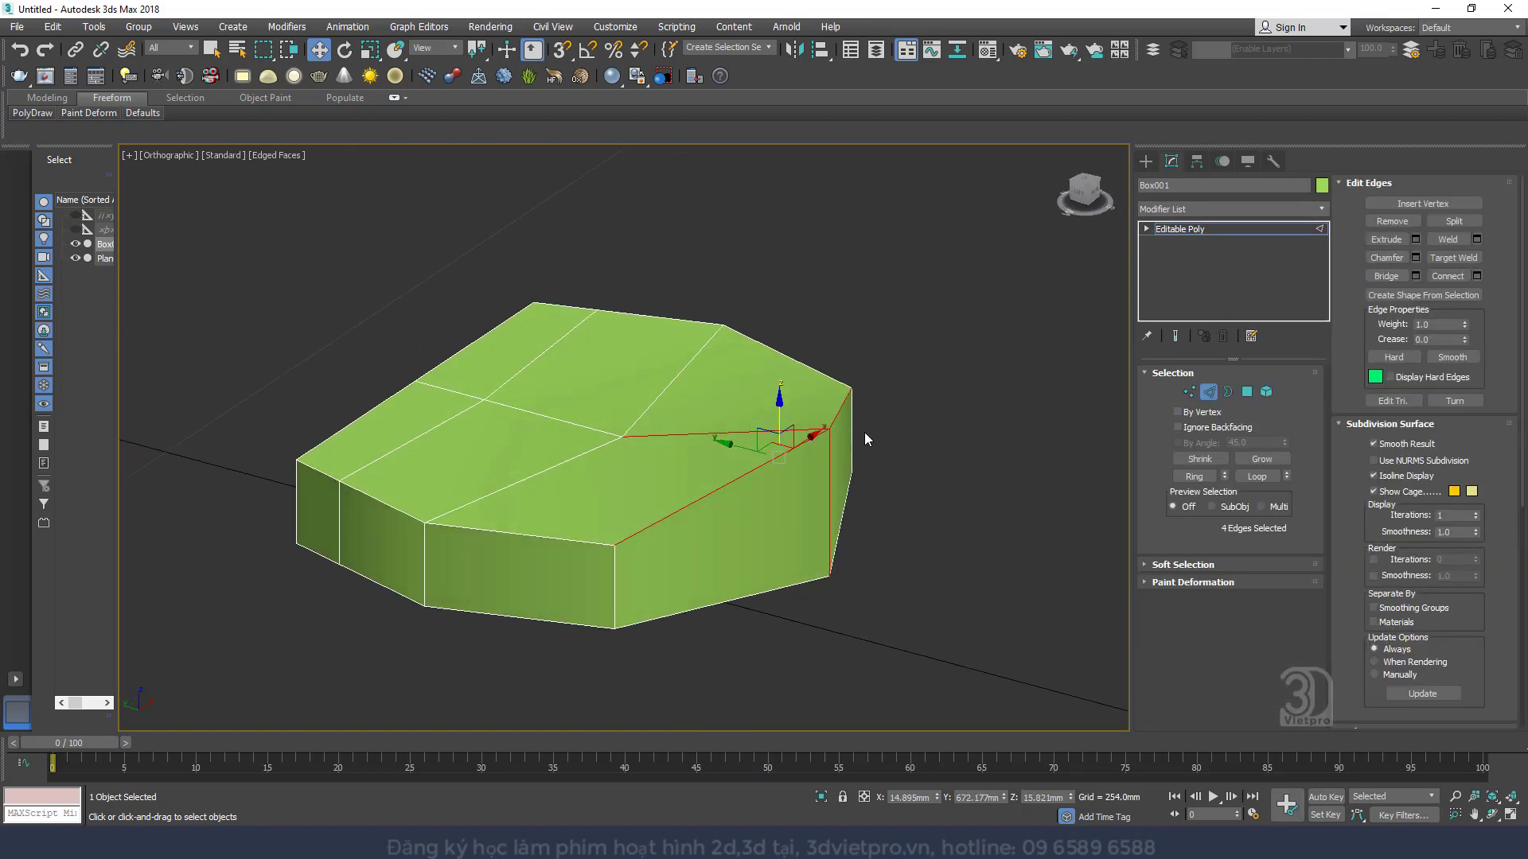
{"action": "right_click", "coordinate": [864, 432]}
{"action": "left_click", "coordinate": [699, 482]}
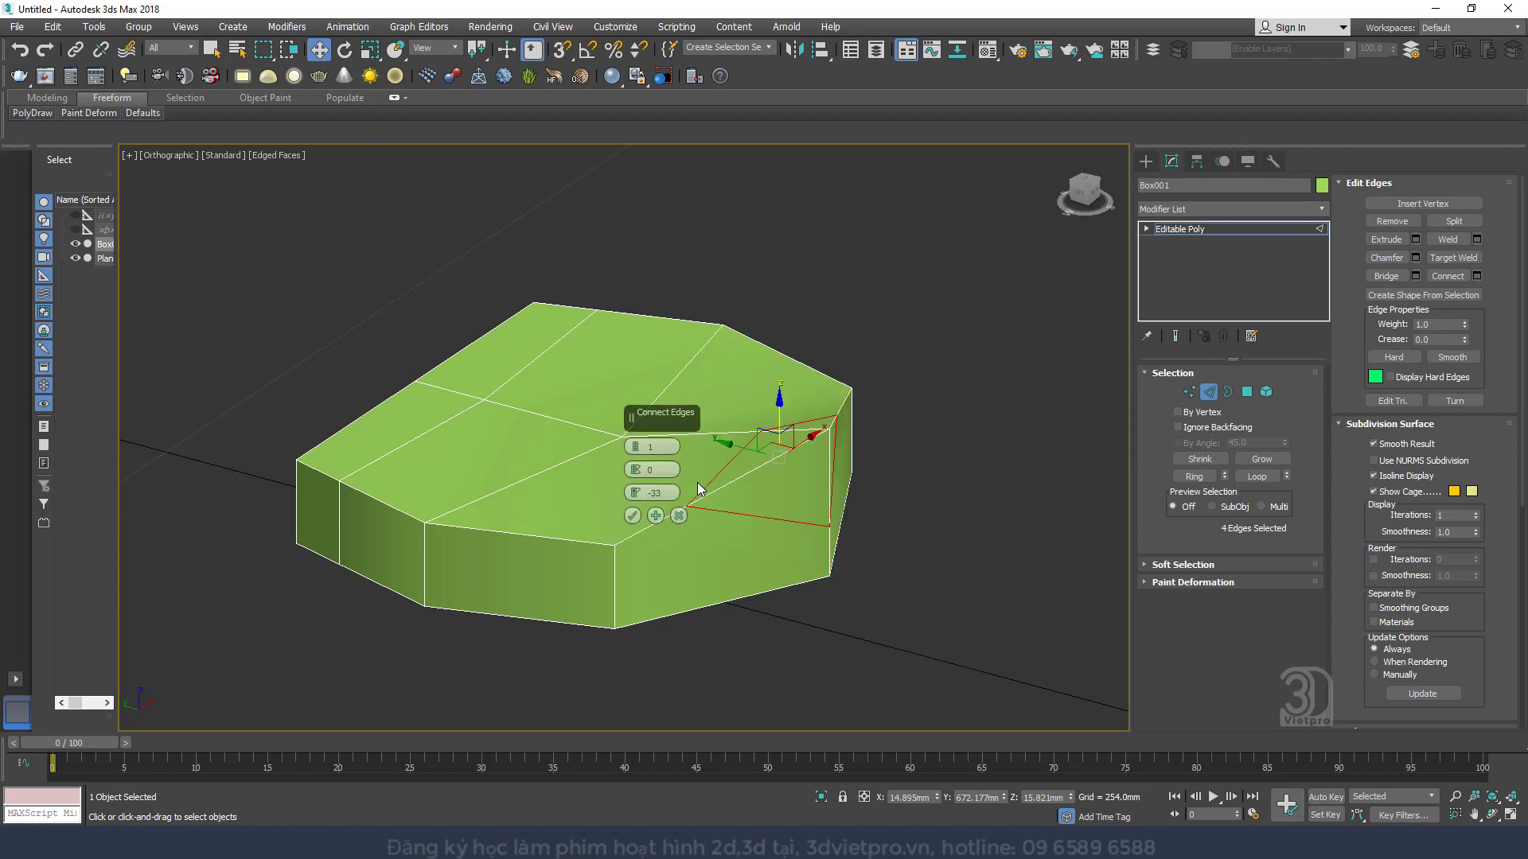
{"action": "left_click", "coordinate": [657, 512]}
Apply a TurboSmooth modifier to the whole slab
{"action": "left_click", "coordinate": [1208, 393]}
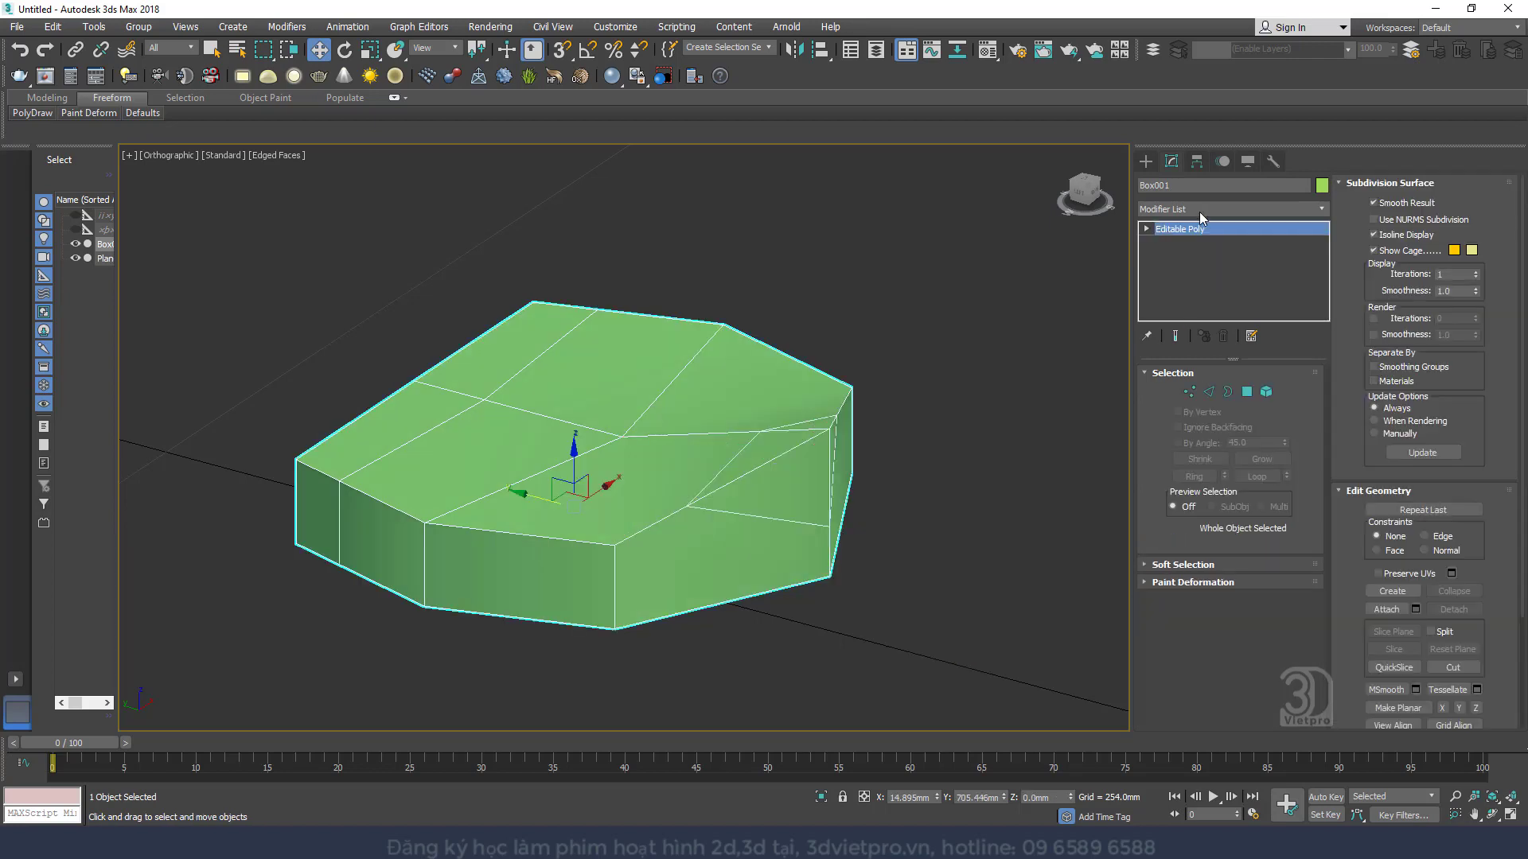
{"action": "left_click", "coordinate": [1200, 210]}
{"action": "key", "text": "t"}
{"action": "key", "text": "u"}
{"action": "key", "text": "Return"}
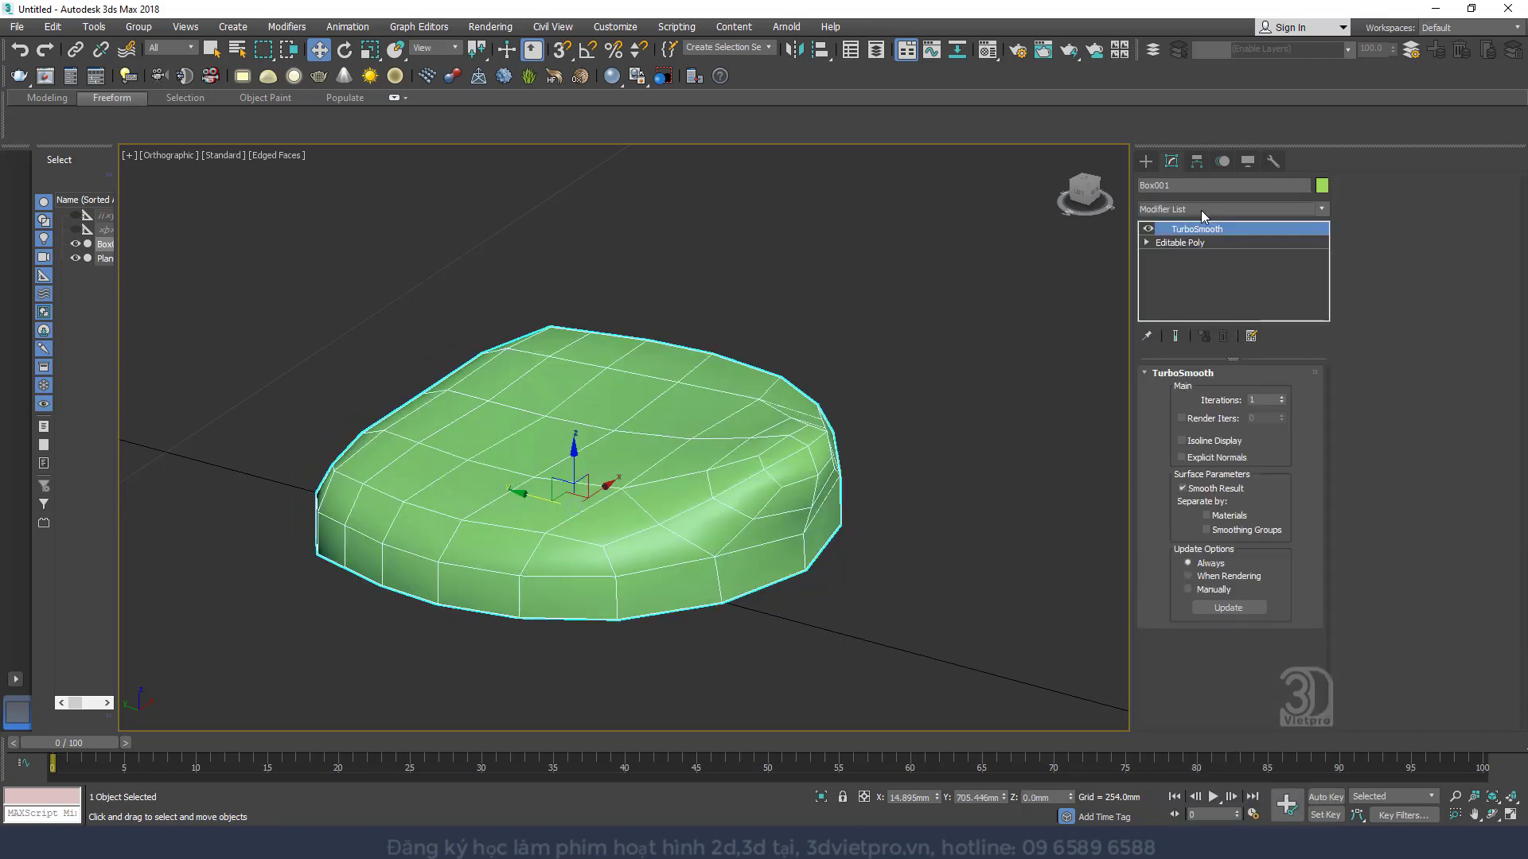
{"action": "middle_click_drag", "start_coordinate": [790, 493], "coordinate": [576, 582], "text": "alt"}
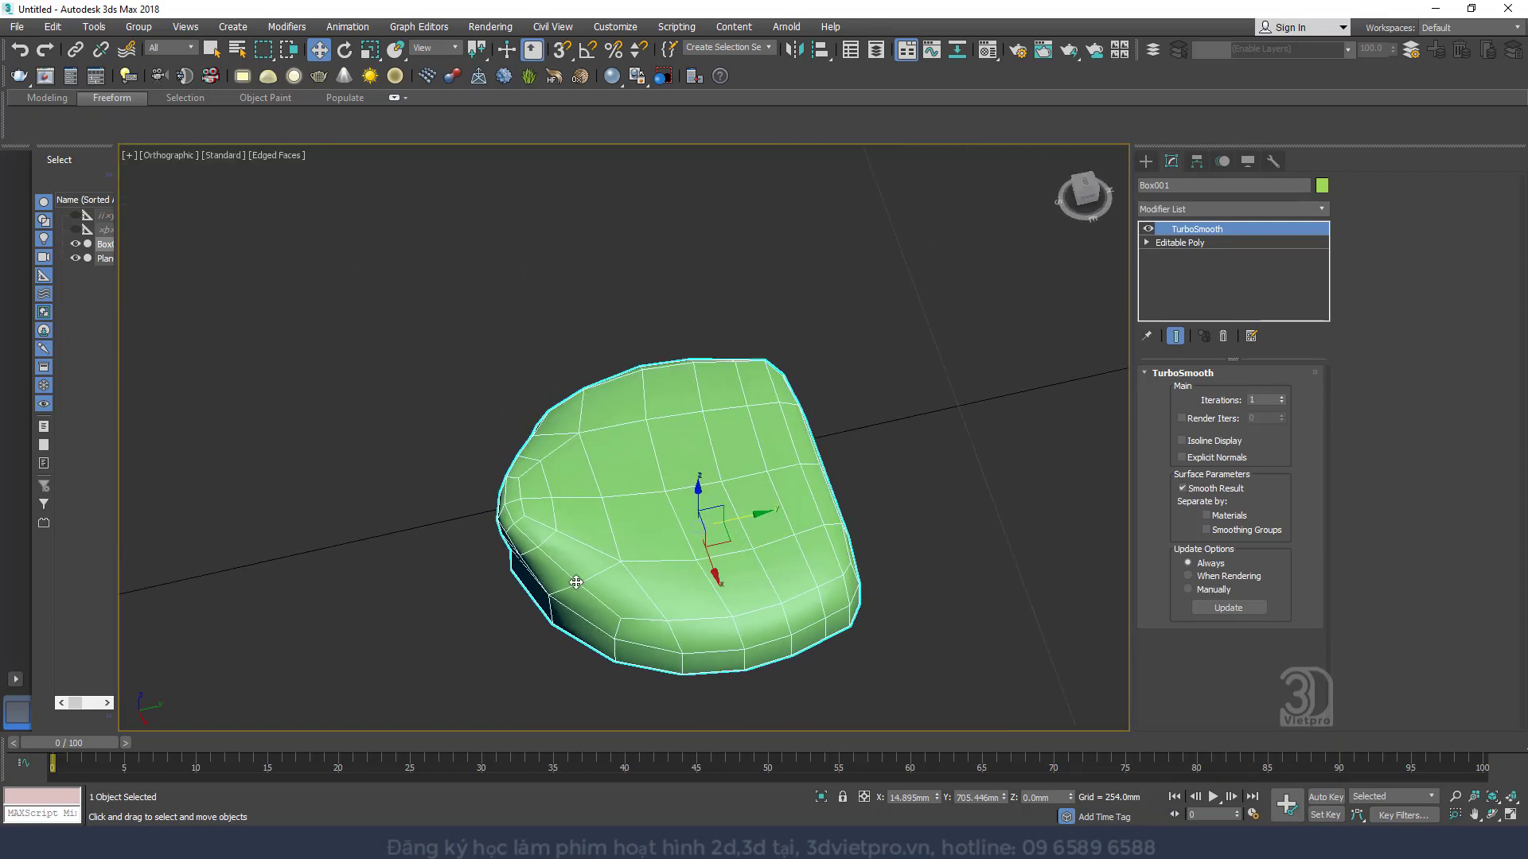
With the smoothed result shown on the Editable Poly, shift the four tip vertices about 2.3 mm in Y and -2.9 mm in Z
{"action": "left_click", "coordinate": [1186, 243]}
{"action": "left_click", "coordinate": [1175, 336]}
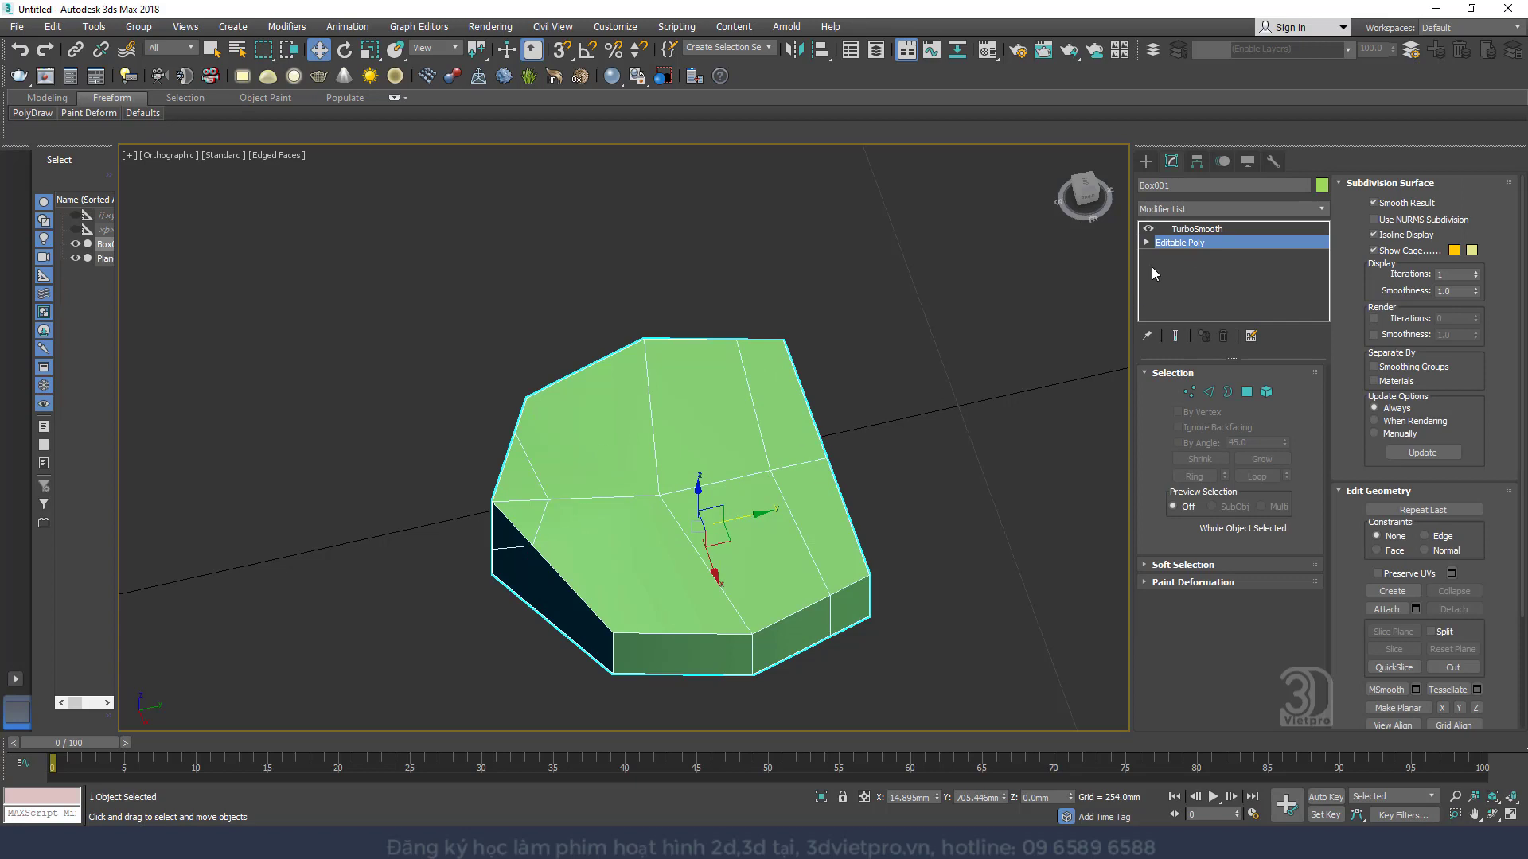
{"action": "left_click", "coordinate": [1176, 336]}
{"action": "left_click", "coordinate": [1188, 391]}
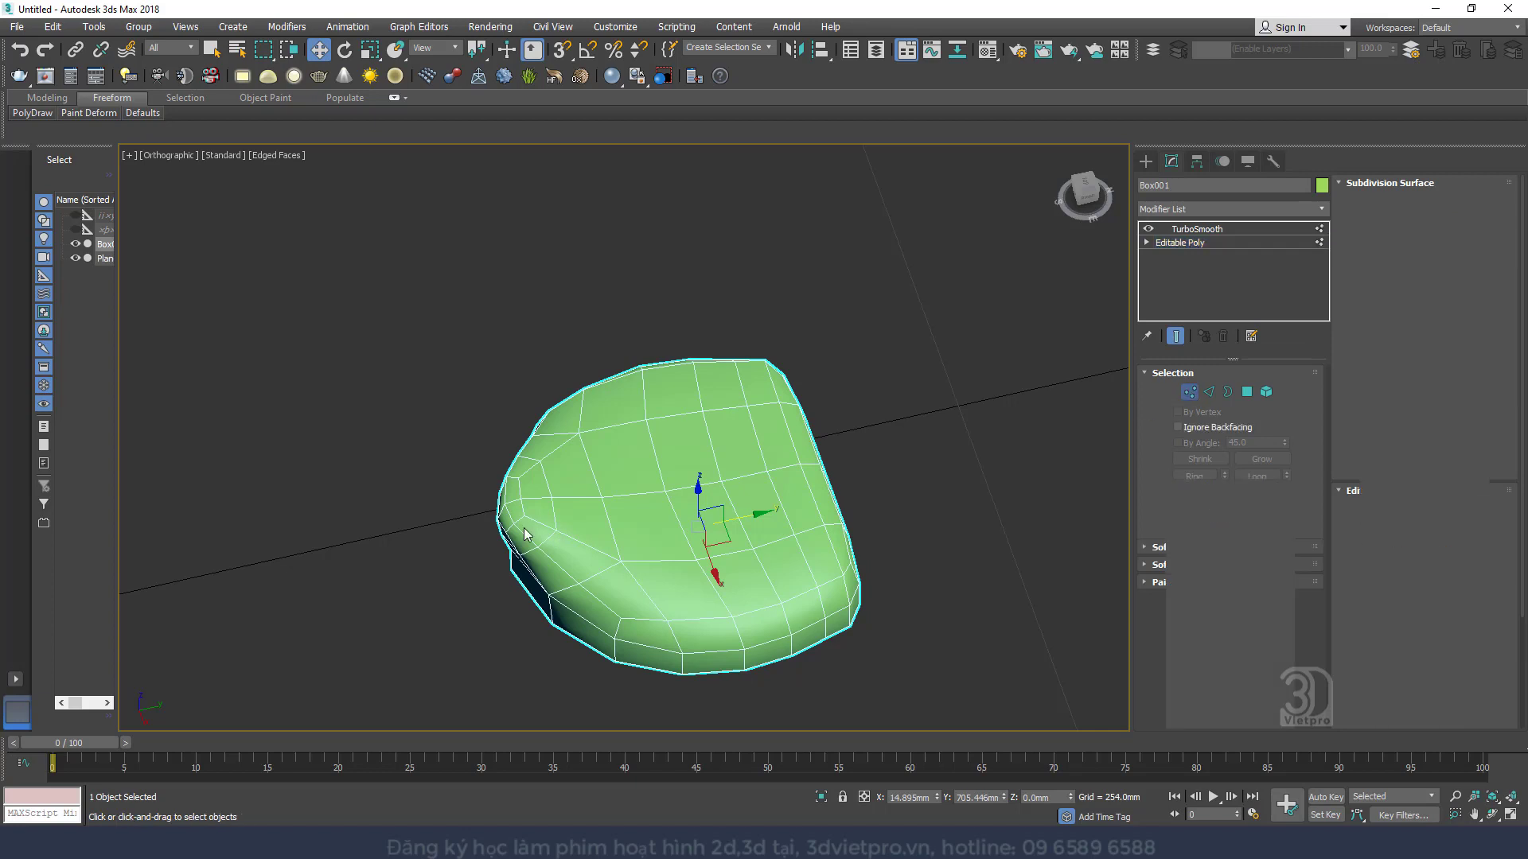
{"action": "left_click", "coordinate": [492, 504]}
{"action": "middle_click_drag", "start_coordinate": [555, 557], "coordinate": [535, 505], "text": "alt"}
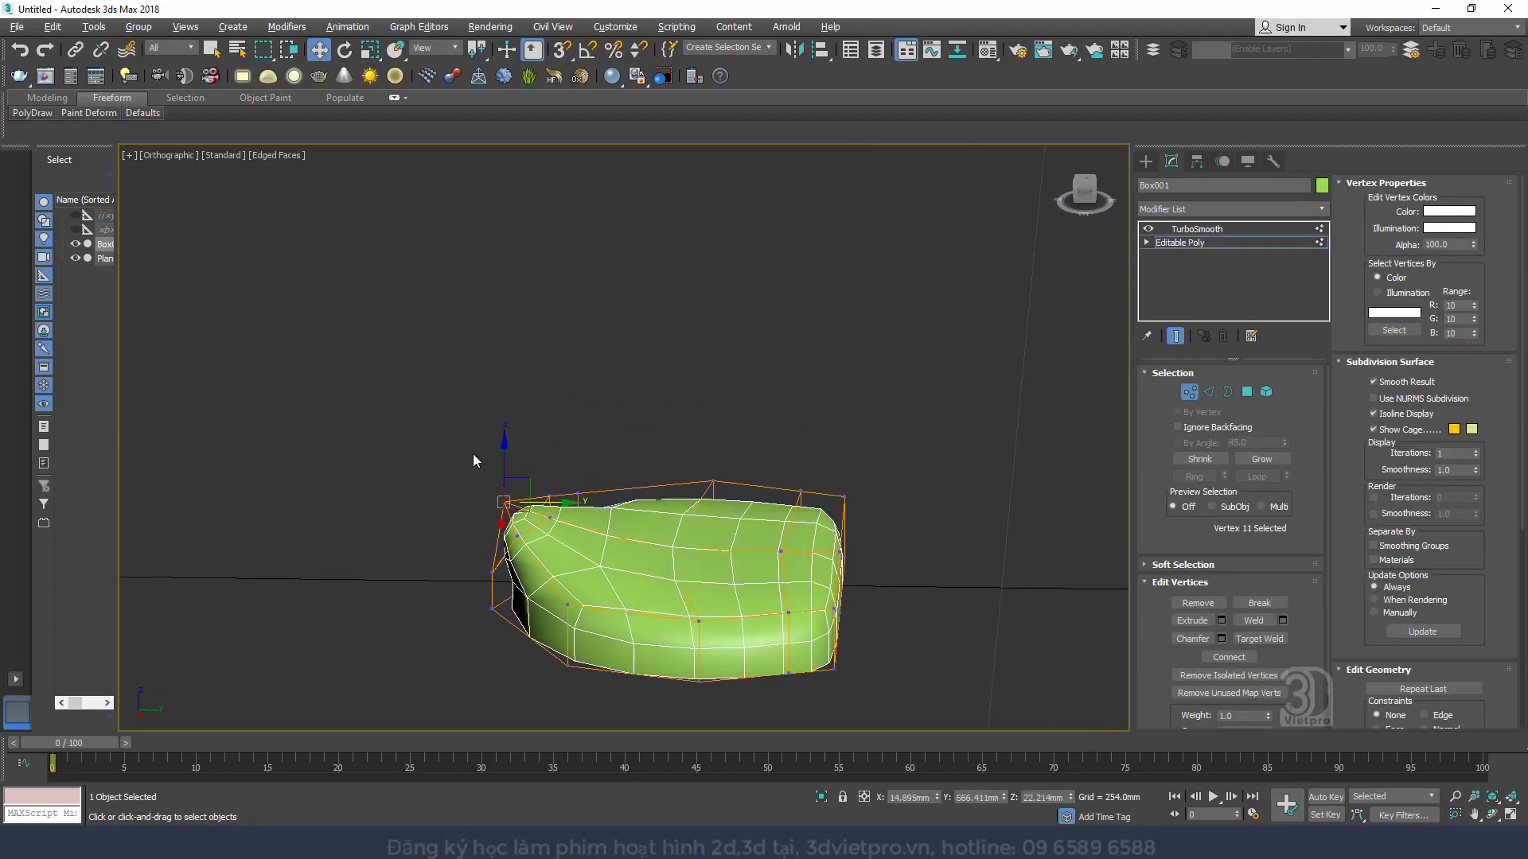
{"action": "middle_click_drag", "start_coordinate": [474, 457], "coordinate": [536, 475], "text": "alt"}
{"action": "left_click_drag", "start_coordinate": [472, 523], "coordinate": [557, 509]}
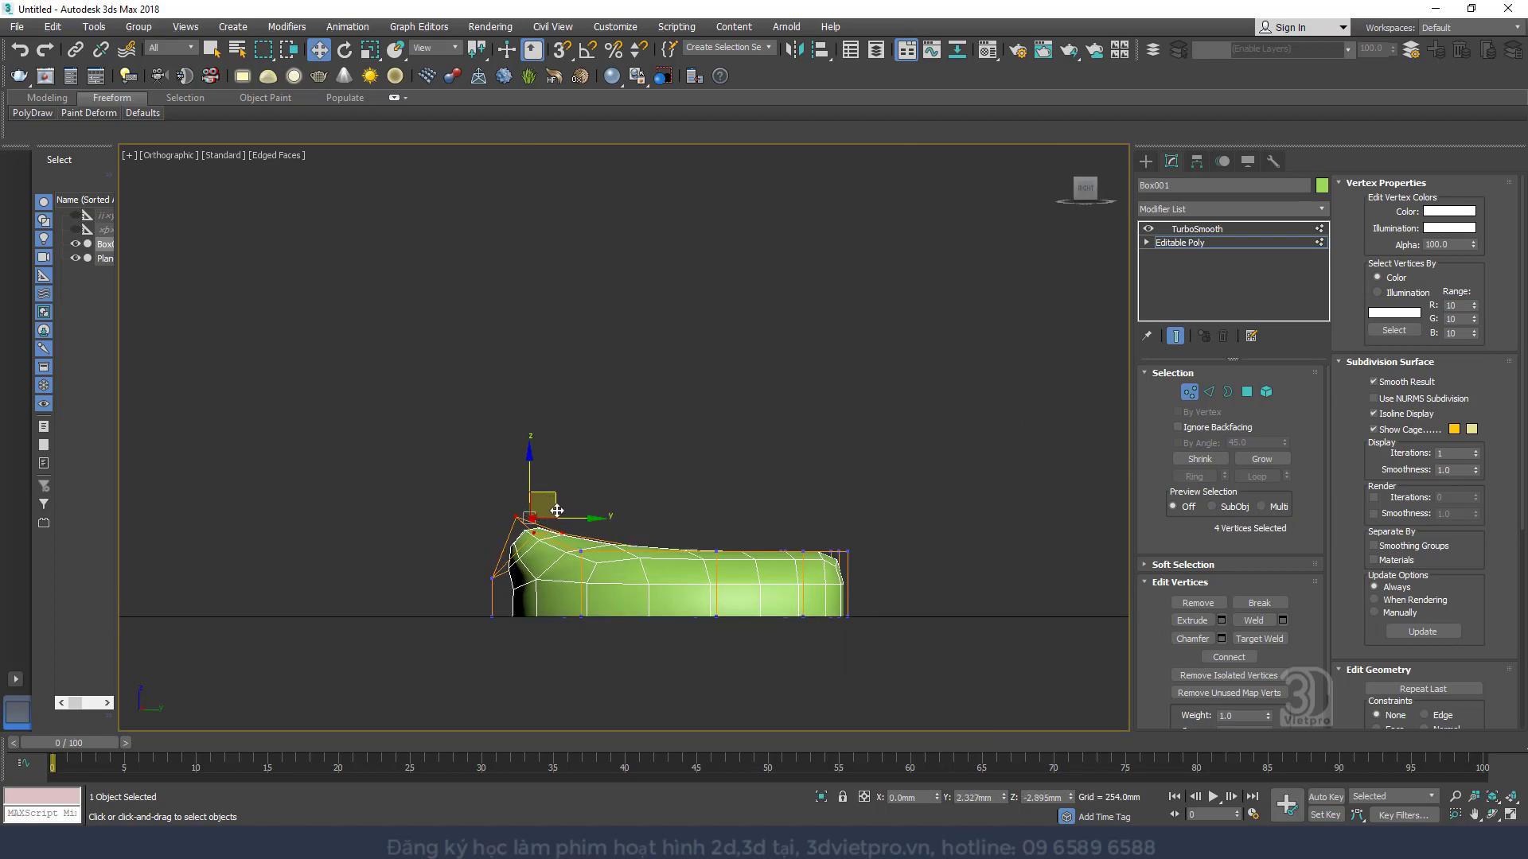
Refine the pointed front's profile by shifting its middle and bottom vertices along Y and raising the top tip vertex to about 23.4 mm in Z
{"action": "left_click", "coordinate": [493, 578]}
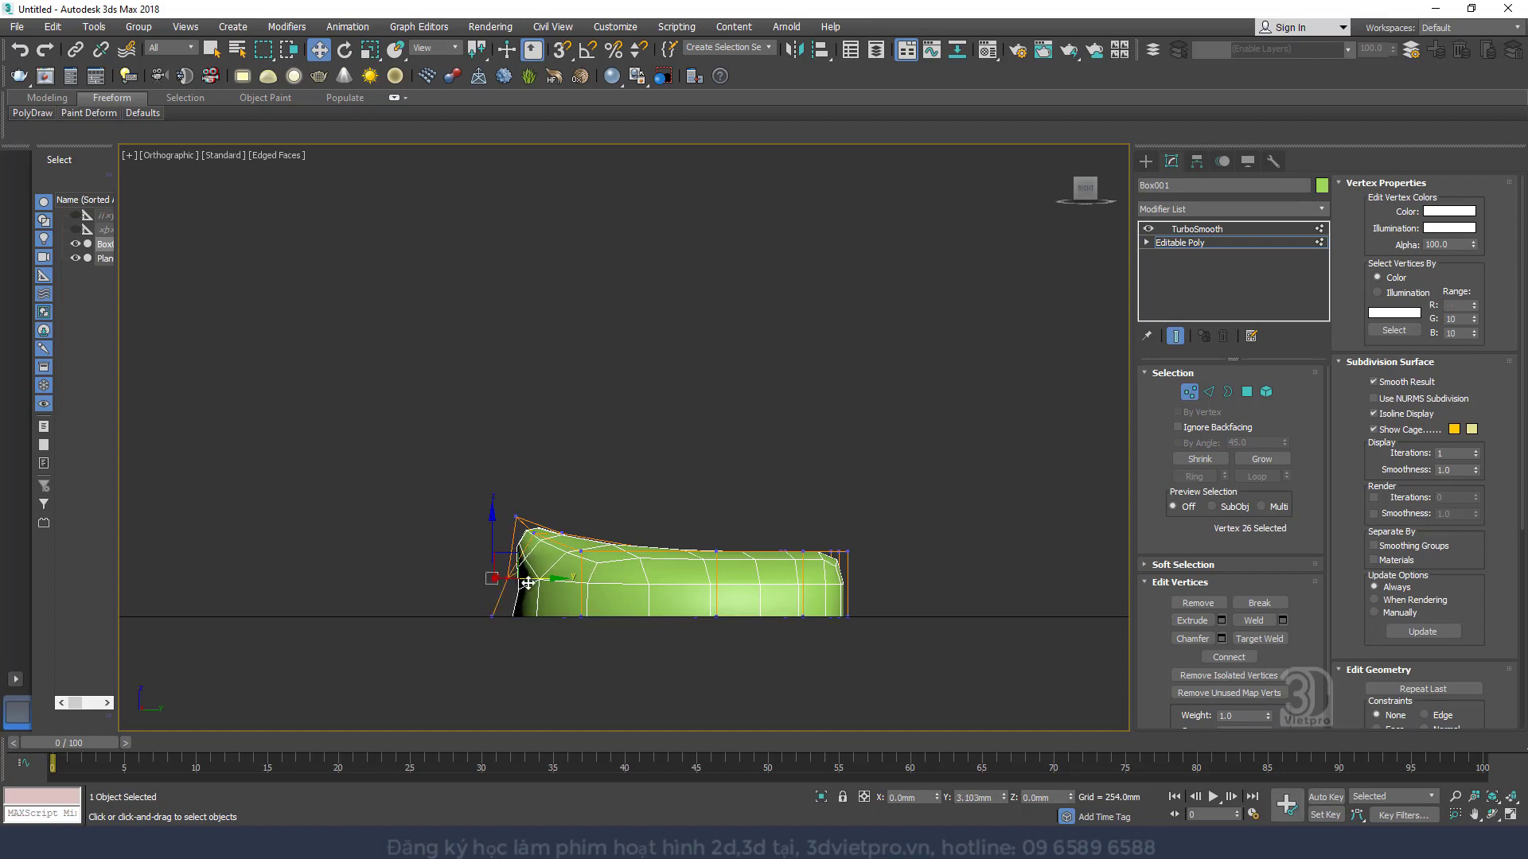
{"action": "left_click_drag", "start_coordinate": [527, 583], "coordinate": [559, 617]}
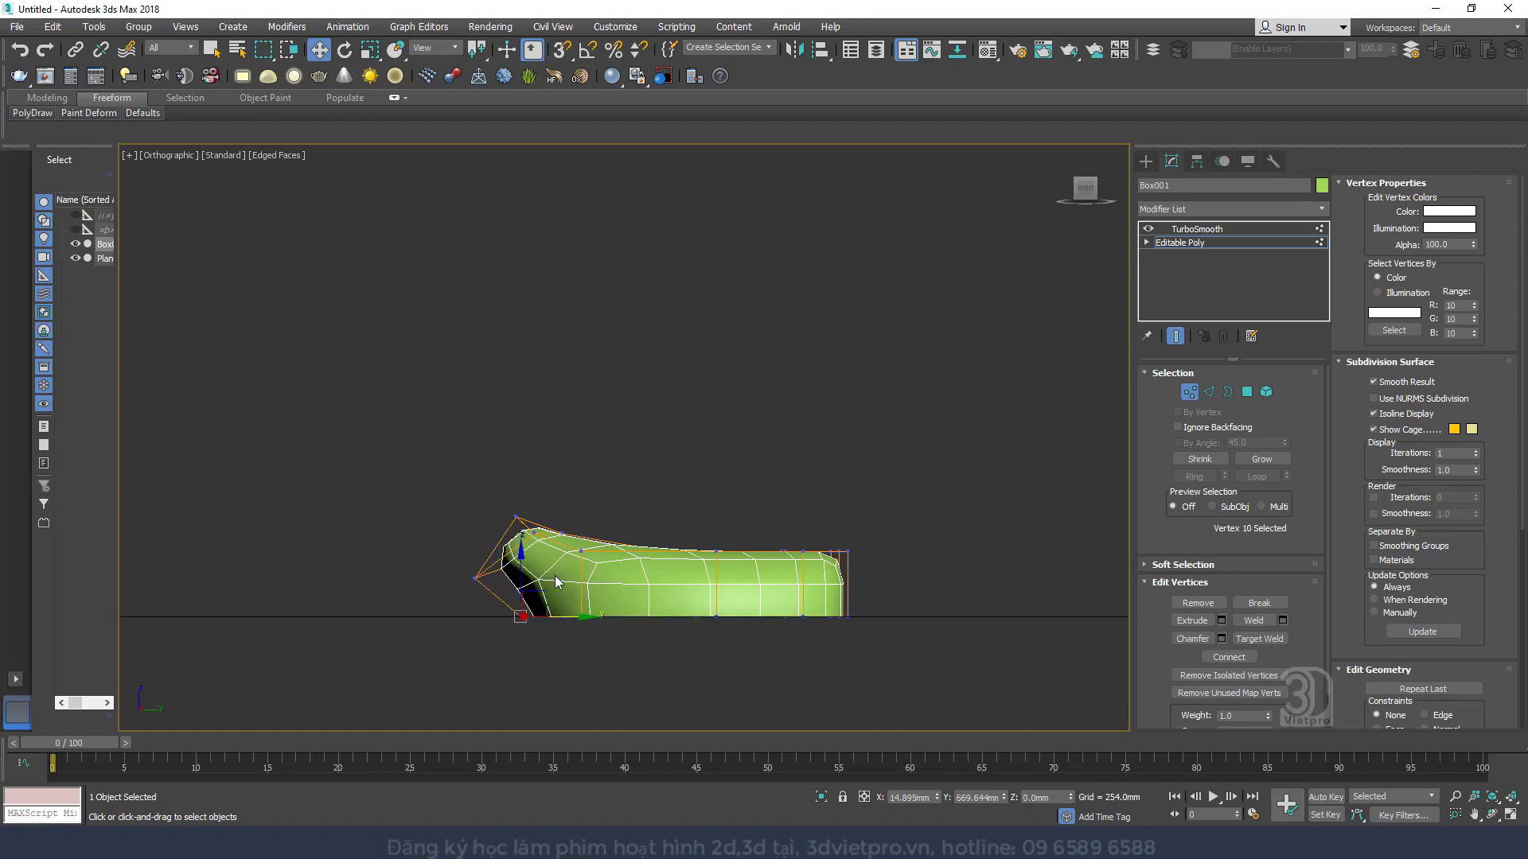
{"action": "middle_click_drag", "start_coordinate": [556, 582], "coordinate": [840, 573], "text": "alt"}
{"action": "middle_click_drag", "start_coordinate": [571, 580], "coordinate": [535, 524], "text": "alt"}
{"action": "middle_click_drag", "start_coordinate": [529, 518], "coordinate": [542, 513], "text": "alt"}
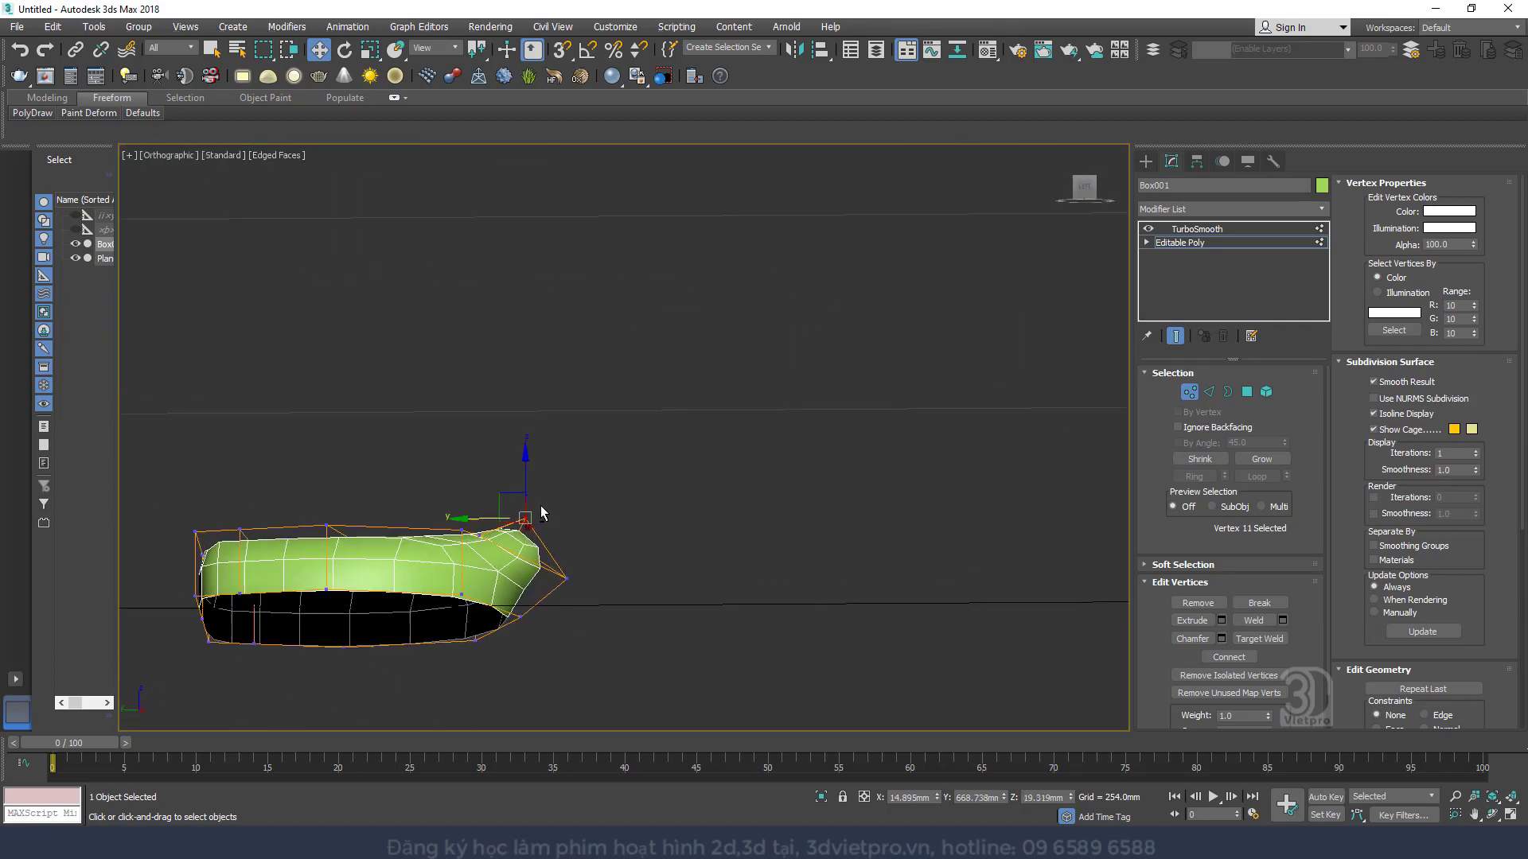
{"action": "mouse_move", "coordinate": [527, 482]}
{"action": "left_mouse_down"}
{"action": "mouse_move", "coordinate": [531, 436]}
{"action": "mouse_move", "coordinate": [541, 468]}
{"action": "left_mouse_up"}
{"action": "middle_click_drag", "start_coordinate": [541, 469], "coordinate": [675, 526], "text": "alt"}
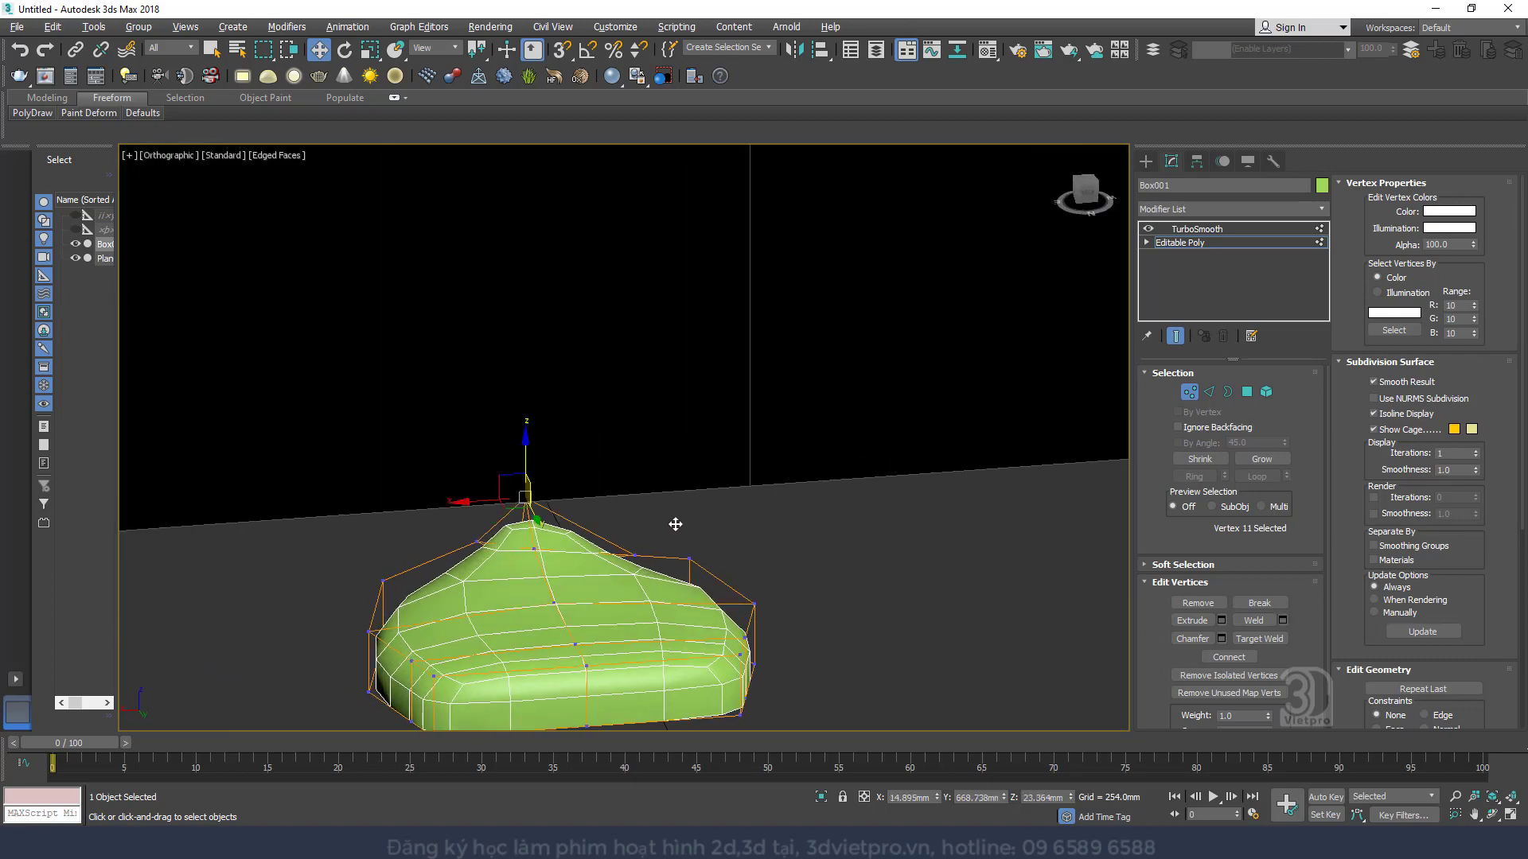
Raise four vertices along the centre line of the top face in Z to arch the piece, and leave vertex editing
{"action": "left_click", "coordinate": [553, 603]}
{"action": "left_click", "coordinate": [535, 549]}
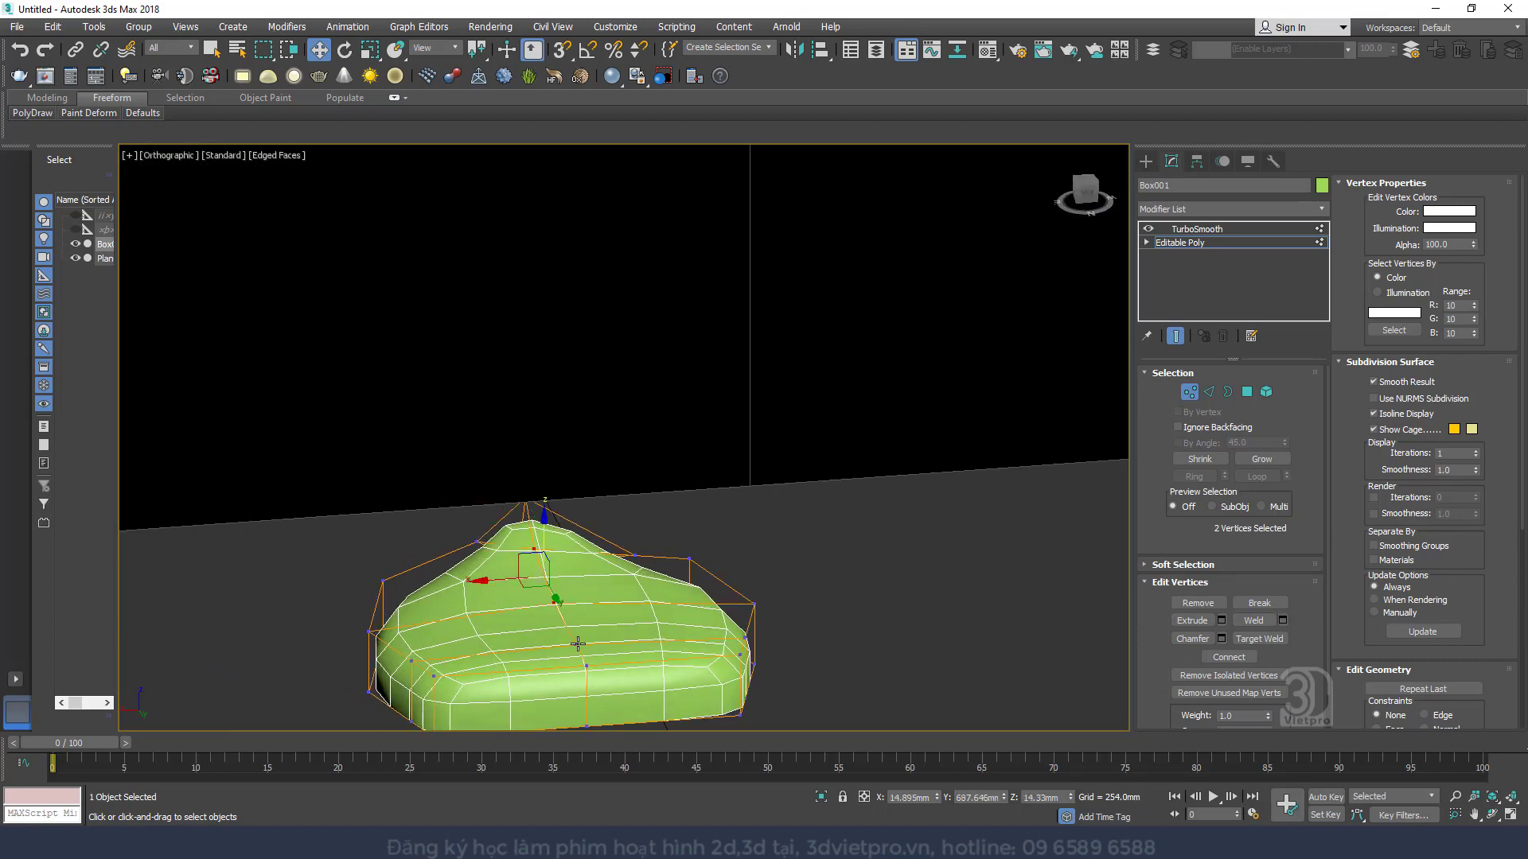
{"action": "left_click", "coordinate": [576, 643], "text": "ctrl"}
{"action": "left_click", "coordinate": [586, 665], "text": "ctrl"}
{"action": "middle_click_drag", "start_coordinate": [585, 663], "coordinate": [477, 597], "text": "alt"}
{"action": "left_click_drag", "start_coordinate": [561, 581], "coordinate": [558, 547]}
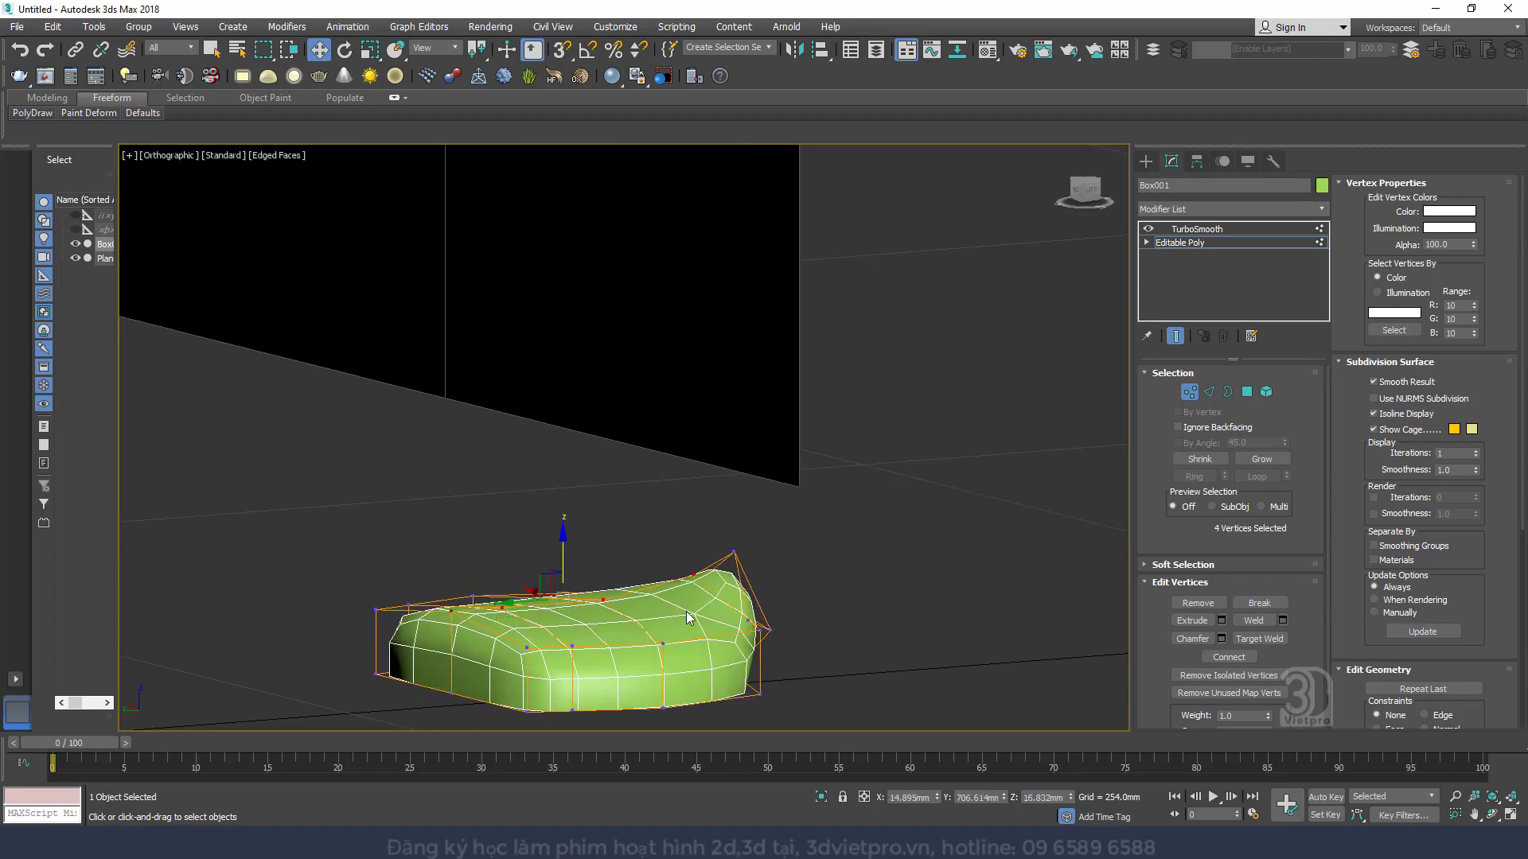
{"action": "middle_click_drag", "start_coordinate": [693, 617], "coordinate": [480, 623], "text": "alt"}
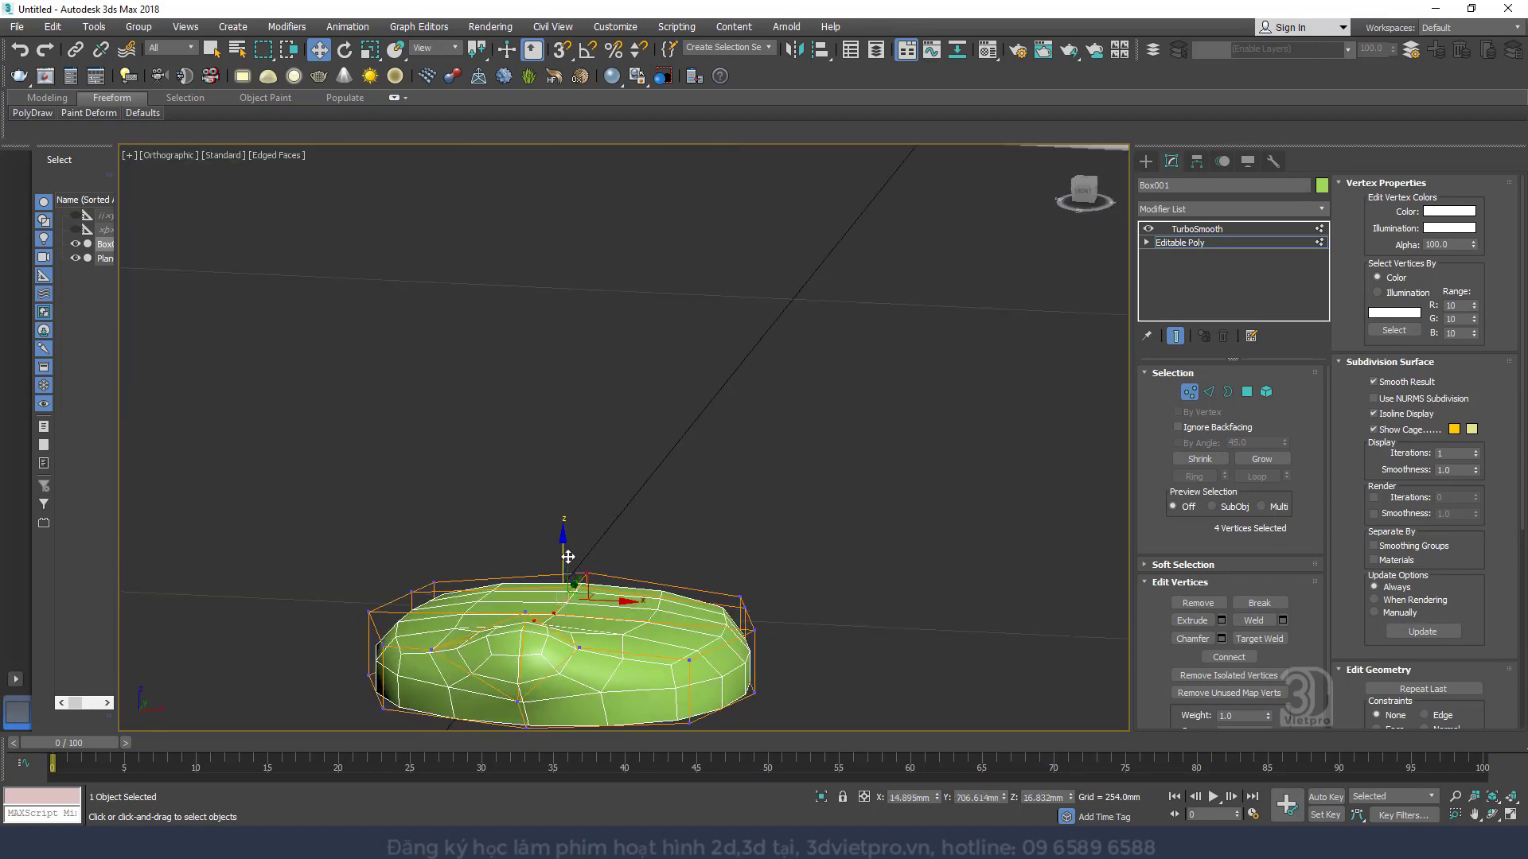
{"action": "mouse_move", "coordinate": [568, 556]}
{"action": "left_mouse_down"}
{"action": "mouse_move", "coordinate": [569, 504]}
{"action": "mouse_move", "coordinate": [573, 539]}
{"action": "left_mouse_up"}
{"action": "left_click", "coordinate": [1192, 392]}
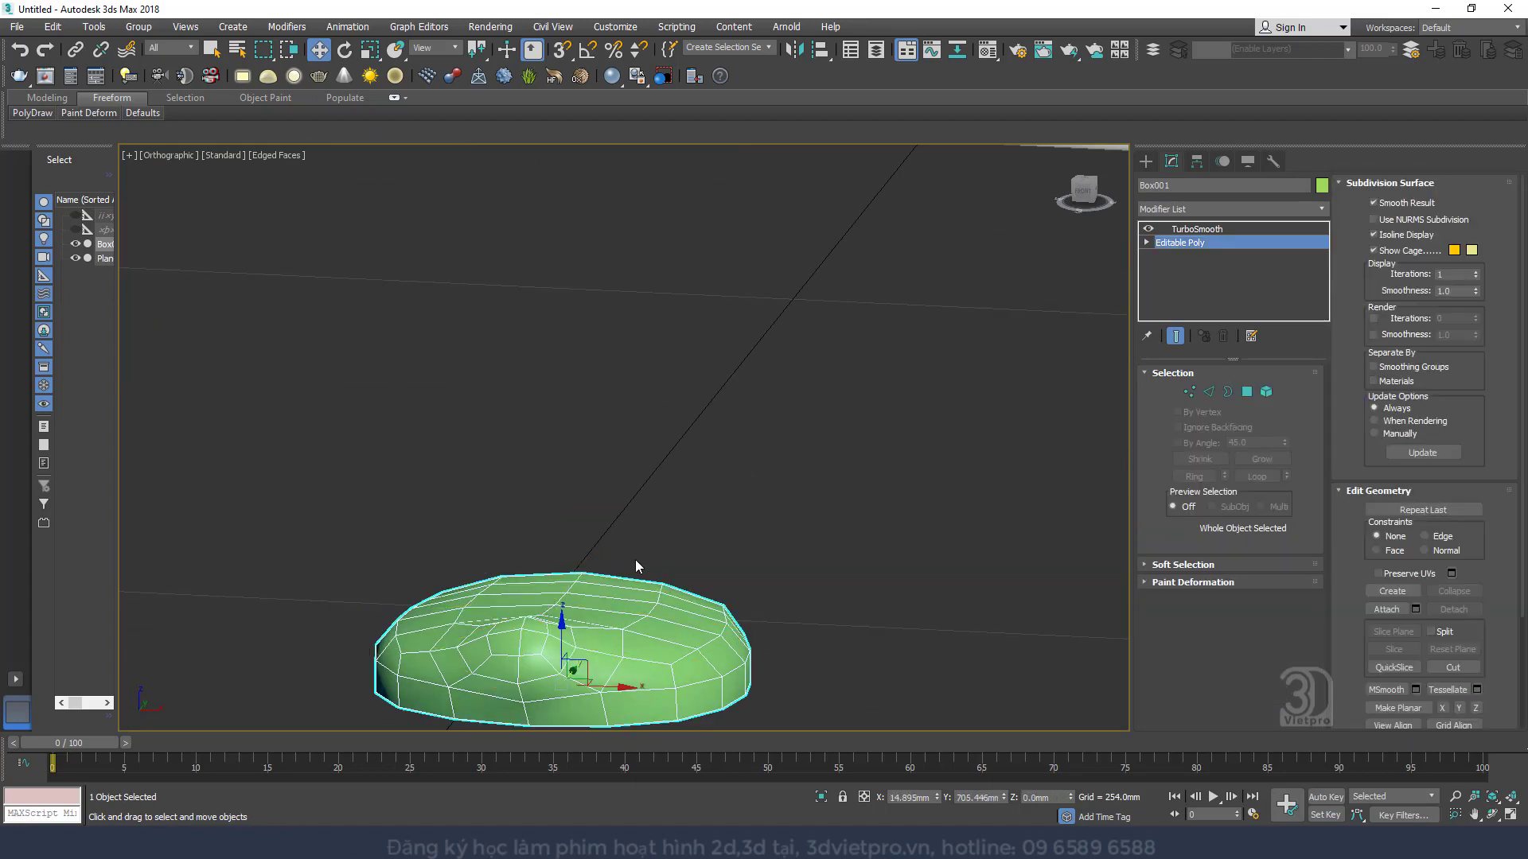
Turn off the display of the piece's TurboSmooth modifier
{"action": "key", "text": "t"}
{"action": "left_click", "coordinate": [1148, 230]}
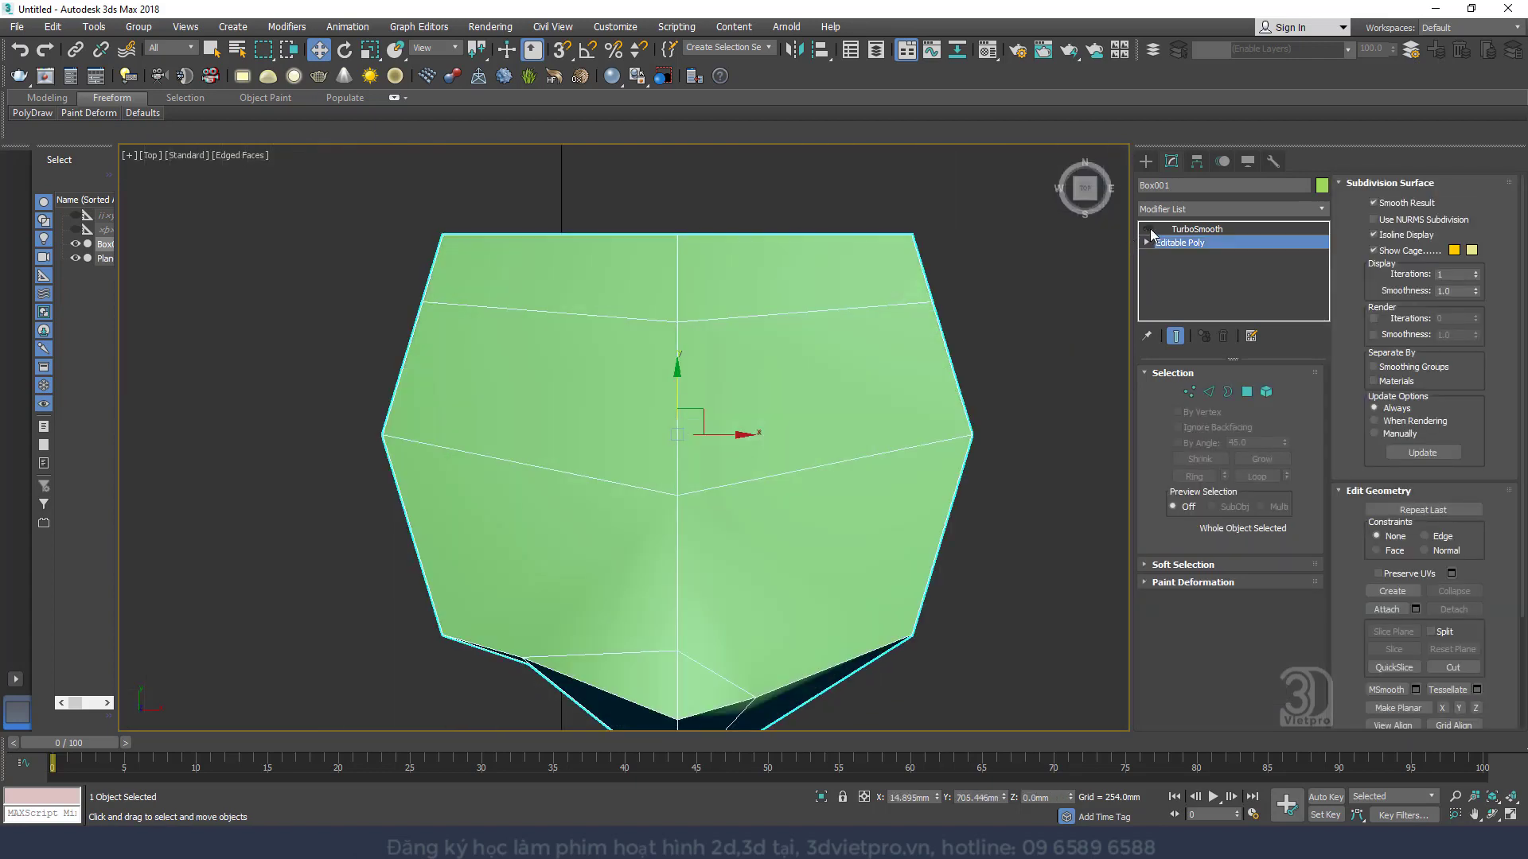
{"action": "scroll", "coordinate": [730, 437], "scroll_direction": "down", "scroll_amount": 4}
{"action": "middle_click_drag", "start_coordinate": [730, 437], "coordinate": [875, 337], "text": "alt"}
{"action": "right_click", "coordinate": [802, 435]}
{"action": "left_click", "coordinate": [824, 455]}
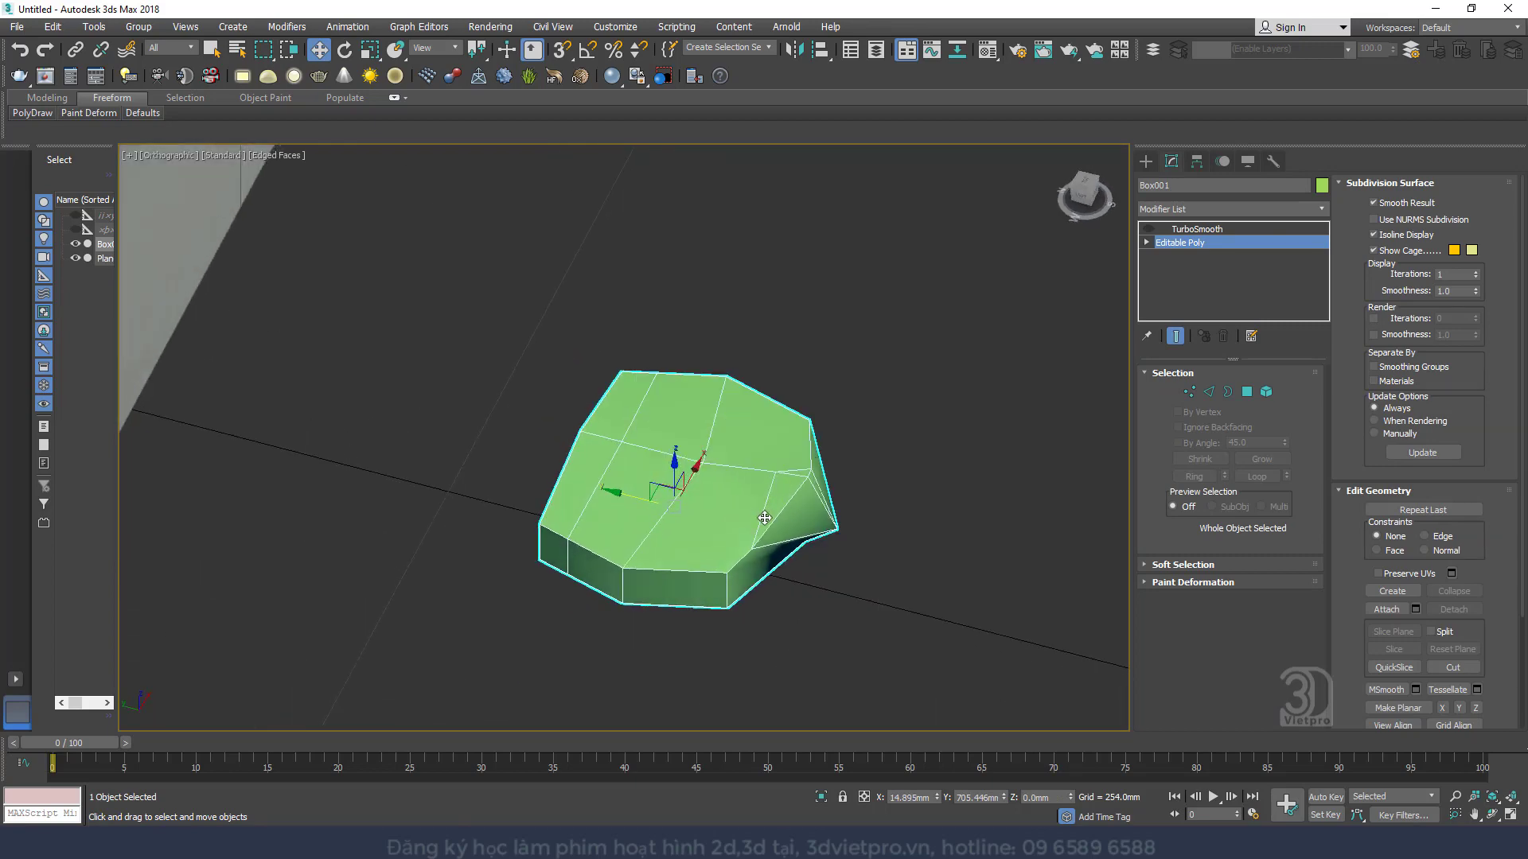
Compare the piece with the tower house reference image and check its shape with and without TurboSmooth
{"action": "middle_click_drag", "start_coordinate": [682, 443], "coordinate": [726, 480], "text": "alt"}
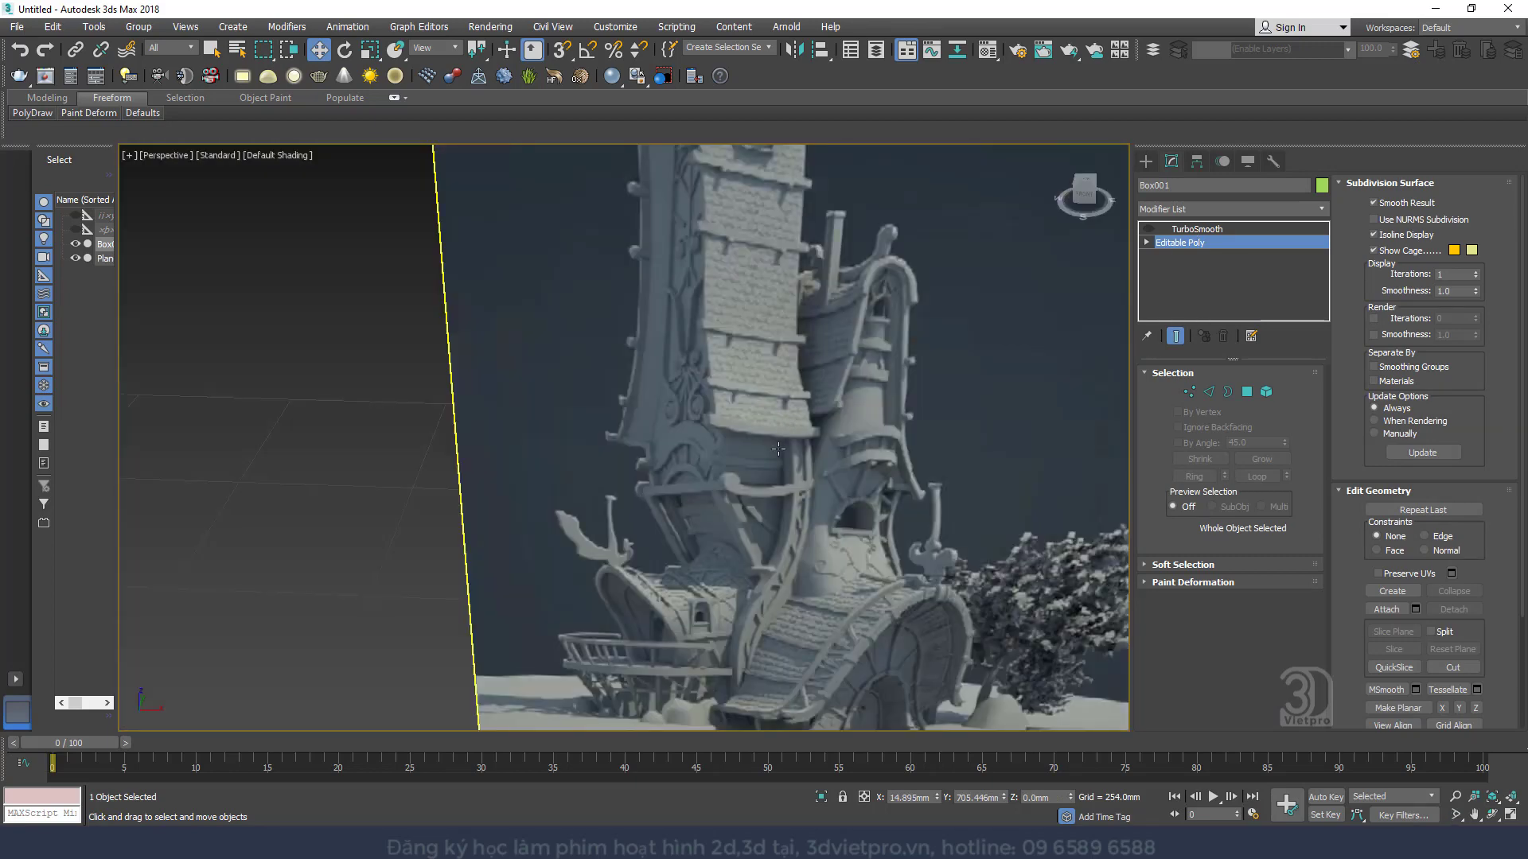
{"action": "scroll", "coordinate": [778, 449], "scroll_direction": "down", "scroll_amount": 5}
{"action": "middle_click_drag", "start_coordinate": [780, 521], "coordinate": [780, 635], "text": "alt"}
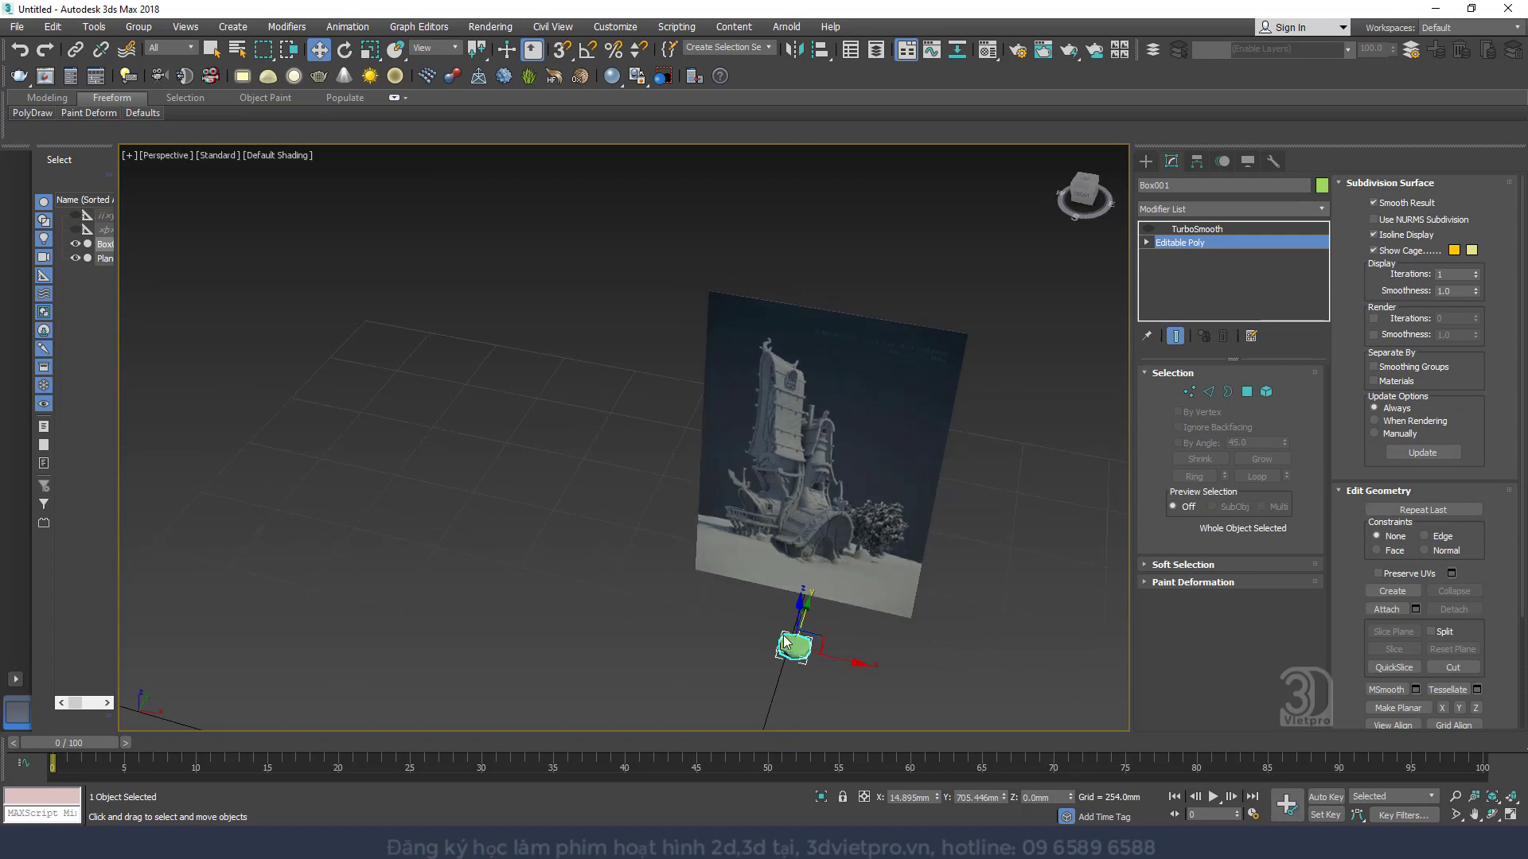
{"action": "scroll", "coordinate": [779, 635], "scroll_direction": "up", "scroll_amount": 6}
{"action": "middle_click_drag", "start_coordinate": [703, 470], "coordinate": [697, 460]}
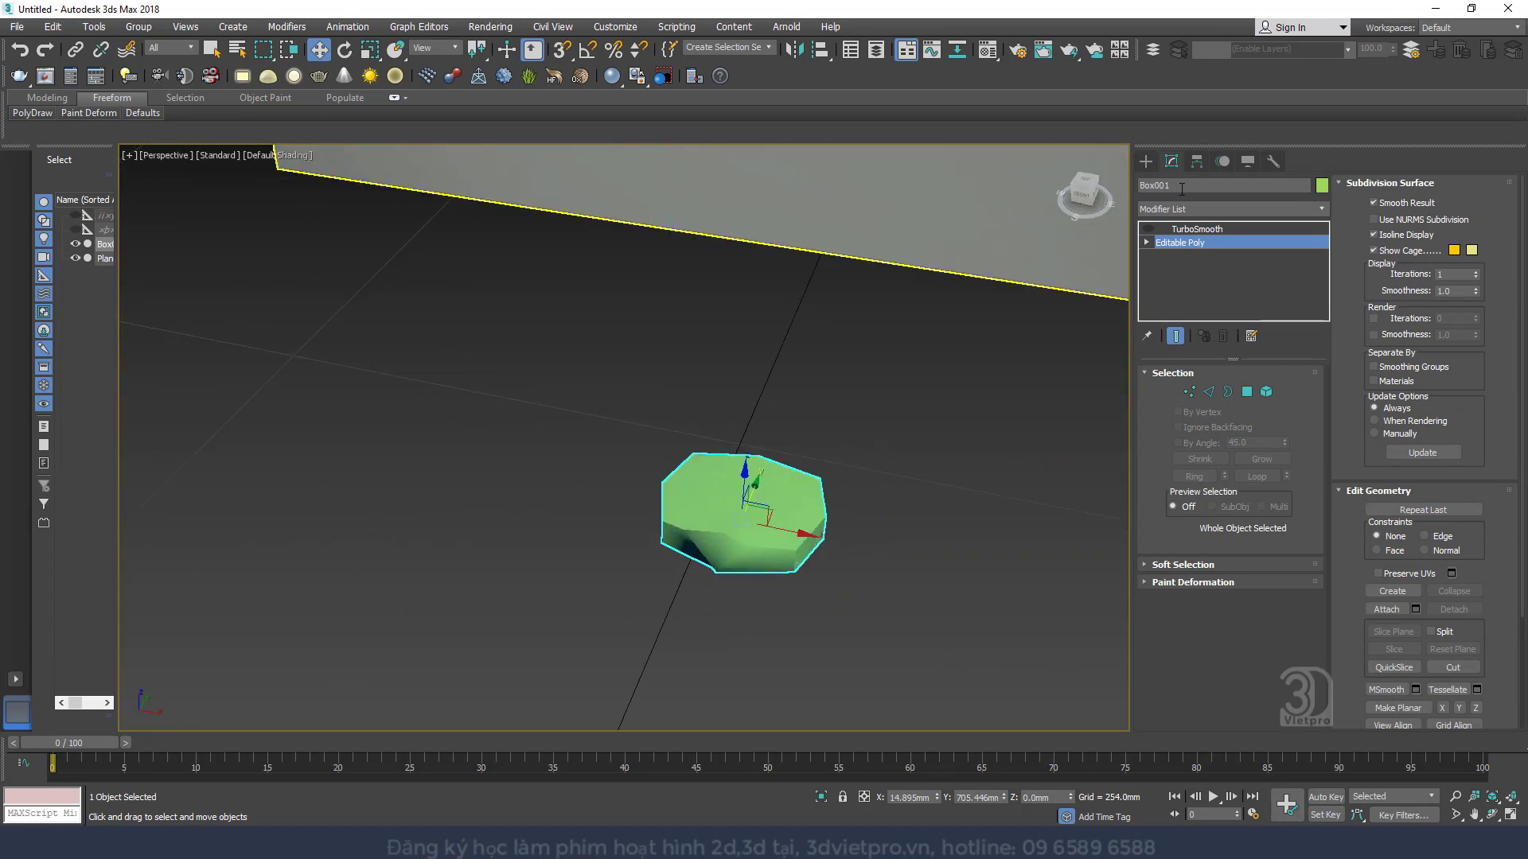
{"action": "left_click", "coordinate": [1147, 230]}
{"action": "left_click", "coordinate": [1148, 230]}
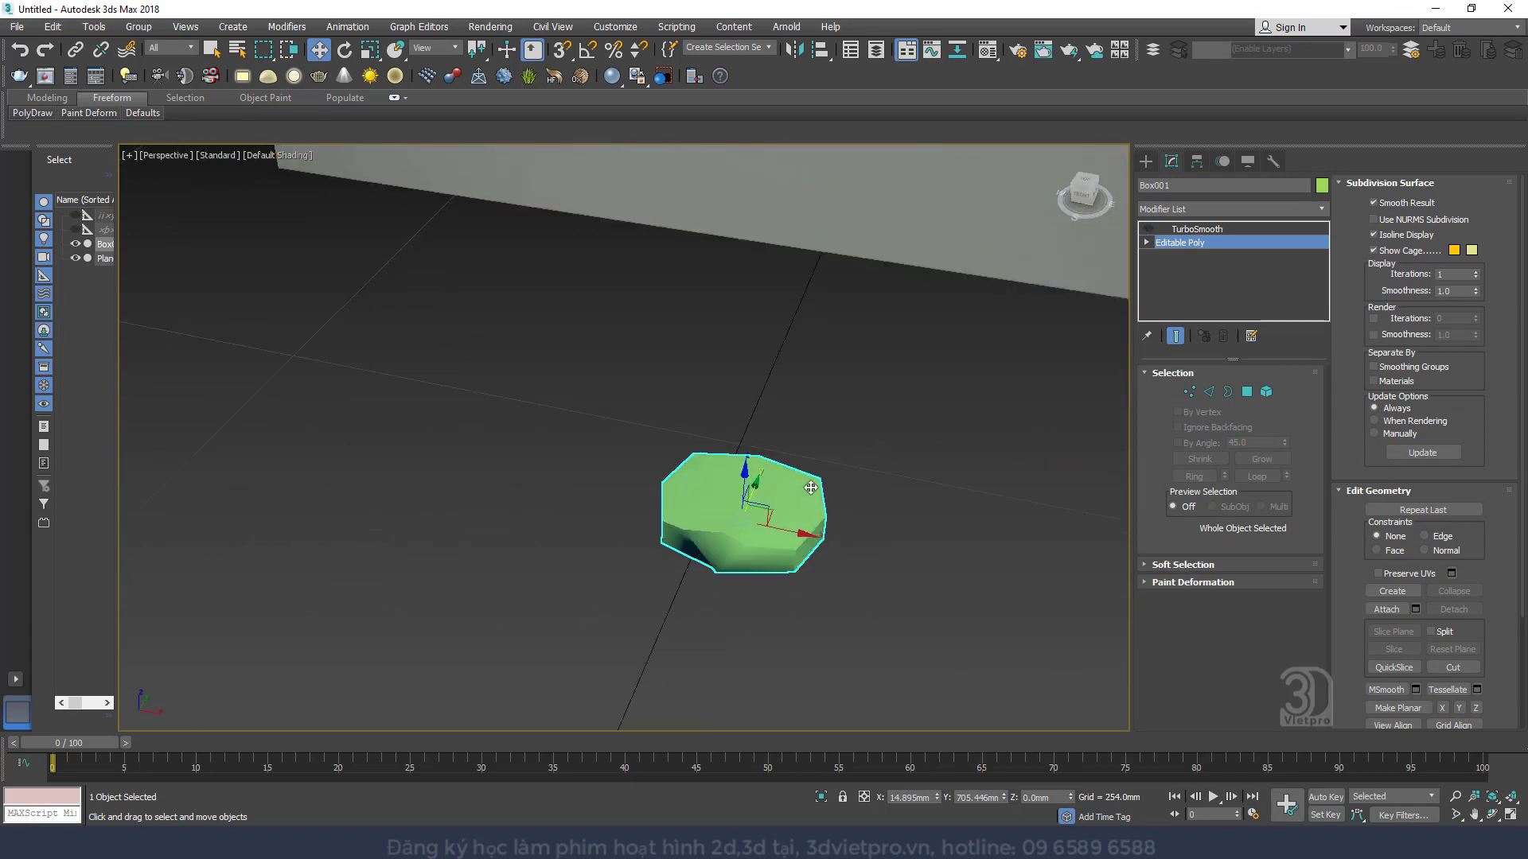
{"action": "middle_click_drag", "start_coordinate": [810, 487], "coordinate": [827, 567], "text": "alt"}
{"action": "right_click", "coordinate": [825, 481]}
{"action": "left_click", "coordinate": [842, 502]}
{"action": "scroll", "coordinate": [770, 517], "scroll_direction": "up", "scroll_amount": 3}
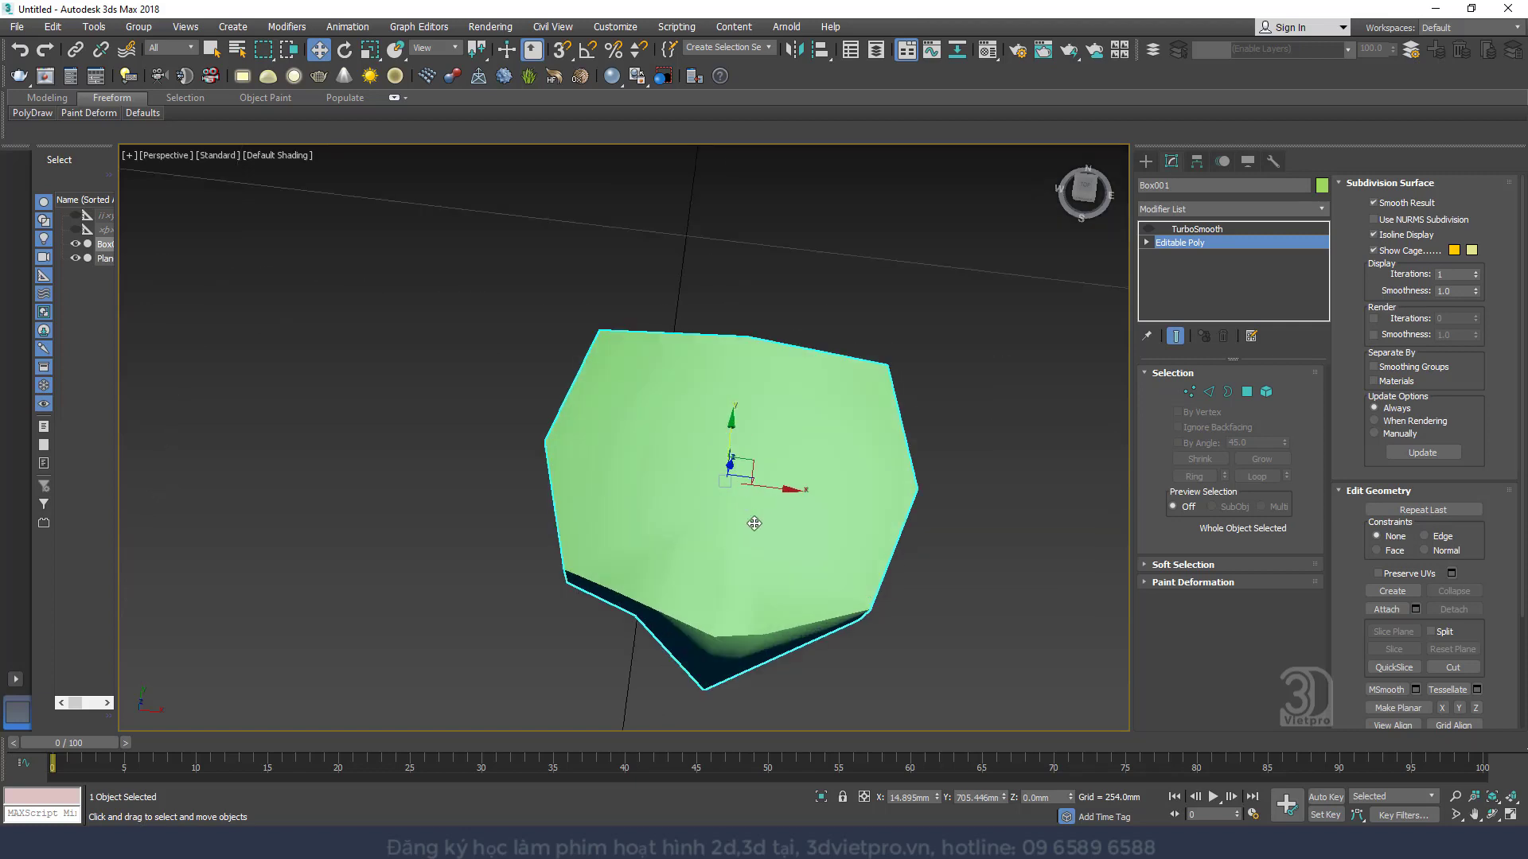
Add an Unwrap UVW modifier between the Editable Poly and TurboSmooth, and open its UV editor
{"action": "left_click", "coordinate": [1252, 207]}
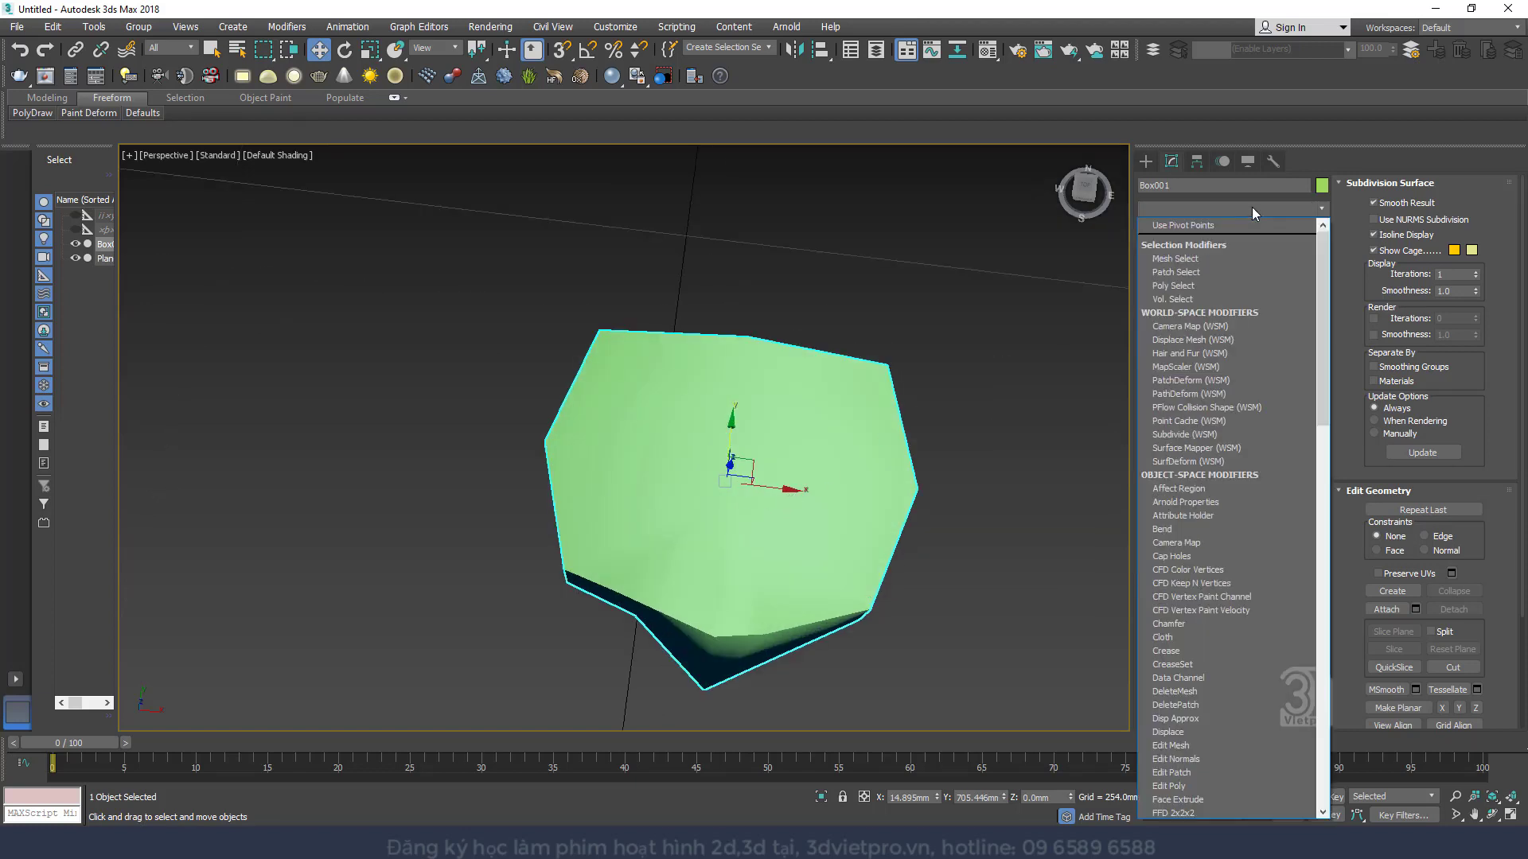
{"action": "key", "text": "u"}
{"action": "key", "text": "Return"}
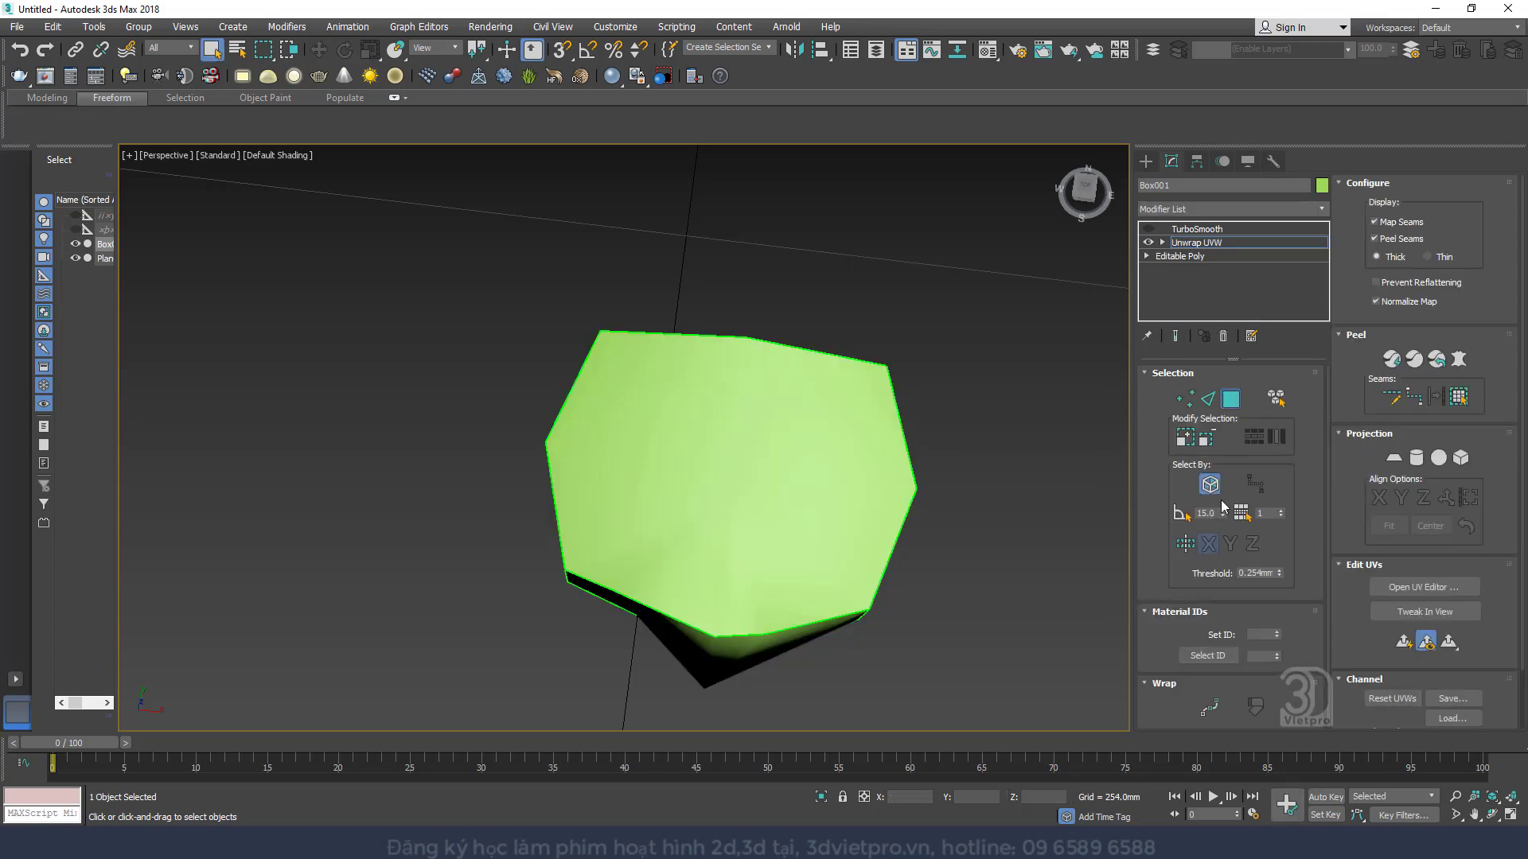
{"action": "left_click", "coordinate": [1424, 586]}
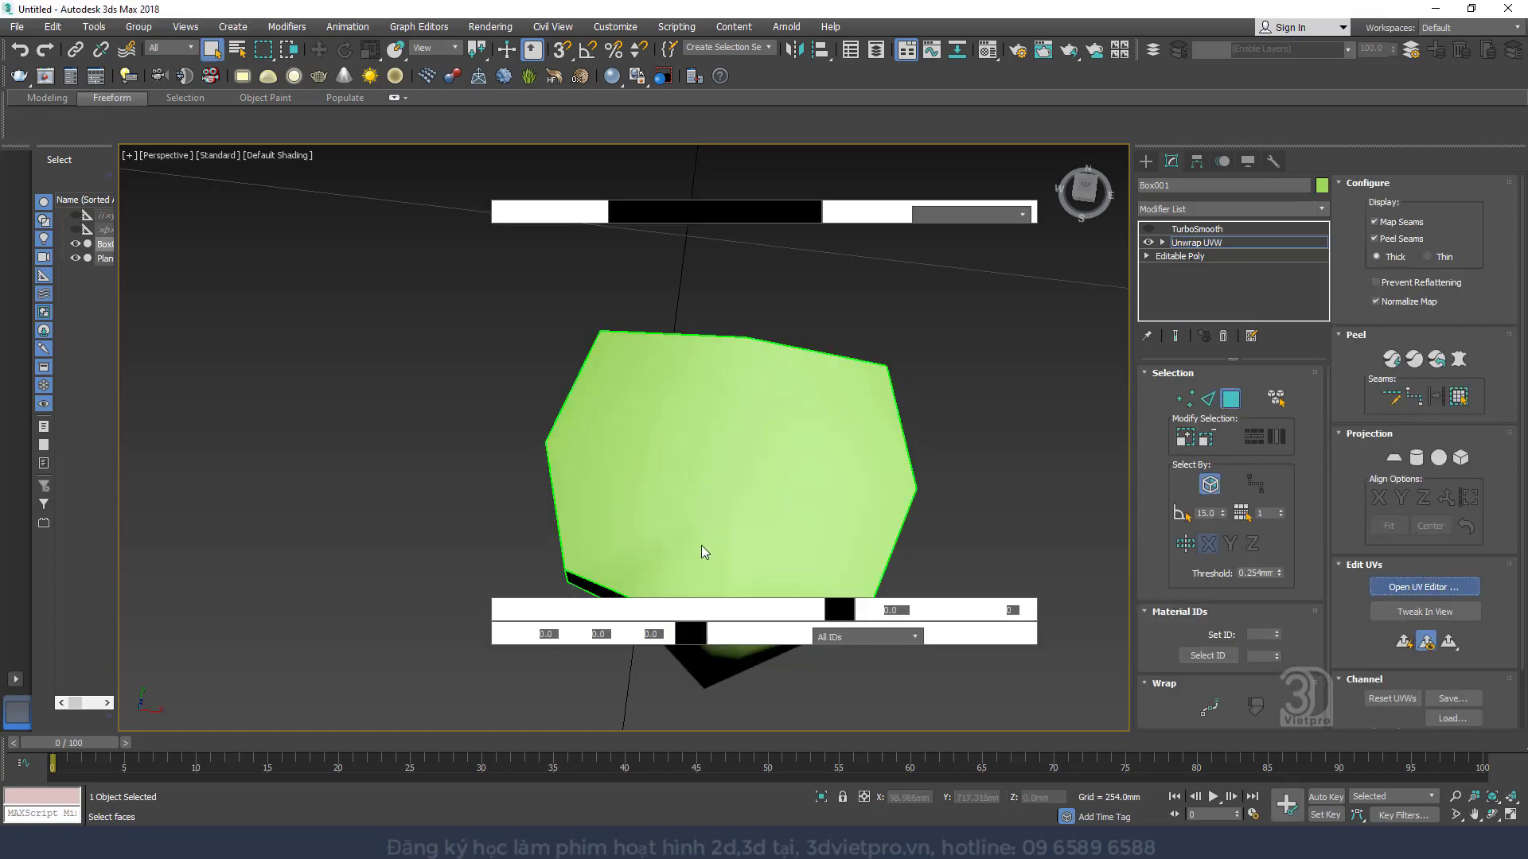
Select all of the piece's UV faces and flatten them into one island with Reset Peel
{"action": "scroll", "coordinate": [338, 330], "scroll_direction": "down", "scroll_amount": 2}
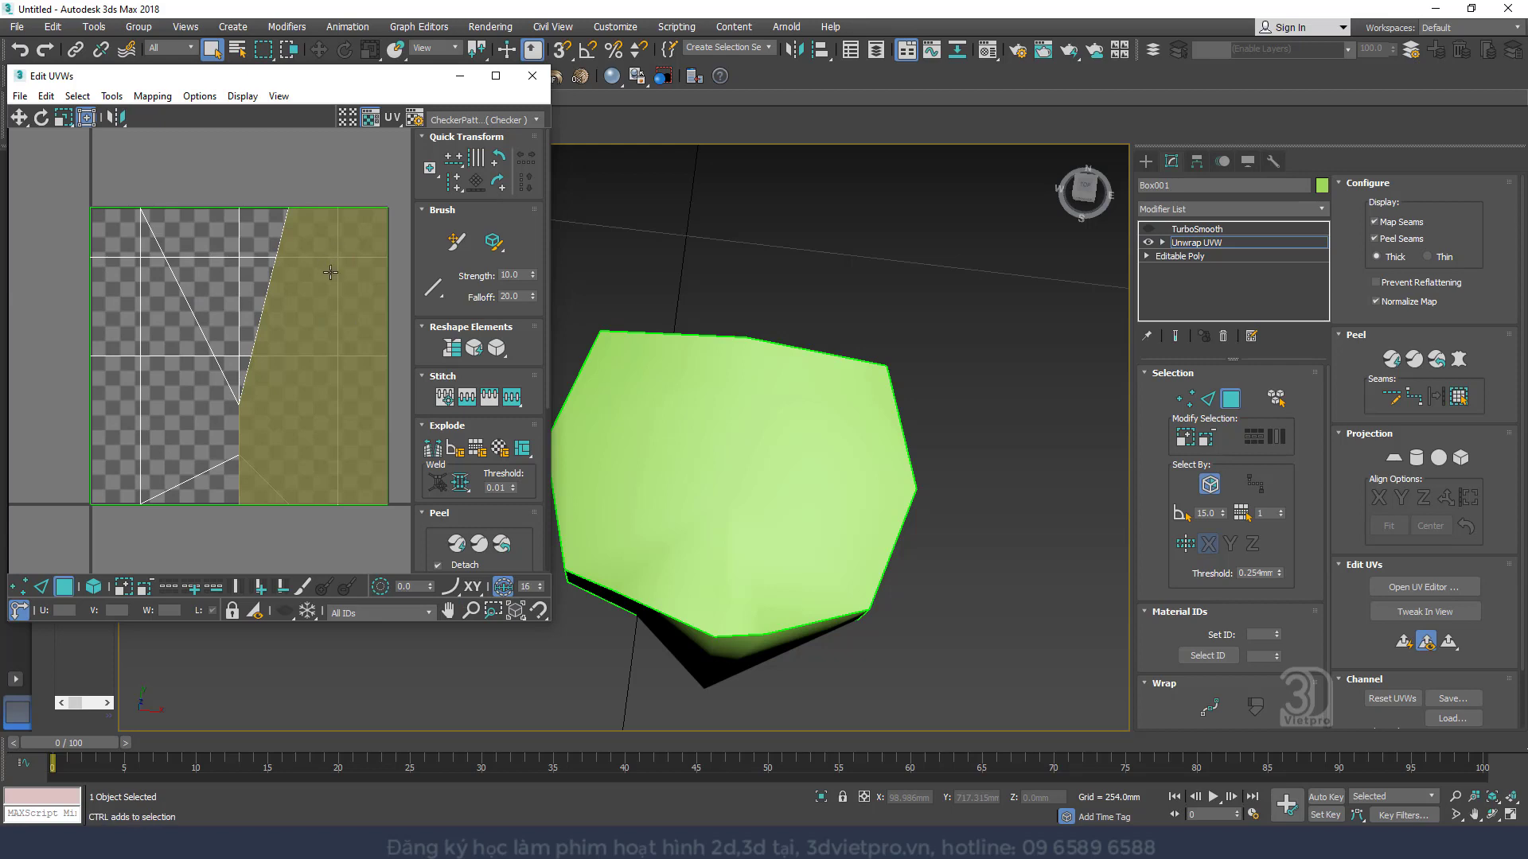
{"action": "key", "text": "ctrl+a"}
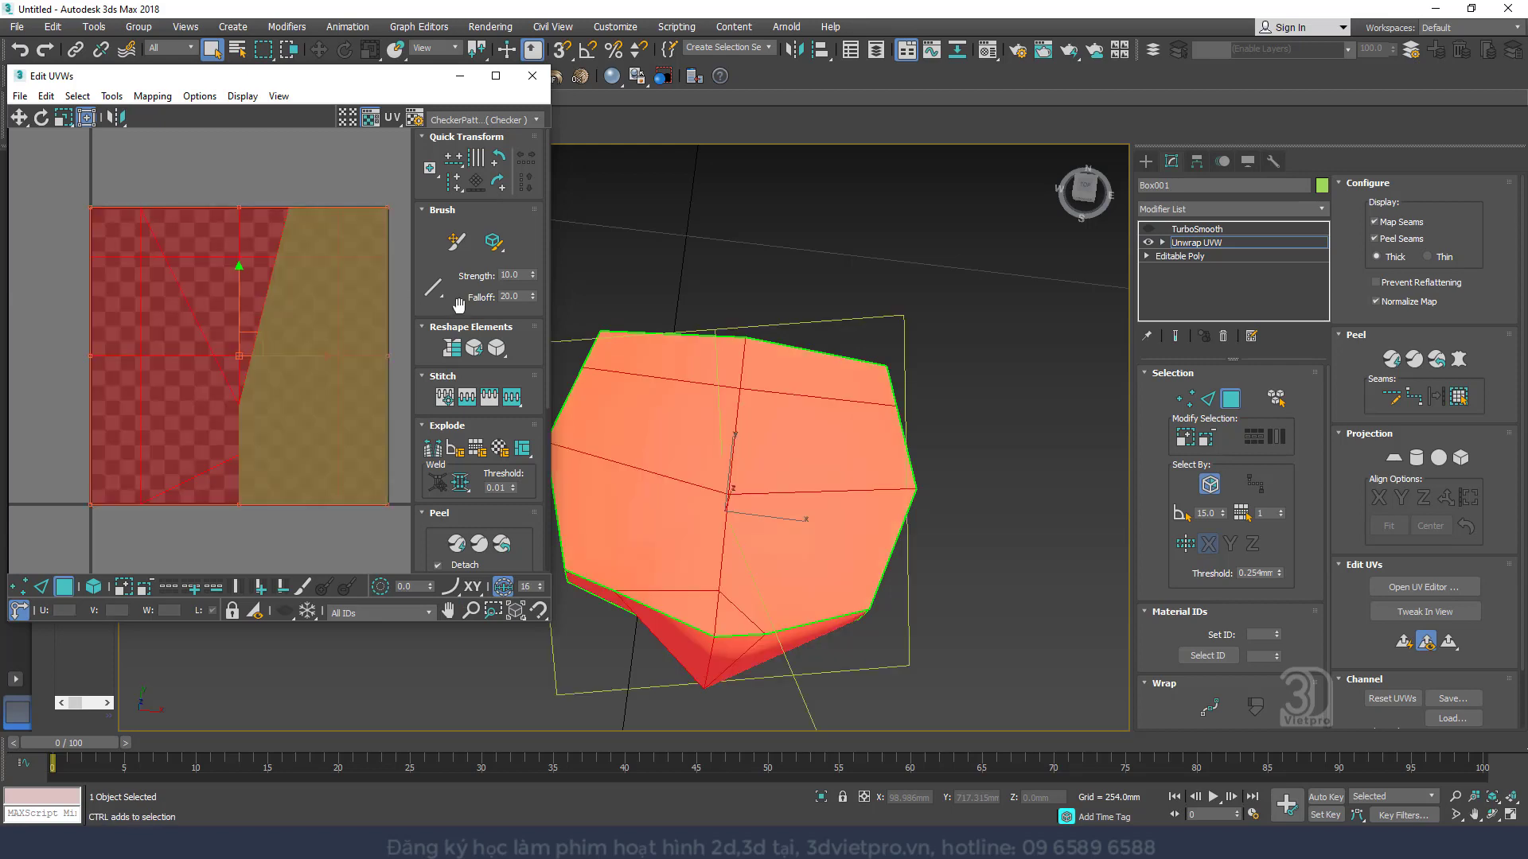
{"action": "left_click", "coordinate": [1424, 589]}
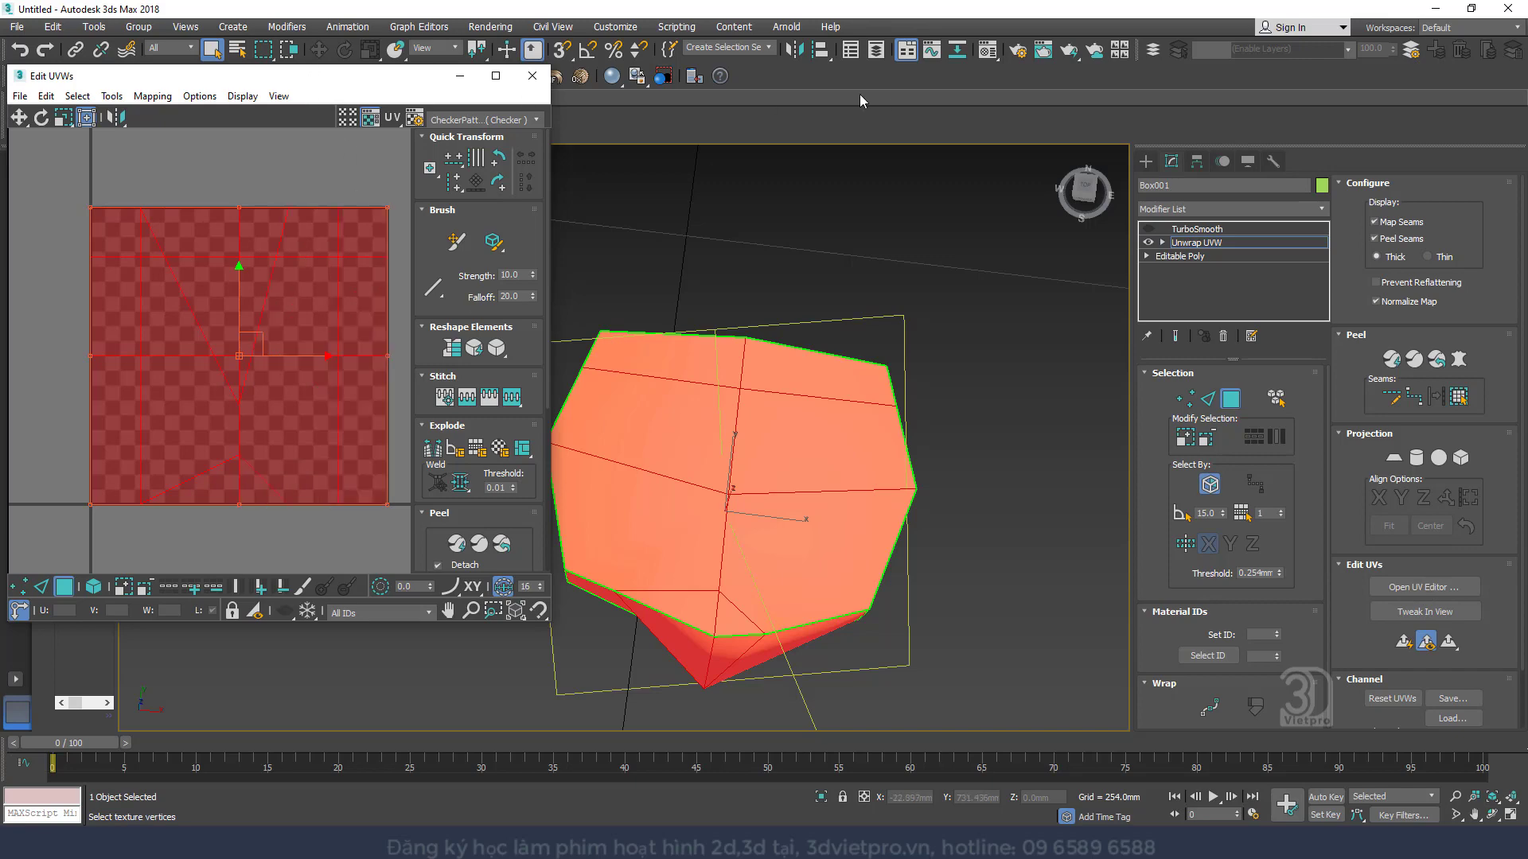
{"action": "left_click_drag", "start_coordinate": [348, 81], "coordinate": [1257, 91]}
{"action": "scroll", "coordinate": [1077, 338], "scroll_direction": "down", "scroll_amount": 2}
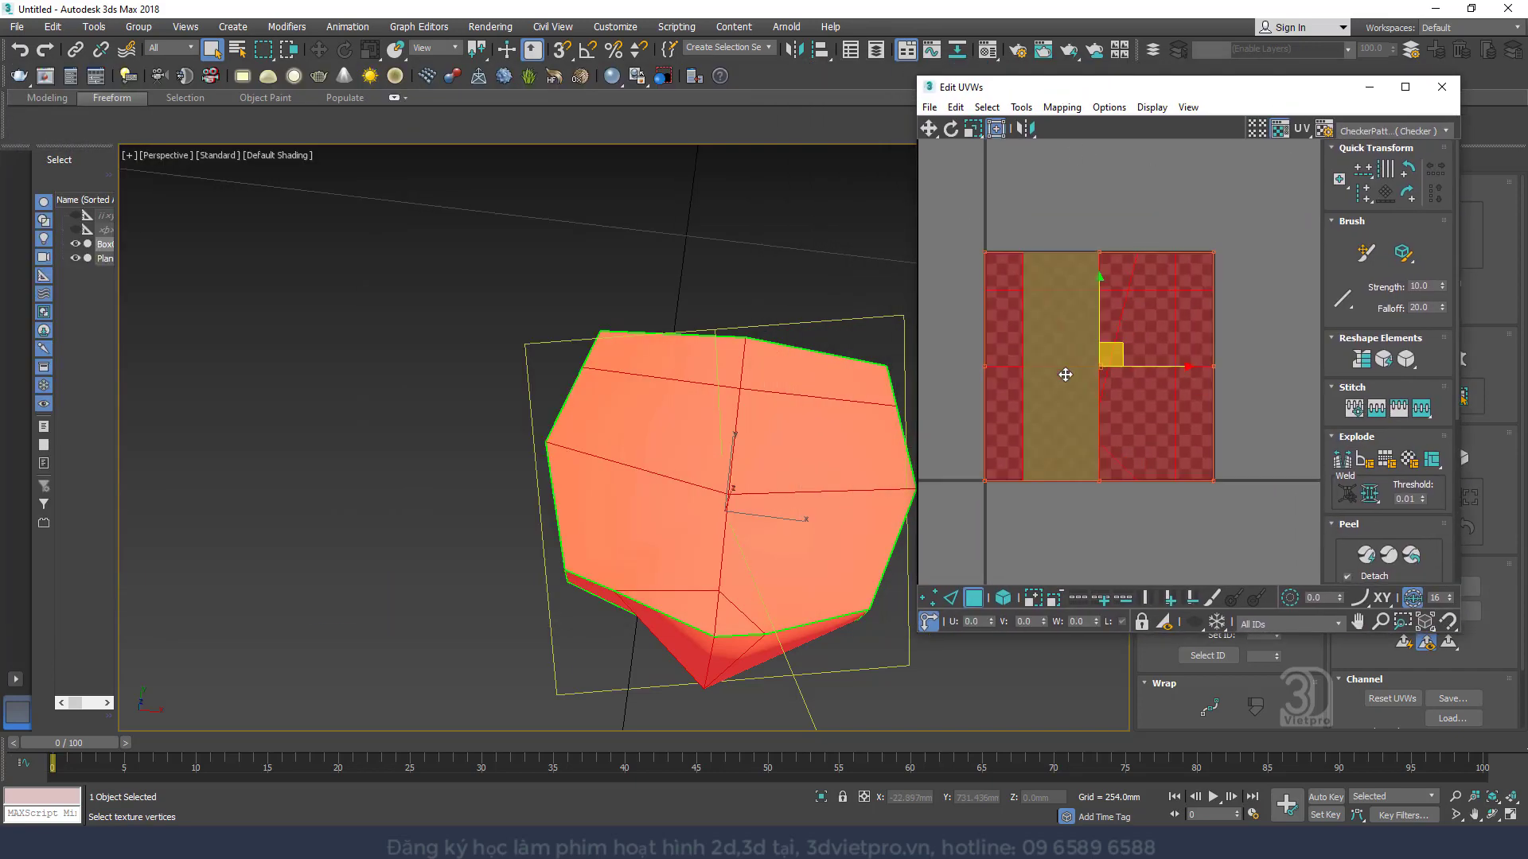
{"action": "left_click", "coordinate": [1269, 421]}
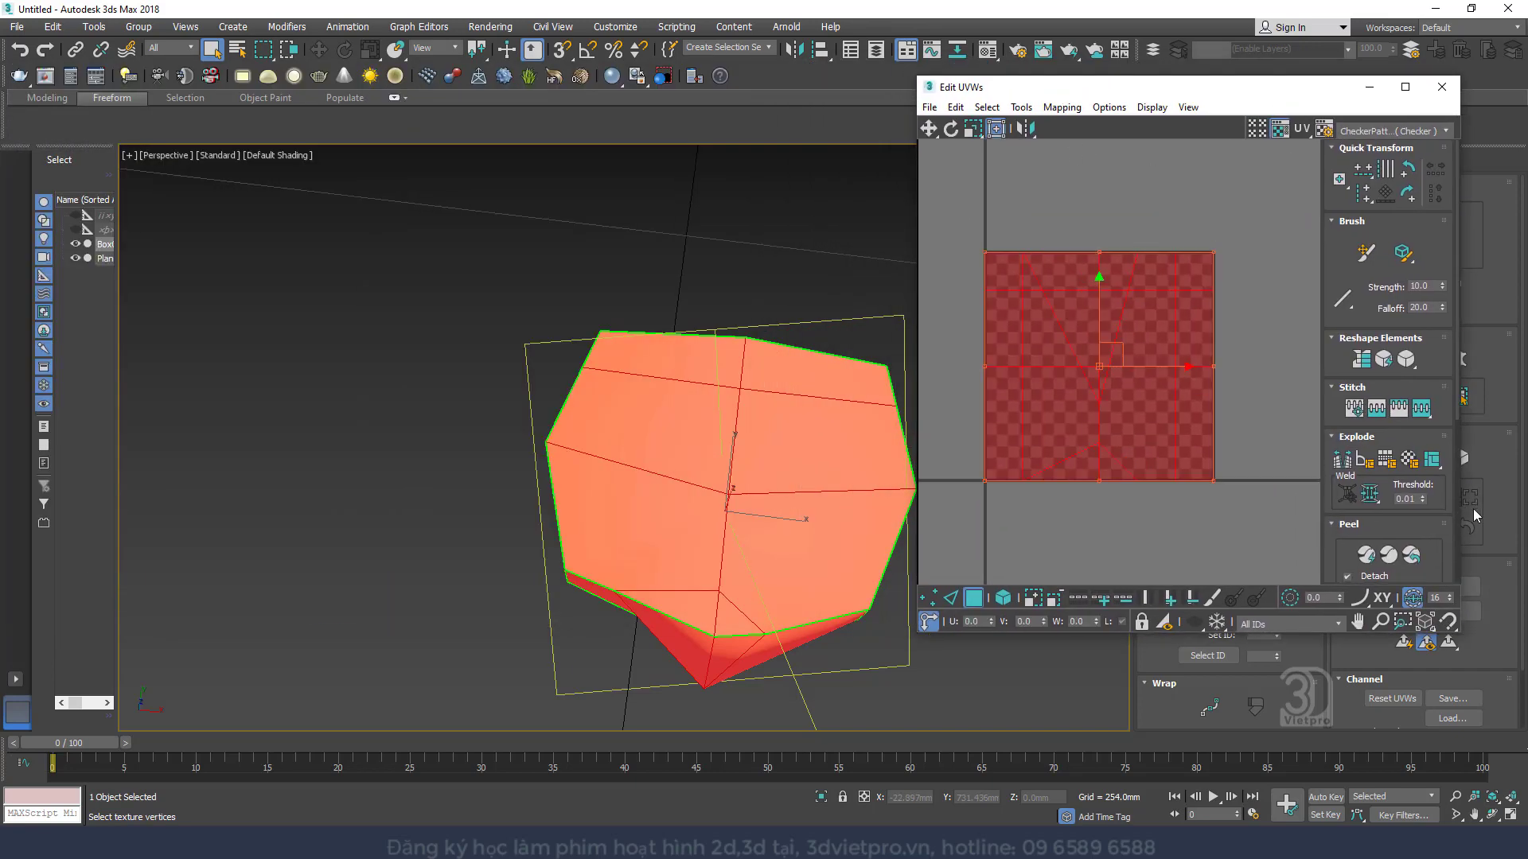
{"action": "left_click", "coordinate": [1411, 557]}
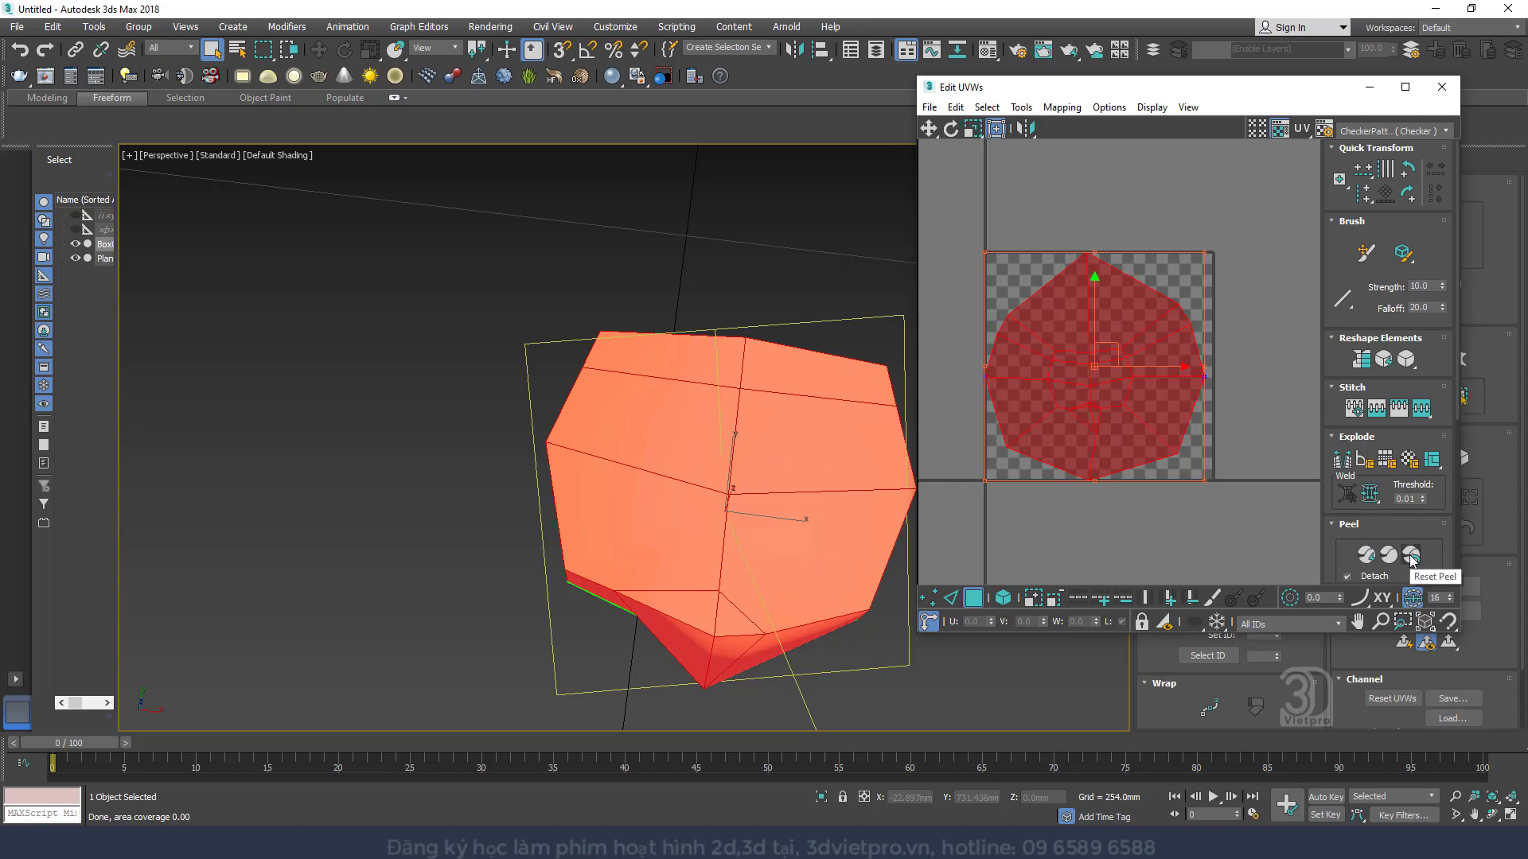
Try to display the CheckerPattern (Checker) texture for the unwrapped piece
{"action": "left_click", "coordinate": [1358, 132]}
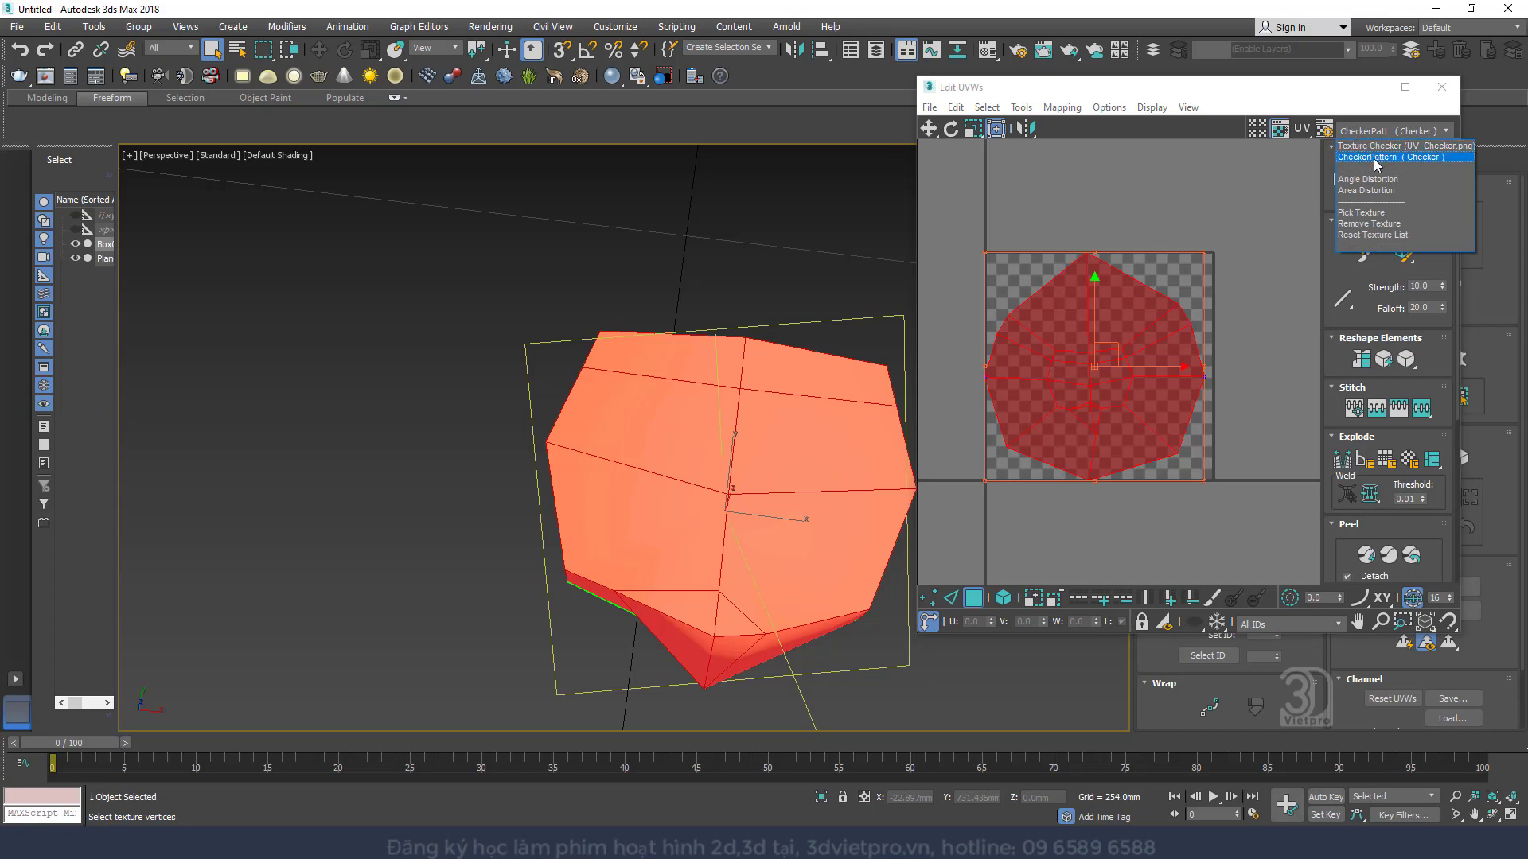
{"action": "left_click", "coordinate": [1385, 158]}
{"action": "middle_click_drag", "start_coordinate": [856, 474], "coordinate": [844, 388], "text": "alt"}
{"action": "left_click", "coordinate": [1385, 131]}
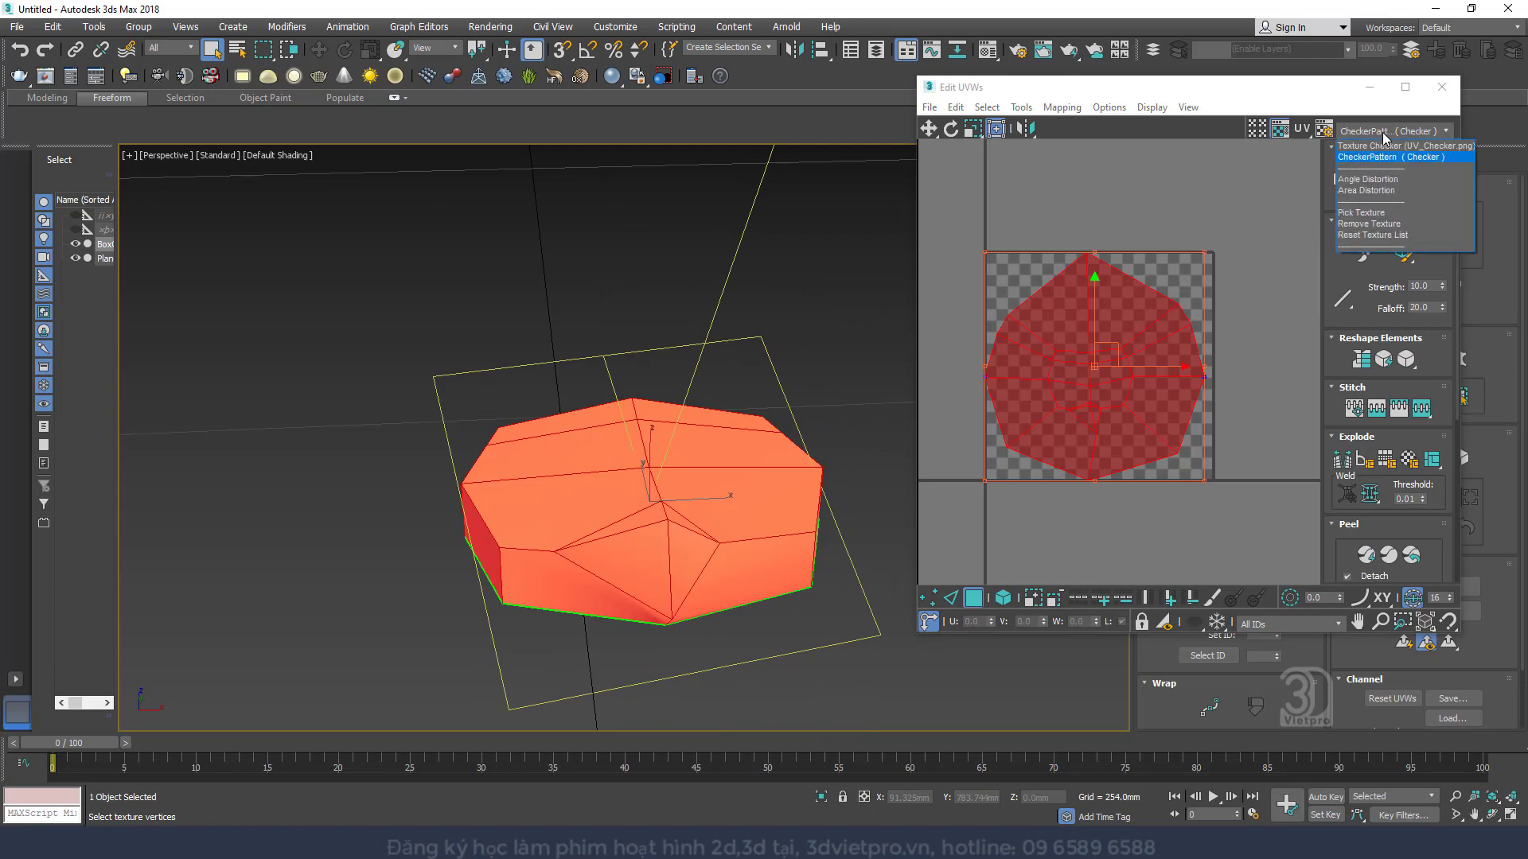
{"action": "left_click", "coordinate": [1367, 158]}
Select a single UV face near the island's centre, and reselect the whole UV island
{"action": "left_click", "coordinate": [1096, 381]}
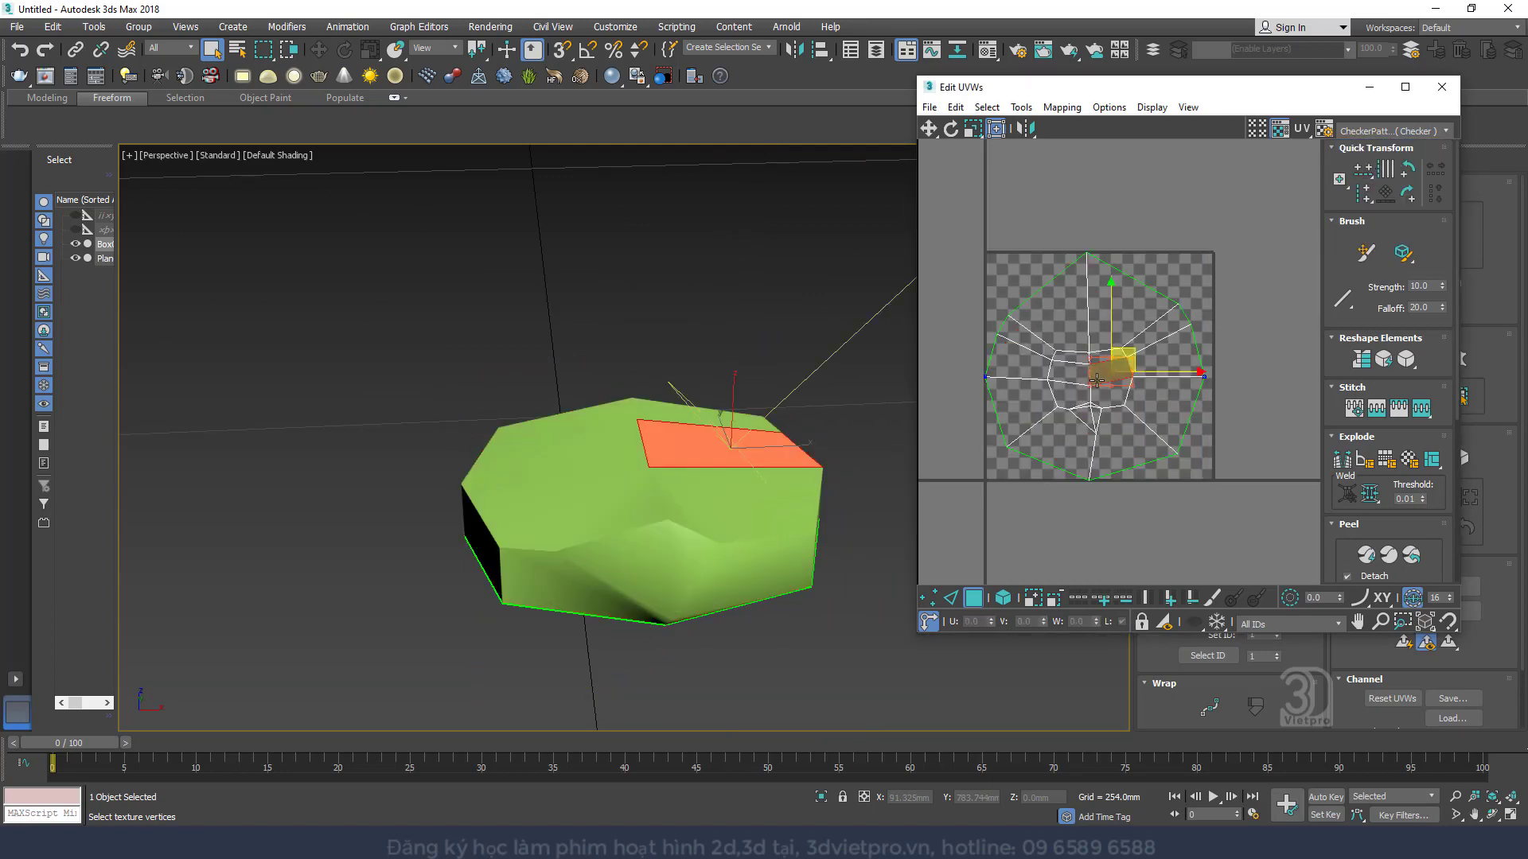
{"action": "left_click_drag", "start_coordinate": [1258, 243], "coordinate": [914, 549]}
{"action": "middle_click_drag", "start_coordinate": [827, 533], "coordinate": [655, 511], "text": "alt"}
{"action": "scroll", "coordinate": [656, 512], "scroll_direction": "up", "scroll_amount": 6}
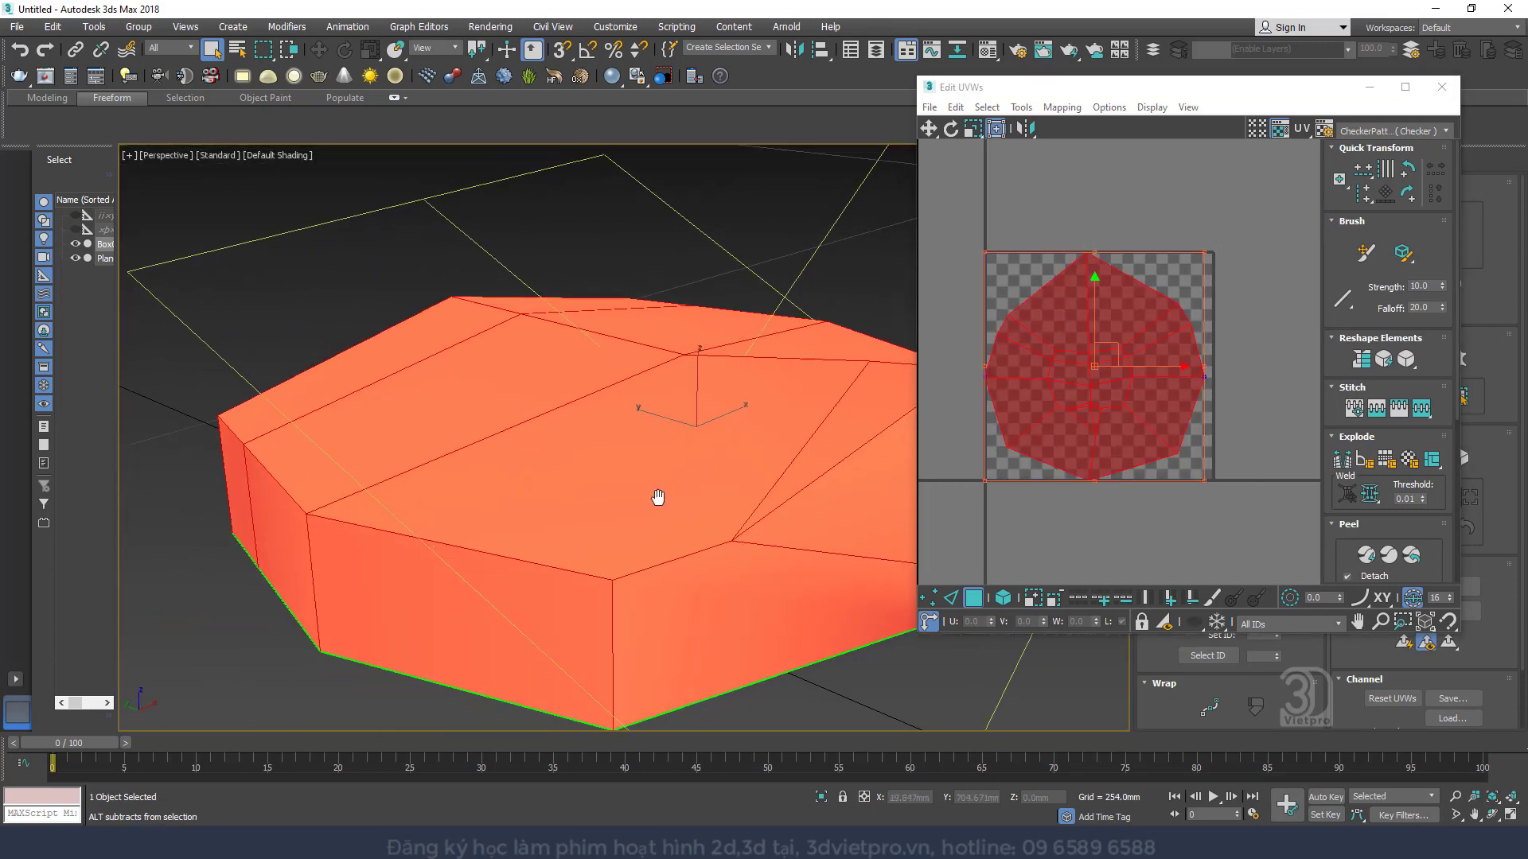
Choose CheckerPattern (Checker) again as the UV editor's texture and check the piece's surface
{"action": "left_click", "coordinate": [1369, 136]}
{"action": "left_click", "coordinate": [1341, 130]}
{"action": "left_click", "coordinate": [1353, 131]}
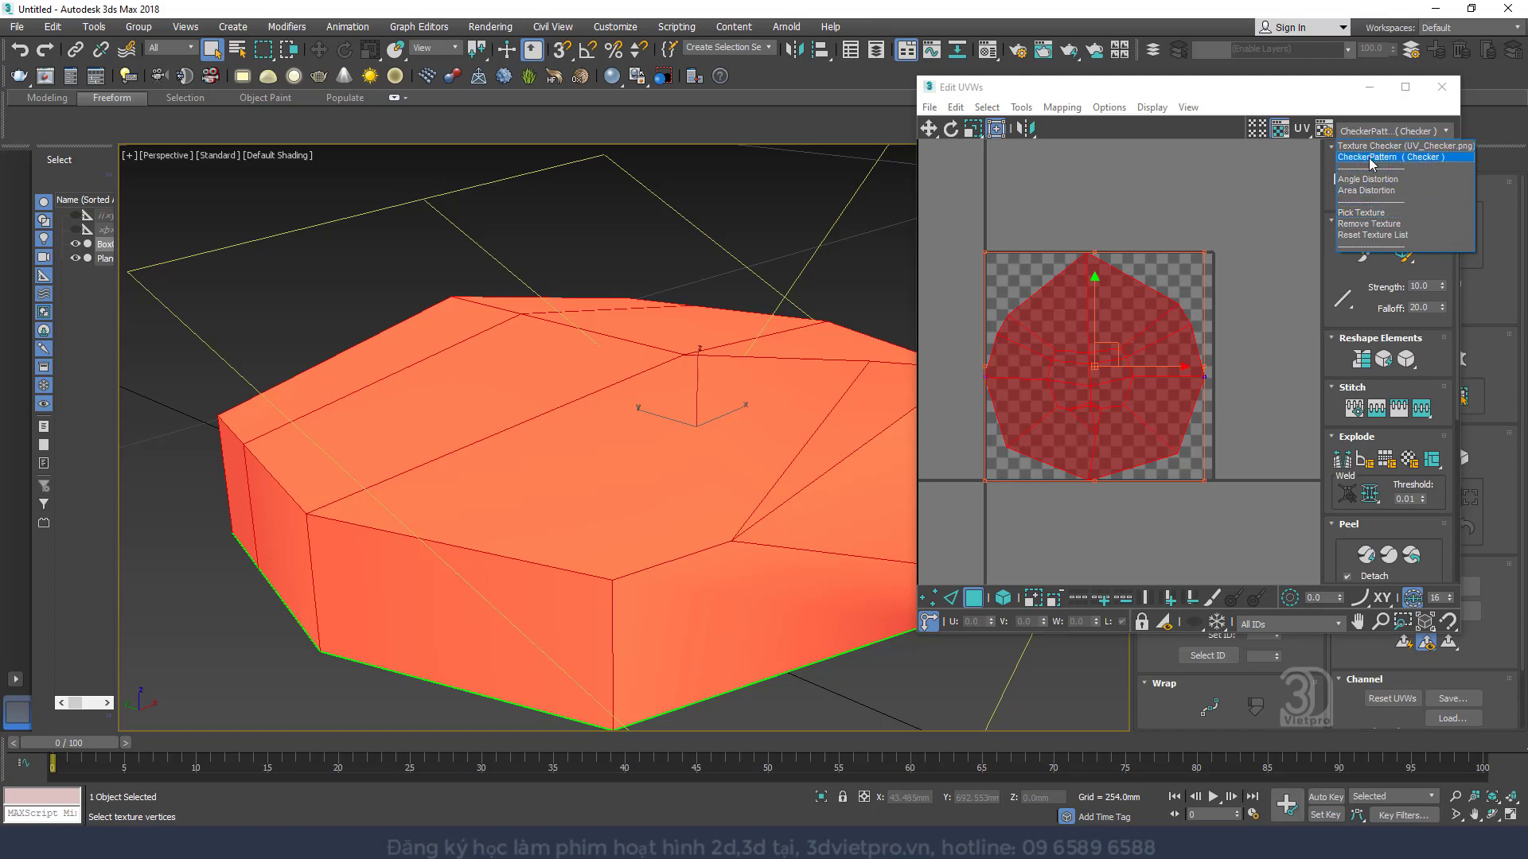
{"action": "left_click", "coordinate": [1425, 159]}
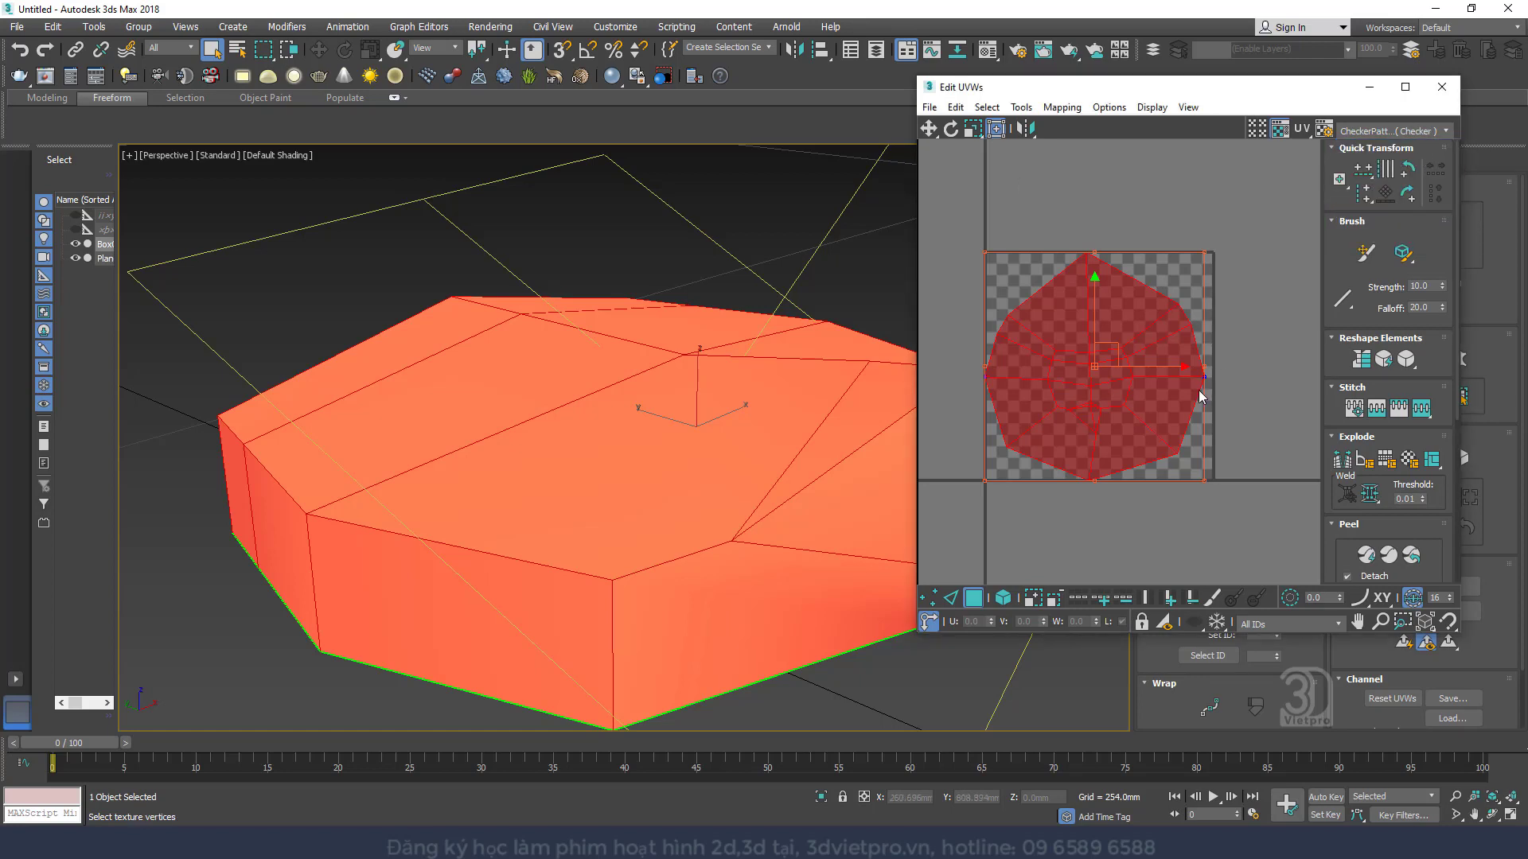
{"action": "middle_click_drag", "start_coordinate": [624, 437], "coordinate": [561, 444], "text": "alt"}
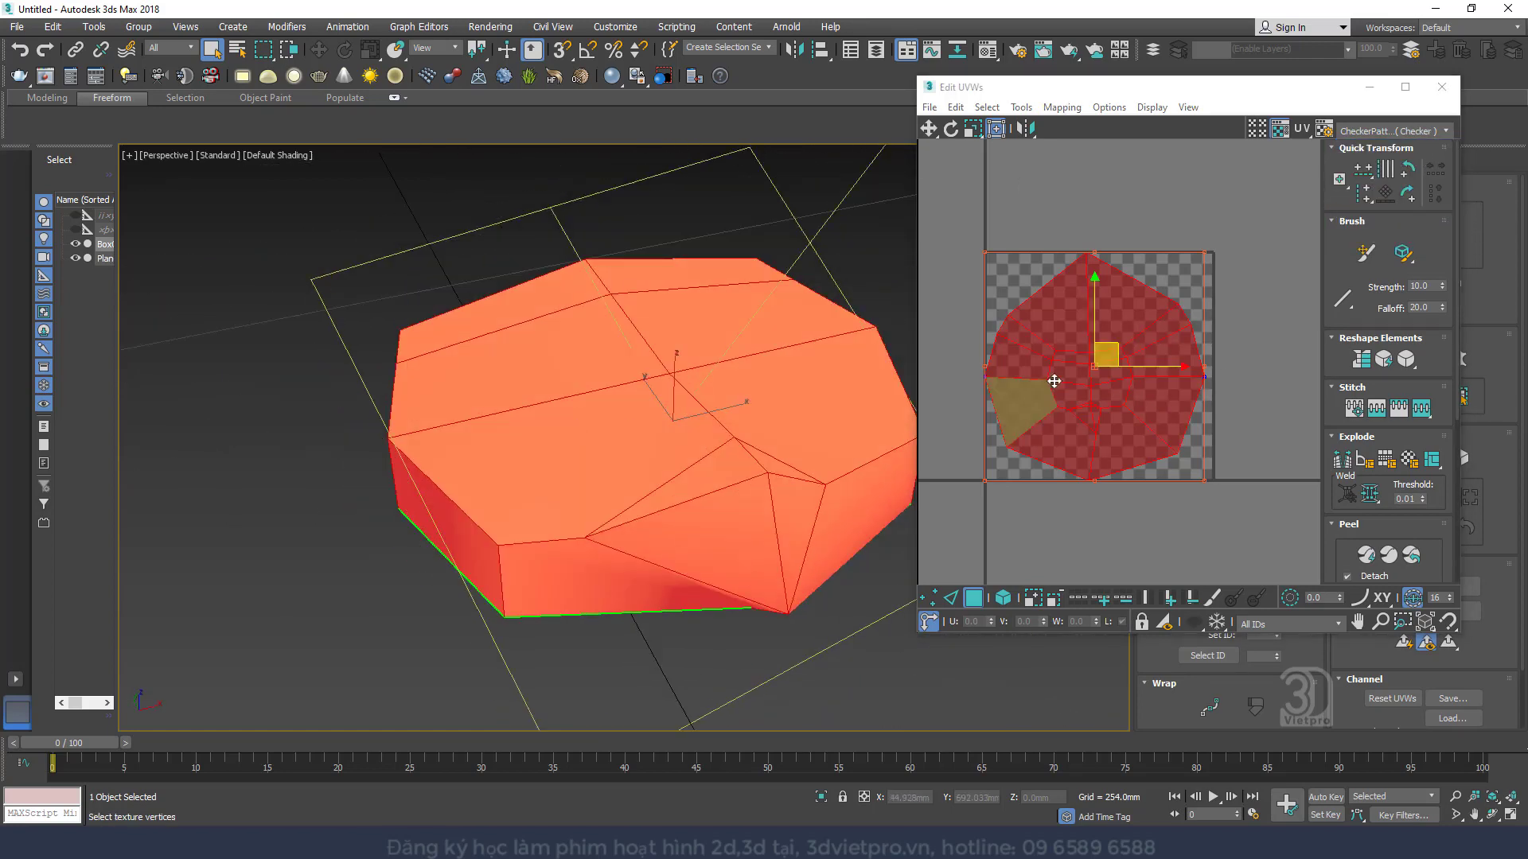
Move the UV vertices of the small triangular faces near the island's centre to line them up with its vertical middle edge
{"action": "scroll", "coordinate": [1058, 376], "scroll_direction": "up", "scroll_amount": 3}
{"action": "scroll", "coordinate": [1143, 501], "scroll_direction": "up", "scroll_amount": 3}
{"action": "middle_click_drag", "start_coordinate": [1131, 468], "coordinate": [1144, 354]}
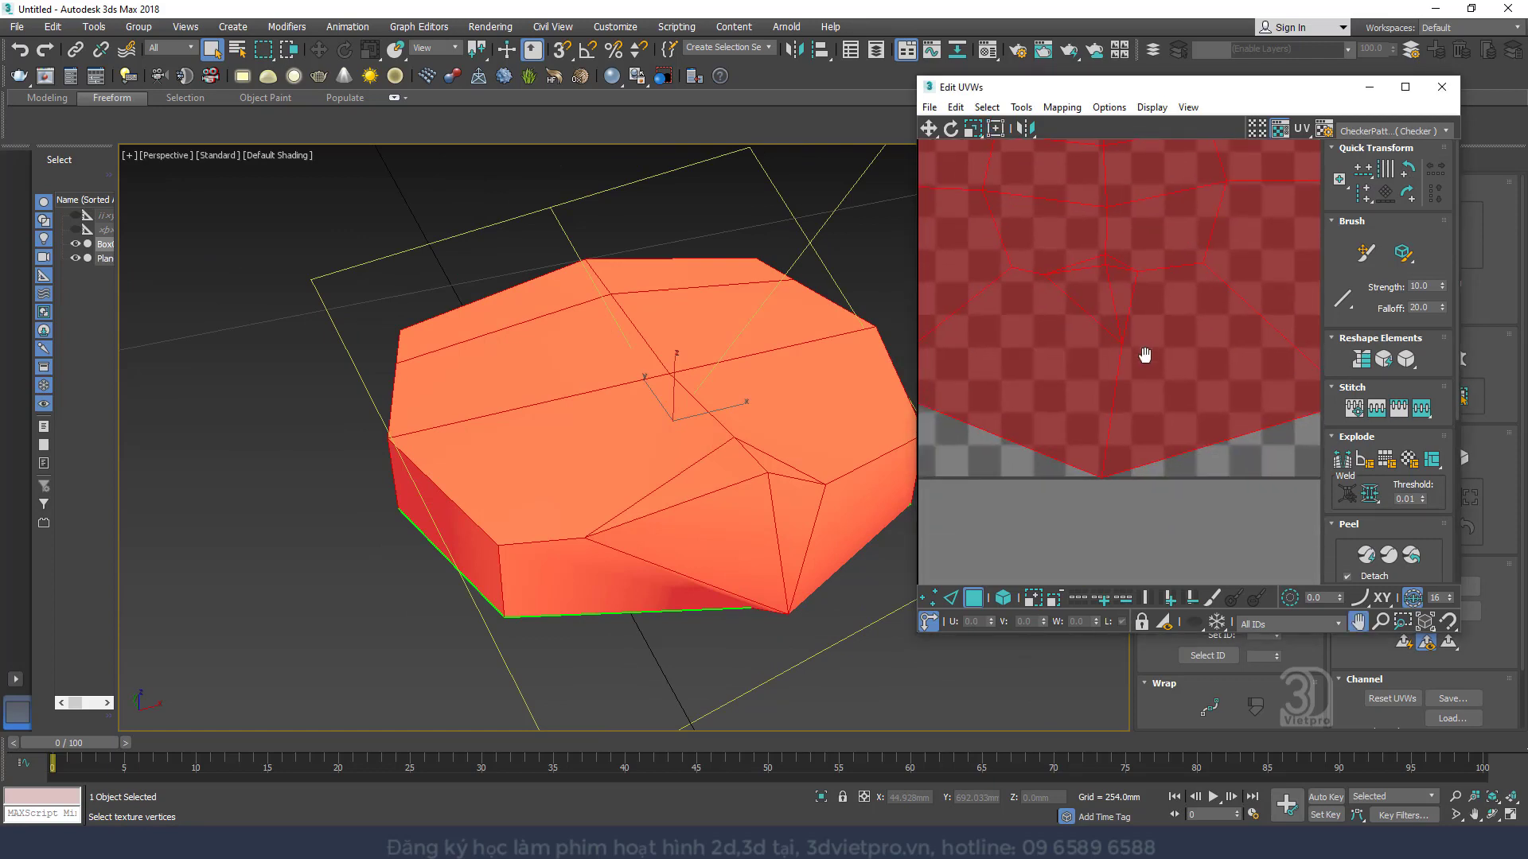
{"action": "left_click", "coordinate": [928, 597]}
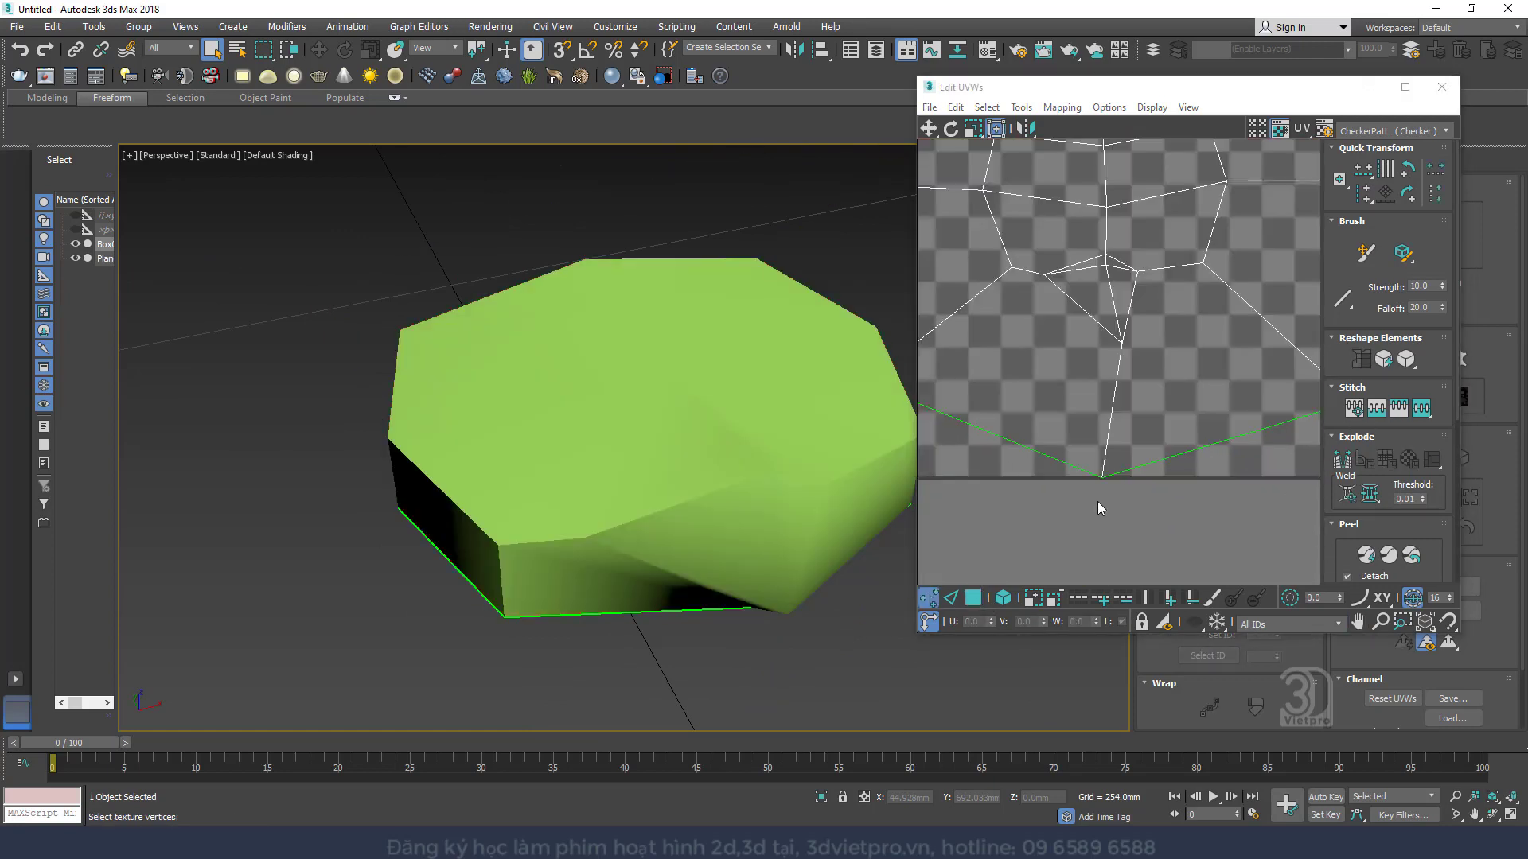
{"action": "left_click", "coordinate": [1122, 344]}
{"action": "right_click", "coordinate": [1123, 343]}
{"action": "left_click", "coordinate": [1144, 351]}
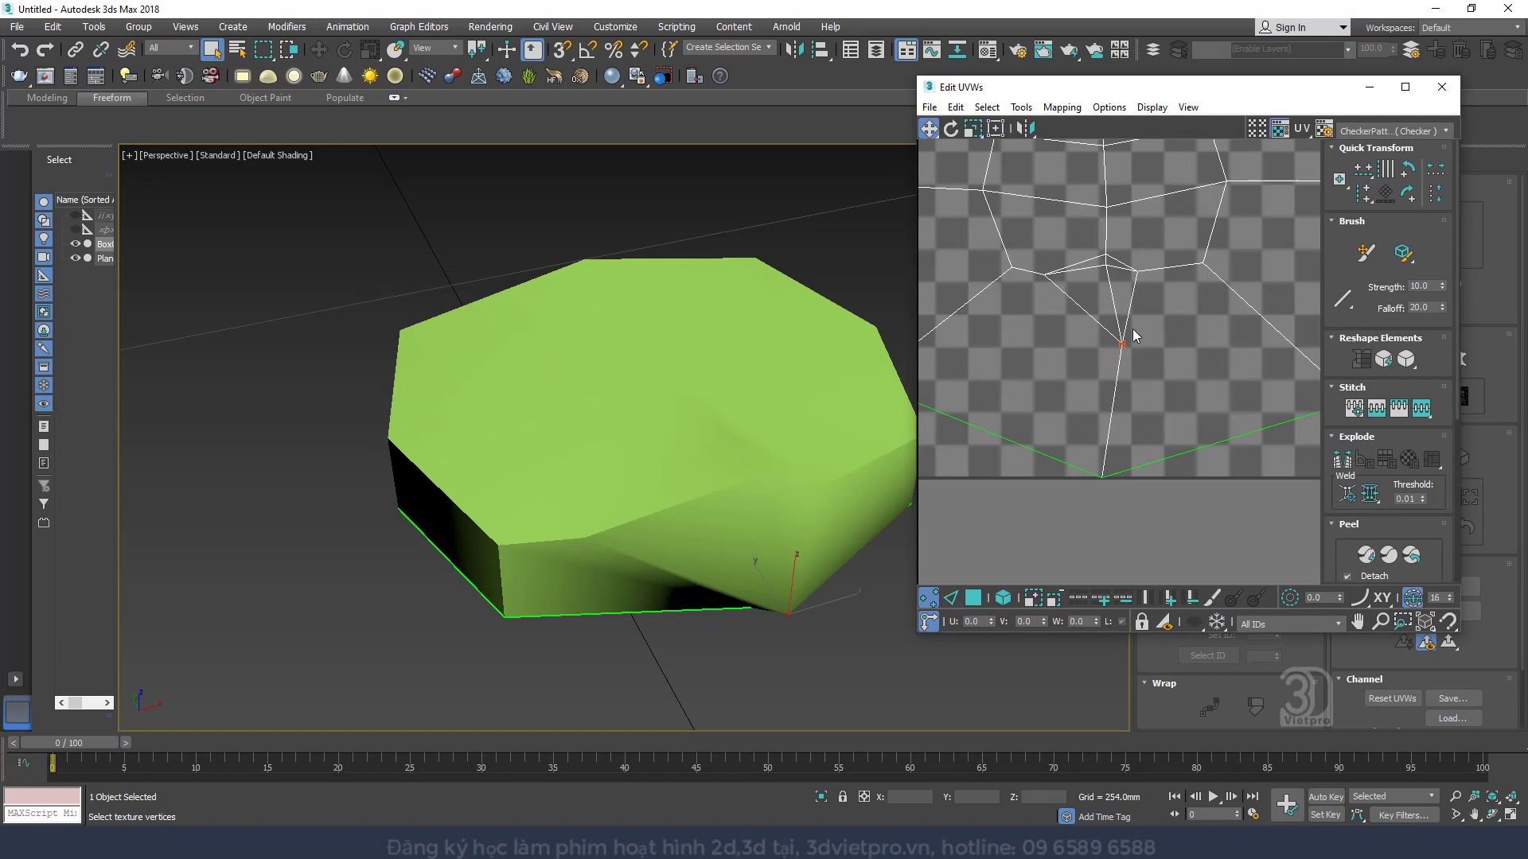
{"action": "scroll", "coordinate": [1115, 366], "scroll_direction": "down", "scroll_amount": 3}
{"action": "middle_click_drag", "start_coordinate": [1116, 366], "coordinate": [1111, 388]}
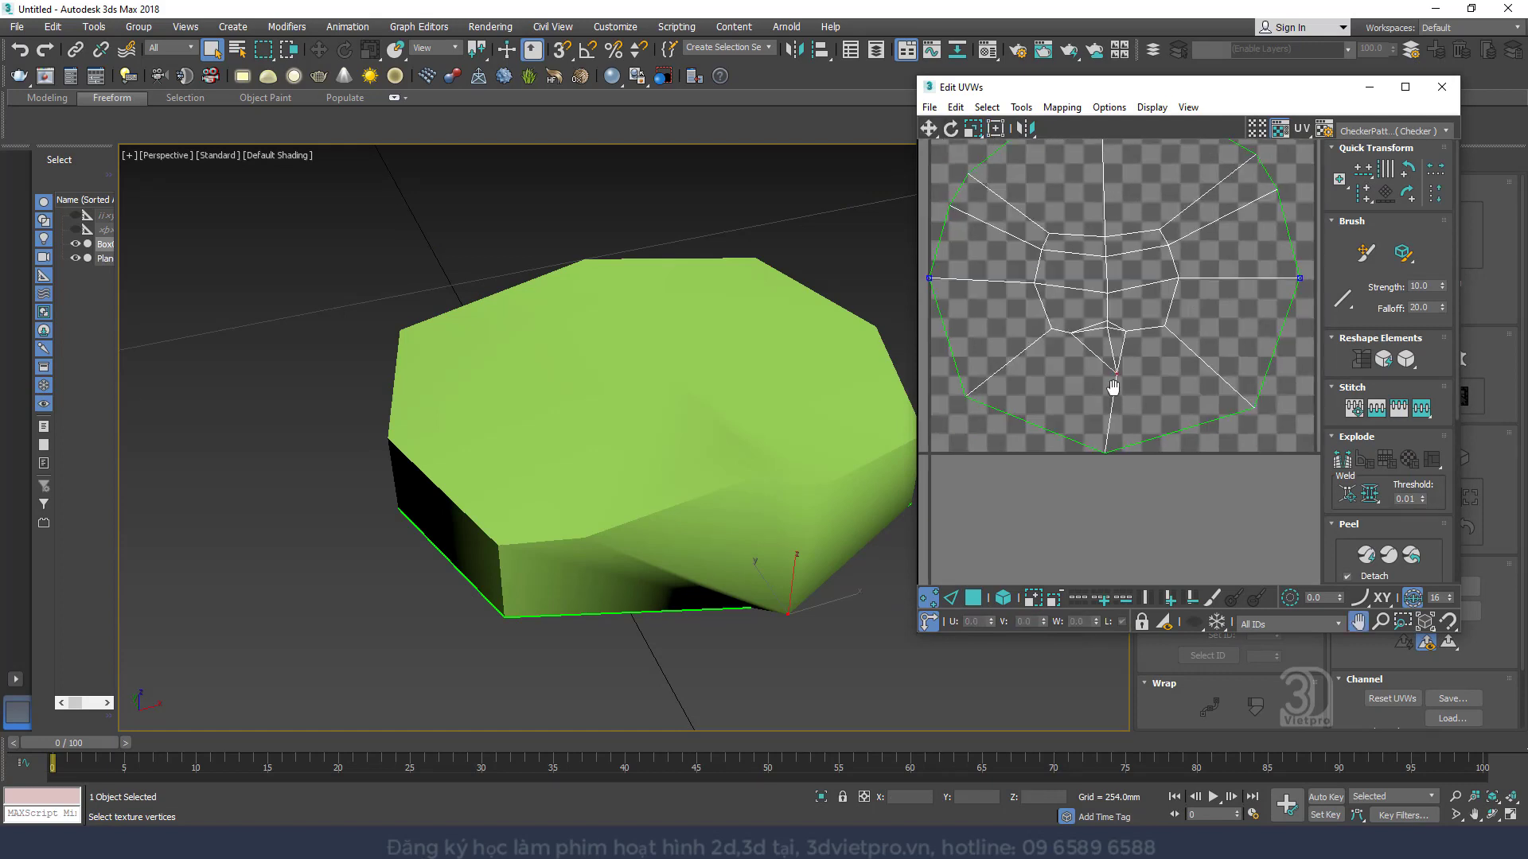
{"action": "right_click", "coordinate": [1110, 372]}
{"action": "left_click", "coordinate": [1140, 389]}
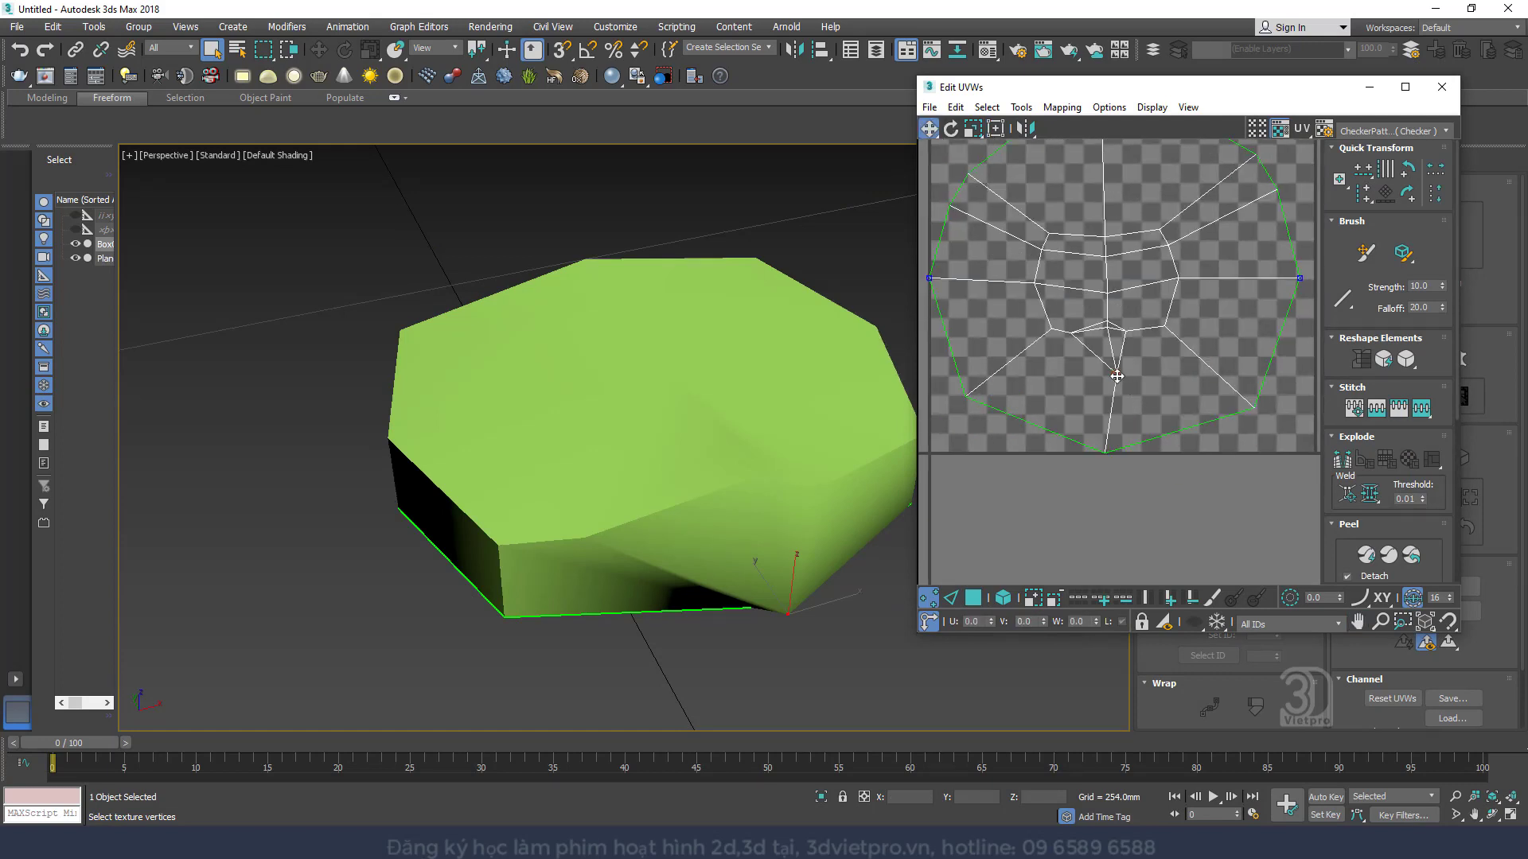
{"action": "mouse_move", "coordinate": [1116, 377]}
{"action": "left_mouse_down"}
{"action": "mouse_move", "coordinate": [1035, 416]}
{"action": "mouse_move", "coordinate": [1123, 390]}
{"action": "mouse_move", "coordinate": [1107, 379]}
{"action": "mouse_move", "coordinate": [1117, 367]}
{"action": "left_mouse_up"}
{"action": "scroll", "coordinate": [1129, 398], "scroll_direction": "up", "scroll_amount": 2}
{"action": "scroll", "coordinate": [1099, 403], "scroll_direction": "up", "scroll_amount": 1}
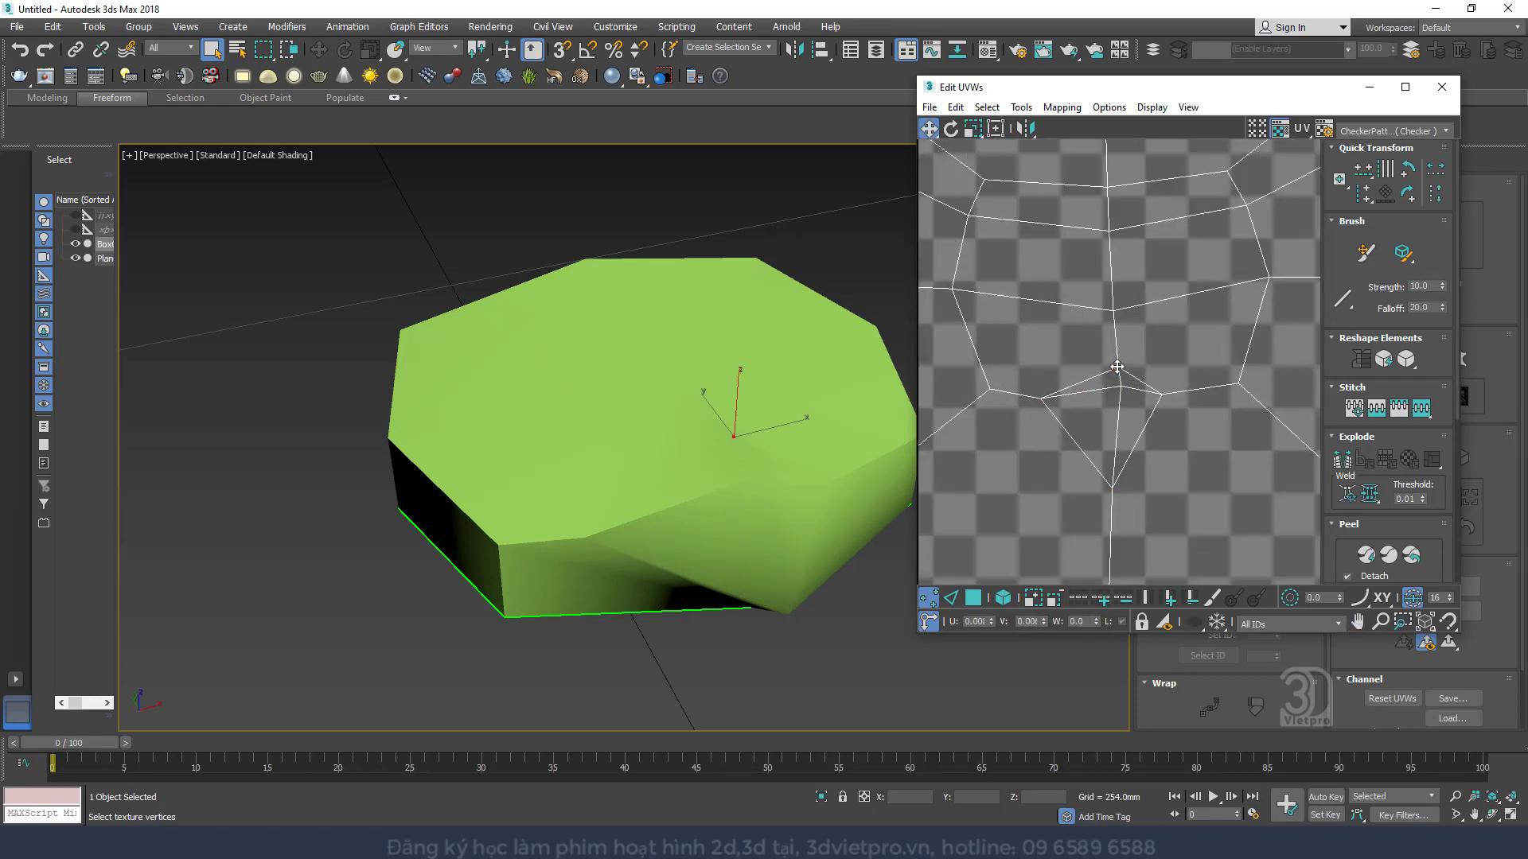
{"action": "scroll", "coordinate": [1029, 406], "scroll_direction": "down", "scroll_amount": 3}
{"action": "scroll", "coordinate": [685, 443], "scroll_direction": "up", "scroll_amount": 2}
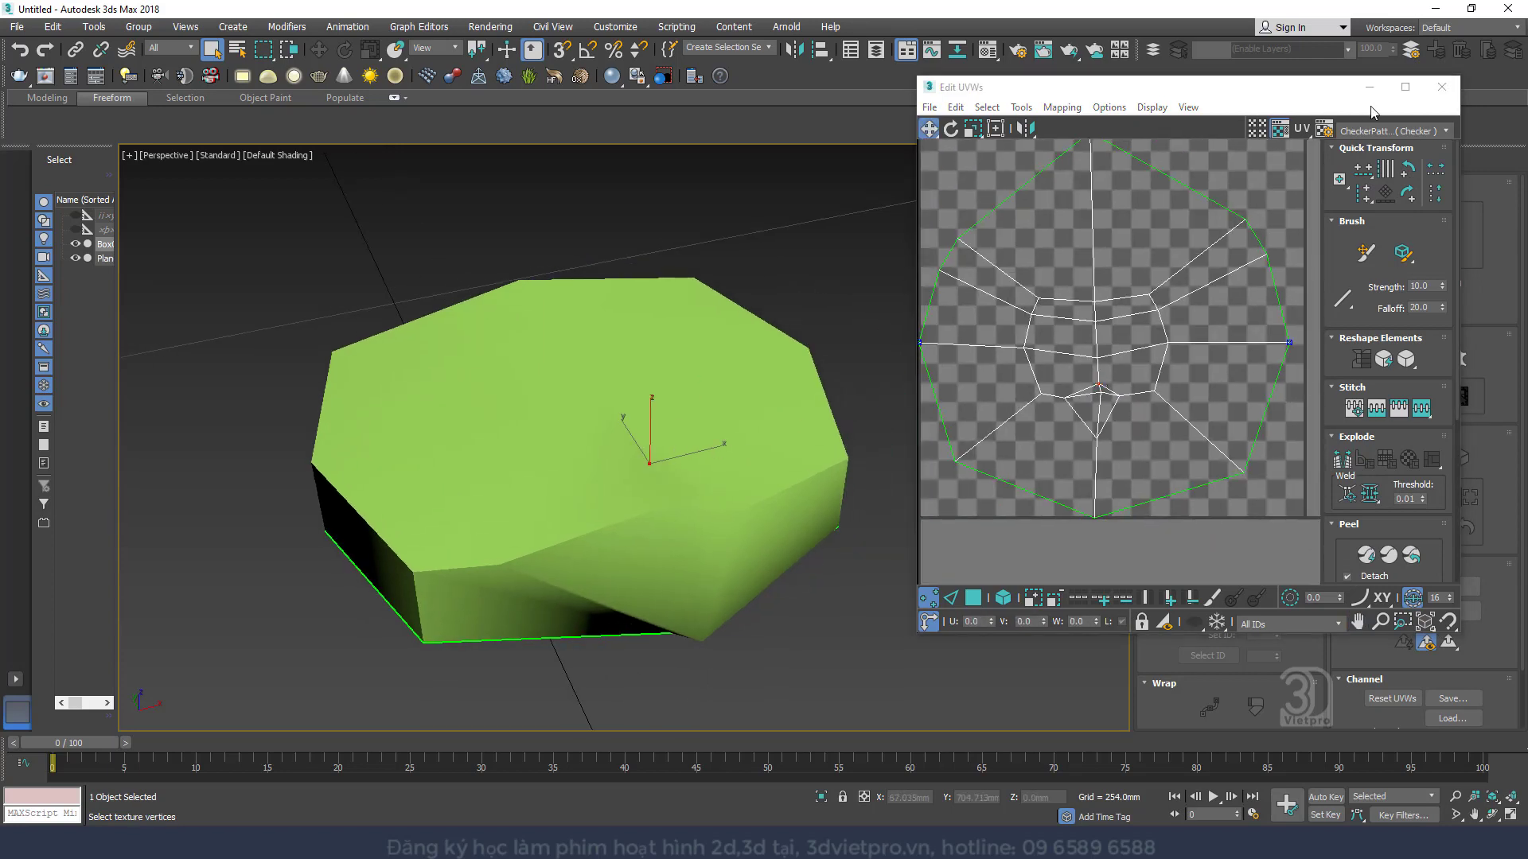
{"action": "scroll", "coordinate": [1121, 338], "scroll_direction": "down", "scroll_amount": 2}
{"action": "middle_click_drag", "start_coordinate": [1122, 338], "coordinate": [1111, 371]}
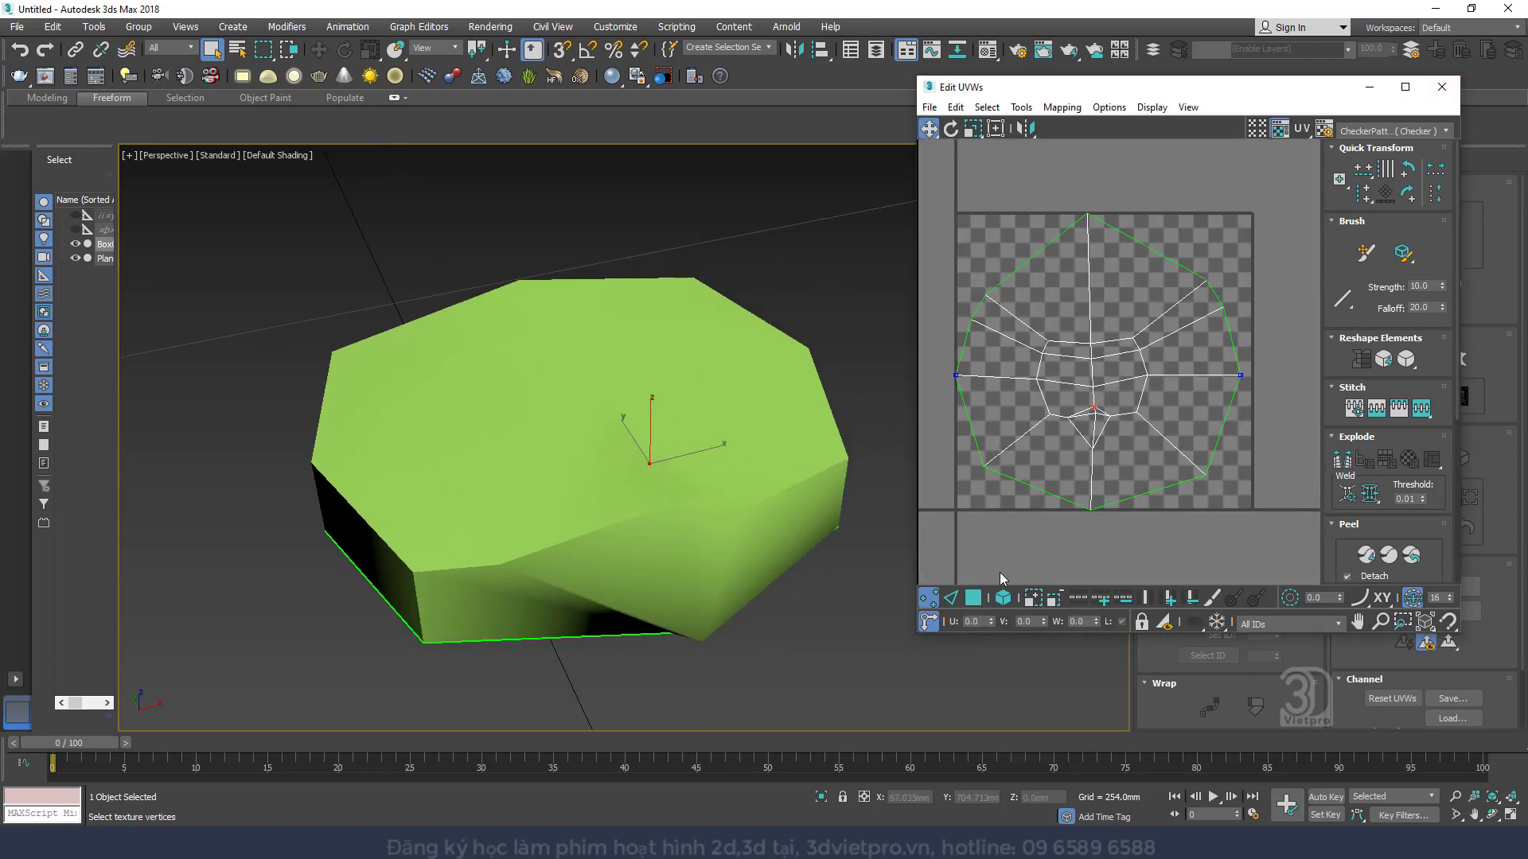
Select the whole UV island, scale it down slightly within the checker square, and open the Relax tool for it
{"action": "left_click", "coordinate": [972, 596]}
{"action": "right_click", "coordinate": [1111, 393]}
{"action": "left_click", "coordinate": [1135, 431]}
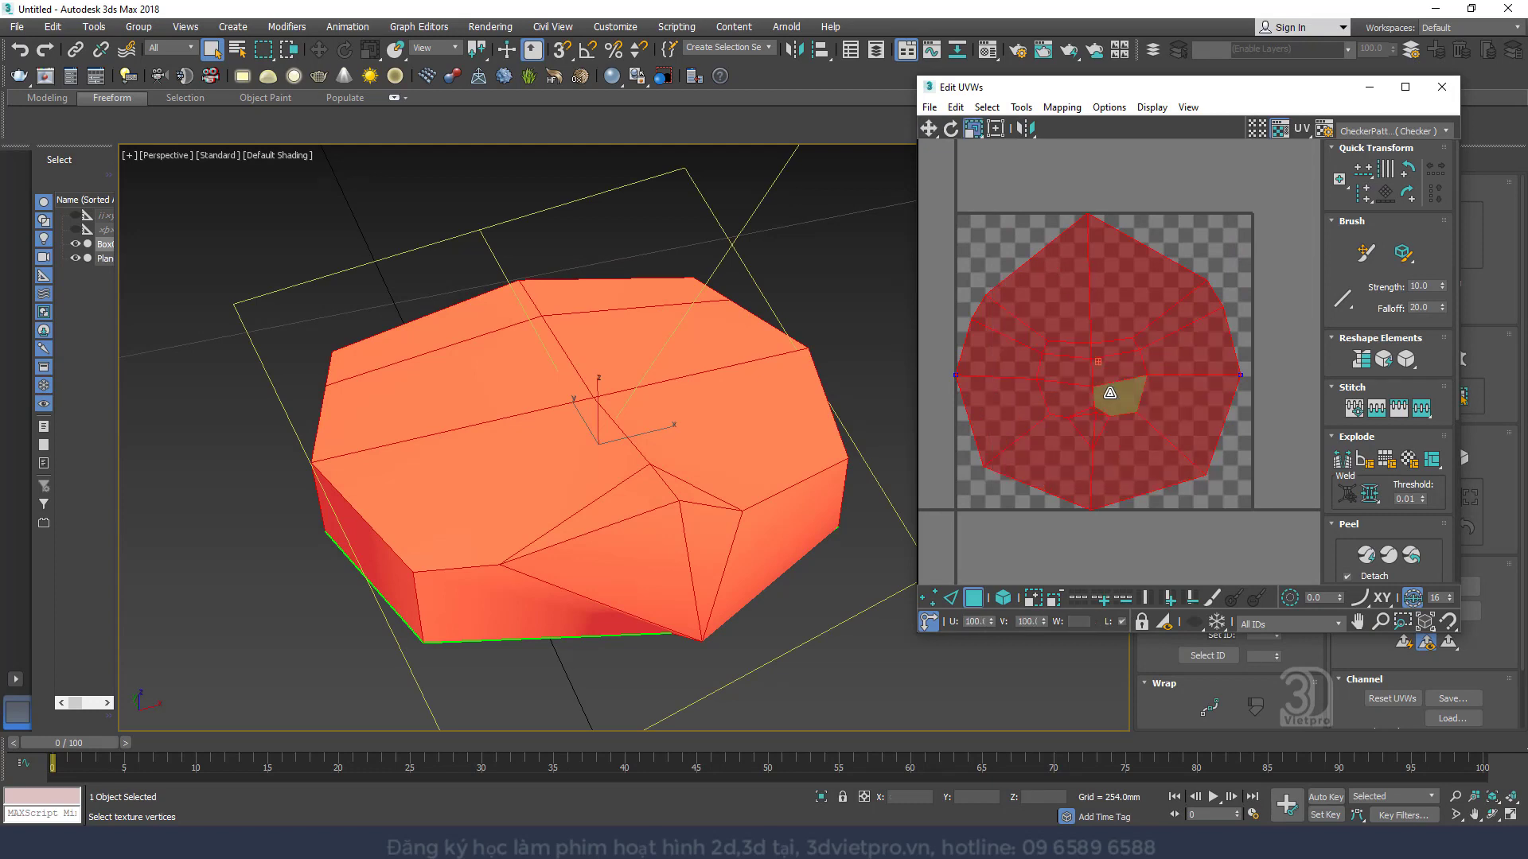
{"action": "right_click", "coordinate": [1110, 396]}
{"action": "left_click", "coordinate": [1043, 409]}
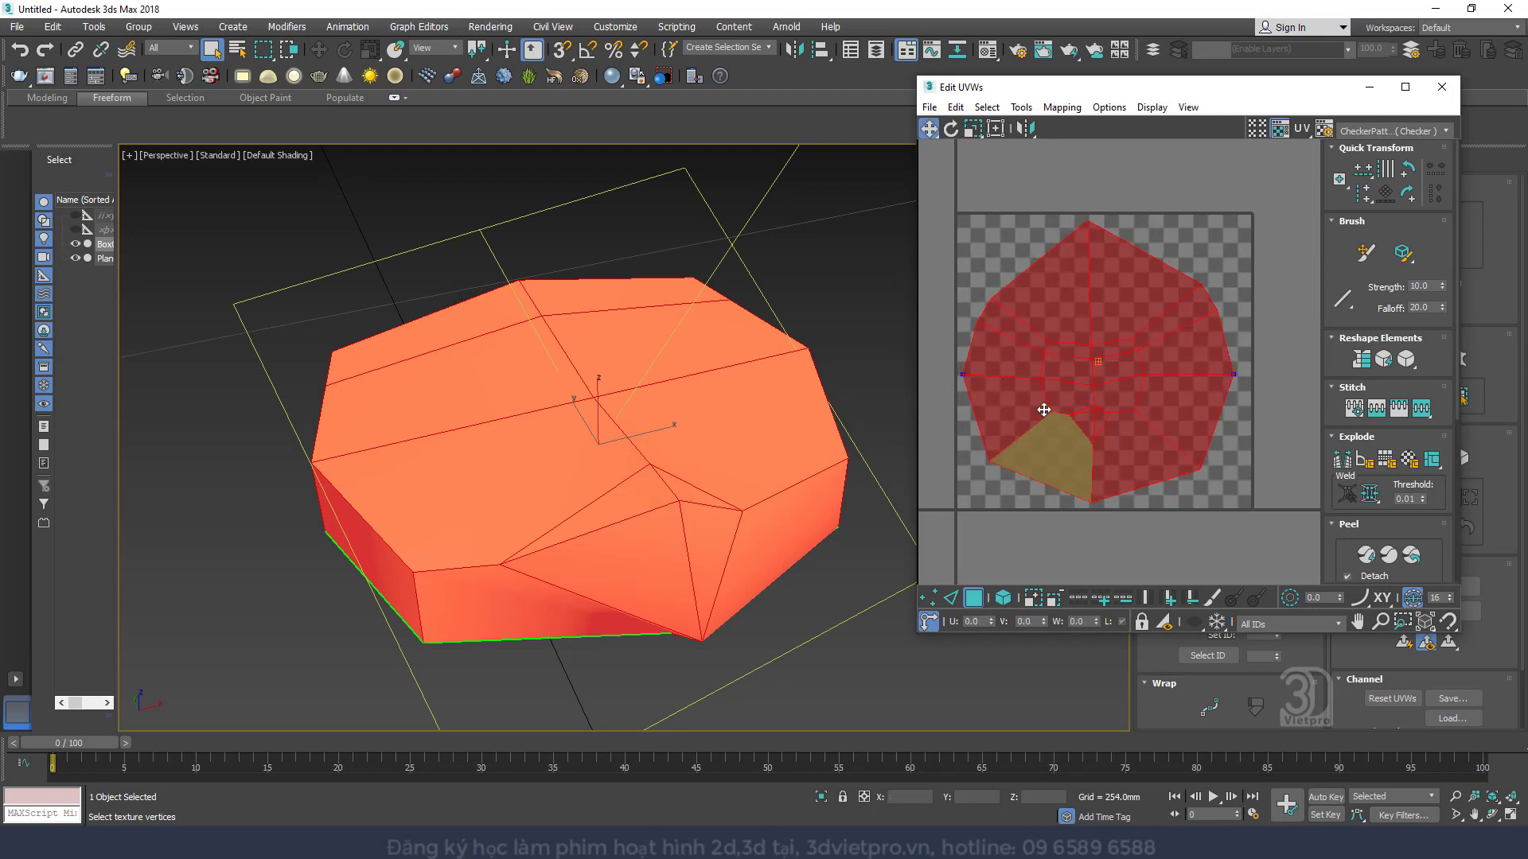
{"action": "left_click", "coordinate": [1021, 106]}
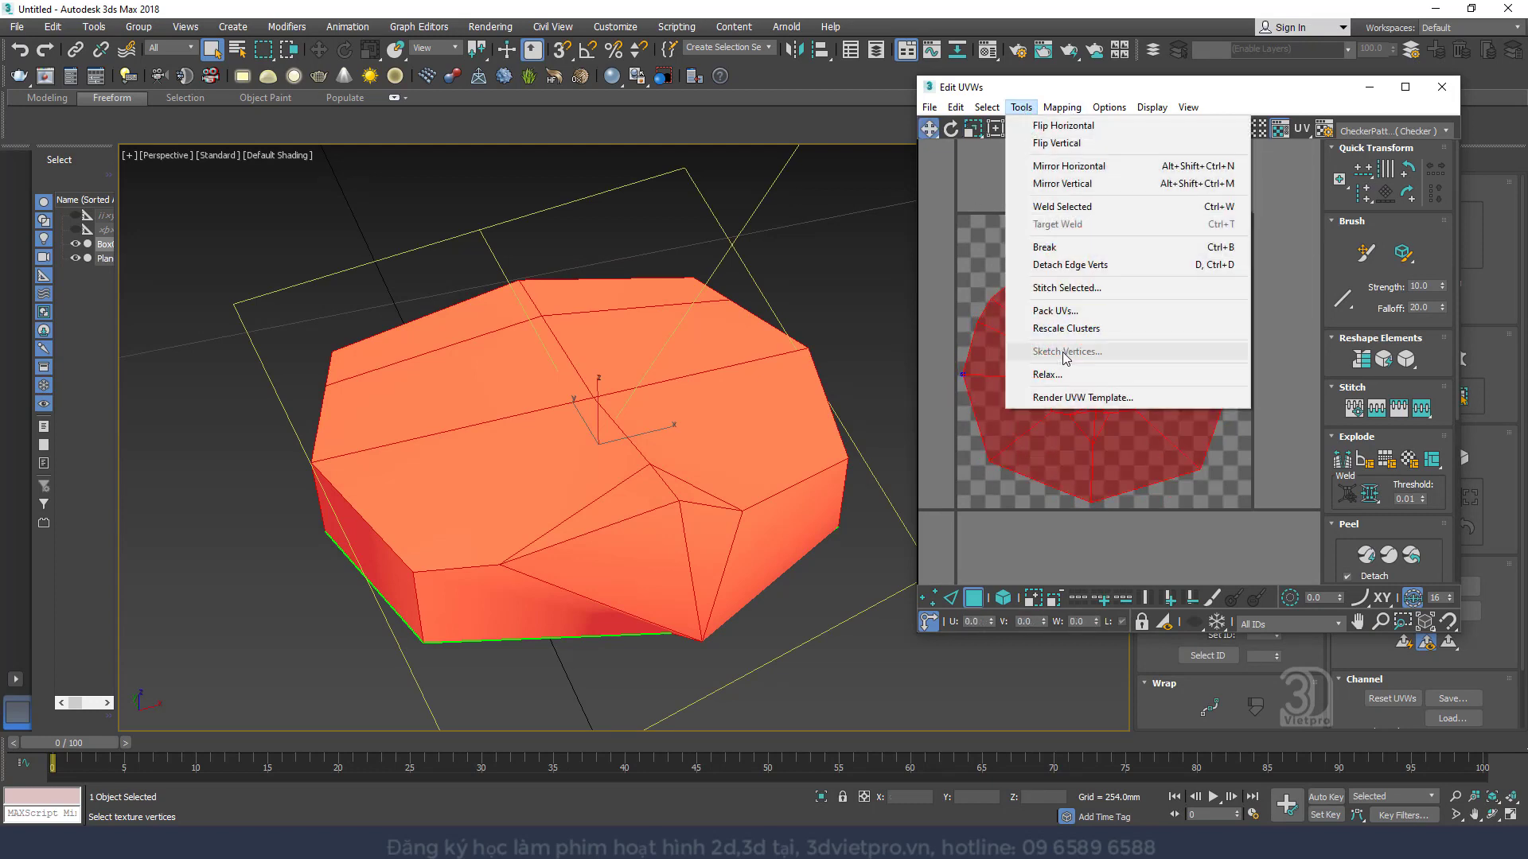
{"action": "left_click", "coordinate": [1047, 374]}
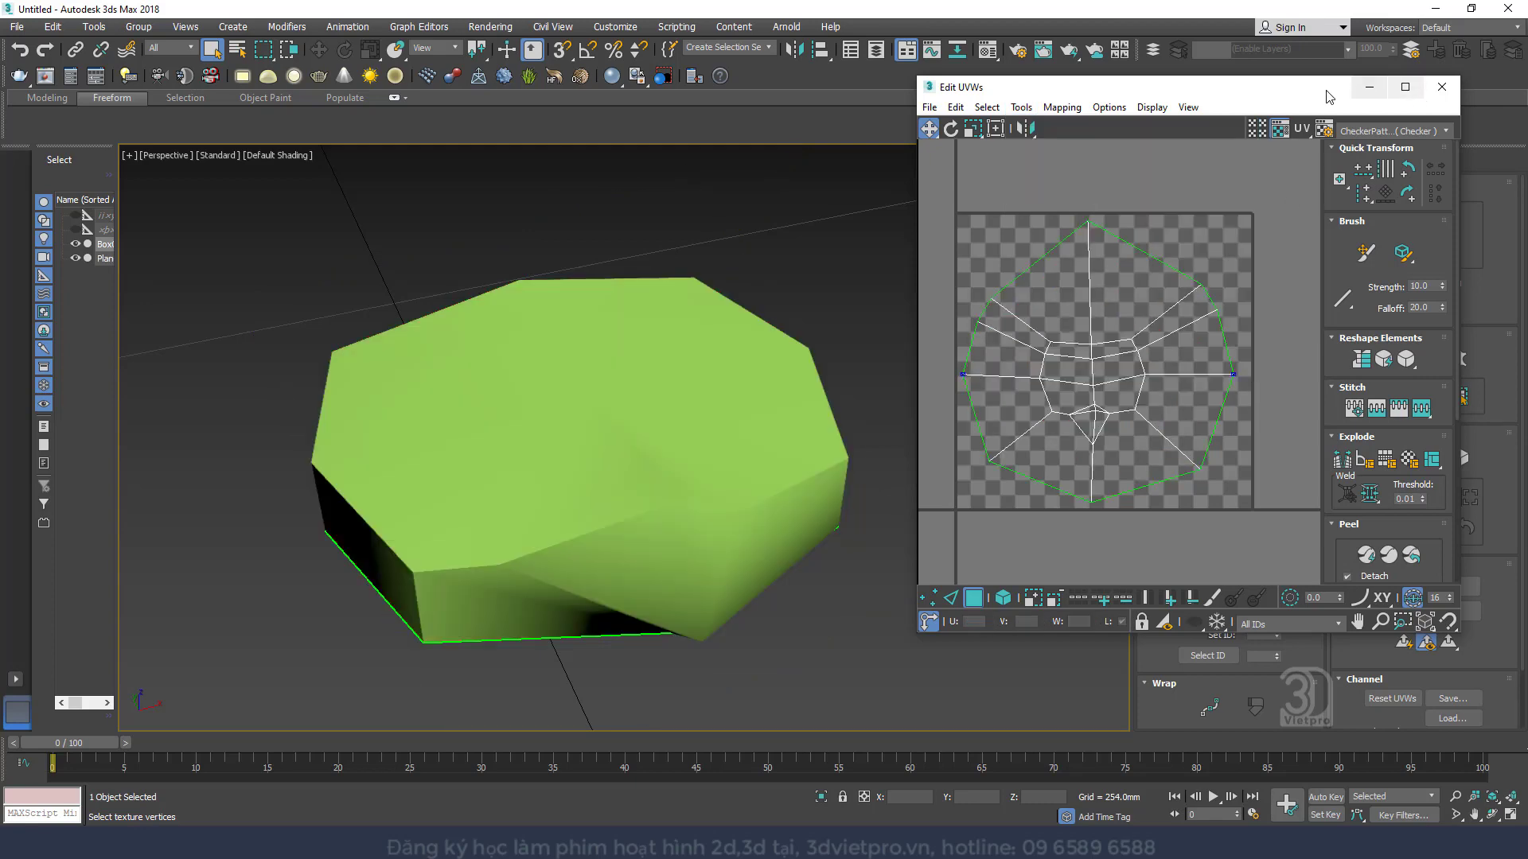
Turn TurboSmooth on and move the Unwrap UVW modifier above it in the modifier stack
{"action": "left_click_drag", "start_coordinate": [1327, 96], "coordinate": [993, 99]}
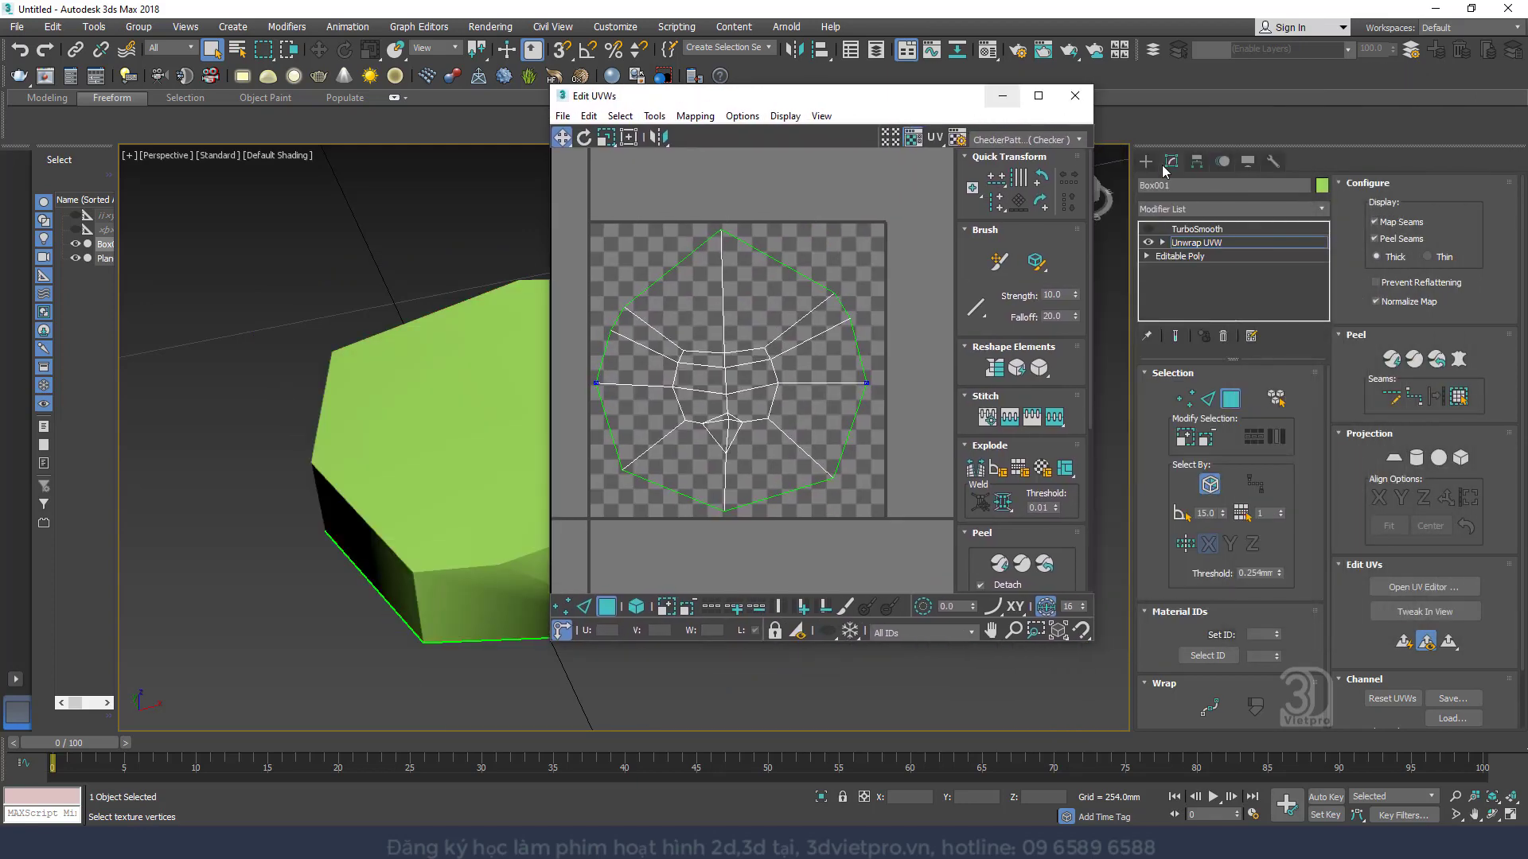
{"action": "left_click", "coordinate": [1205, 231]}
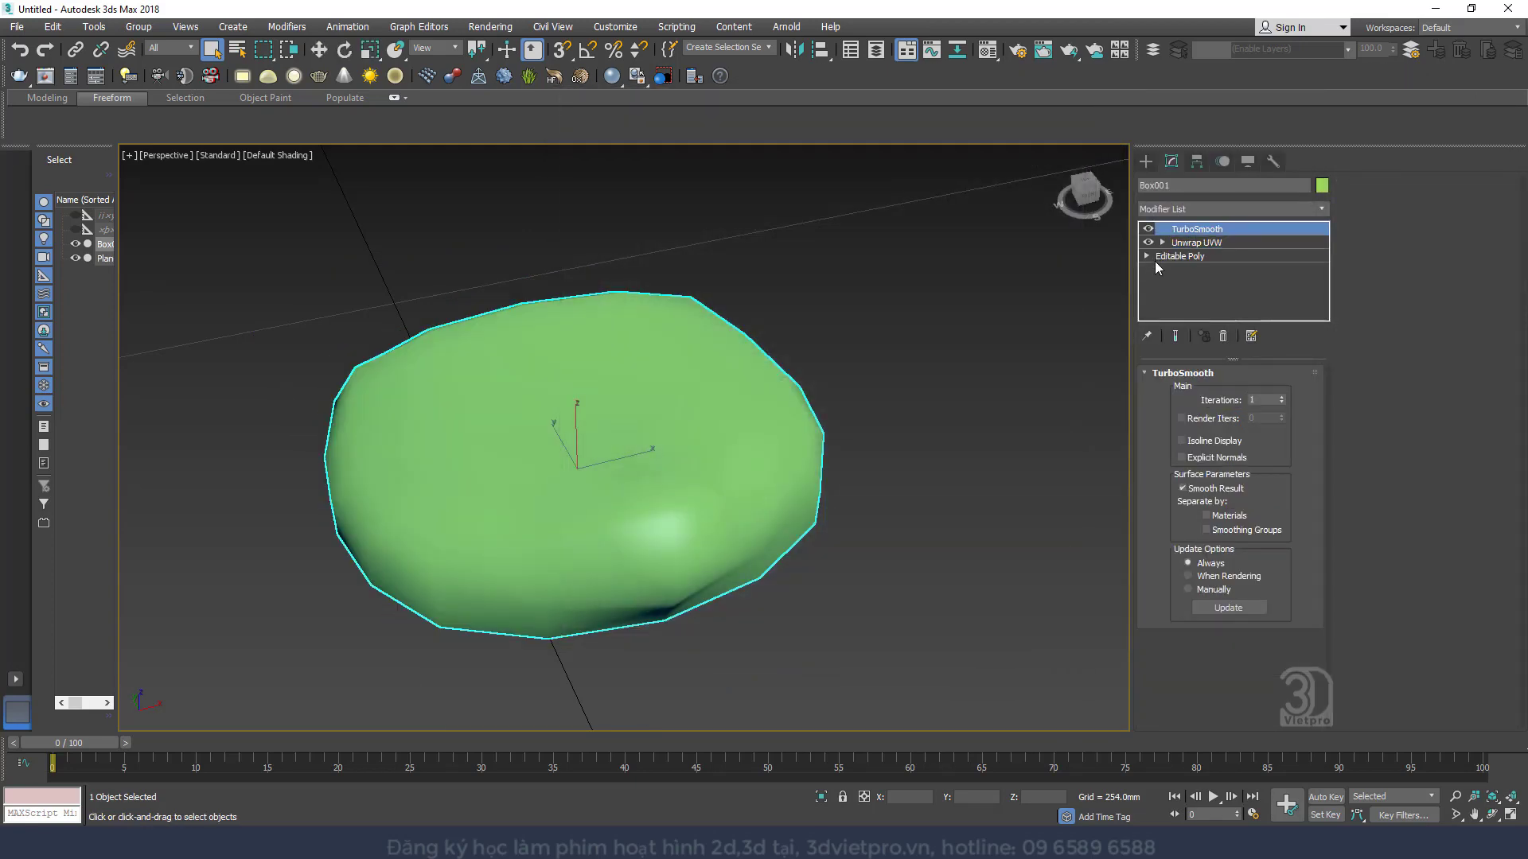
{"action": "left_click_drag", "start_coordinate": [1199, 247], "coordinate": [1196, 229]}
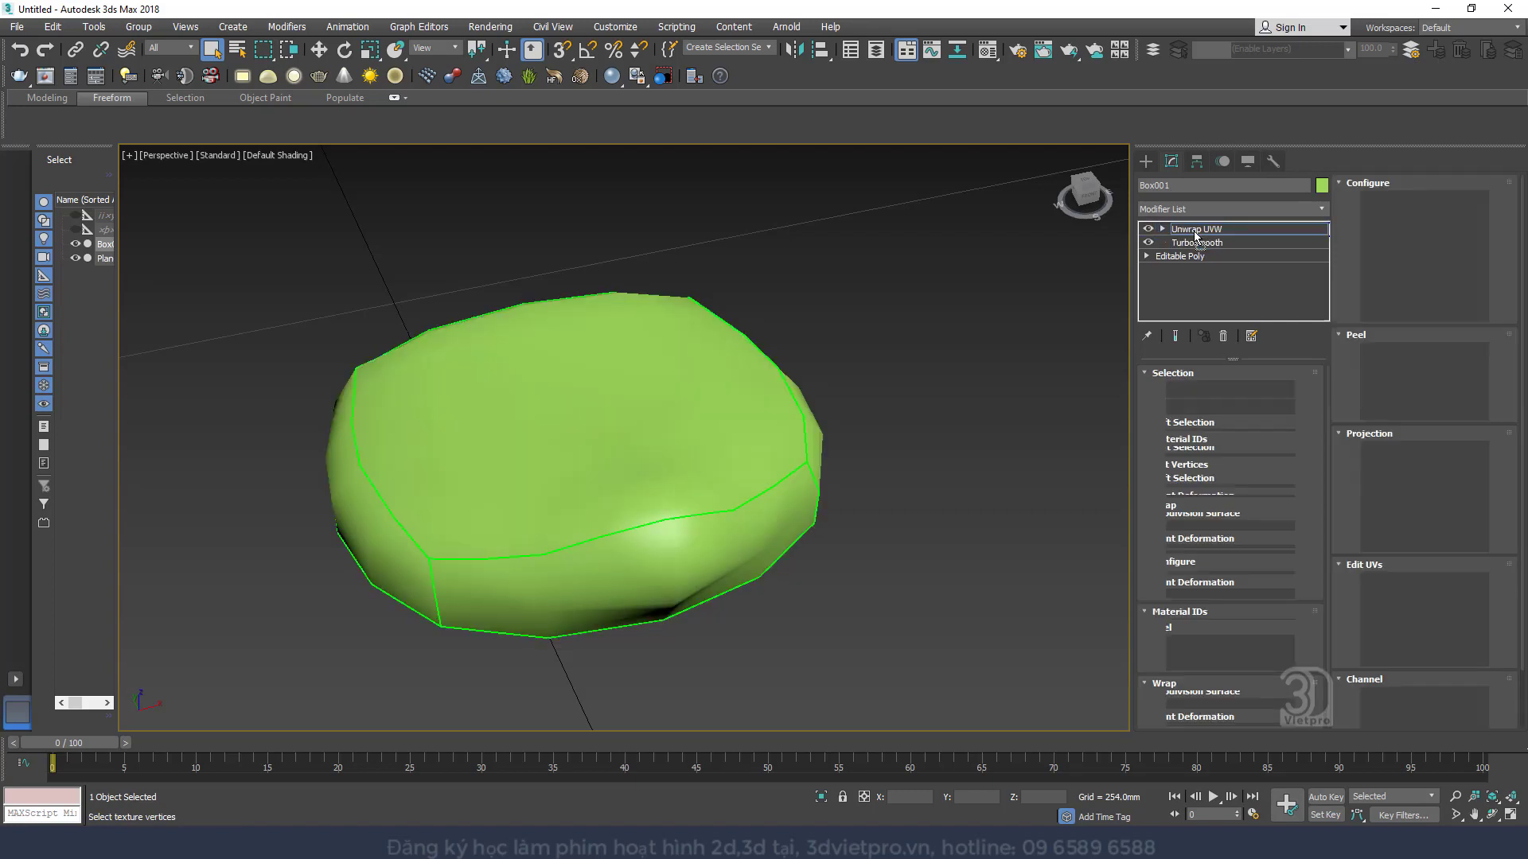
Open the UV editor for the smoothed piece and flatten all its UV faces into one island with Reset Peel
{"action": "left_click", "coordinate": [1419, 588]}
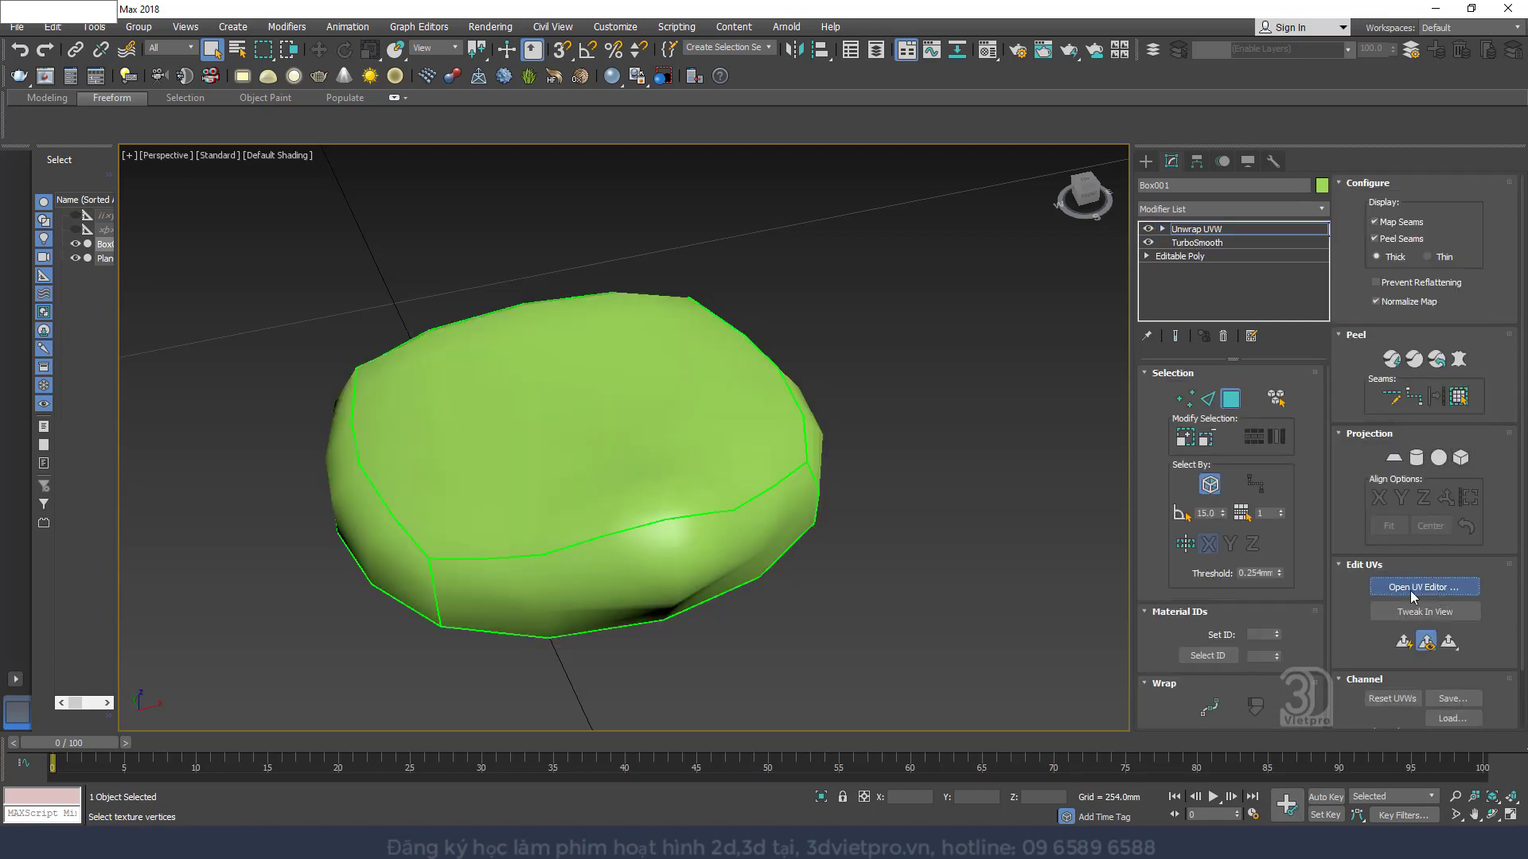
{"action": "left_click", "coordinate": [812, 364]}
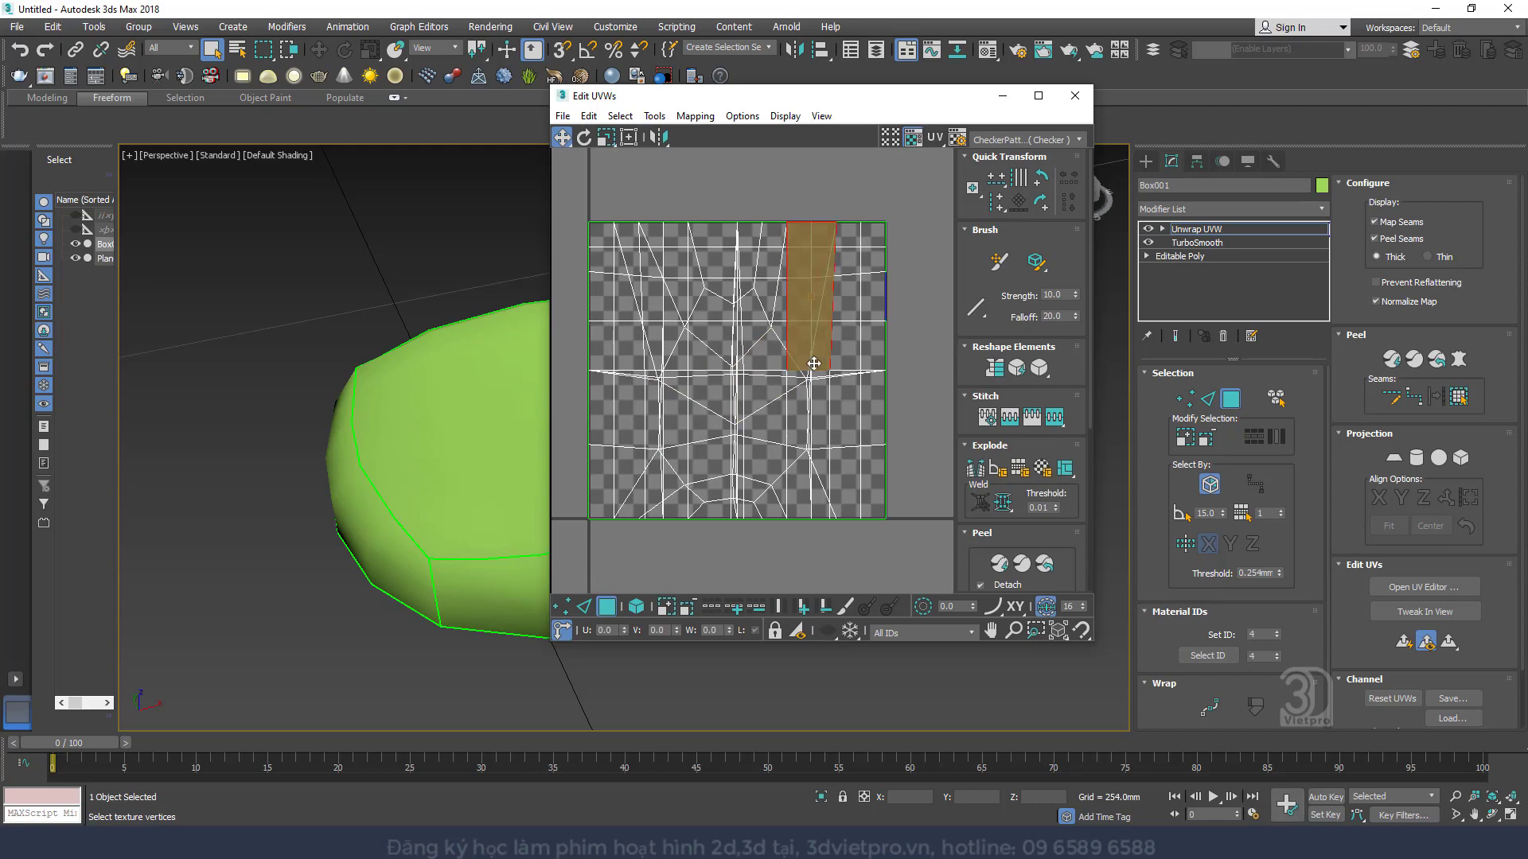
{"action": "key", "text": "ctrl+a"}
{"action": "left_click", "coordinate": [1045, 566]}
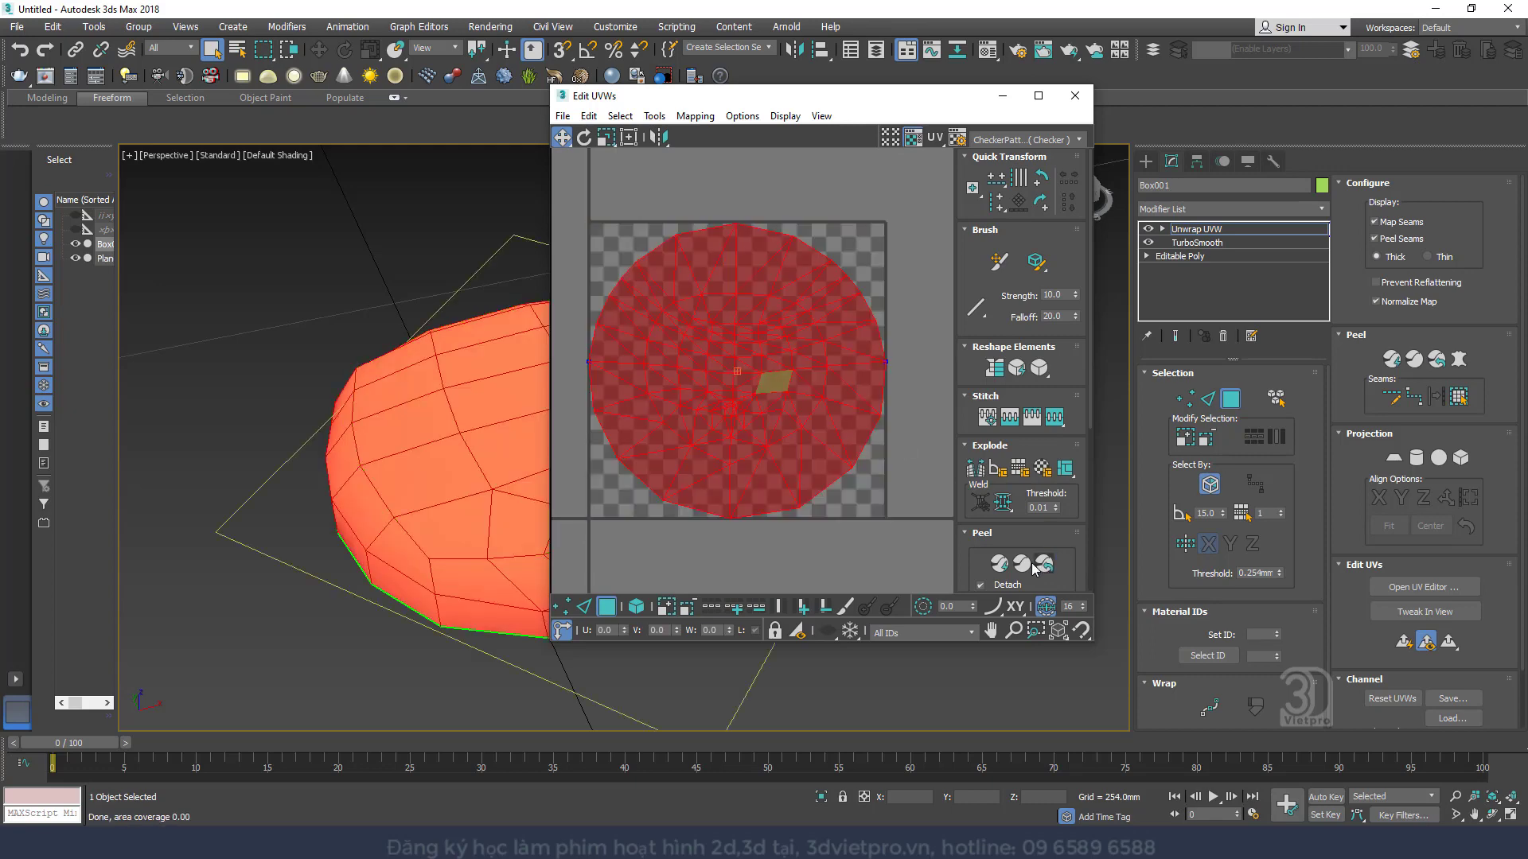
{"action": "middle_click_drag", "start_coordinate": [498, 398], "coordinate": [285, 436], "text": "alt"}
Scale the round UV island down slightly, position it inside the checker square, and deselect it
{"action": "right_click", "coordinate": [728, 297]}
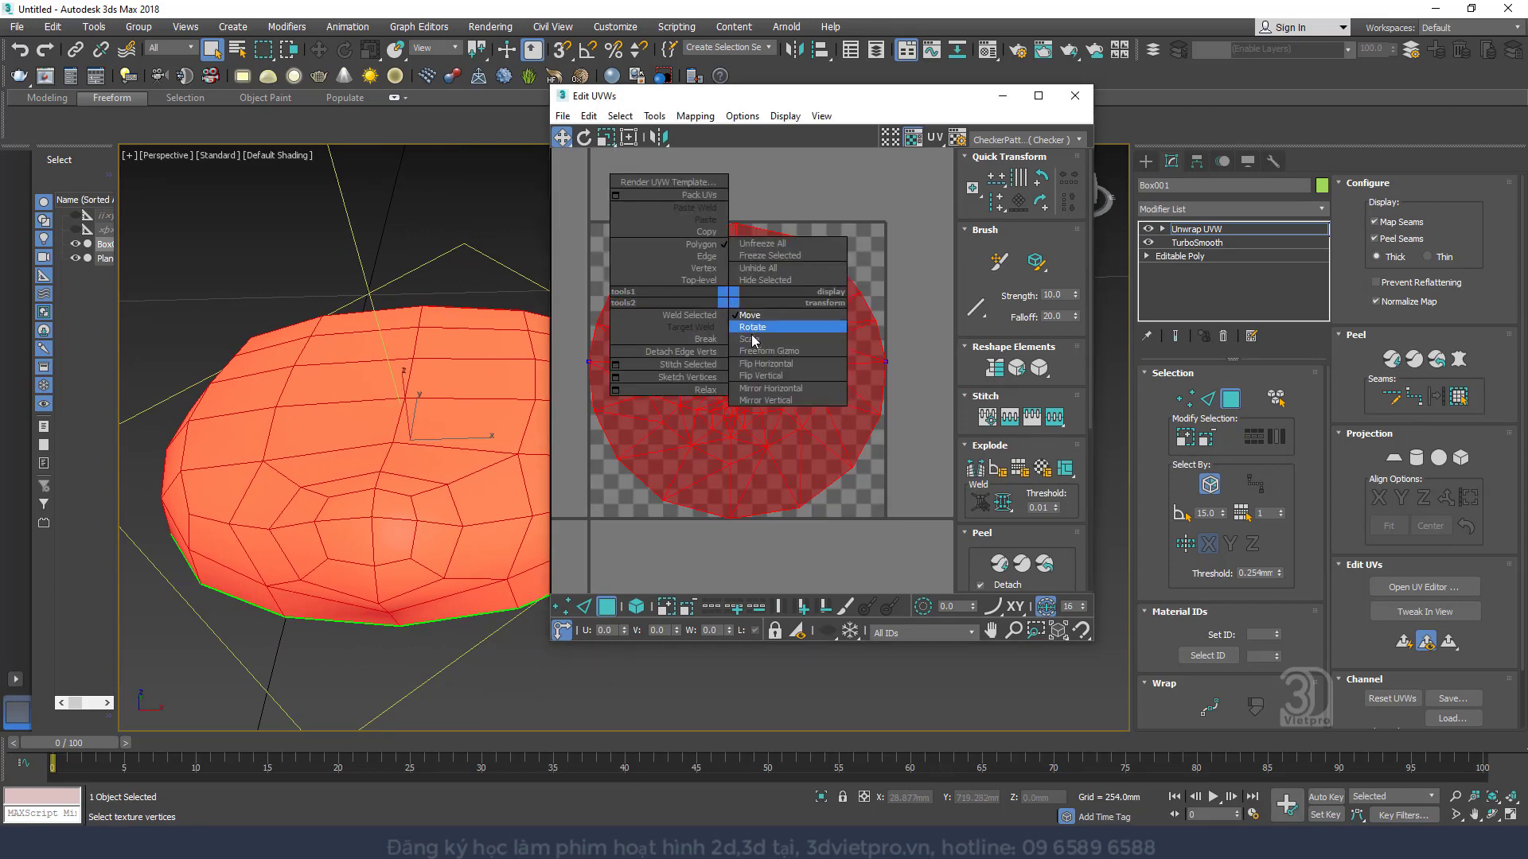
{"action": "left_click", "coordinate": [751, 339]}
{"action": "left_click_drag", "start_coordinate": [734, 342], "coordinate": [735, 362]}
{"action": "right_click", "coordinate": [735, 361]}
{"action": "left_click", "coordinate": [754, 378]}
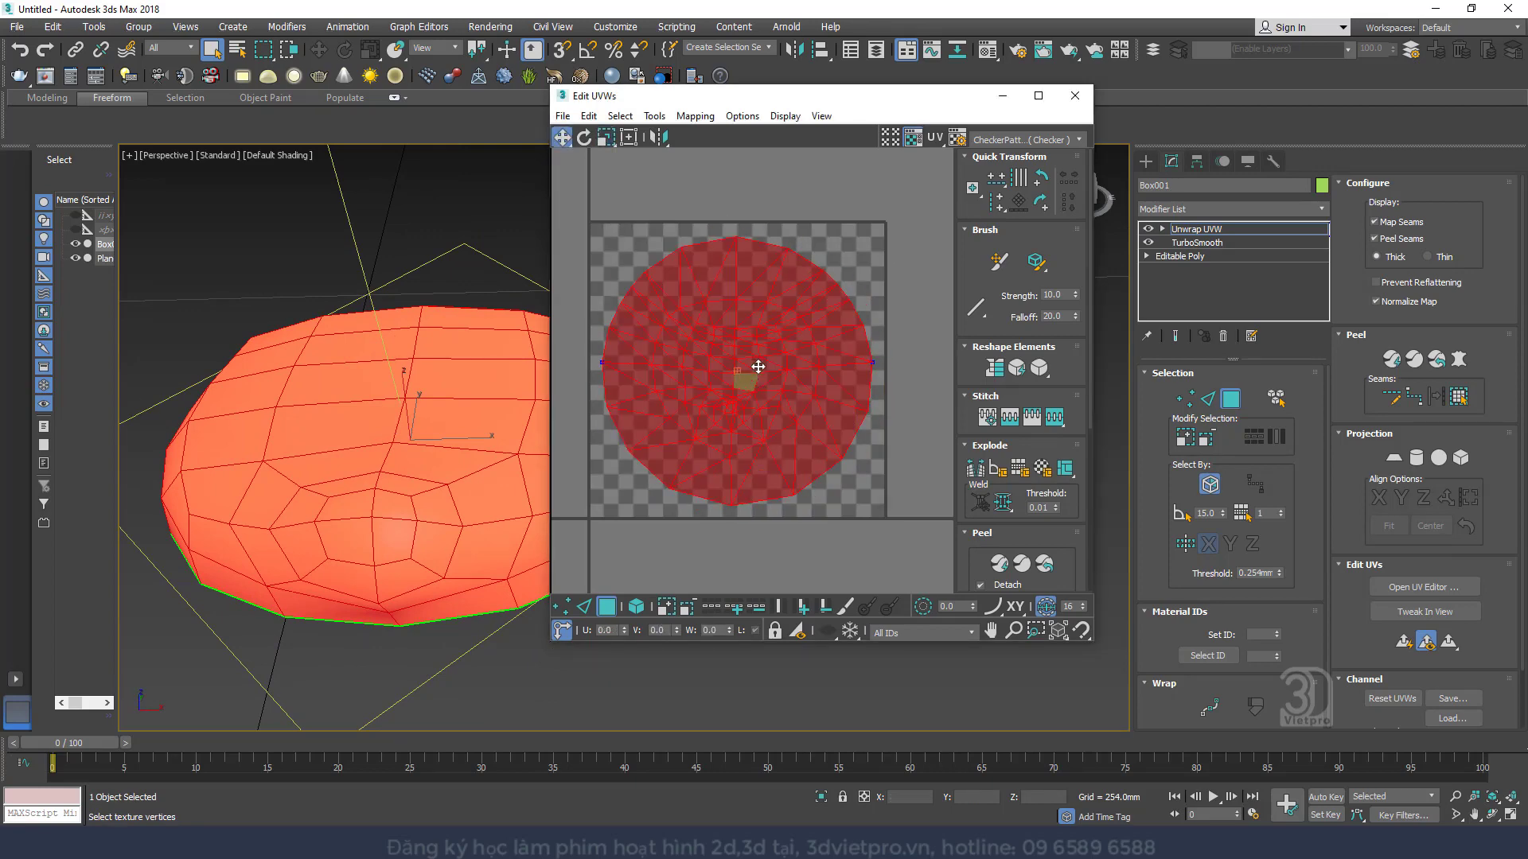
{"action": "left_click", "coordinate": [932, 267]}
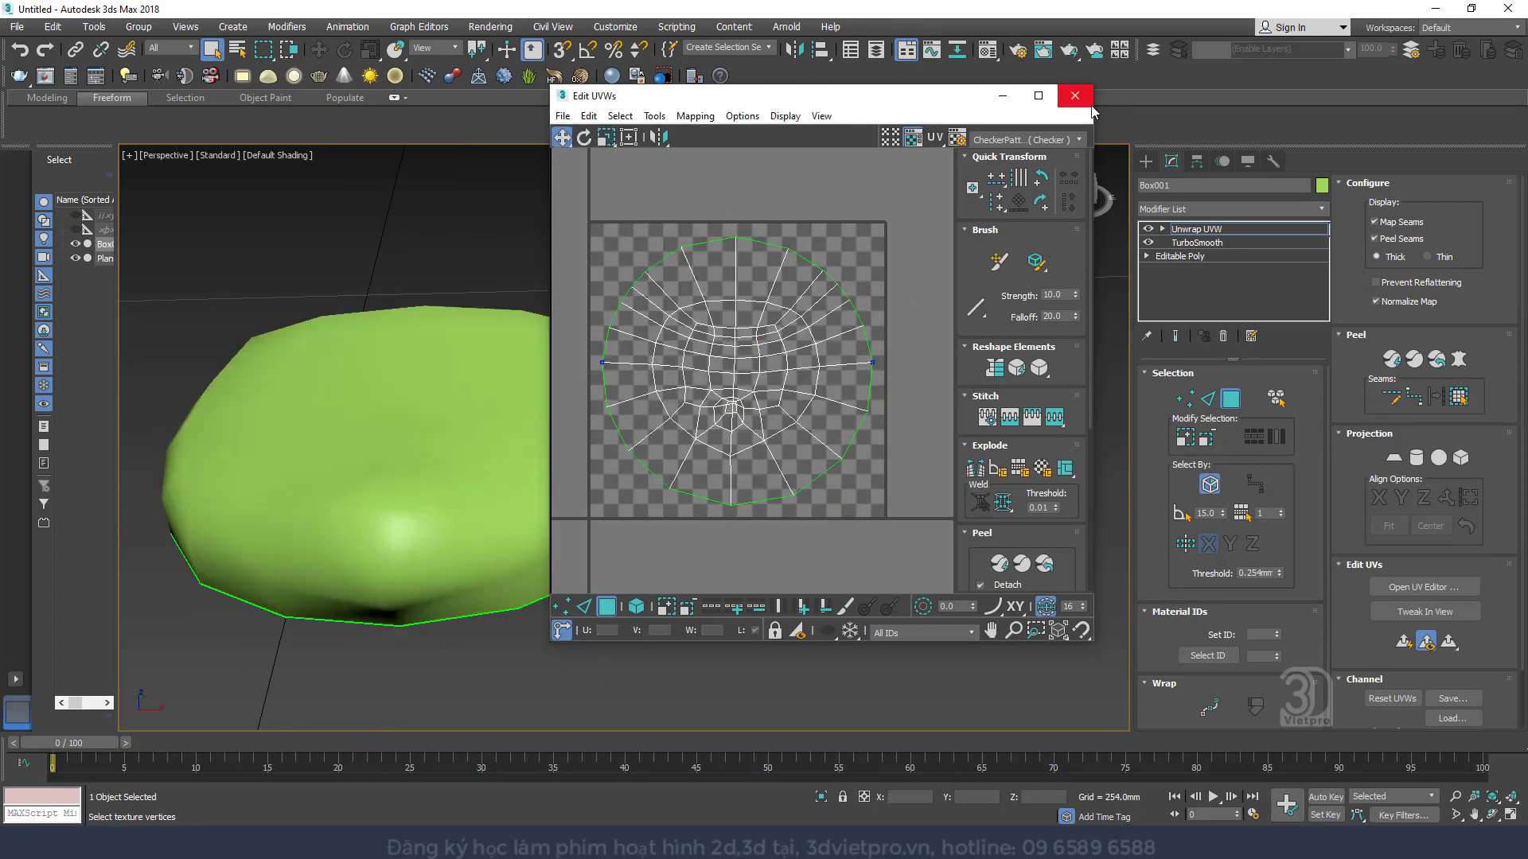
Render the UVW template of the island at 1024 × 1024
{"action": "left_click", "coordinate": [656, 117]}
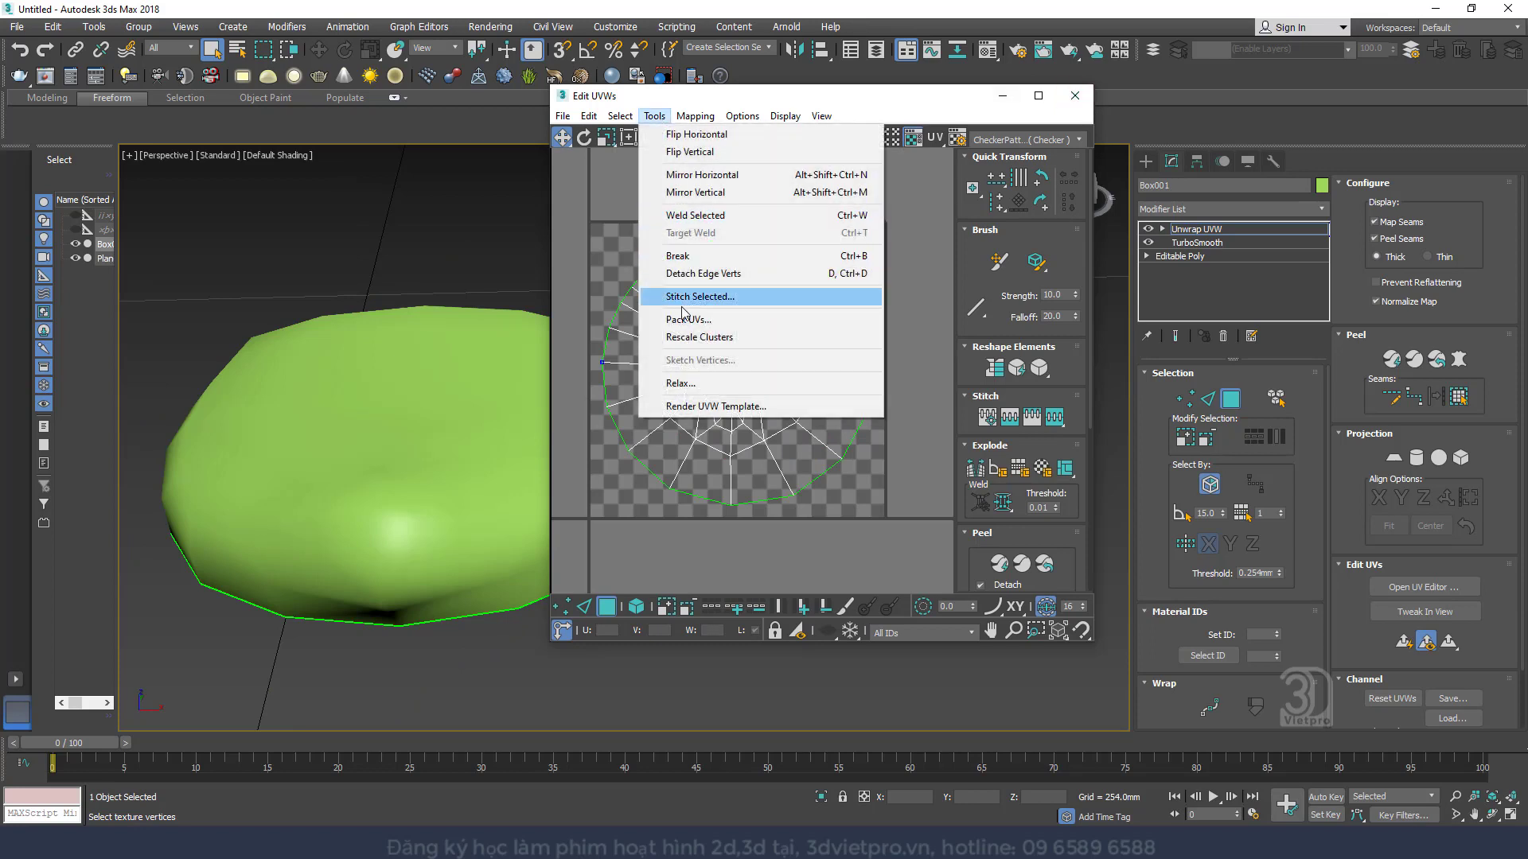
{"action": "left_click", "coordinate": [697, 408]}
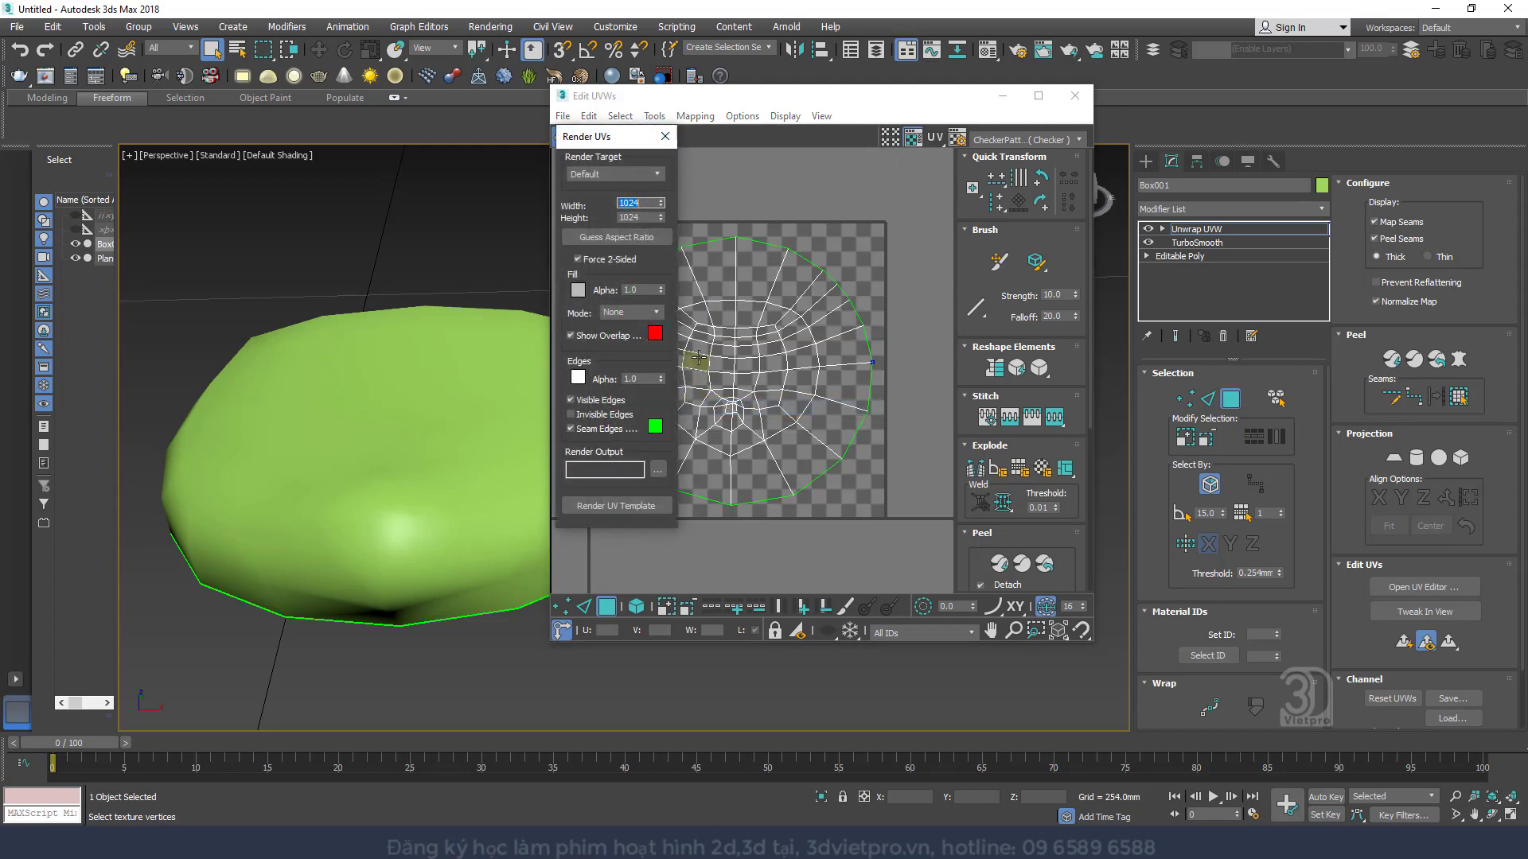
{"action": "left_click", "coordinate": [609, 509]}
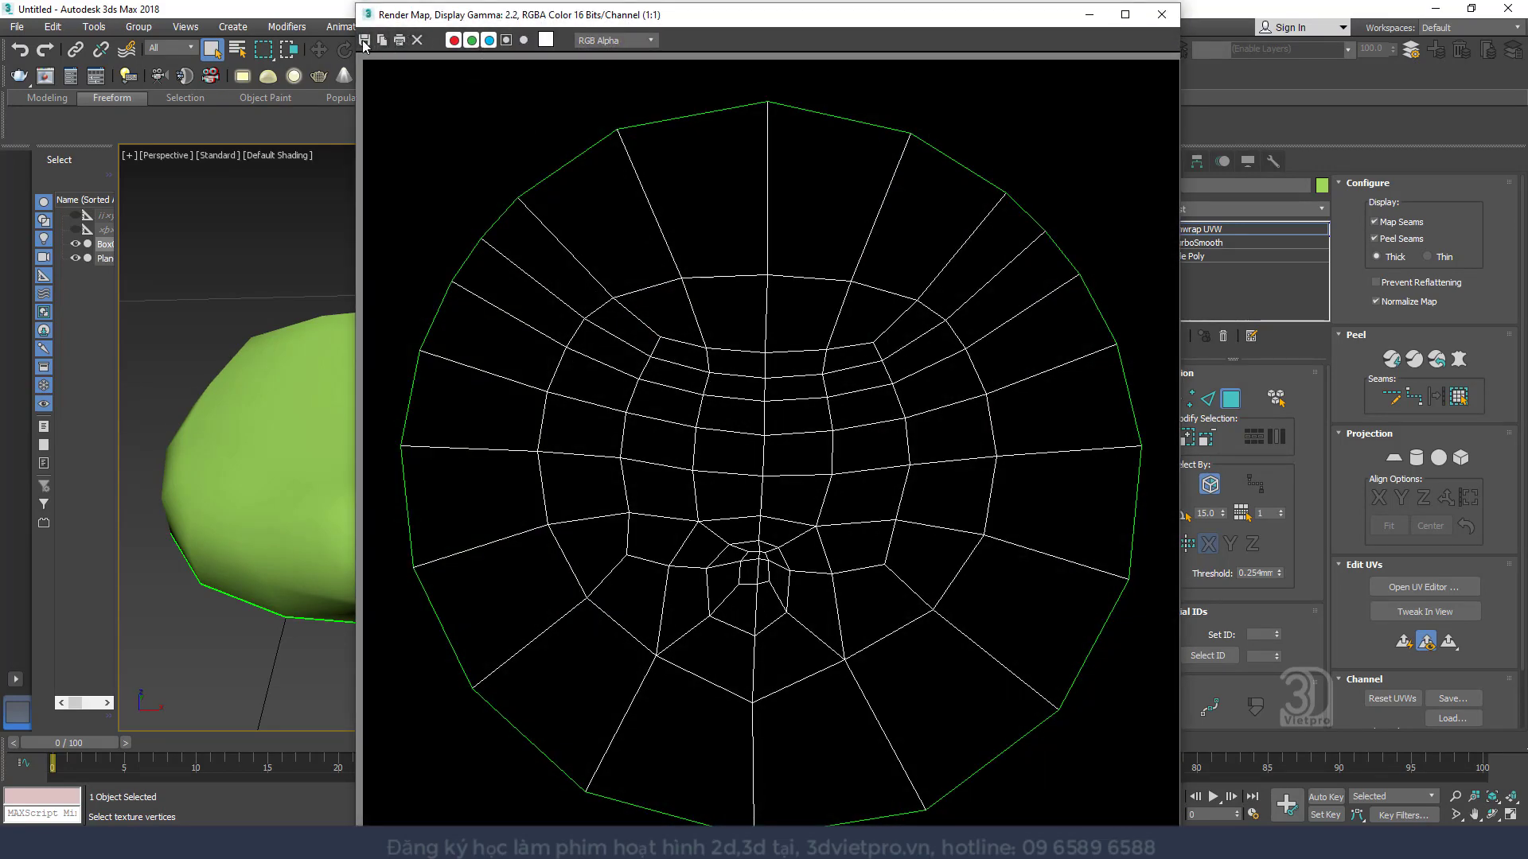
Start saving the rendered UV template, creating a folder named nha on the Desktop and opening it as the location
{"action": "left_click", "coordinate": [364, 42]}
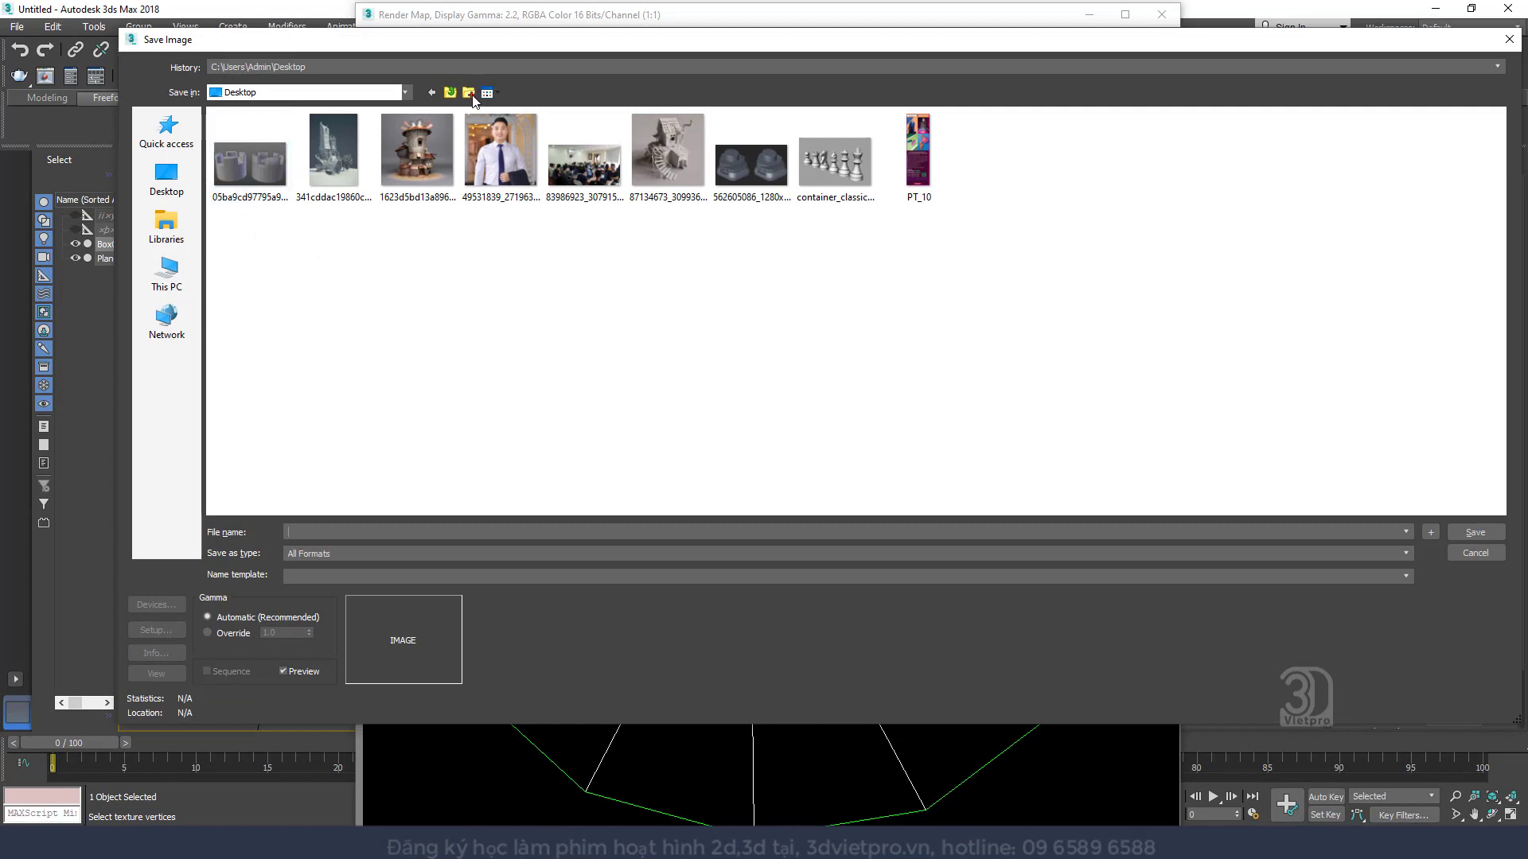
{"action": "key", "text": "ctrl+shift+n"}
{"action": "type", "text": "nha"}
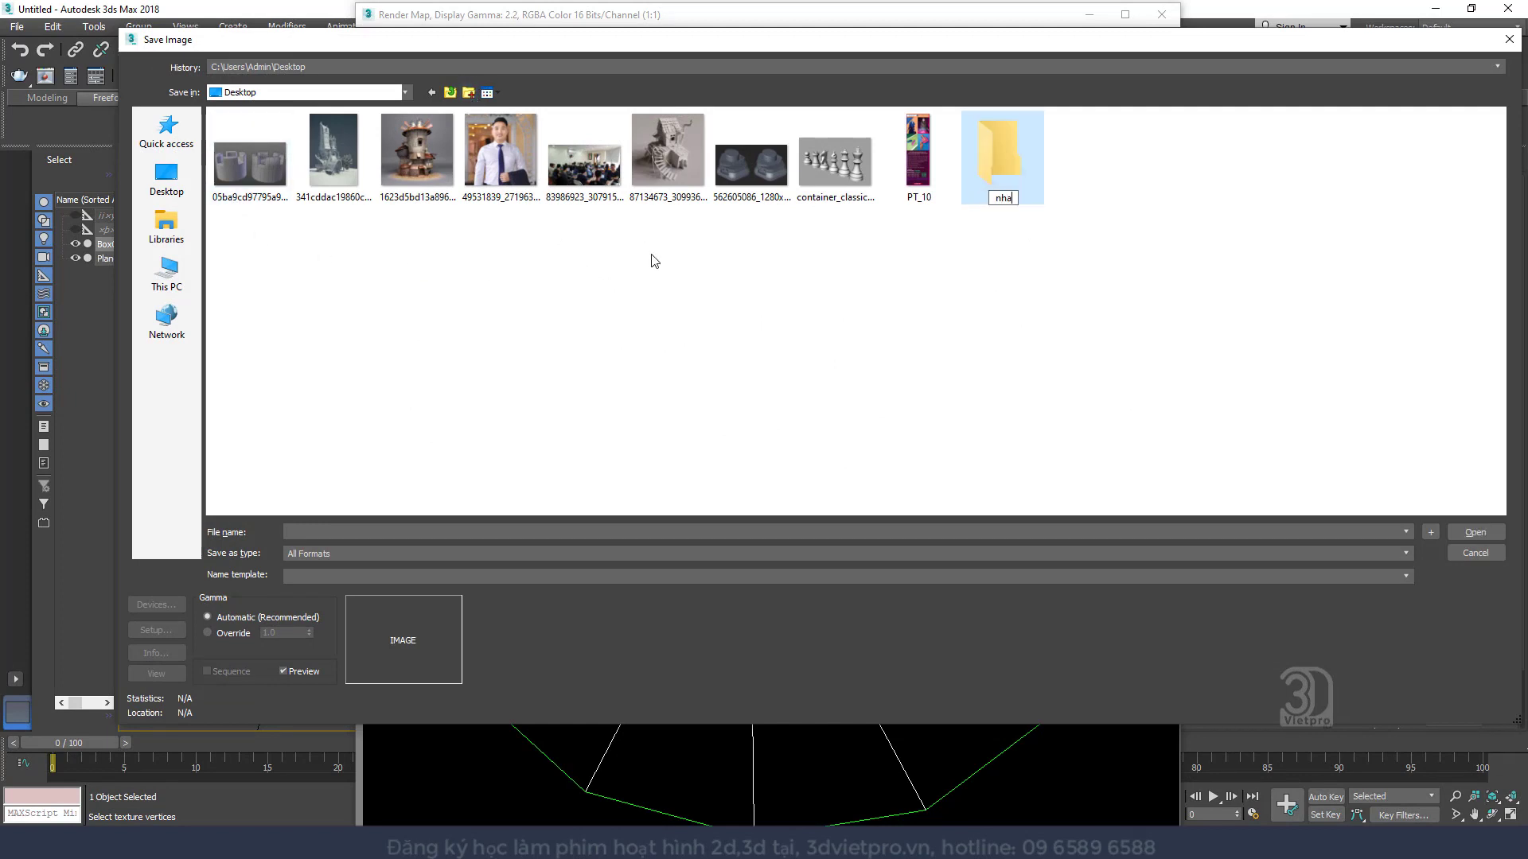
{"action": "key", "text": "Return"}
{"action": "key", "text": "Return"}
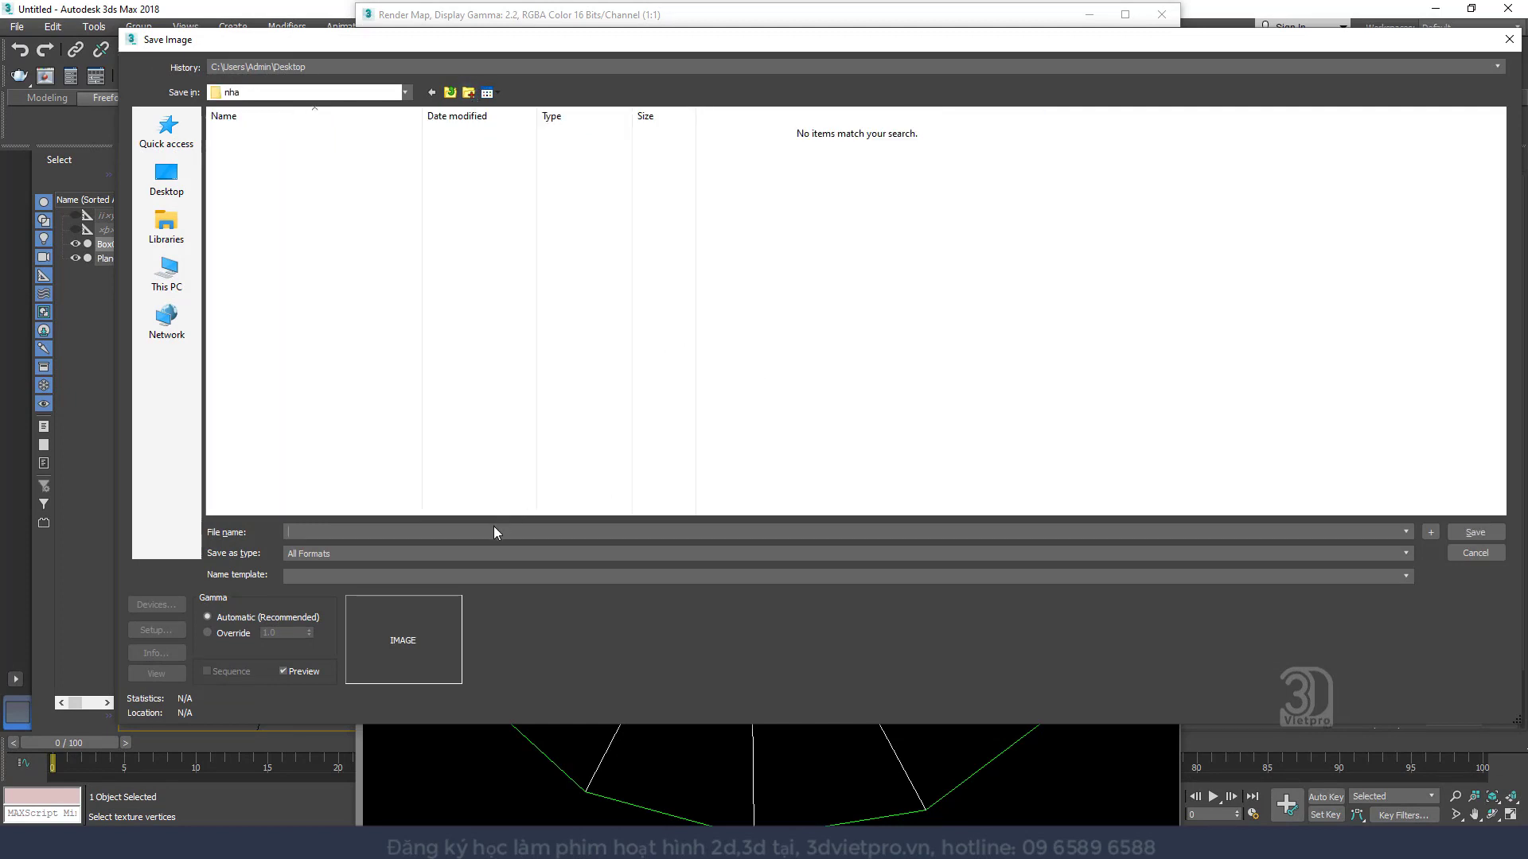
Save the UV template as the PNG image "uv ngoi" in RGB 48 bit with alpha channel, and close the render
{"action": "type", "text": "1"}
{"action": "left_click", "coordinate": [437, 553]}
{"action": "left_click", "coordinate": [437, 566]}
{"action": "left_click", "coordinate": [432, 555]}
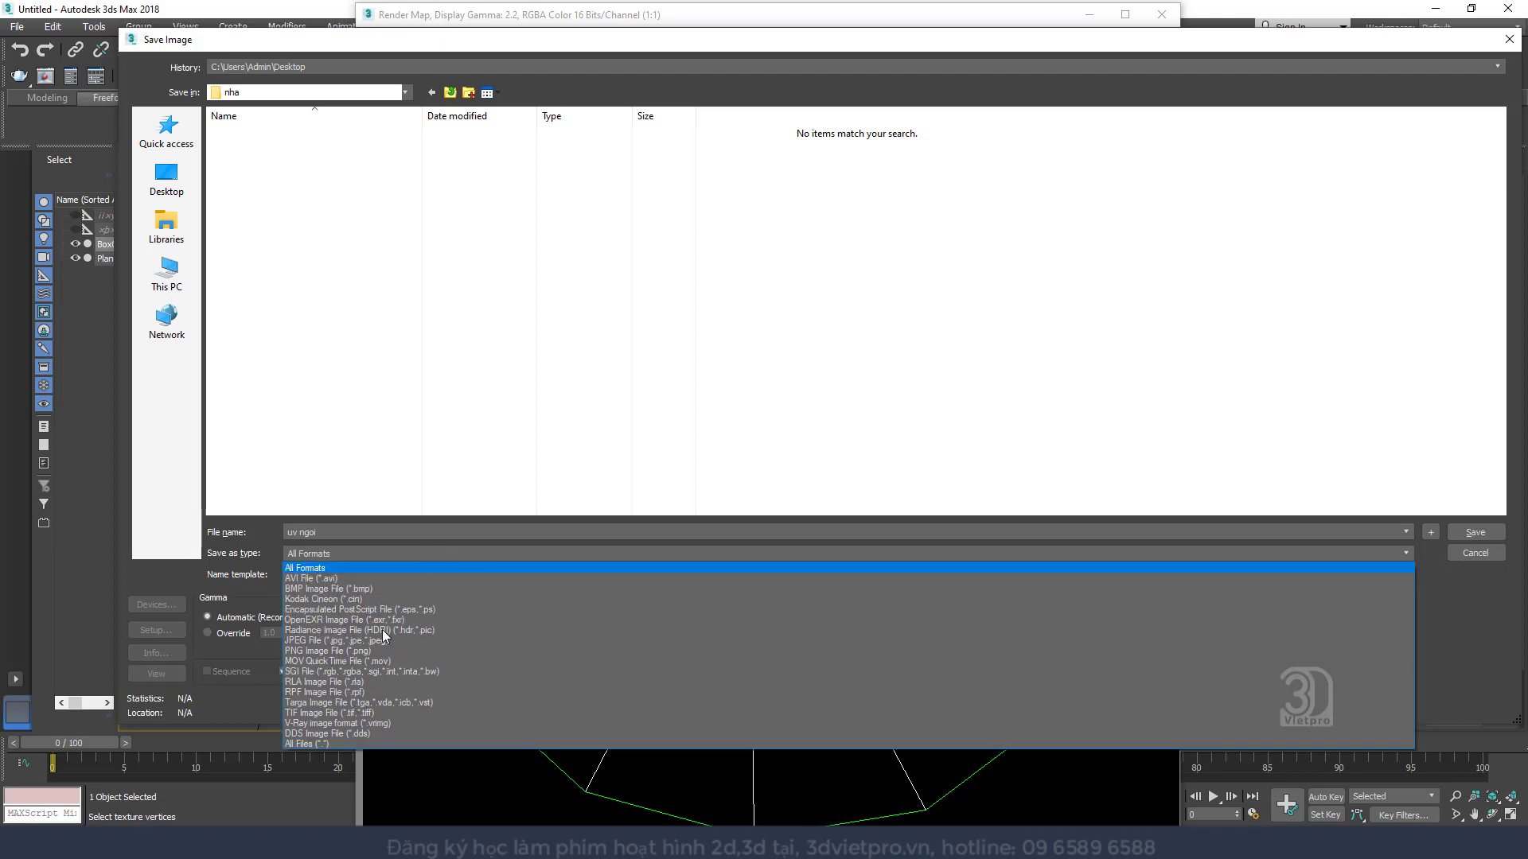
{"action": "left_click", "coordinate": [380, 649]}
{"action": "left_click", "coordinate": [1475, 531]}
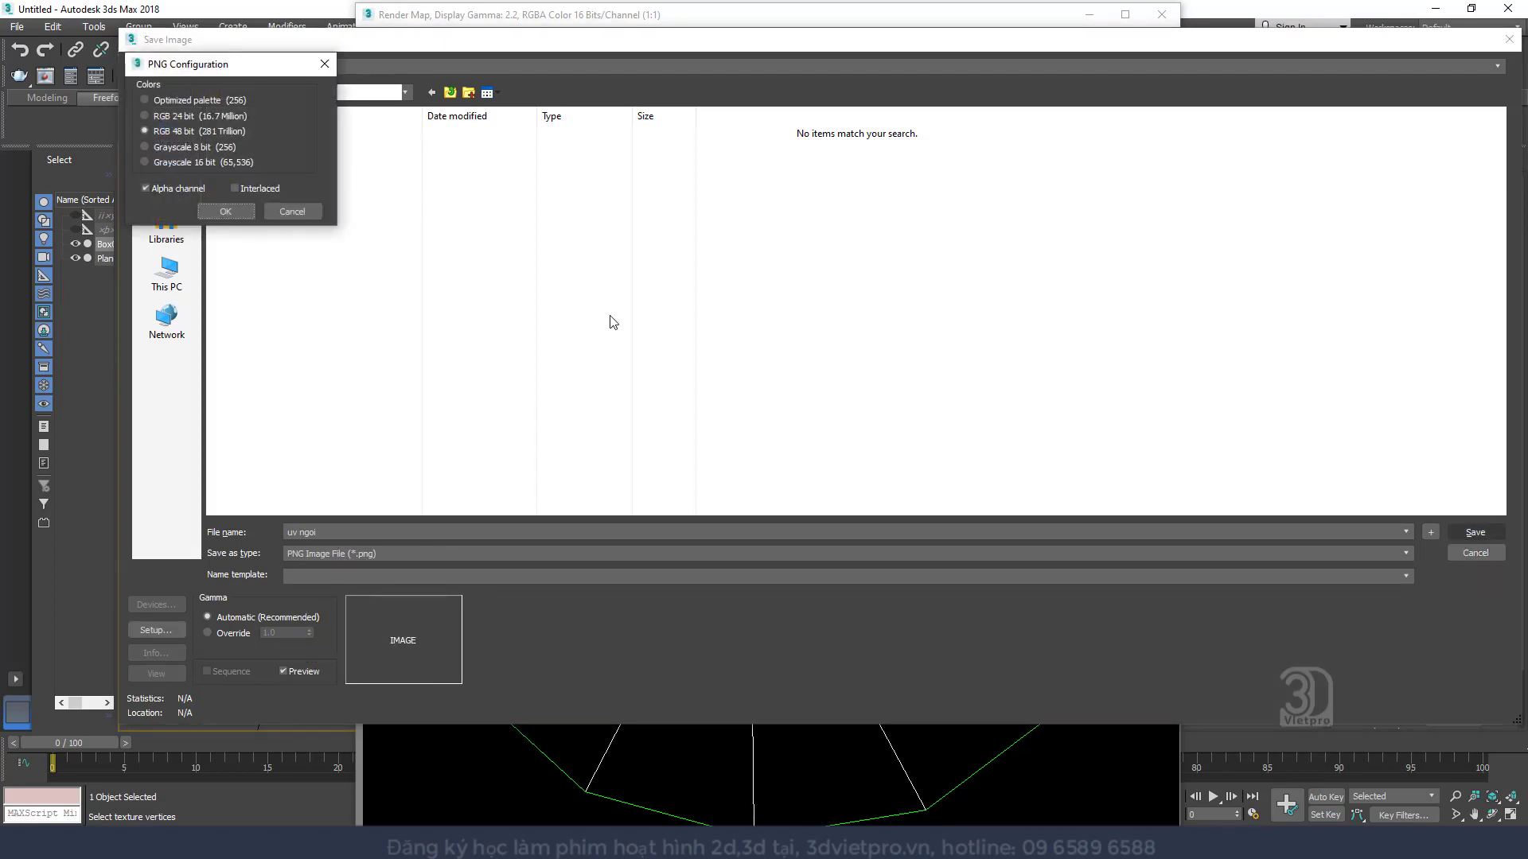
{"action": "left_click", "coordinate": [227, 212]}
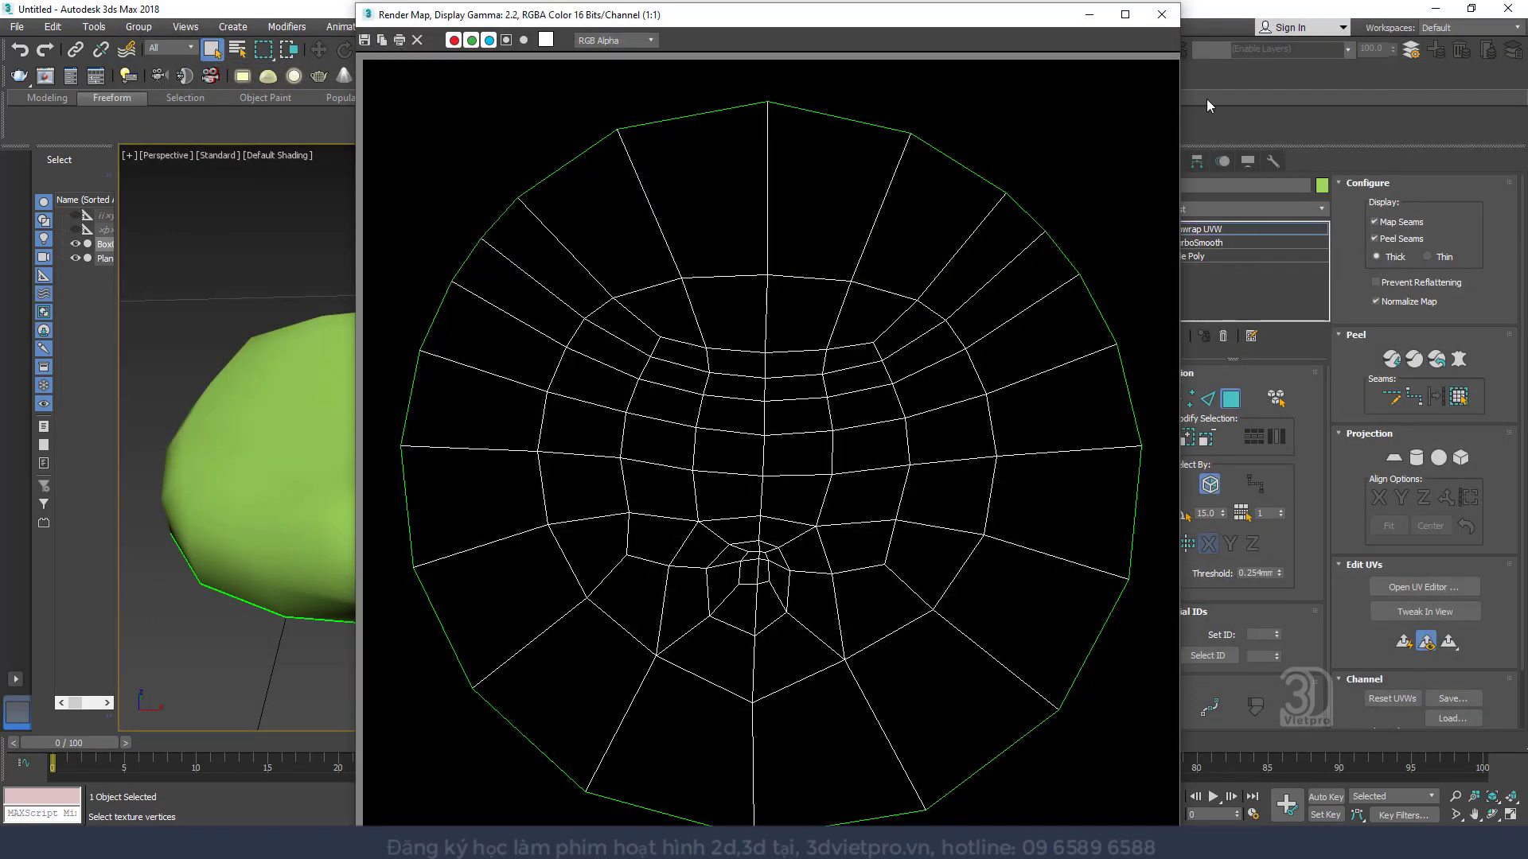
{"action": "left_click", "coordinate": [1161, 14]}
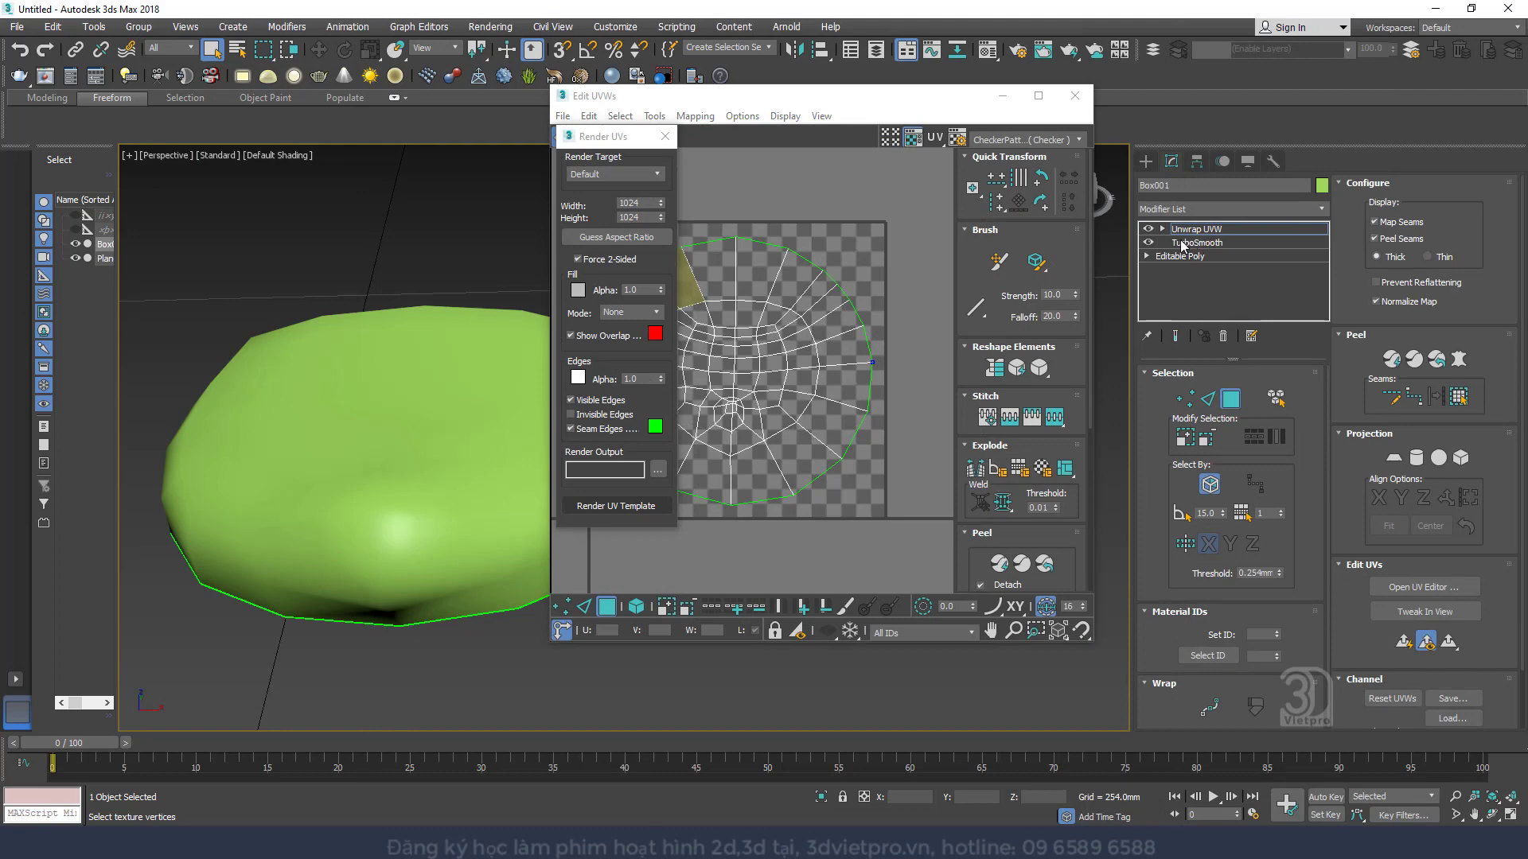
Turn off TurboSmooth, then close and reopen the UV editor to check the unsmoothed piece's UVs
{"action": "left_click", "coordinate": [1148, 243]}
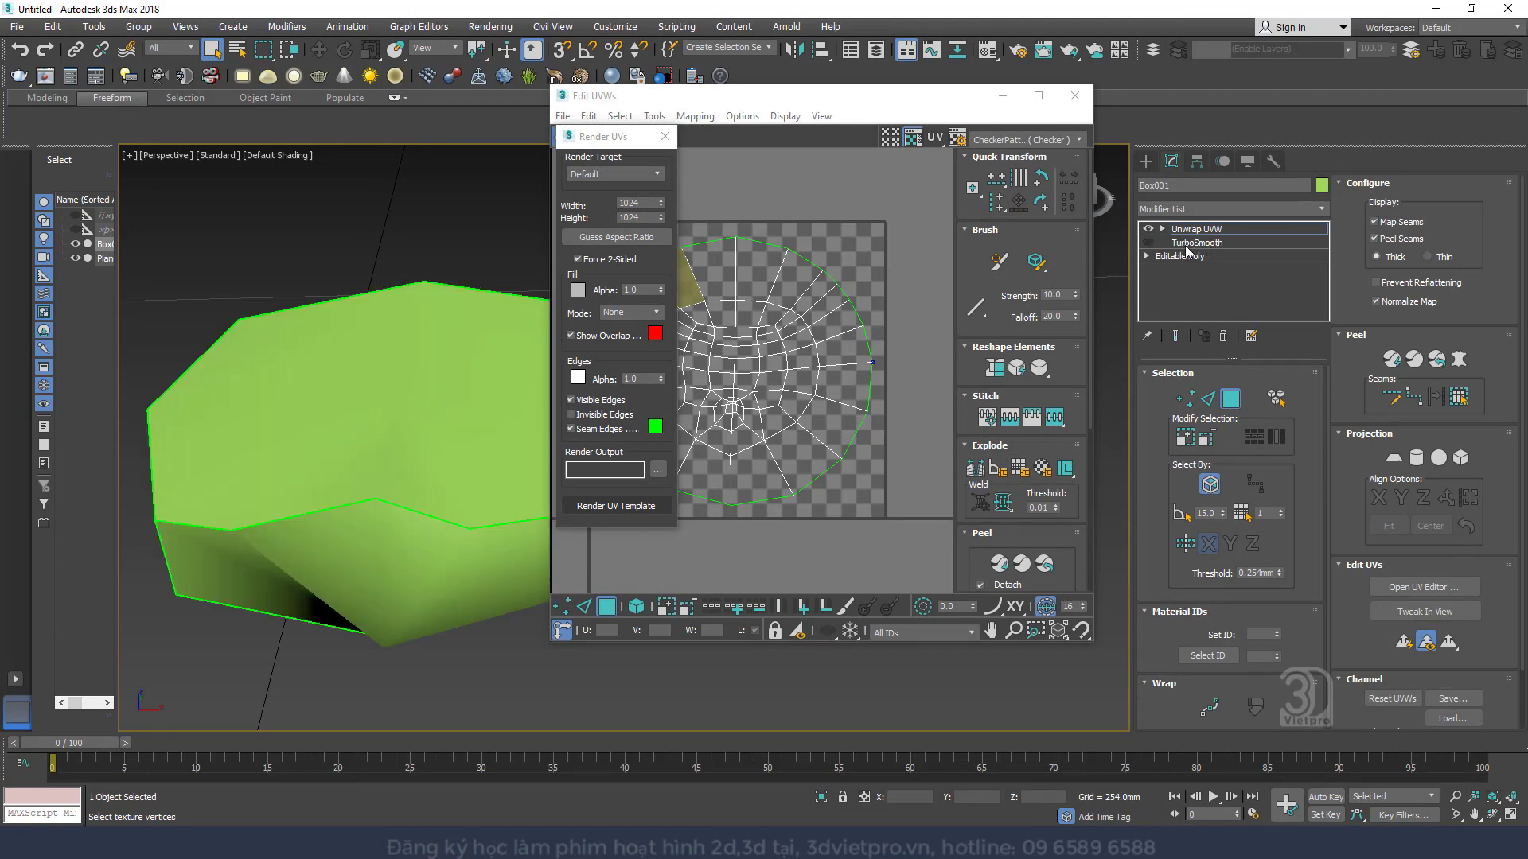
{"action": "left_click", "coordinate": [1074, 95]}
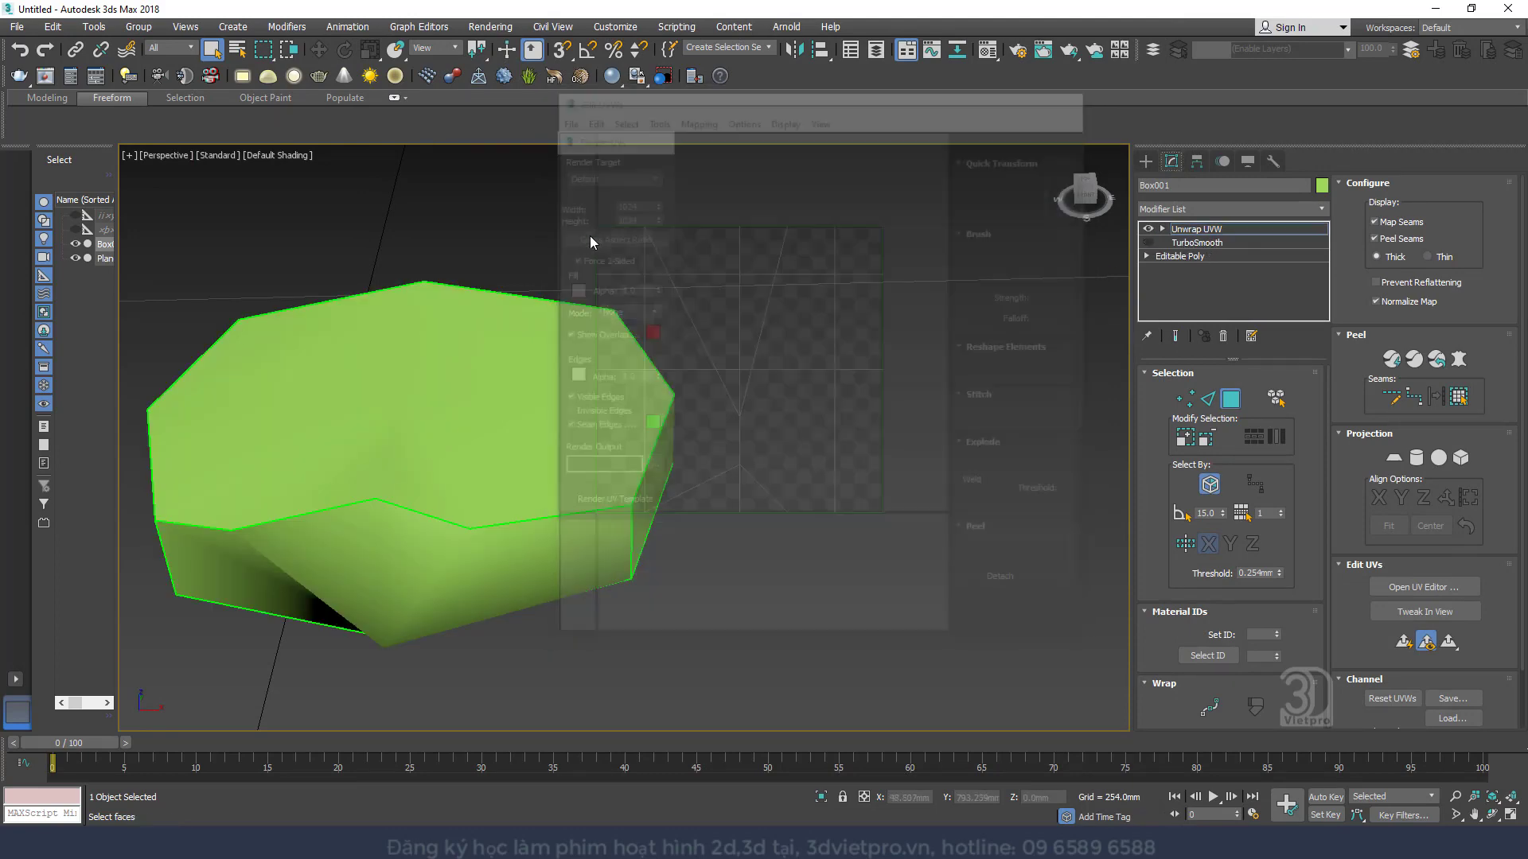
{"action": "right_click", "coordinate": [677, 304]}
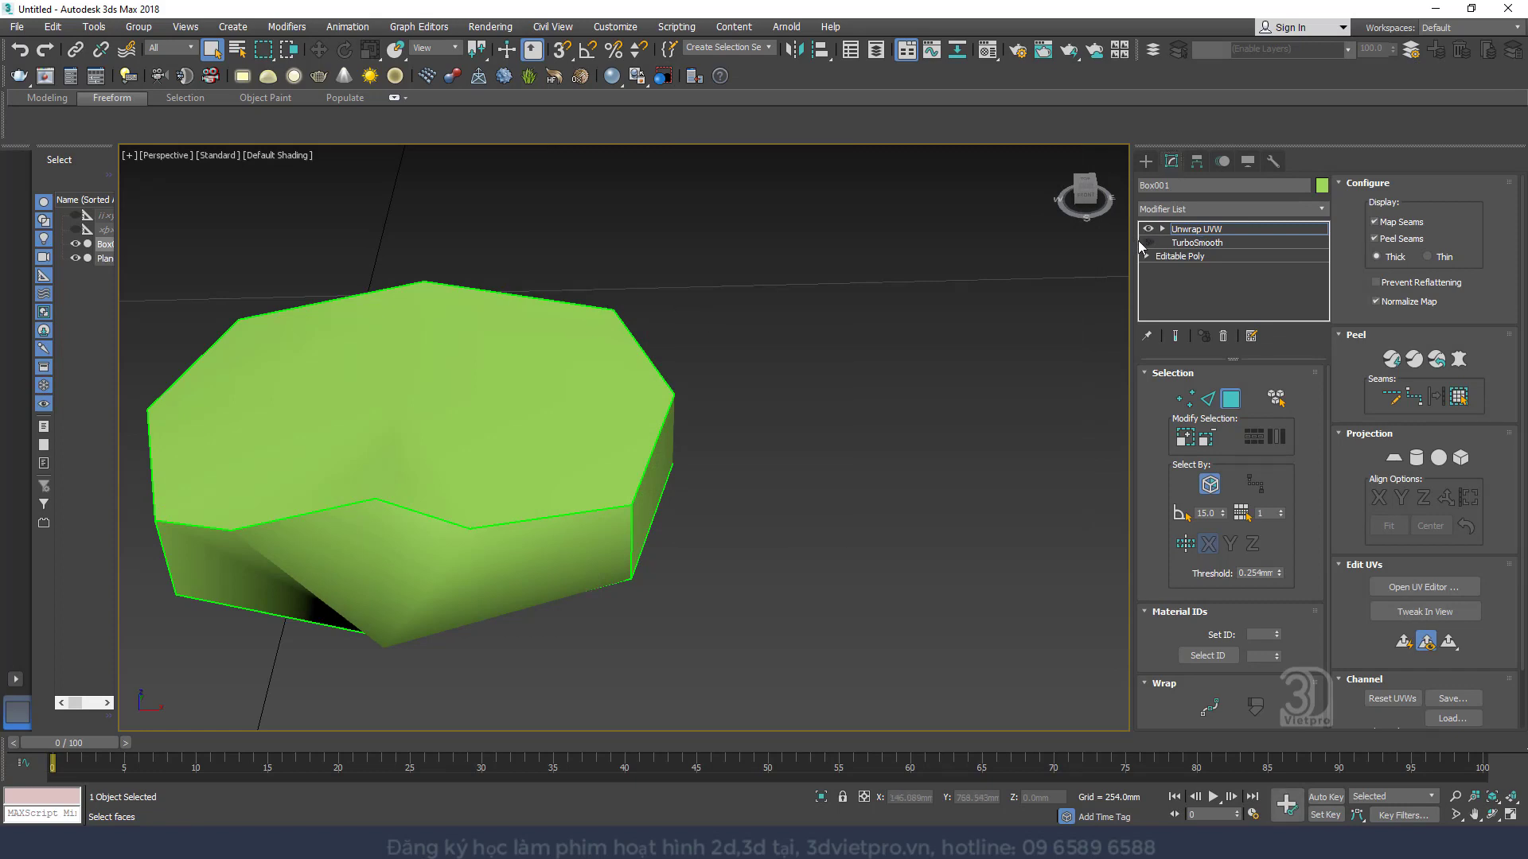
{"action": "left_click", "coordinate": [1424, 587]}
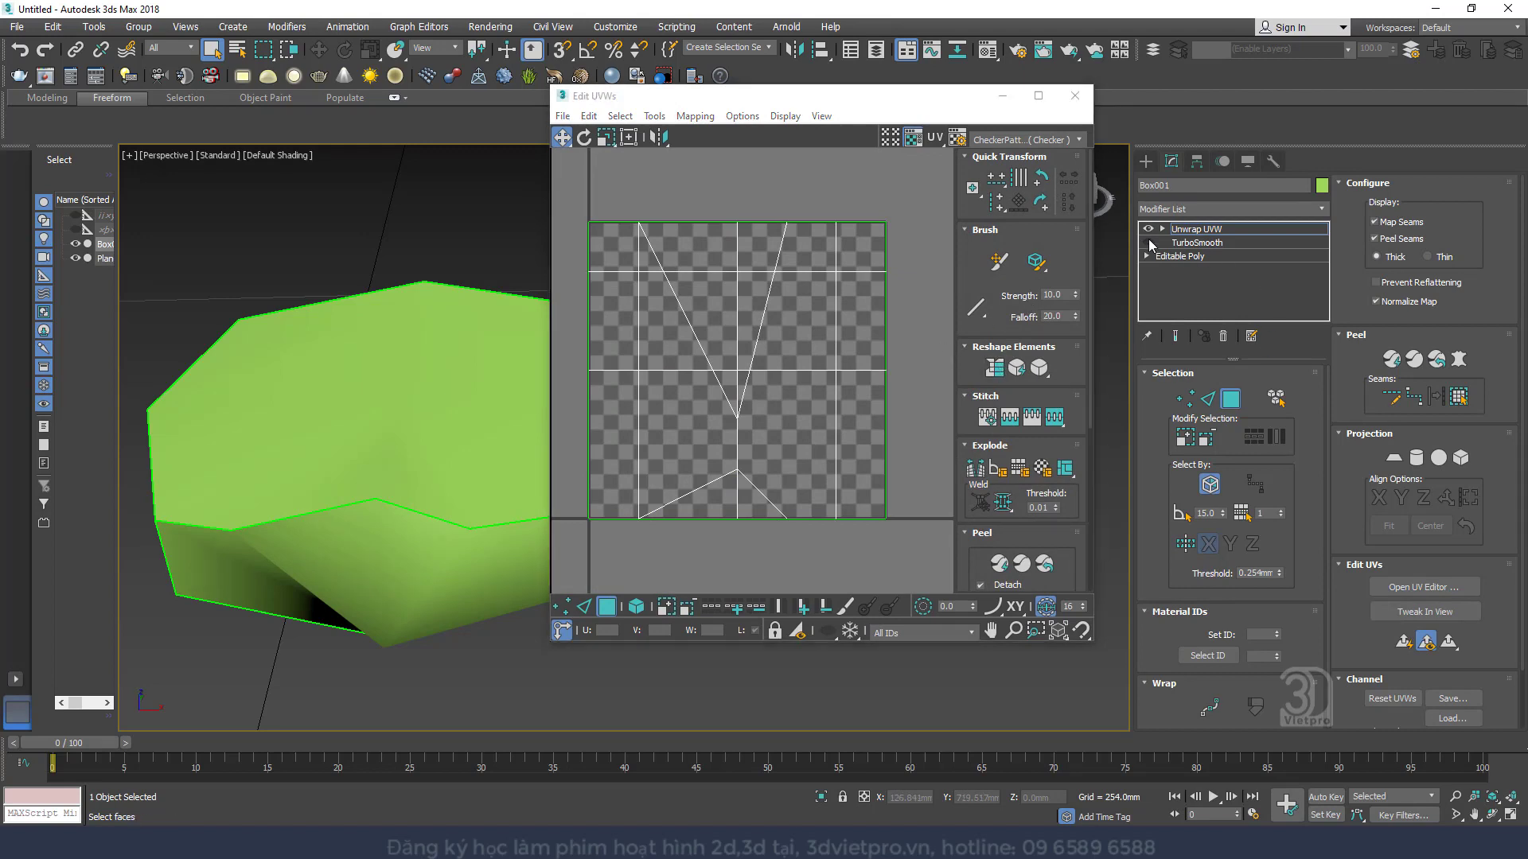
Delete the TurboSmooth modifier from the tile piece's stack, keeping Unwrap UVW on the editable poly
{"action": "left_click", "coordinate": [1148, 243]}
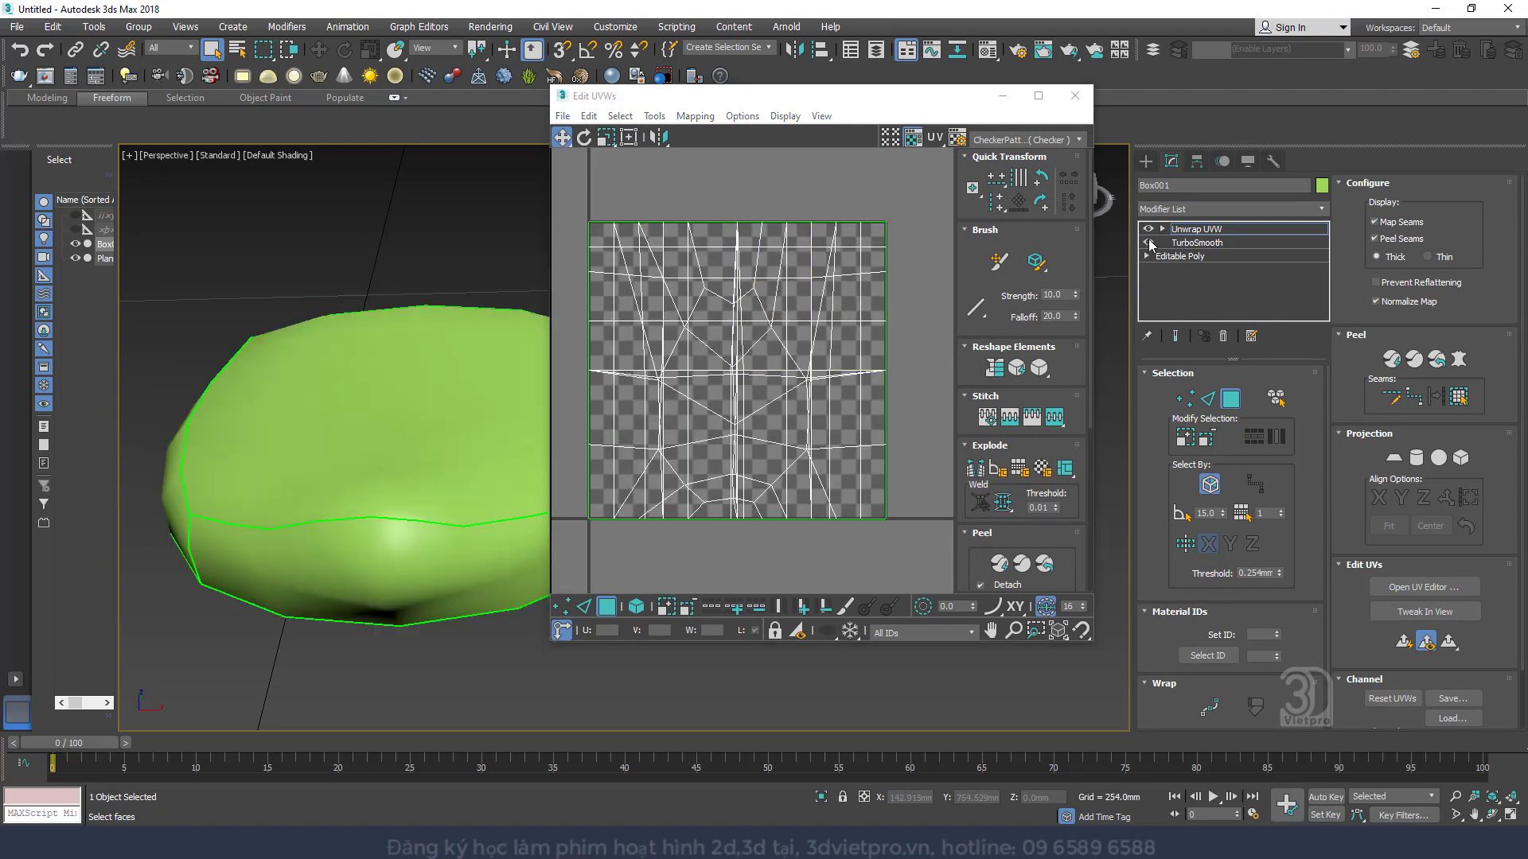
{"action": "left_click", "coordinate": [1188, 242]}
{"action": "right_click", "coordinate": [1187, 243]}
{"action": "left_click", "coordinate": [1235, 270]}
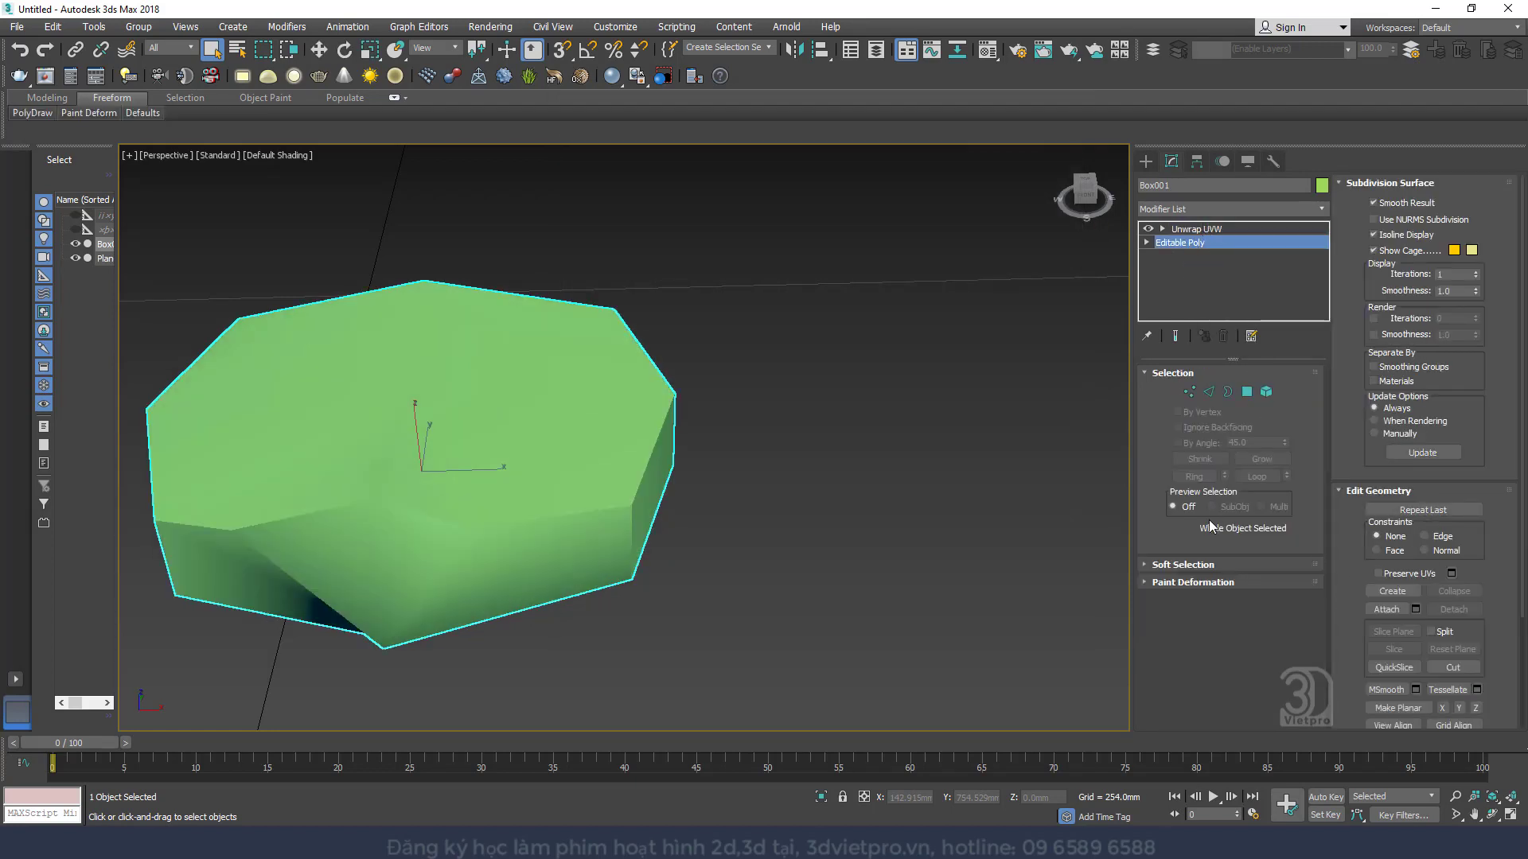
Peel all of the tile's faces into one flat UV island with Reset Peel and scale it down slightly within the UV square
{"action": "left_click", "coordinate": [1197, 229]}
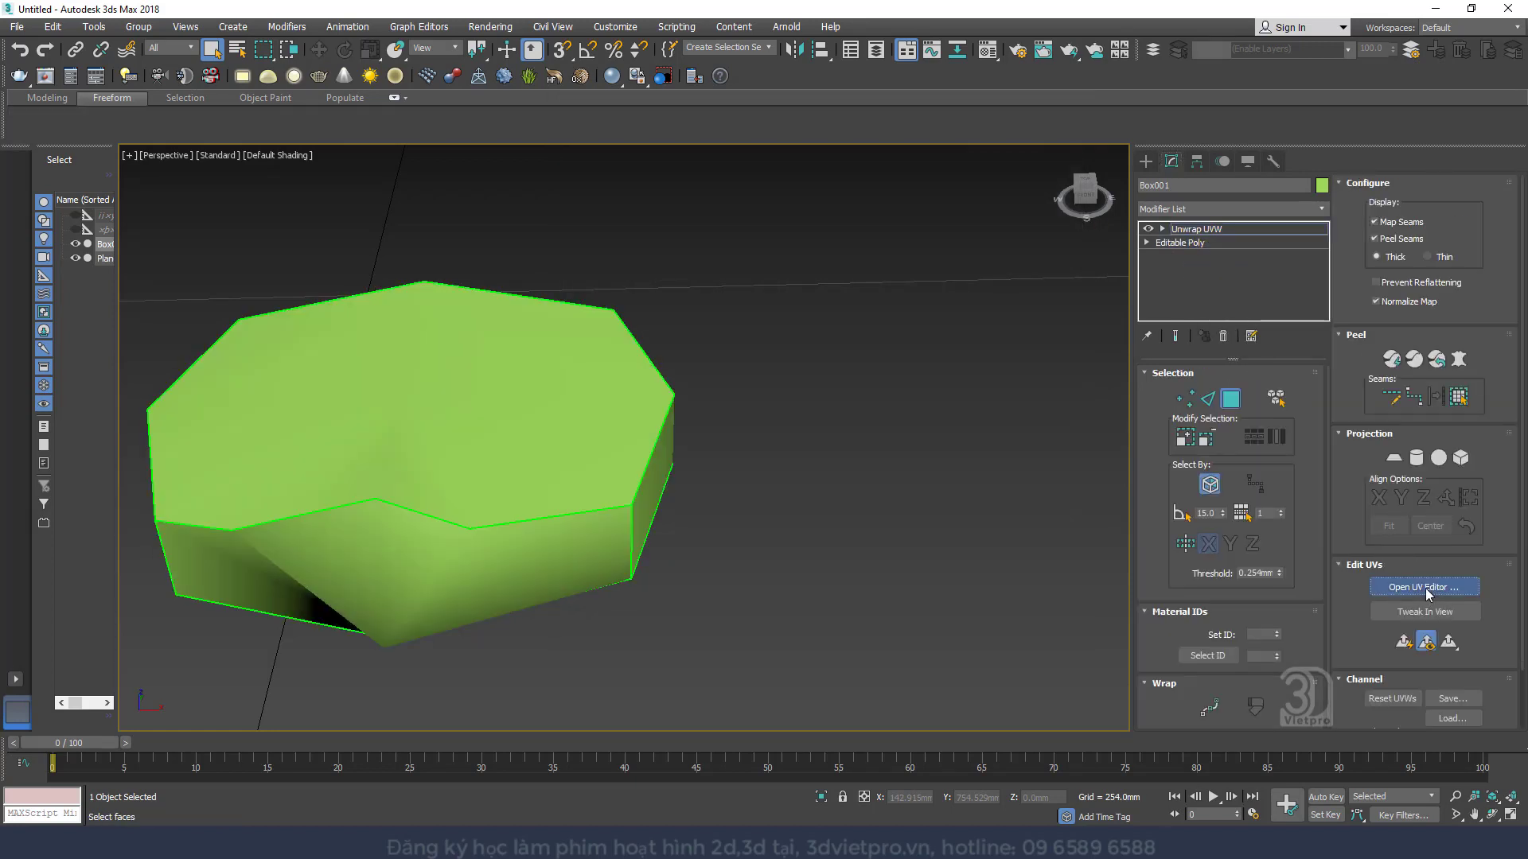
{"action": "left_click", "coordinate": [1424, 587]}
{"action": "key", "text": "ctrl+a"}
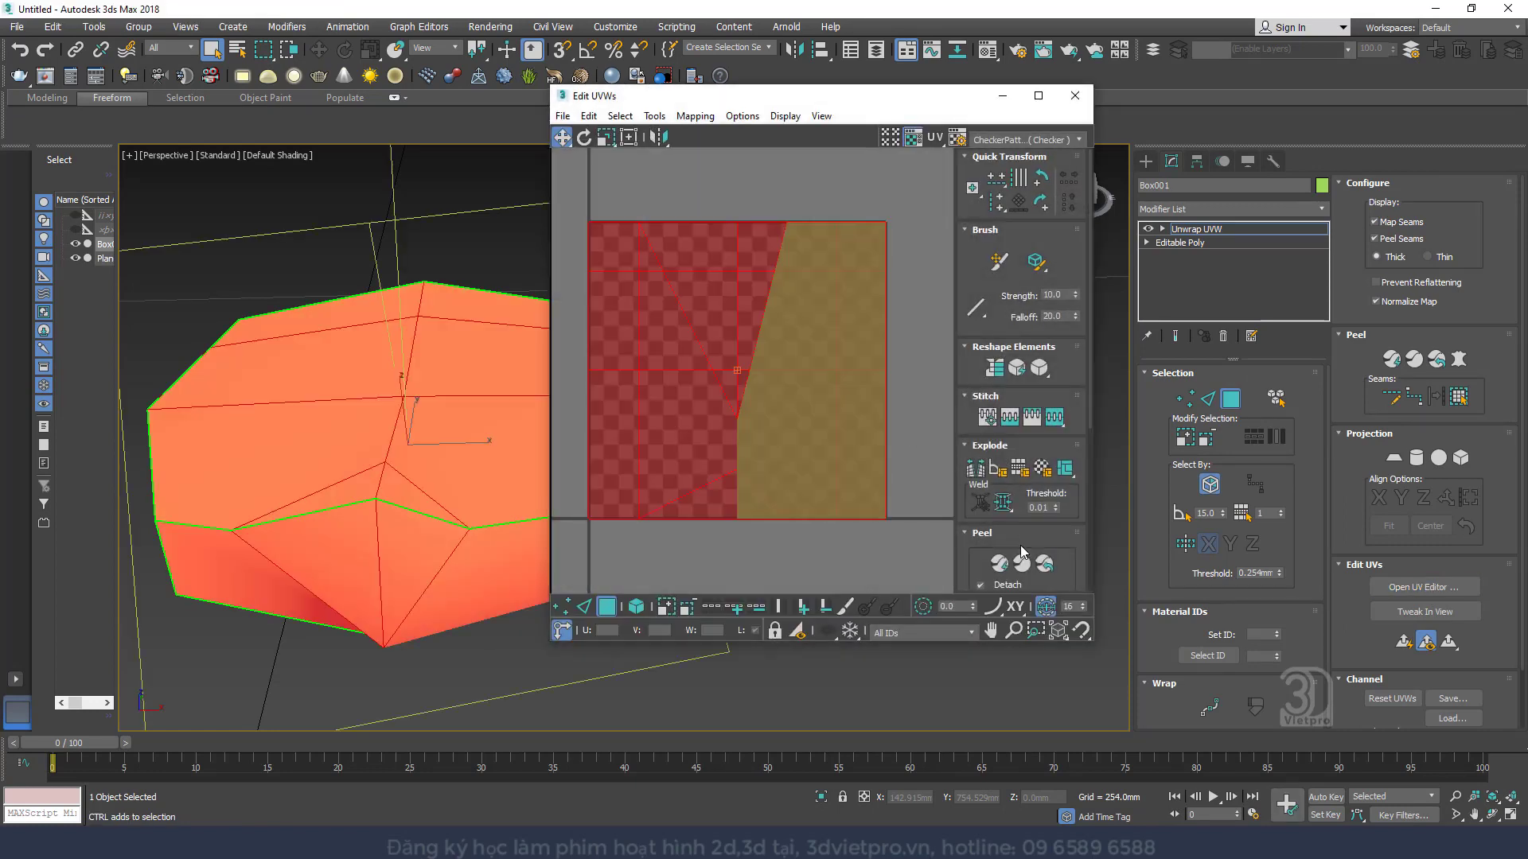
{"action": "left_click", "coordinate": [1044, 565]}
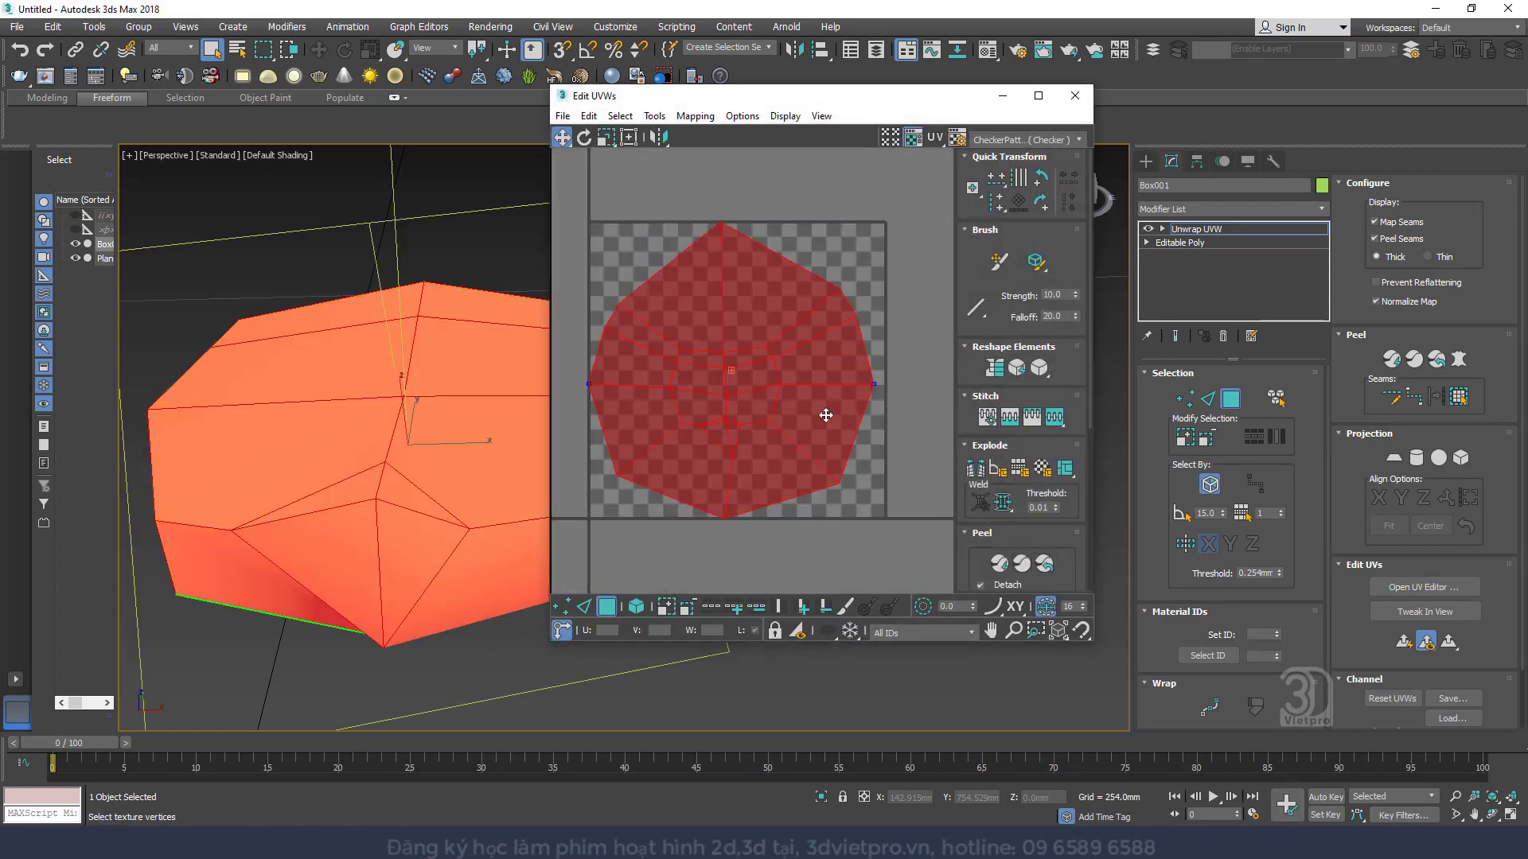
{"action": "right_click", "coordinate": [767, 397]}
{"action": "left_click", "coordinate": [792, 435]}
{"action": "left_click_drag", "start_coordinate": [752, 388], "coordinate": [753, 402]}
Render the UVW template of the low-poly tile's island at 1024 × 1024
{"action": "left_click", "coordinate": [563, 116]}
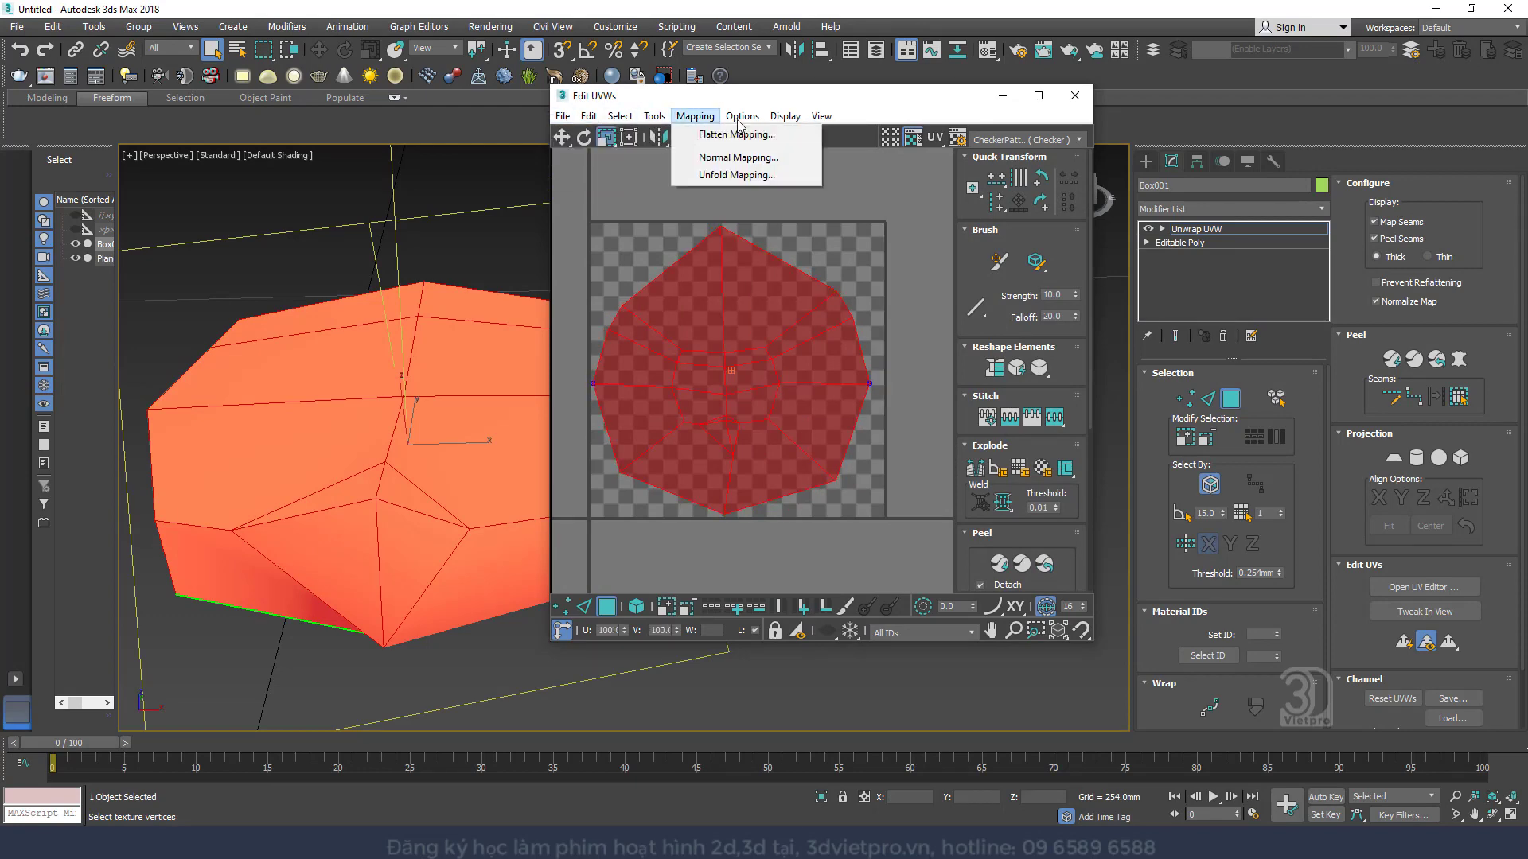
{"action": "mouse_move", "coordinate": [739, 120]}
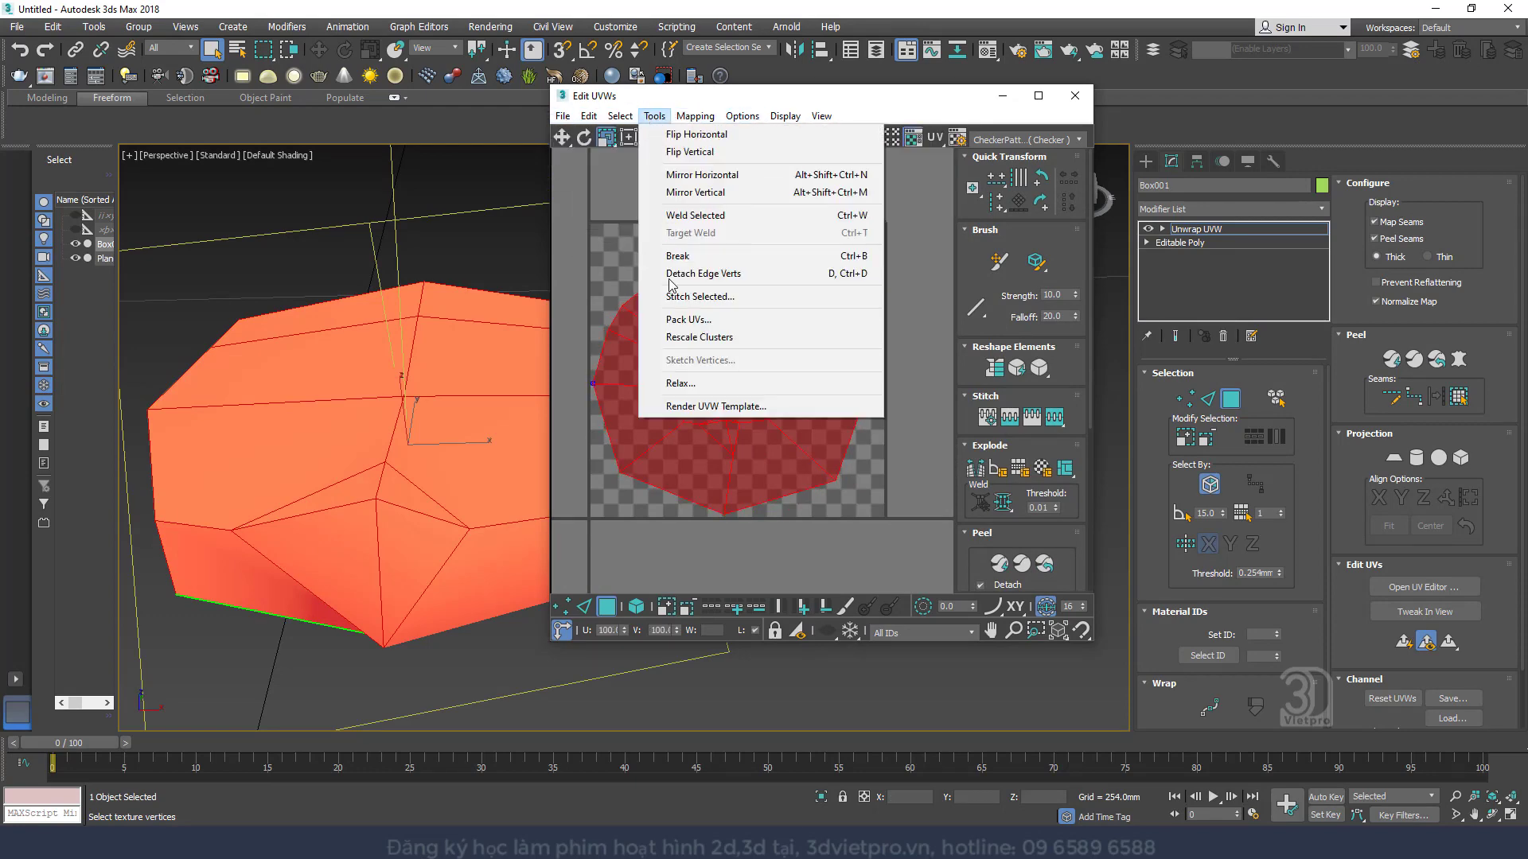
{"action": "left_click", "coordinate": [712, 407]}
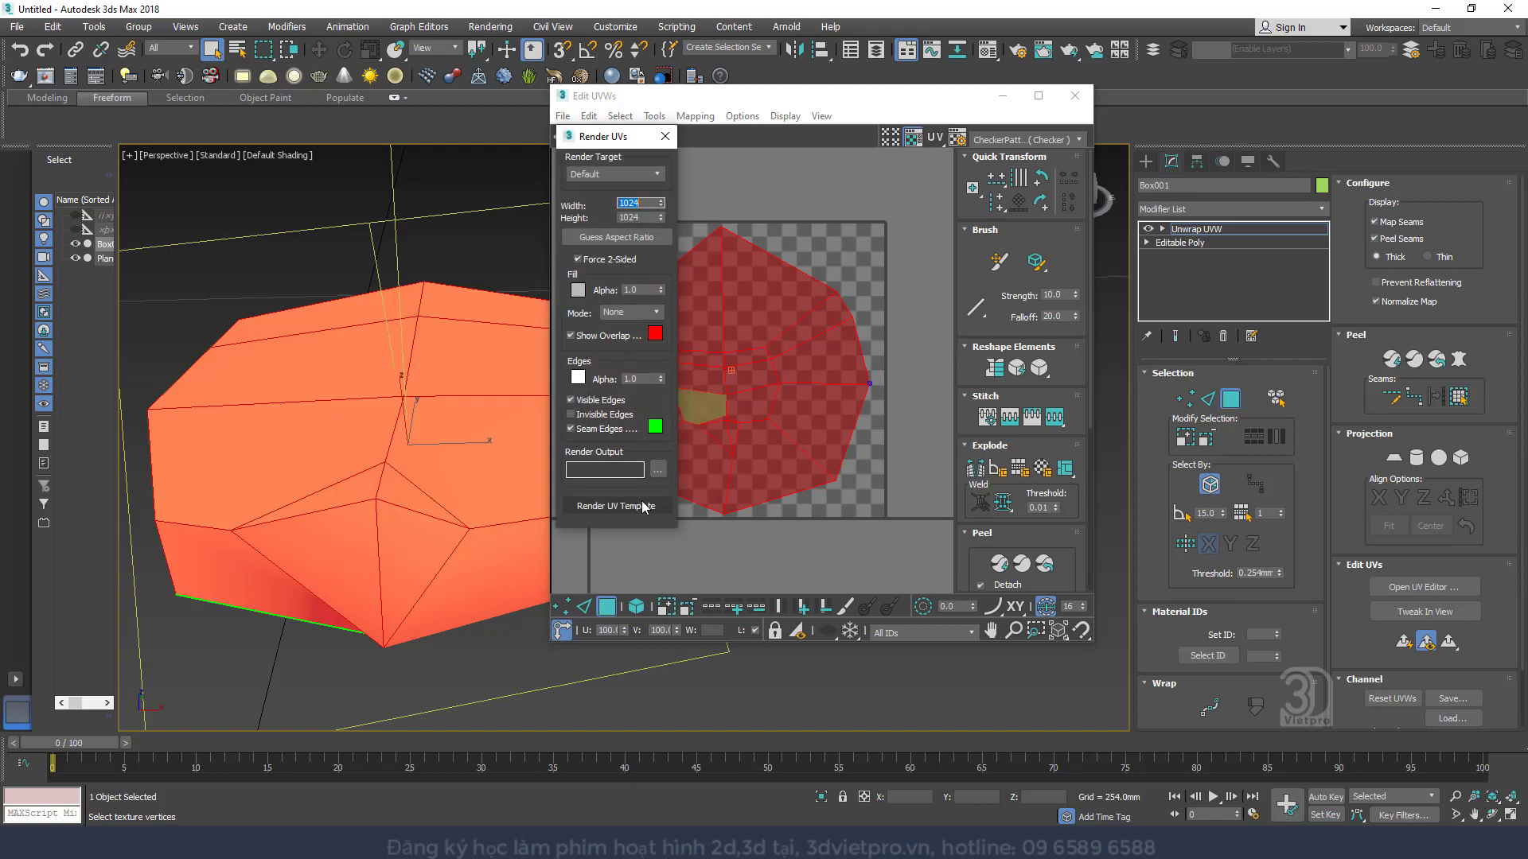
{"action": "left_click", "coordinate": [617, 506]}
Save the rendered template over the existing "uv ngoi" image in the nha folder, and close the render
{"action": "left_click", "coordinate": [363, 41]}
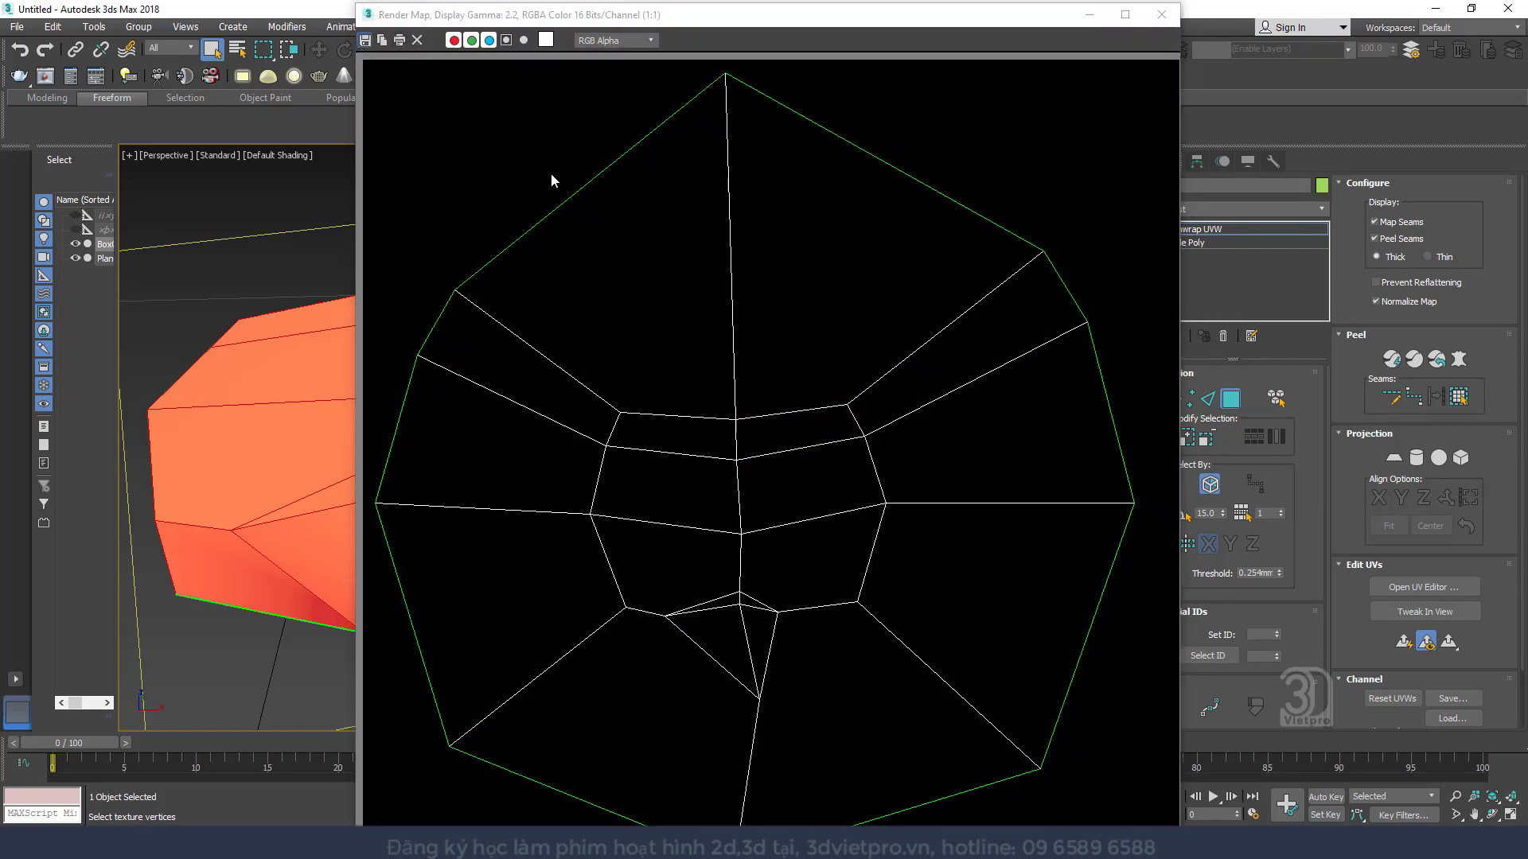
{"action": "left_click", "coordinate": [250, 155]}
{"action": "left_click", "coordinate": [1475, 533]}
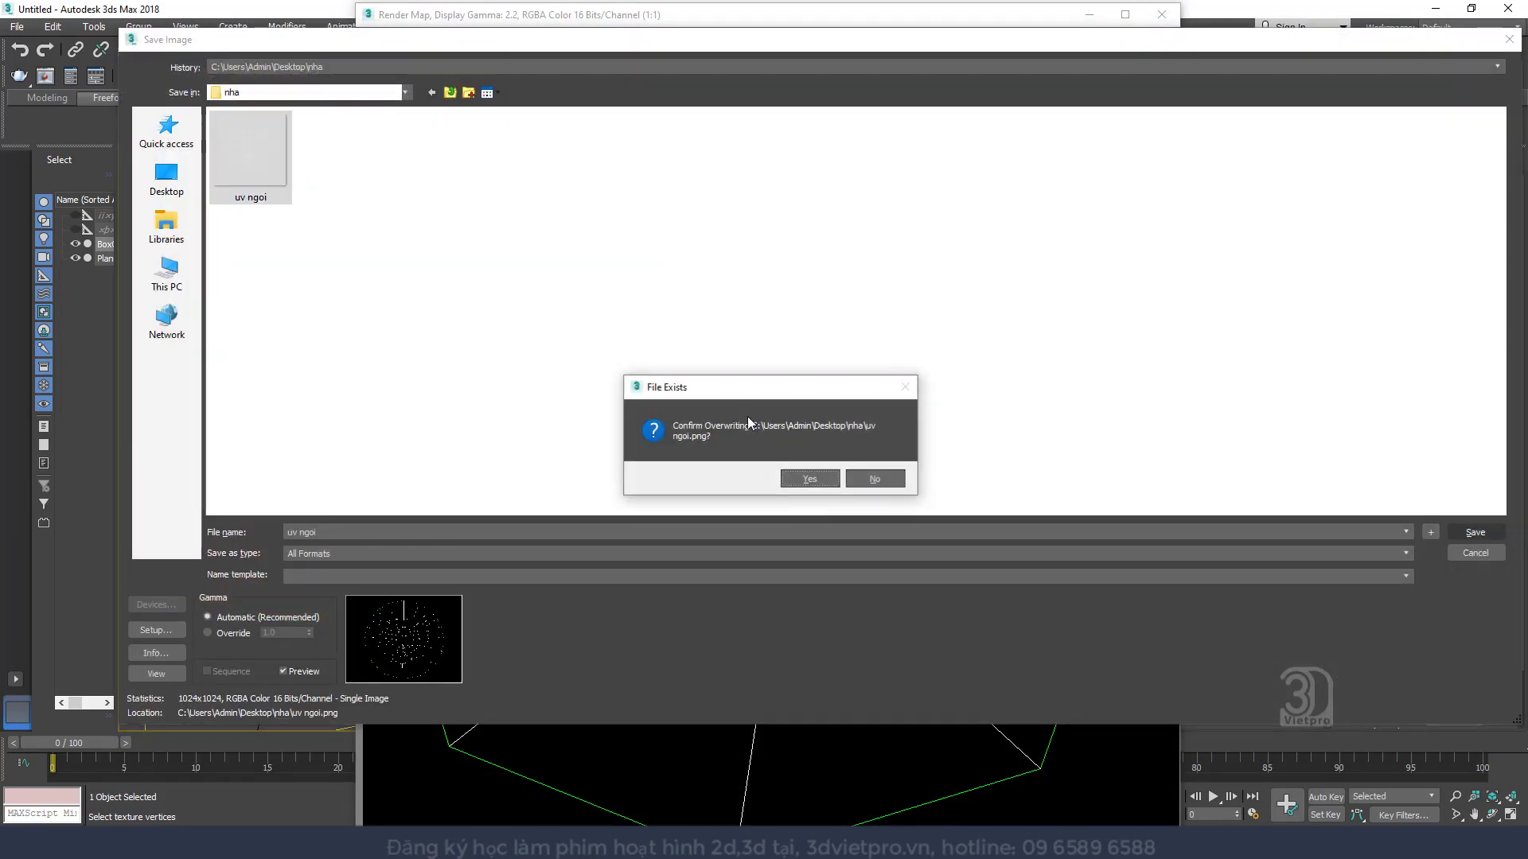
{"action": "left_click", "coordinate": [805, 482]}
{"action": "left_click", "coordinate": [226, 212]}
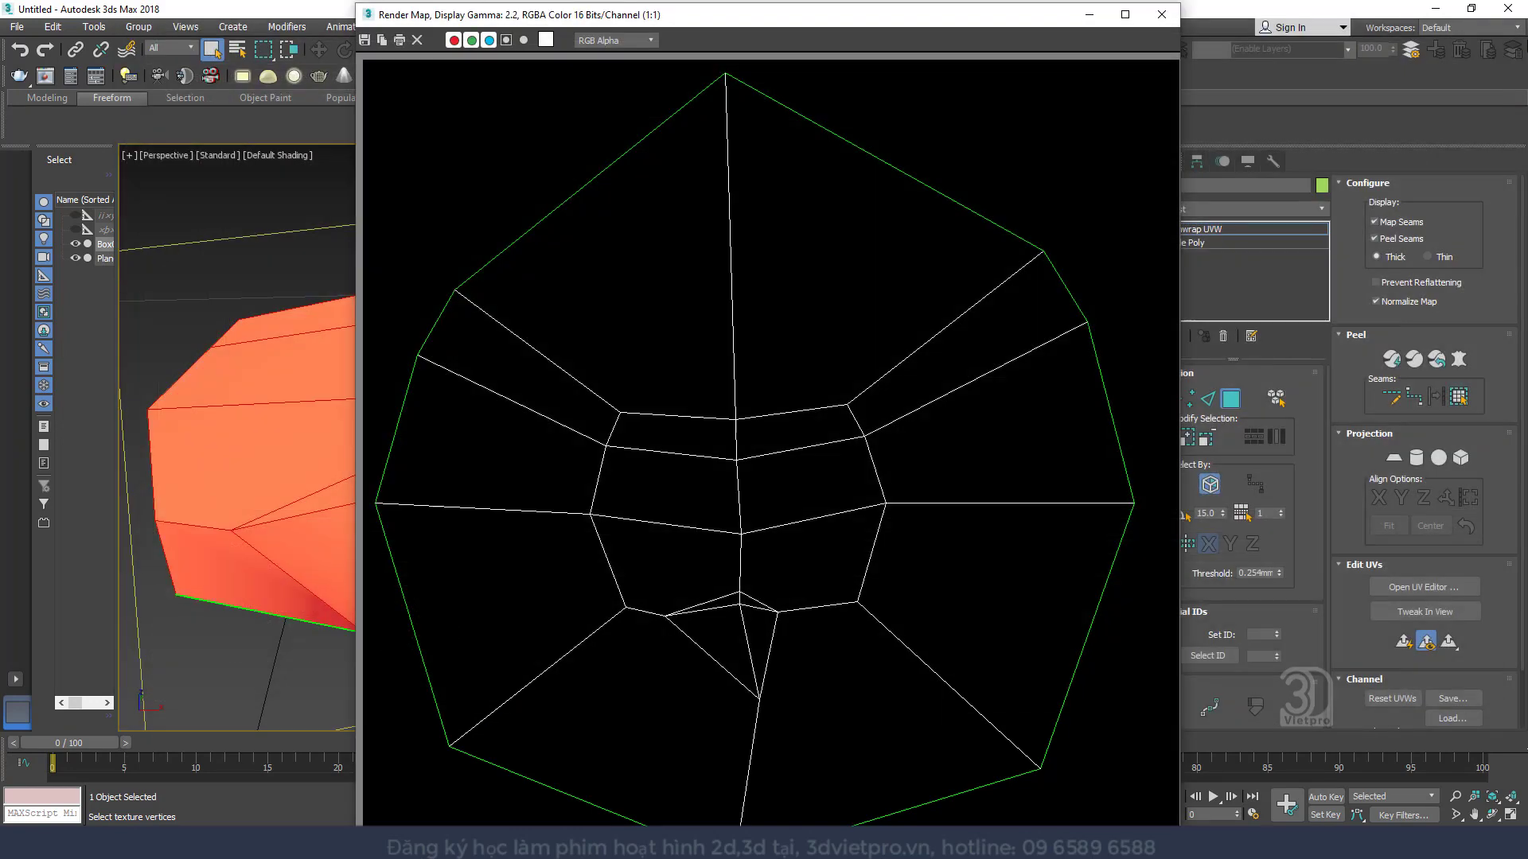
{"action": "left_click", "coordinate": [1161, 14]}
Collapse the tile's Unwrap UVW modifier into the editable poly
{"action": "right_click", "coordinate": [1188, 243]}
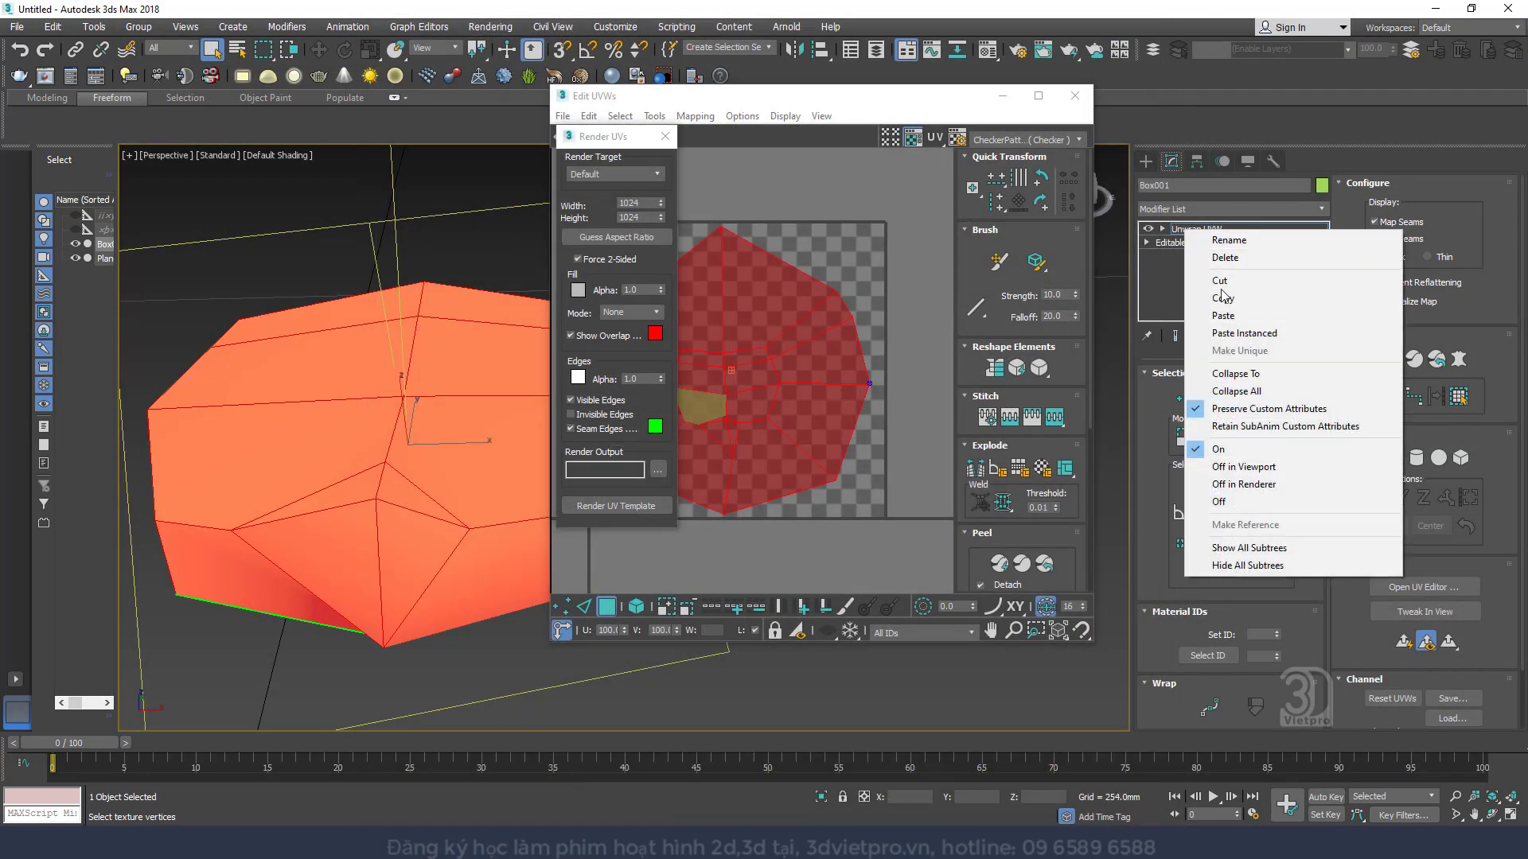
{"action": "left_click", "coordinate": [1226, 376]}
{"action": "left_click", "coordinate": [811, 381]}
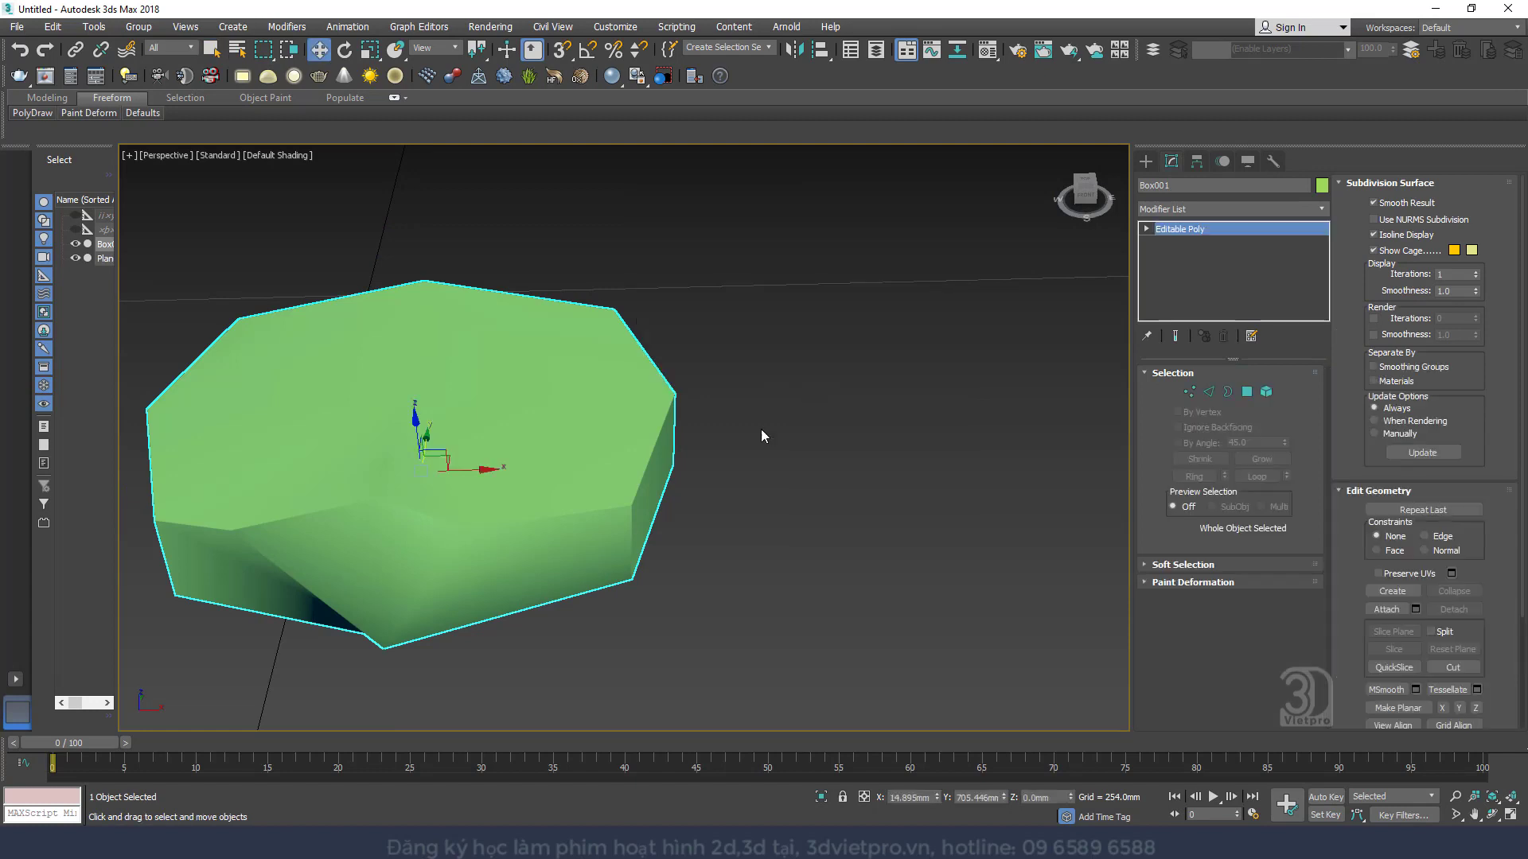
Clone the tile sideways in the top view into a row of 20 copies spaced about 77 mm apart
{"action": "scroll", "coordinate": [768, 421], "scroll_direction": "down", "scroll_amount": 5}
{"action": "middle_click_drag", "start_coordinate": [771, 416], "coordinate": [688, 500], "text": "alt"}
{"action": "key", "text": "t"}
{"action": "key", "text": "z"}
{"action": "scroll", "coordinate": [757, 454], "scroll_direction": "down", "scroll_amount": 5}
{"action": "key", "text": "F4"}
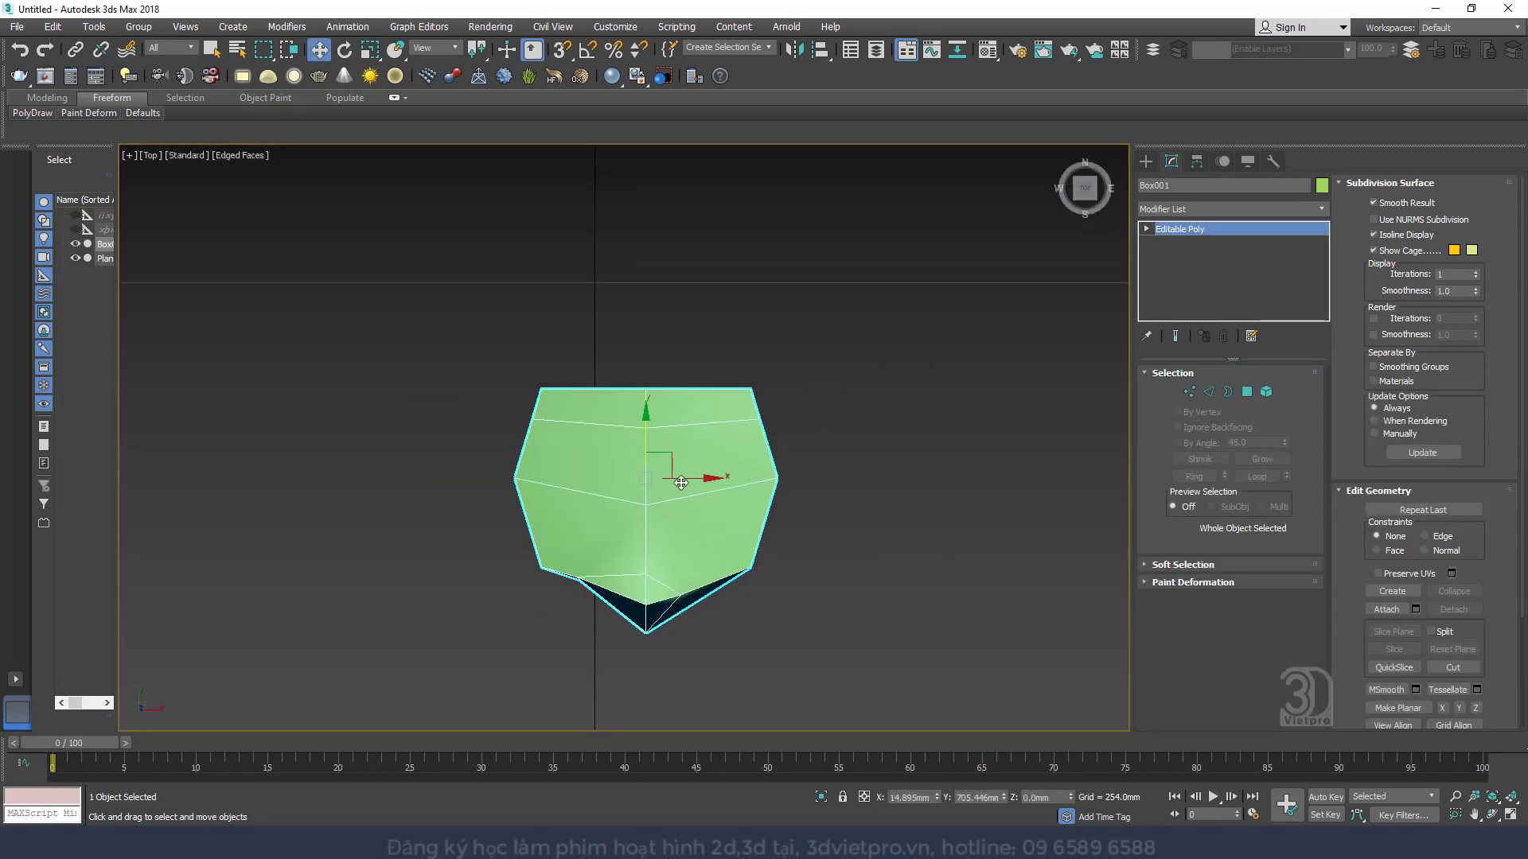
{"action": "scroll", "coordinate": [638, 512], "scroll_direction": "down", "scroll_amount": 3}
{"action": "left_click_drag", "start_coordinate": [613, 489], "coordinate": [746, 489], "text": "shift"}
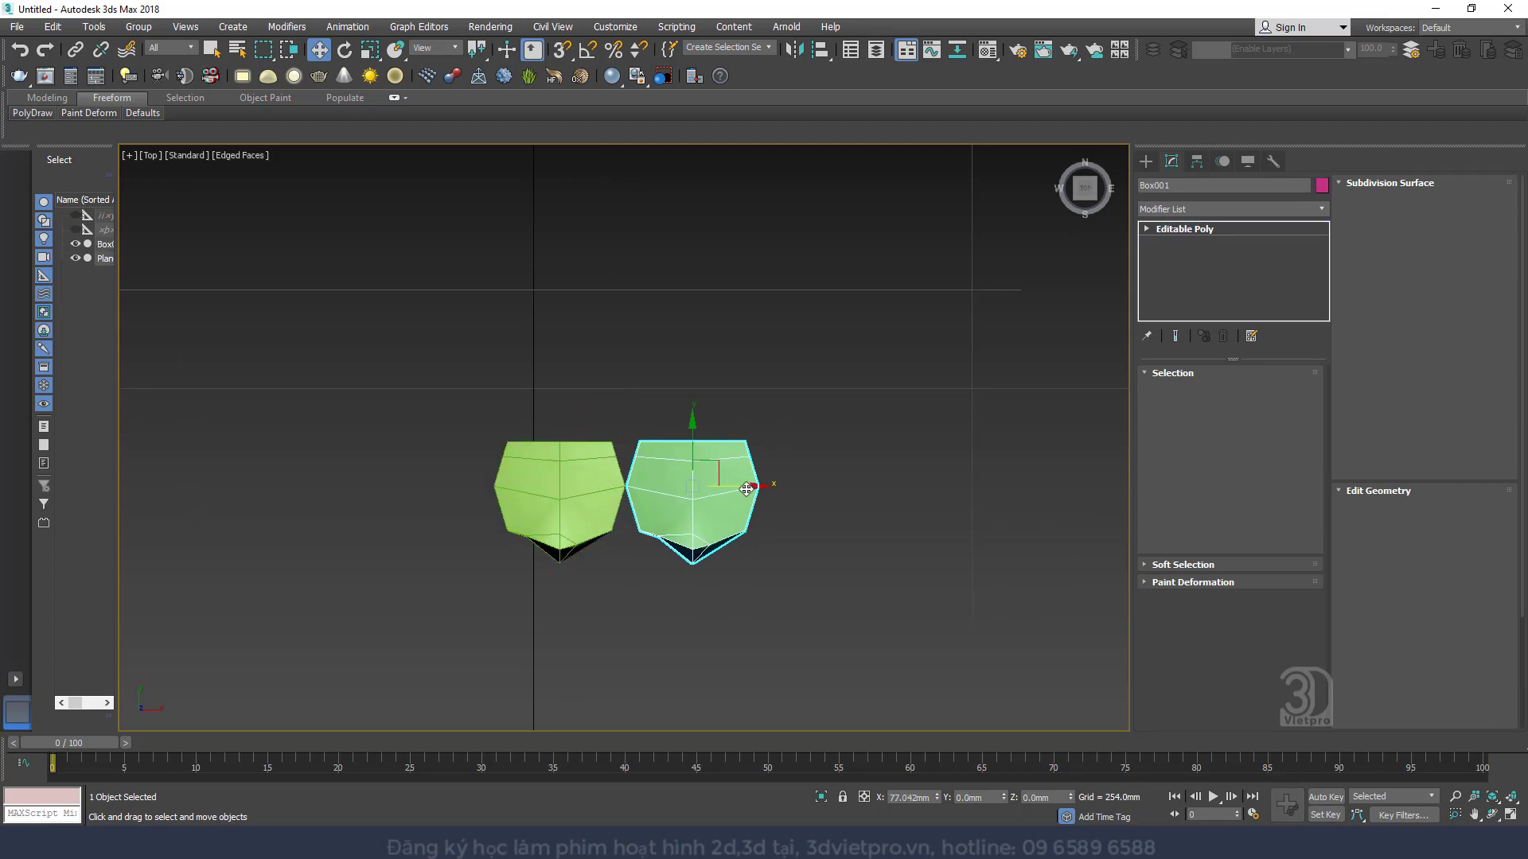
{"action": "left_click_drag", "start_coordinate": [746, 488], "coordinate": [746, 489], "text": "shift"}
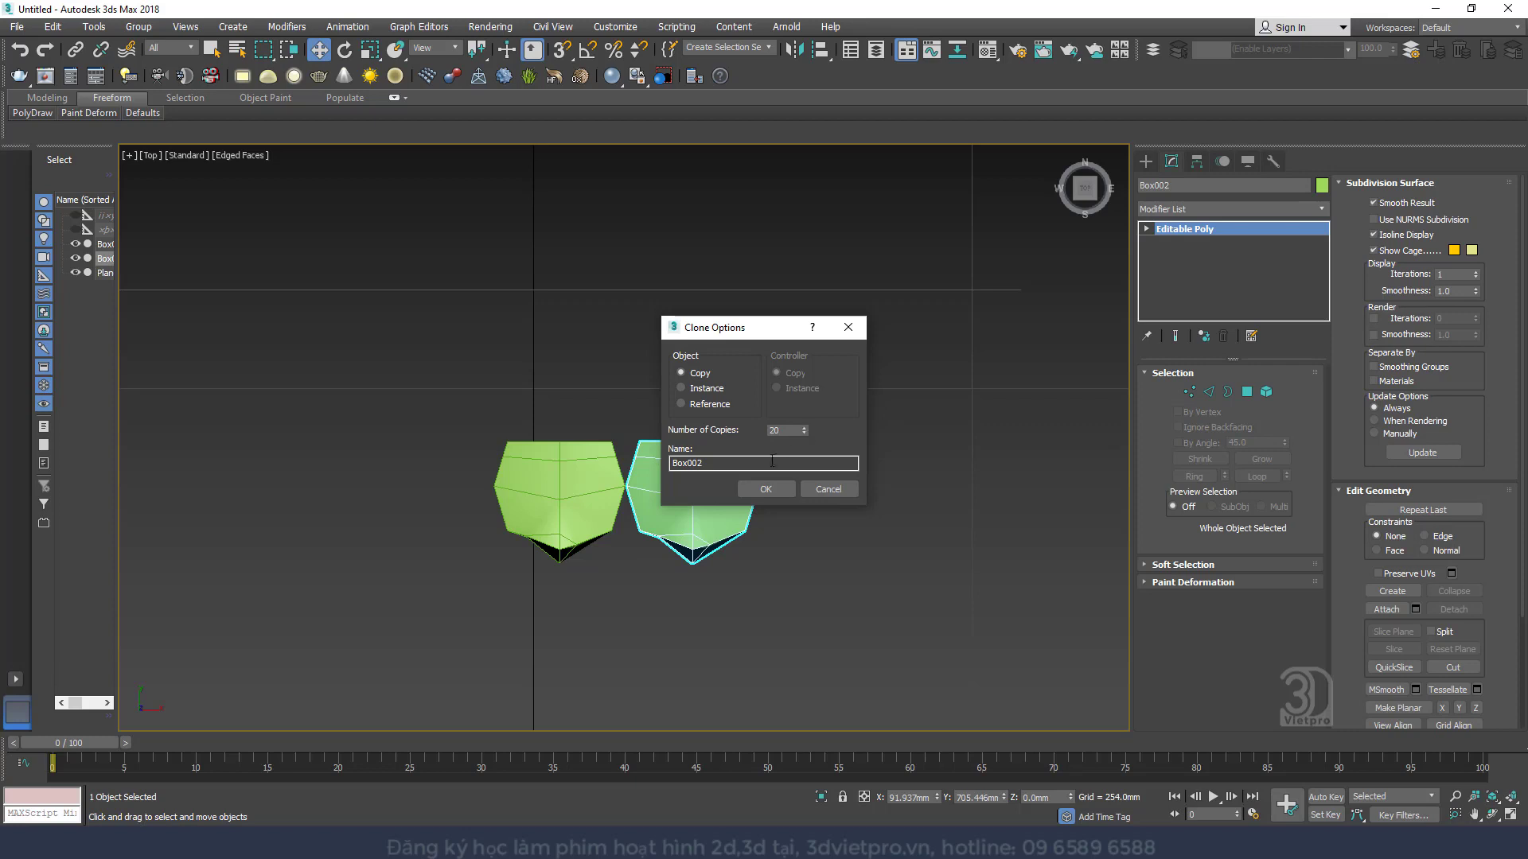
{"action": "left_click", "coordinate": [766, 489]}
{"action": "scroll", "coordinate": [773, 486], "scroll_direction": "down", "scroll_amount": 2}
{"action": "scroll", "coordinate": [441, 439], "scroll_direction": "down", "scroll_amount": 3}
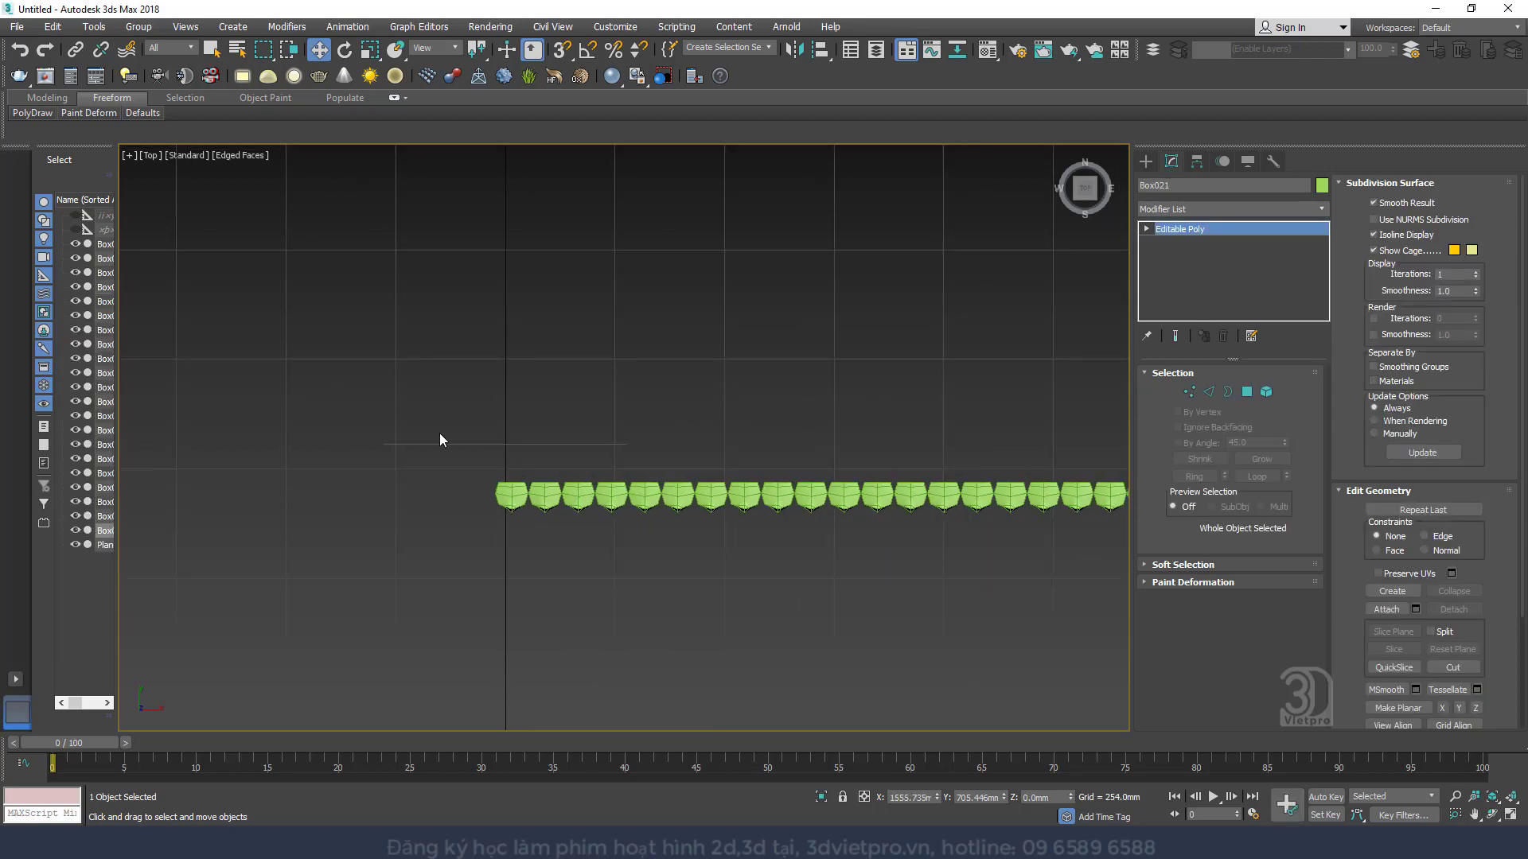
Try to duplicate the whole row of tiles as a second row
{"action": "left_click_drag", "start_coordinate": [1024, 550], "coordinate": [1024, 550]}
{"action": "middle_click_drag", "start_coordinate": [1103, 530], "coordinate": [847, 525]}
{"action": "key", "text": "ctrl+a"}
{"action": "scroll", "coordinate": [543, 509], "scroll_direction": "up", "scroll_amount": 6}
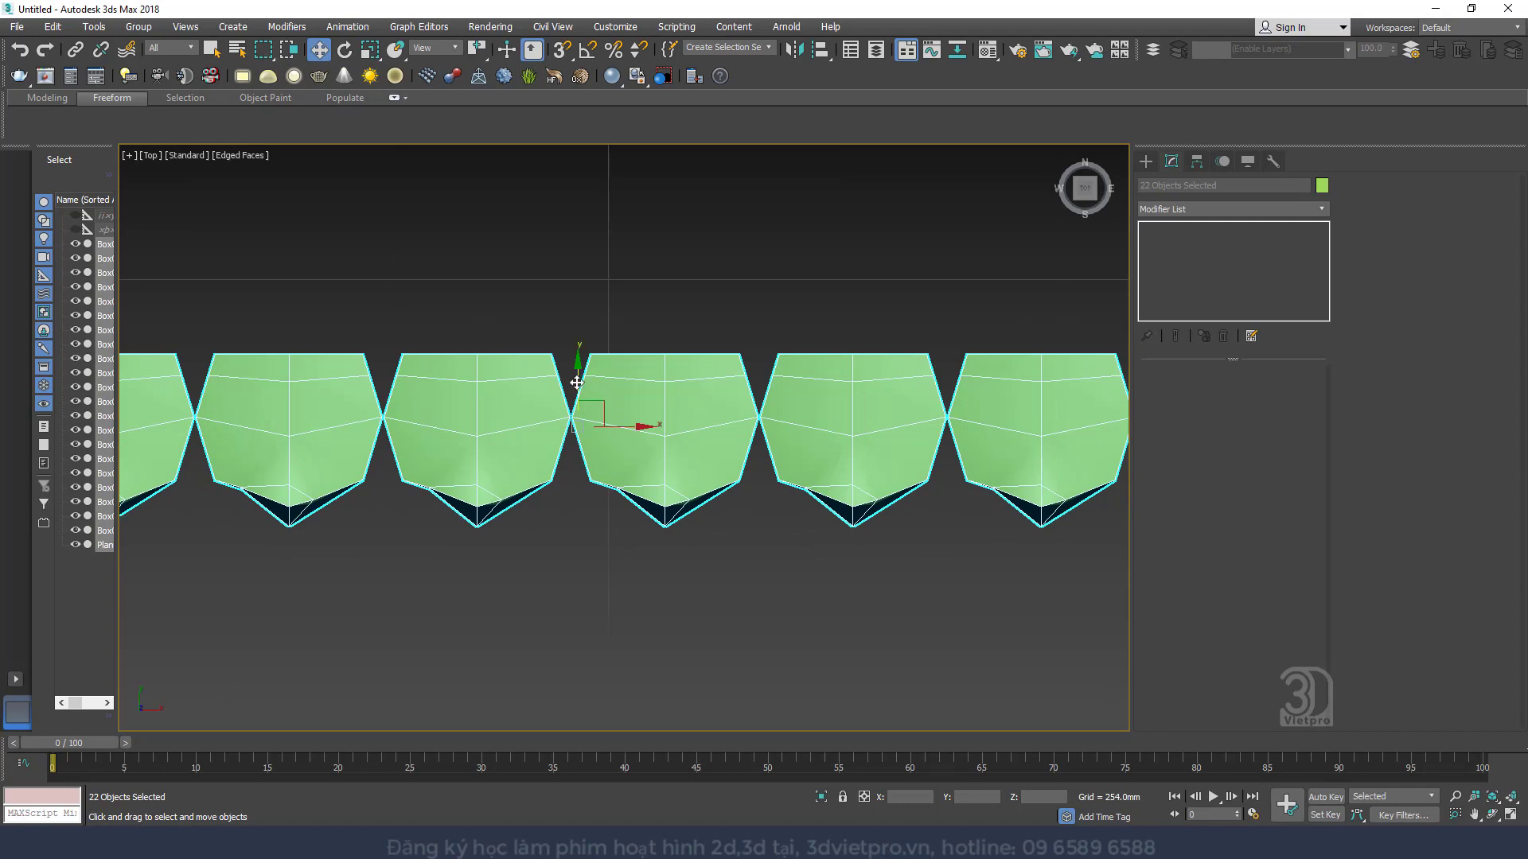
{"action": "mouse_move", "coordinate": [576, 383]}
{"action": "left_mouse_down", "text": "shift"}
{"action": "mouse_move", "coordinate": [610, 555]}
{"action": "mouse_move", "coordinate": [506, 593]}
{"action": "mouse_move", "coordinate": [487, 467]}
{"action": "left_mouse_up", "text": "shift"}
{"action": "key", "text": "Return"}
{"action": "mouse_move", "coordinate": [487, 467]}
{"action": "middle_mouse_down", "text": "alt"}
{"action": "mouse_move", "coordinate": [755, 461]}
{"action": "mouse_move", "coordinate": [716, 324]}
{"action": "mouse_move", "coordinate": [732, 343]}
{"action": "mouse_move", "coordinate": [695, 412]}
{"action": "middle_mouse_up", "text": "alt"}
{"action": "key", "text": "Delete"}
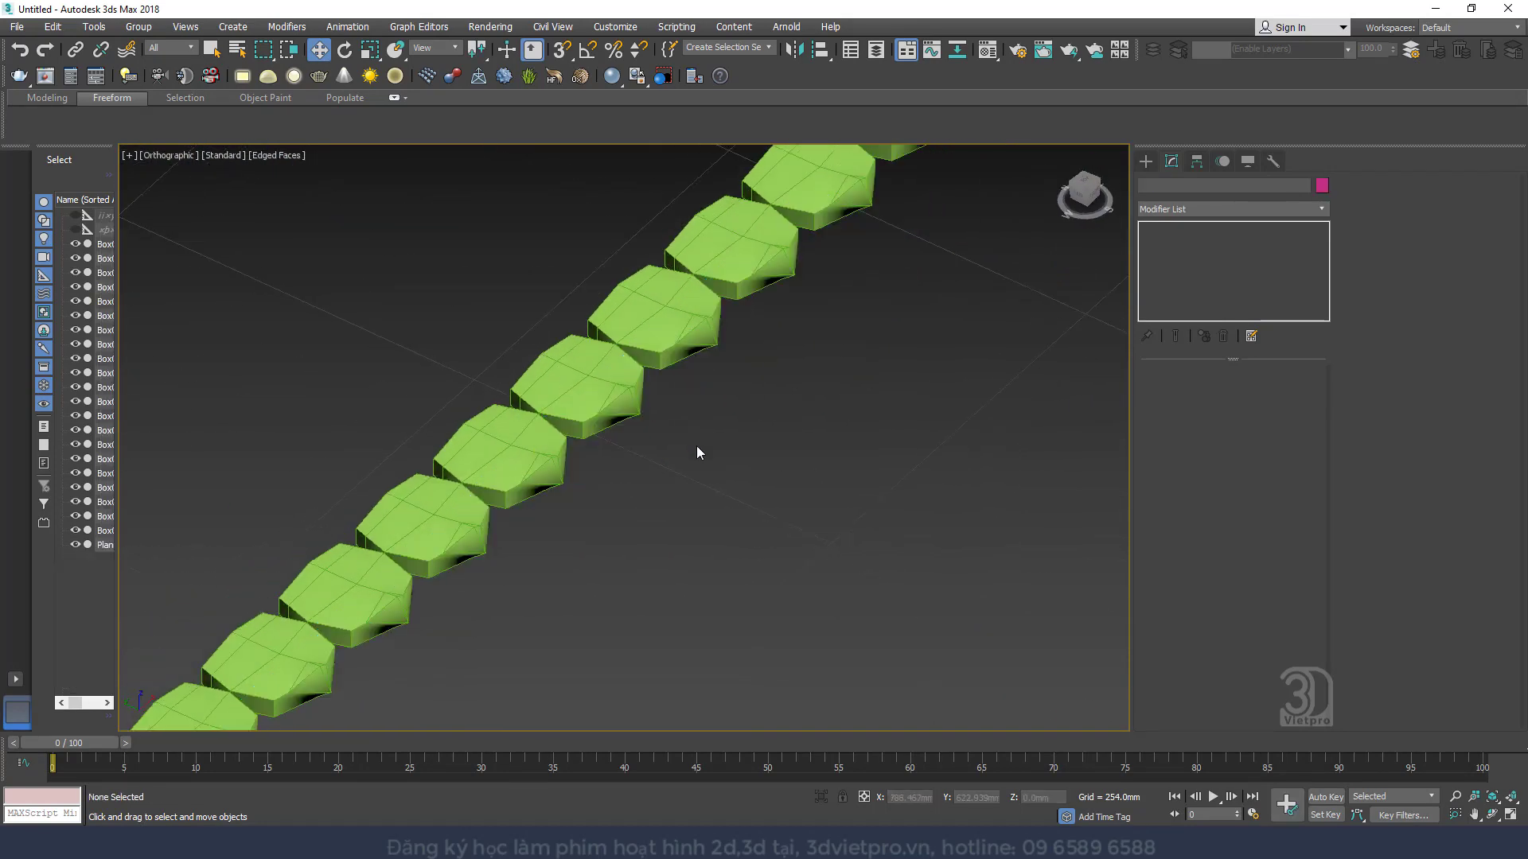
{"action": "key", "text": "l"}
{"action": "scroll", "coordinate": [556, 431], "scroll_direction": "up", "scroll_amount": 8}
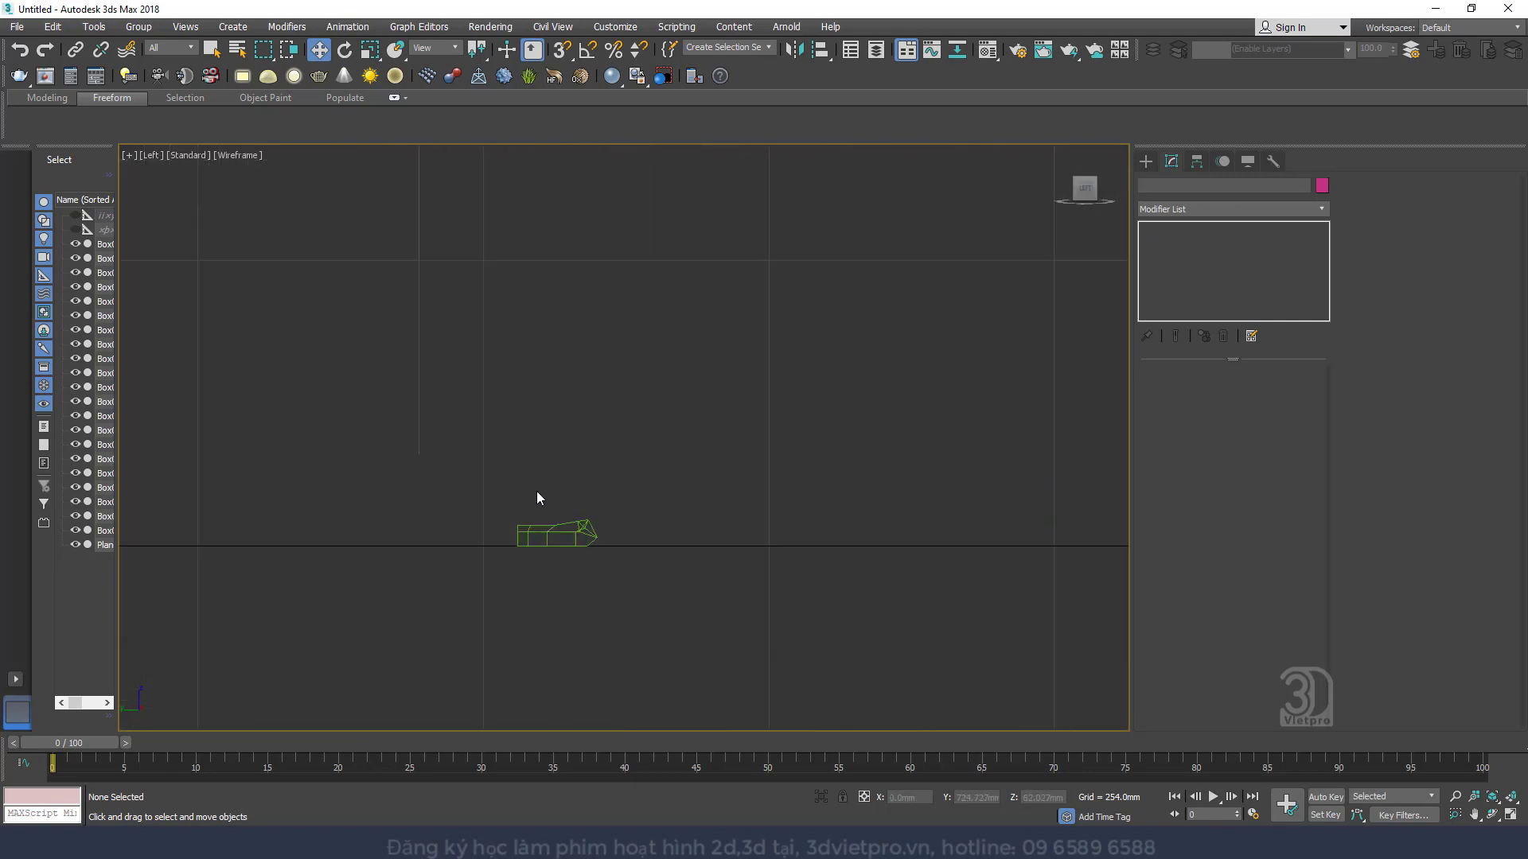
{"action": "middle_click_drag", "start_coordinate": [627, 524], "coordinate": [676, 417]}
{"action": "scroll", "coordinate": [676, 417], "scroll_direction": "up", "scroll_amount": 1}
{"action": "left_click_drag", "start_coordinate": [676, 417], "coordinate": [586, 413]}
{"action": "scroll", "coordinate": [587, 411], "scroll_direction": "up", "scroll_amount": 6}
{"action": "right_click", "coordinate": [597, 451]}
{"action": "left_click", "coordinate": [623, 476]}
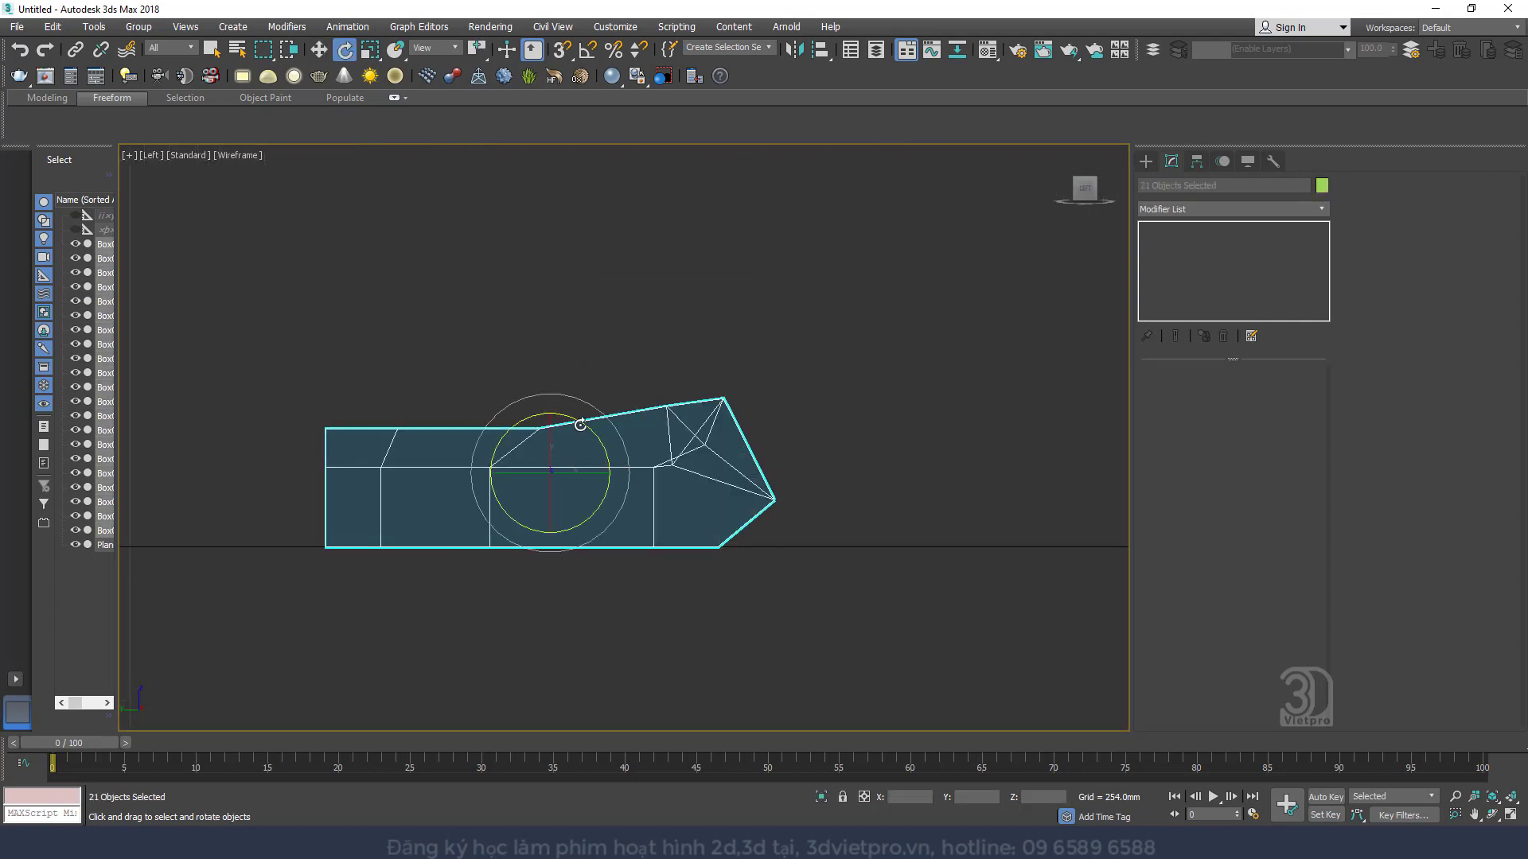
{"action": "right_click", "coordinate": [580, 424]}
{"action": "left_click", "coordinate": [598, 439]}
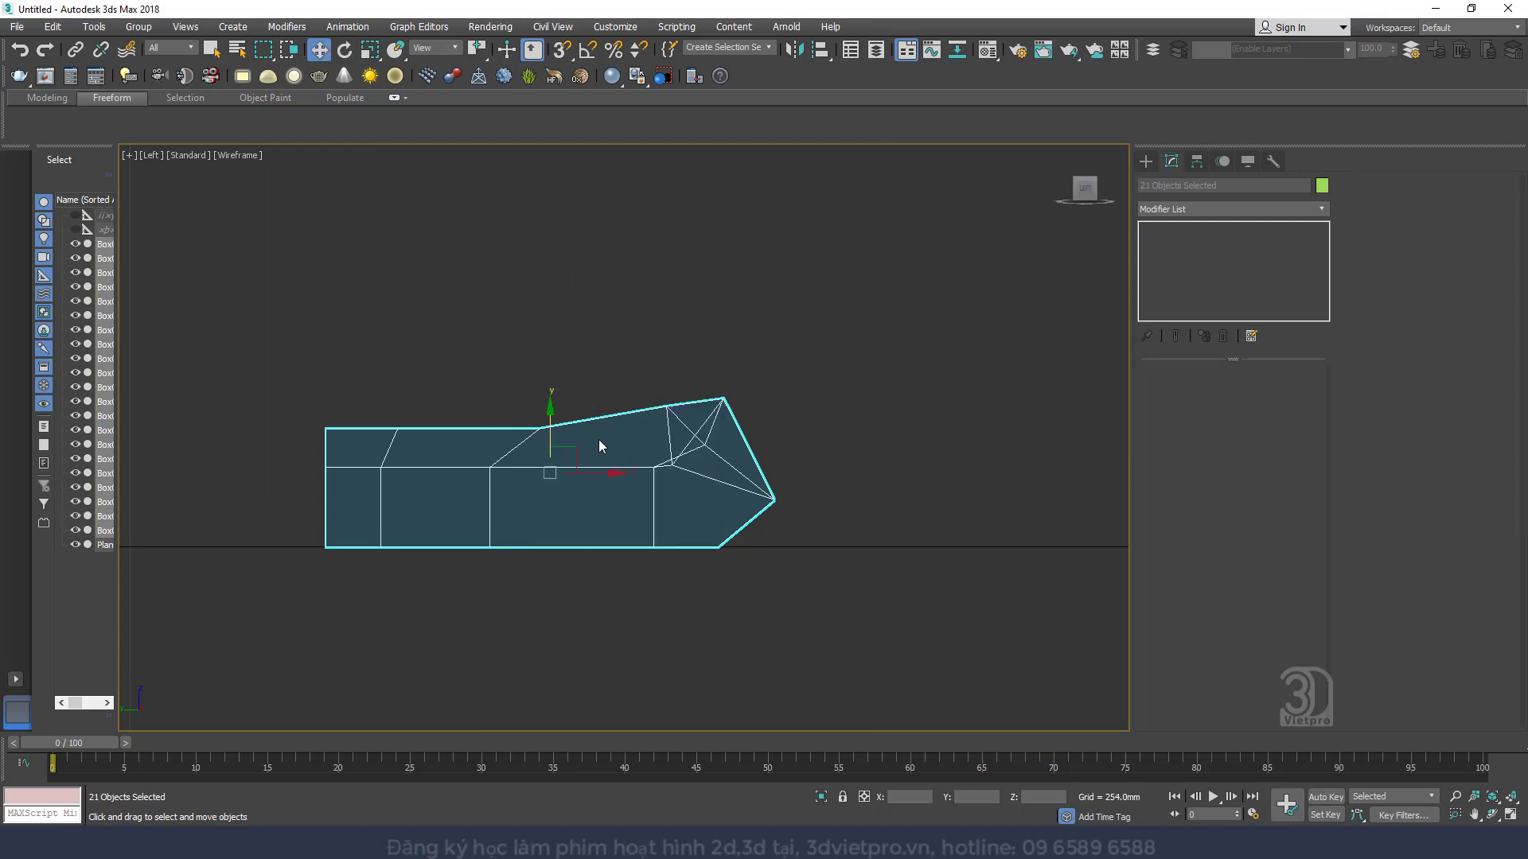
{"action": "left_click_drag", "start_coordinate": [577, 474], "coordinate": [884, 476], "text": "shift"}
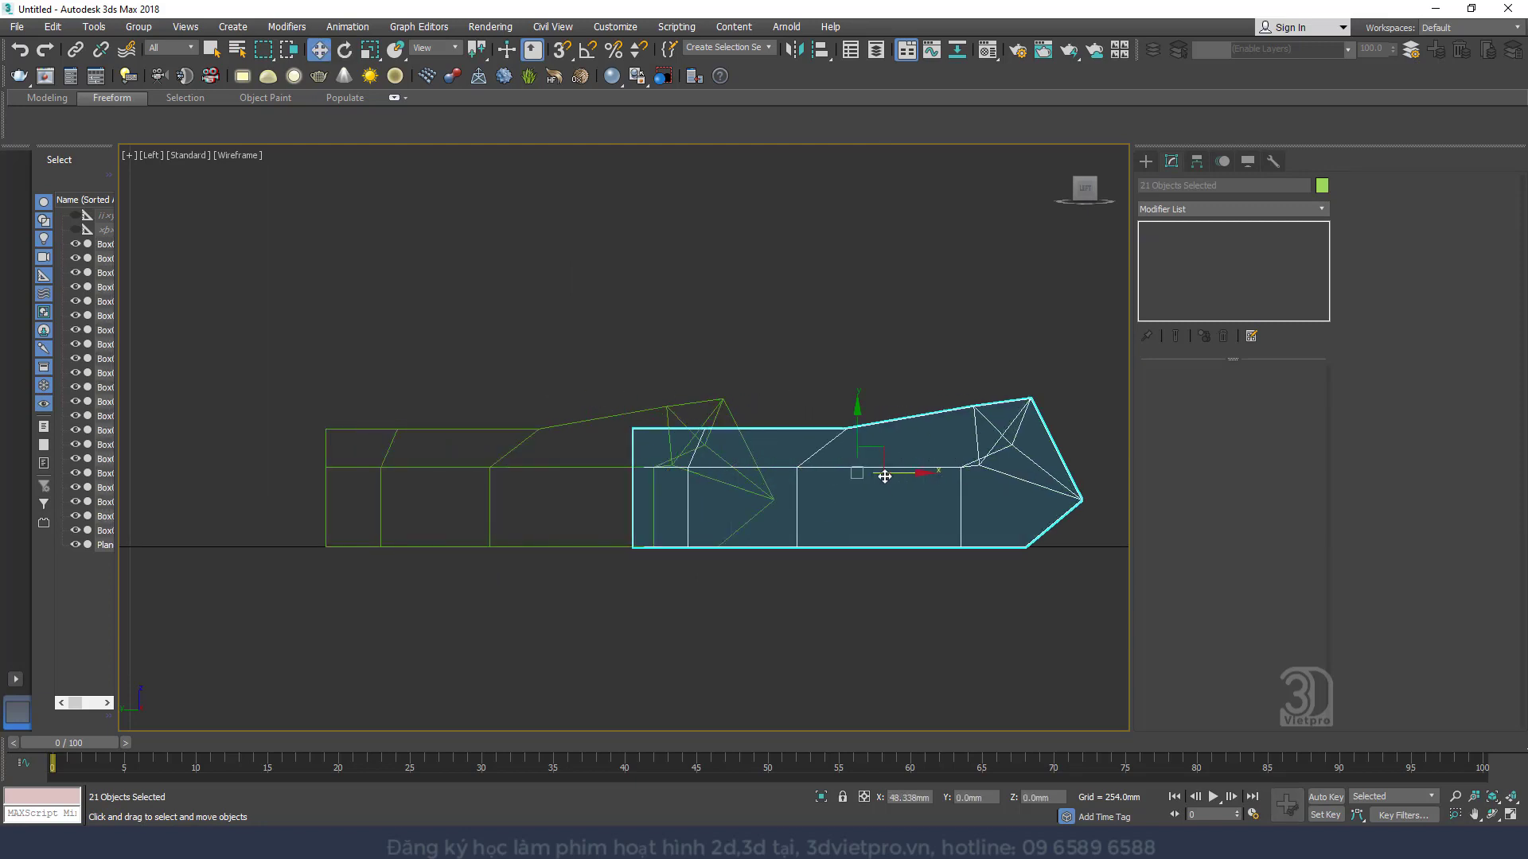
{"action": "left_click", "coordinate": [813, 490]}
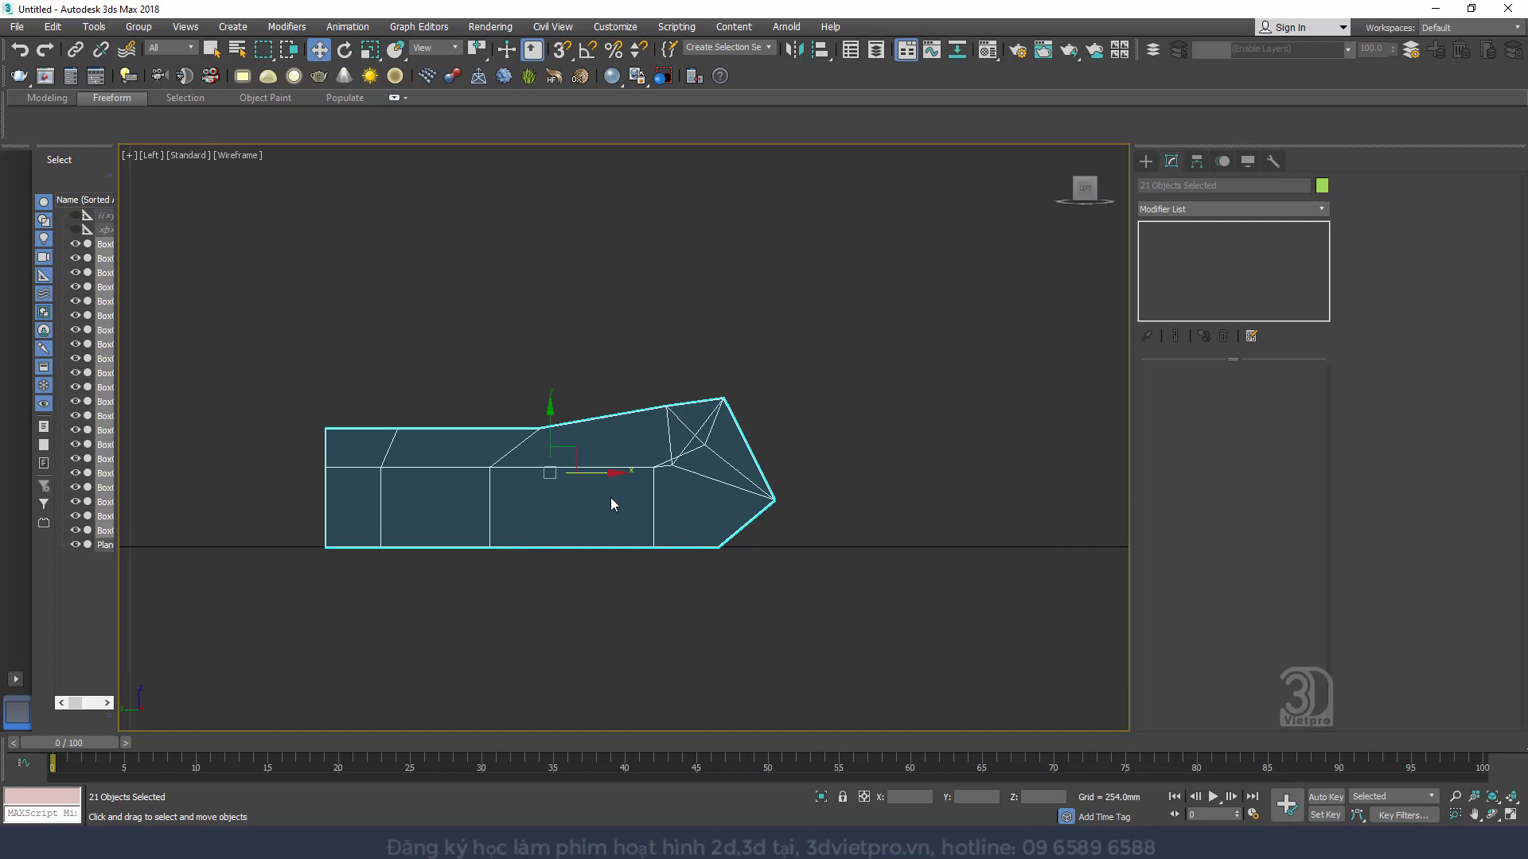
Delete the 20 copied tiles, keeping only the original tile at the start of the row
{"action": "scroll", "coordinate": [654, 480], "scroll_direction": "down", "scroll_amount": 3}
{"action": "middle_click_drag", "start_coordinate": [654, 480], "coordinate": [619, 488], "text": "alt"}
{"action": "scroll", "coordinate": [619, 488], "scroll_direction": "down", "scroll_amount": 5}
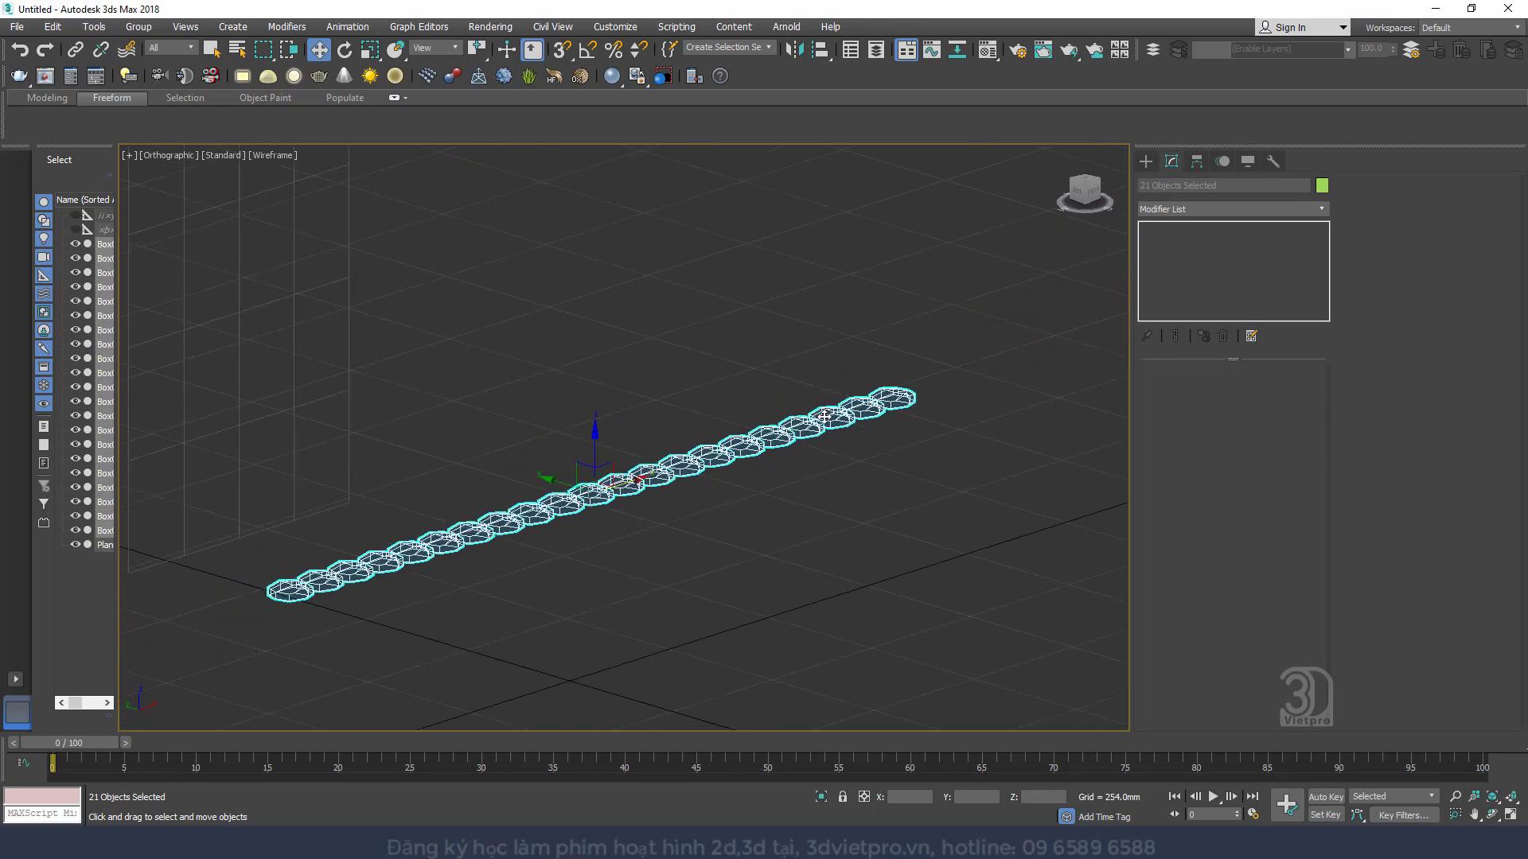
{"action": "left_click_drag", "start_coordinate": [445, 542], "coordinate": [443, 543]}
{"action": "middle_click_drag", "start_coordinate": [443, 543], "coordinate": [440, 570], "text": "alt"}
{"action": "left_click_drag", "start_coordinate": [438, 596], "coordinate": [407, 654]}
{"action": "key", "text": "ctrl+z"}
{"action": "left_click_drag", "start_coordinate": [491, 616], "coordinate": [395, 660], "text": "ctrl"}
{"action": "left_click_drag", "start_coordinate": [424, 650], "coordinate": [336, 671], "text": "ctrl"}
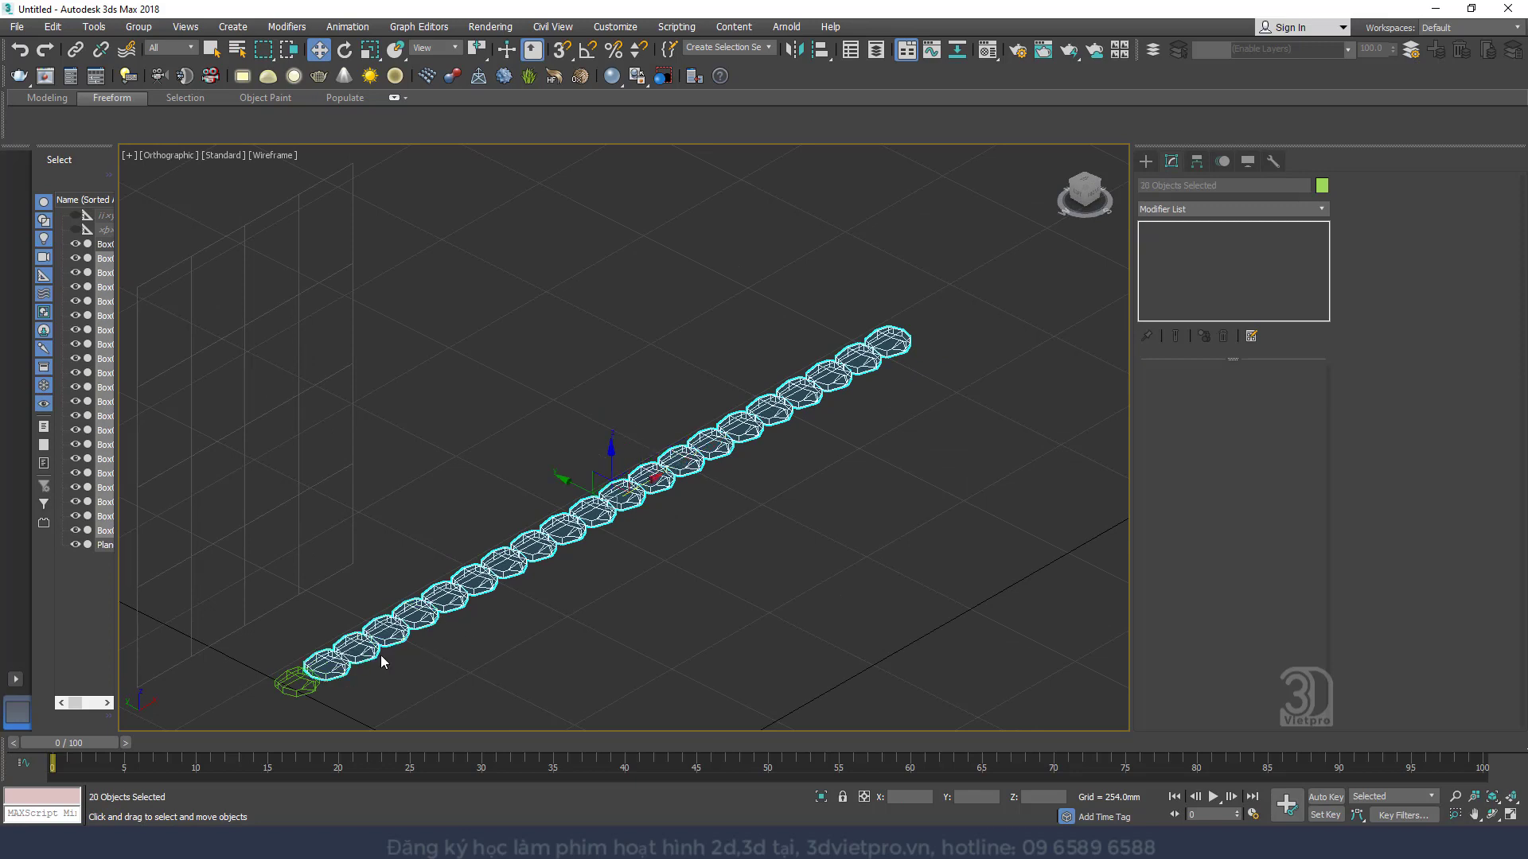
{"action": "middle_click_drag", "start_coordinate": [460, 620], "coordinate": [520, 571]}
{"action": "key", "text": "Delete"}
Lower the top and middle vertices at the tile's flat rear end in the left view so its upper surface slopes down backward
{"action": "left_click", "coordinate": [370, 629]}
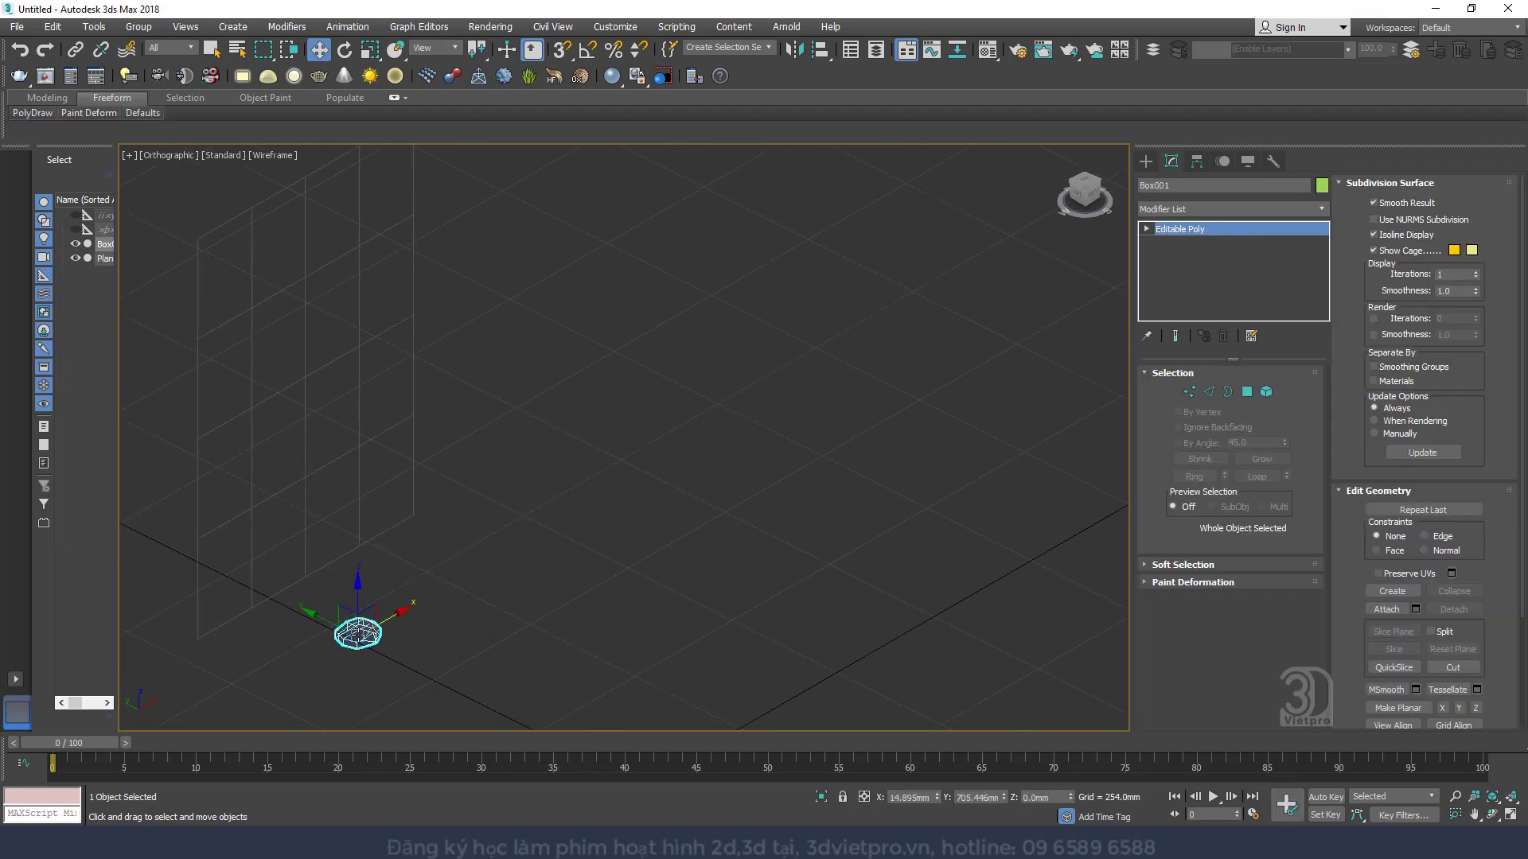
{"action": "key", "text": "l"}
{"action": "key", "text": "z"}
{"action": "left_click", "coordinate": [1188, 391]}
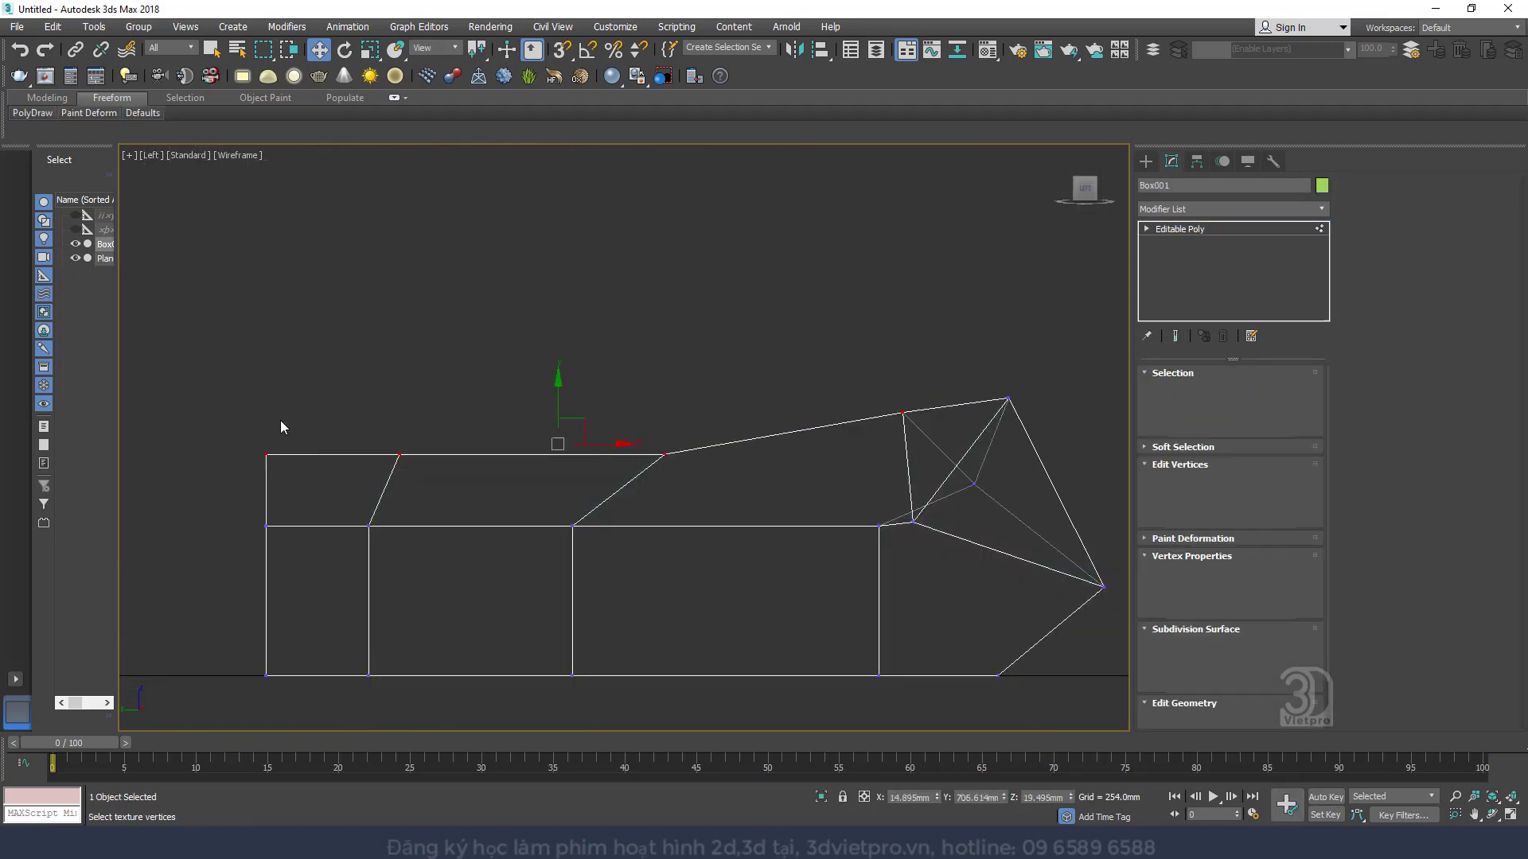
{"action": "left_click_drag", "start_coordinate": [225, 403], "coordinate": [411, 552]}
{"action": "left_click_drag", "start_coordinate": [327, 462], "coordinate": [327, 513]}
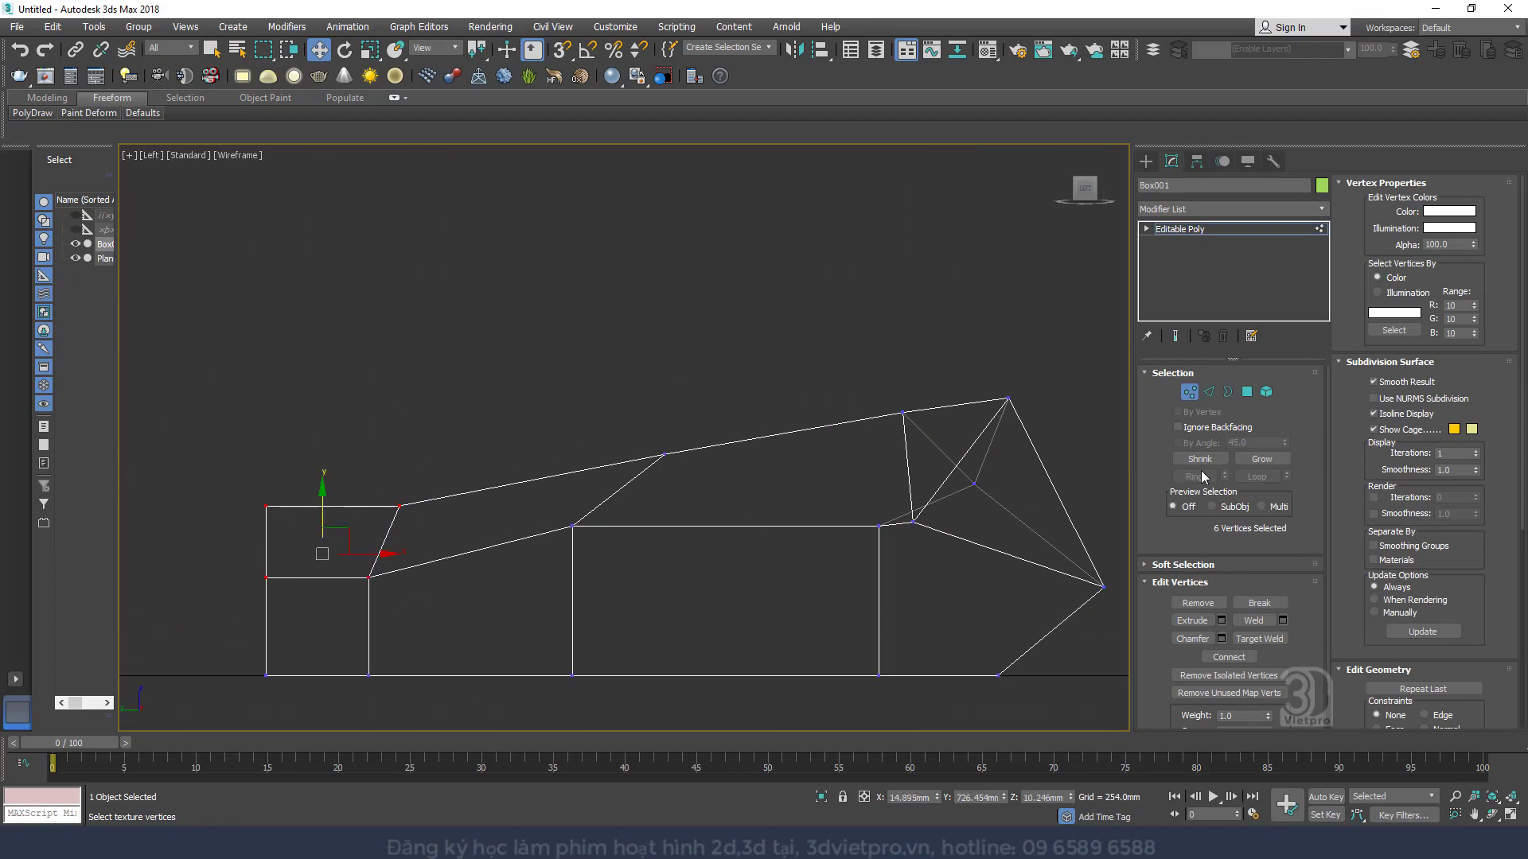
{"action": "left_click", "coordinate": [1189, 392]}
Clone the tile sideways in the top view as 25 slightly overlapping copies spaced about 64 mm apart
{"action": "scroll", "coordinate": [633, 549], "scroll_direction": "down", "scroll_amount": 3}
{"action": "key", "text": "t"}
{"action": "scroll", "coordinate": [594, 546], "scroll_direction": "down", "scroll_amount": 3}
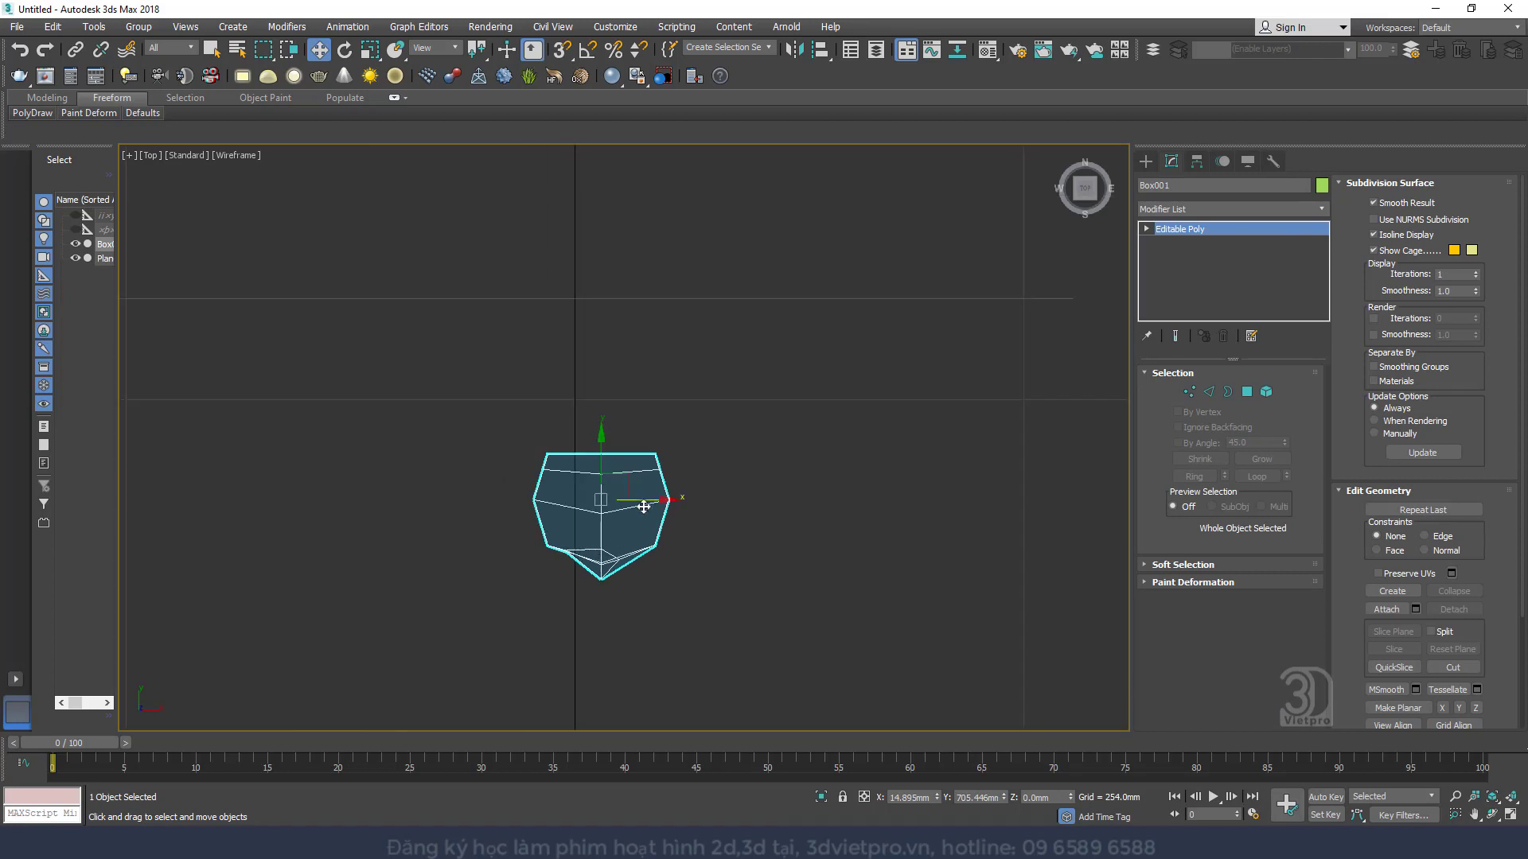
{"action": "left_click_drag", "start_coordinate": [642, 506], "coordinate": [776, 508], "text": "shift"}
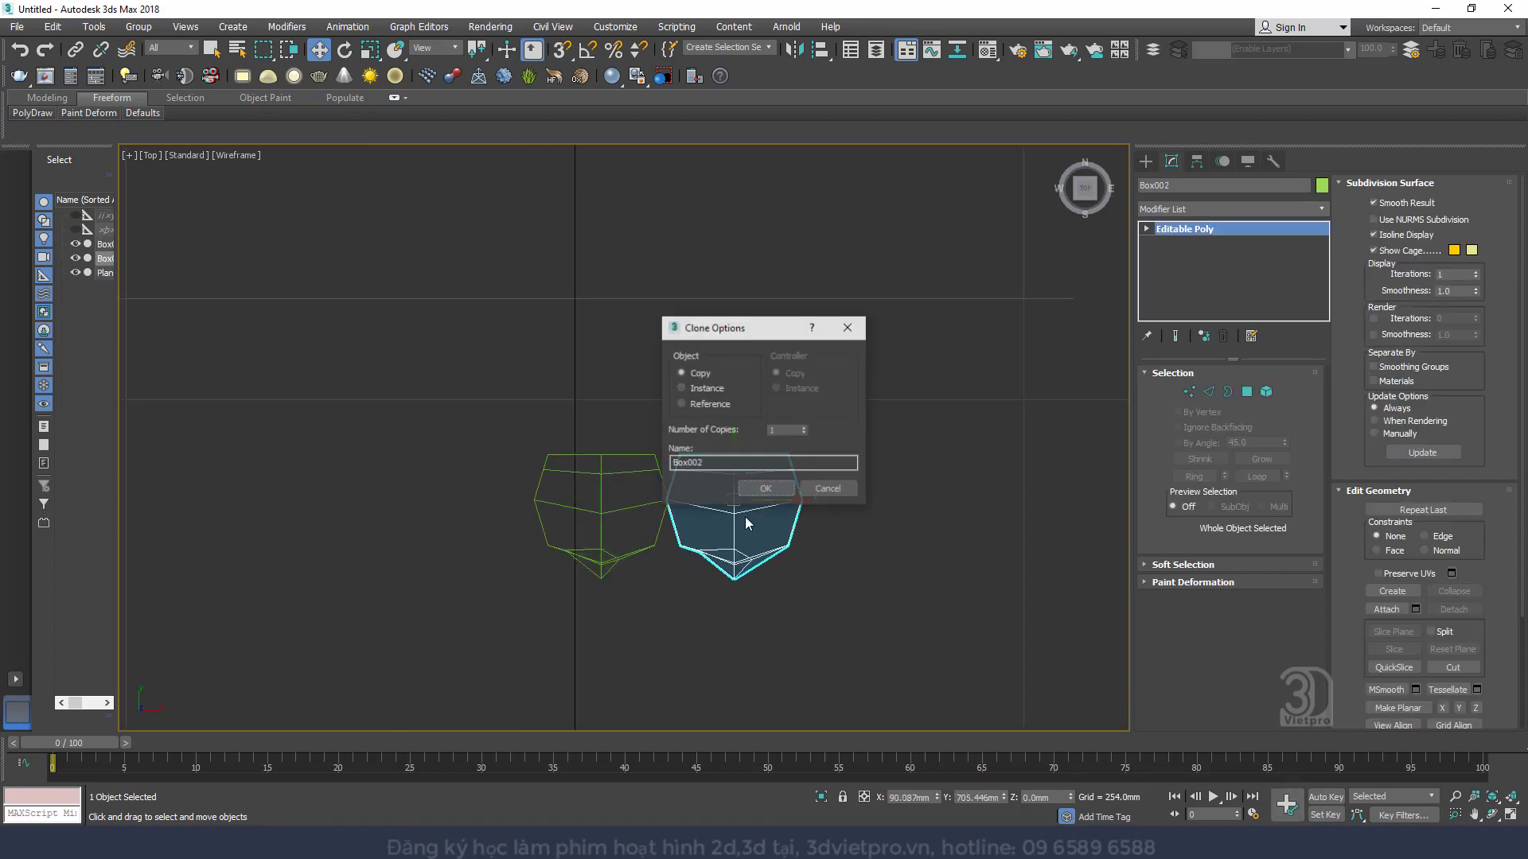
{"action": "left_click", "coordinate": [831, 489]}
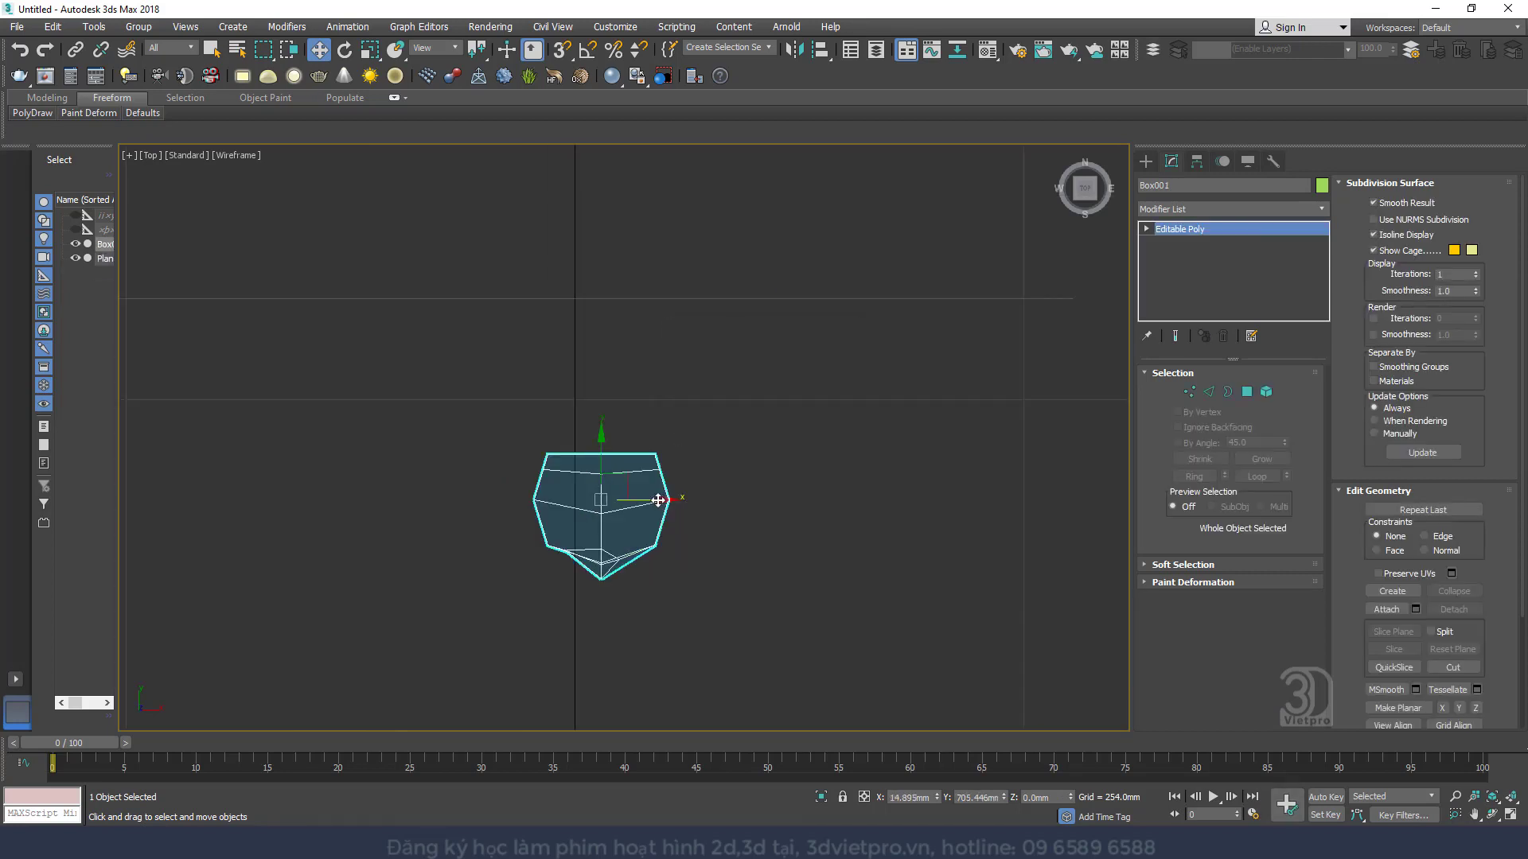
{"action": "left_click_drag", "start_coordinate": [658, 500], "coordinate": [771, 500], "text": "shift"}
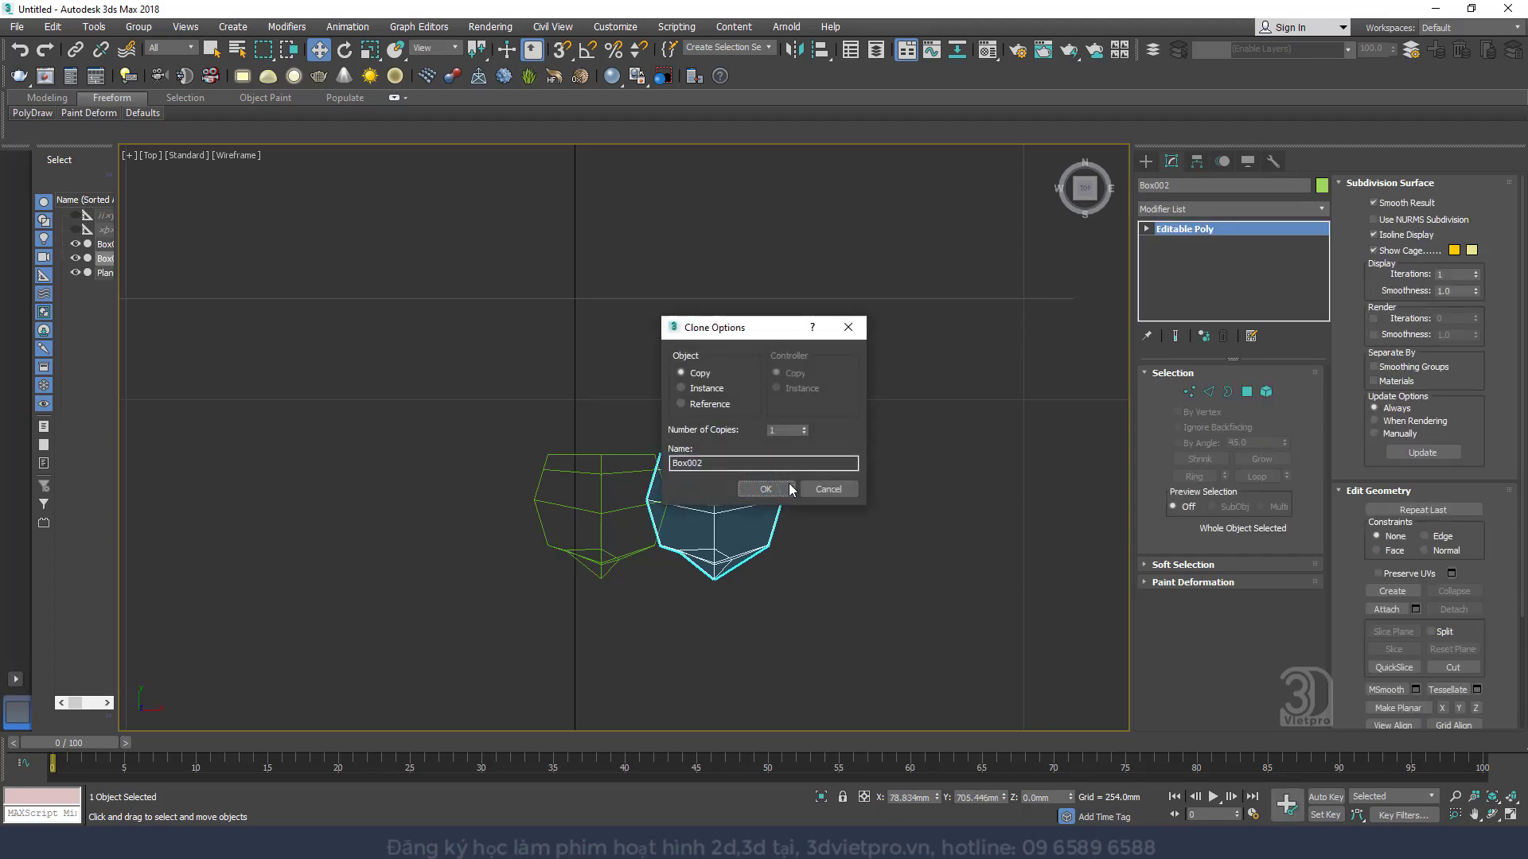
{"action": "left_click_drag", "start_coordinate": [806, 432], "coordinate": [805, 410]}
{"action": "left_click", "coordinate": [751, 495]}
{"action": "scroll", "coordinate": [565, 482], "scroll_direction": "down", "scroll_amount": 8}
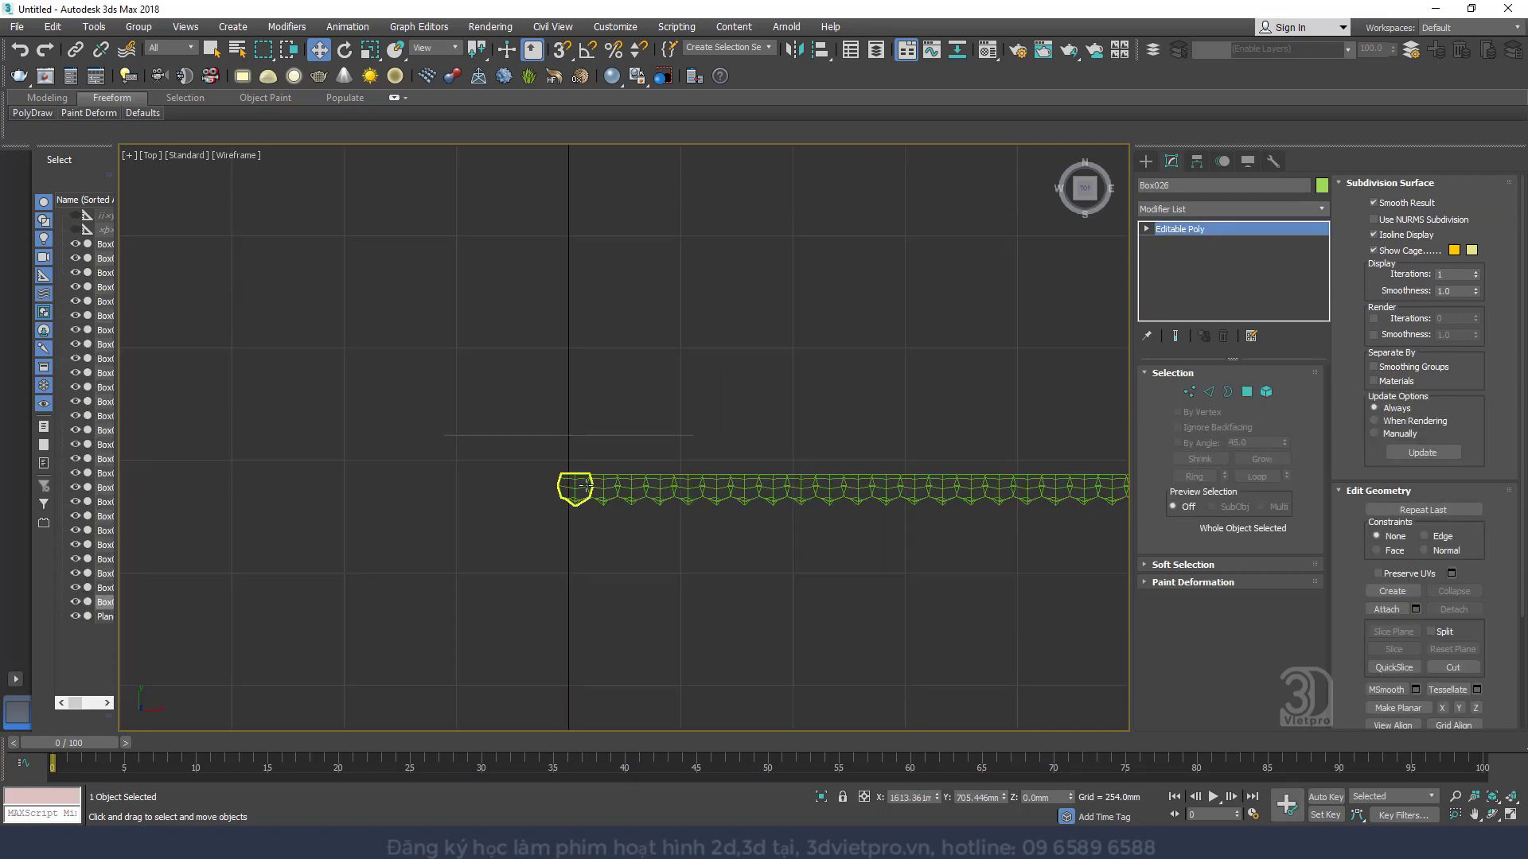
{"action": "mouse_move", "coordinate": [562, 492]}
{"action": "middle_mouse_down"}
{"action": "mouse_move", "coordinate": [623, 493]}
{"action": "mouse_move", "coordinate": [471, 524]}
{"action": "middle_mouse_up"}
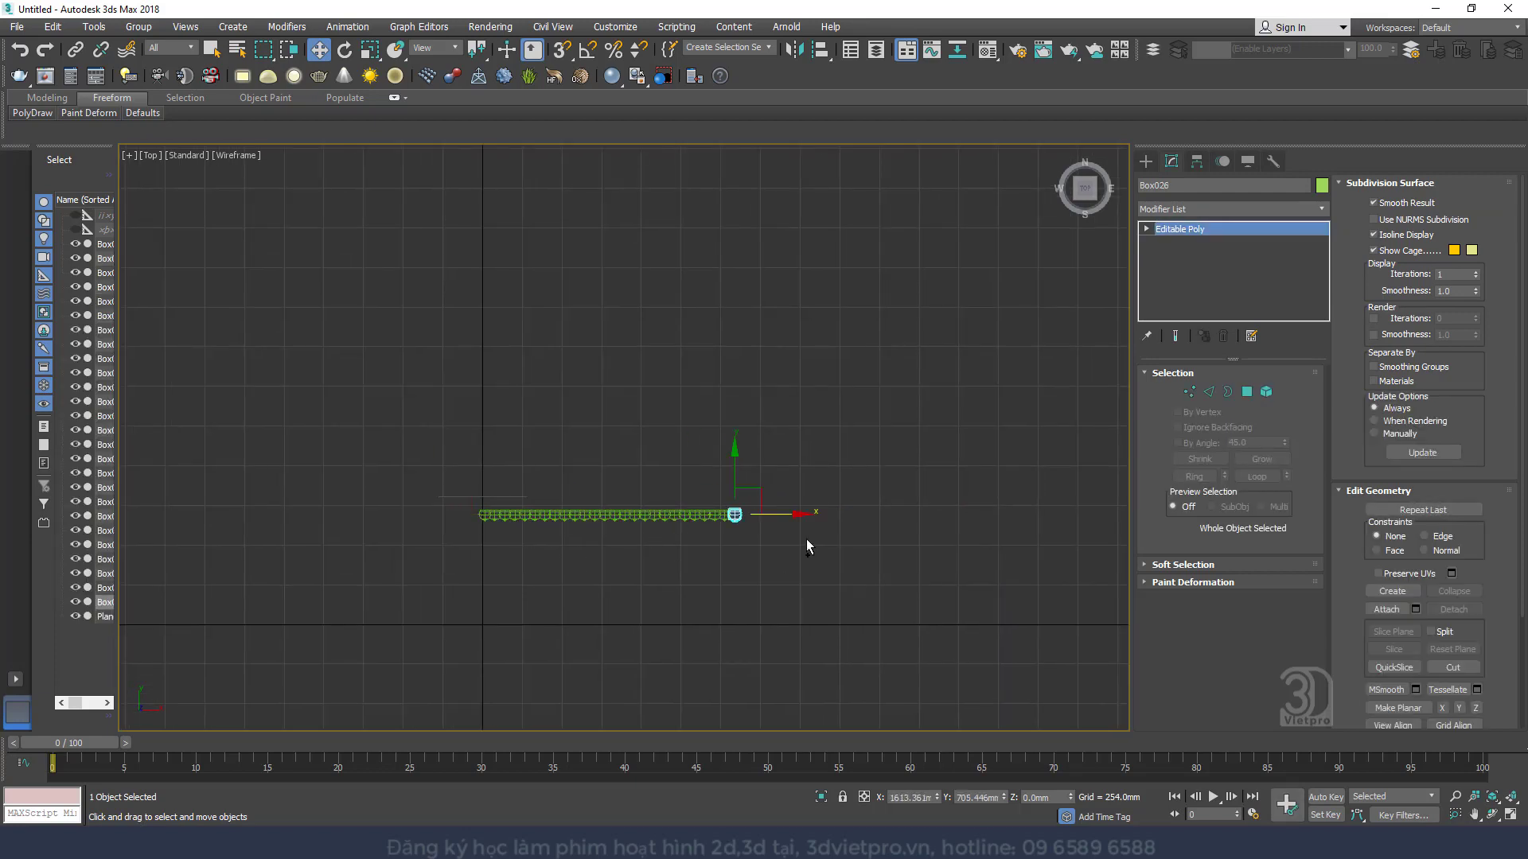
Clone the whole row of 26 tiles once in the left view, moving the copy forward until its rear overlaps the original's front tips
{"action": "left_click_drag", "start_coordinate": [759, 513], "coordinate": [760, 510]}
{"action": "middle_click_drag", "start_coordinate": [676, 545], "coordinate": [742, 475], "text": "alt"}
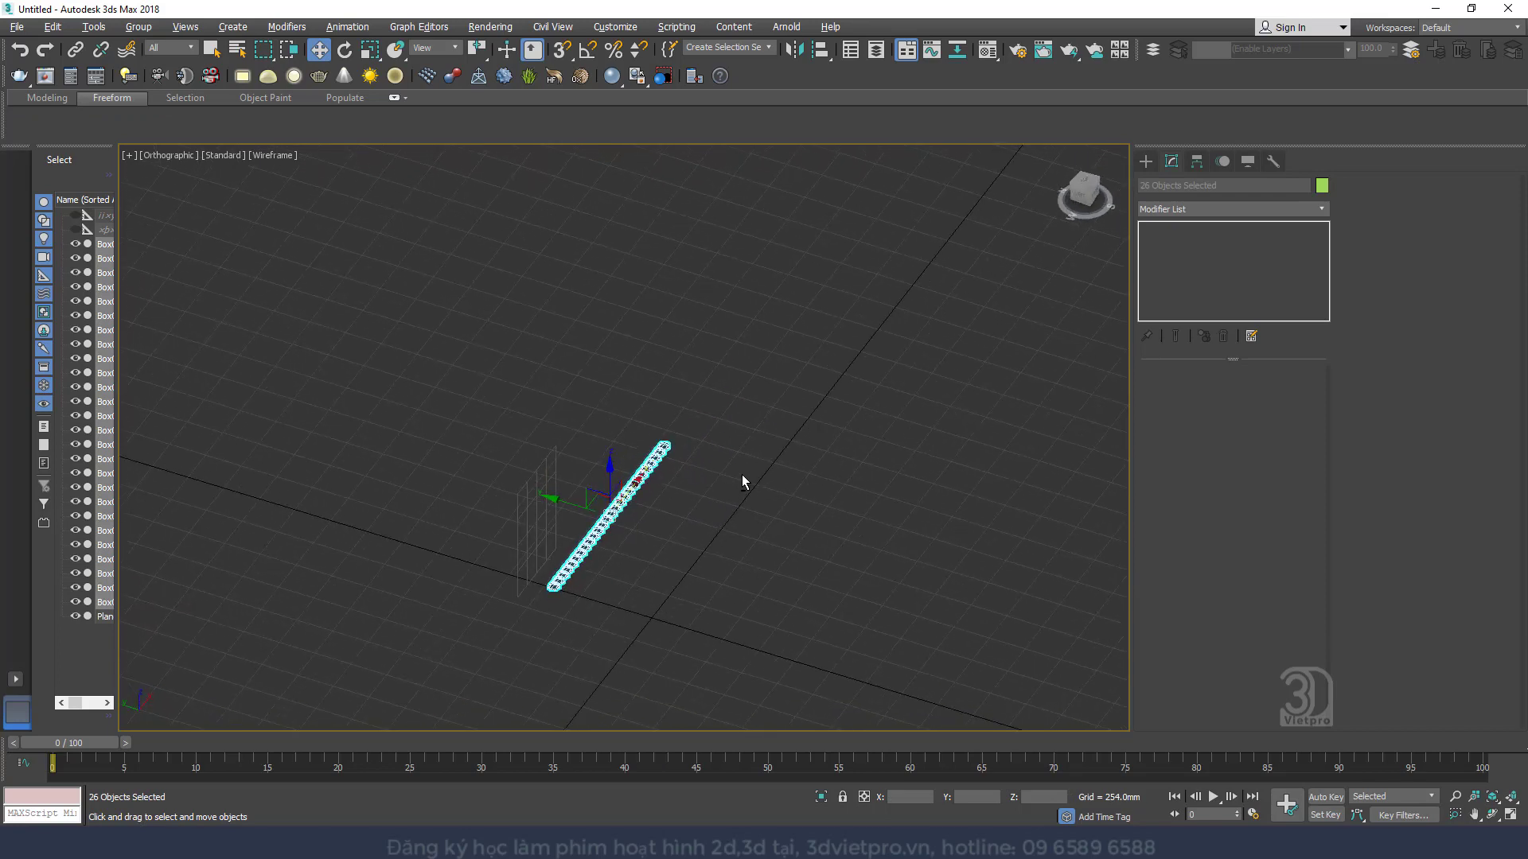
{"action": "key", "text": "l"}
{"action": "key", "text": "z"}
{"action": "scroll", "coordinate": [382, 526], "scroll_direction": "down", "scroll_amount": 5}
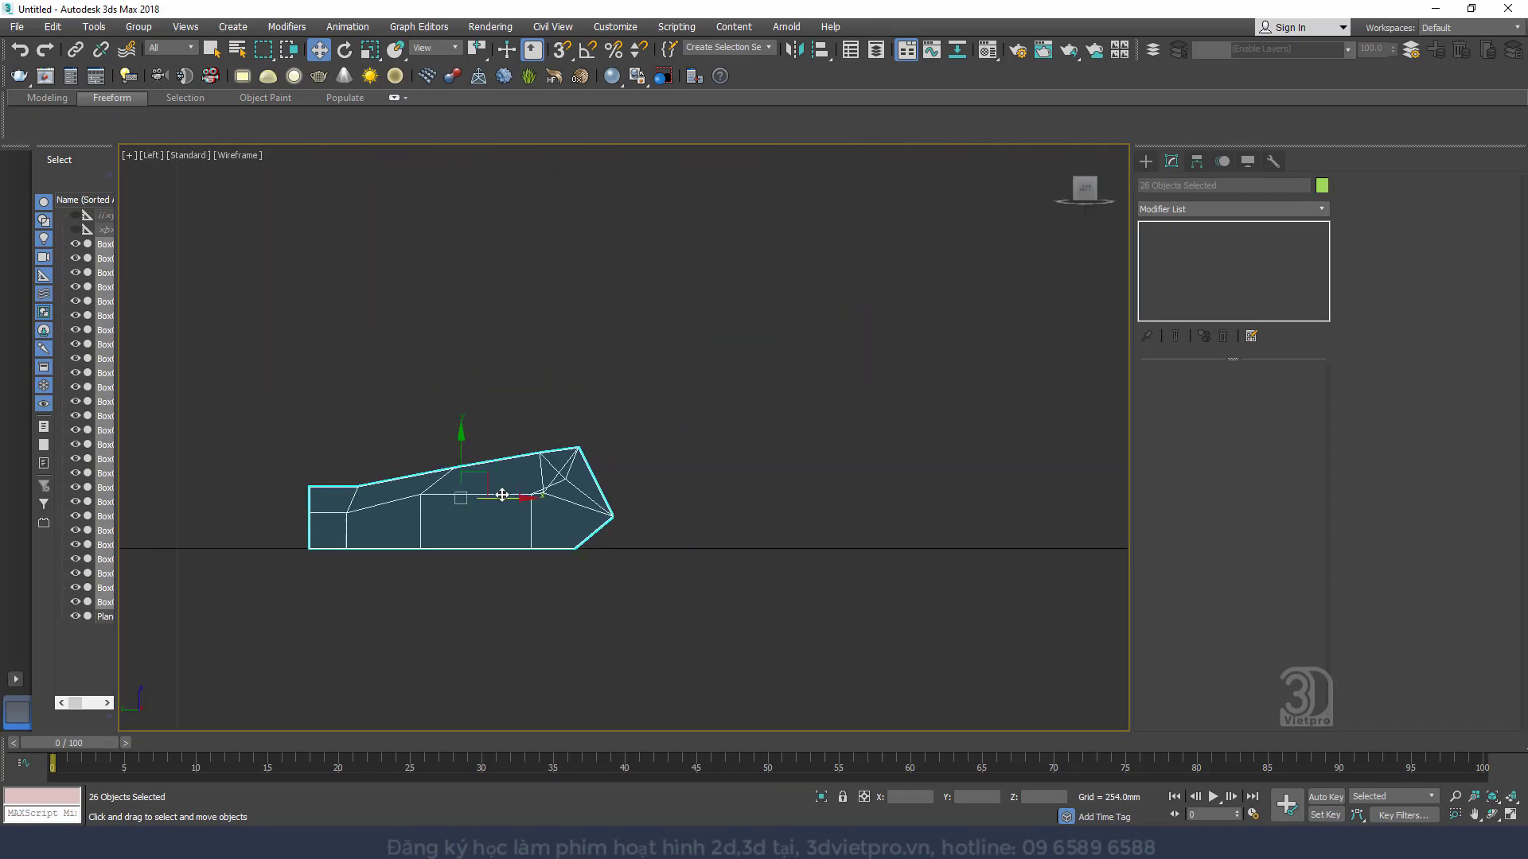
{"action": "mouse_move", "coordinate": [497, 503]}
{"action": "left_mouse_down", "text": "shift"}
{"action": "mouse_move", "coordinate": [756, 505]}
{"action": "mouse_move", "coordinate": [740, 503]}
{"action": "left_mouse_up", "text": "shift"}
{"action": "left_click", "coordinate": [761, 494]}
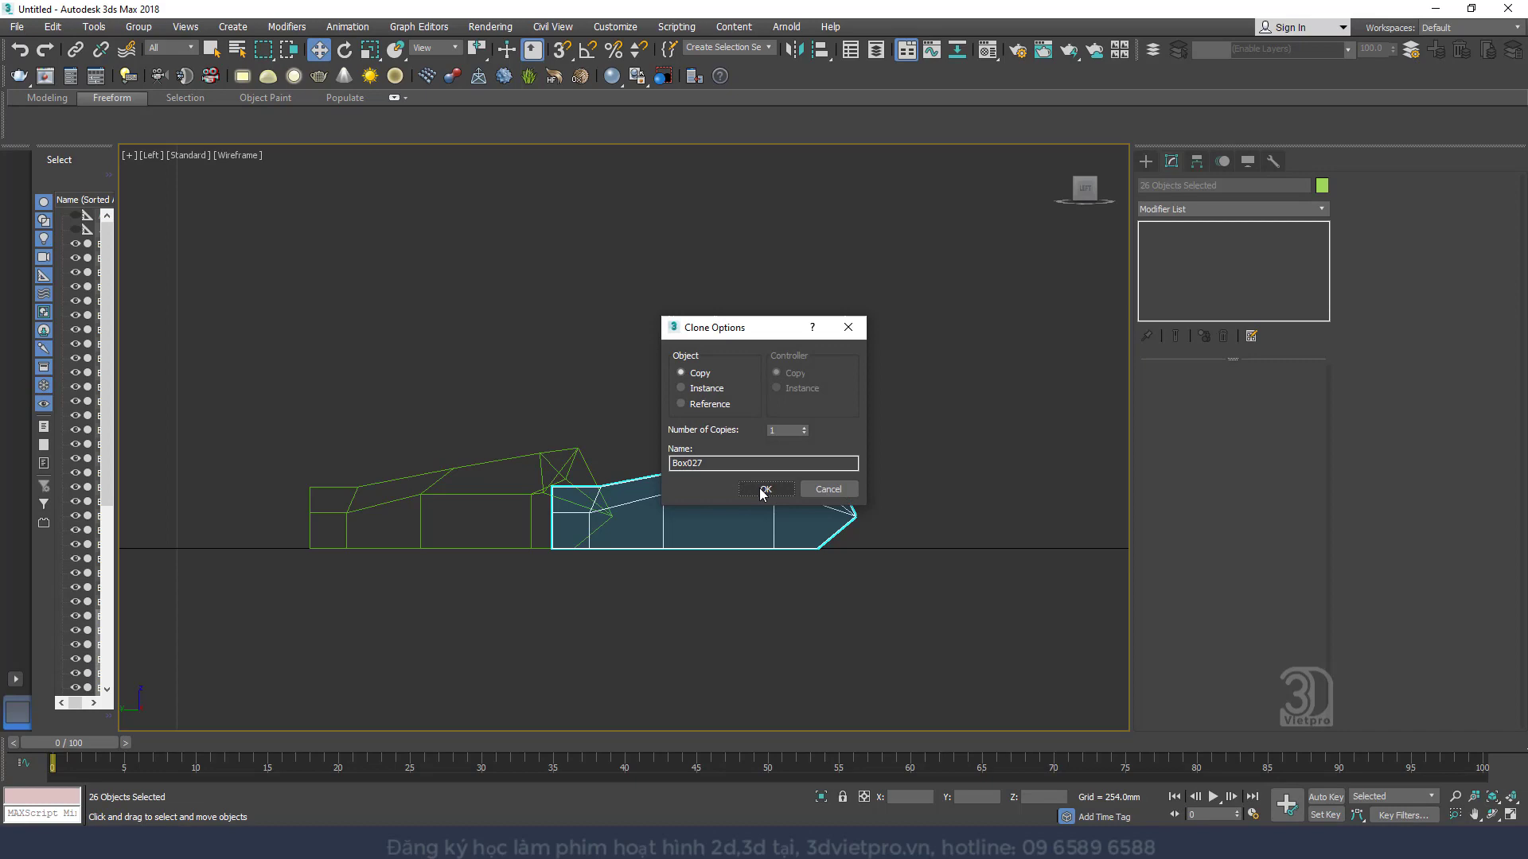
Shift the second tile row sideways by half a tile in the top view so the two rows are staggered
{"action": "key", "text": "F3"}
{"action": "mouse_move", "coordinate": [672, 511]}
{"action": "middle_mouse_down", "text": "alt"}
{"action": "mouse_move", "coordinate": [636, 564]}
{"action": "mouse_move", "coordinate": [705, 531]}
{"action": "mouse_move", "coordinate": [717, 508]}
{"action": "mouse_move", "coordinate": [598, 512]}
{"action": "middle_mouse_up", "text": "alt"}
{"action": "key", "text": "t"}
{"action": "scroll", "coordinate": [620, 432], "scroll_direction": "up", "scroll_amount": 5}
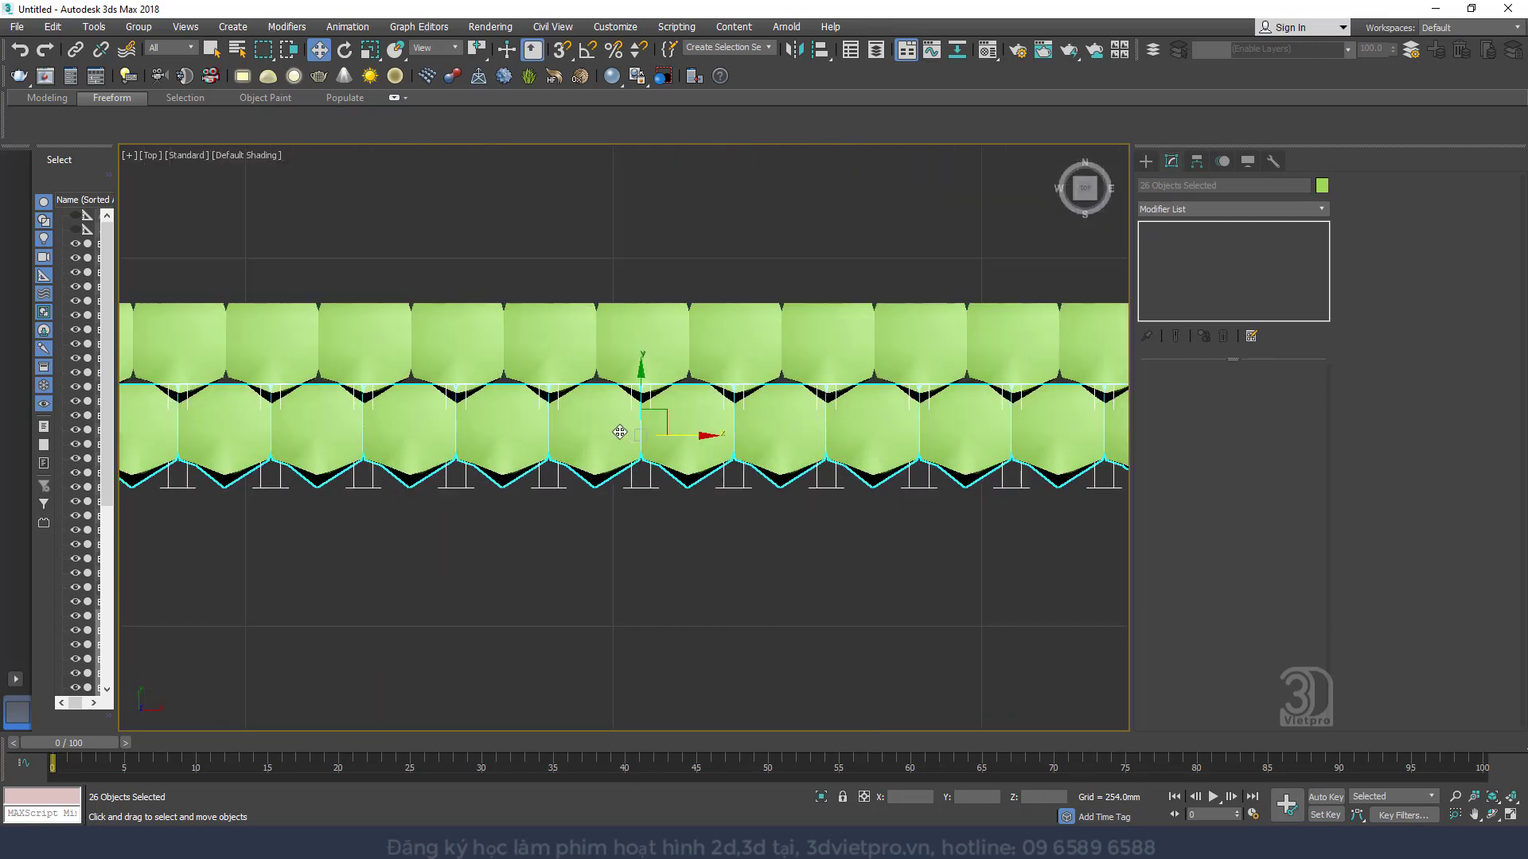
{"action": "middle_click_drag", "start_coordinate": [642, 389], "coordinate": [695, 351], "text": "alt"}
{"action": "middle_click_drag", "start_coordinate": [640, 404], "coordinate": [637, 390], "text": "alt"}
{"action": "scroll", "coordinate": [637, 390], "scroll_direction": "up", "scroll_amount": 2}
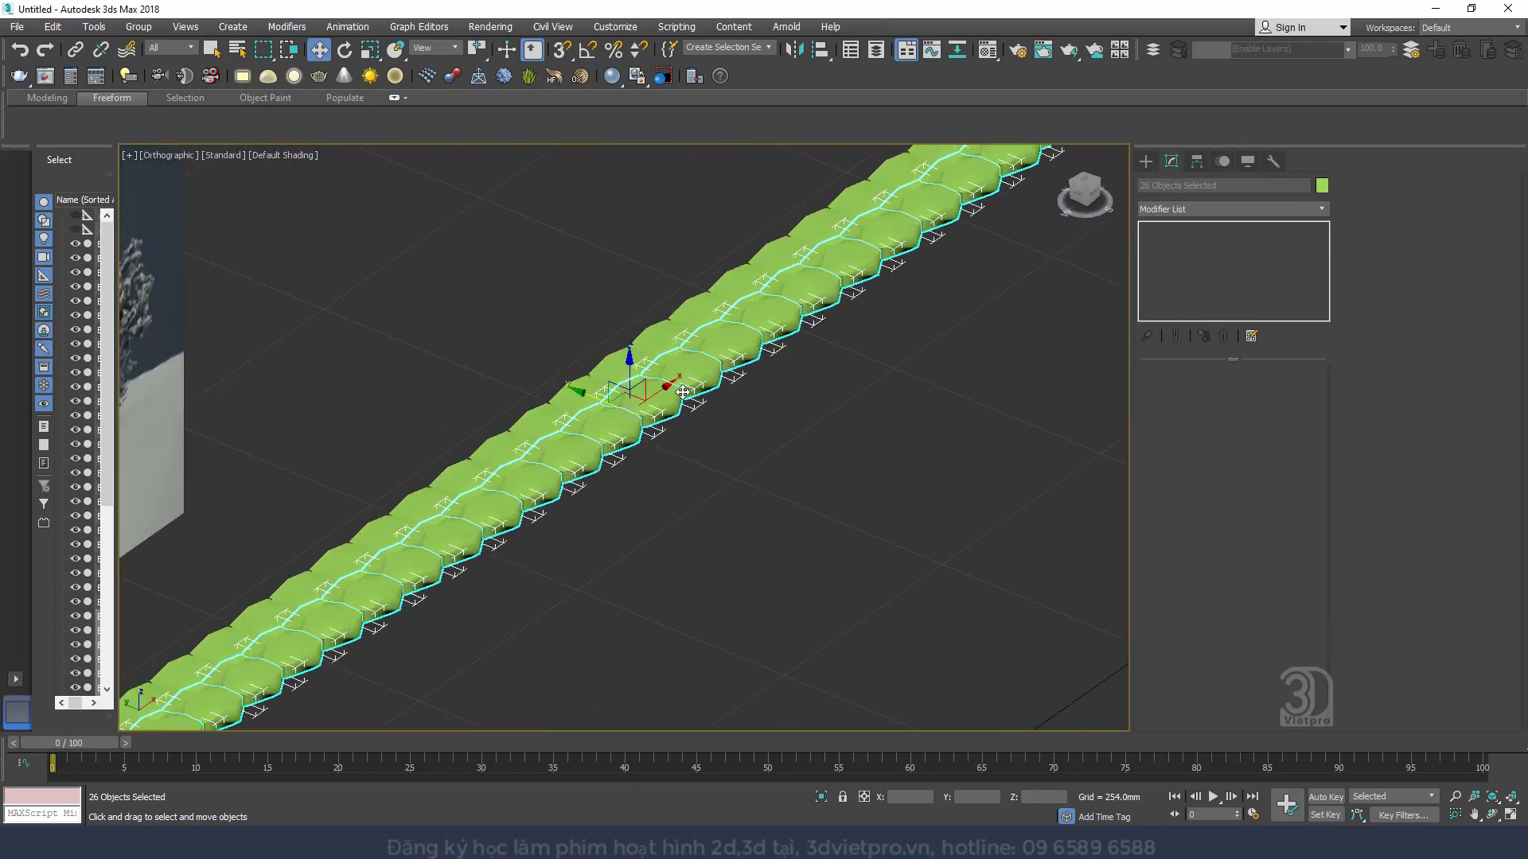
Try TurboSmooth on the second tile row and delete the modifier again
{"action": "key", "text": "F4"}
{"action": "left_click", "coordinate": [1215, 210]}
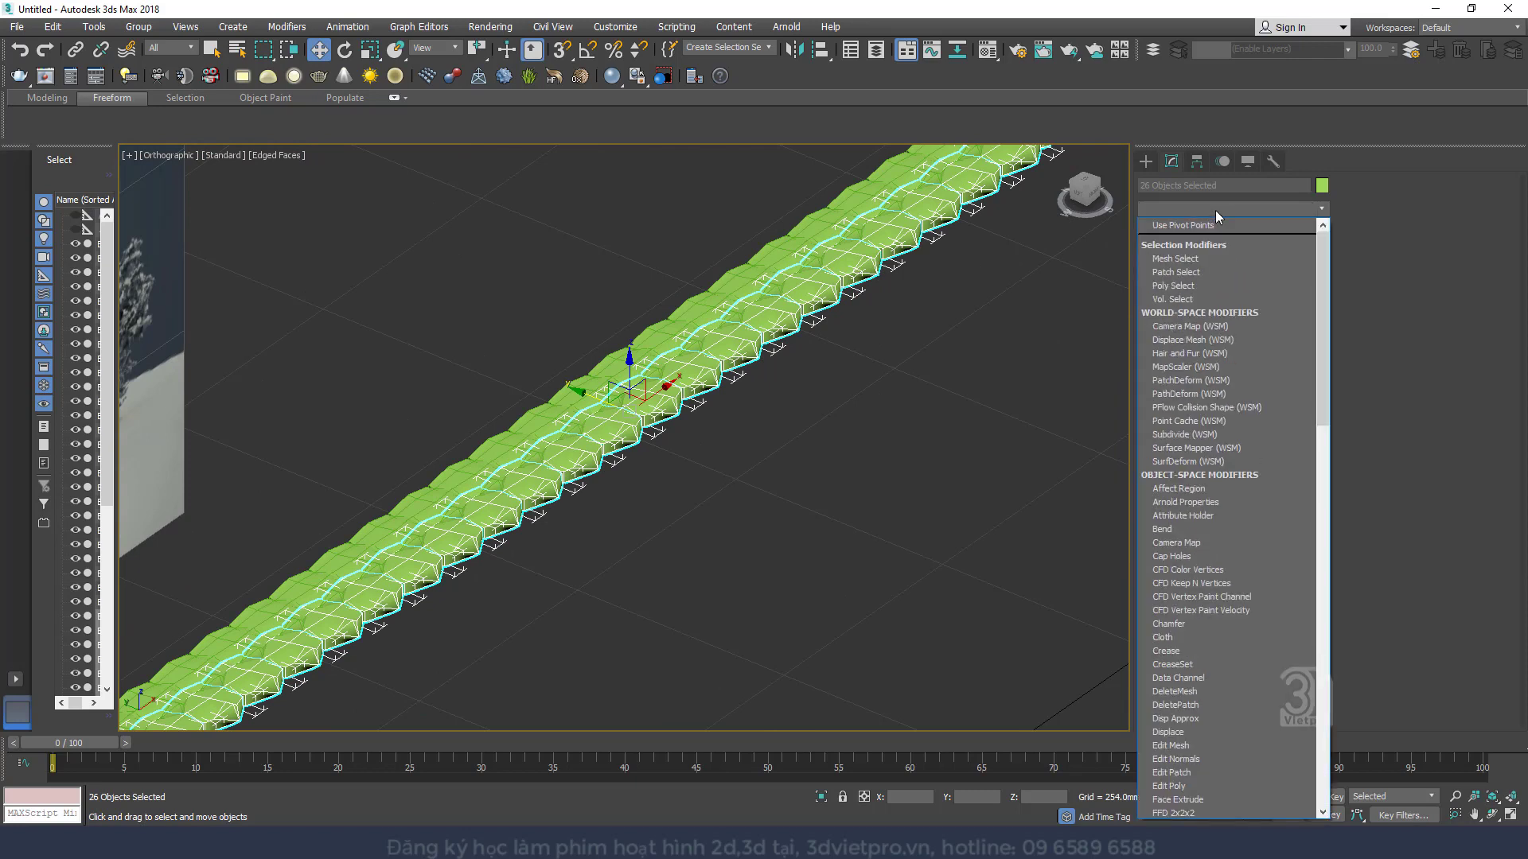
{"action": "left_click", "coordinate": [1215, 210]}
{"action": "left_click", "coordinate": [1215, 210]}
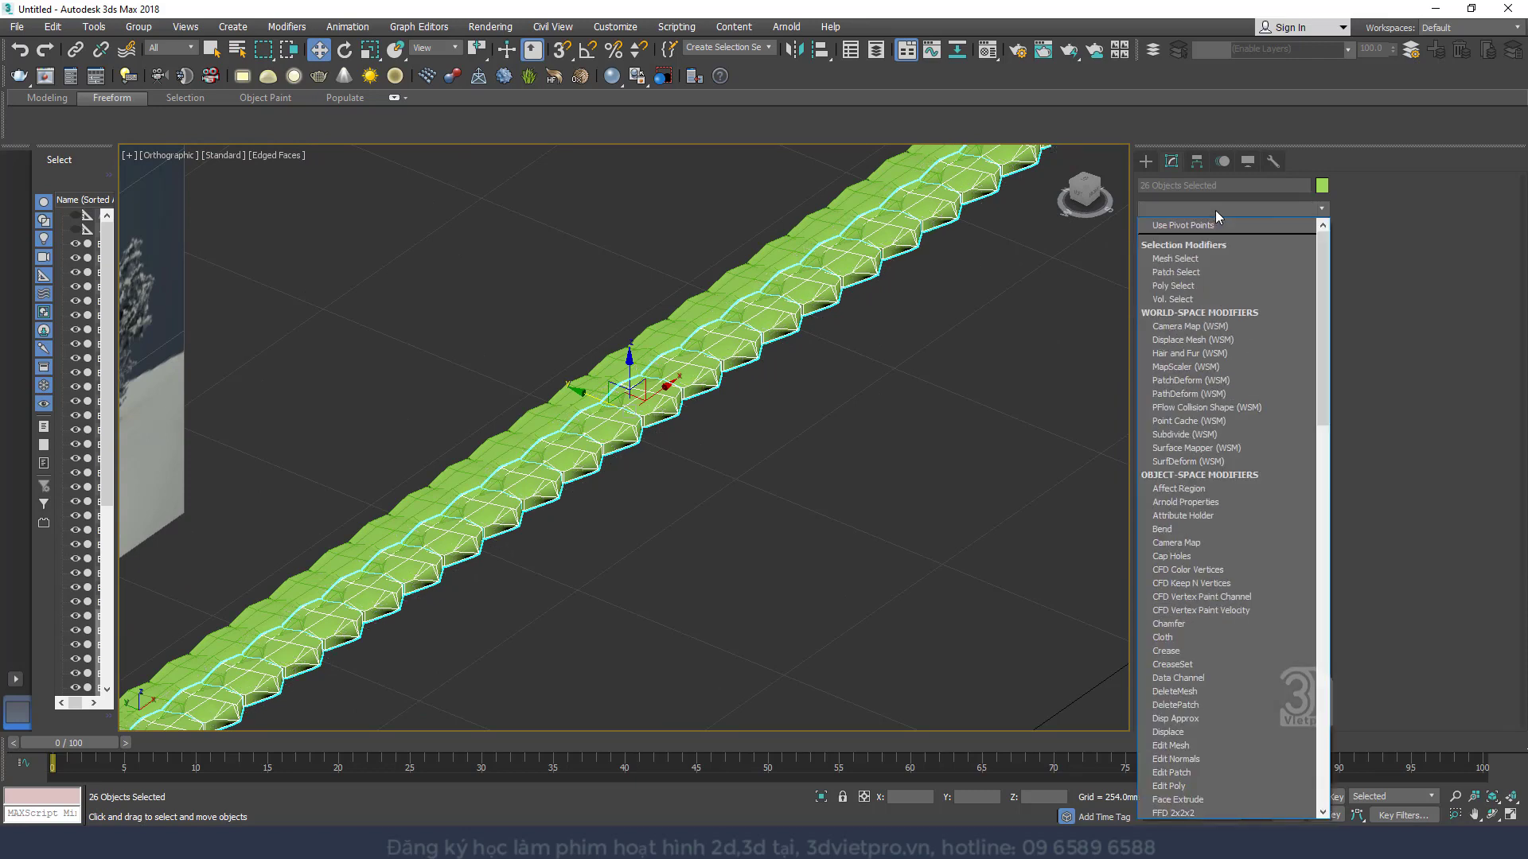
{"action": "key", "text": "t"}
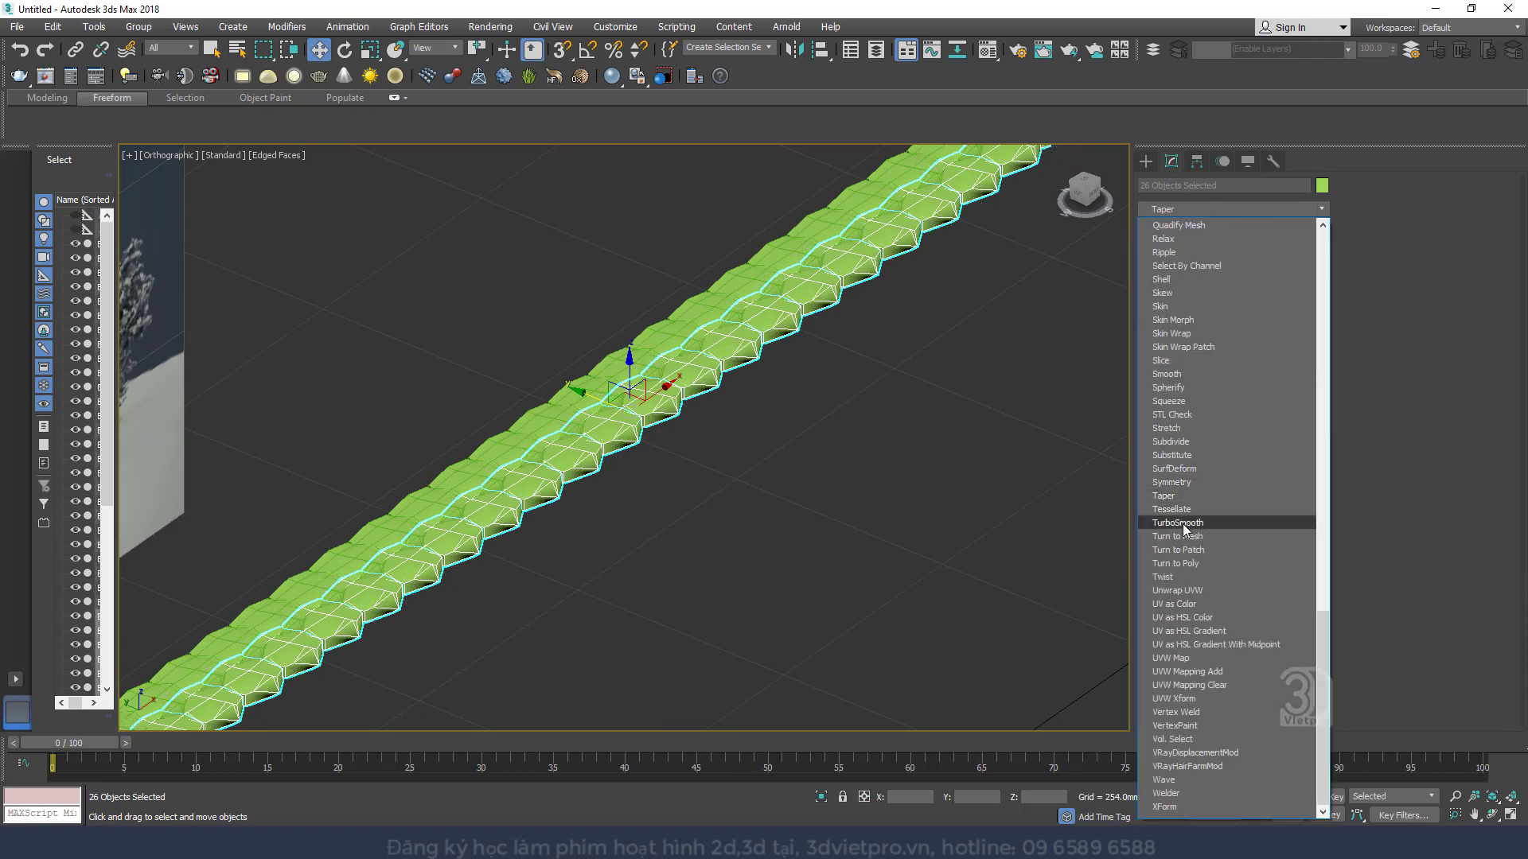
{"action": "left_click", "coordinate": [1178, 522]}
{"action": "middle_click_drag", "start_coordinate": [651, 522], "coordinate": [665, 450], "text": "alt"}
{"action": "right_click", "coordinate": [1193, 229]}
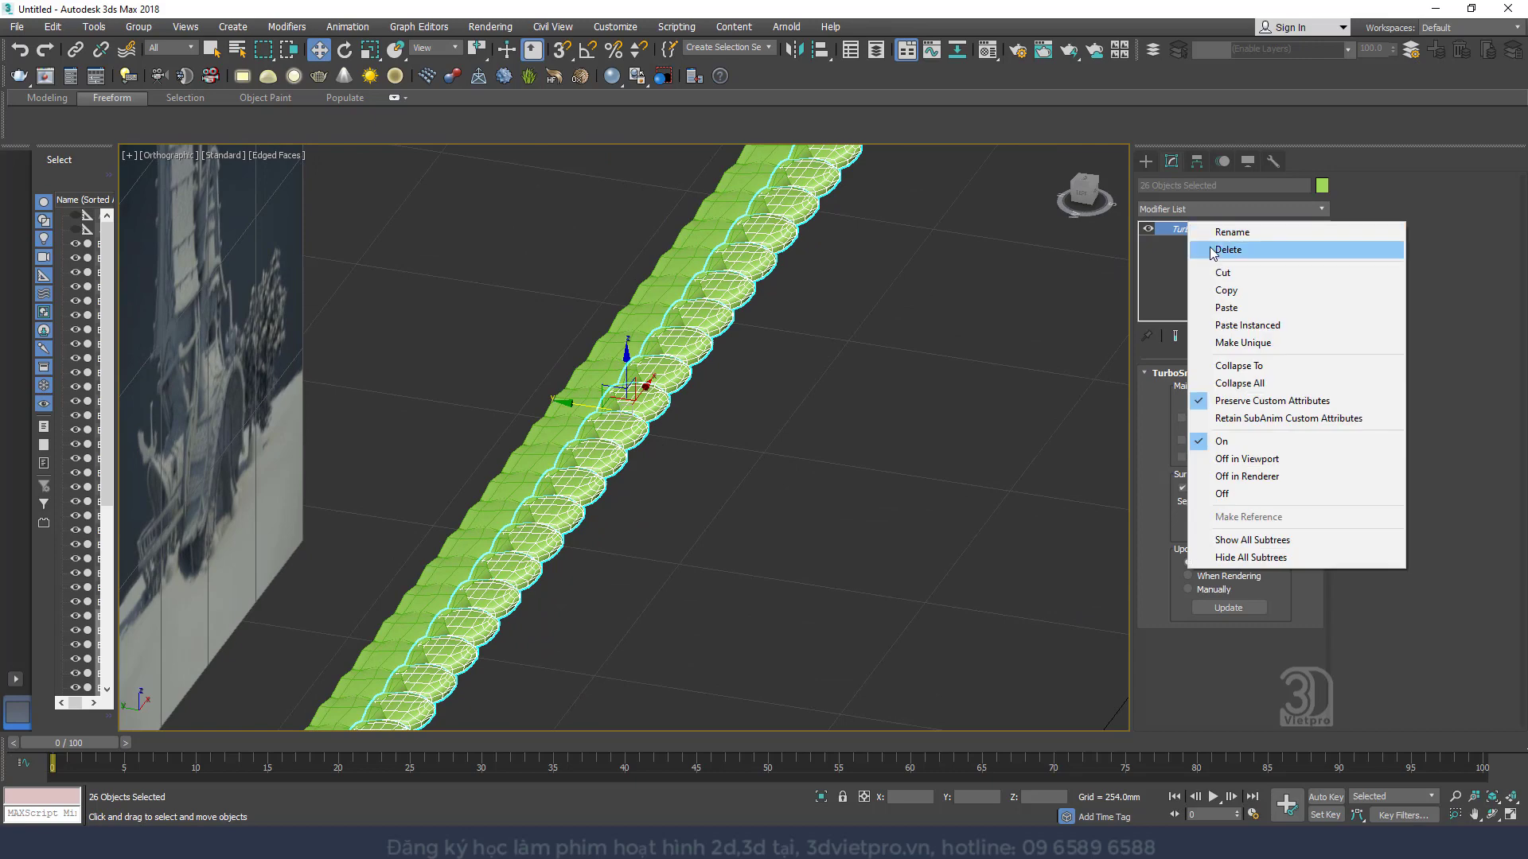
{"action": "left_click", "coordinate": [1218, 250]}
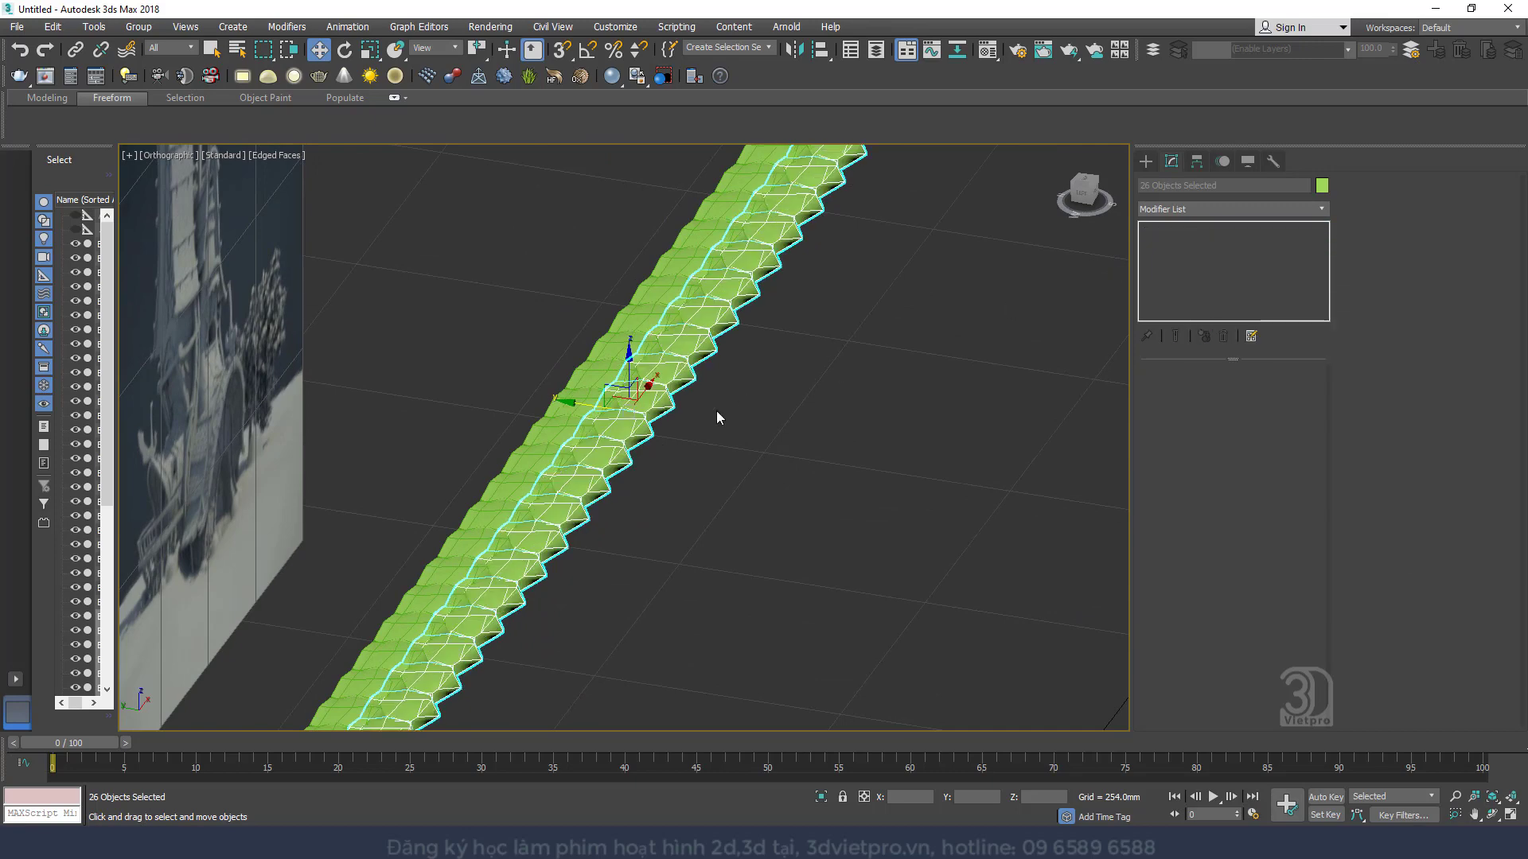
Select both staggered rows and clone them forward in the top view as 6 evenly overlapping copies
{"action": "key", "text": "t"}
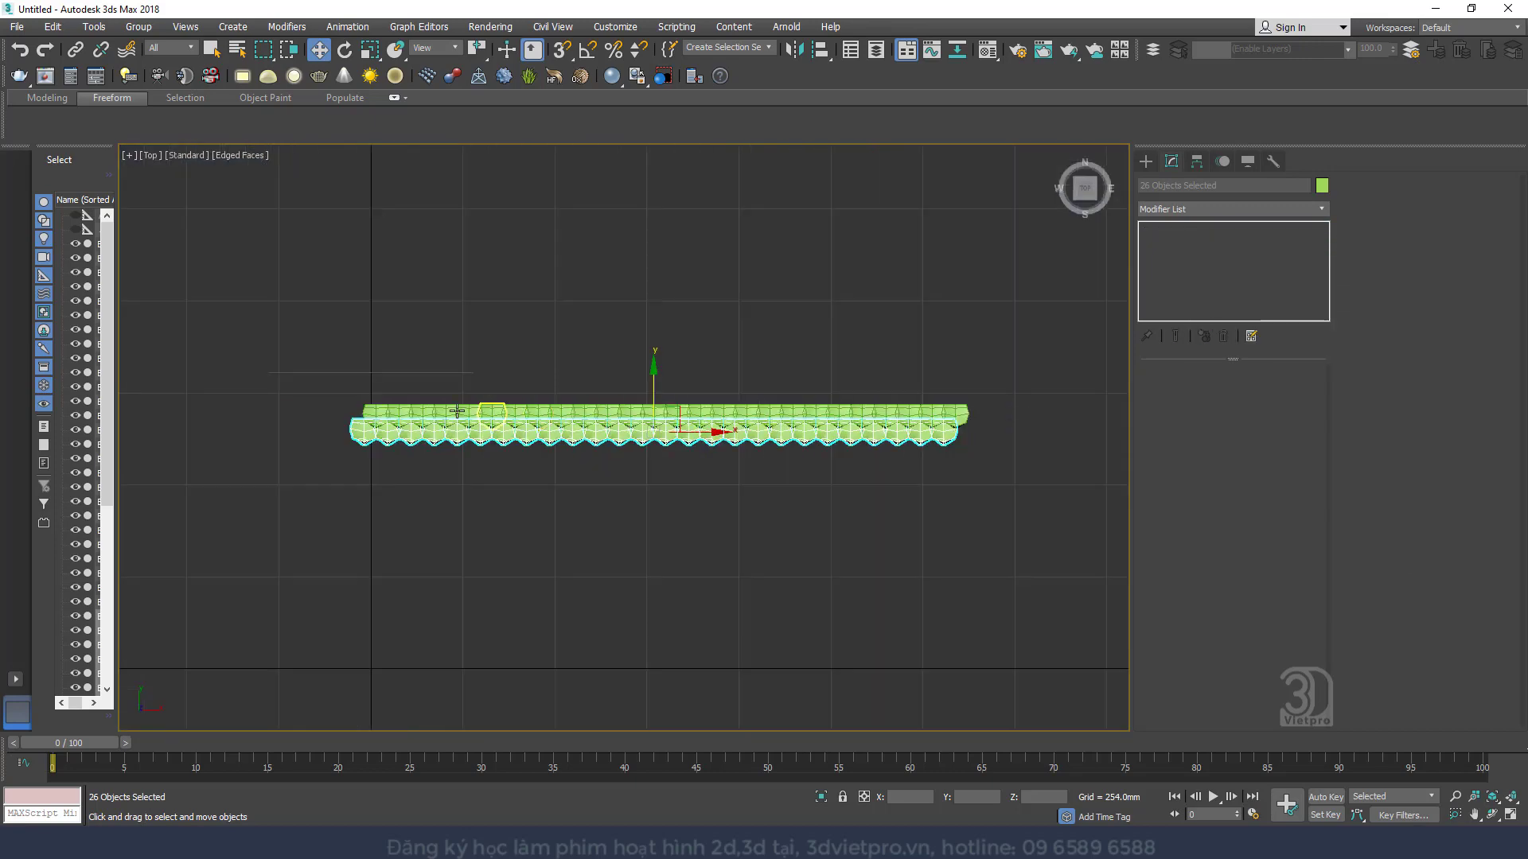
{"action": "left_click_drag", "start_coordinate": [335, 401], "coordinate": [1071, 485]}
{"action": "scroll", "coordinate": [661, 426], "scroll_direction": "up", "scroll_amount": 8}
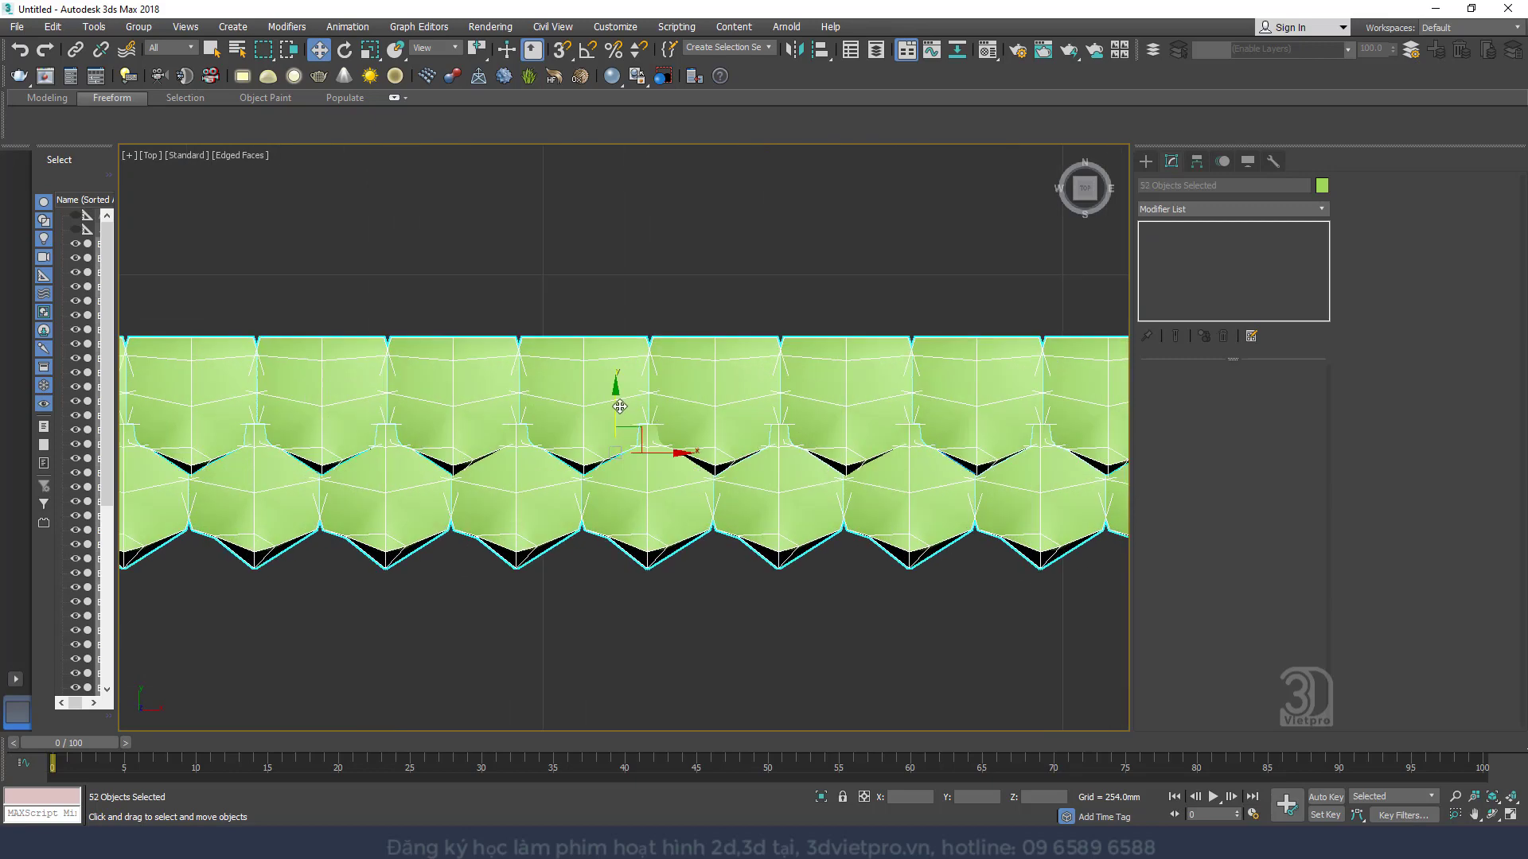
{"action": "mouse_move", "coordinate": [618, 407]}
{"action": "left_mouse_down", "text": "shift"}
{"action": "mouse_move", "coordinate": [615, 654]}
{"action": "mouse_move", "coordinate": [613, 620]}
{"action": "left_mouse_up", "text": "shift"}
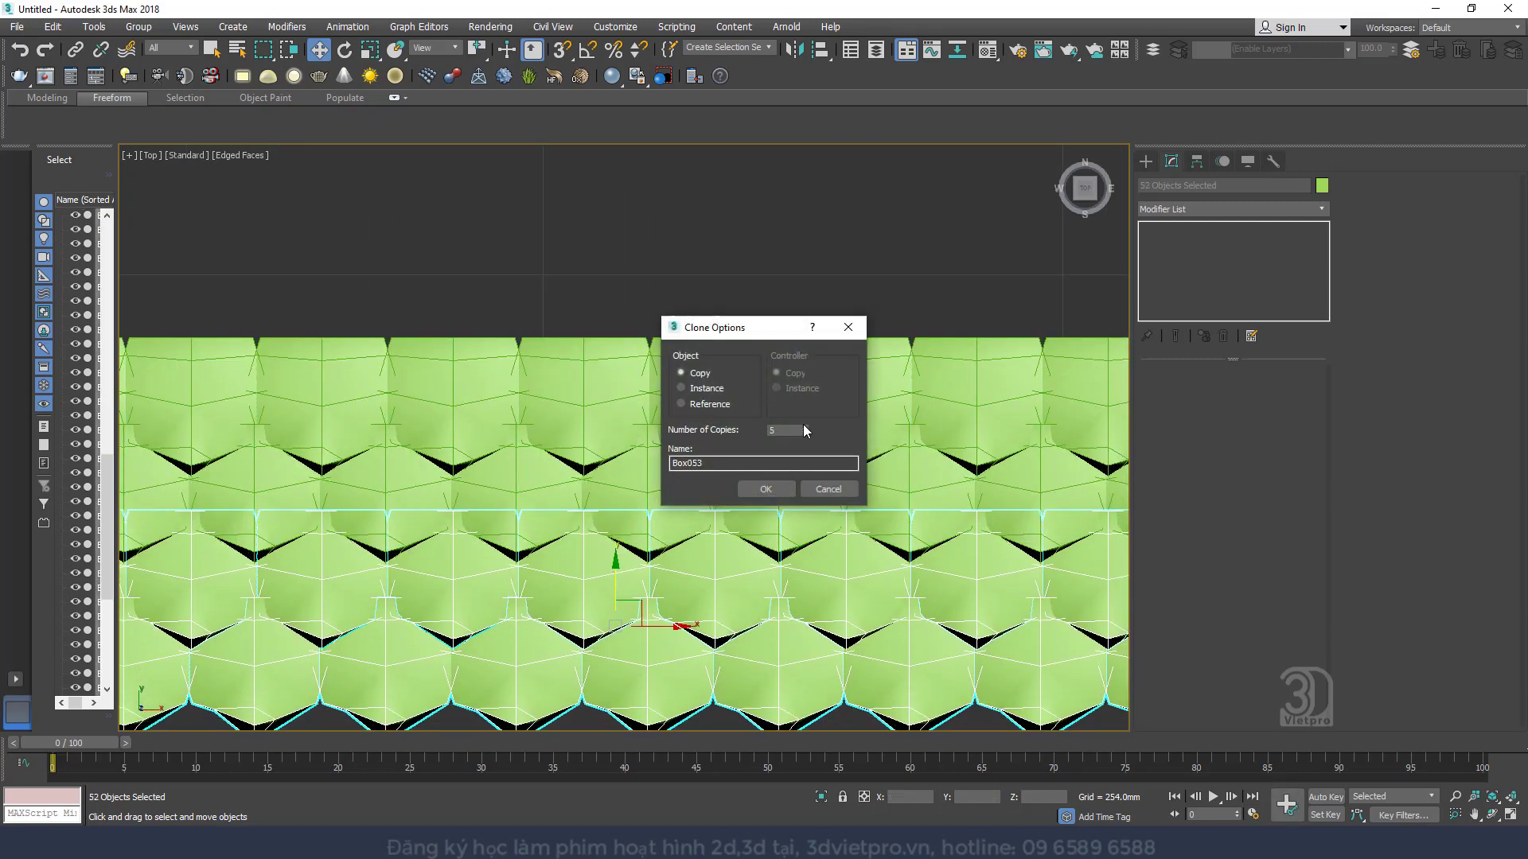
{"action": "left_click", "coordinate": [760, 488]}
{"action": "scroll", "coordinate": [753, 495], "scroll_direction": "down", "scroll_amount": 5}
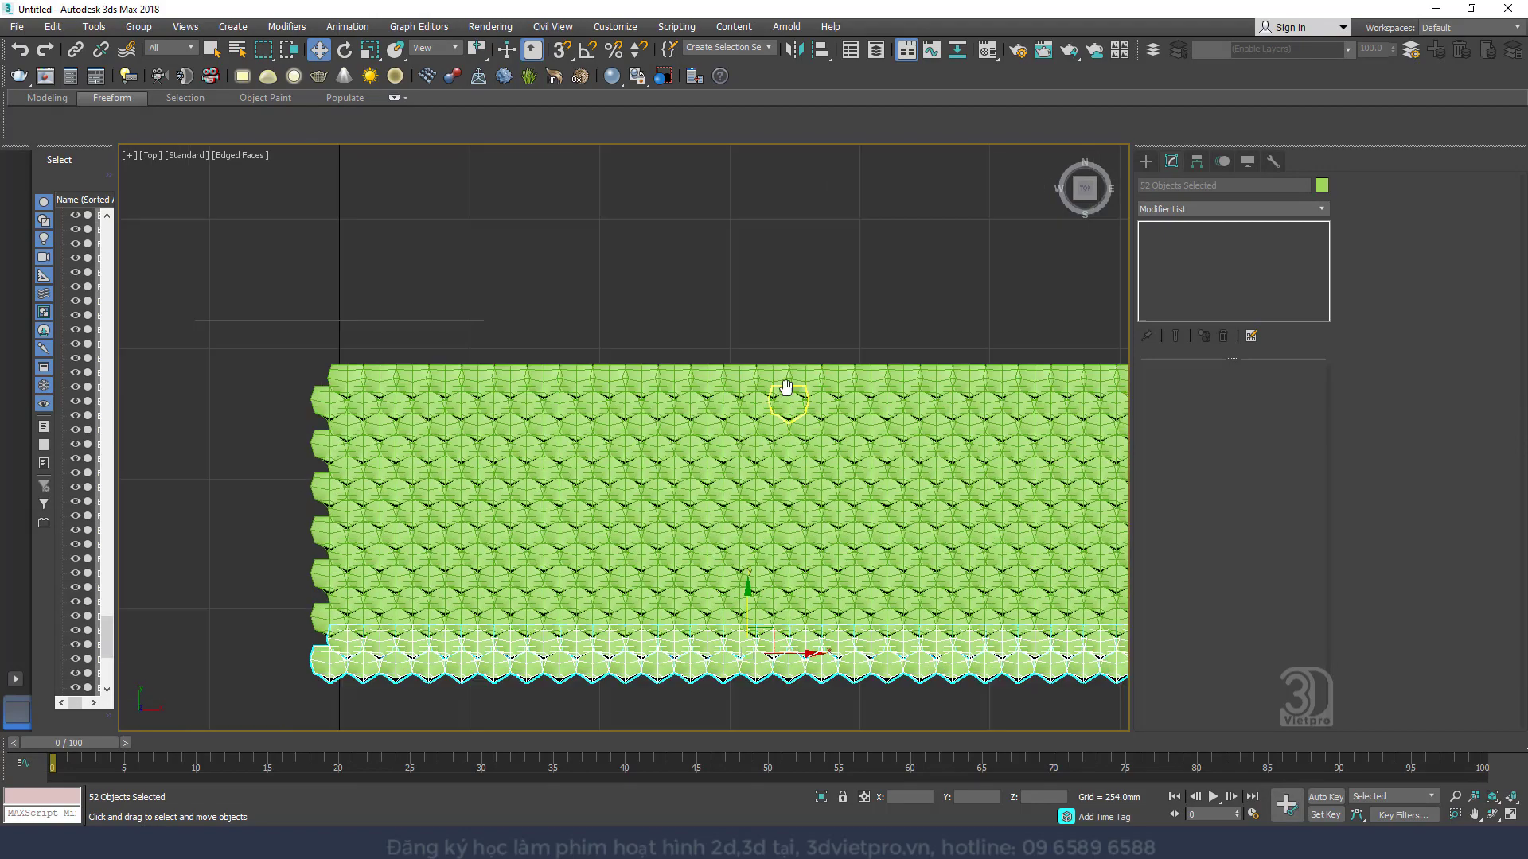
Extend the tile field by cloning its last pair of rows forward as 5 more copies with the same overlap
{"action": "scroll", "coordinate": [674, 528], "scroll_direction": "up", "scroll_amount": 6}
{"action": "scroll", "coordinate": [674, 524], "scroll_direction": "up", "scroll_amount": 3}
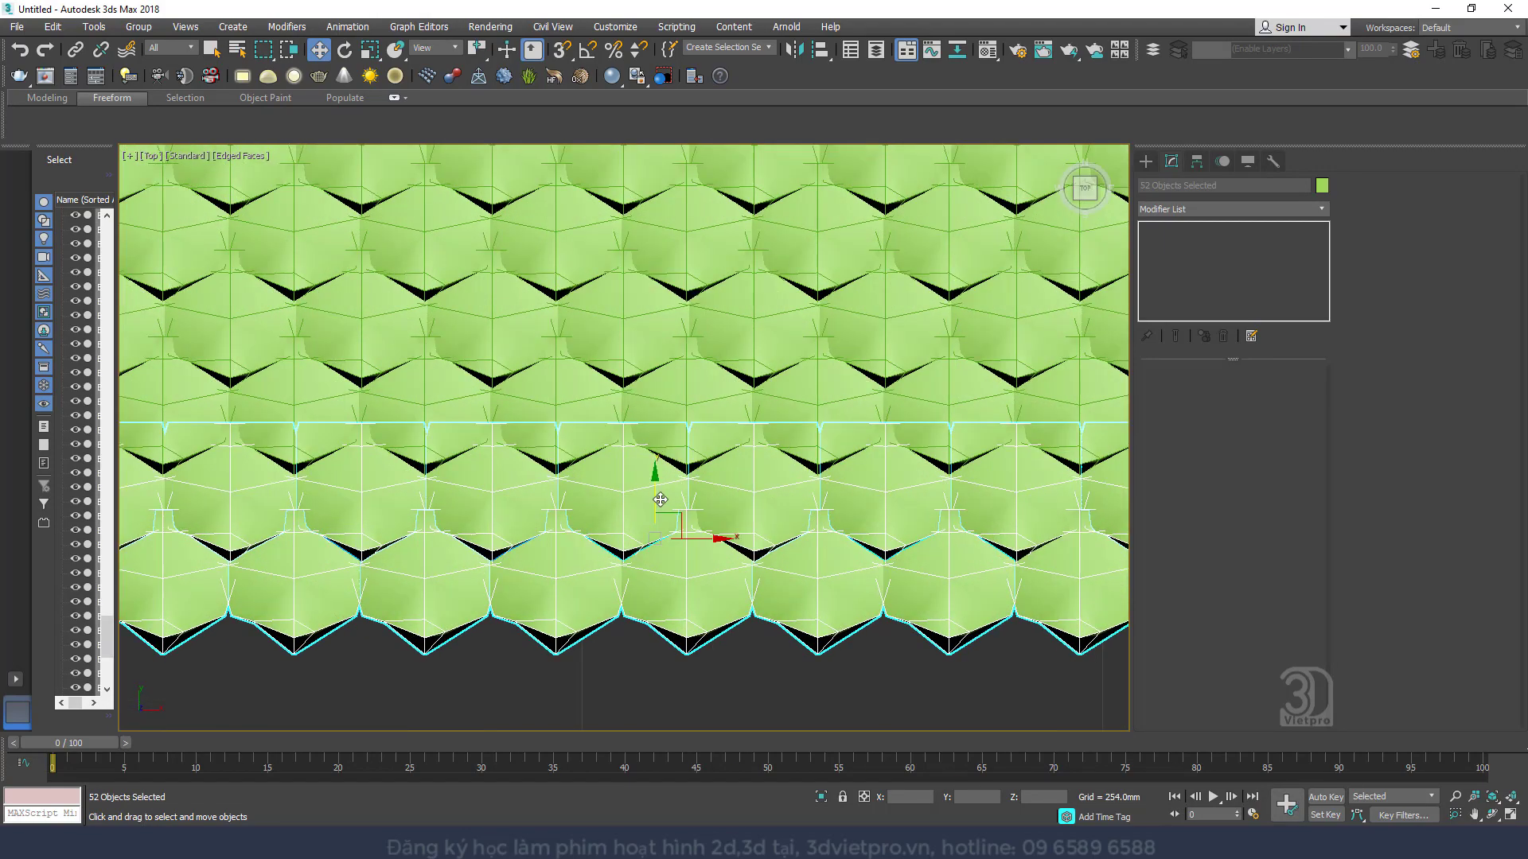
{"action": "left_click_drag", "start_coordinate": [658, 490], "coordinate": [659, 652]}
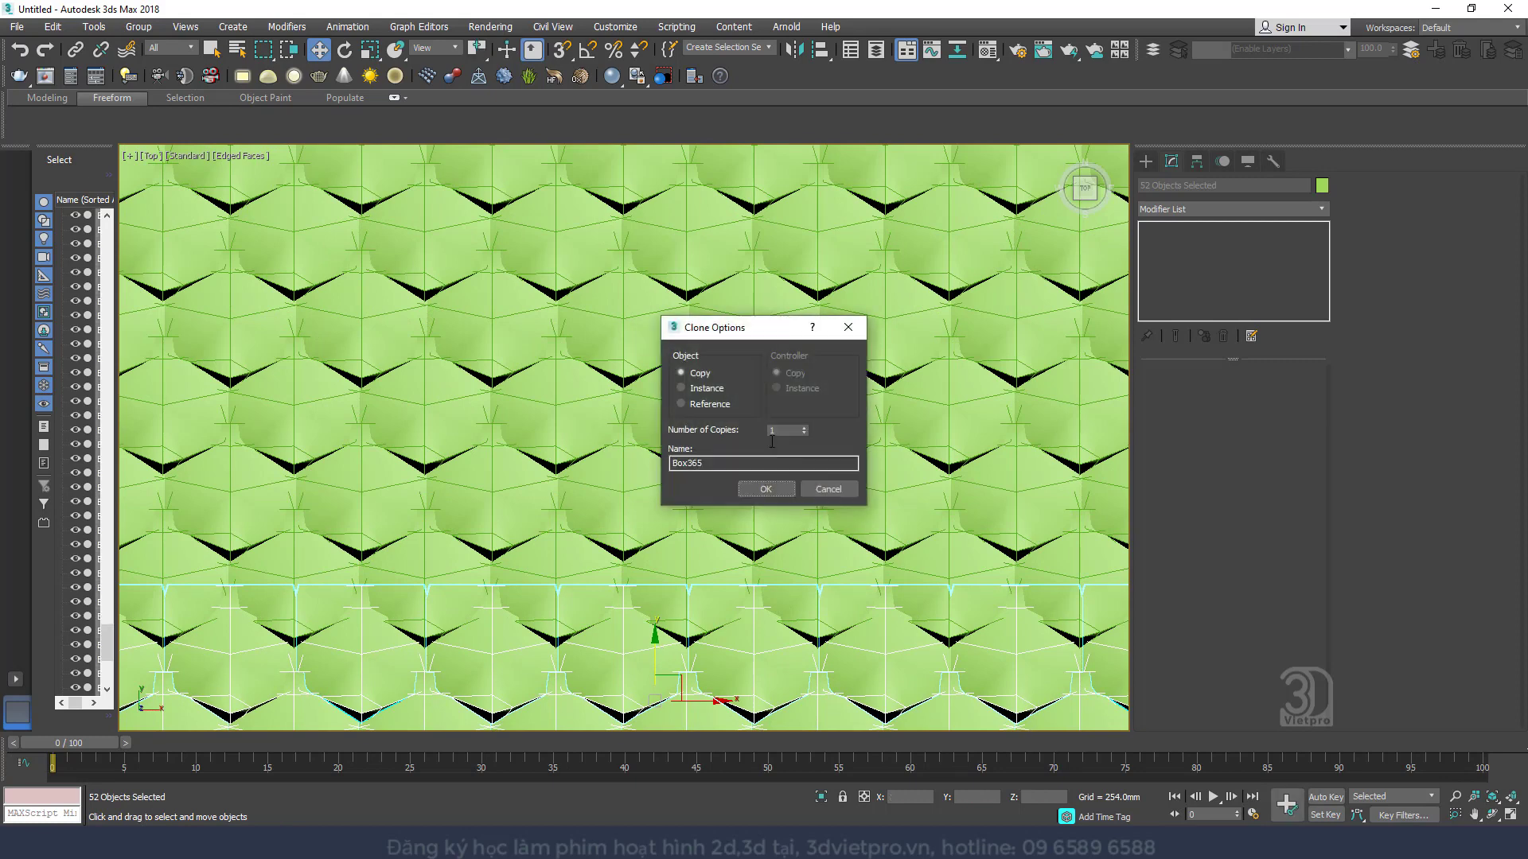
{"action": "left_click", "coordinate": [767, 487]}
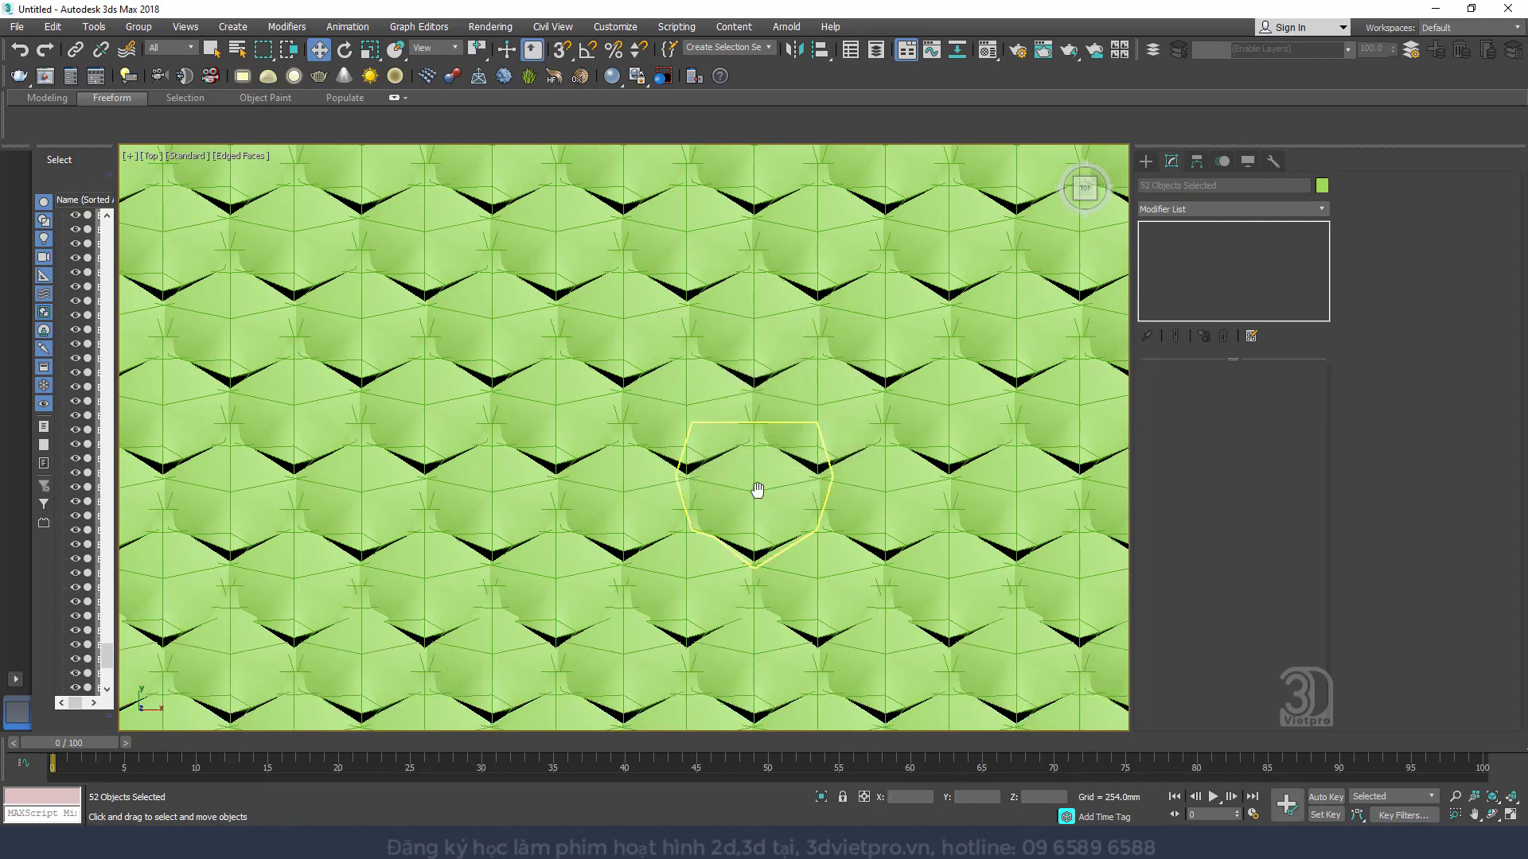
Select every tile of the field in the perspective view, adding the ones missed at the near corner
{"action": "scroll", "coordinate": [760, 497], "scroll_direction": "down", "scroll_amount": 8}
{"action": "mouse_move", "coordinate": [760, 497]}
{"action": "middle_mouse_down", "text": "alt"}
{"action": "mouse_move", "coordinate": [840, 397]}
{"action": "mouse_move", "coordinate": [828, 453]}
{"action": "mouse_move", "coordinate": [847, 386]}
{"action": "mouse_move", "coordinate": [899, 310]}
{"action": "middle_mouse_up", "text": "alt"}
{"action": "key", "text": "p"}
{"action": "scroll", "coordinate": [789, 482], "scroll_direction": "down", "scroll_amount": 3}
{"action": "scroll", "coordinate": [849, 386], "scroll_direction": "up", "scroll_amount": 5}
{"action": "scroll", "coordinate": [886, 361], "scroll_direction": "down", "scroll_amount": 3}
{"action": "left_click_drag", "start_coordinate": [556, 594], "coordinate": [539, 547]}
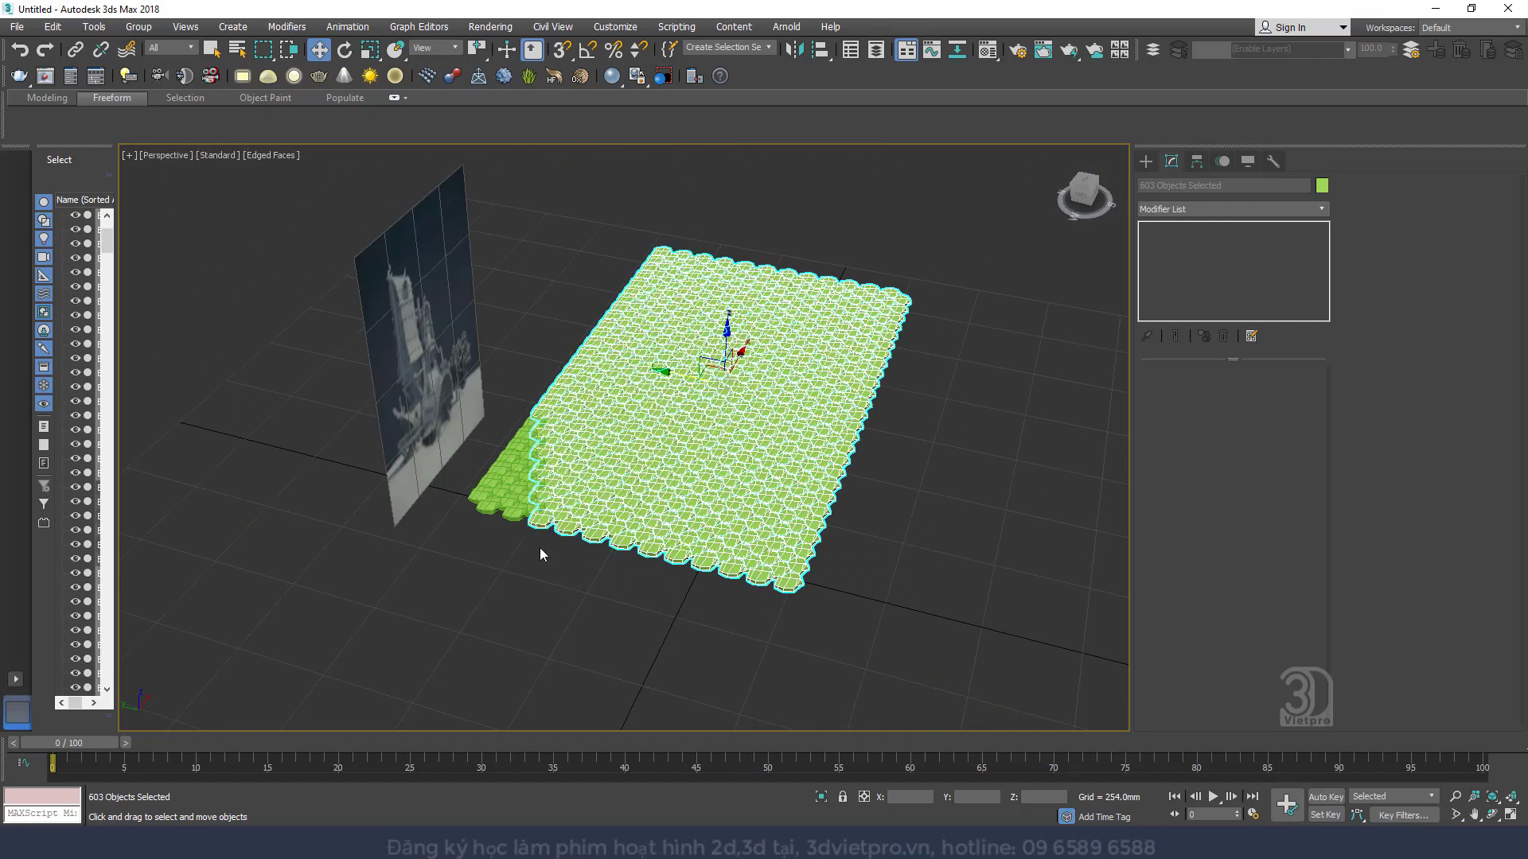
{"action": "left_click_drag", "start_coordinate": [559, 459], "coordinate": [574, 443], "text": "ctrl"}
Apply TurboSmooth to all the selected tiles and show them shaded without edges
{"action": "scroll", "coordinate": [526, 435], "scroll_direction": "up", "scroll_amount": 4}
{"action": "middle_click_drag", "start_coordinate": [768, 400], "coordinate": [633, 416]}
{"action": "left_click", "coordinate": [1201, 210]}
{"action": "key", "text": "t"}
{"action": "key", "text": "t"}
{"action": "key", "text": "t"}
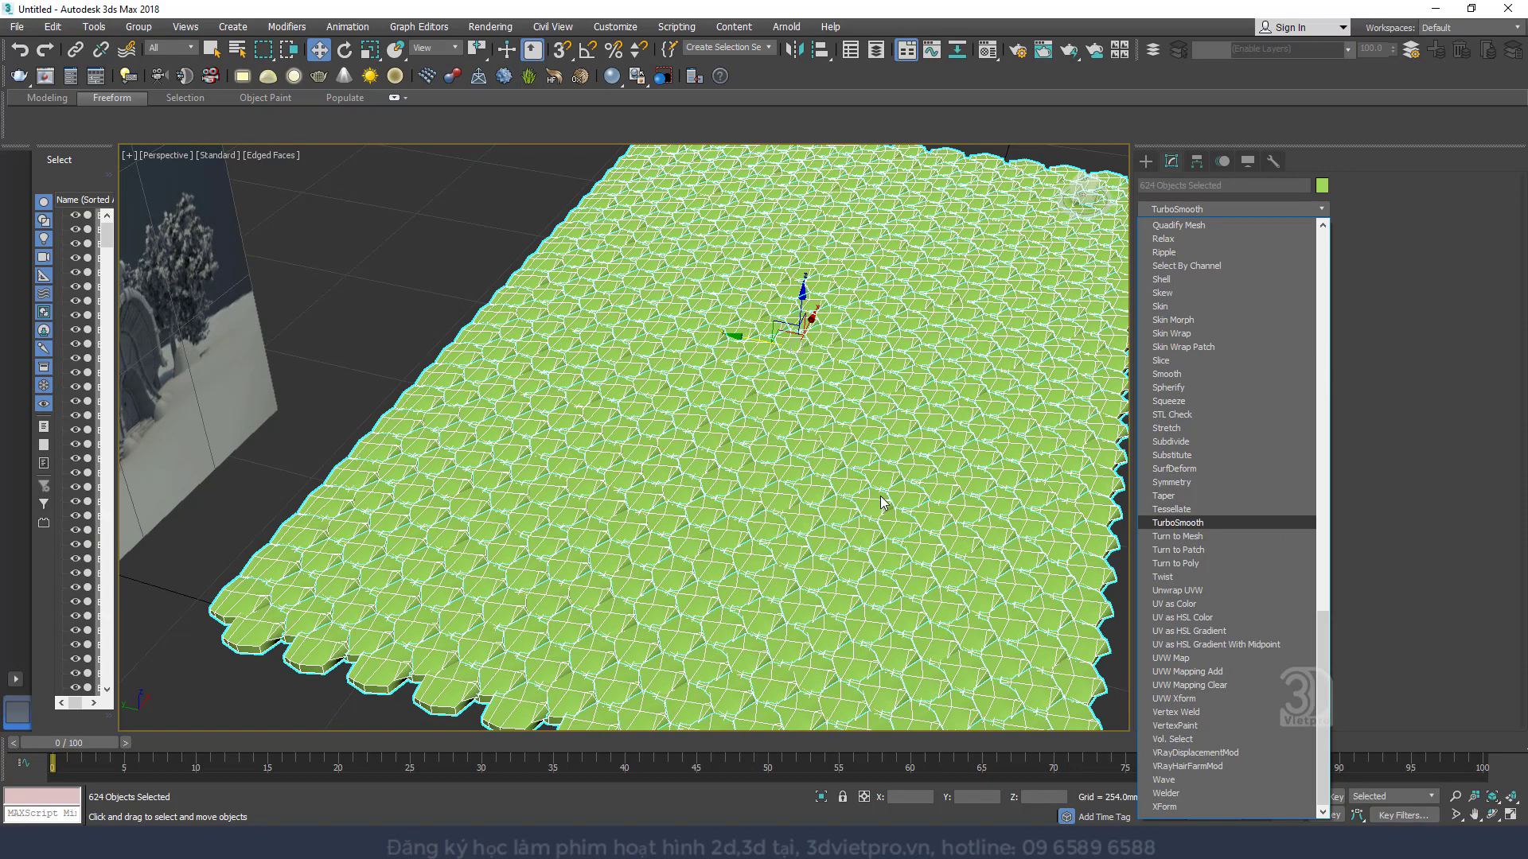
{"action": "key", "text": "Return"}
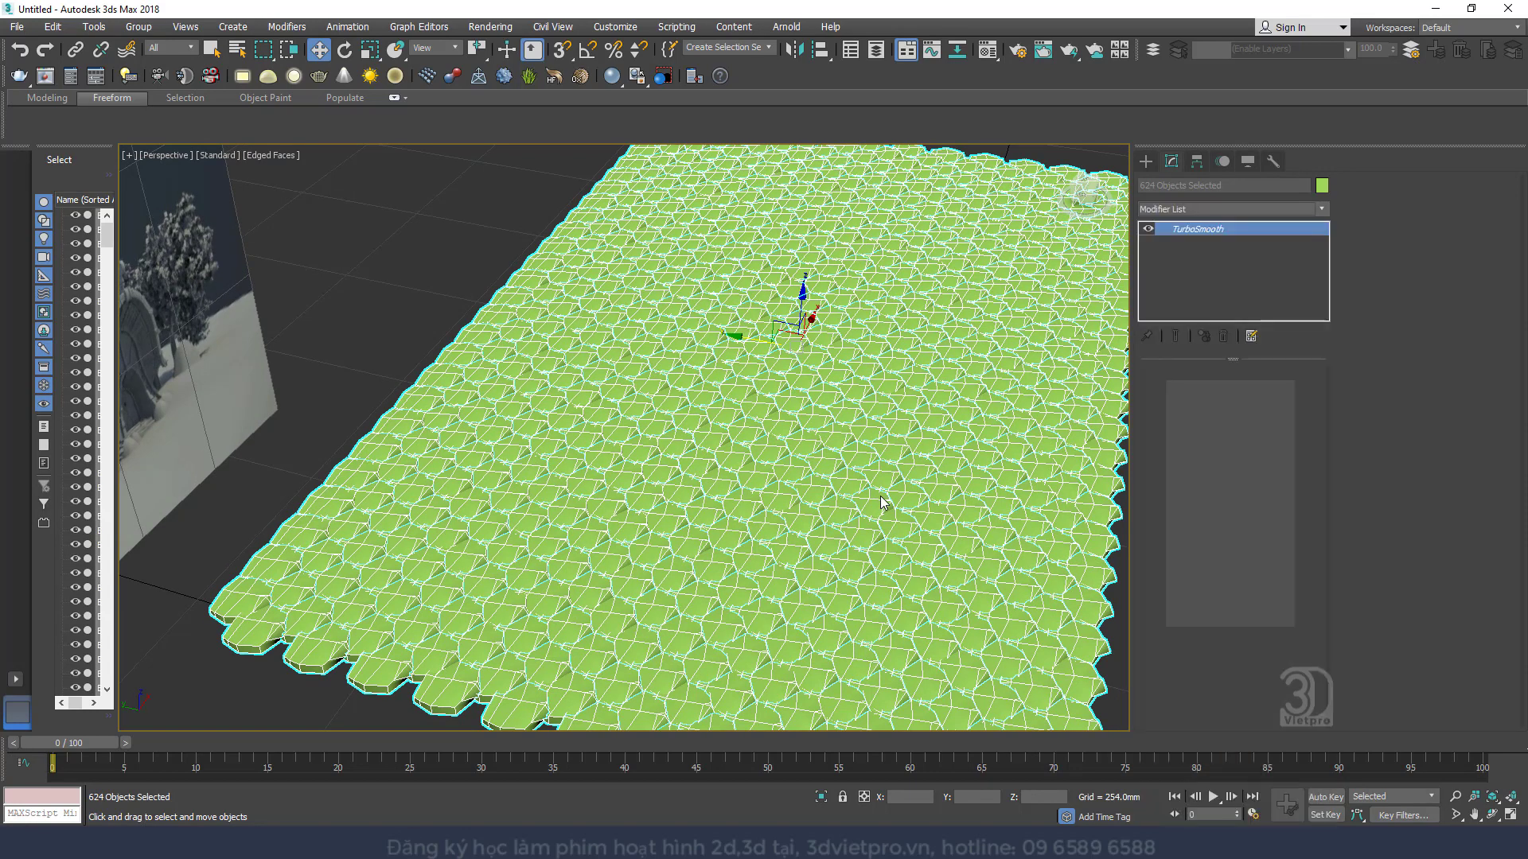
{"action": "scroll", "coordinate": [799, 492], "scroll_direction": "down", "scroll_amount": 3}
{"action": "key", "text": "F4"}
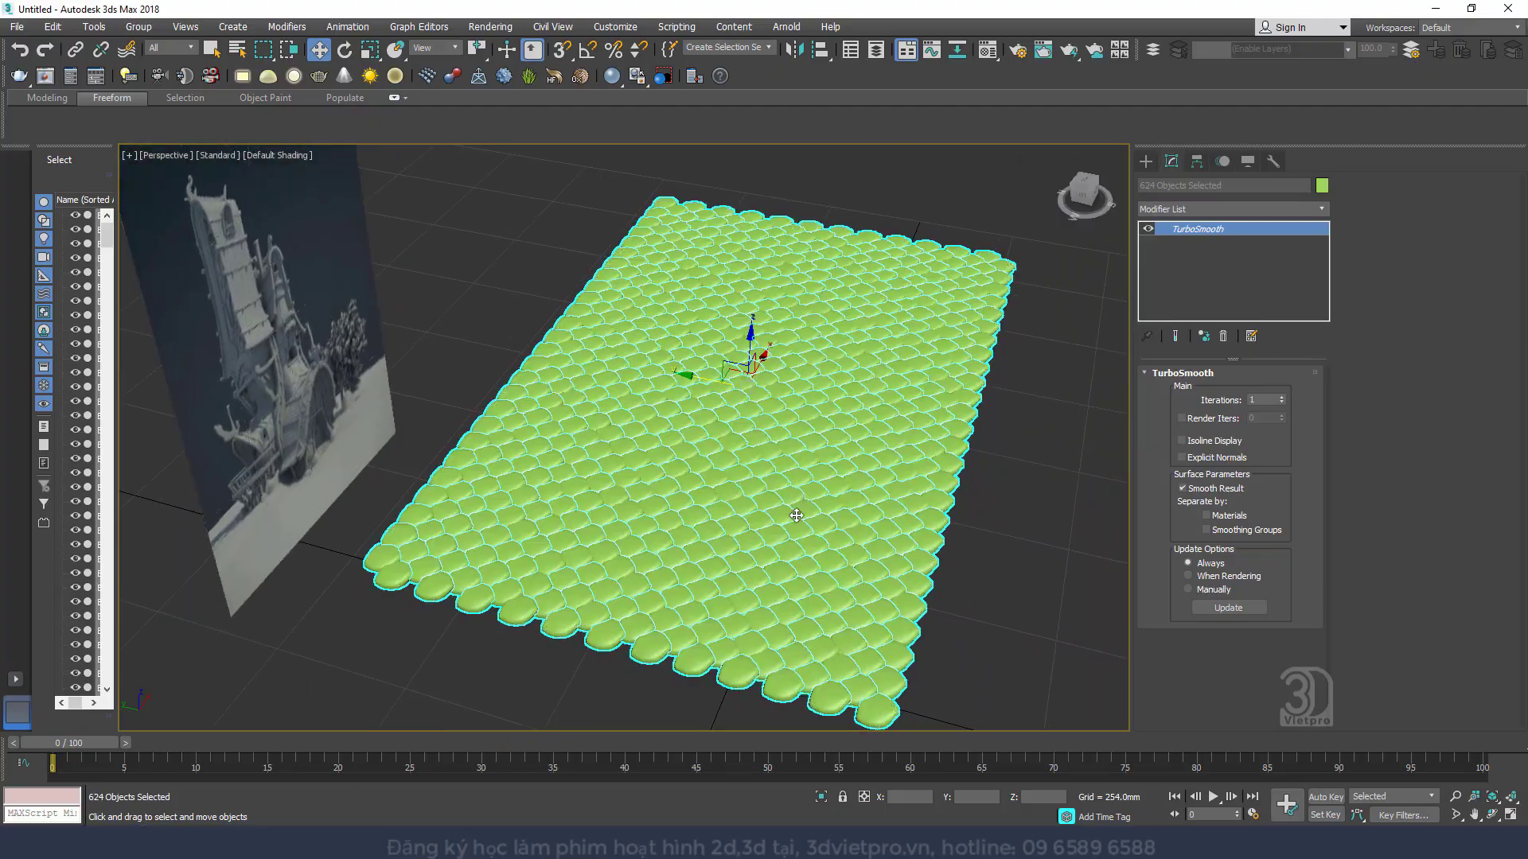
Examine the smoothed tiles up close and undo TurboSmooth on the whole field
{"action": "middle_click_drag", "start_coordinate": [813, 523], "coordinate": [692, 556], "text": "alt"}
{"action": "scroll", "coordinate": [748, 446], "scroll_direction": "up", "scroll_amount": 5}
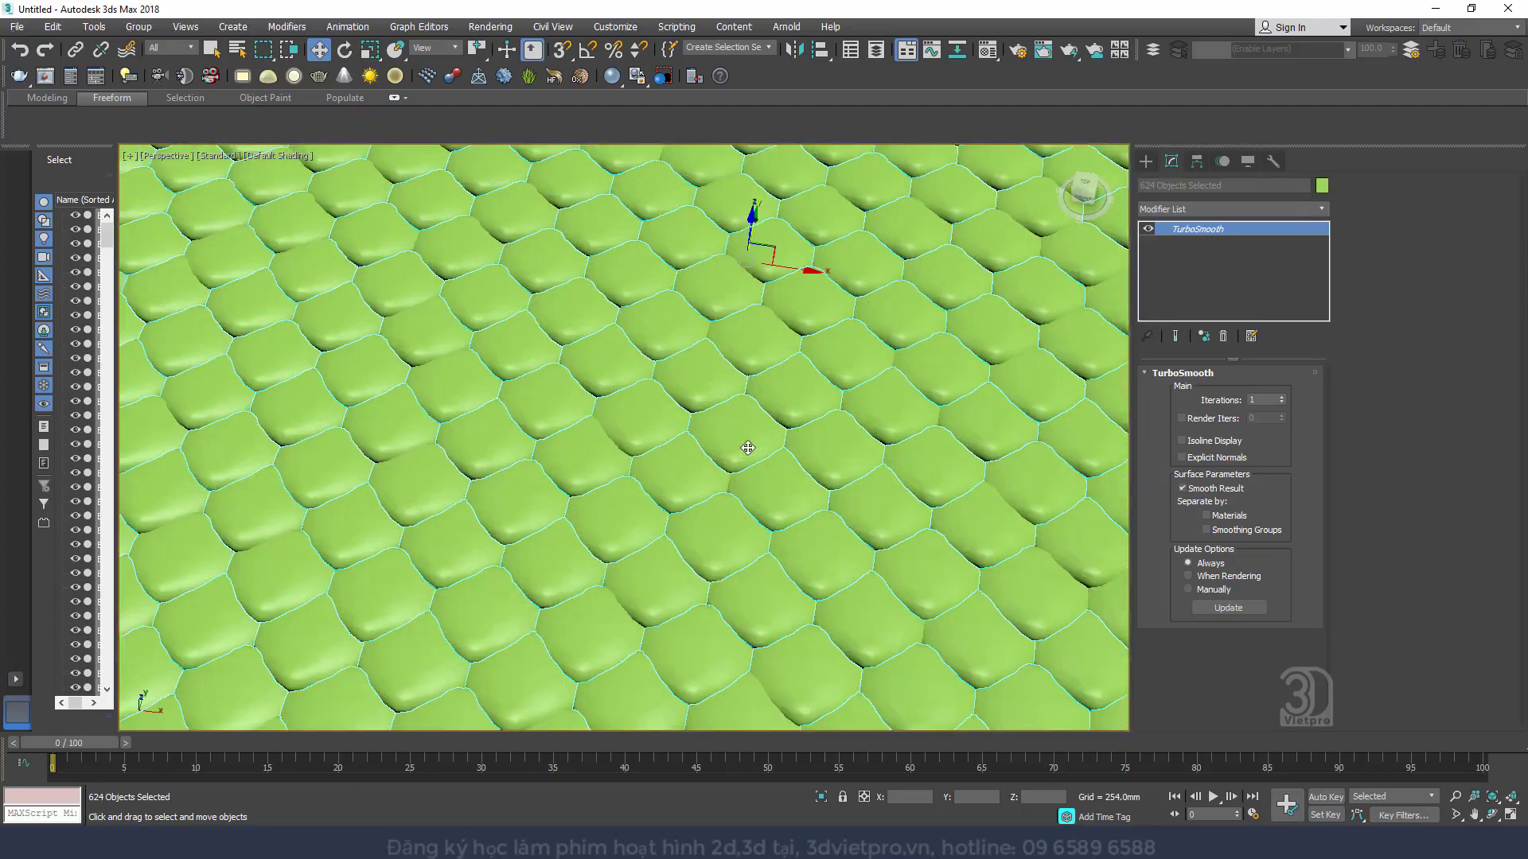
{"action": "middle_click_drag", "start_coordinate": [747, 447], "coordinate": [781, 424], "text": "alt"}
{"action": "scroll", "coordinate": [795, 422], "scroll_direction": "down", "scroll_amount": 5}
{"action": "scroll", "coordinate": [780, 406], "scroll_direction": "up", "scroll_amount": 2}
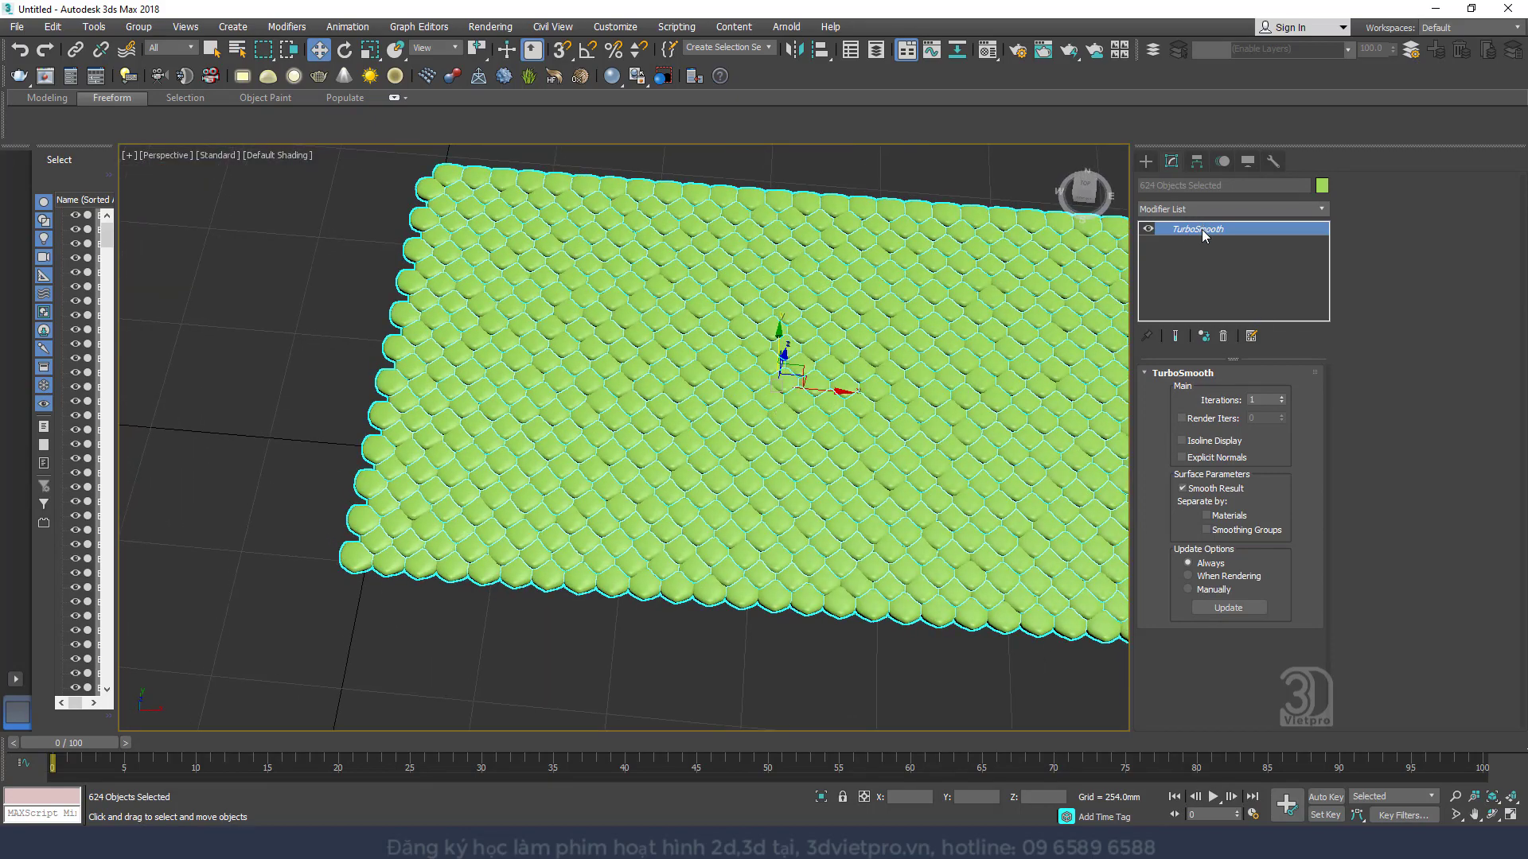
{"action": "right_click", "coordinate": [1202, 232]}
{"action": "key", "text": "Escape"}
{"action": "key", "text": "ctrl+z"}
Move the reference image plane backward along Y, away from the rear edge of the tile field
{"action": "scroll", "coordinate": [887, 358], "scroll_direction": "down", "scroll_amount": 4}
{"action": "middle_click_drag", "start_coordinate": [886, 358], "coordinate": [851, 498], "text": "alt"}
{"action": "key", "text": "t"}
{"action": "key", "text": "z"}
{"action": "scroll", "coordinate": [837, 436], "scroll_direction": "down", "scroll_amount": 2}
{"action": "scroll", "coordinate": [837, 436], "scroll_direction": "down", "scroll_amount": 2}
{"action": "left_click_drag", "start_coordinate": [587, 269], "coordinate": [589, 271]}
{"action": "scroll", "coordinate": [614, 348], "scroll_direction": "down", "scroll_amount": 3}
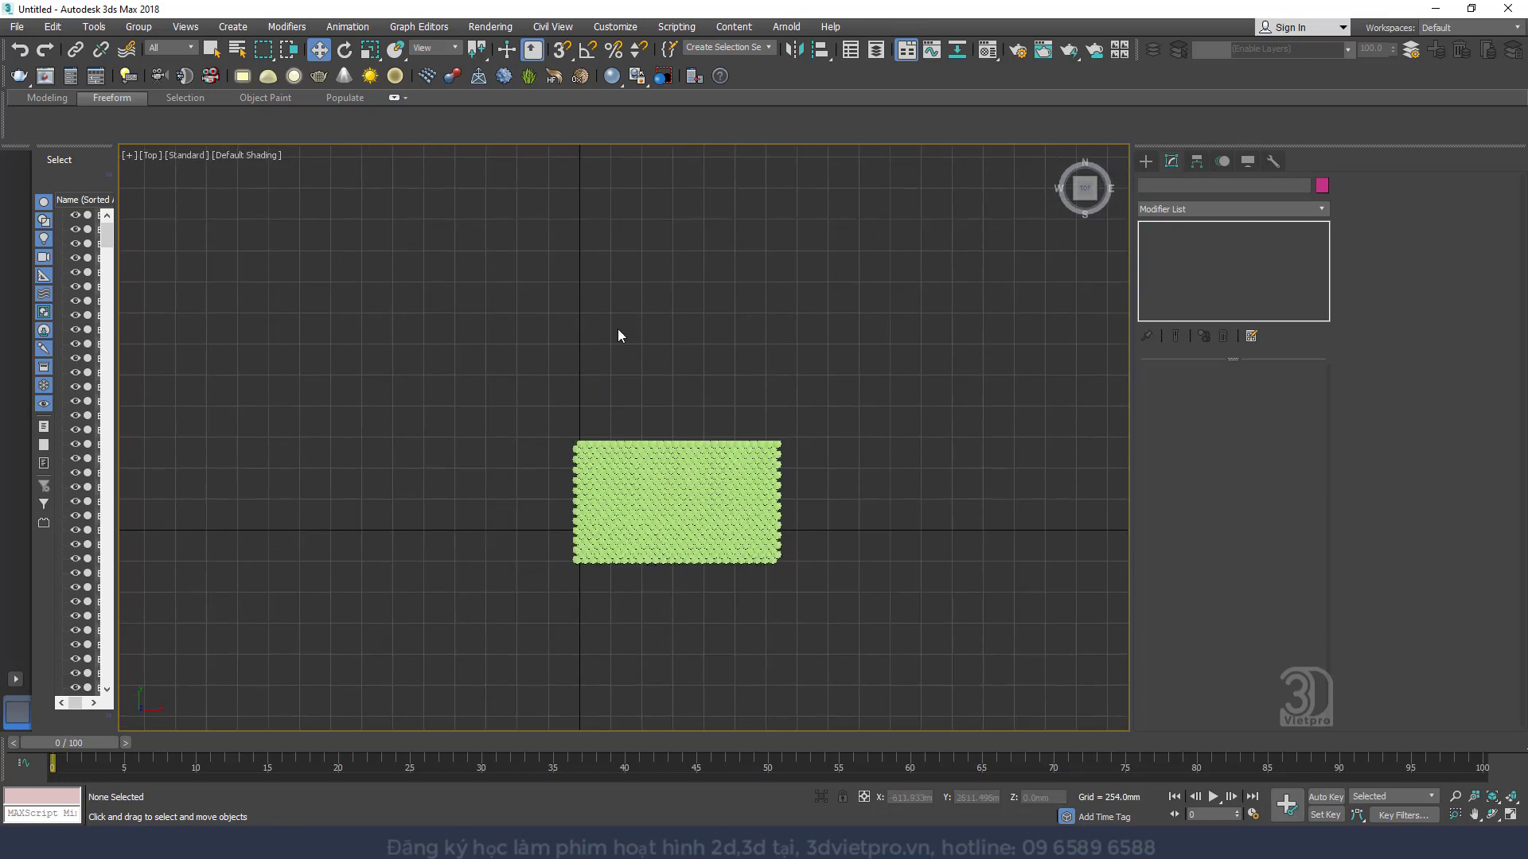
{"action": "middle_click_drag", "start_coordinate": [613, 412], "coordinate": [617, 346], "text": "alt"}
{"action": "left_click", "coordinate": [588, 405]}
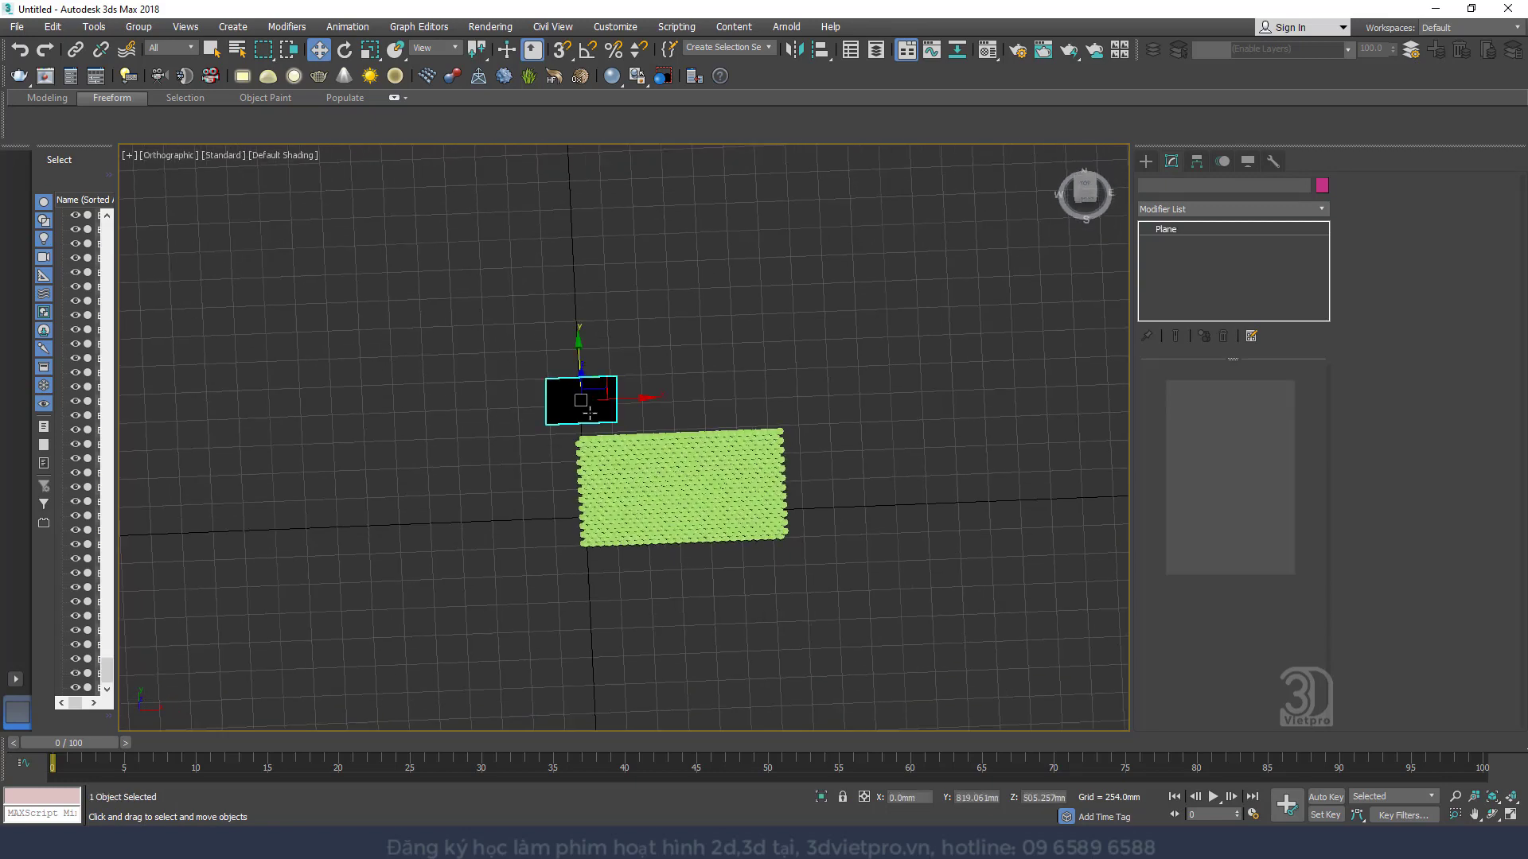
{"action": "left_click_drag", "start_coordinate": [582, 352], "coordinate": [593, 254]}
{"action": "scroll", "coordinate": [647, 447], "scroll_direction": "up", "scroll_amount": 4}
Convert the first tile, at the start of the rearmost row, to an Editable Poly
{"action": "left_click_drag", "start_coordinate": [480, 382], "coordinate": [979, 680]}
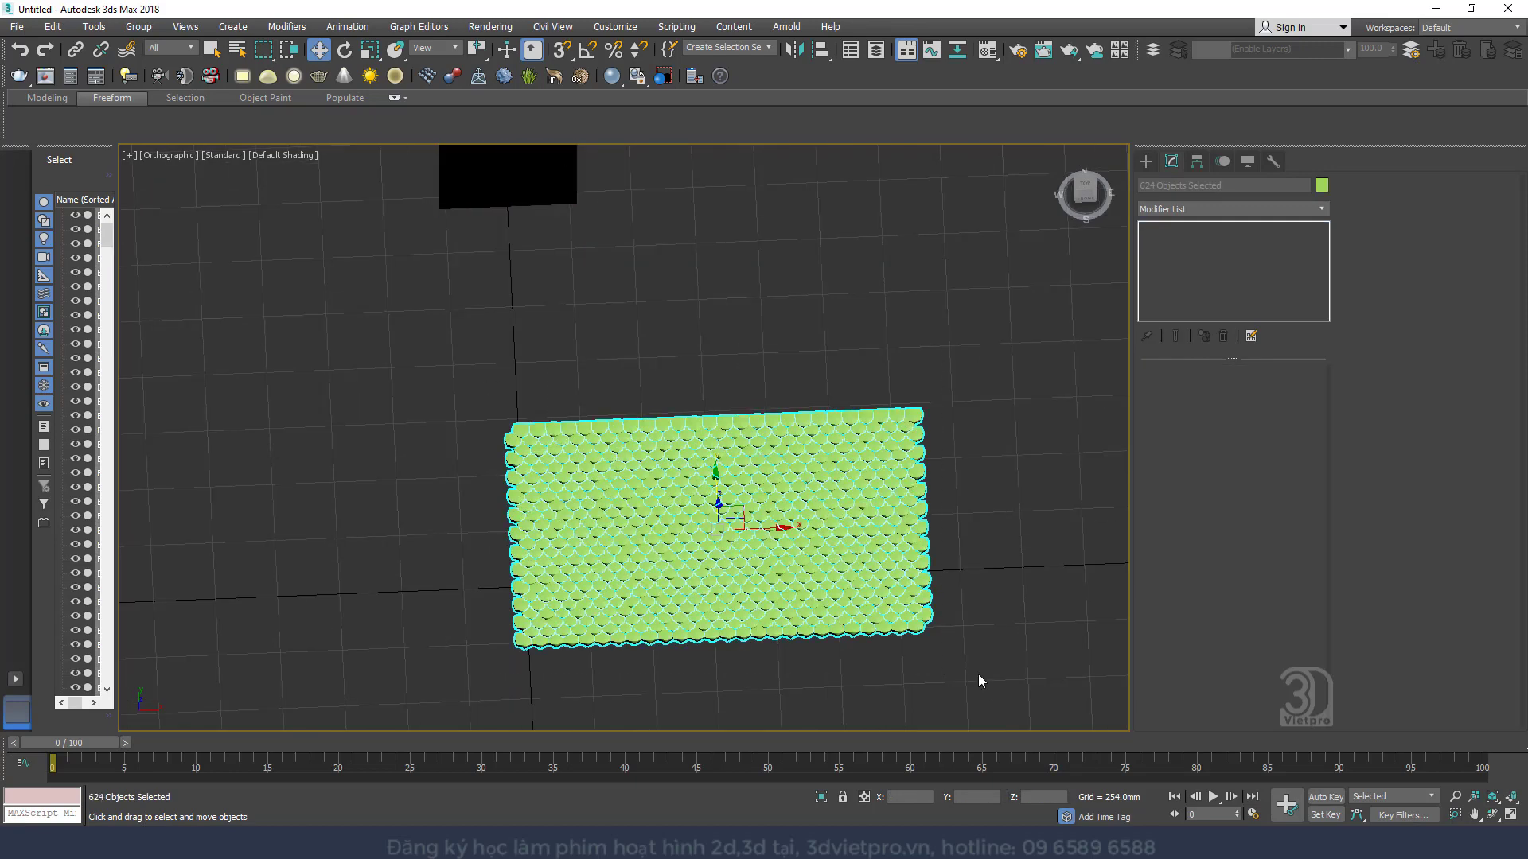
{"action": "key", "text": "t"}
{"action": "key", "text": "z"}
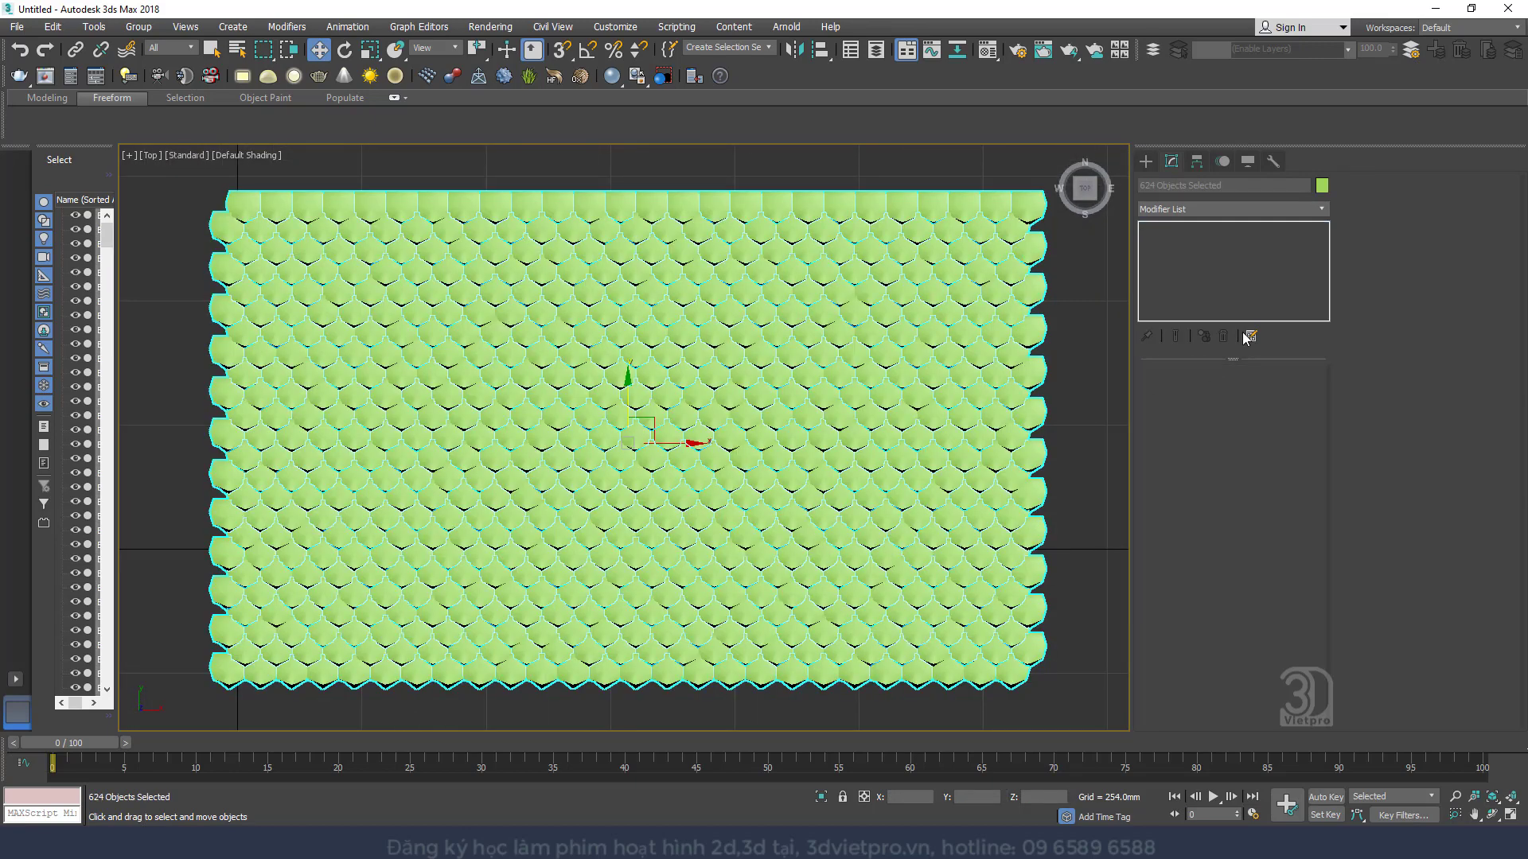
{"action": "left_click", "coordinate": [1034, 421]}
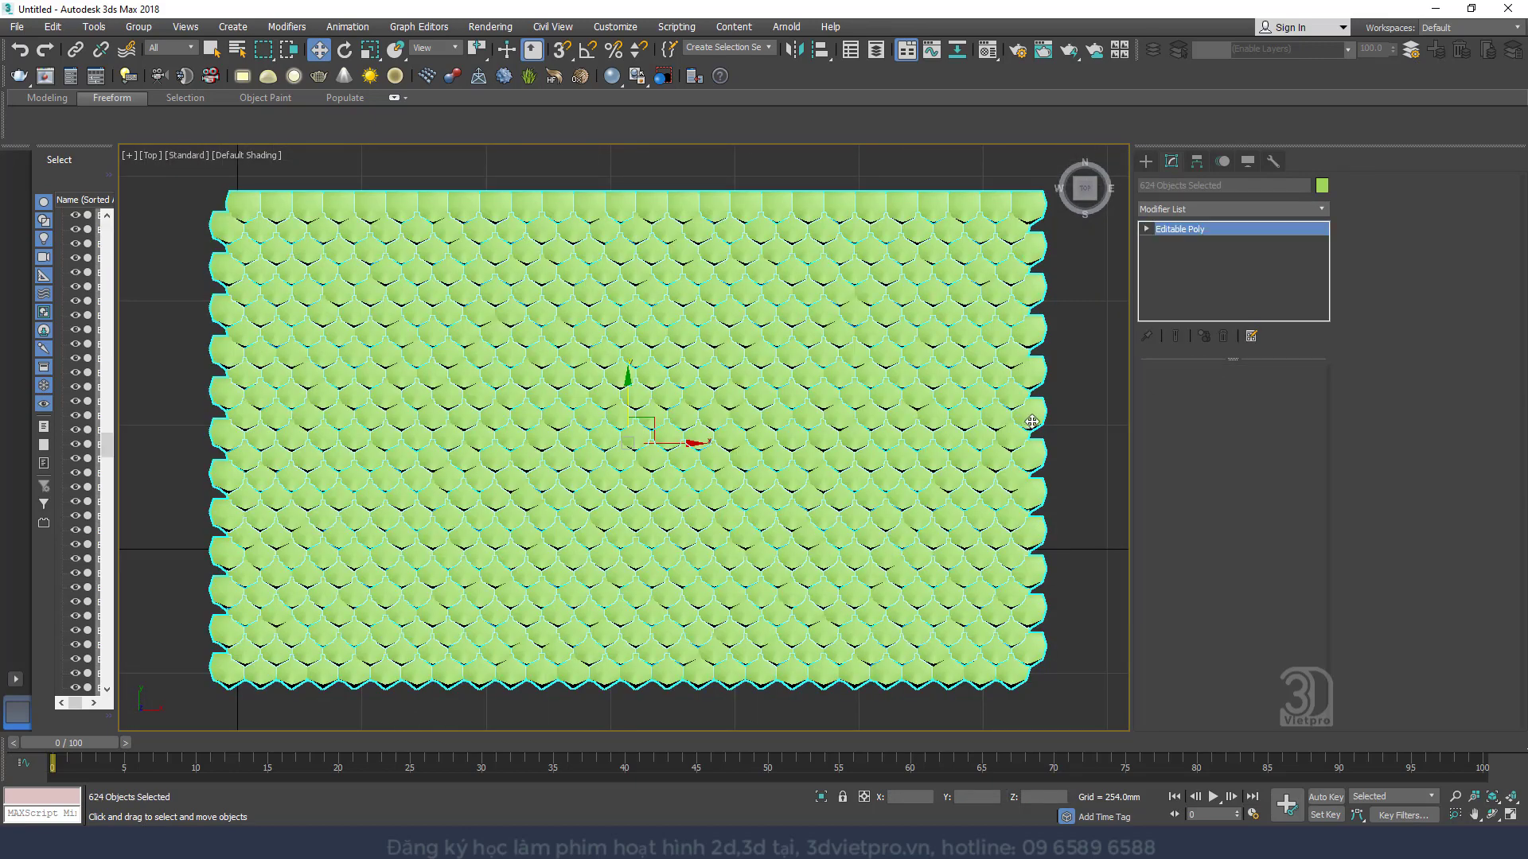
{"action": "left_click", "coordinate": [221, 216]}
{"action": "right_click", "coordinate": [243, 195]}
{"action": "mouse_move", "coordinate": [395, 361]}
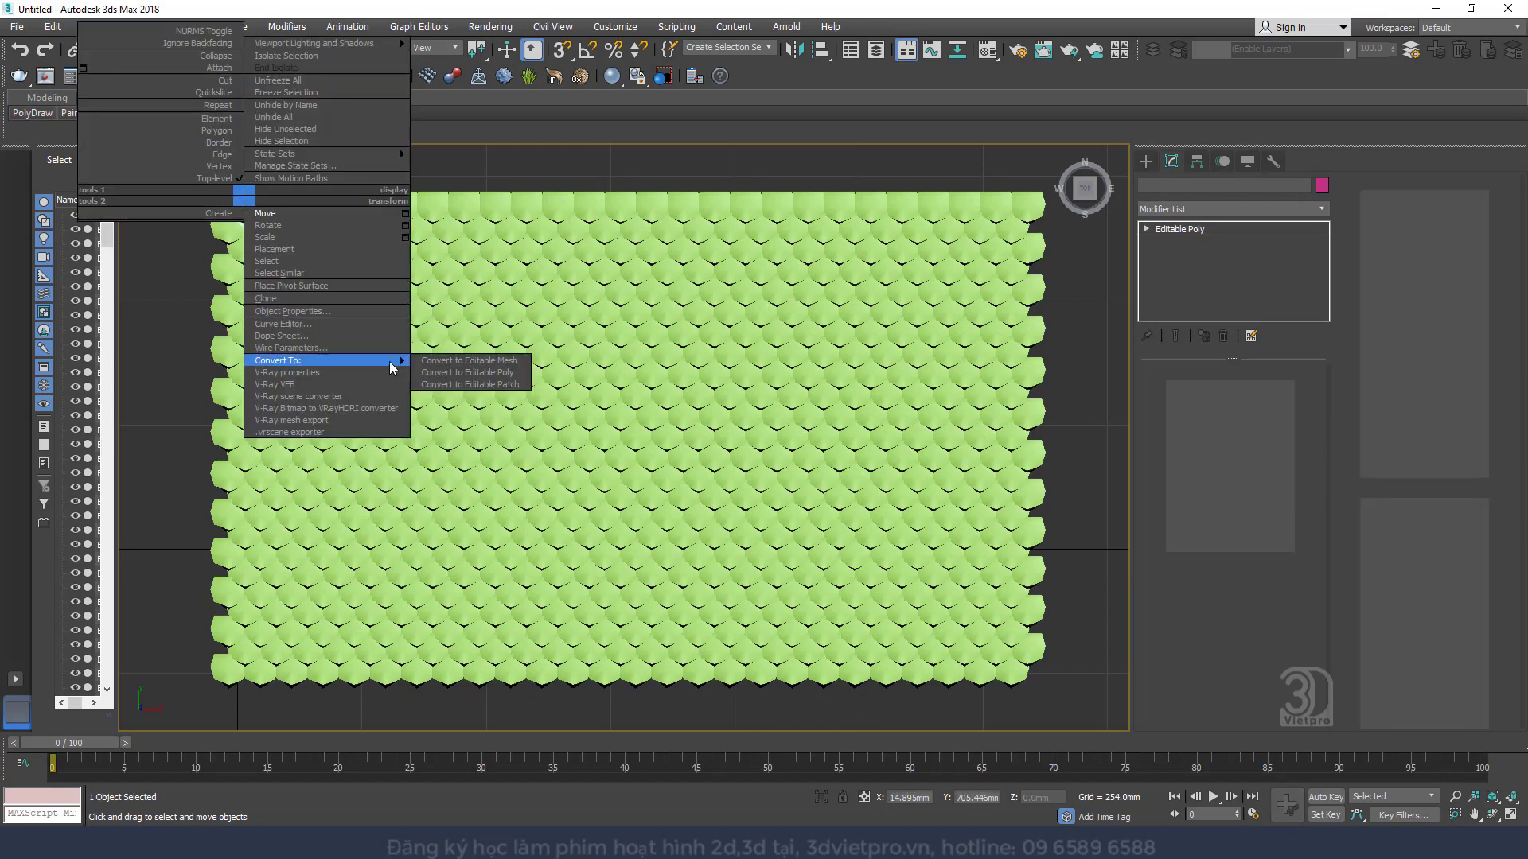
{"action": "left_click", "coordinate": [507, 374]}
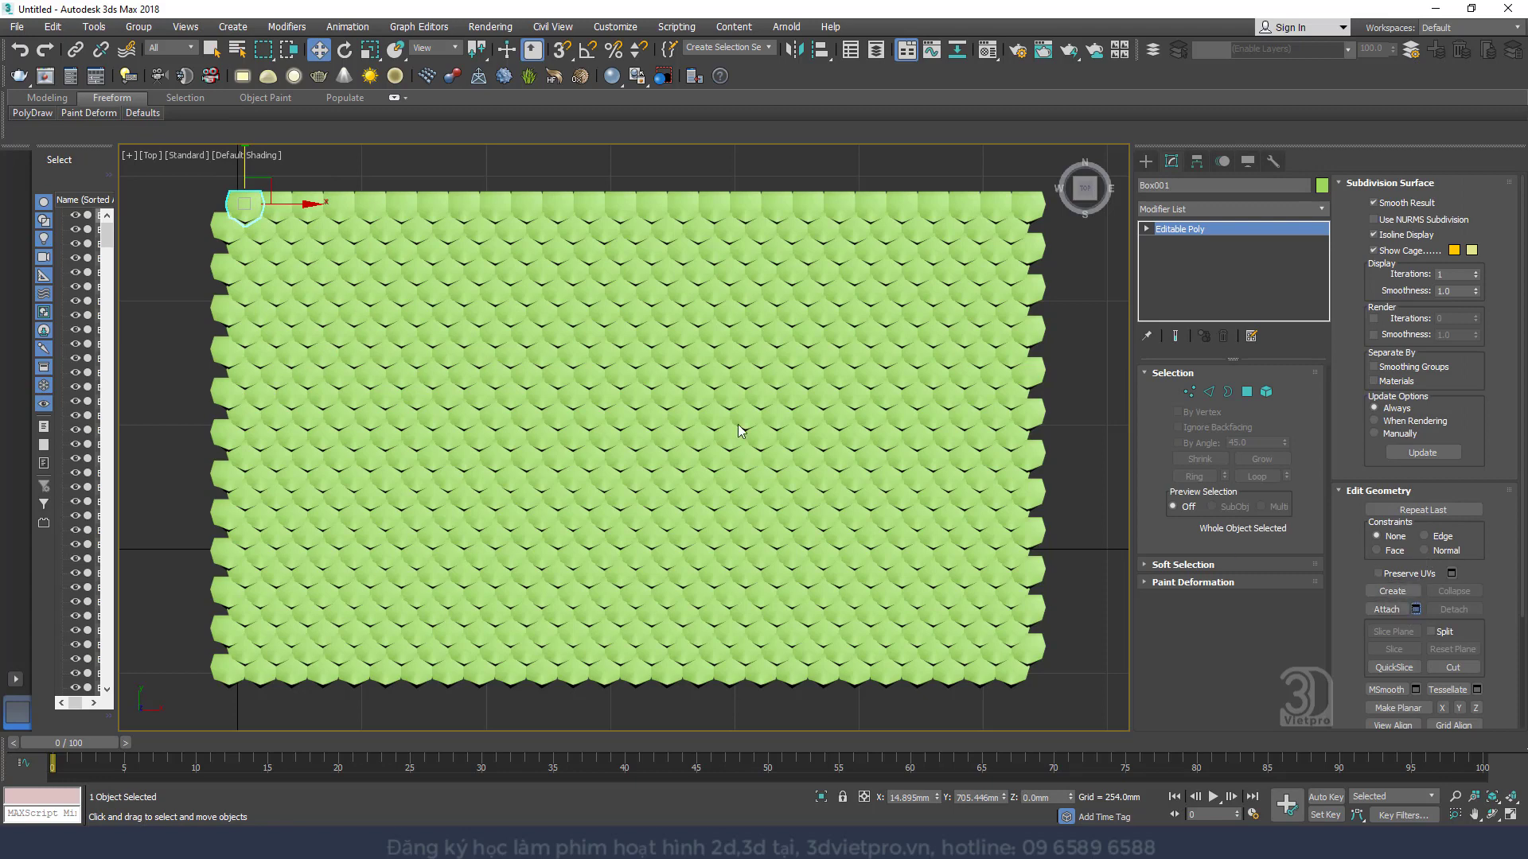
Attach tiles Box002 through Box624 to the first tile using the attach list, leaving out Plane001
{"action": "key", "text": "h"}
{"action": "left_click", "coordinate": [75, 113]}
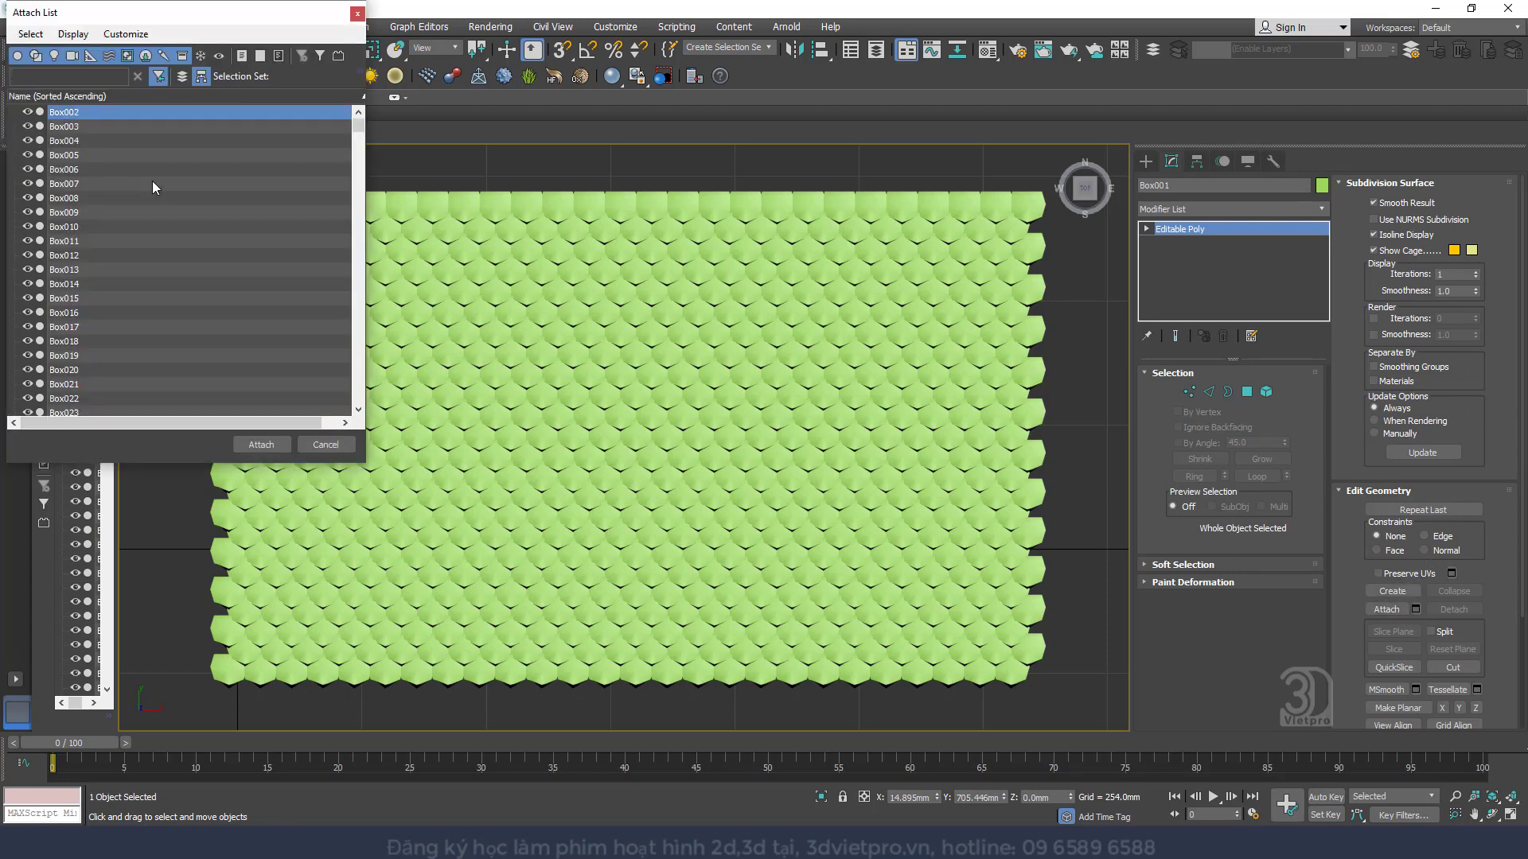
{"action": "scroll", "coordinate": [127, 358], "scroll_direction": "down", "scroll_amount": 20}
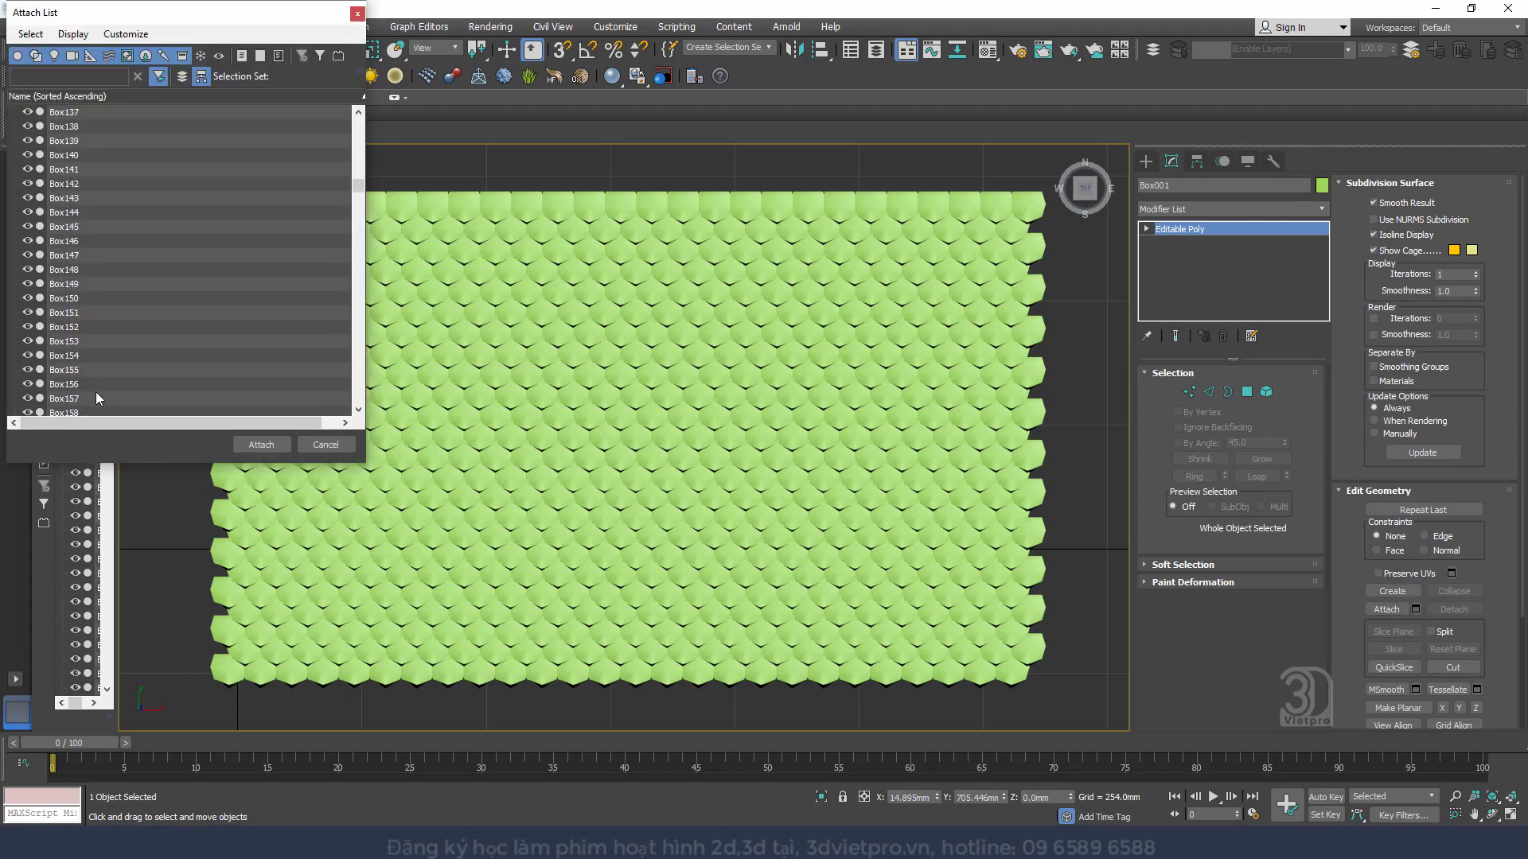
{"action": "scroll", "coordinate": [88, 394], "scroll_direction": "down", "scroll_amount": 20}
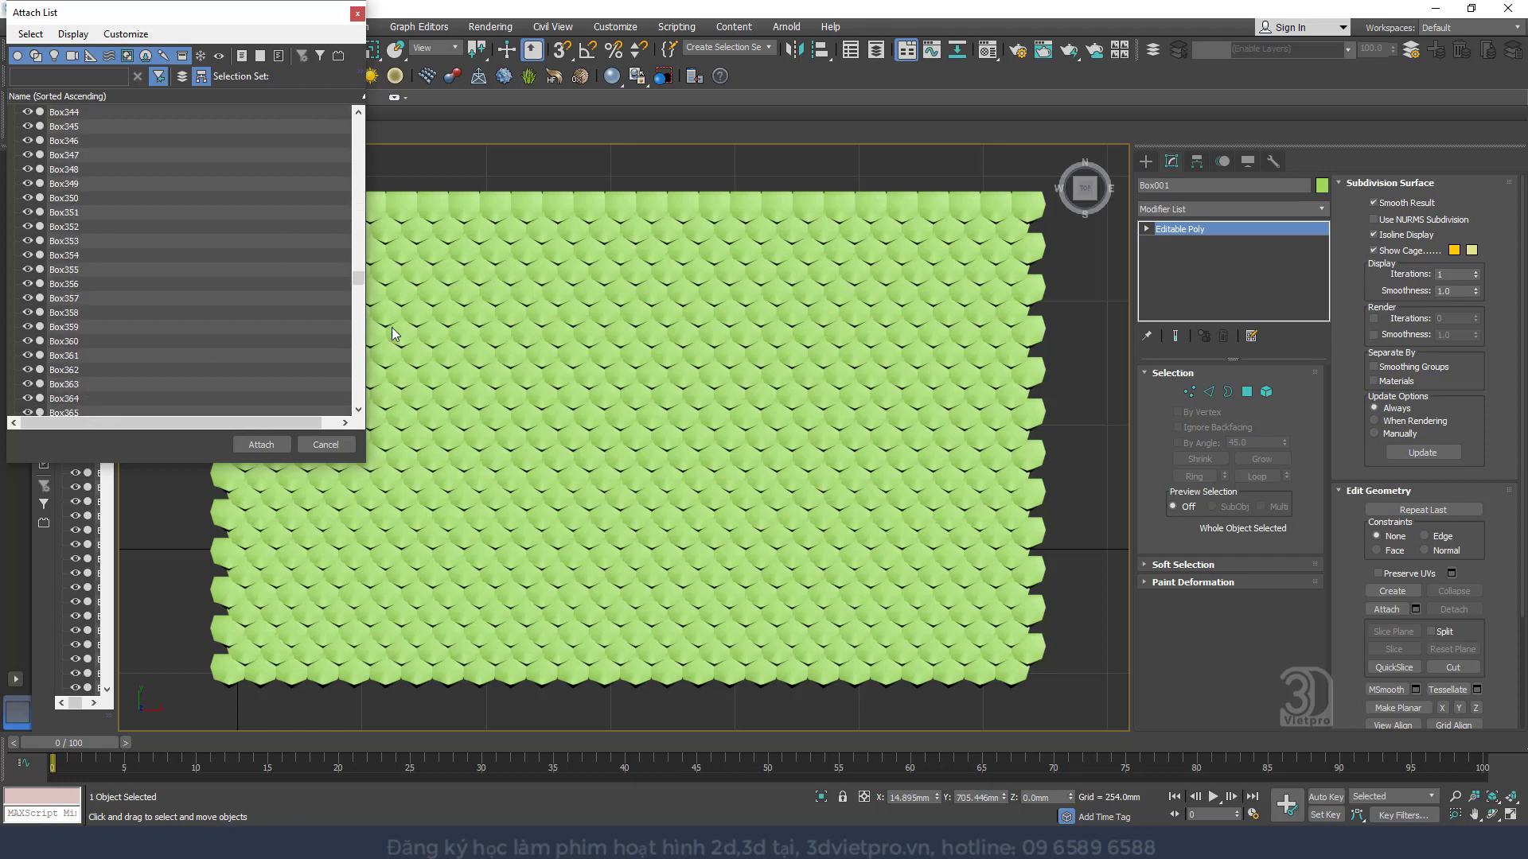
{"action": "left_click_drag", "start_coordinate": [355, 284], "coordinate": [354, 432]}
{"action": "left_click", "coordinate": [75, 381], "text": "shift"}
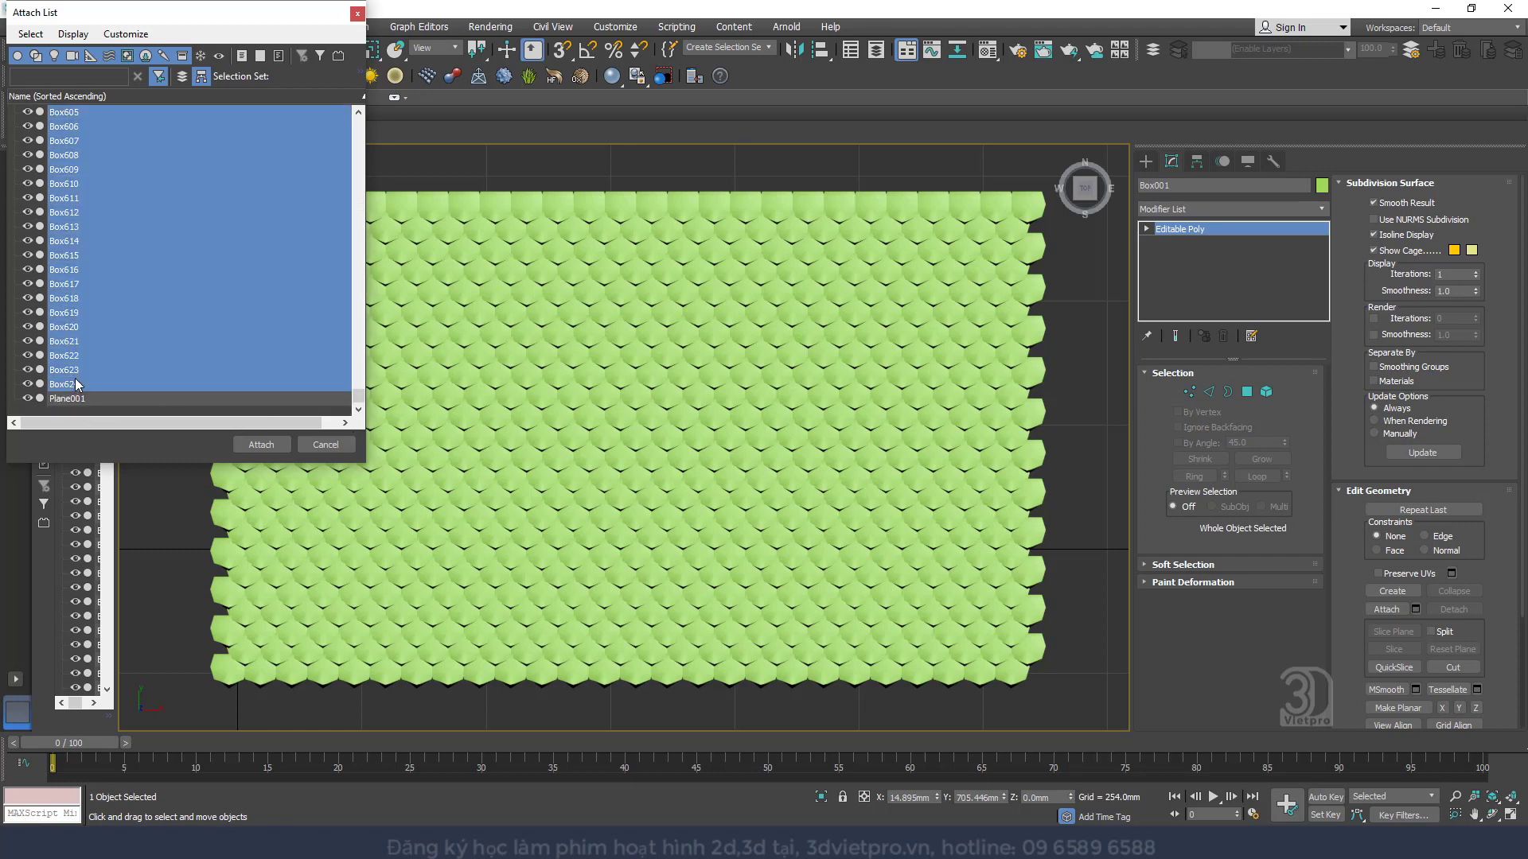
{"action": "left_click", "coordinate": [261, 444]}
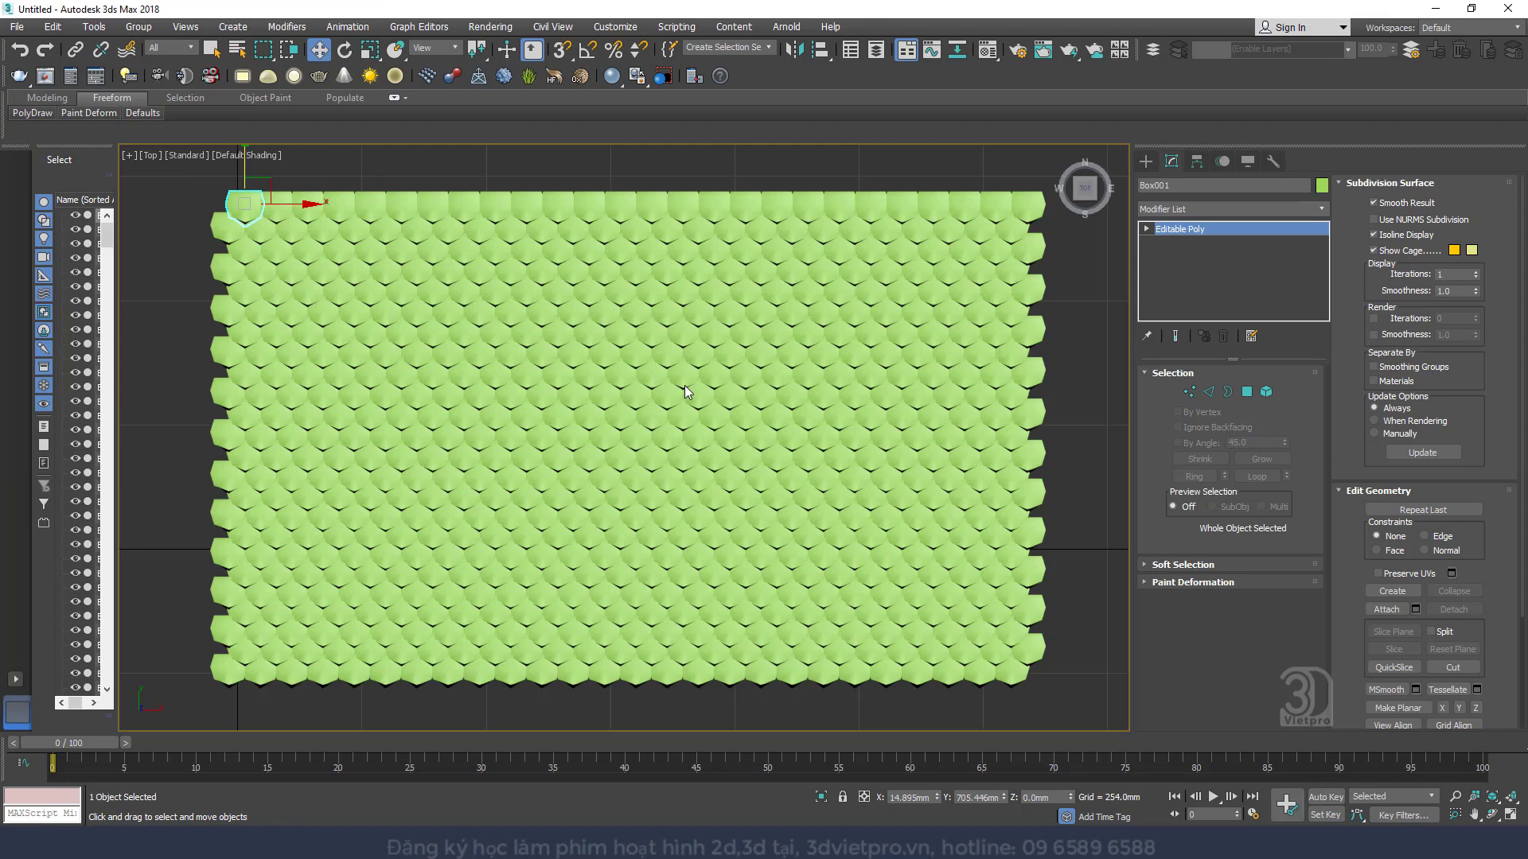
Check the vertices of the attached tile field and examine the tiled roofs of the tower on the reference image
{"action": "left_click", "coordinate": [1189, 392]}
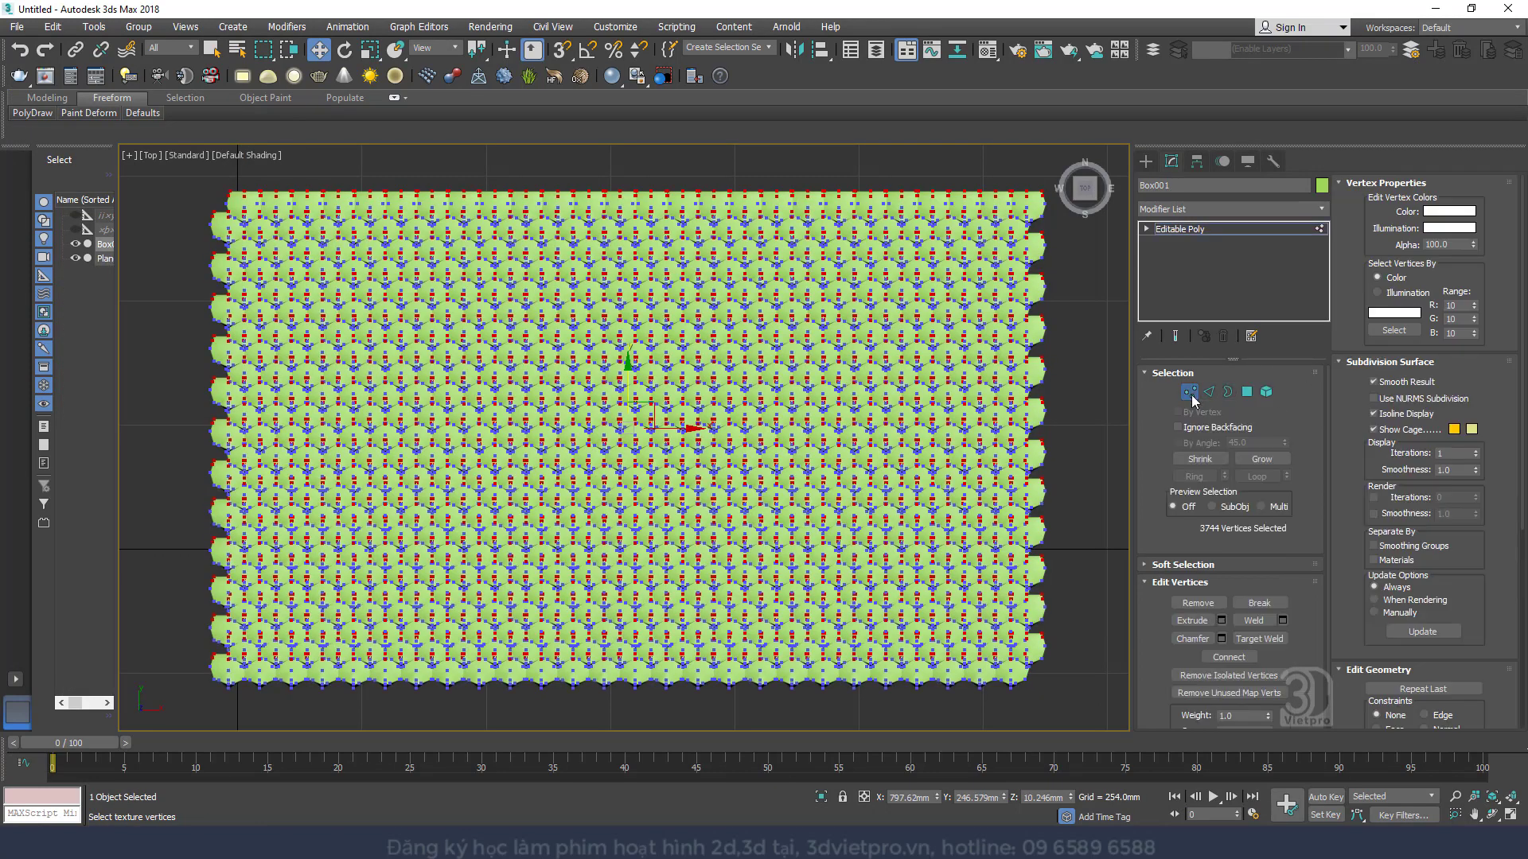
{"action": "left_click", "coordinate": [1188, 392]}
{"action": "middle_click_drag", "start_coordinate": [743, 485], "coordinate": [777, 347], "text": "alt"}
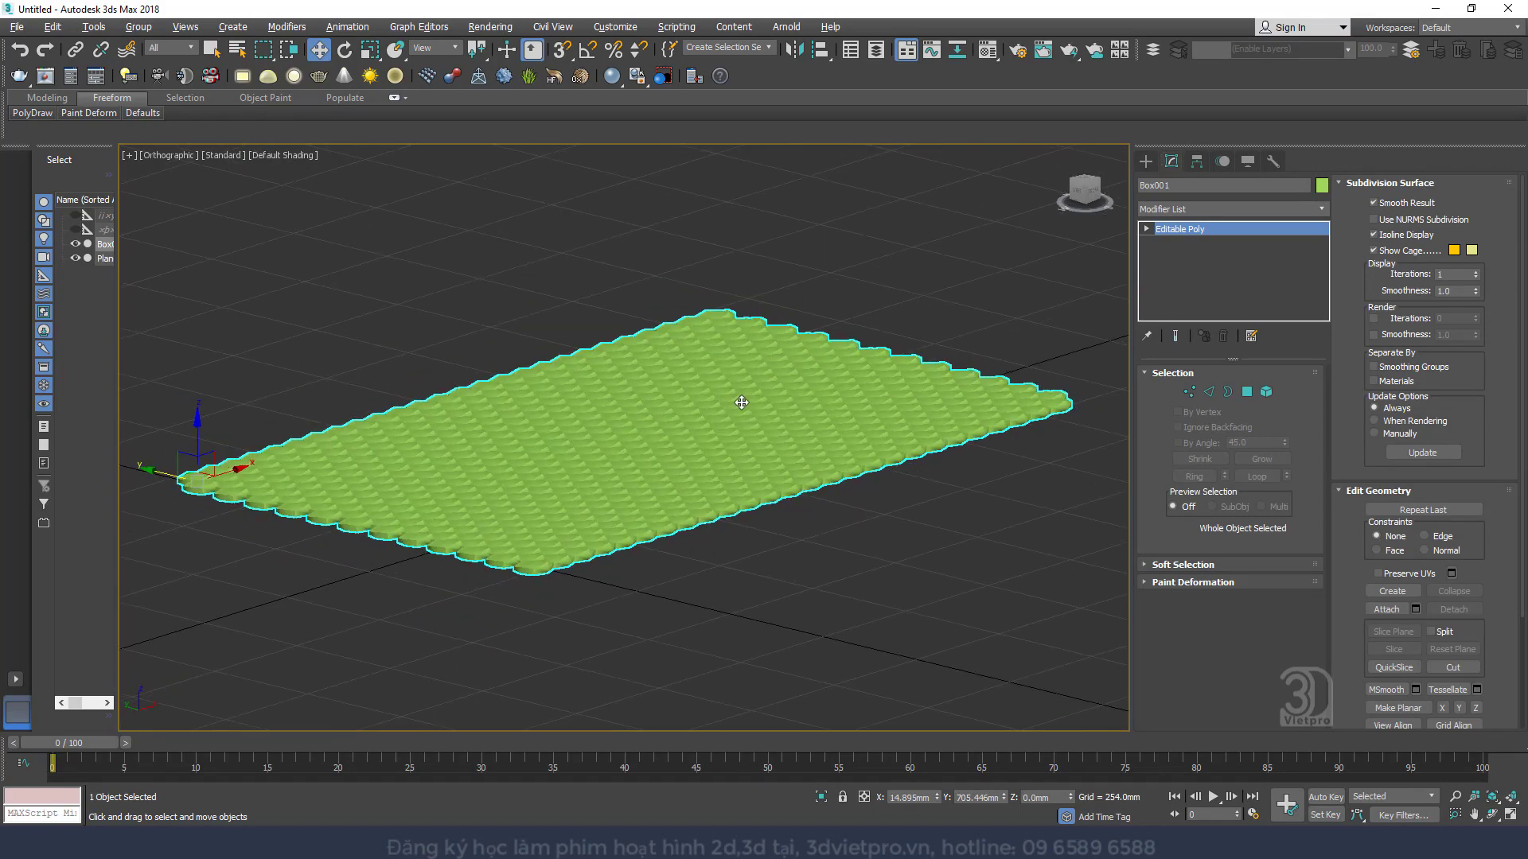
{"action": "key", "text": "p"}
{"action": "middle_click_drag", "start_coordinate": [673, 542], "coordinate": [634, 514], "text": "alt"}
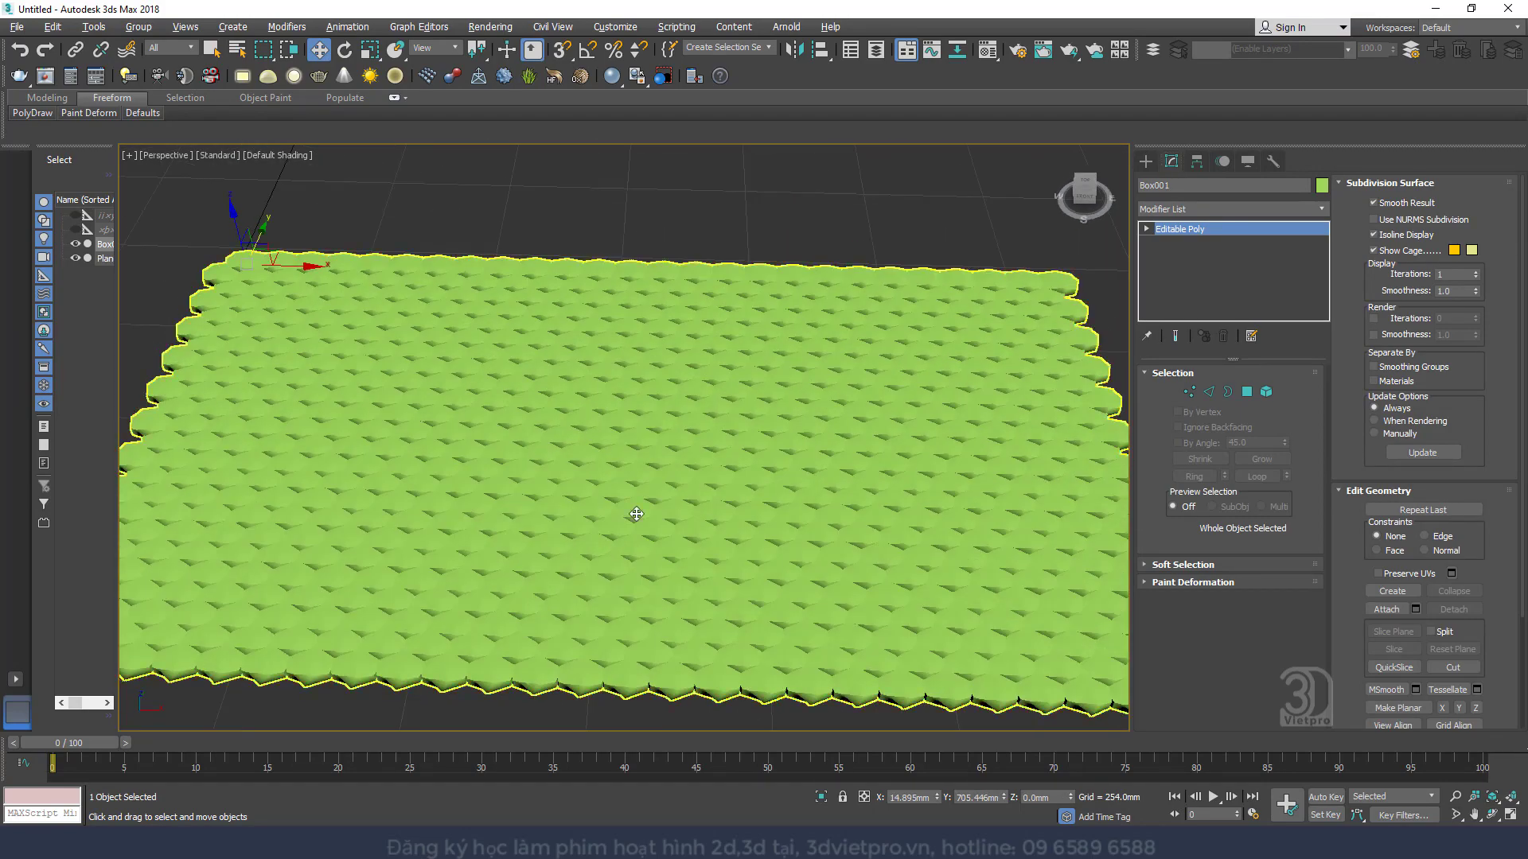
{"action": "right_click", "coordinate": [662, 429]}
{"action": "left_click", "coordinate": [675, 449]}
{"action": "scroll", "coordinate": [729, 475], "scroll_direction": "down", "scroll_amount": 5}
{"action": "middle_click_drag", "start_coordinate": [729, 475], "coordinate": [772, 433], "text": "alt"}
{"action": "scroll", "coordinate": [560, 312], "scroll_direction": "up", "scroll_amount": 15}
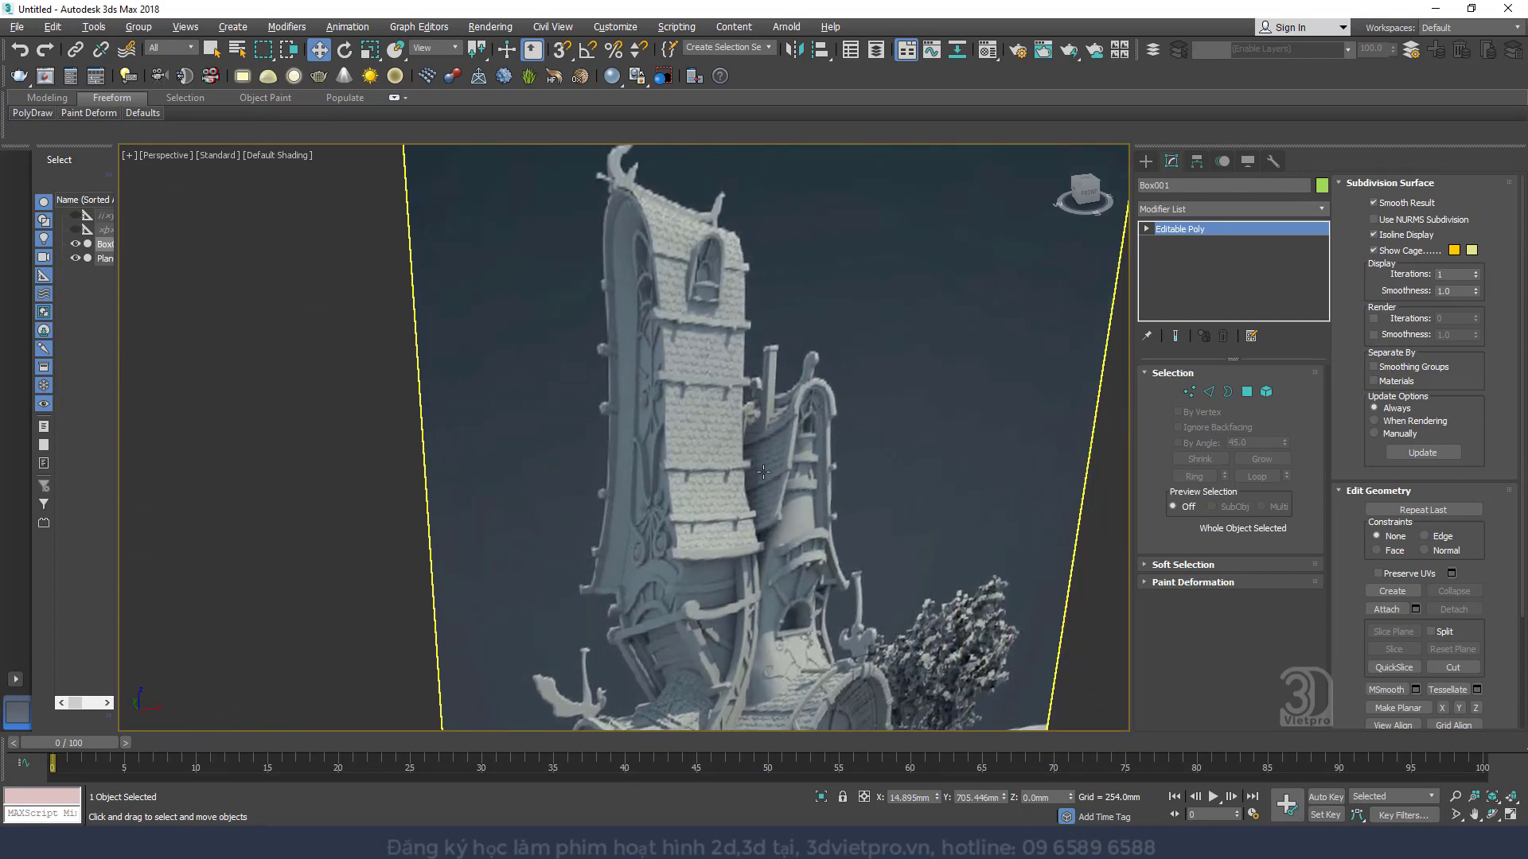
{"action": "scroll", "coordinate": [763, 472], "scroll_direction": "down", "scroll_amount": 4}
{"action": "middle_click_drag", "start_coordinate": [763, 472], "coordinate": [718, 372]}
{"action": "scroll", "coordinate": [726, 593], "scroll_direction": "up", "scroll_amount": 4}
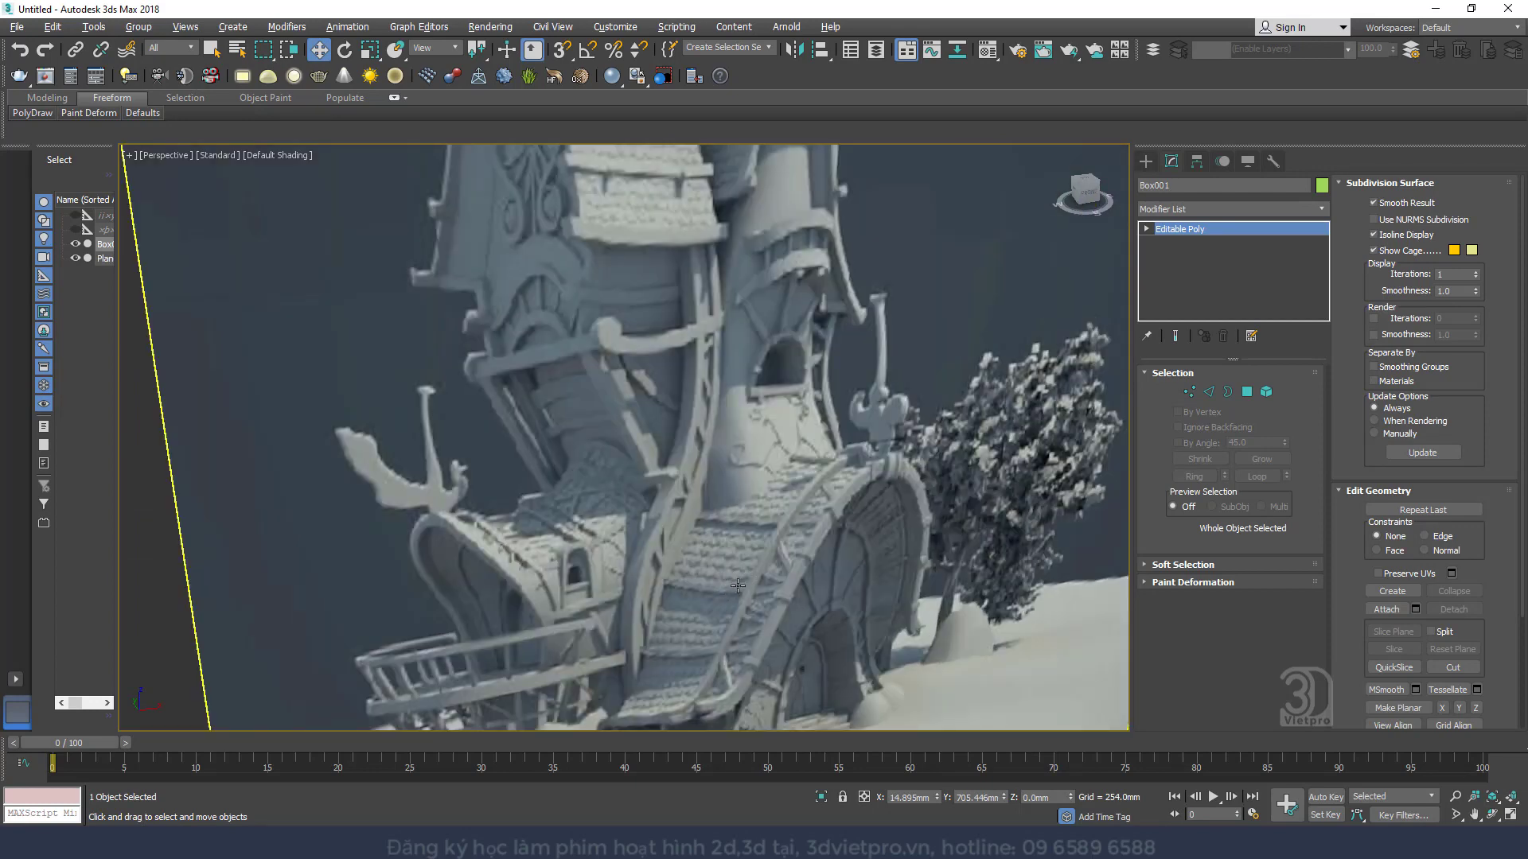
{"action": "scroll", "coordinate": [736, 586], "scroll_direction": "down", "scroll_amount": 5}
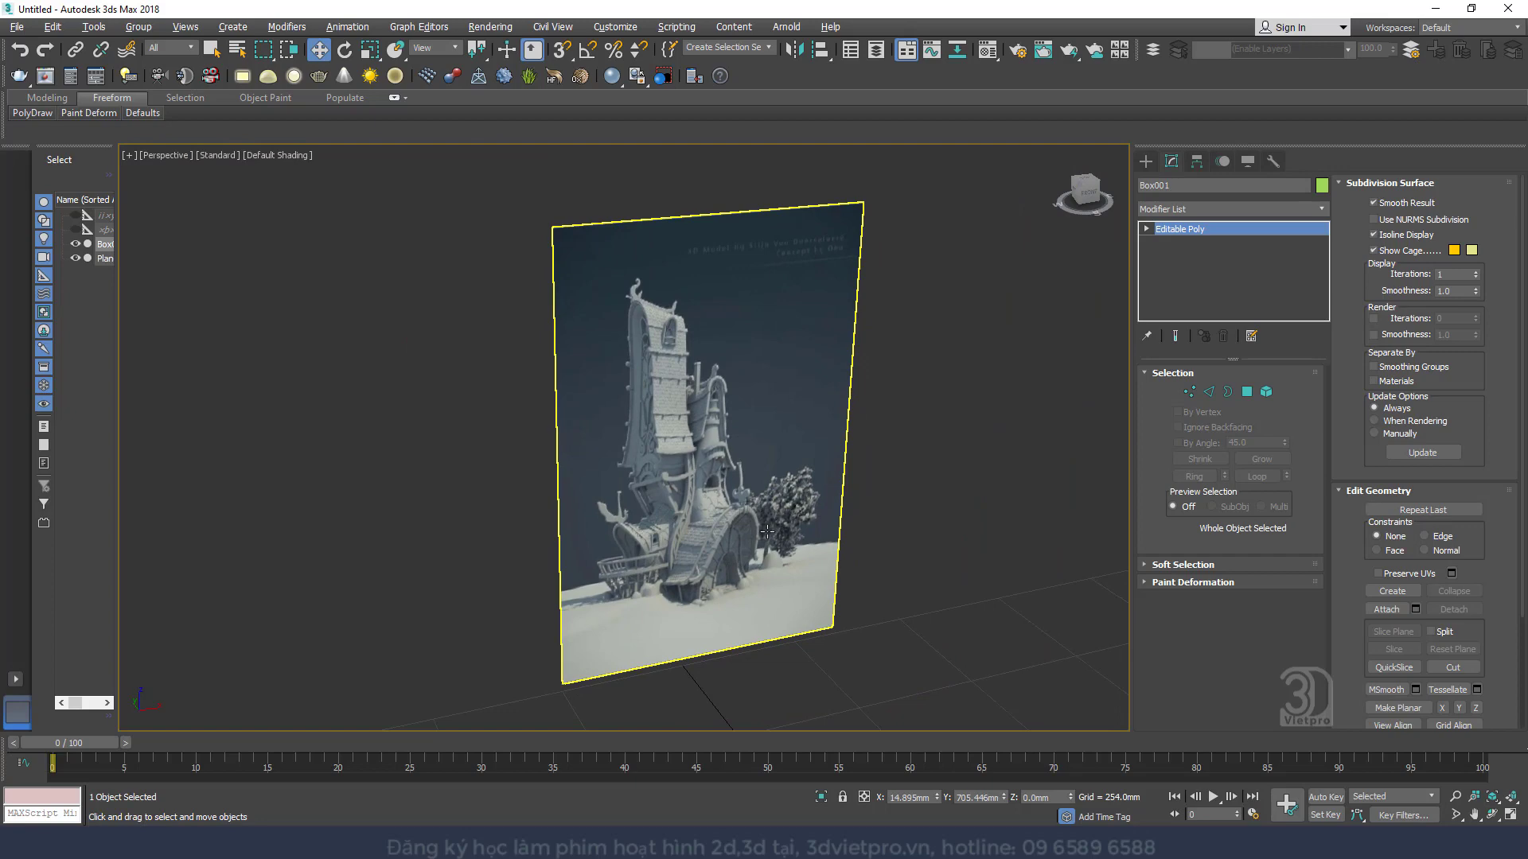
Center the pivot of the attached tile field to the object
{"action": "key", "text": "t"}
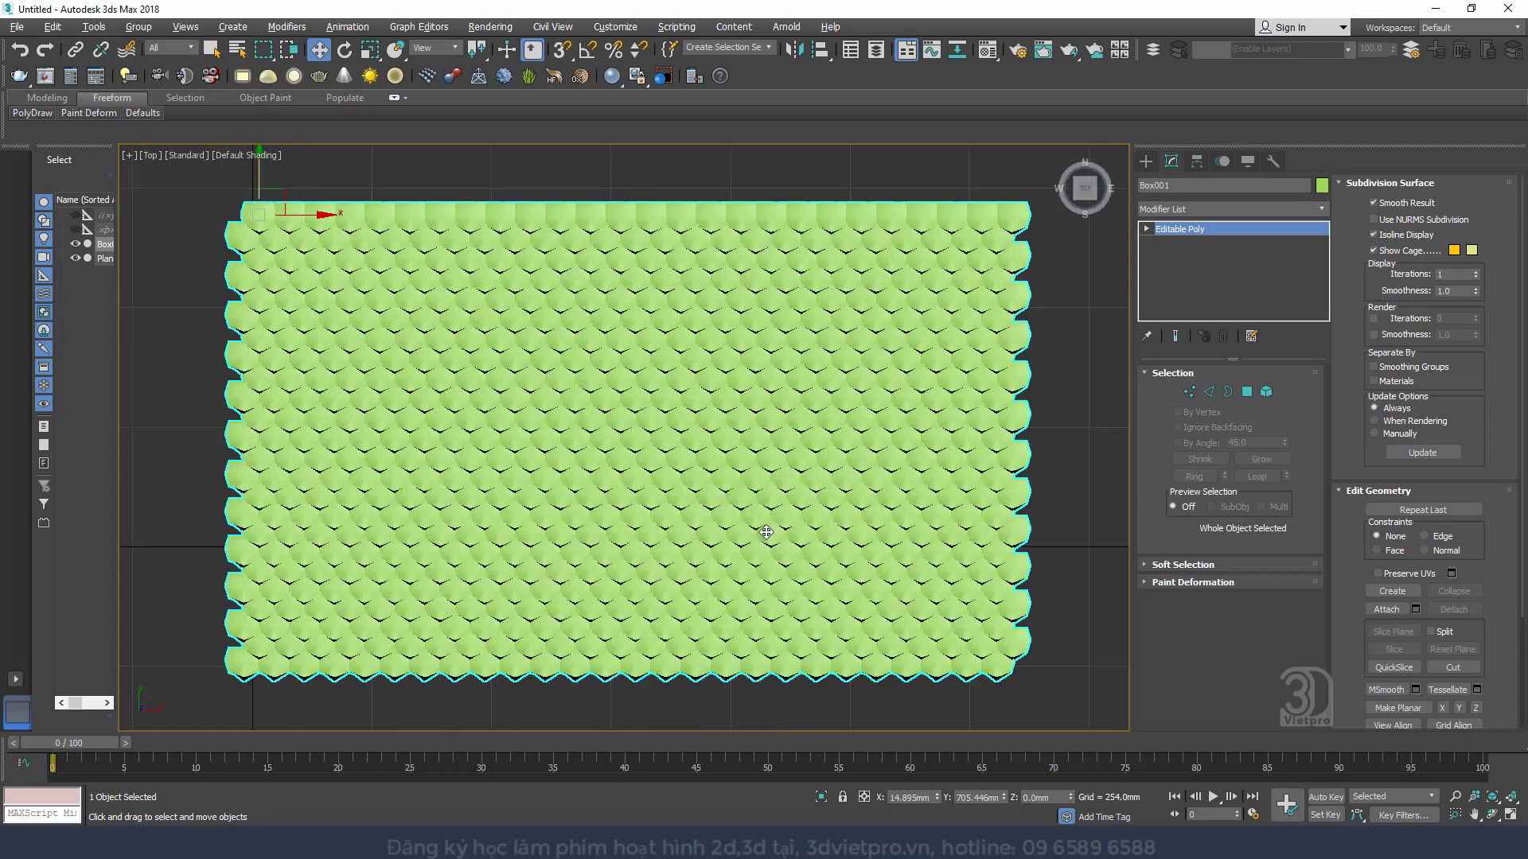
{"action": "left_click", "coordinate": [1199, 163]}
{"action": "left_click", "coordinate": [1230, 271]}
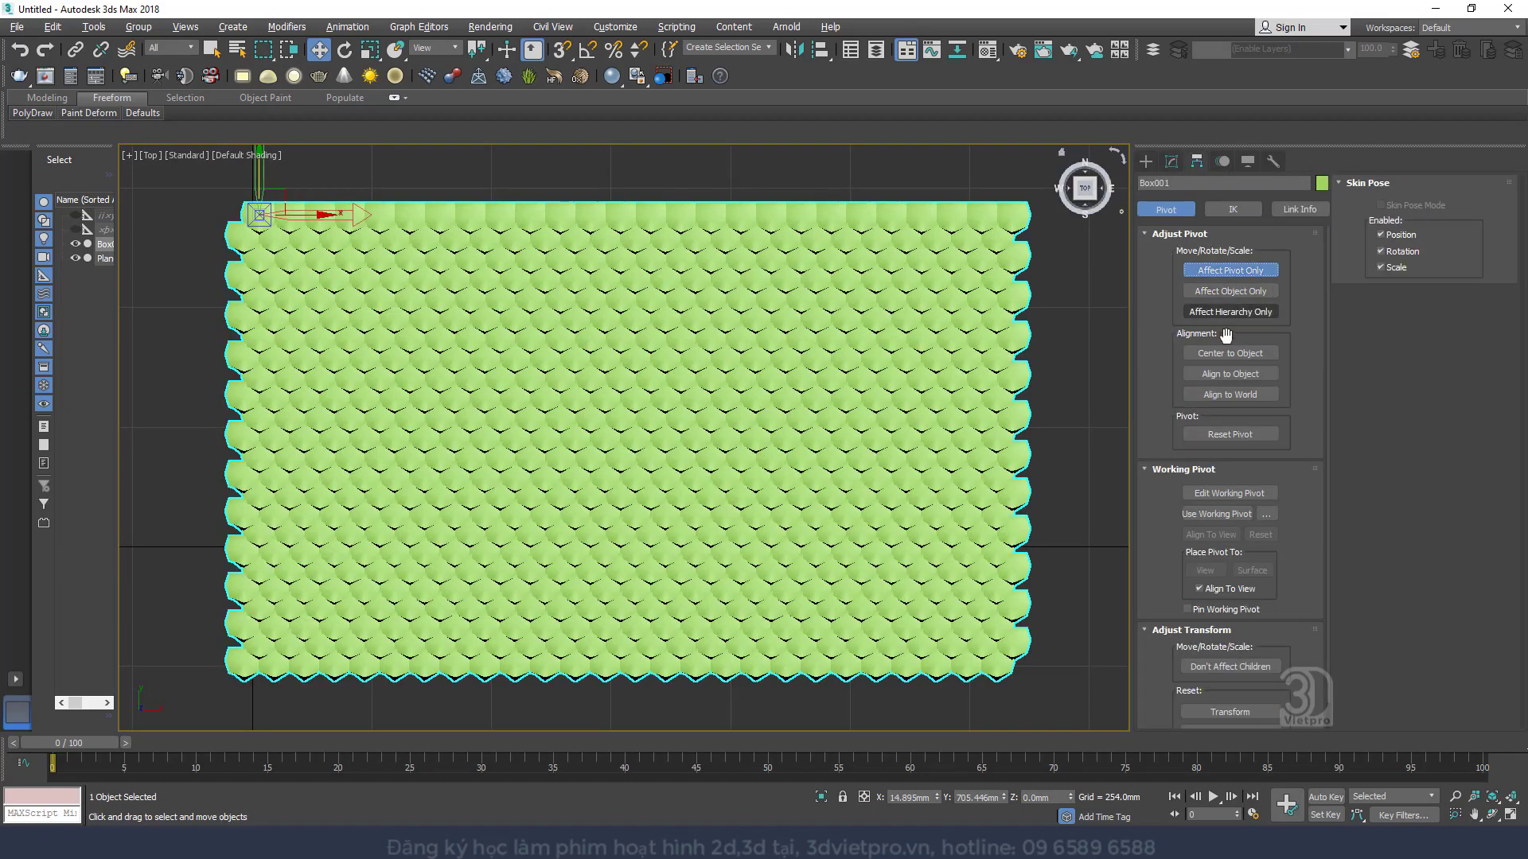
{"action": "left_click", "coordinate": [1230, 353]}
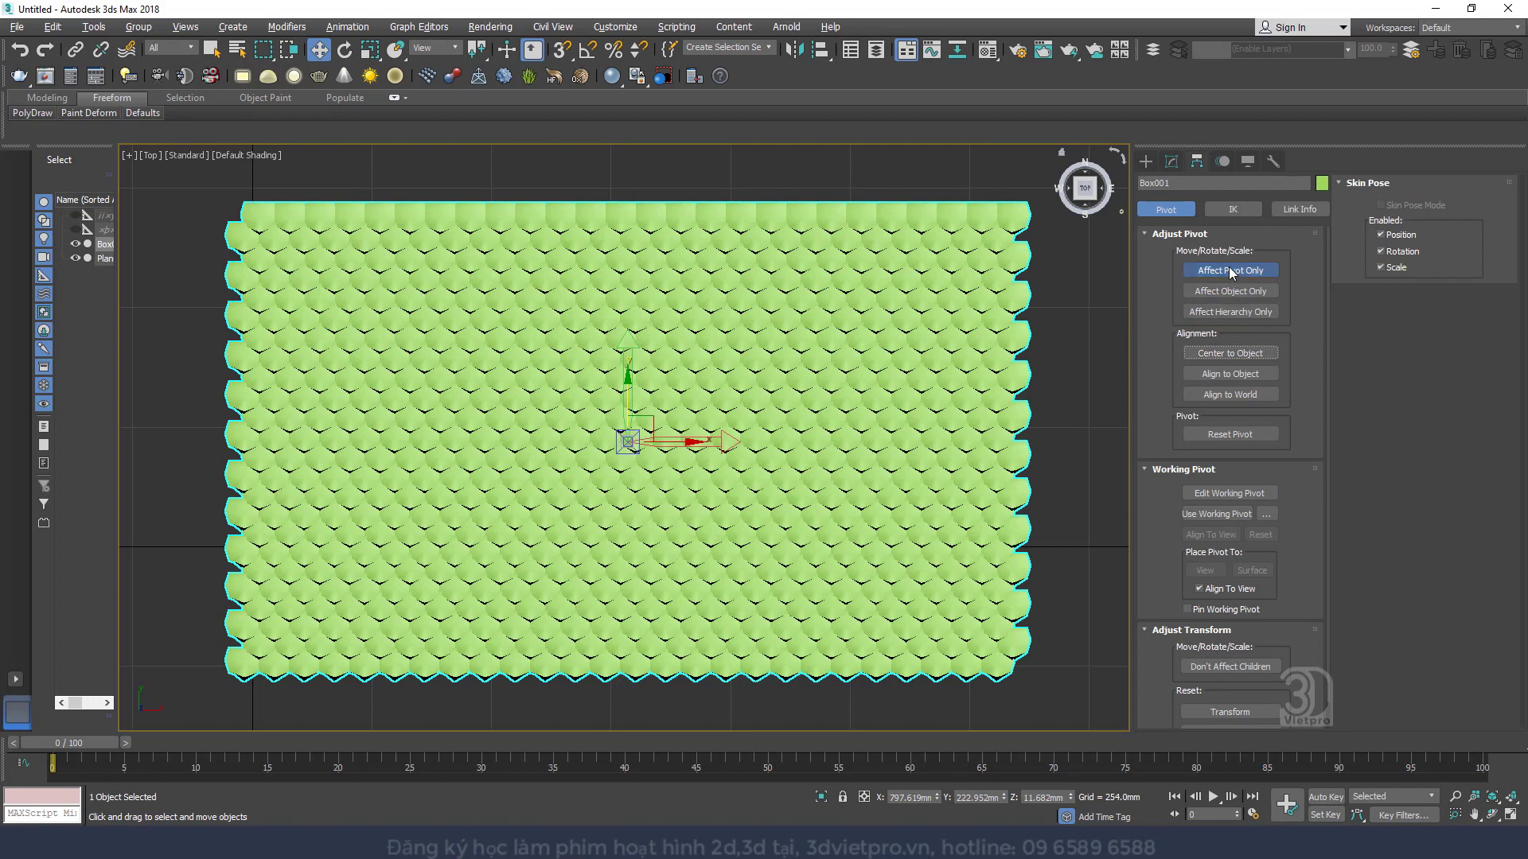
{"action": "left_click", "coordinate": [1231, 272]}
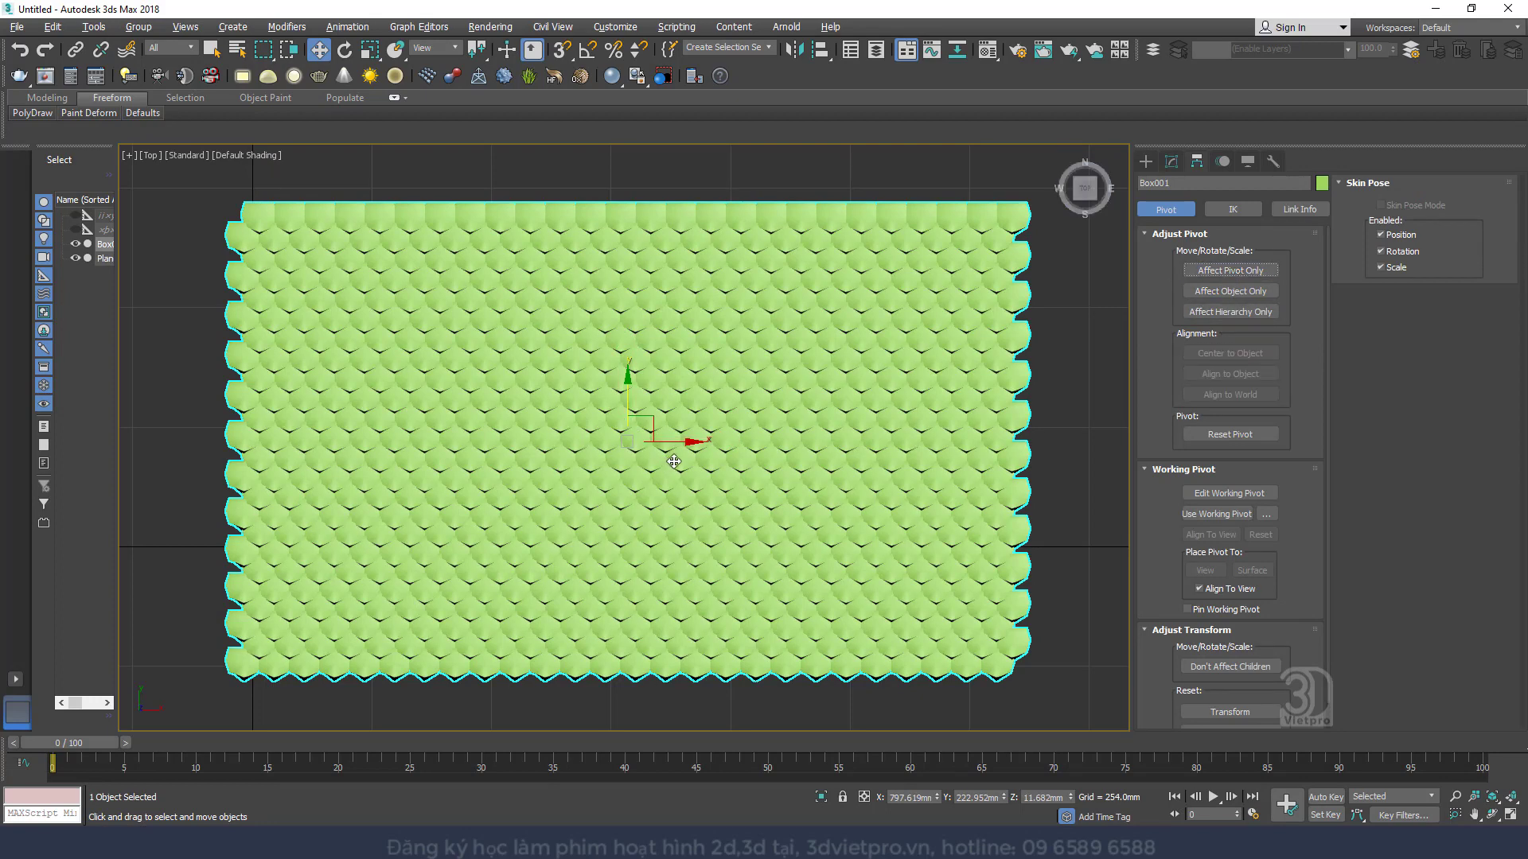
Clone the whole tile field forward along Y, with the copy meeting the original's front edge
{"action": "scroll", "coordinate": [652, 432], "scroll_direction": "down", "scroll_amount": 2}
{"action": "middle_click_drag", "start_coordinate": [653, 438], "coordinate": [798, 434]}
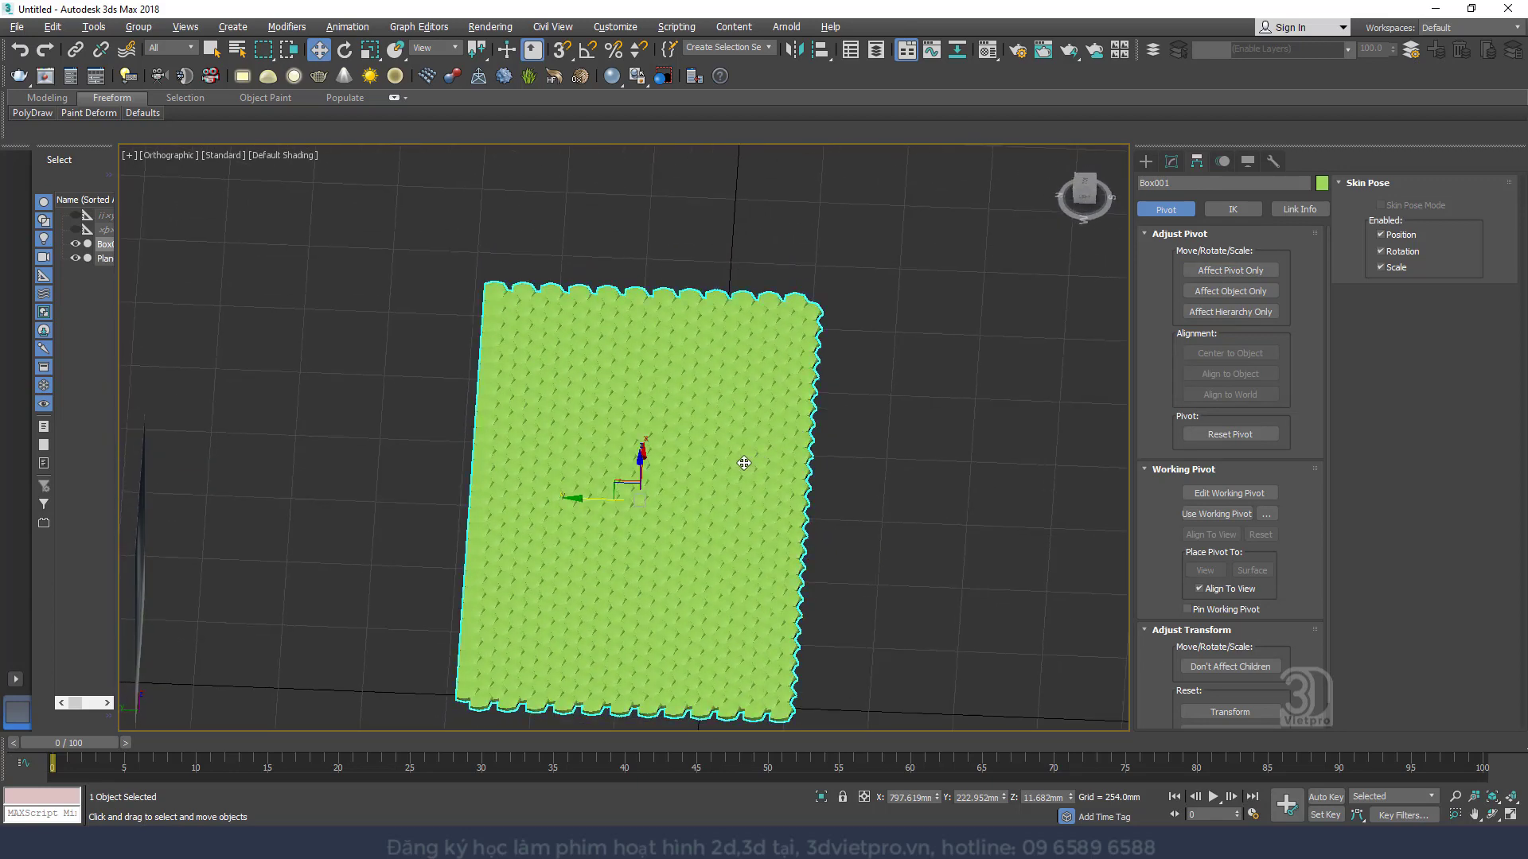
{"action": "key", "text": "p"}
{"action": "scroll", "coordinate": [744, 463], "scroll_direction": "down", "scroll_amount": 2}
{"action": "middle_click_drag", "start_coordinate": [699, 457], "coordinate": [655, 458], "text": "alt"}
{"action": "left_click_drag", "start_coordinate": [637, 466], "coordinate": [907, 593], "text": "shift"}
{"action": "left_click", "coordinate": [741, 491]}
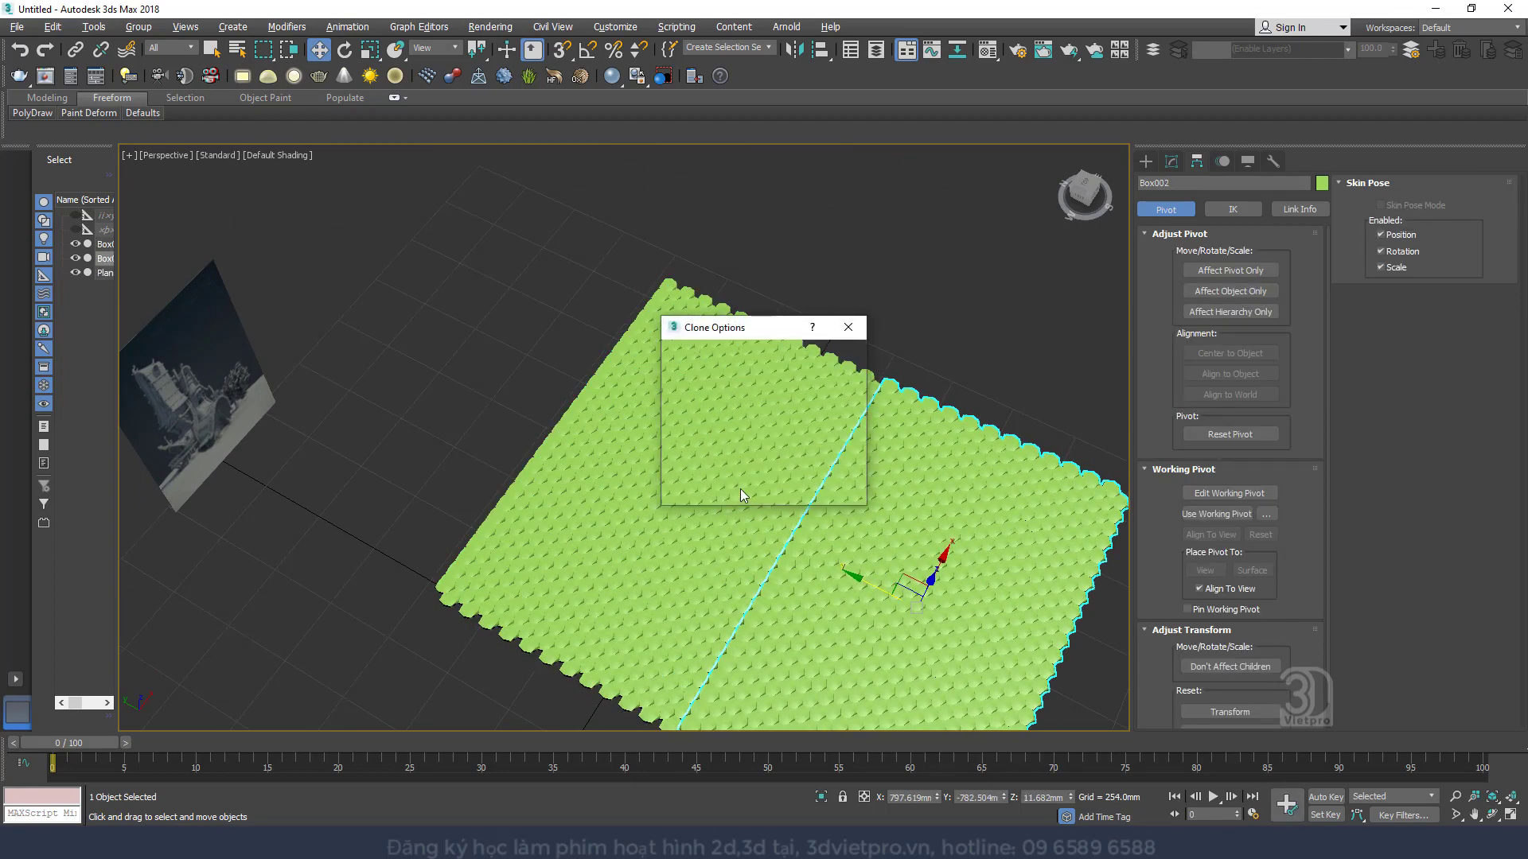
Rotate the copied tile field about Z with angle snap on, facing its tiles the opposite way
{"action": "right_click", "coordinate": [868, 482]}
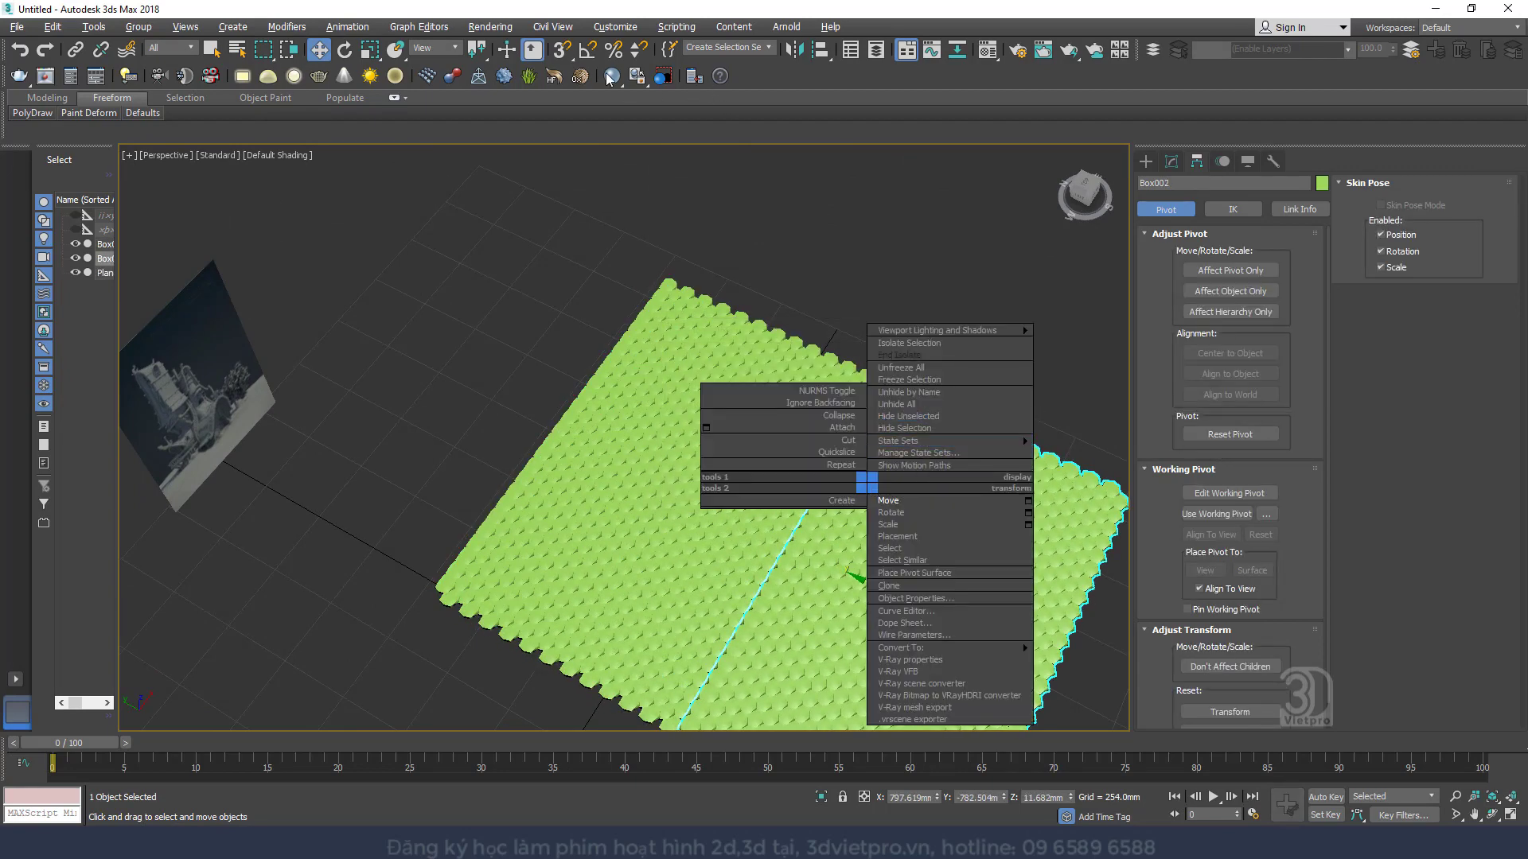
{"action": "left_click", "coordinate": [588, 49]}
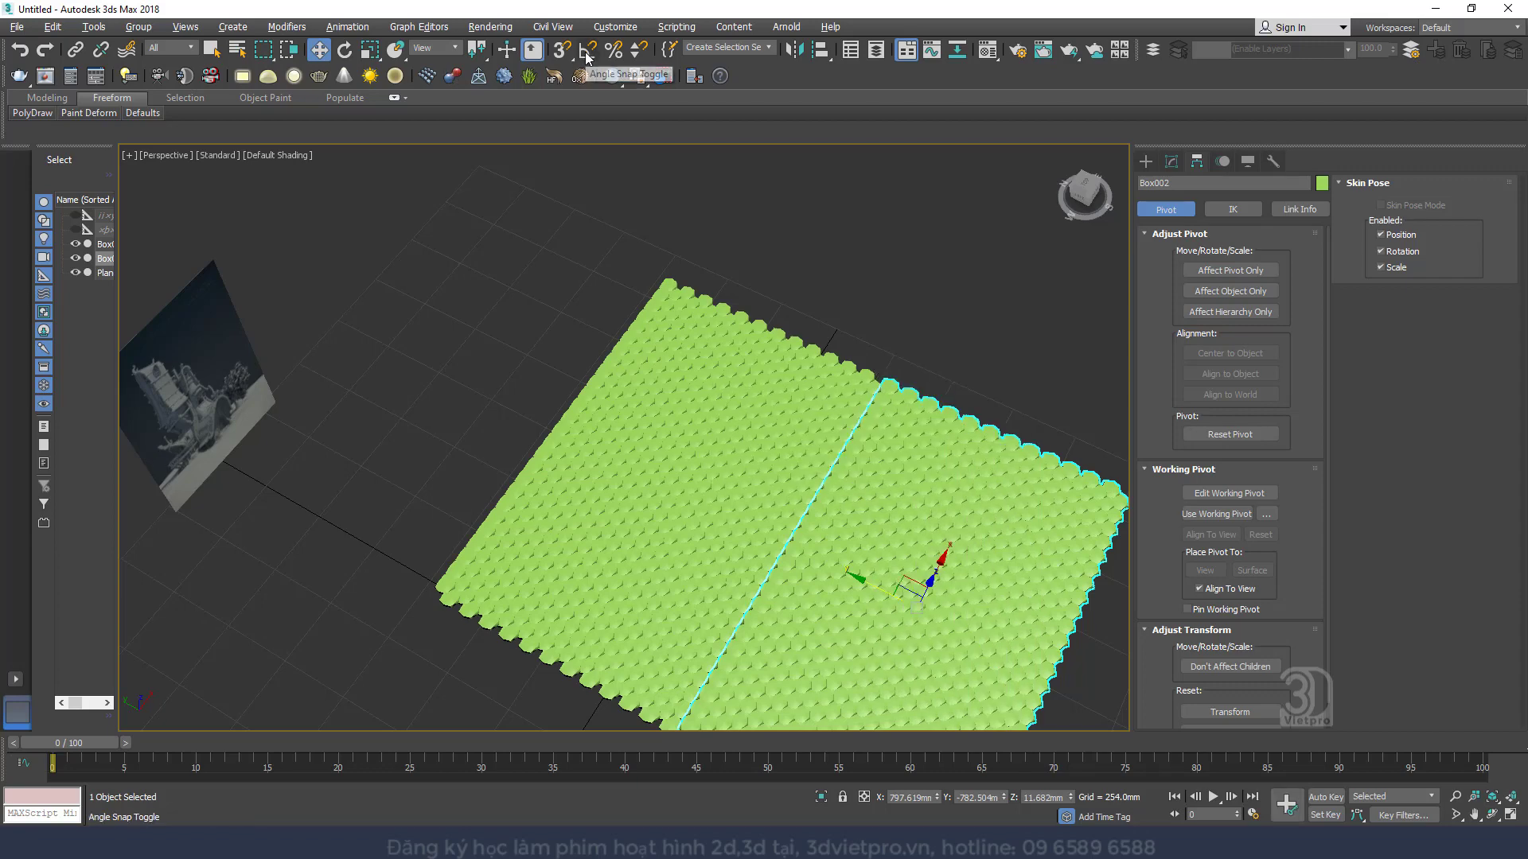
{"action": "scroll", "coordinate": [800, 425], "scroll_direction": "down", "scroll_amount": 3}
{"action": "right_click", "coordinate": [800, 425]}
{"action": "left_click", "coordinate": [861, 475]}
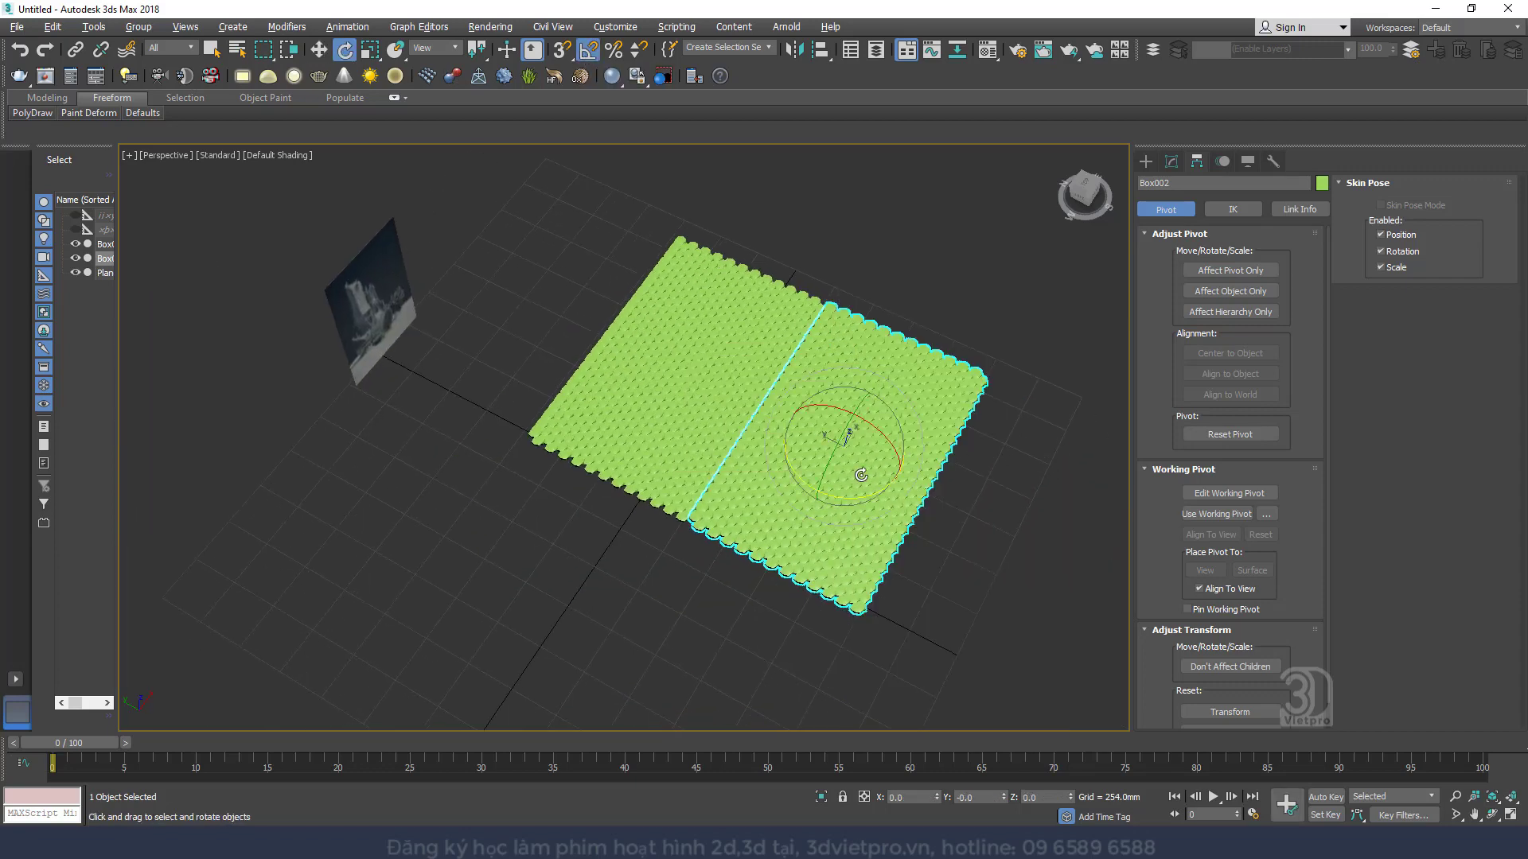
{"action": "left_click_drag", "start_coordinate": [853, 493], "coordinate": [471, 300]}
Move the rotated copy along Y to the rear edge of the original field, closing the seam between them
{"action": "right_click", "coordinate": [802, 427]}
{"action": "left_click", "coordinate": [835, 442]}
{"action": "scroll", "coordinate": [544, 337], "scroll_direction": "up", "scroll_amount": 5}
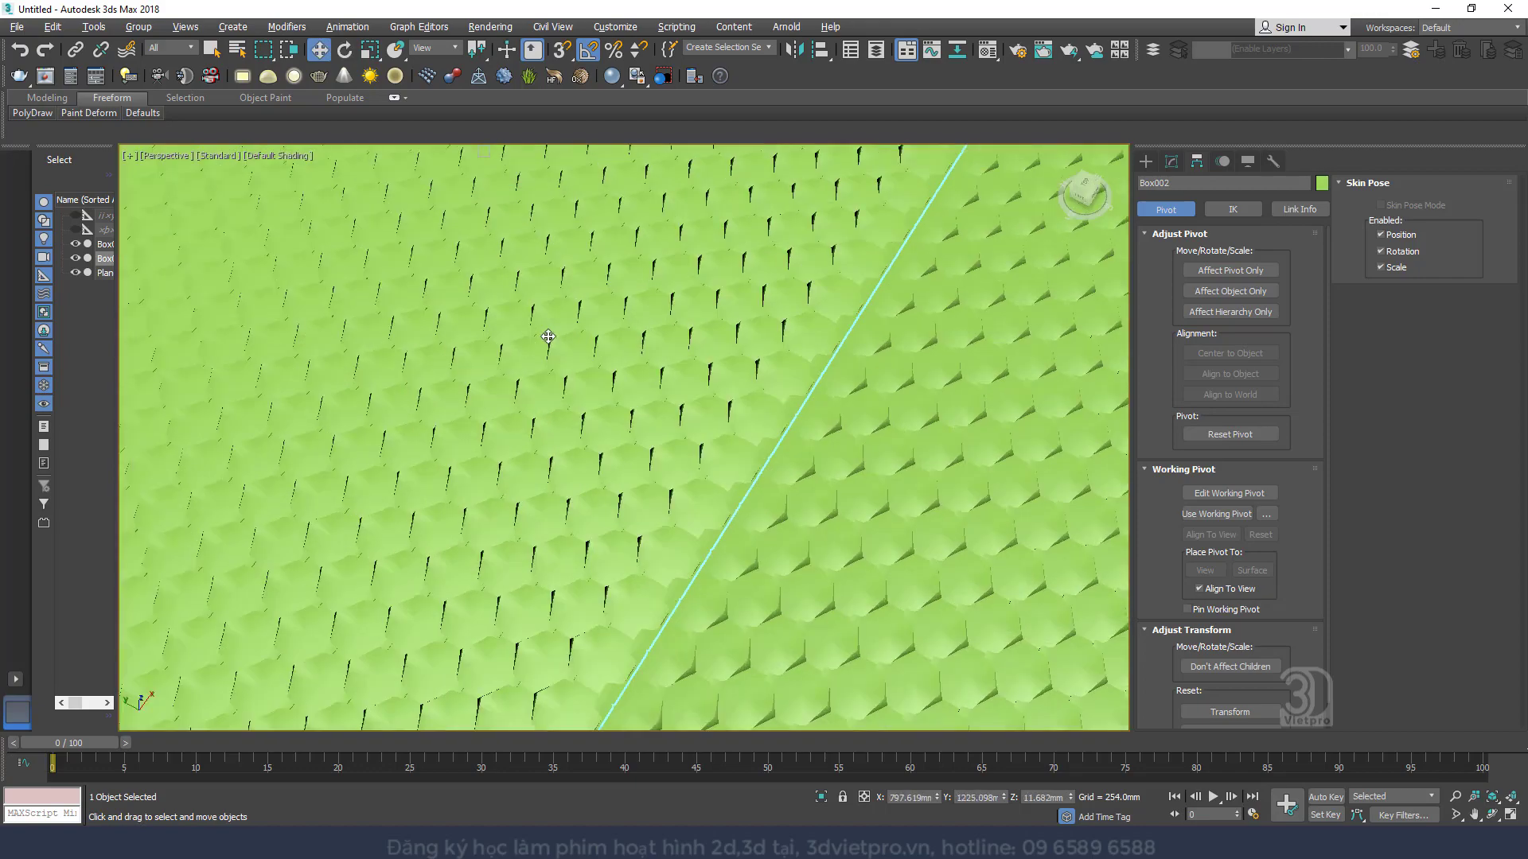
{"action": "scroll", "coordinate": [659, 365], "scroll_direction": "down", "scroll_amount": 2}
{"action": "middle_click_drag", "start_coordinate": [659, 365], "coordinate": [707, 311], "text": "alt"}
{"action": "scroll", "coordinate": [747, 283], "scroll_direction": "up", "scroll_amount": 3}
{"action": "scroll", "coordinate": [685, 396], "scroll_direction": "down", "scroll_amount": 5}
{"action": "middle_click_drag", "start_coordinate": [685, 396], "coordinate": [750, 444], "text": "alt"}
Select both tile fields and move them forward along Y, away from the reference image plane
{"action": "left_click", "coordinate": [671, 484], "text": "ctrl"}
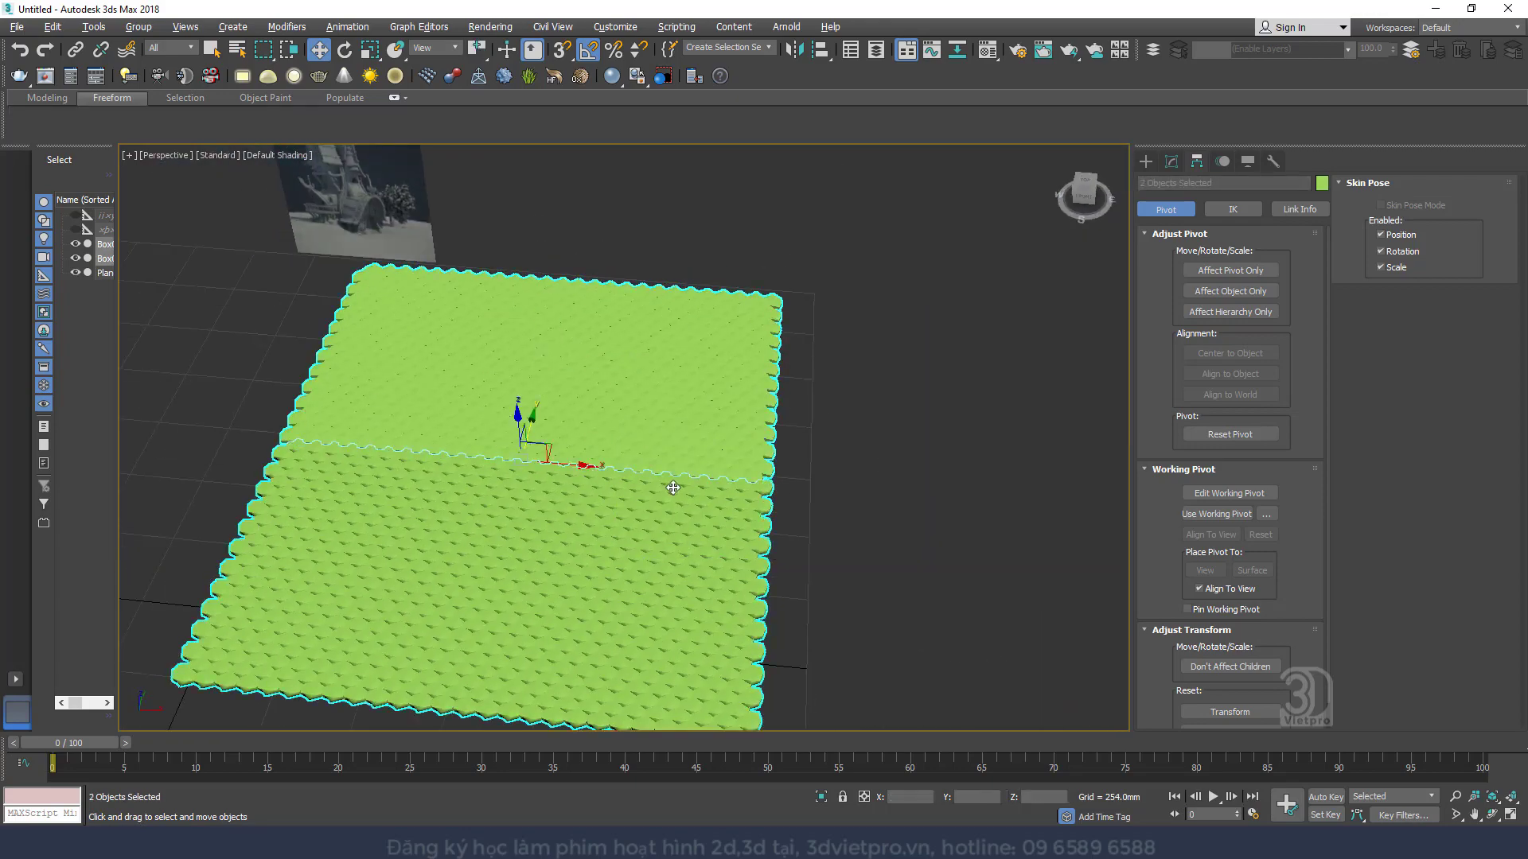
{"action": "middle_click_drag", "start_coordinate": [672, 485], "coordinate": [848, 390], "text": "alt"}
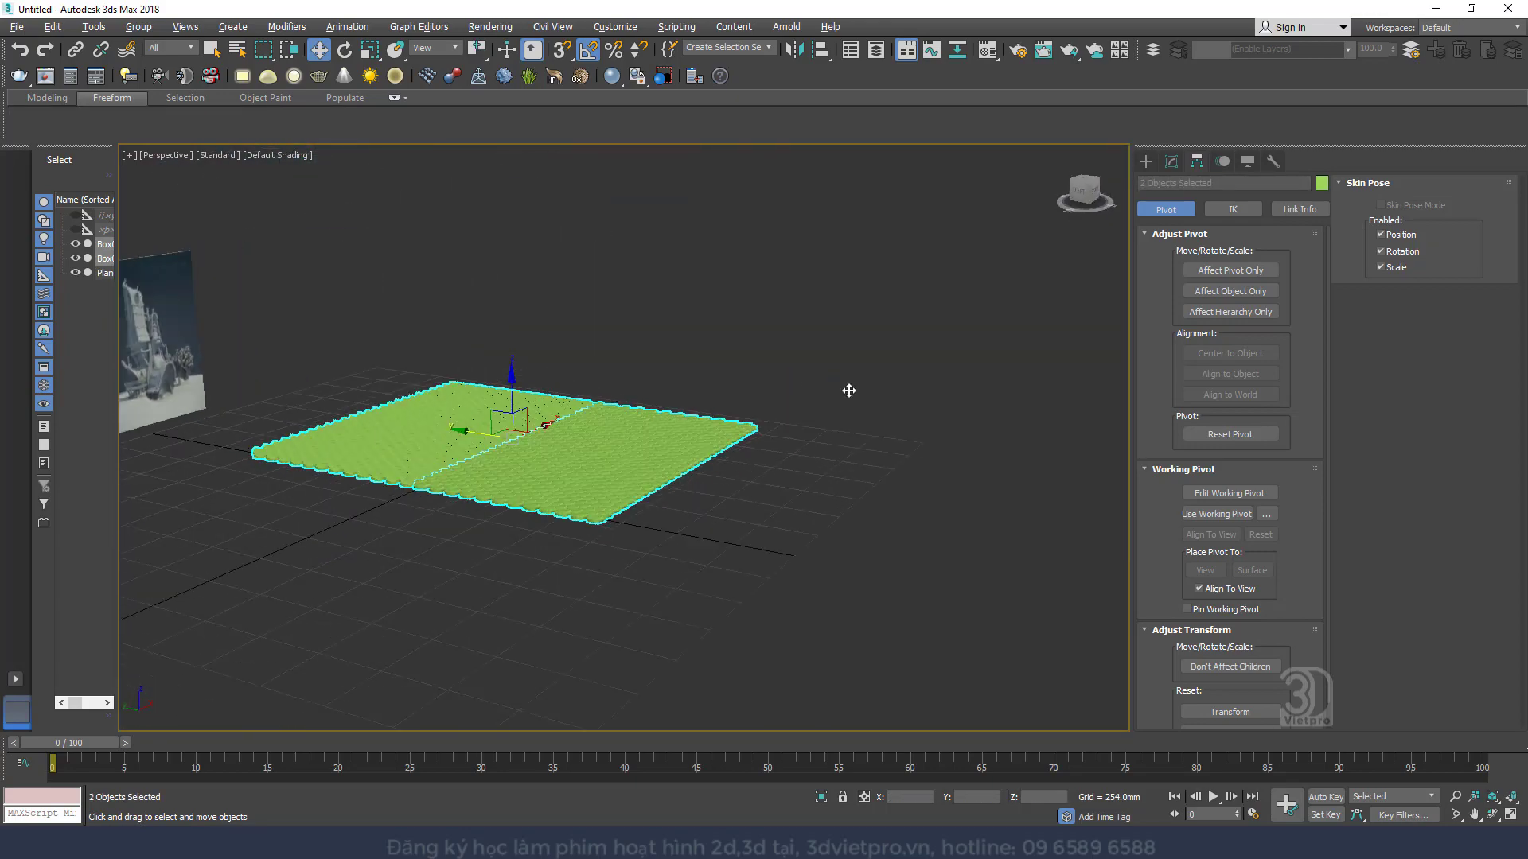
{"action": "left_click", "coordinate": [848, 390]}
Attach the rotated tile field to the original one to form a single two-sided roof mesh
{"action": "left_click", "coordinate": [611, 478]}
{"action": "scroll", "coordinate": [601, 466], "scroll_direction": "up", "scroll_amount": 5}
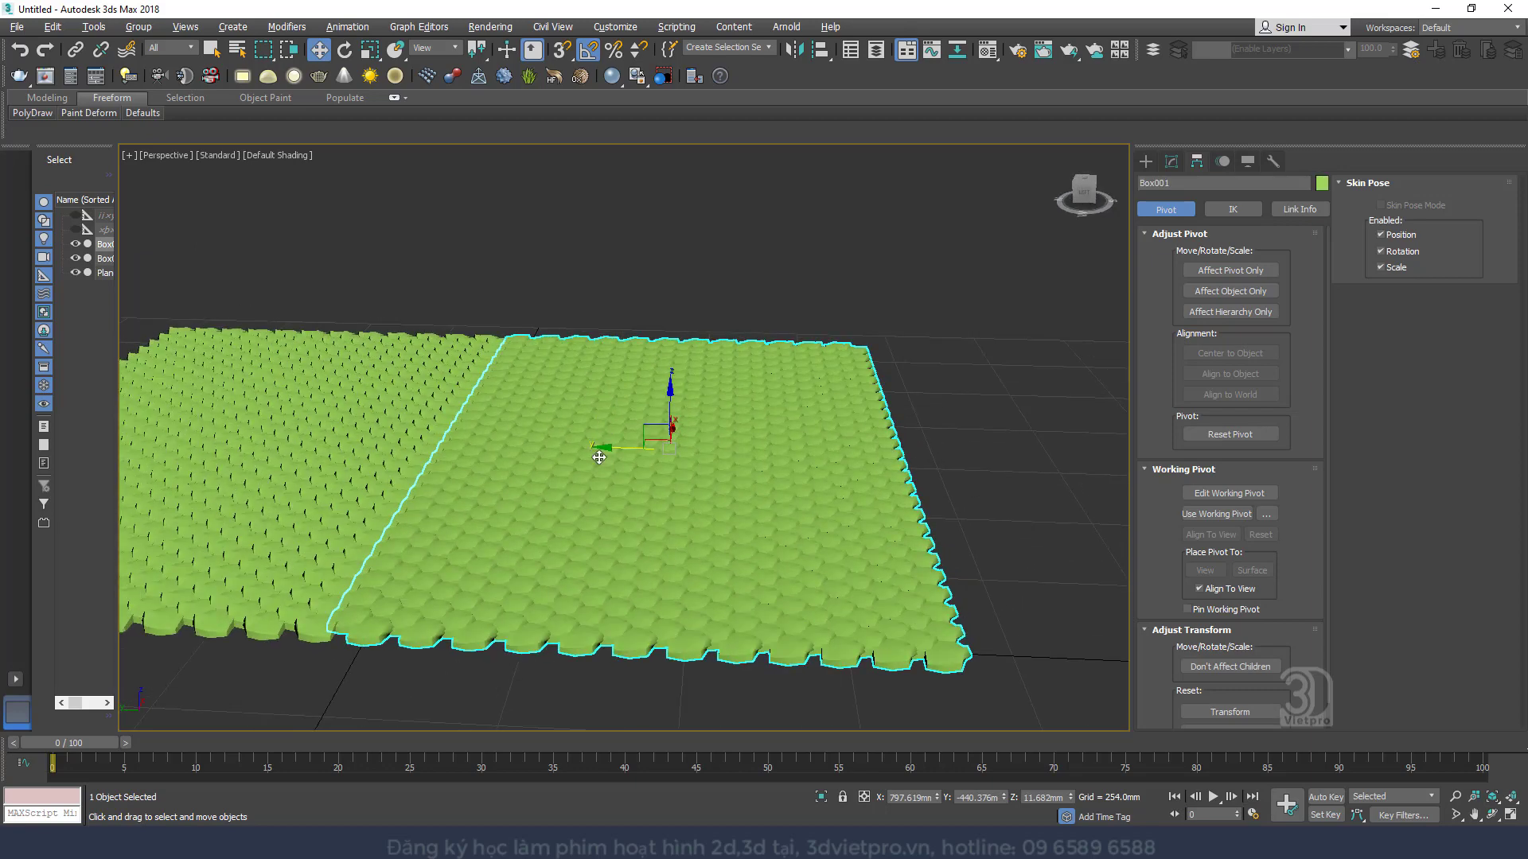
{"action": "right_click", "coordinate": [596, 457]}
{"action": "mouse_move", "coordinate": [677, 374]}
{"action": "left_click", "coordinate": [509, 398]}
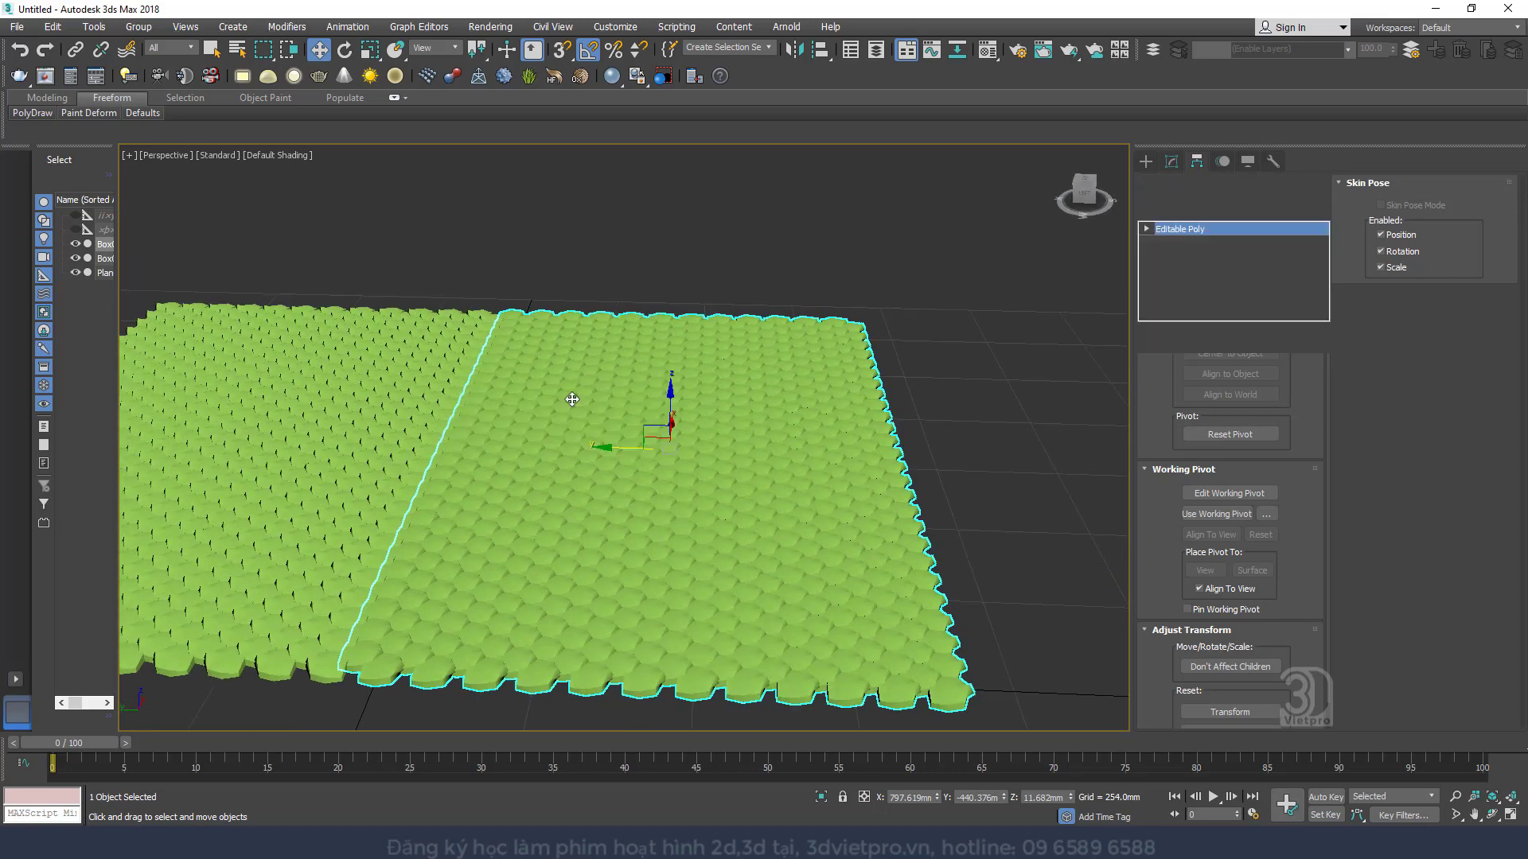
{"action": "left_click", "coordinate": [392, 428]}
{"action": "key", "text": "w"}
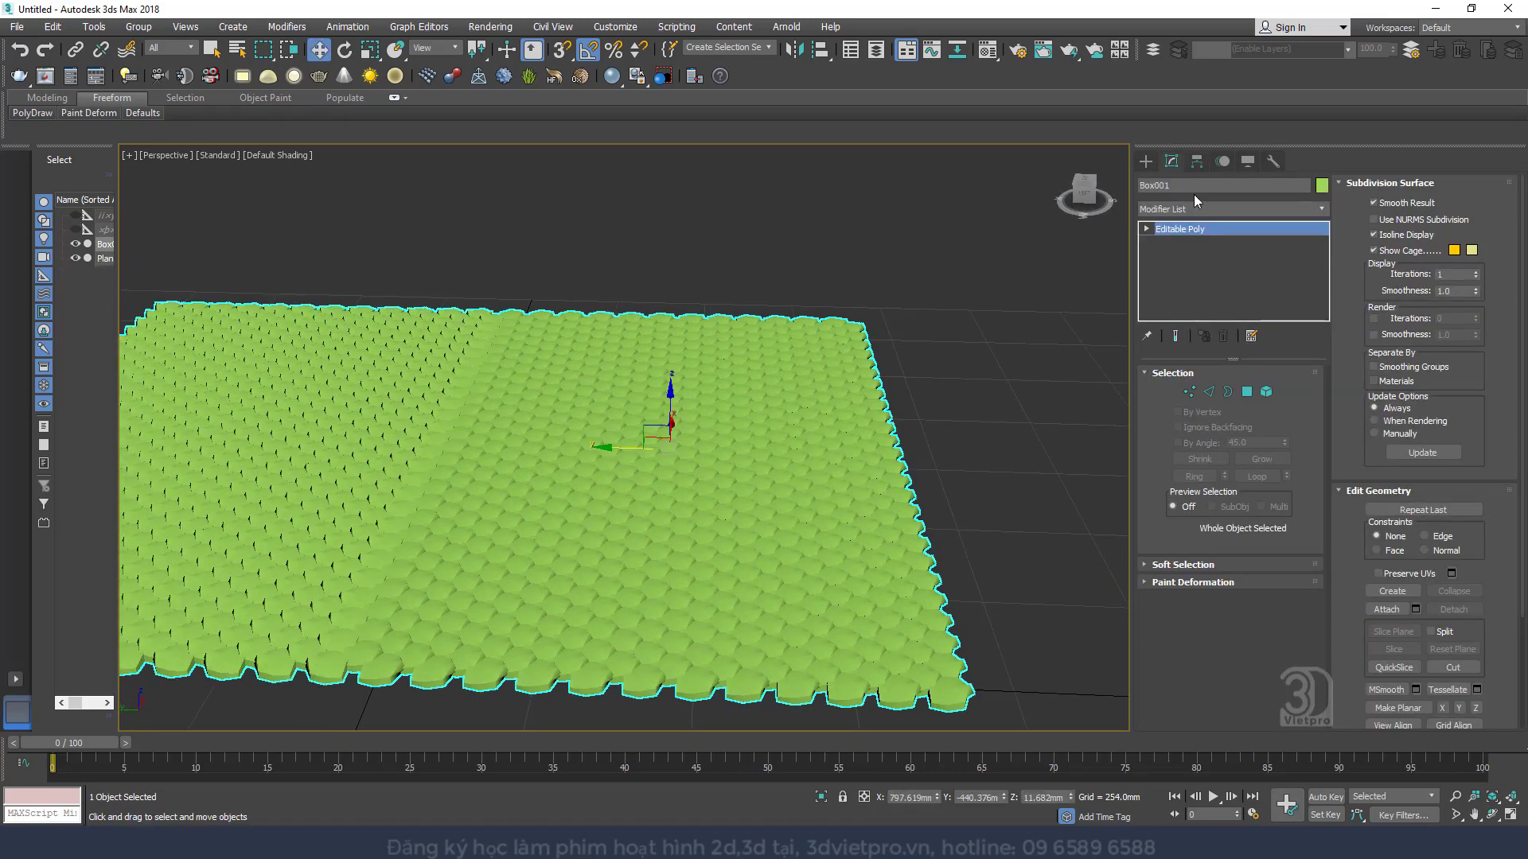
Center the pivot of the combined roof mesh to the object
{"action": "left_click", "coordinate": [1196, 161]}
{"action": "left_click", "coordinate": [1230, 270]}
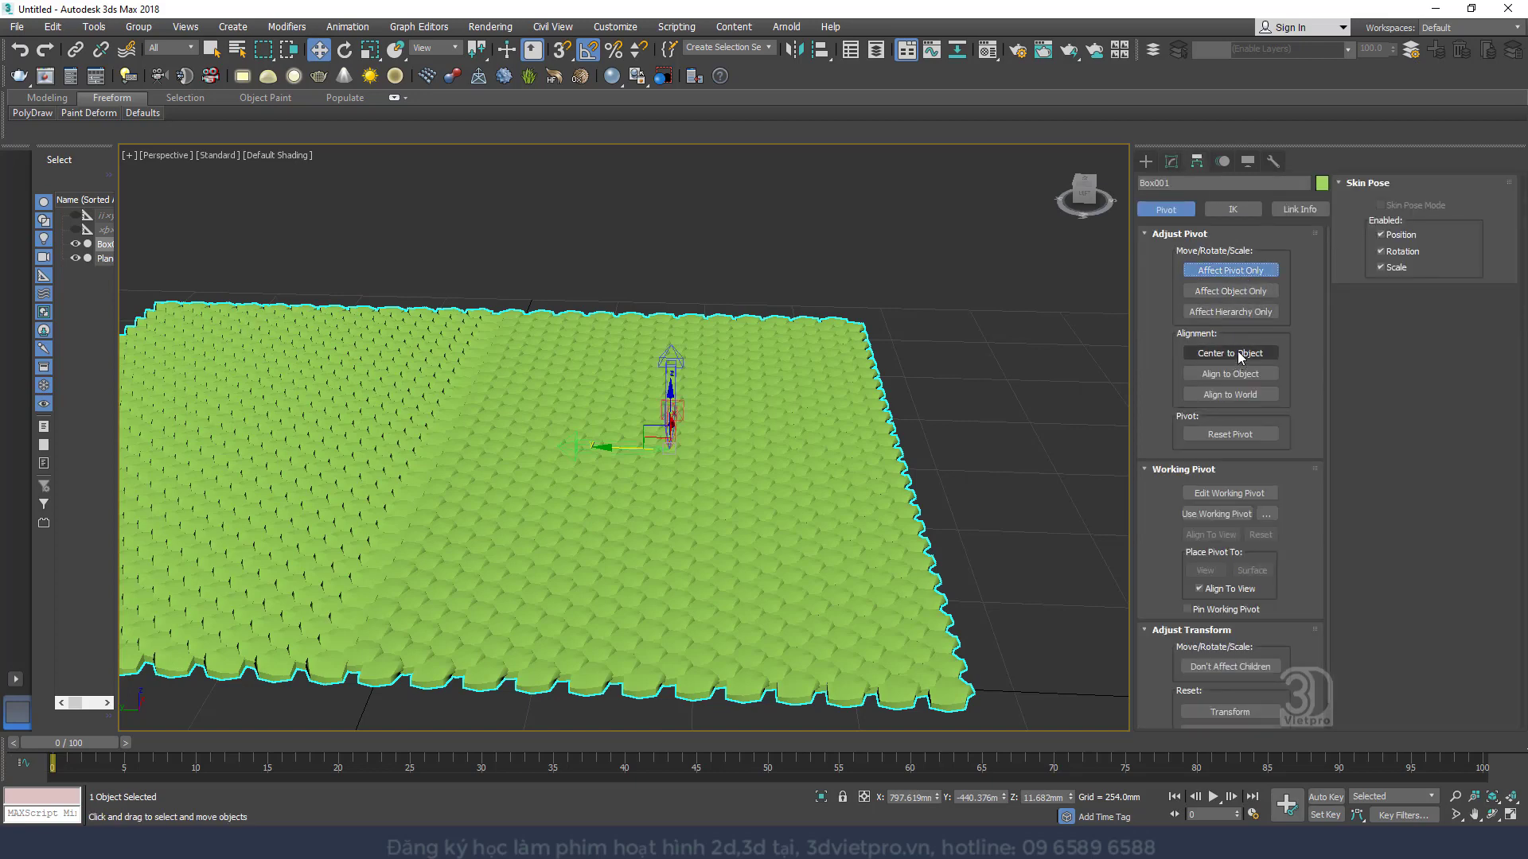
{"action": "left_click", "coordinate": [1238, 352]}
{"action": "left_click", "coordinate": [1226, 272]}
{"action": "middle_click_drag", "start_coordinate": [635, 451], "coordinate": [667, 456], "text": "alt"}
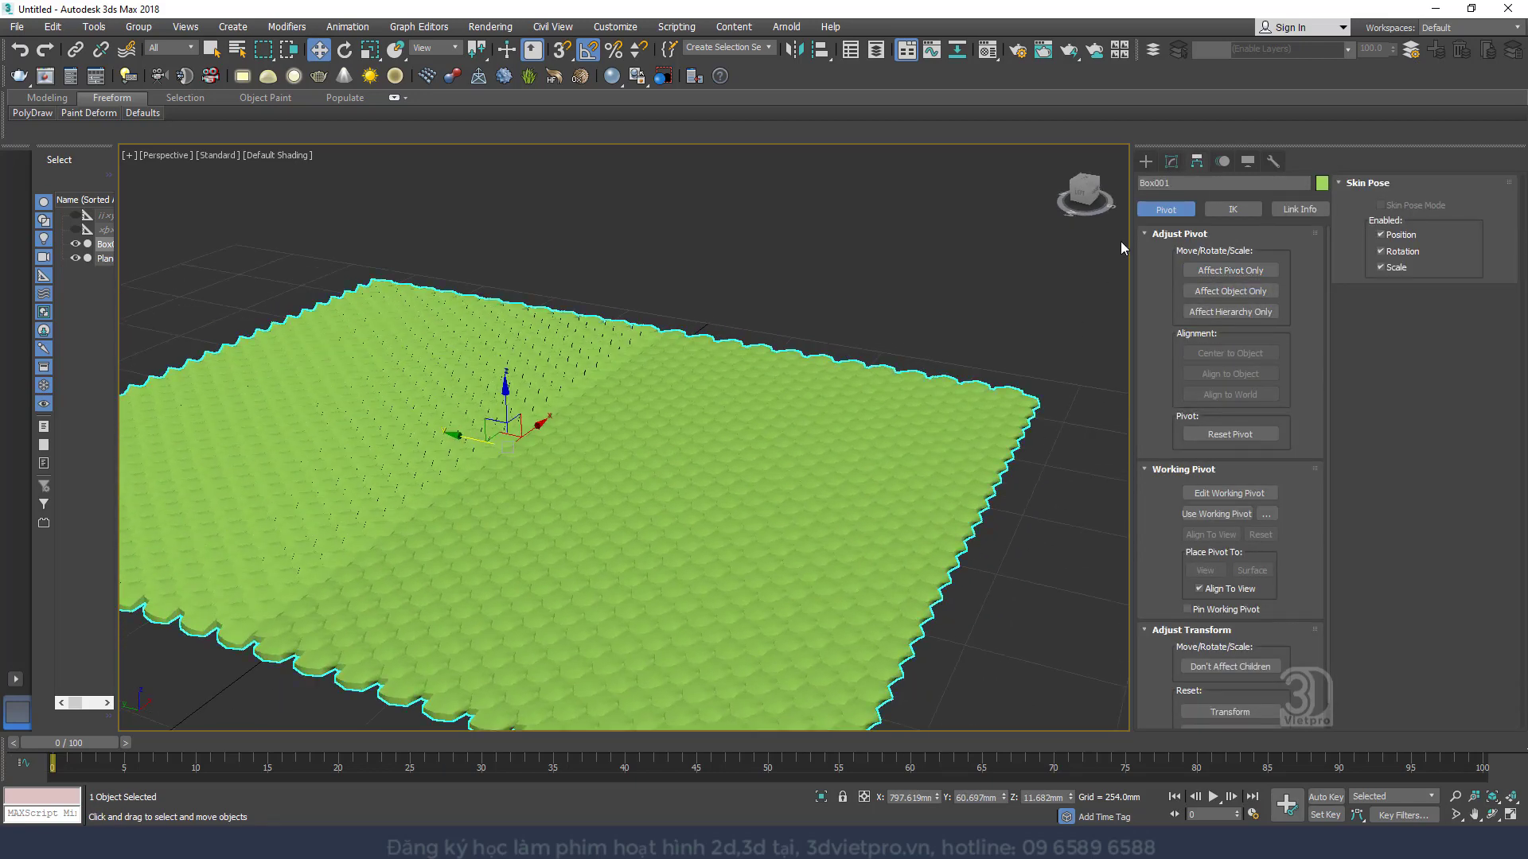
Add a Bend modifier to the combined roof mesh and try an angle of 14 on the Z axis
{"action": "left_click", "coordinate": [1170, 162]}
{"action": "left_click", "coordinate": [1177, 209]}
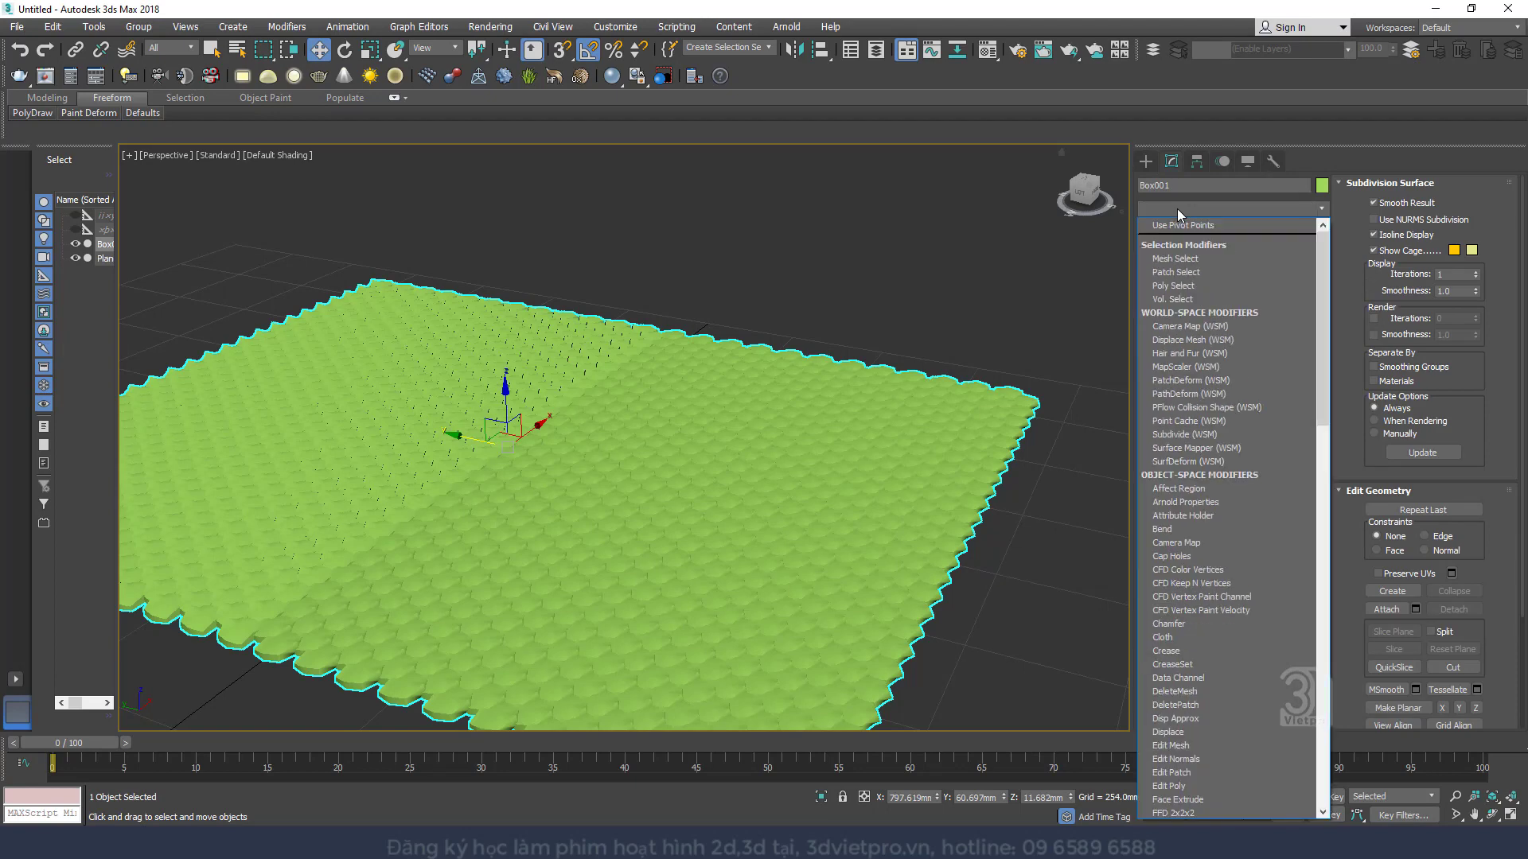
{"action": "key", "text": "b"}
{"action": "left_click", "coordinate": [1174, 226]}
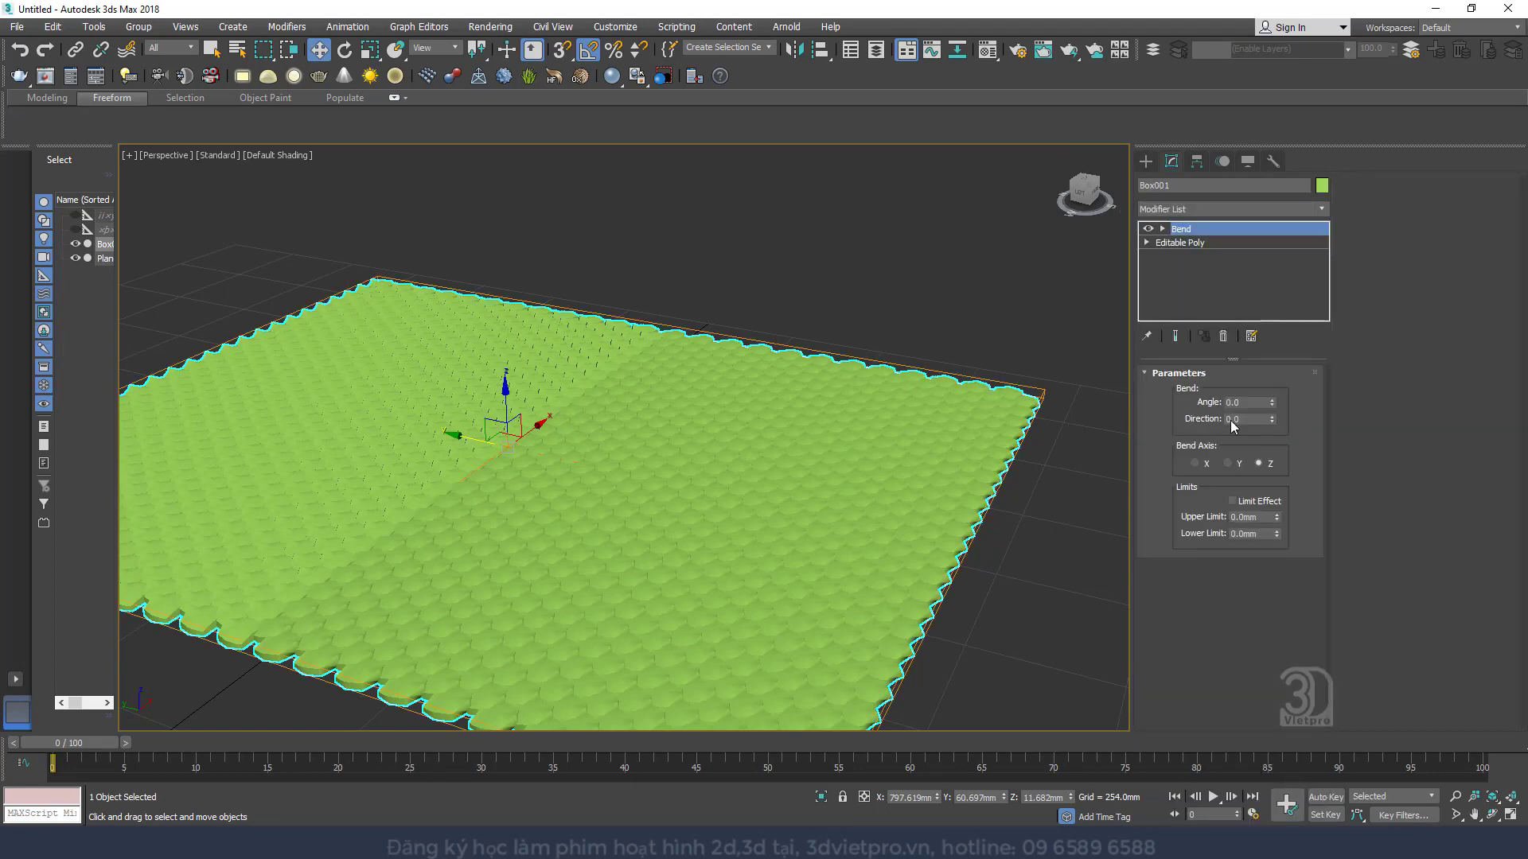
{"action": "left_click_drag", "start_coordinate": [1271, 410], "coordinate": [1271, 381]}
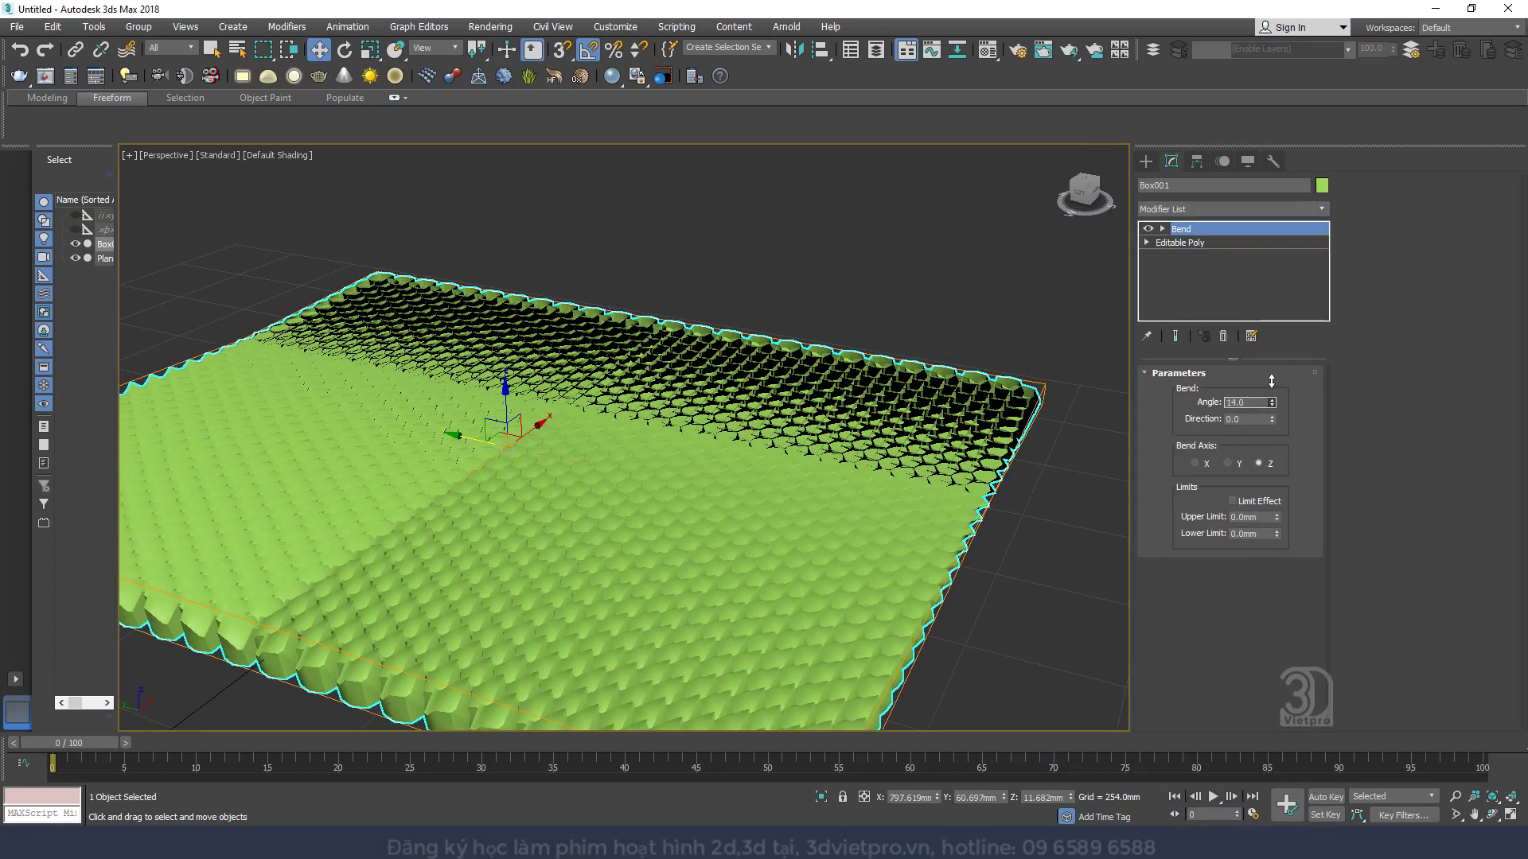
Try the bend on the X axis with an angle of 167, and delete the Bend modifier
{"action": "left_click", "coordinate": [1203, 464]}
{"action": "scroll", "coordinate": [757, 437], "scroll_direction": "down", "scroll_amount": 3}
{"action": "middle_click_drag", "start_coordinate": [757, 436], "coordinate": [1009, 422], "text": "alt"}
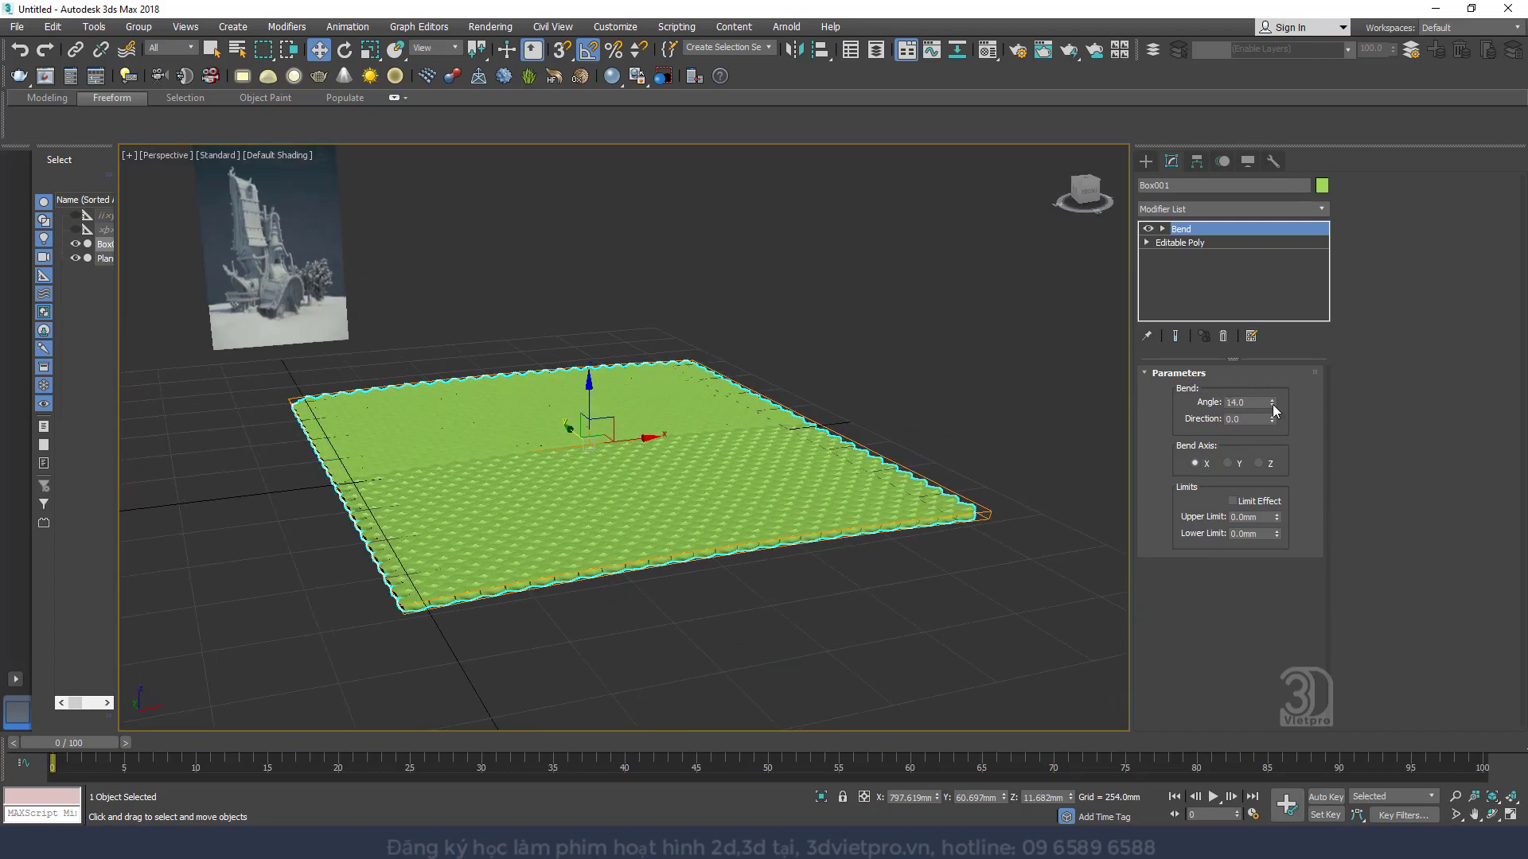
{"action": "left_click_drag", "start_coordinate": [1272, 407], "coordinate": [1232, 161]}
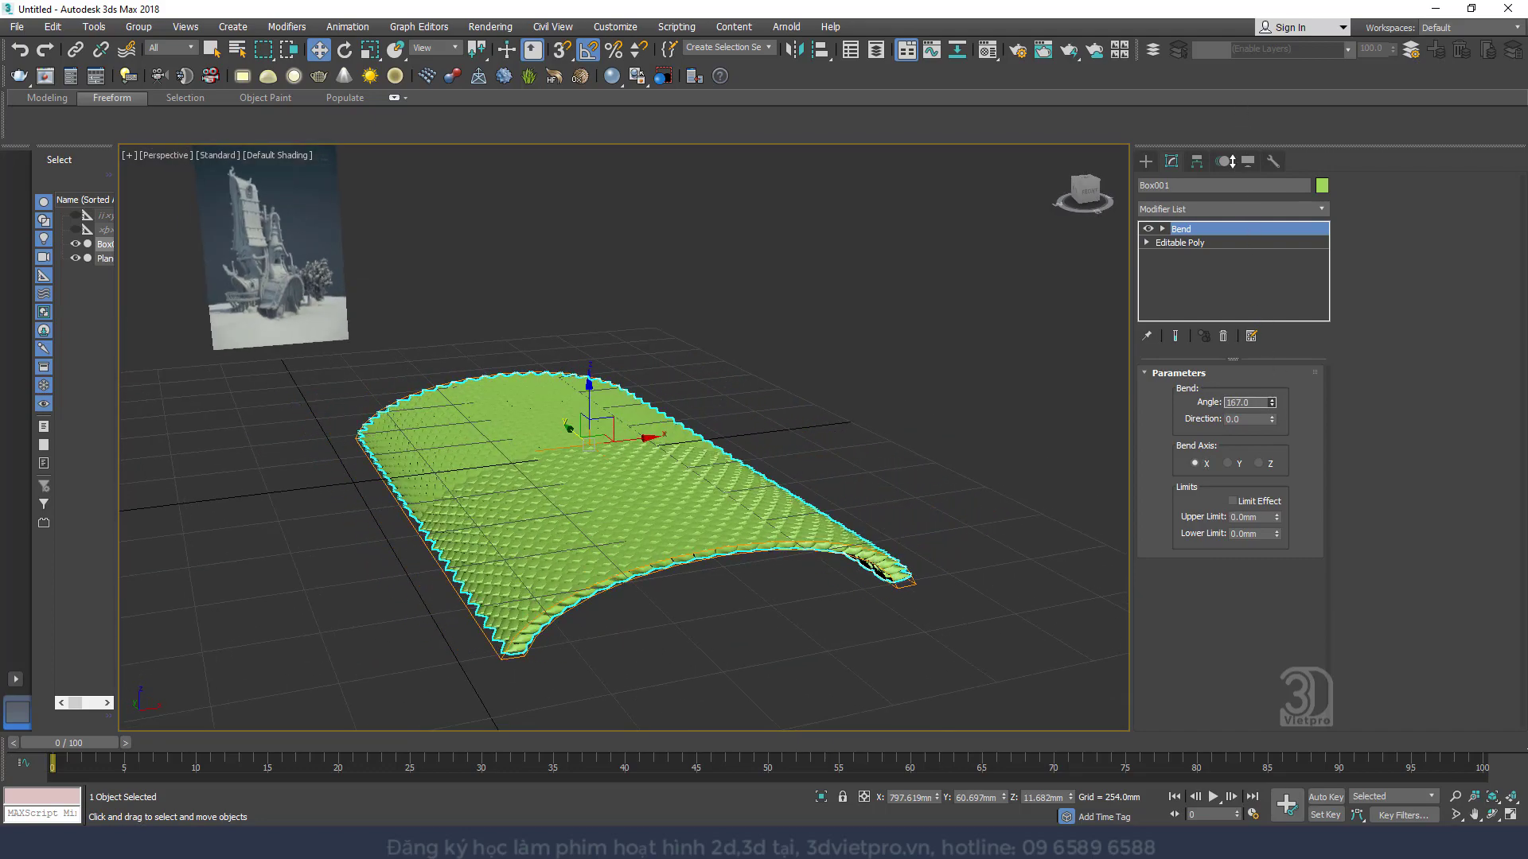
{"action": "middle_click_drag", "start_coordinate": [709, 466], "coordinate": [666, 520], "text": "alt"}
{"action": "scroll", "coordinate": [666, 519], "scroll_direction": "up", "scroll_amount": 4}
{"action": "right_click", "coordinate": [1191, 236]}
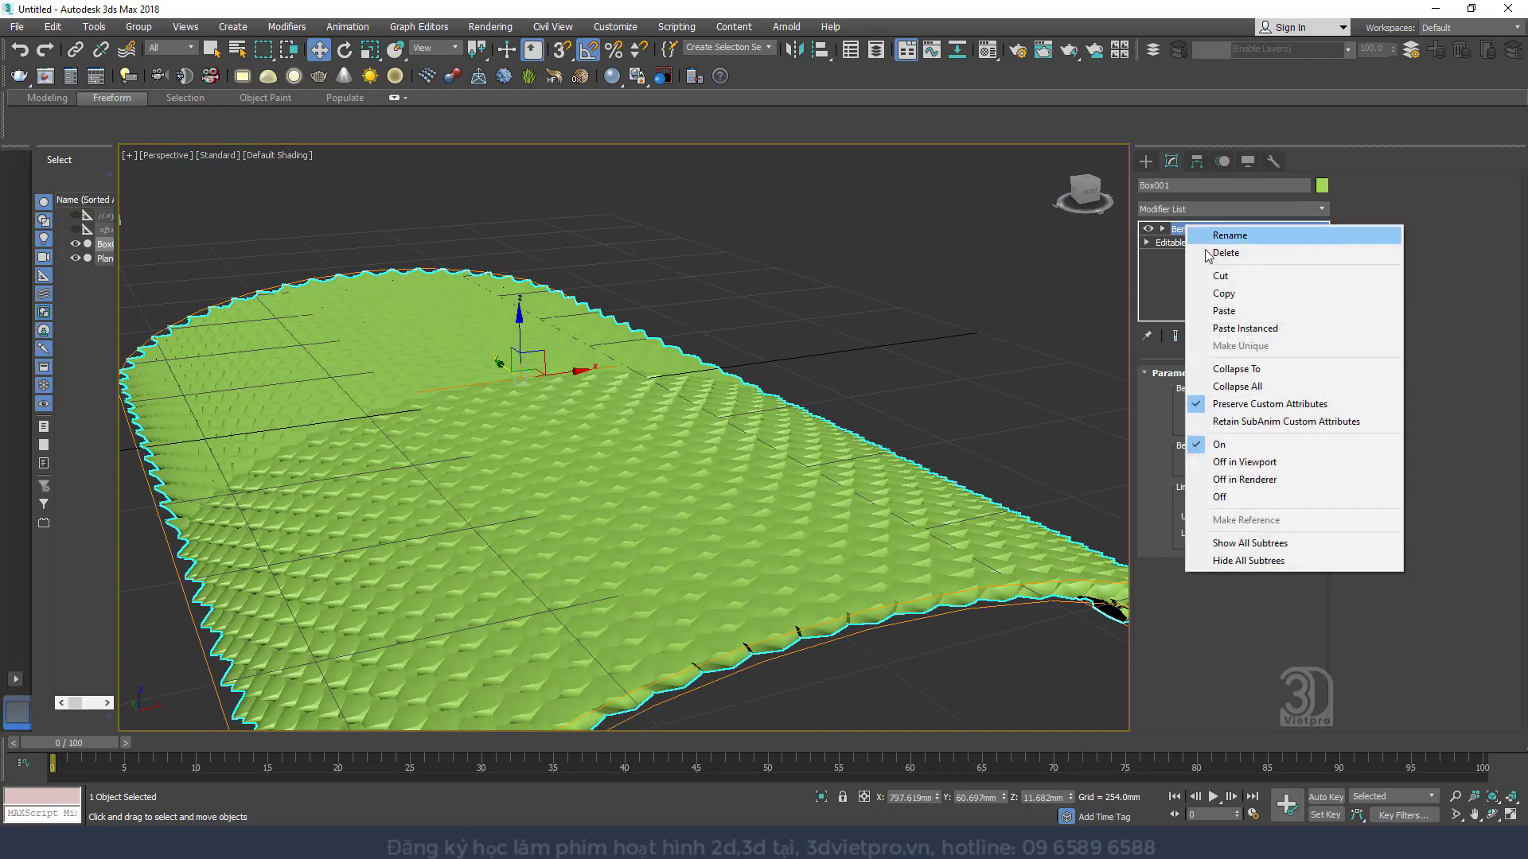
{"action": "left_click", "coordinate": [1205, 247]}
Apply Reset XForm to the roof mesh and collapse its modifier stack back to an Editable Poly
{"action": "left_click", "coordinate": [1273, 161]}
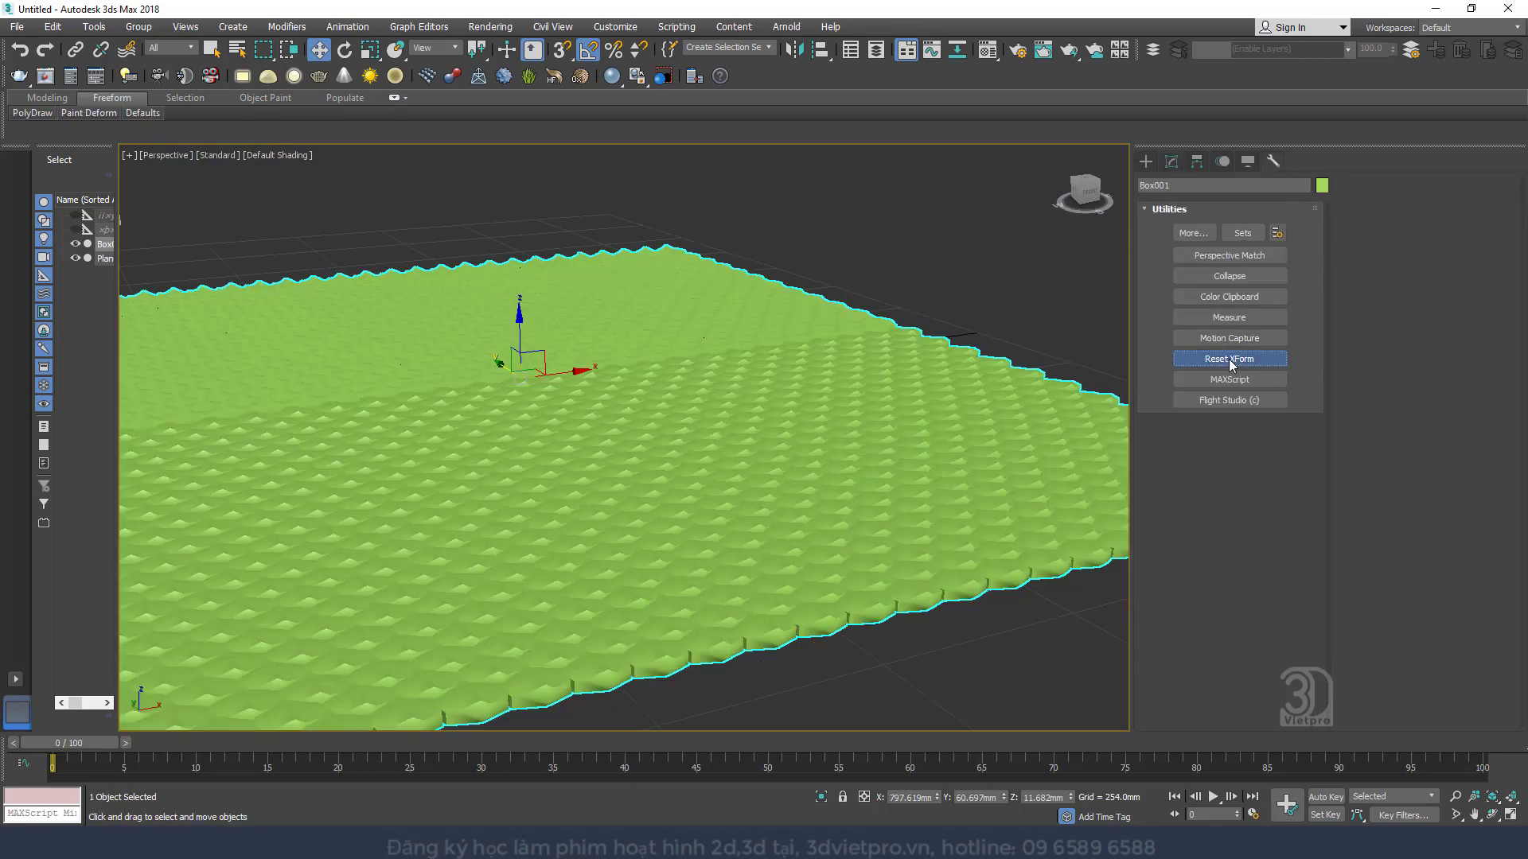
{"action": "left_click", "coordinate": [1229, 359]}
{"action": "left_click", "coordinate": [1225, 453]}
{"action": "left_click", "coordinate": [1171, 160]}
{"action": "right_click", "coordinate": [1197, 230]}
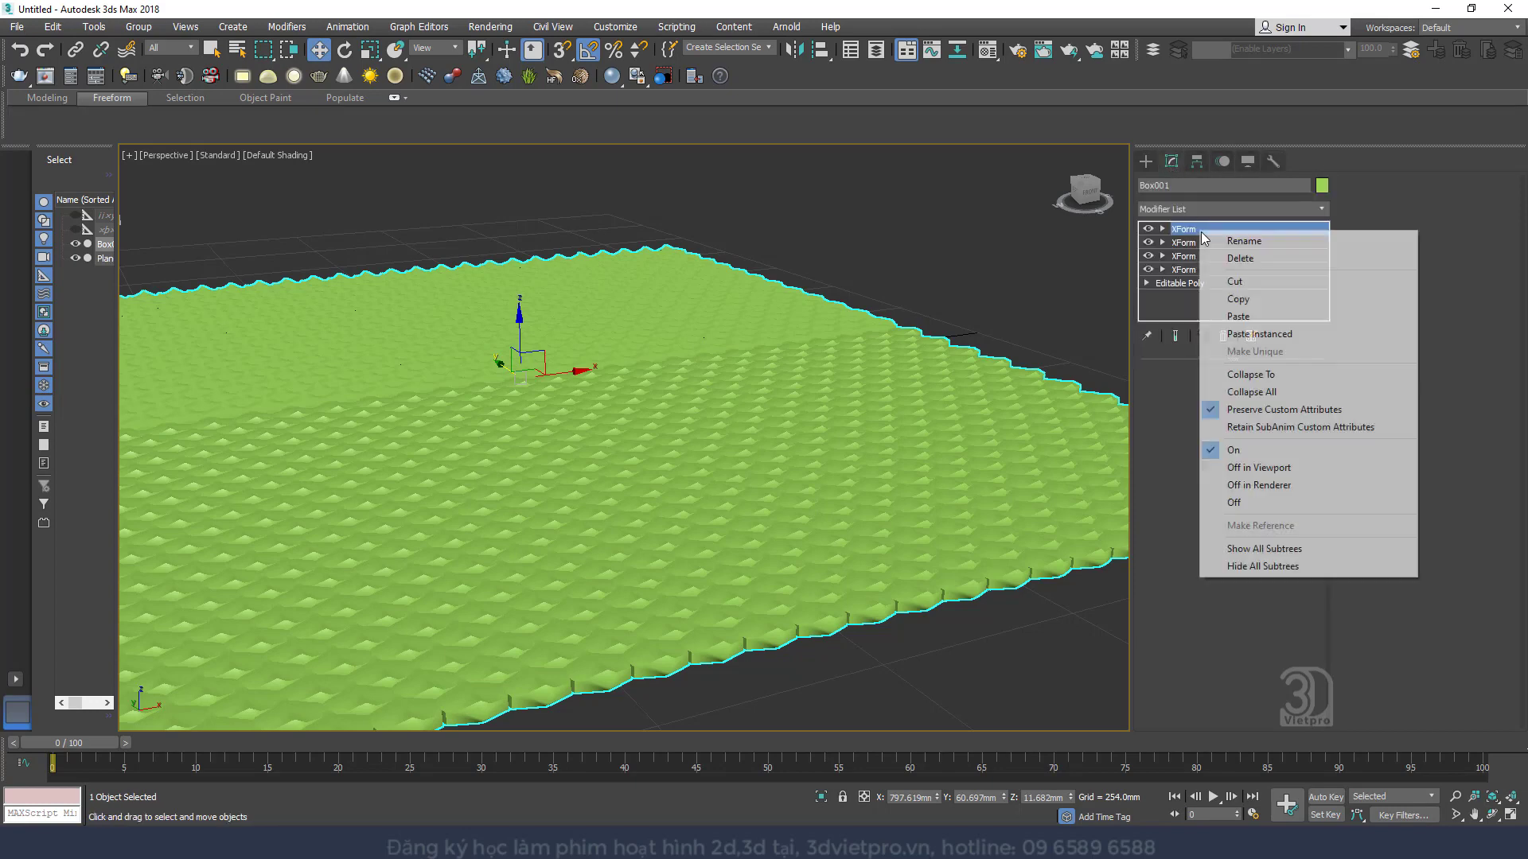
{"action": "left_click", "coordinate": [1252, 374]}
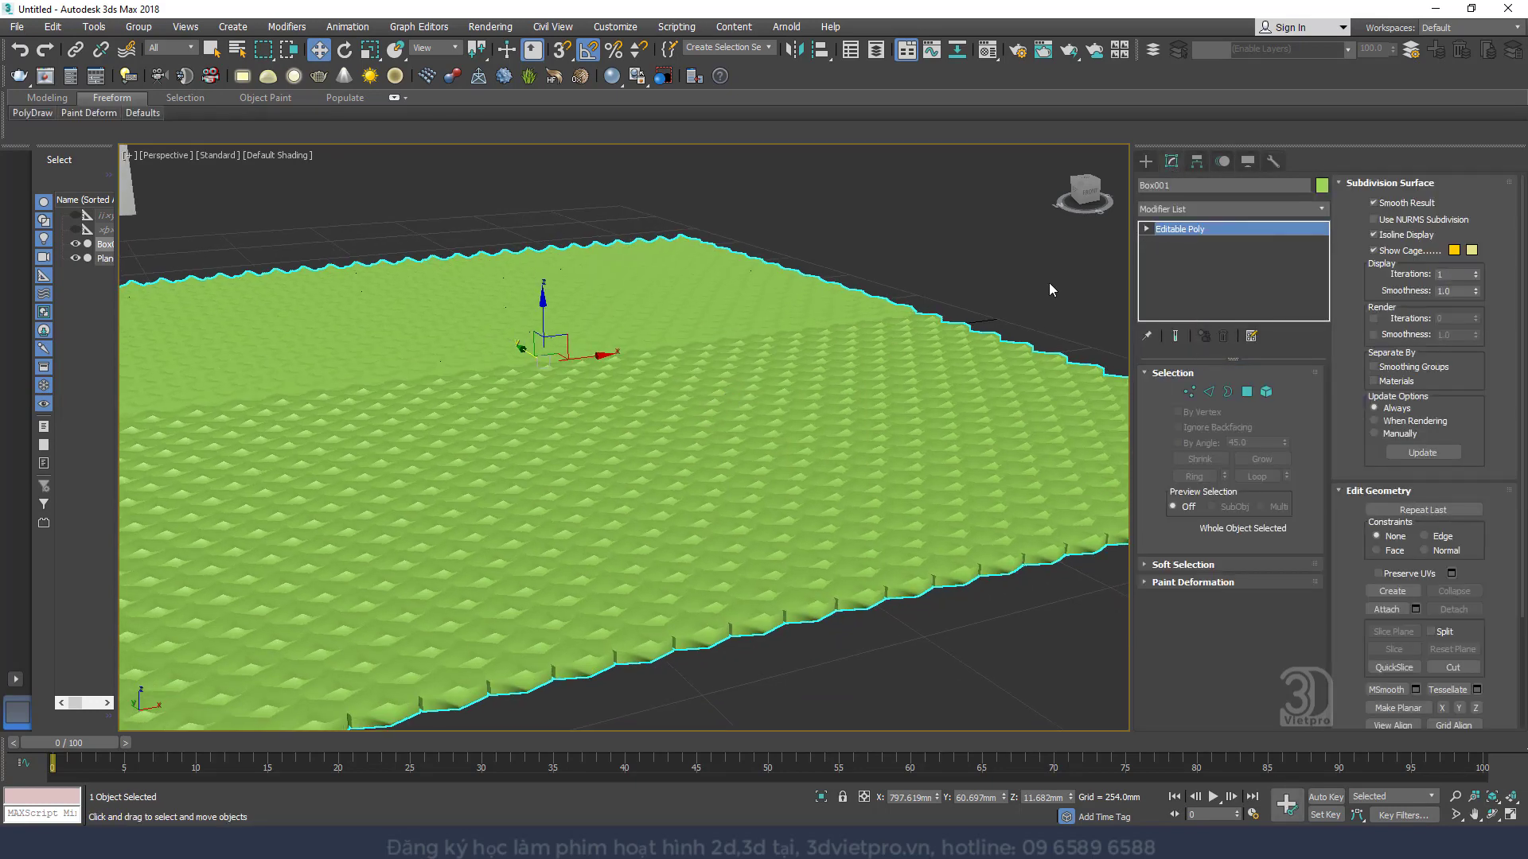
Add a Bend modifier on the X axis with an angle of 83.5 to arch the roof mesh
{"action": "left_click", "coordinate": [1174, 208]}
{"action": "key", "text": "b"}
{"action": "key", "text": "Return"}
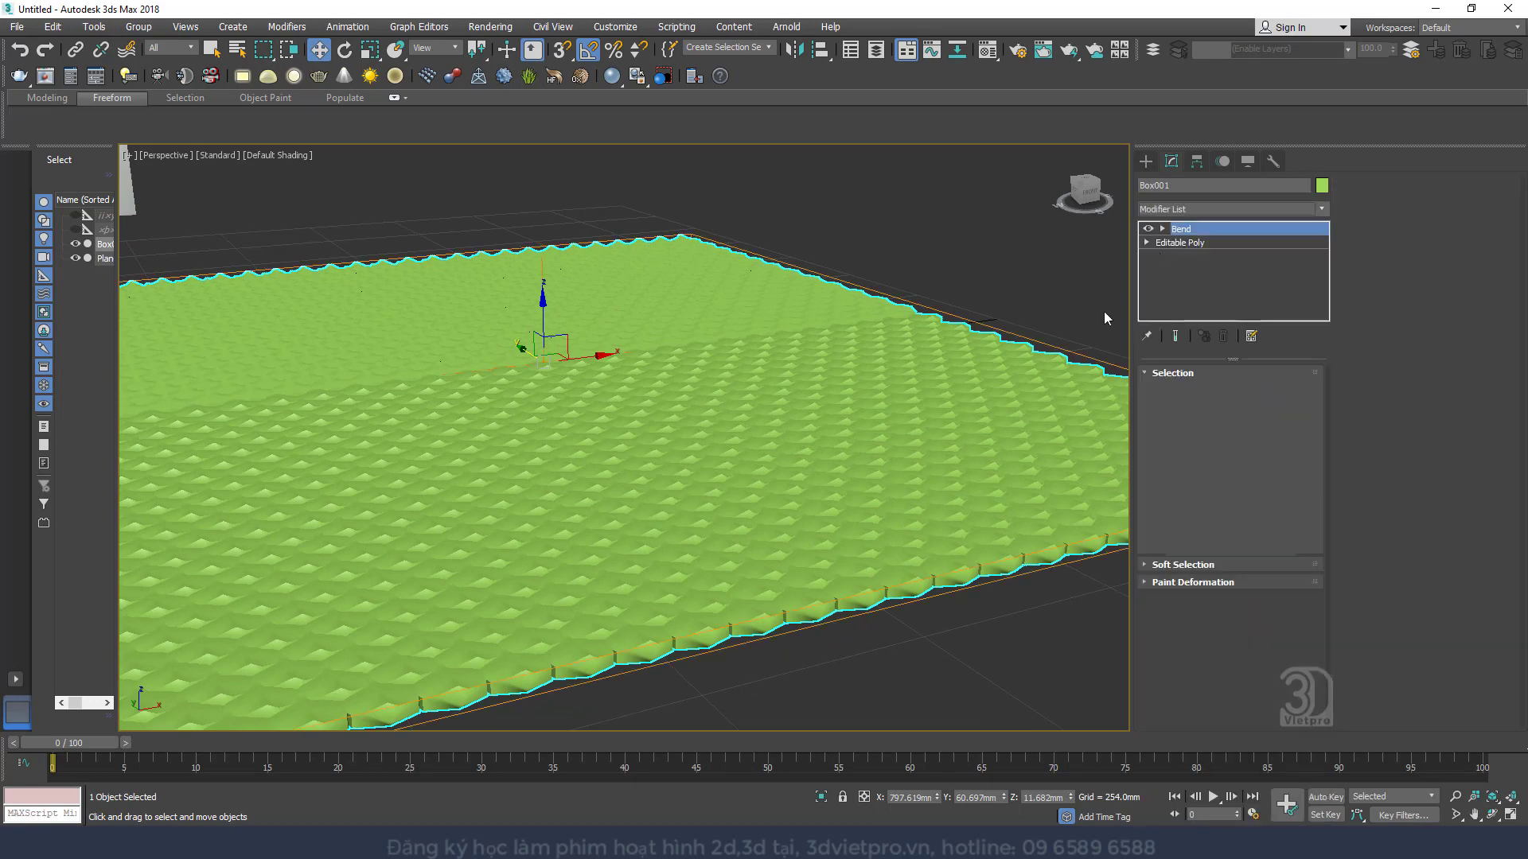
{"action": "scroll", "coordinate": [716, 409], "scroll_direction": "down", "scroll_amount": 3}
{"action": "middle_click_drag", "start_coordinate": [700, 415], "coordinate": [887, 444]}
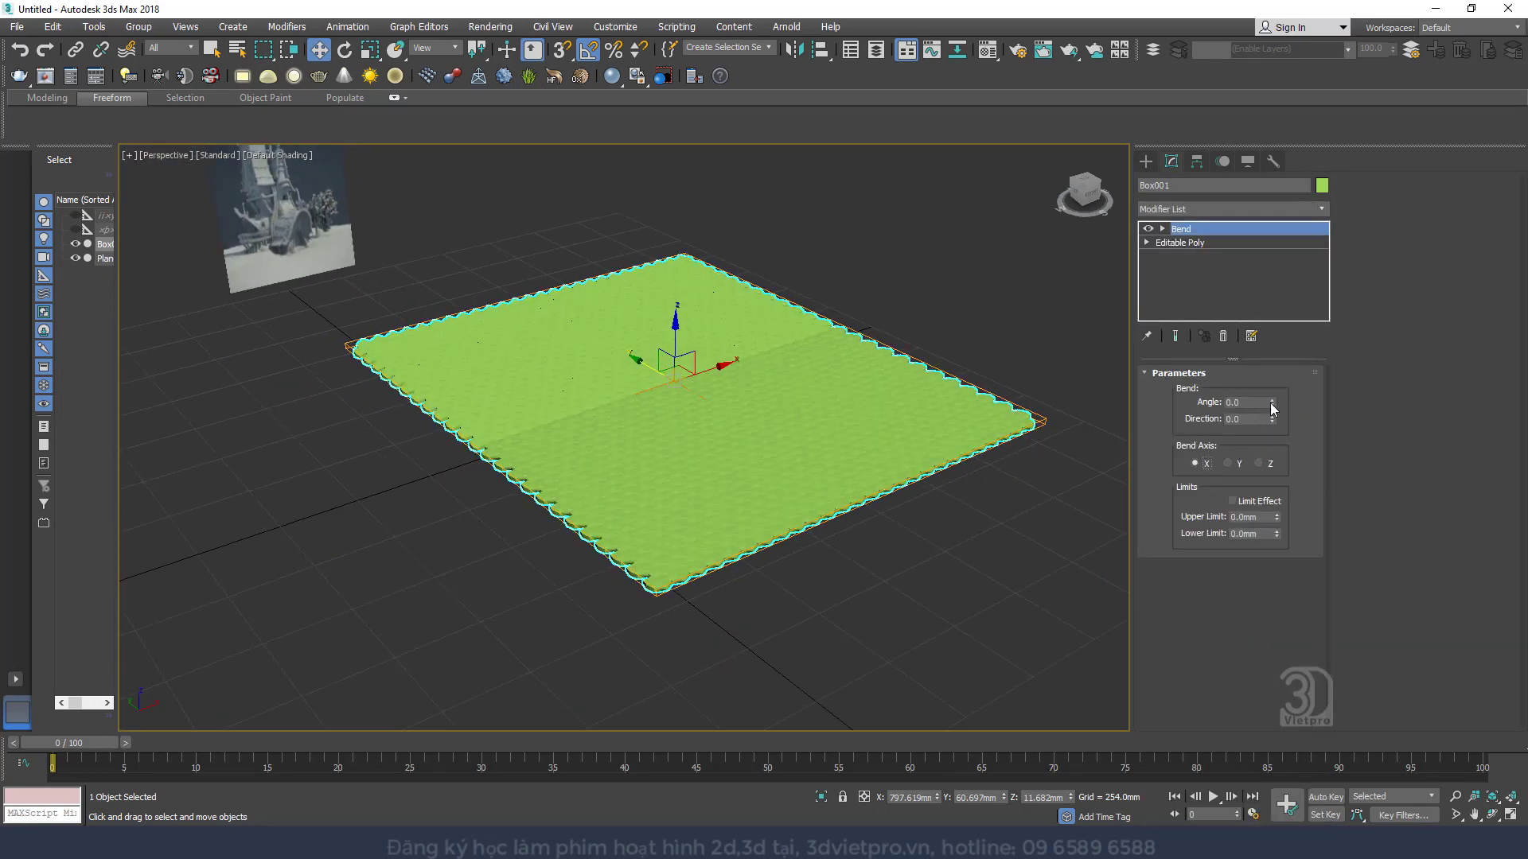
{"action": "left_click_drag", "start_coordinate": [1271, 410], "coordinate": [1270, 346]}
Rotate the Bend gizmo of the roof mesh -90 degrees about Z to turn the arch direction
{"action": "right_click", "coordinate": [856, 313]}
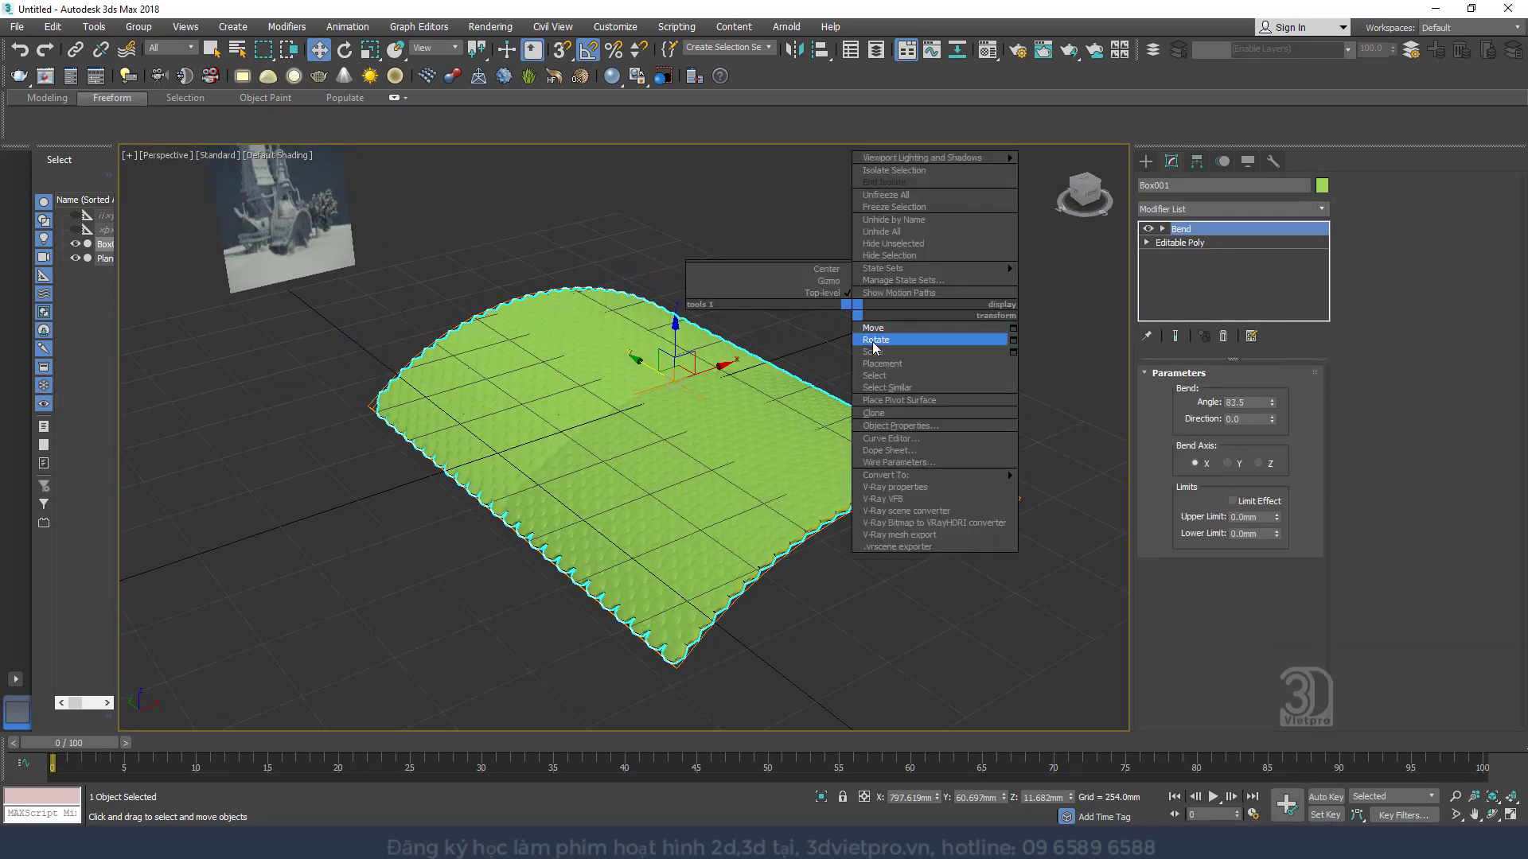
{"action": "left_click", "coordinate": [874, 340]}
{"action": "left_click", "coordinate": [1194, 244]}
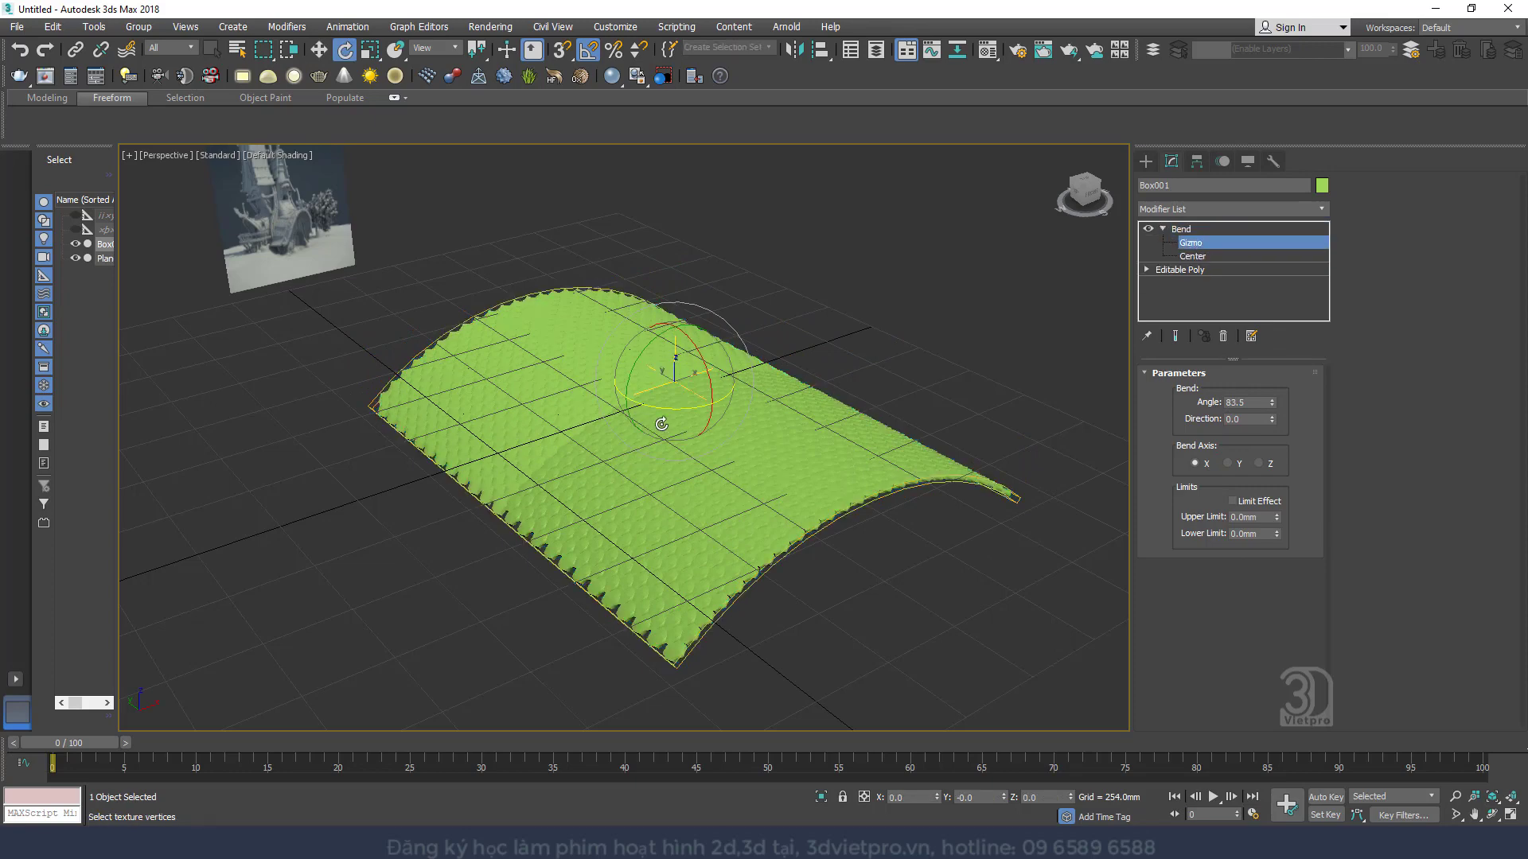
{"action": "left_click_drag", "start_coordinate": [672, 414], "coordinate": [602, 413]}
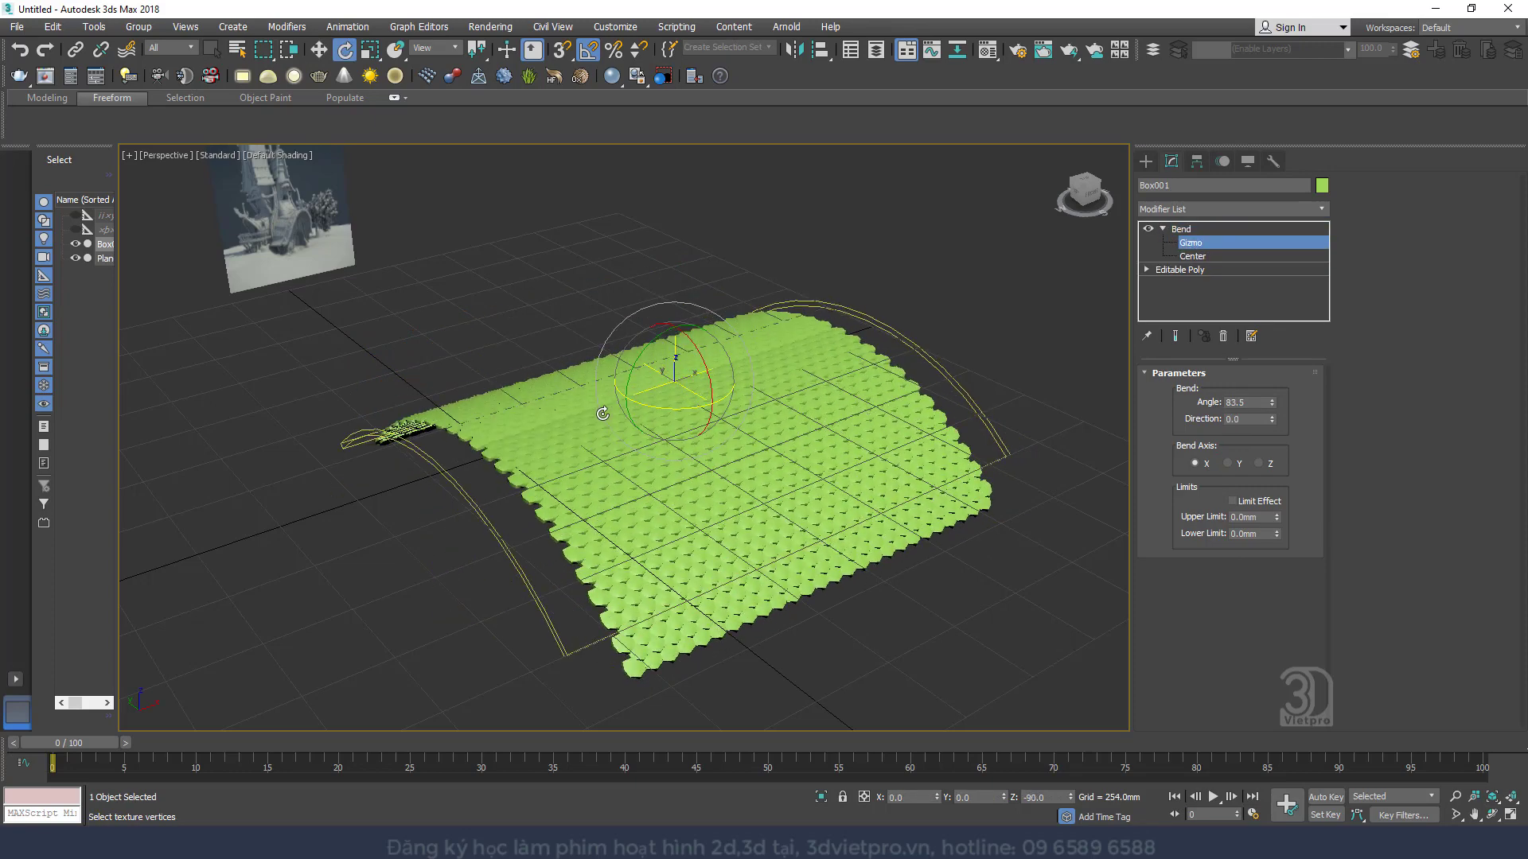
{"action": "middle_click_drag", "start_coordinate": [602, 413], "coordinate": [686, 423], "text": "alt"}
{"action": "scroll", "coordinate": [691, 434], "scroll_direction": "up", "scroll_amount": 5}
{"action": "scroll", "coordinate": [692, 438], "scroll_direction": "down", "scroll_amount": 5}
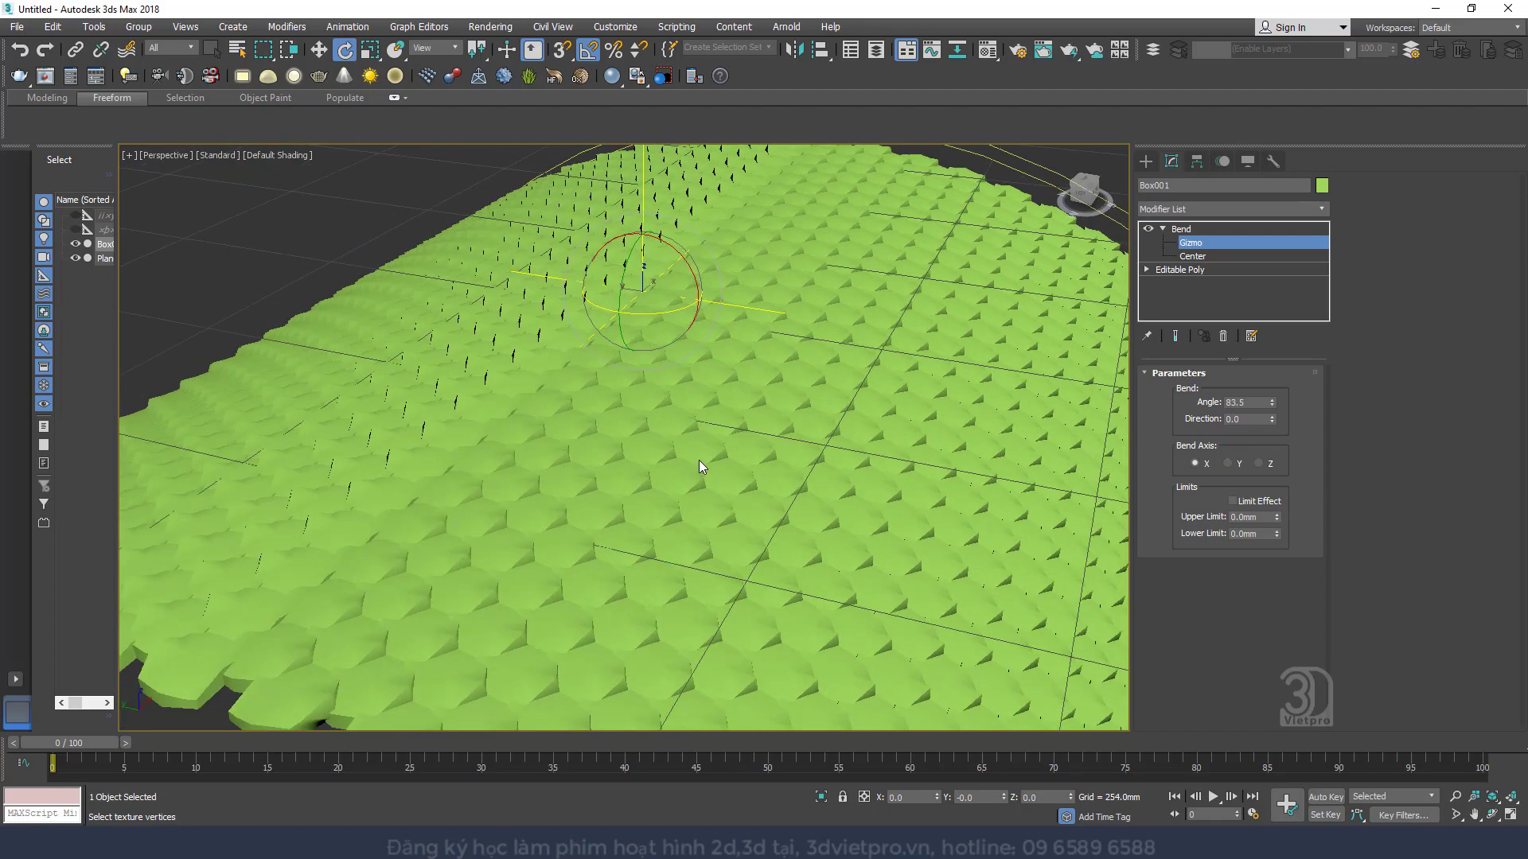
{"action": "scroll", "coordinate": [708, 445], "scroll_direction": "up", "scroll_amount": 5}
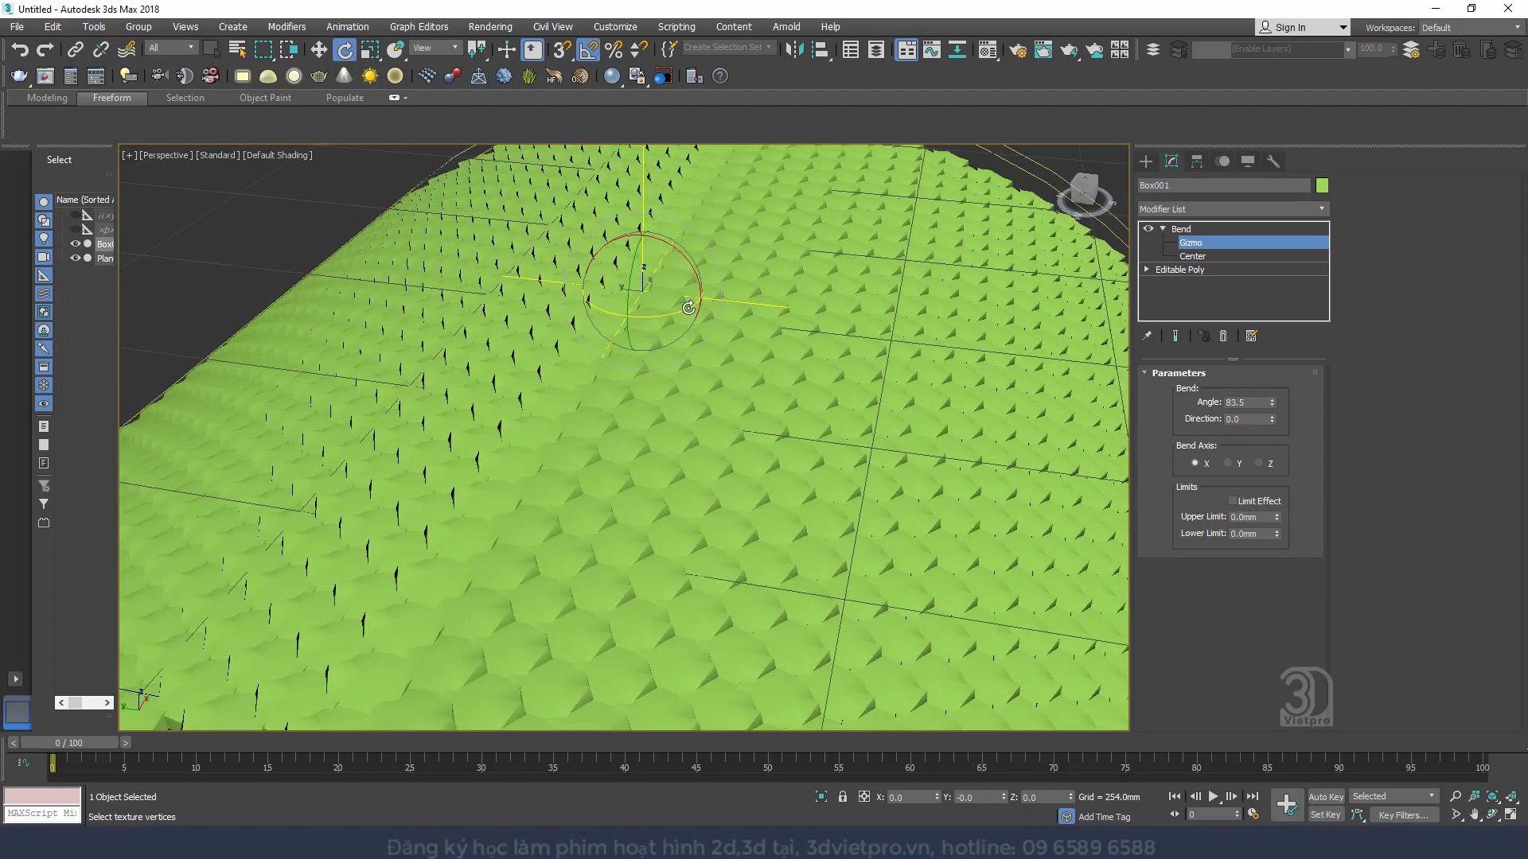
Adjust the Bend gizmo so the tiled roof curves into a deeper, steeper arch
{"action": "right_click", "coordinate": [700, 304]}
{"action": "left_click", "coordinate": [727, 312]}
{"action": "left_click_drag", "start_coordinate": [711, 301], "coordinate": [668, 296]}
{"action": "scroll", "coordinate": [668, 296], "scroll_direction": "down", "scroll_amount": 5}
{"action": "middle_click_drag", "start_coordinate": [653, 334], "coordinate": [695, 326], "text": "alt"}
{"action": "left_click_drag", "start_coordinate": [697, 314], "coordinate": [712, 318]}
{"action": "middle_click_drag", "start_coordinate": [712, 318], "coordinate": [622, 349], "text": "alt"}
{"action": "right_click", "coordinate": [743, 328]}
{"action": "left_click", "coordinate": [766, 336]}
{"action": "scroll", "coordinate": [643, 440], "scroll_direction": "up", "scroll_amount": 4}
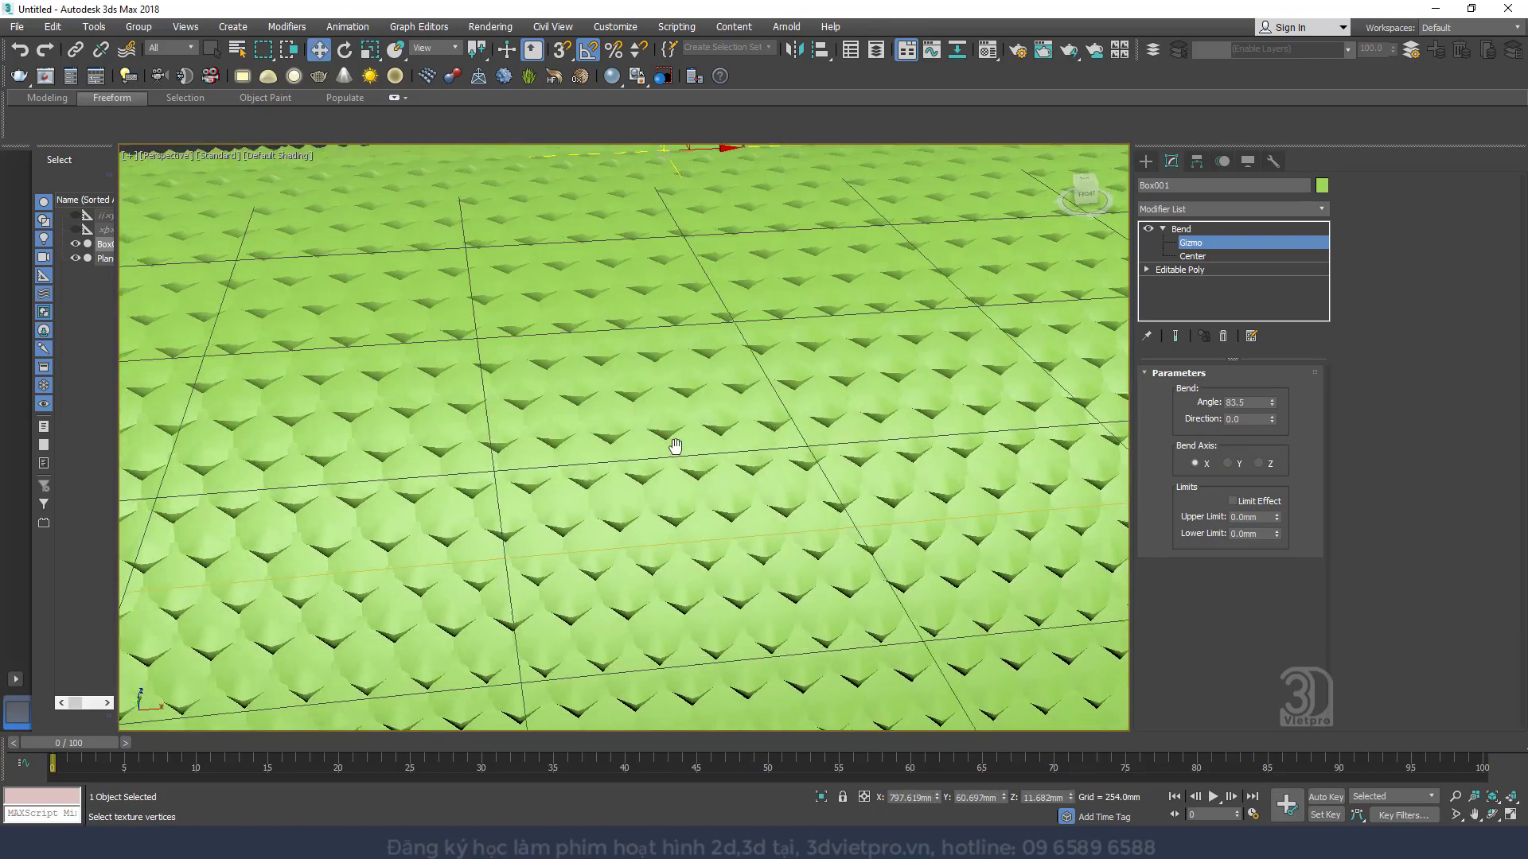
{"action": "middle_click_drag", "start_coordinate": [675, 446], "coordinate": [775, 398], "text": "alt"}
{"action": "scroll", "coordinate": [811, 366], "scroll_direction": "down", "scroll_amount": 3}
Compare the arch with the house reference image and add an FFD 4x4x4 modifier above the Bend on the roof mesh
{"action": "left_click", "coordinate": [1195, 210]}
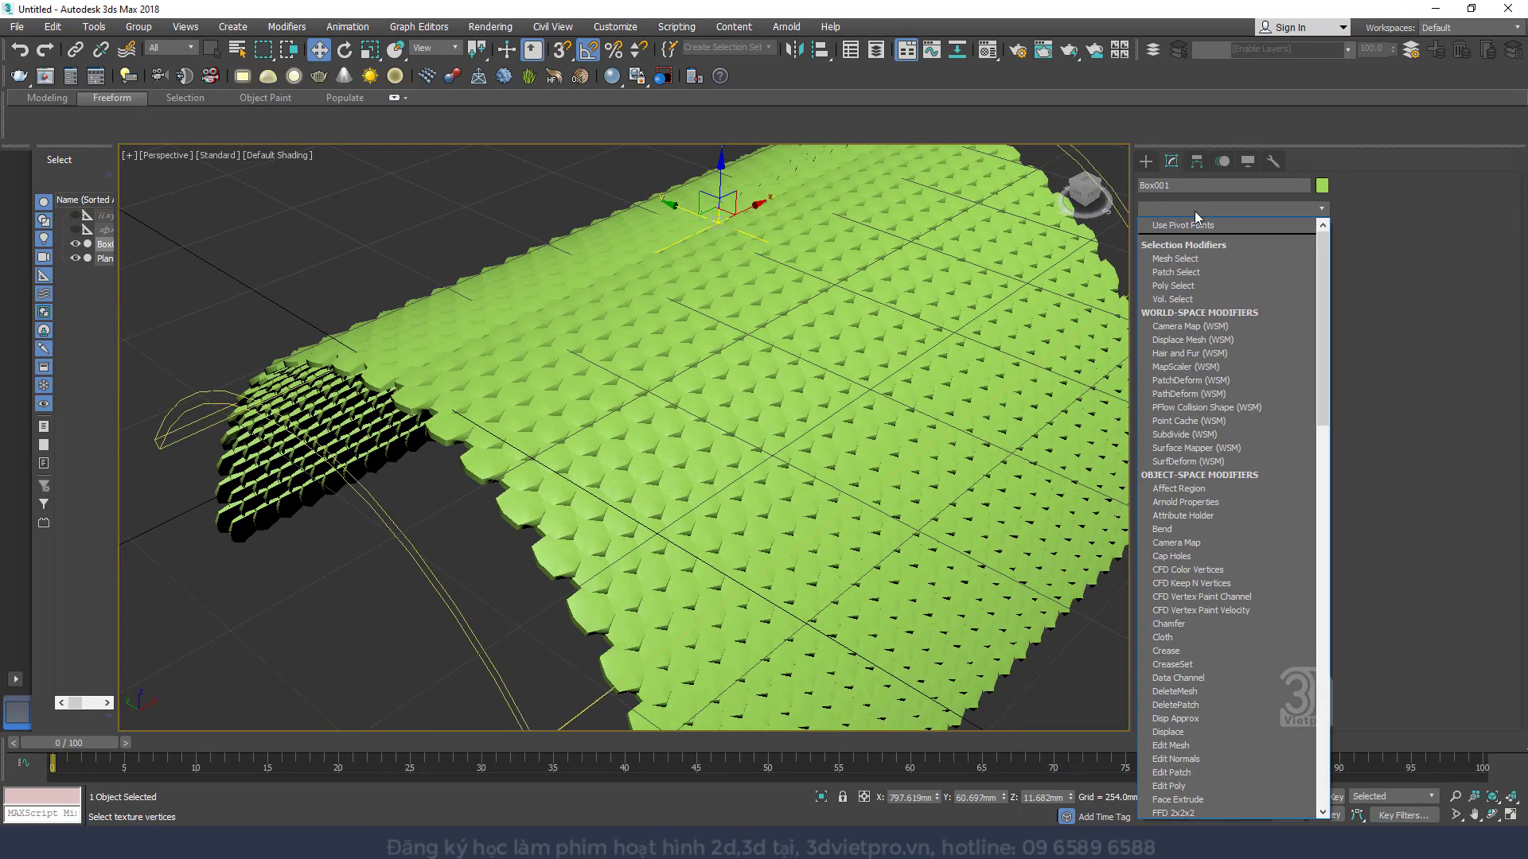
{"action": "left_click", "coordinate": [1195, 210]}
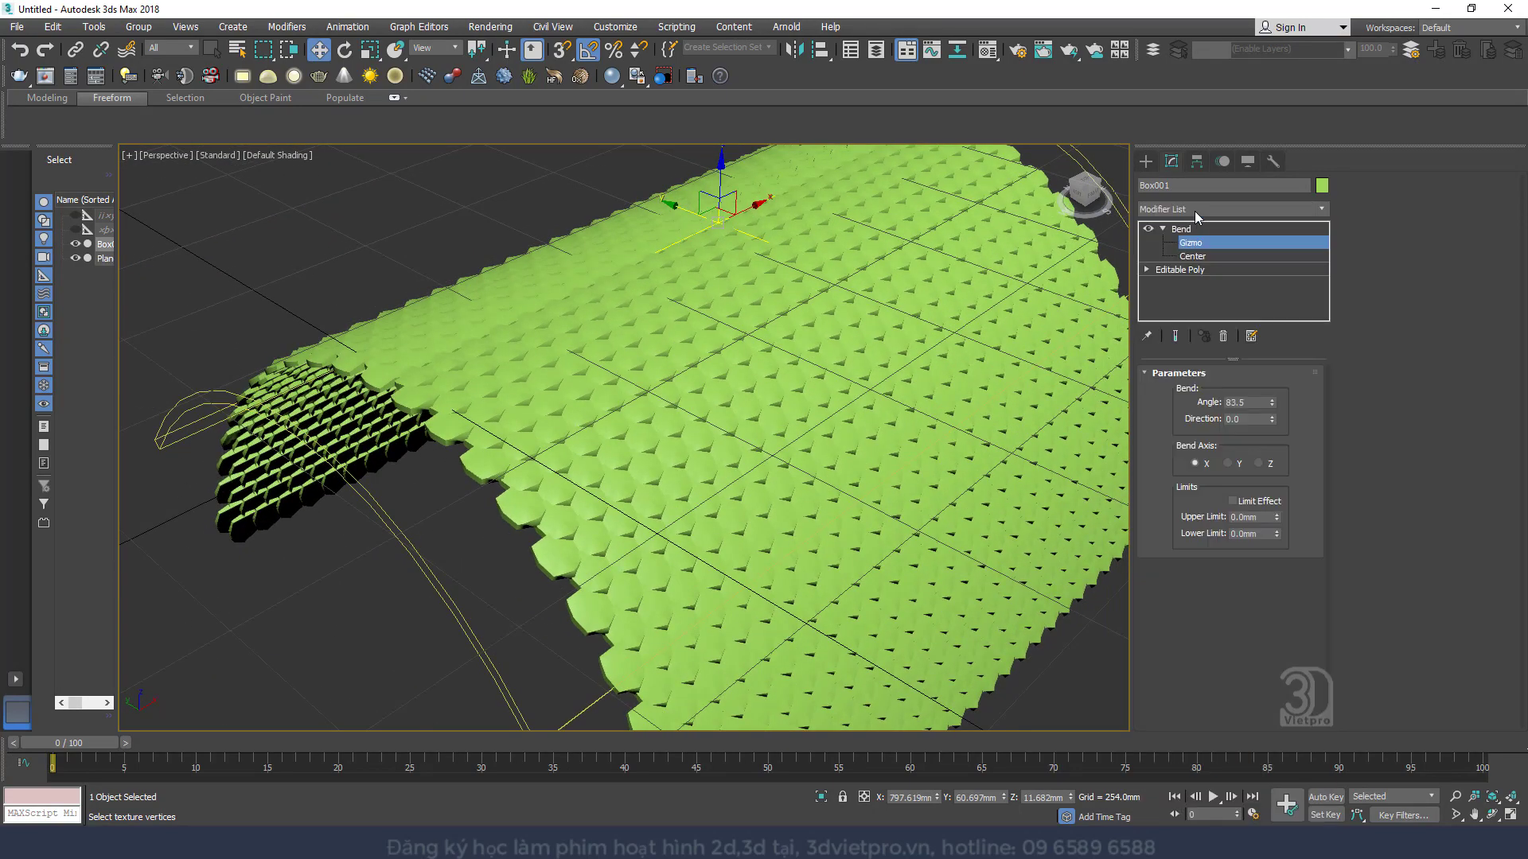
{"action": "scroll", "coordinate": [531, 518], "scroll_direction": "down", "scroll_amount": 4}
{"action": "middle_click_drag", "start_coordinate": [532, 518], "coordinate": [501, 509], "text": "alt"}
{"action": "scroll", "coordinate": [280, 298], "scroll_direction": "up", "scroll_amount": 6}
{"action": "middle_click_drag", "start_coordinate": [280, 297], "coordinate": [396, 432]}
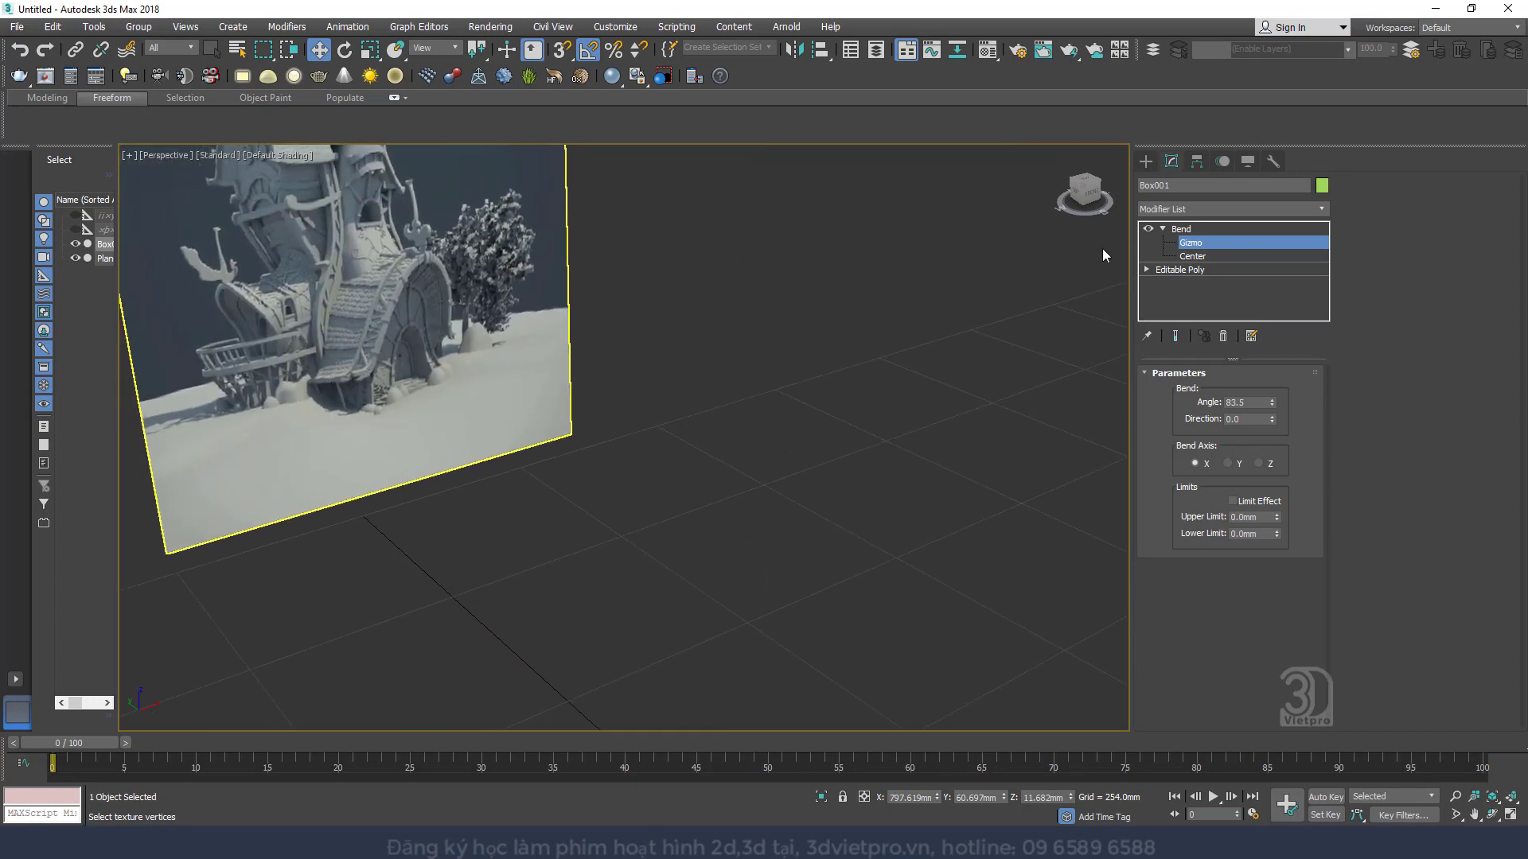
{"action": "scroll", "coordinate": [747, 415], "scroll_direction": "down", "scroll_amount": 6}
{"action": "mouse_move", "coordinate": [747, 415]}
{"action": "middle_mouse_down"}
{"action": "mouse_move", "coordinate": [554, 345]}
{"action": "mouse_move", "coordinate": [698, 480]}
{"action": "mouse_move", "coordinate": [770, 516]}
{"action": "mouse_move", "coordinate": [740, 437]}
{"action": "middle_mouse_up"}
{"action": "scroll", "coordinate": [740, 437], "scroll_direction": "up", "scroll_amount": 2}
{"action": "left_click", "coordinate": [1185, 209]}
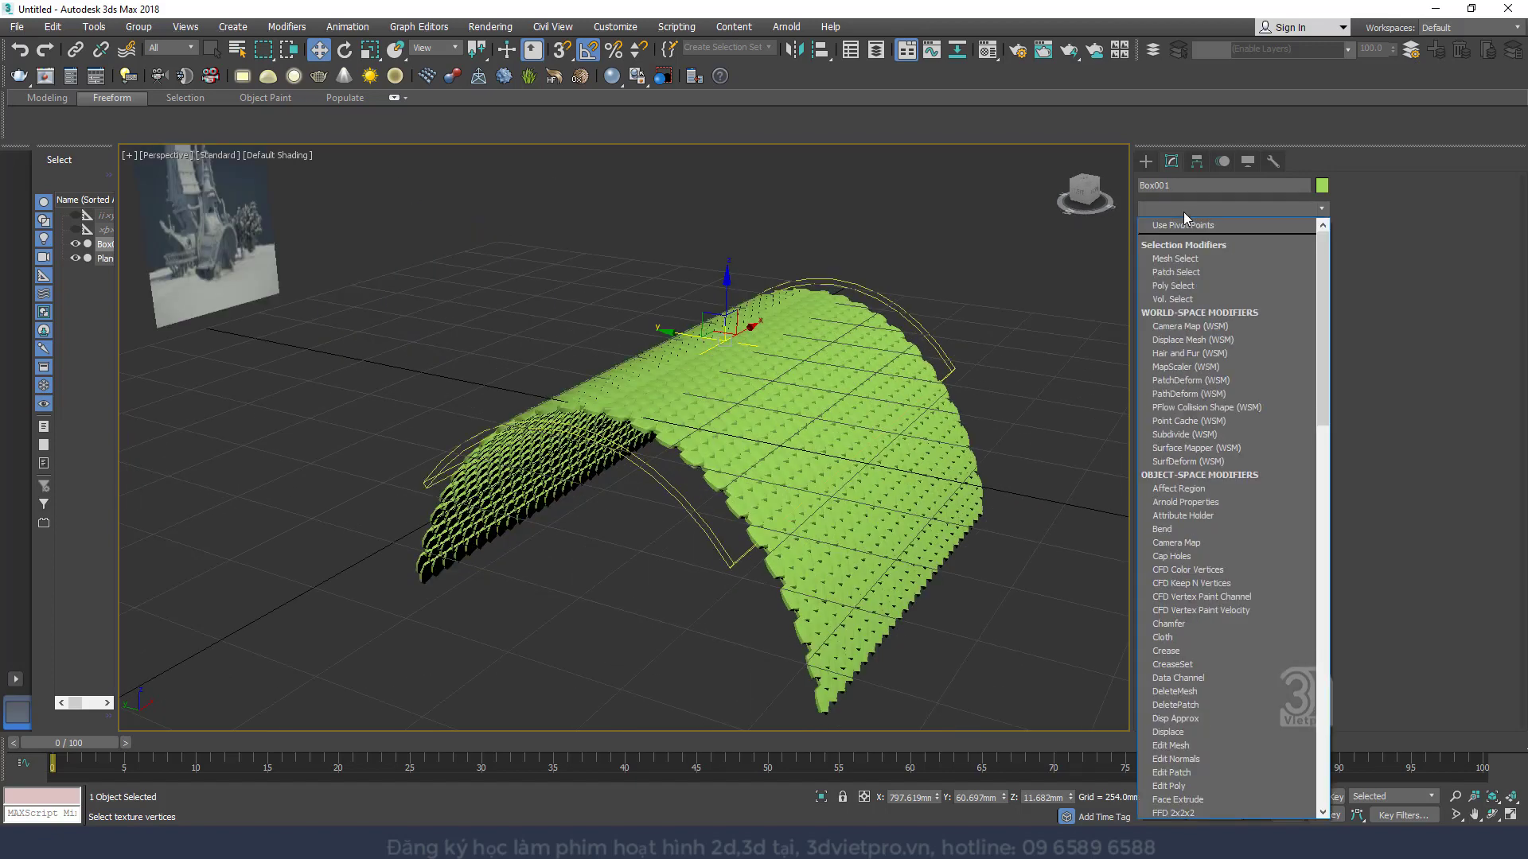
{"action": "key", "text": "f"}
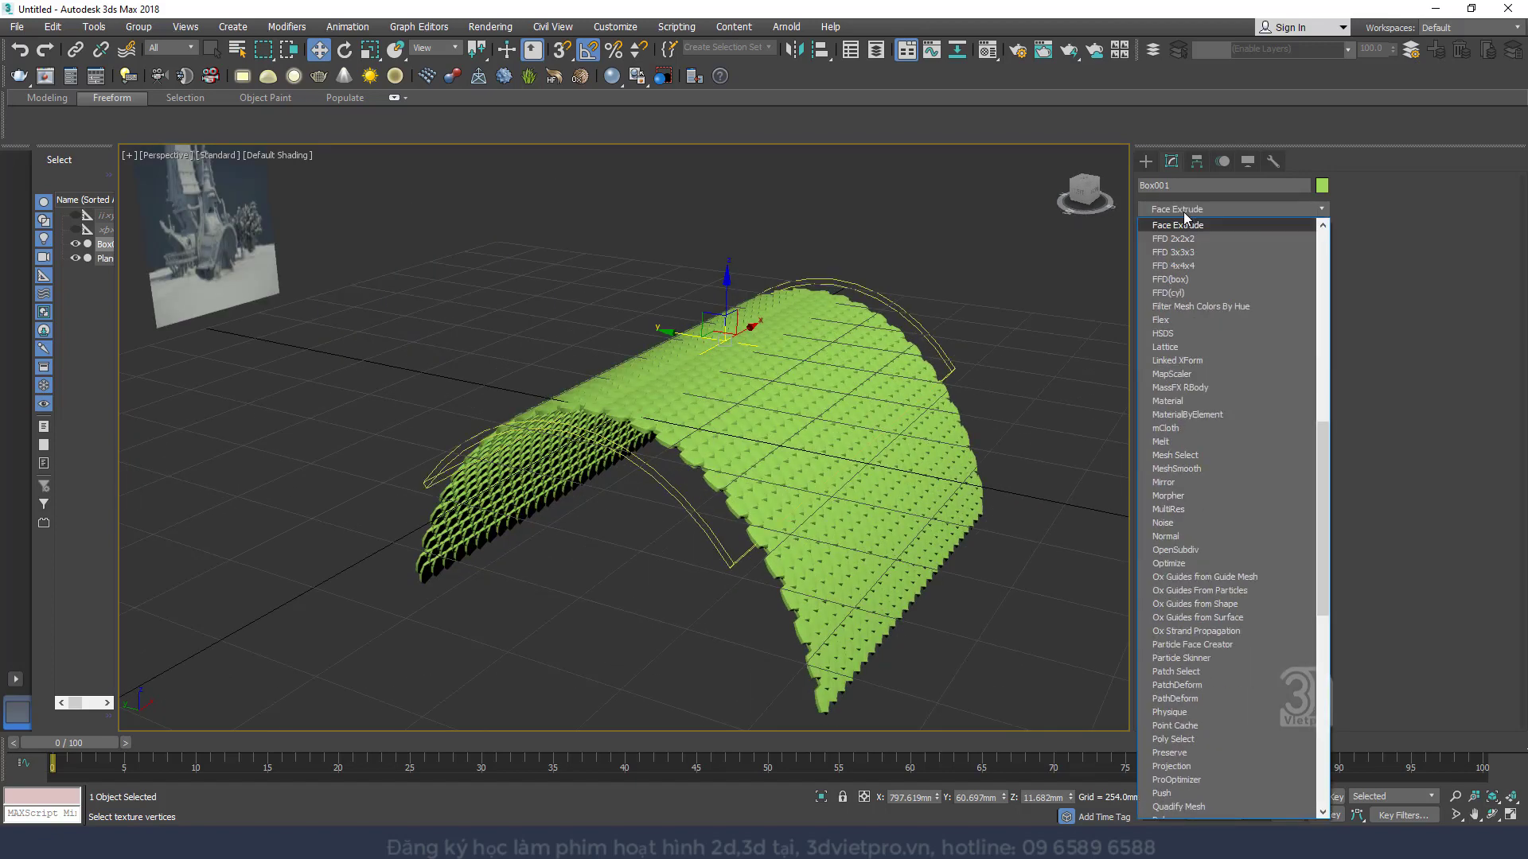
{"action": "left_click", "coordinate": [1177, 268]}
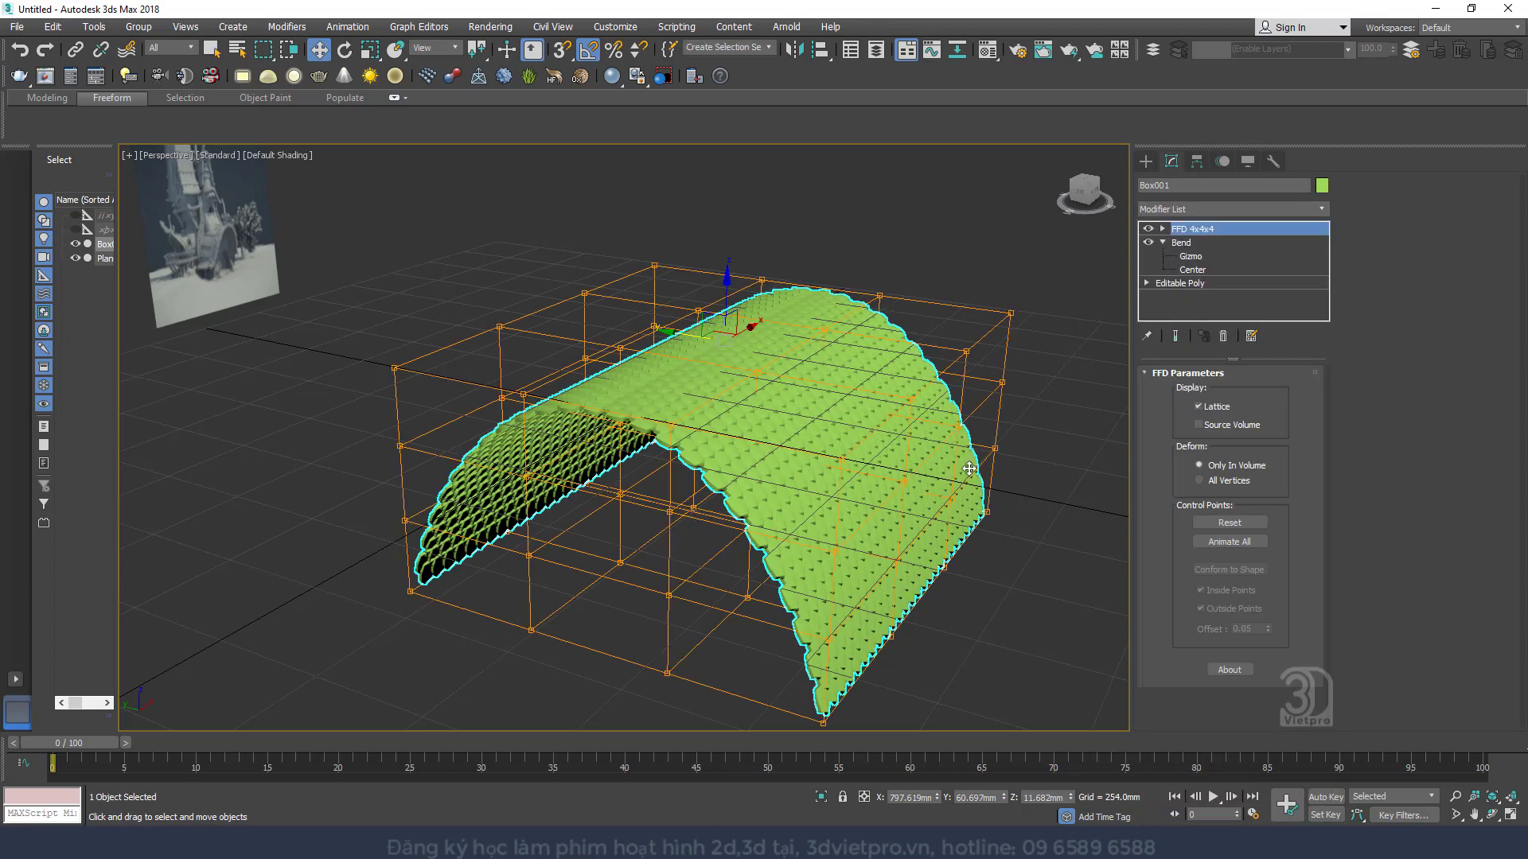
In the left view, move one eave's FFD corner control points outward and up, and pull the points above them inward
{"action": "key", "text": "l"}
{"action": "middle_click_drag", "start_coordinate": [914, 469], "coordinate": [813, 485]}
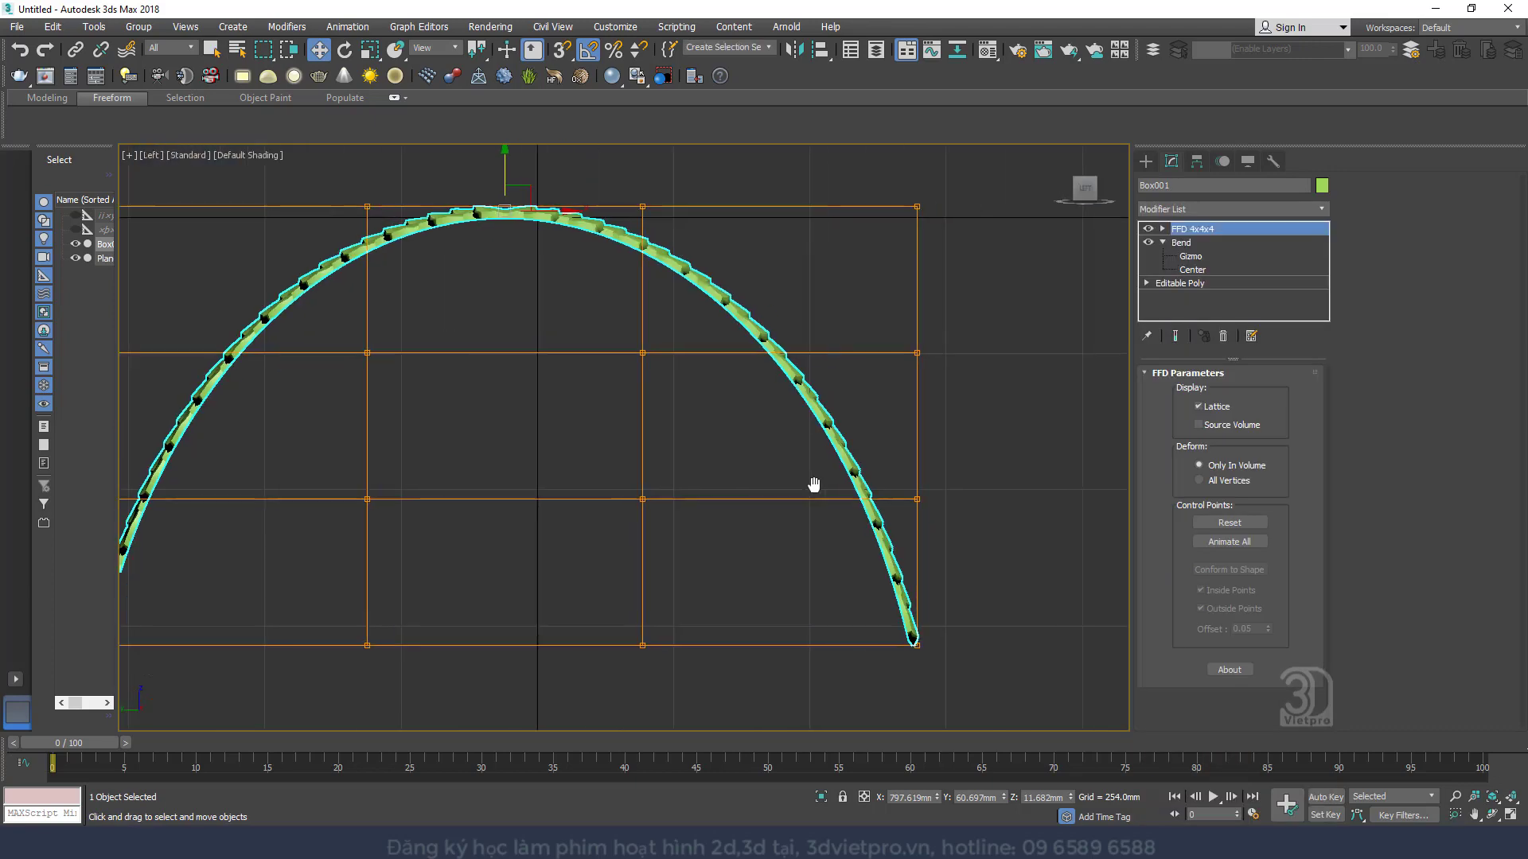
{"action": "left_click", "coordinate": [1162, 229]}
{"action": "left_click", "coordinate": [1206, 243]}
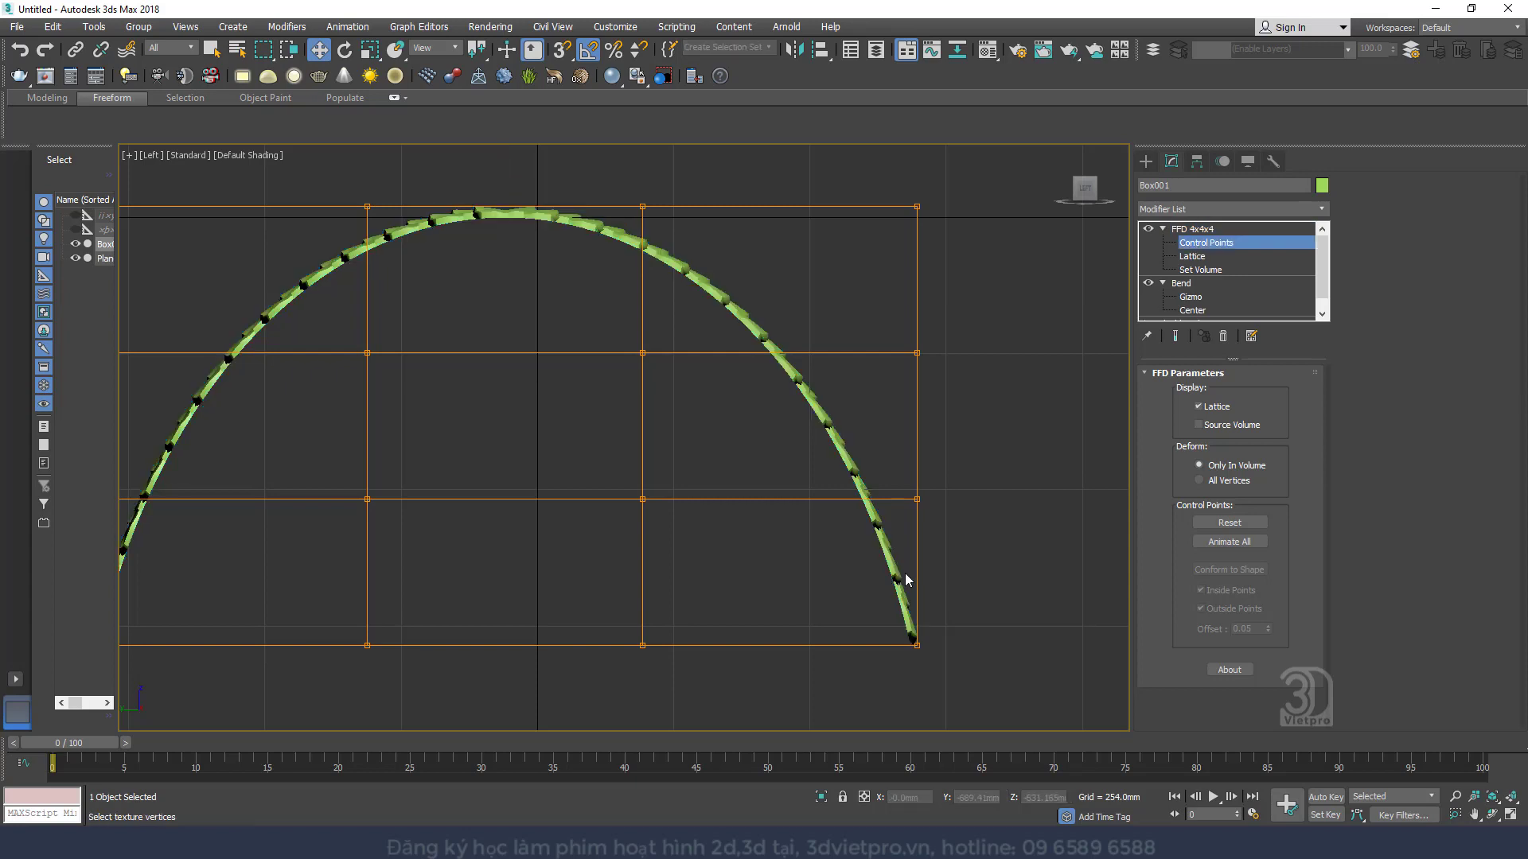
{"action": "left_click_drag", "start_coordinate": [956, 650], "coordinate": [1050, 467]}
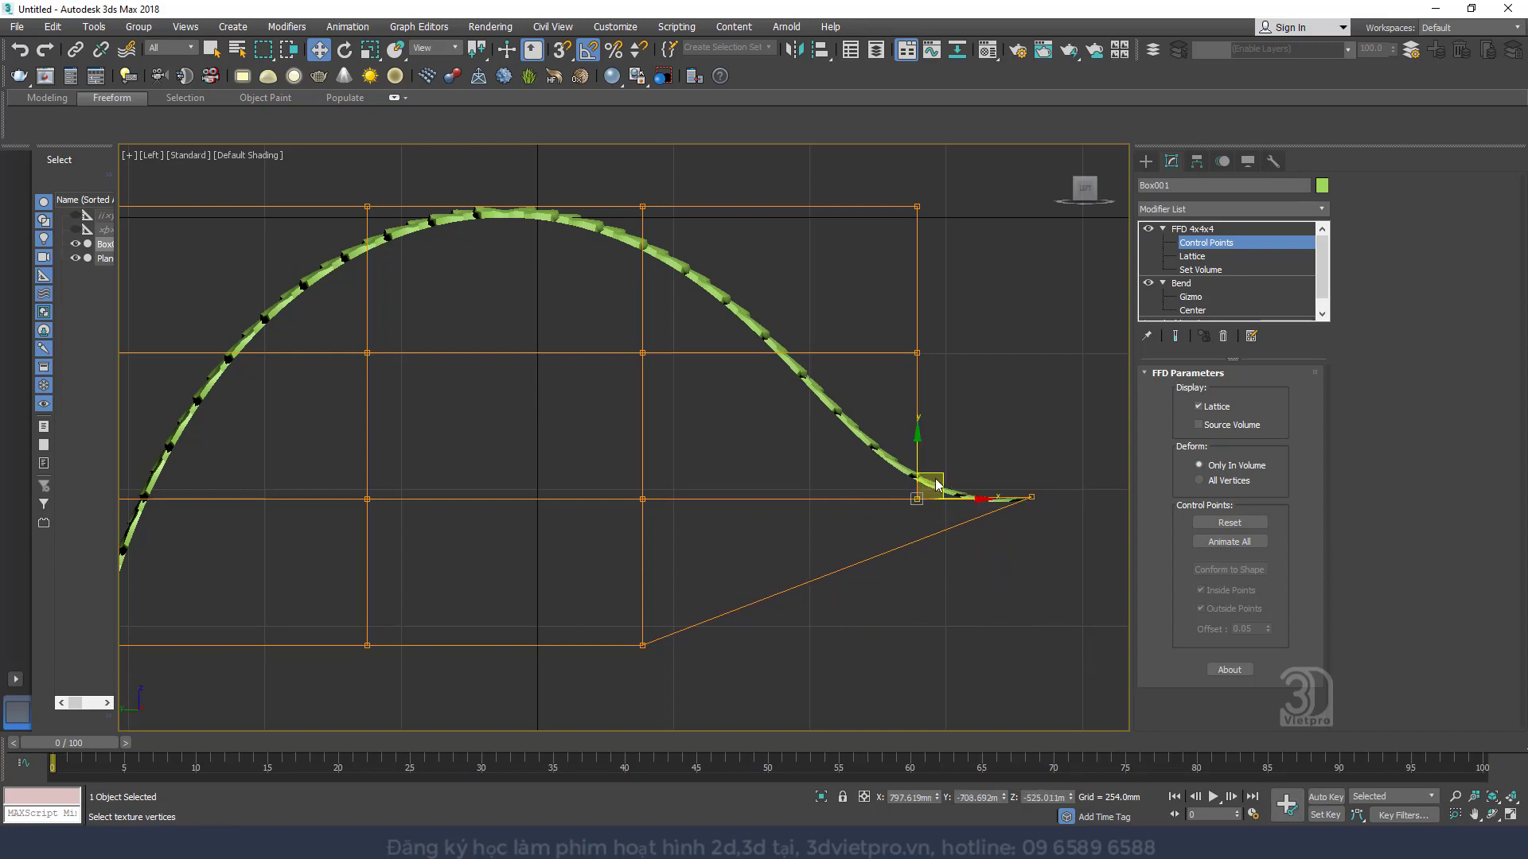
{"action": "left_click_drag", "start_coordinate": [936, 485], "coordinate": [876, 521]}
Reshape the opposite eave the same way, moving its FFD control points so the lower roof edge flares outward
{"action": "middle_click_drag", "start_coordinate": [527, 539], "coordinate": [711, 530]}
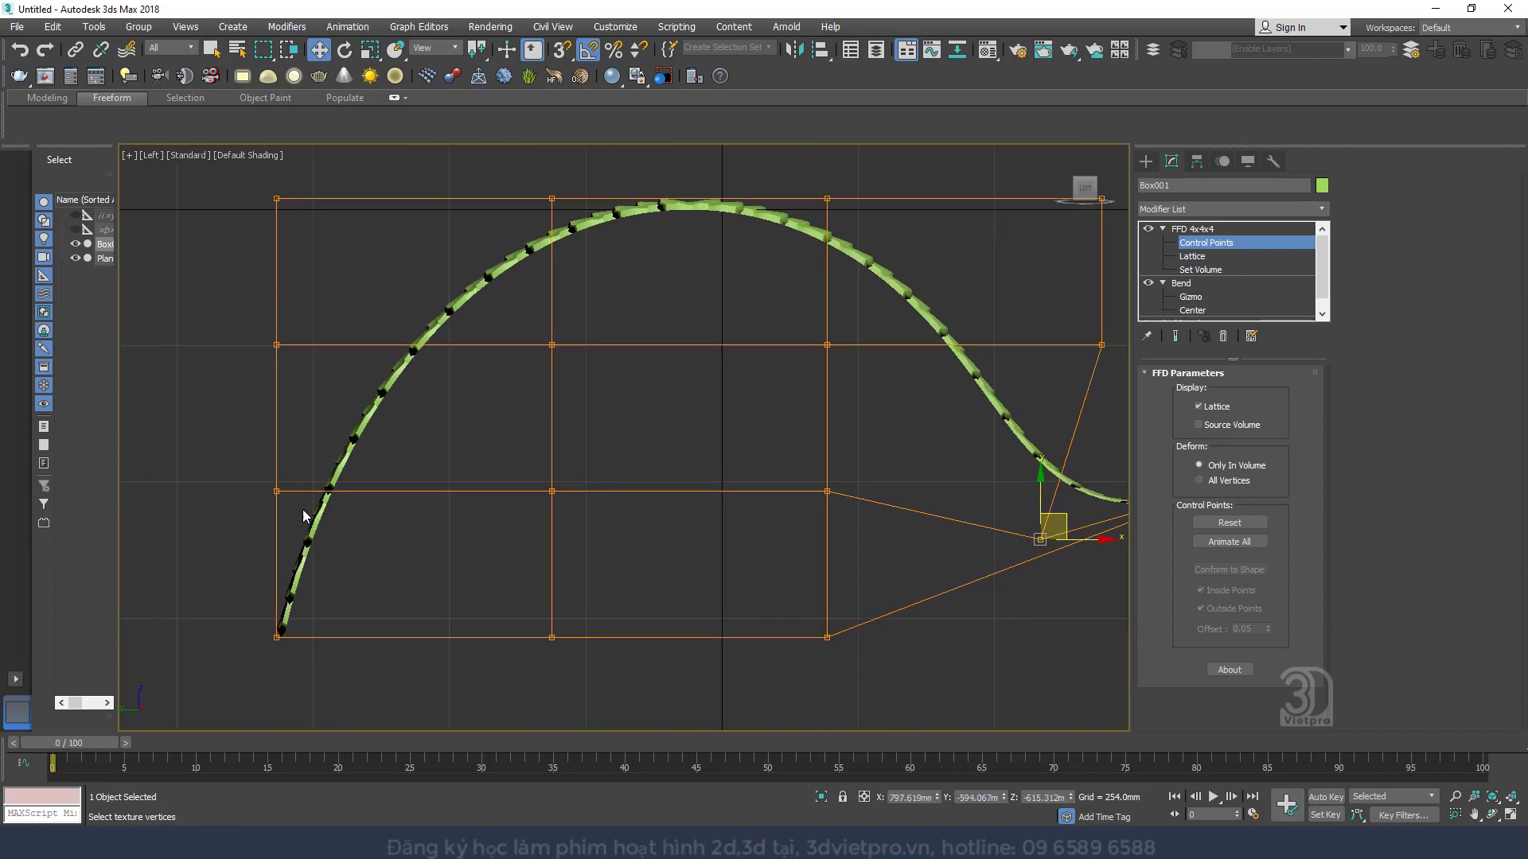
{"action": "left_click_drag", "start_coordinate": [303, 469], "coordinate": [454, 506]}
{"action": "left_click_drag", "start_coordinate": [296, 615], "coordinate": [247, 528]}
{"action": "scroll", "coordinate": [618, 484], "scroll_direction": "down", "scroll_amount": 4}
{"action": "middle_click_drag", "start_coordinate": [617, 484], "coordinate": [522, 544], "text": "alt"}
{"action": "scroll", "coordinate": [637, 609], "scroll_direction": "up", "scroll_amount": 5}
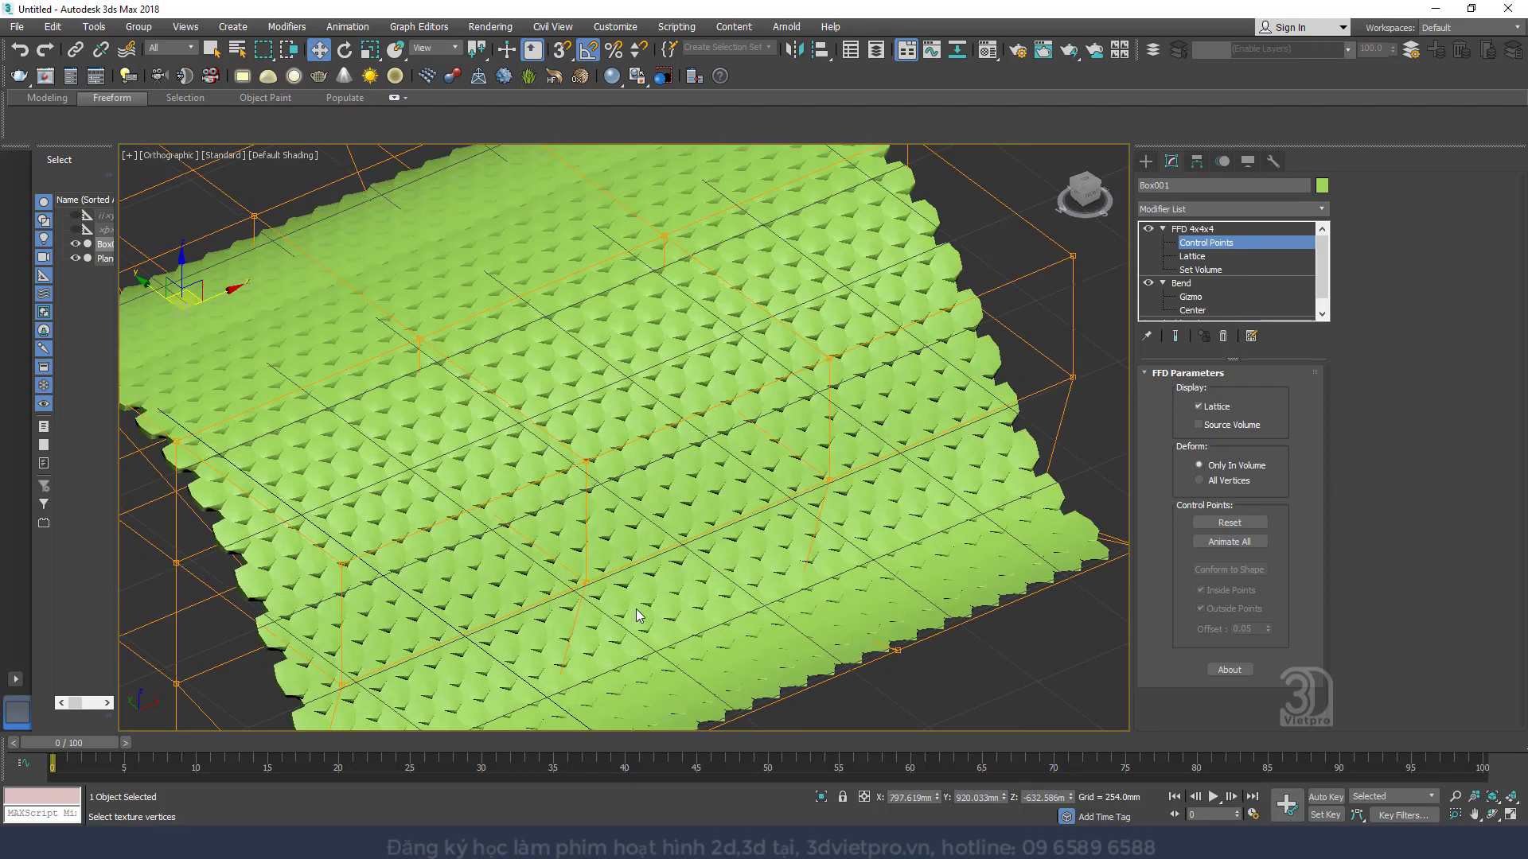
{"action": "scroll", "coordinate": [634, 603], "scroll_direction": "down", "scroll_amount": 3}
Scale the selected FFD control points outward along X so the roof widens above the eaves
{"action": "key", "text": "t"}
{"action": "key", "text": "z"}
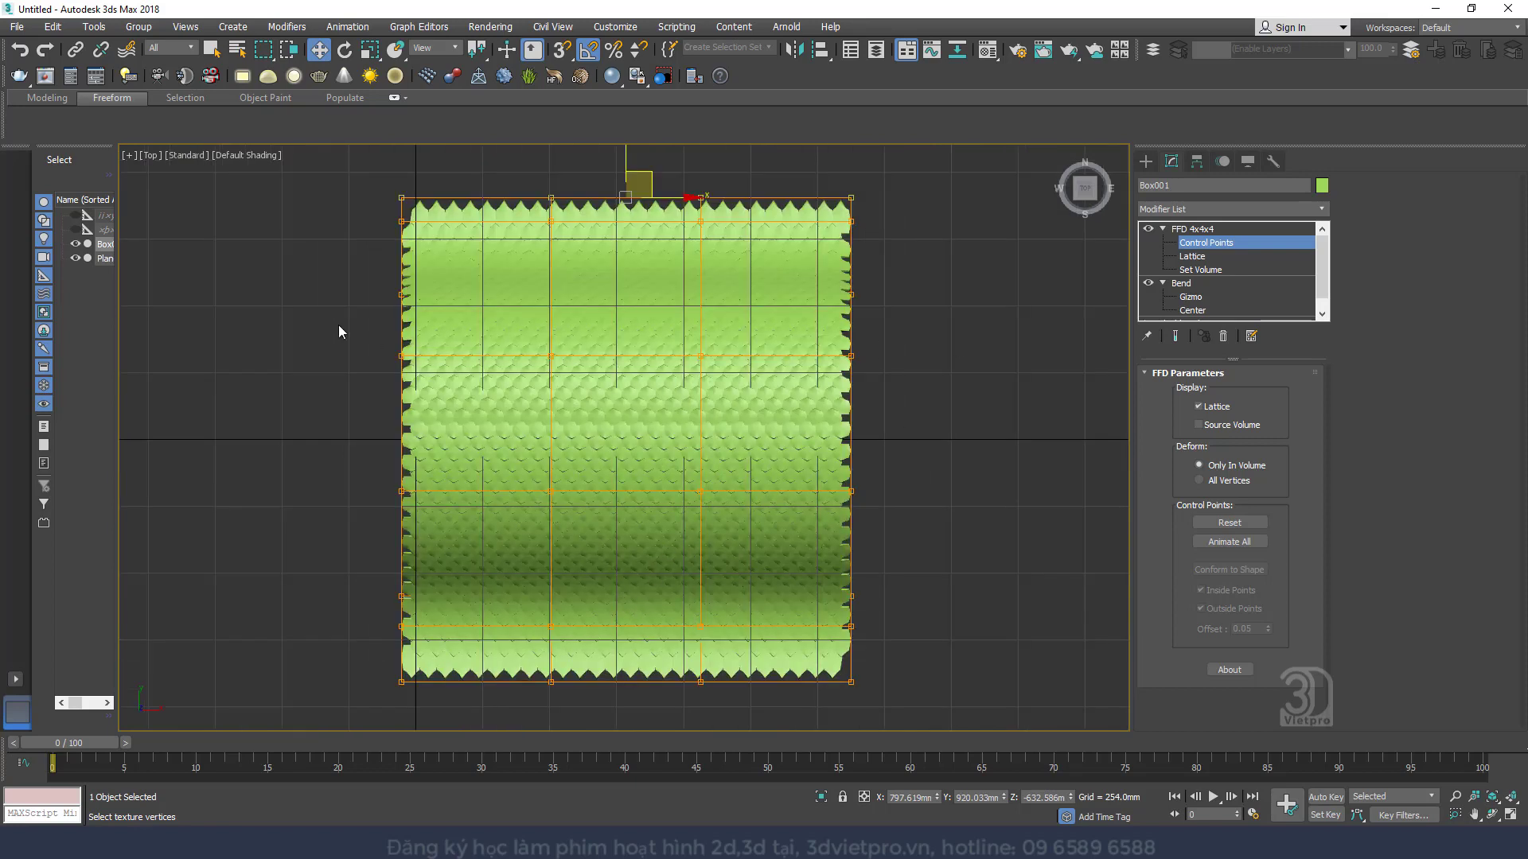
{"action": "right_click", "coordinate": [844, 407]}
{"action": "left_click", "coordinate": [951, 430]}
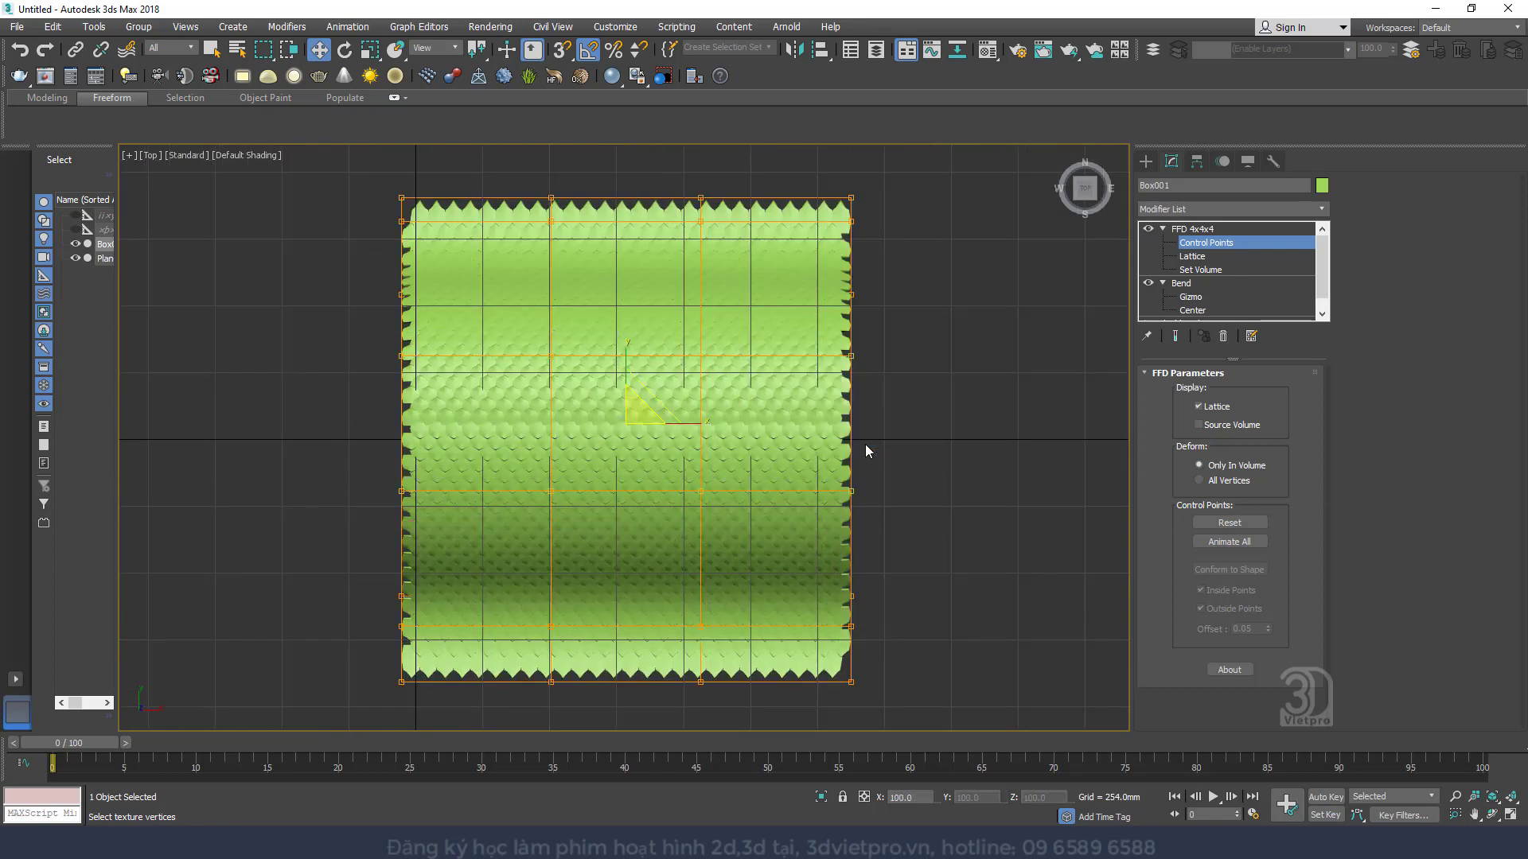
{"action": "left_click_drag", "start_coordinate": [646, 419], "coordinate": [709, 429]}
{"action": "middle_click_drag", "start_coordinate": [710, 429], "coordinate": [975, 356], "text": "alt"}
{"action": "scroll", "coordinate": [623, 380], "scroll_direction": "up", "scroll_amount": 4}
{"action": "middle_click_drag", "start_coordinate": [623, 379], "coordinate": [560, 440], "text": "alt"}
{"action": "scroll", "coordinate": [413, 379], "scroll_direction": "down", "scroll_amount": 4}
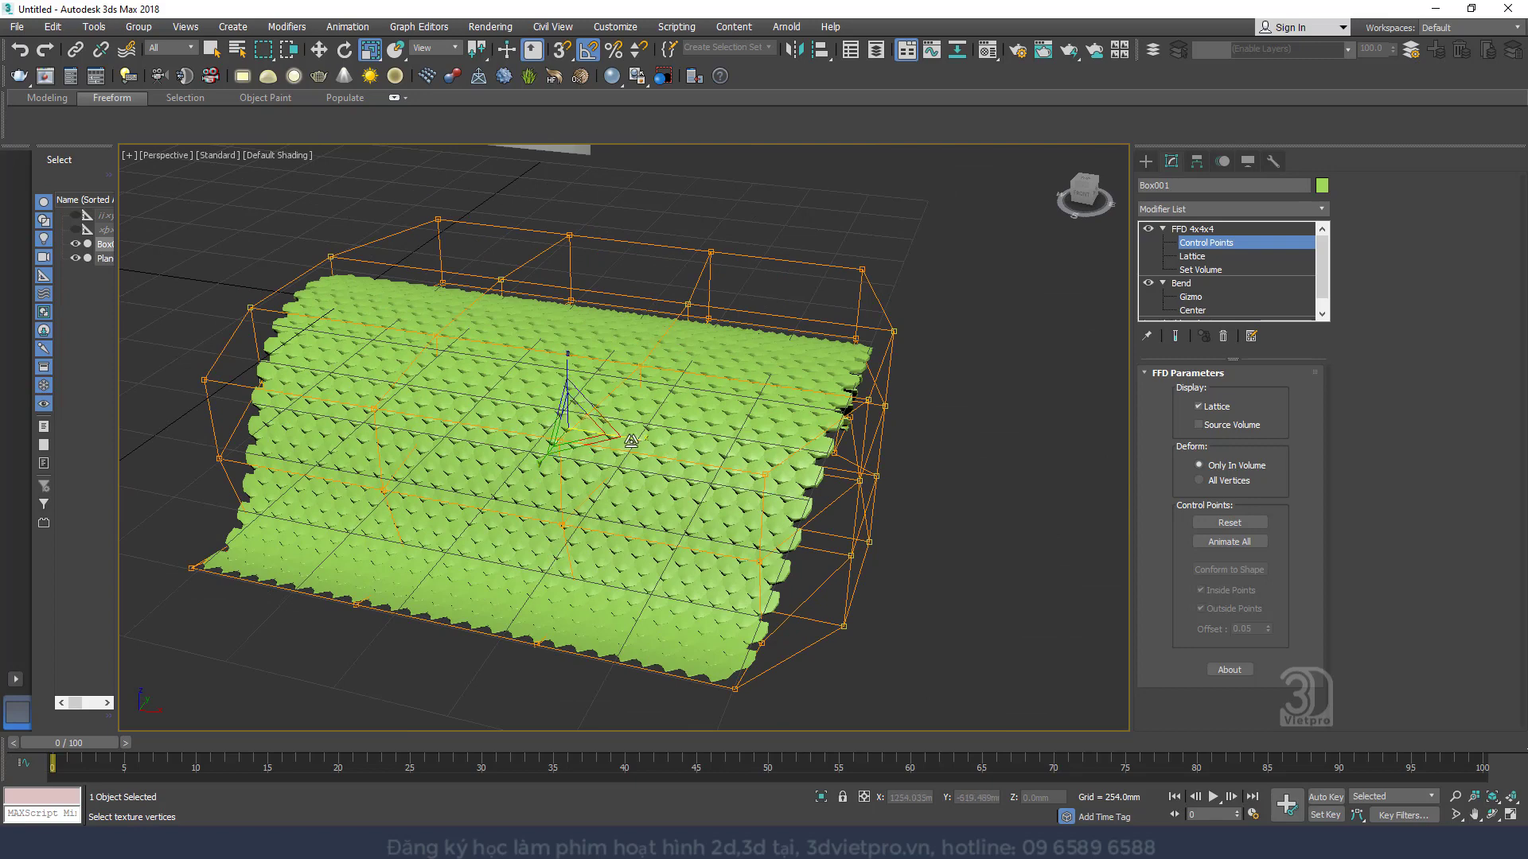
{"action": "left_click_drag", "start_coordinate": [644, 440], "coordinate": [643, 441]}
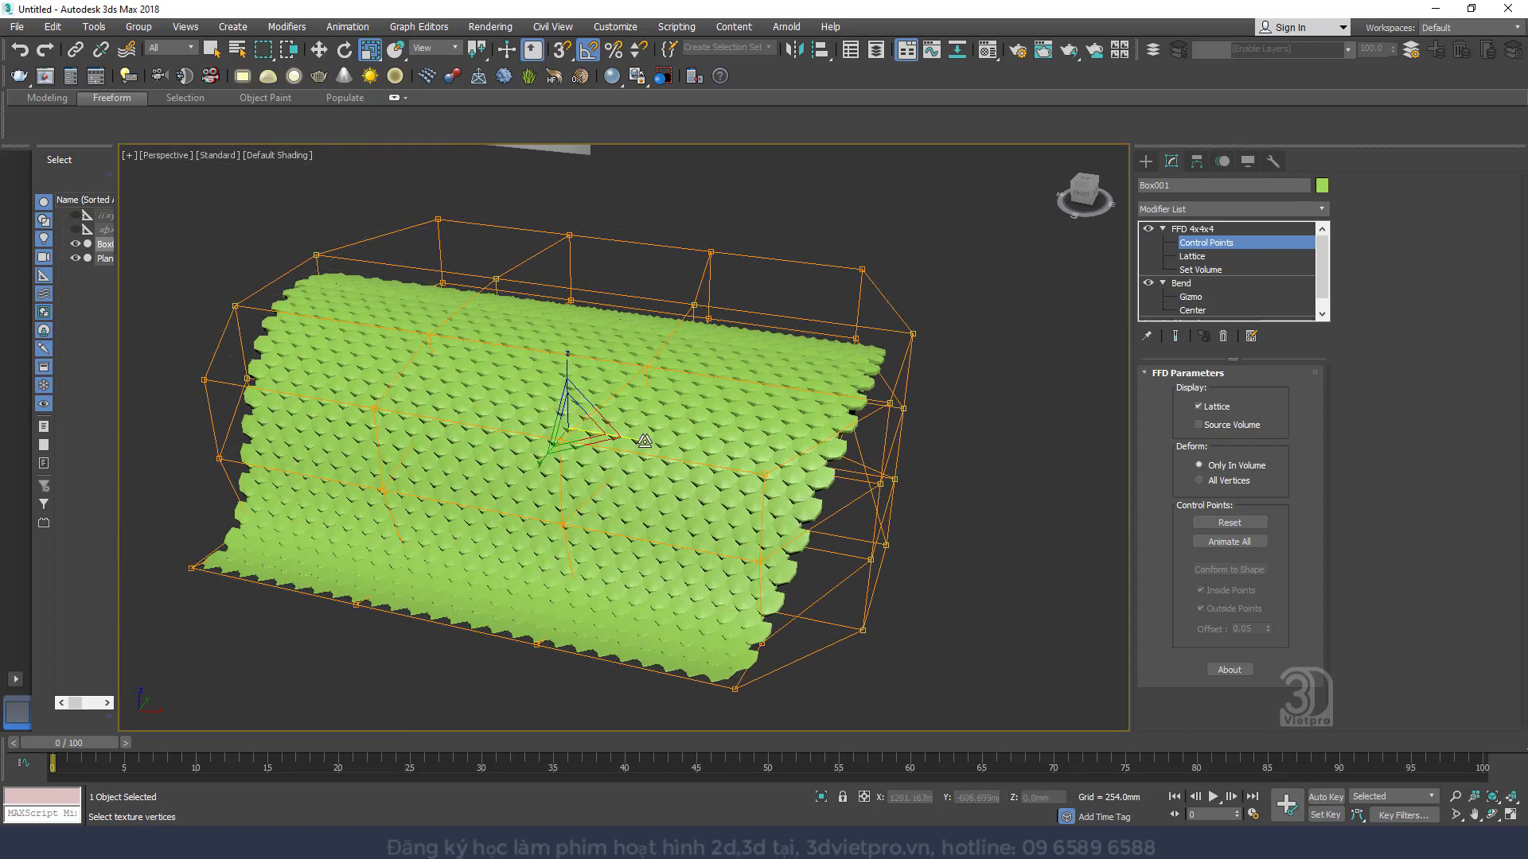
In the front view, widen the upper lattice rows slightly and raise the middle ridge control points
{"action": "key", "text": "f"}
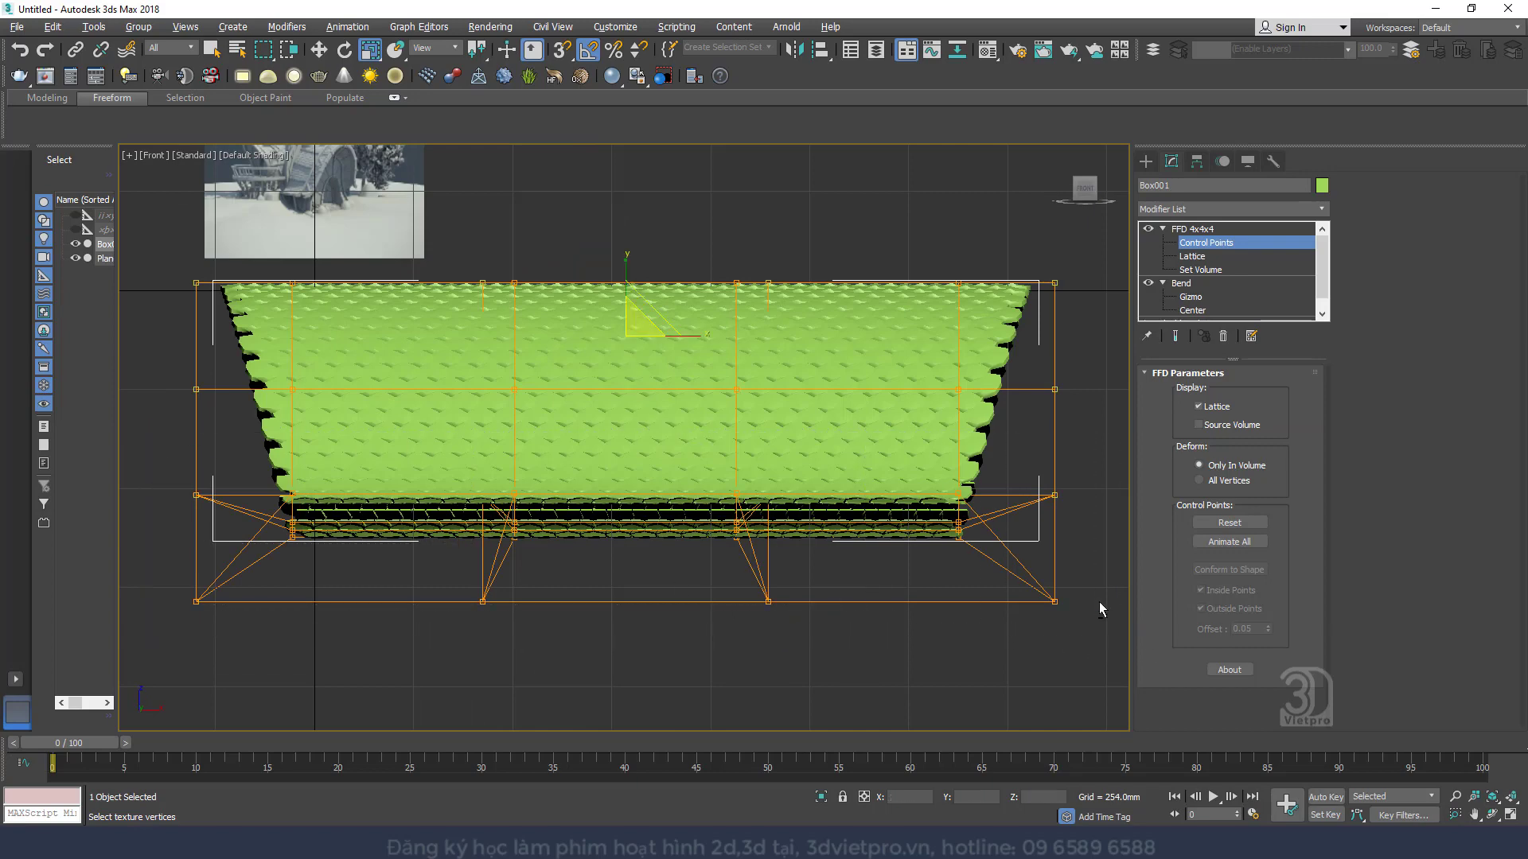
{"action": "scroll", "coordinate": [781, 482], "scroll_direction": "down", "scroll_amount": 2}
{"action": "left_click_drag", "start_coordinate": [739, 378], "coordinate": [742, 379]}
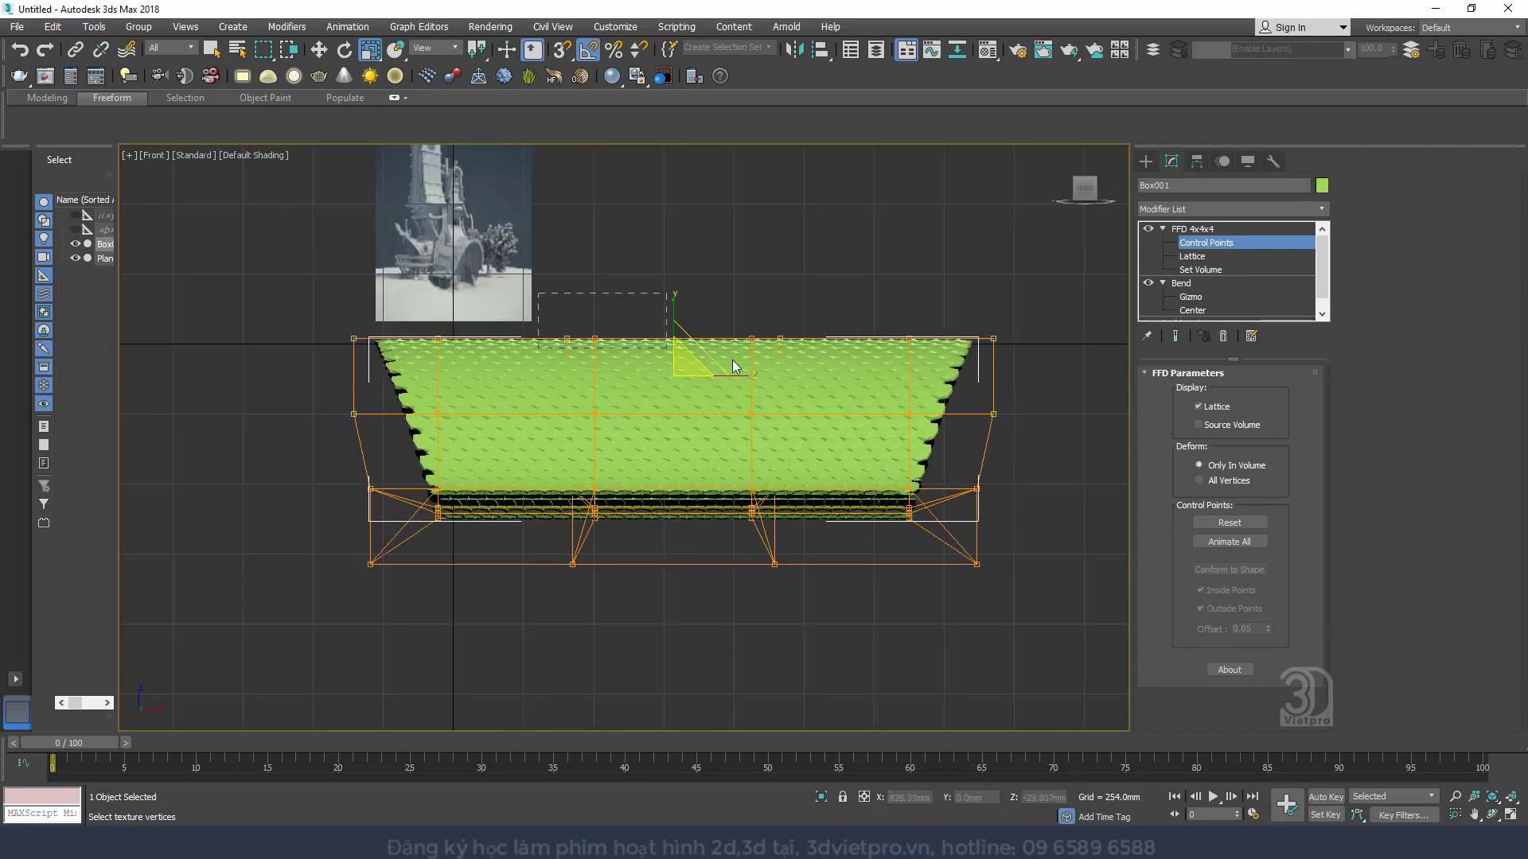
{"action": "right_click", "coordinate": [760, 320]}
{"action": "left_click", "coordinate": [782, 342]}
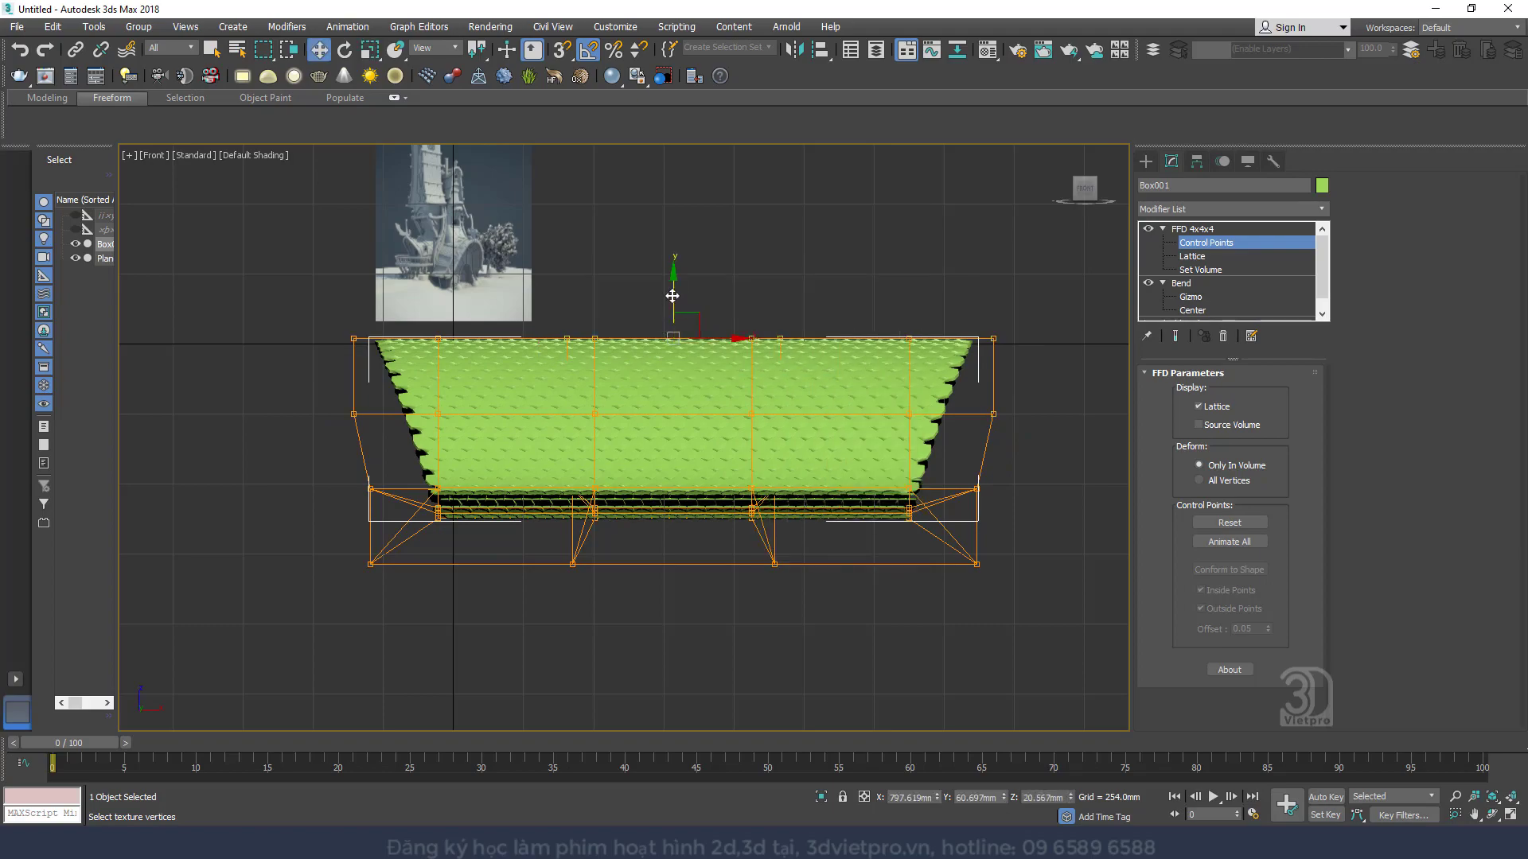
{"action": "left_click_drag", "start_coordinate": [672, 296], "coordinate": [672, 261]}
{"action": "middle_click_drag", "start_coordinate": [682, 307], "coordinate": [493, 404], "text": "alt"}
Rotate the selected ridge control points, including -10 degrees about Y, to twist the roof's crest
{"action": "right_click", "coordinate": [755, 208]}
{"action": "left_click", "coordinate": [772, 246]}
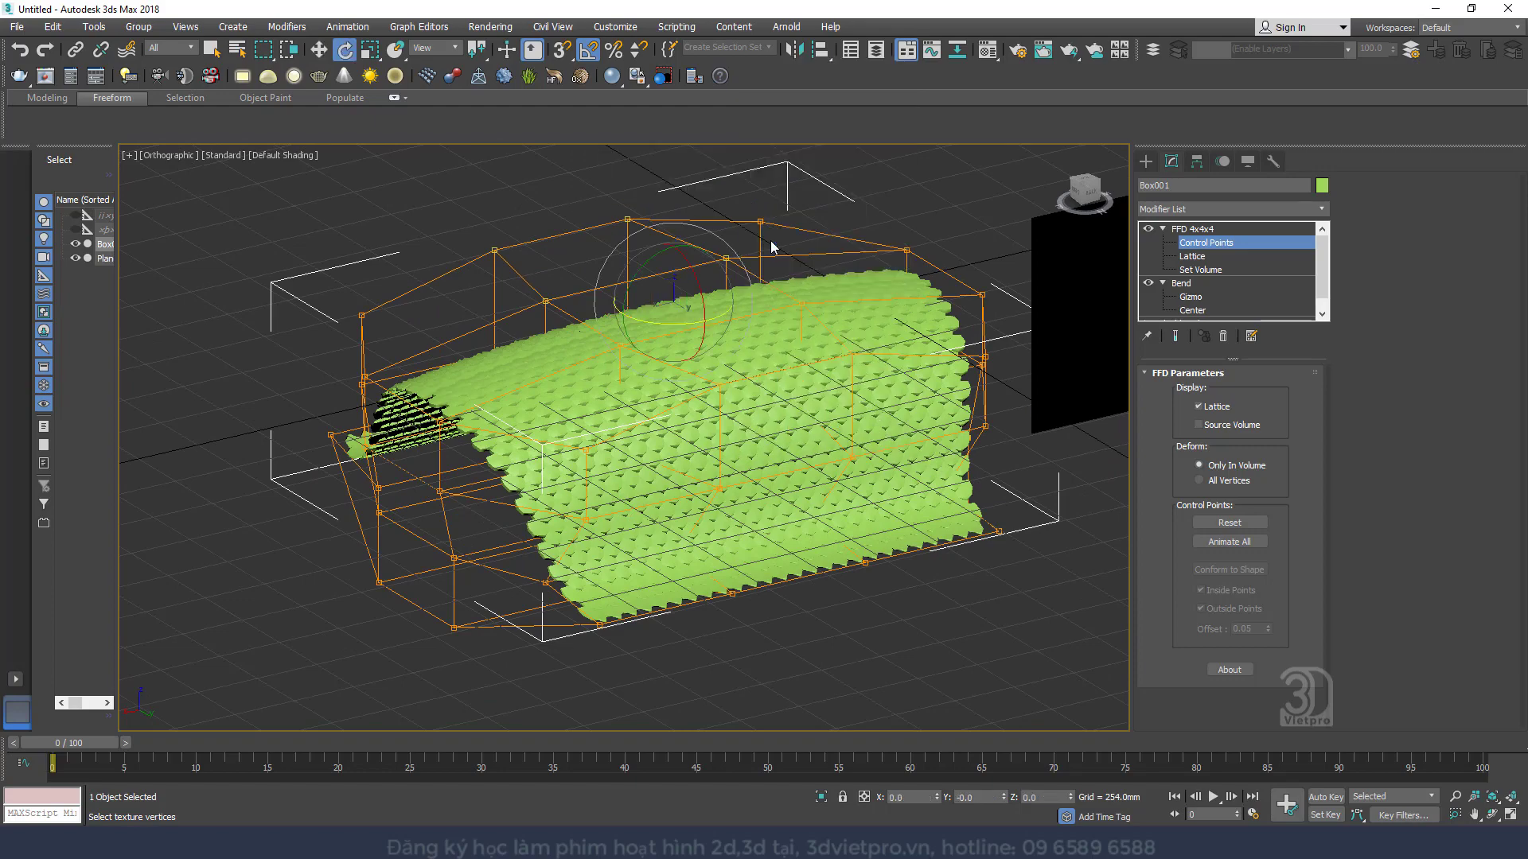
{"action": "left_click_drag", "start_coordinate": [641, 271], "coordinate": [665, 238]}
{"action": "middle_click_drag", "start_coordinate": [665, 239], "coordinate": [928, 261], "text": "alt"}
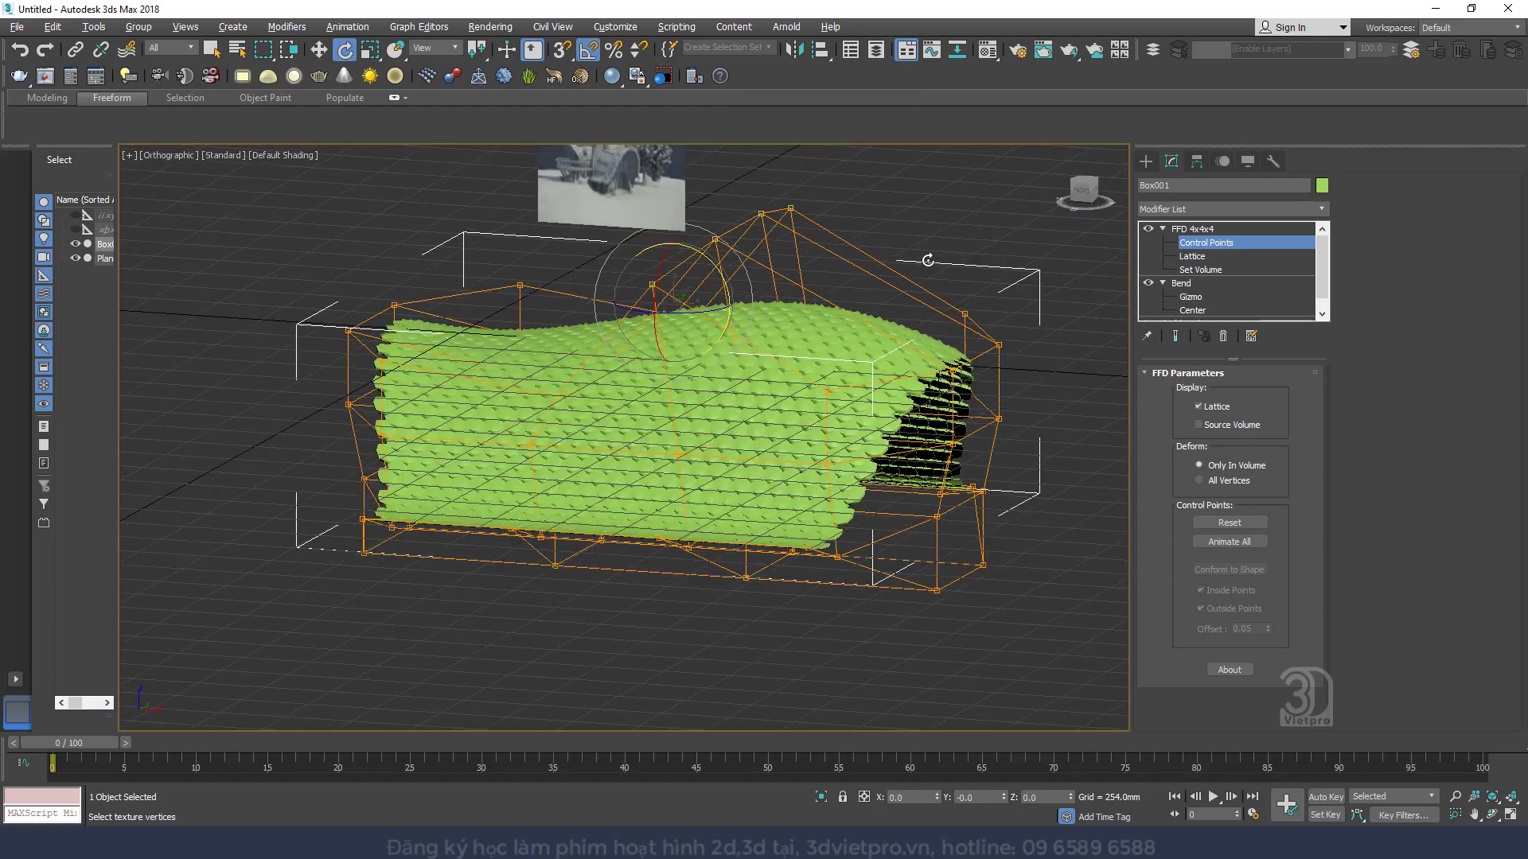
{"action": "middle_click_drag", "start_coordinate": [686, 257], "coordinate": [702, 301], "text": "alt"}
{"action": "left_click_drag", "start_coordinate": [652, 298], "coordinate": [651, 299]}
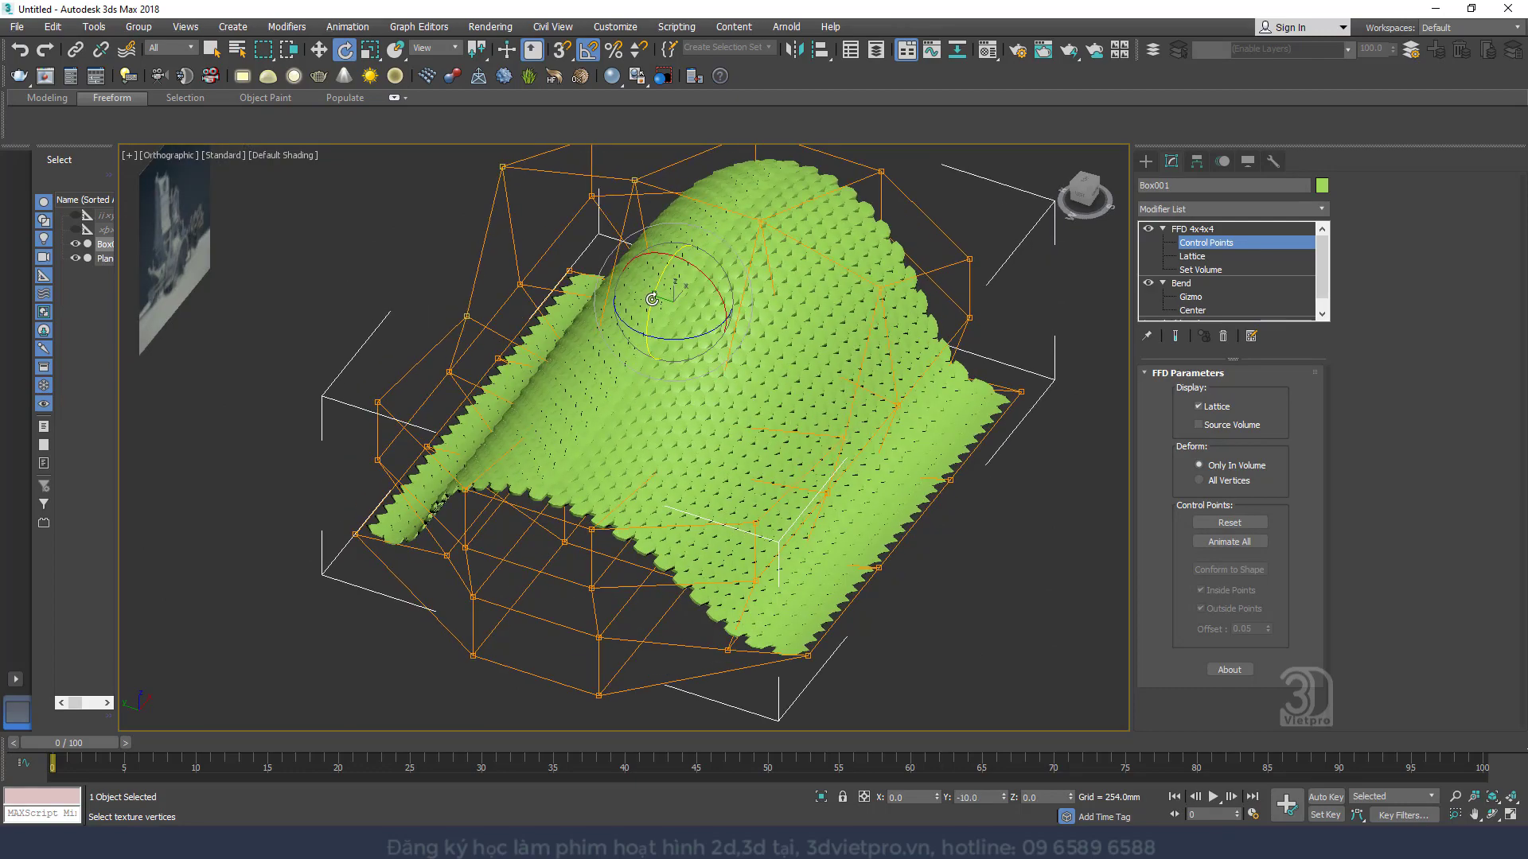
{"action": "mouse_move", "coordinate": [705, 285]}
{"action": "middle_mouse_down", "text": "alt"}
{"action": "mouse_move", "coordinate": [724, 300]}
{"action": "mouse_move", "coordinate": [732, 274]}
{"action": "mouse_move", "coordinate": [794, 256]}
{"action": "mouse_move", "coordinate": [726, 278]}
{"action": "middle_mouse_up", "text": "alt"}
{"action": "mouse_move", "coordinate": [726, 278]}
{"action": "left_mouse_down"}
{"action": "mouse_move", "coordinate": [724, 300]}
{"action": "mouse_move", "coordinate": [728, 274]}
{"action": "left_mouse_up"}
Leave control-point editing and inspect the deformed roof mesh from several sides
{"action": "left_click", "coordinate": [1186, 232]}
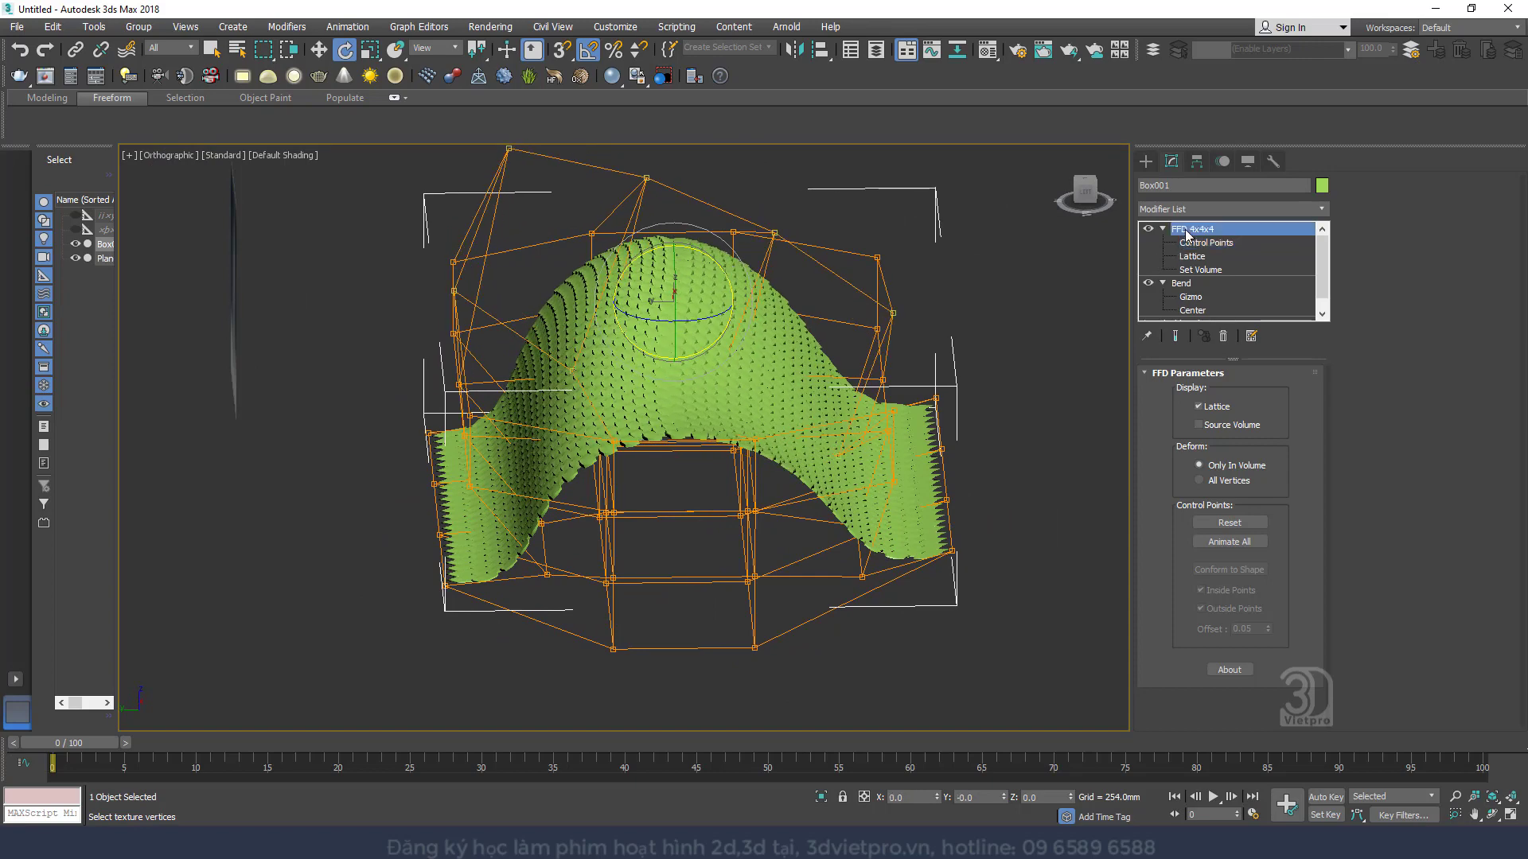
{"action": "middle_click_drag", "start_coordinate": [796, 362], "coordinate": [621, 358], "text": "alt"}
{"action": "right_click", "coordinate": [927, 237]}
{"action": "left_click", "coordinate": [947, 253]}
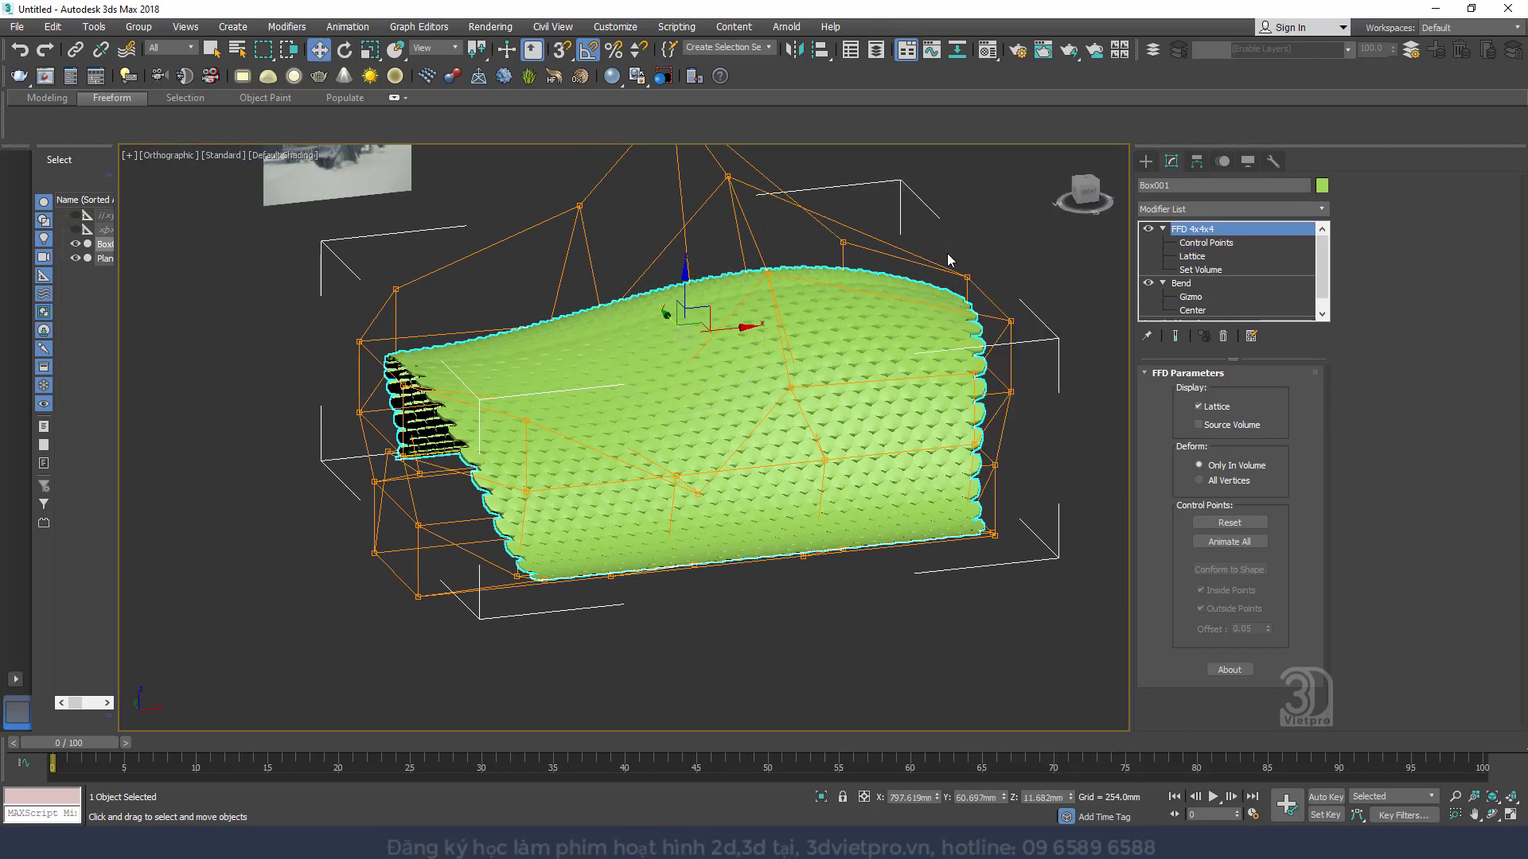
{"action": "middle_click_drag", "start_coordinate": [947, 253], "coordinate": [990, 263], "text": "alt"}
{"action": "left_click", "coordinate": [990, 263]}
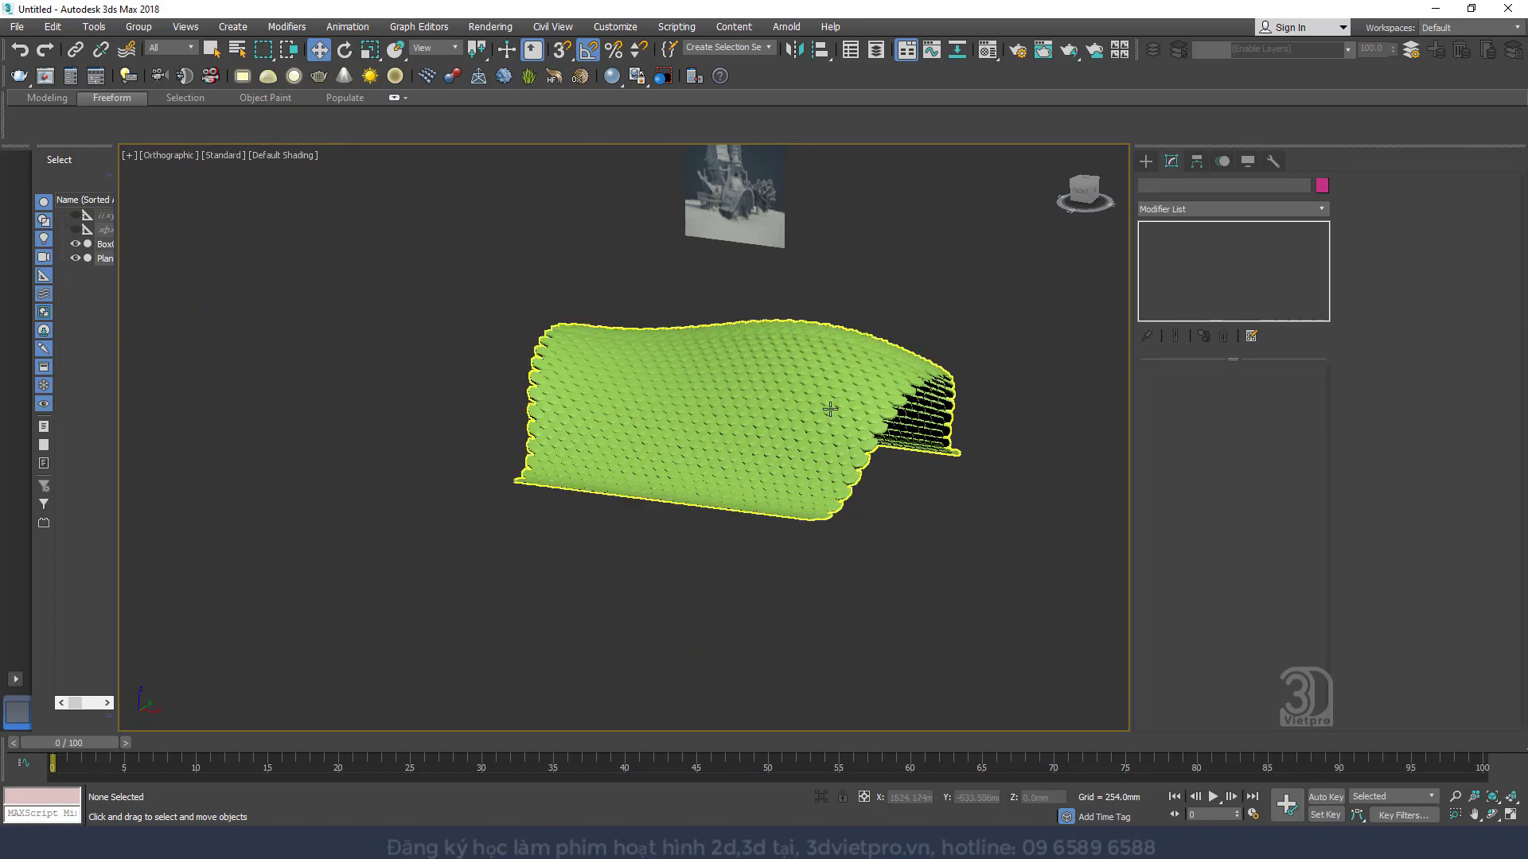
{"action": "scroll", "coordinate": [828, 401], "scroll_direction": "up", "scroll_amount": 3}
{"action": "left_click", "coordinate": [830, 396]}
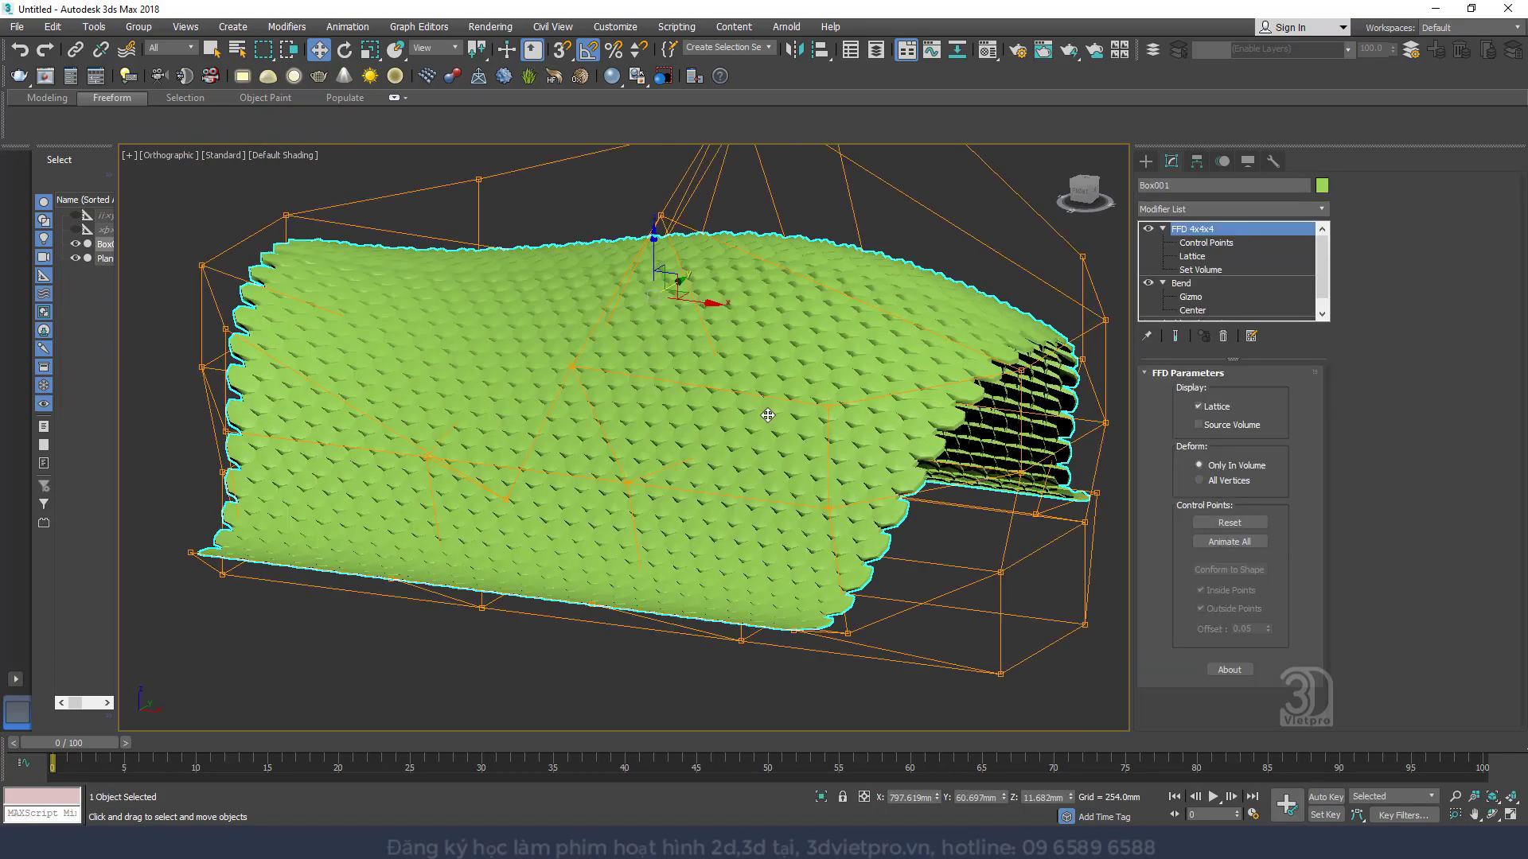
{"action": "middle_click_drag", "start_coordinate": [785, 403], "coordinate": [1295, 382], "text": "alt"}
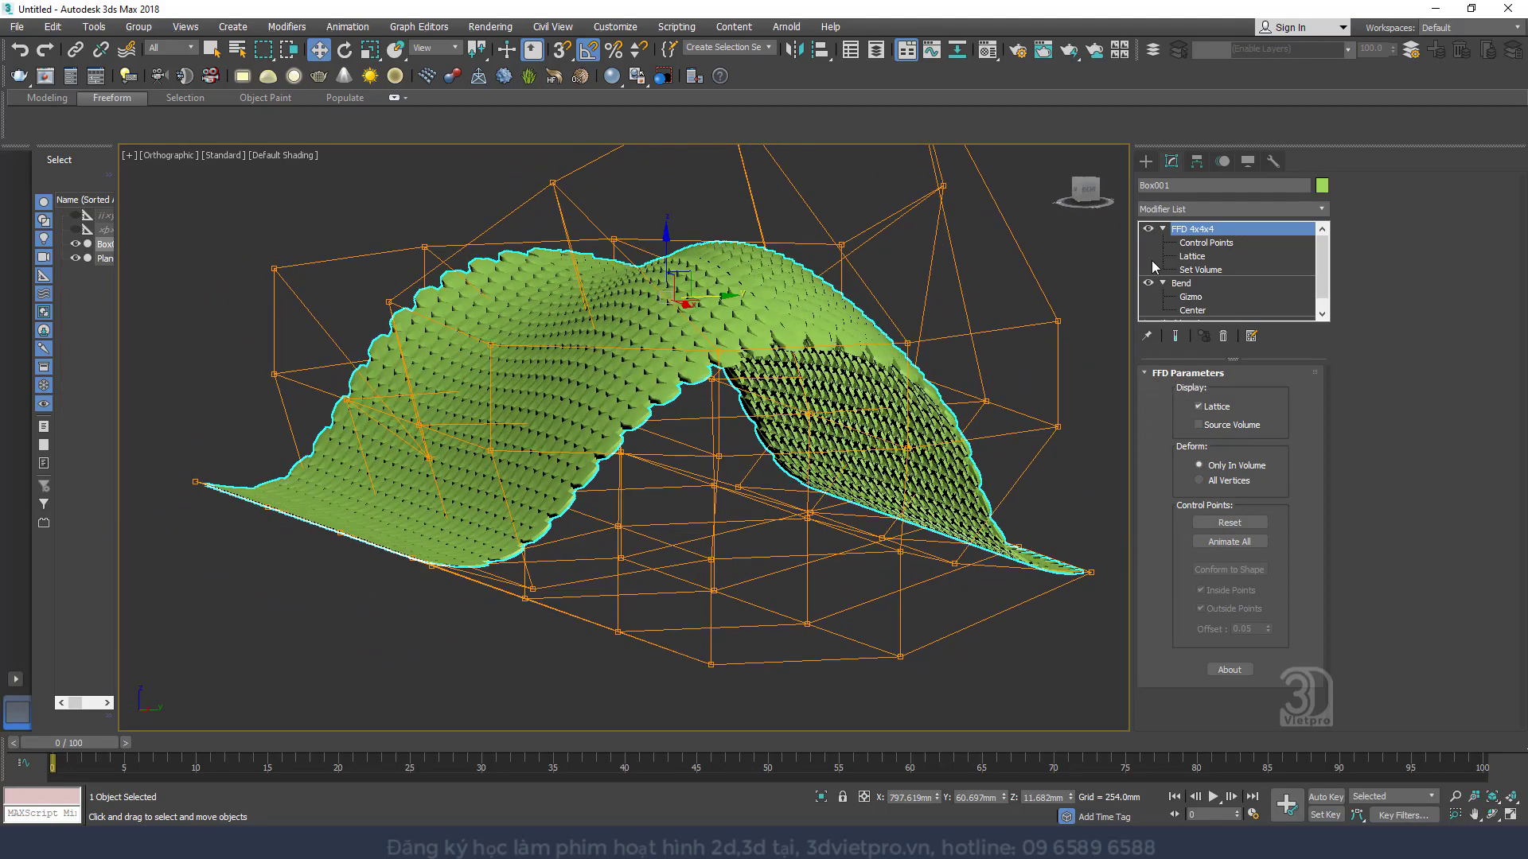
Turn off the effect of the FFD 4x4x4 modifier on the roof mesh
{"action": "left_click", "coordinate": [1148, 230]}
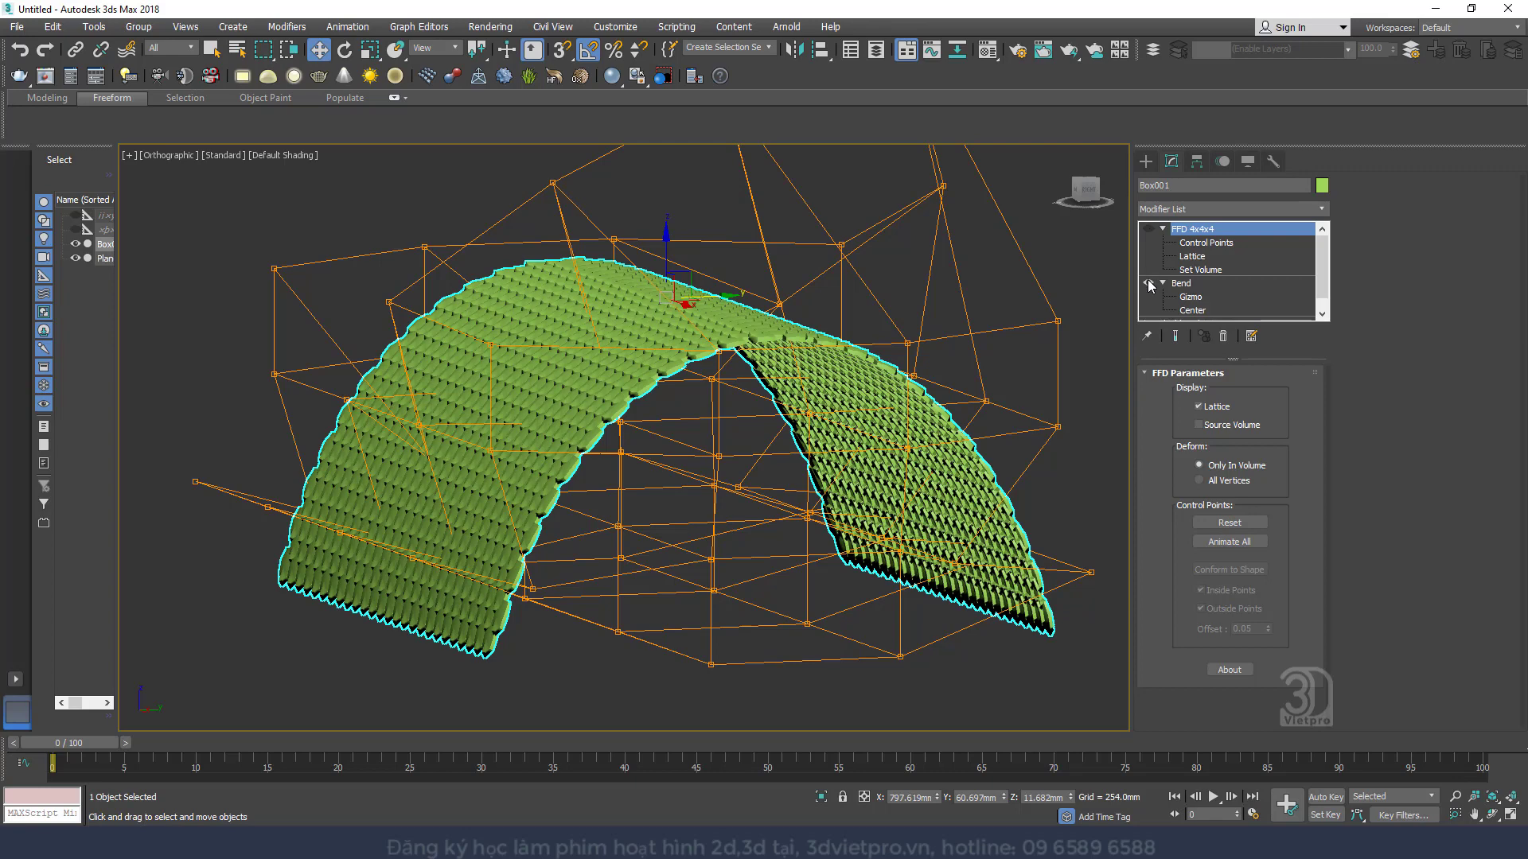
{"action": "key", "text": "f"}
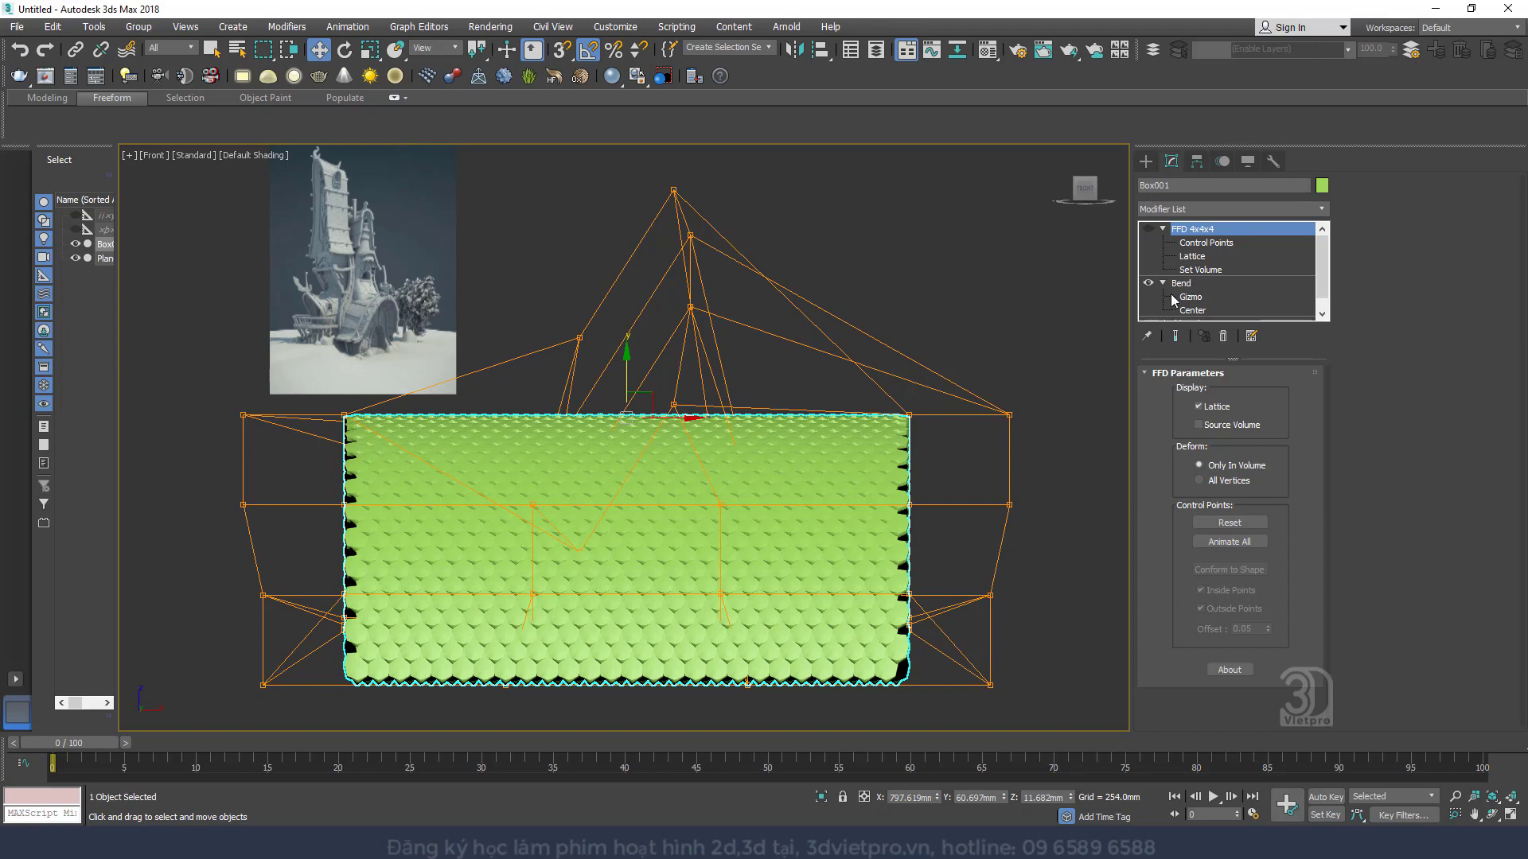
{"action": "scroll", "coordinate": [1180, 303], "scroll_direction": "down", "scroll_amount": 1}
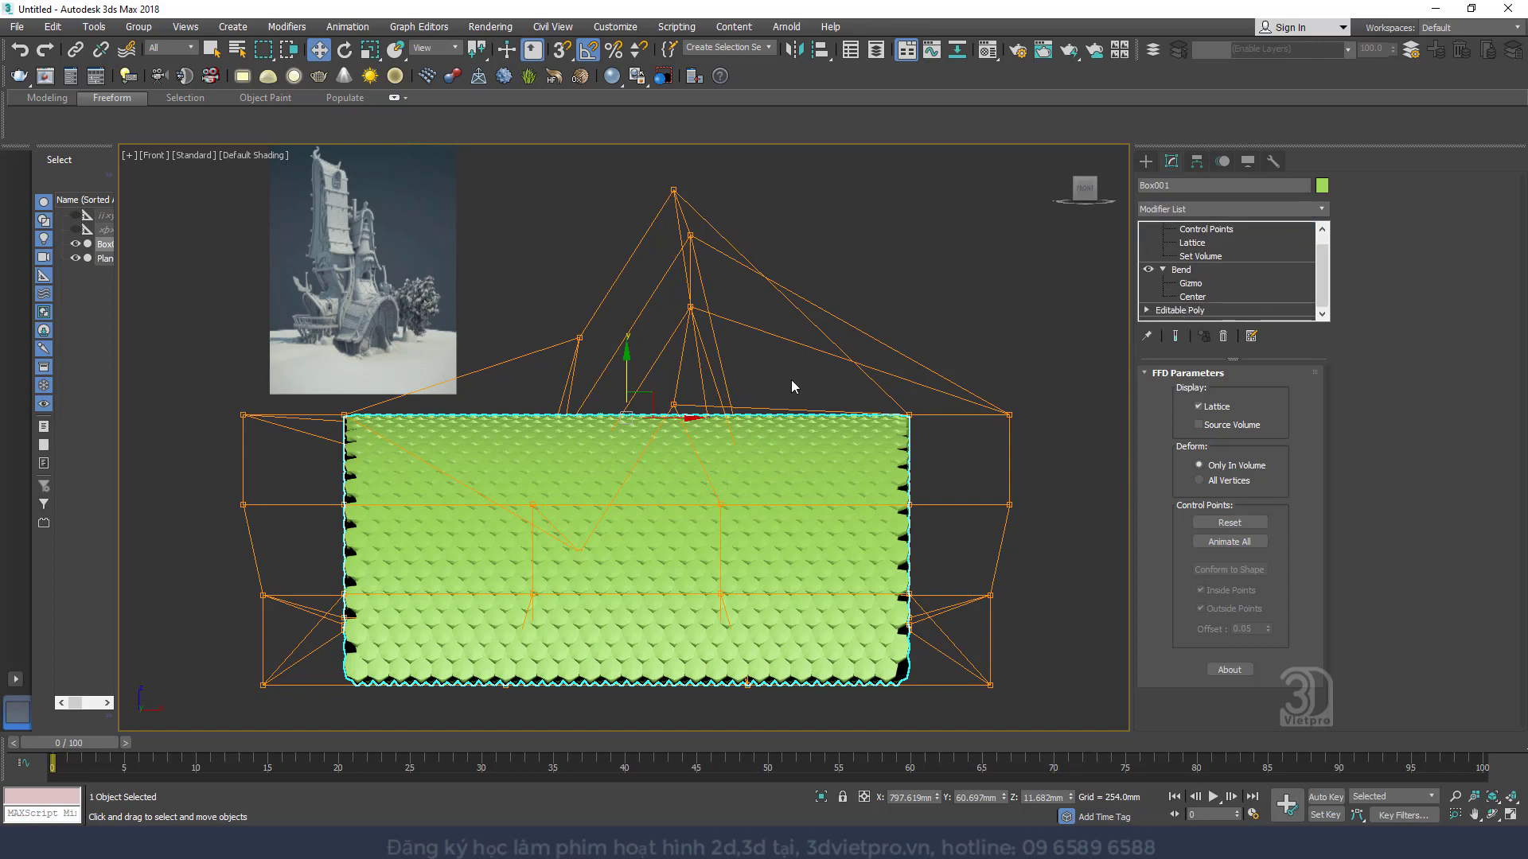
Compare the roof mesh with the FFD 4x4x4 effect on and off, viewing it from the left
{"action": "scroll", "coordinate": [1149, 252], "scroll_direction": "up", "scroll_amount": 1}
{"action": "left_click", "coordinate": [1148, 228]}
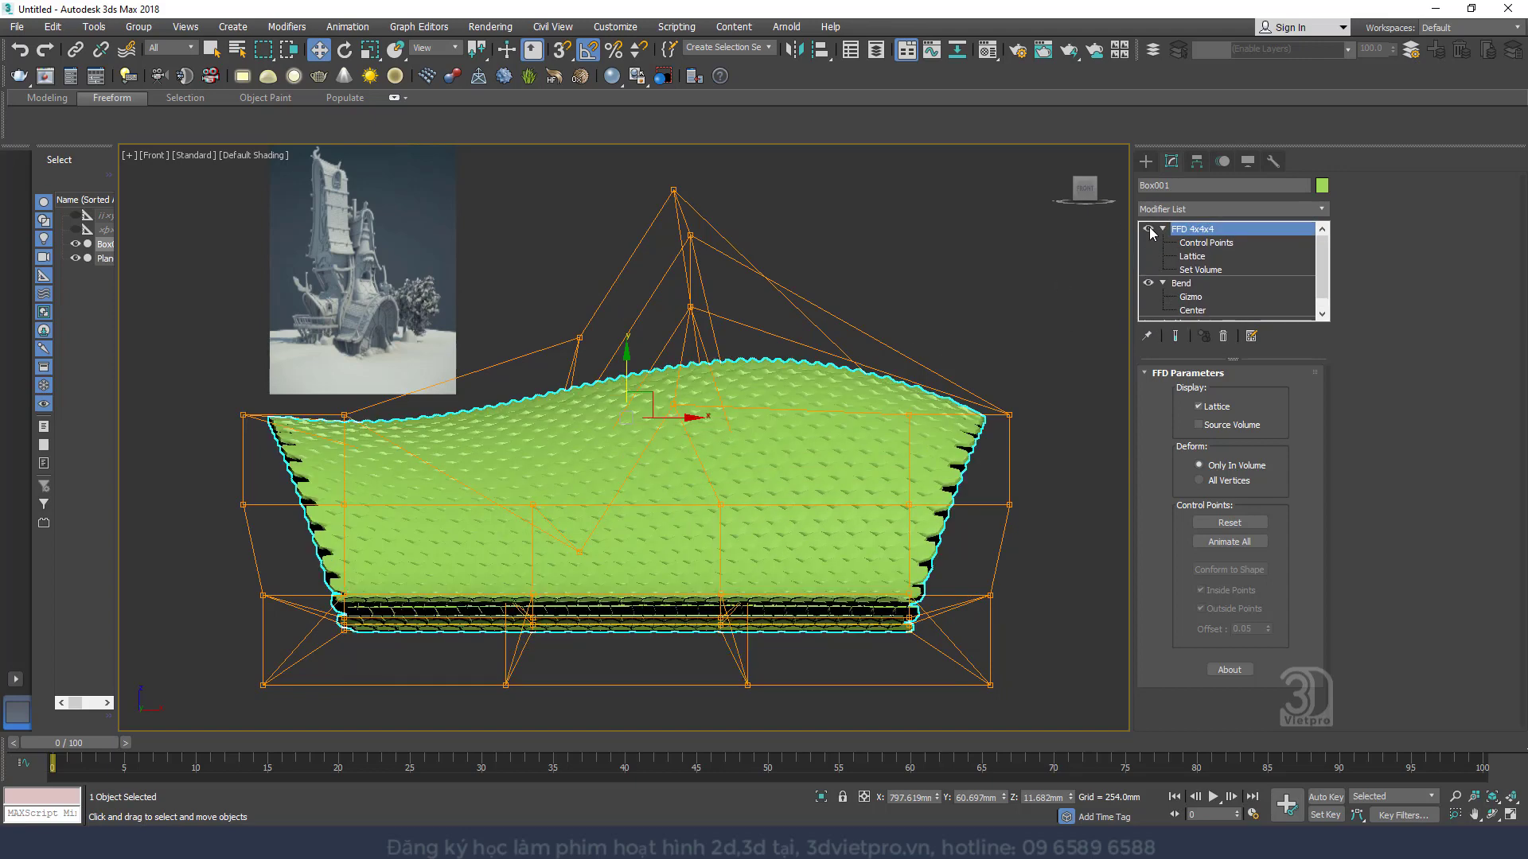
{"action": "middle_click_drag", "start_coordinate": [666, 440], "coordinate": [732, 439], "text": "alt"}
{"action": "middle_click_drag", "start_coordinate": [732, 440], "coordinate": [645, 382]}
{"action": "key", "text": "l"}
{"action": "key", "text": "z"}
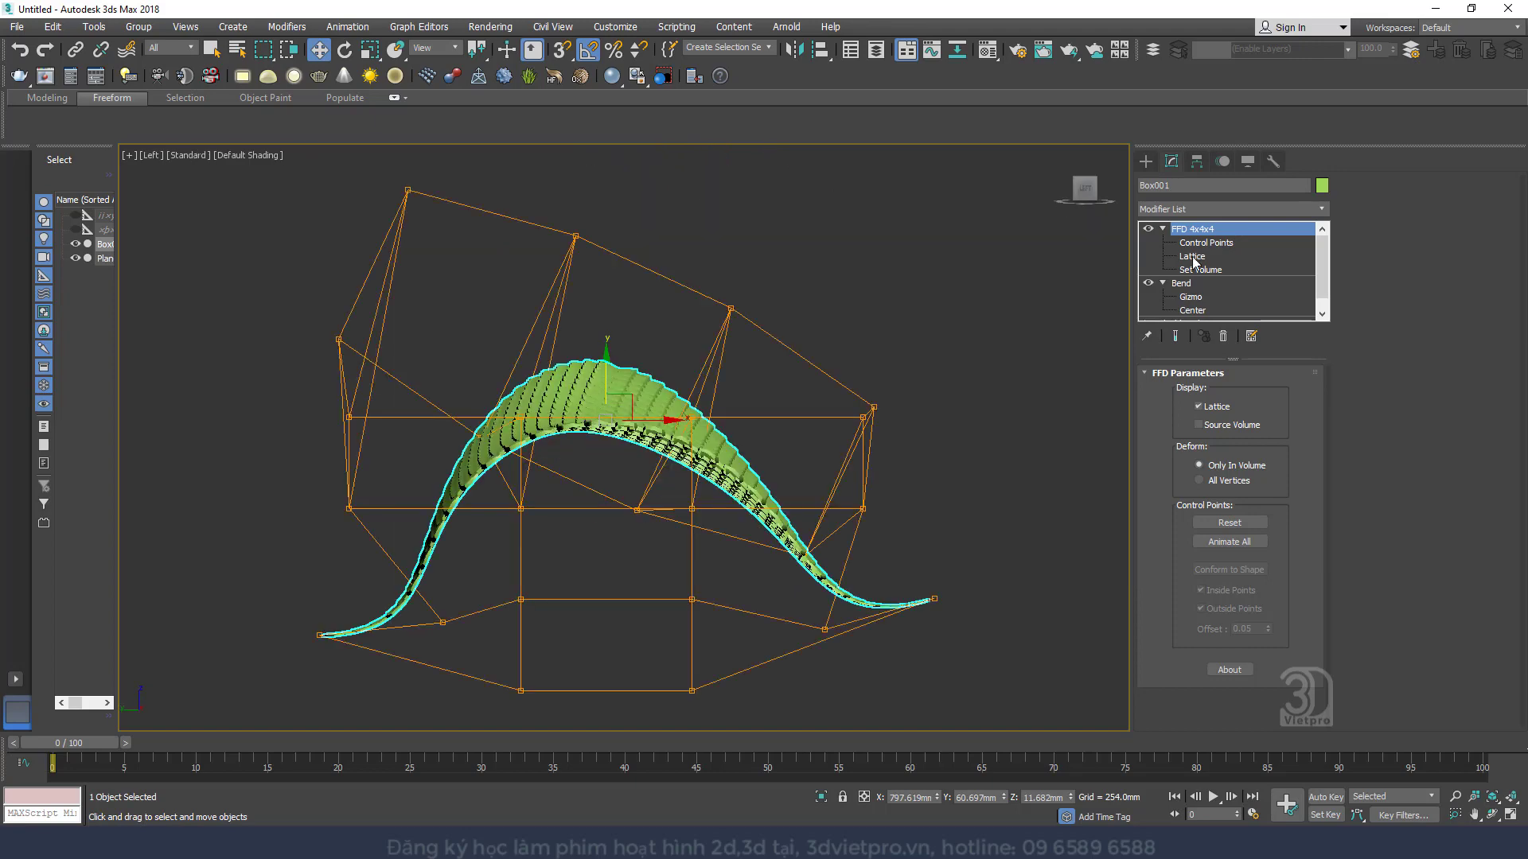
{"action": "left_click", "coordinate": [1148, 230]}
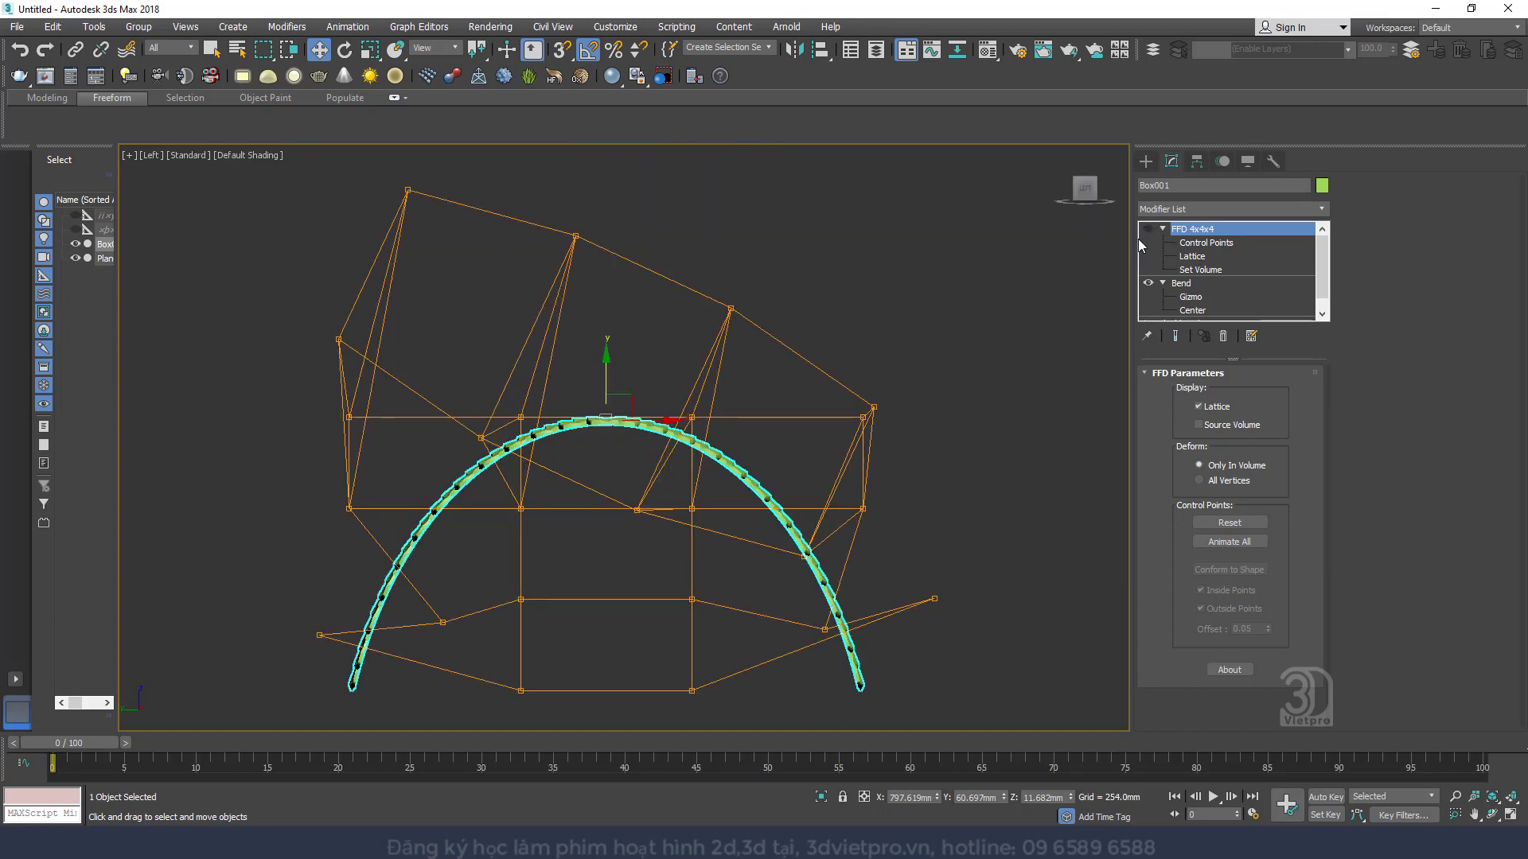
Turn off the Bend modifier on the roof mesh and go to its Editable Poly level in the top view
{"action": "left_click", "coordinate": [1148, 283]}
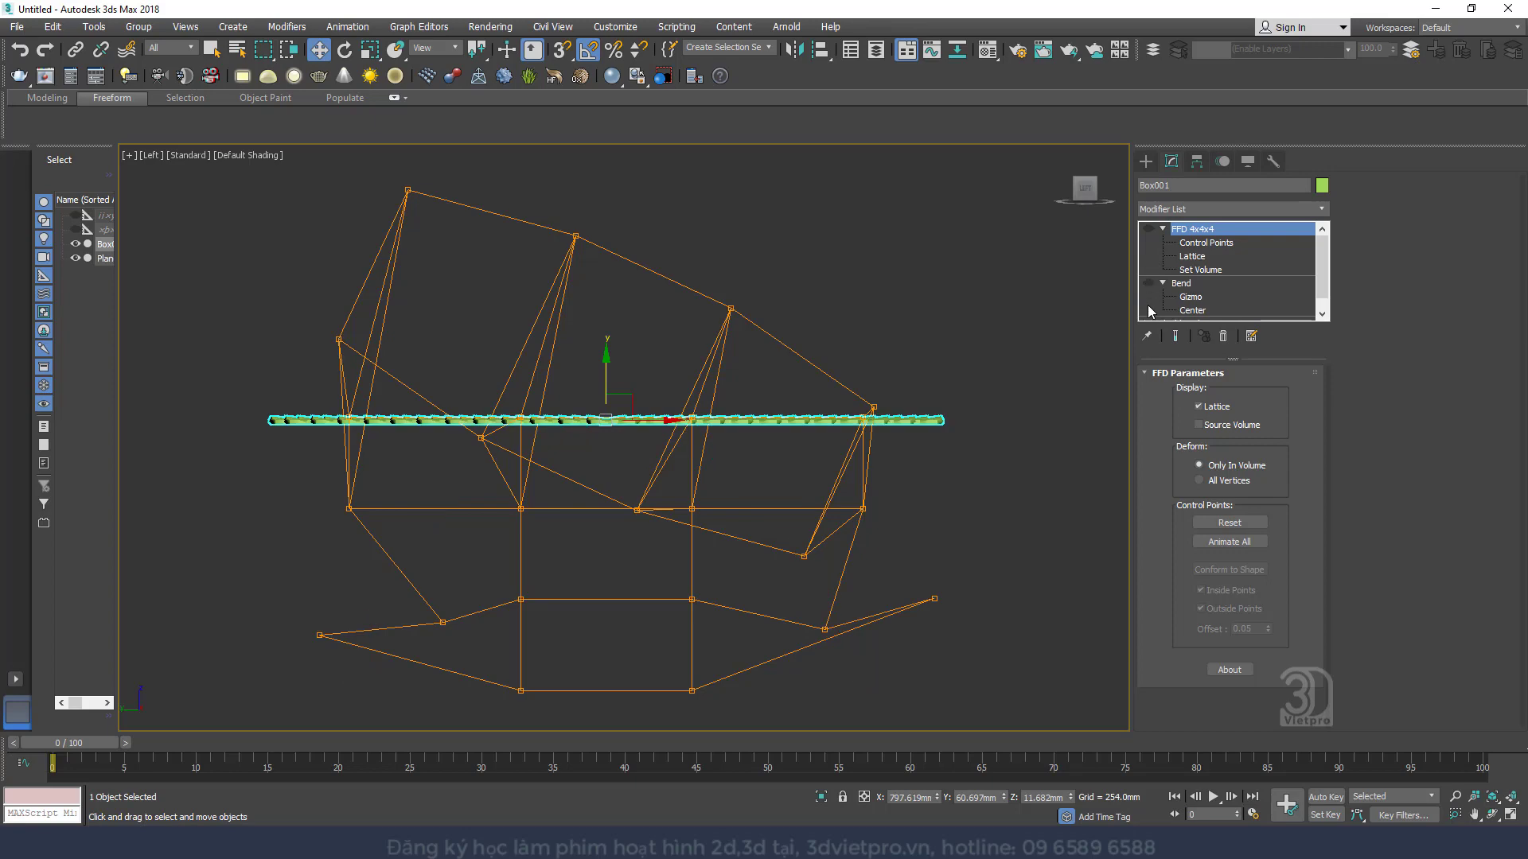
{"action": "left_click", "coordinate": [1176, 316]}
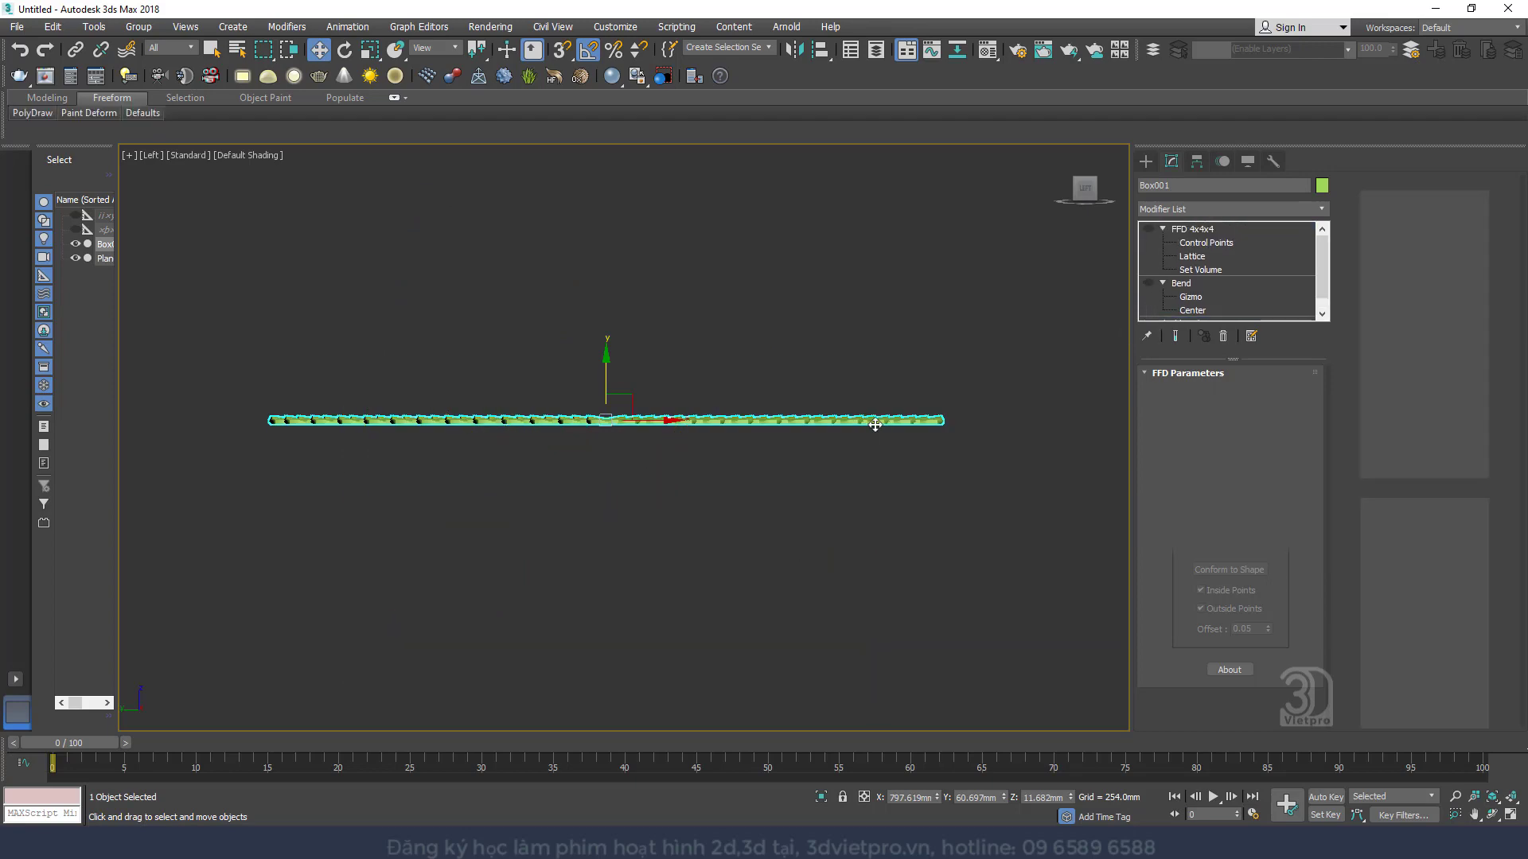
{"action": "key", "text": "t"}
{"action": "key", "text": "z"}
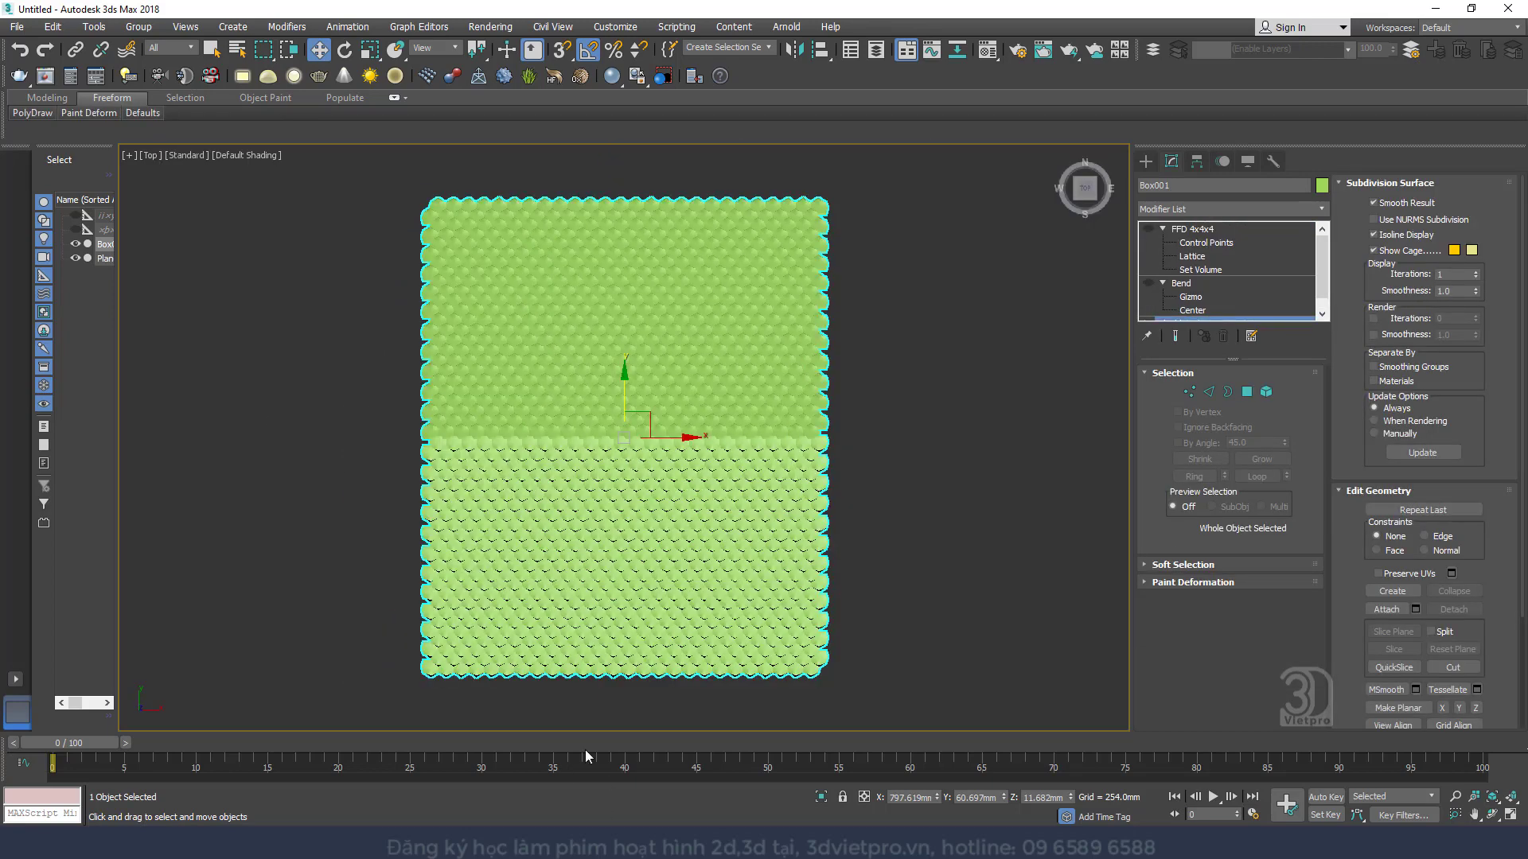
Examine the arched tile roof and its edge beams in the reference image, and return to the top view
{"action": "scroll", "coordinate": [545, 416], "scroll_direction": "down", "scroll_amount": 3}
{"action": "middle_click_drag", "start_coordinate": [545, 416], "coordinate": [627, 354]}
{"action": "scroll", "coordinate": [627, 354], "scroll_direction": "up", "scroll_amount": 14}
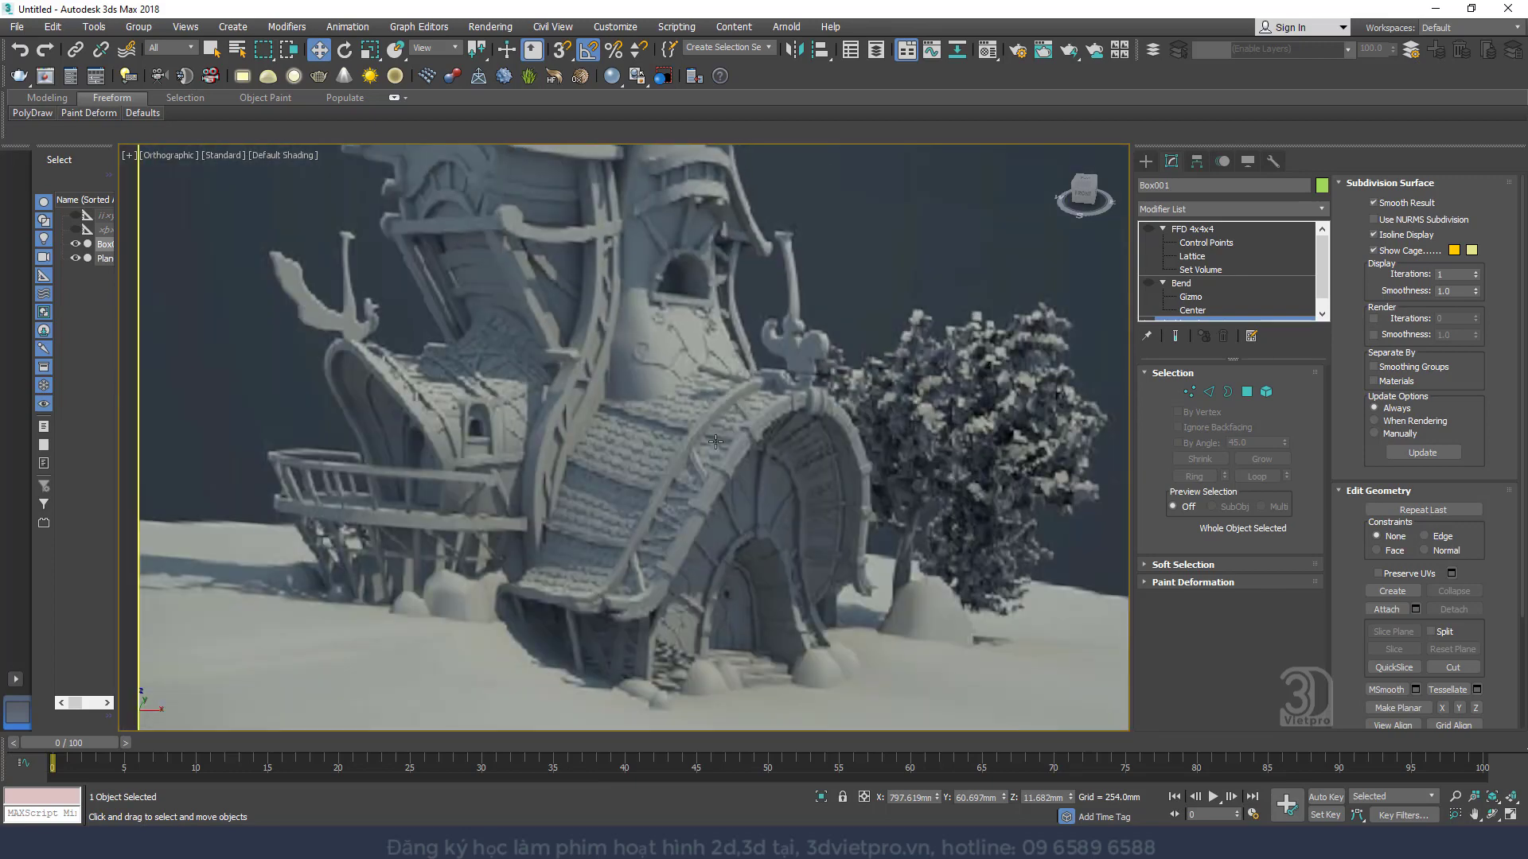
{"action": "left_click", "coordinate": [1435, 8]}
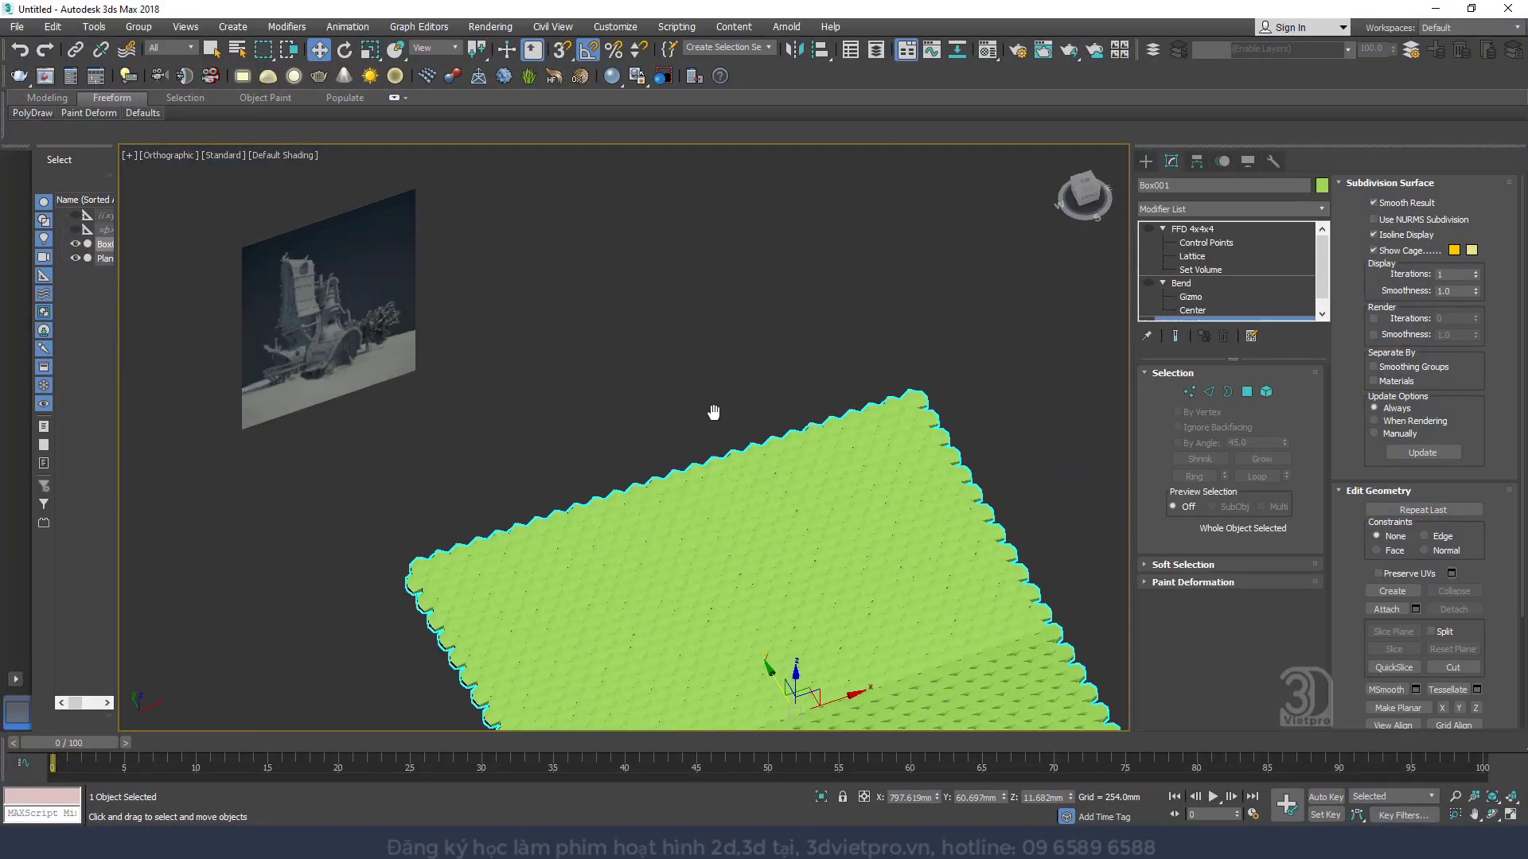
{"action": "key", "text": "t"}
{"action": "scroll", "coordinate": [699, 413], "scroll_direction": "up", "scroll_amount": 4}
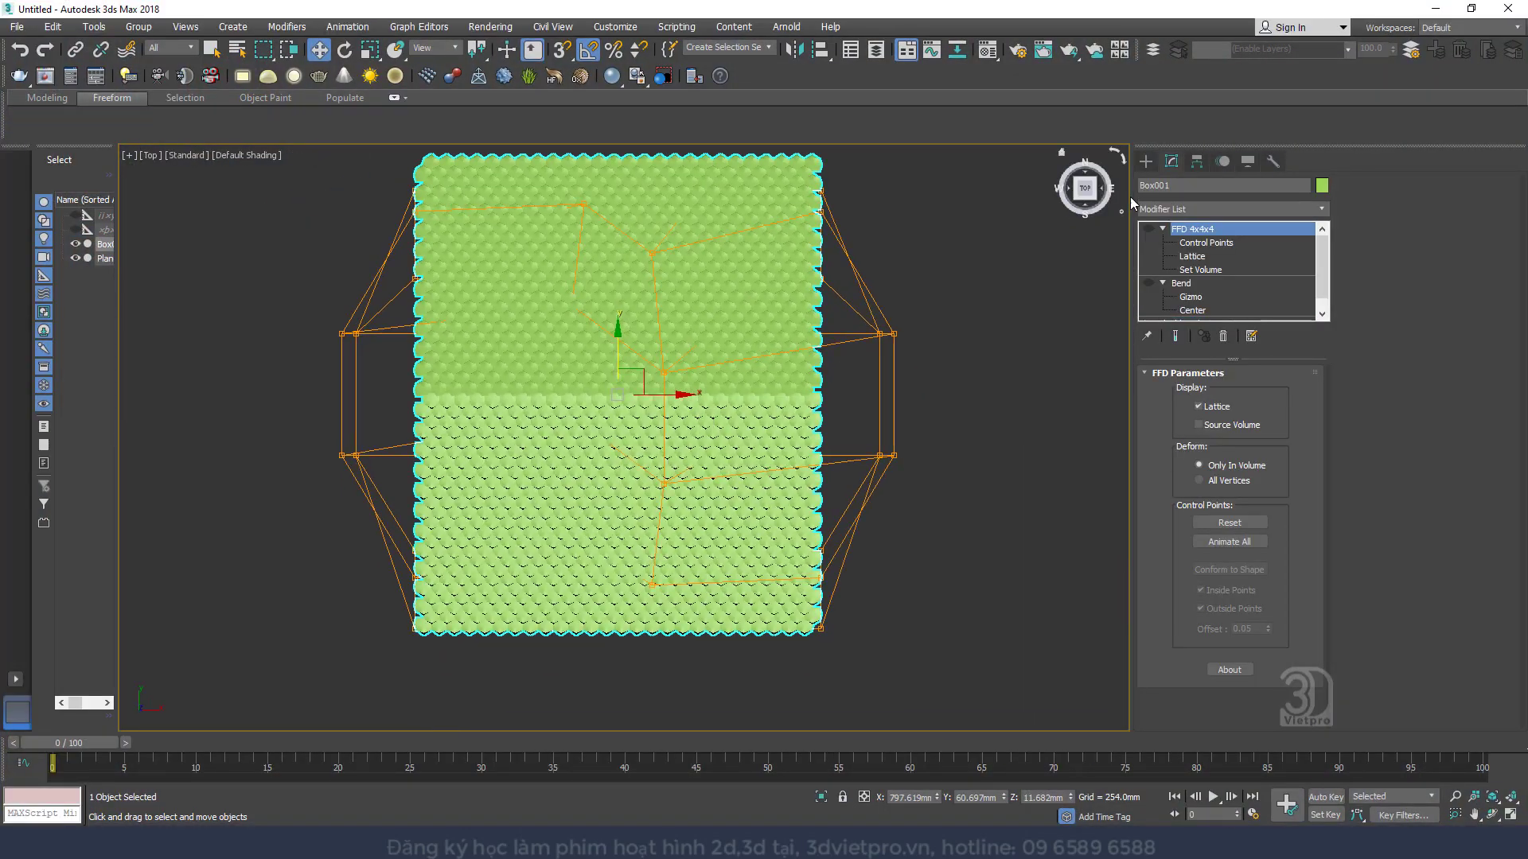
Create a box about 1986 mm long, 80 mm wide and 120 mm high along the right edge of the flat roof mesh
{"action": "left_click", "coordinate": [1145, 166]}
{"action": "left_click", "coordinate": [1198, 259]}
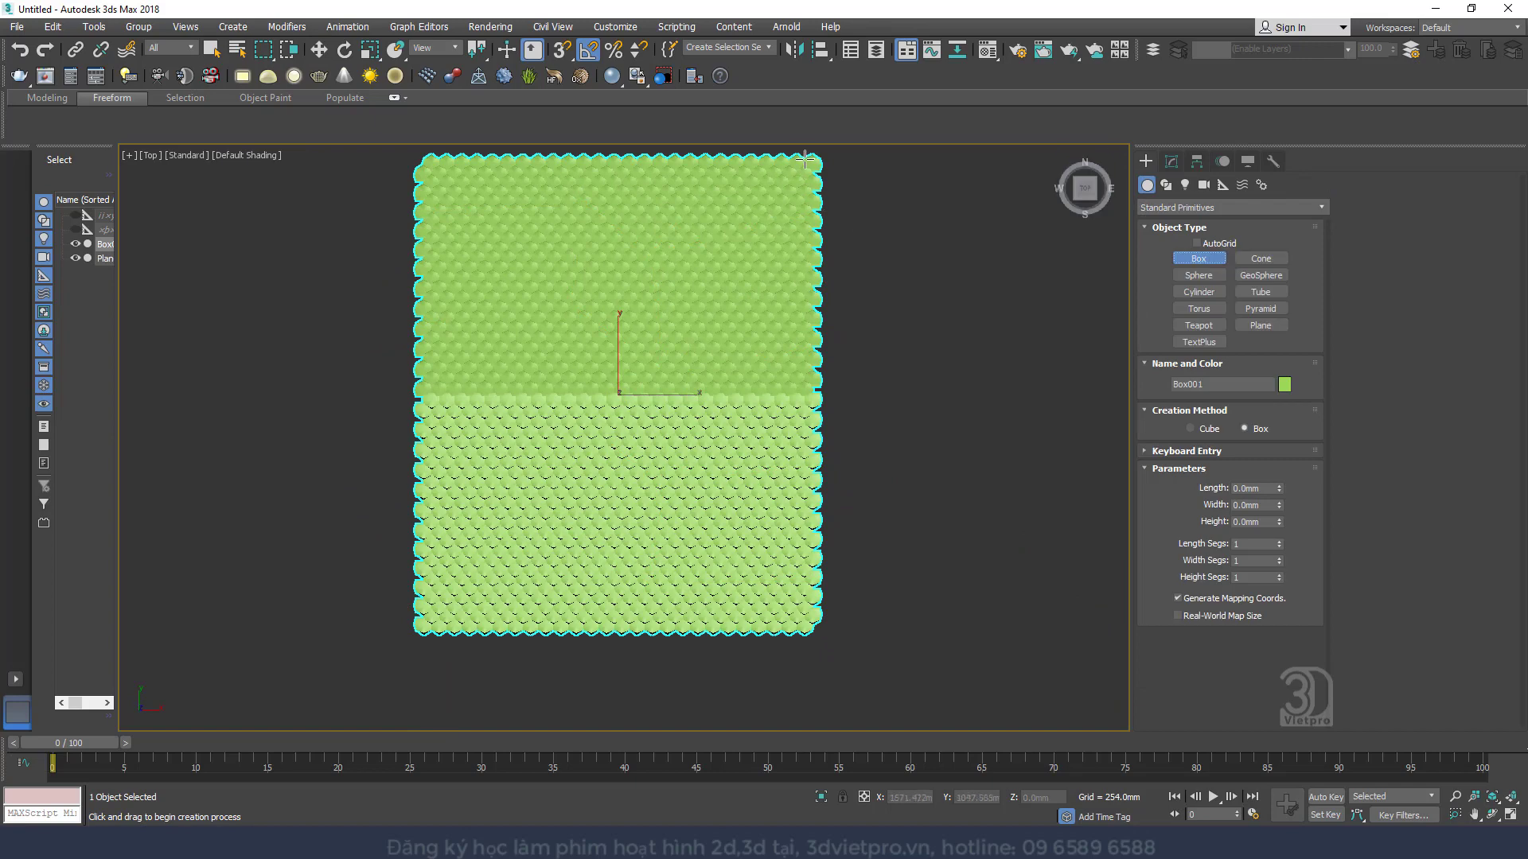
{"action": "left_click_drag", "start_coordinate": [809, 154], "coordinate": [828, 628]}
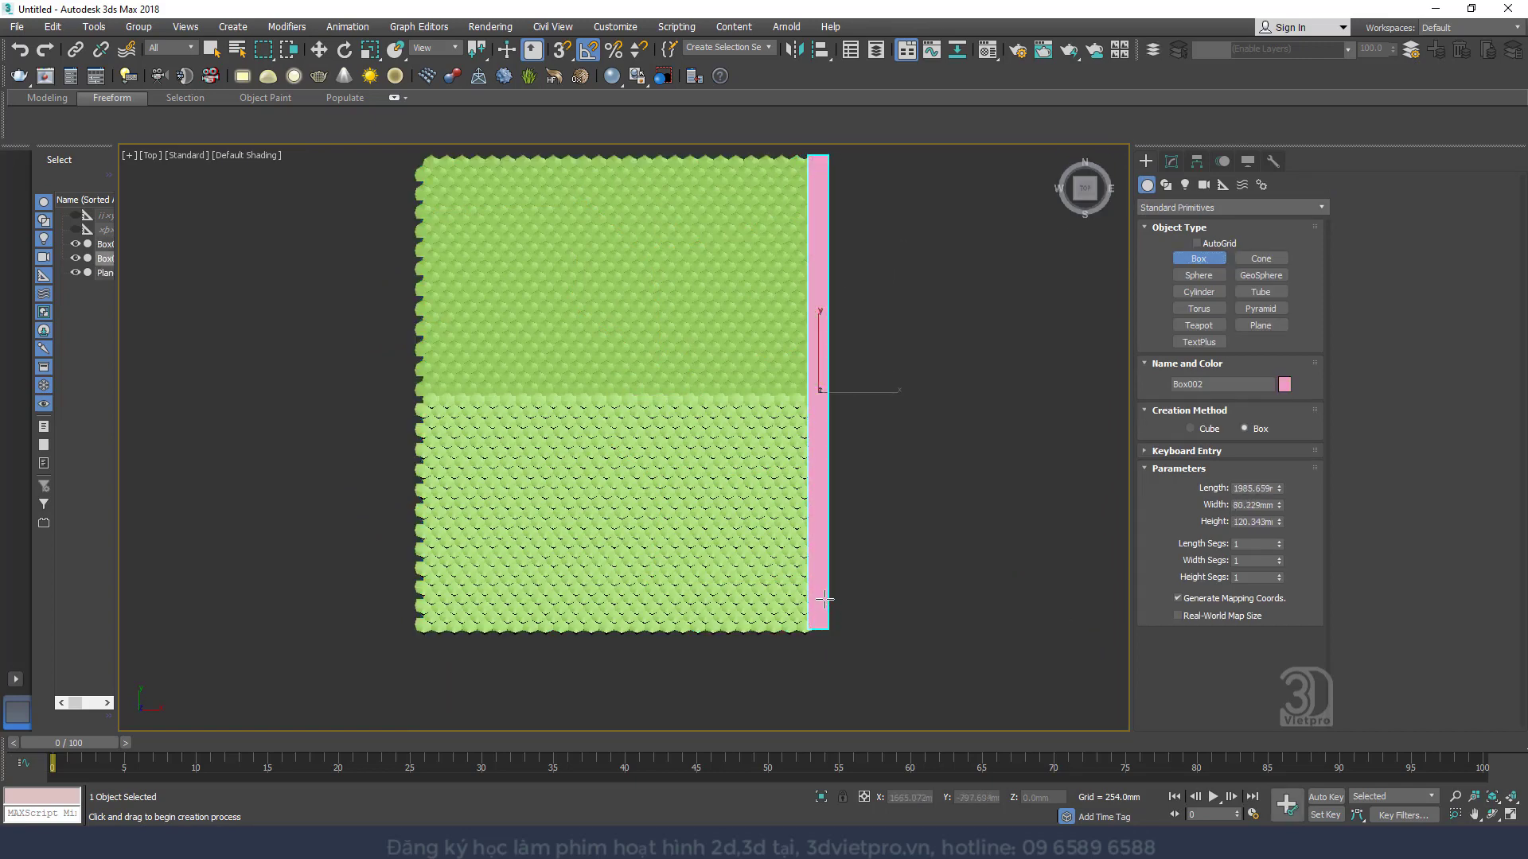
Scale the new edge beam along Z to about 51 percent of its height
{"action": "scroll", "coordinate": [824, 599], "scroll_direction": "up", "scroll_amount": 2}
{"action": "middle_click_drag", "start_coordinate": [824, 599], "coordinate": [796, 299], "text": "alt"}
{"action": "right_click", "coordinate": [823, 280]}
{"action": "right_click", "coordinate": [825, 283]}
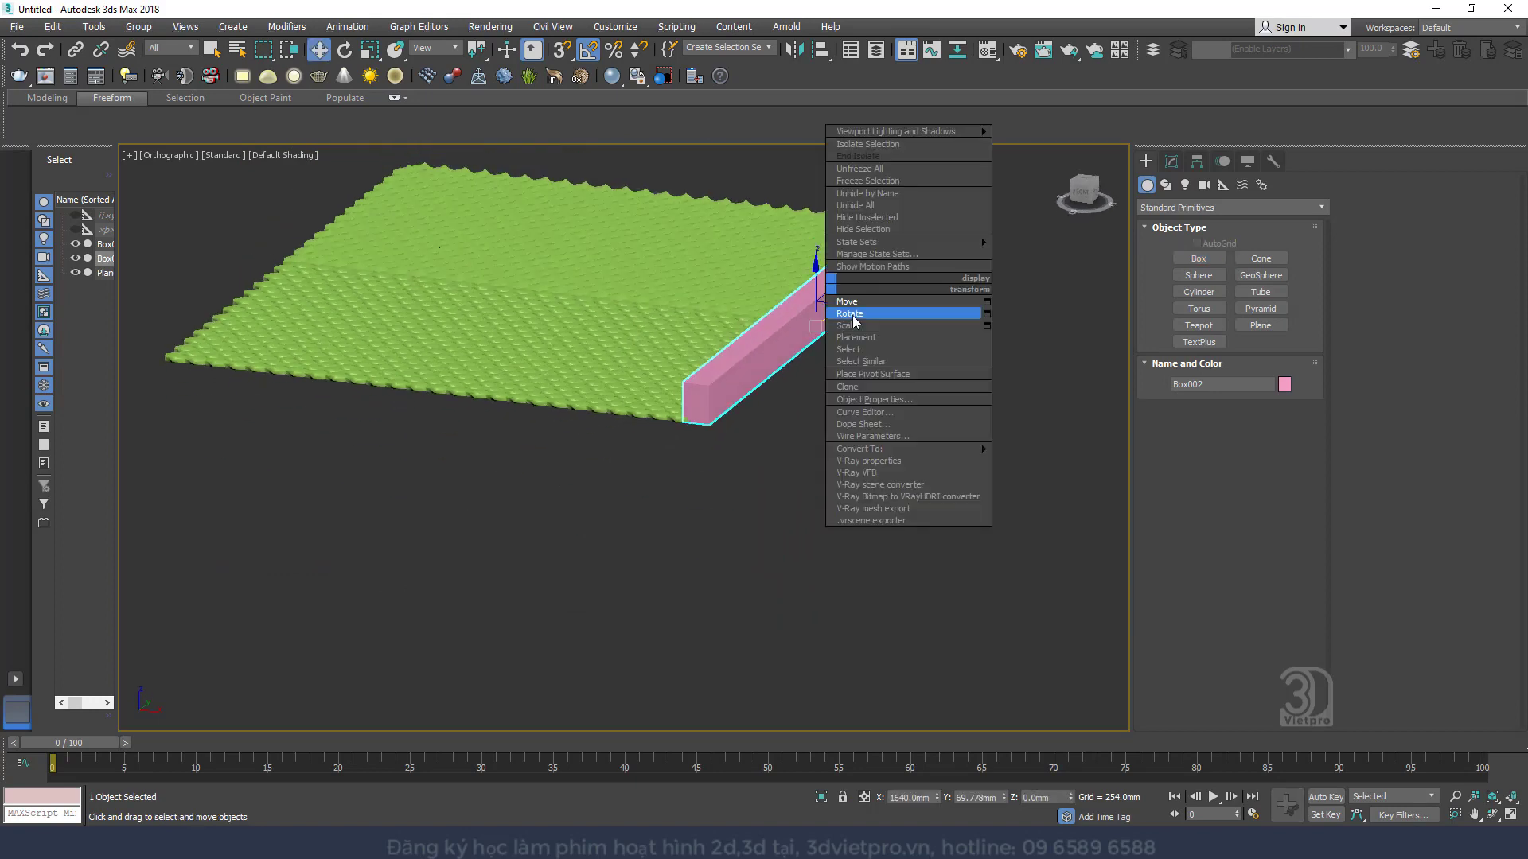
{"action": "left_click", "coordinate": [844, 326]}
{"action": "left_click_drag", "start_coordinate": [817, 286], "coordinate": [824, 321]}
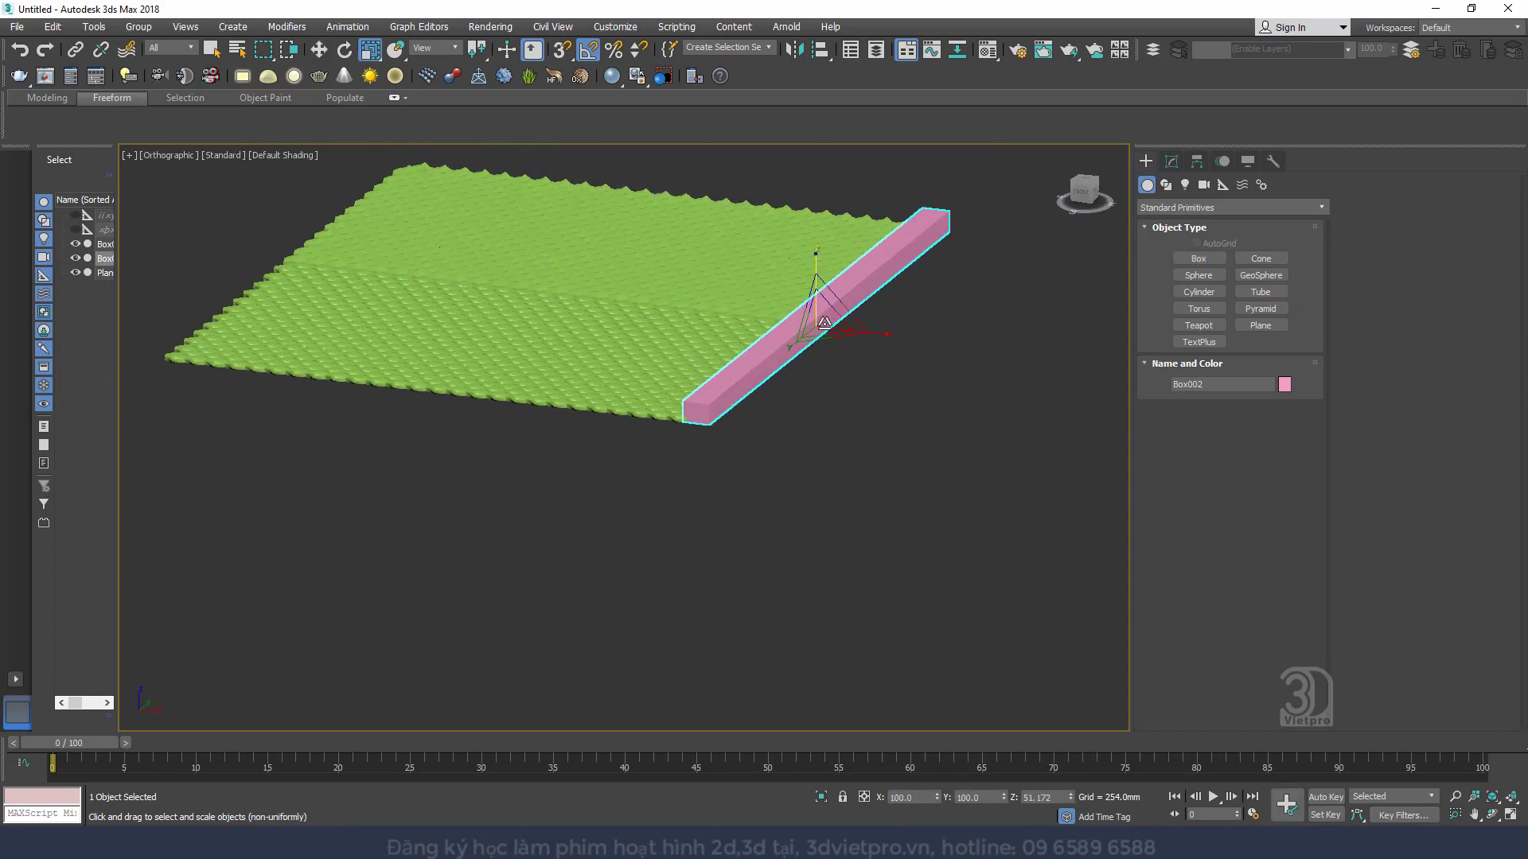
Show edged faces and convert the edge beam to an Editable Poly
{"action": "key", "text": "F4"}
{"action": "scroll", "coordinate": [824, 323], "scroll_direction": "up", "scroll_amount": 3}
{"action": "right_click", "coordinate": [828, 355]}
{"action": "mouse_move", "coordinate": [989, 521]}
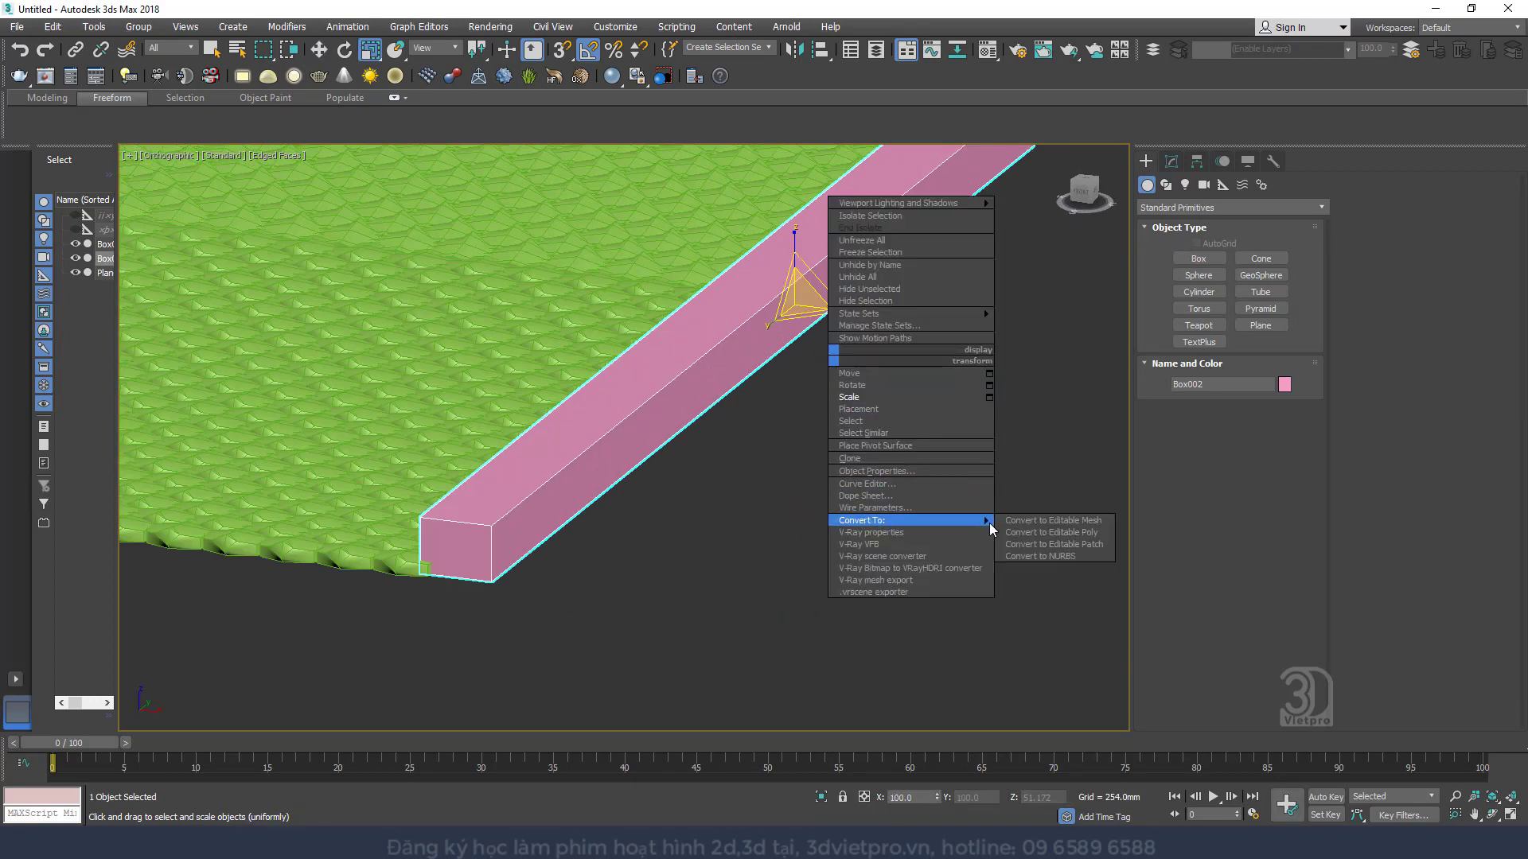
{"action": "left_click", "coordinate": [1084, 531]}
Connect the beam's lengthwise edges with 2 segments and a pinch of 95 to add support loops near both ends
{"action": "left_click", "coordinate": [1209, 391]}
{"action": "left_click", "coordinate": [765, 360]}
{"action": "key", "text": "alt+r"}
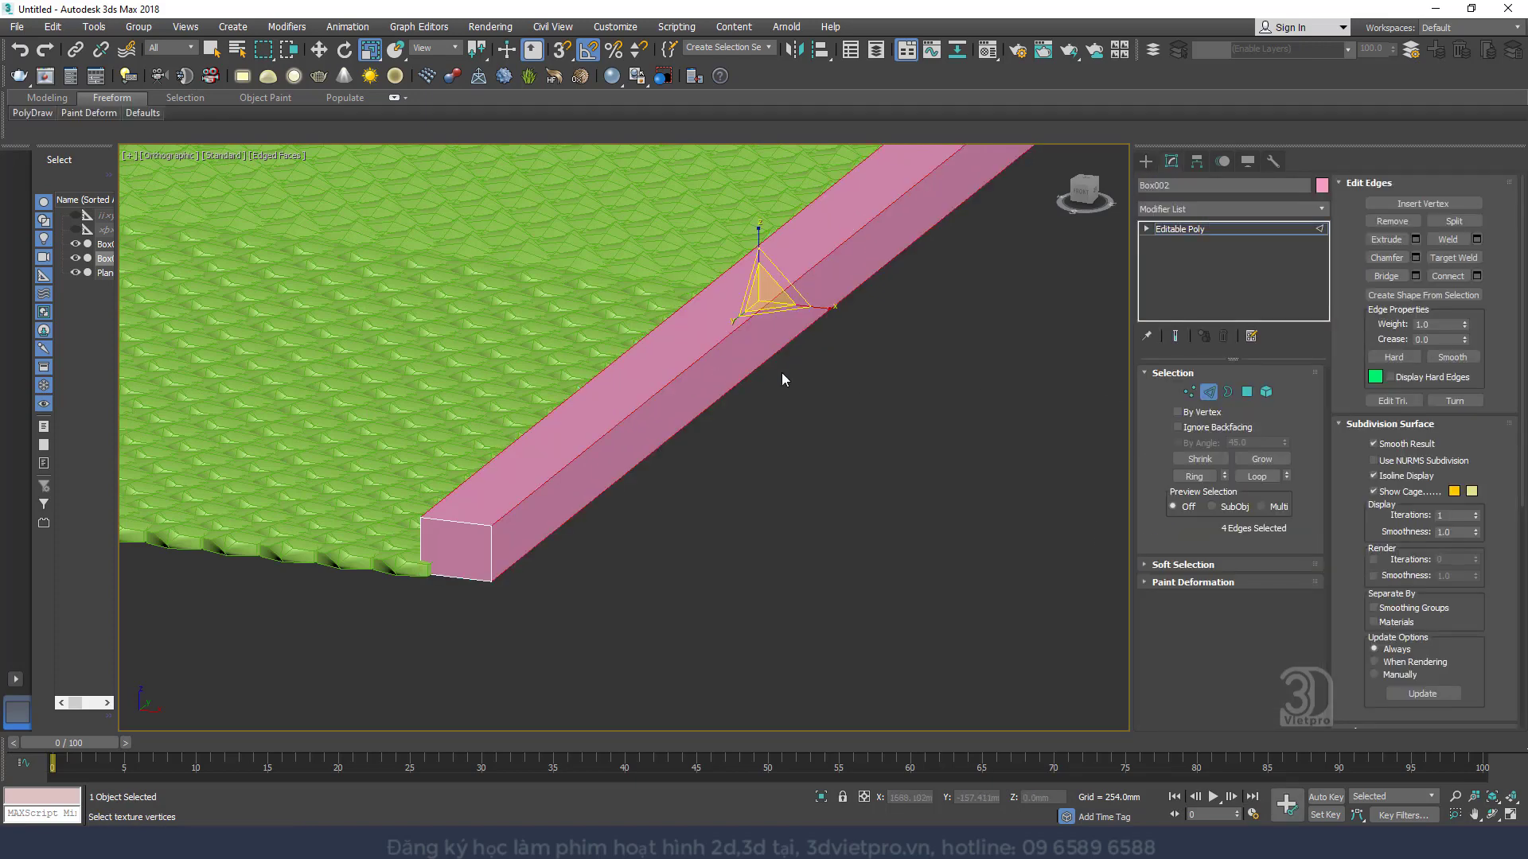
{"action": "right_click", "coordinate": [915, 366]}
{"action": "left_click", "coordinate": [761, 428]}
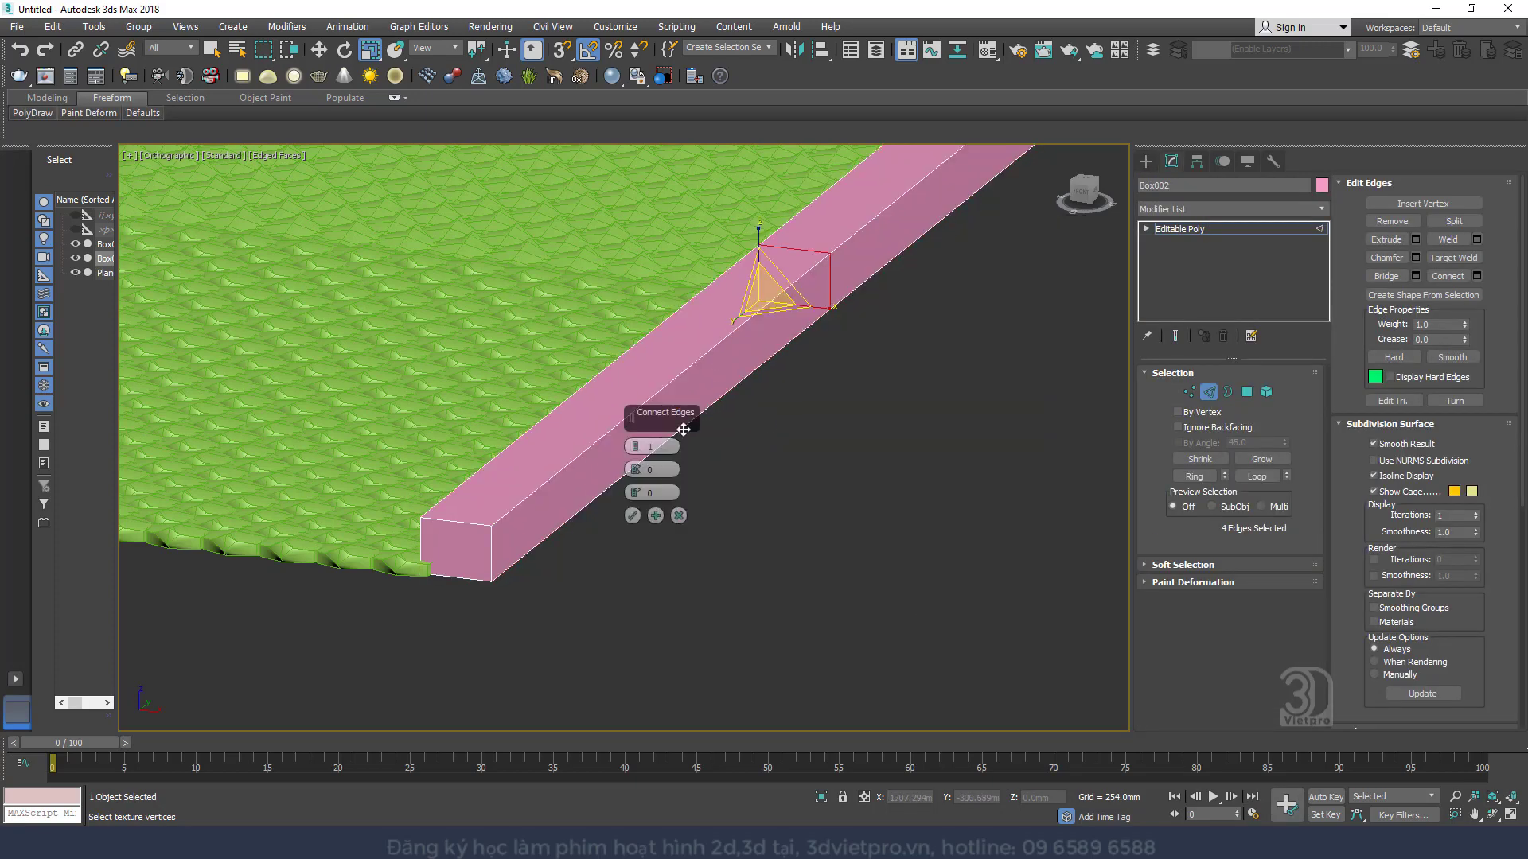
{"action": "left_click_drag", "start_coordinate": [635, 446], "coordinate": [625, 278]}
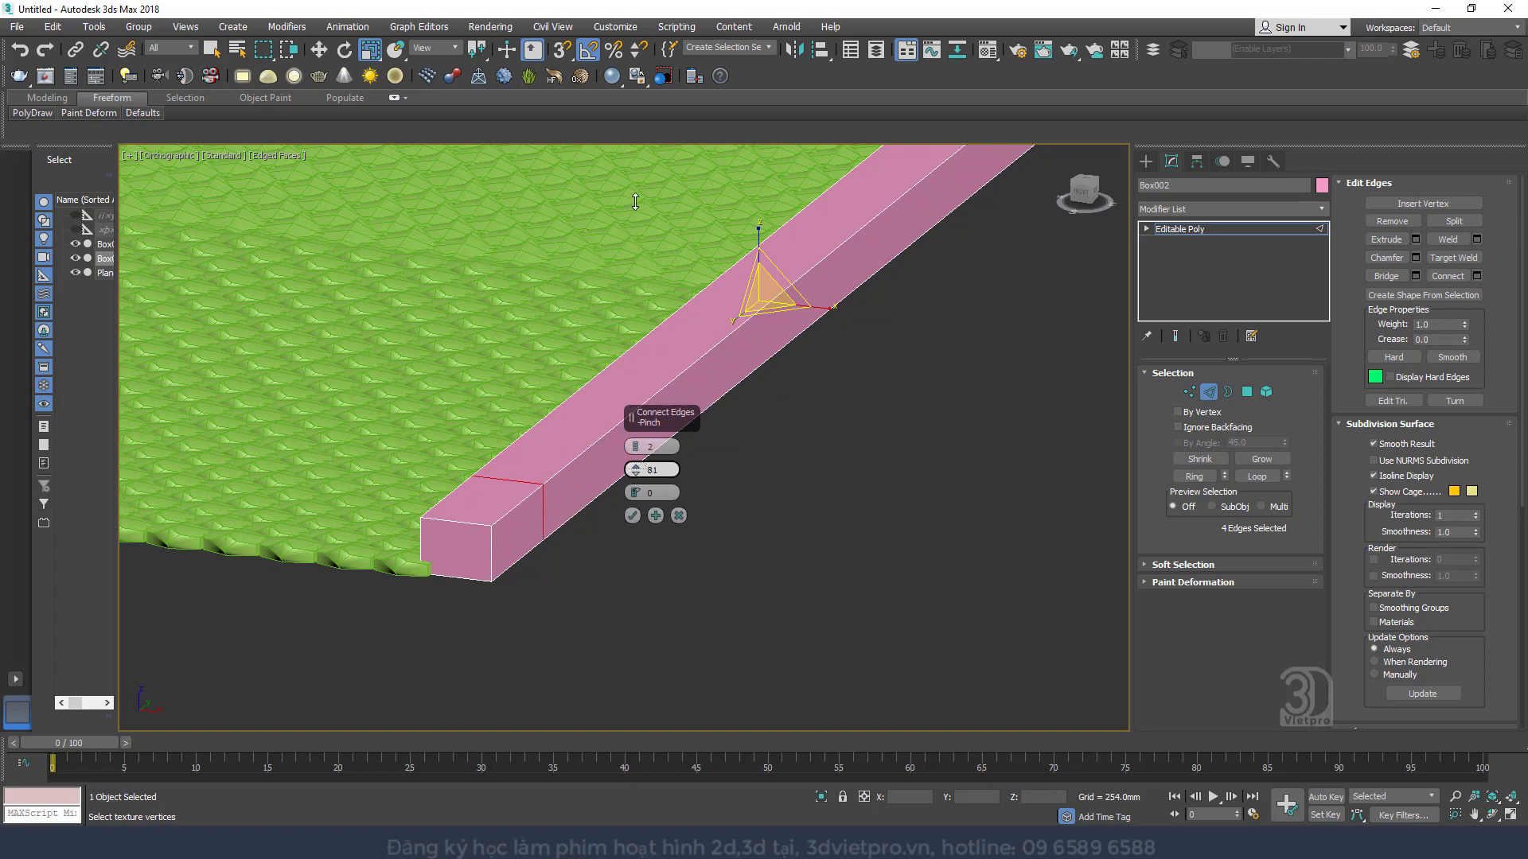
{"action": "left_click_drag", "start_coordinate": [643, 163], "coordinate": [653, 470]}
{"action": "left_click", "coordinate": [633, 517]}
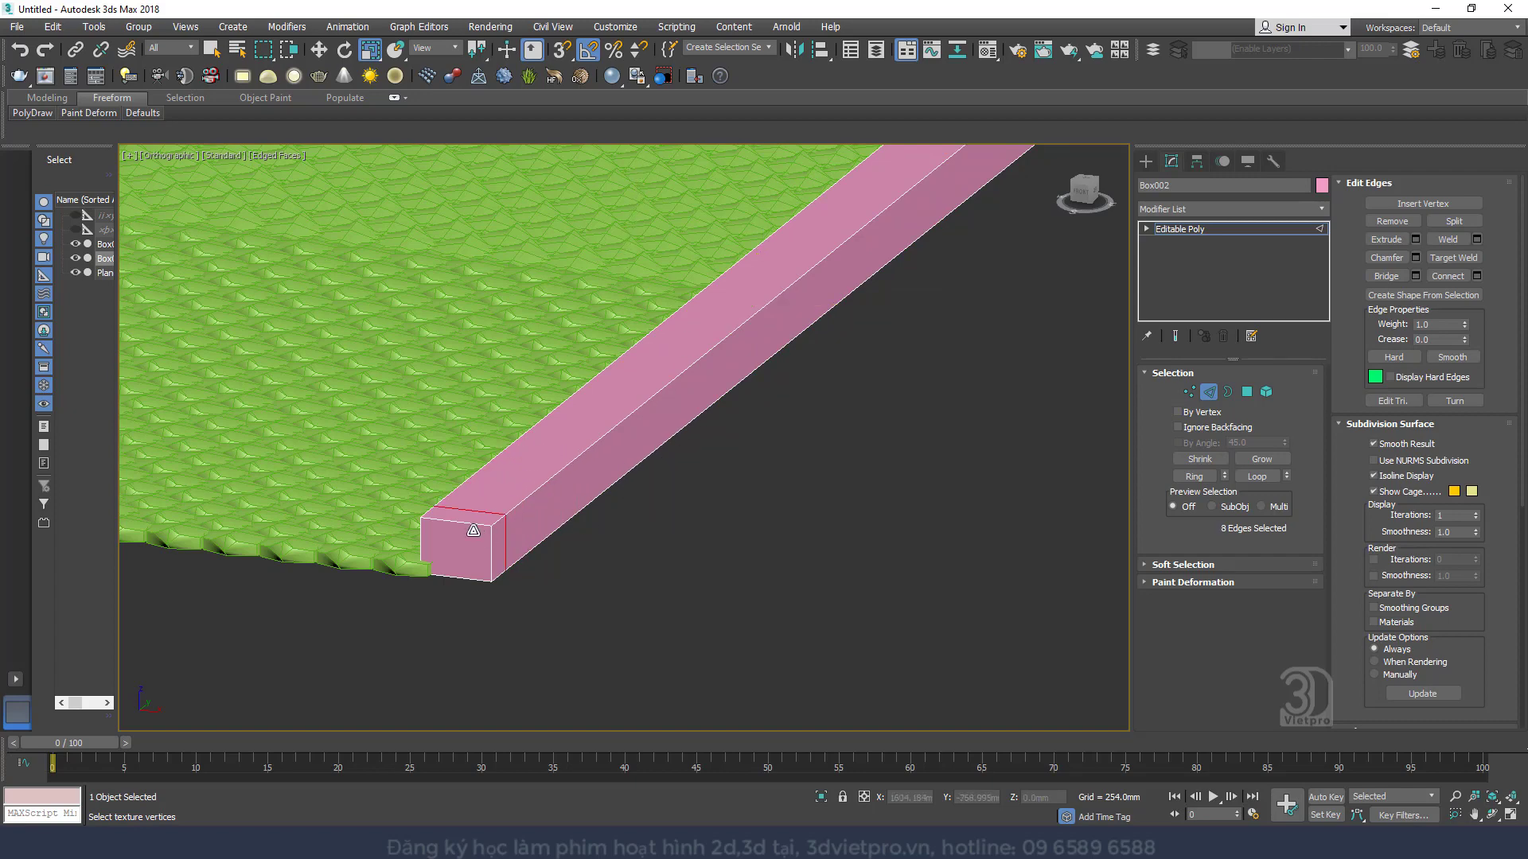
Connect the beam's widthwise edges with 2 segments and a pinch of 44 to add loops running along its length
{"action": "left_click", "coordinate": [471, 527]}
{"action": "key", "text": "alt+r"}
{"action": "right_click", "coordinate": [561, 459]}
{"action": "left_click", "coordinate": [411, 517]}
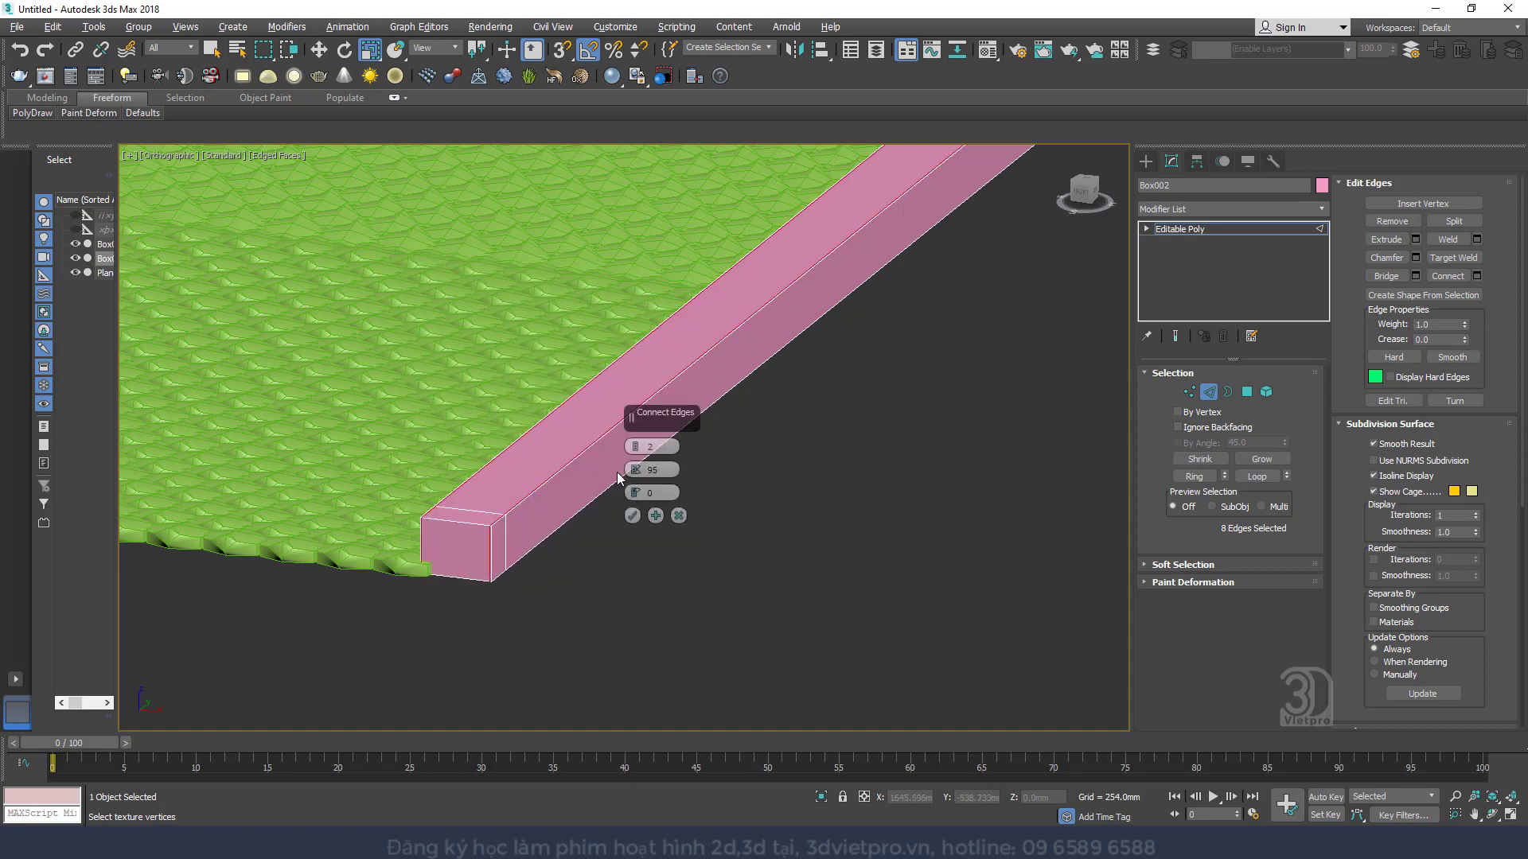
{"action": "left_click_drag", "start_coordinate": [636, 470], "coordinate": [649, 623]}
{"action": "left_click", "coordinate": [633, 515]}
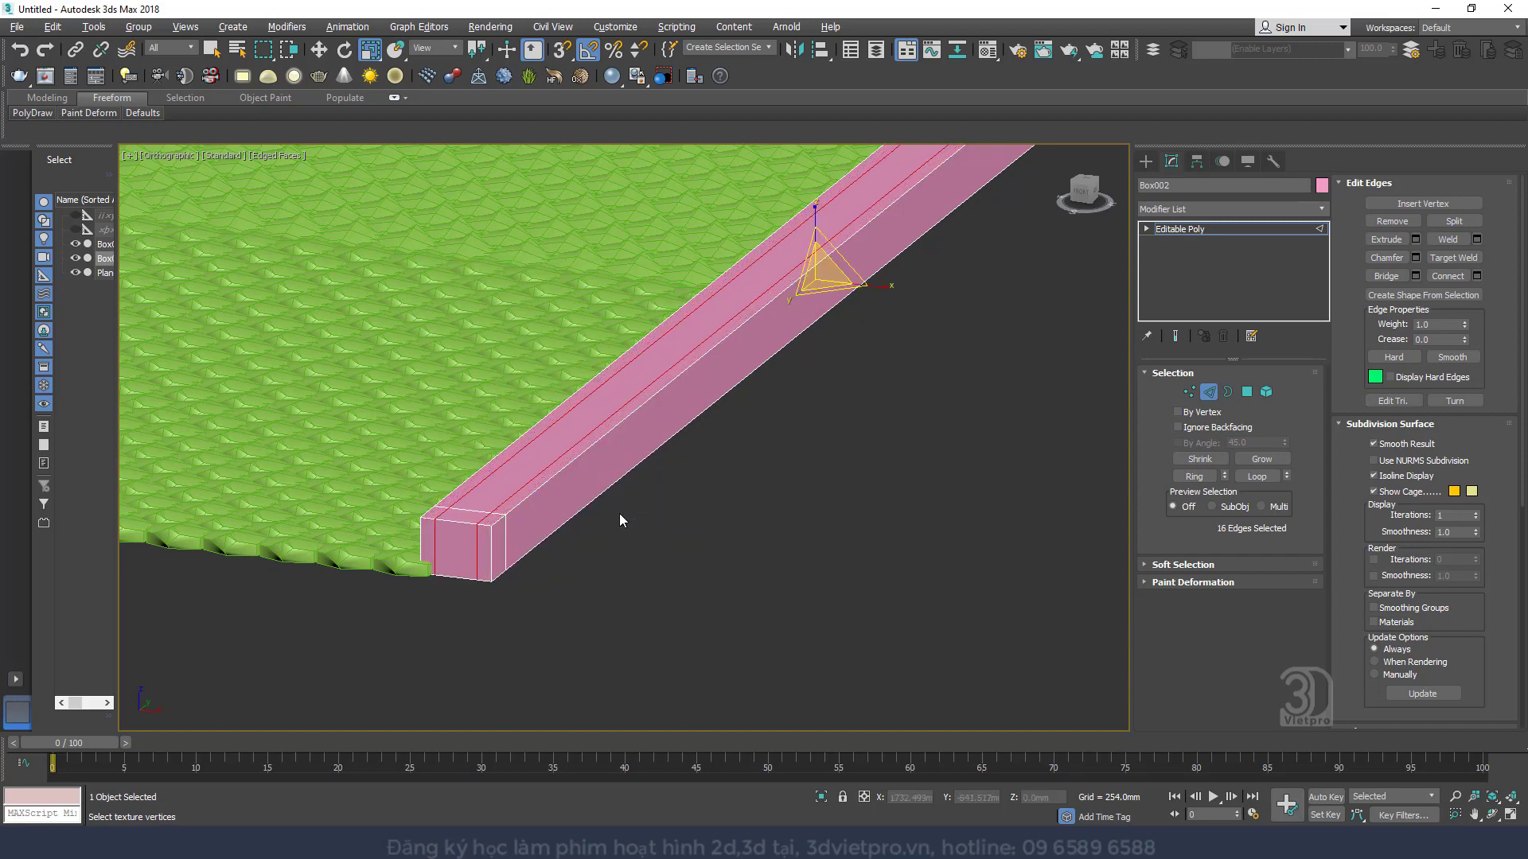
Connect the beam's vertical edges with the same settings to add two lengthwise loops around its sides
{"action": "left_click", "coordinate": [494, 545]}
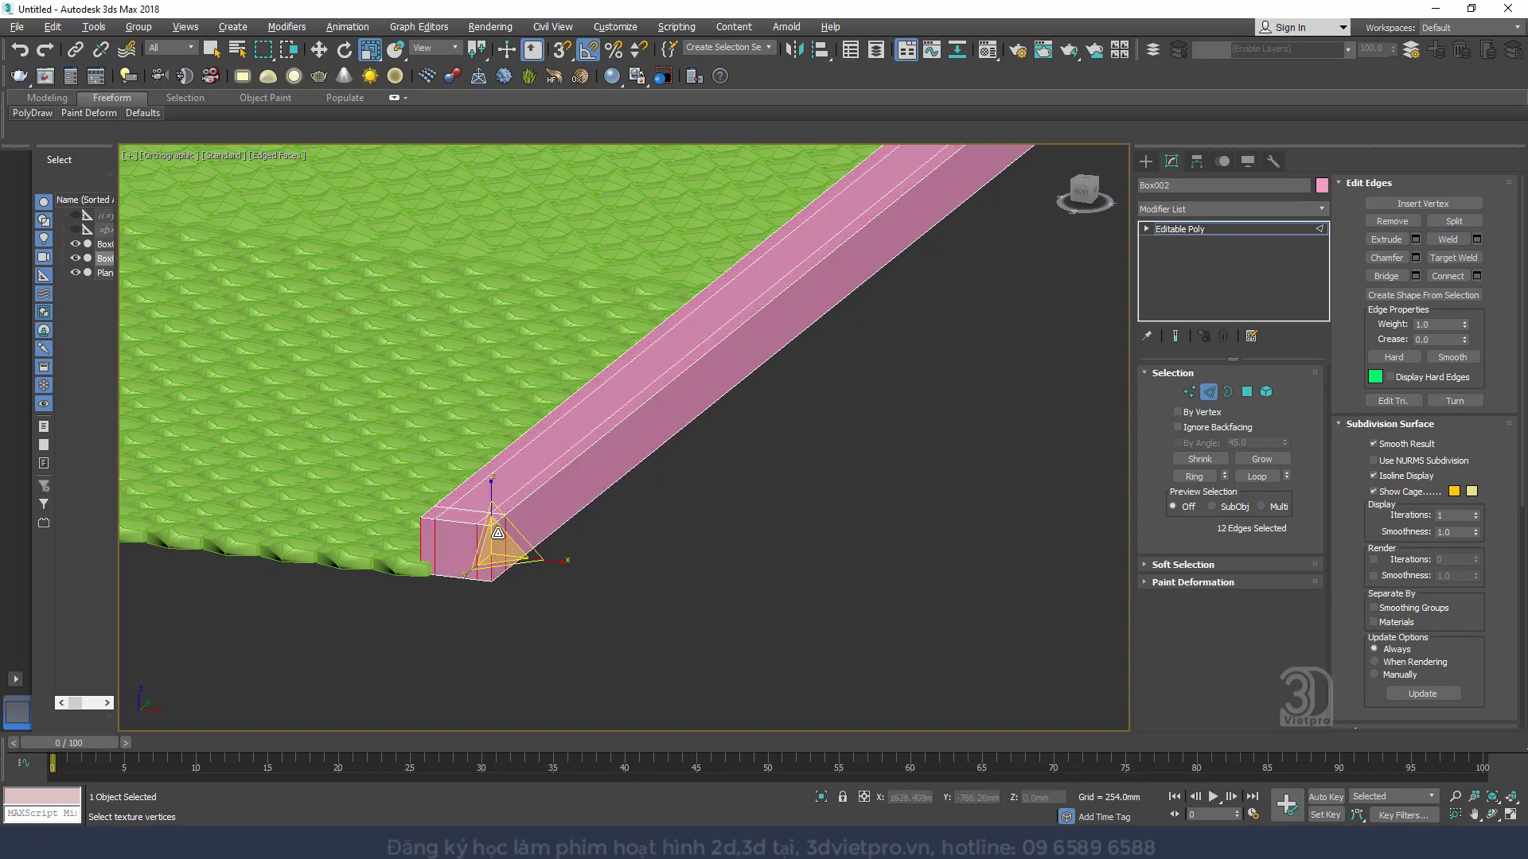
{"action": "key", "text": "ctrl+shift+e"}
{"action": "scroll", "coordinate": [839, 375], "scroll_direction": "down", "scroll_amount": 3}
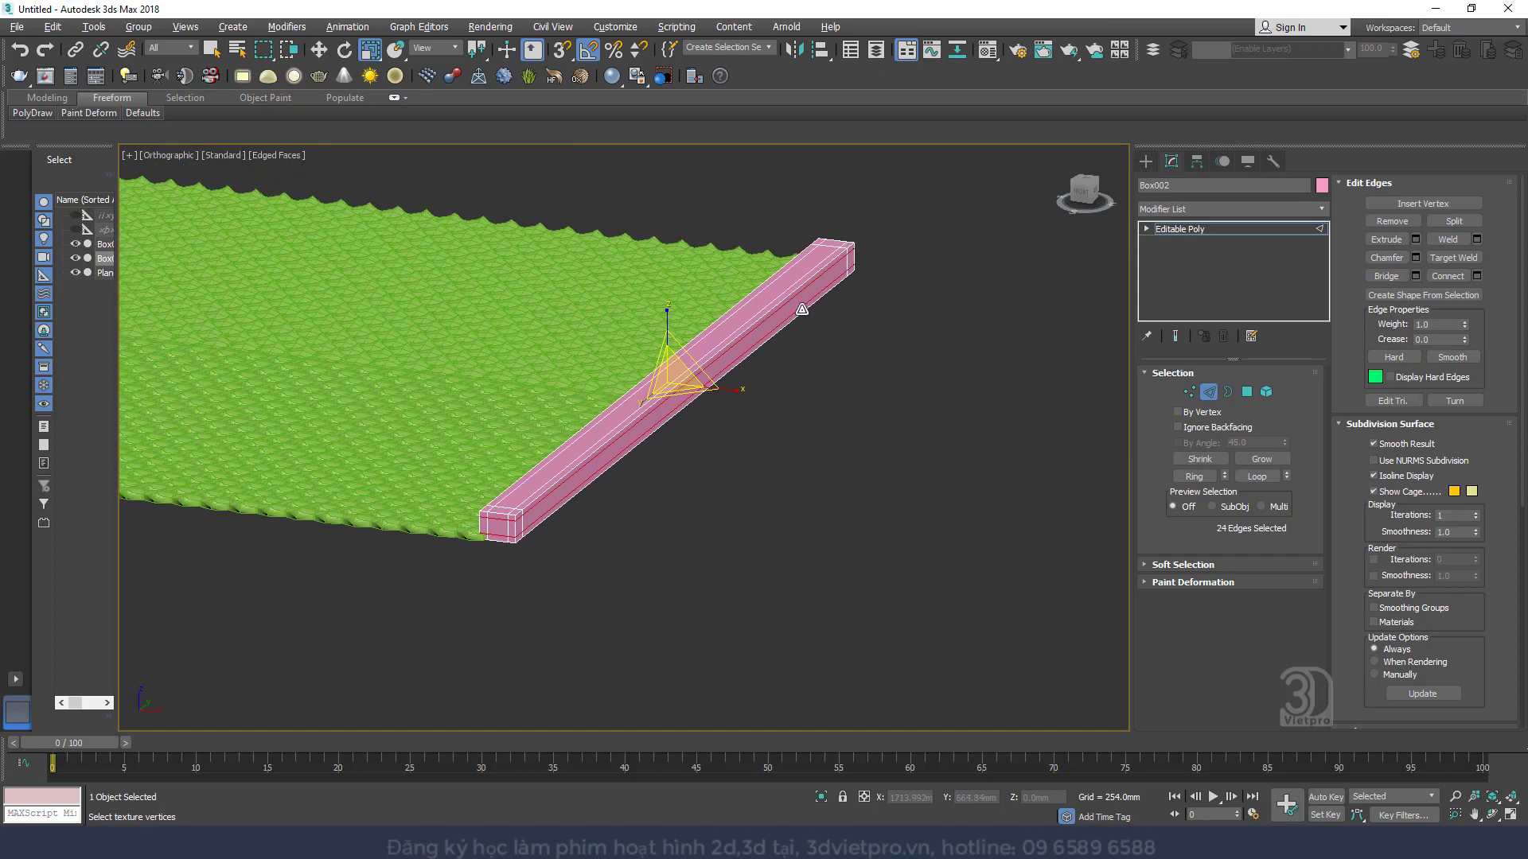
Connect the beam's long middle edges with two cross loops, leave edge editing and check the beam from above
{"action": "left_click_drag", "start_coordinate": [536, 374], "coordinate": [533, 374]}
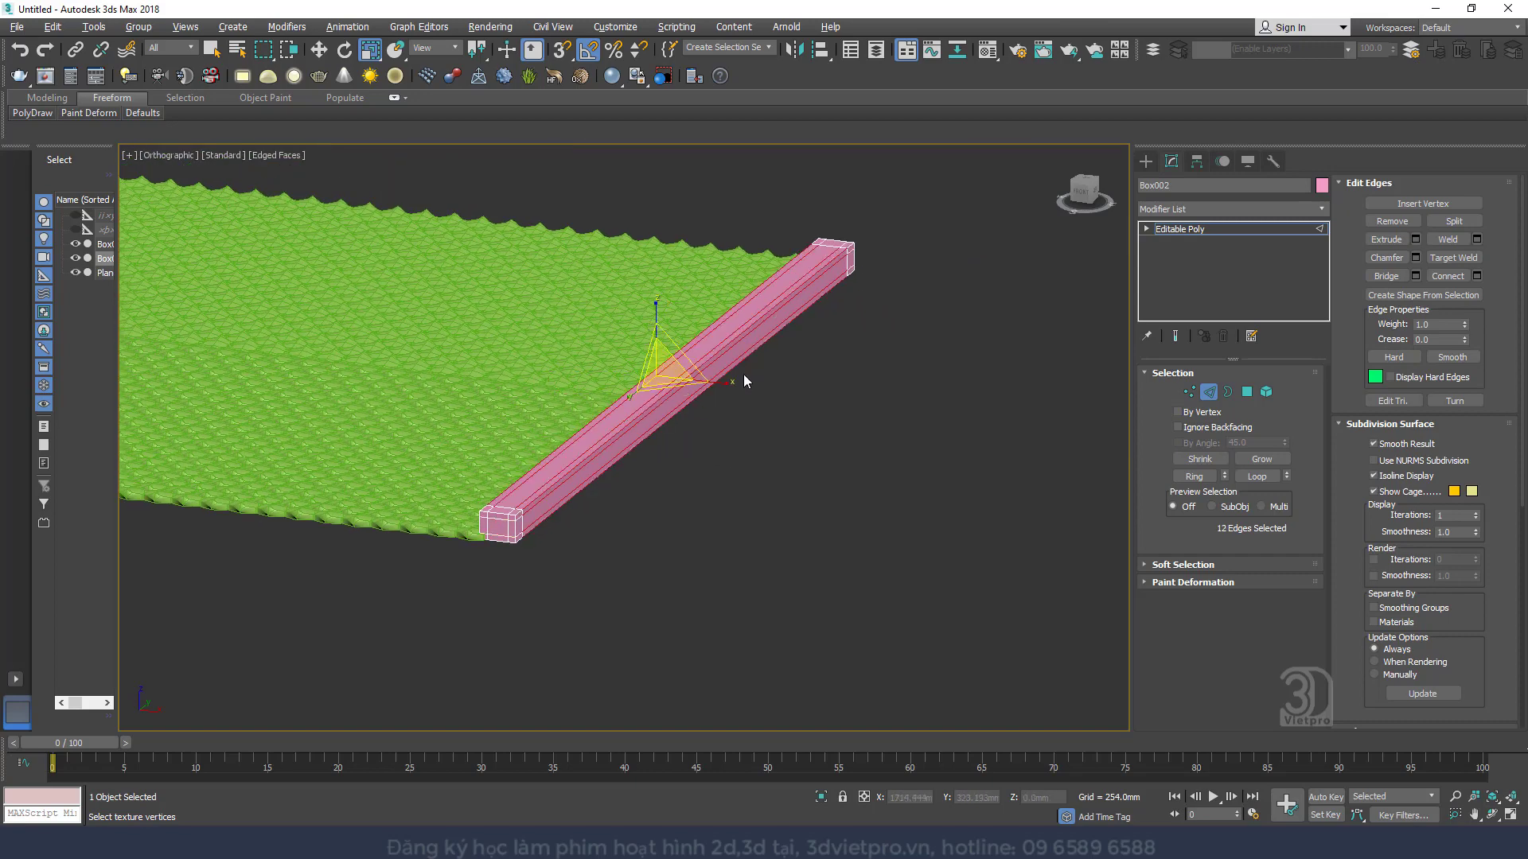
{"action": "key", "text": "ctrl+shift+e"}
{"action": "right_click", "coordinate": [749, 362]}
{"action": "left_click", "coordinate": [775, 371]}
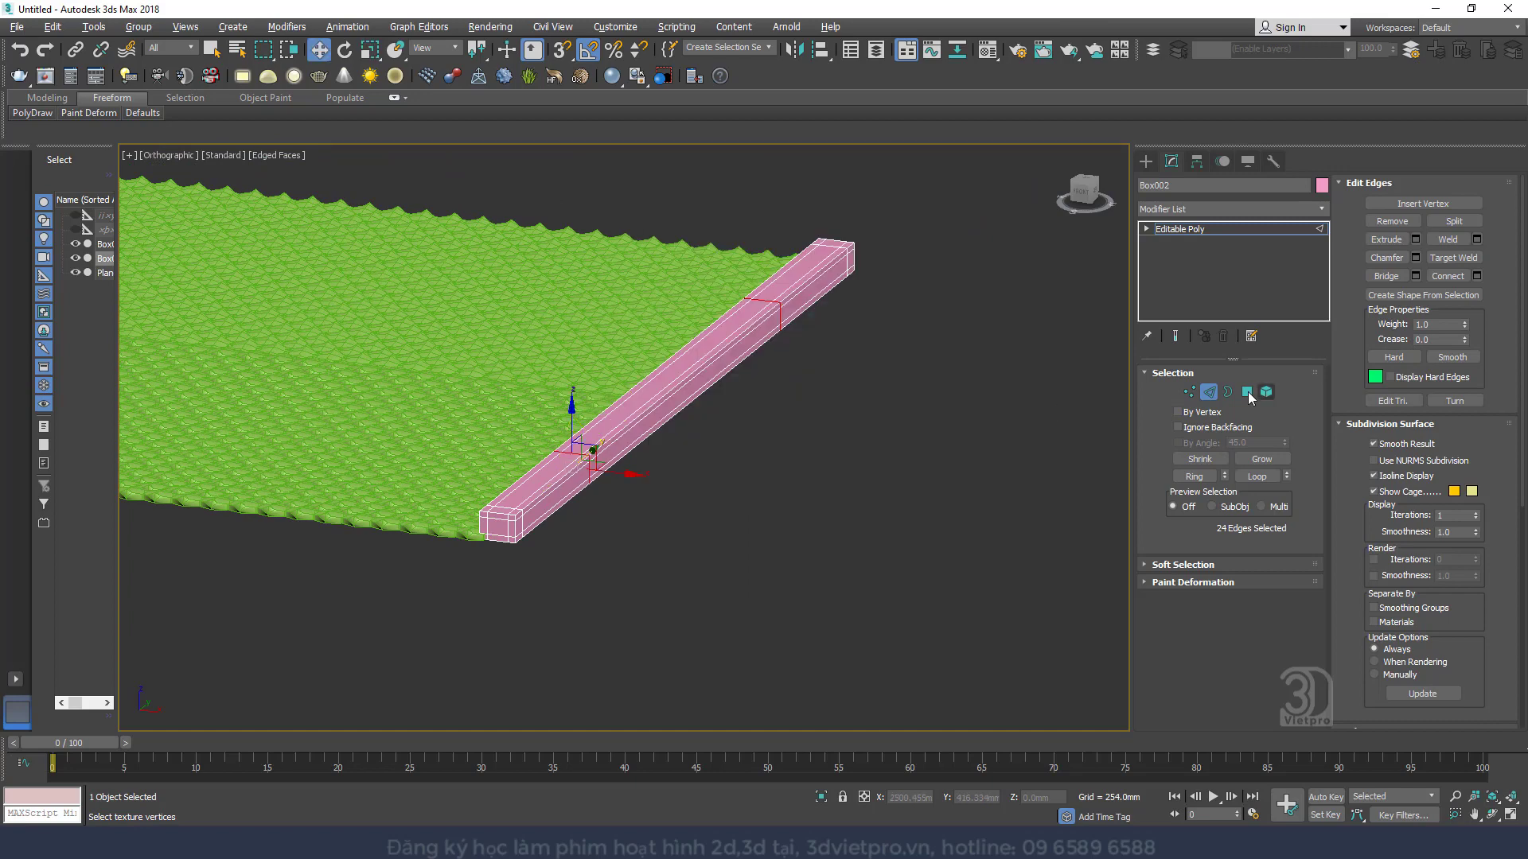
{"action": "left_click", "coordinate": [1208, 391]}
{"action": "middle_click_drag", "start_coordinate": [733, 417], "coordinate": [834, 380], "text": "alt"}
{"action": "key", "text": "t"}
{"action": "key", "text": "z"}
{"action": "scroll", "coordinate": [833, 380], "scroll_direction": "down", "scroll_amount": 2}
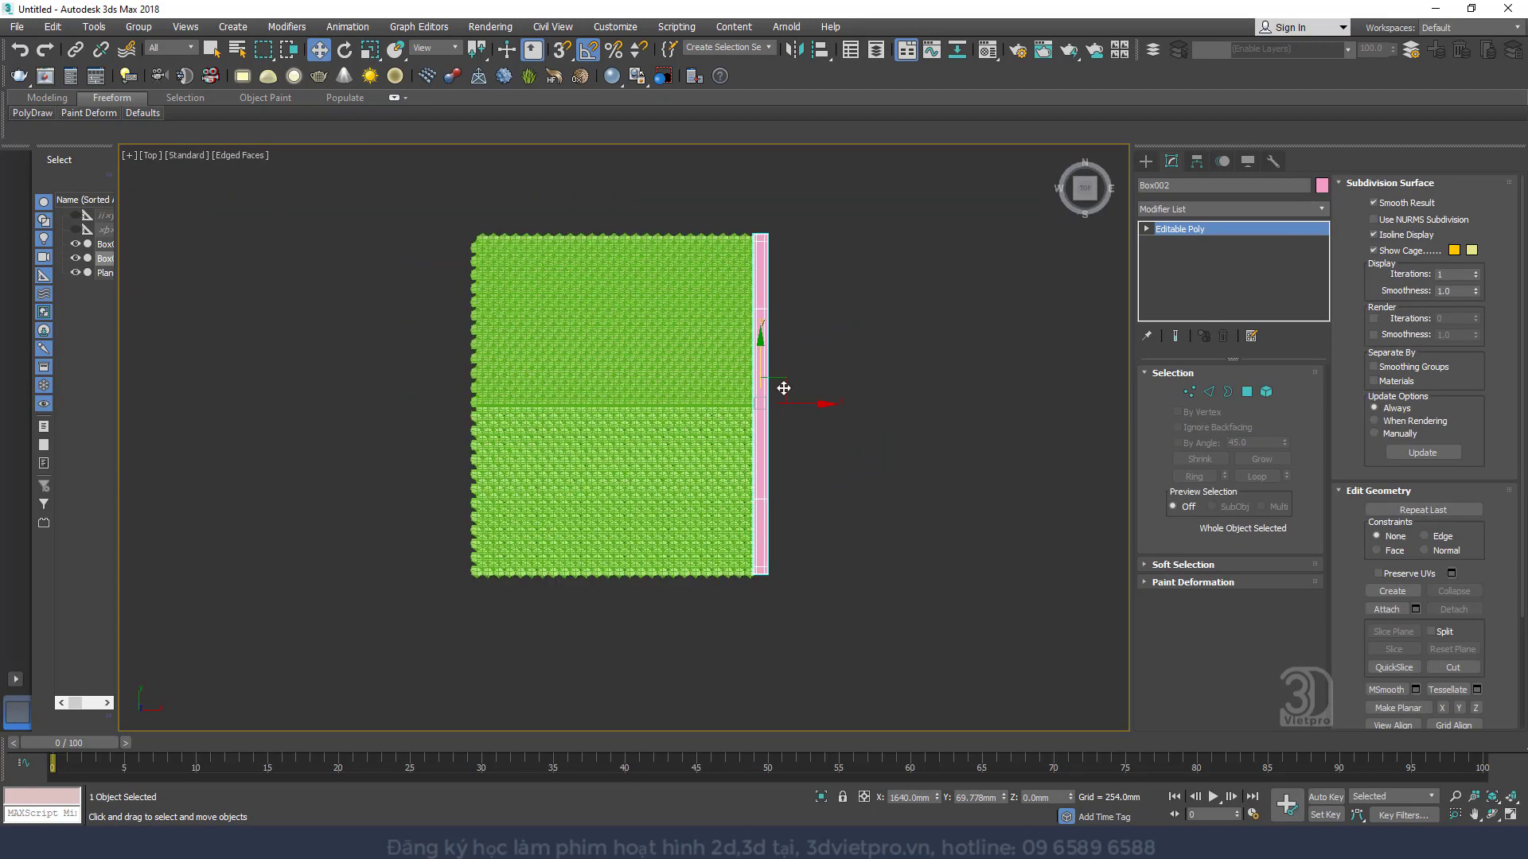
Try adding further pairs of cross loops within the beam's middle section by repeating Connect
{"action": "scroll", "coordinate": [785, 386], "scroll_direction": "up", "scroll_amount": 4}
{"action": "left_click", "coordinate": [1209, 392]}
{"action": "left_click_drag", "start_coordinate": [938, 403], "coordinate": [618, 431]}
{"action": "scroll", "coordinate": [661, 382], "scroll_direction": "down", "scroll_amount": 2}
{"action": "middle_click_drag", "start_coordinate": [695, 409], "coordinate": [776, 383], "text": "alt"}
{"action": "scroll", "coordinate": [775, 383], "scroll_direction": "up", "scroll_amount": 4}
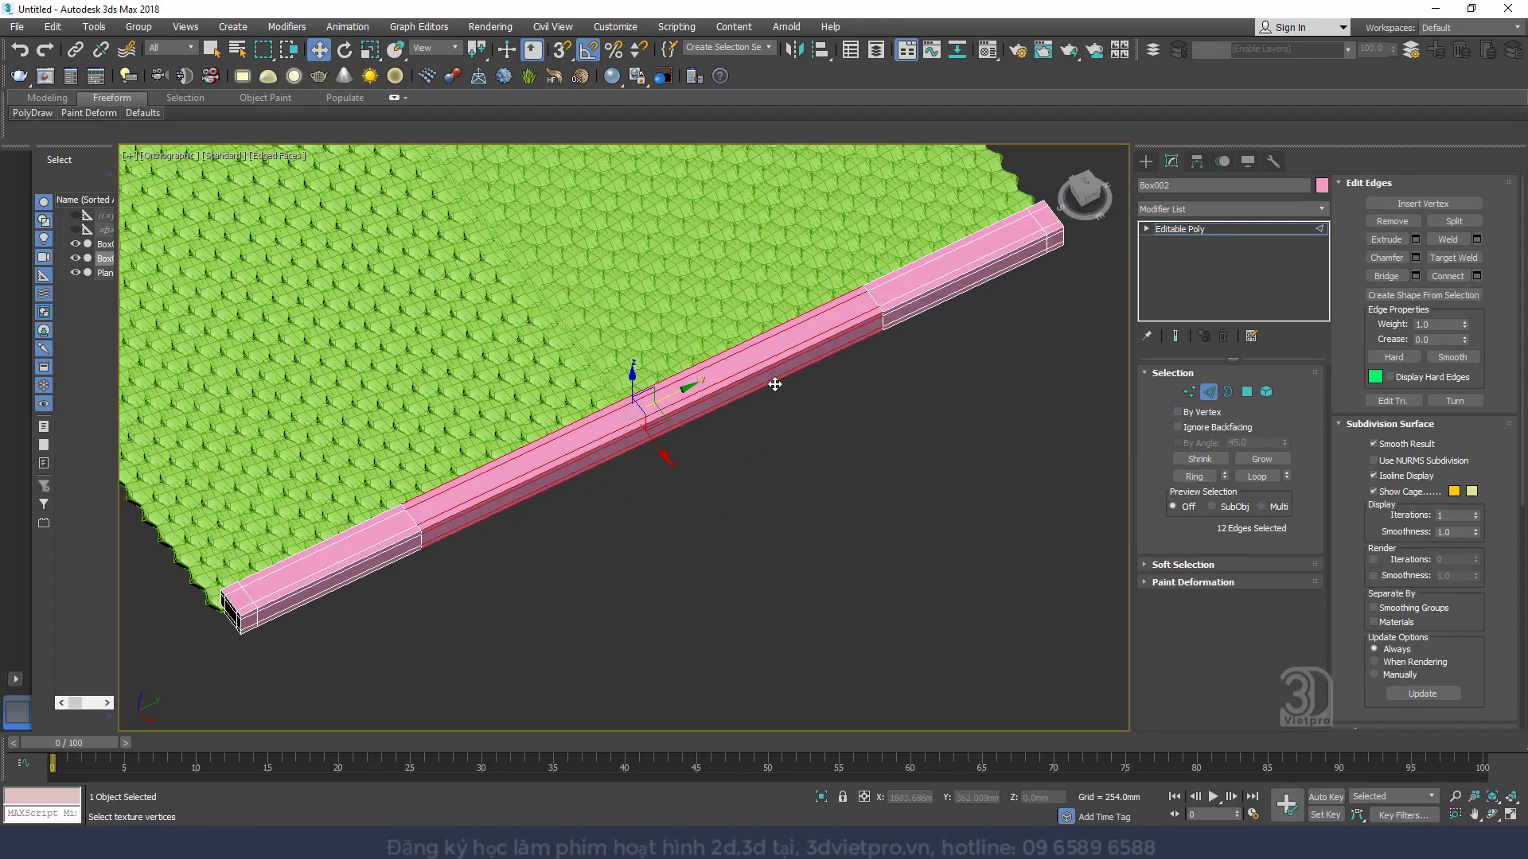
{"action": "key", "text": "ctrl+shift+e"}
{"action": "left_click_drag", "start_coordinate": [629, 414], "coordinate": [627, 412]}
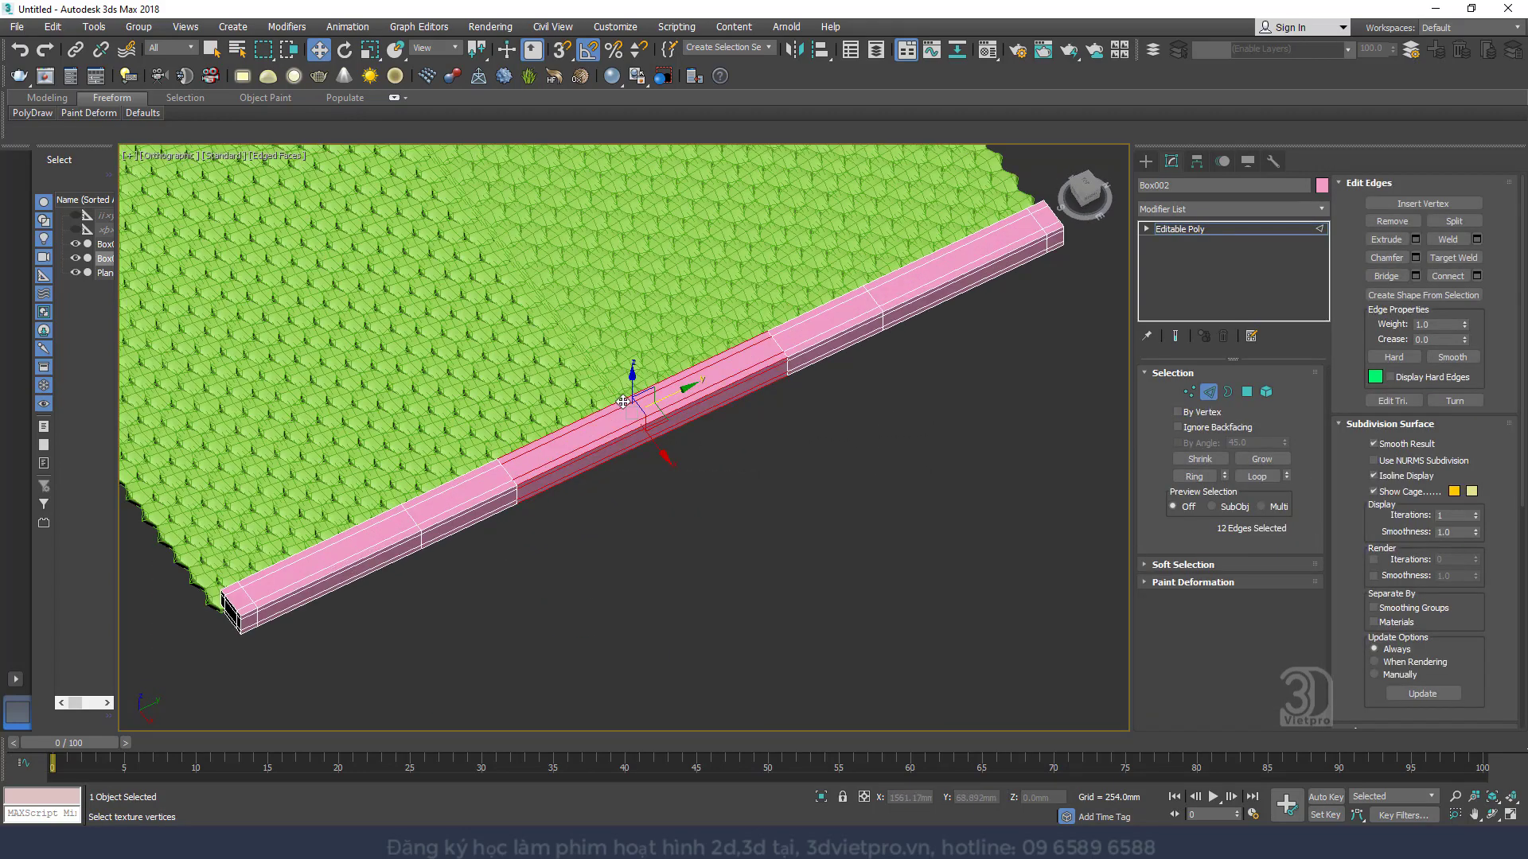
{"action": "key", "text": "ctrl+shift+e"}
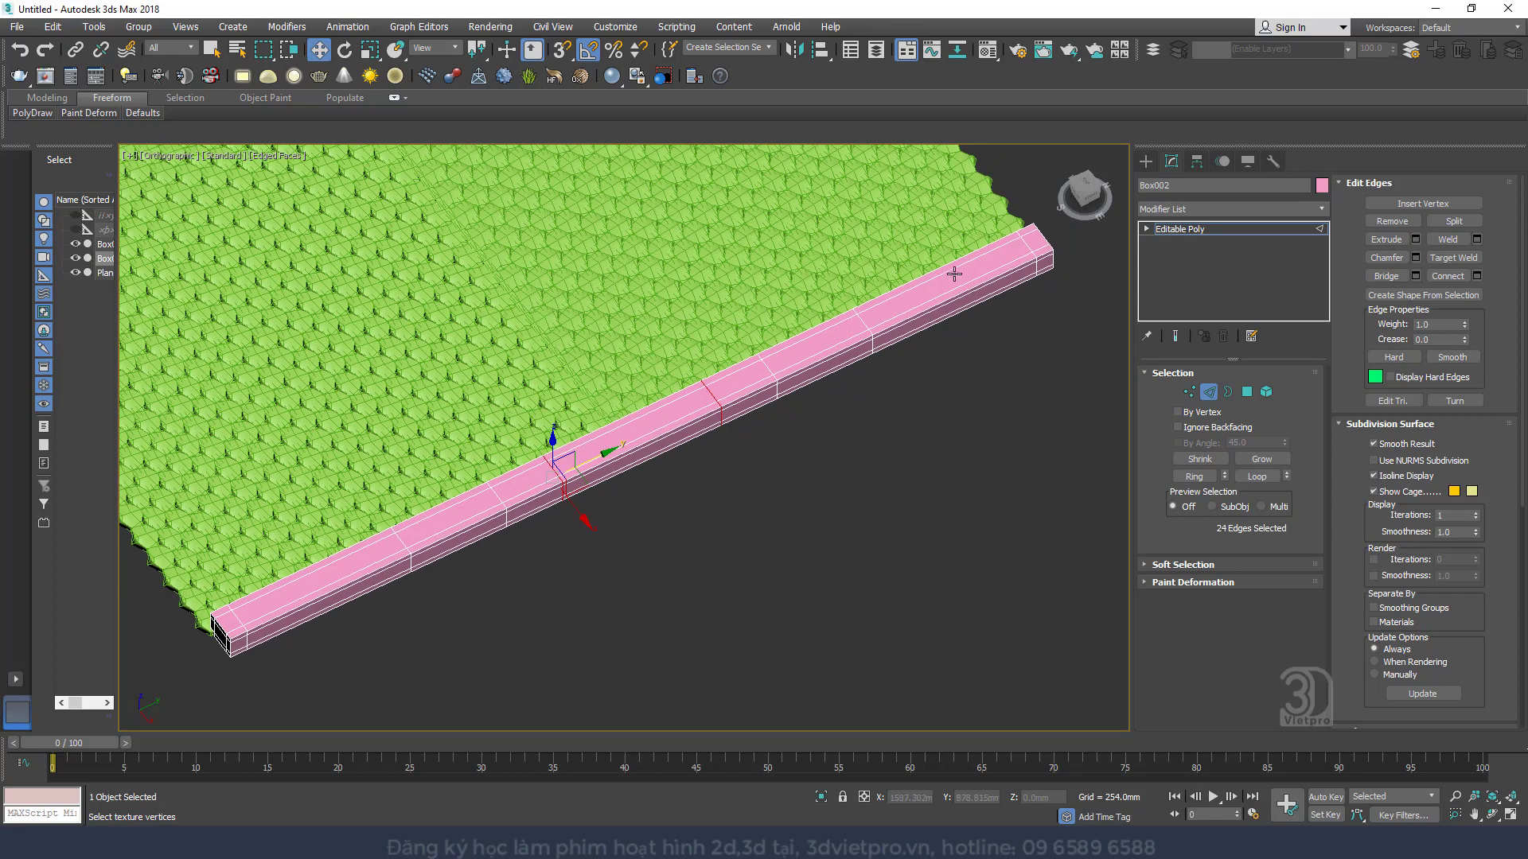
Undo the extra middle-section connections and select the beam's two original cross loops for removal
{"action": "key", "text": "ctrl+z"}
{"action": "key", "text": "ctrl+z"}
{"action": "key", "text": "ctrl+z"}
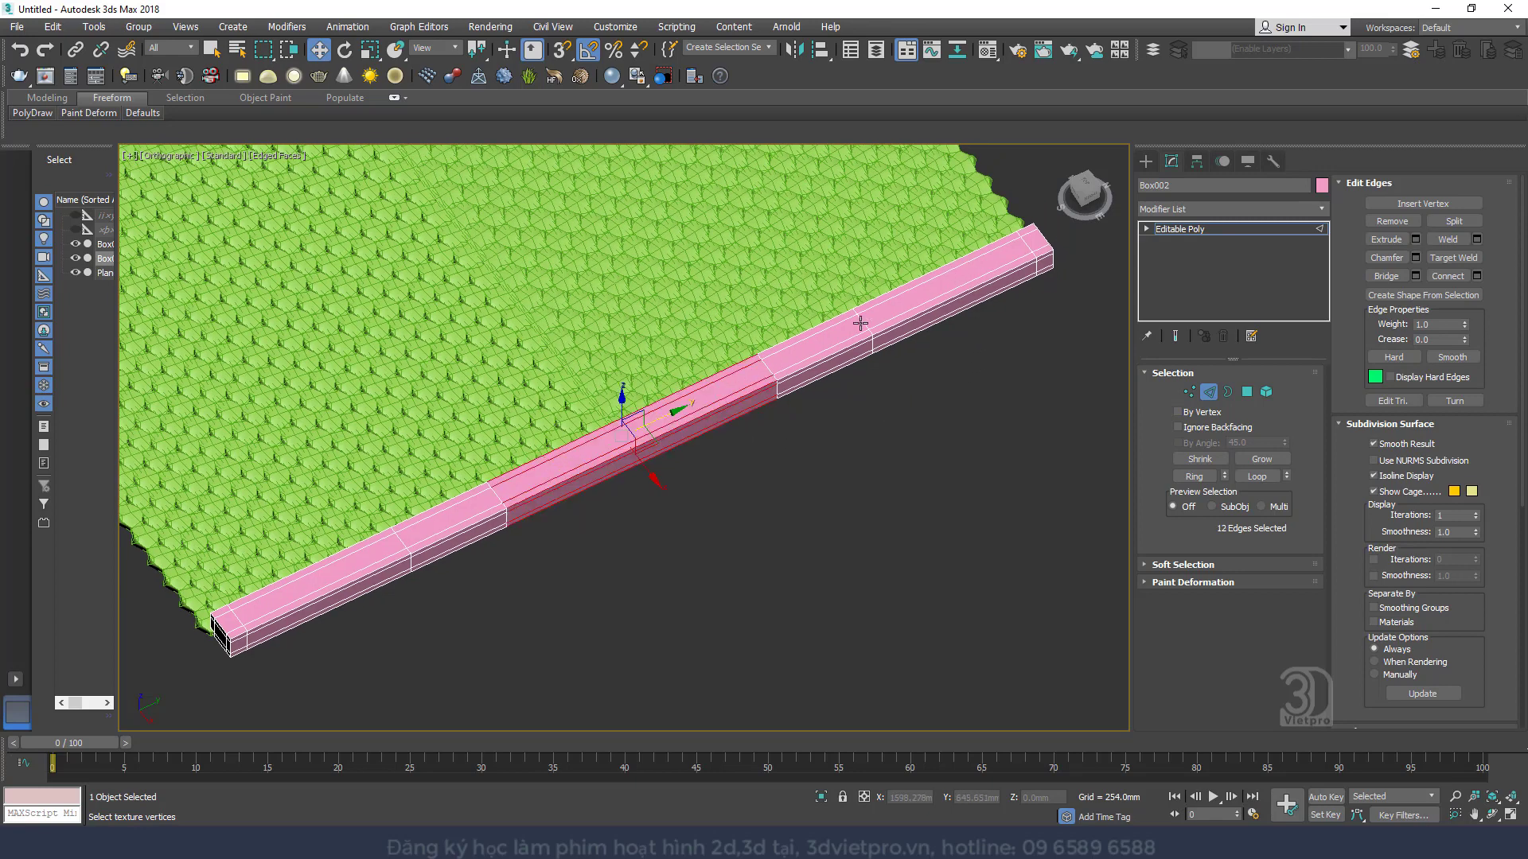
{"action": "left_click", "coordinate": [862, 324]}
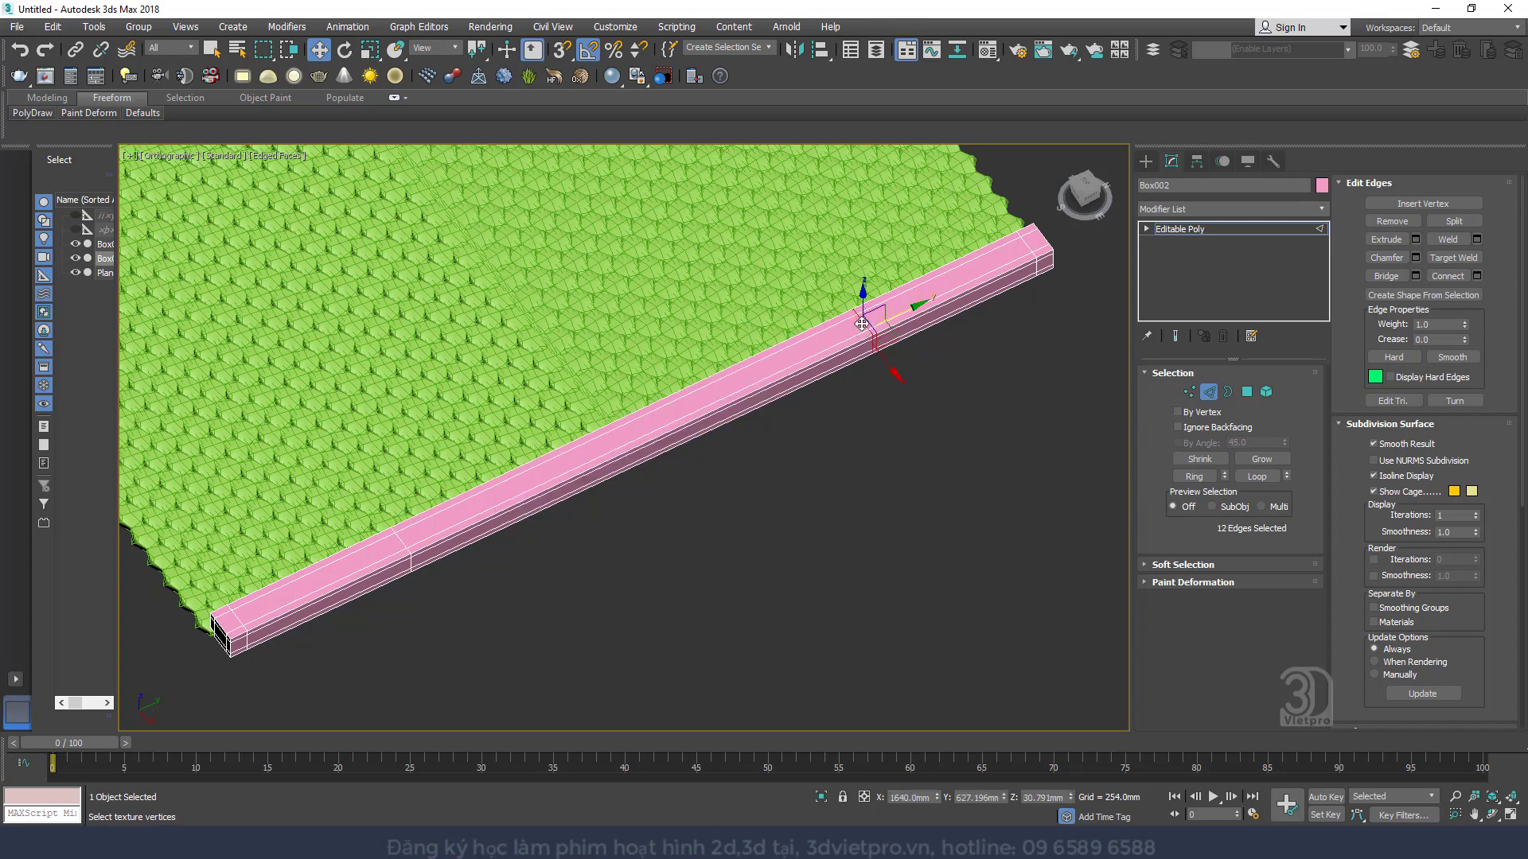
{"action": "double_click", "coordinate": [401, 544], "text": "ctrl"}
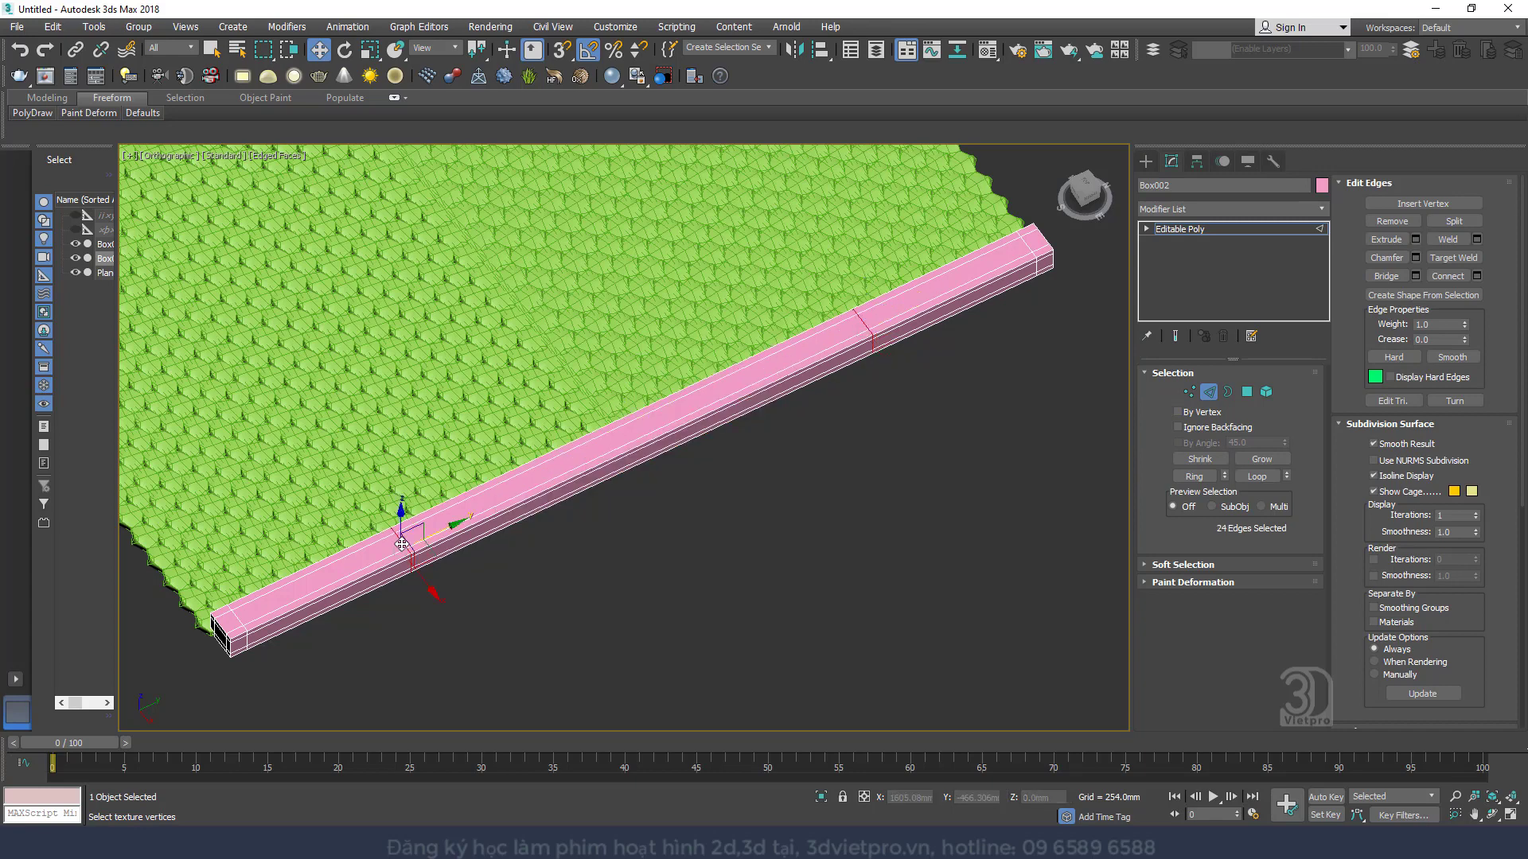
Connect the beam's long lengthwise edges with 14 evenly spaced segments at pinch 0 and leave edge editing
{"action": "right_click", "coordinate": [529, 377]}
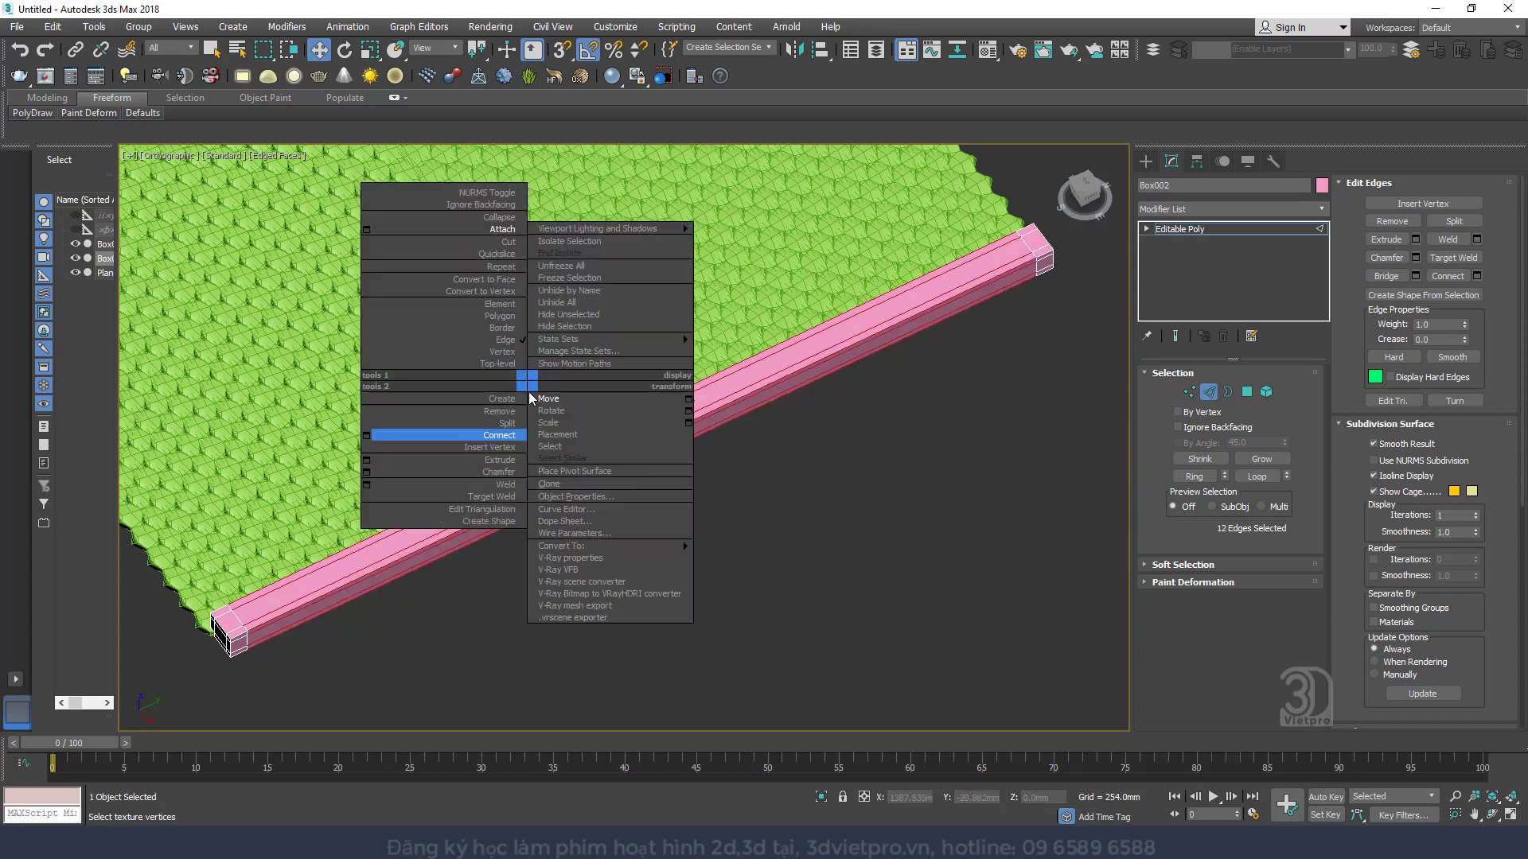
{"action": "left_click", "coordinate": [374, 437]}
{"action": "left_click", "coordinate": [635, 443]}
{"action": "left_click", "coordinate": [635, 443]}
{"action": "left_click", "coordinate": [635, 443]}
{"action": "left_click", "coordinate": [635, 443]}
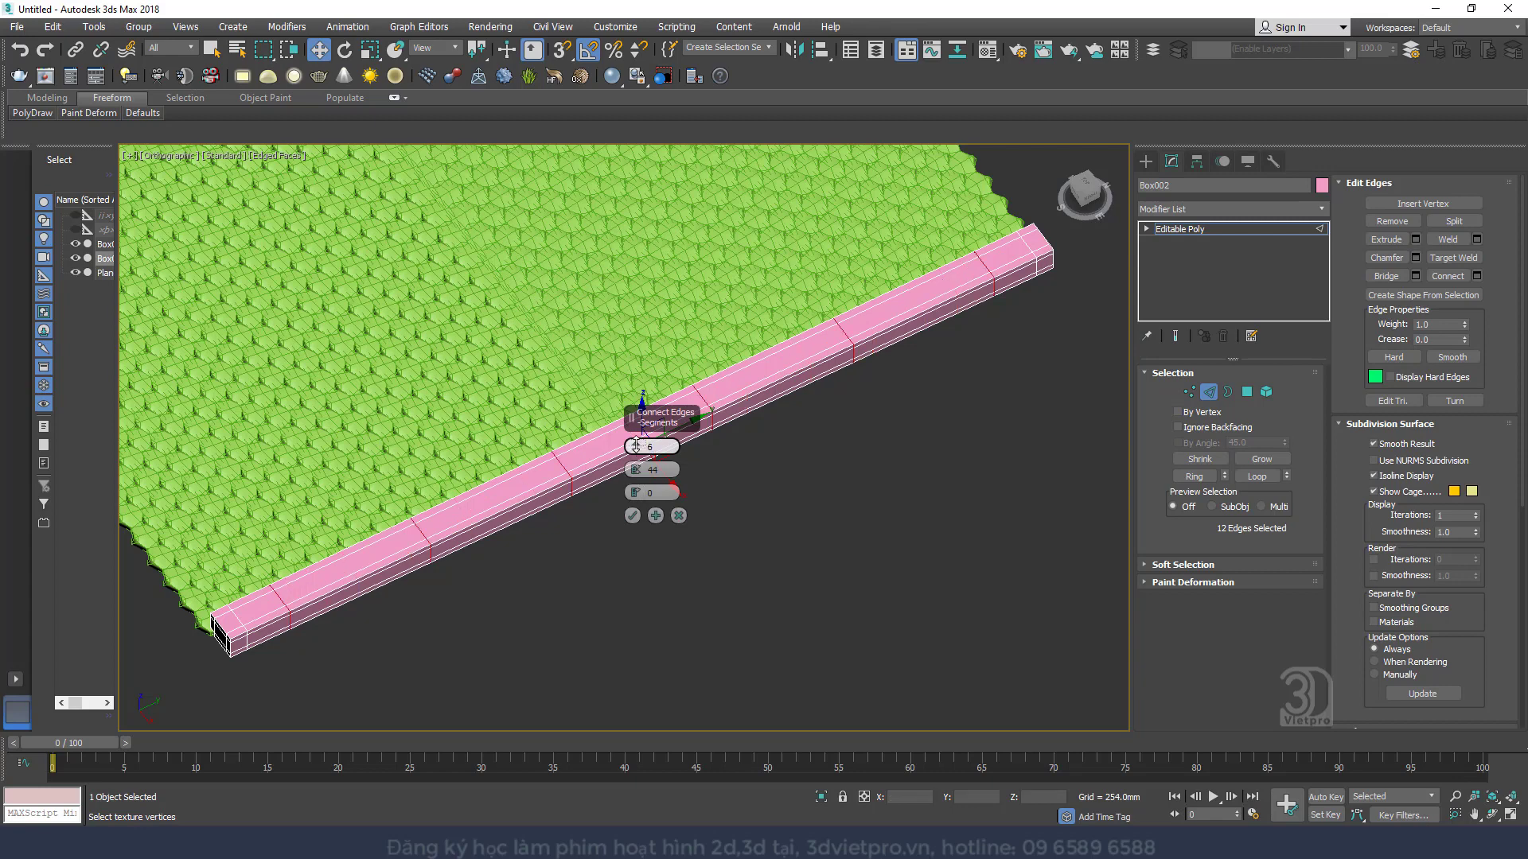
{"action": "left_click", "coordinate": [635, 443]}
{"action": "right_click", "coordinate": [635, 469]}
{"action": "left_click", "coordinate": [637, 443]}
{"action": "left_click", "coordinate": [637, 443]}
{"action": "left_click", "coordinate": [638, 443]}
{"action": "left_click", "coordinate": [637, 444]}
{"action": "left_click", "coordinate": [637, 443]}
{"action": "left_click", "coordinate": [638, 443]}
{"action": "left_click", "coordinate": [640, 443]}
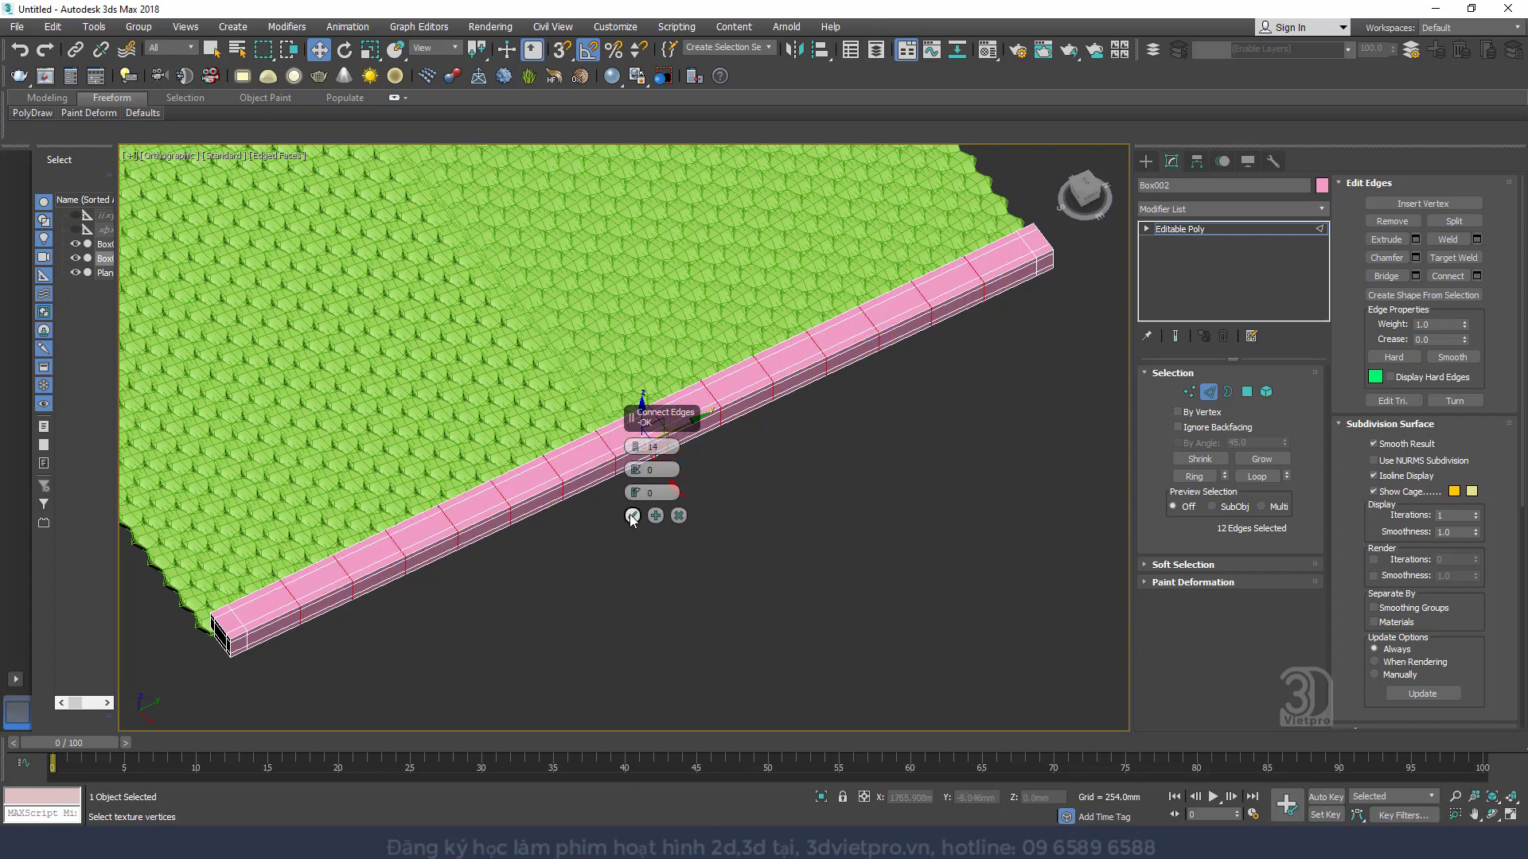
{"action": "left_click", "coordinate": [633, 517]}
{"action": "left_click", "coordinate": [1209, 391]}
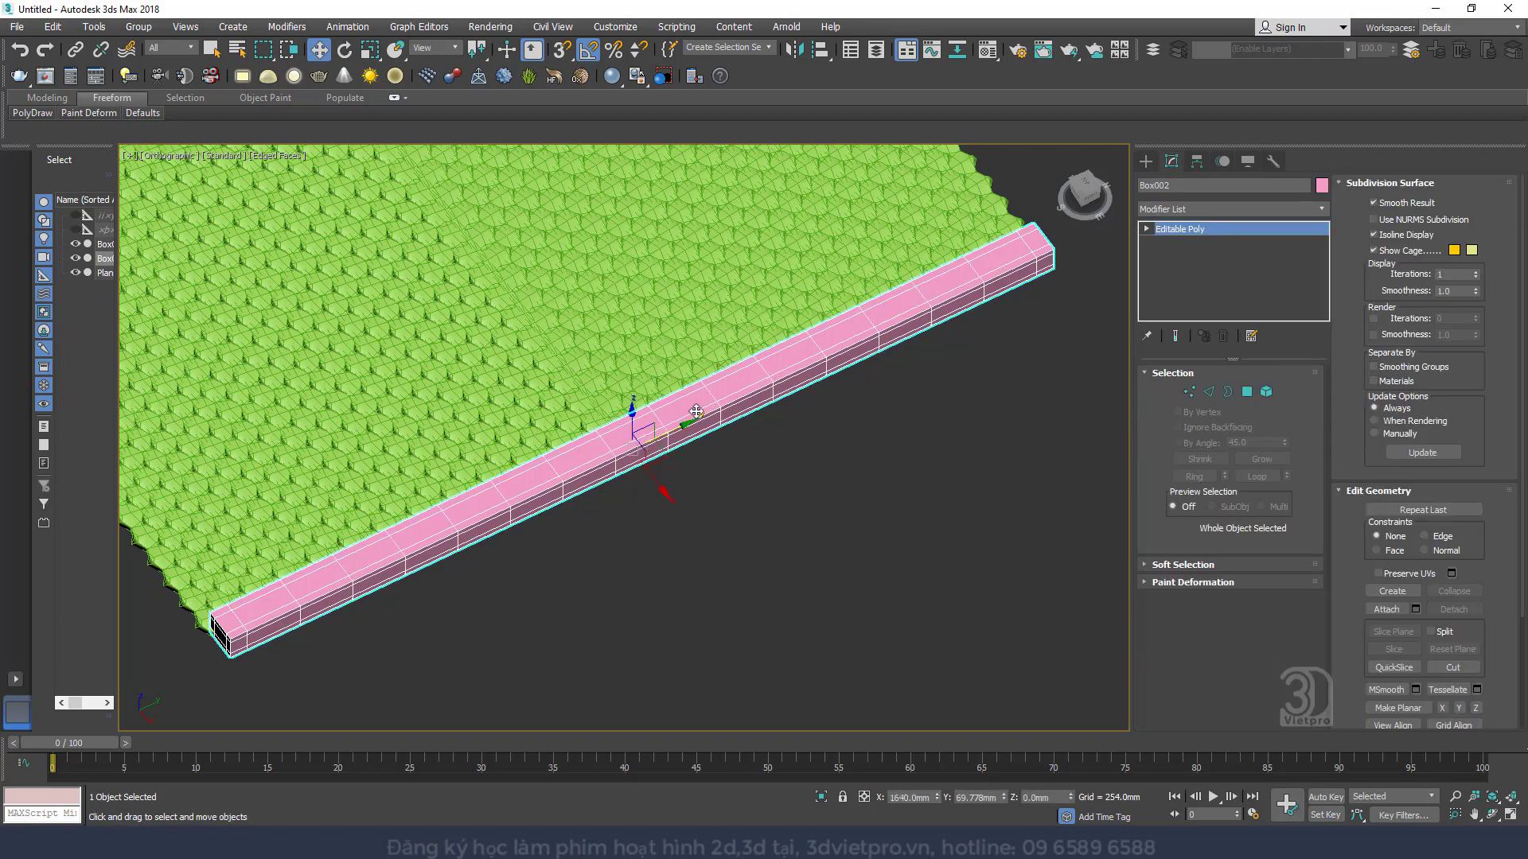
Clone the segmented edge beam across to the opposite edge of the flat tiled roof
{"action": "scroll", "coordinate": [748, 404], "scroll_direction": "down", "scroll_amount": 3}
{"action": "middle_click_drag", "start_coordinate": [748, 405], "coordinate": [749, 440], "text": "alt"}
{"action": "key", "text": "t"}
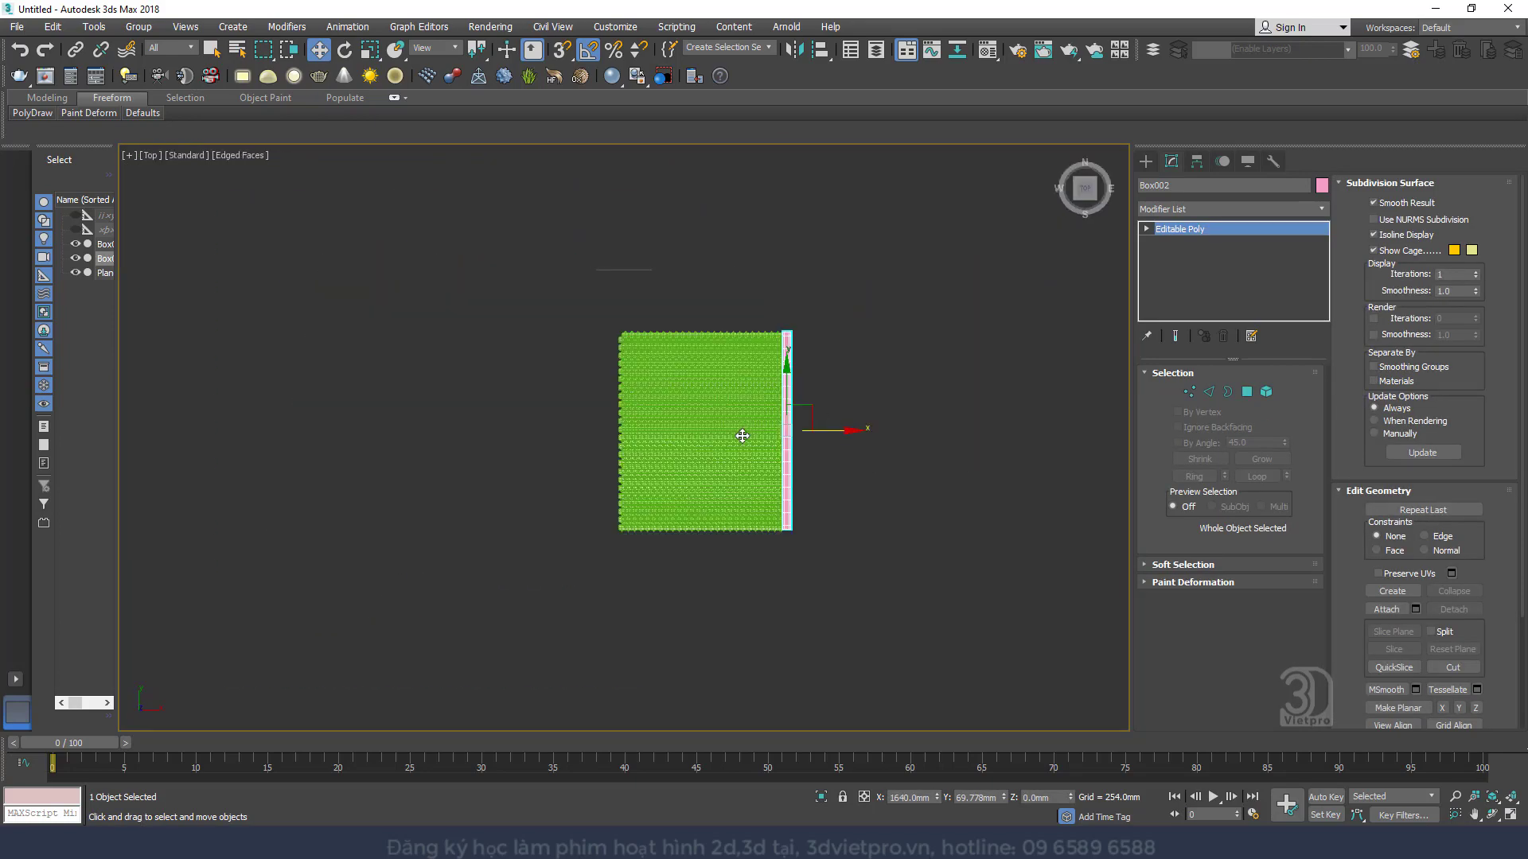
{"action": "scroll", "coordinate": [740, 429], "scroll_direction": "up", "scroll_amount": 4}
{"action": "left_click_drag", "start_coordinate": [764, 417], "coordinate": [503, 407]}
{"action": "left_click", "coordinate": [766, 489]}
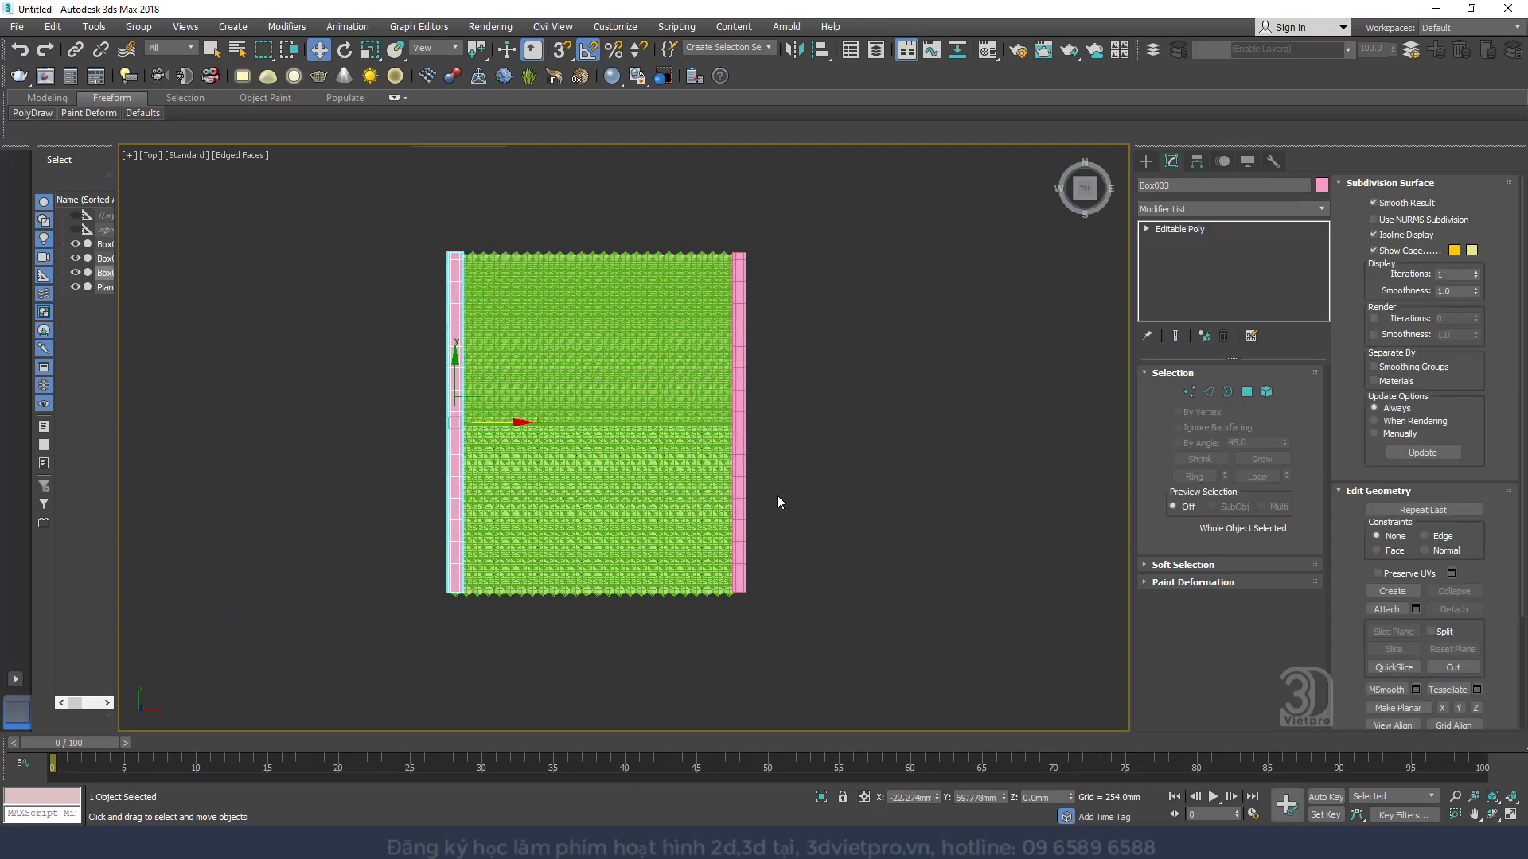
{"action": "key", "text": "p"}
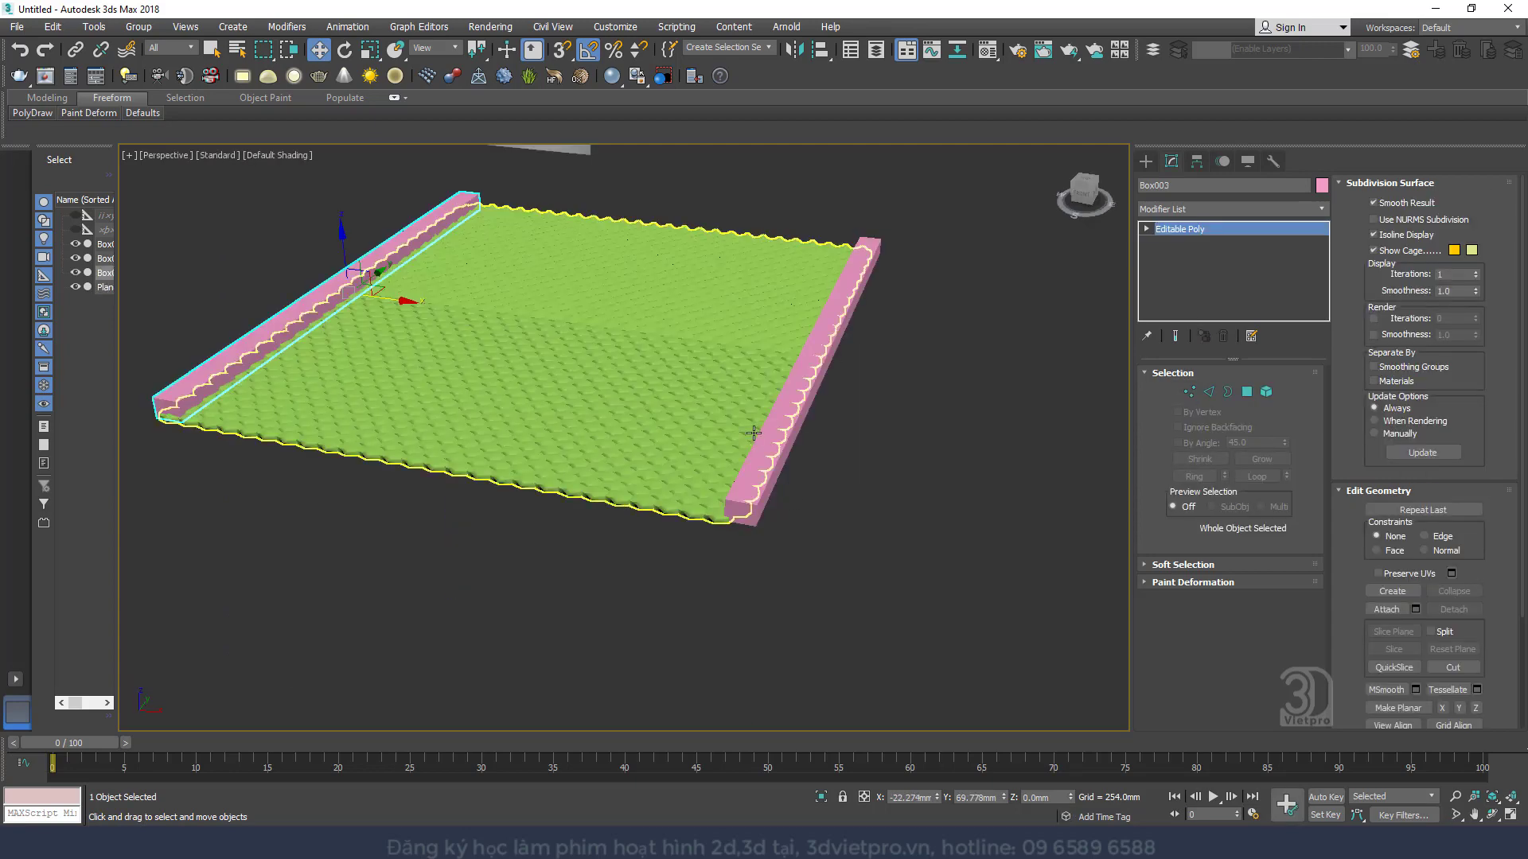
{"action": "mouse_move", "coordinate": [790, 487]}
{"action": "middle_mouse_down"}
{"action": "mouse_move", "coordinate": [586, 426]}
{"action": "mouse_move", "coordinate": [665, 398]}
{"action": "mouse_move", "coordinate": [719, 446]}
{"action": "mouse_move", "coordinate": [608, 469]}
{"action": "middle_mouse_up"}
{"action": "left_click", "coordinate": [652, 359]}
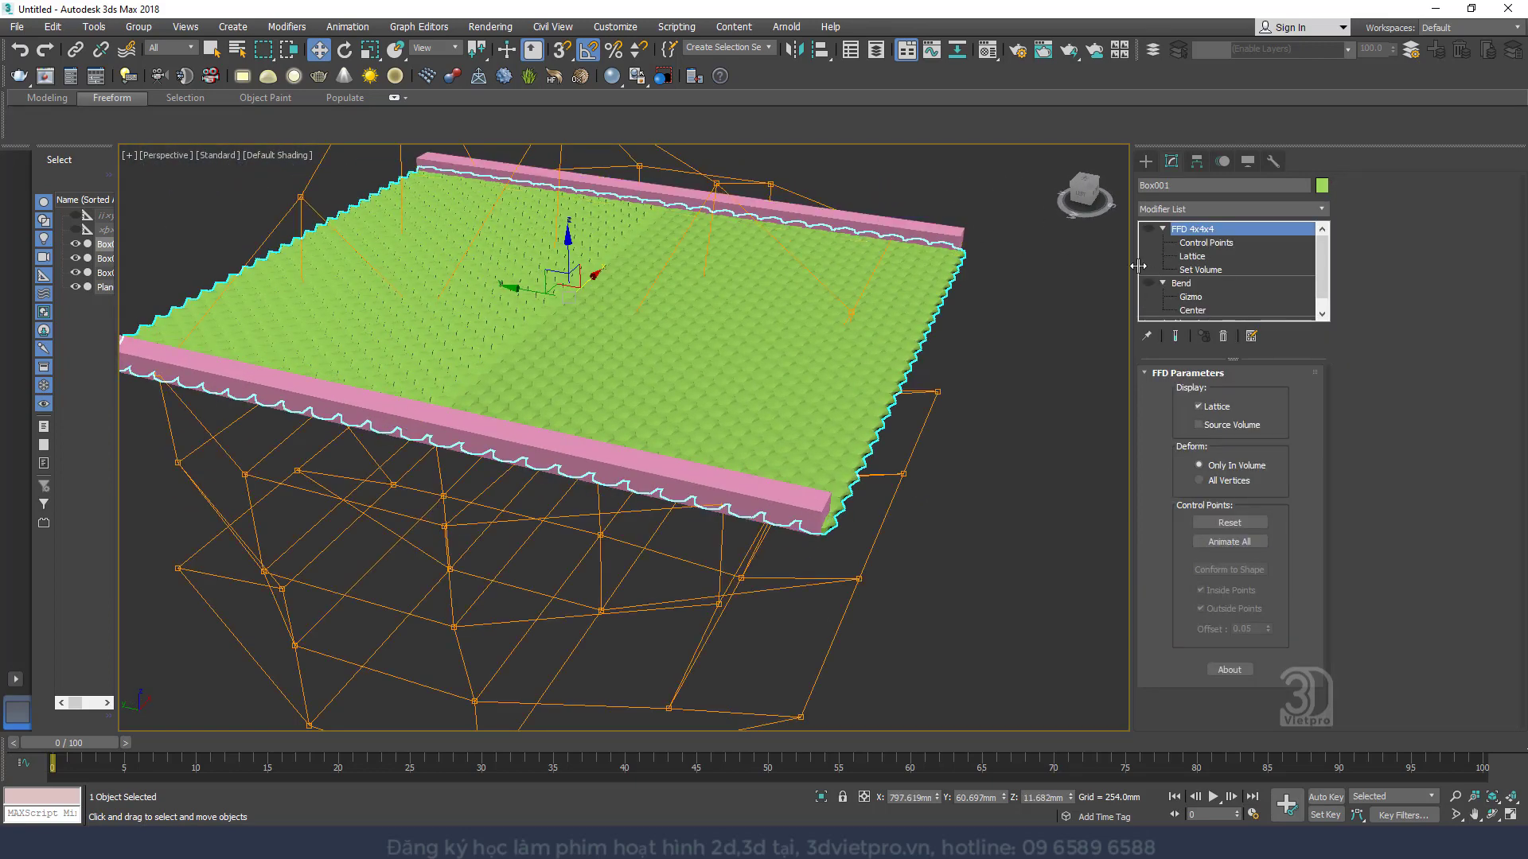
{"action": "scroll", "coordinate": [1189, 309], "scroll_direction": "down", "scroll_amount": 1}
{"action": "left_click", "coordinate": [1192, 310]}
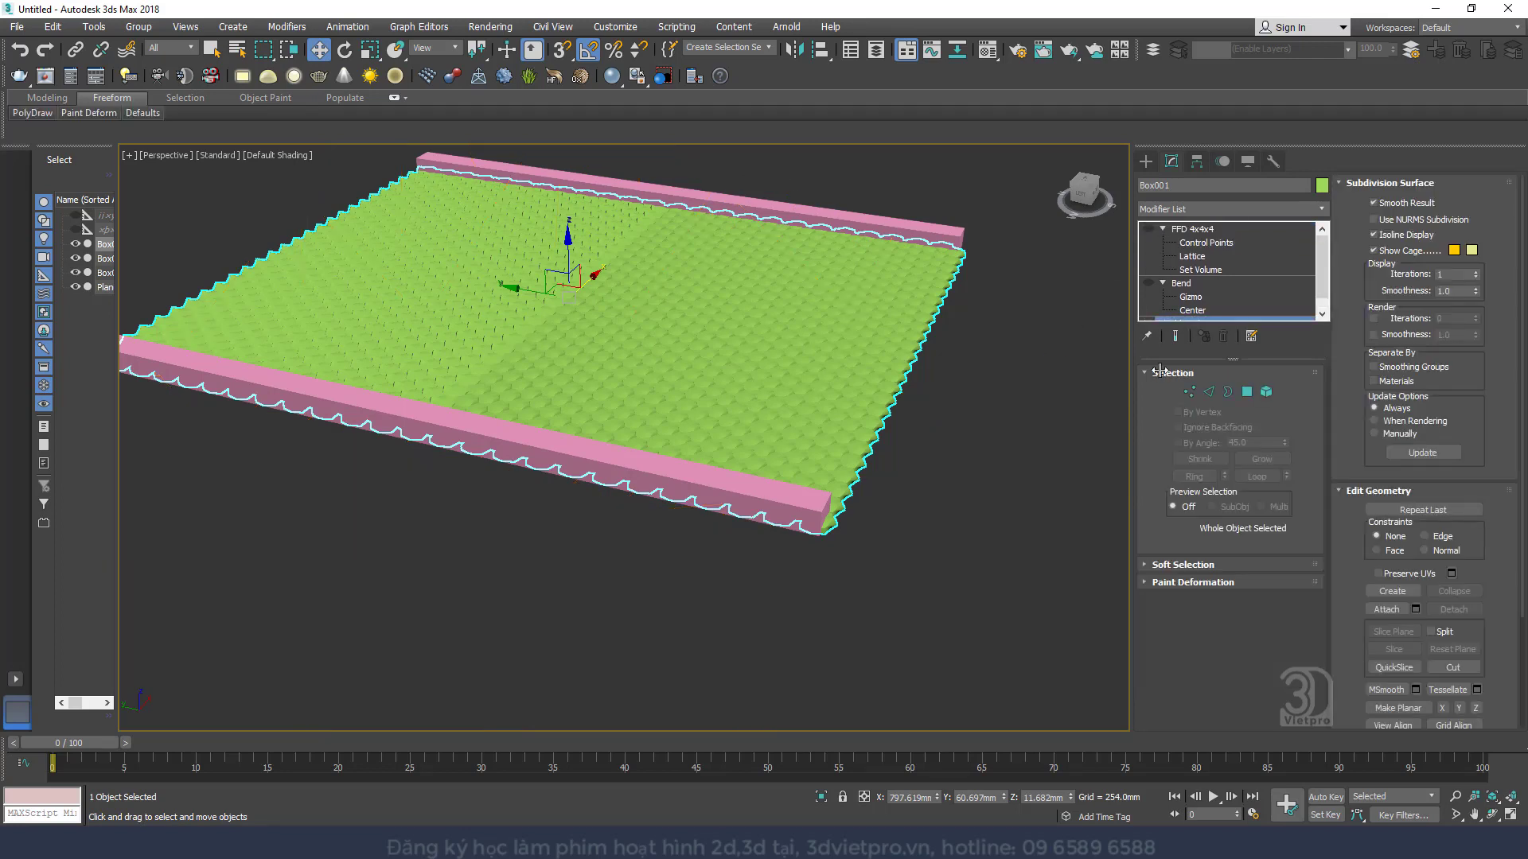
{"action": "left_click", "coordinate": [1386, 608]}
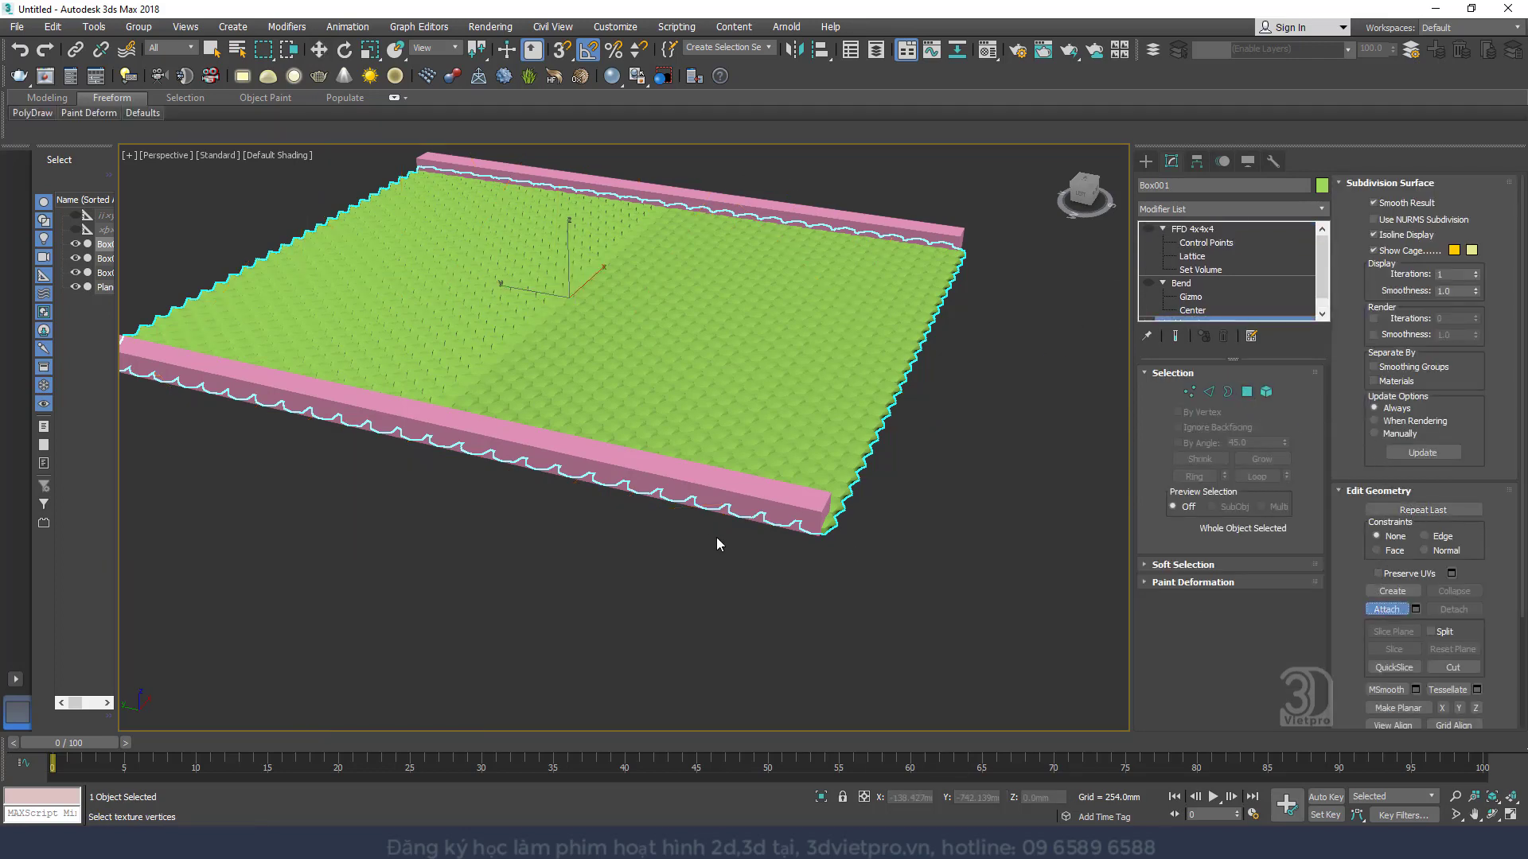
{"action": "right_click", "coordinate": [714, 487]}
Select both edge beams and scale them lengthwise to about 109% so they extend past the roof's ends
{"action": "left_click", "coordinate": [713, 487]}
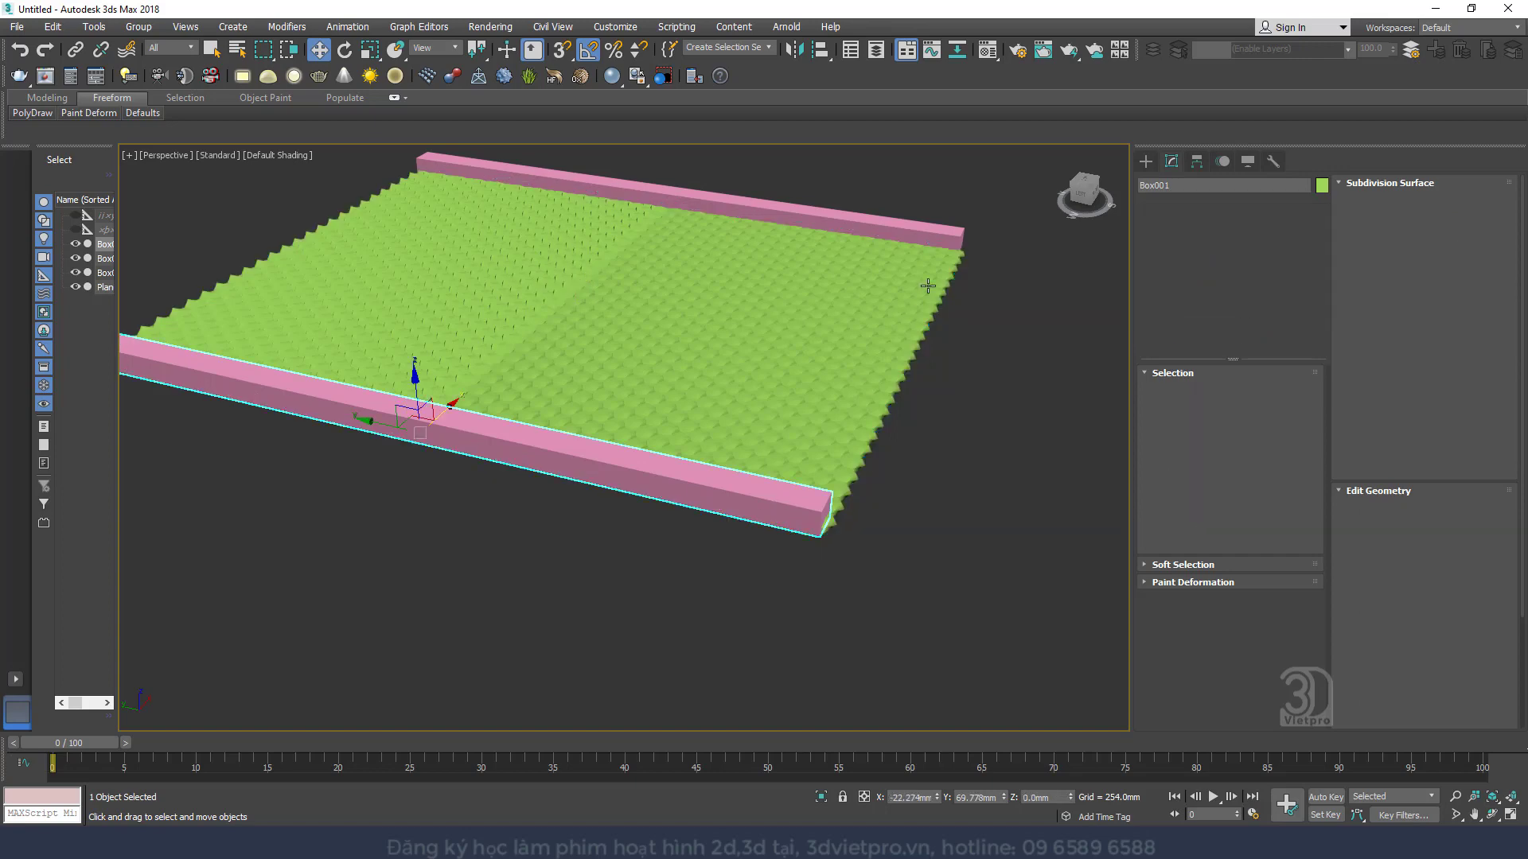
{"action": "left_click", "coordinate": [885, 232], "text": "ctrl"}
{"action": "right_click", "coordinate": [873, 283]}
{"action": "left_click", "coordinate": [899, 318]}
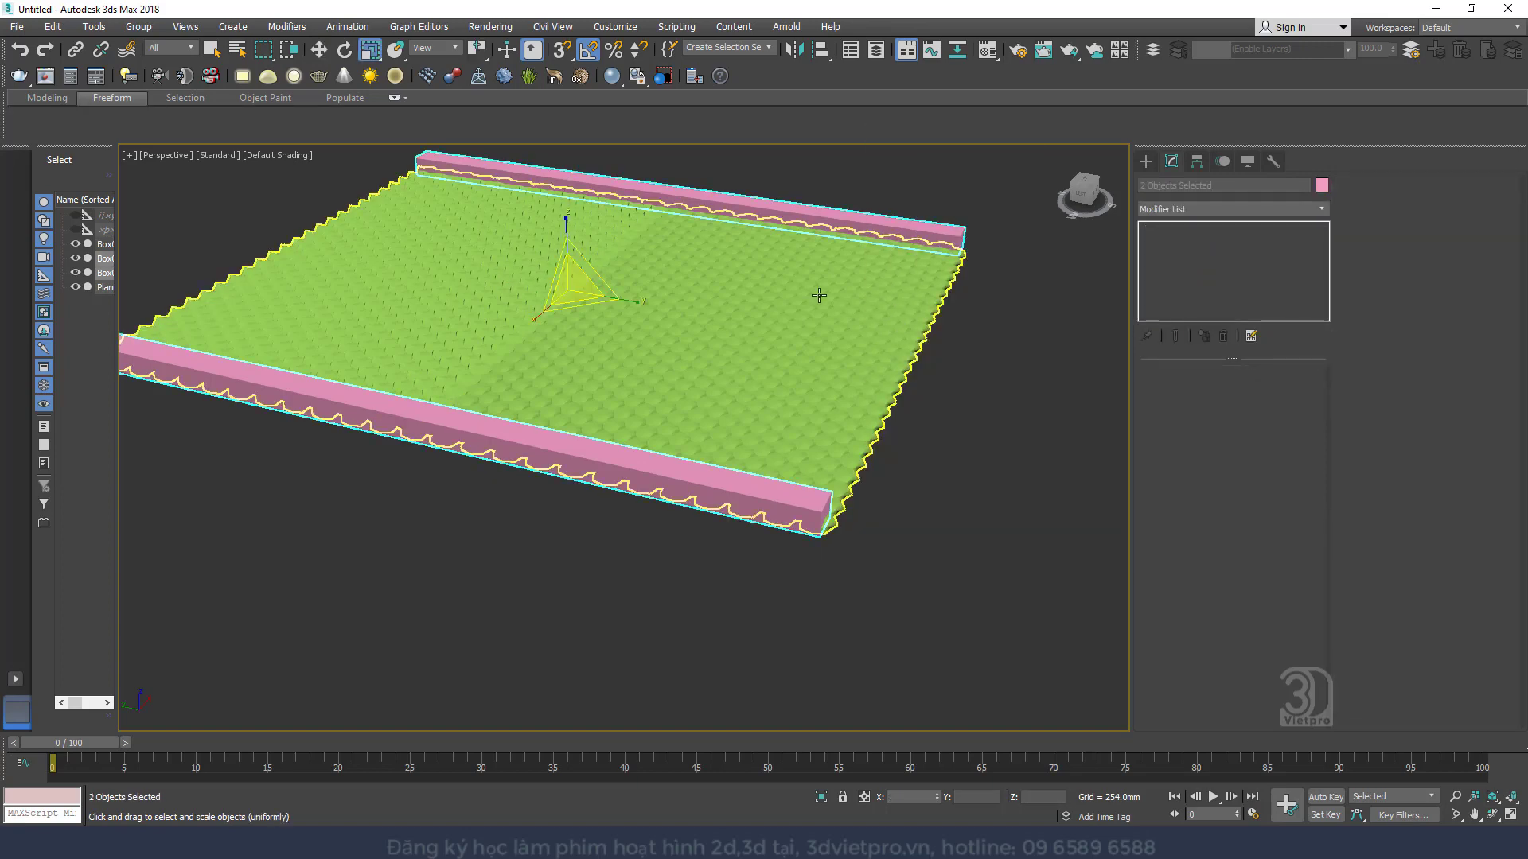
{"action": "left_click_drag", "start_coordinate": [634, 302], "coordinate": [638, 303]}
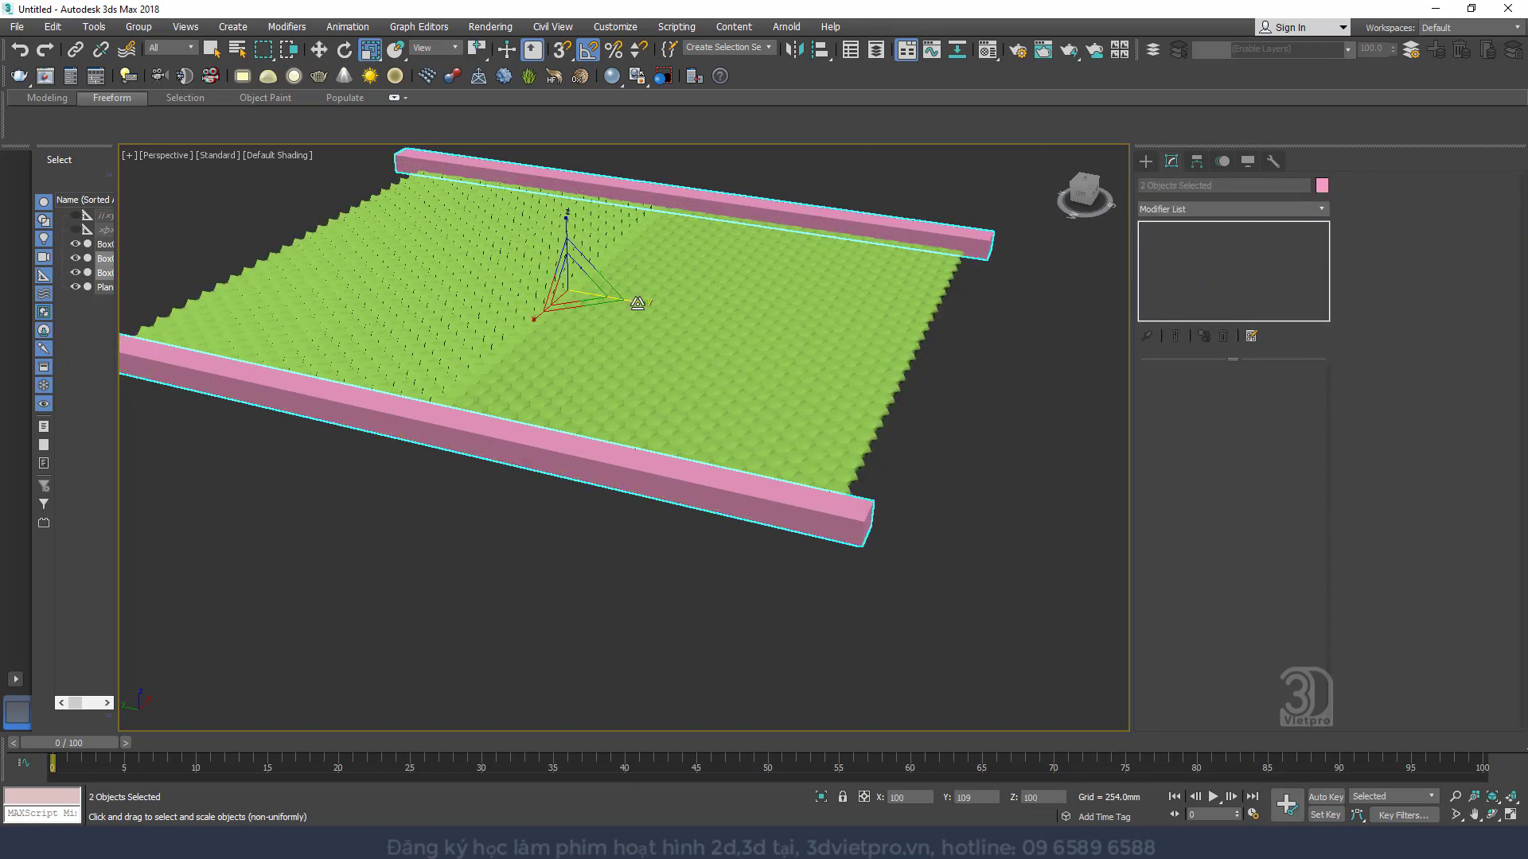
{"action": "key", "text": "F4"}
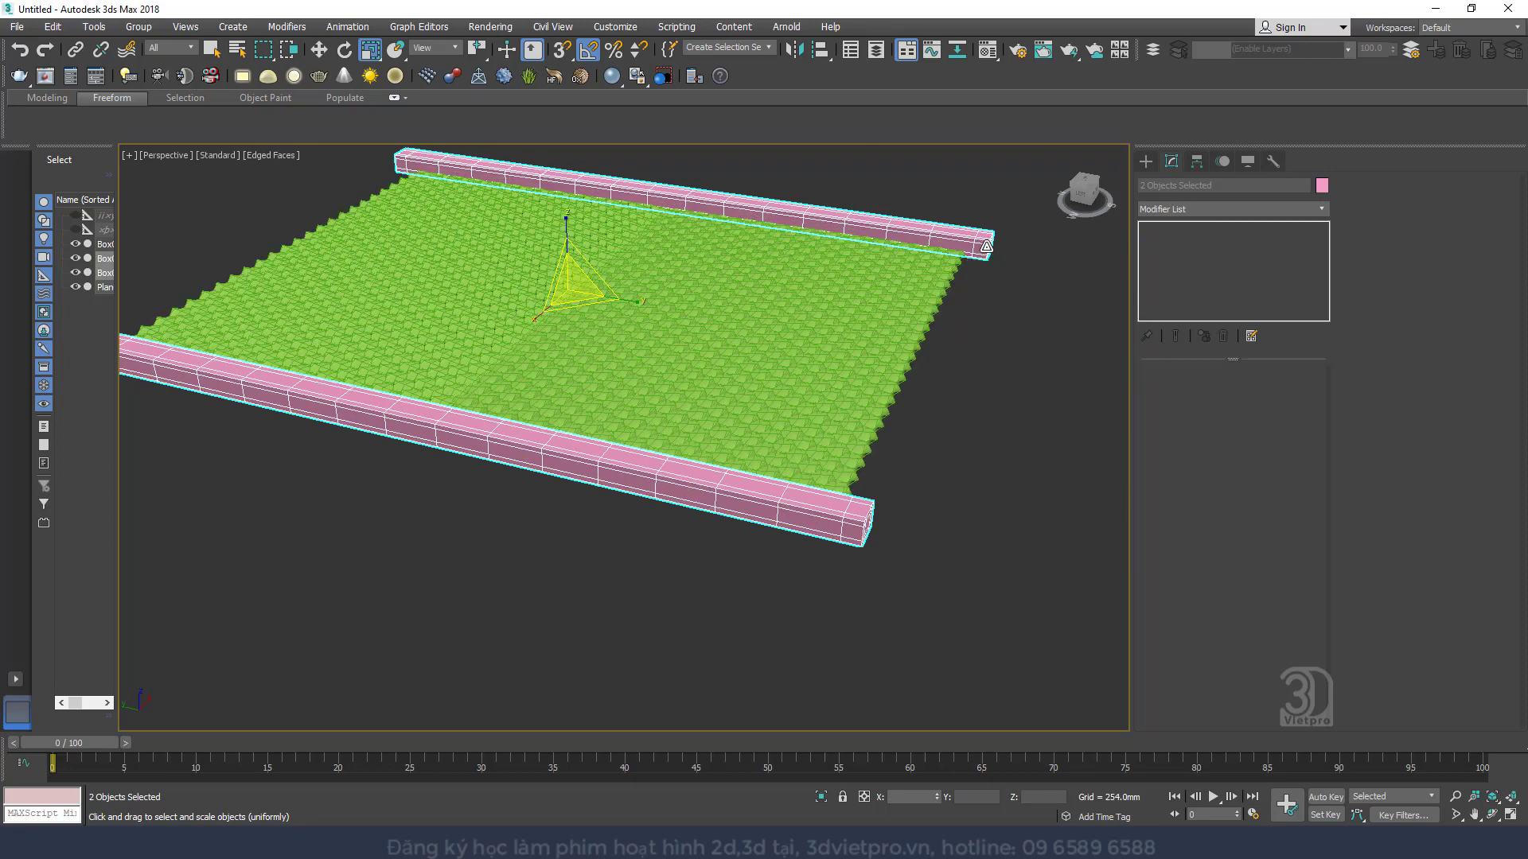
{"action": "key", "text": "F4"}
{"action": "right_click", "coordinate": [865, 293]}
{"action": "left_click", "coordinate": [883, 301]}
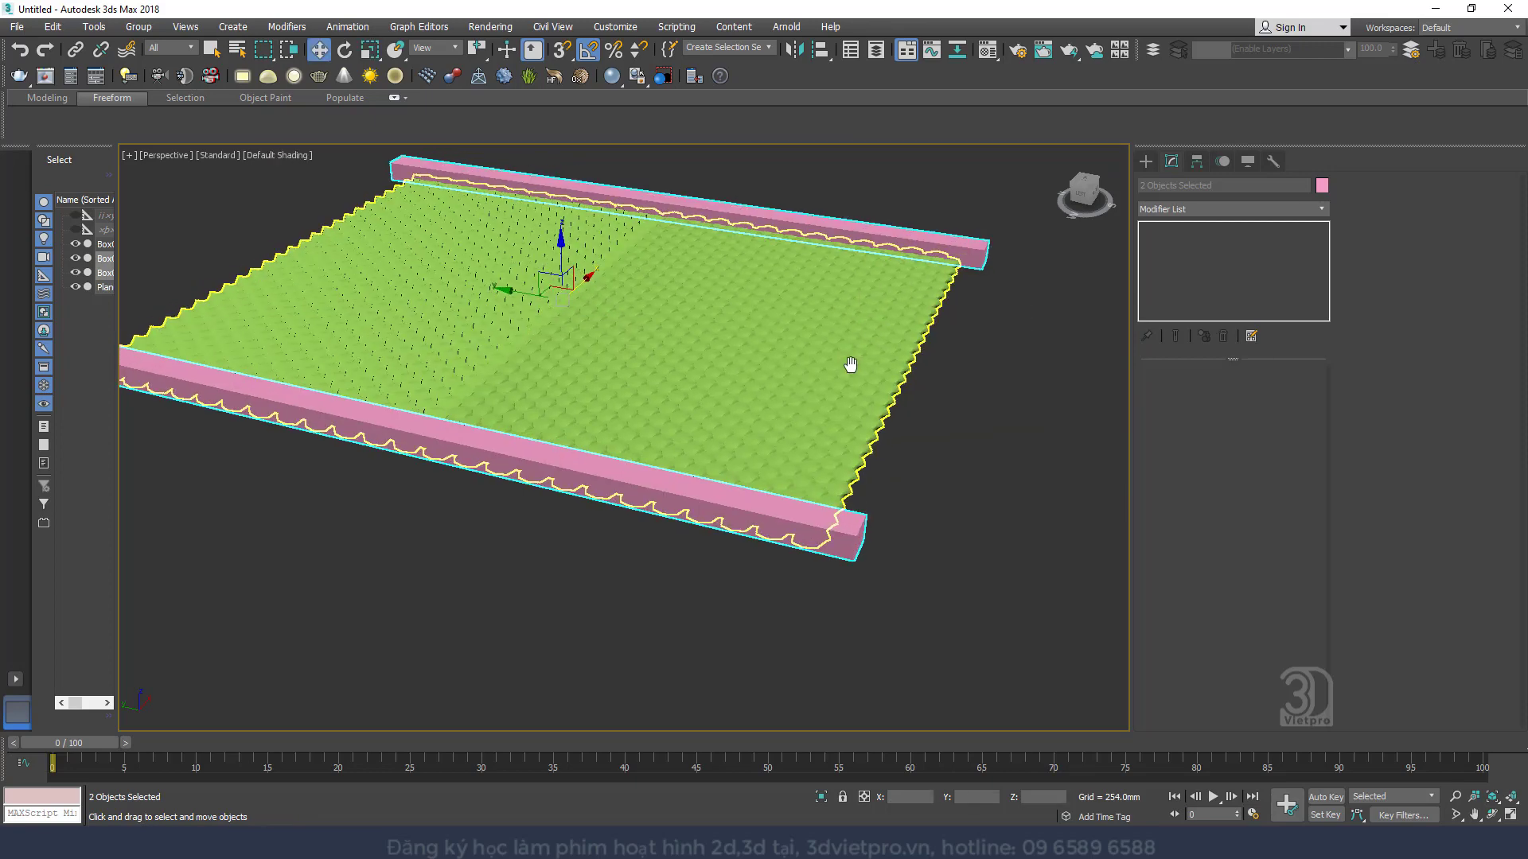
Attach both edge beams to the tiled roof at its Editable Poly level
{"action": "scroll", "coordinate": [835, 365], "scroll_direction": "down", "scroll_amount": 3}
{"action": "left_click", "coordinate": [887, 361]}
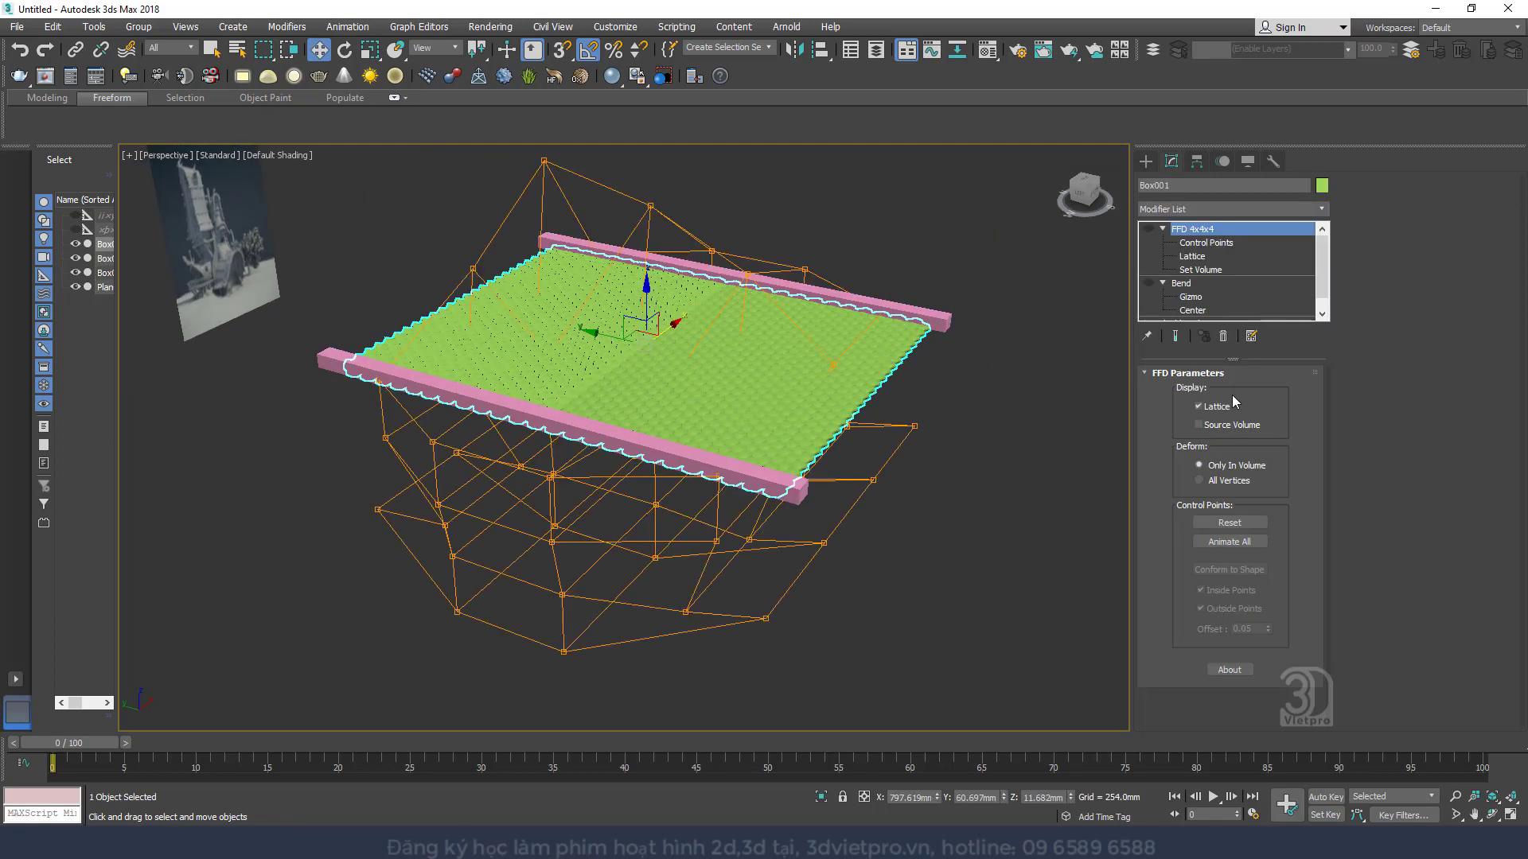
{"action": "scroll", "coordinate": [1203, 315], "scroll_direction": "down", "scroll_amount": 1}
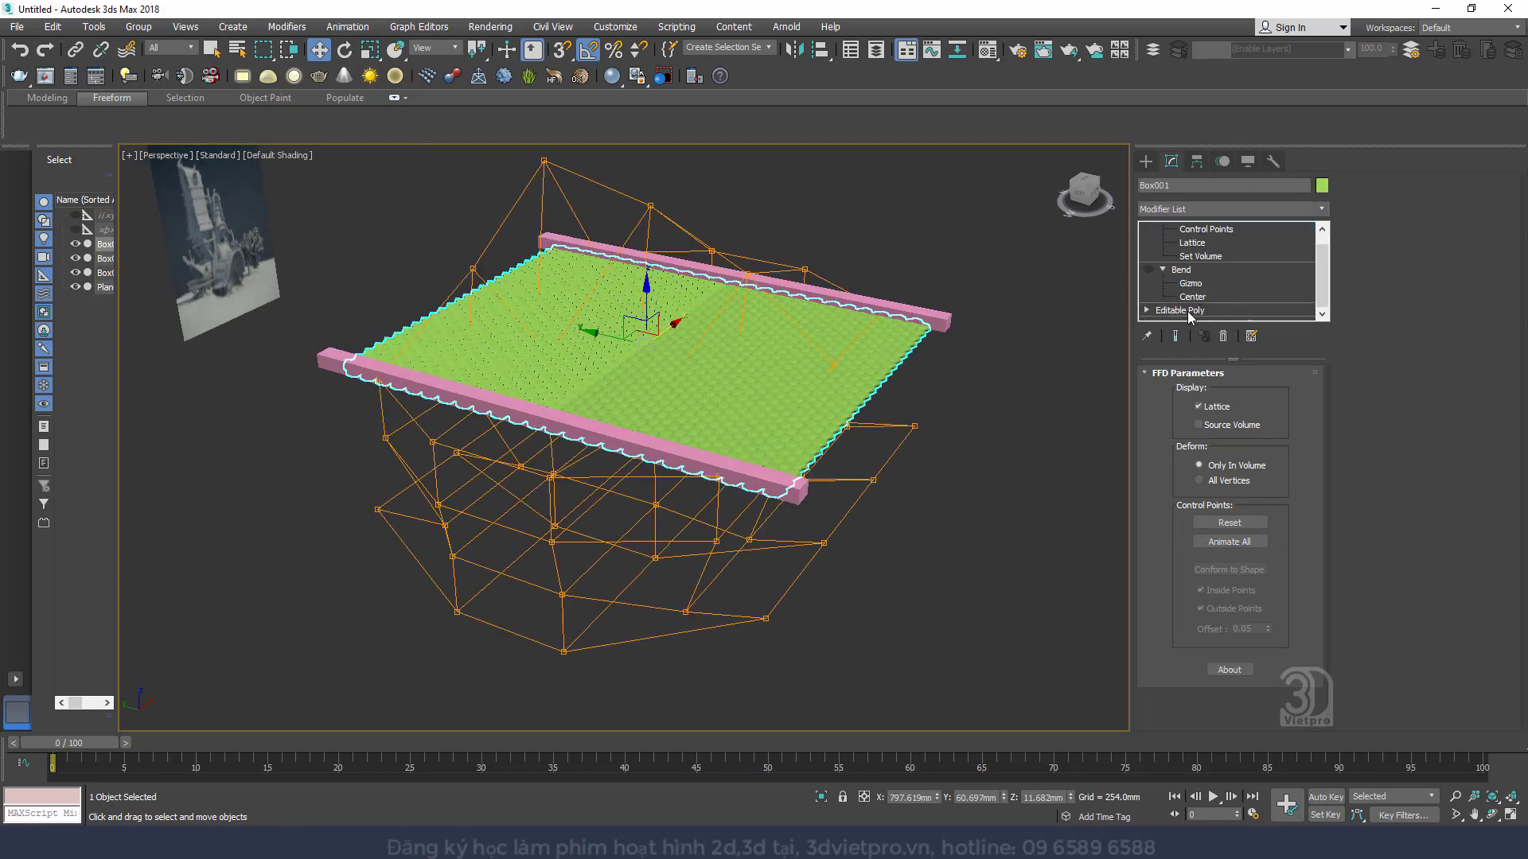
{"action": "left_click", "coordinate": [1189, 311]}
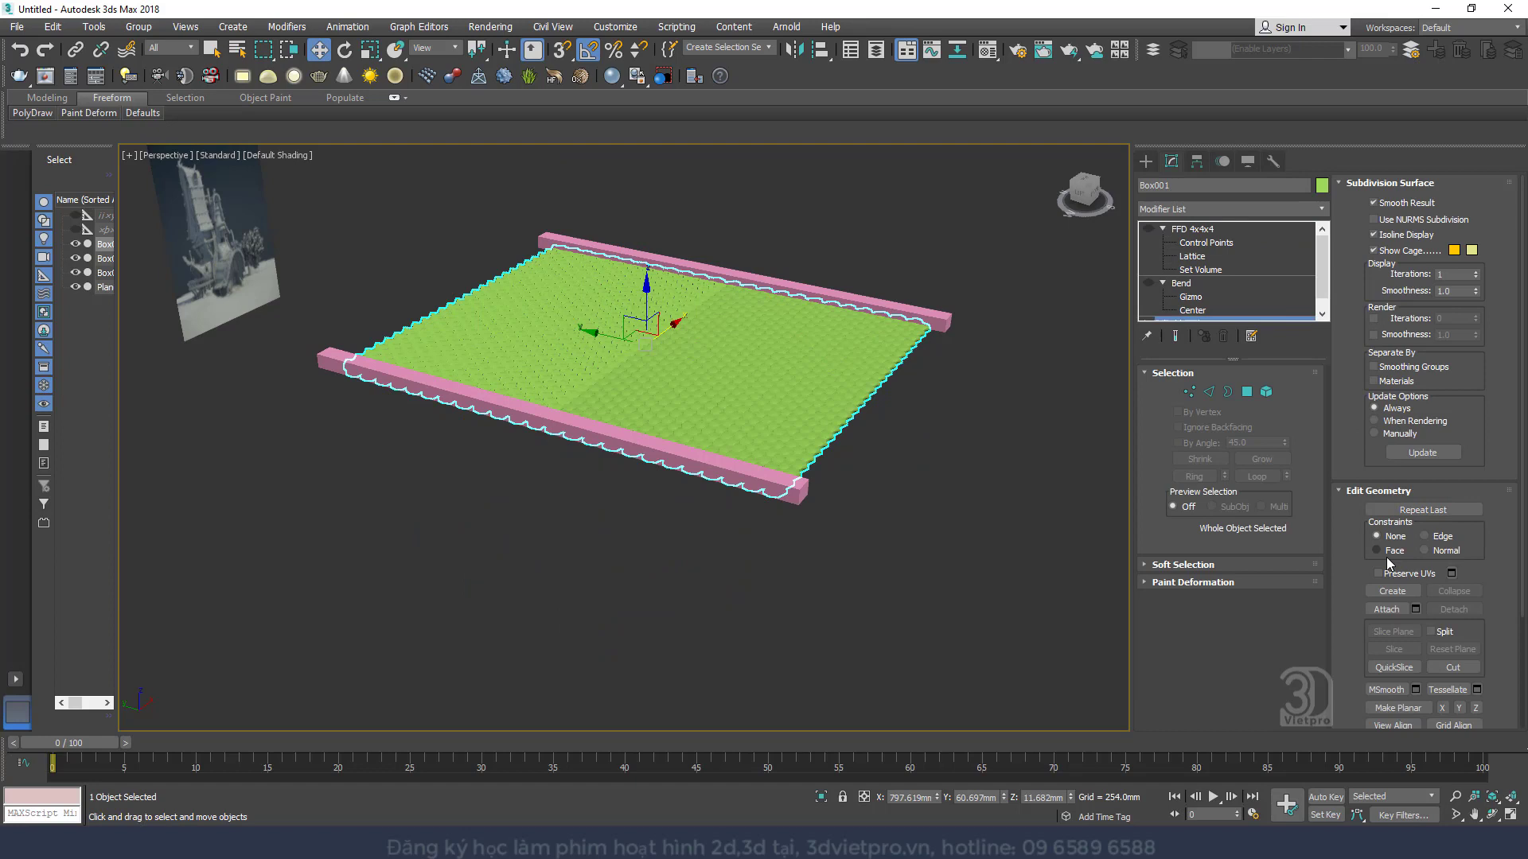
{"action": "left_click", "coordinate": [1386, 609]}
{"action": "left_click", "coordinate": [738, 476]}
{"action": "left_click", "coordinate": [942, 319]}
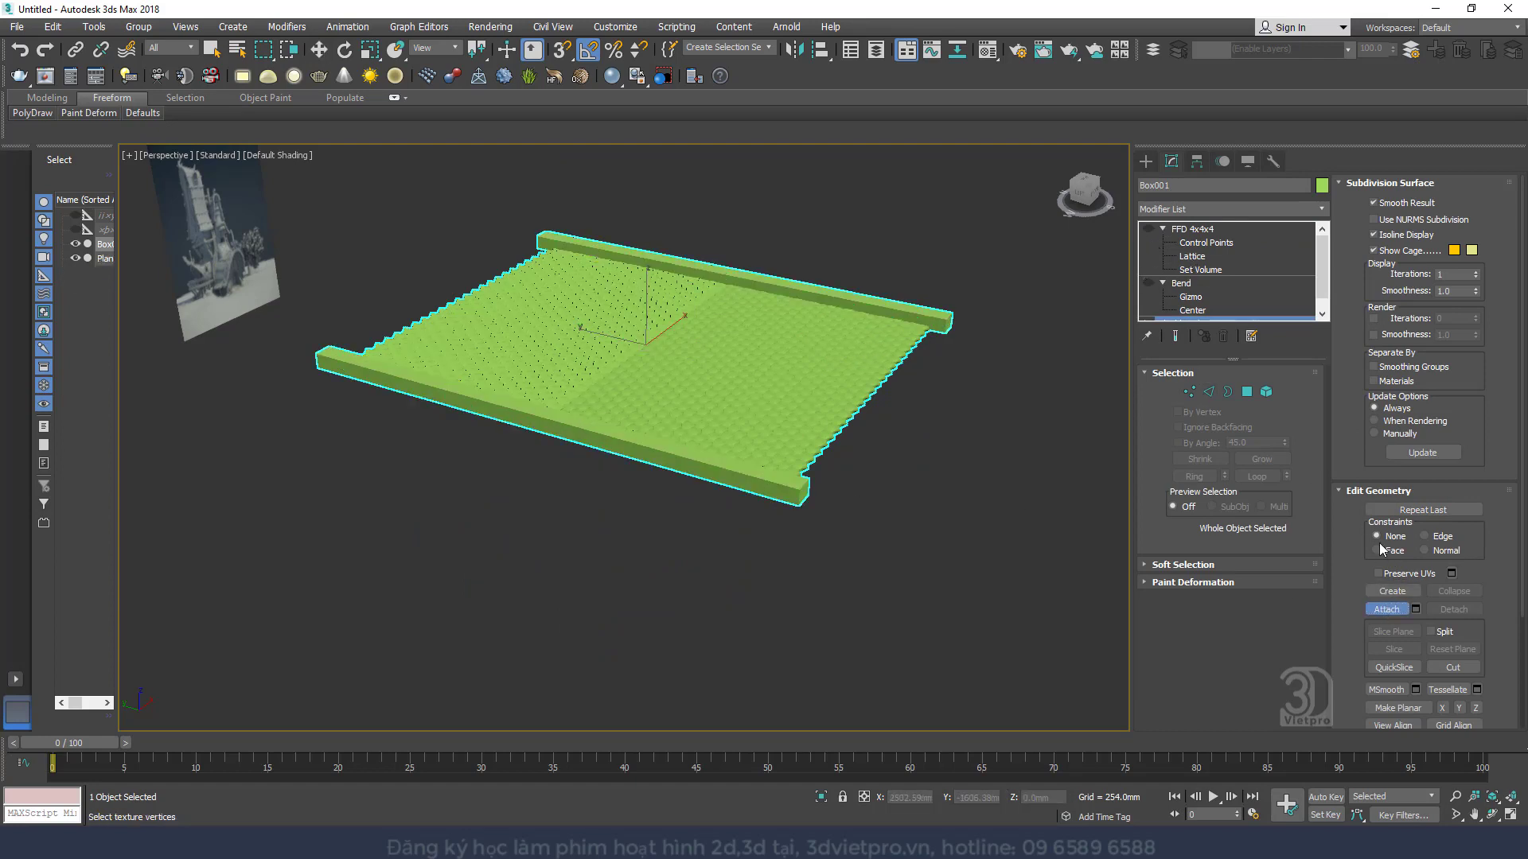
{"action": "left_click", "coordinate": [1391, 613]}
{"action": "right_click", "coordinate": [966, 400]}
{"action": "left_click", "coordinate": [982, 423]}
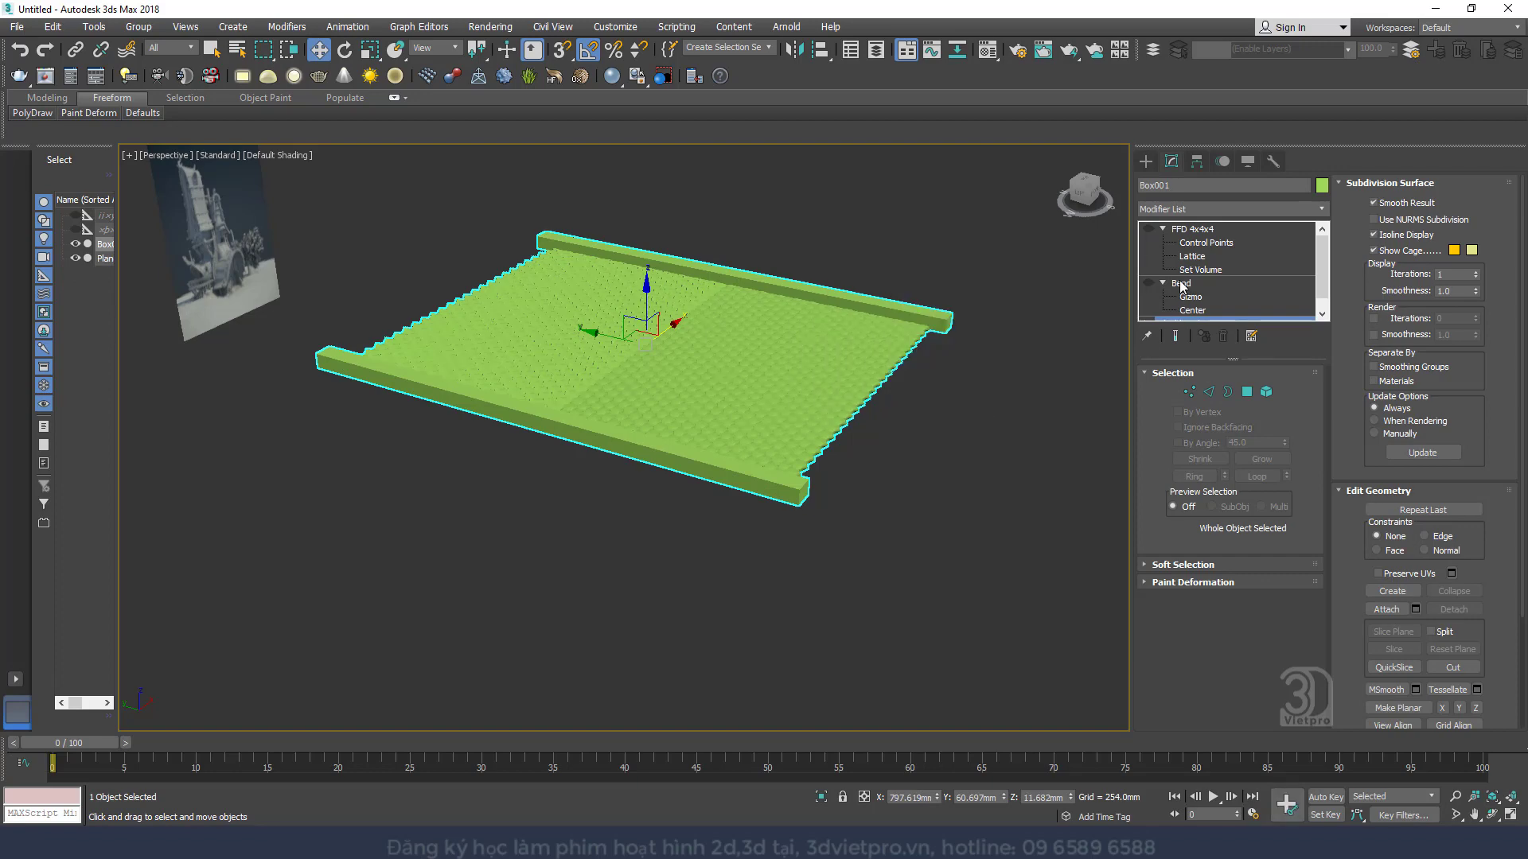
Preview the attached roof with Bend and FFD 4x4x4 enabled, then disable both modifiers again
{"action": "left_click", "coordinate": [1148, 282]}
{"action": "left_click", "coordinate": [1185, 284]}
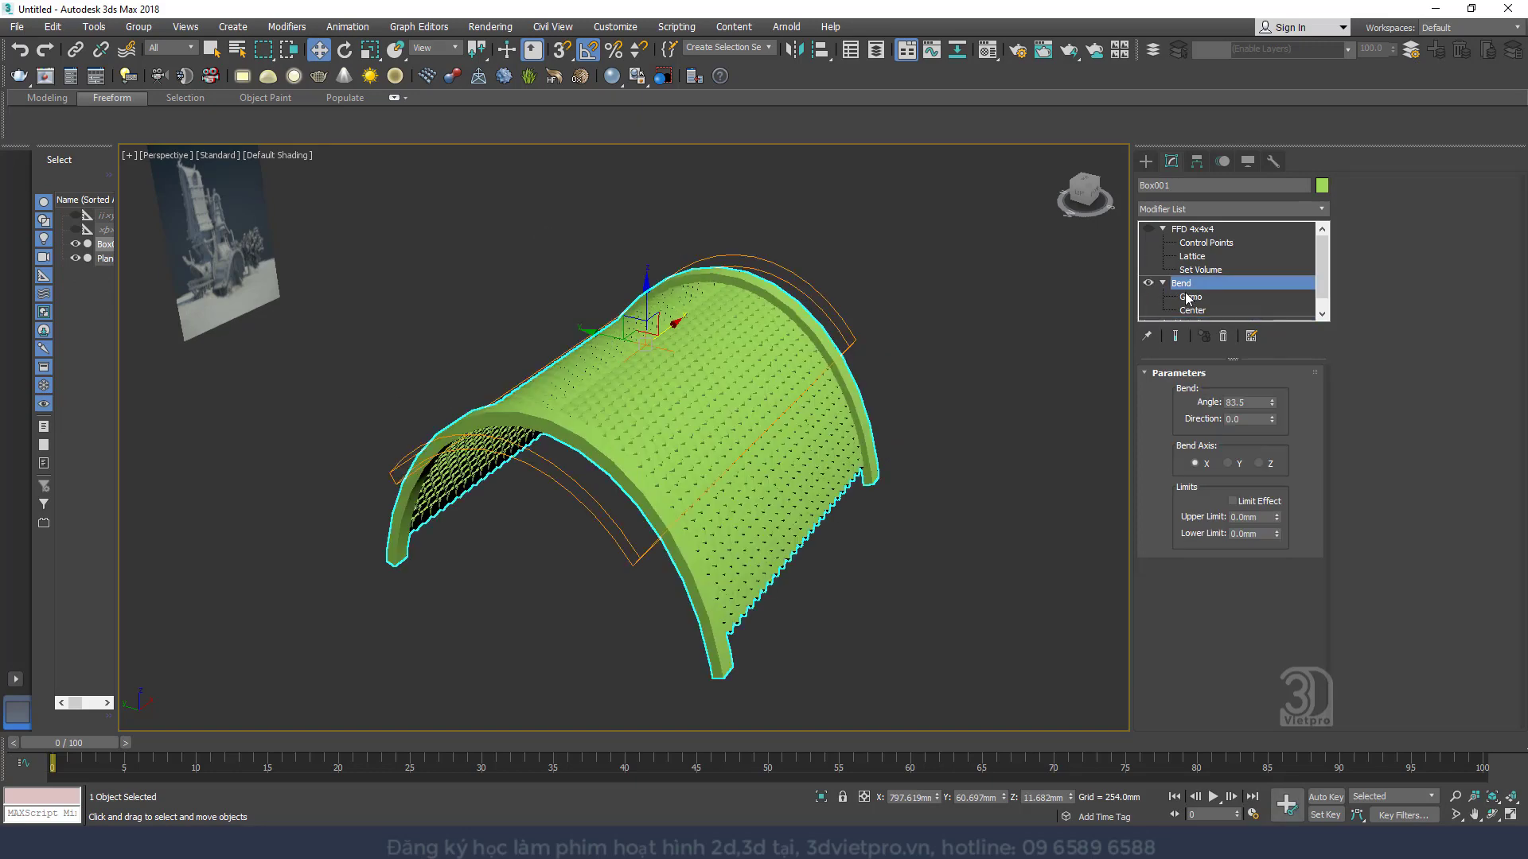
{"action": "left_click", "coordinate": [1163, 233]}
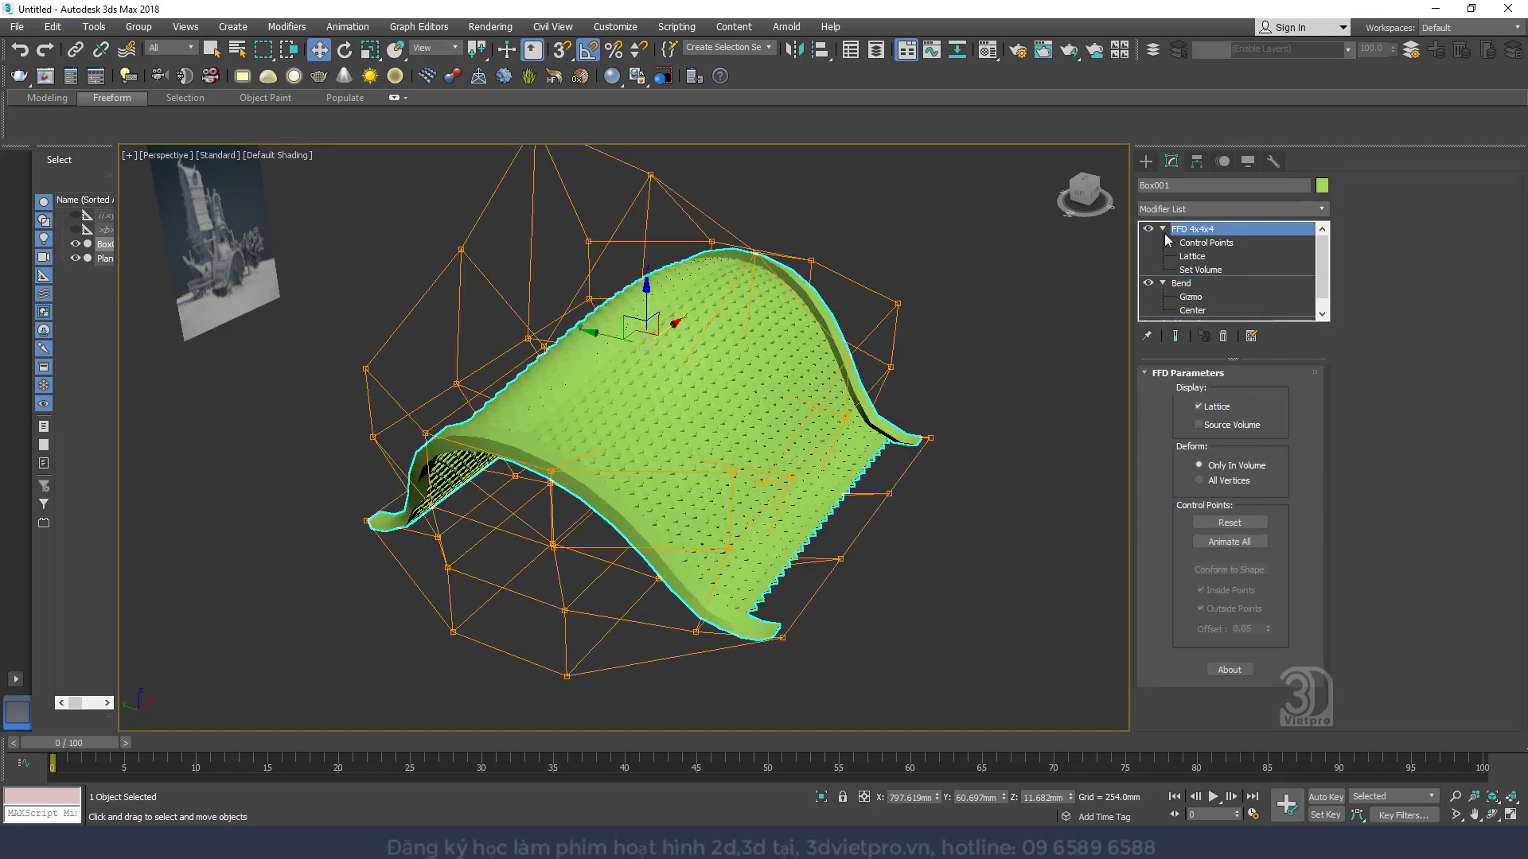
{"action": "middle_click_drag", "start_coordinate": [870, 346], "coordinate": [966, 323], "text": "alt"}
{"action": "left_click", "coordinate": [1149, 229]}
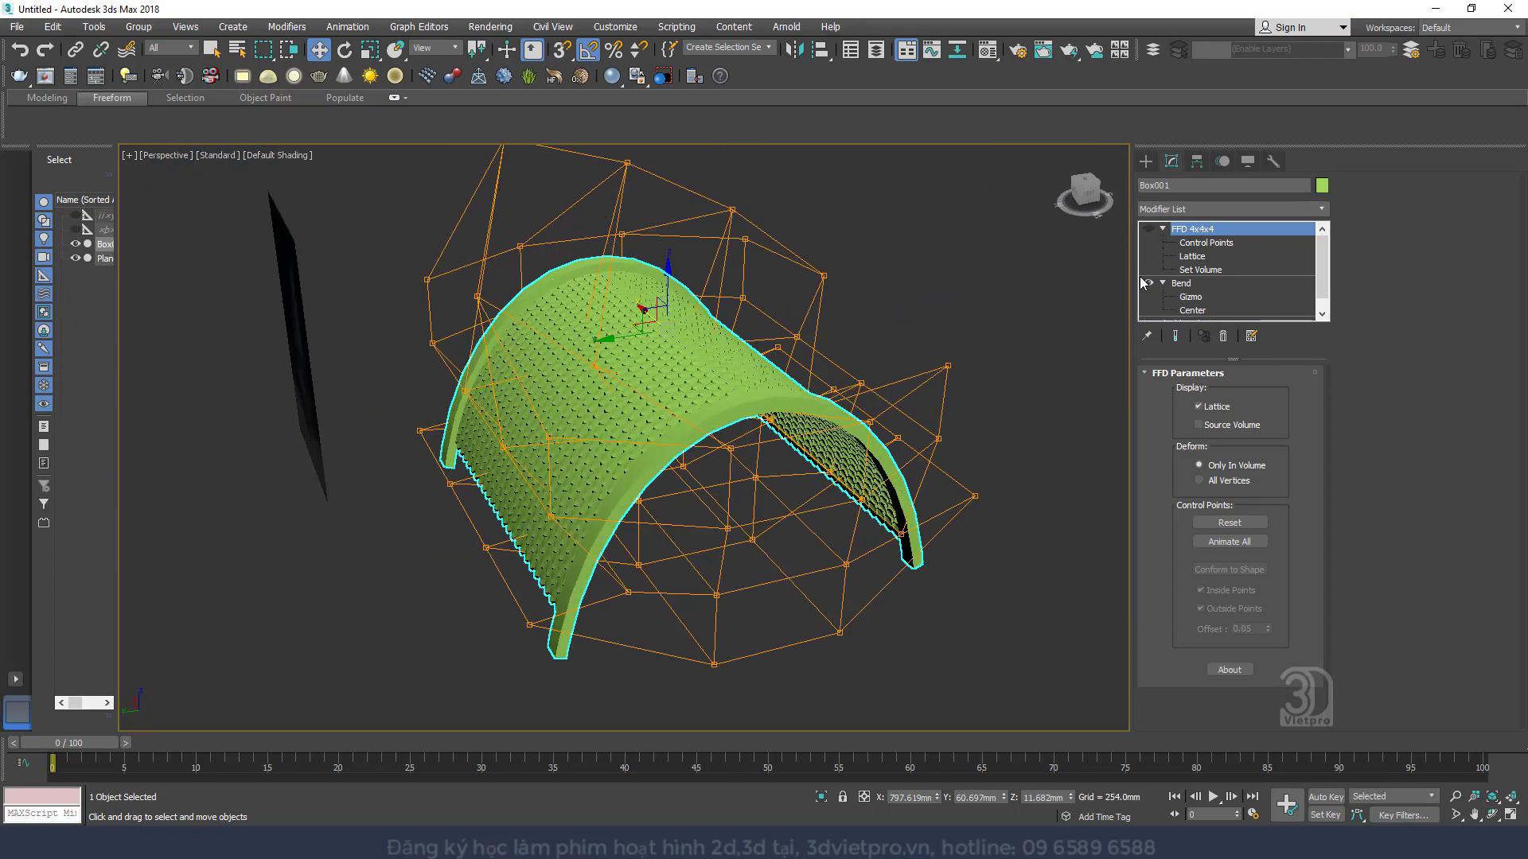
{"action": "left_click", "coordinate": [1148, 283]}
{"action": "middle_click_drag", "start_coordinate": [851, 358], "coordinate": [733, 351], "text": "alt"}
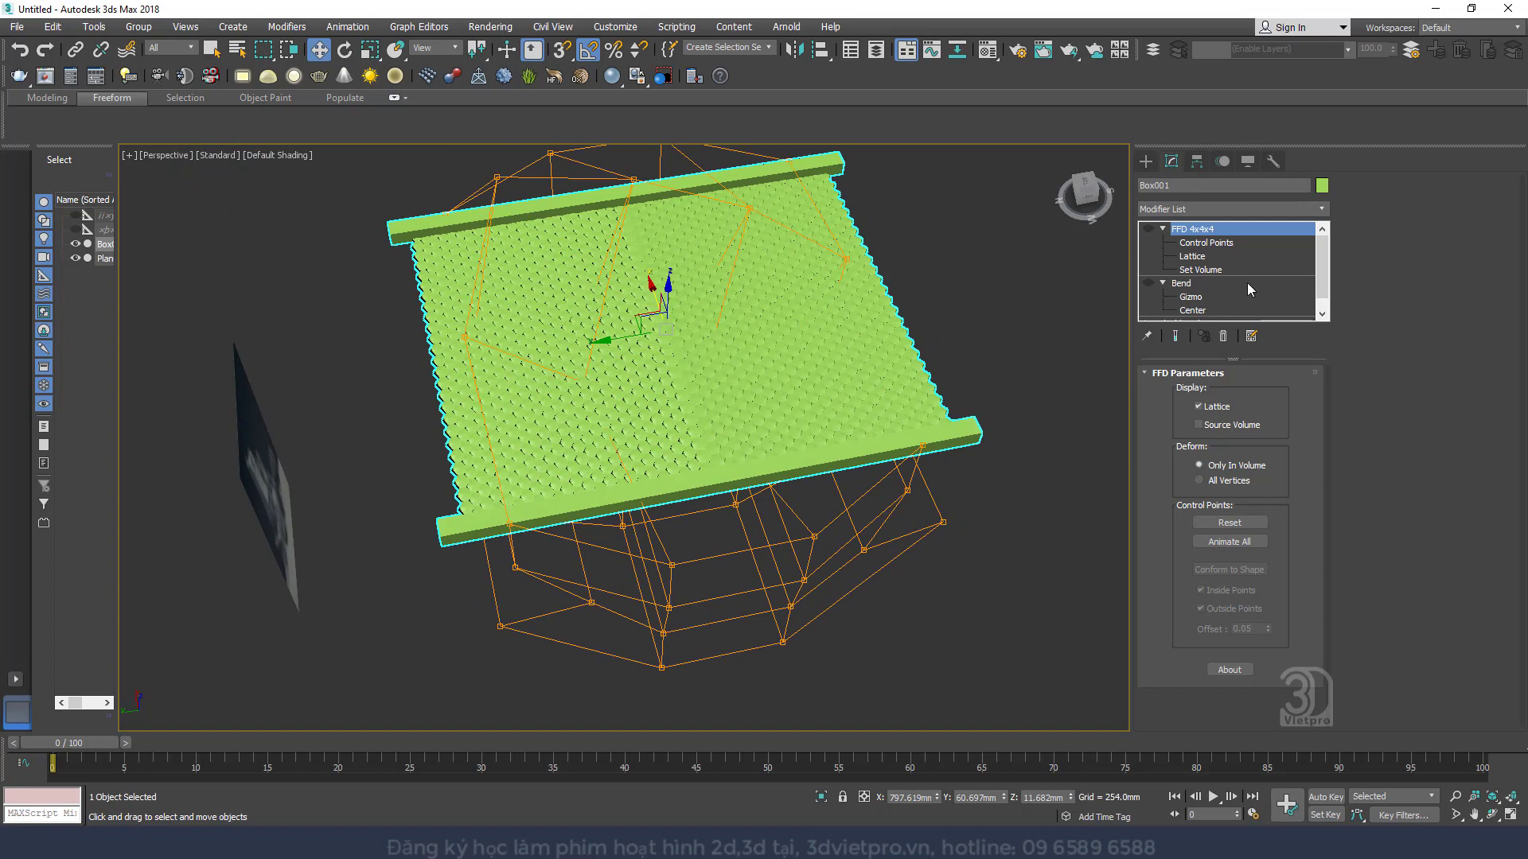
Clone one edge beam as an element to the middle of the roof, parallel to the edge beams
{"action": "left_click", "coordinate": [1197, 318]}
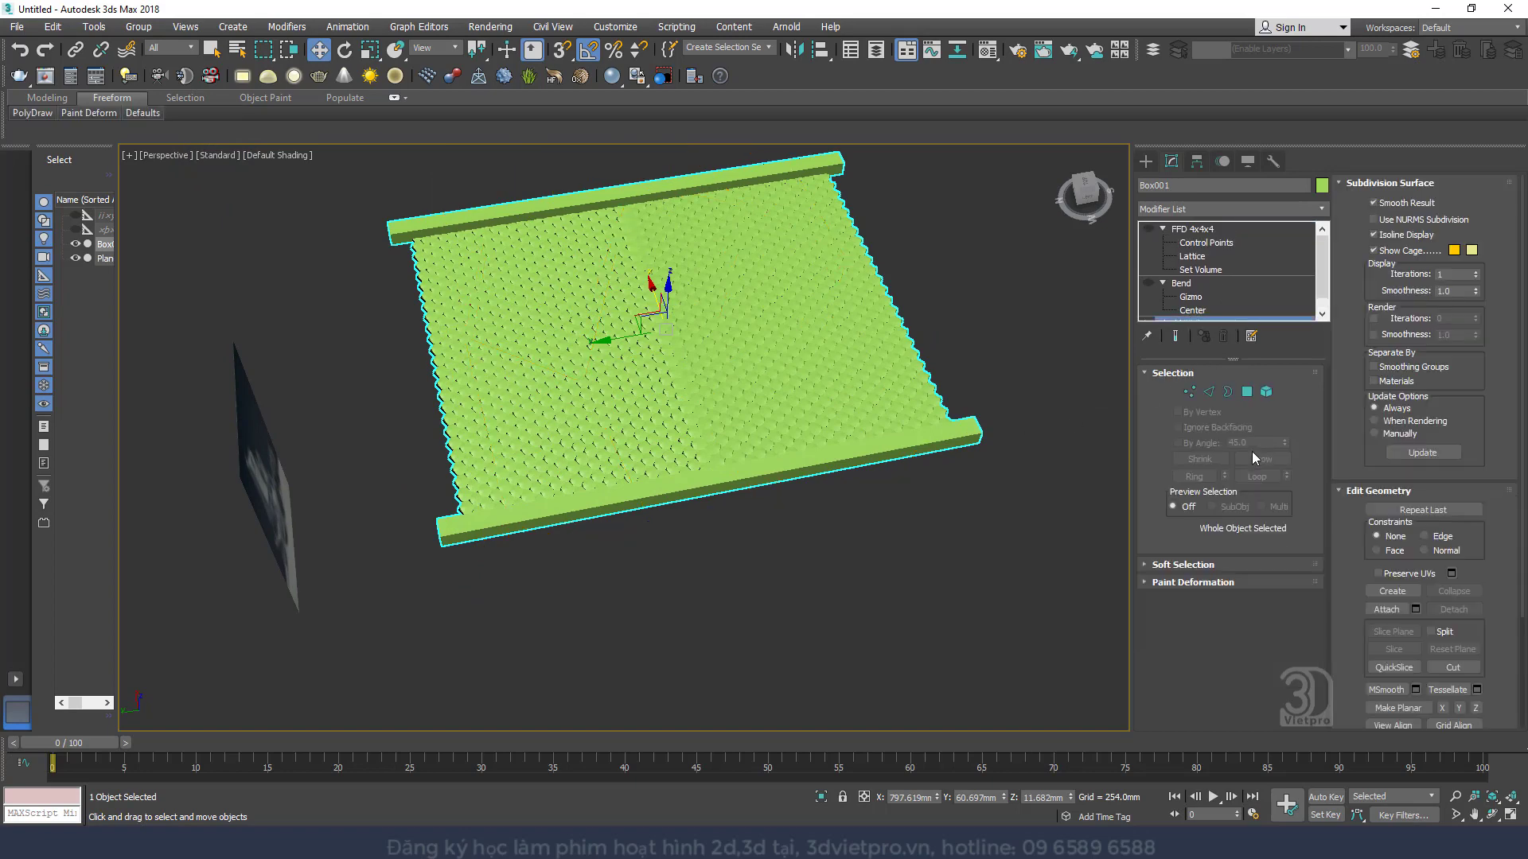
{"action": "left_click", "coordinate": [1265, 392]}
{"action": "left_click", "coordinate": [689, 480]}
{"action": "middle_click_drag", "start_coordinate": [689, 481], "coordinate": [744, 479], "text": "alt"}
{"action": "mouse_move", "coordinate": [673, 458]}
{"action": "left_mouse_down", "text": "shift"}
{"action": "mouse_move", "coordinate": [574, 420]}
{"action": "mouse_move", "coordinate": [523, 352]}
{"action": "left_mouse_up", "text": "shift"}
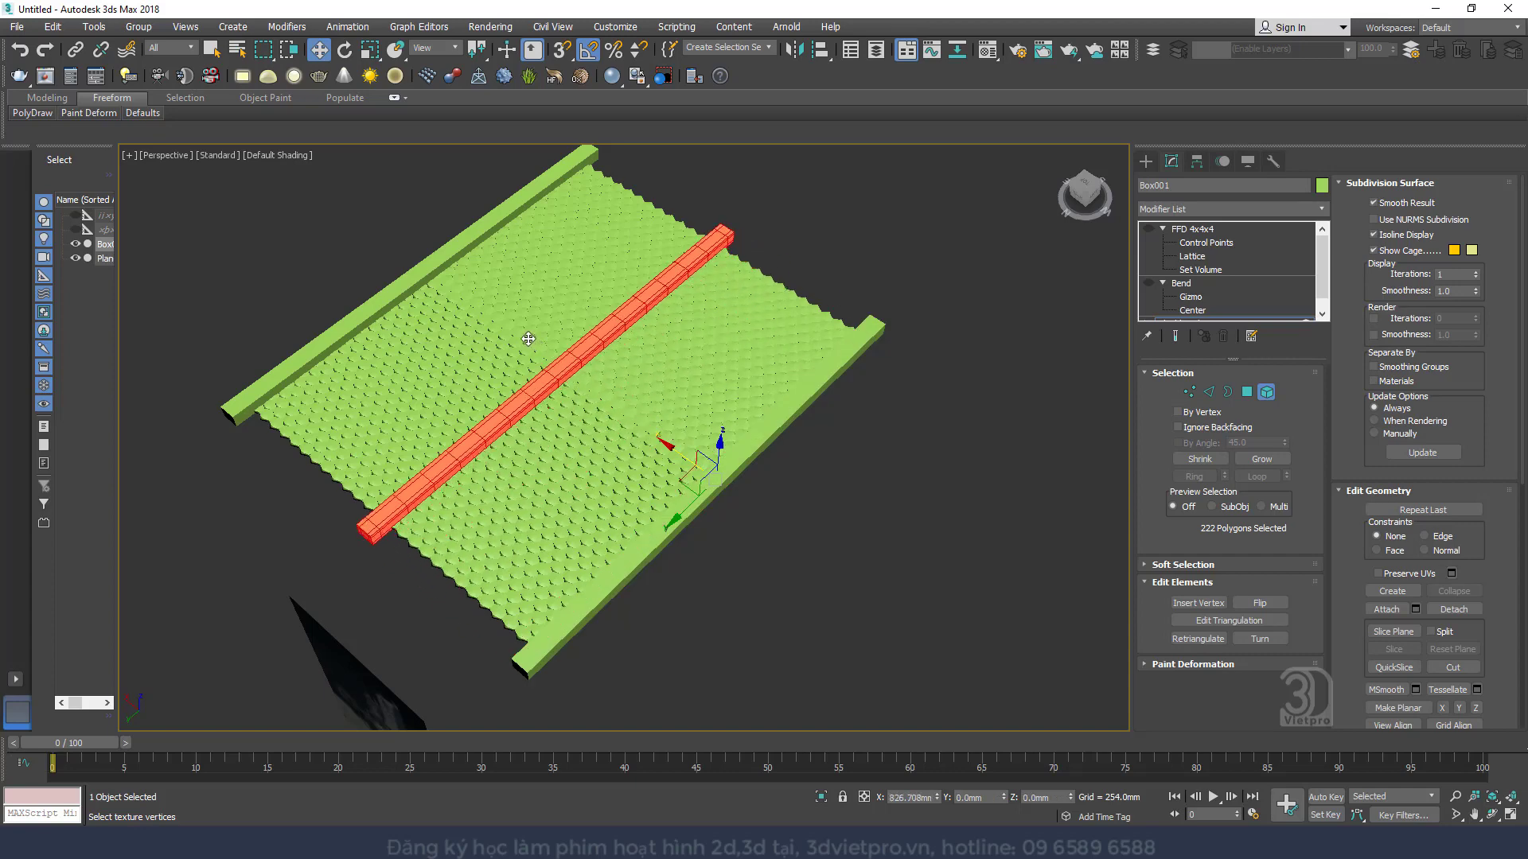
{"action": "left_click", "coordinate": [826, 437]}
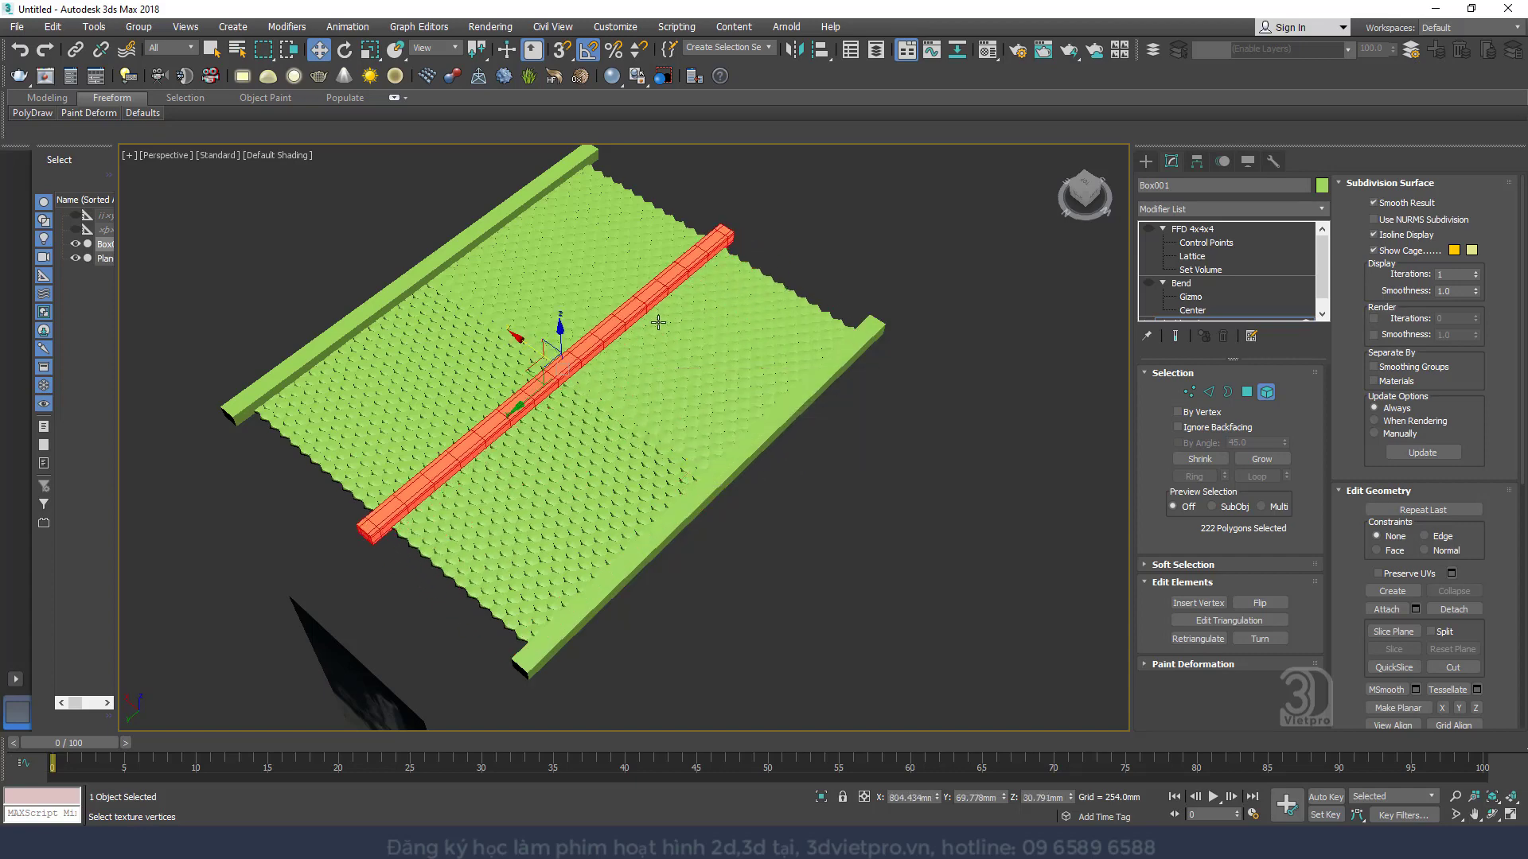
Examine the beams on the arched roof in the reference image and compare them with the model
{"action": "middle_click_drag", "start_coordinate": [683, 341], "coordinate": [762, 298], "text": "alt"}
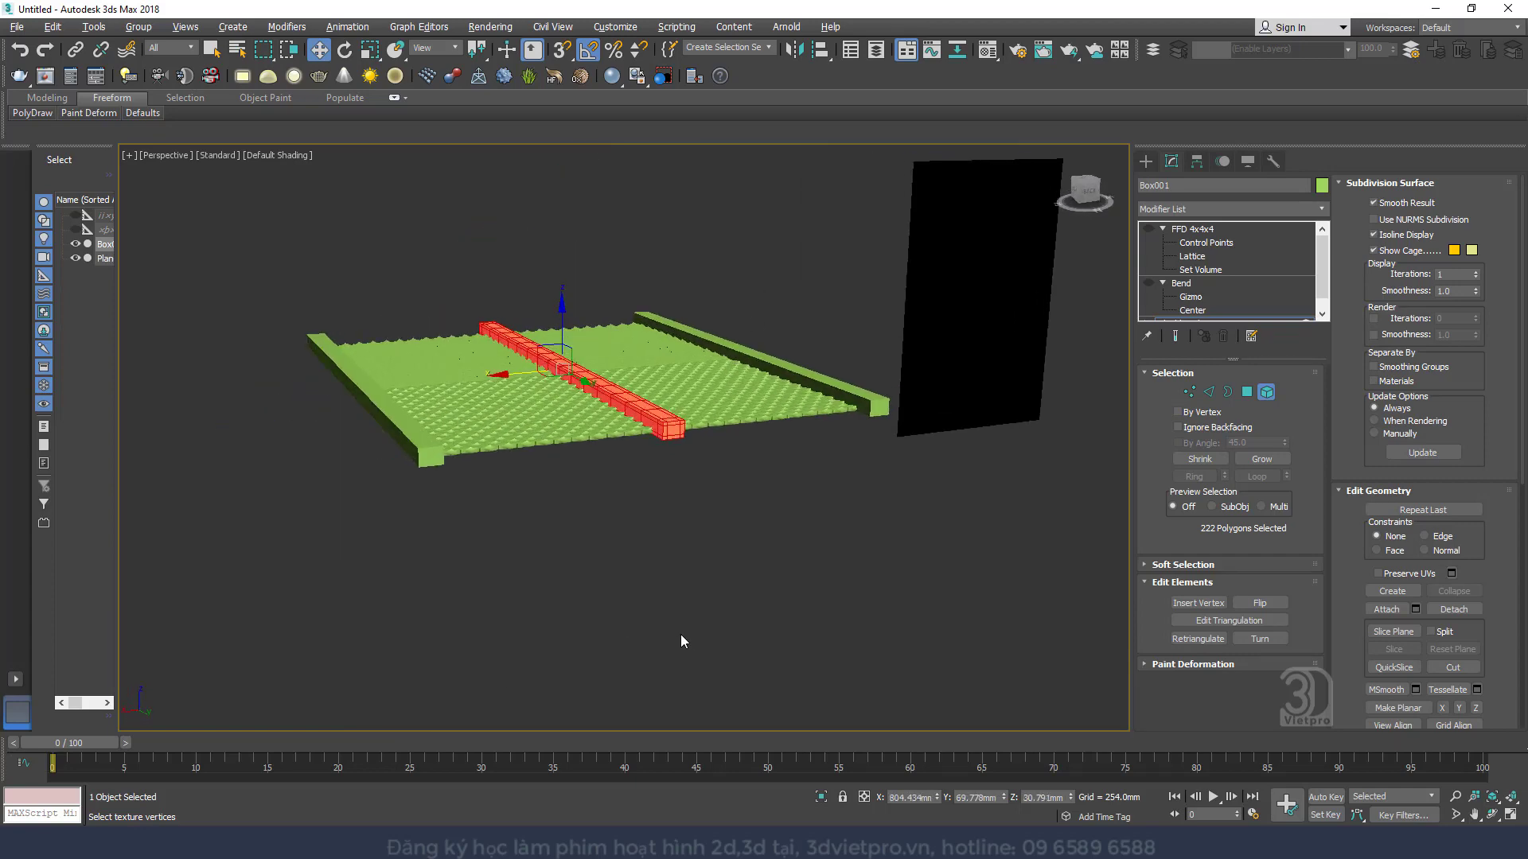
{"action": "middle_click_drag", "start_coordinate": [947, 486], "coordinate": [1023, 518], "text": "alt"}
{"action": "middle_click_drag", "start_coordinate": [668, 366], "coordinate": [915, 493], "text": "alt"}
{"action": "scroll", "coordinate": [297, 312], "scroll_direction": "up", "scroll_amount": 5}
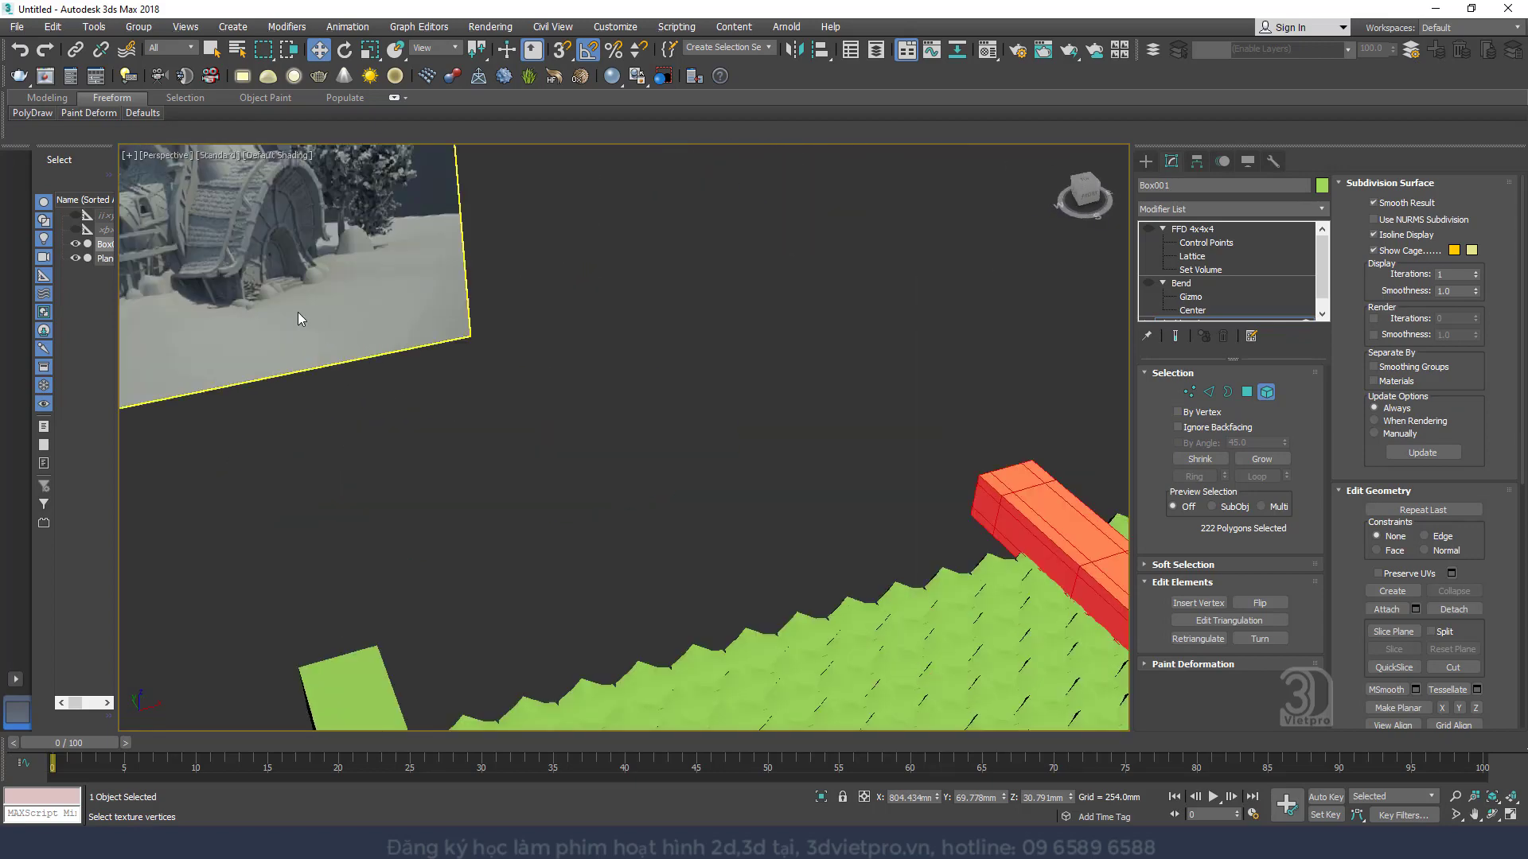
{"action": "scroll", "coordinate": [298, 312], "scroll_direction": "up", "scroll_amount": 5}
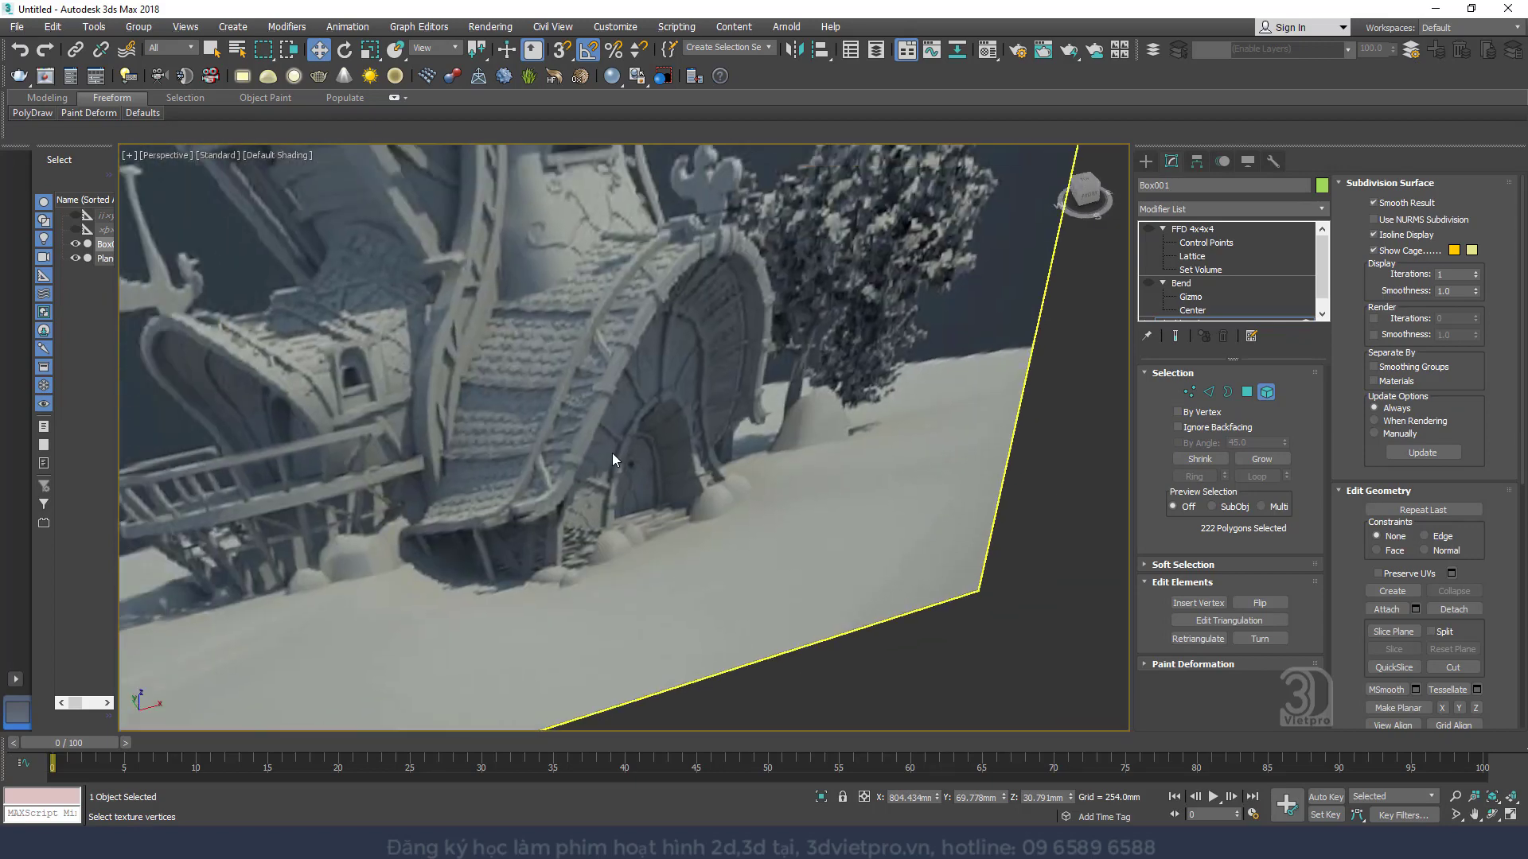
{"action": "scroll", "coordinate": [621, 456], "scroll_direction": "down", "scroll_amount": 8}
{"action": "middle_click_drag", "start_coordinate": [770, 525], "coordinate": [557, 390], "text": "alt"}
{"action": "scroll", "coordinate": [835, 576], "scroll_direction": "down", "scroll_amount": 2}
Rotate a clone of the middle beam by 90 degrees and keep it as an element crossing the roof
{"action": "key", "text": "t"}
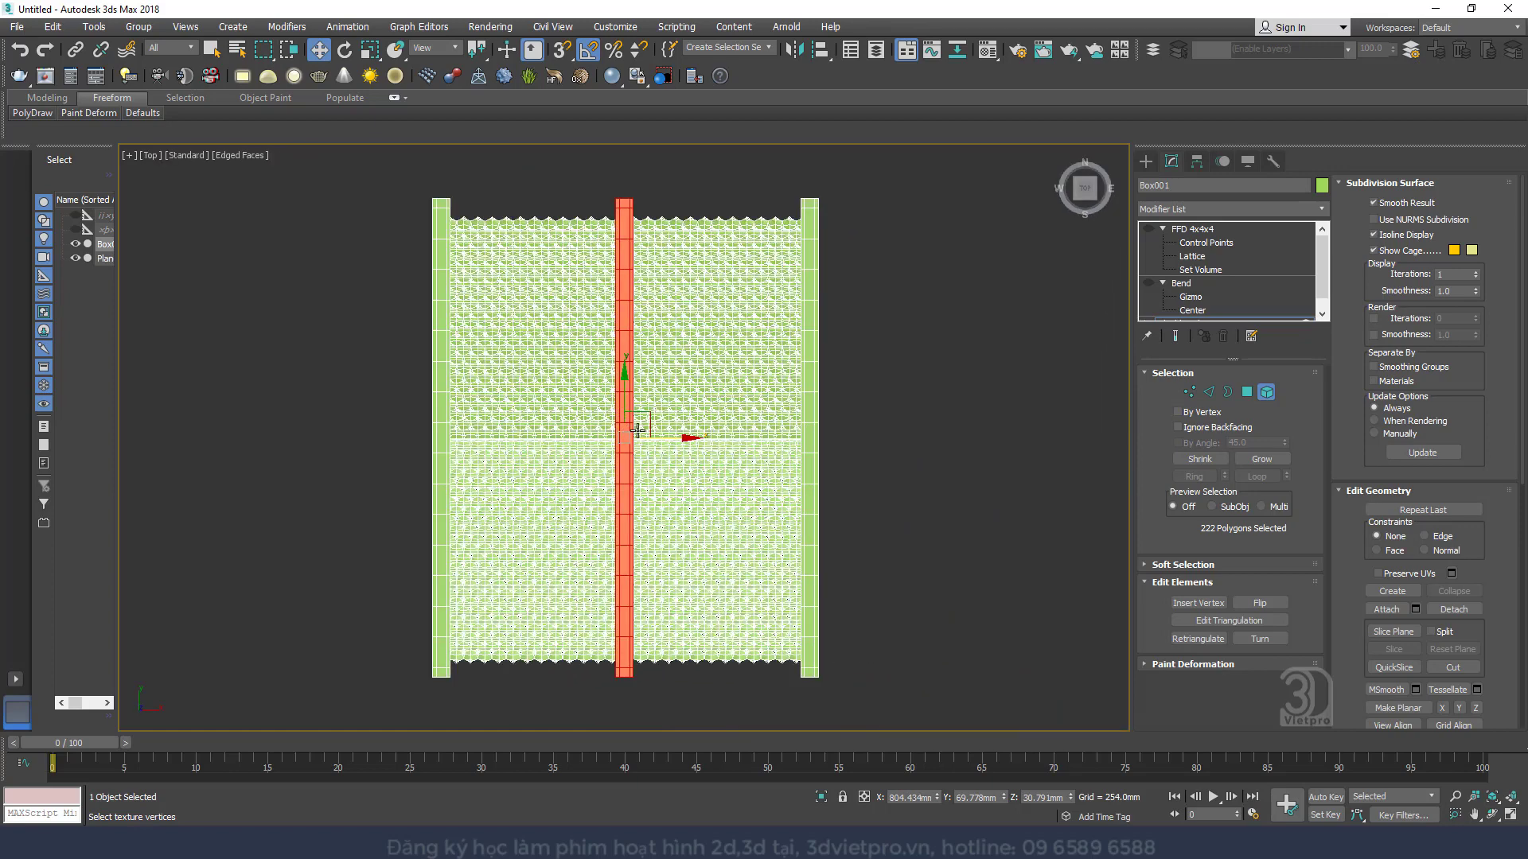
{"action": "right_click", "coordinate": [638, 430]}
{"action": "left_click", "coordinate": [664, 464]}
{"action": "mouse_move", "coordinate": [668, 403]}
{"action": "left_mouse_down"}
{"action": "mouse_move", "coordinate": [590, 362]}
{"action": "mouse_move", "coordinate": [602, 370]}
{"action": "left_mouse_up"}
{"action": "left_click", "coordinate": [816, 439]}
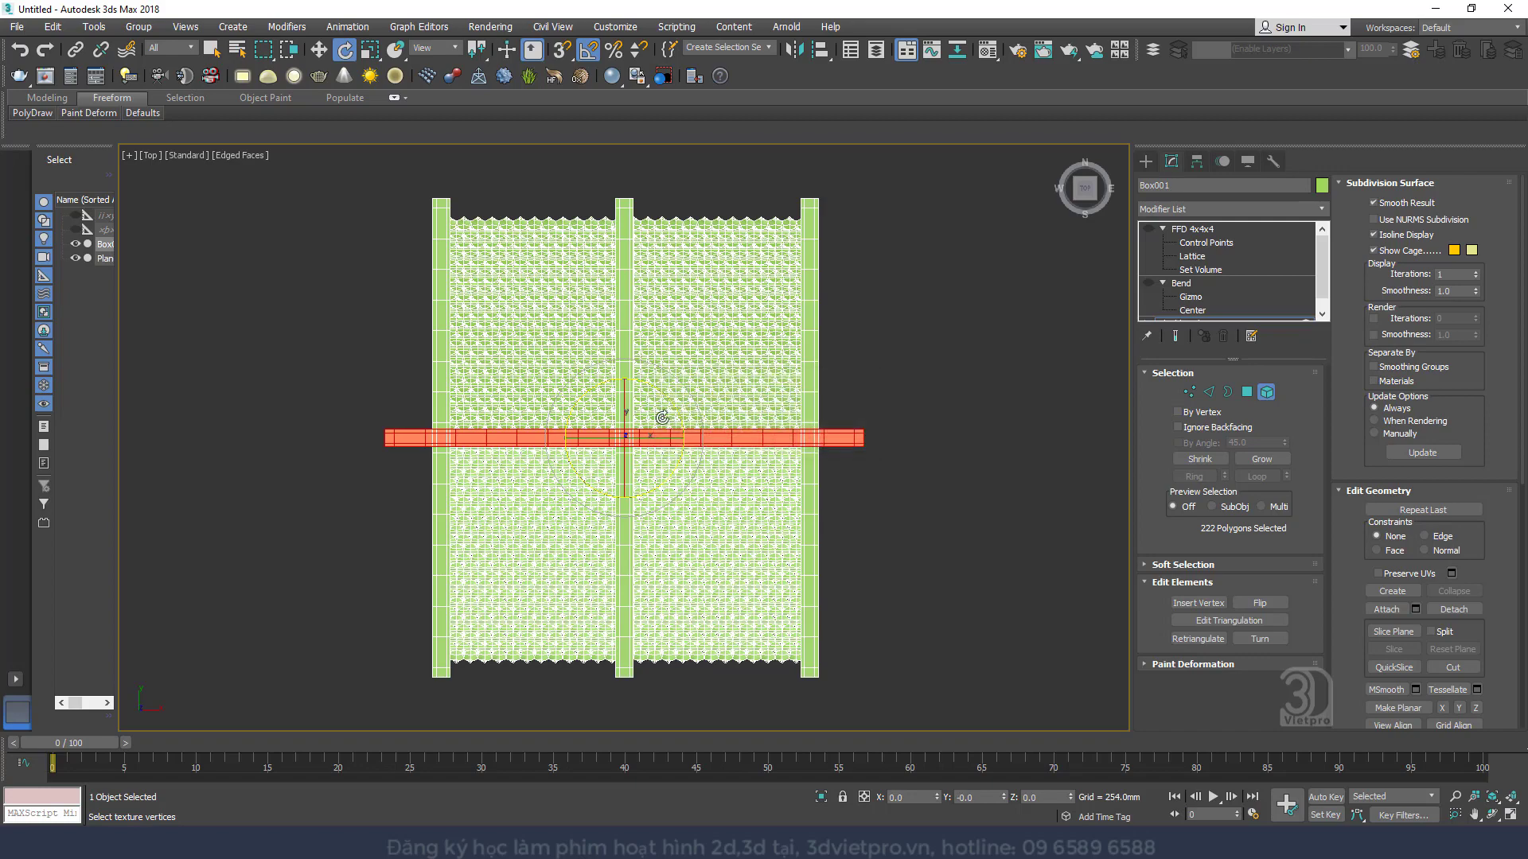
Scale the crossbeam down to fit between the two edge beams
{"action": "right_click", "coordinate": [634, 413]}
{"action": "left_click", "coordinate": [665, 447]}
{"action": "left_click_drag", "start_coordinate": [625, 440], "coordinate": [628, 457]}
{"action": "middle_click_drag", "start_coordinate": [660, 420], "coordinate": [748, 377], "text": "alt"}
Move the crossbeam to one end of the roof and clone it as an element to the opposite end
{"action": "right_click", "coordinate": [616, 404]}
{"action": "left_click", "coordinate": [635, 421]}
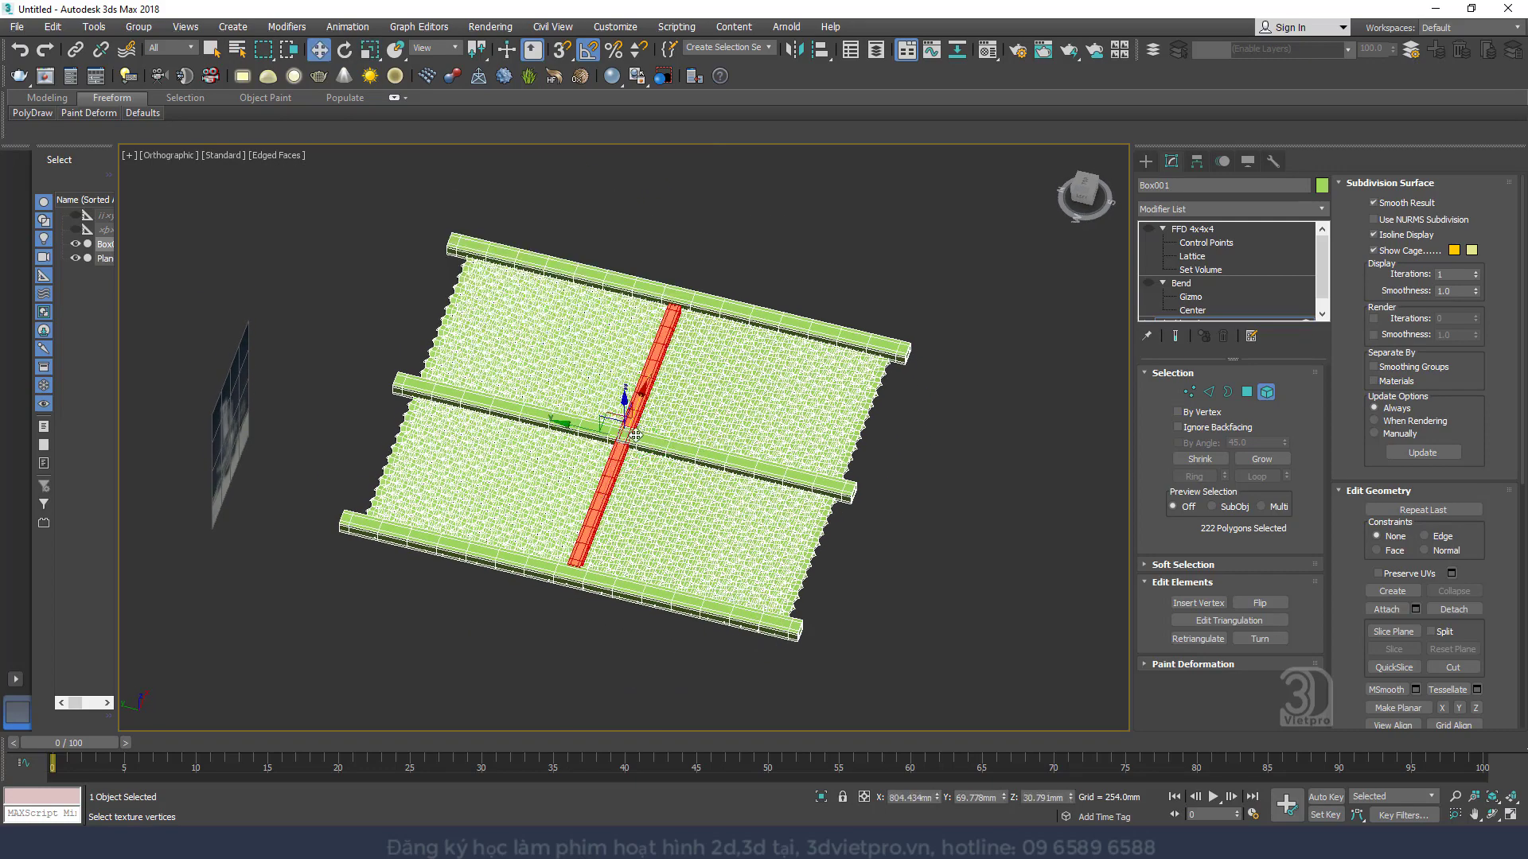
{"action": "mouse_move", "coordinate": [575, 430]}
{"action": "left_mouse_down"}
{"action": "mouse_move", "coordinate": [376, 377]}
{"action": "mouse_move", "coordinate": [785, 502]}
{"action": "mouse_move", "coordinate": [759, 505]}
{"action": "left_mouse_up"}
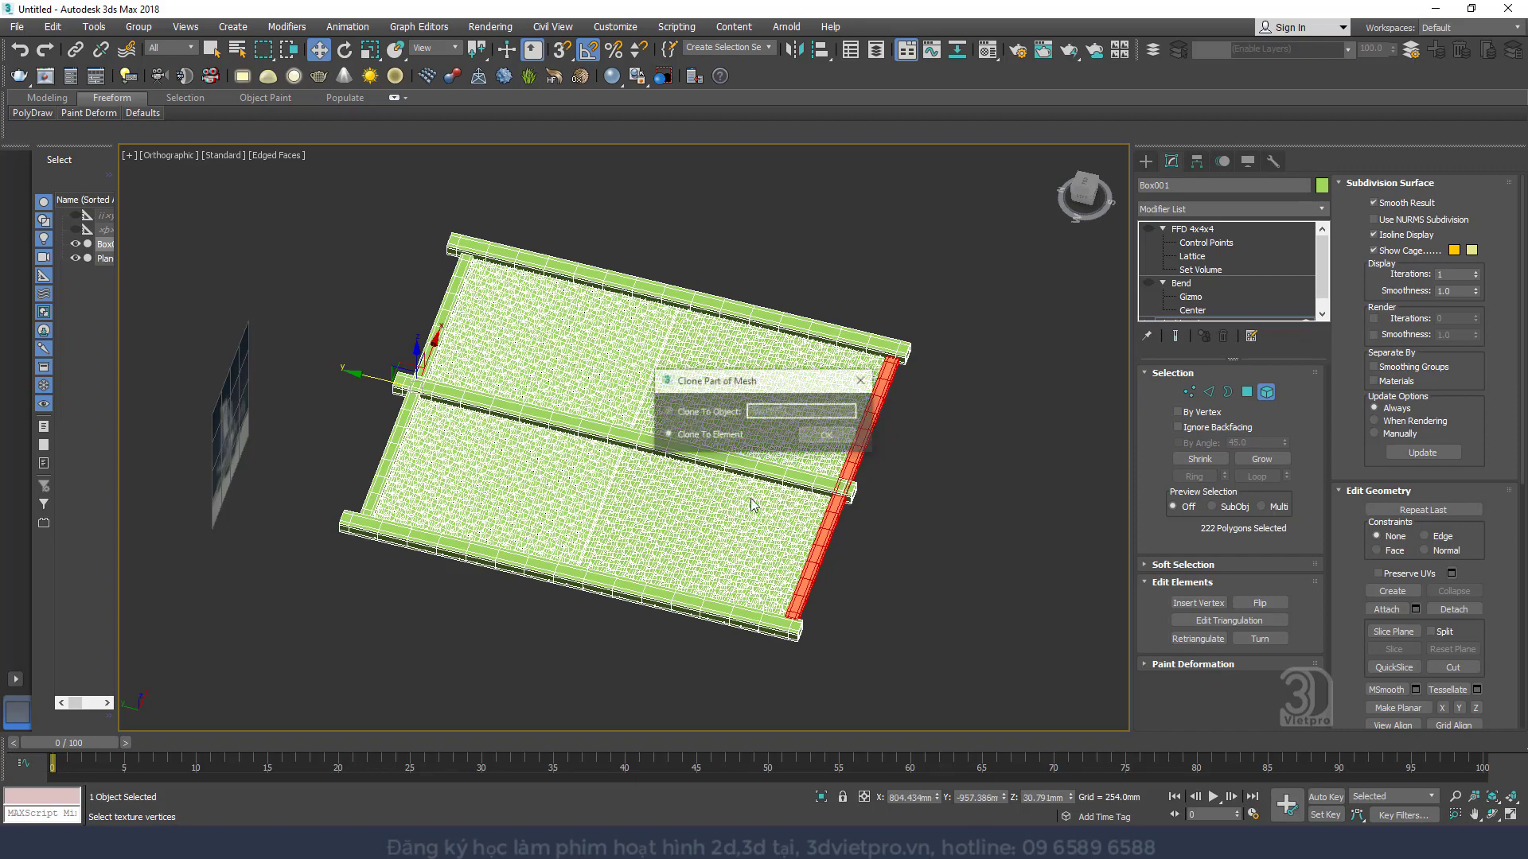
{"action": "left_click", "coordinate": [816, 438]}
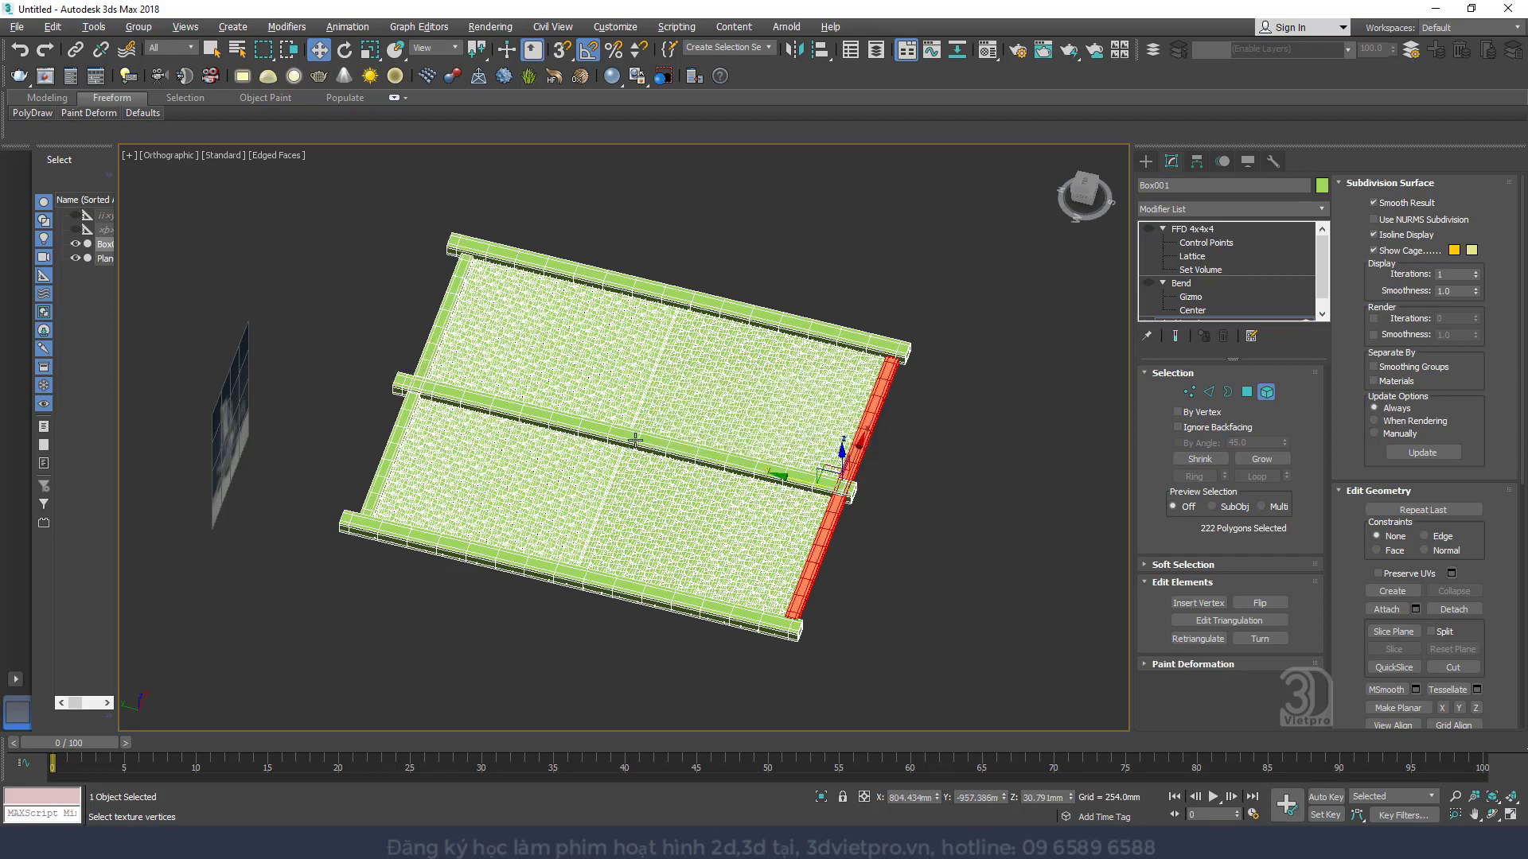
Clone the end crossbeam a short way inward along the roof as an element and scale it shorter
{"action": "mouse_move", "coordinate": [820, 444]}
{"action": "middle_mouse_down", "text": "alt"}
{"action": "mouse_move", "coordinate": [728, 412]}
{"action": "mouse_move", "coordinate": [726, 437]}
{"action": "mouse_move", "coordinate": [710, 440]}
{"action": "middle_mouse_up", "text": "alt"}
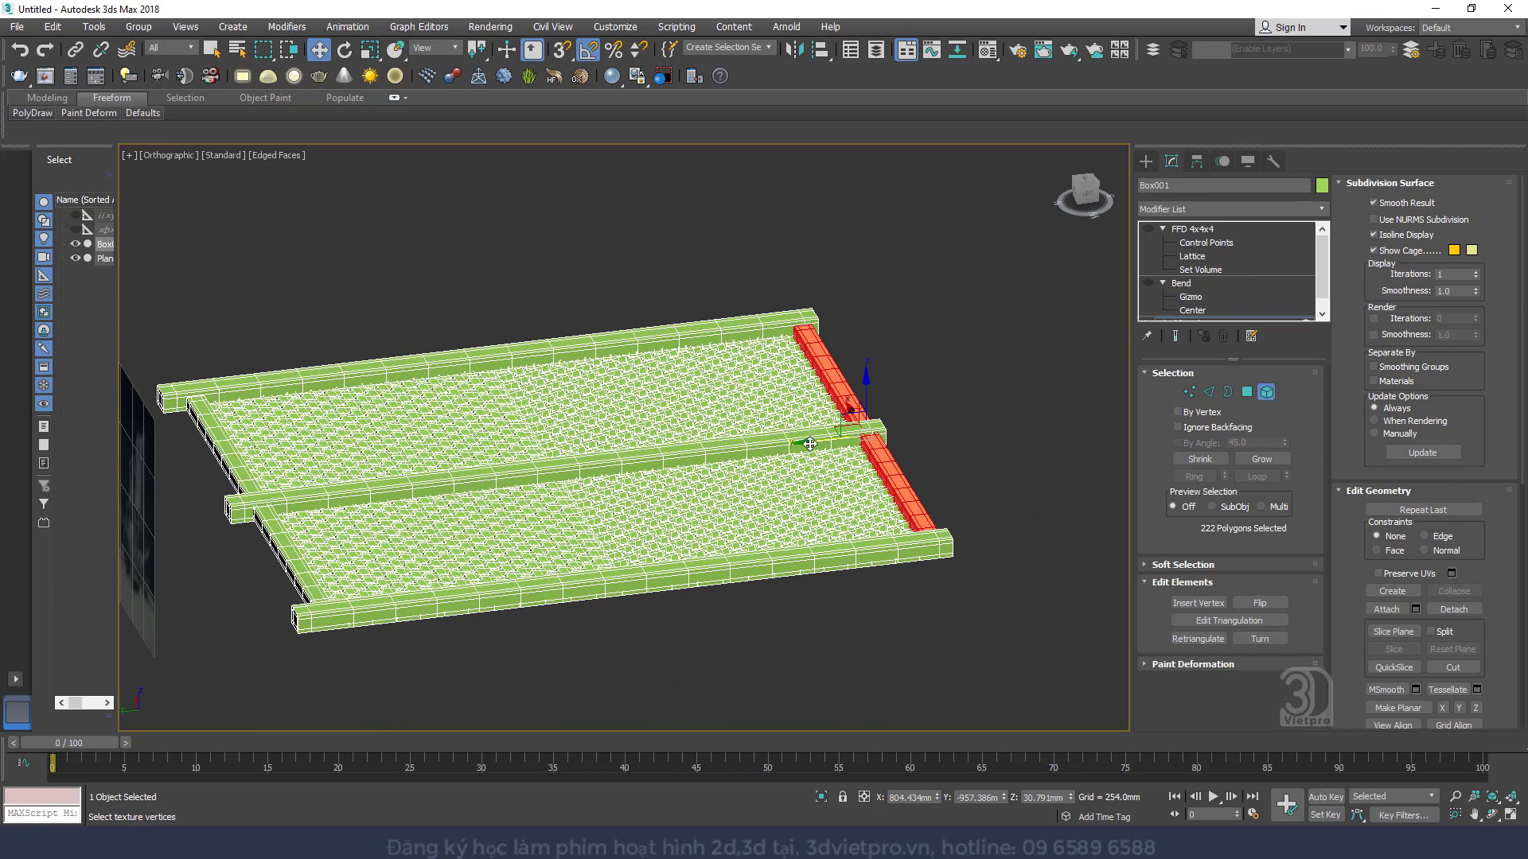
{"action": "mouse_move", "coordinate": [809, 443]}
{"action": "left_mouse_down", "text": "shift"}
{"action": "mouse_move", "coordinate": [752, 438]}
{"action": "mouse_move", "coordinate": [795, 437]}
{"action": "mouse_move", "coordinate": [768, 440]}
{"action": "left_mouse_up", "text": "shift"}
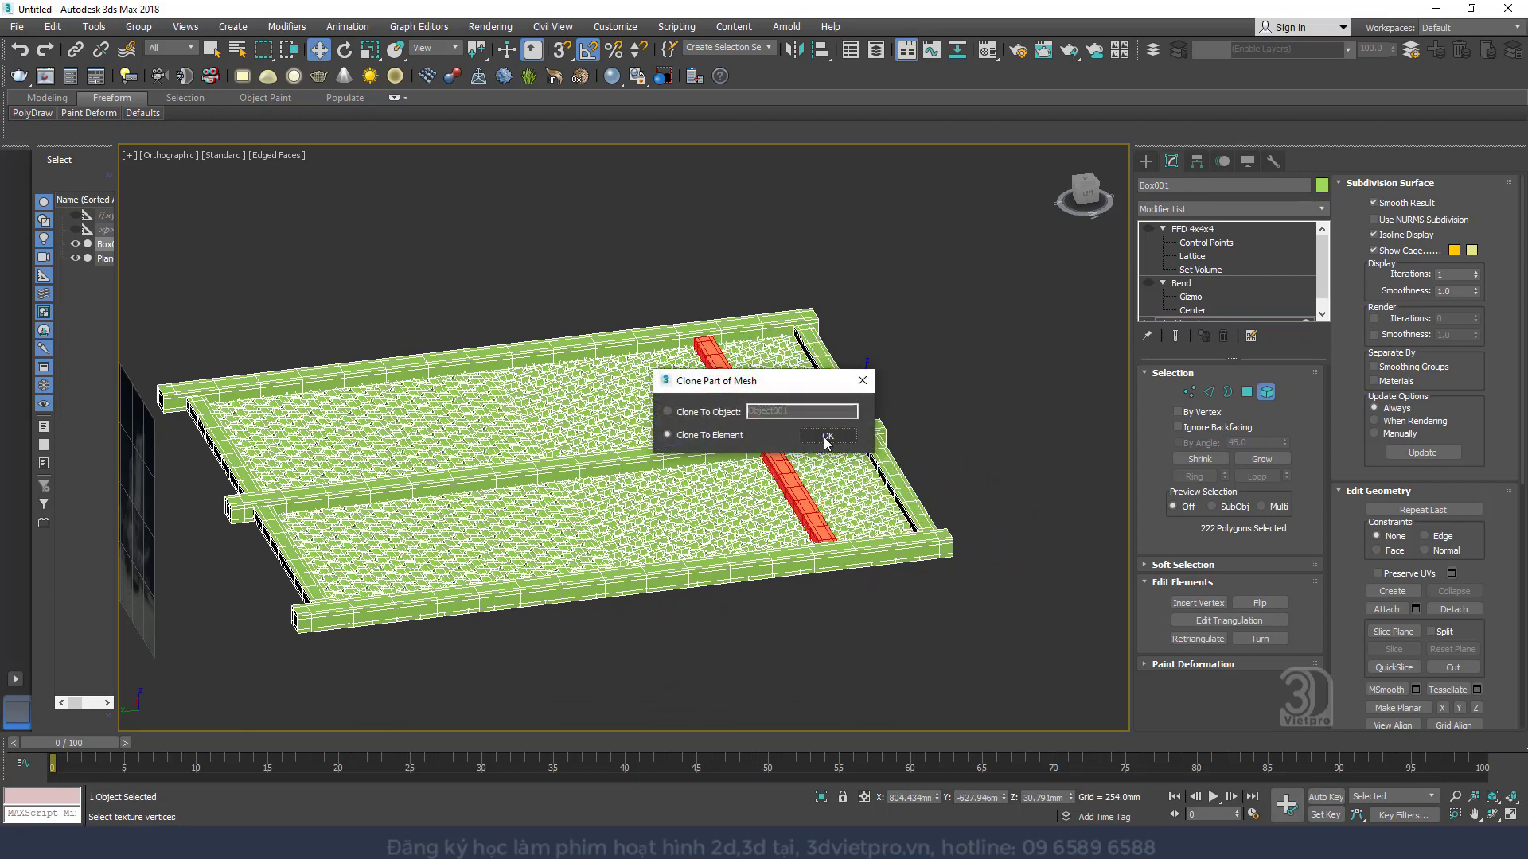
{"action": "left_click", "coordinate": [816, 436]}
{"action": "right_click", "coordinate": [740, 399]}
{"action": "left_click", "coordinate": [758, 439]}
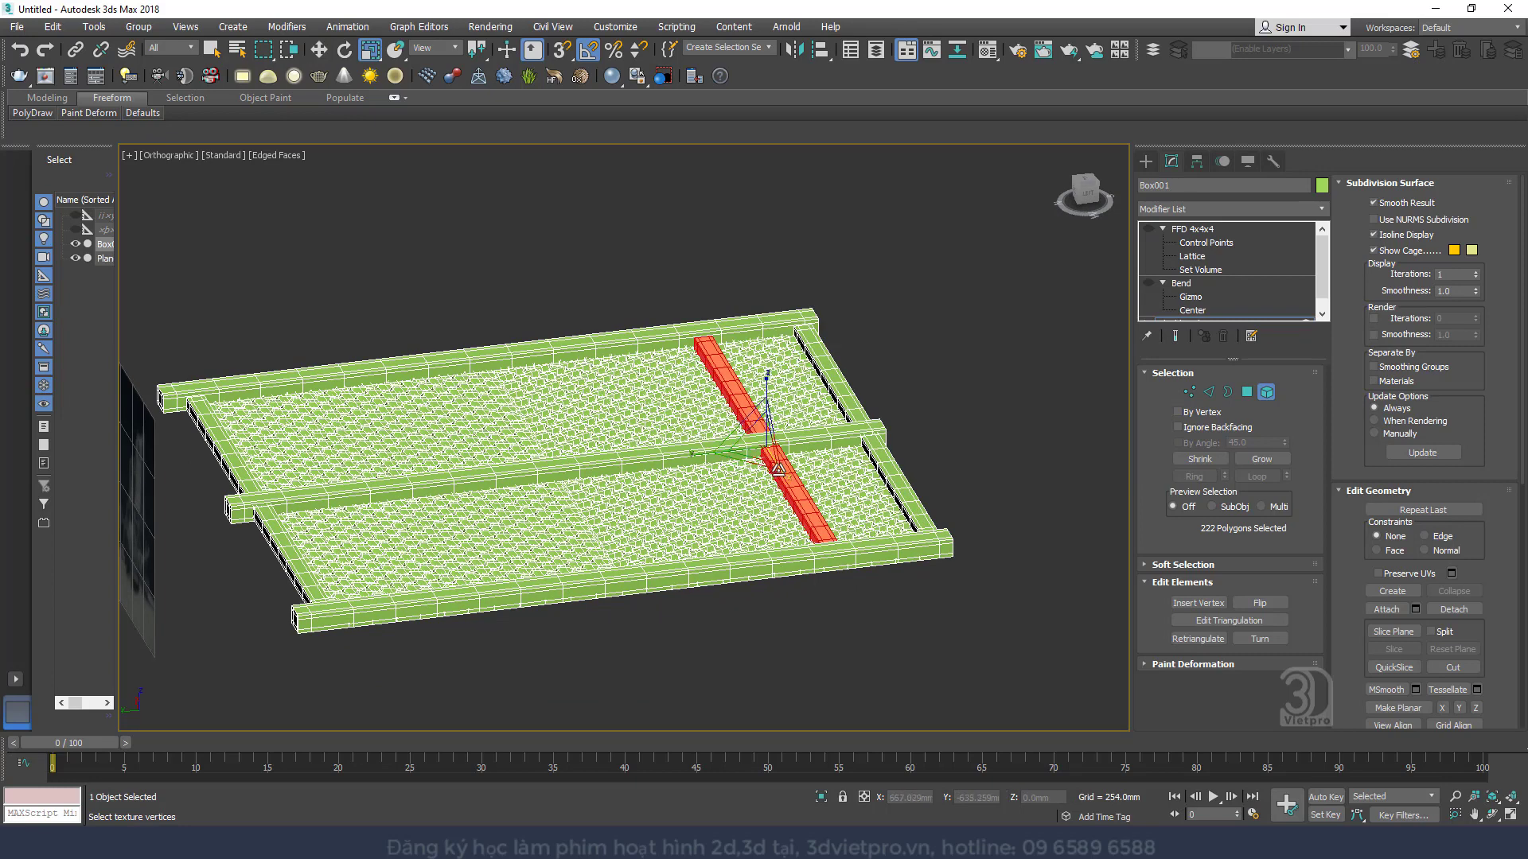
{"action": "left_click_drag", "start_coordinate": [784, 471], "coordinate": [767, 457]}
Move the short crossbeam into one half of the roof and scale it to fit between the middle and edge beams
{"action": "right_click", "coordinate": [765, 442]}
{"action": "left_click", "coordinate": [788, 460]}
{"action": "middle_click_drag", "start_coordinate": [750, 421], "coordinate": [595, 434], "text": "alt"}
{"action": "left_click_drag", "start_coordinate": [776, 439], "coordinate": [923, 445]}
{"action": "right_click", "coordinate": [834, 415]}
{"action": "left_click", "coordinate": [865, 442]}
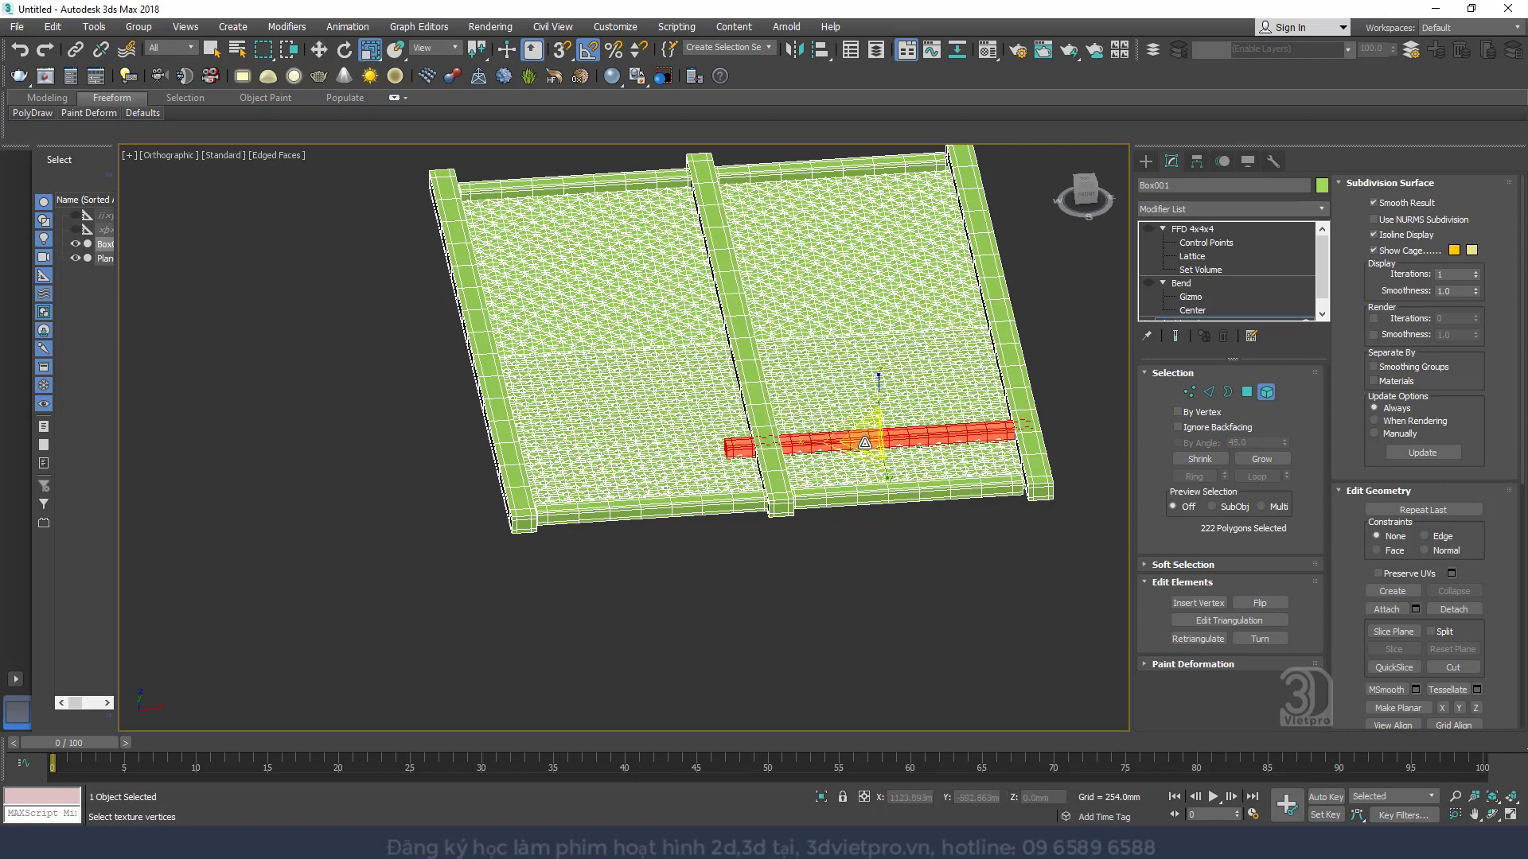
{"action": "left_click_drag", "start_coordinate": [807, 442], "coordinate": [821, 442]}
{"action": "right_click", "coordinate": [820, 444]}
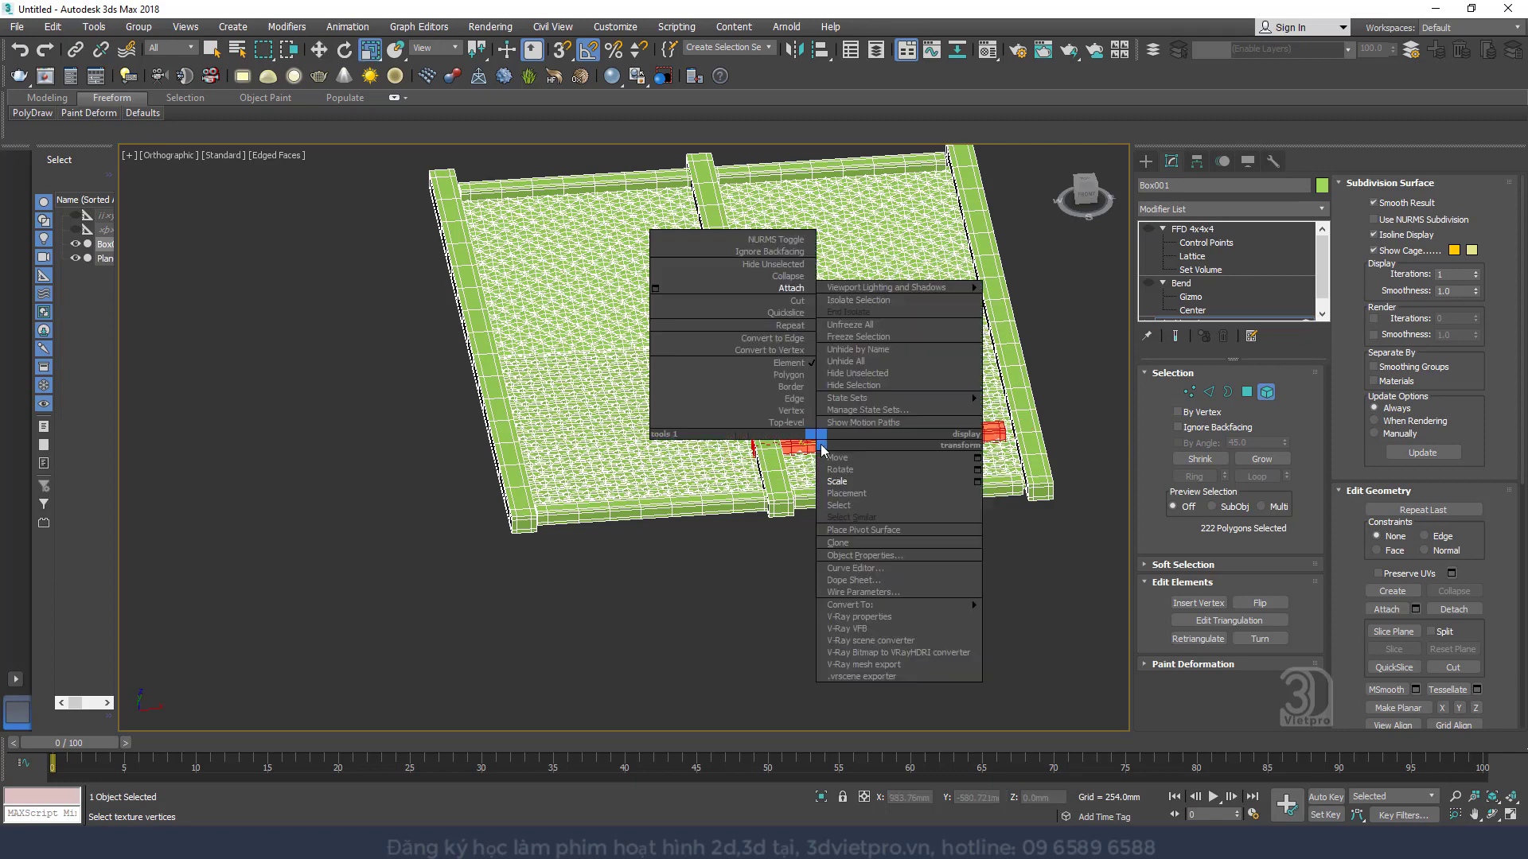
{"action": "left_click", "coordinate": [836, 457]}
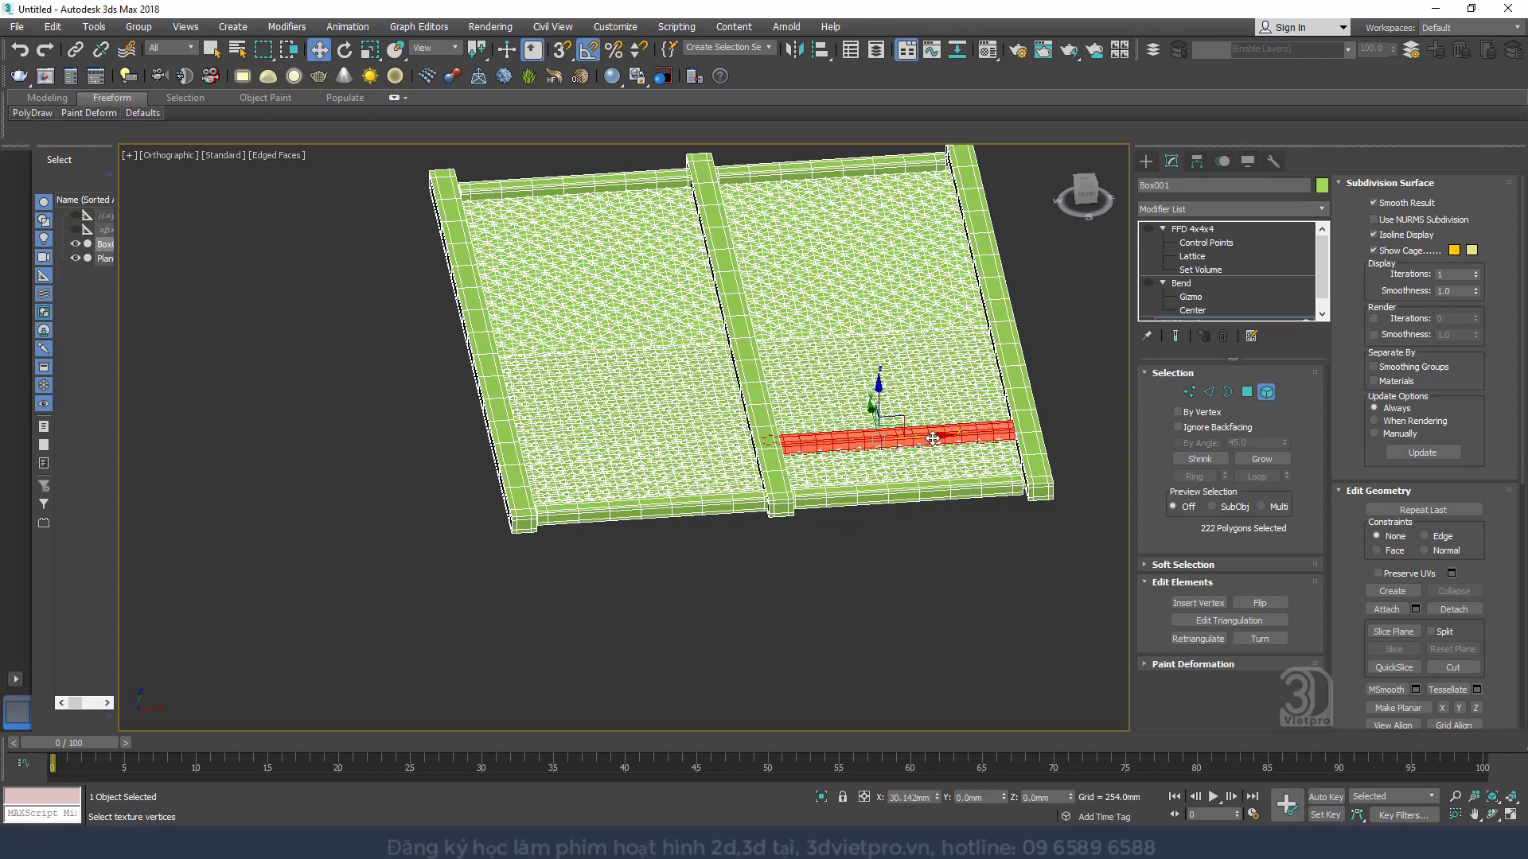
{"action": "middle_click_drag", "start_coordinate": [884, 409], "coordinate": [853, 422], "text": "alt"}
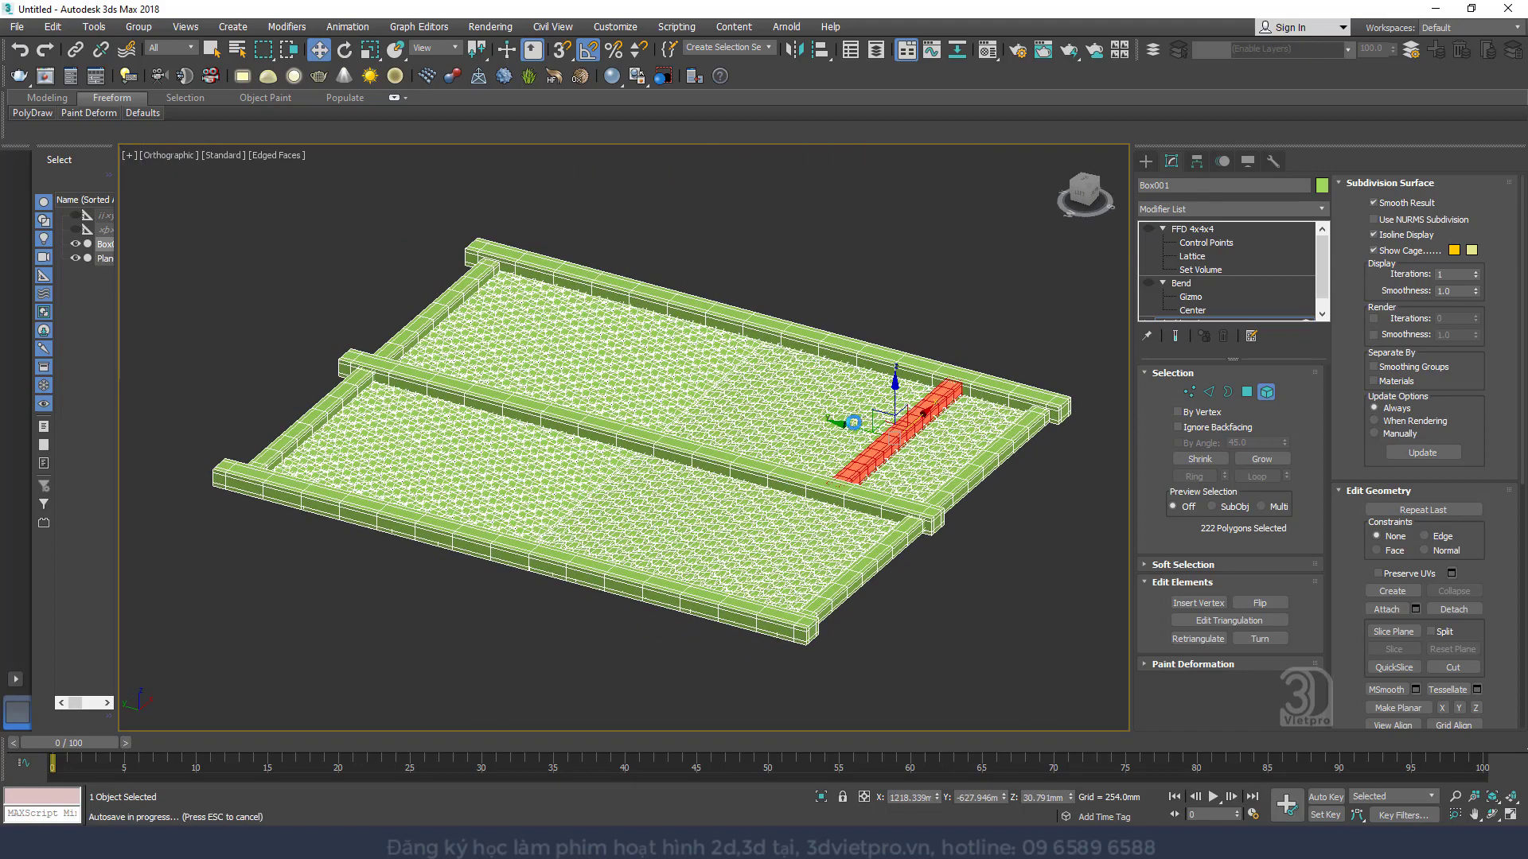
Clone the short crossbeam as an element further inward along the same half of the roof
{"action": "left_click_drag", "start_coordinate": [845, 428], "coordinate": [697, 382]}
{"action": "left_click_drag", "start_coordinate": [741, 405], "coordinate": [748, 414], "text": "shift"}
{"action": "left_click", "coordinate": [819, 433]}
{"action": "middle_click_drag", "start_coordinate": [797, 415], "coordinate": [826, 413], "text": "alt"}
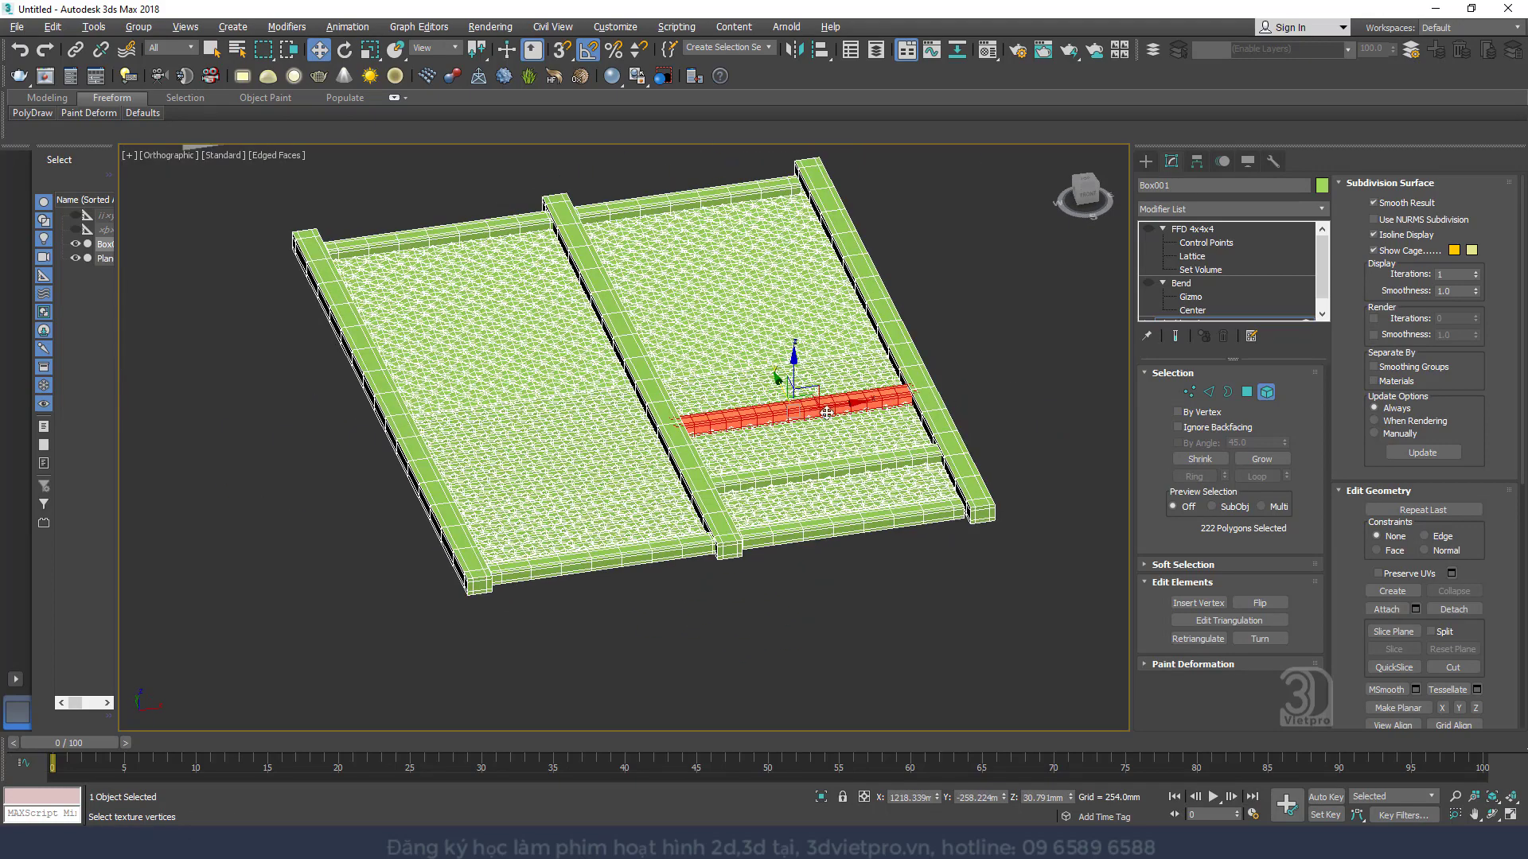
Clone the inner crossbeam as an element into the other half, rotate it into a slanted brace and shift it toward the near end
{"action": "left_click_drag", "start_coordinate": [845, 407], "coordinate": [603, 410], "text": "shift"}
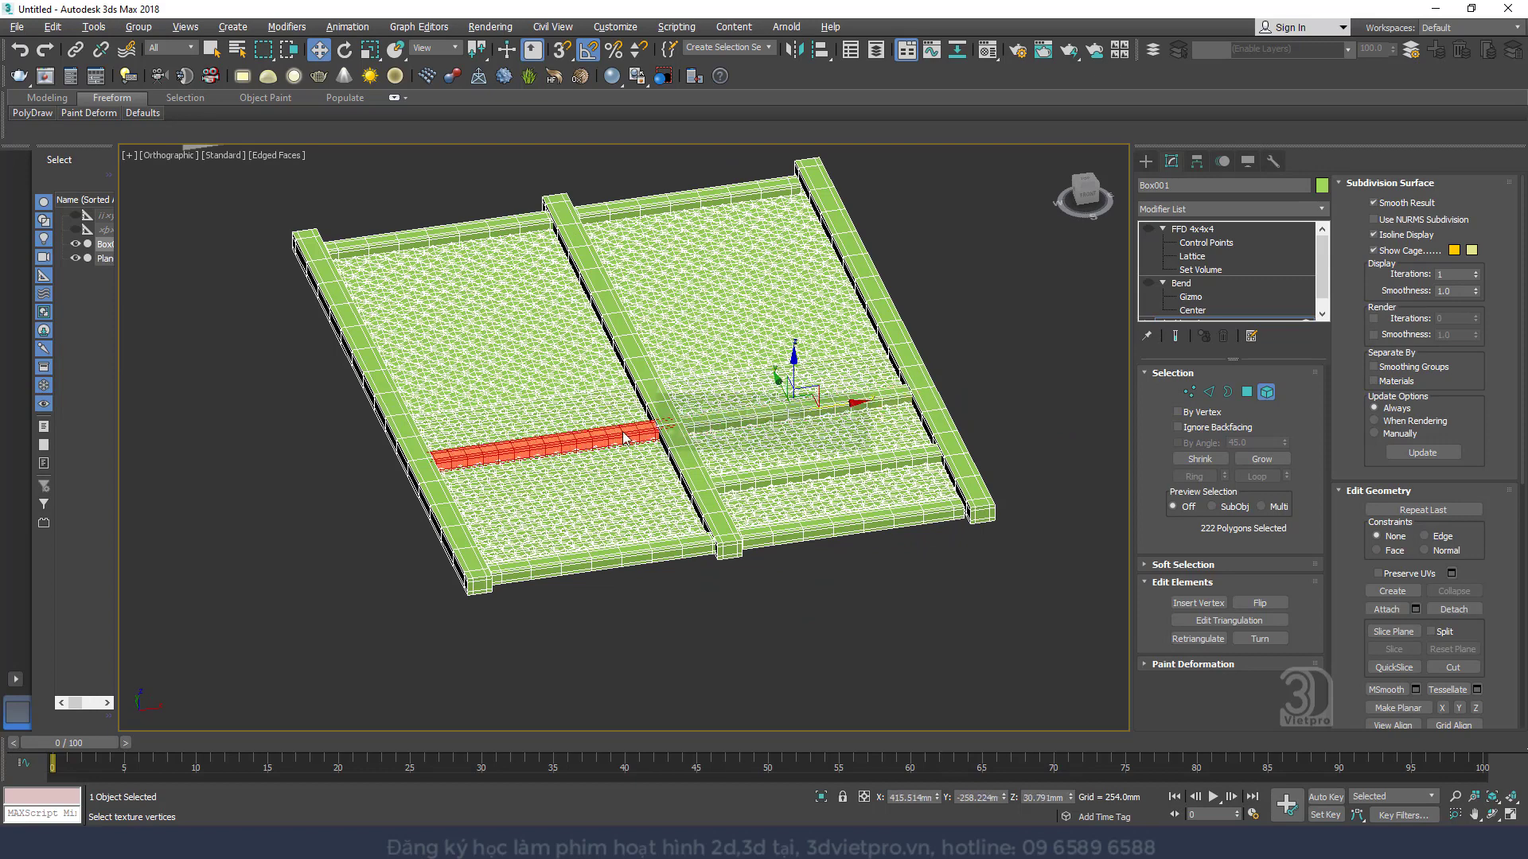
{"action": "left_click", "coordinate": [798, 434]}
{"action": "right_click", "coordinate": [563, 432]}
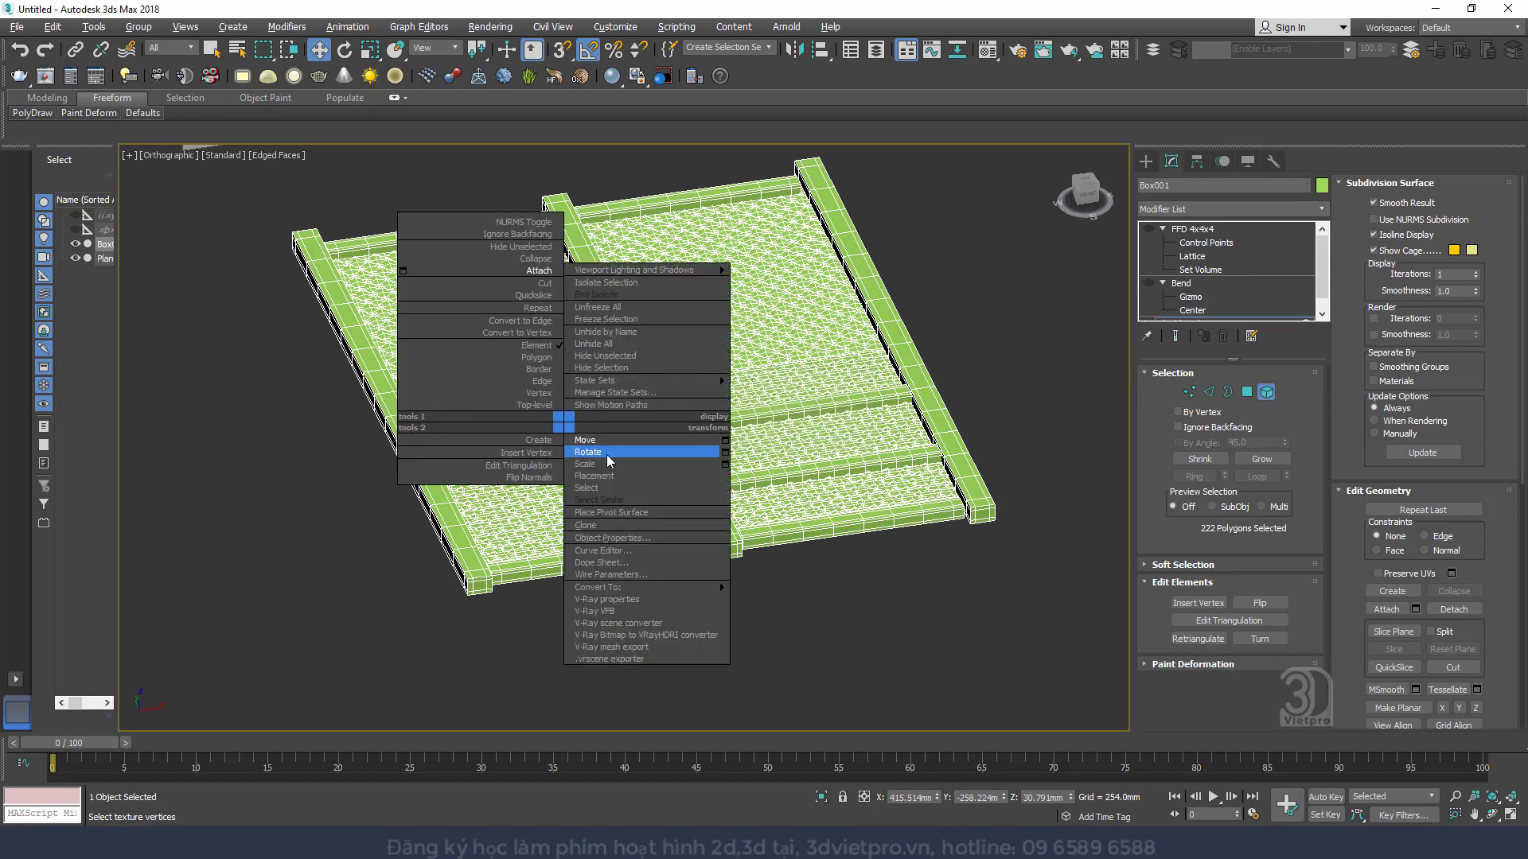
{"action": "left_click", "coordinate": [616, 448]}
{"action": "left_click_drag", "start_coordinate": [598, 459], "coordinate": [609, 459]}
{"action": "key", "text": "w"}
{"action": "middle_click_drag", "start_coordinate": [585, 460], "coordinate": [525, 433], "text": "alt"}
{"action": "left_click_drag", "start_coordinate": [511, 428], "coordinate": [605, 476]}
Clone the slanted brace and both short crossbeams as elements toward the opposite end, and delete the copied slanted brace
{"action": "left_click", "coordinate": [672, 339], "text": "ctrl"}
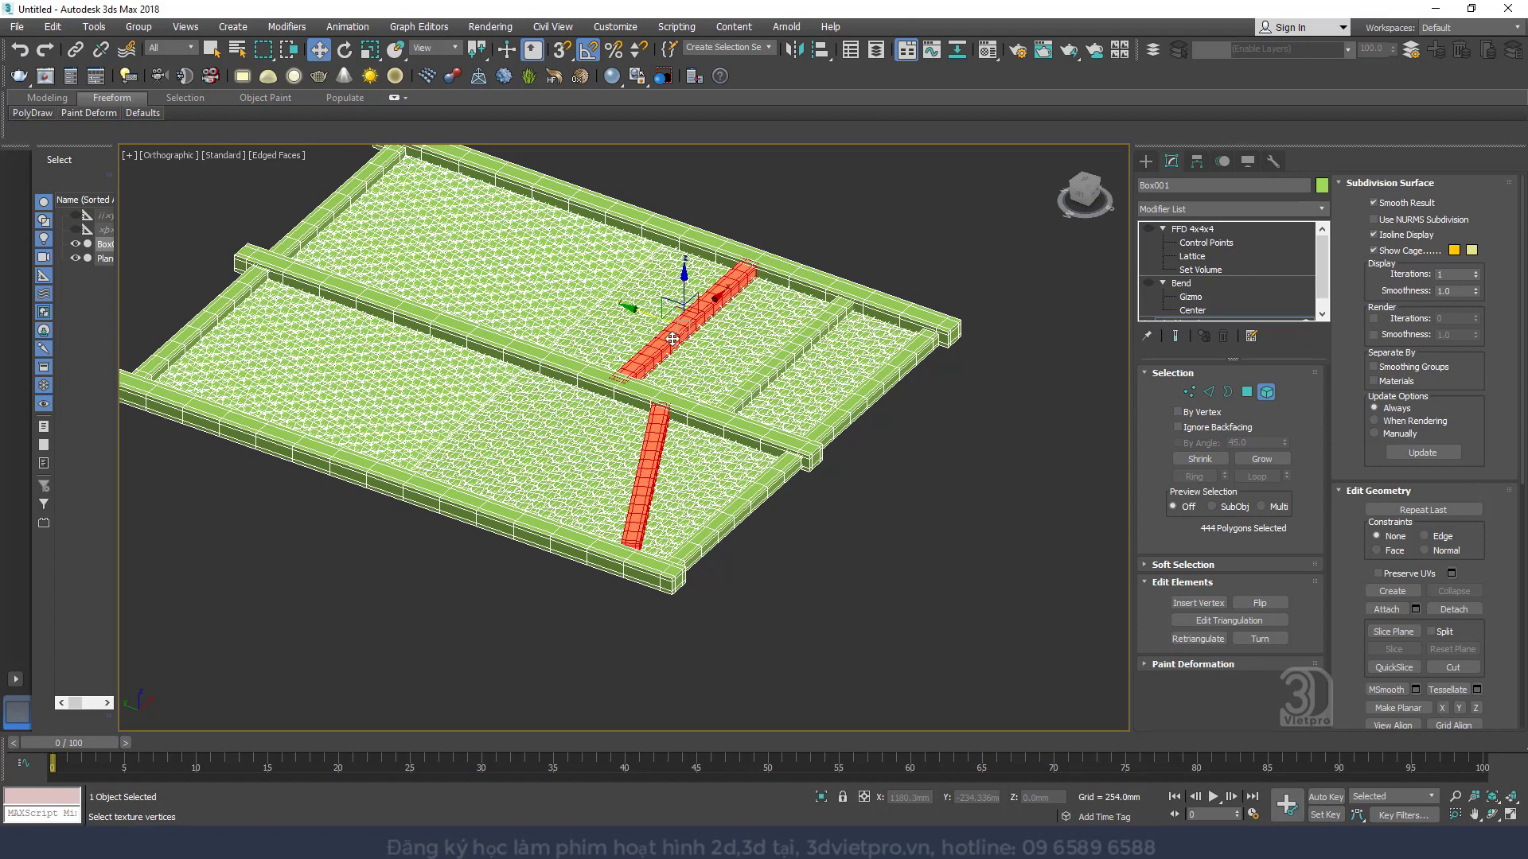
{"action": "left_click", "coordinate": [764, 373], "text": "shift"}
{"action": "left_click_drag", "start_coordinate": [717, 337], "coordinate": [445, 249], "text": "shift"}
{"action": "left_click", "coordinate": [827, 436]}
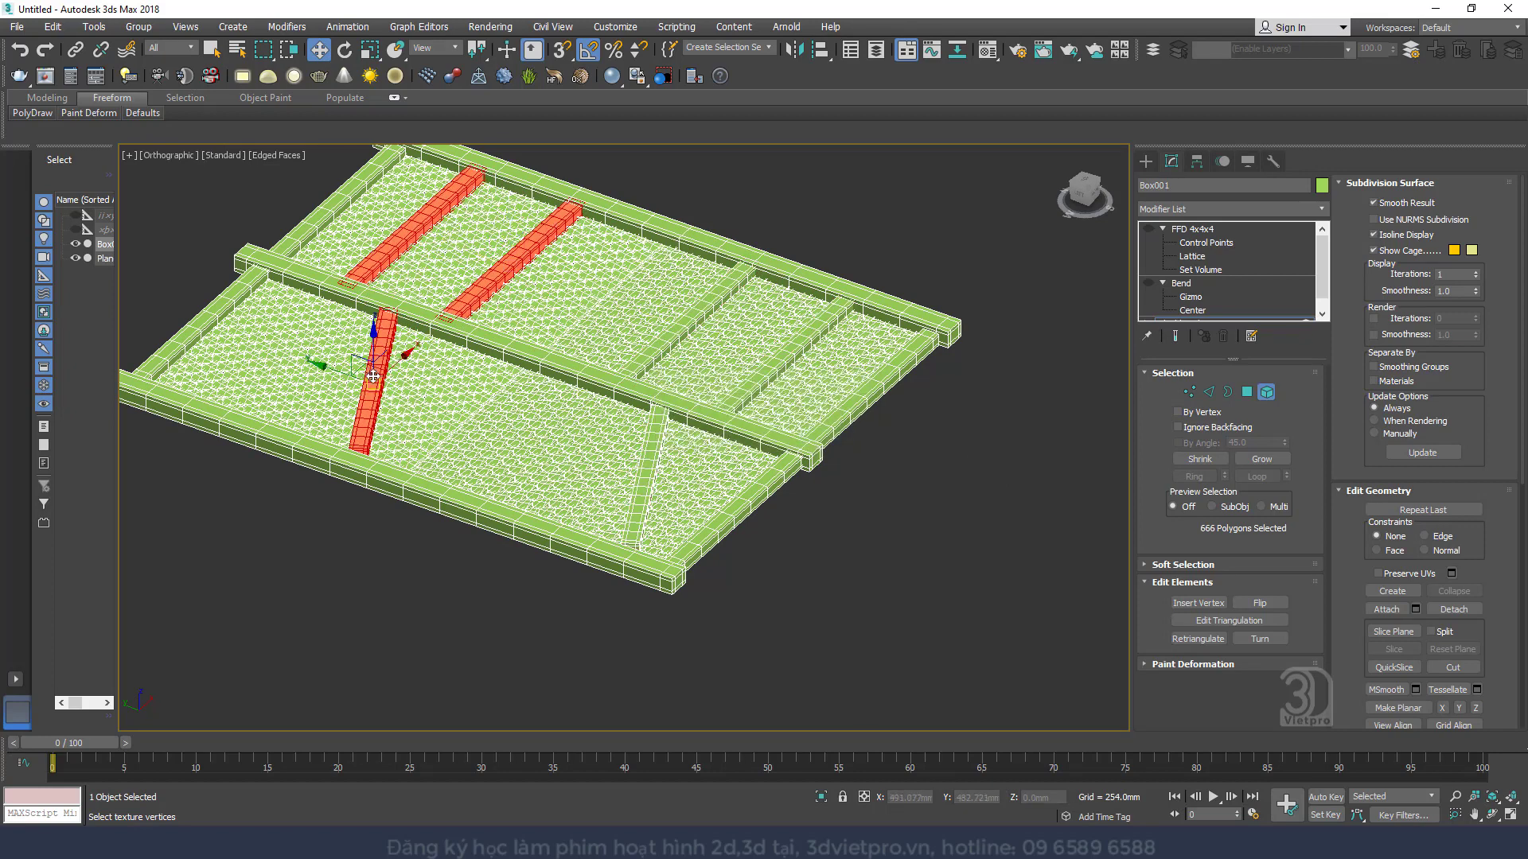
{"action": "left_click", "coordinate": [378, 376]}
{"action": "key", "text": "Delete"}
Rotate the inner one of the two copied crossbeams by -25 degrees about the Z axis
{"action": "left_click", "coordinate": [513, 263]}
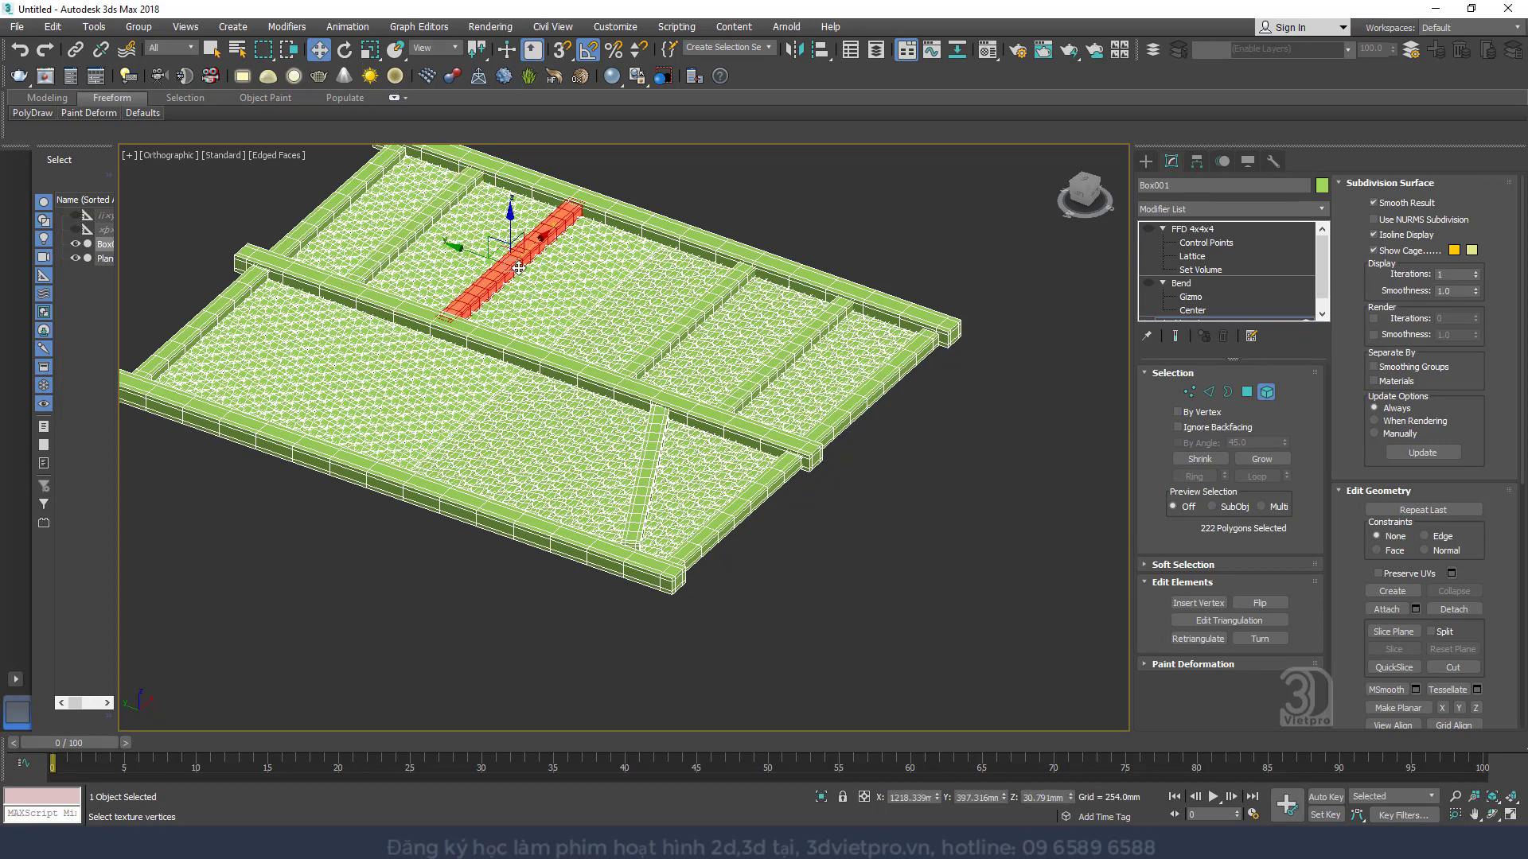
{"action": "right_click", "coordinate": [513, 263]}
{"action": "left_click", "coordinate": [548, 296]}
{"action": "mouse_move", "coordinate": [535, 315]}
{"action": "left_mouse_down"}
{"action": "mouse_move", "coordinate": [538, 295]}
{"action": "mouse_move", "coordinate": [516, 297]}
{"action": "left_mouse_up"}
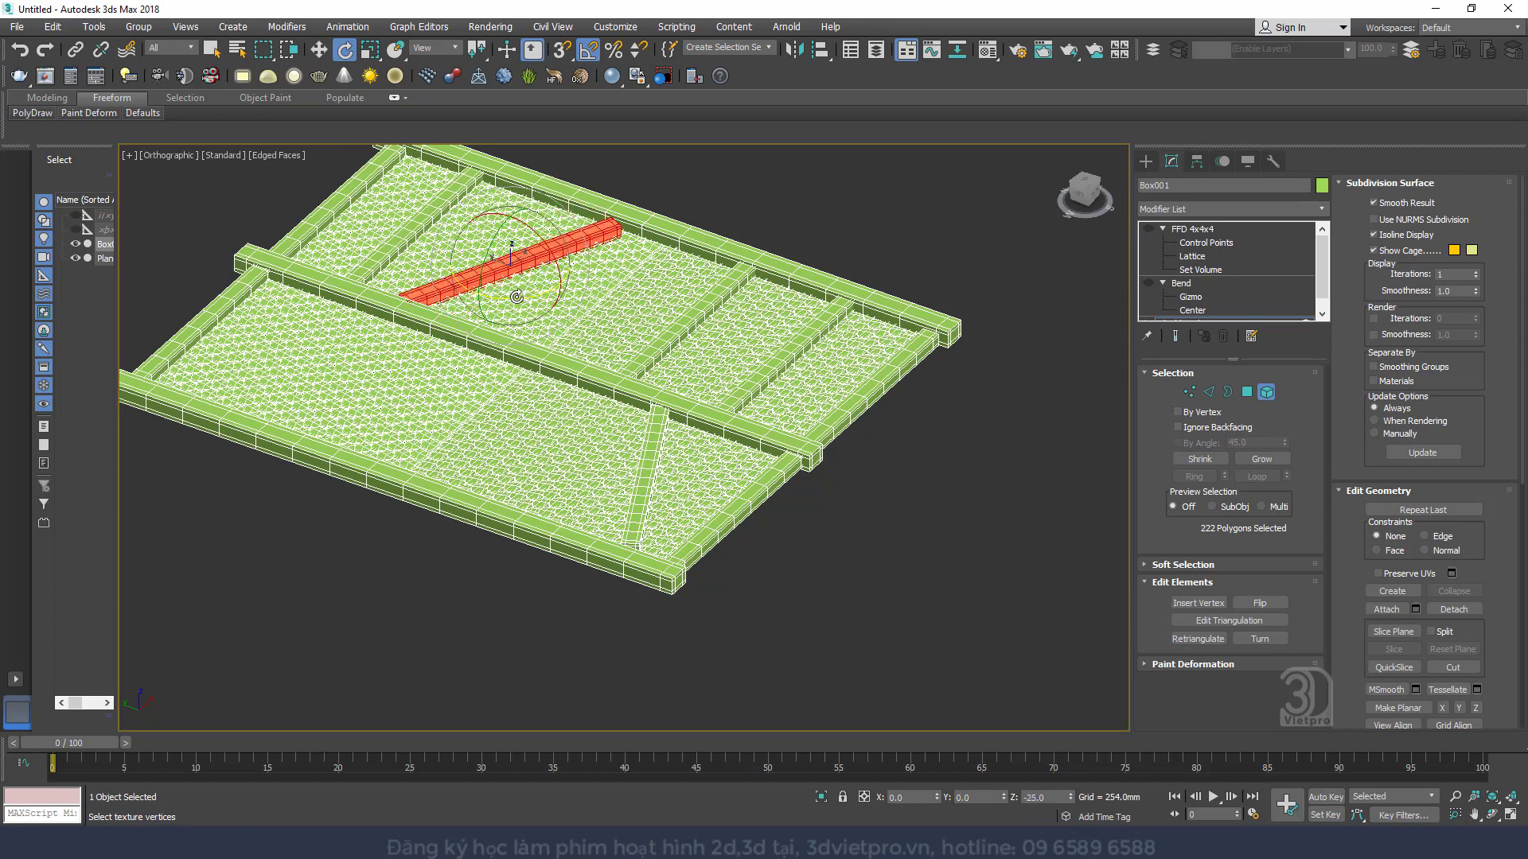
Save the scene as 1 in the nha folder on the desktop
{"action": "left_click", "coordinate": [16, 26]}
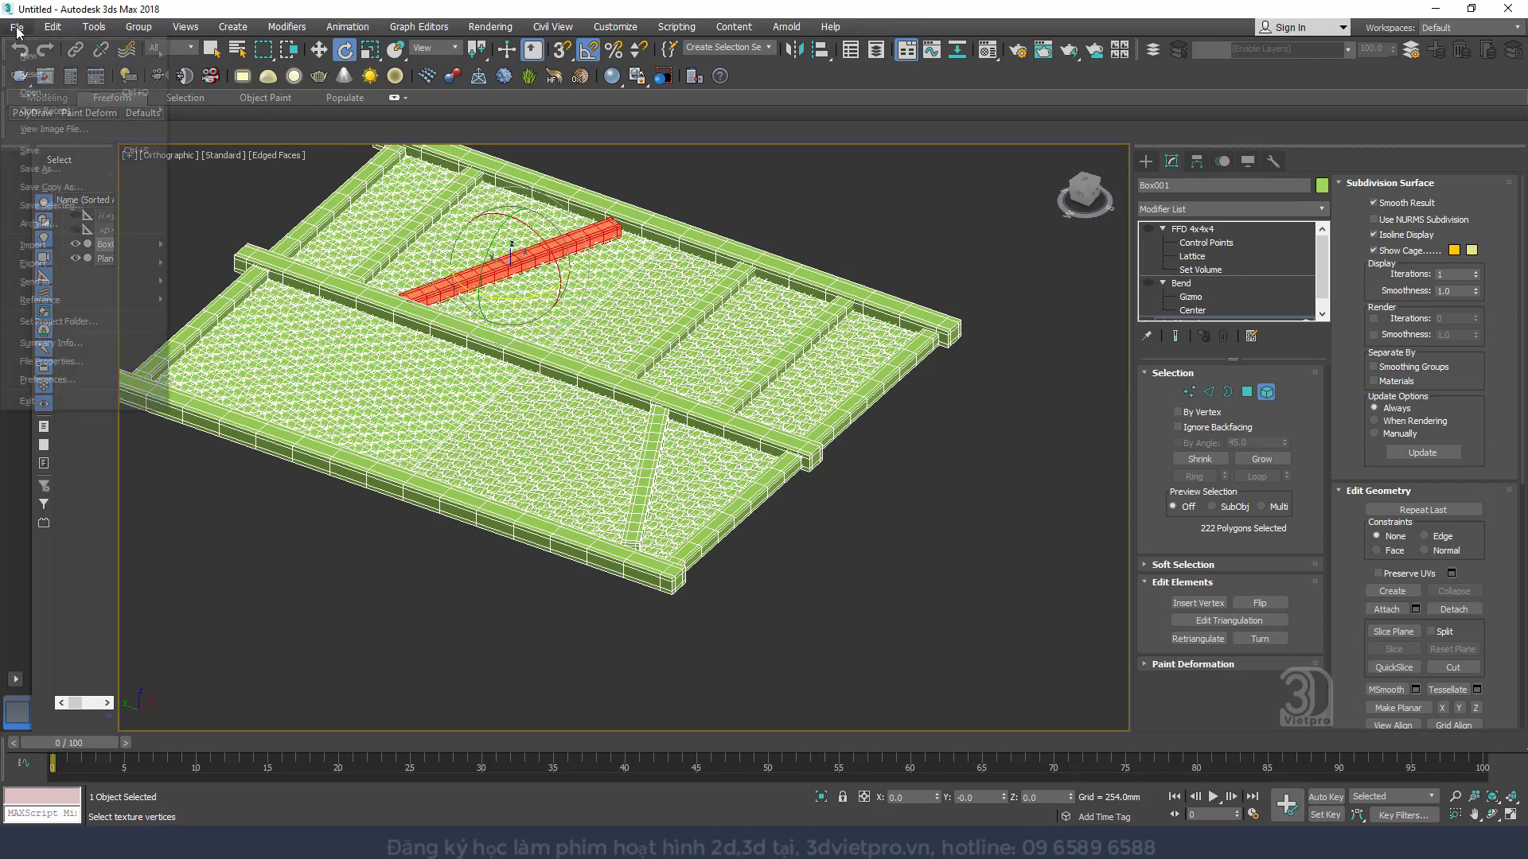
{"action": "left_click", "coordinate": [46, 175]}
{"action": "left_click", "coordinate": [45, 168]}
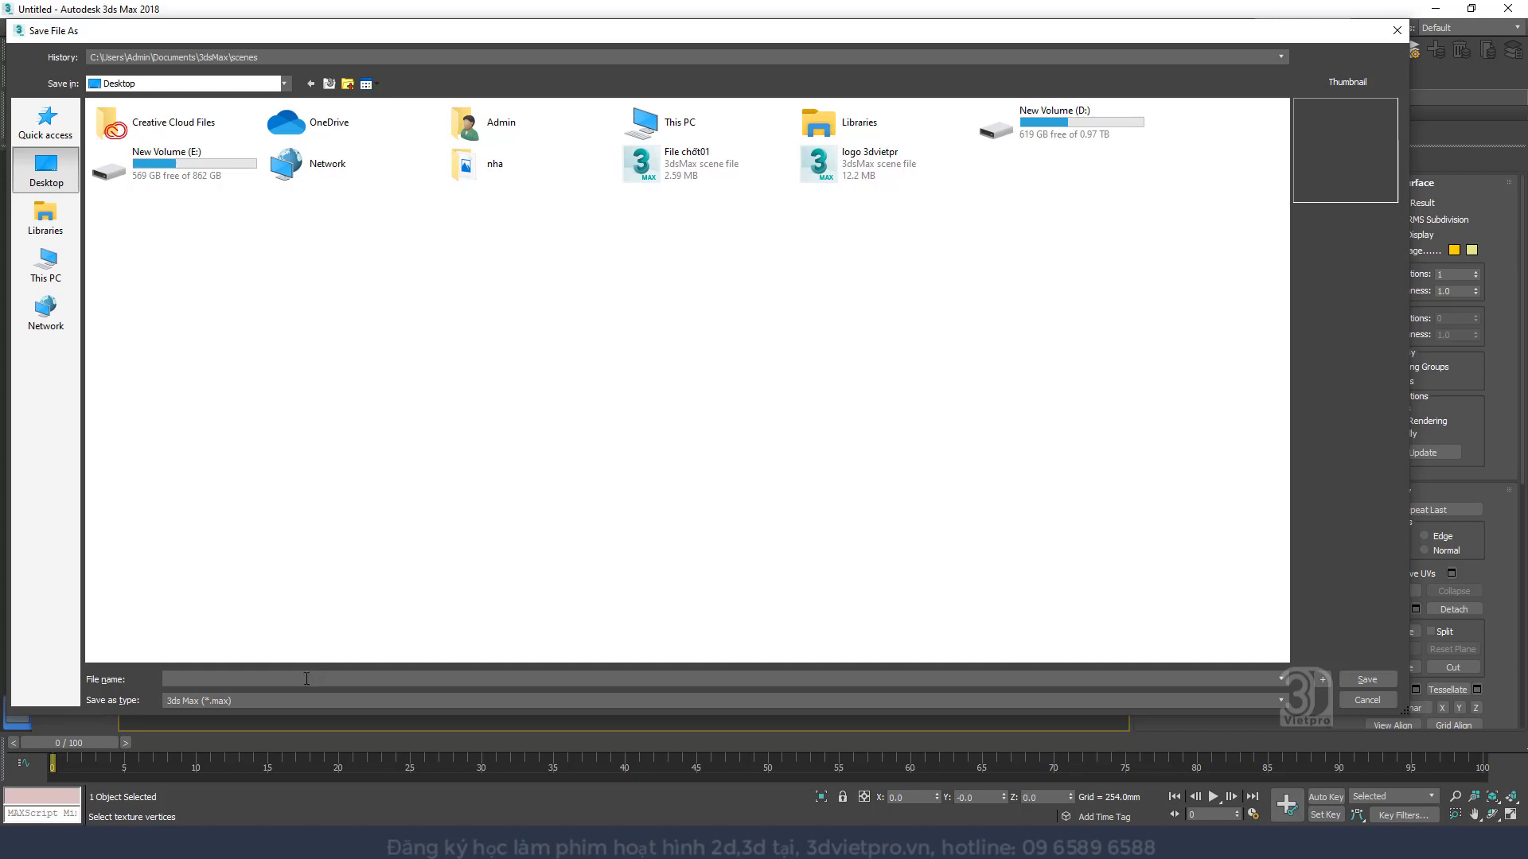
{"action": "double_click", "coordinate": [469, 163]}
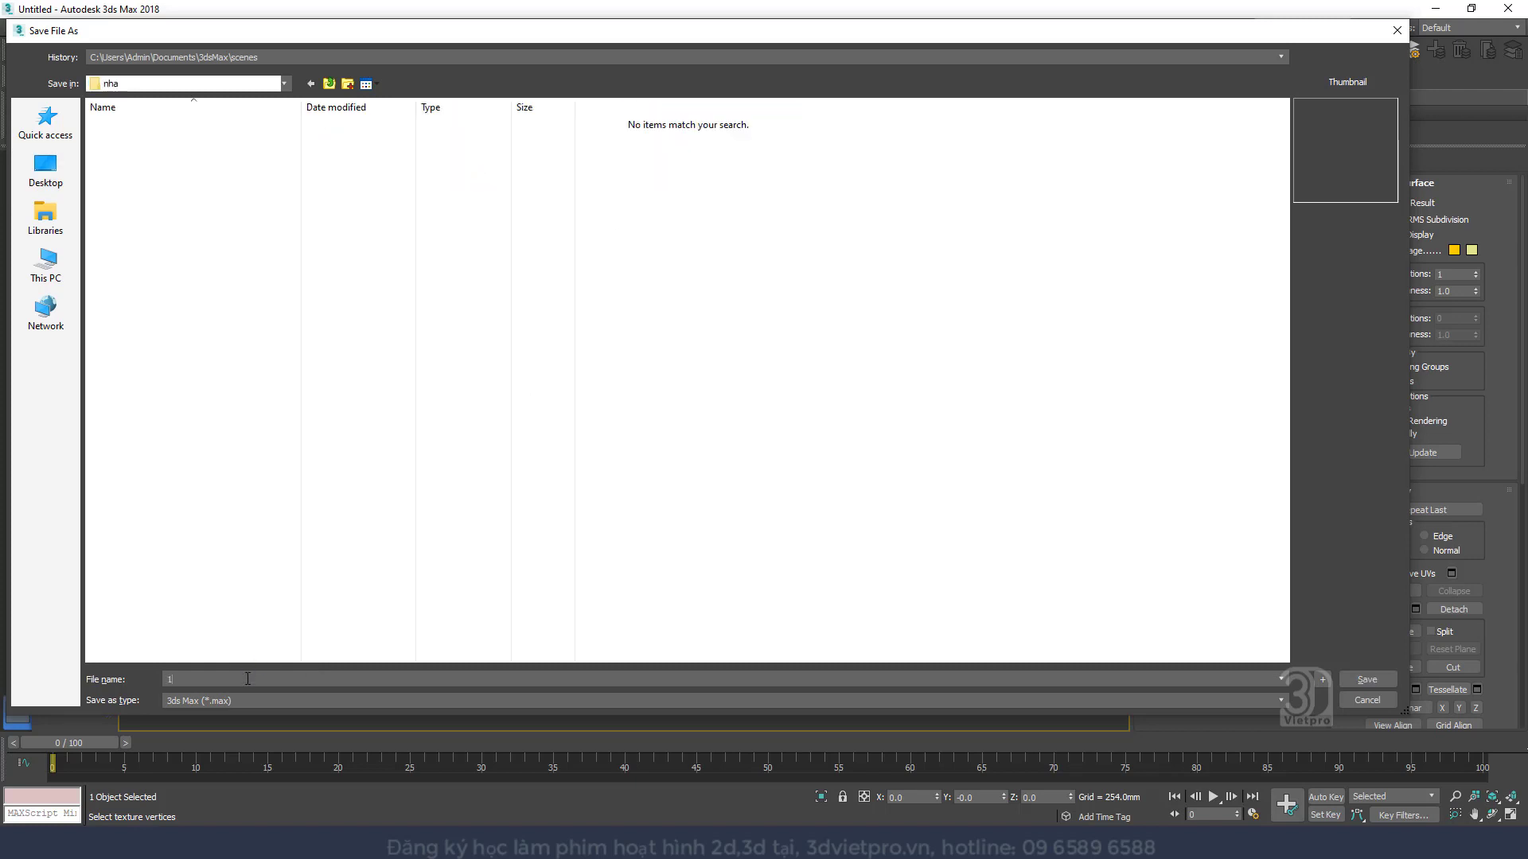
{"action": "left_click", "coordinate": [1351, 683]}
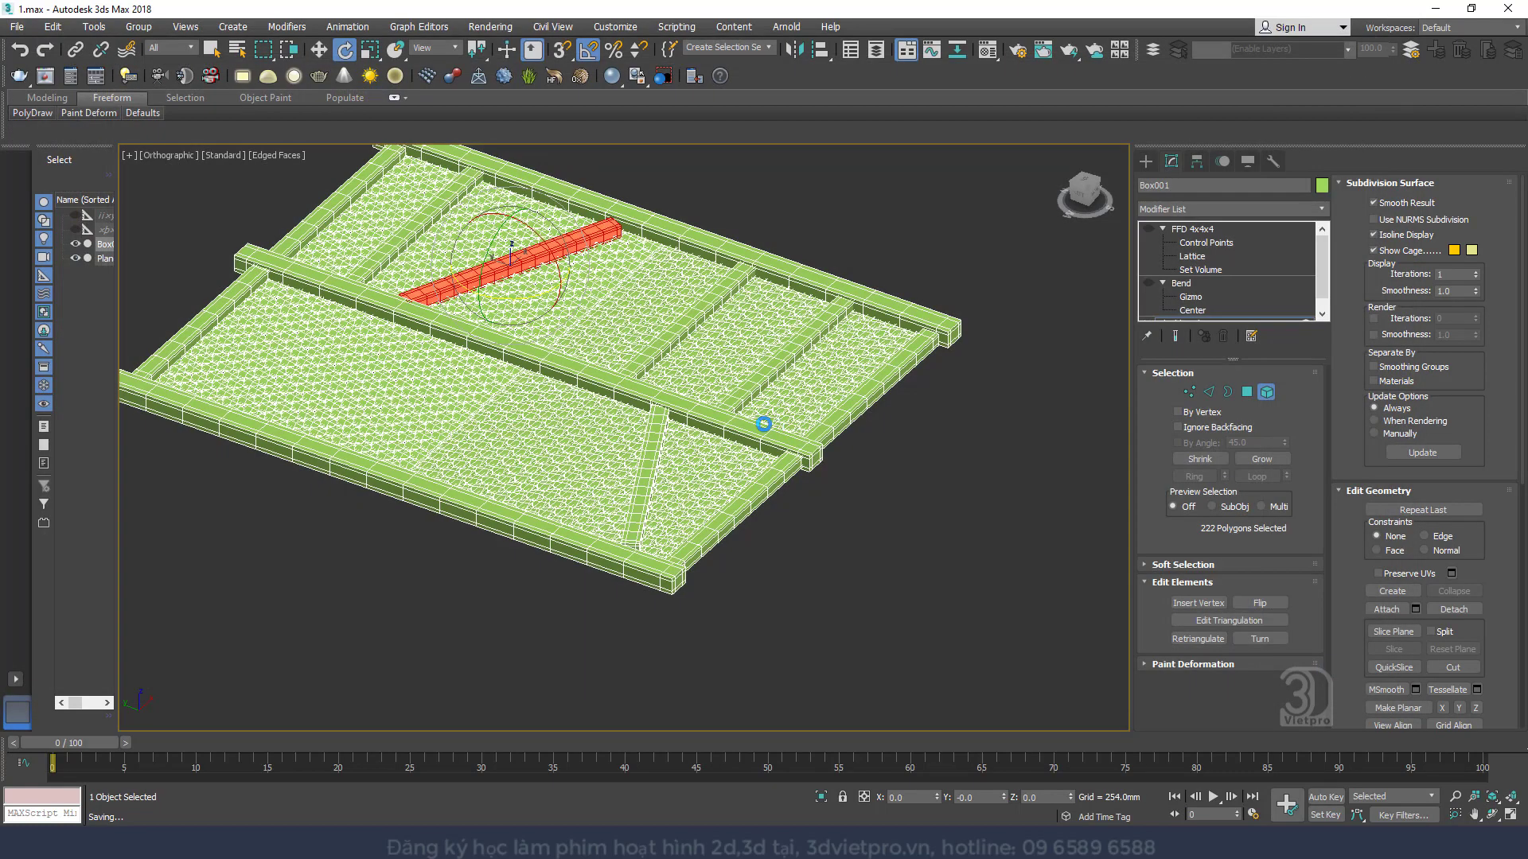
Save an incremented copy of the scene as 02.max in the same folder
{"action": "left_click", "coordinate": [16, 27]}
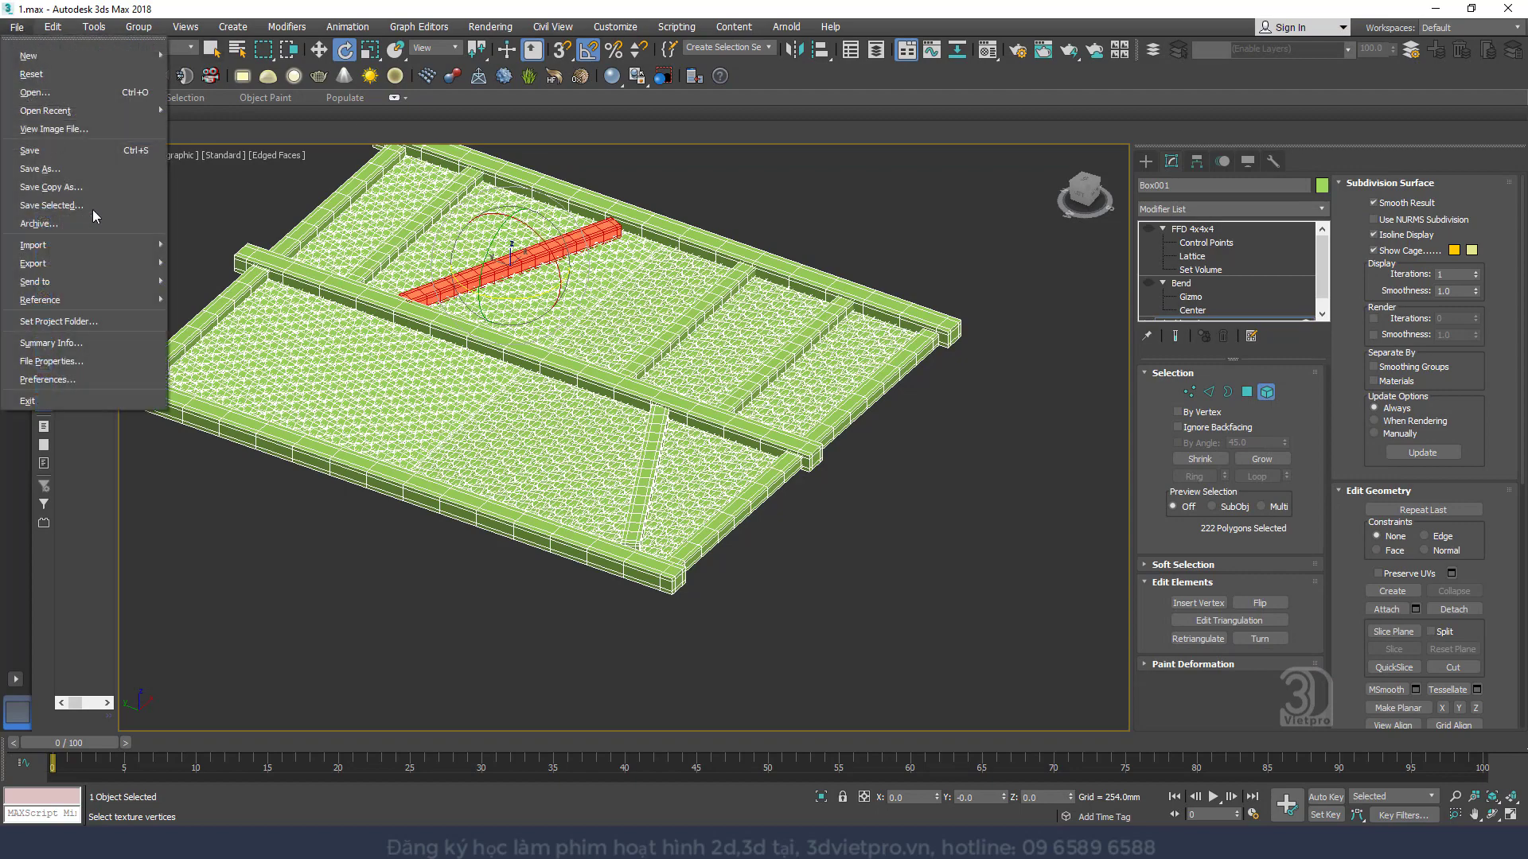
{"action": "left_click", "coordinate": [40, 150]}
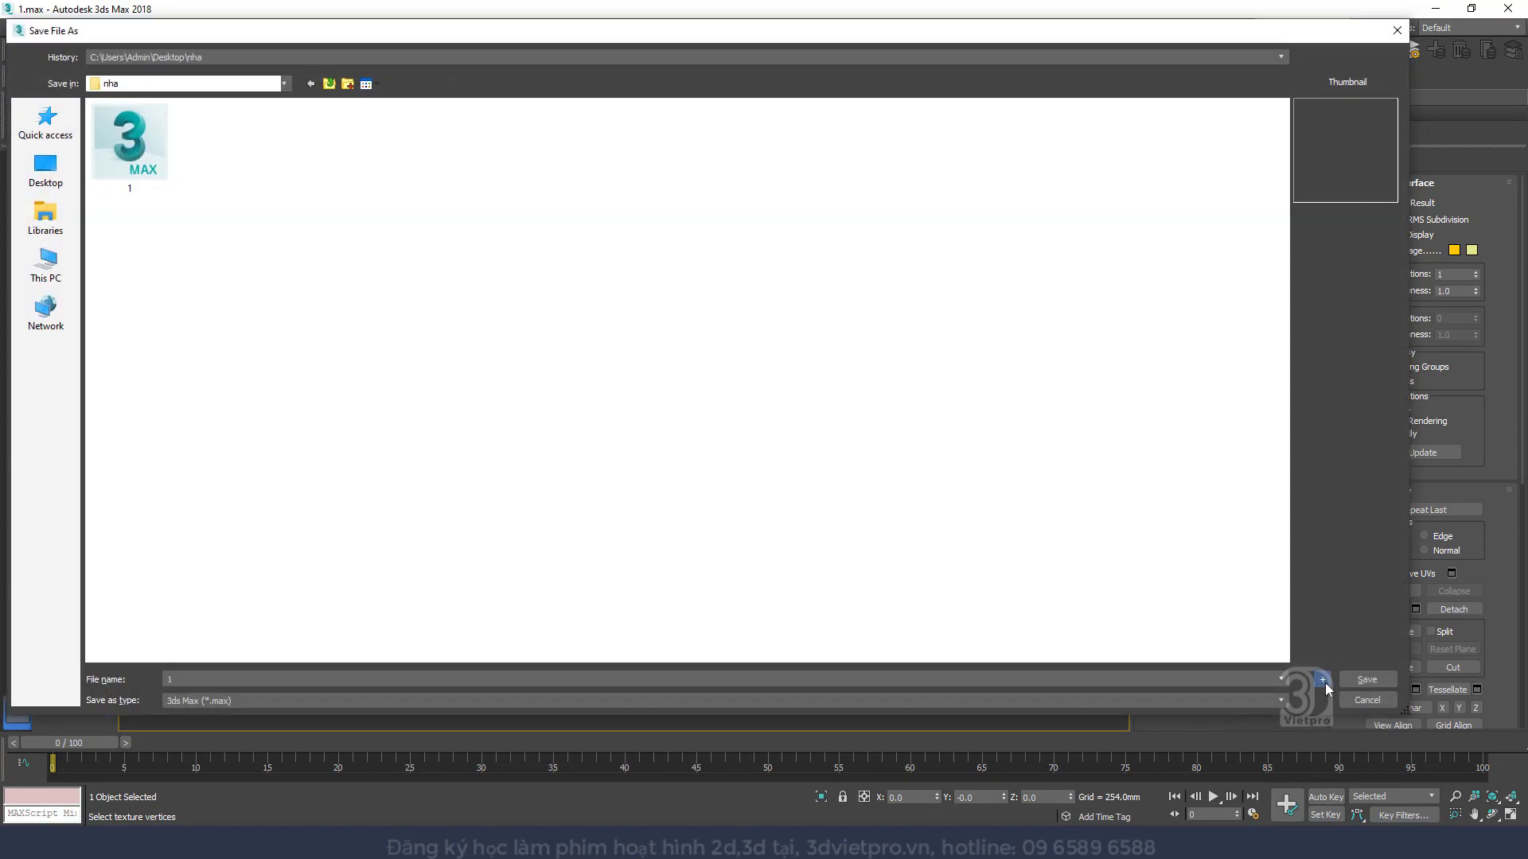
{"action": "left_click", "coordinate": [1322, 681]}
Rotate the slanted copied crossbeam back by 15 degrees about the Z axis to reduce its slant
{"action": "left_click", "coordinate": [653, 451]}
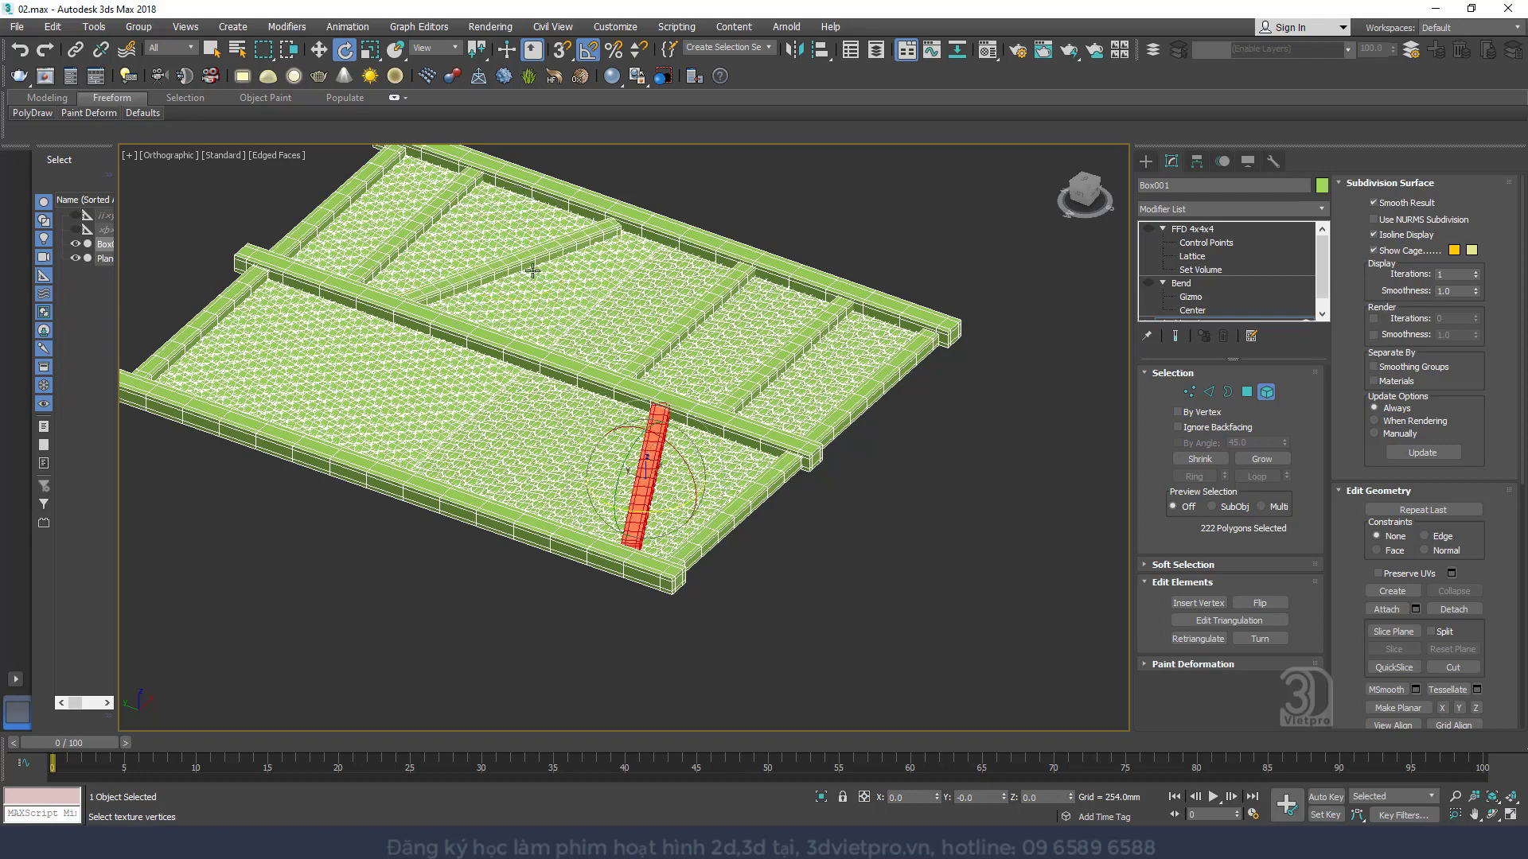
{"action": "left_click", "coordinate": [525, 262]}
{"action": "left_click_drag", "start_coordinate": [536, 298], "coordinate": [550, 295]}
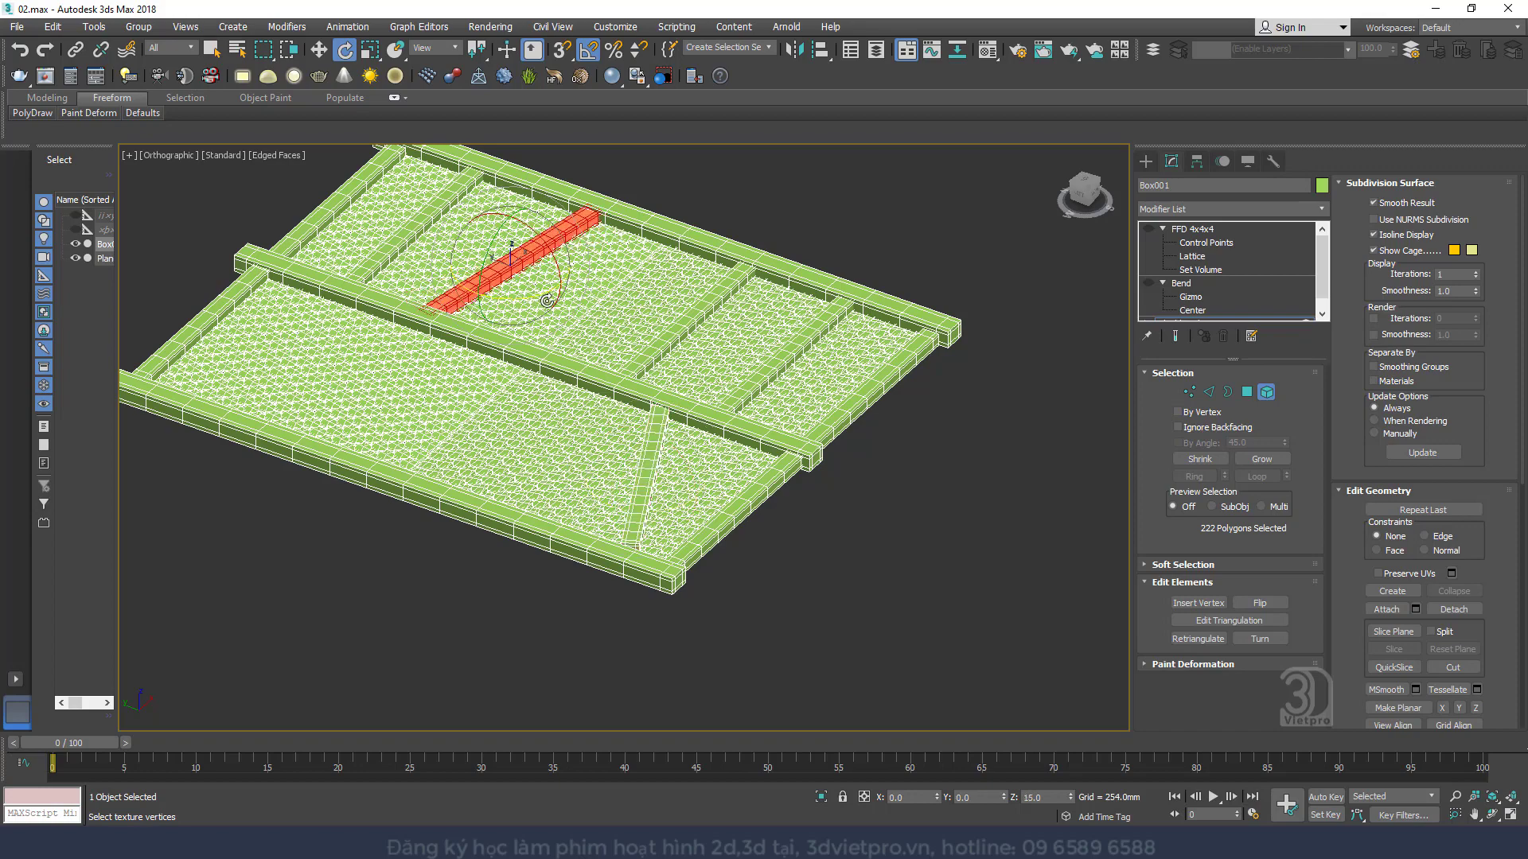
Clone the straight crossbeam nearest the far end as an element into the middle of the roof's other half
{"action": "right_click", "coordinate": [529, 261]}
{"action": "left_click", "coordinate": [544, 281]}
{"action": "middle_click_drag", "start_coordinate": [544, 284], "coordinate": [516, 278], "text": "alt"}
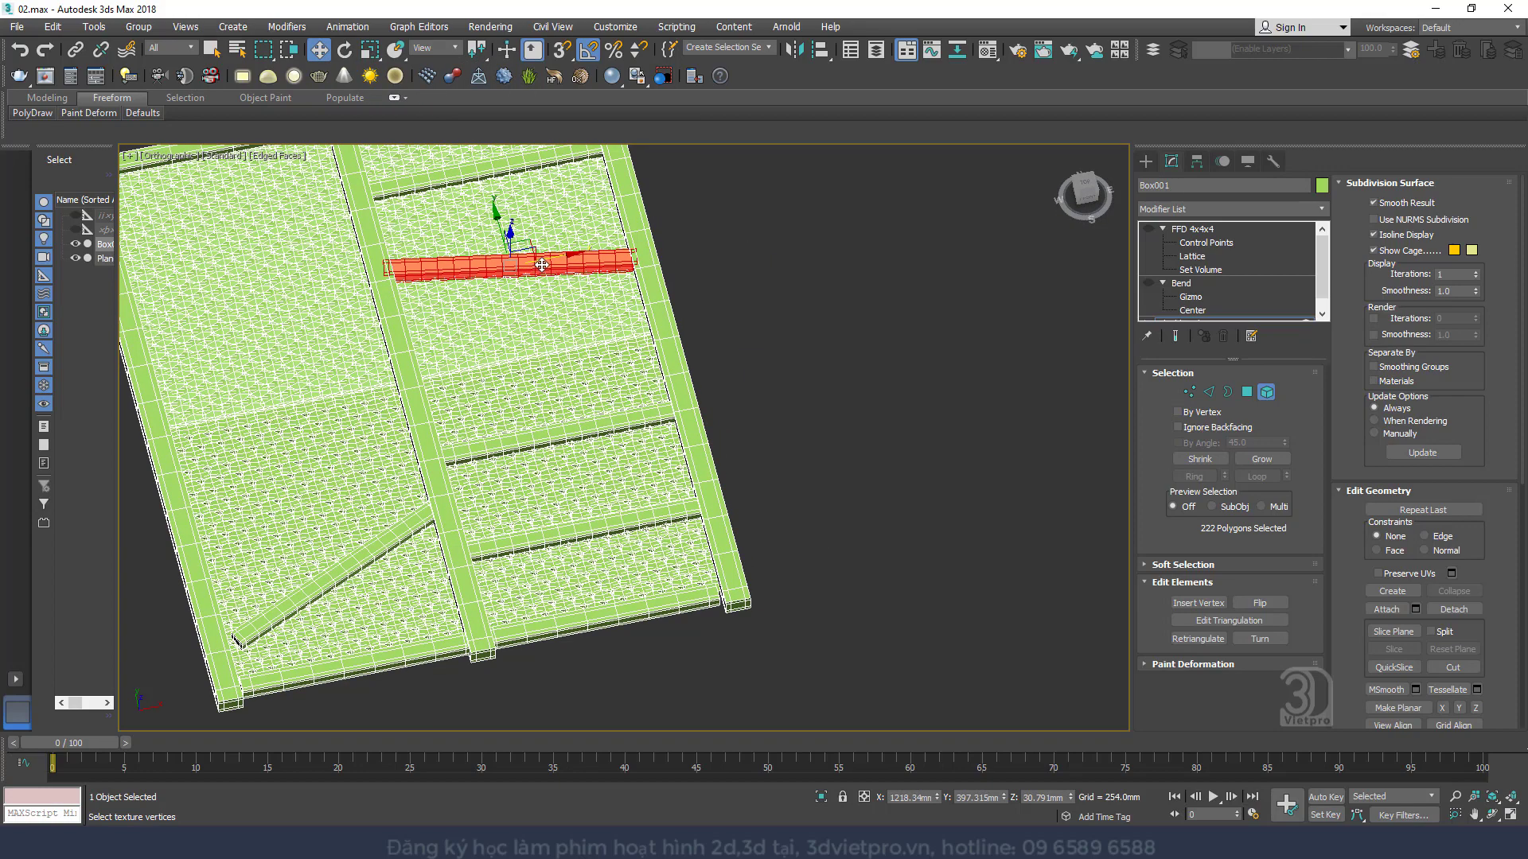
{"action": "left_click", "coordinate": [528, 169]}
{"action": "middle_click_drag", "start_coordinate": [535, 213], "coordinate": [624, 381]}
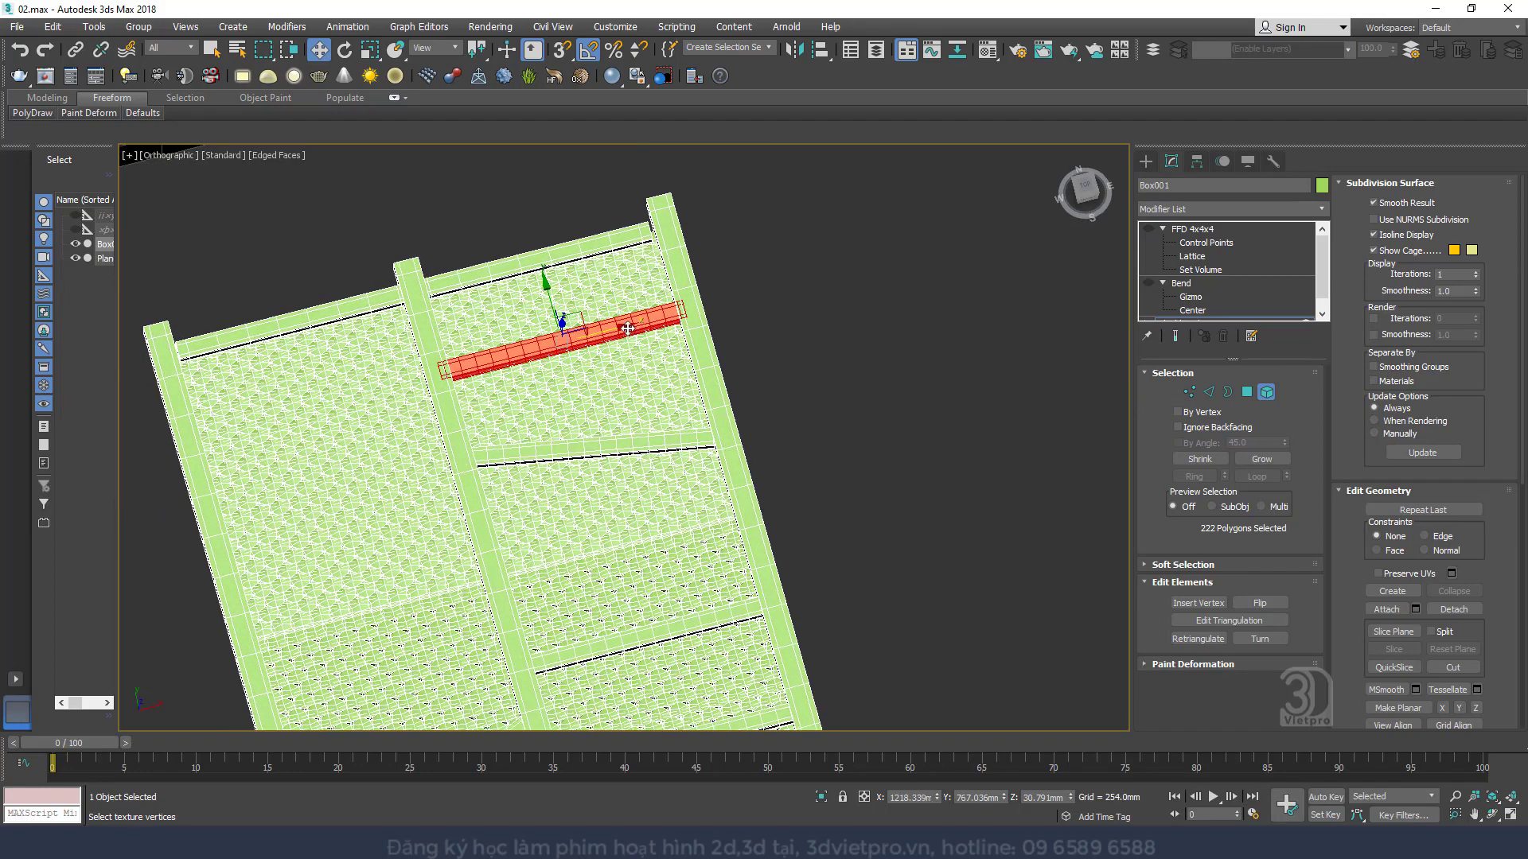
{"action": "mouse_move", "coordinate": [619, 326]}
{"action": "left_mouse_down", "text": "shift"}
{"action": "mouse_move", "coordinate": [317, 385]}
{"action": "mouse_move", "coordinate": [343, 572]}
{"action": "left_mouse_up", "text": "shift"}
{"action": "key", "text": "Return"}
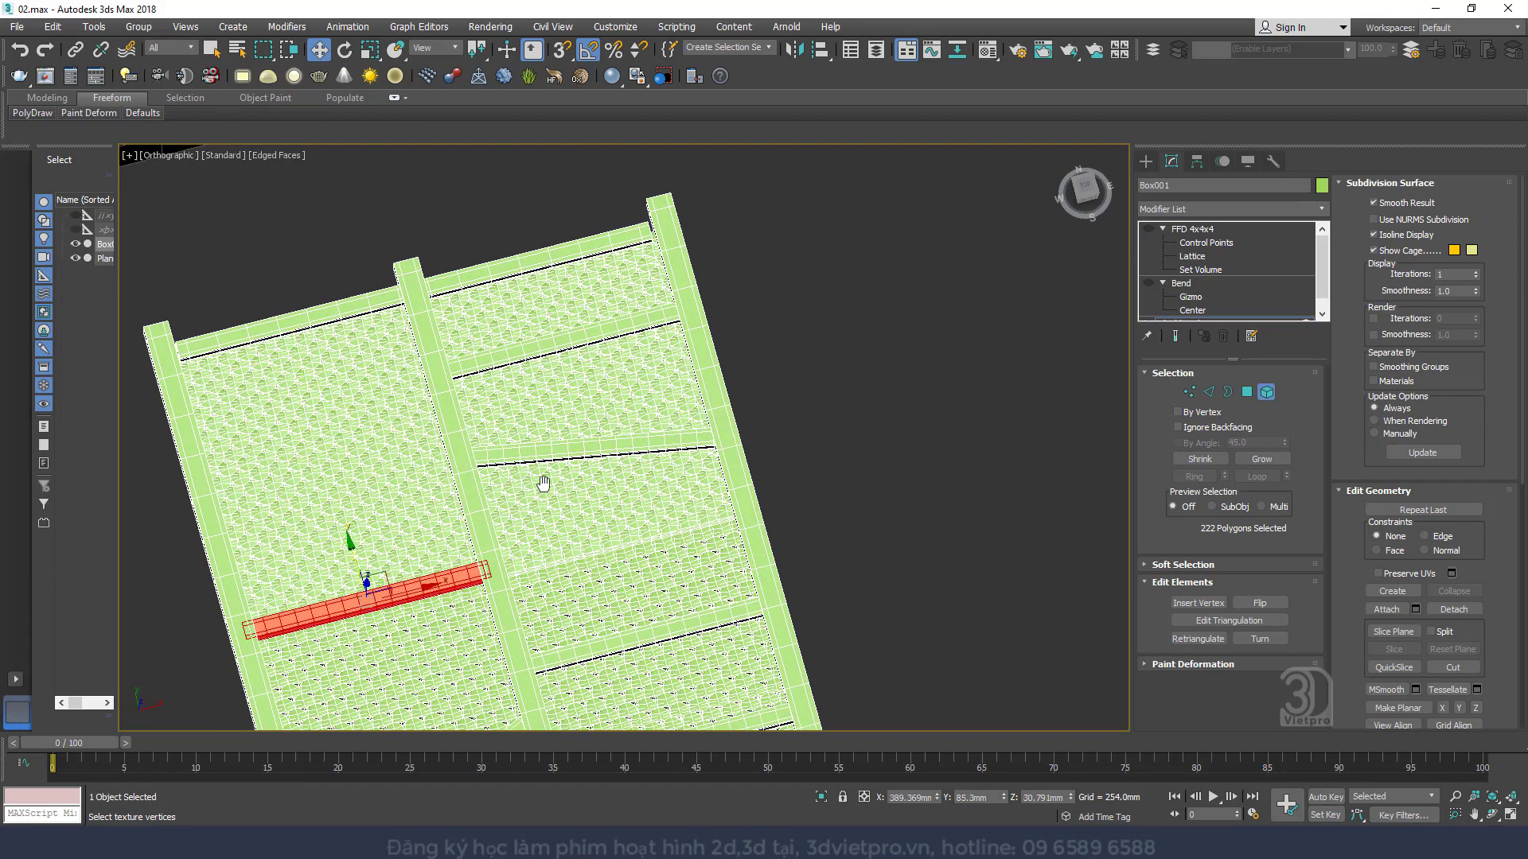
Leave element editing, turn the Bend and FFD 4x4x4 modifiers back on and inspect the curved roof with its beams
{"action": "middle_click_drag", "start_coordinate": [542, 481], "coordinate": [1037, 377], "text": "alt"}
{"action": "left_click", "coordinate": [1270, 391]}
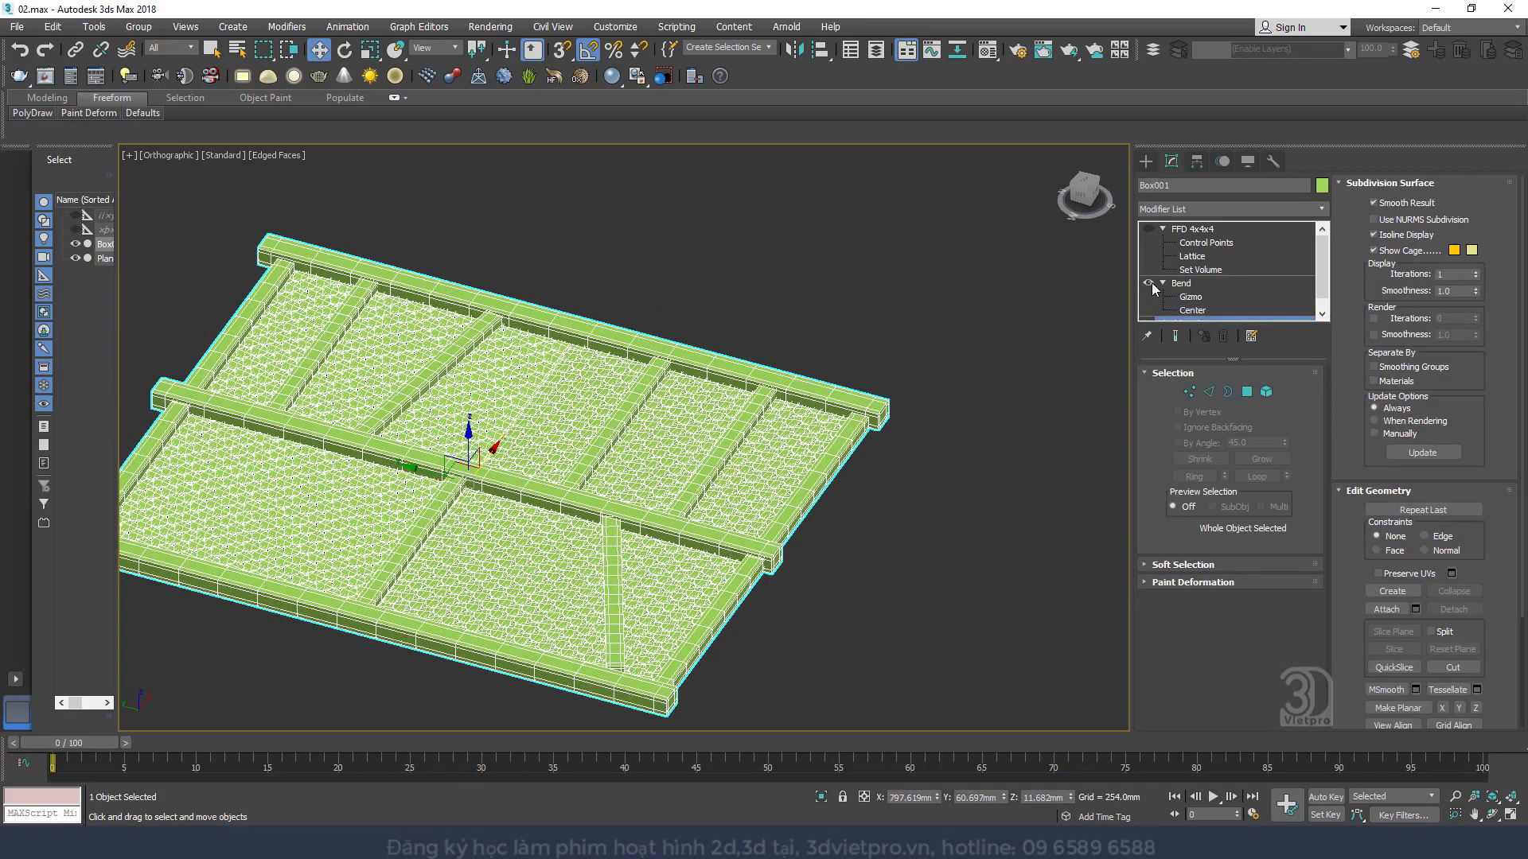
{"action": "left_click", "coordinate": [1149, 283]}
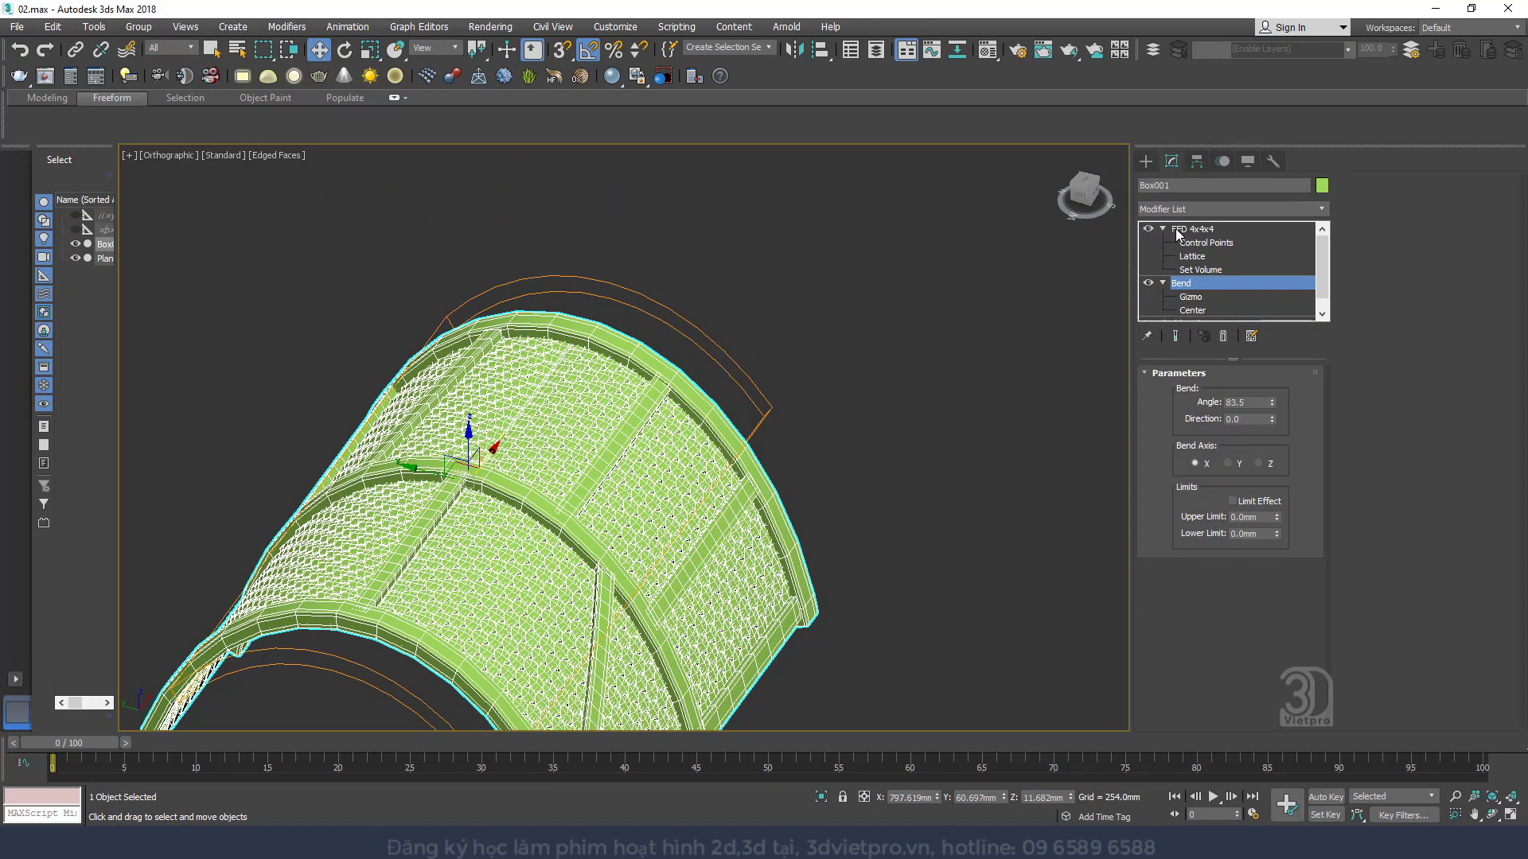
{"action": "left_click", "coordinate": [1176, 233]}
{"action": "scroll", "coordinate": [613, 491], "scroll_direction": "down", "scroll_amount": 2}
{"action": "middle_click_drag", "start_coordinate": [614, 491], "coordinate": [792, 418], "text": "alt"}
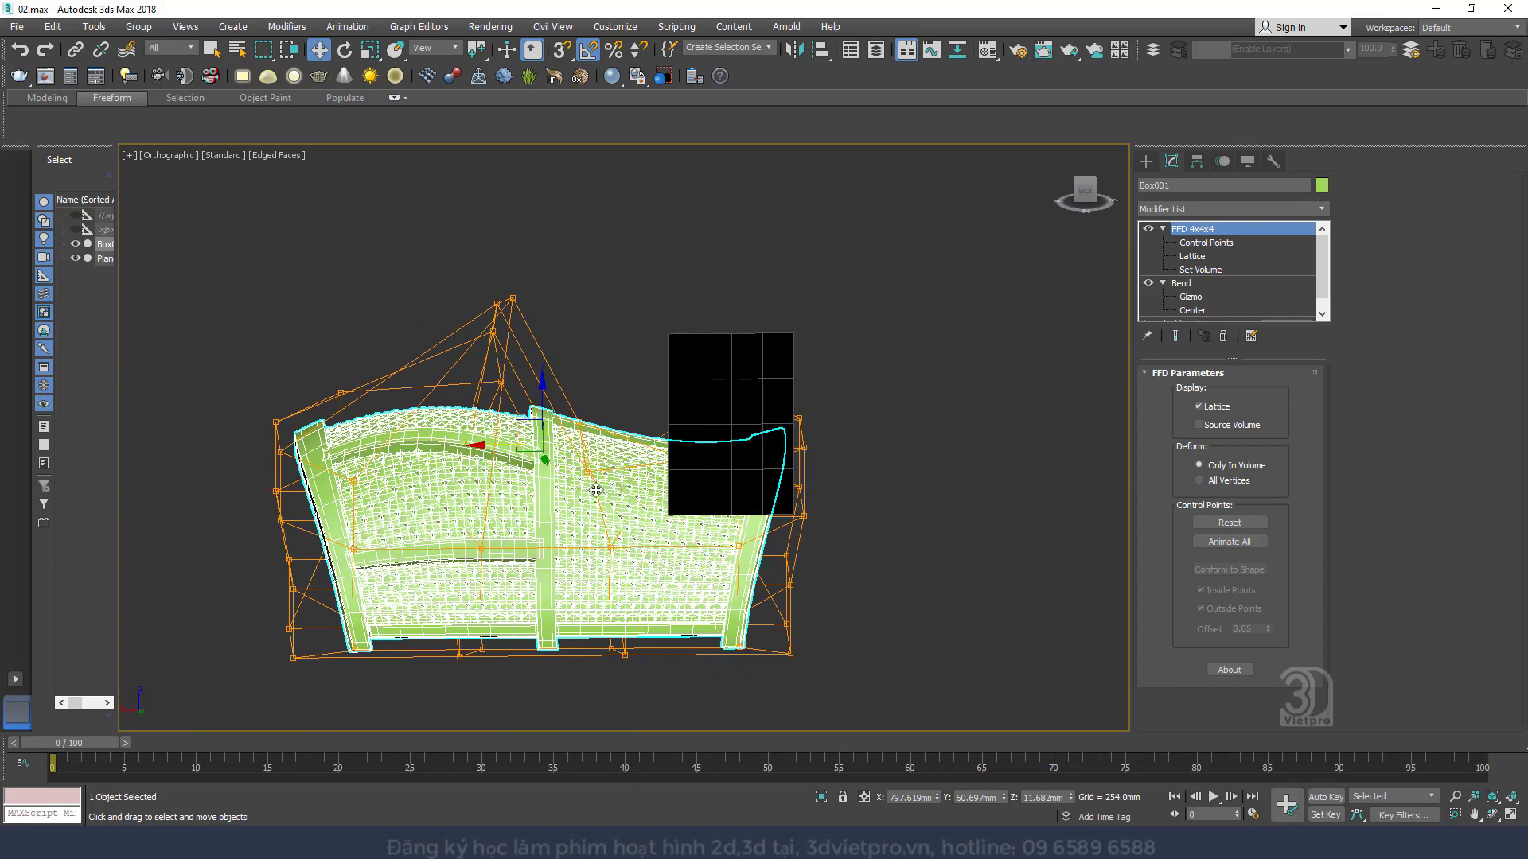
{"action": "key", "text": "F4"}
{"action": "middle_click_drag", "start_coordinate": [555, 447], "coordinate": [634, 443], "text": "alt"}
{"action": "key", "text": "F4"}
{"action": "scroll", "coordinate": [630, 441], "scroll_direction": "up", "scroll_amount": 2}
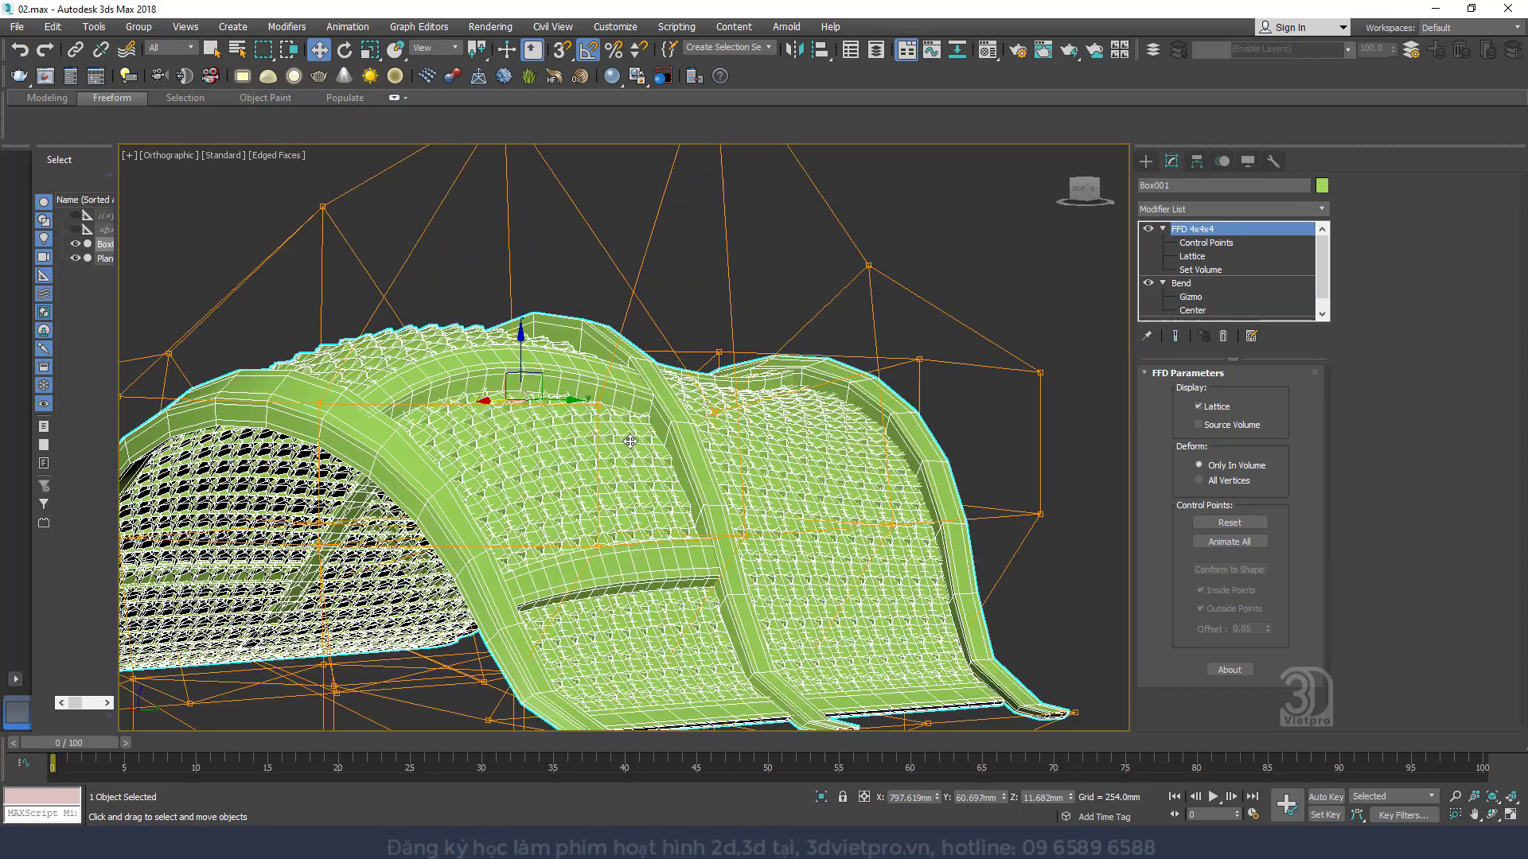
Add a TurboSmooth modifier on top of the roof's FFD 4x4x4 and switch off the edged-faces display
{"action": "left_click", "coordinate": [1201, 210]}
{"action": "key", "text": "t"}
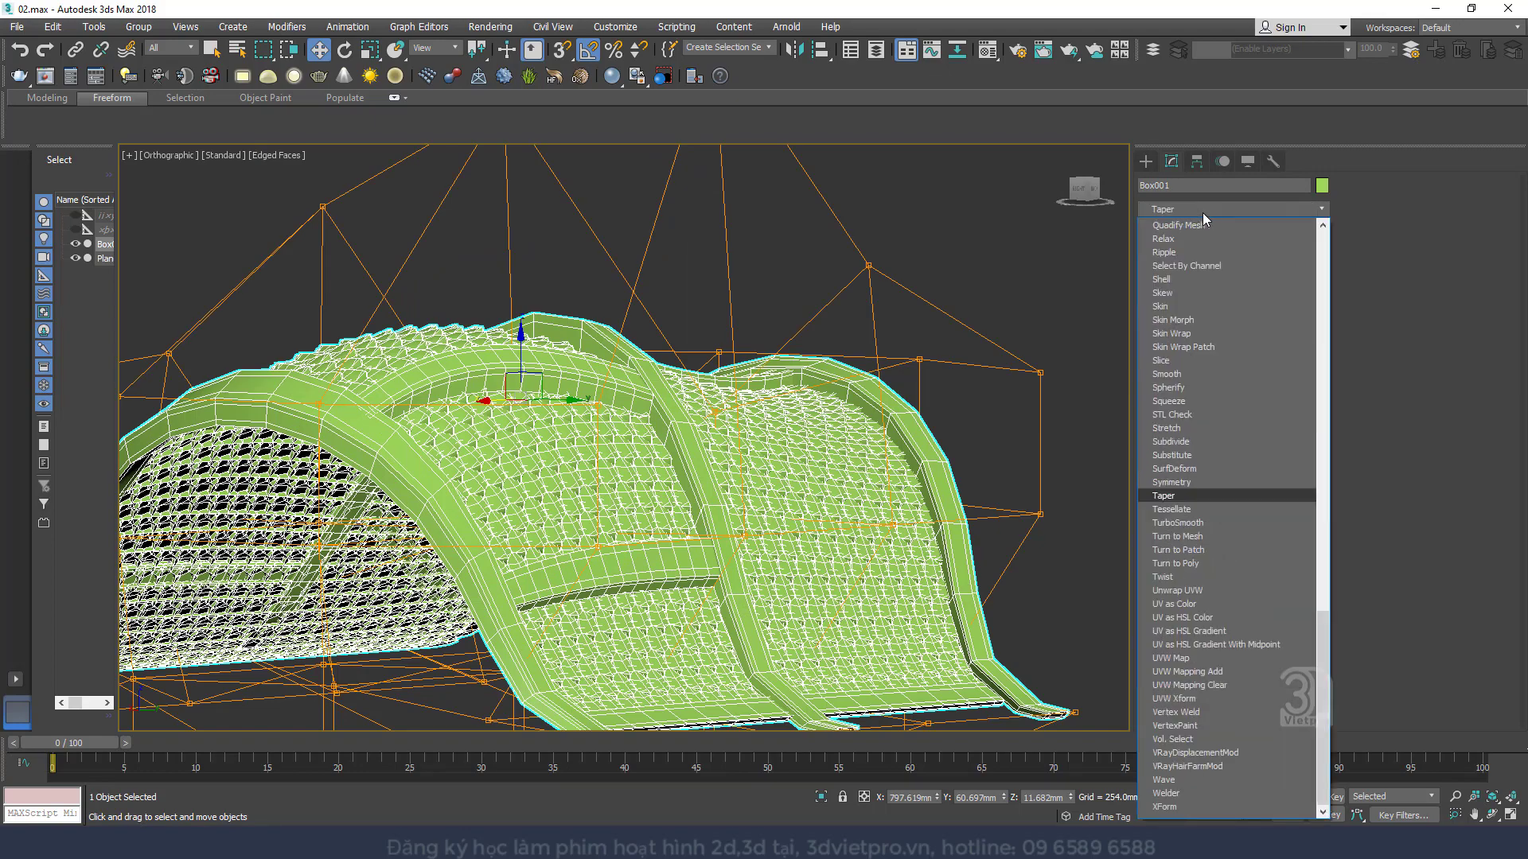
{"action": "key", "text": "Down"}
{"action": "key", "text": "Down"}
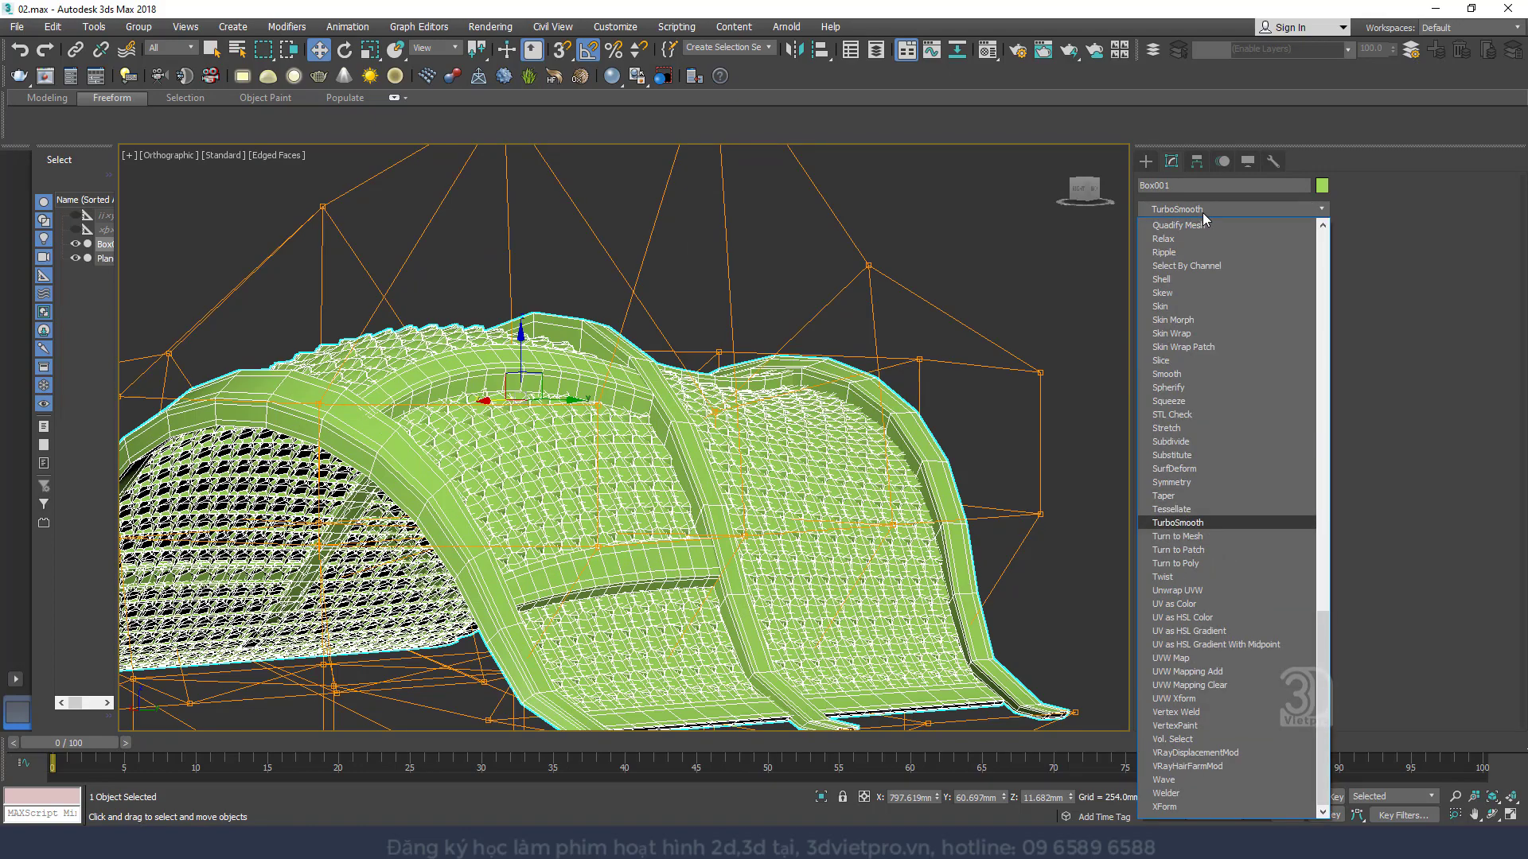
{"action": "key", "text": "Return"}
{"action": "mouse_move", "coordinate": [745, 435]}
{"action": "middle_mouse_down", "text": "alt"}
{"action": "mouse_move", "coordinate": [780, 473]}
{"action": "mouse_move", "coordinate": [605, 446]}
{"action": "mouse_move", "coordinate": [394, 462]}
{"action": "mouse_move", "coordinate": [596, 431]}
{"action": "mouse_move", "coordinate": [719, 487]}
{"action": "mouse_move", "coordinate": [787, 481]}
{"action": "middle_mouse_up", "text": "alt"}
{"action": "key", "text": "F4"}
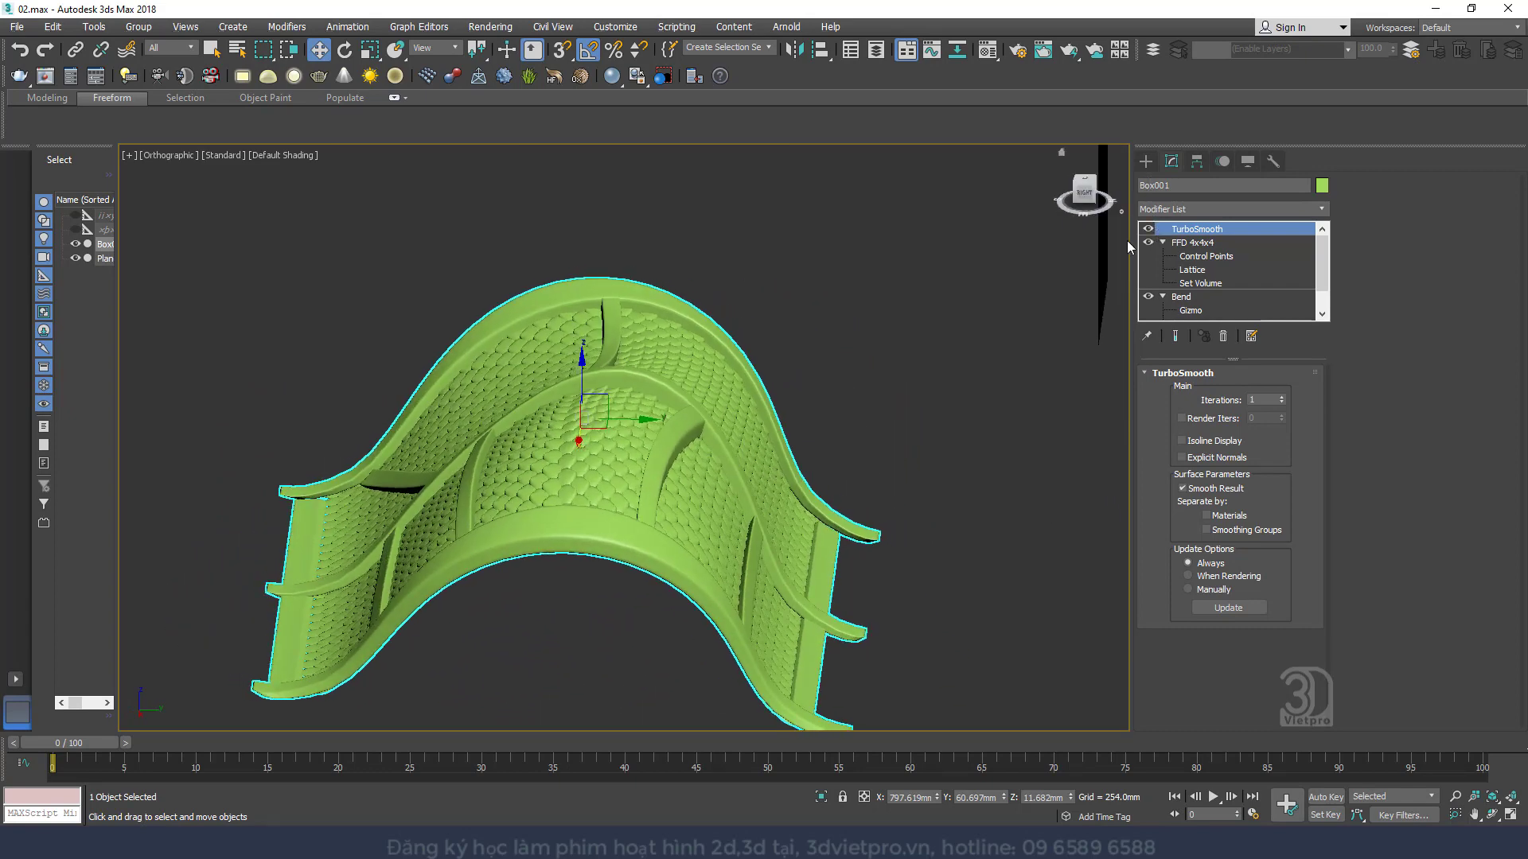
Create a box over the roof in the top view, about 1720 mm long, 1745 mm wide and 1403 mm high
{"action": "key", "text": "l"}
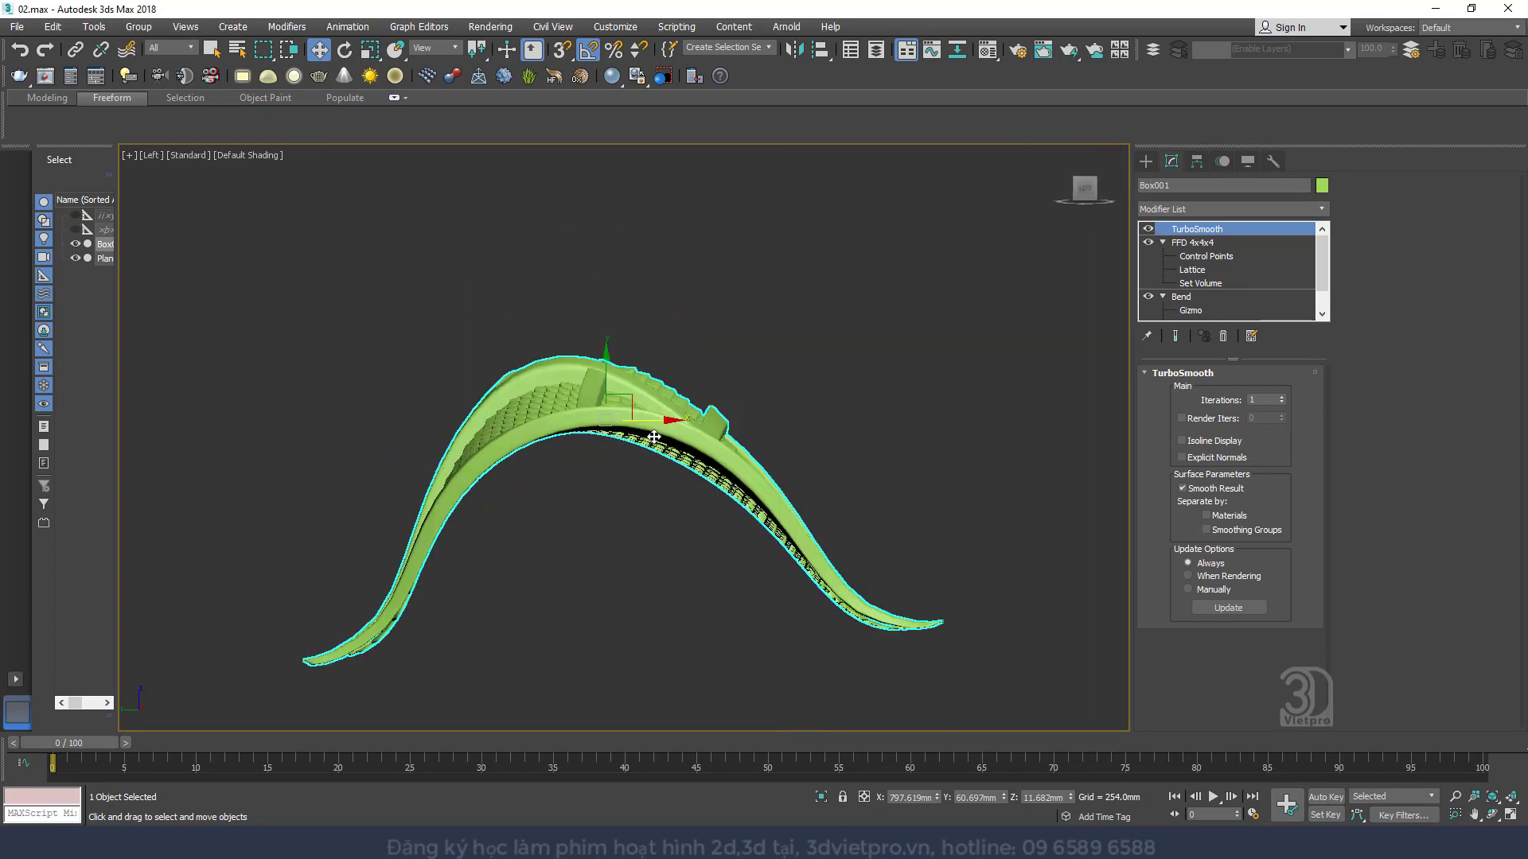
{"action": "scroll", "coordinate": [654, 437], "scroll_direction": "up", "scroll_amount": 2}
{"action": "middle_click_drag", "start_coordinate": [652, 451], "coordinate": [688, 452]}
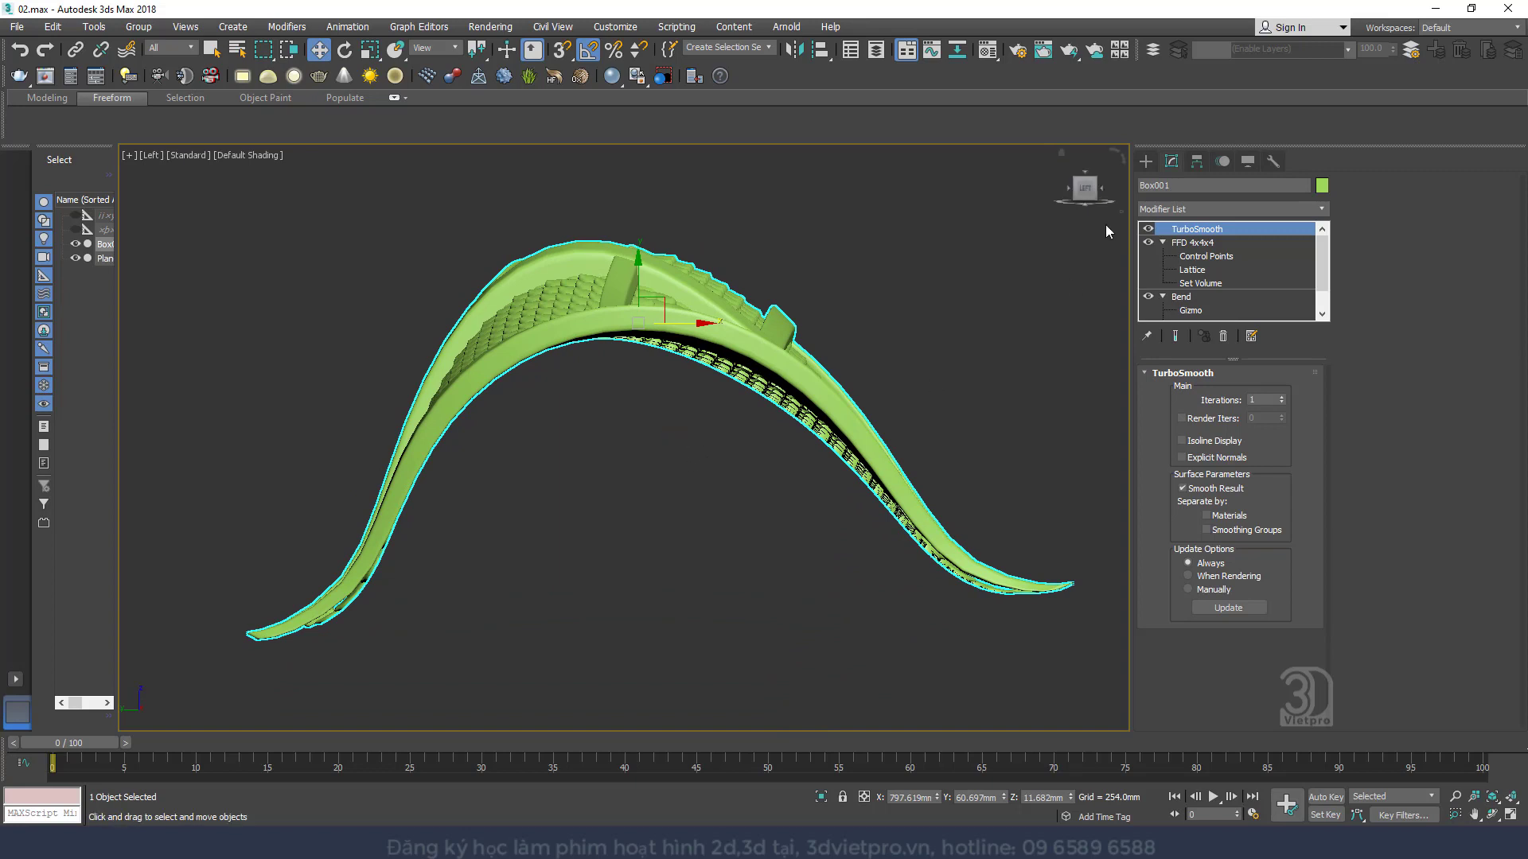
{"action": "left_click", "coordinate": [1146, 161]}
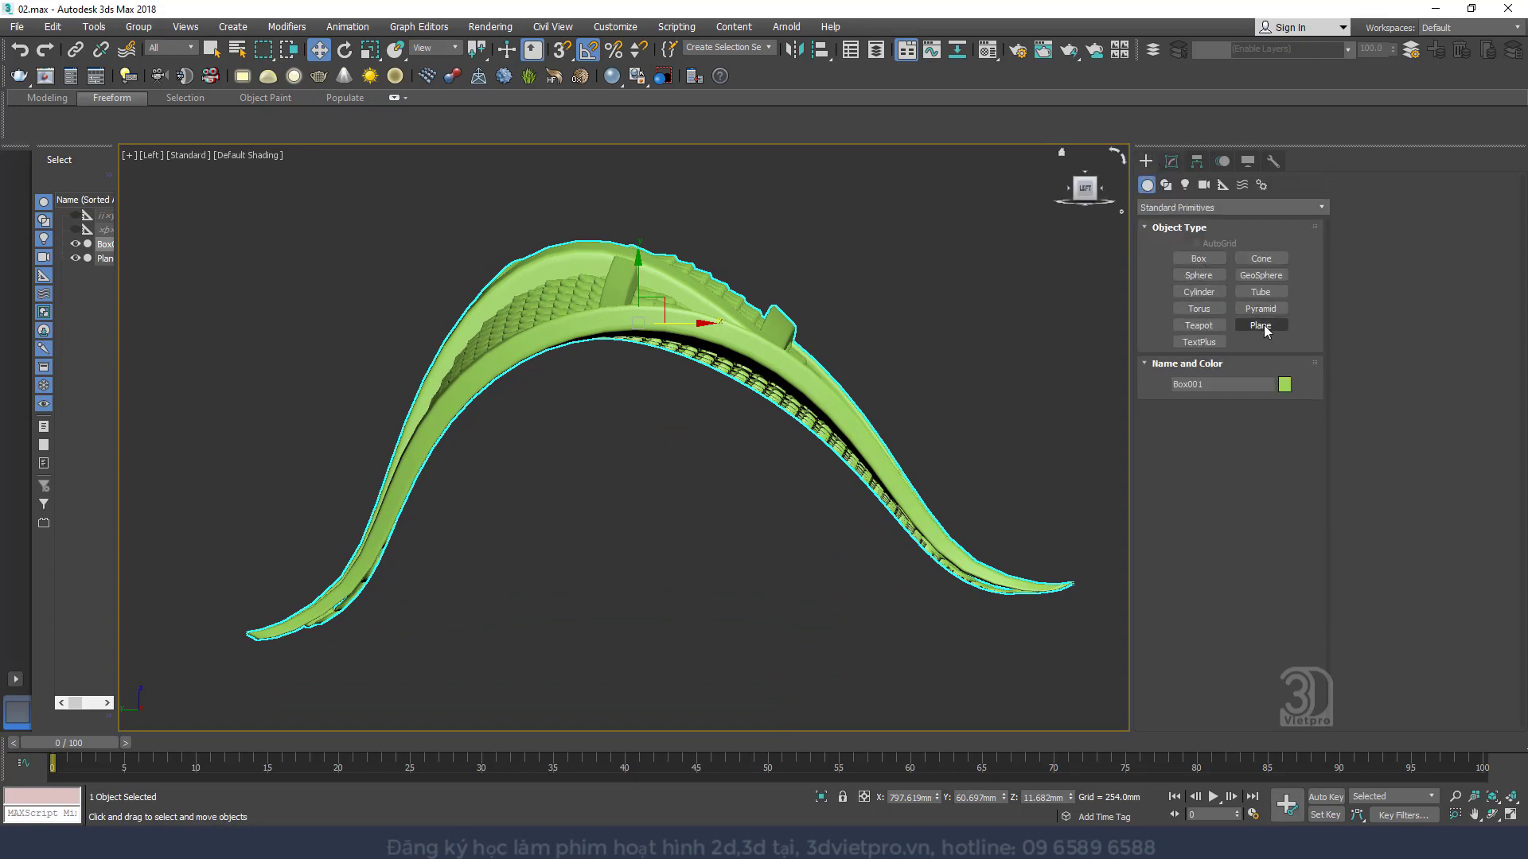
{"action": "left_click", "coordinate": [1199, 259]}
{"action": "key", "text": "t"}
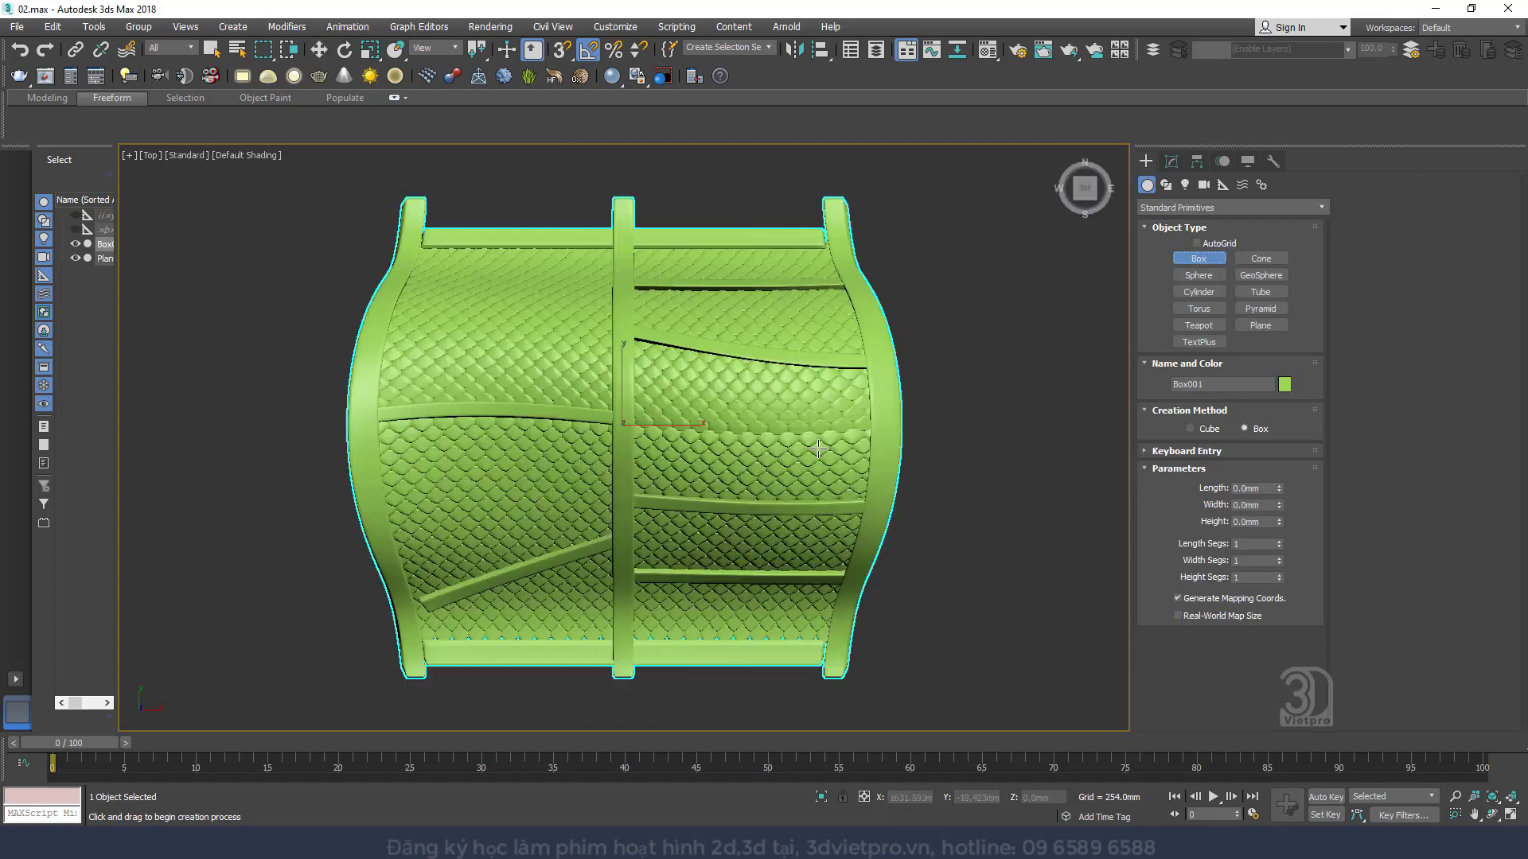
{"action": "scroll", "coordinate": [818, 449], "scroll_direction": "down", "scroll_amount": 4}
{"action": "left_click_drag", "start_coordinate": [560, 338], "coordinate": [780, 555]}
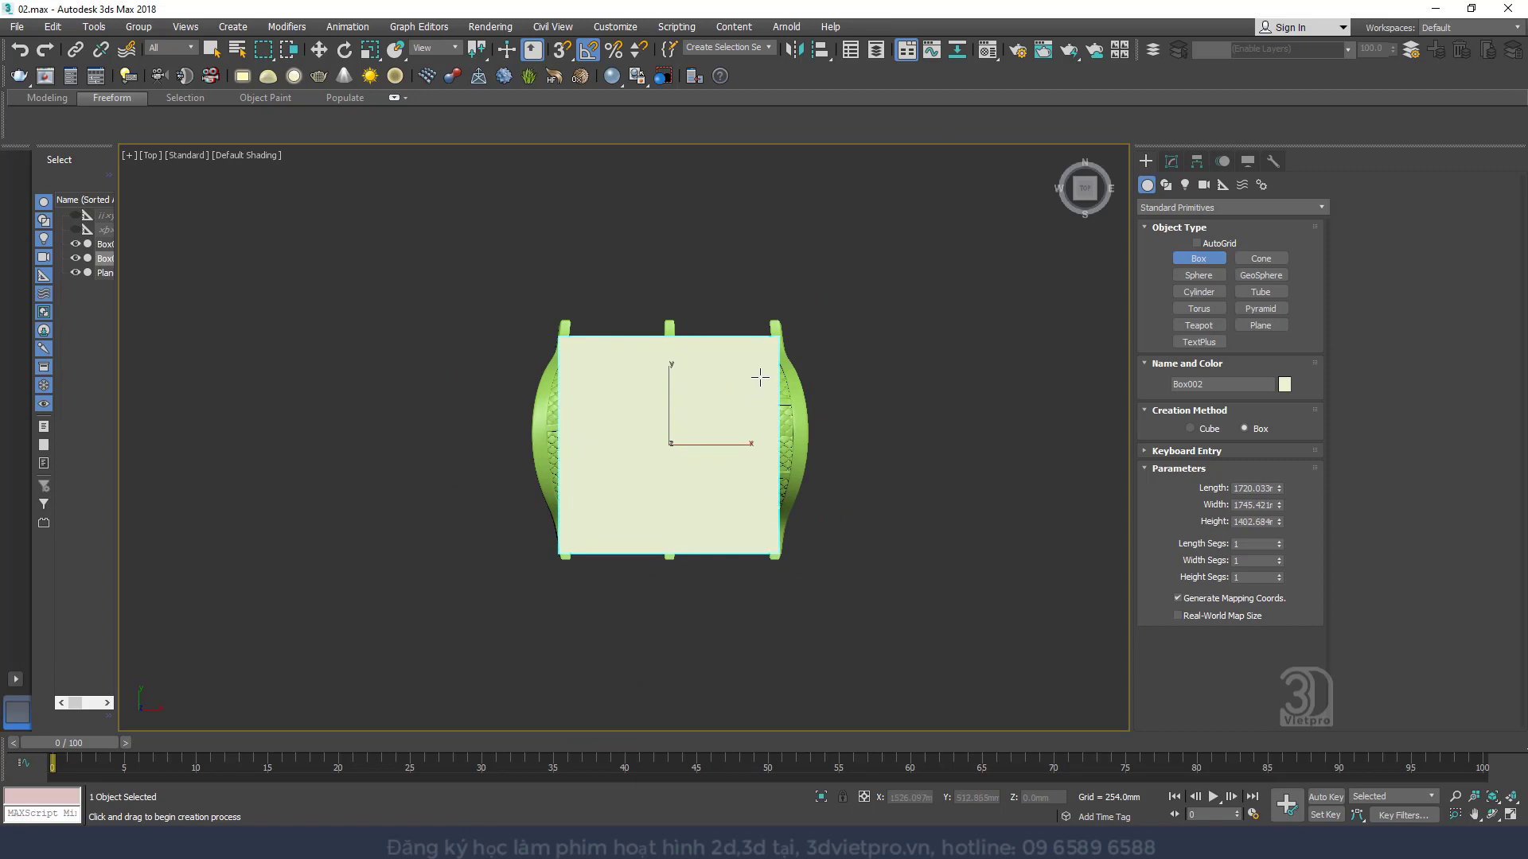
Move the box down beneath the roof's arch and scale its height to about 52 percent
{"action": "key", "text": "w"}
{"action": "scroll", "coordinate": [728, 460], "scroll_direction": "up", "scroll_amount": 4}
{"action": "key", "text": "l"}
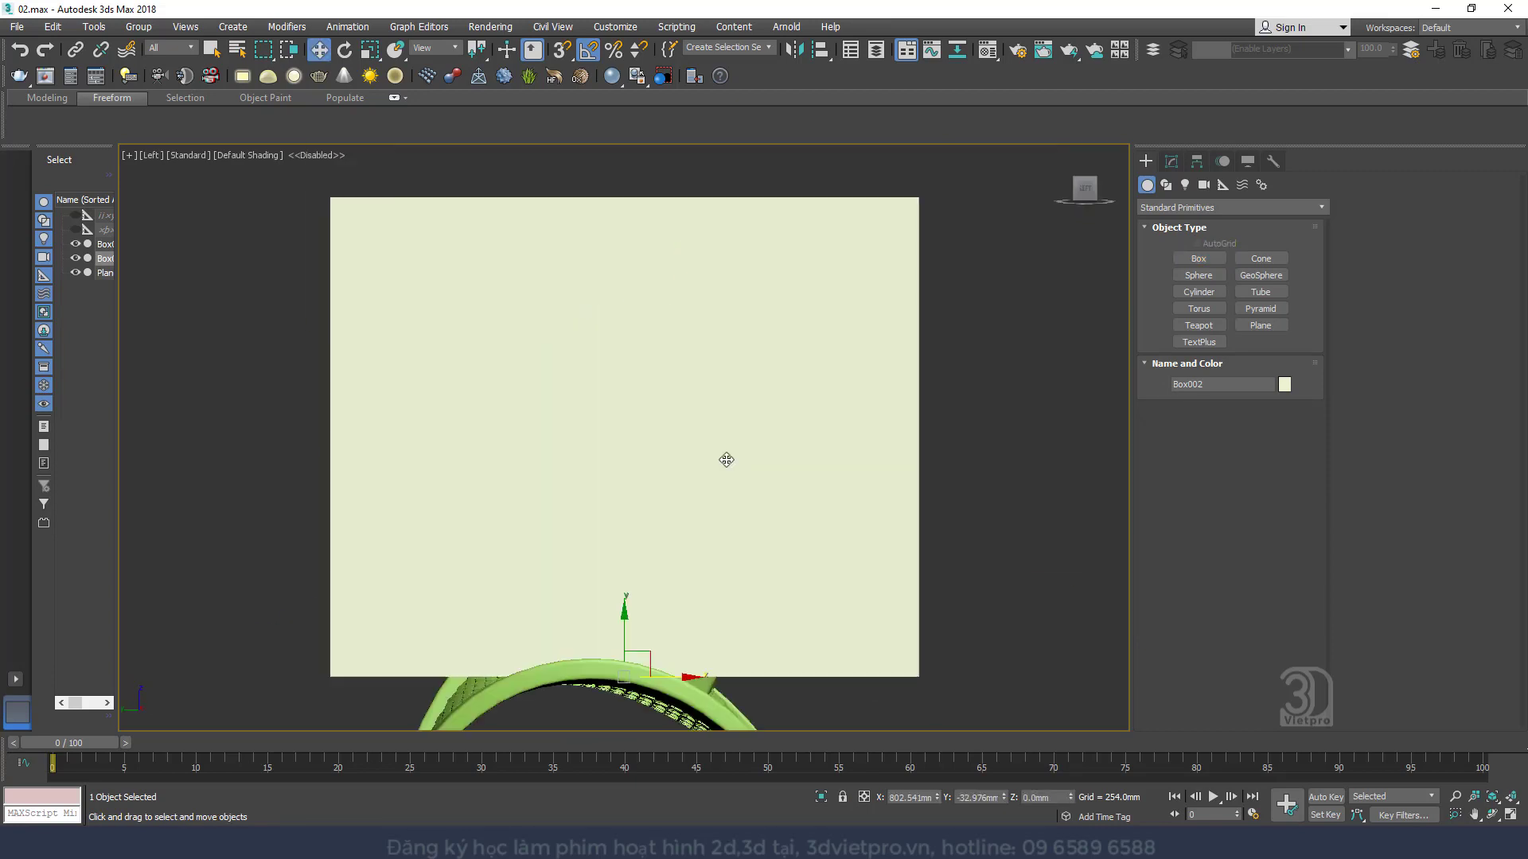
{"action": "scroll", "coordinate": [727, 457], "scroll_direction": "down", "scroll_amount": 5}
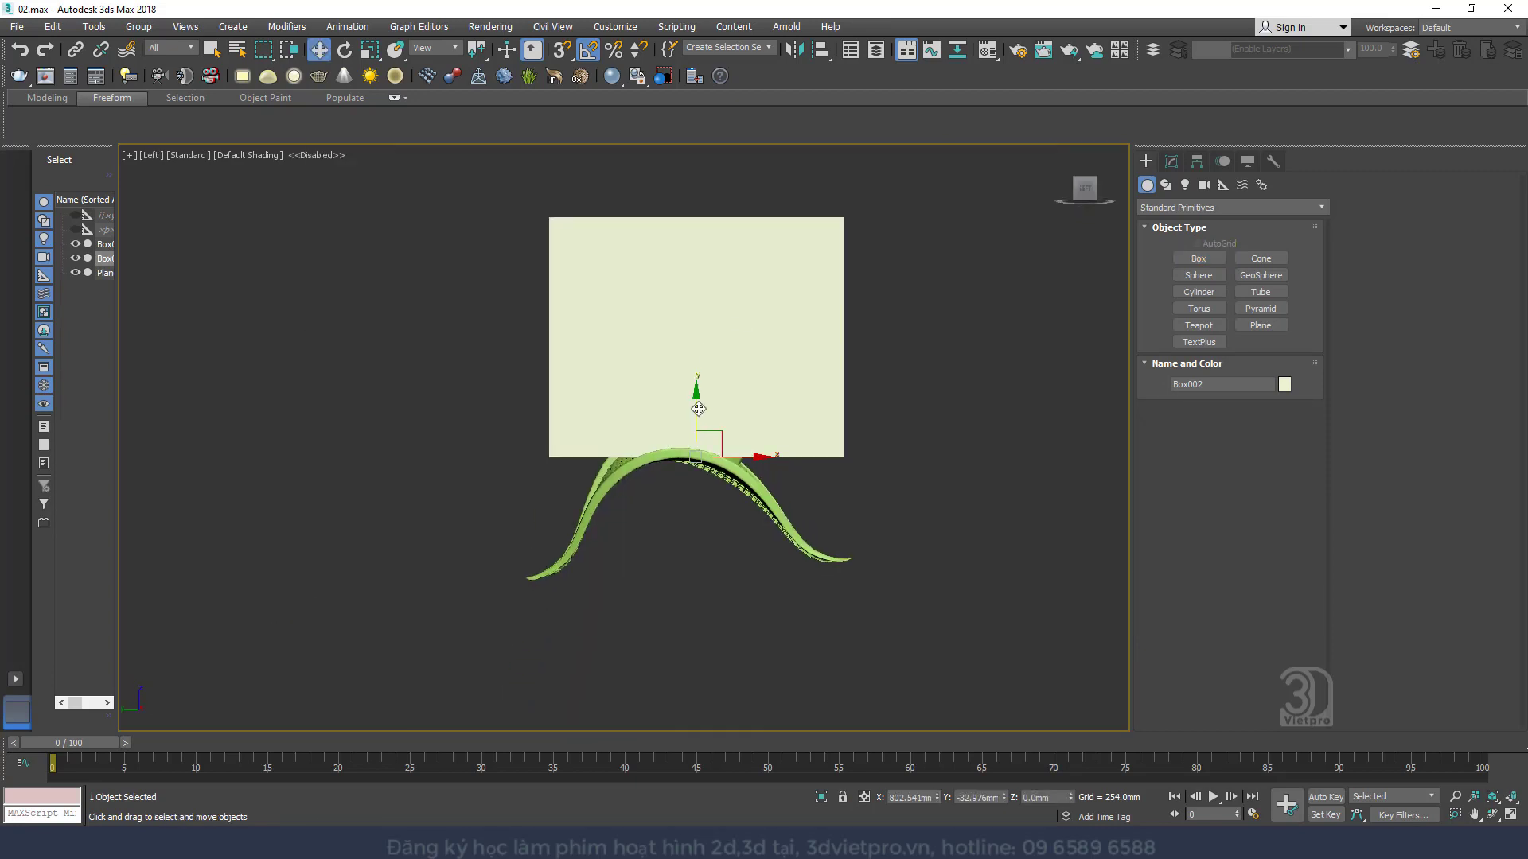
{"action": "left_click_drag", "start_coordinate": [698, 409], "coordinate": [709, 583]}
{"action": "scroll", "coordinate": [700, 522], "scroll_direction": "up", "scroll_amount": 2}
{"action": "right_click", "coordinate": [697, 521]}
{"action": "left_click", "coordinate": [729, 560]}
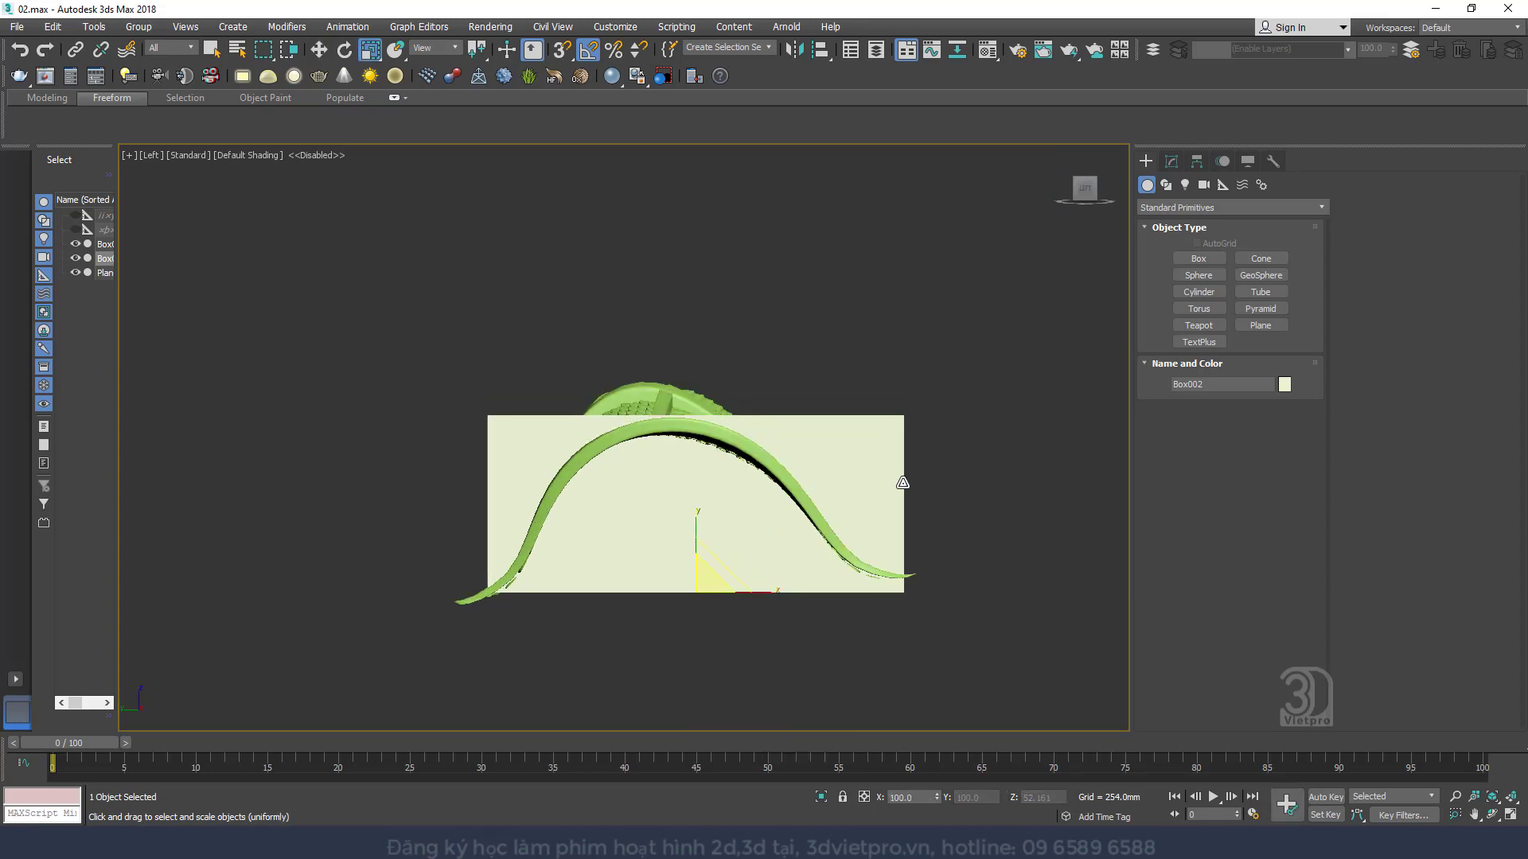
Convert the box to an Editable Poly and switch to vertex editing
{"action": "right_click", "coordinate": [903, 483]}
{"action": "mouse_move", "coordinate": [1034, 655]}
{"action": "left_click", "coordinate": [1130, 656]}
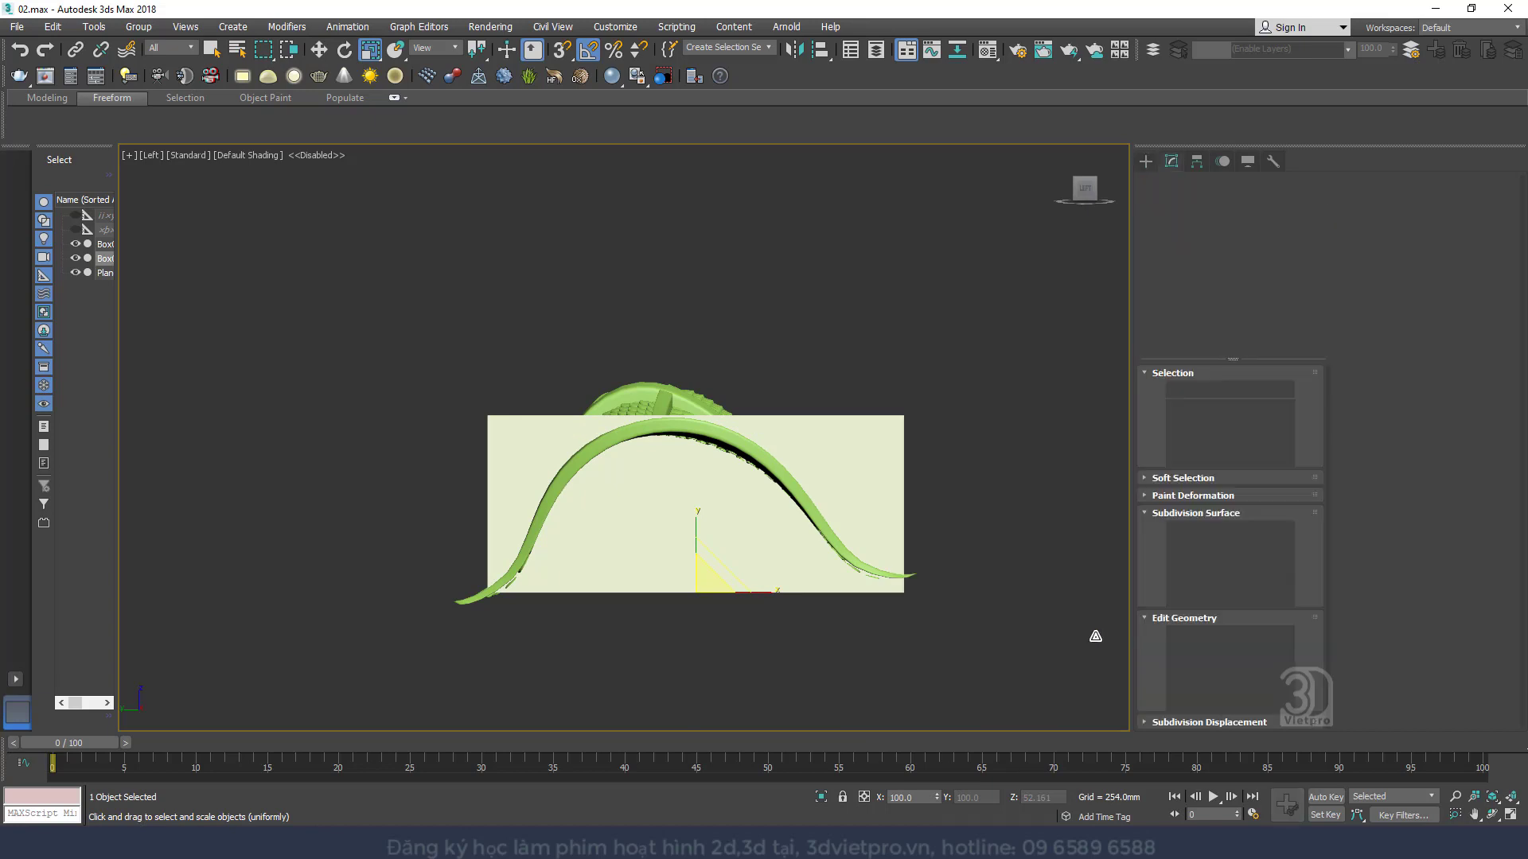
{"action": "left_click", "coordinate": [1189, 392]}
Pull the vertices on both sides of the box inward so it is narrower than the roof in the left view
{"action": "left_click_drag", "start_coordinate": [1000, 396], "coordinate": [775, 418]}
{"action": "key", "text": "w"}
{"action": "right_click", "coordinate": [775, 417]}
{"action": "left_click_drag", "start_coordinate": [1039, 362], "coordinate": [787, 635]}
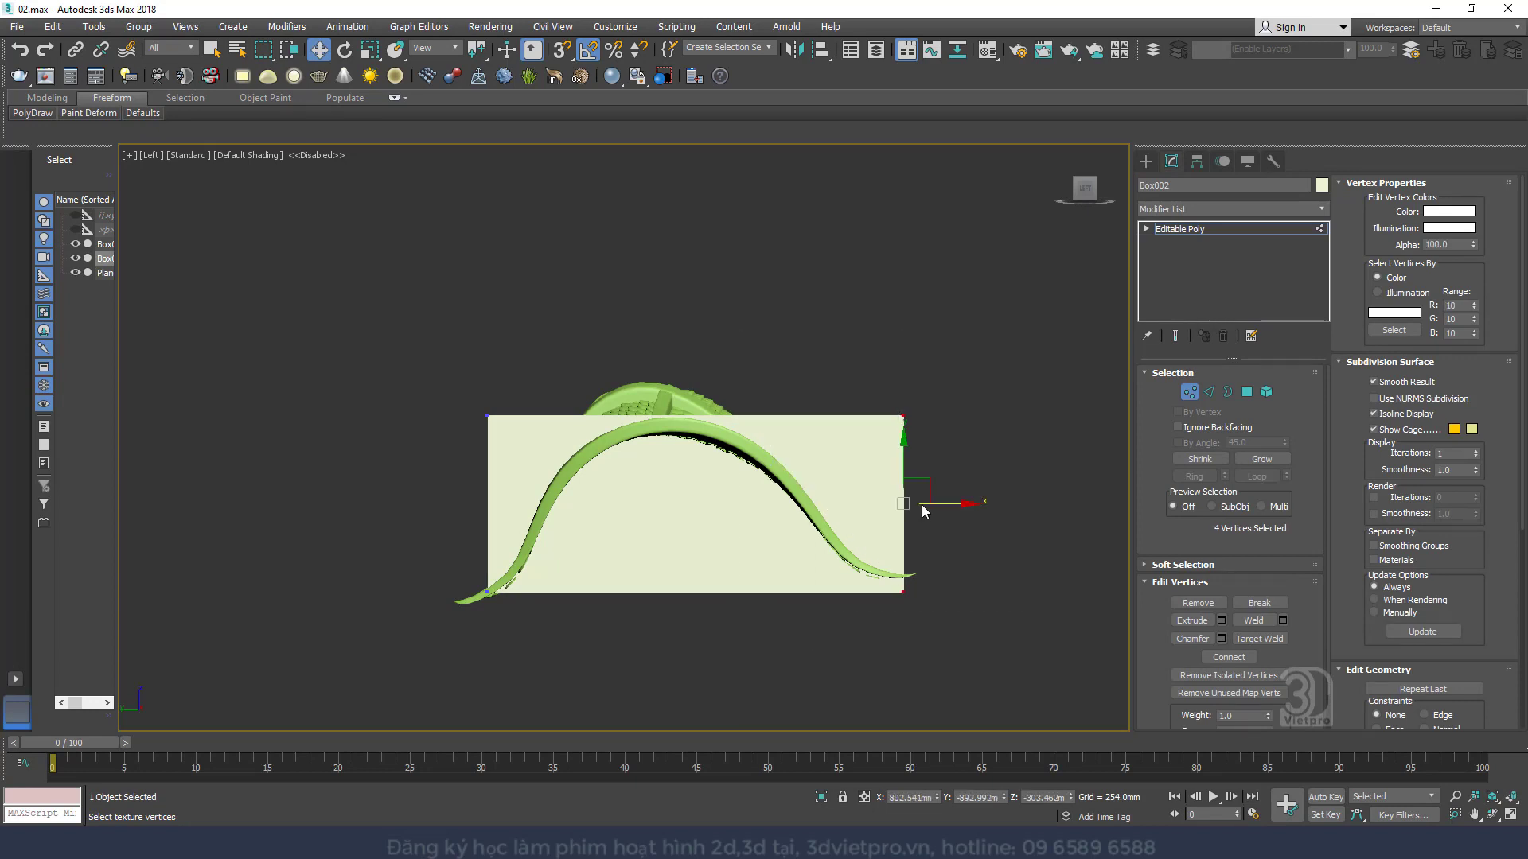
{"action": "left_click_drag", "start_coordinate": [944, 507], "coordinate": [858, 510]}
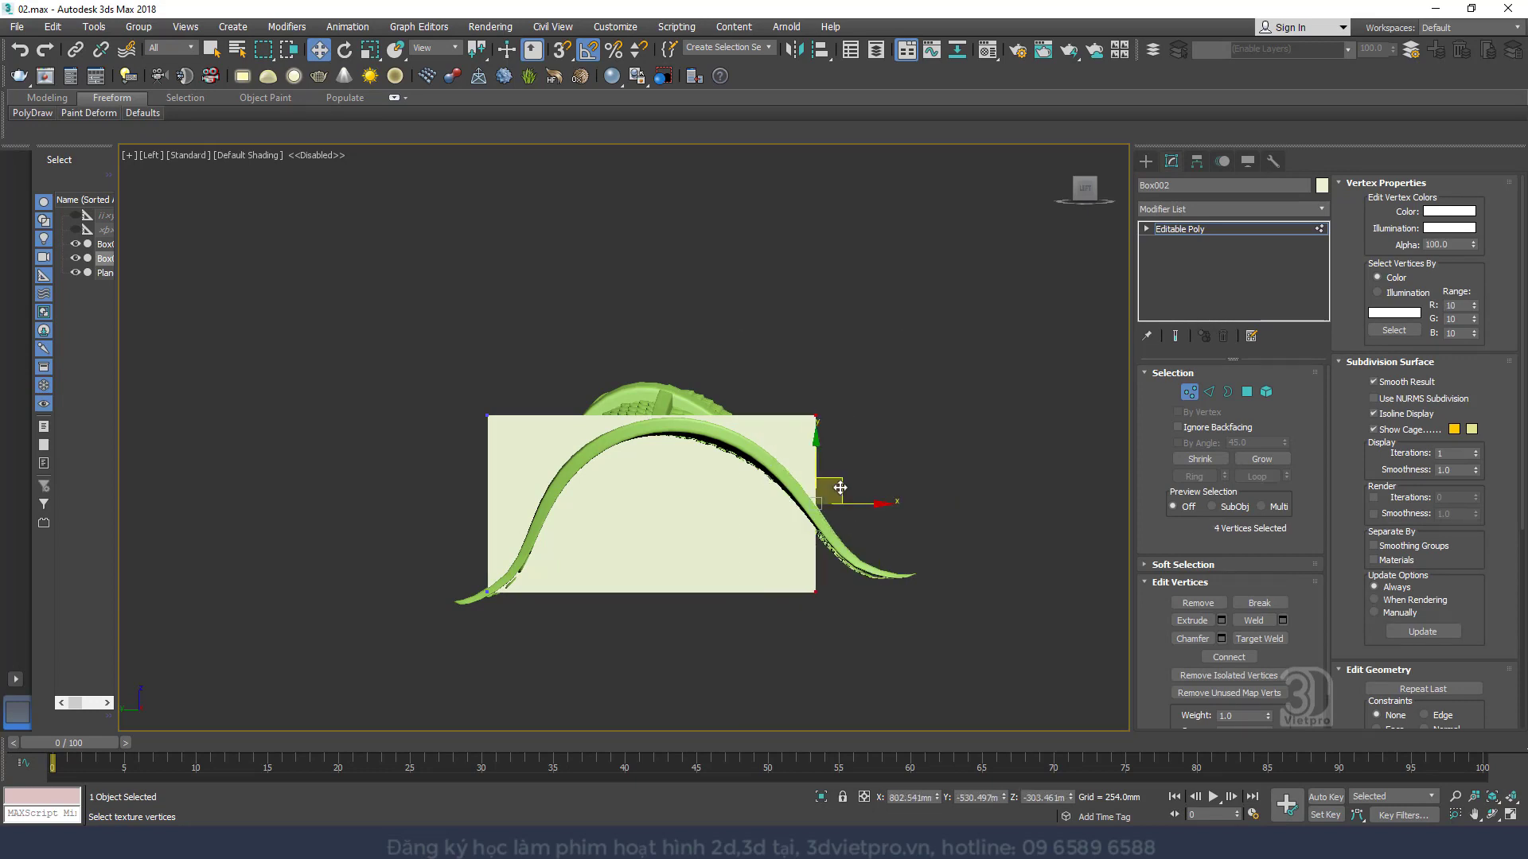
{"action": "left_click_drag", "start_coordinate": [584, 659], "coordinate": [585, 659]}
{"action": "left_click_drag", "start_coordinate": [541, 505], "coordinate": [580, 513]}
Lower the box's four bottom vertices well below the roof's ends to make the body taller
{"action": "left_click_drag", "start_coordinate": [483, 532], "coordinate": [1060, 675]}
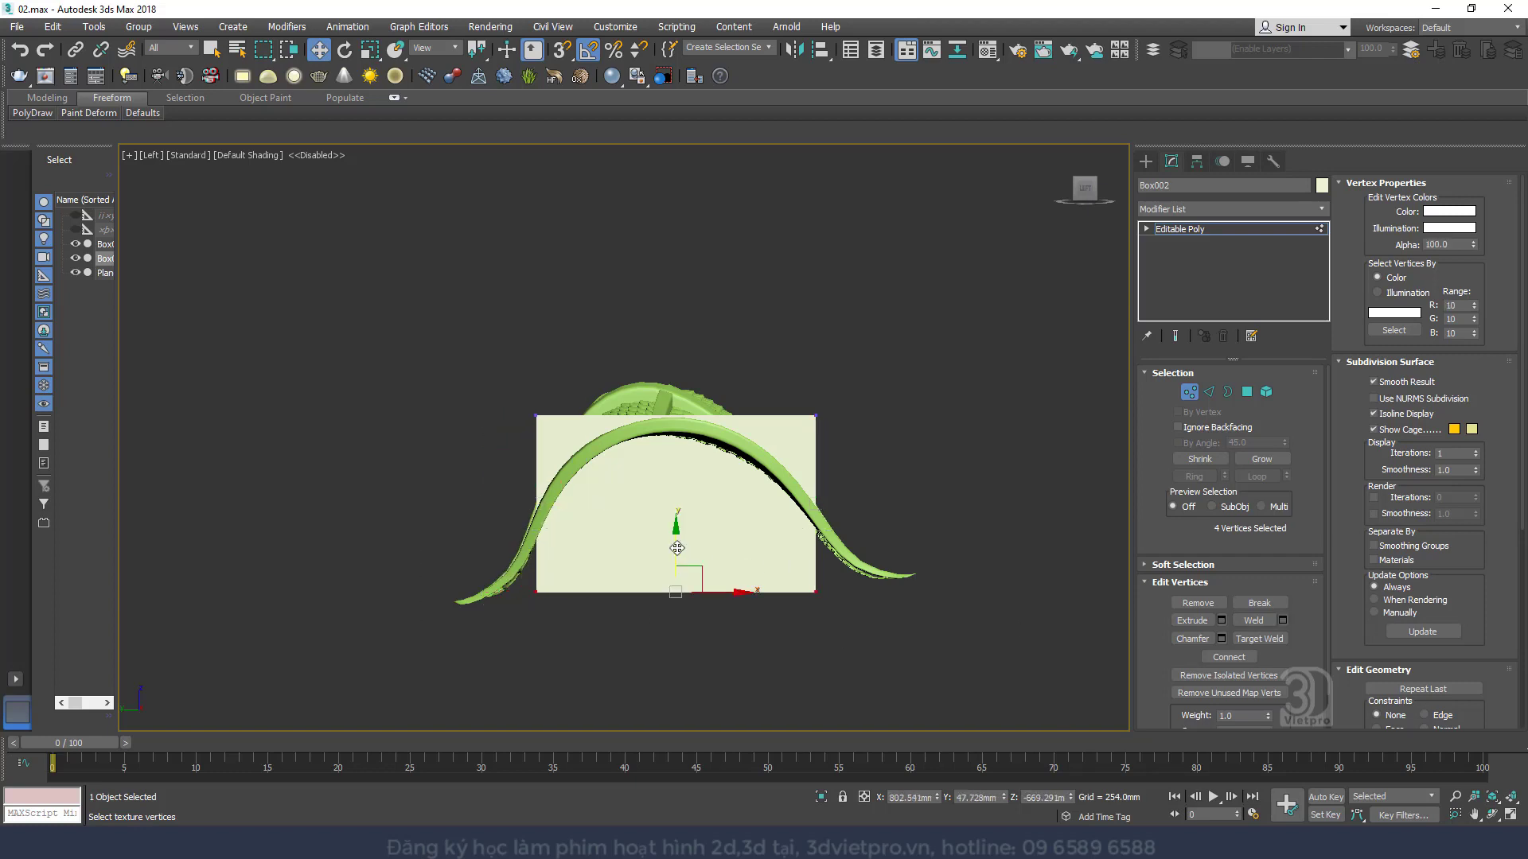
{"action": "left_click_drag", "start_coordinate": [677, 548], "coordinate": [681, 643]}
{"action": "middle_click_drag", "start_coordinate": [706, 641], "coordinate": [721, 548]}
{"action": "scroll", "coordinate": [732, 519], "scroll_direction": "up", "scroll_amount": 2}
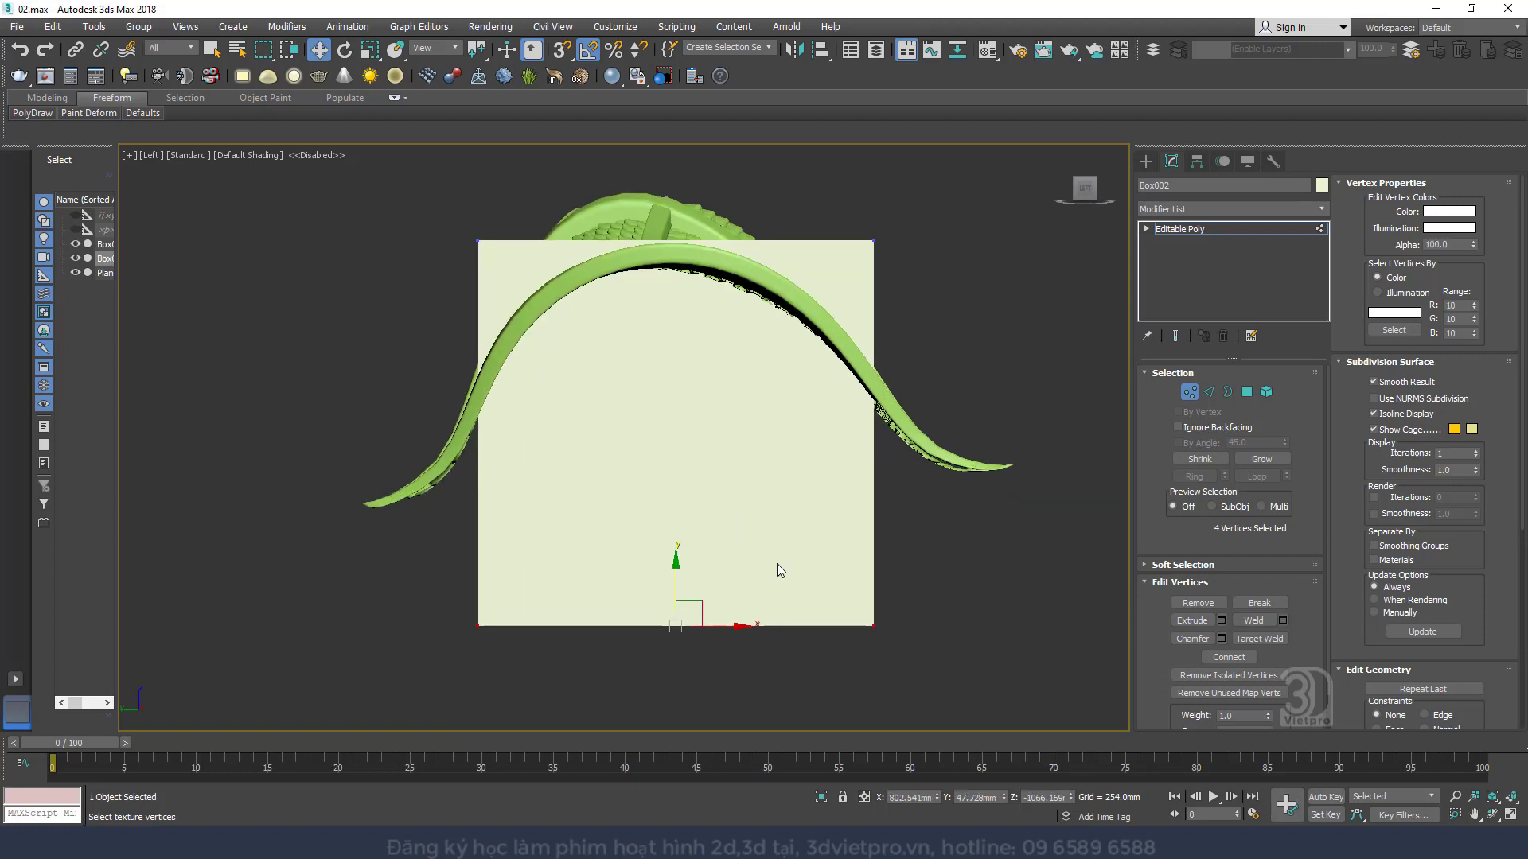
Try to lower the box's four top vertices beneath the roof's arch
{"action": "left_click_drag", "start_coordinate": [318, 353], "coordinate": [334, 350]}
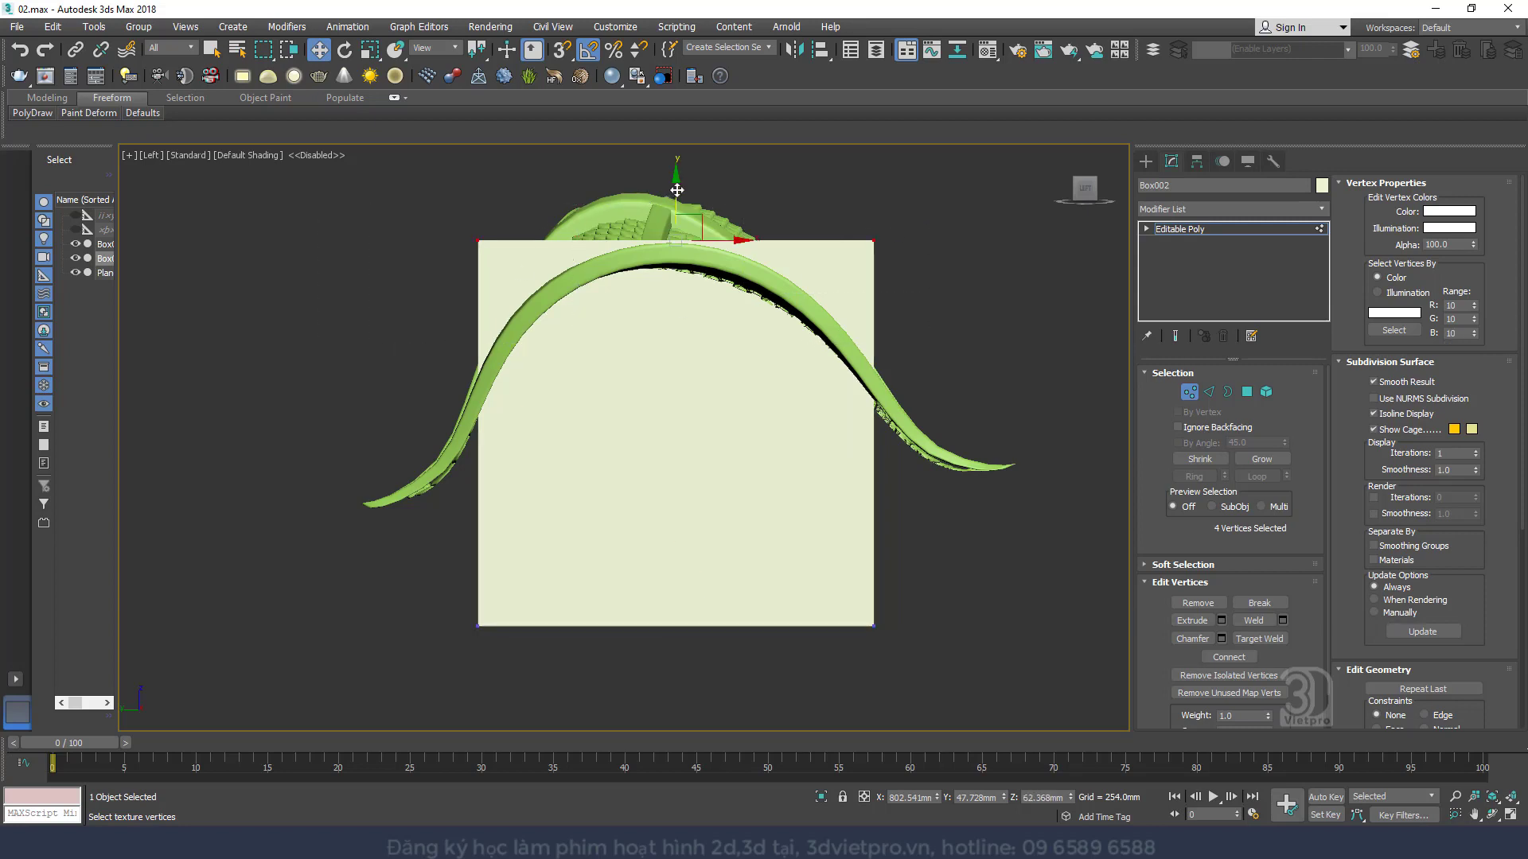
{"action": "left_click_drag", "start_coordinate": [677, 195], "coordinate": [683, 313]}
{"action": "key", "text": "ctrl+z"}
Connect the box's top and bottom edges with 1 middle segment and lower the right upper corner to the roof's curve
{"action": "left_click", "coordinate": [1209, 392]}
{"action": "right_click", "coordinate": [737, 486]}
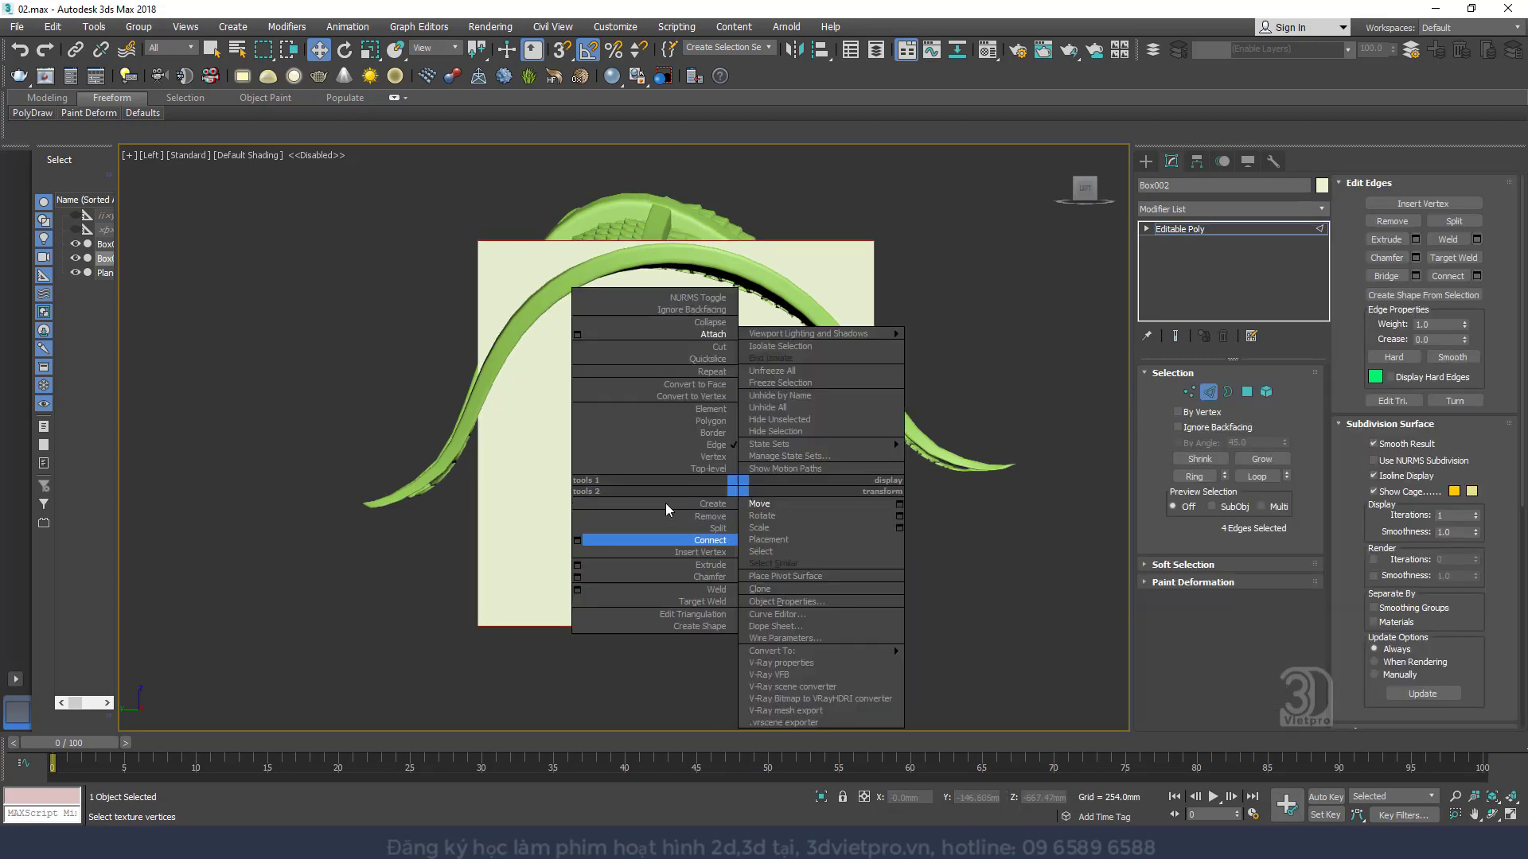
{"action": "left_click", "coordinate": [578, 540]}
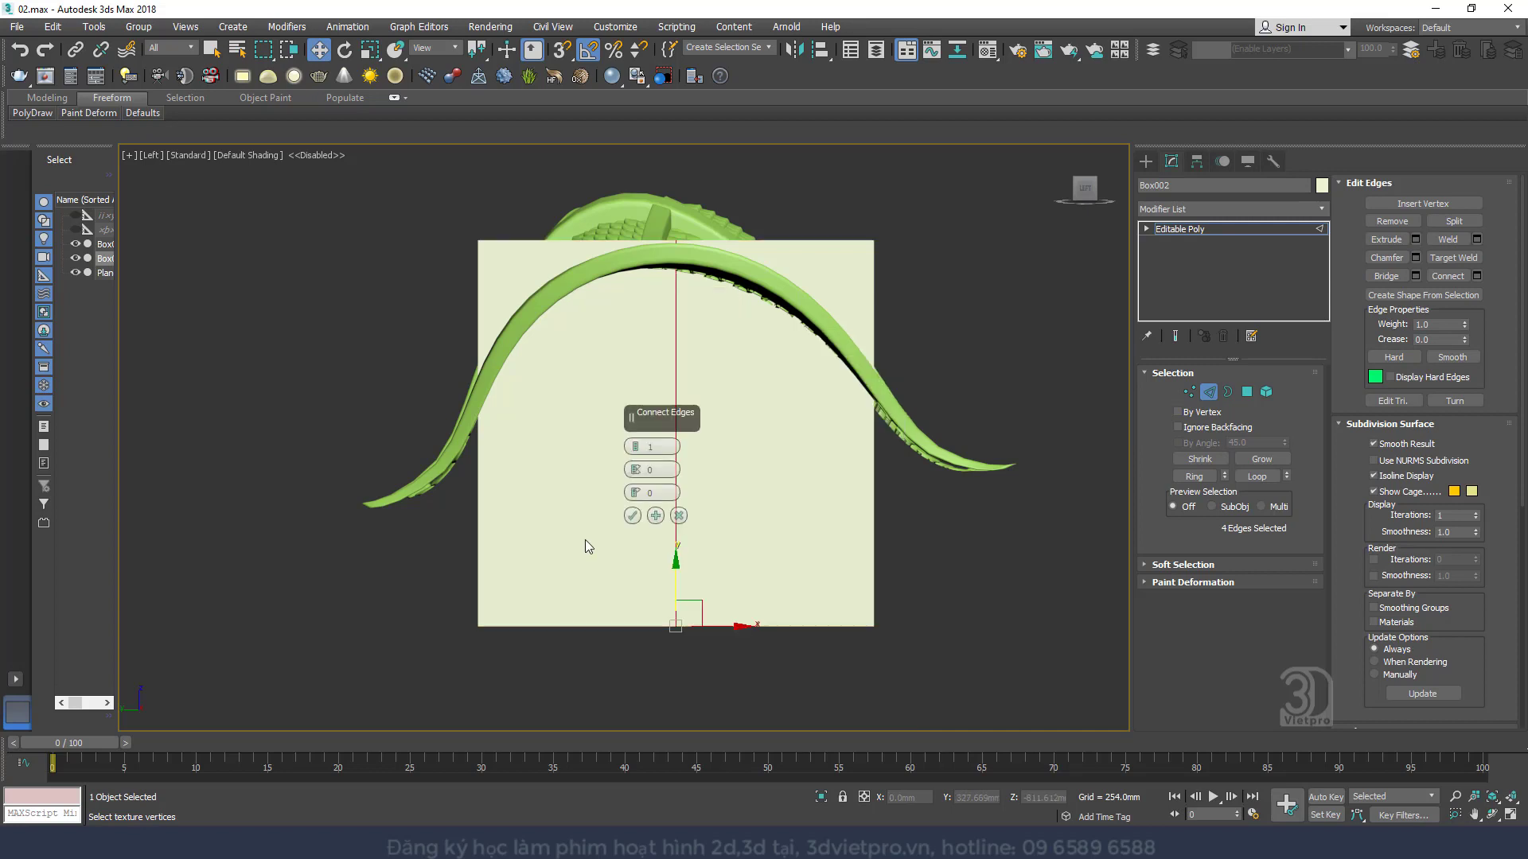
{"action": "left_click", "coordinate": [632, 516]}
{"action": "left_click", "coordinate": [1196, 387]}
{"action": "left_click_drag", "start_coordinate": [859, 255], "coordinate": [875, 220]}
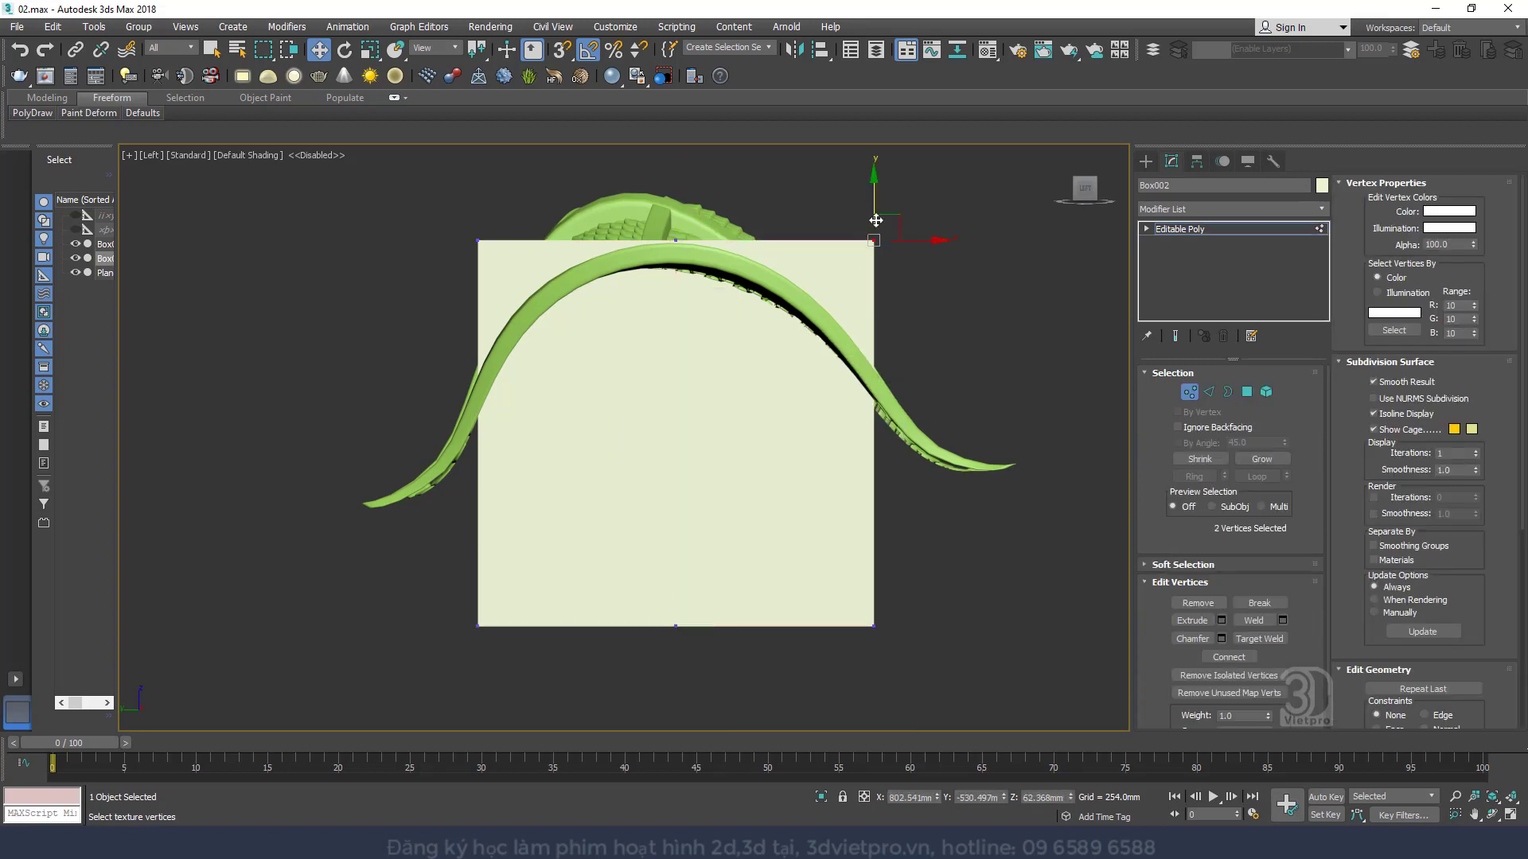
{"action": "key", "text": "F4"}
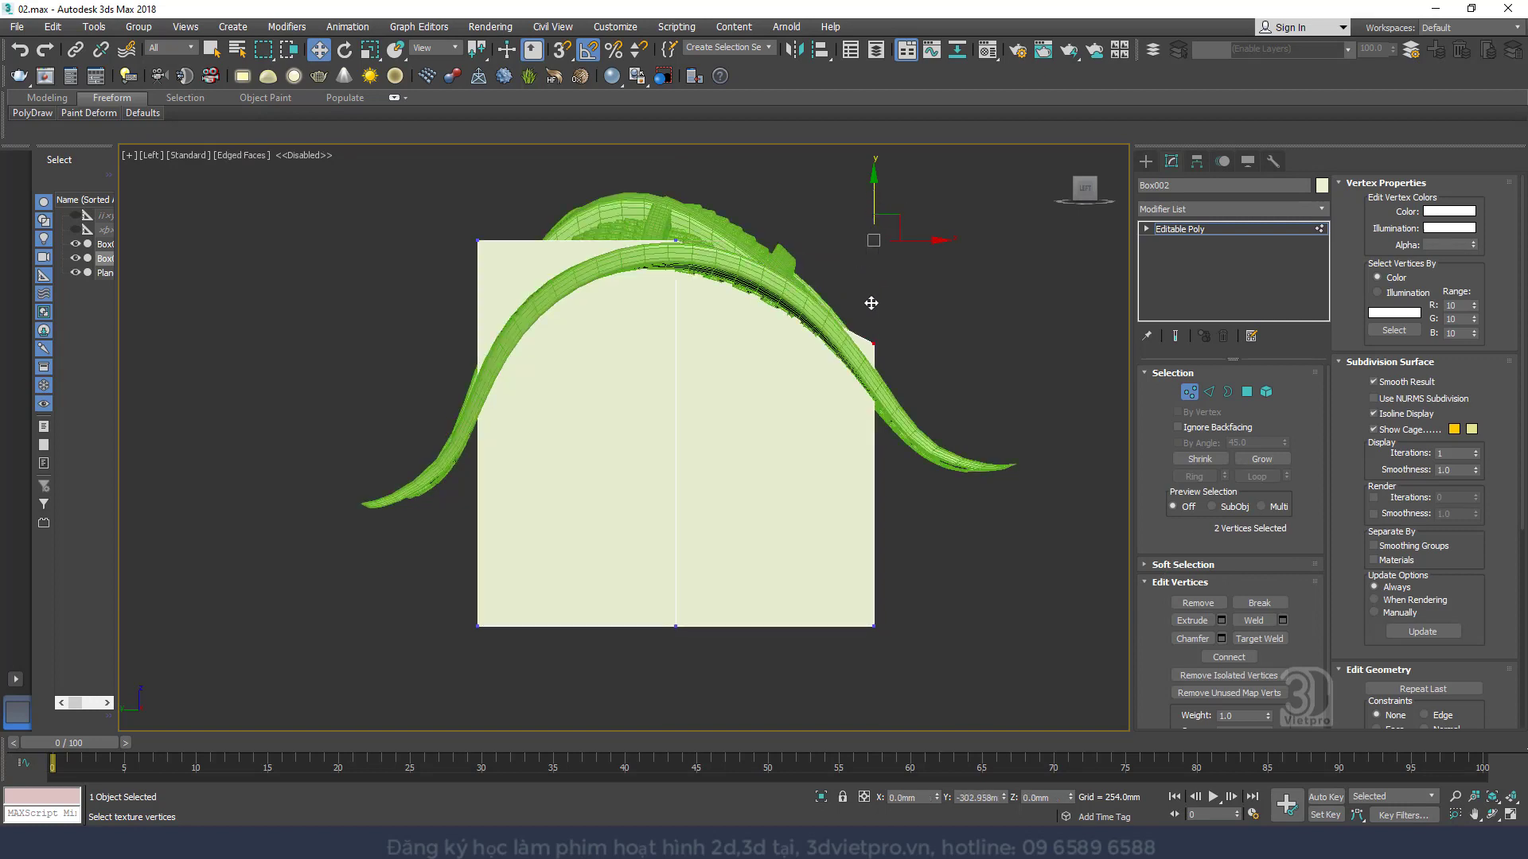
Turn off the TurboSmooth effect on the roof object
{"action": "left_click", "coordinate": [1189, 392]}
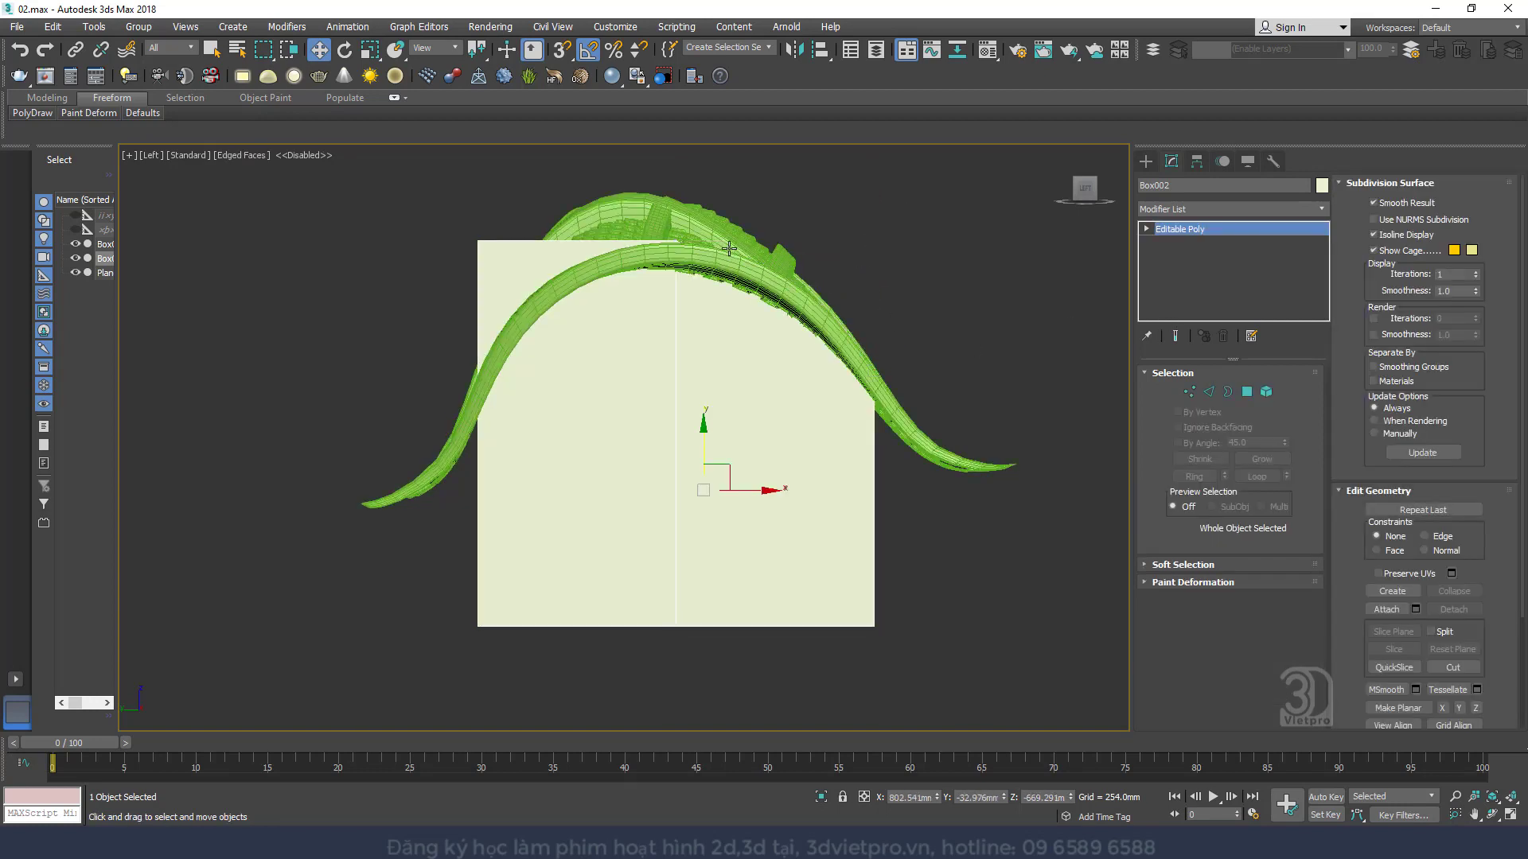
{"action": "left_click", "coordinate": [771, 258]}
{"action": "left_click", "coordinate": [1148, 227]}
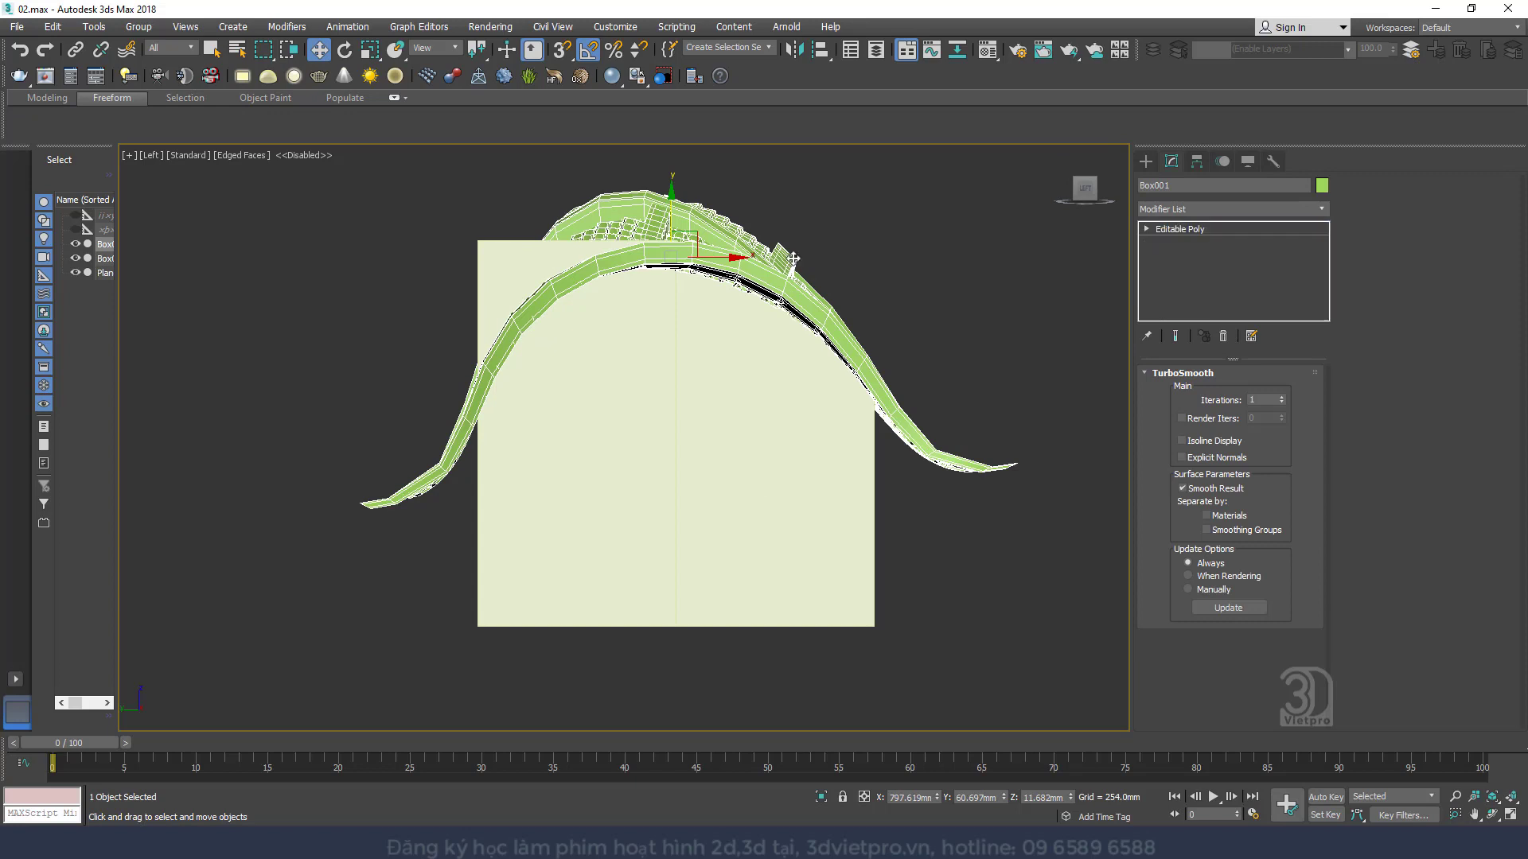
Lower the box's left upper corner vertices to meet the roof's curve
{"action": "left_click", "coordinate": [517, 256]}
{"action": "key", "text": "1"}
{"action": "left_click_drag", "start_coordinate": [443, 213], "coordinate": [494, 330]}
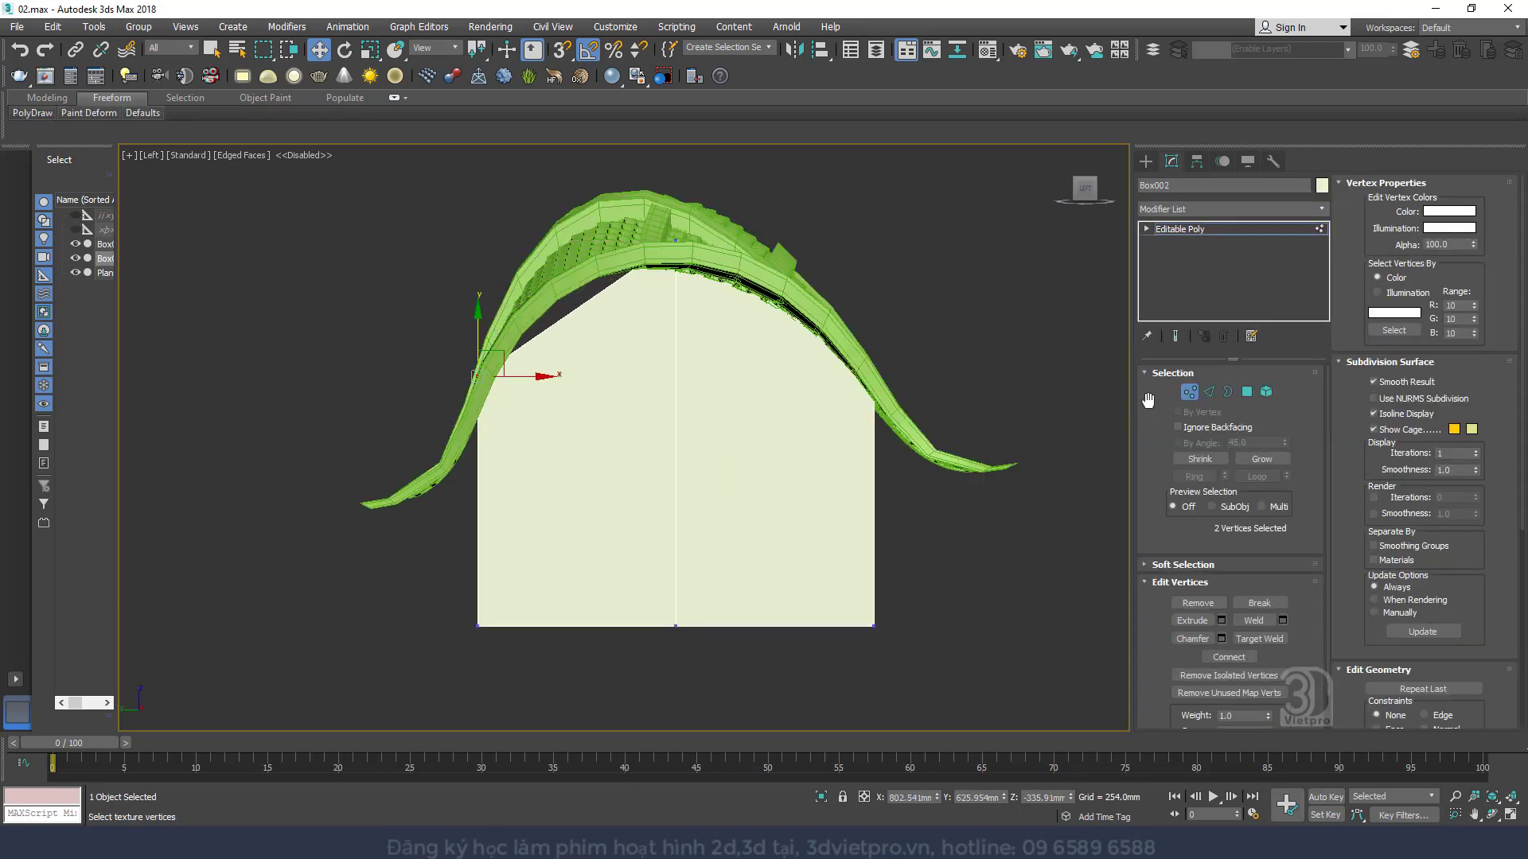
Connect the edges of the box's left half with 1 segment and raise its top vertices to follow the roof's arch
{"action": "left_click", "coordinate": [1209, 392]}
{"action": "left_click_drag", "start_coordinate": [579, 362], "coordinate": [588, 757]}
{"action": "right_click", "coordinate": [630, 487]}
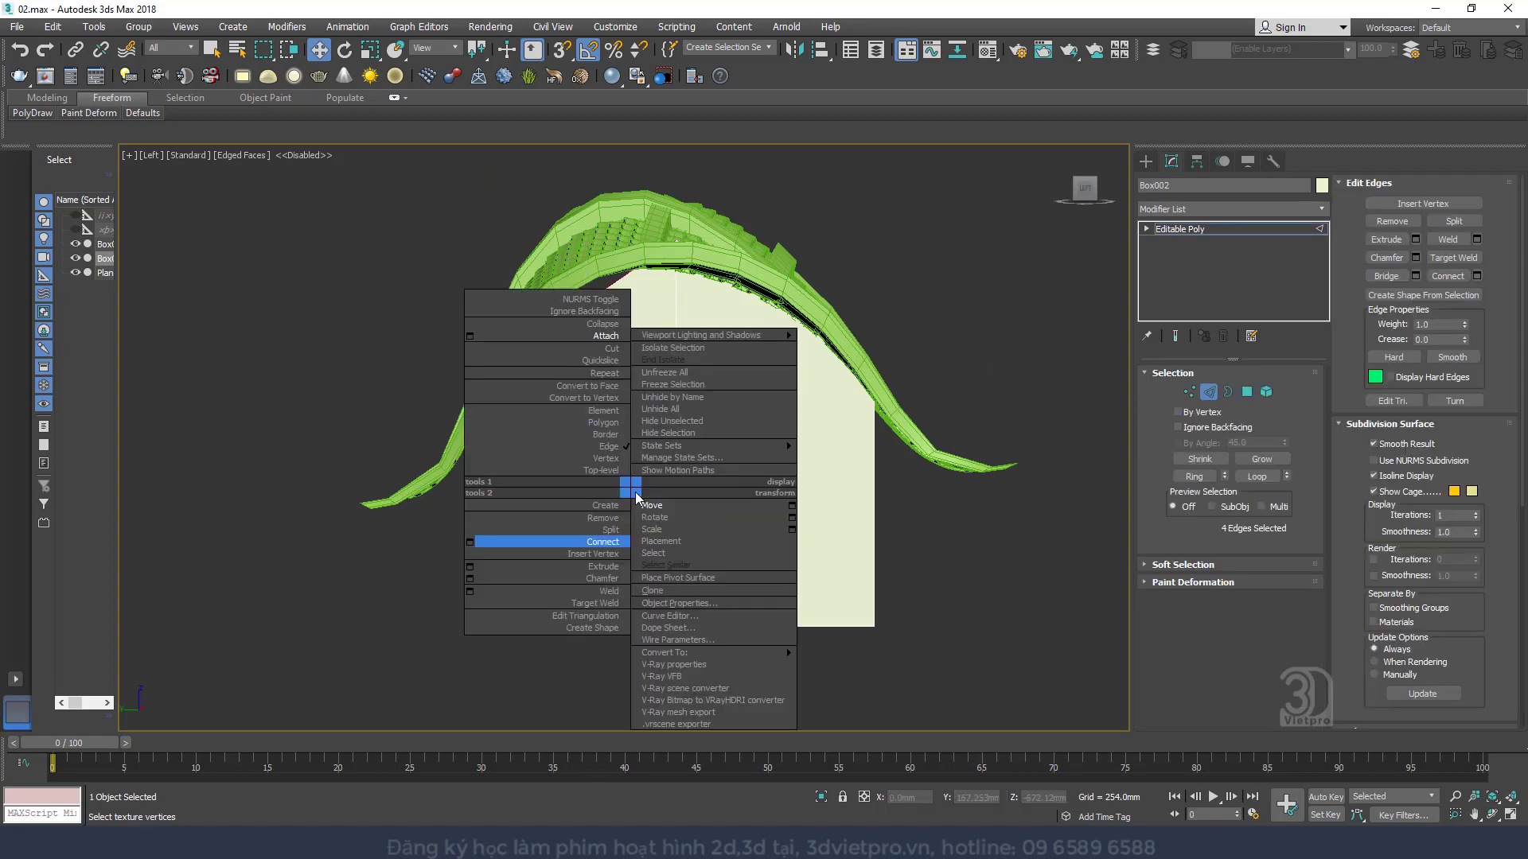
{"action": "left_click", "coordinate": [471, 543]}
{"action": "left_click", "coordinate": [633, 525]}
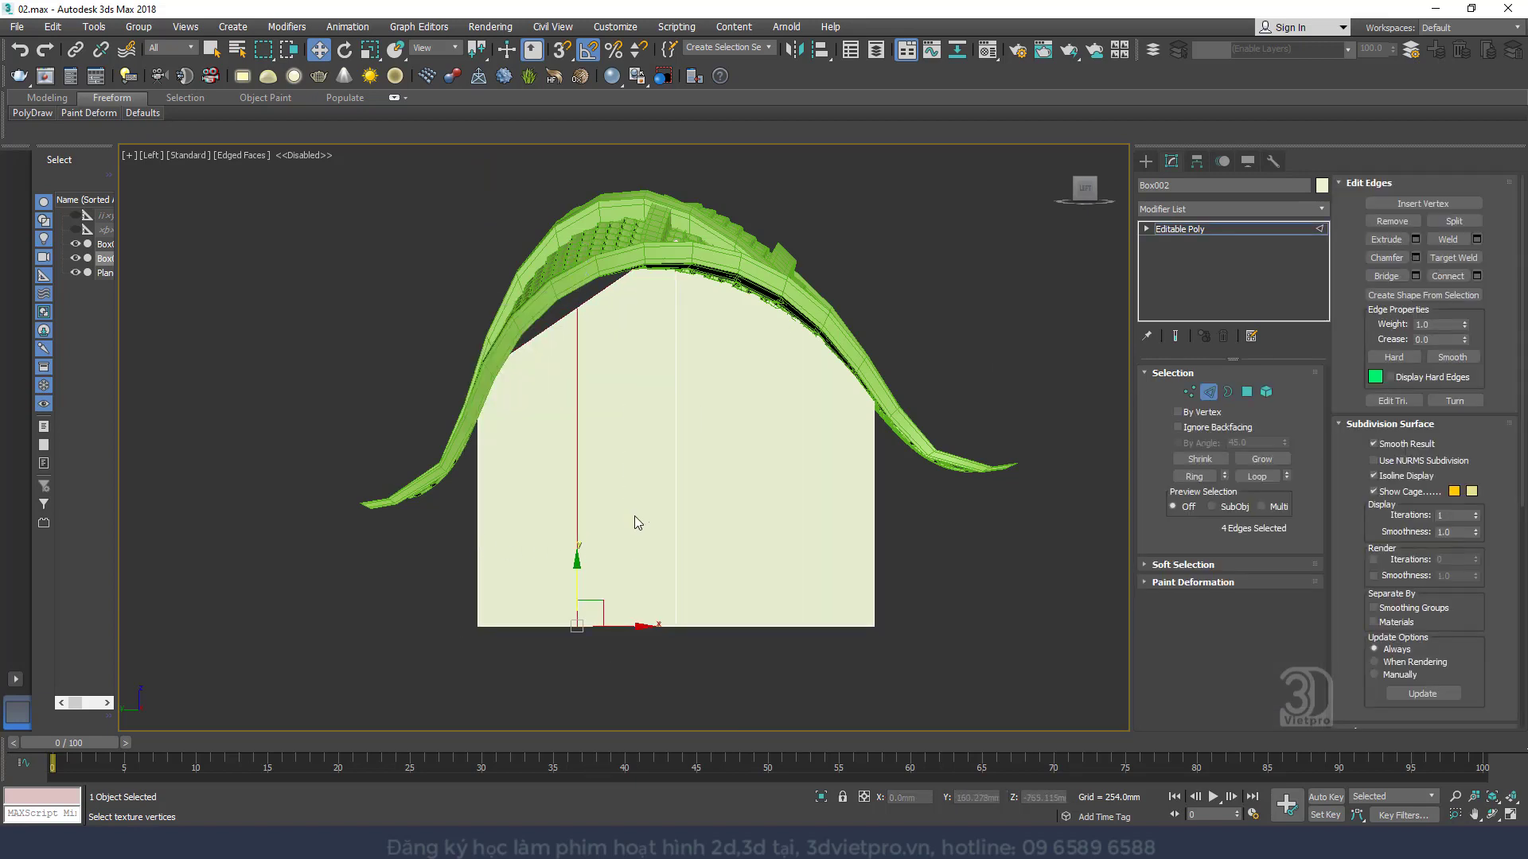
{"action": "left_click", "coordinate": [1188, 391]}
{"action": "left_click_drag", "start_coordinate": [557, 288], "coordinate": [575, 224]}
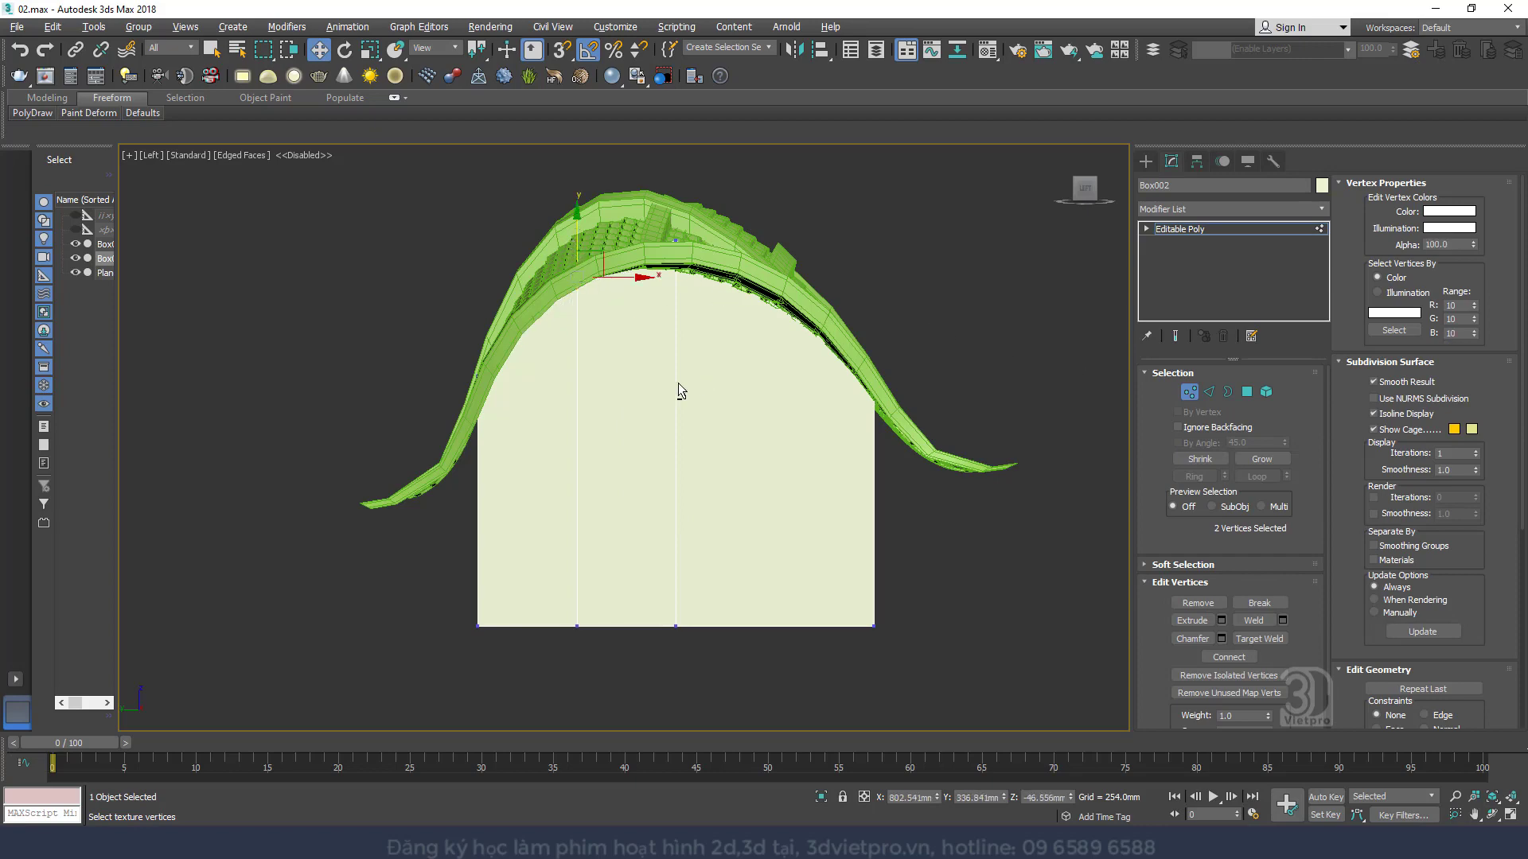
Inspect how the box fits beneath the roof from an angle, the left view and the front view
{"action": "middle_click_drag", "start_coordinate": [678, 383], "coordinate": [604, 275], "text": "alt"}
{"action": "key", "text": "l"}
{"action": "scroll", "coordinate": [665, 383], "scroll_direction": "down", "scroll_amount": 2}
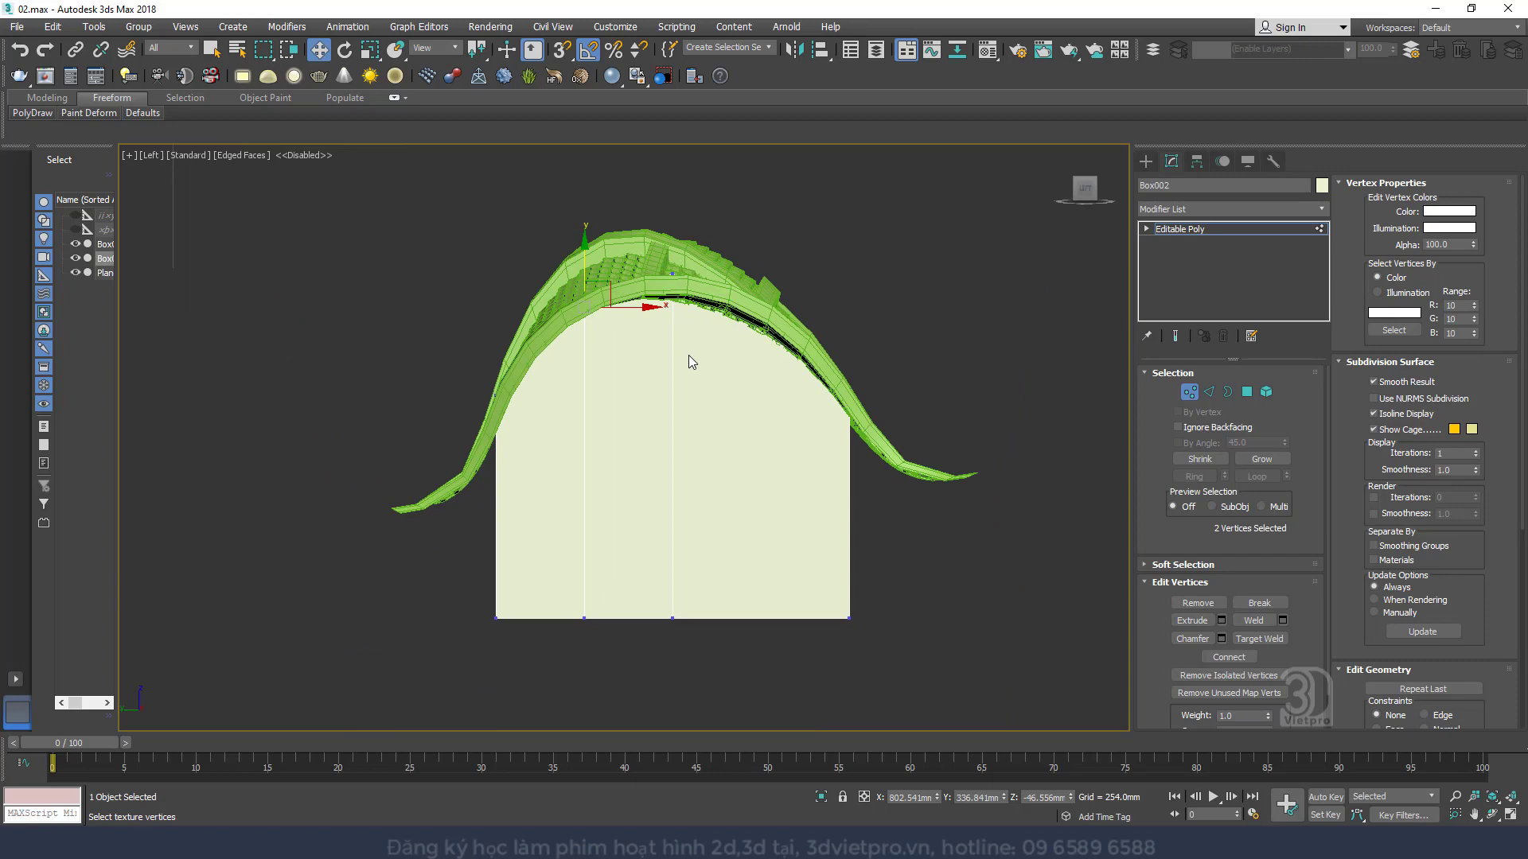
{"action": "key", "text": "f"}
{"action": "scroll", "coordinate": [689, 355], "scroll_direction": "down", "scroll_amount": 2}
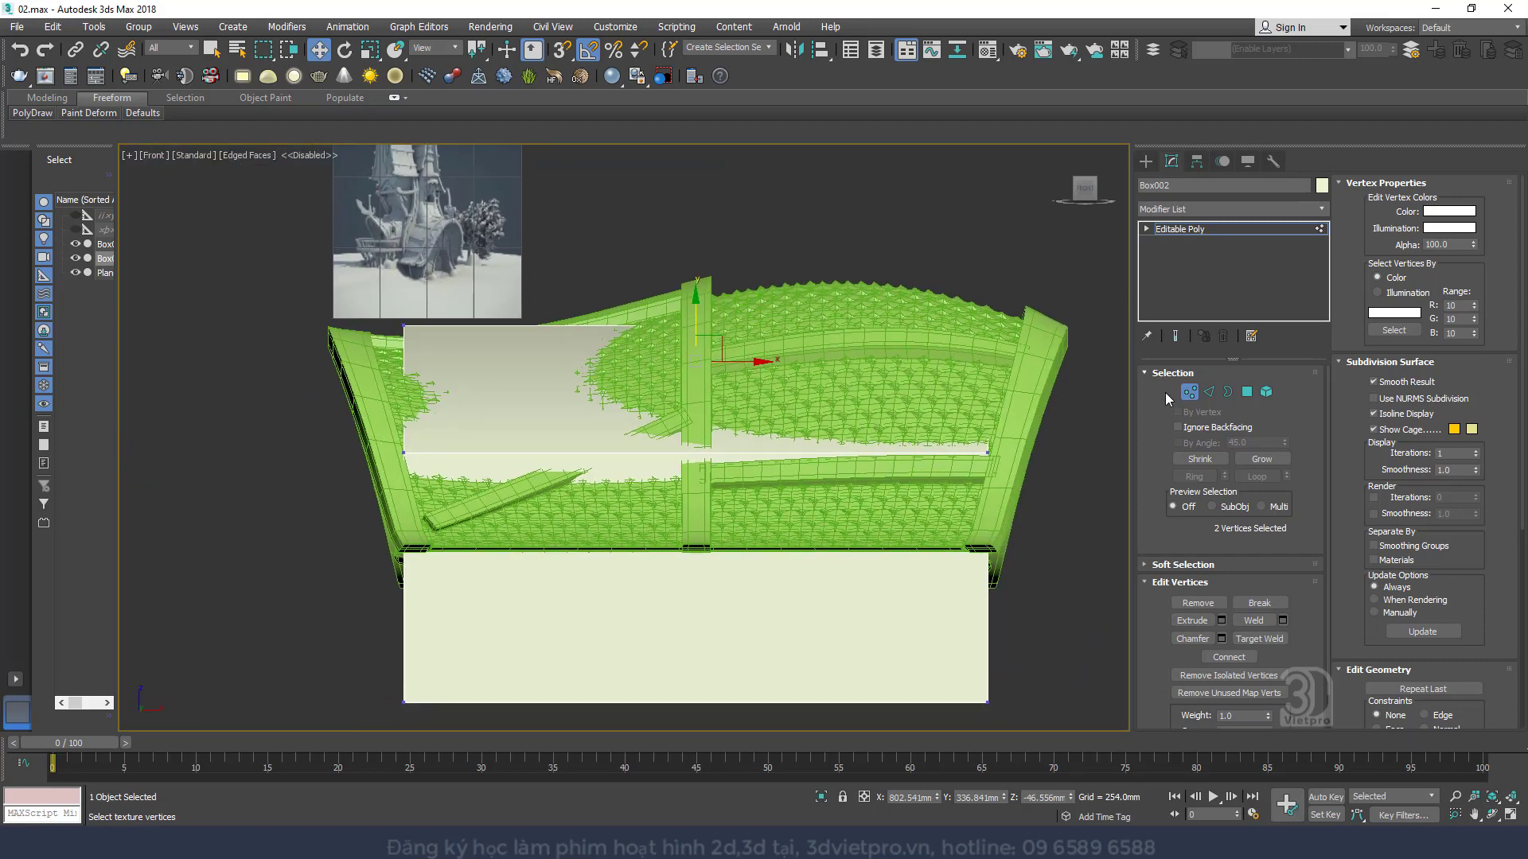
Try to pull the box's upper vertices outward to the roof's left end in the front view
{"action": "left_click_drag", "start_coordinate": [462, 468], "coordinate": [463, 466]}
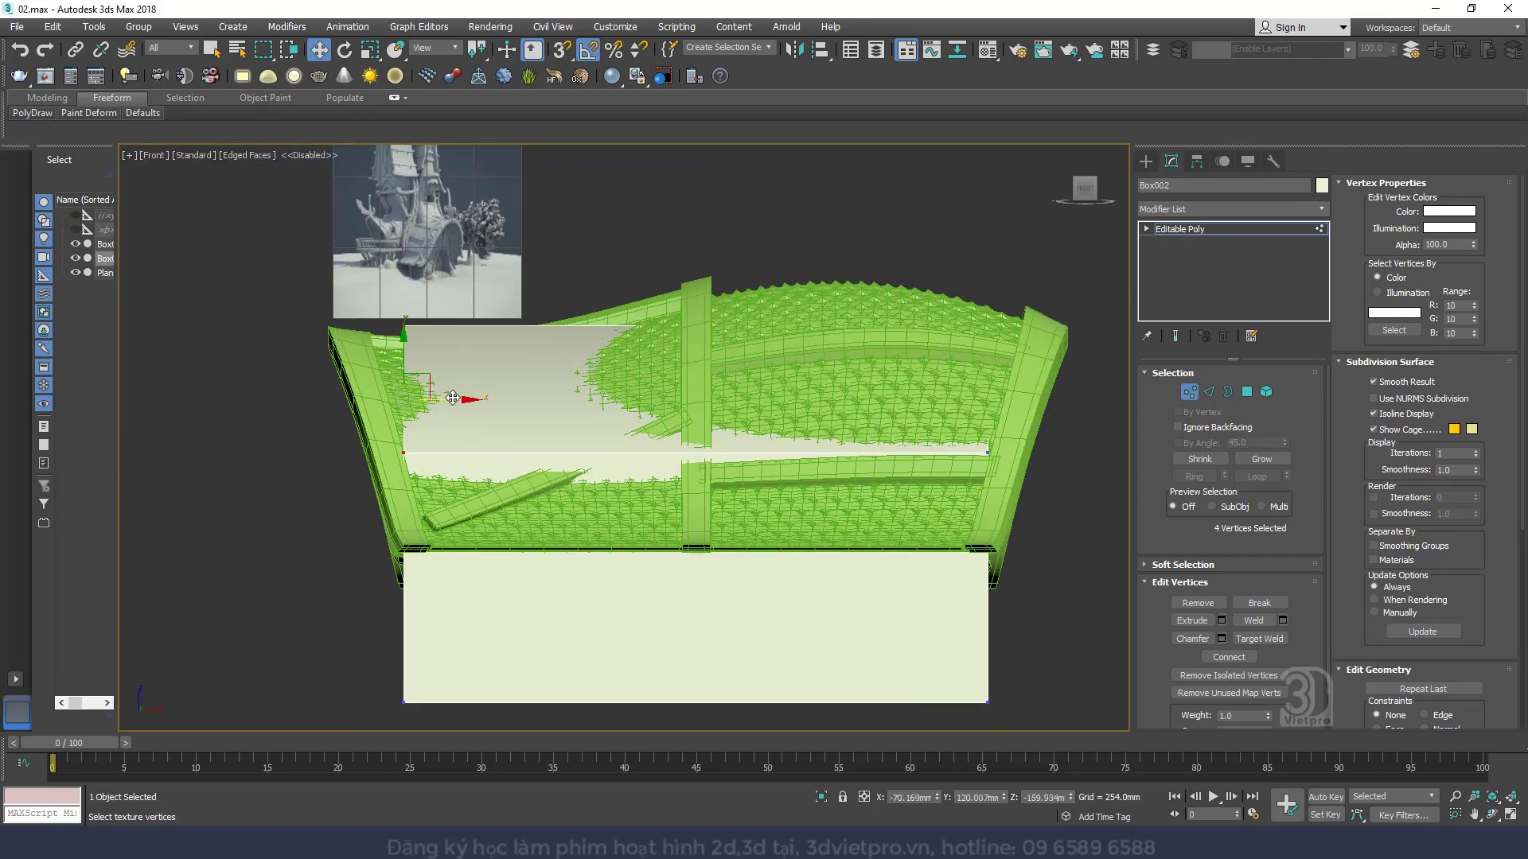
{"action": "left_click_drag", "start_coordinate": [453, 398], "coordinate": [434, 398]}
{"action": "left_click_drag", "start_coordinate": [435, 285], "coordinate": [315, 385]}
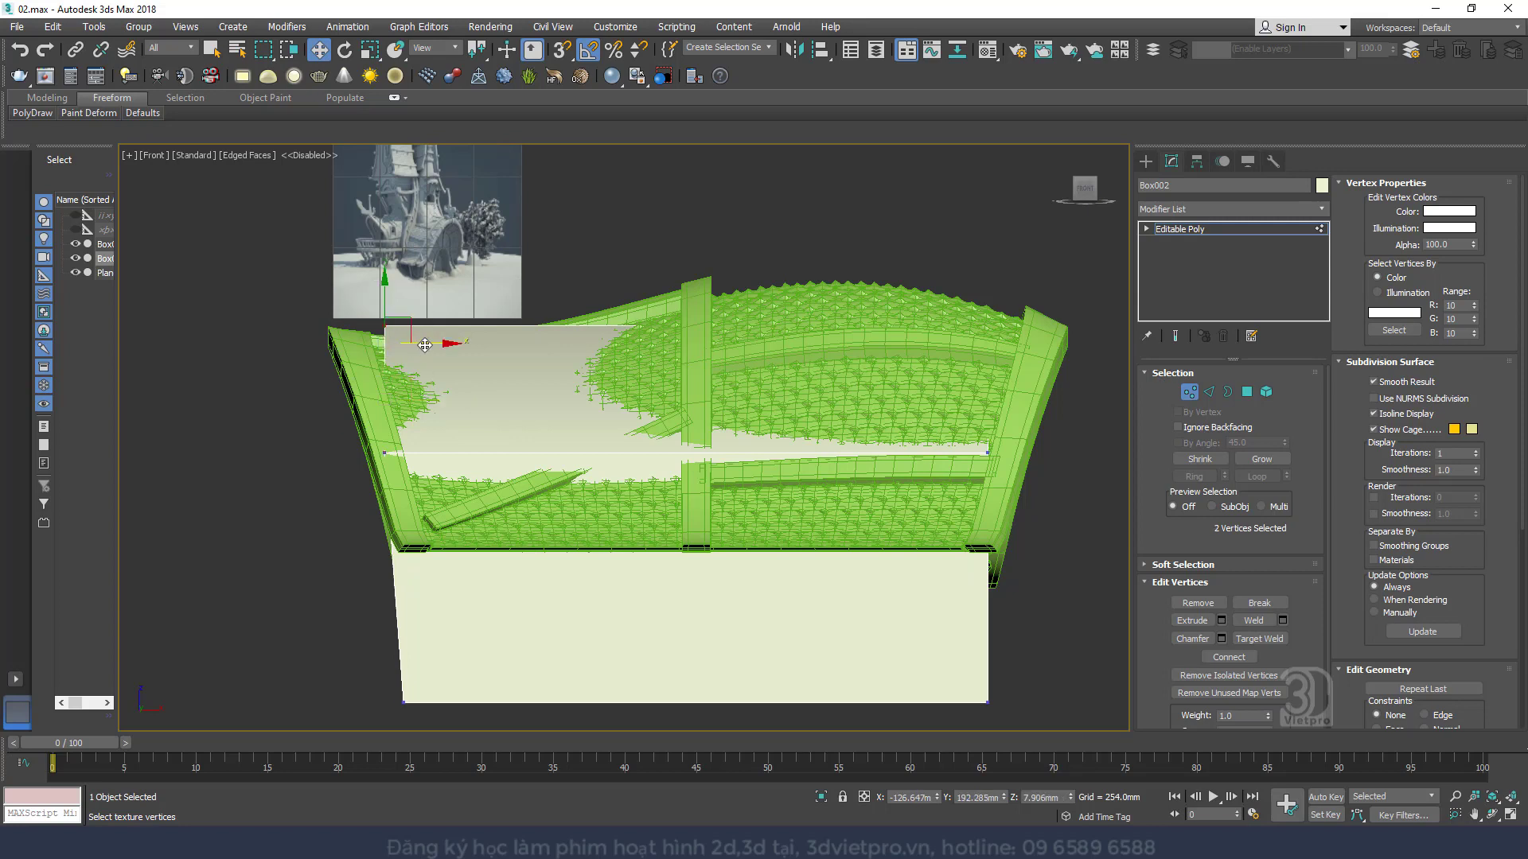
{"action": "key", "text": "ctrl+z"}
{"action": "key", "text": "ctrl+z"}
{"action": "left_click_drag", "start_coordinate": [475, 288], "coordinate": [358, 380]}
{"action": "left_click_drag", "start_coordinate": [443, 343], "coordinate": [379, 342]}
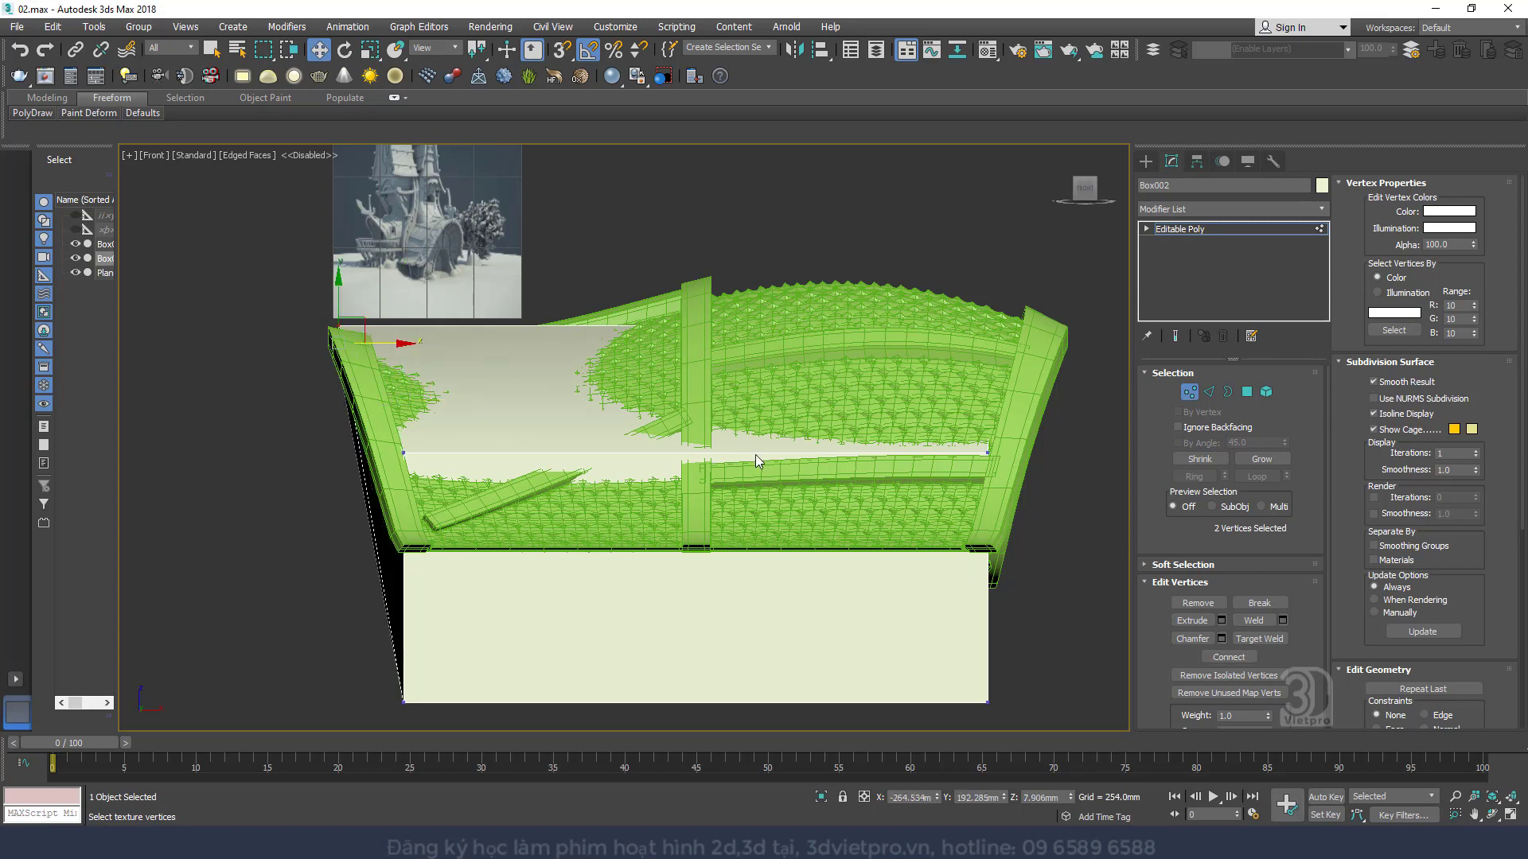
Connect the box's vertical edges with 1 segment to add a horizontal edge loop around it
{"action": "left_click", "coordinate": [1207, 392]}
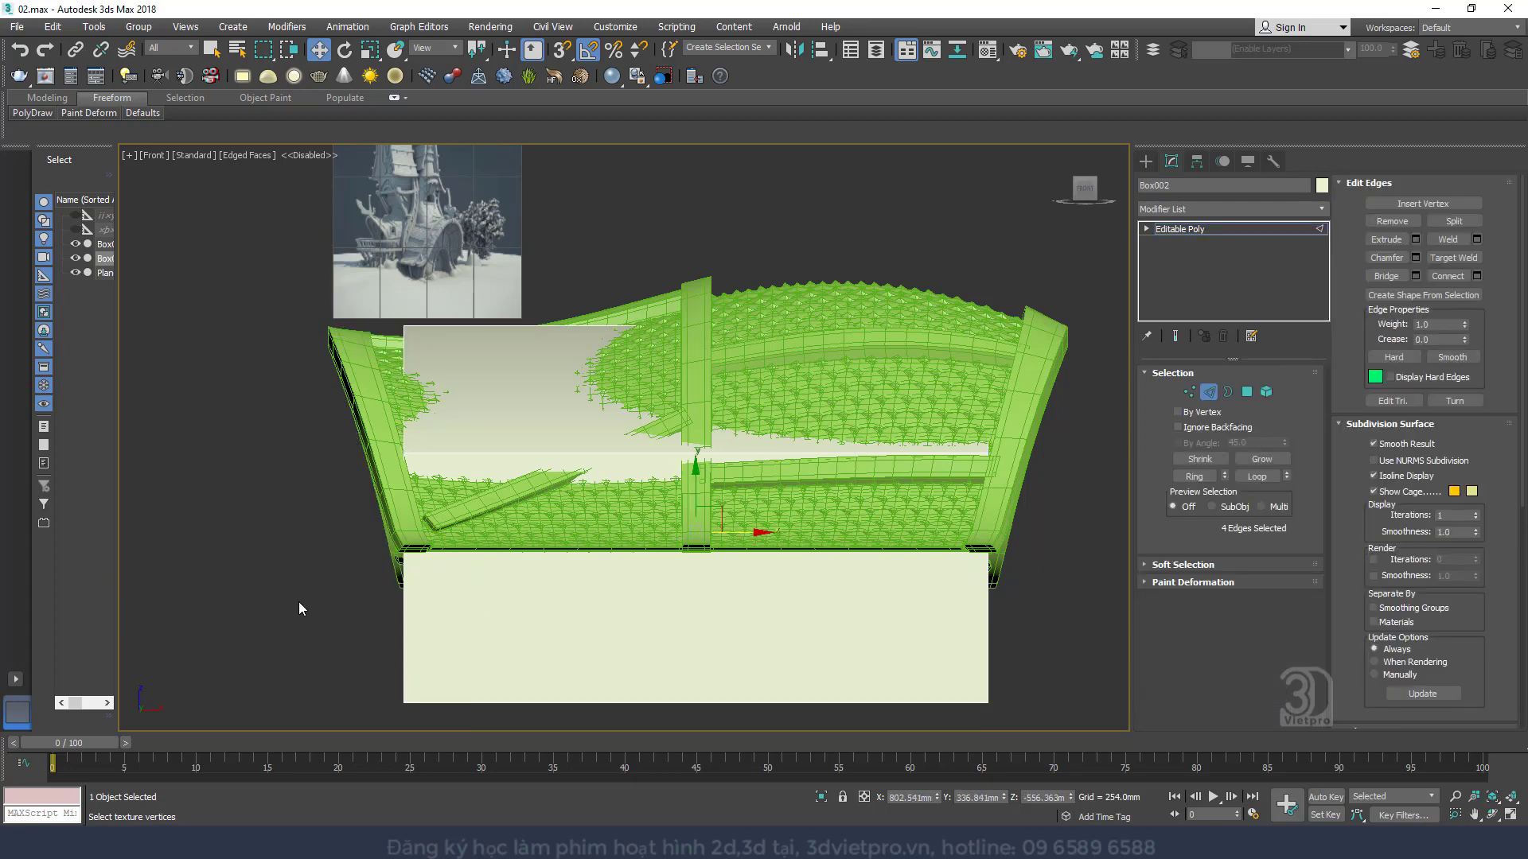
{"action": "right_click", "coordinate": [900, 579]}
{"action": "left_click", "coordinate": [738, 628]}
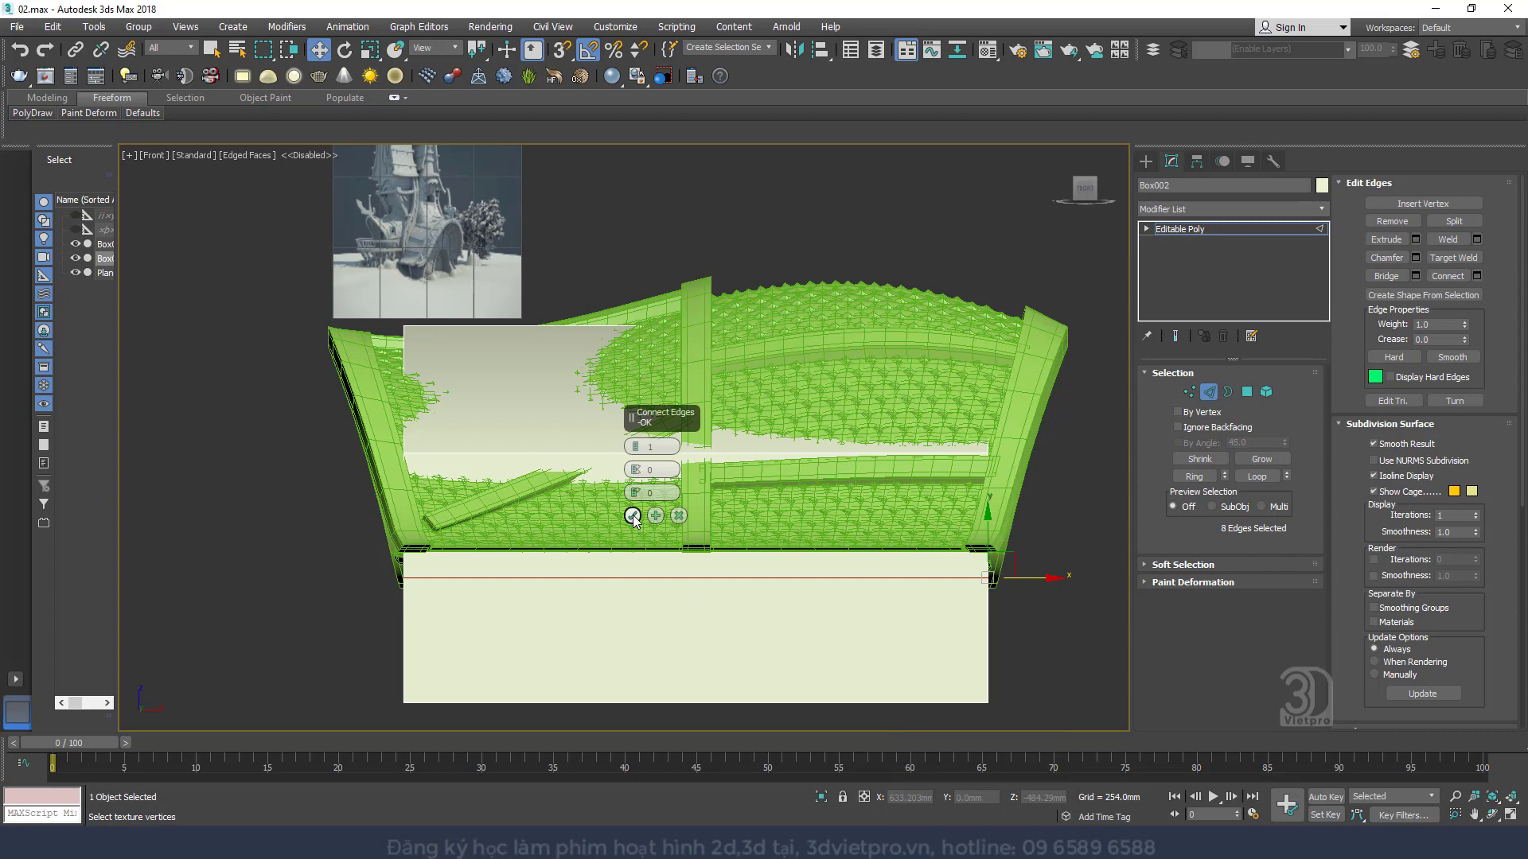
{"action": "left_click", "coordinate": [633, 516]}
Move the box's two uppermost vertices at its left end outward to the roof's left tip
{"action": "key", "text": "1"}
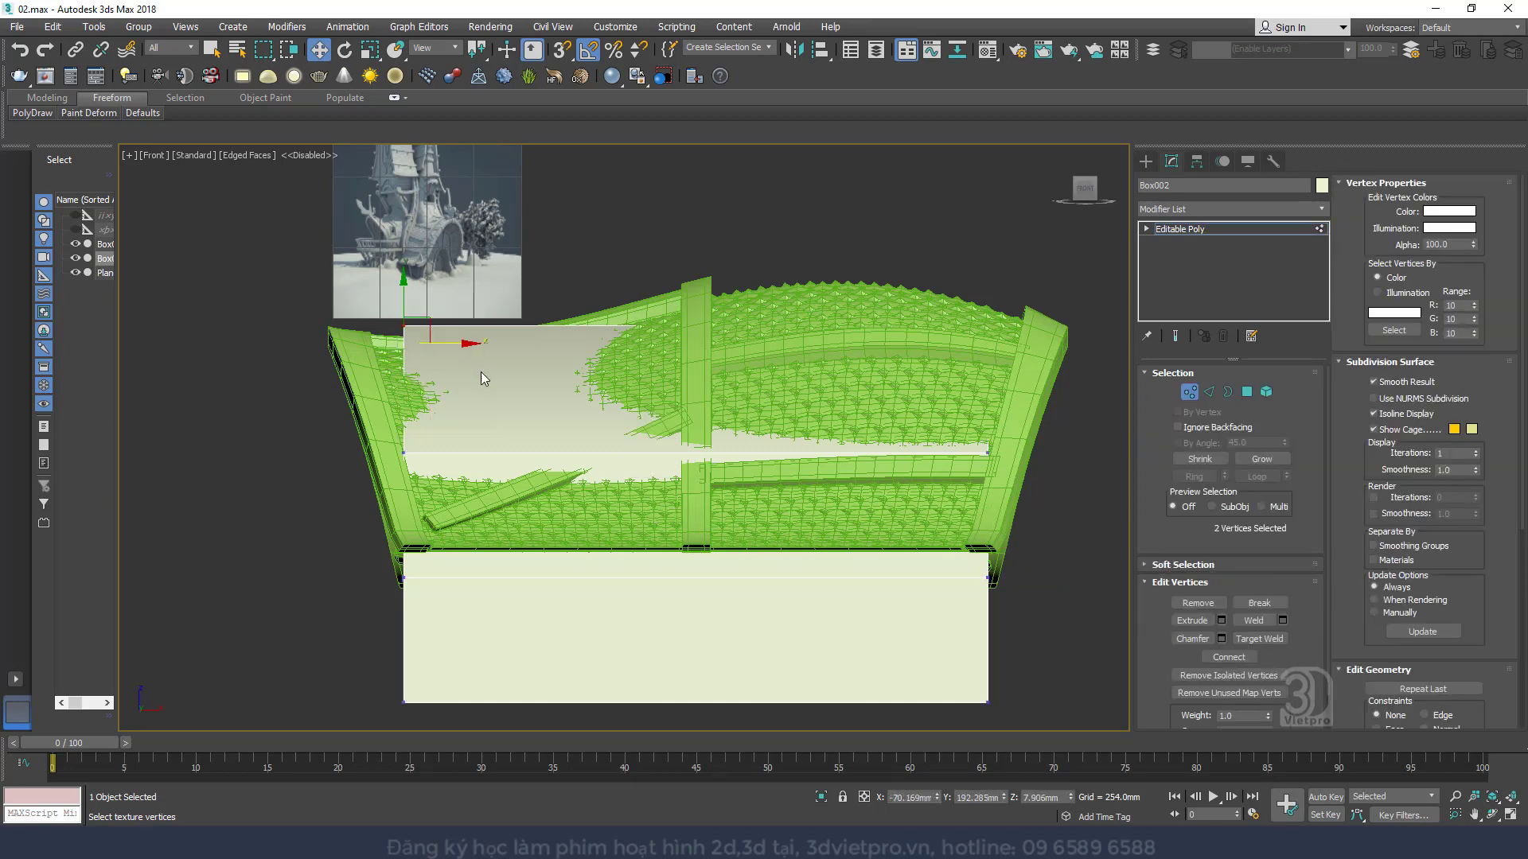
{"action": "left_click_drag", "start_coordinate": [459, 346], "coordinate": [358, 350]}
{"action": "scroll", "coordinate": [343, 330], "scroll_direction": "up", "scroll_amount": 4}
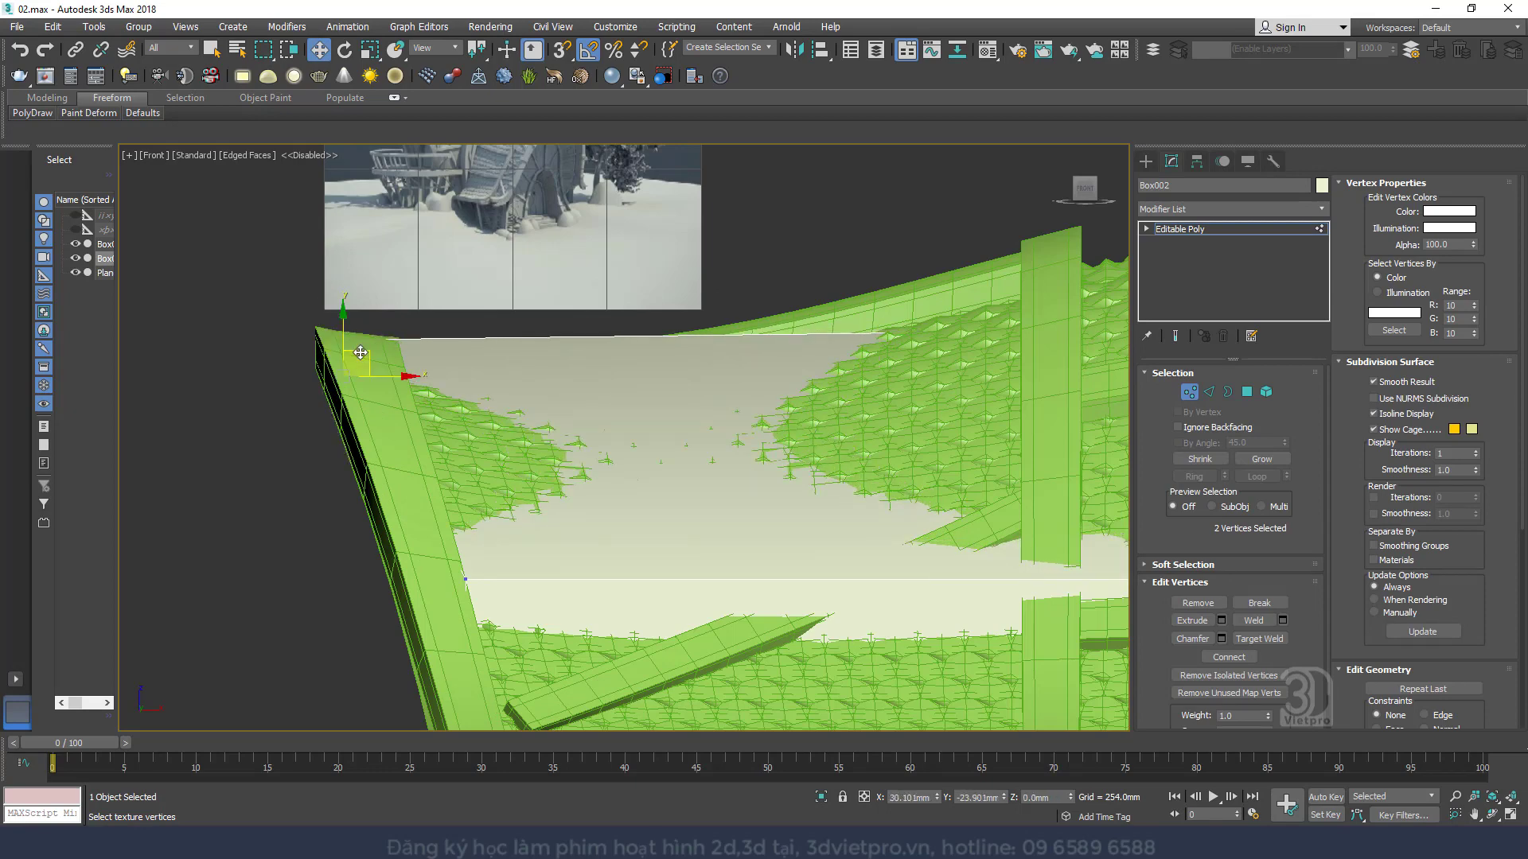
{"action": "scroll", "coordinate": [314, 236], "scroll_direction": "down", "scroll_amount": 4}
Move the two uppermost vertices at the box's right end outward toward the roof's right tip
{"action": "middle_click_drag", "start_coordinate": [1004, 370], "coordinate": [844, 339]}
{"action": "left_click_drag", "start_coordinate": [733, 317], "coordinate": [735, 317]}
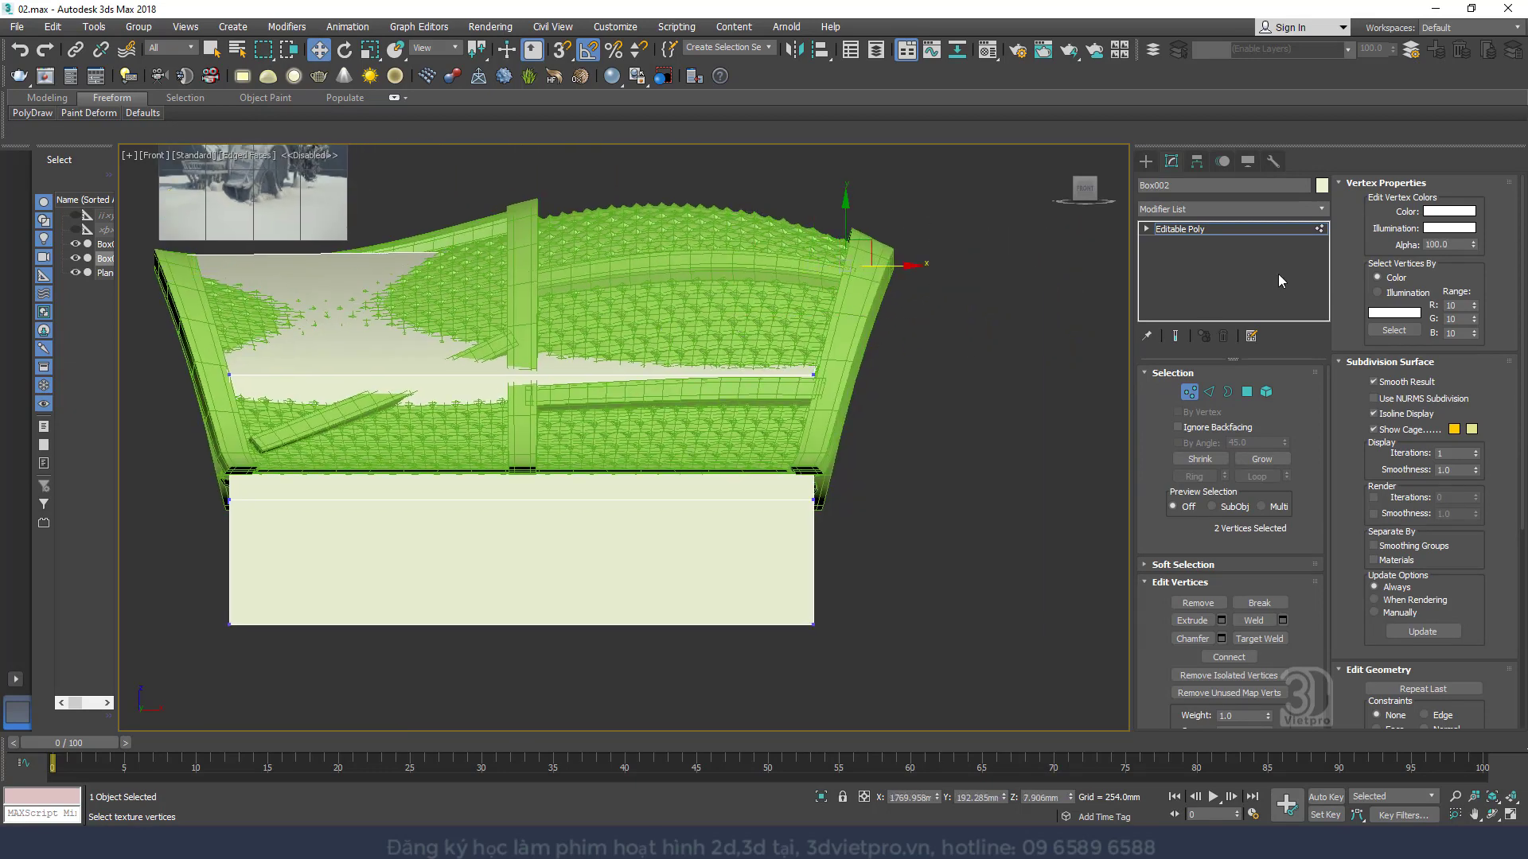
Connect the box's lengthwise edges with 4 segments to add vertical edge loops along the house body
{"action": "left_click", "coordinate": [1209, 391]}
{"action": "left_click_drag", "start_coordinate": [365, 655], "coordinate": [537, 165]}
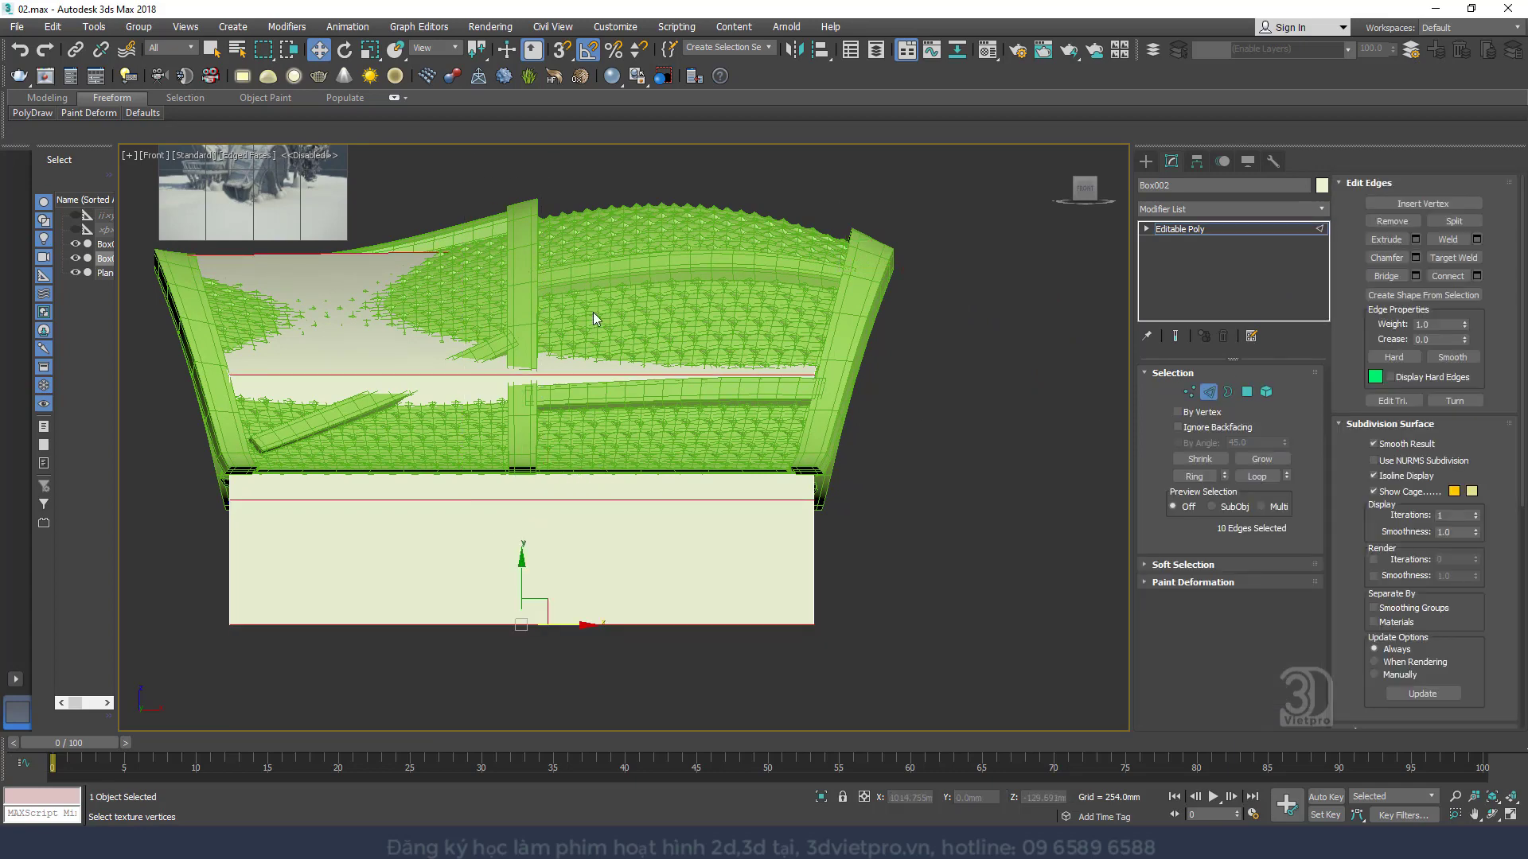
{"action": "right_click", "coordinate": [592, 311]}
{"action": "left_click", "coordinate": [489, 362]}
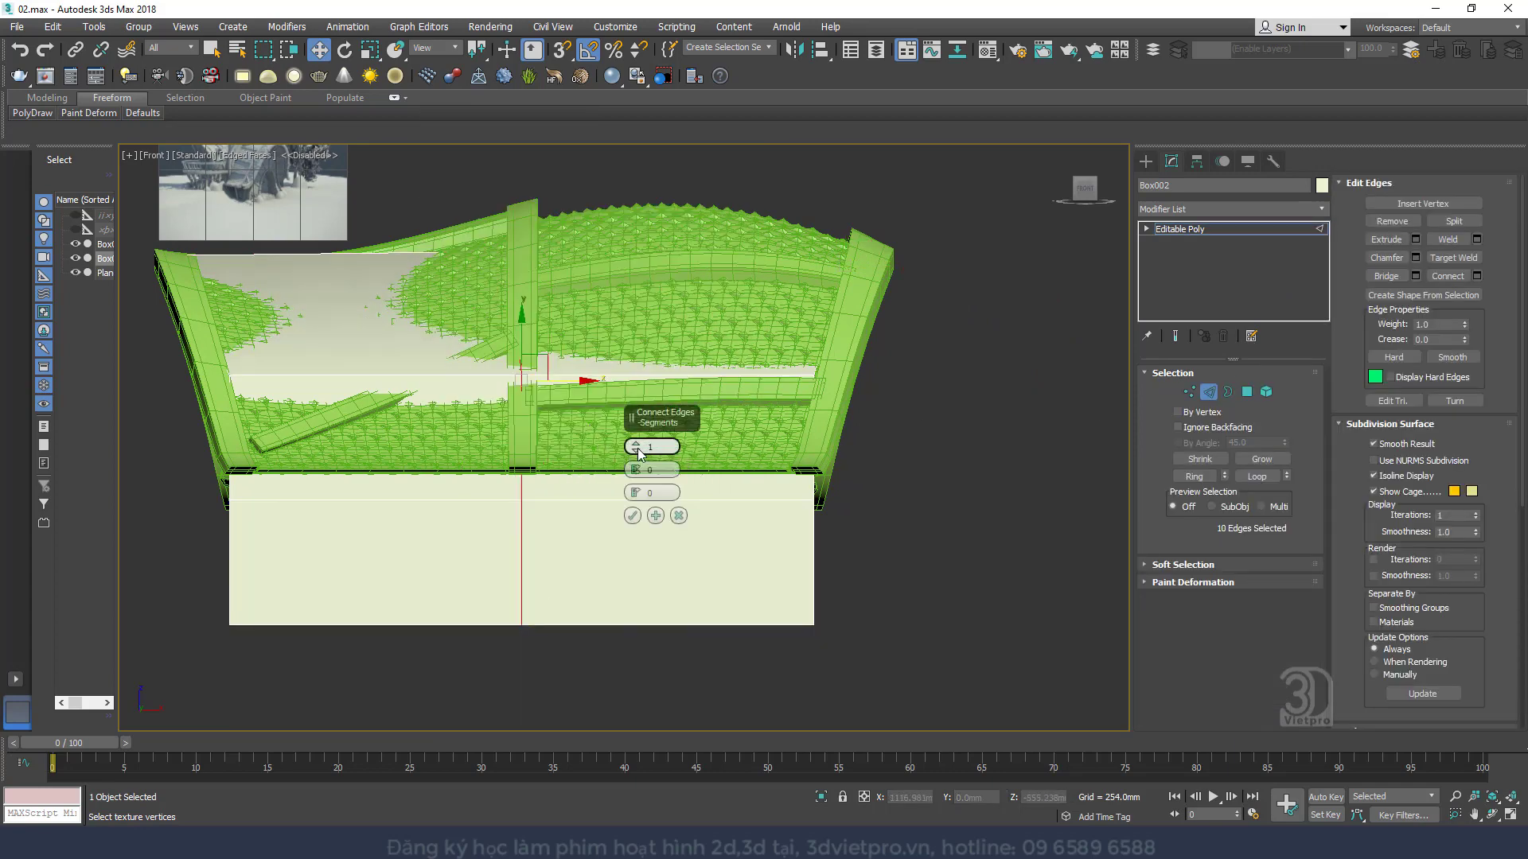
{"action": "left_click_drag", "start_coordinate": [642, 448], "coordinate": [638, 442]}
{"action": "left_click", "coordinate": [631, 516]}
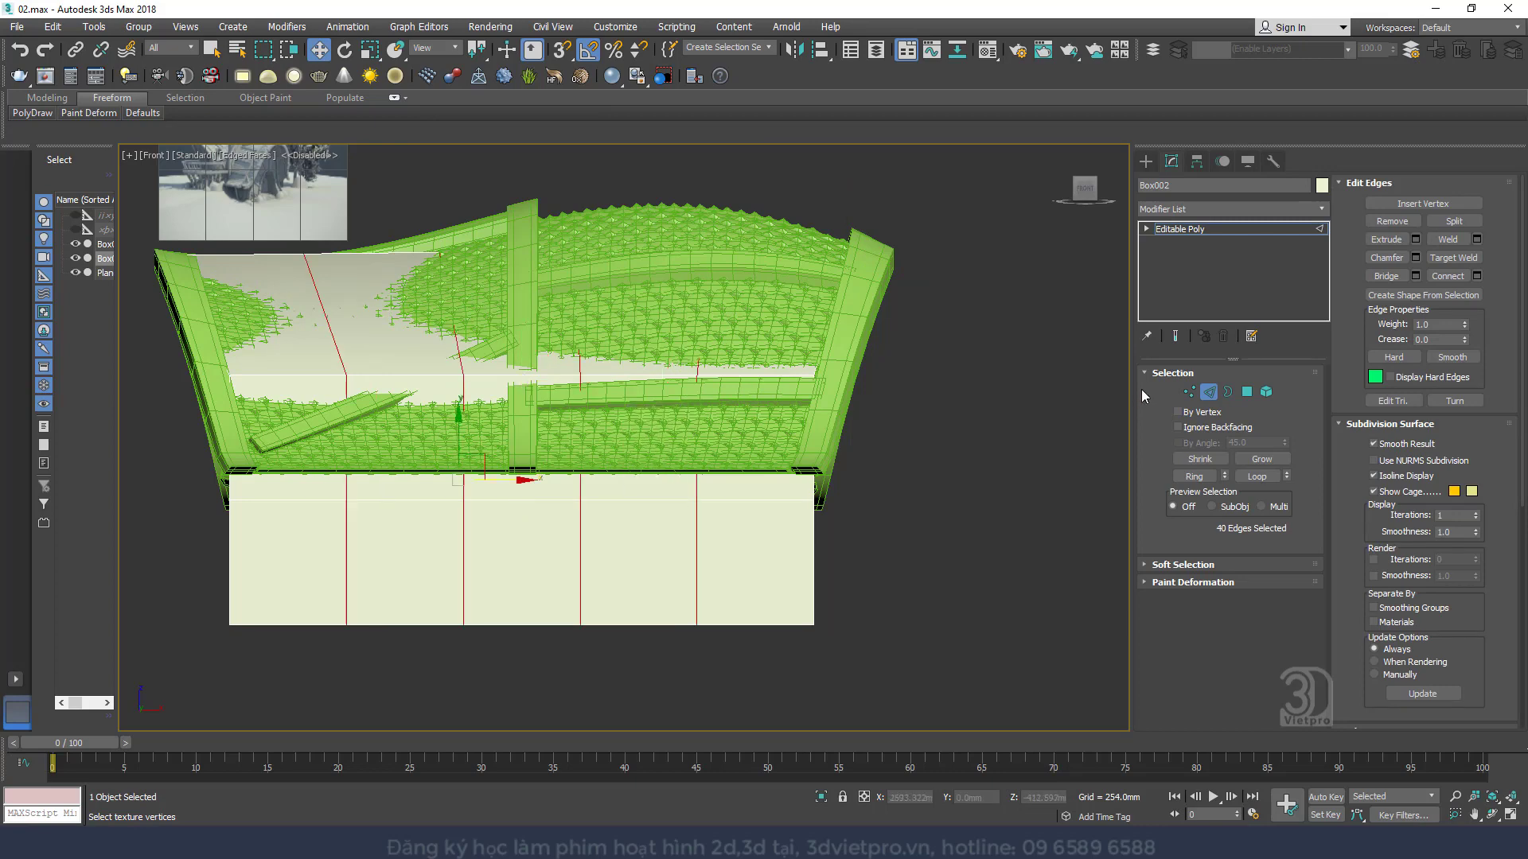
Lower the upper vertices of the two loops in the box's left half to follow the roof's dip in the front view
{"action": "key", "text": "1"}
{"action": "left_click_drag", "start_coordinate": [279, 232], "coordinate": [383, 428]}
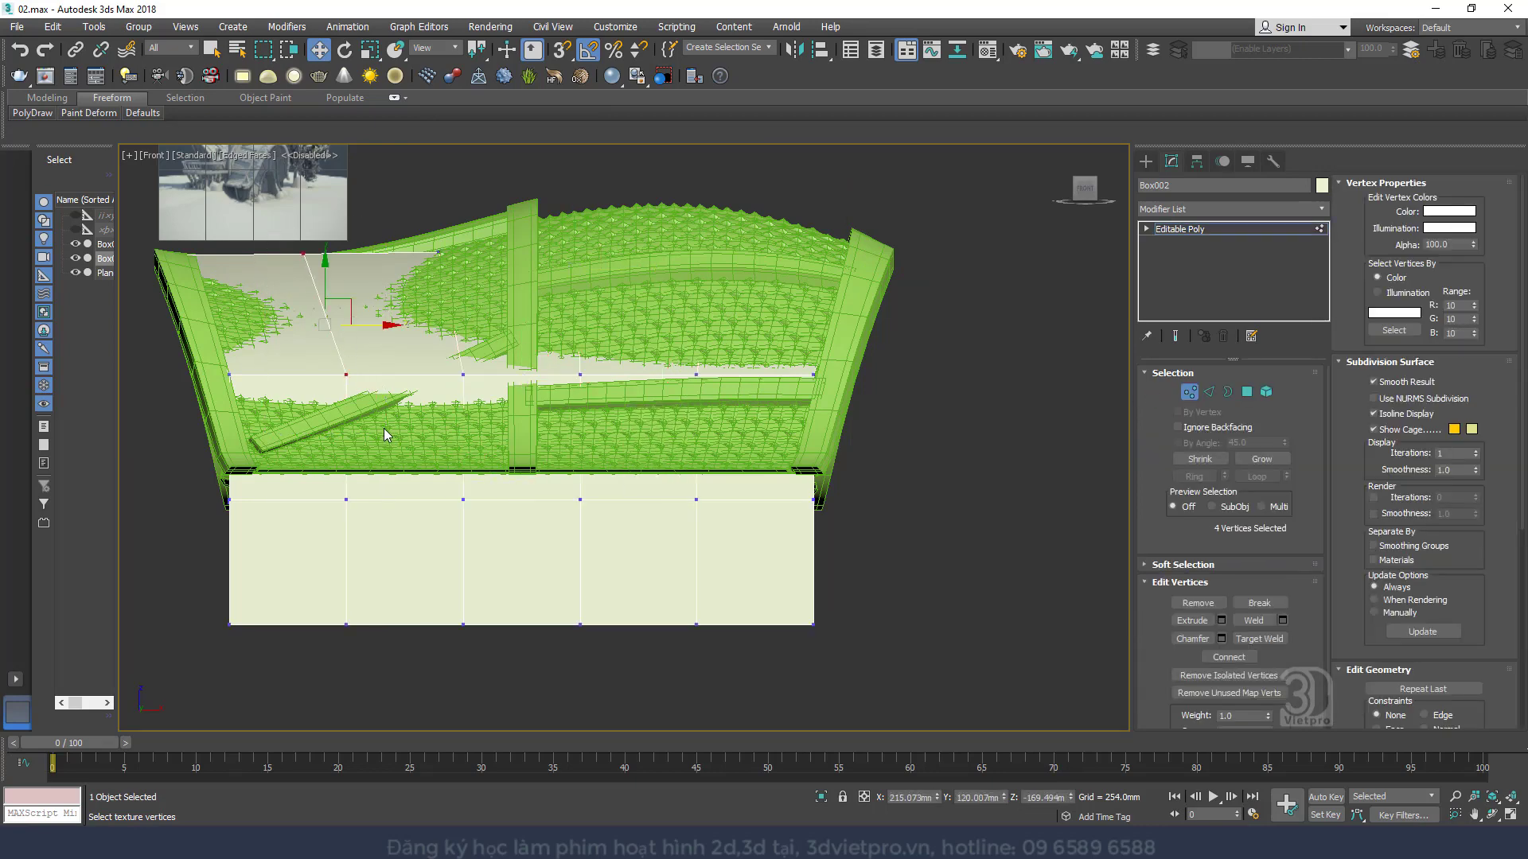
{"action": "left_click_drag", "start_coordinate": [327, 273], "coordinate": [326, 290]}
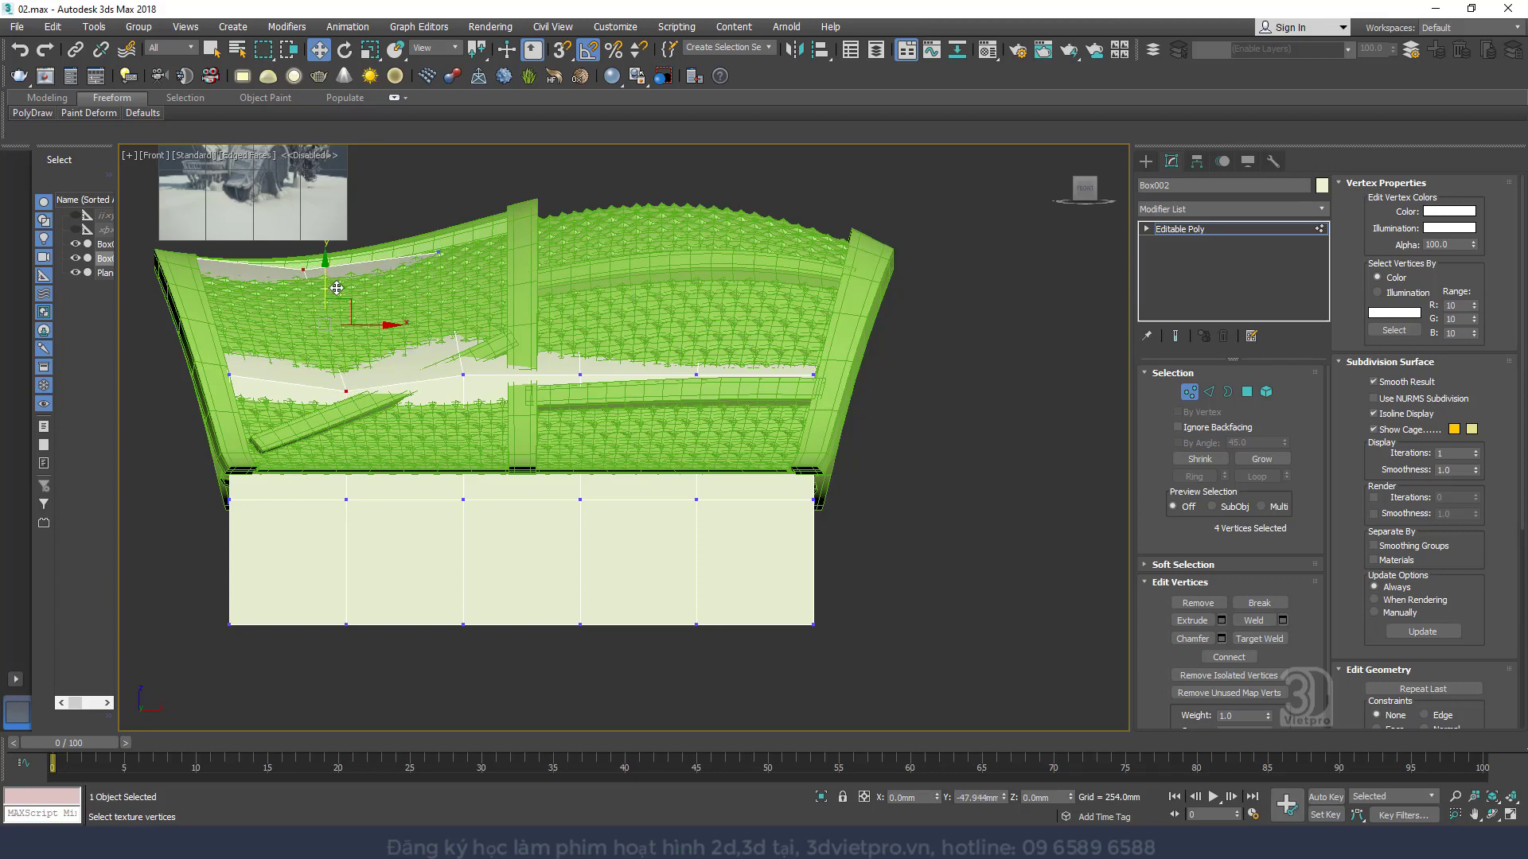
{"action": "left_click_drag", "start_coordinate": [551, 379], "coordinate": [480, 379], "text": "ctrl"}
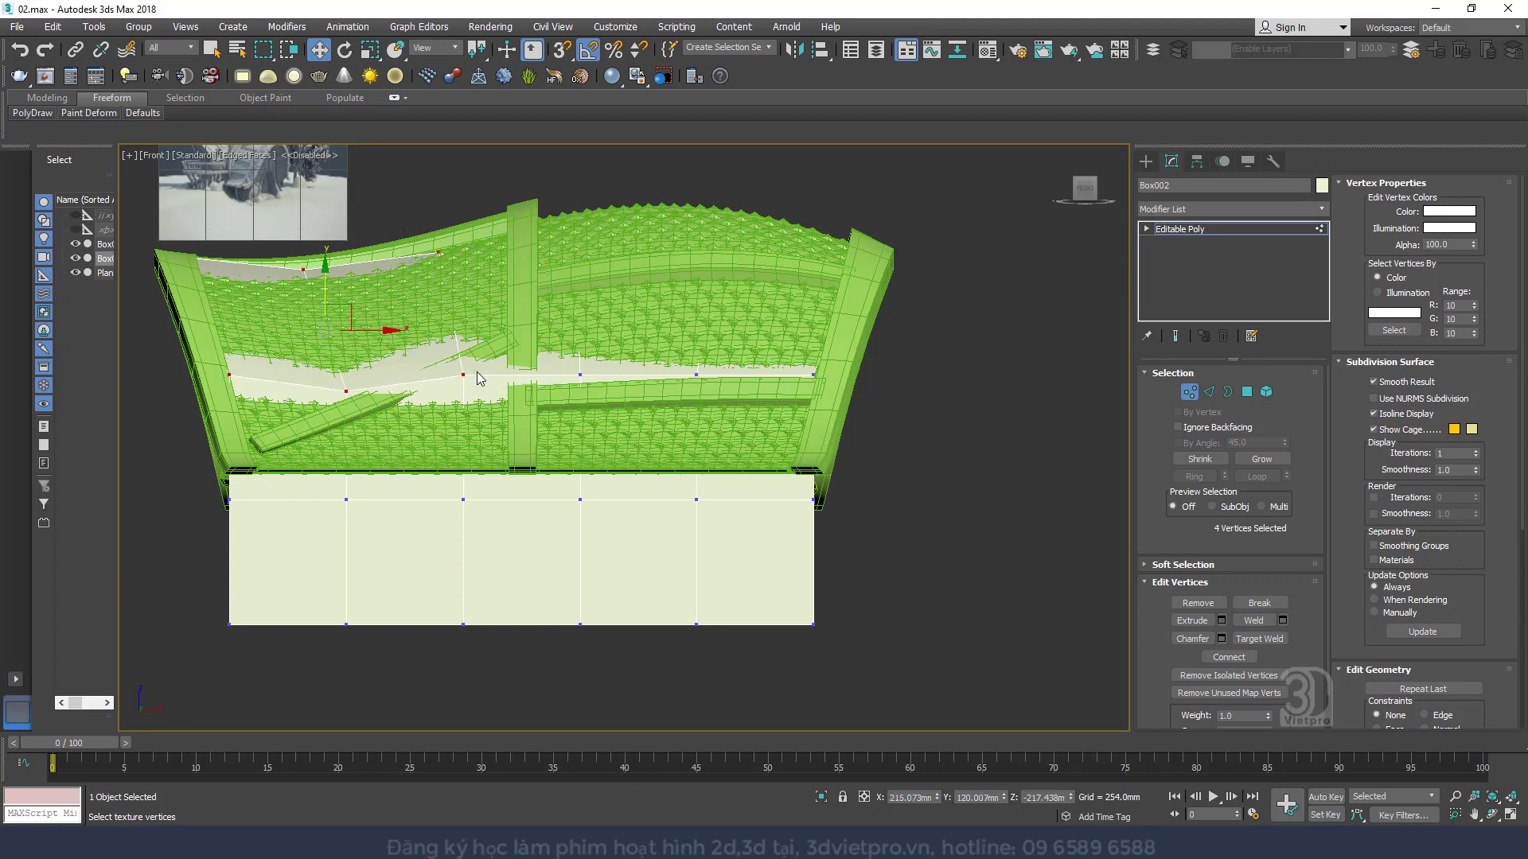
{"action": "left_click_drag", "start_coordinate": [328, 294], "coordinate": [345, 301]}
Raise the upper vertices of the two loops in the box's right half to follow the roof's crest
{"action": "left_click_drag", "start_coordinate": [584, 169], "coordinate": [713, 371]}
{"action": "left_click_drag", "start_coordinate": [700, 280], "coordinate": [697, 245]}
{"action": "left_click", "coordinate": [580, 374]}
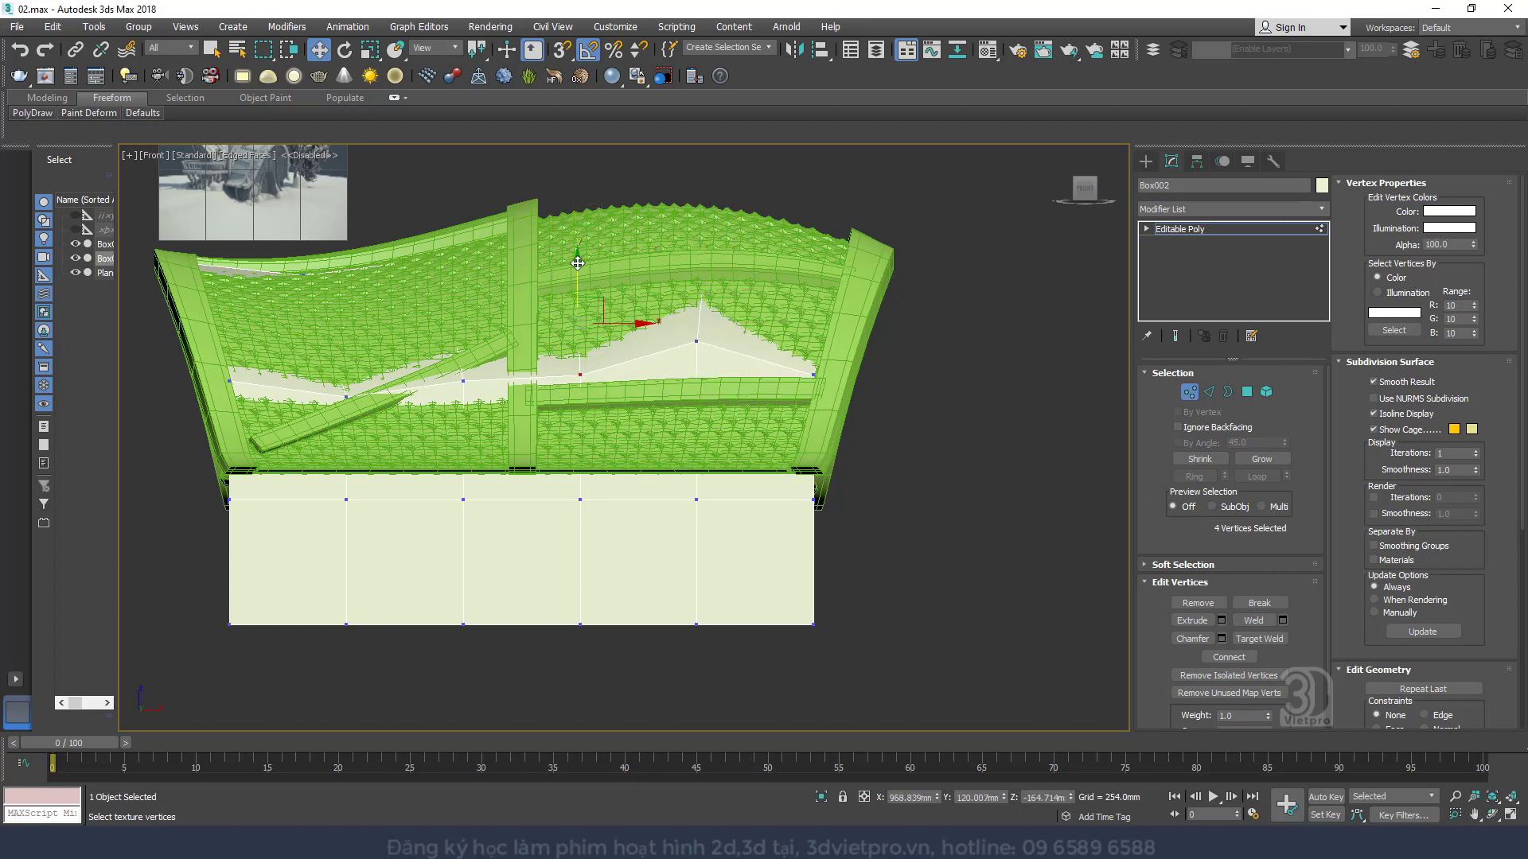
{"action": "left_click_drag", "start_coordinate": [576, 268], "coordinate": [576, 251]}
{"action": "left_click_drag", "start_coordinate": [580, 253], "coordinate": [580, 242]}
Try to lower the six upper vertices on the box's front side beneath the roof in the left view
{"action": "key", "text": "l"}
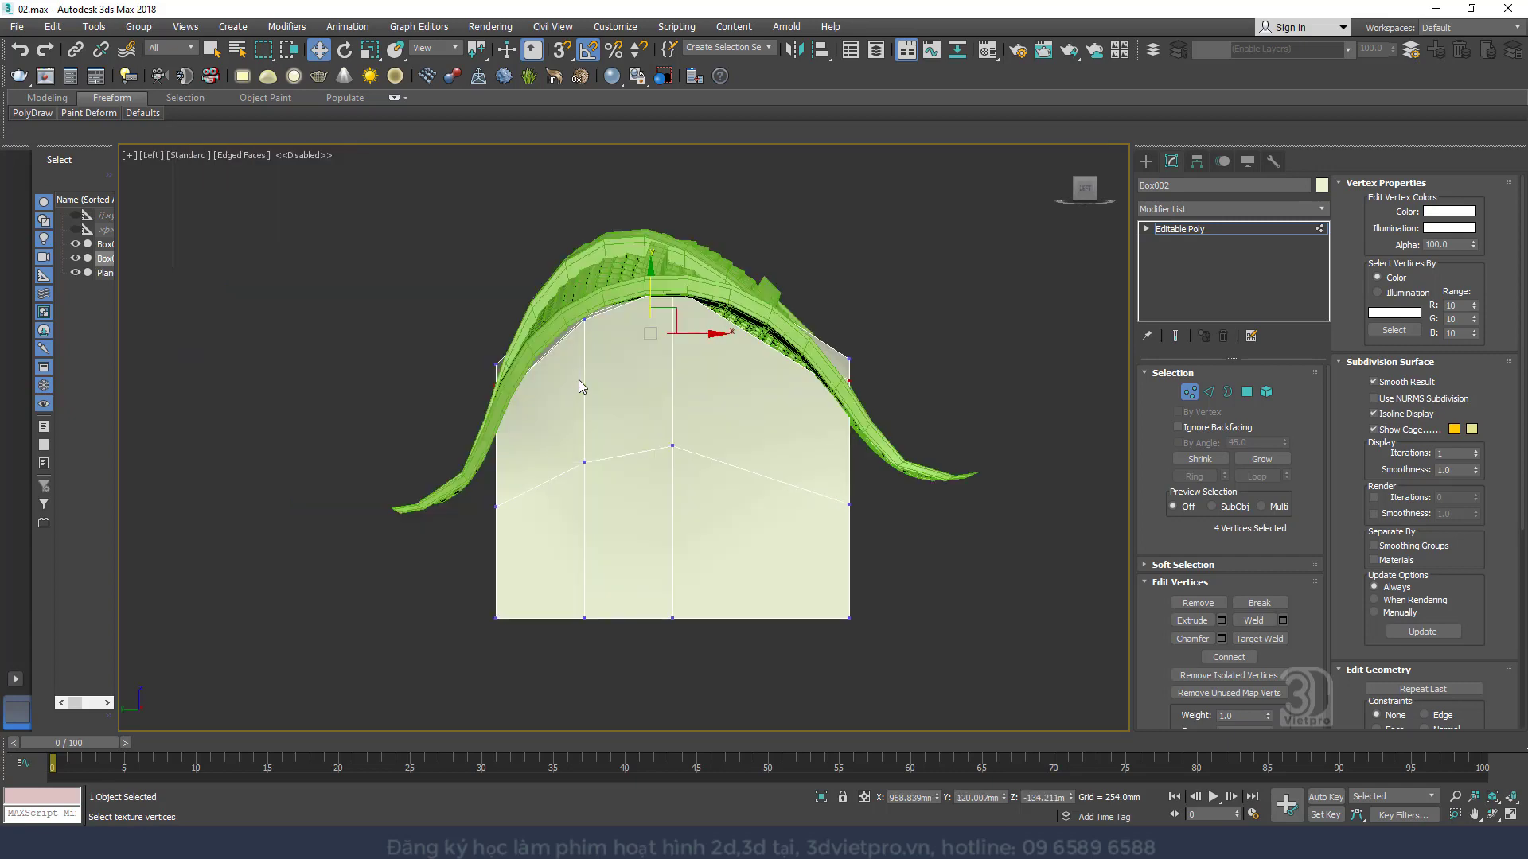
{"action": "key", "text": "z"}
{"action": "scroll", "coordinate": [891, 358], "scroll_direction": "down", "scroll_amount": 1}
{"action": "left_click_drag", "start_coordinate": [1029, 404], "coordinate": [834, 574]}
{"action": "middle_click_drag", "start_coordinate": [837, 443], "coordinate": [769, 312]}
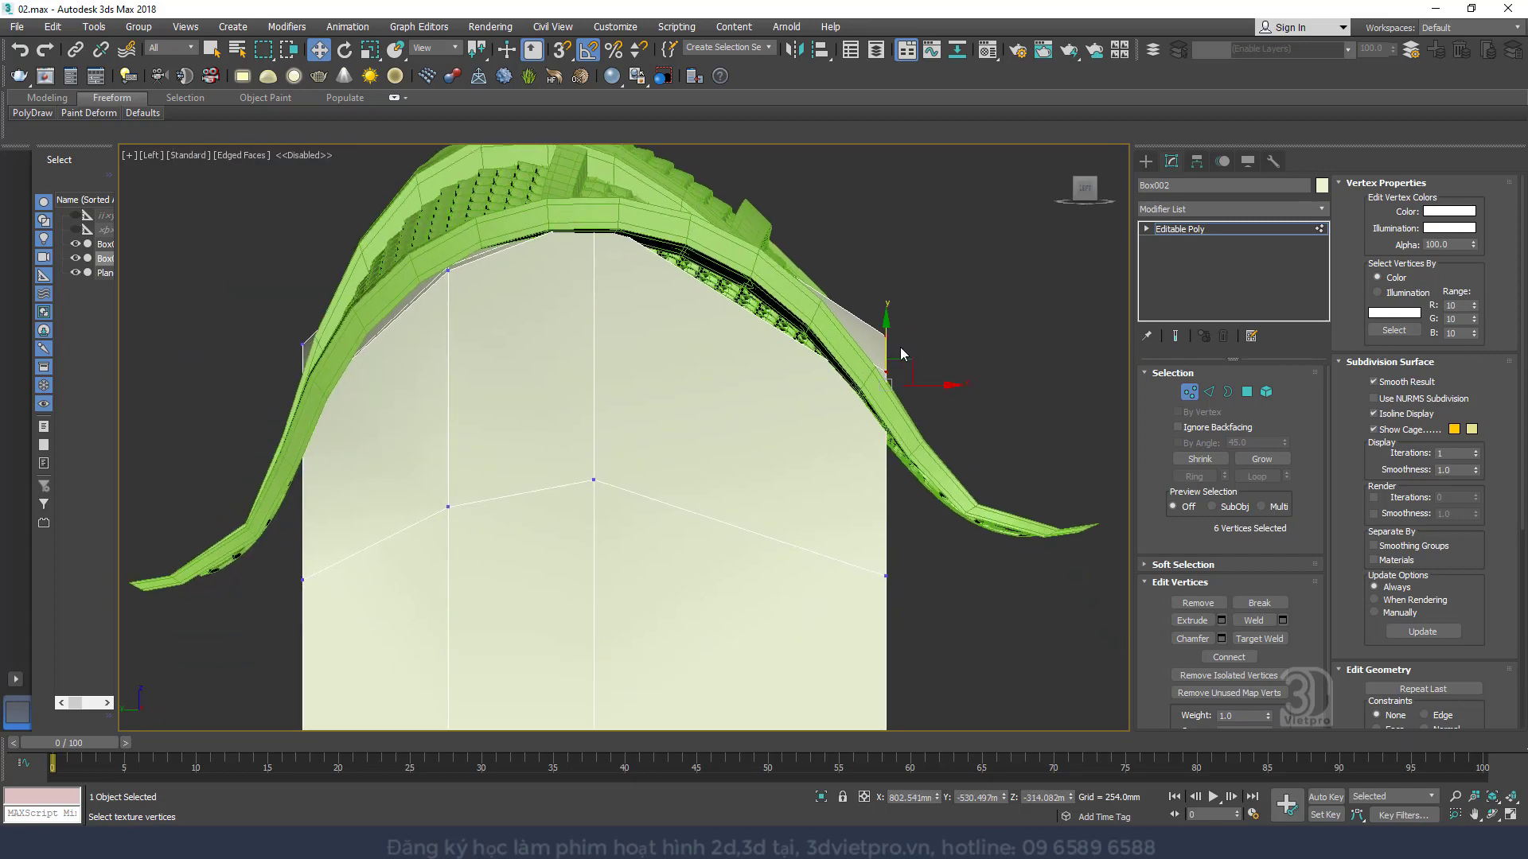
{"action": "left_click_drag", "start_coordinate": [889, 332], "coordinate": [882, 420]}
{"action": "scroll", "coordinate": [882, 420], "scroll_direction": "down", "scroll_amount": 2}
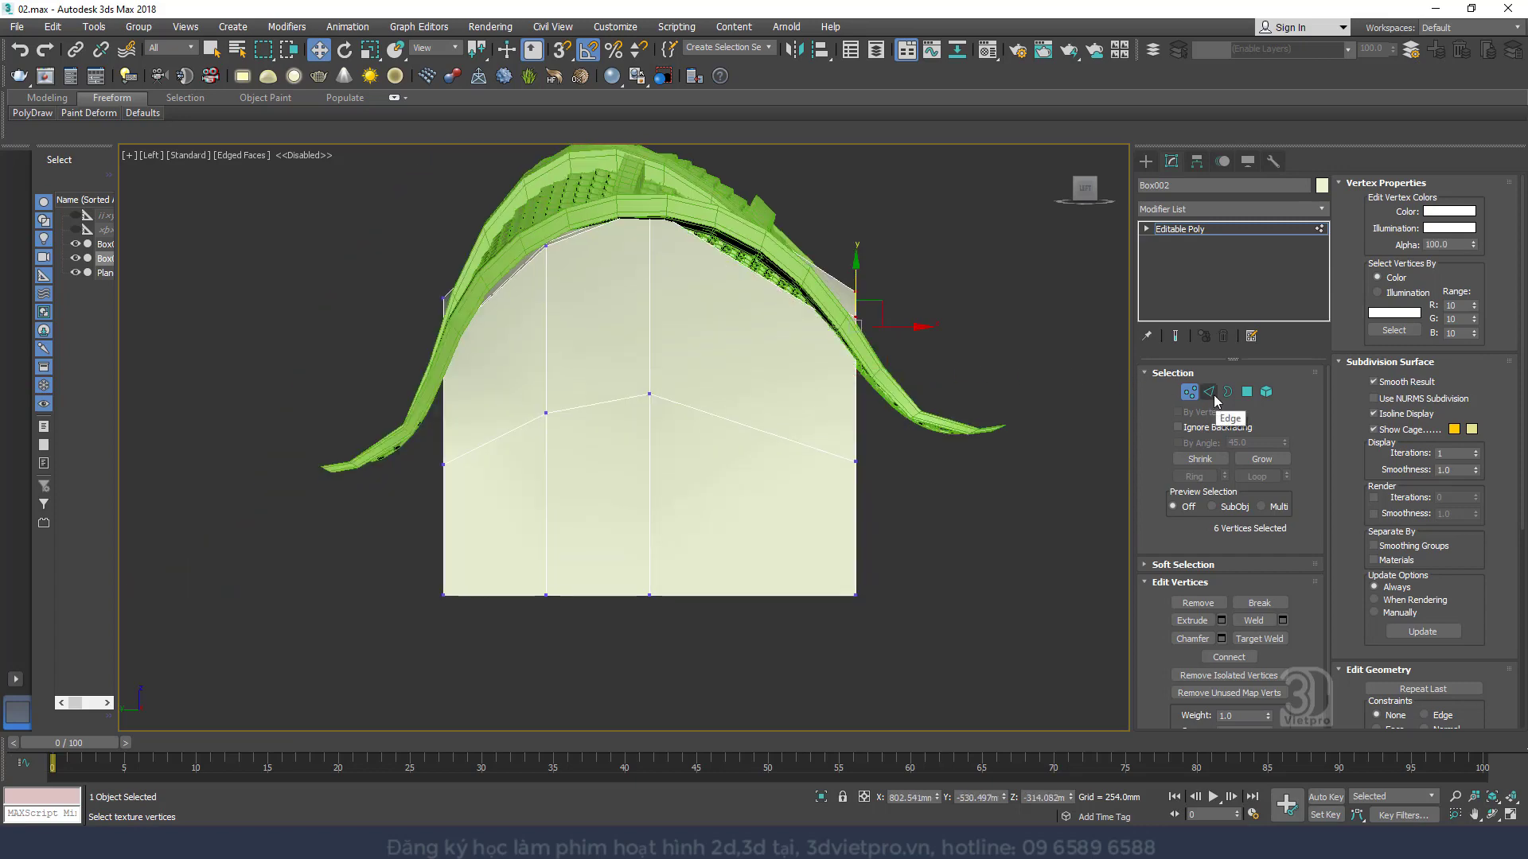
Connect the edges across the box's wide front section with 4 segments, and remove the first and third new loops
{"action": "left_click", "coordinate": [1208, 391]}
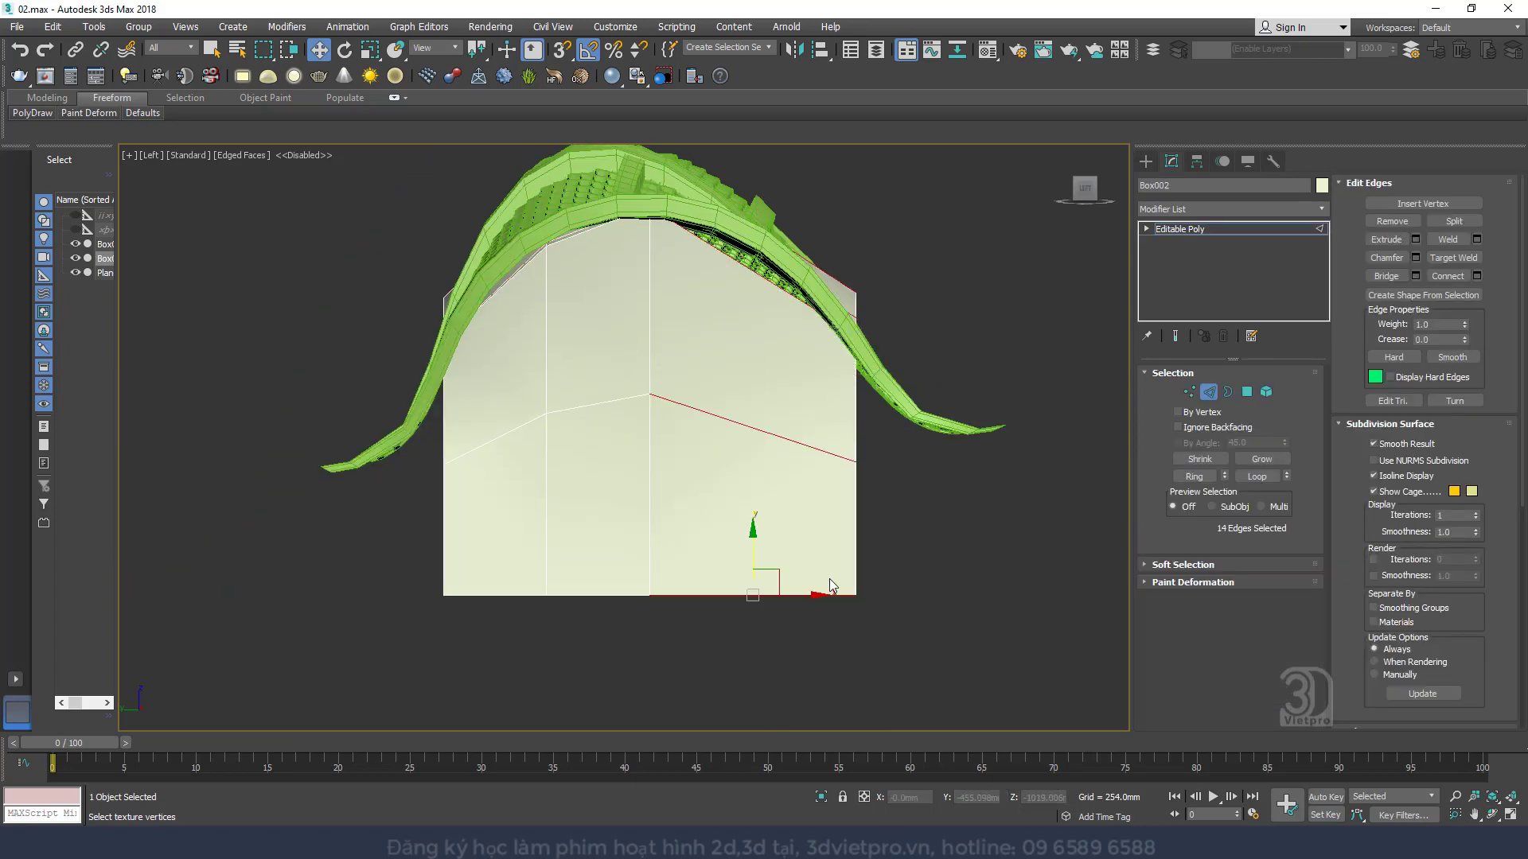
{"action": "key", "text": "ctrl+shift+e"}
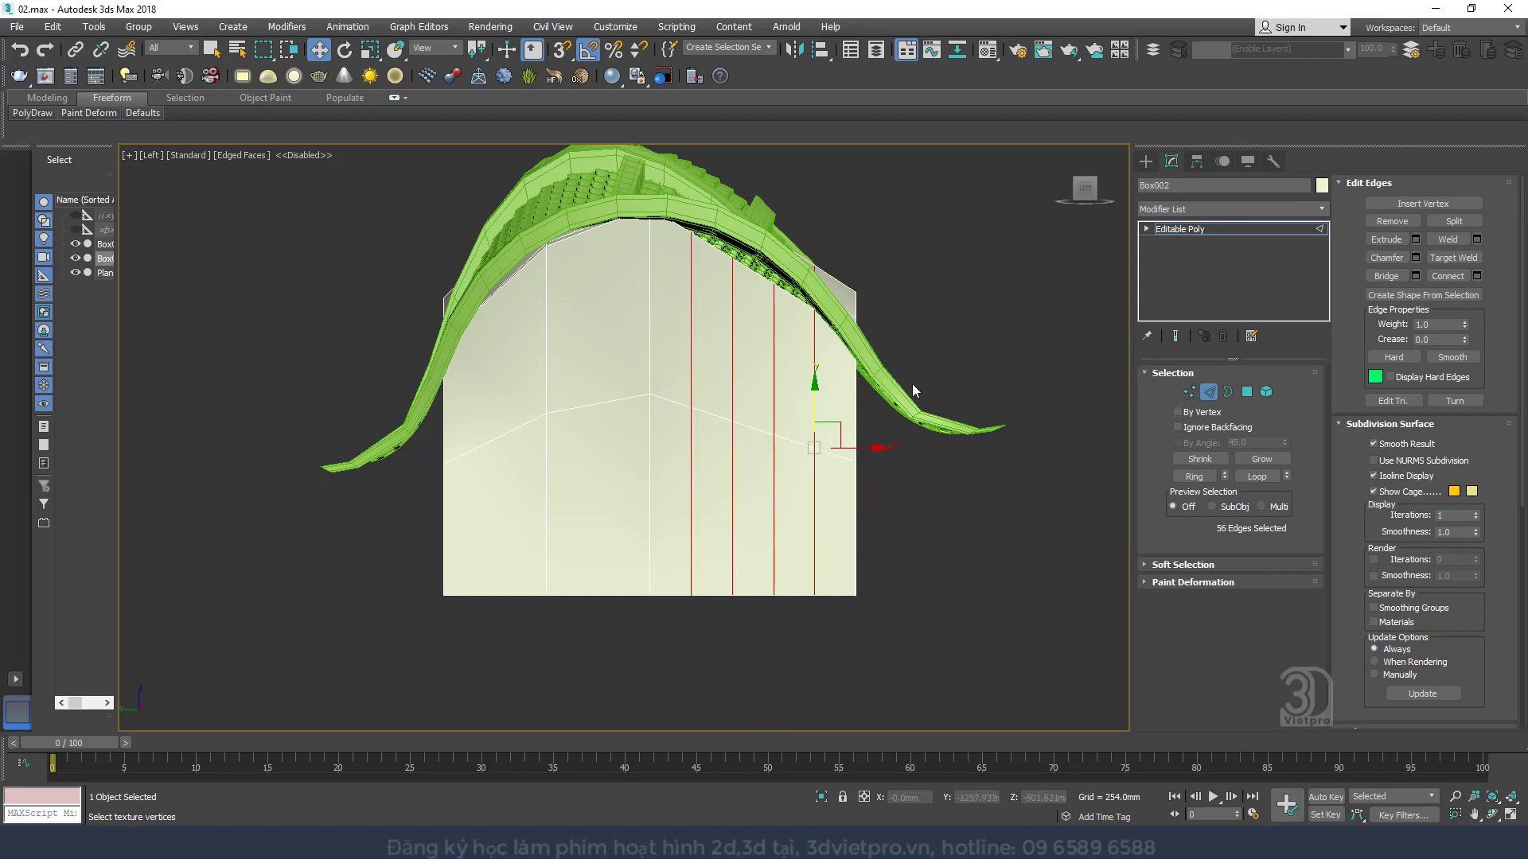
{"action": "double_click", "coordinate": [773, 389]}
{"action": "left_click", "coordinate": [690, 377], "text": "ctrl"}
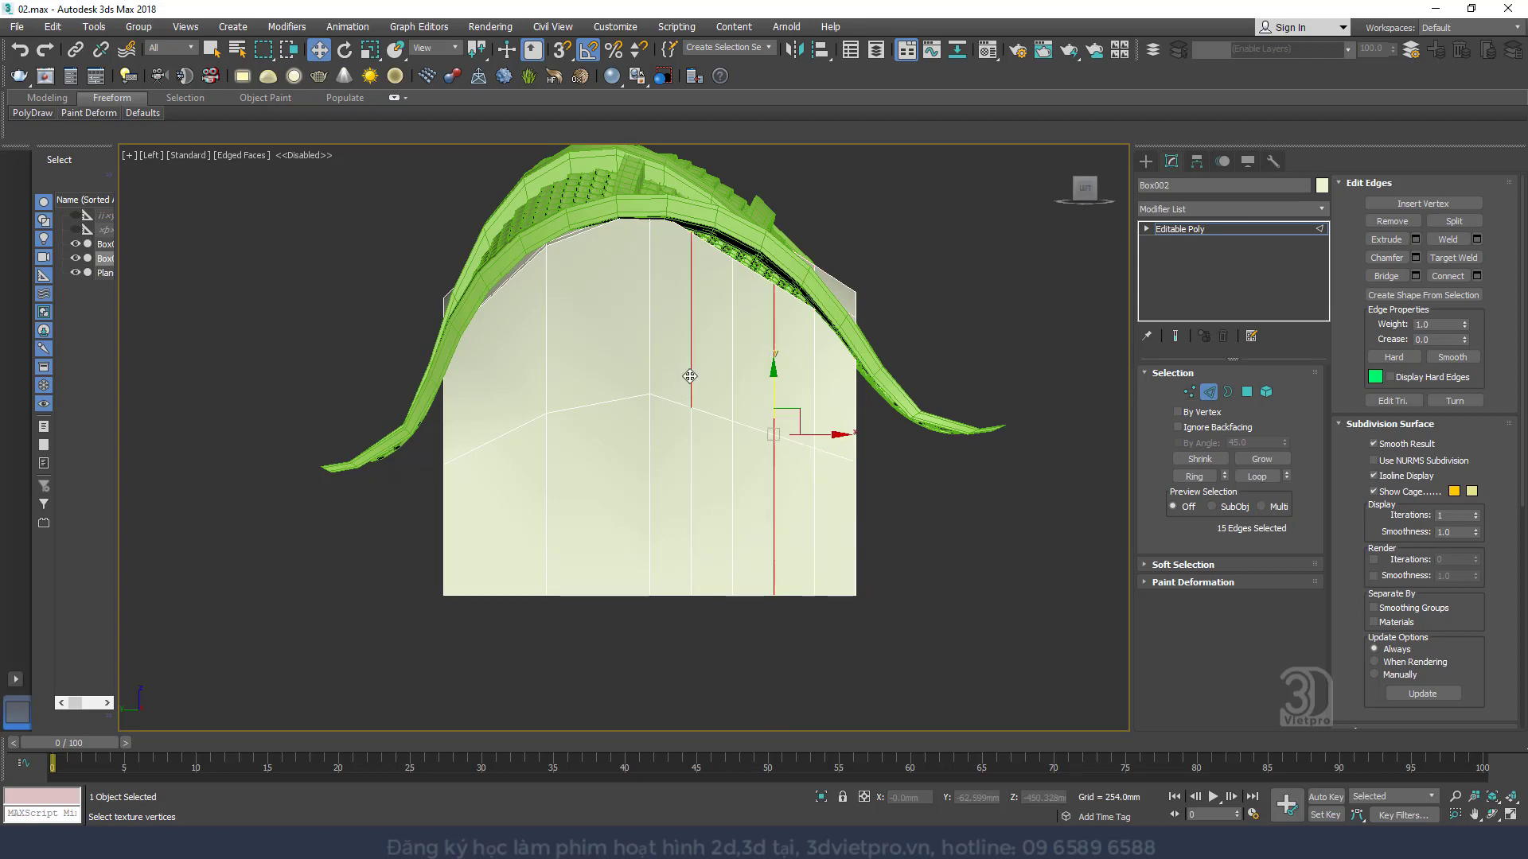
{"action": "key", "text": "ctrl+BackSpace"}
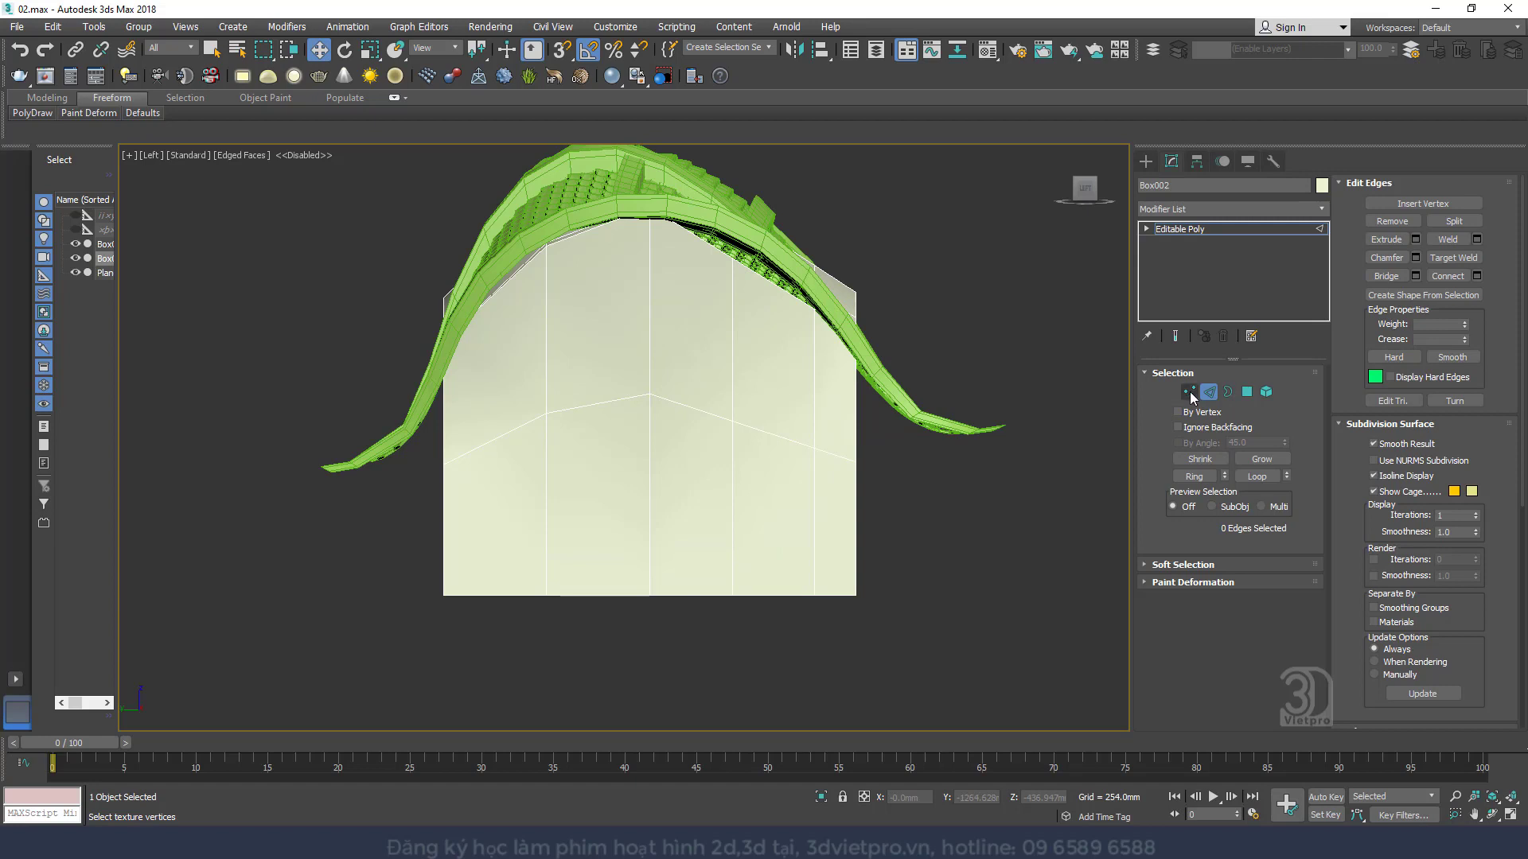
Change the box's object color to grey
{"action": "left_click", "coordinate": [1213, 394]}
{"action": "left_click", "coordinate": [1321, 185]}
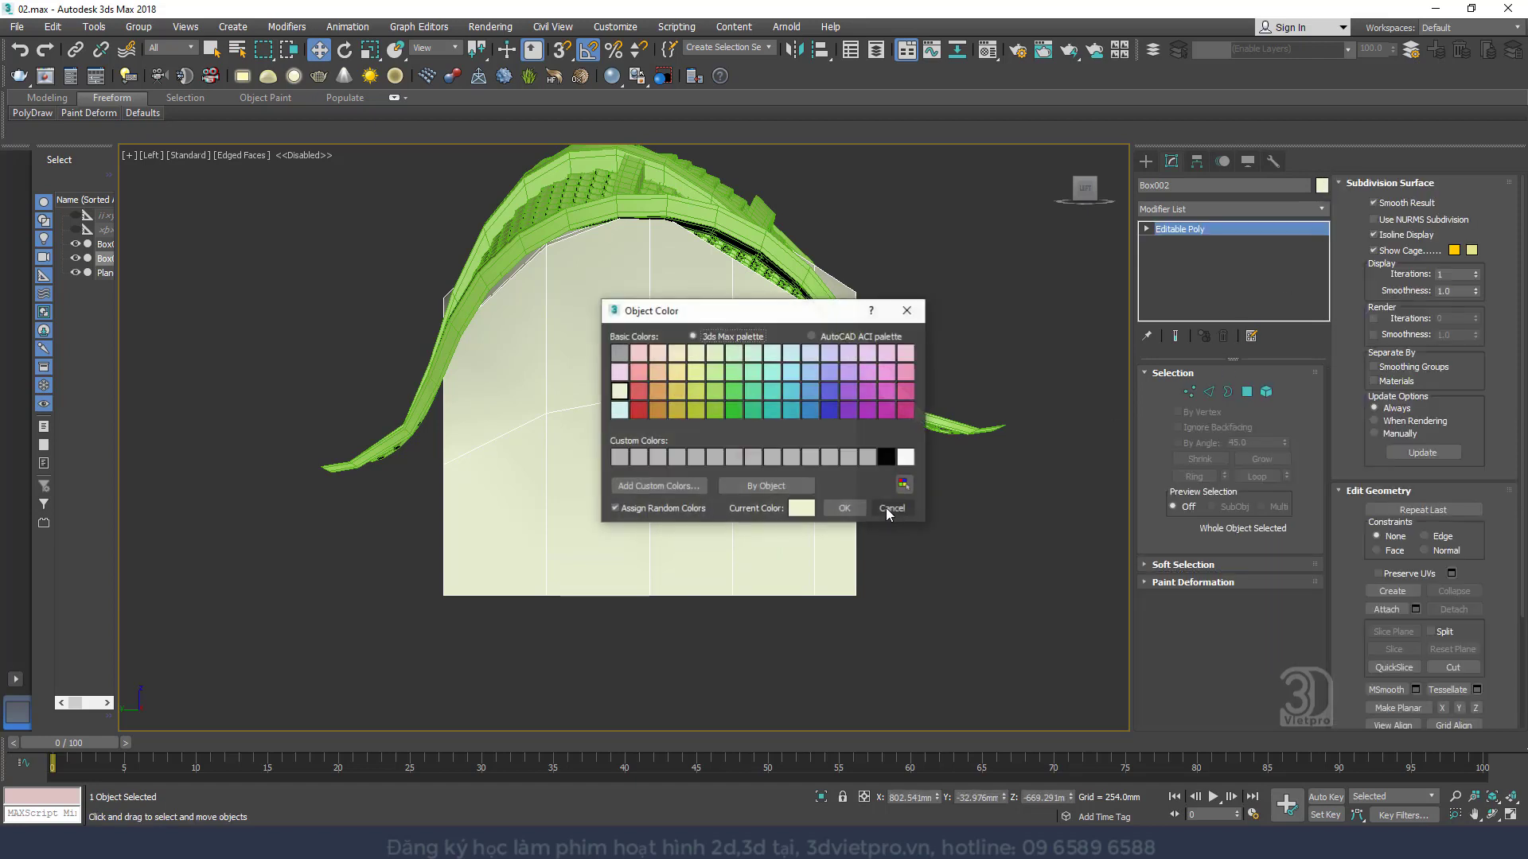
{"action": "left_click", "coordinate": [845, 459]}
{"action": "left_click", "coordinate": [844, 508]}
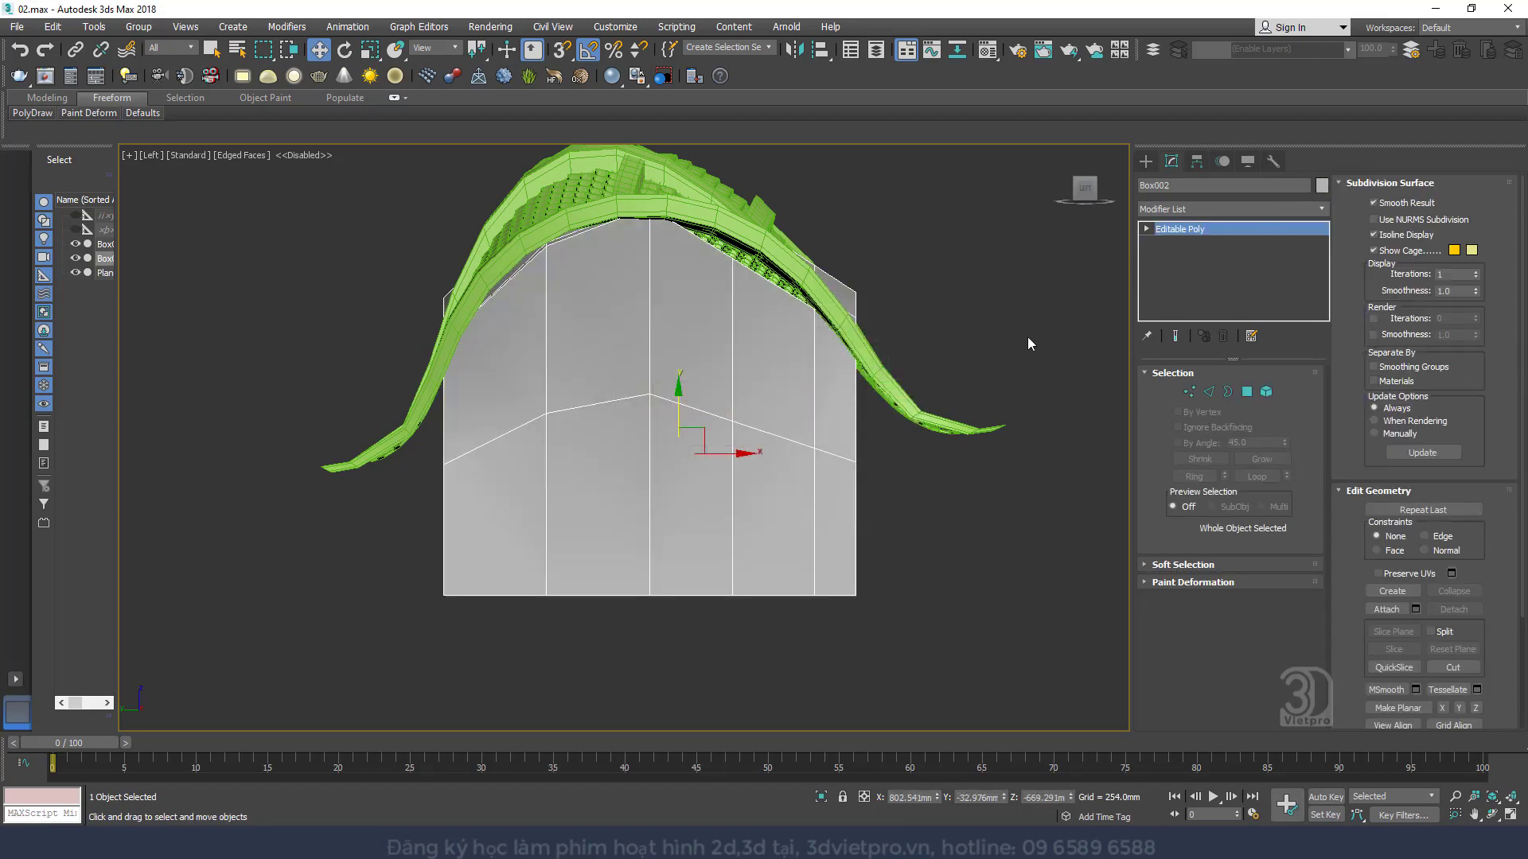
Lower the upper vertices on the box's front side so they follow the underside of the roof's curve
{"action": "left_click", "coordinate": [1189, 391]}
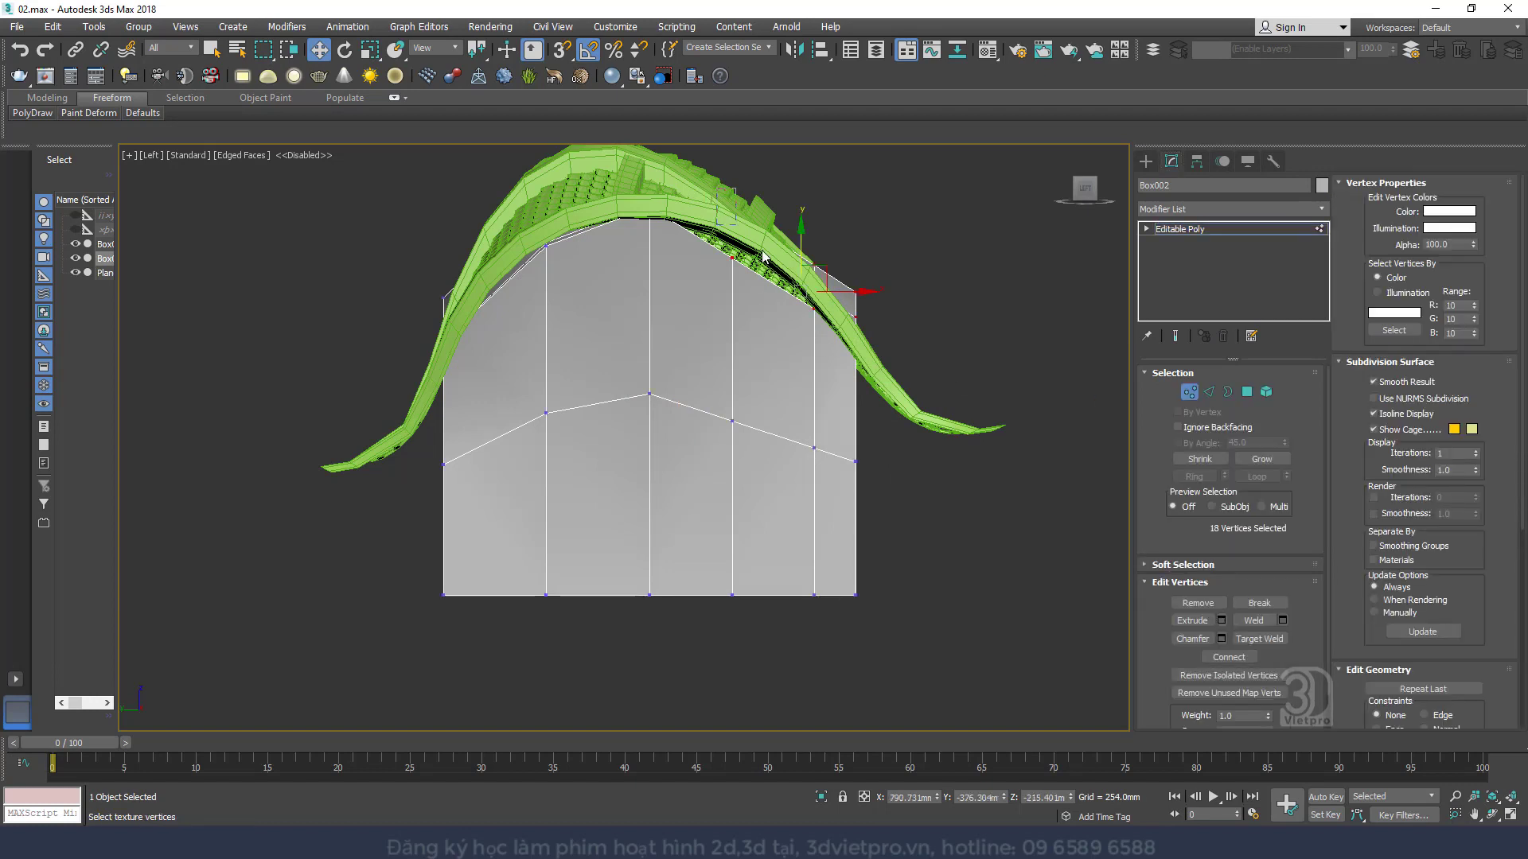
{"action": "scroll", "coordinate": [808, 312], "scroll_direction": "up", "scroll_amount": 4}
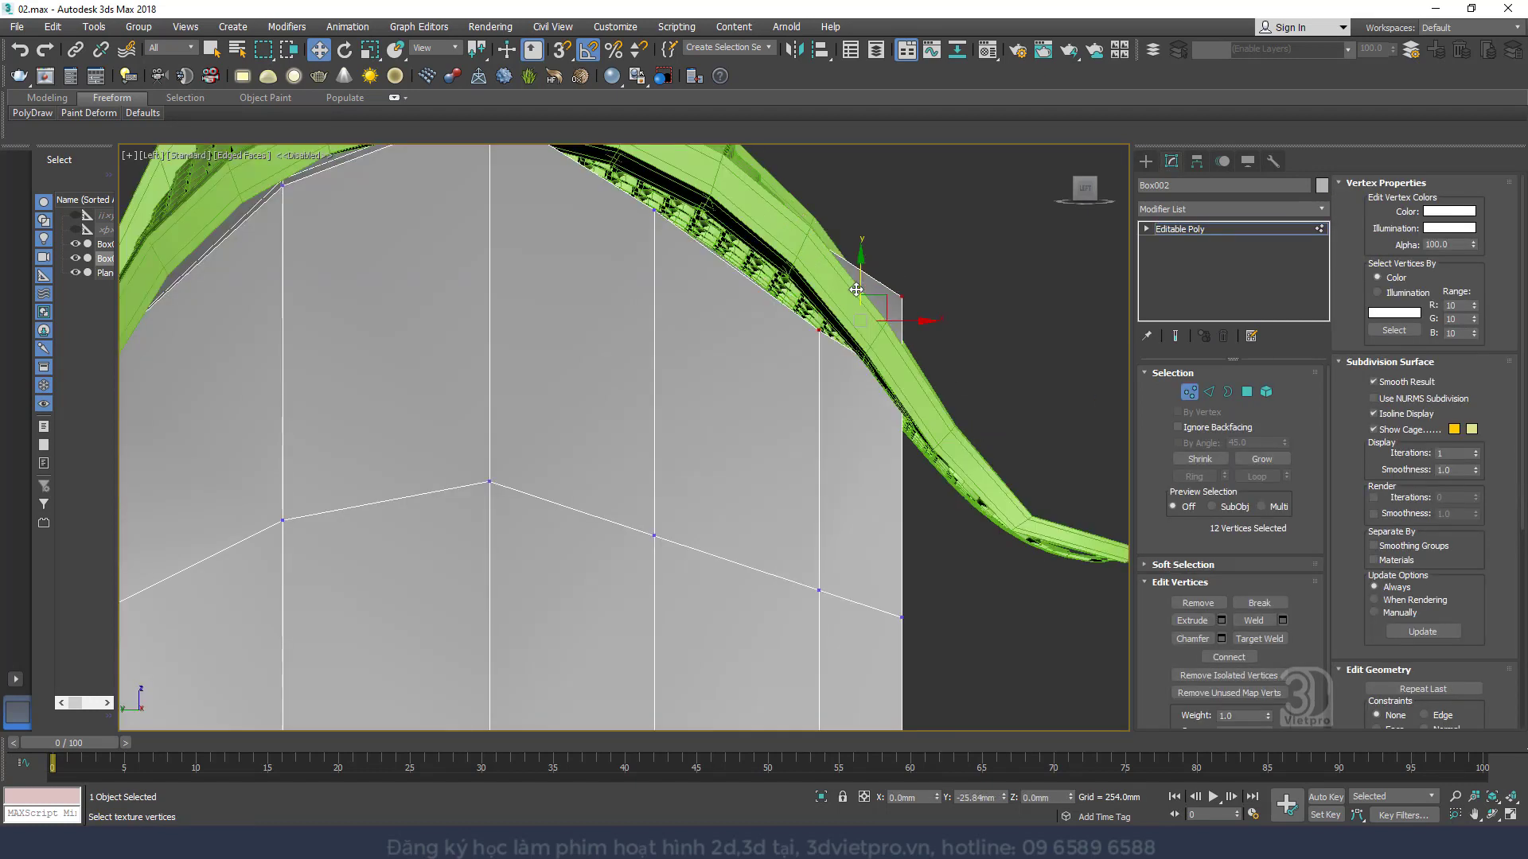
{"action": "mouse_move", "coordinate": [882, 342]}
{"action": "left_mouse_down"}
{"action": "mouse_move", "coordinate": [877, 472]}
{"action": "mouse_move", "coordinate": [903, 355]}
{"action": "left_mouse_up"}
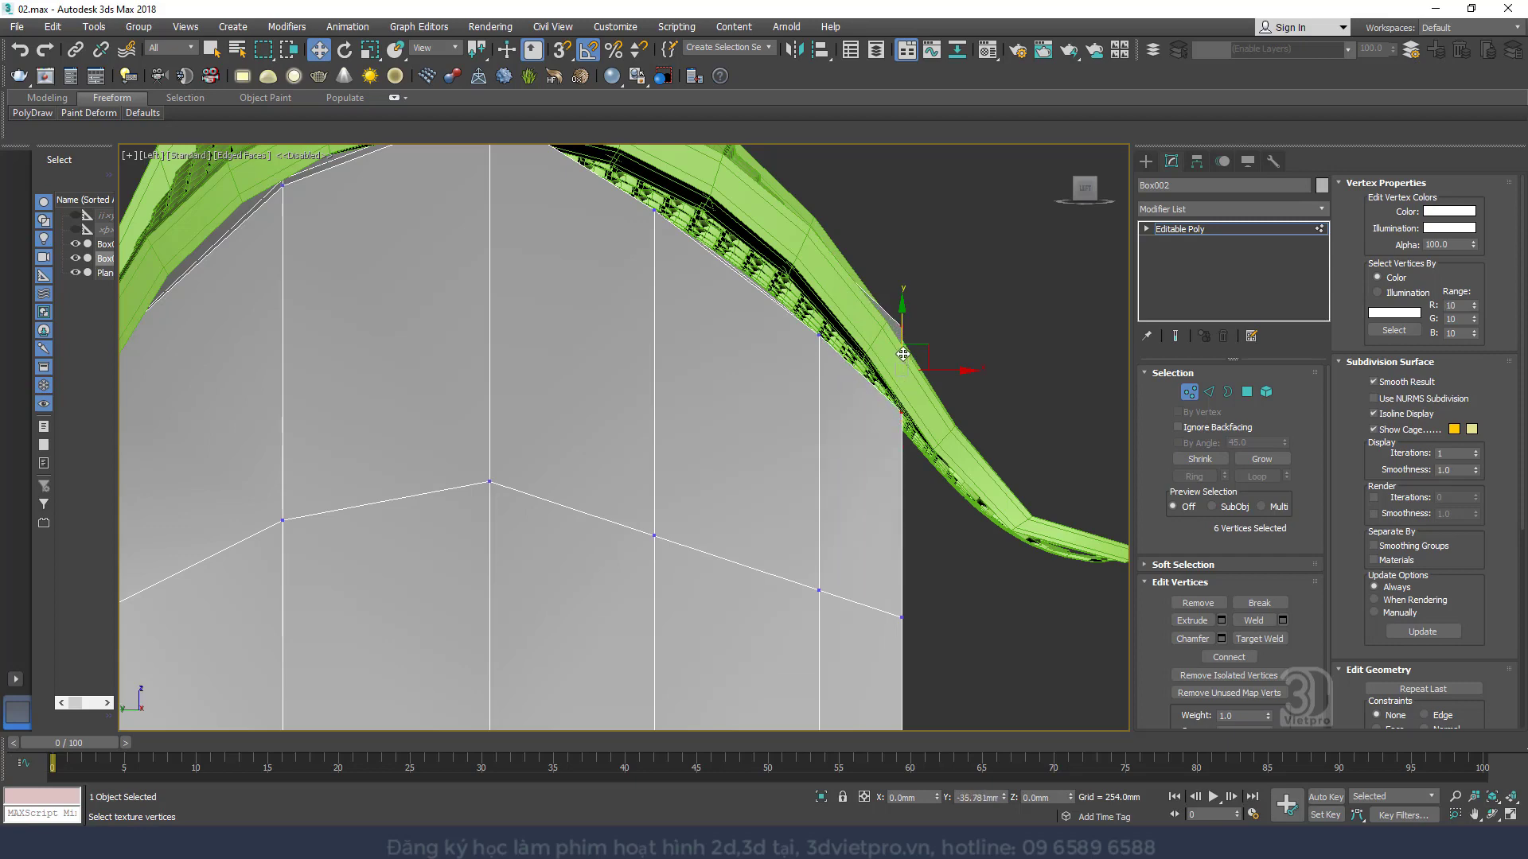
{"action": "left_click_drag", "start_coordinate": [945, 276], "coordinate": [890, 342]}
{"action": "scroll", "coordinate": [796, 358], "scroll_direction": "down", "scroll_amount": 4}
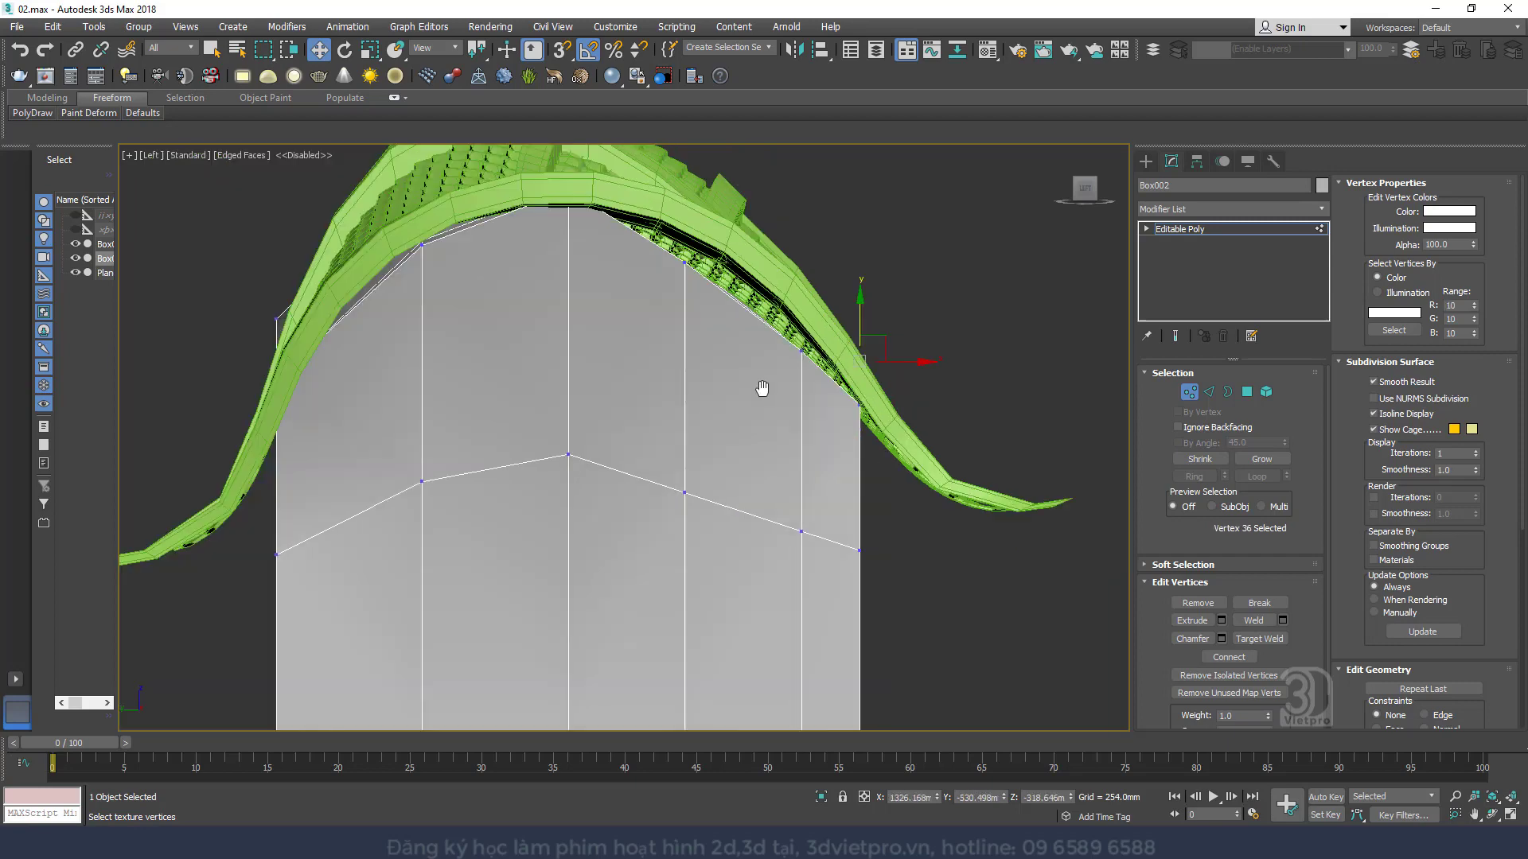
Lower the three upper vertices on the box's back side beneath the roof half with the long horizontal beam
{"action": "left_click_drag", "start_coordinate": [446, 360], "coordinate": [472, 344]}
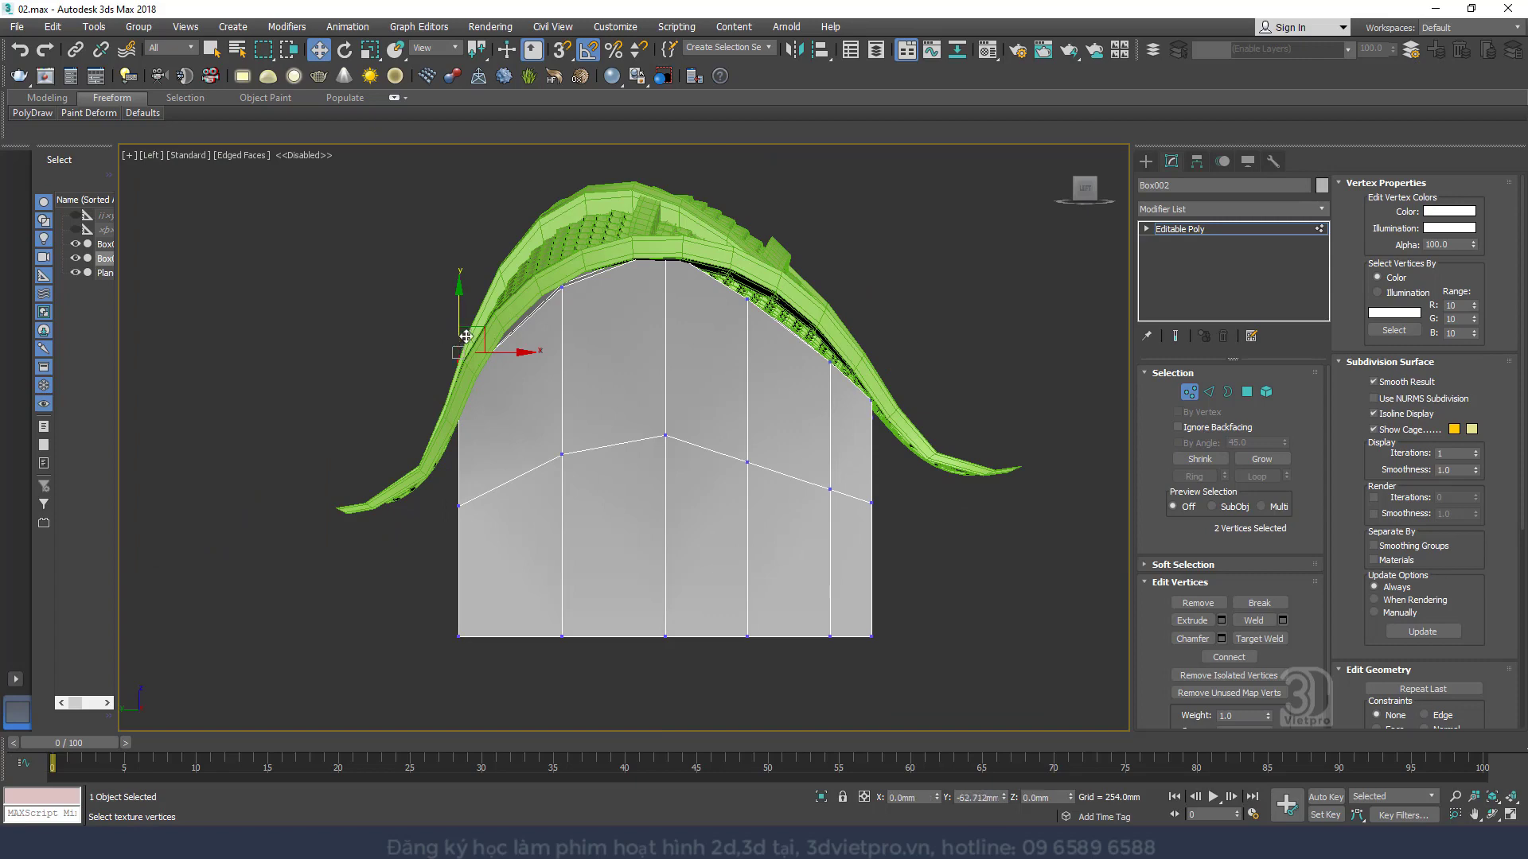
{"action": "middle_click_drag", "start_coordinate": [528, 340], "coordinate": [287, 380], "text": "alt"}
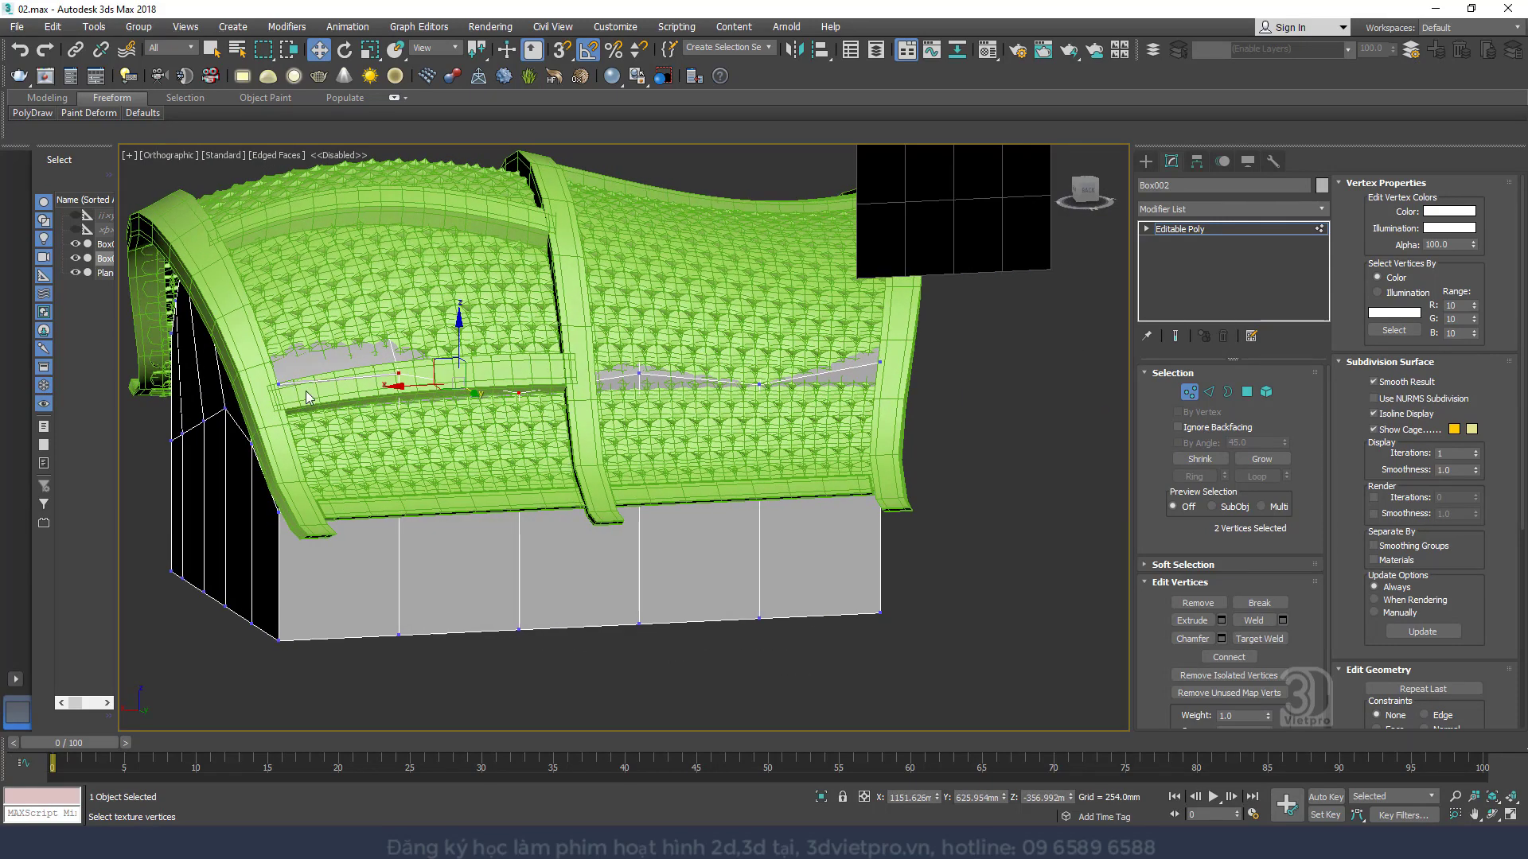
{"action": "left_click", "coordinate": [277, 384], "text": "ctrl"}
{"action": "left_click_drag", "start_coordinate": [396, 346], "coordinate": [397, 357]}
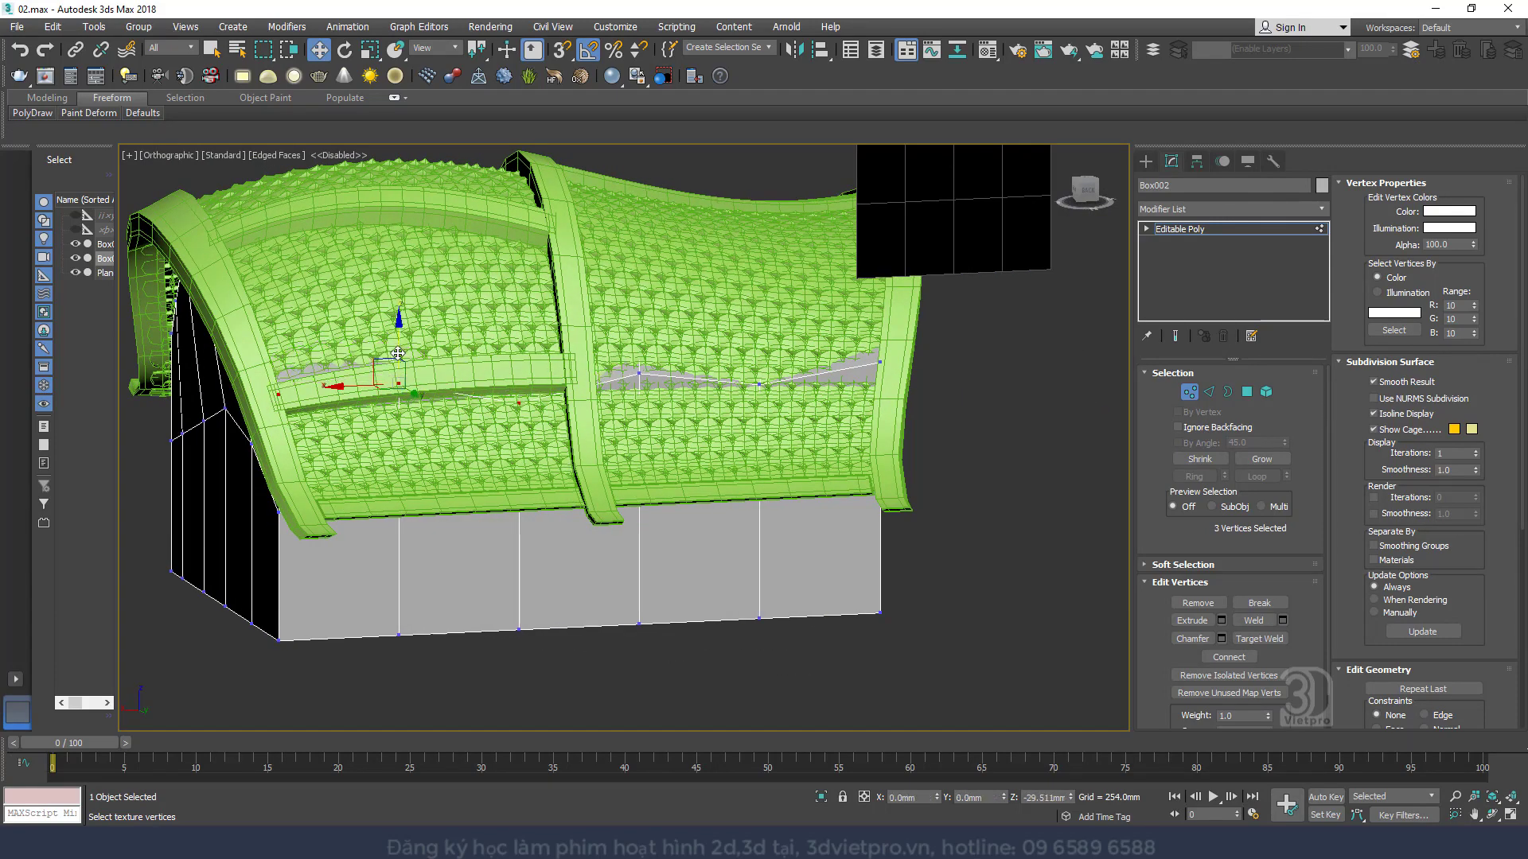
Lower the remaining three upper vertices on the box's back side one by one beneath the shingles, and leave vertex editing
{"action": "left_click", "coordinate": [638, 372]}
{"action": "left_click_drag", "start_coordinate": [640, 343], "coordinate": [640, 356]}
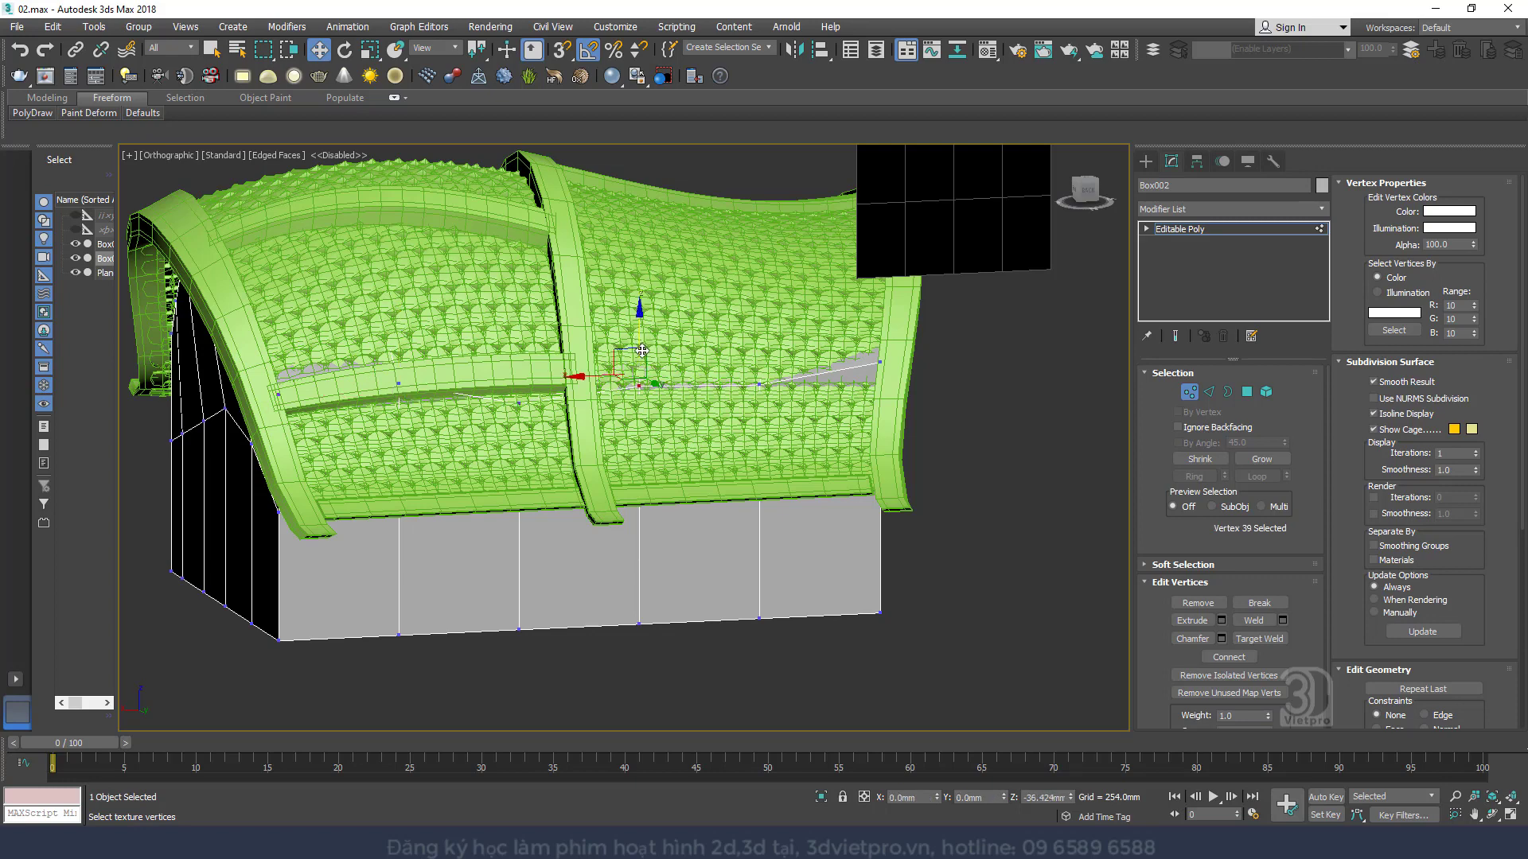
{"action": "left_click", "coordinate": [757, 385]}
{"action": "left_click_drag", "start_coordinate": [760, 346], "coordinate": [760, 353]}
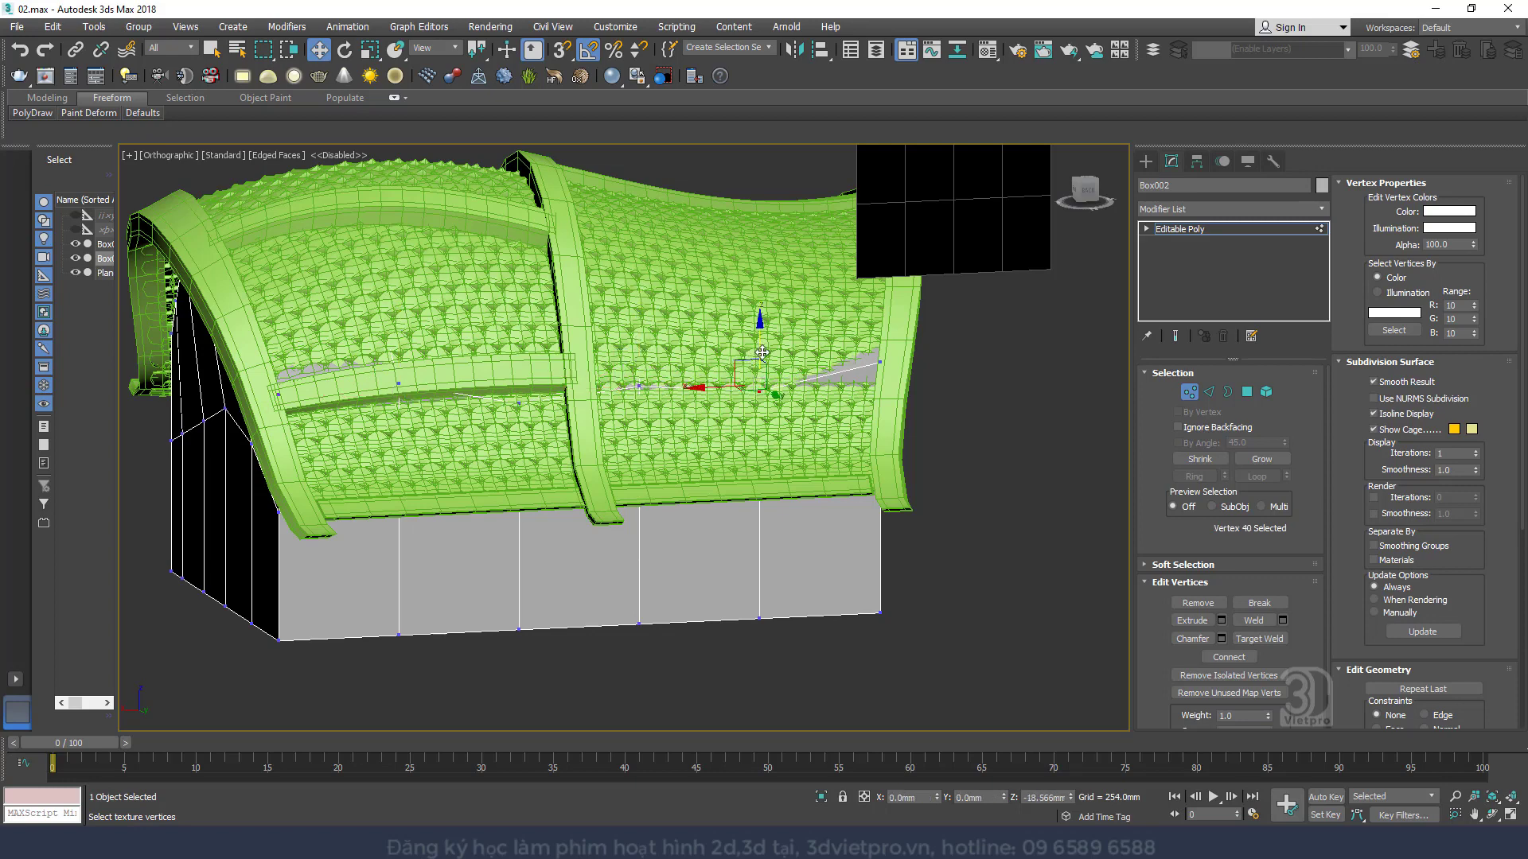
{"action": "left_click", "coordinate": [880, 363]}
{"action": "left_click_drag", "start_coordinate": [880, 332], "coordinate": [879, 360]}
{"action": "middle_click_drag", "start_coordinate": [842, 390], "coordinate": [836, 398]}
{"action": "scroll", "coordinate": [791, 446], "scroll_direction": "down", "scroll_amount": 2}
{"action": "middle_click_drag", "start_coordinate": [792, 446], "coordinate": [861, 448], "text": "alt"}
{"action": "left_click", "coordinate": [1191, 395]}
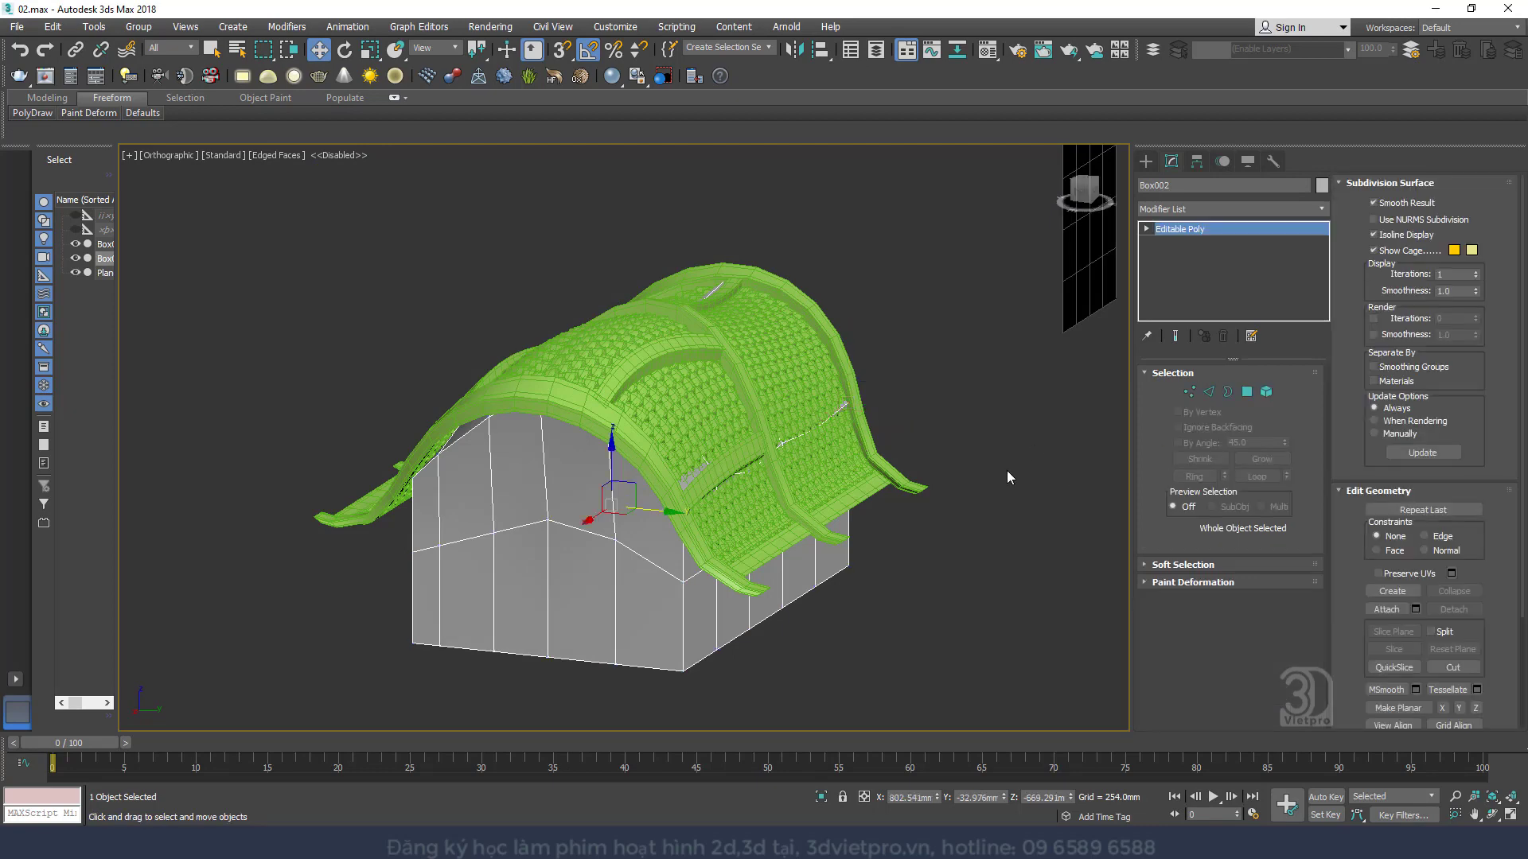
Adjust the box vertices poking through the shingles near the roof's flared end in the perspective view with edged faces
{"action": "key", "text": "p"}
{"action": "middle_click_drag", "start_coordinate": [689, 477], "coordinate": [803, 477], "text": "alt"}
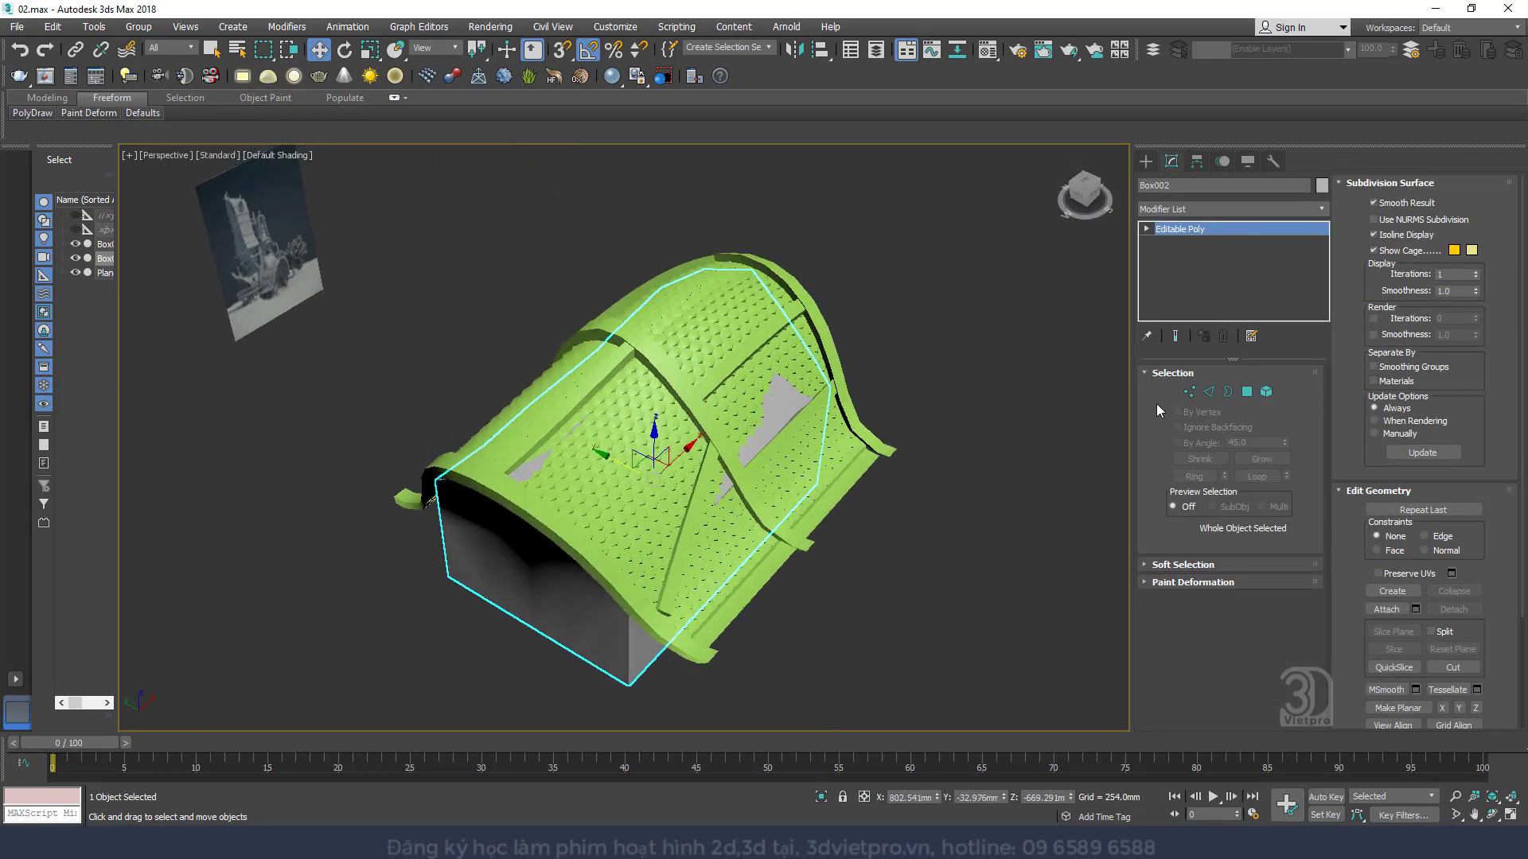
{"action": "left_click", "coordinate": [1189, 391]}
{"action": "left_click", "coordinate": [796, 411]}
{"action": "scroll", "coordinate": [795, 410], "scroll_direction": "up", "scroll_amount": 3}
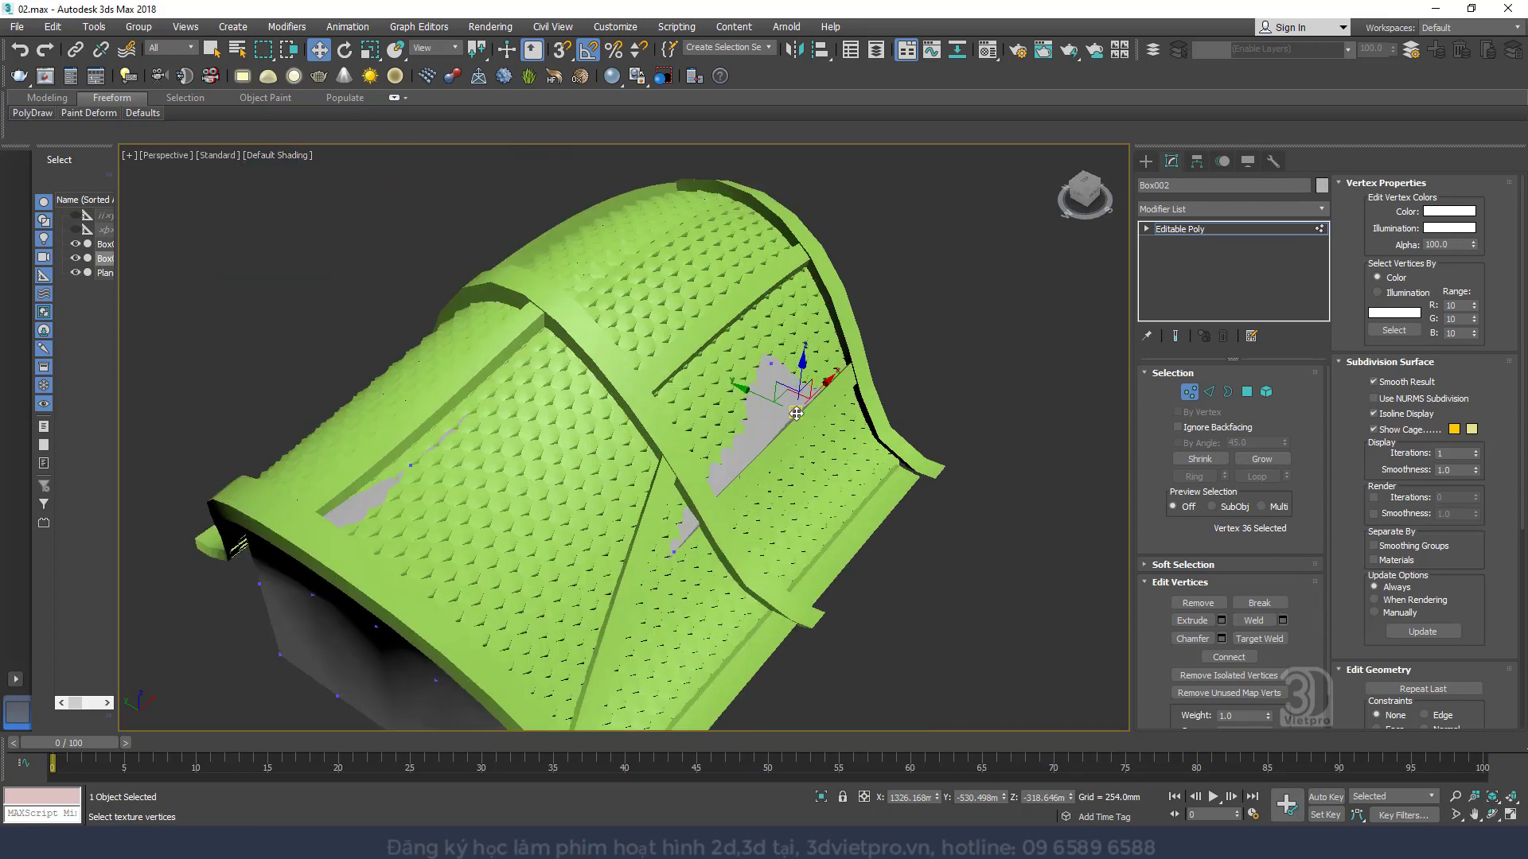
{"action": "key", "text": "F4"}
{"action": "middle_click_drag", "start_coordinate": [792, 390], "coordinate": [793, 304]}
{"action": "left_click_drag", "start_coordinate": [802, 312], "coordinate": [777, 280]}
{"action": "left_click", "coordinate": [774, 301]}
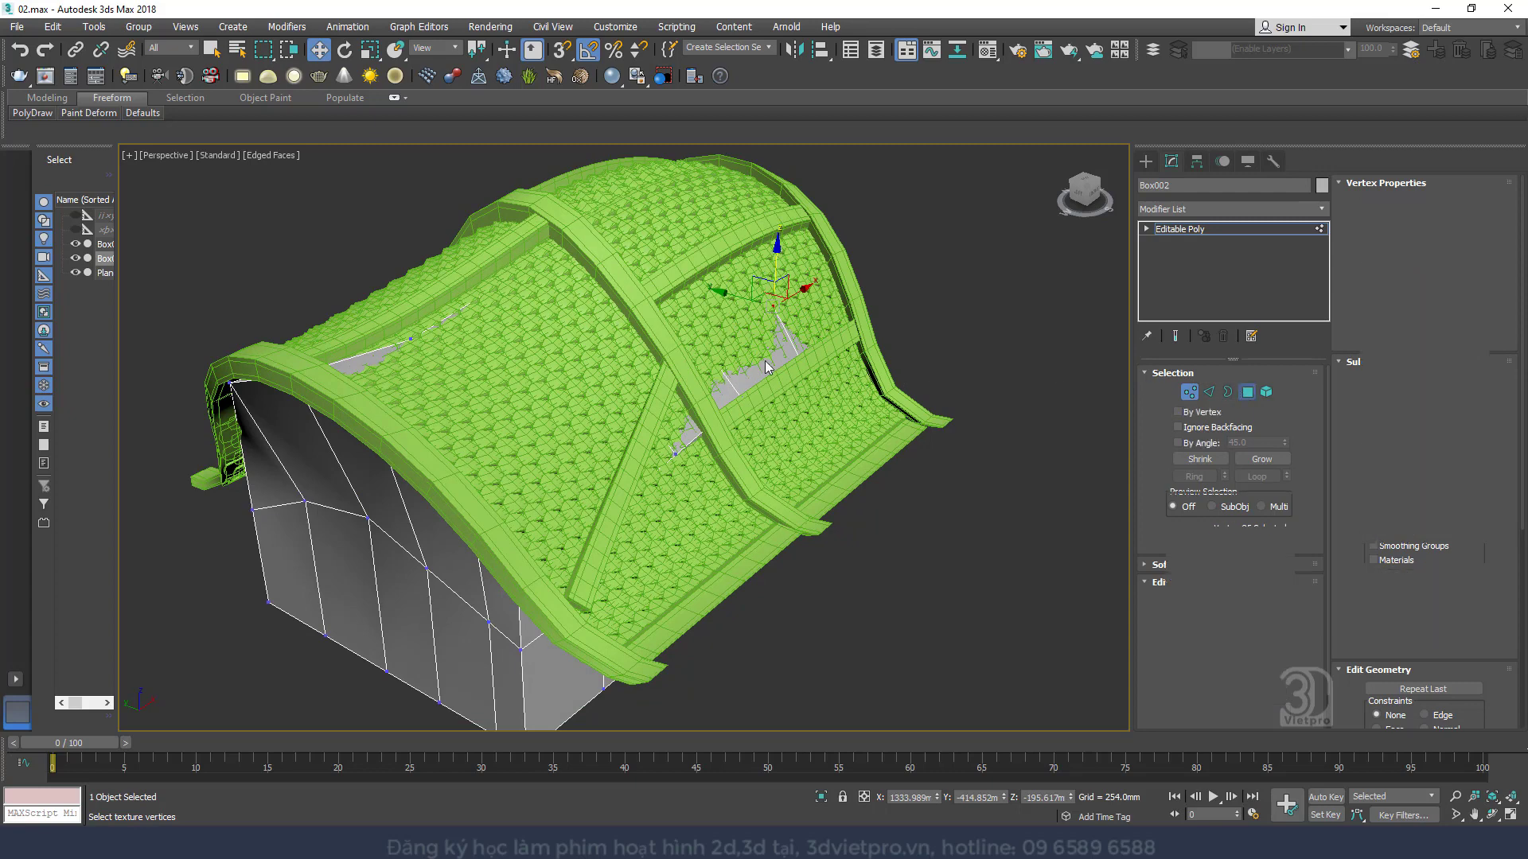
Select the central polygons of the box's underside, grow the selection, and delete those polygons
{"action": "left_click", "coordinate": [1246, 393]}
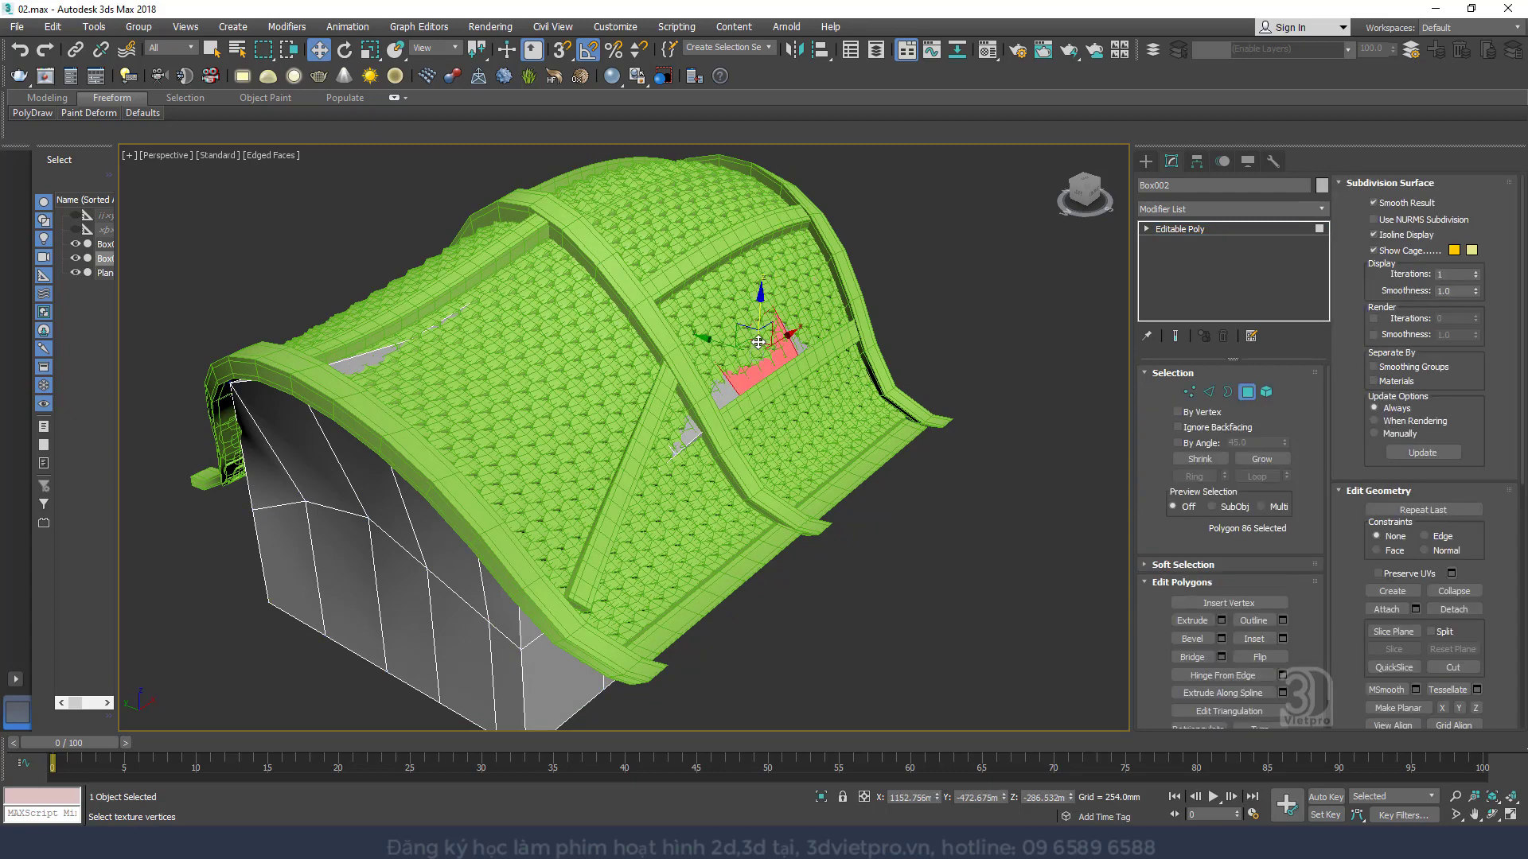
{"action": "left_click", "coordinate": [360, 365]}
{"action": "left_click", "coordinate": [388, 343]}
{"action": "middle_click_drag", "start_coordinate": [415, 337], "coordinate": [764, 342]}
{"action": "left_click", "coordinate": [712, 340], "text": "ctrl"}
{"action": "left_click", "coordinate": [699, 285], "text": "ctrl"}
{"action": "left_click", "coordinate": [780, 270], "text": "ctrl"}
{"action": "left_click", "coordinate": [783, 374], "text": "ctrl"}
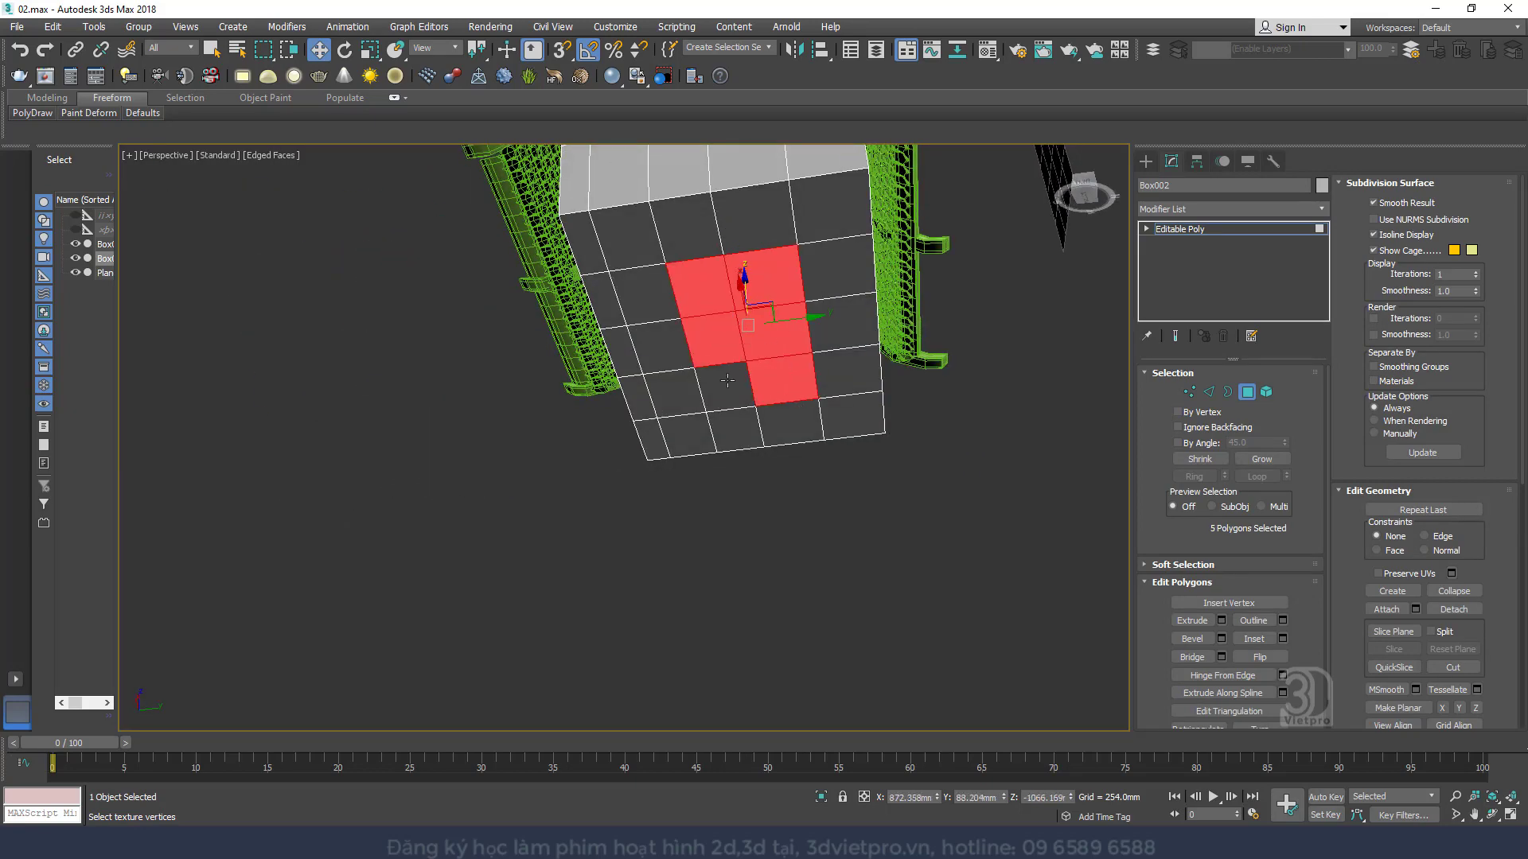
{"action": "left_click", "coordinate": [728, 382], "text": "ctrl"}
{"action": "left_click", "coordinate": [1262, 460]}
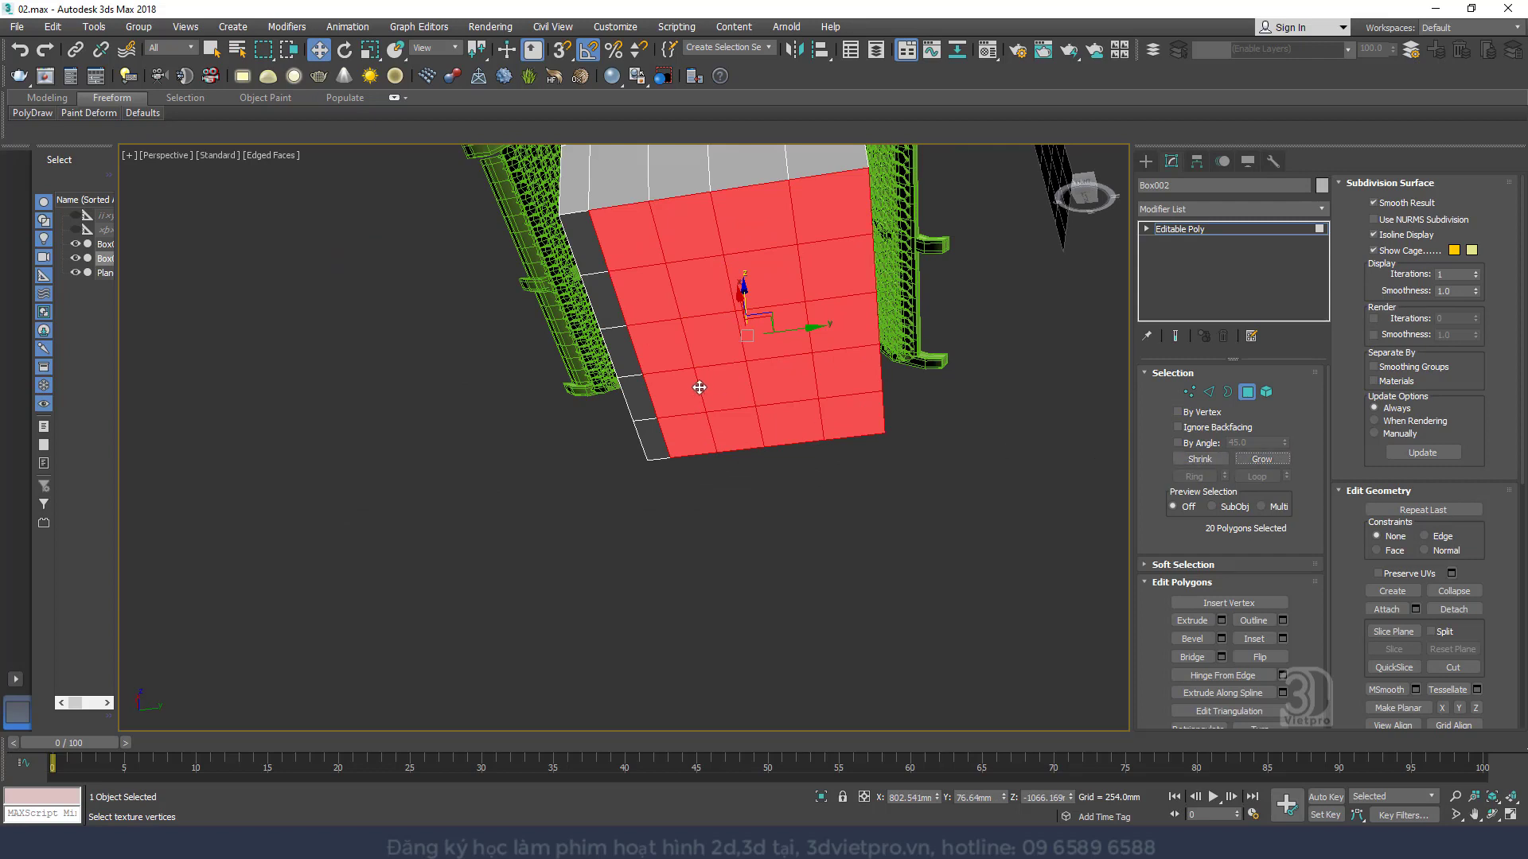
{"action": "key", "text": "Delete"}
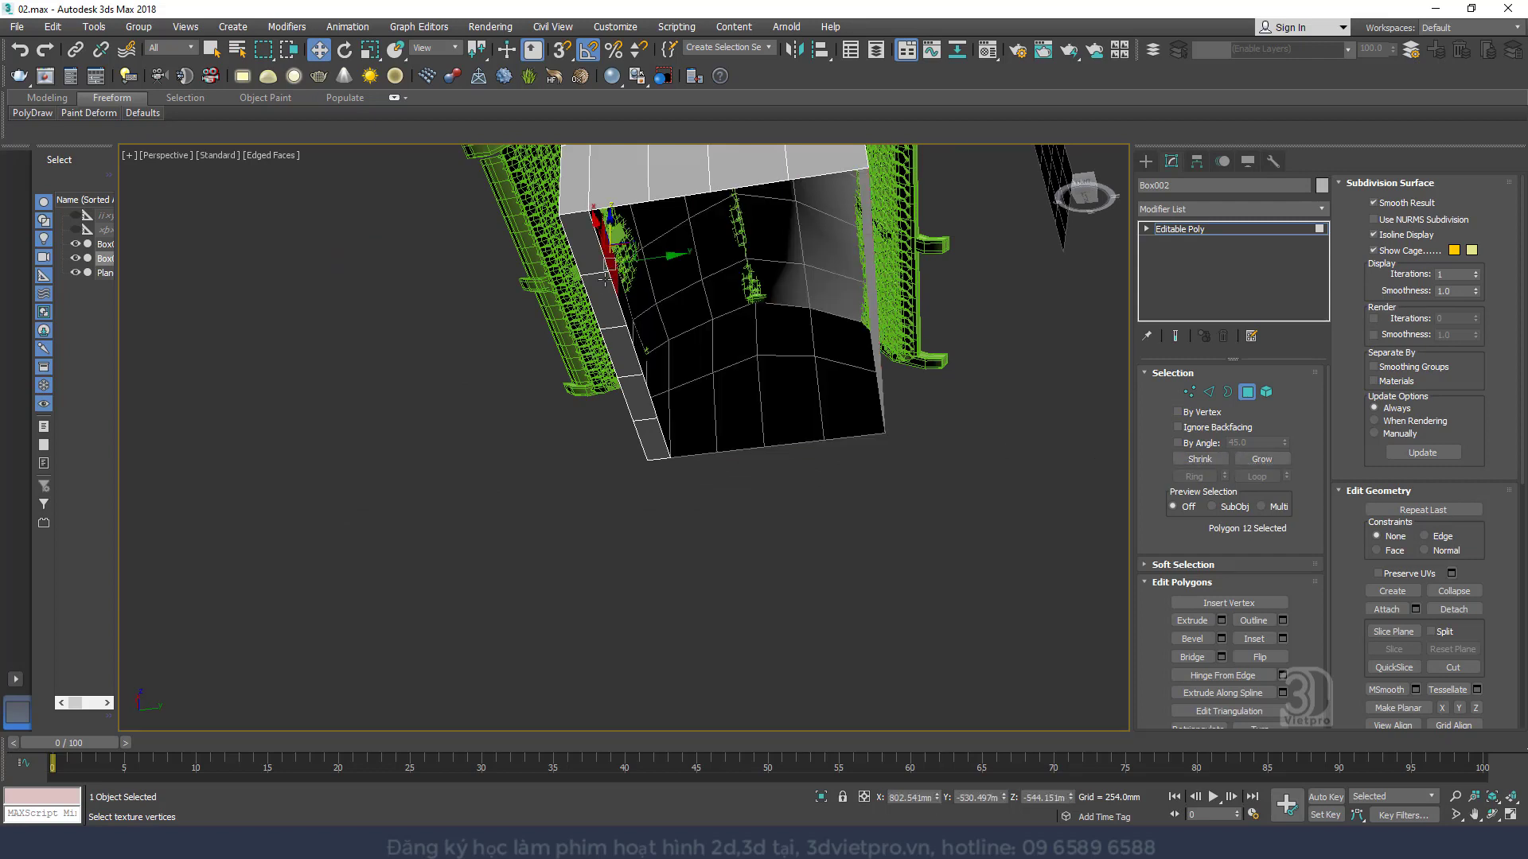
Delete the remaining strip of polygons along the edge of the box's underside
{"action": "left_click", "coordinate": [625, 368]}
{"action": "key", "text": "Delete"}
{"action": "left_click", "coordinate": [641, 397]}
{"action": "key", "text": "Delete"}
{"action": "left_click", "coordinate": [653, 440]}
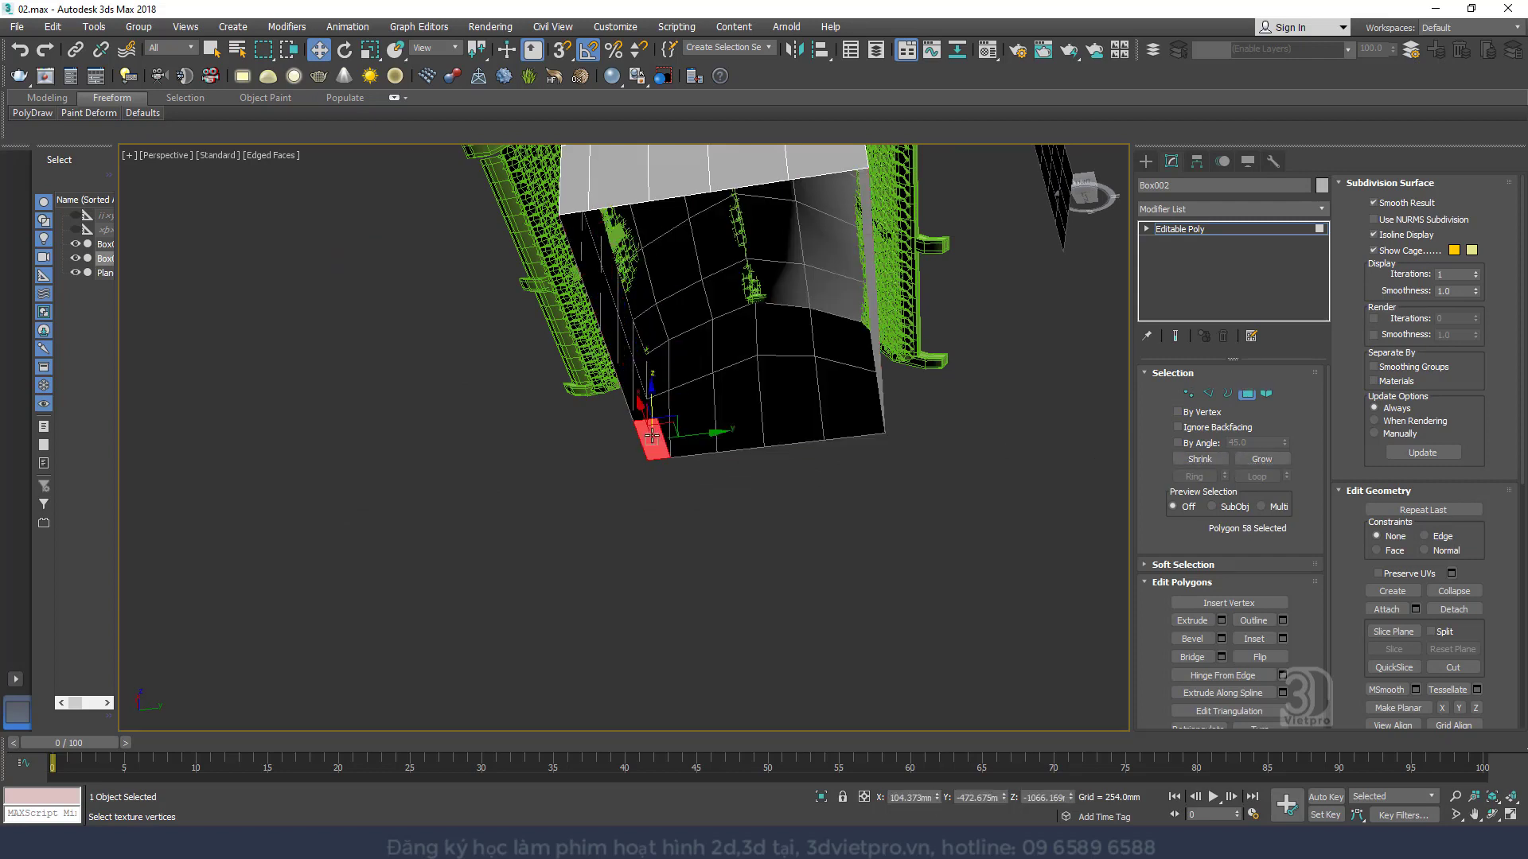
{"action": "key", "text": "Delete"}
{"action": "scroll", "coordinate": [716, 366], "scroll_direction": "down", "scroll_amount": 3}
{"action": "middle_click_drag", "start_coordinate": [717, 366], "coordinate": [788, 477], "text": "alt"}
{"action": "scroll", "coordinate": [813, 349], "scroll_direction": "up", "scroll_amount": 2}
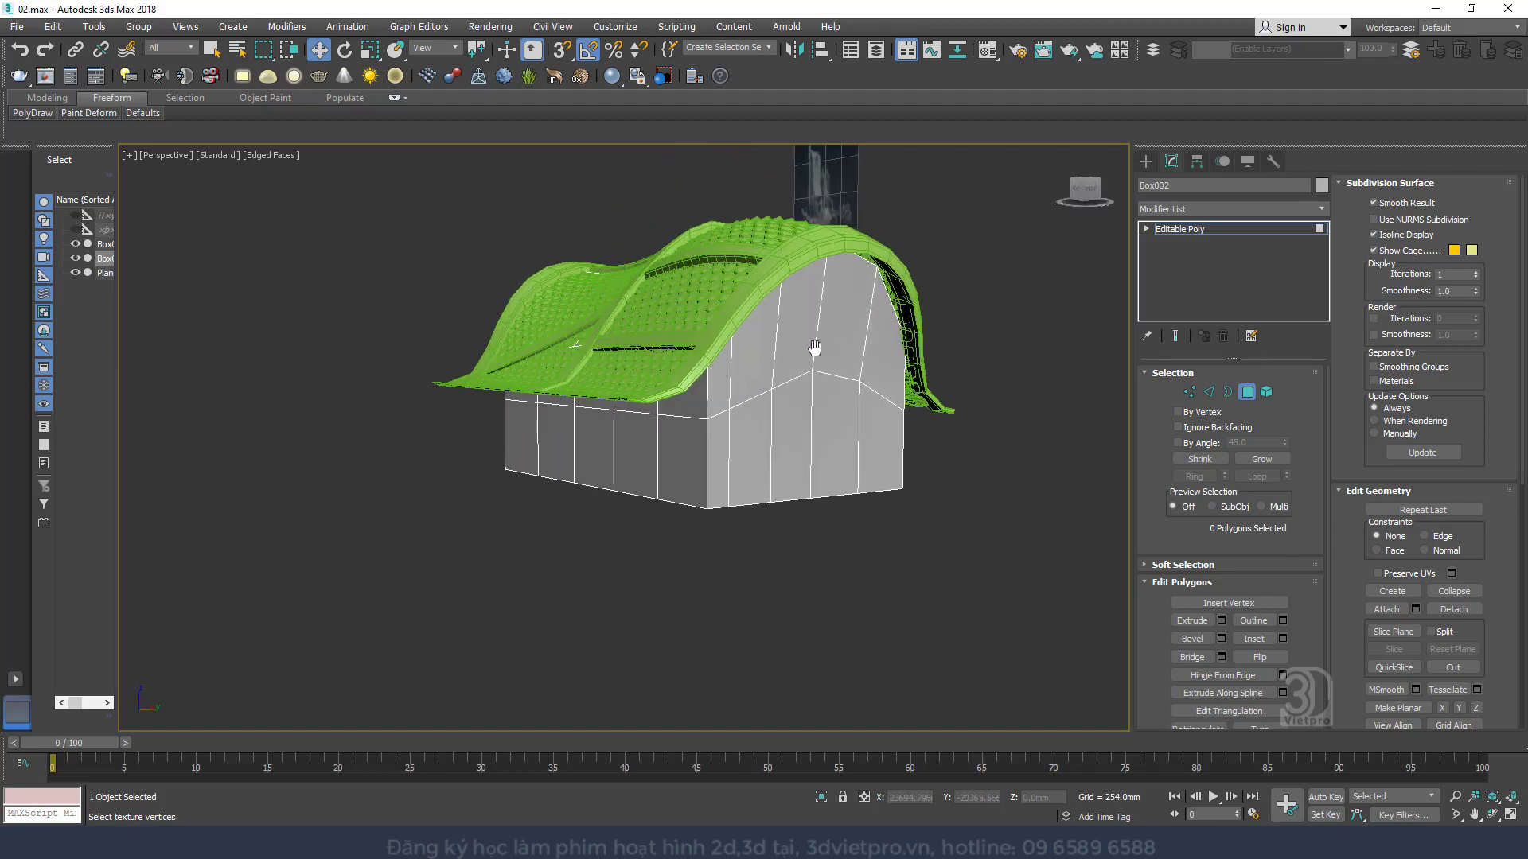
Inset the two central lower polygons of the box's end wall as a group by 57.983 mm
{"action": "middle_click_drag", "start_coordinate": [814, 350], "coordinate": [803, 399], "text": "alt"}
{"action": "scroll", "coordinate": [803, 406], "scroll_direction": "up", "scroll_amount": 2}
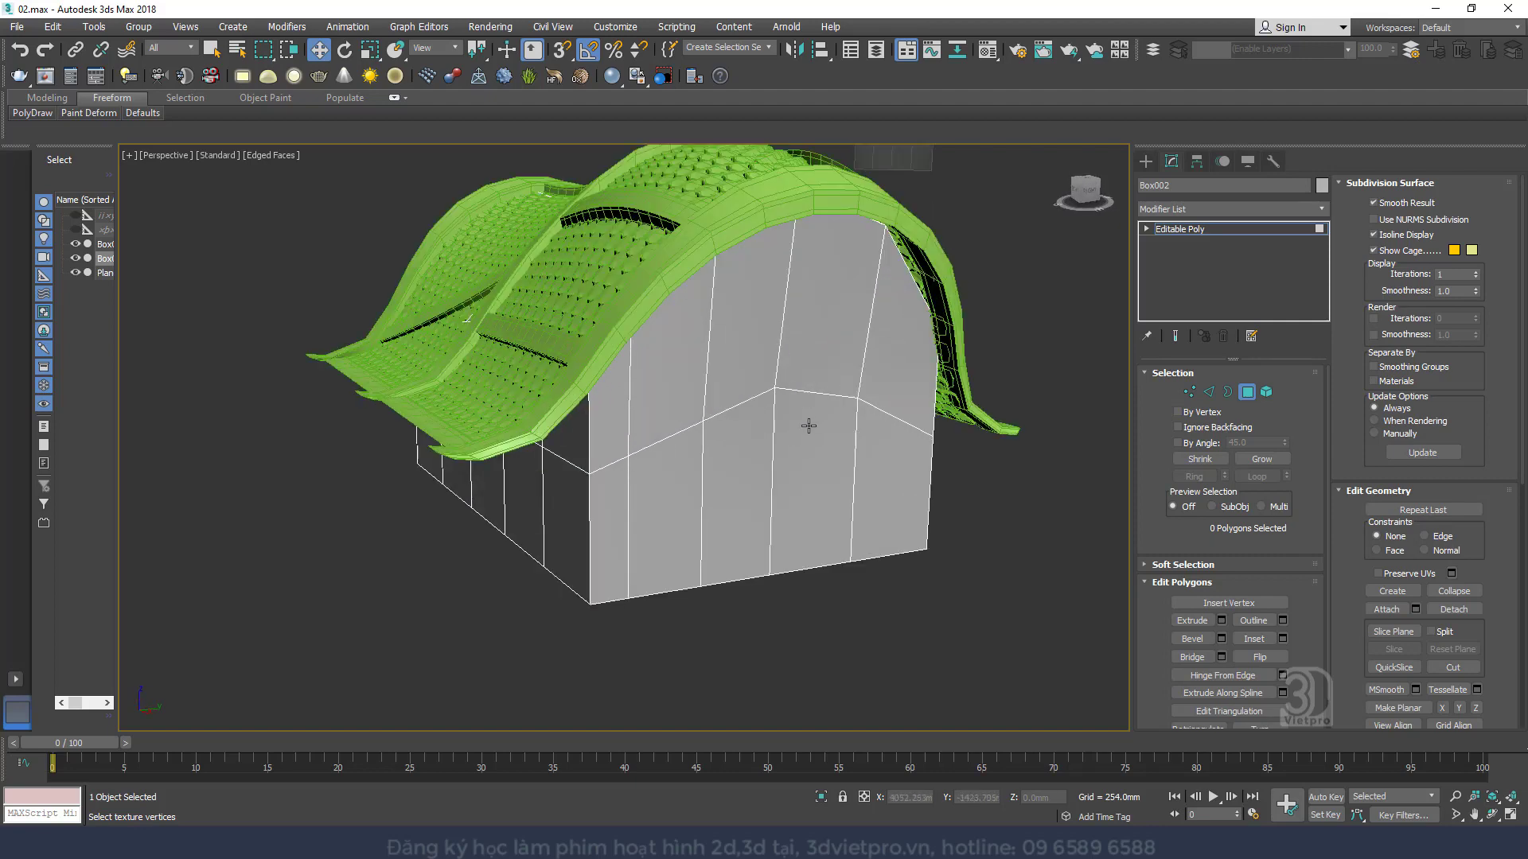
{"action": "key", "text": "f"}
{"action": "middle_click_drag", "start_coordinate": [770, 471], "coordinate": [814, 415], "text": "alt"}
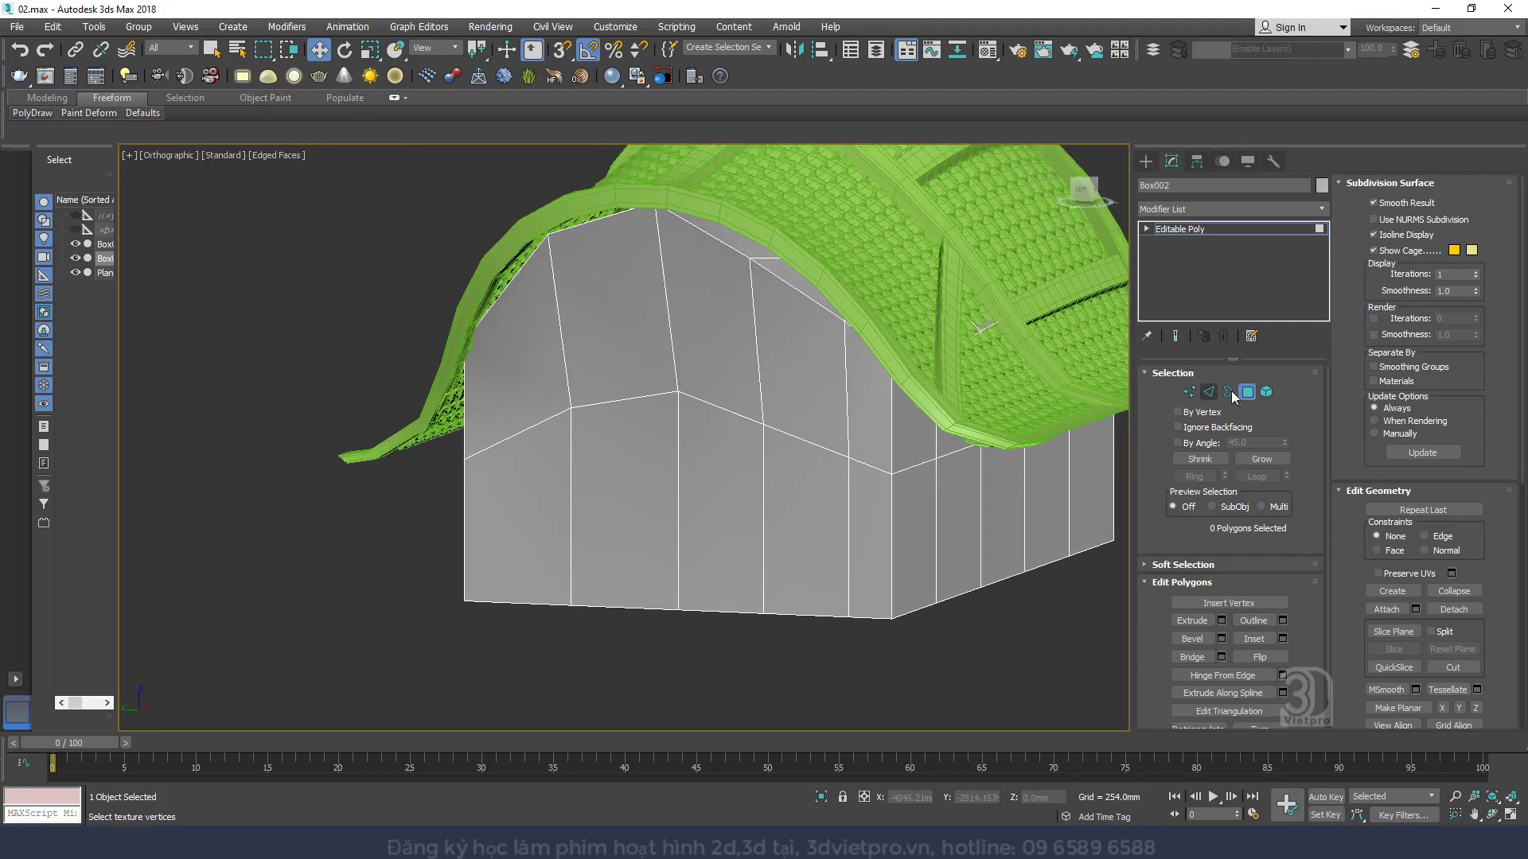
{"action": "middle_click_drag", "start_coordinate": [891, 448], "coordinate": [764, 424]}
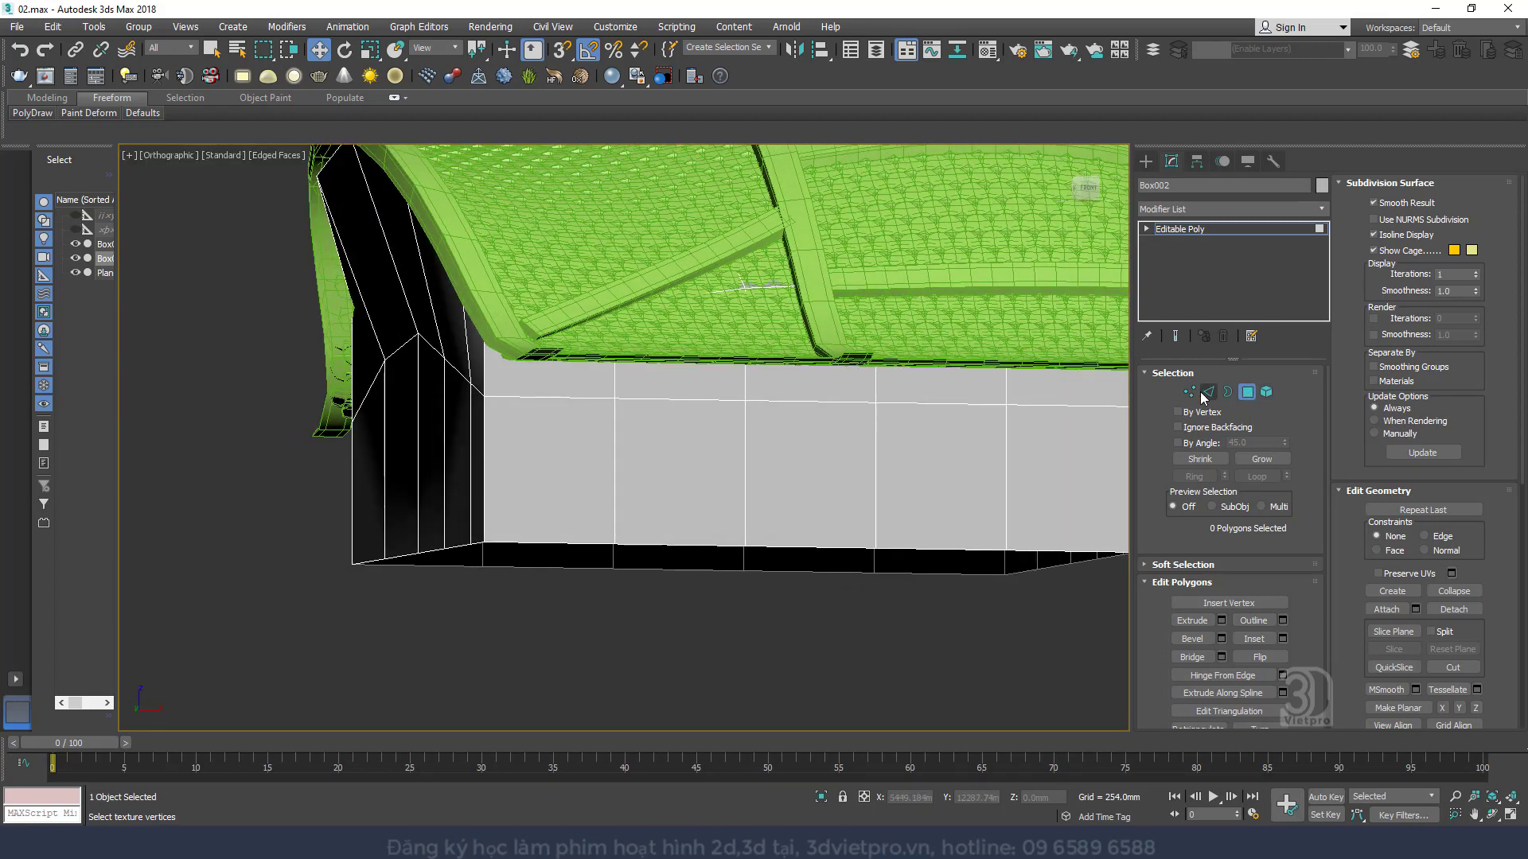
{"action": "left_click", "coordinate": [1208, 392]}
{"action": "left_click", "coordinate": [788, 400]}
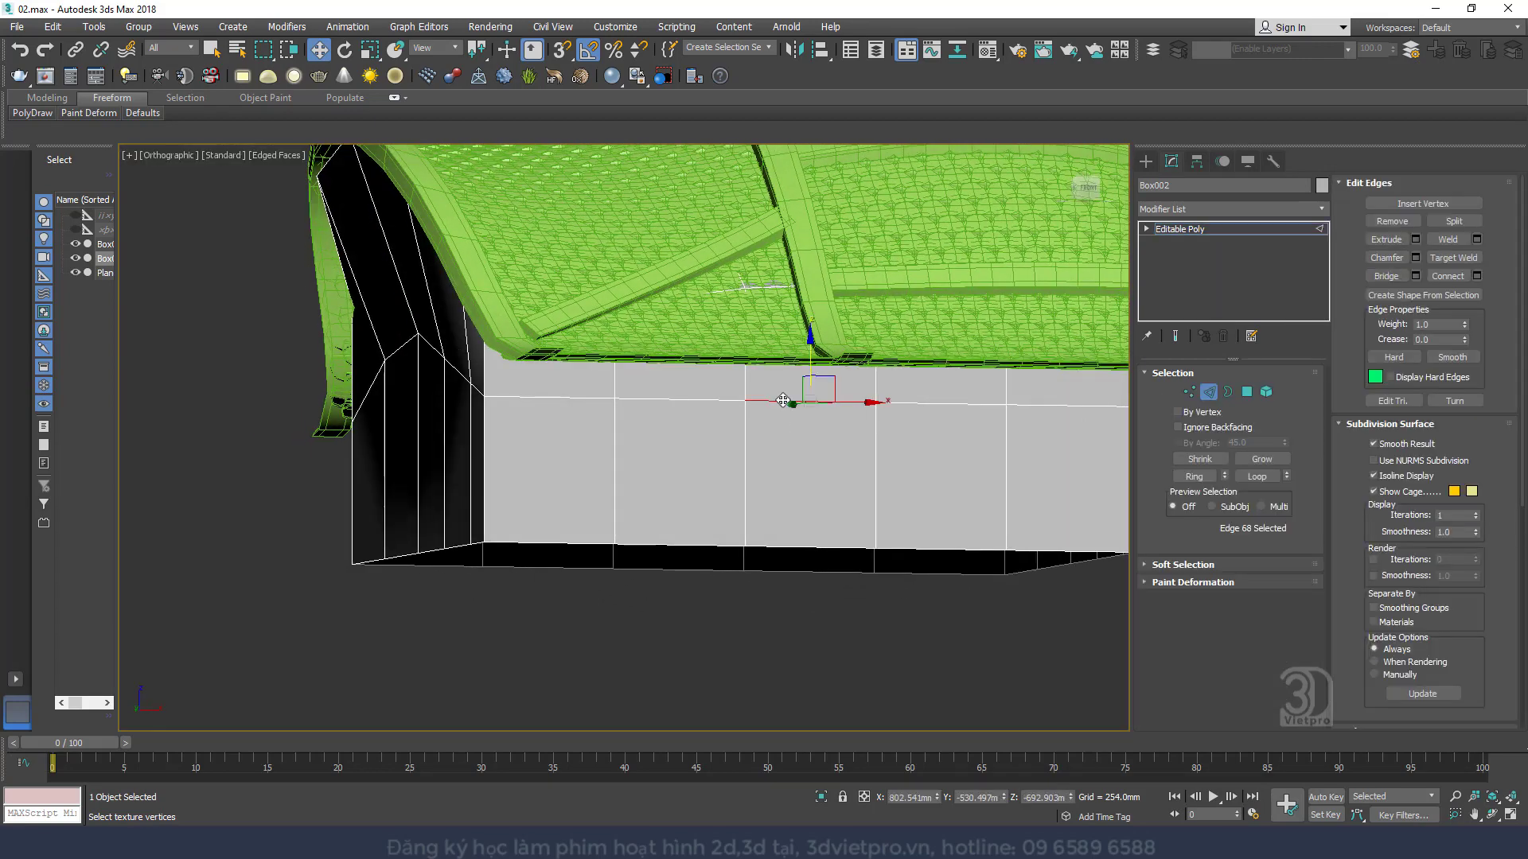
{"action": "left_click", "coordinate": [1245, 393]}
{"action": "left_click", "coordinate": [440, 456]}
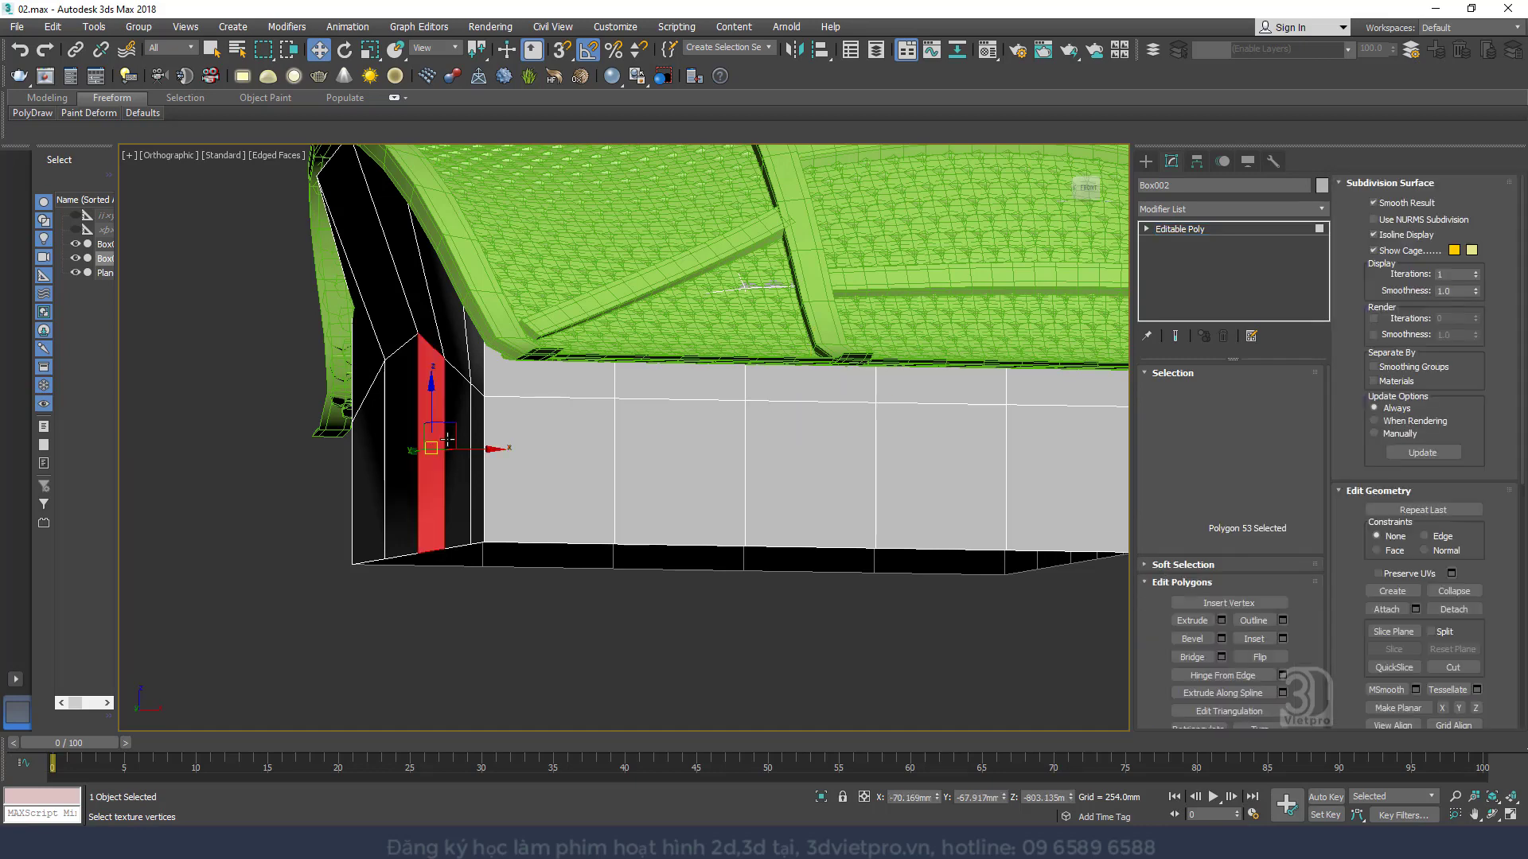
{"action": "middle_click_drag", "start_coordinate": [443, 456], "coordinate": [641, 403], "text": "alt"}
{"action": "left_click", "coordinate": [358, 425], "text": "ctrl"}
{"action": "right_click", "coordinate": [641, 403]}
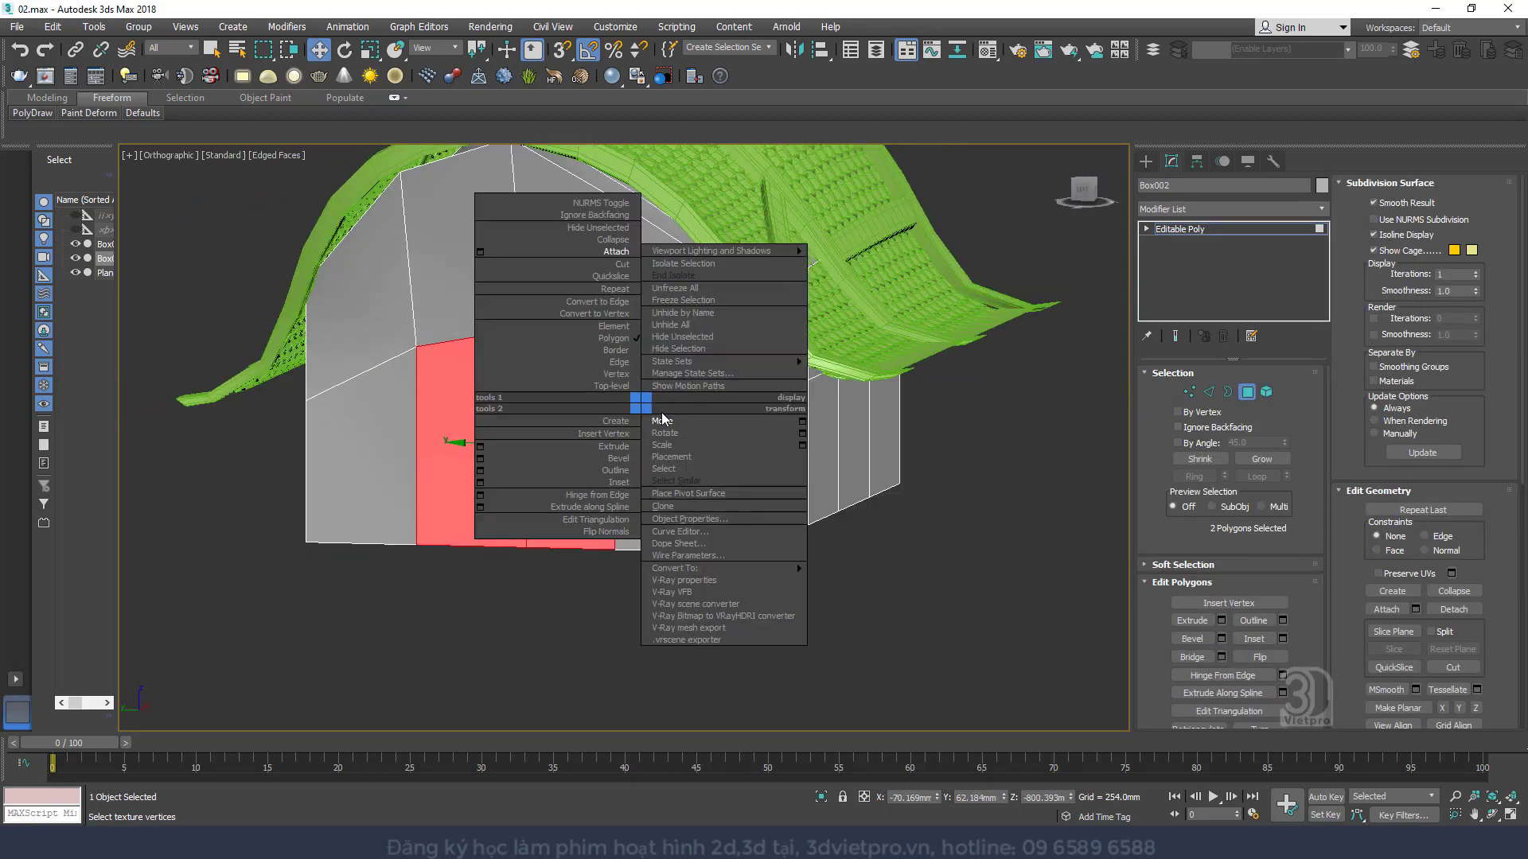
{"action": "left_click", "coordinate": [481, 483]}
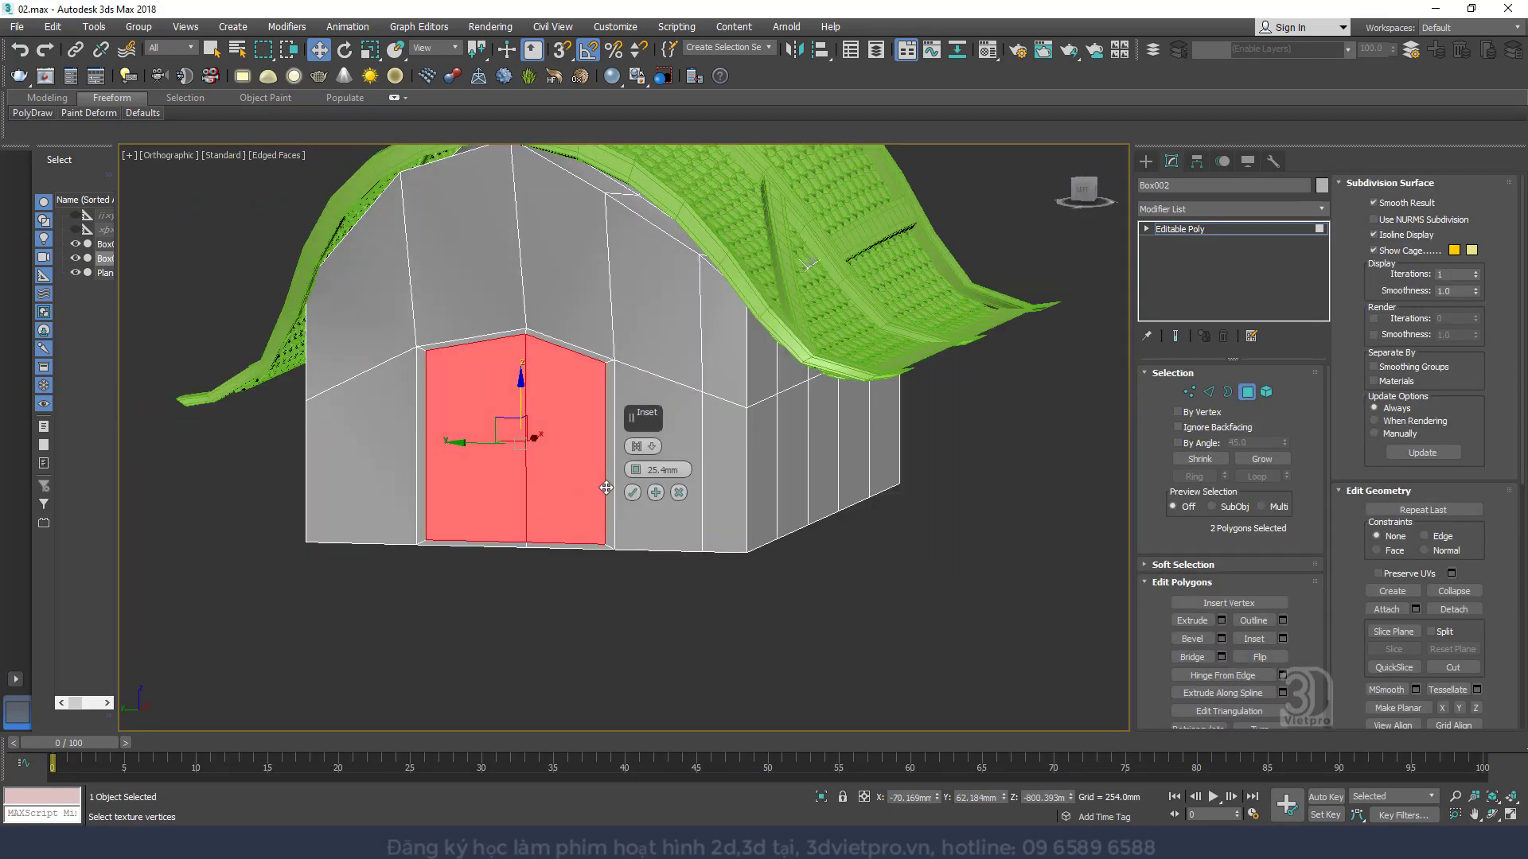
{"action": "left_click_drag", "start_coordinate": [635, 470], "coordinate": [636, 445]}
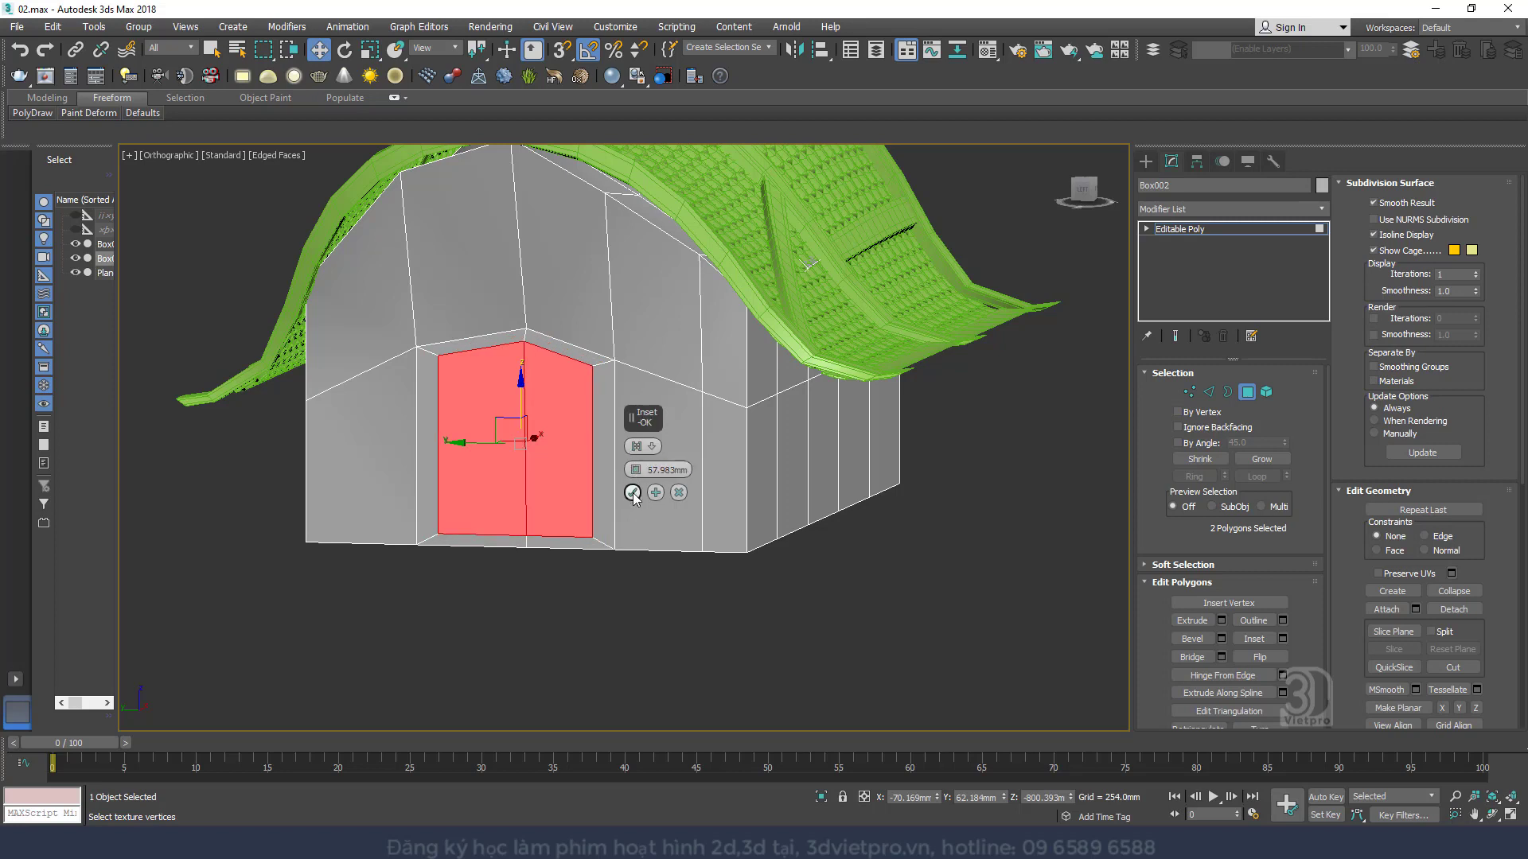
{"action": "left_click", "coordinate": [632, 493]}
Cut new edges from the inset's two lower corners straight down to the wall's bottom edge
{"action": "scroll", "coordinate": [553, 541], "scroll_direction": "up", "scroll_amount": 2}
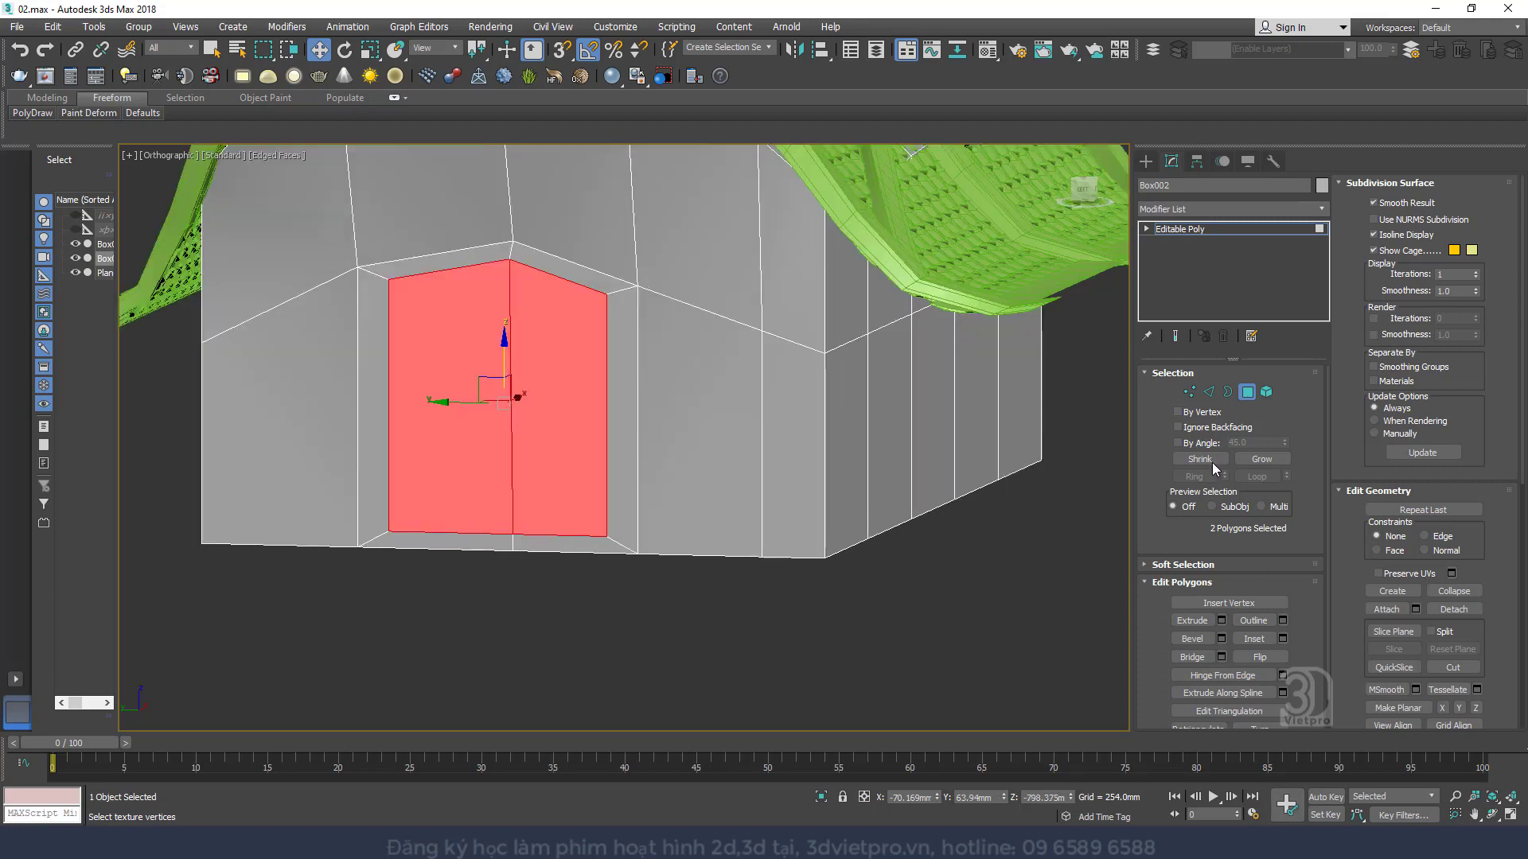
{"action": "left_click", "coordinate": [1188, 392]}
{"action": "right_click", "coordinate": [642, 424]}
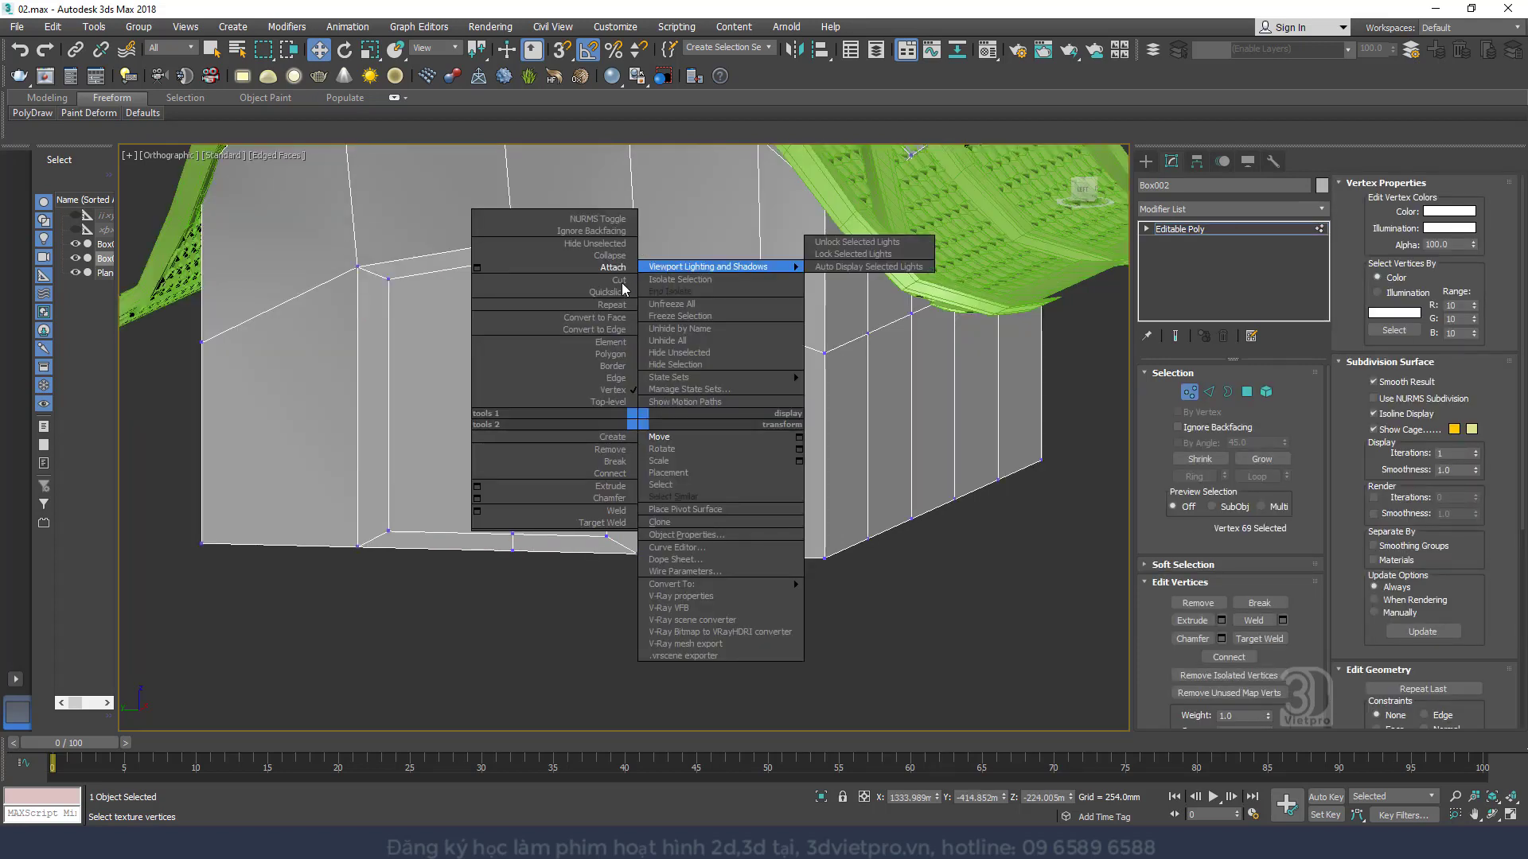
{"action": "left_click", "coordinate": [622, 288]}
{"action": "right_click", "coordinate": [713, 456]}
{"action": "left_click", "coordinate": [689, 309]}
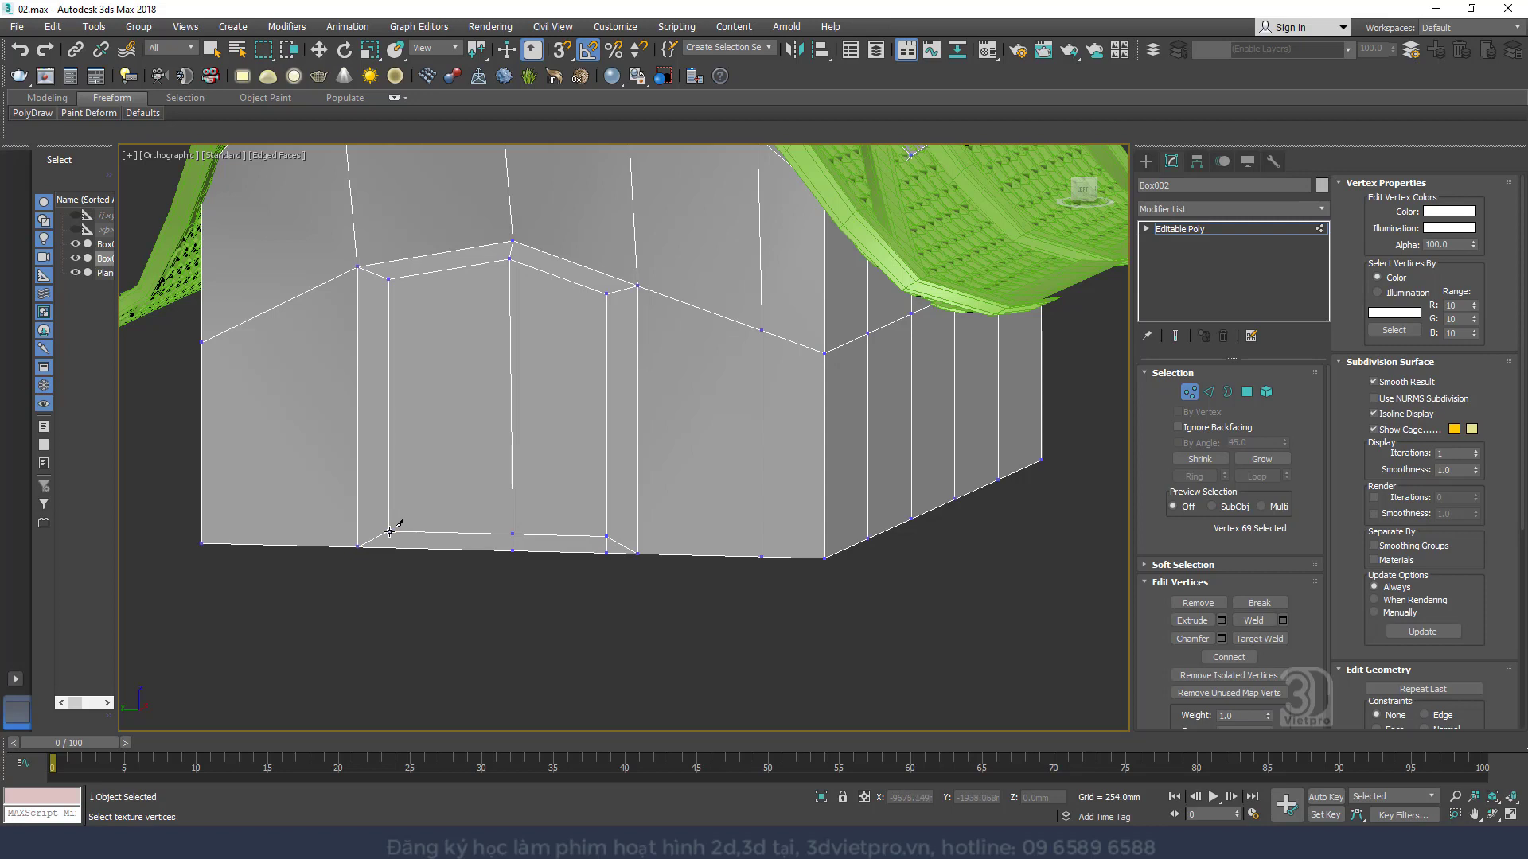
Delete the two inset polygons and the two small ones beneath them to open a doorway
{"action": "left_click", "coordinate": [1247, 391]}
{"action": "key", "text": "w"}
{"action": "left_click_drag", "start_coordinate": [470, 591], "coordinate": [529, 461]}
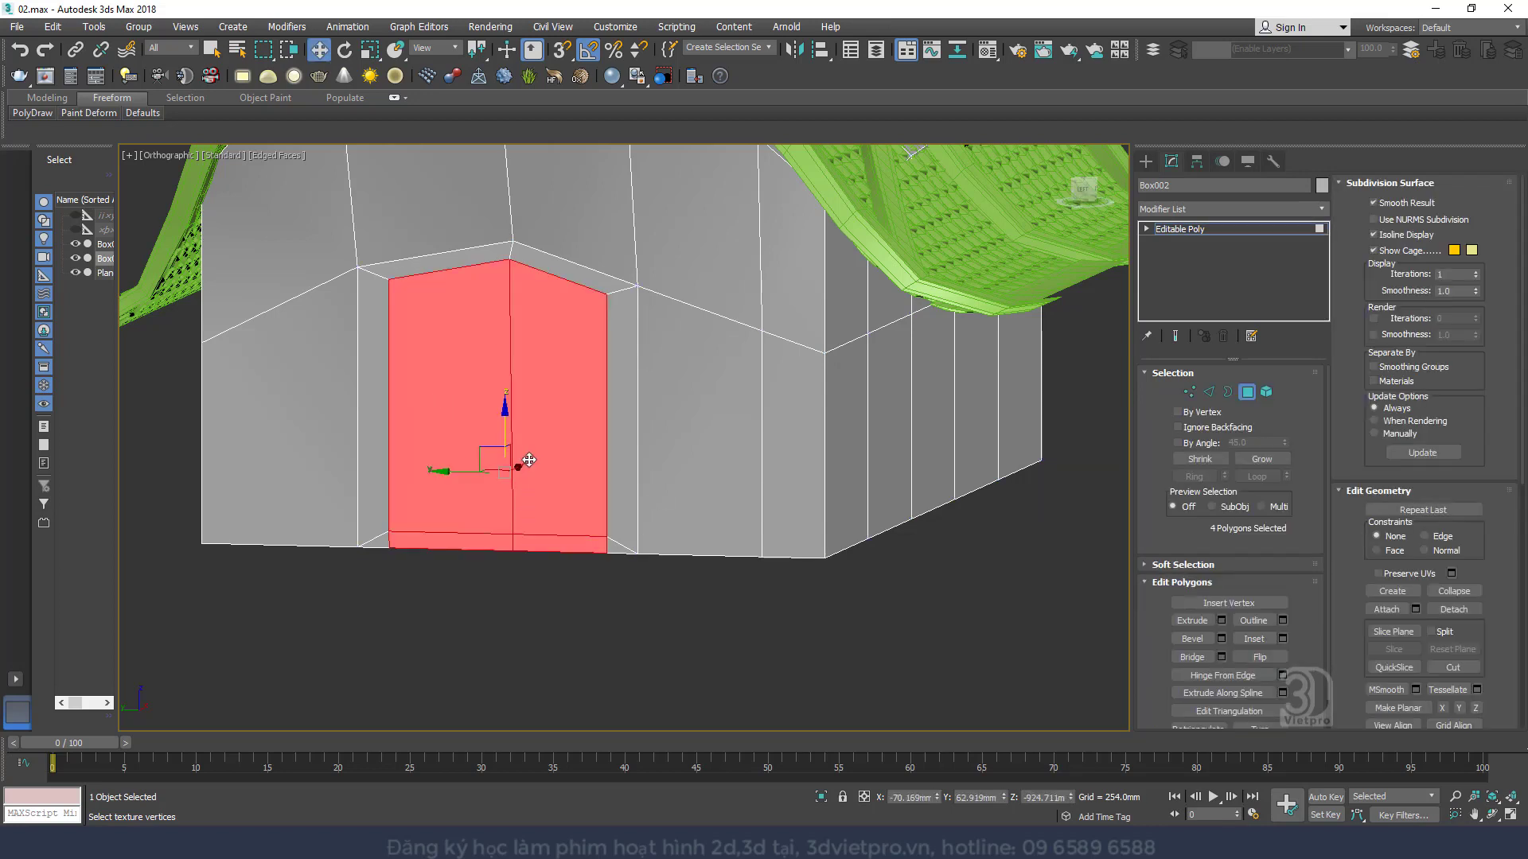
{"action": "key", "text": "Delete"}
Target-weld the leftover vertex on each side of the doorway to its bottom corner vertex, and leave vertex editing
{"action": "scroll", "coordinate": [597, 543], "scroll_direction": "up", "scroll_amount": 4}
{"action": "key", "text": "1"}
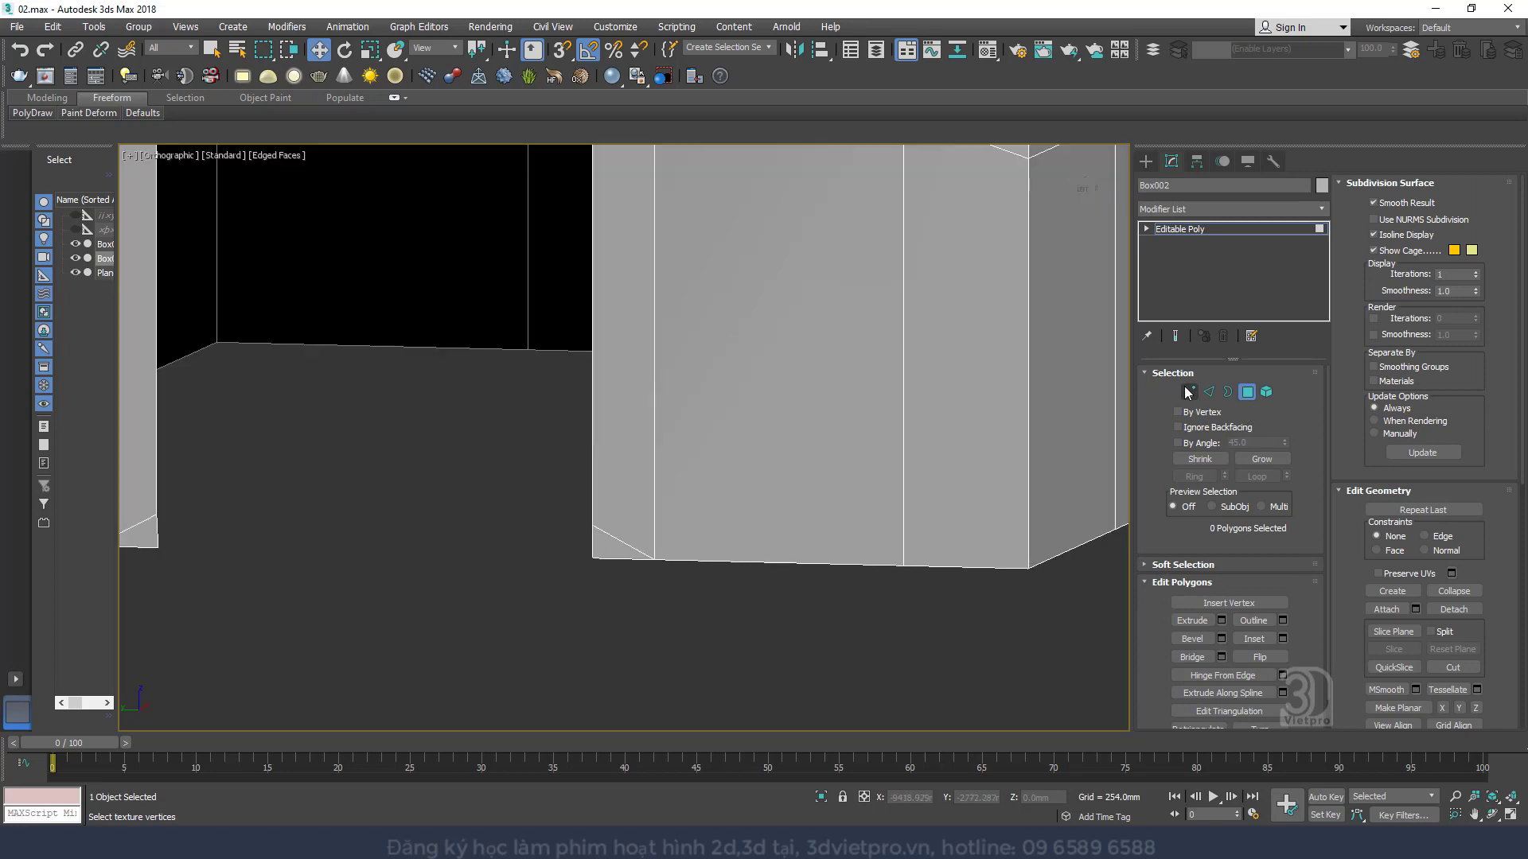
{"action": "left_click", "coordinate": [593, 526]}
{"action": "right_click", "coordinate": [594, 526]}
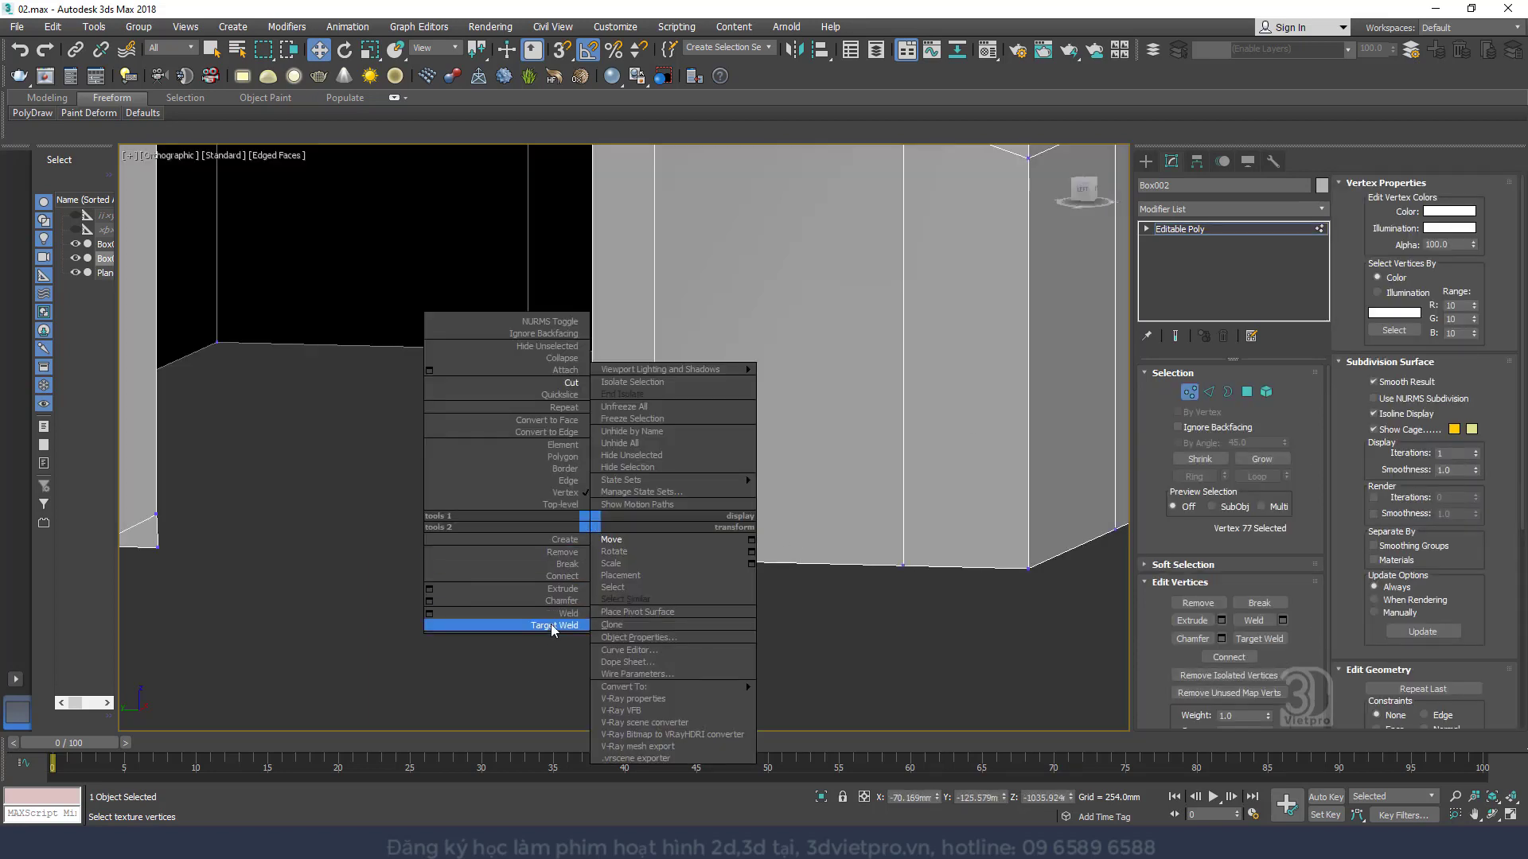
{"action": "left_click", "coordinate": [548, 625]}
{"action": "left_click", "coordinate": [593, 557]}
{"action": "middle_click_drag", "start_coordinate": [195, 522], "coordinate": [402, 481]}
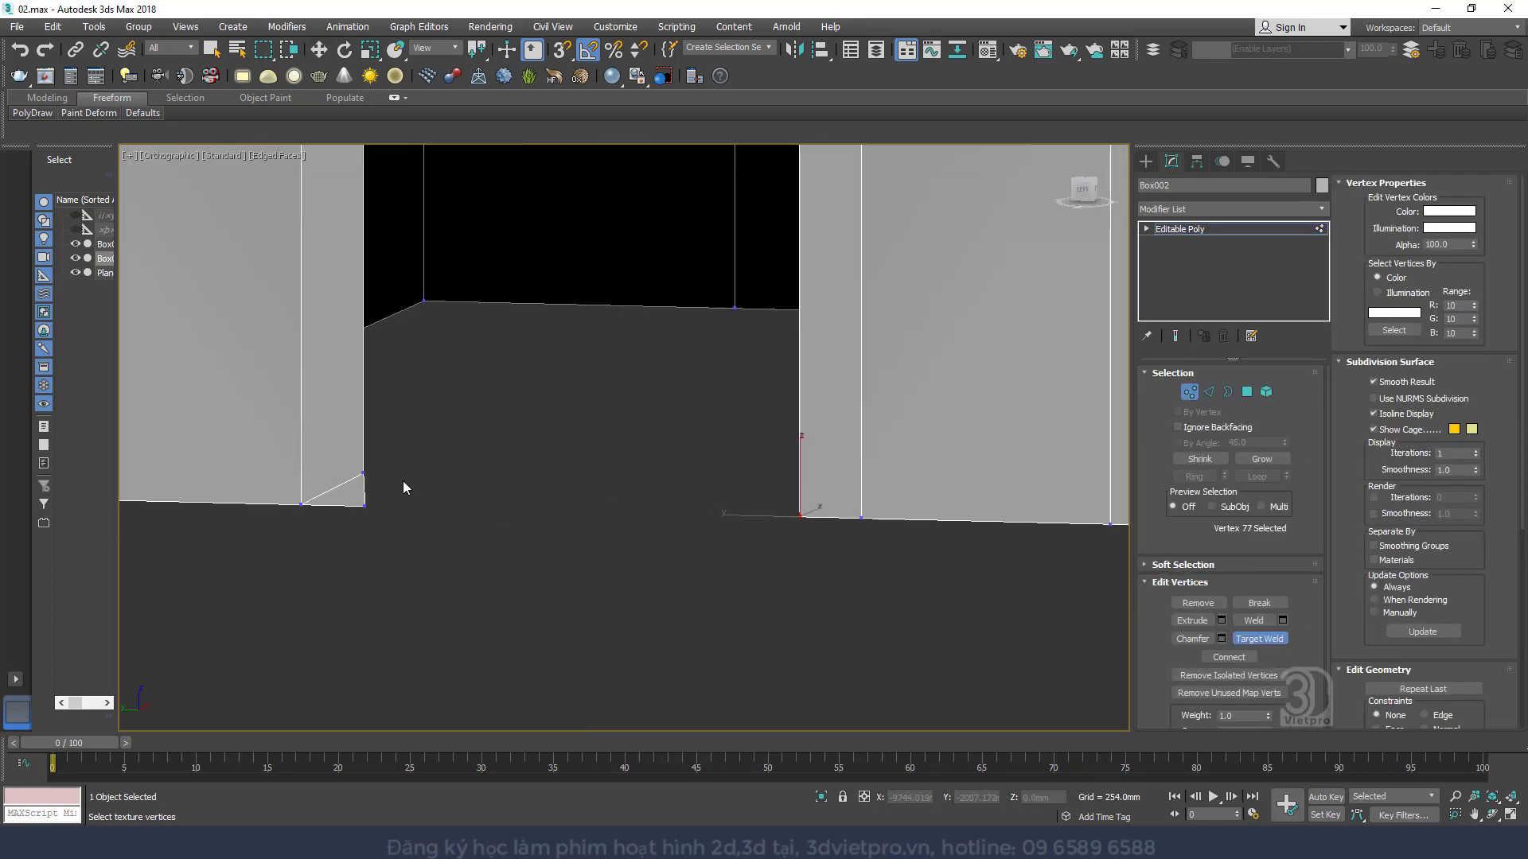
{"action": "left_click", "coordinate": [361, 507]}
{"action": "scroll", "coordinate": [478, 449], "scroll_direction": "down", "scroll_amount": 5}
{"action": "key", "text": "w"}
{"action": "middle_click_drag", "start_coordinate": [646, 368], "coordinate": [740, 418]}
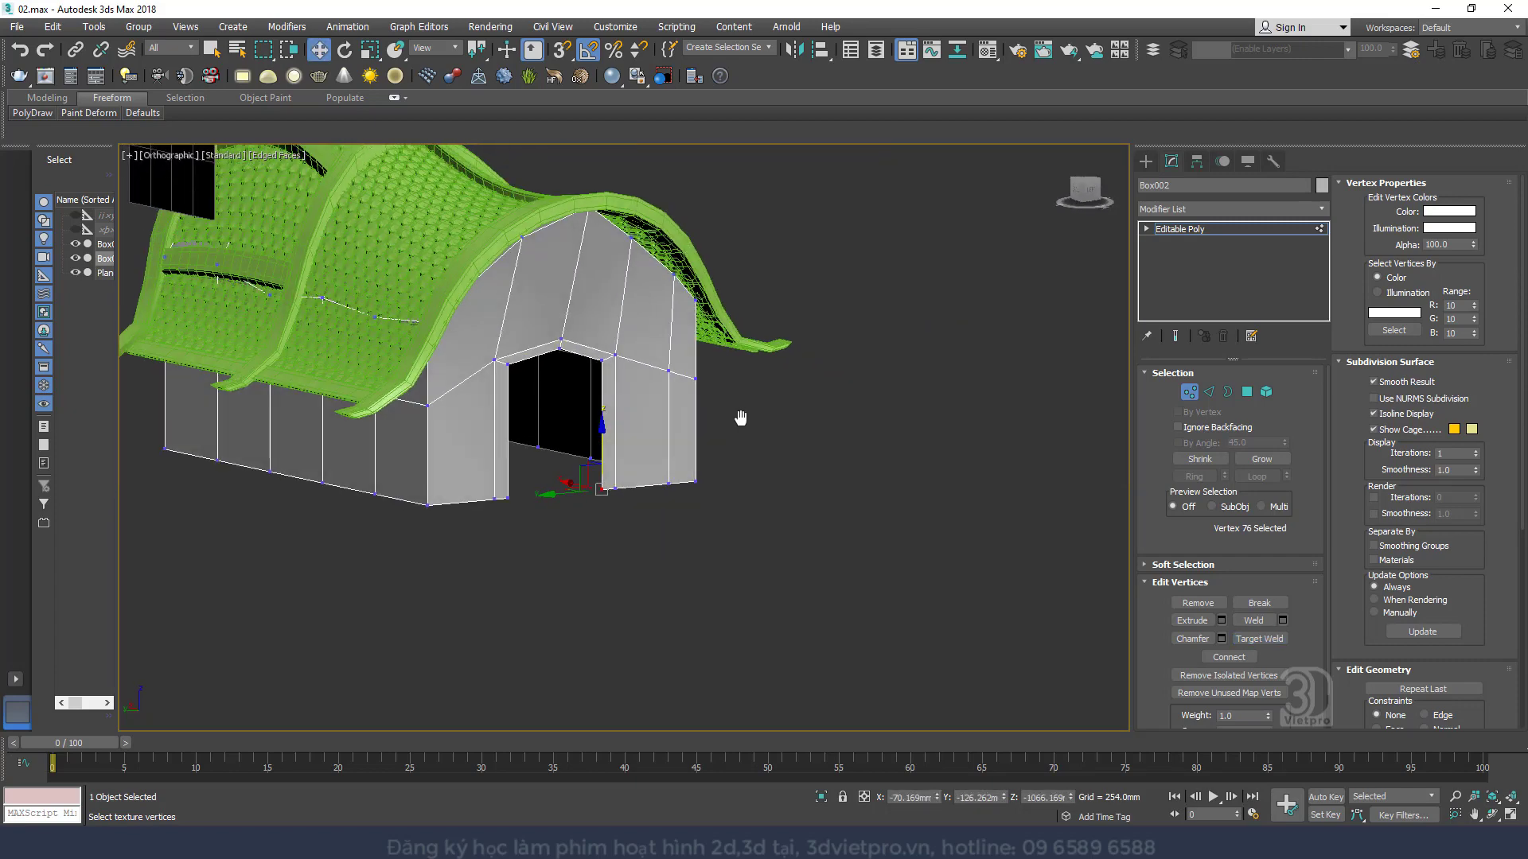
{"action": "key", "text": "1"}
Select the ring of vertical edges around the lower walls and connect them with 2 segments
{"action": "middle_click_drag", "start_coordinate": [518, 455], "coordinate": [747, 398], "text": "alt"}
{"action": "scroll", "coordinate": [927, 388], "scroll_direction": "up", "scroll_amount": 3}
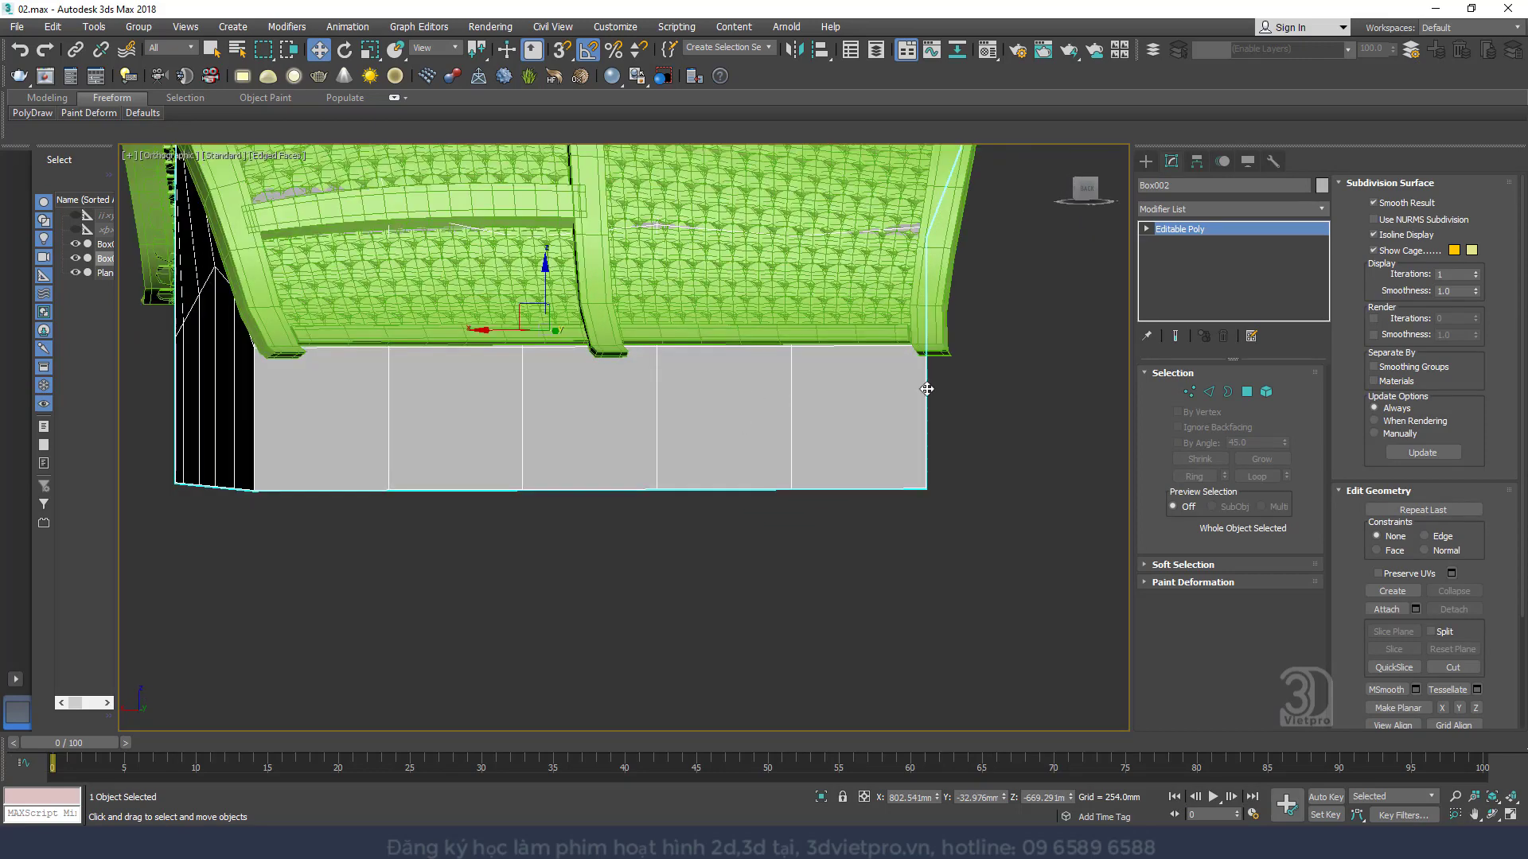
{"action": "left_click", "coordinate": [1209, 391]}
{"action": "left_click", "coordinate": [926, 403]}
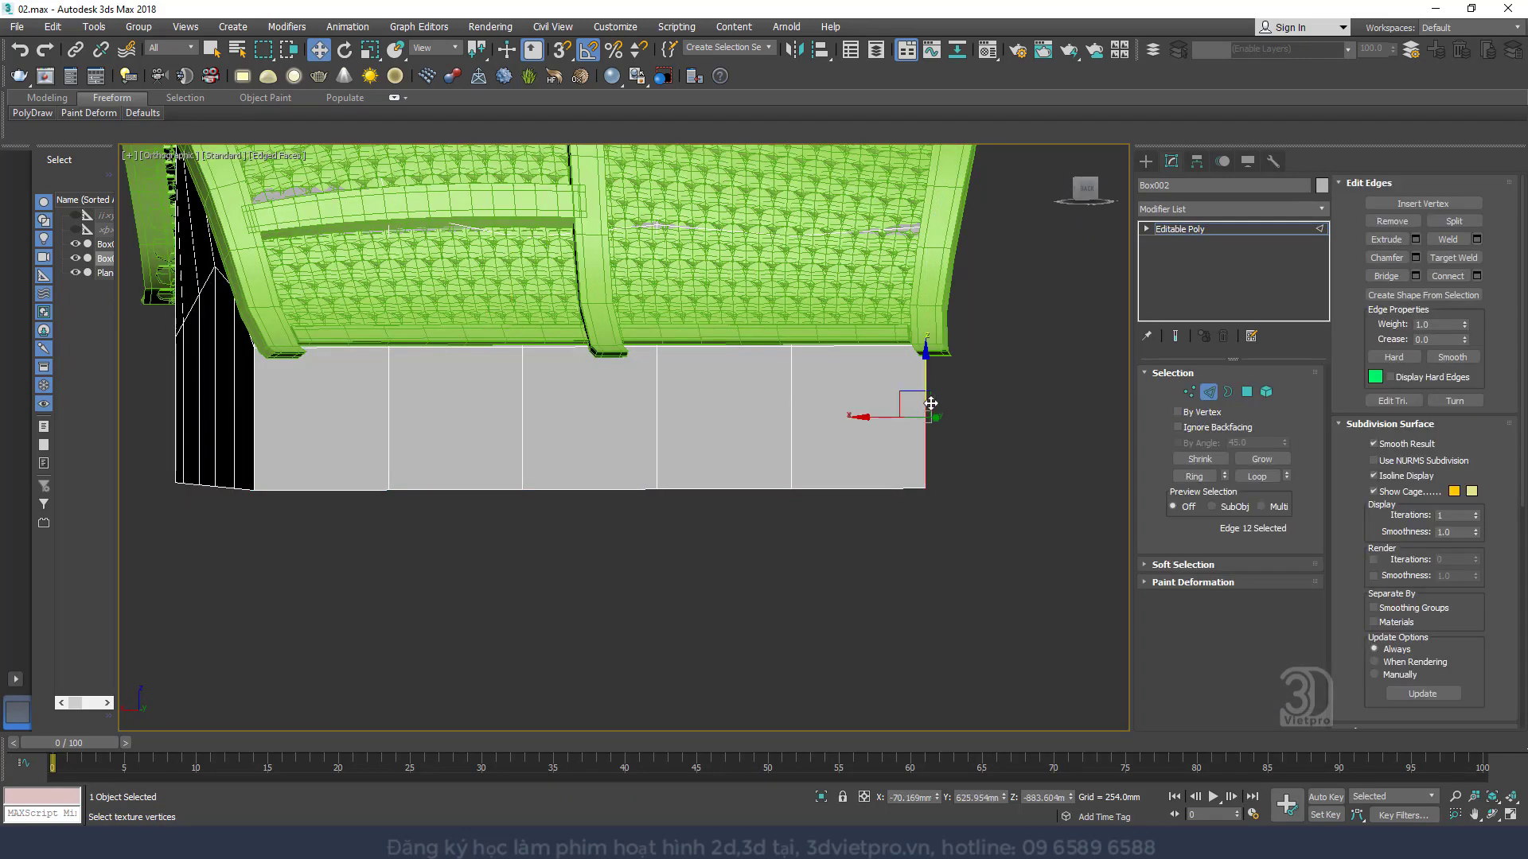
{"action": "key", "text": "alt+r"}
{"action": "middle_click_drag", "start_coordinate": [393, 406], "coordinate": [539, 403], "text": "alt"}
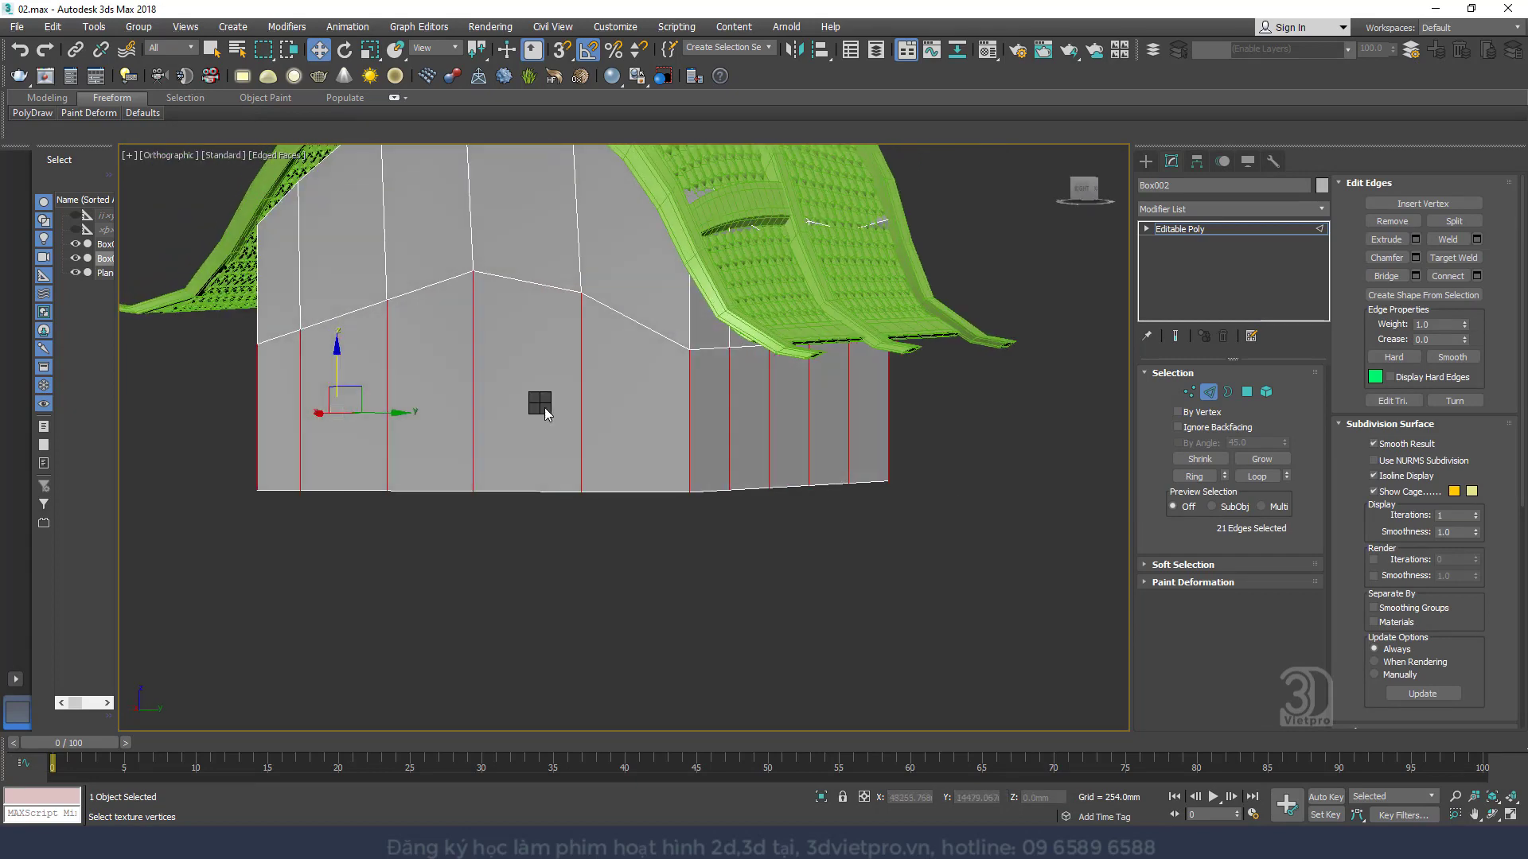
{"action": "right_click", "coordinate": [540, 403]}
{"action": "left_click", "coordinate": [378, 459]}
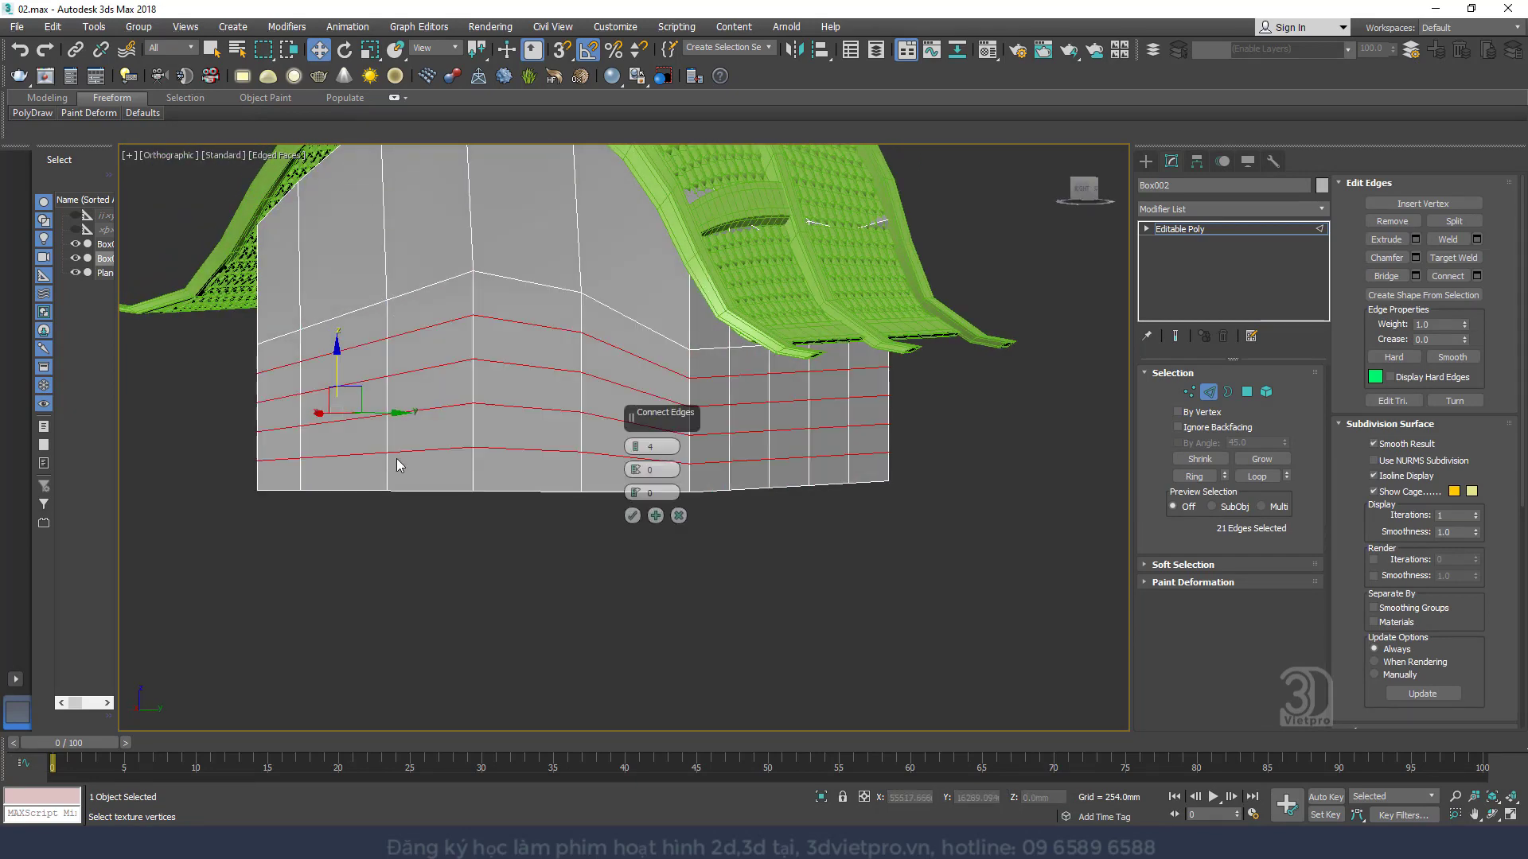
{"action": "left_click_drag", "start_coordinate": [637, 461], "coordinate": [636, 444]}
{"action": "left_click", "coordinate": [632, 515]}
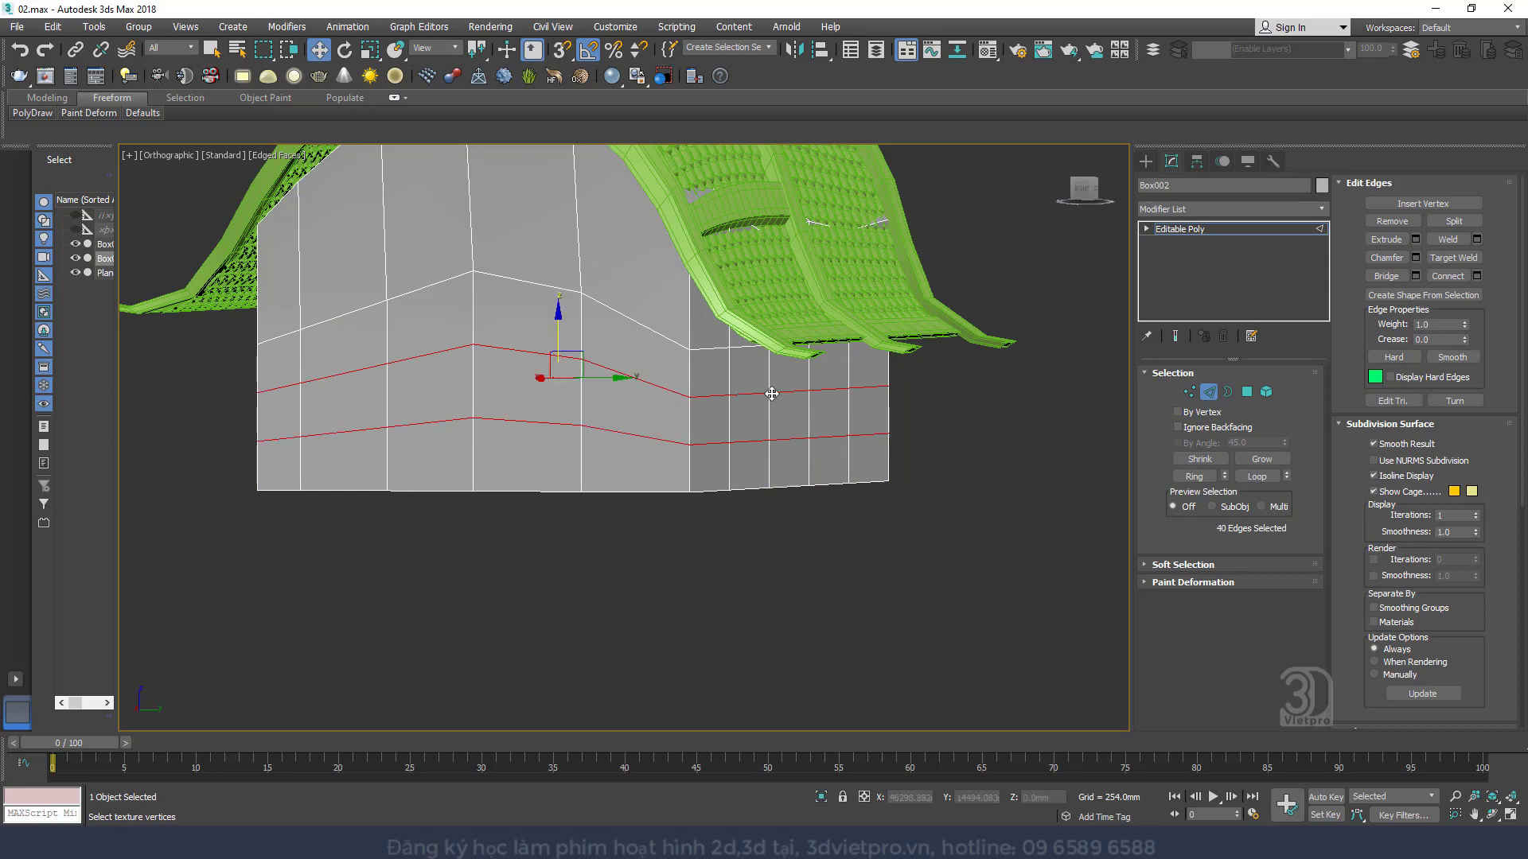
Select the ring from a horizontal edge in the side wall's second bay and connect it with 1 segment
{"action": "middle_click_drag", "start_coordinate": [680, 390], "coordinate": [694, 396], "text": "alt"}
{"action": "left_click", "coordinate": [669, 381]}
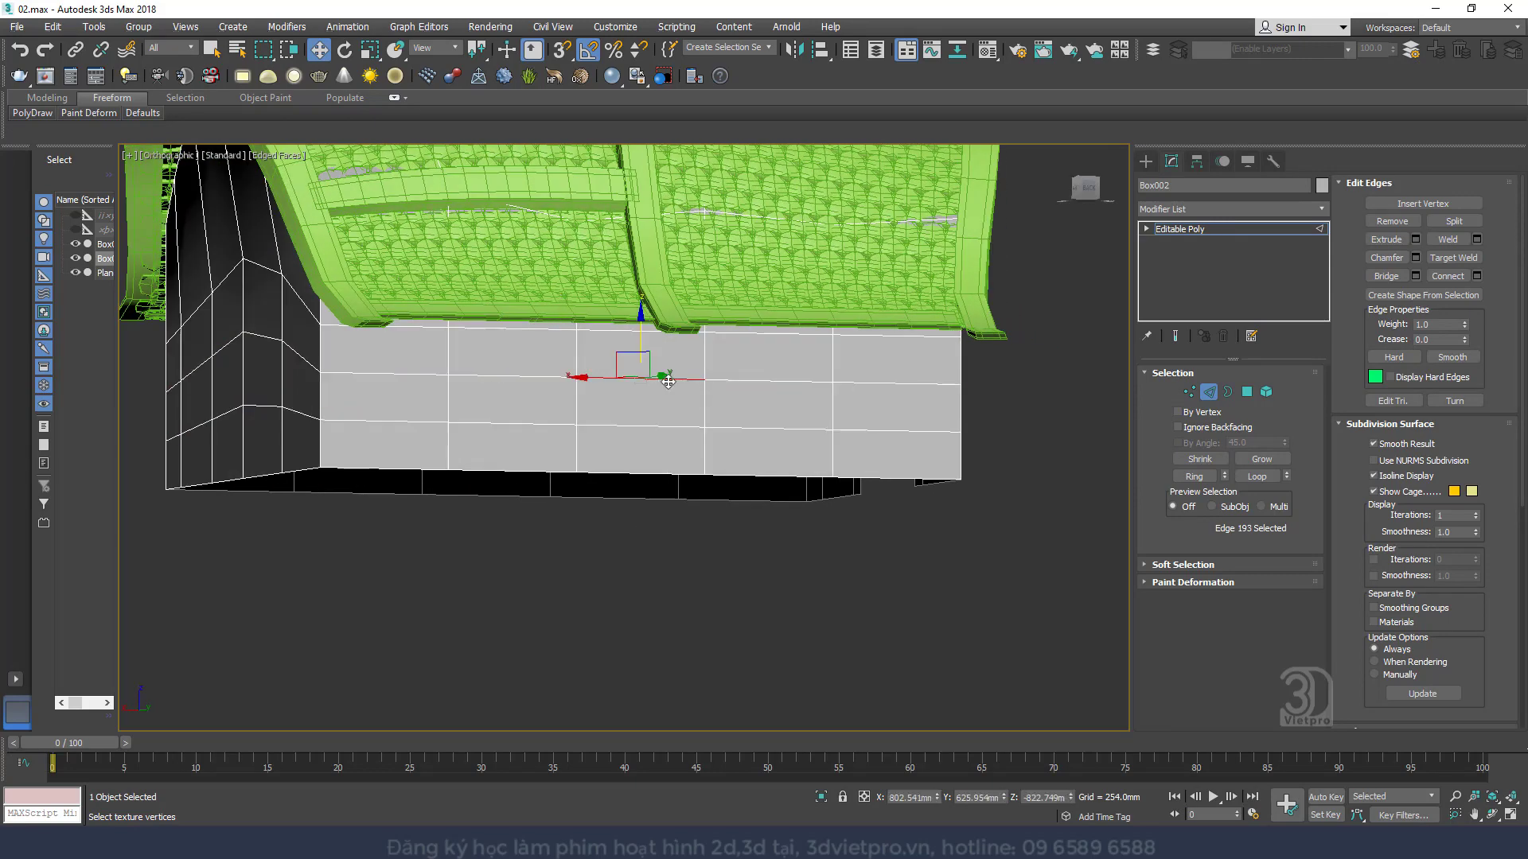
{"action": "left_click", "coordinate": [522, 373]}
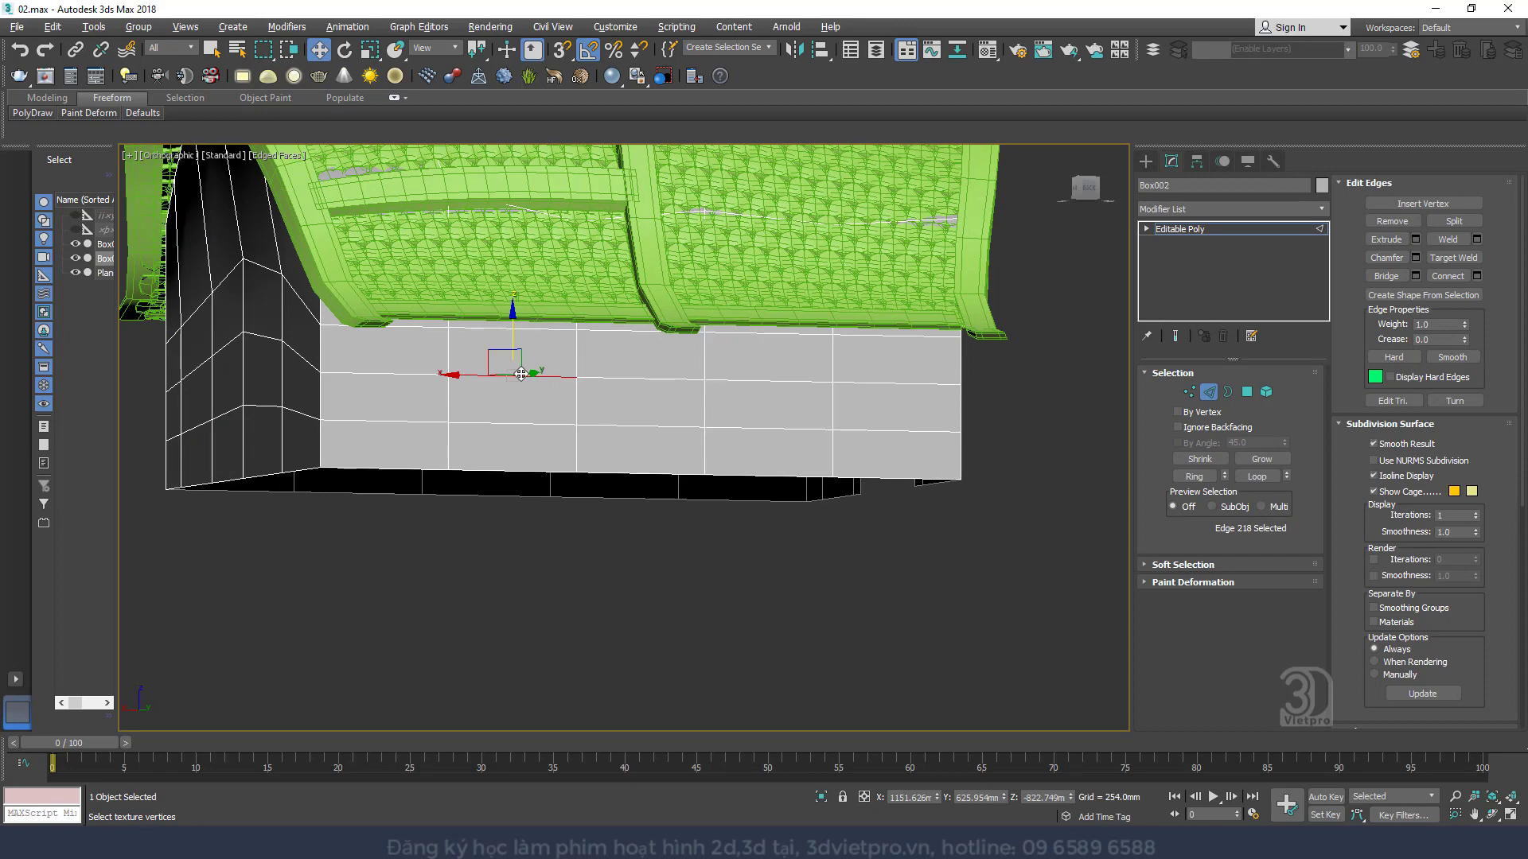
{"action": "key", "text": "alt+r"}
{"action": "right_click", "coordinate": [517, 372]}
{"action": "left_click", "coordinate": [481, 425]}
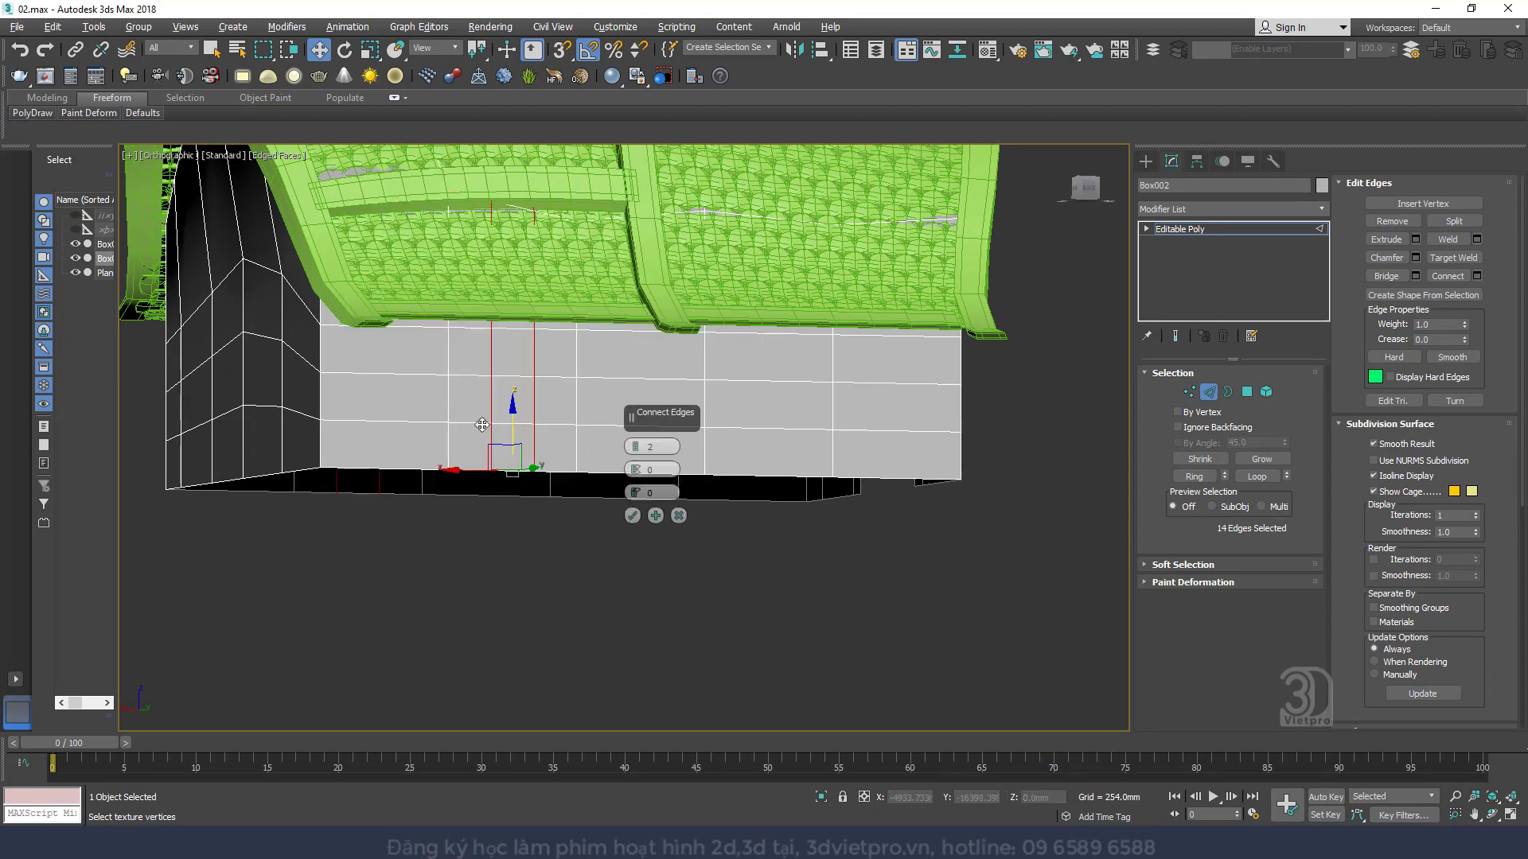
{"action": "left_click", "coordinate": [636, 449]}
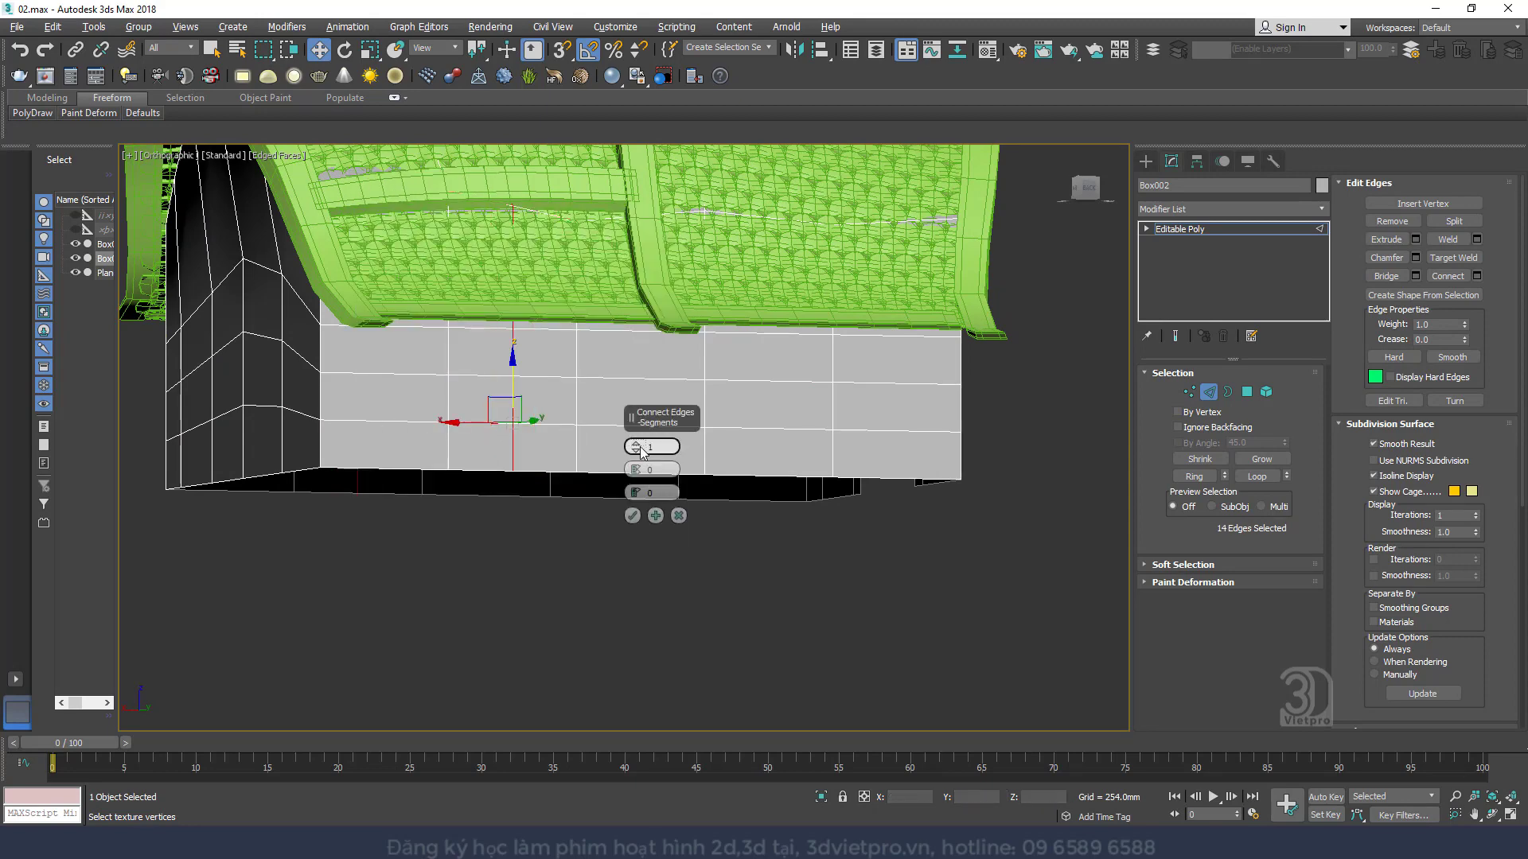
{"action": "left_click", "coordinate": [634, 516]}
Try to tessellate the four upper side-wall polygons around the new vertical edge
{"action": "scroll", "coordinate": [563, 426], "scroll_direction": "up", "scroll_amount": 3}
{"action": "left_click", "coordinate": [1244, 393]}
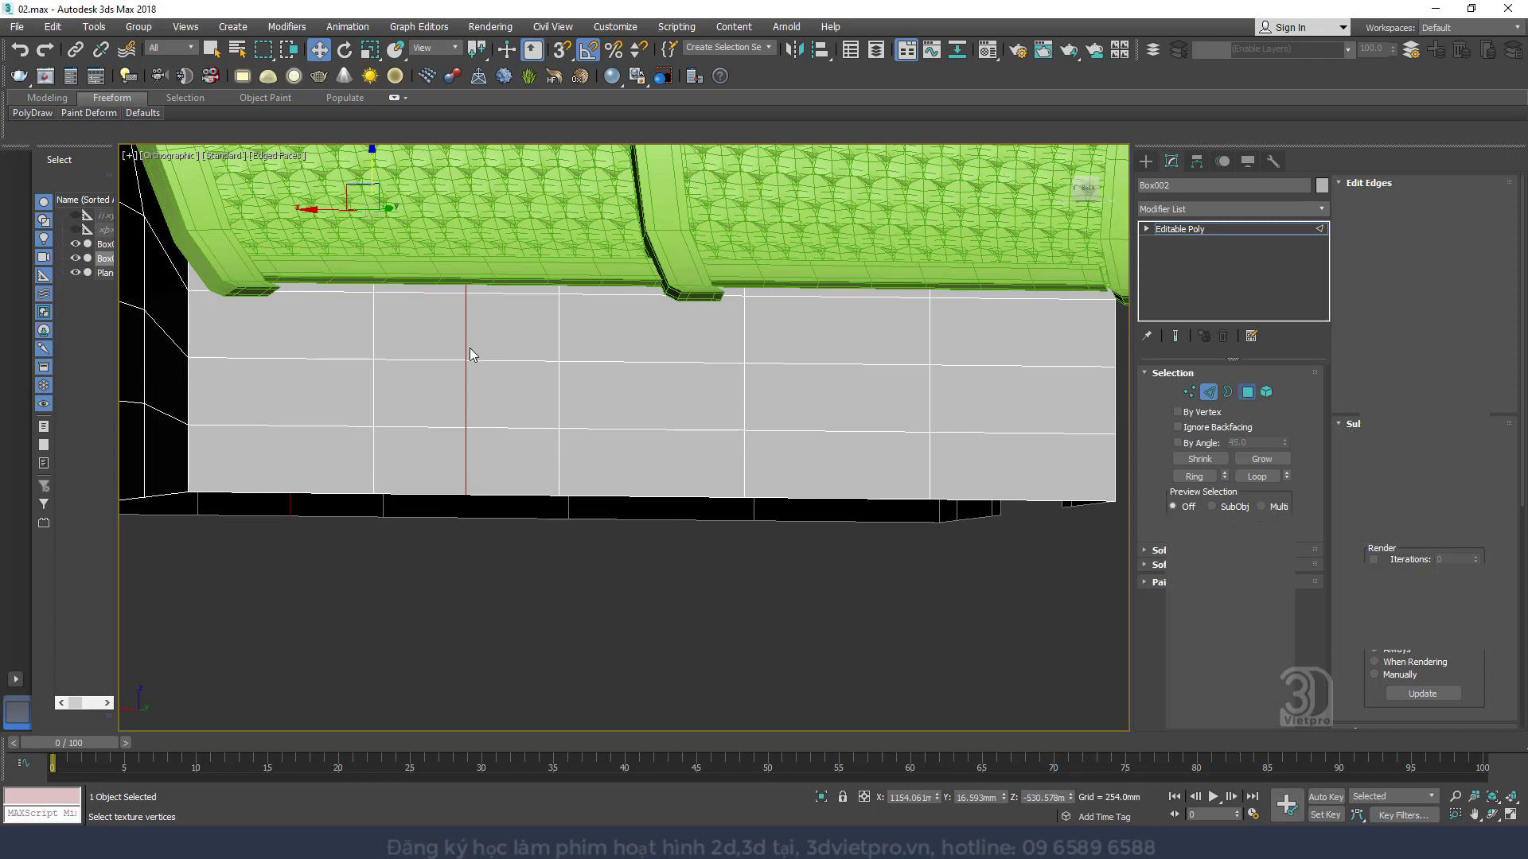
{"action": "left_click", "coordinate": [472, 347]}
{"action": "left_click", "coordinate": [444, 346], "text": "ctrl"}
{"action": "left_click", "coordinate": [437, 377], "text": "ctrl"}
{"action": "left_click", "coordinate": [492, 383], "text": "ctrl"}
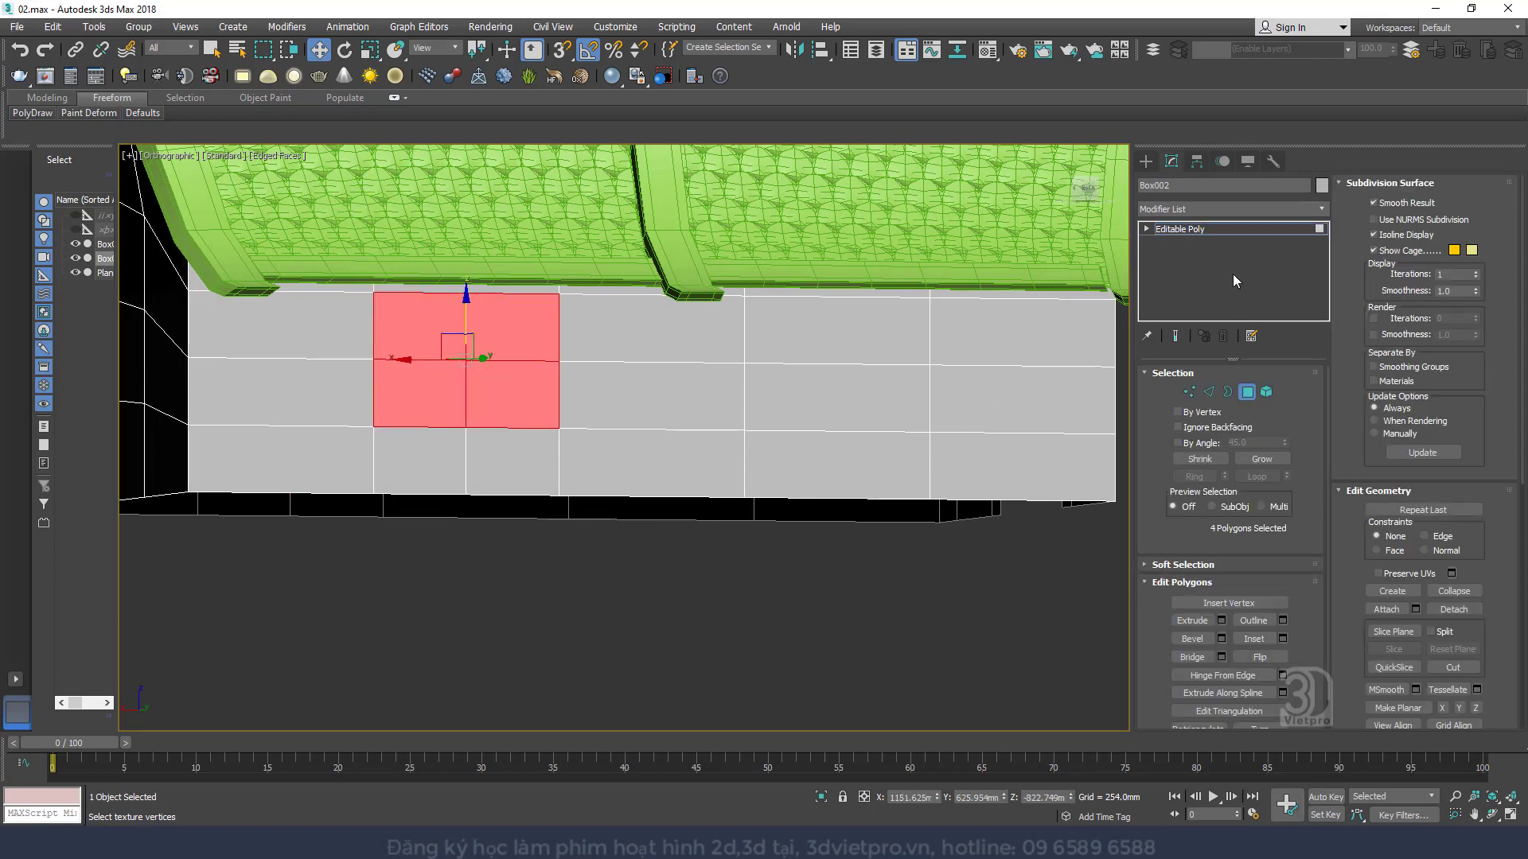
{"action": "scroll", "coordinate": [1475, 483], "scroll_direction": "down", "scroll_amount": 3}
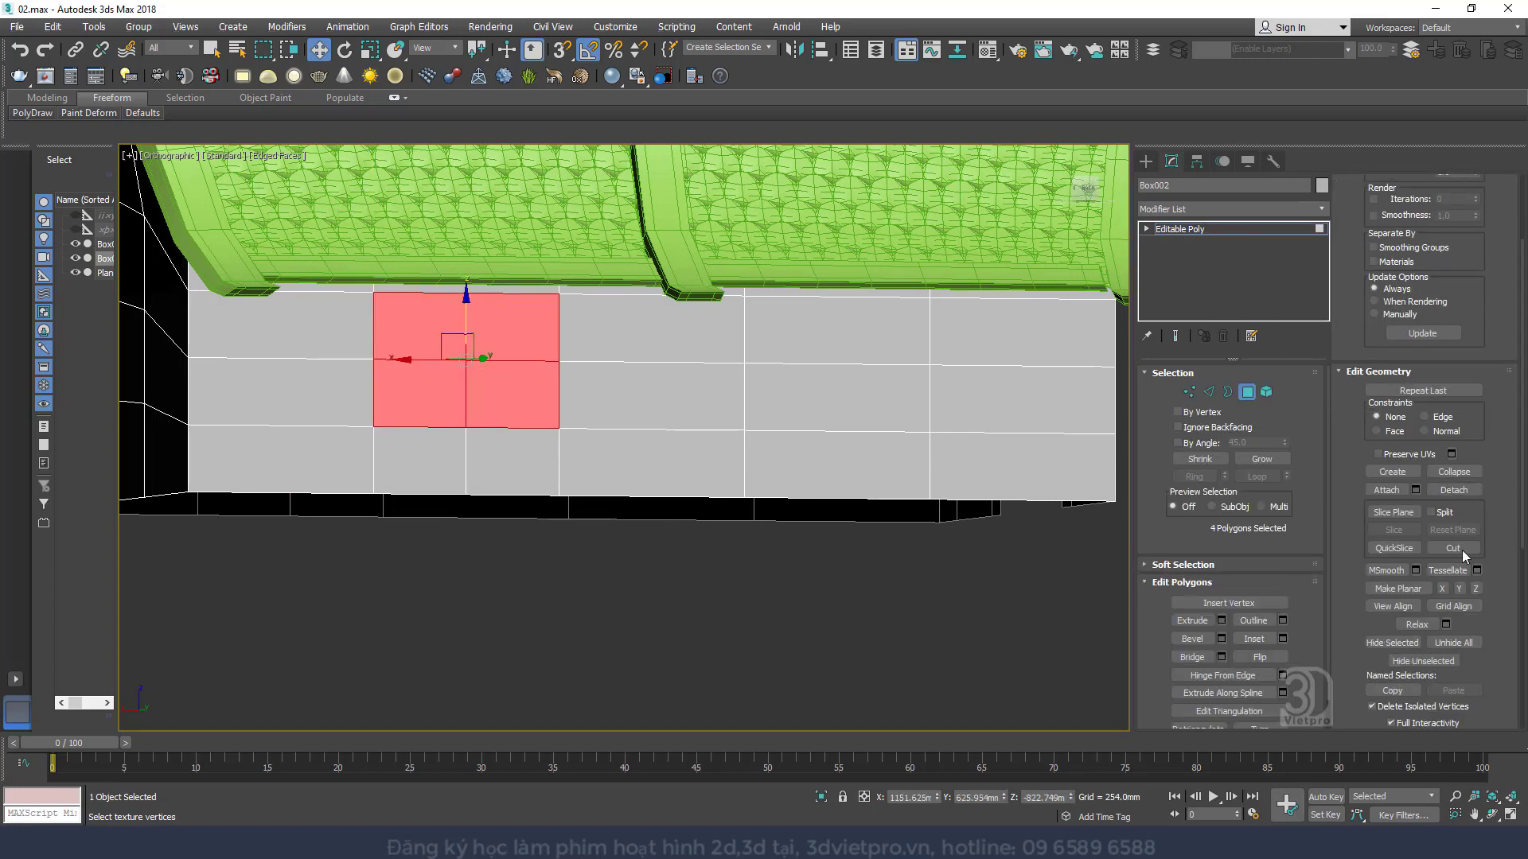
{"action": "left_click", "coordinate": [1446, 570]}
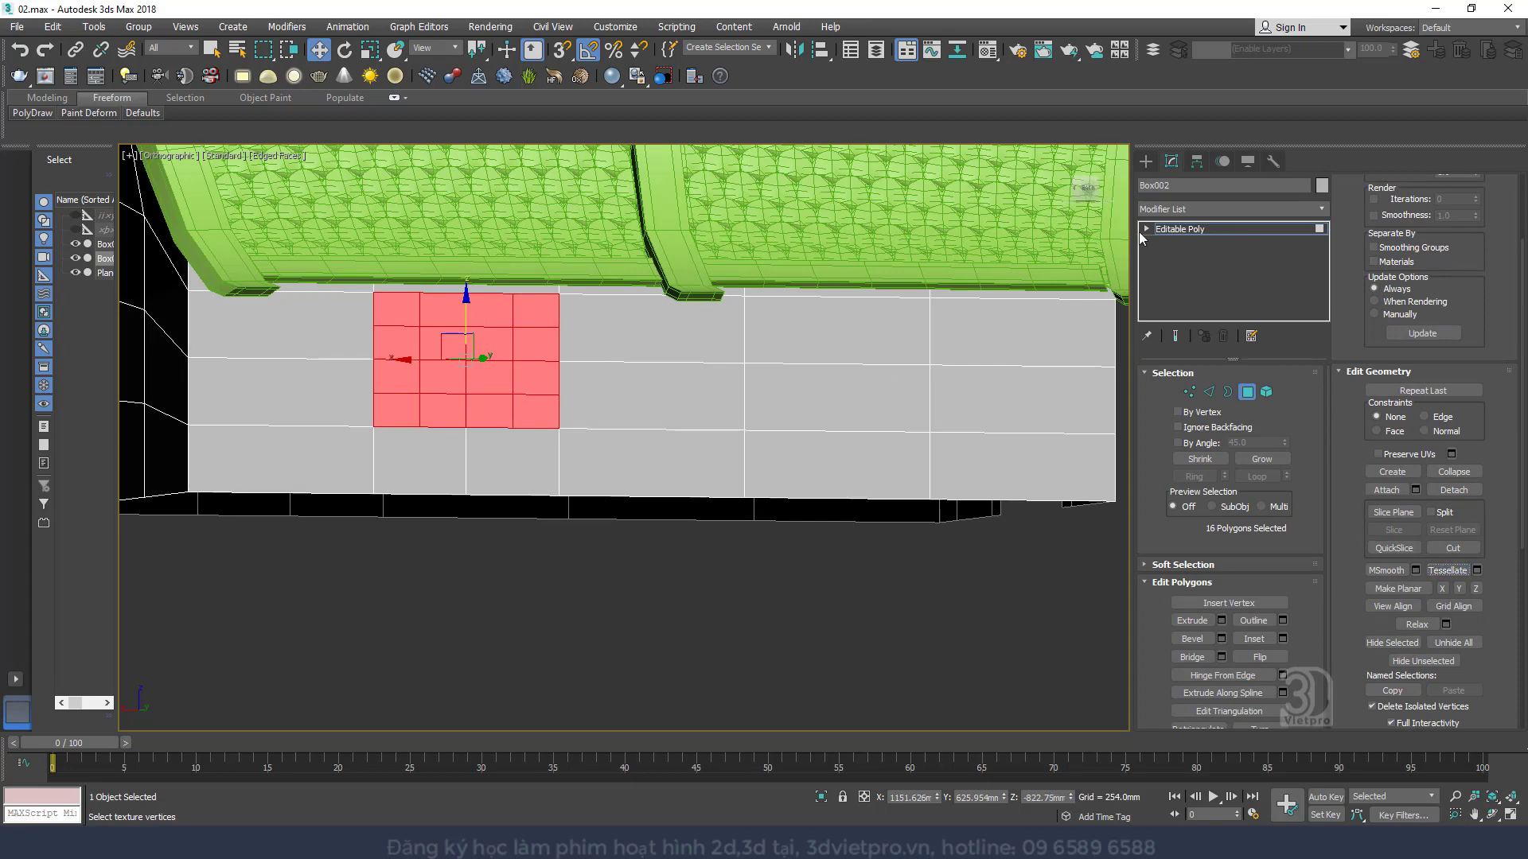
Undo the tessellation of the four side-wall polygons and close the modifier choices without applying one
{"action": "left_click", "coordinate": [1226, 210]}
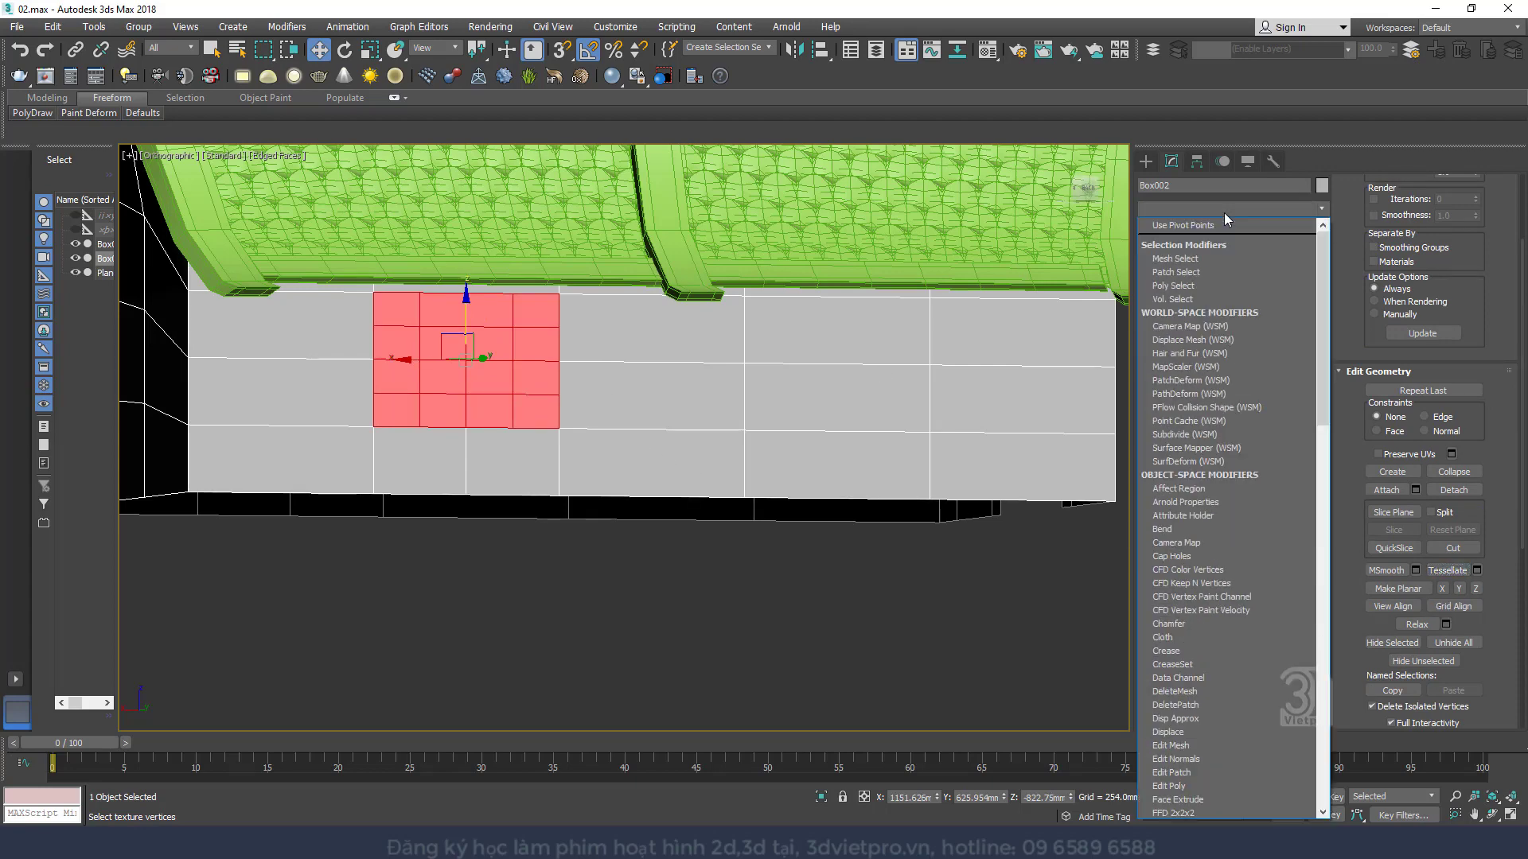
{"action": "left_click", "coordinate": [1224, 212]}
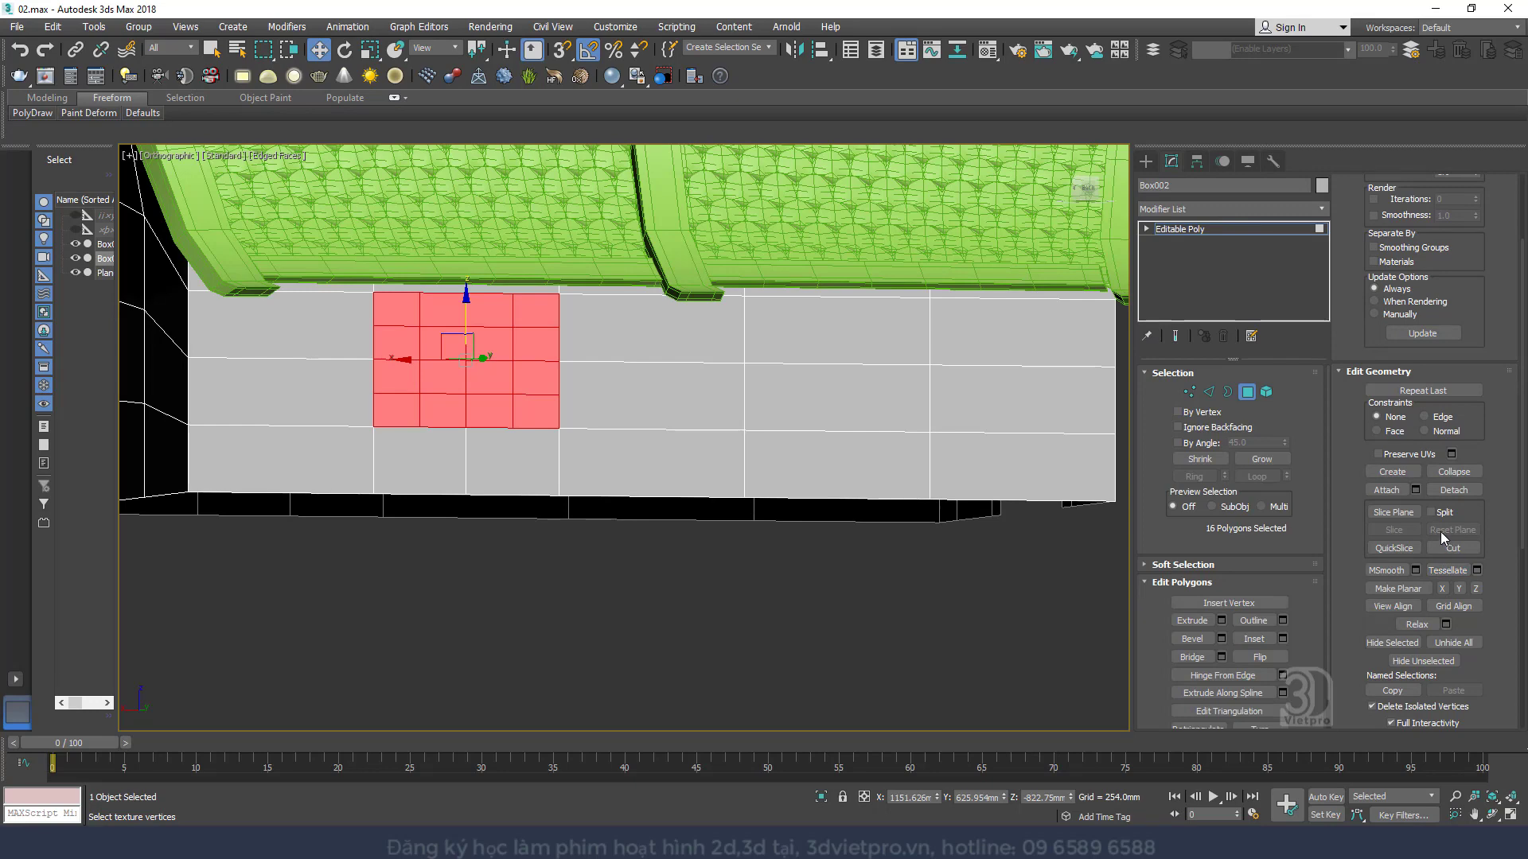
{"action": "key", "text": "ctrl+z"}
{"action": "left_click", "coordinate": [1235, 211]}
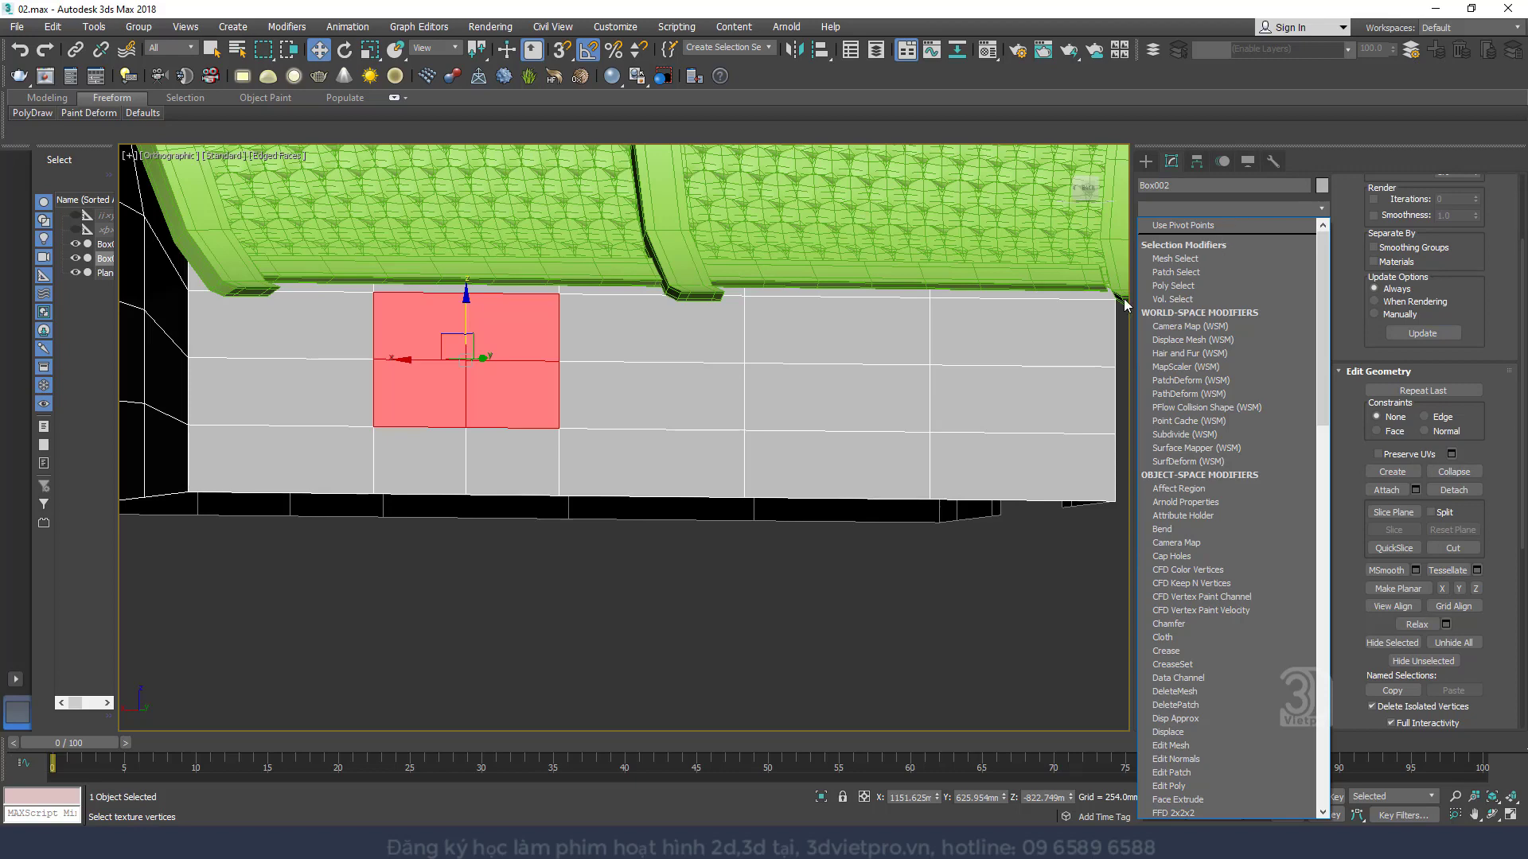
{"action": "left_click", "coordinate": [714, 507]}
Lower the two horizontal edge loops on the walls, the upper one by about 16 mm, and switch to vertex editing
{"action": "left_click", "coordinate": [1209, 392]}
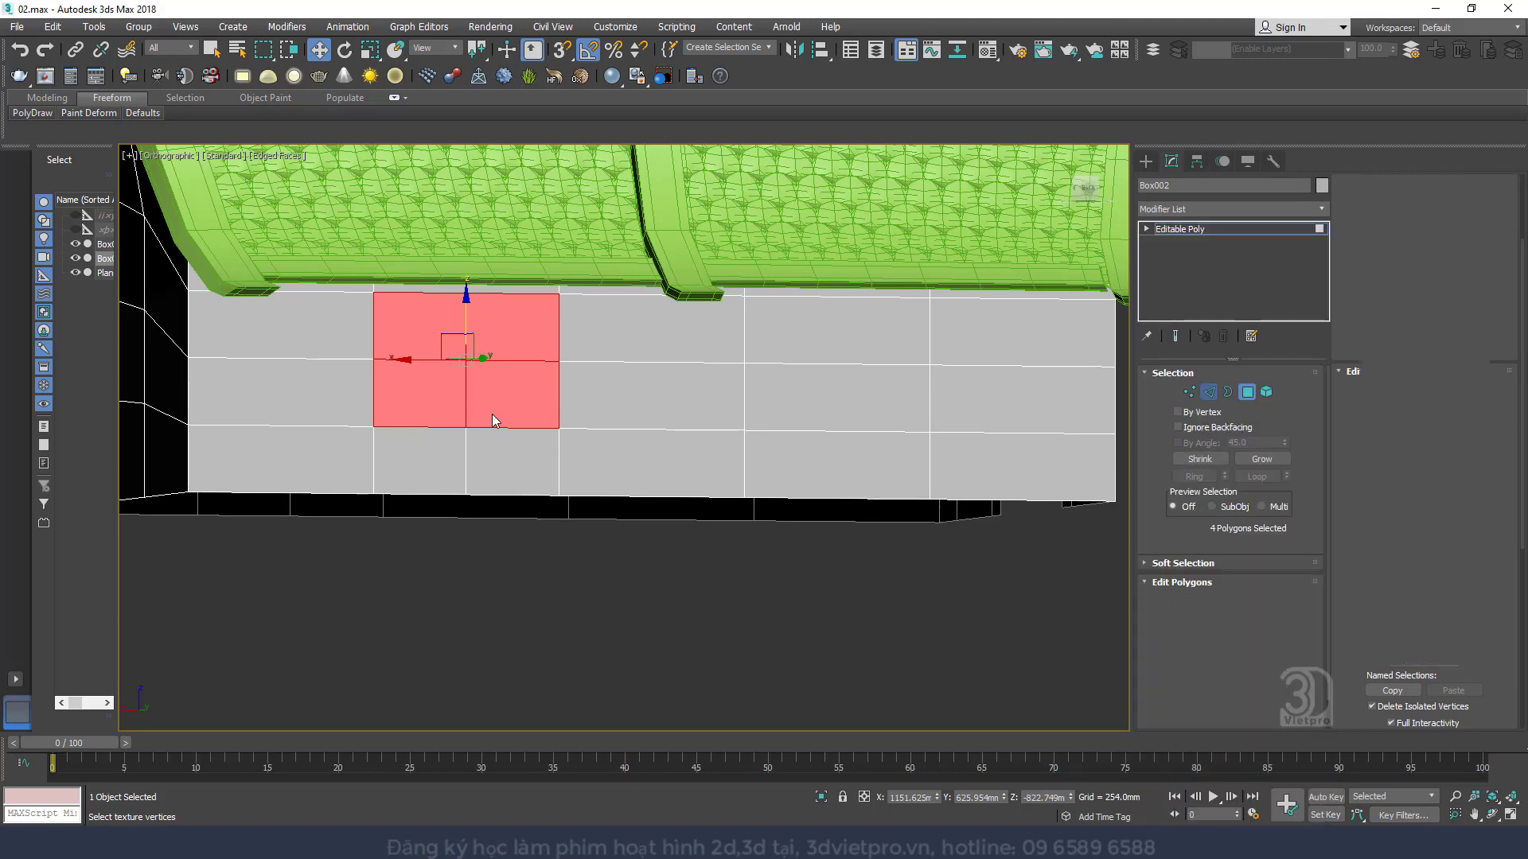
{"action": "double_click", "coordinate": [484, 426]}
{"action": "left_click_drag", "start_coordinate": [540, 395], "coordinate": [540, 413]}
{"action": "left_click", "coordinate": [512, 362]}
{"action": "double_click", "coordinate": [512, 360]}
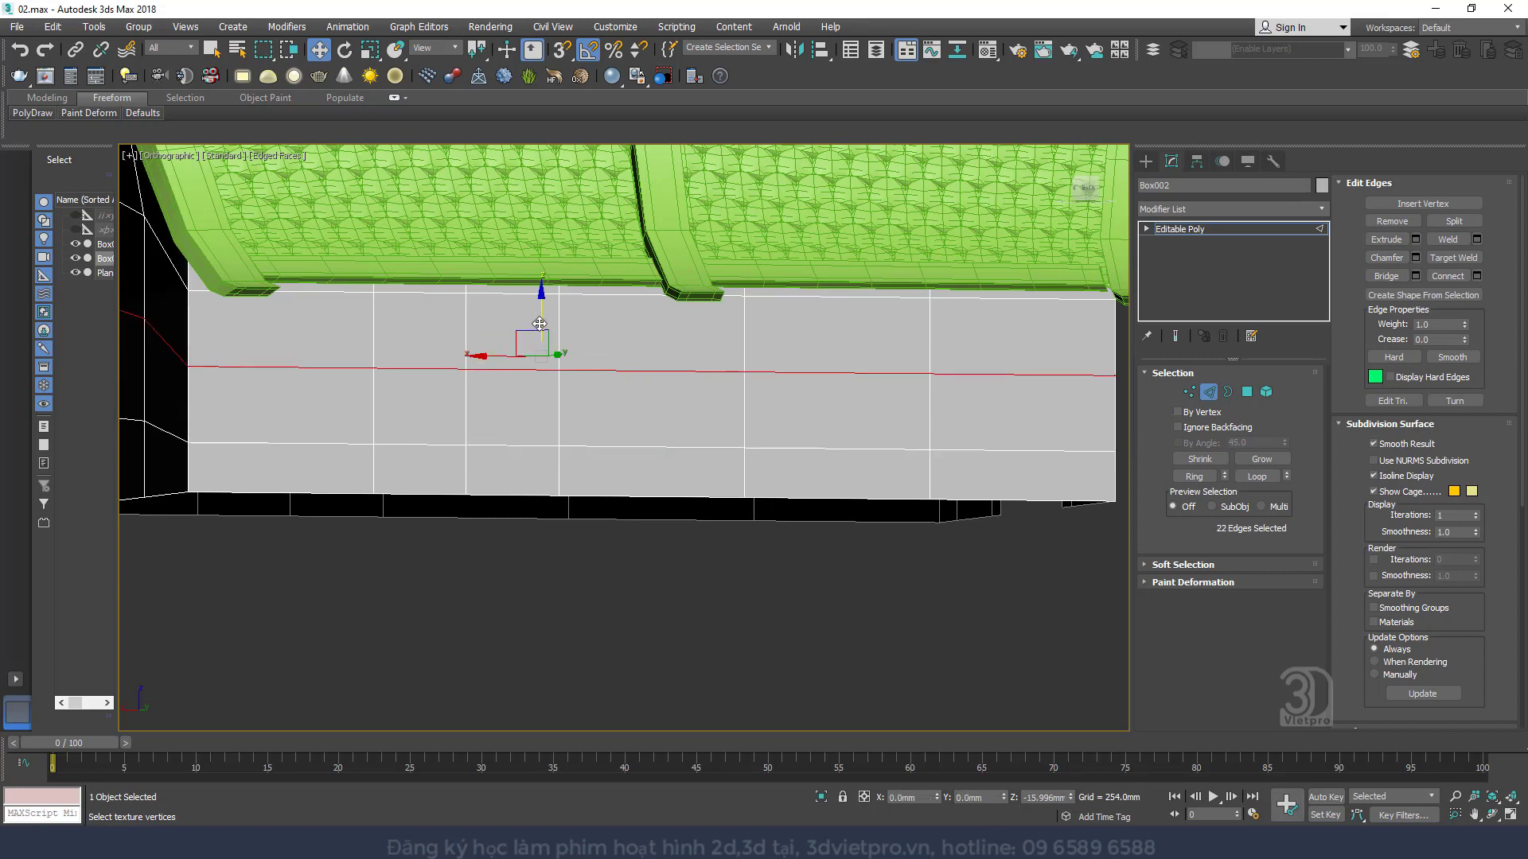
{"action": "left_click_drag", "start_coordinate": [535, 317], "coordinate": [537, 325]}
{"action": "key", "text": "1"}
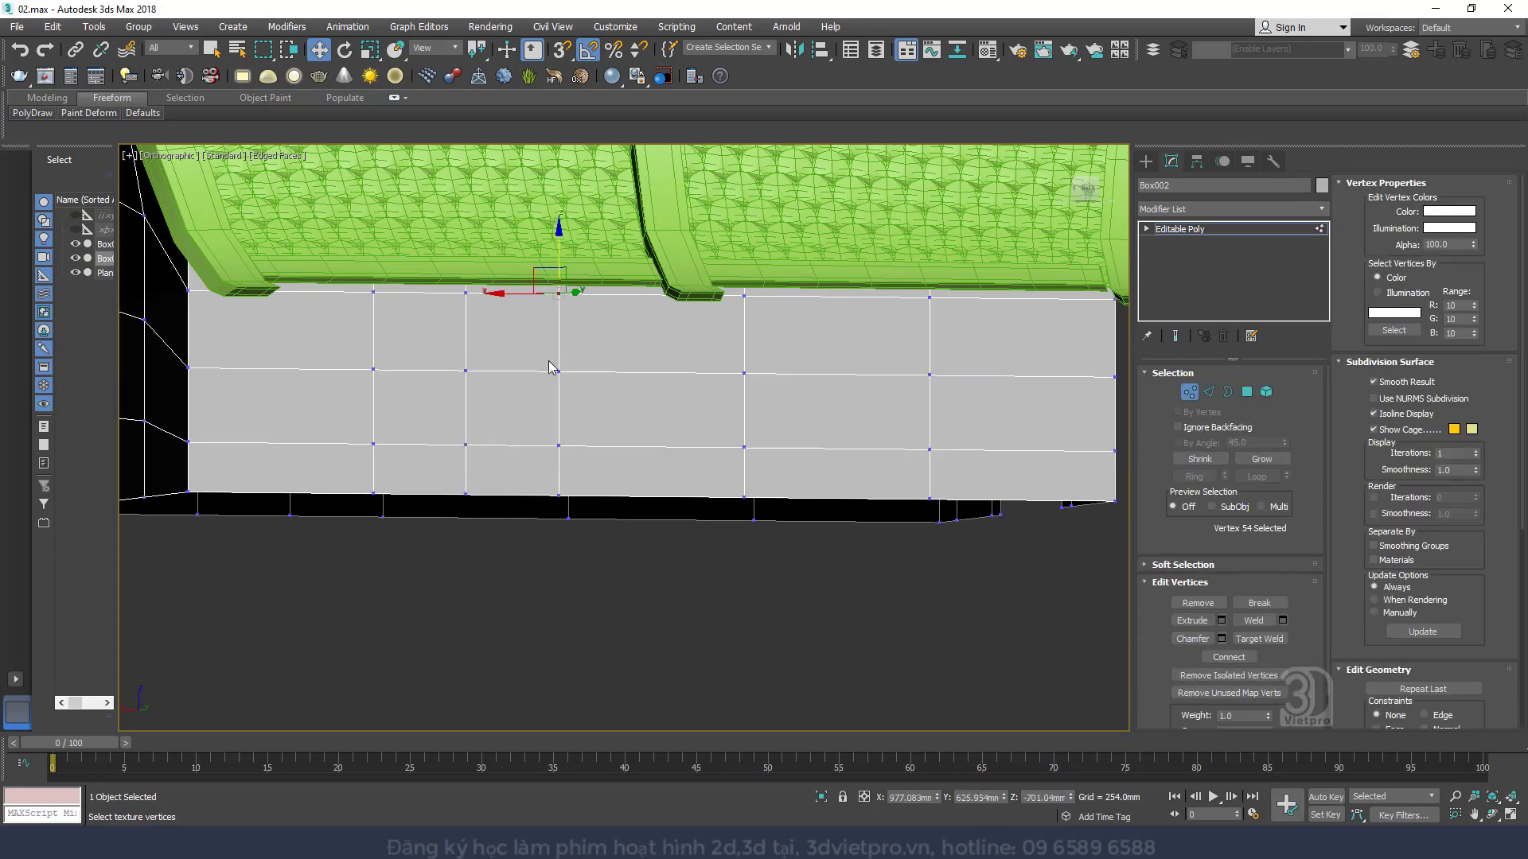
Select the four corner vertices around the side wall's window area and scale them inward to form an octagon
{"action": "left_click", "coordinate": [557, 445], "text": "ctrl"}
{"action": "left_click", "coordinate": [373, 444], "text": "ctrl"}
{"action": "left_click", "coordinate": [374, 370], "text": "ctrl"}
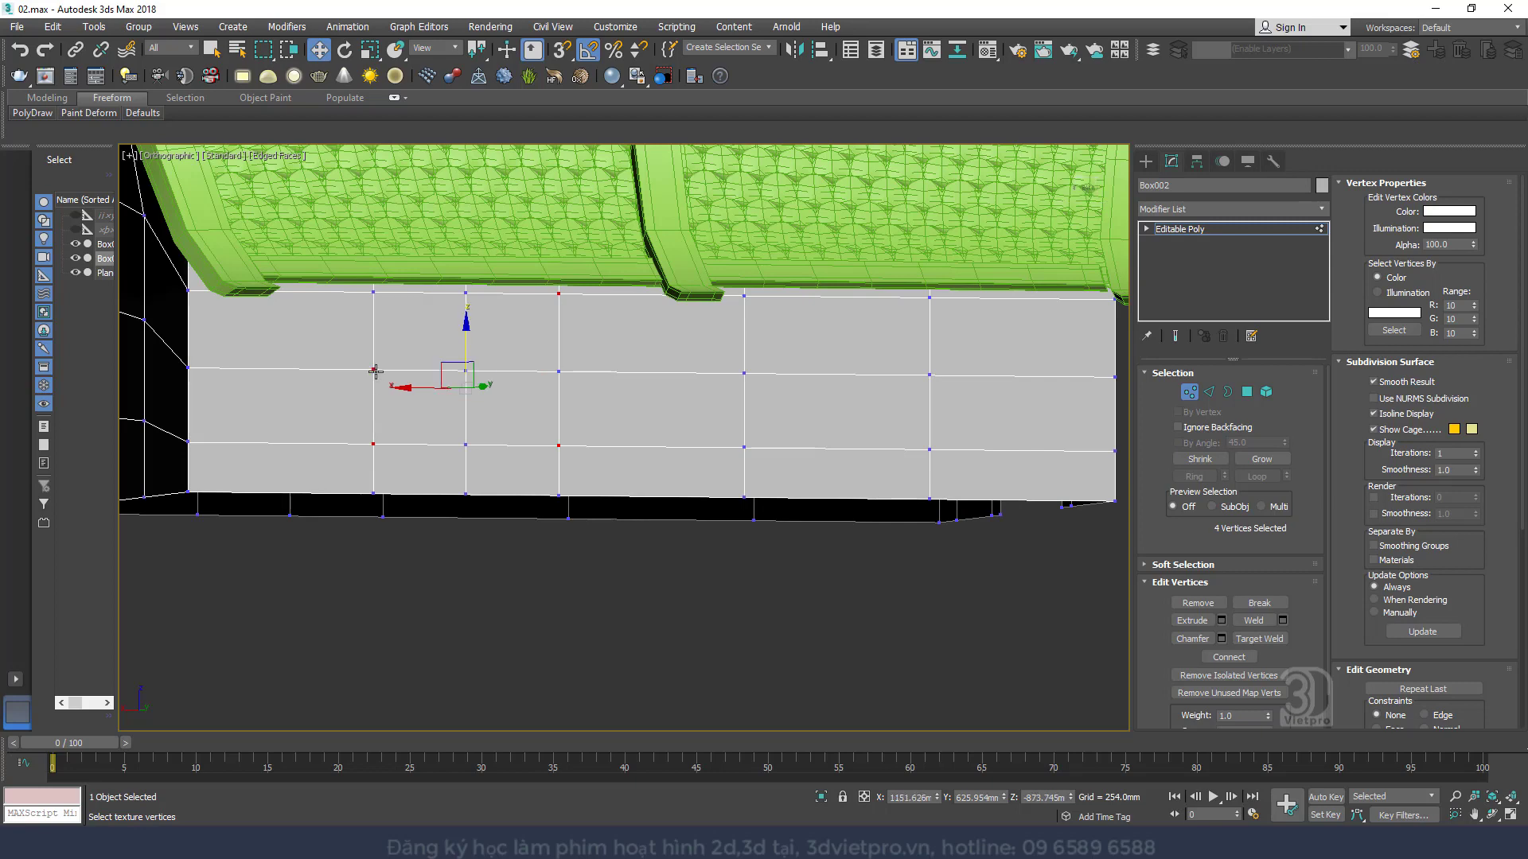
{"action": "left_click", "coordinate": [372, 291], "text": "ctrl"}
{"action": "right_click", "coordinate": [481, 343]}
{"action": "left_click", "coordinate": [526, 379]}
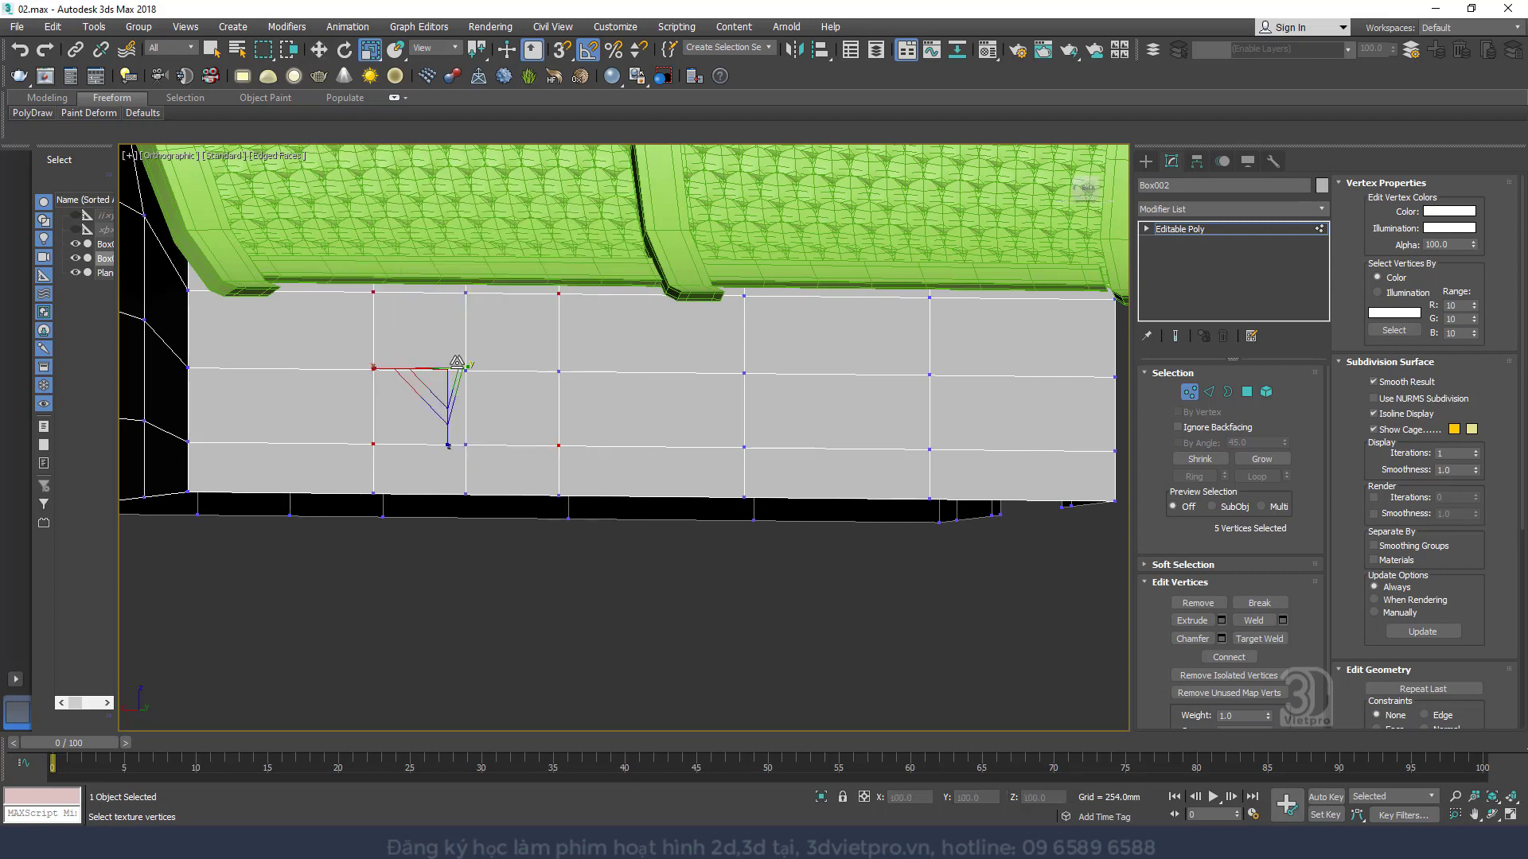
{"action": "left_click_drag", "start_coordinate": [442, 383], "coordinate": [459, 398]}
{"action": "left_click", "coordinate": [374, 367], "text": "alt"}
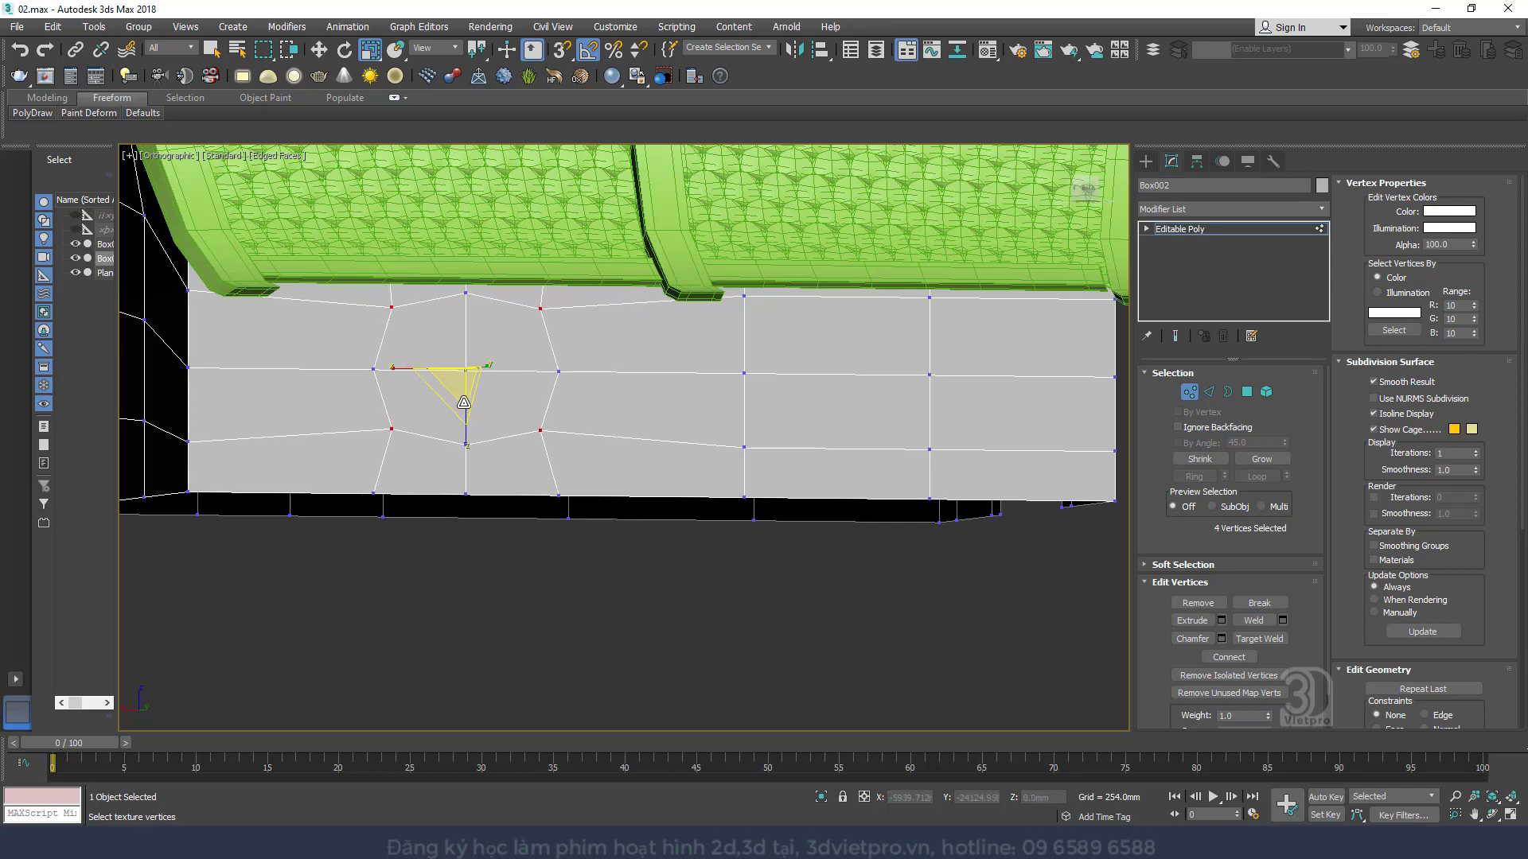
{"action": "right_click", "coordinate": [464, 398]}
{"action": "left_click", "coordinate": [501, 414]}
Inset the octagon's four polygons by 57.983 mm and delete the inner ones to open the window
{"action": "key", "text": "4"}
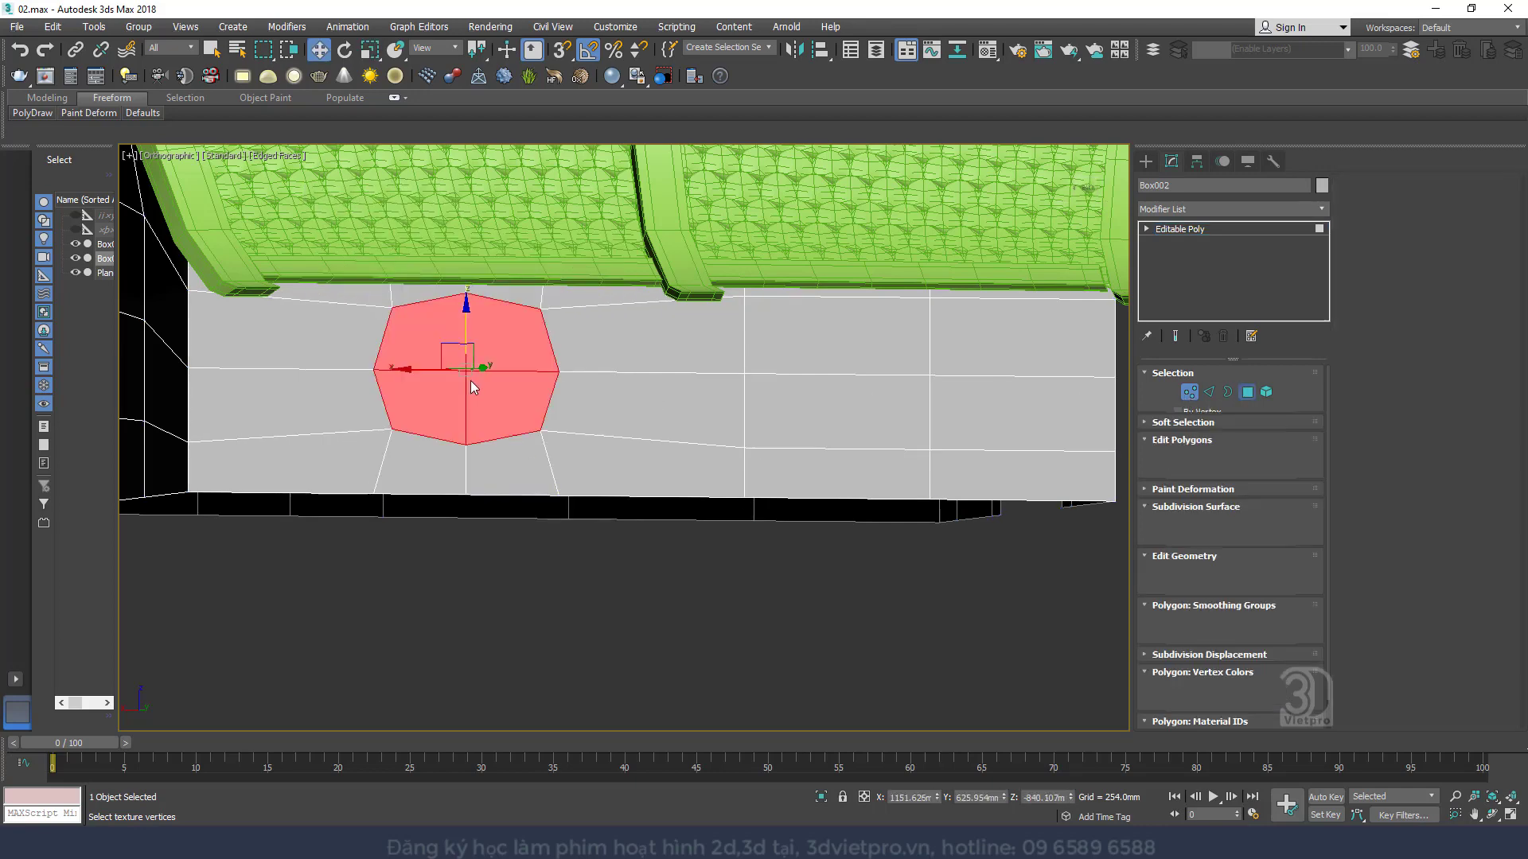
{"action": "right_click", "coordinate": [470, 380]}
{"action": "left_click", "coordinate": [323, 456]}
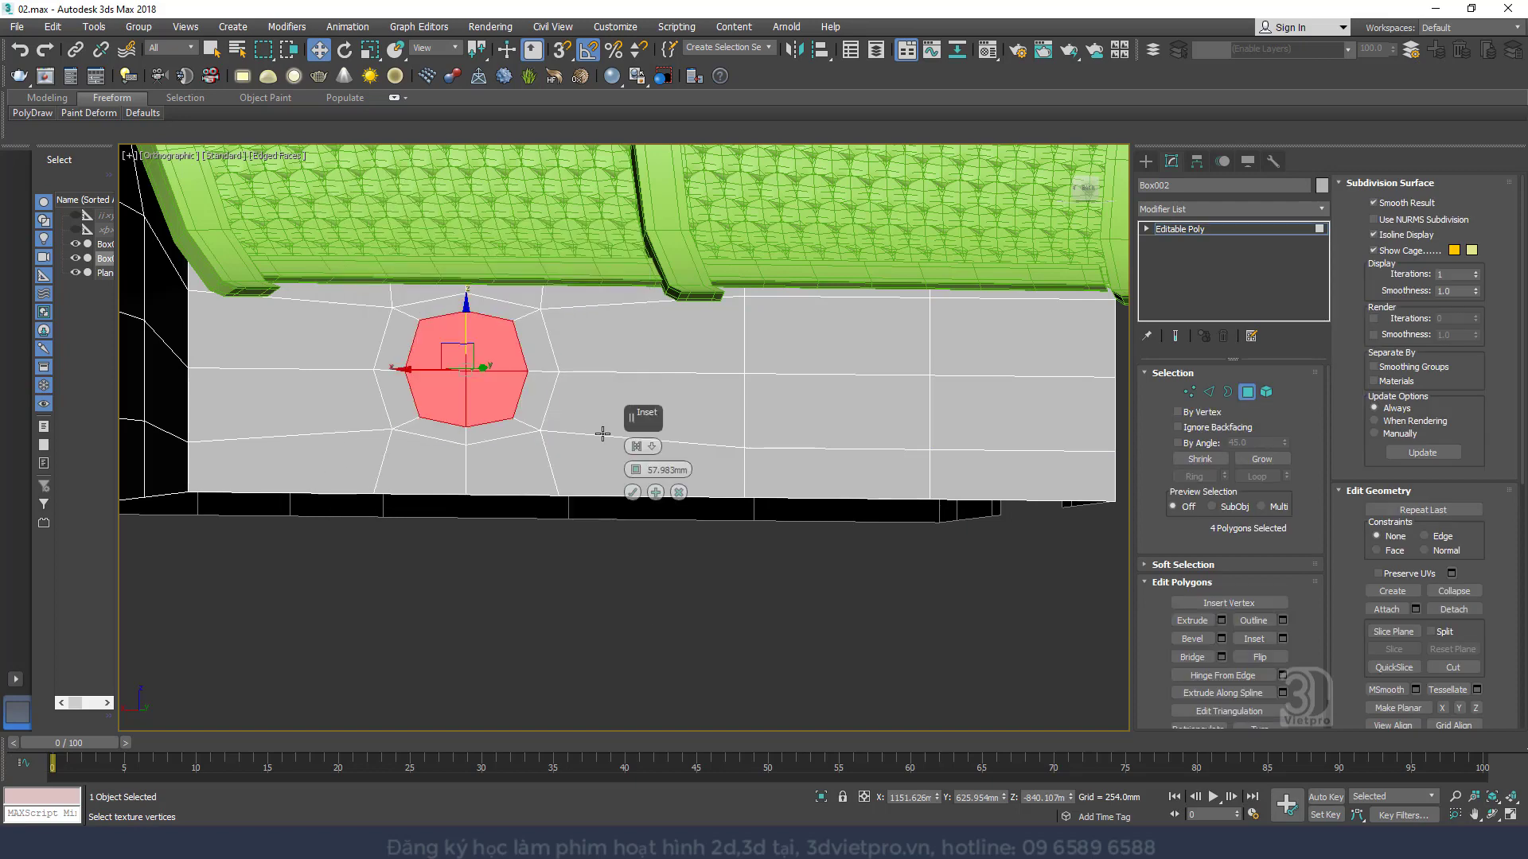
{"action": "left_click", "coordinate": [632, 492]}
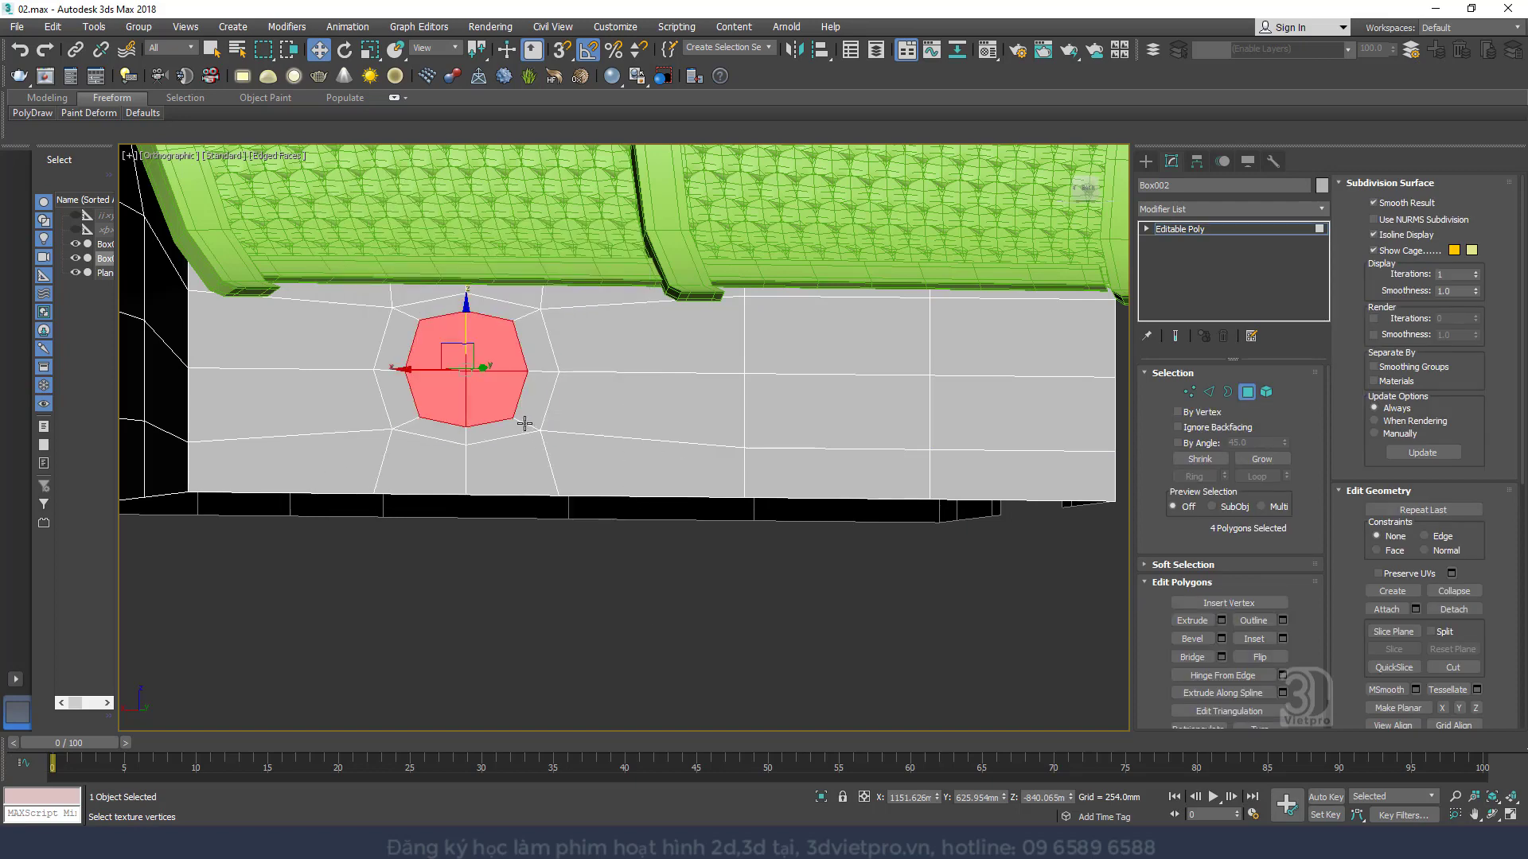
{"action": "key", "text": "Delete"}
{"action": "middle_click_drag", "start_coordinate": [499, 366], "coordinate": [480, 405], "text": "alt"}
{"action": "left_click", "coordinate": [1247, 392]}
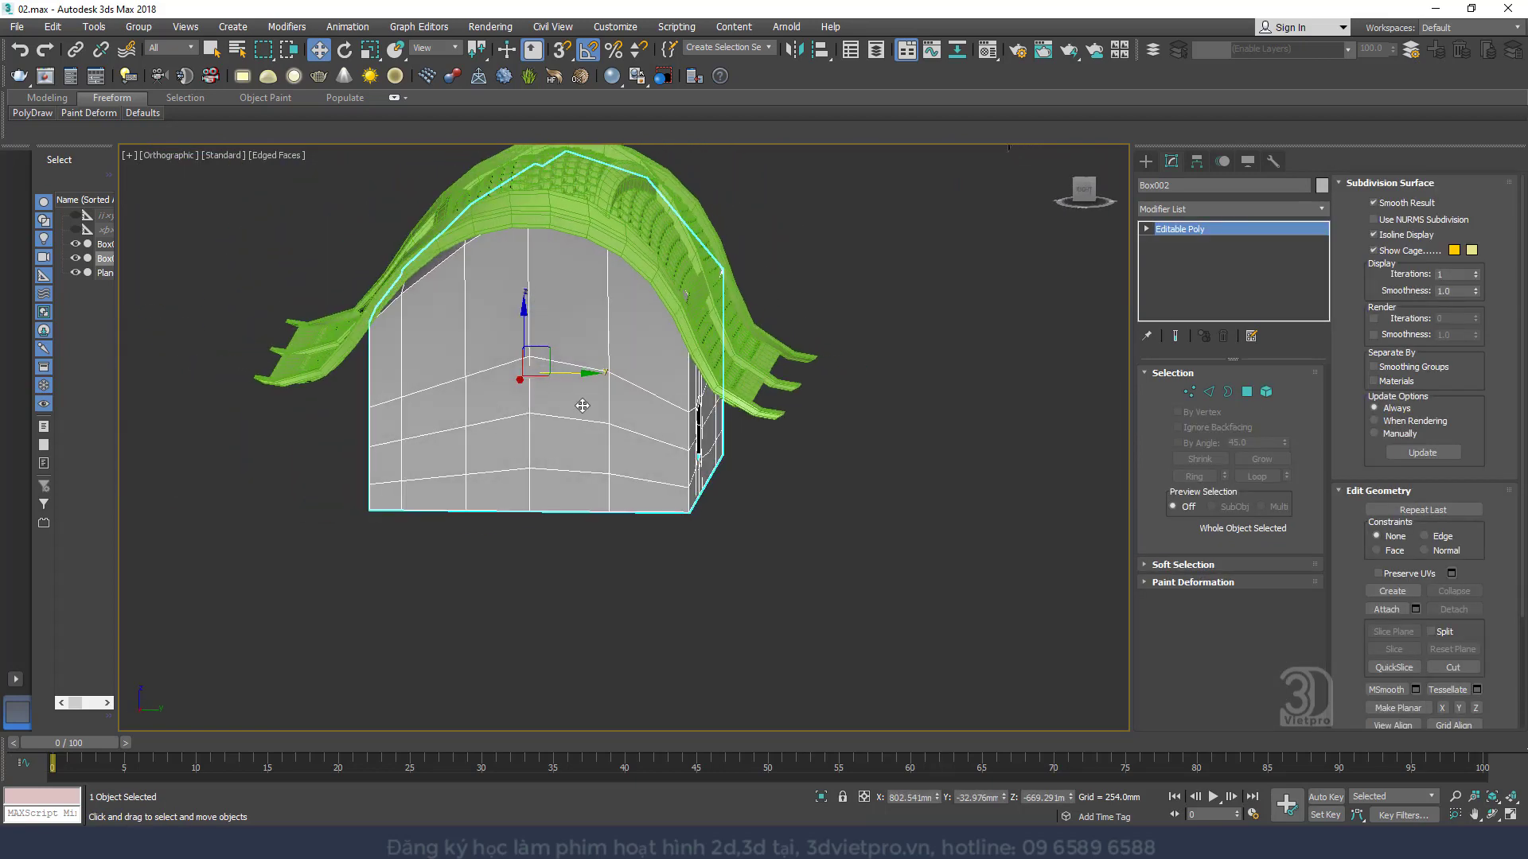
Select the two upper middle horizontal edges on the end wall and scale them vertically to flatten their peak
{"action": "left_click", "coordinate": [1210, 392]}
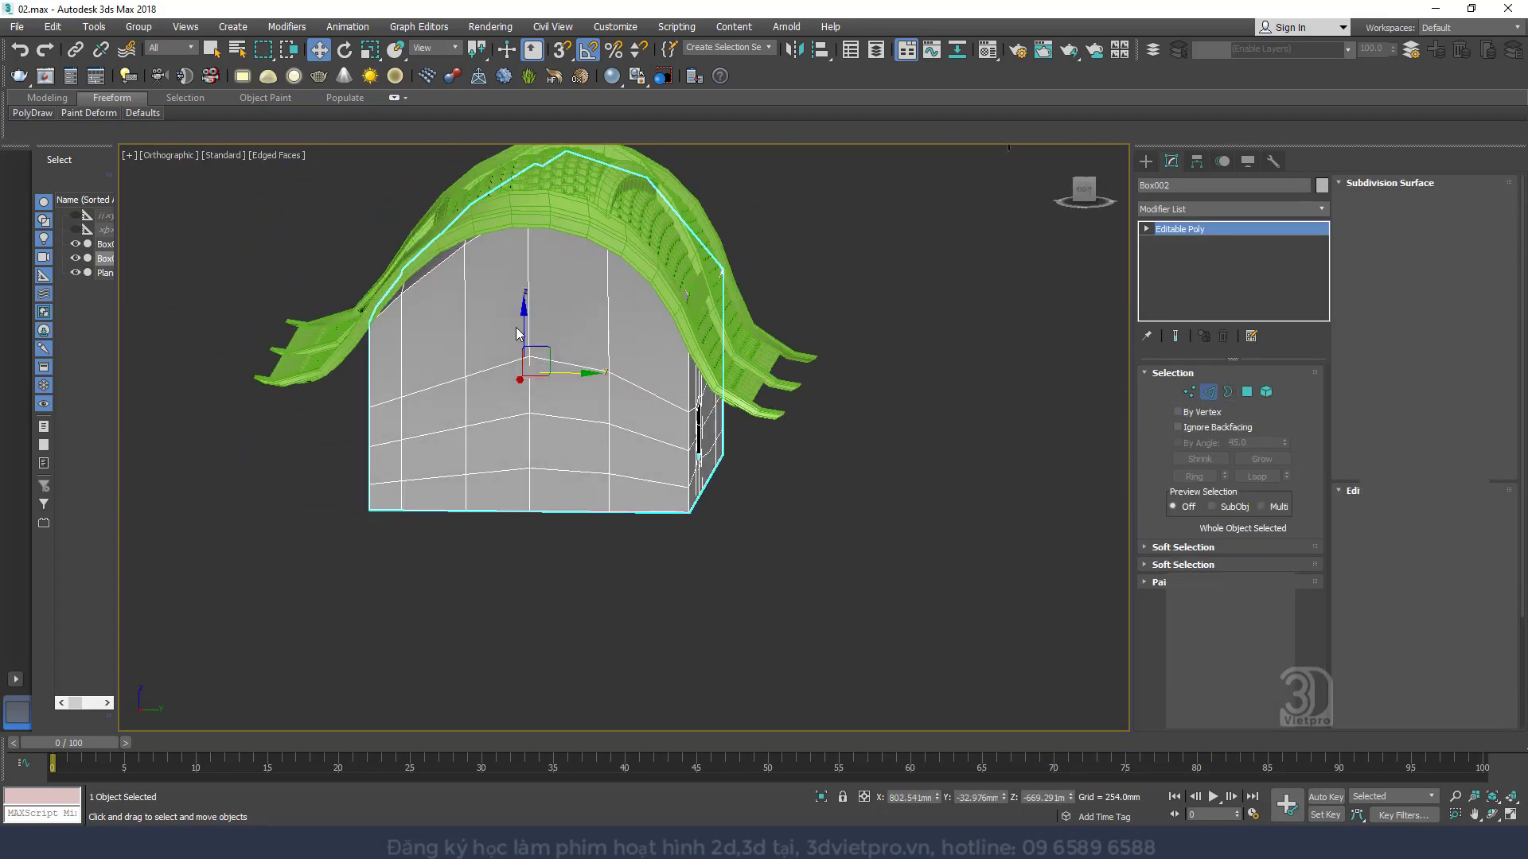
{"action": "left_click", "coordinate": [545, 363]}
{"action": "left_click", "coordinate": [490, 370], "text": "ctrl"}
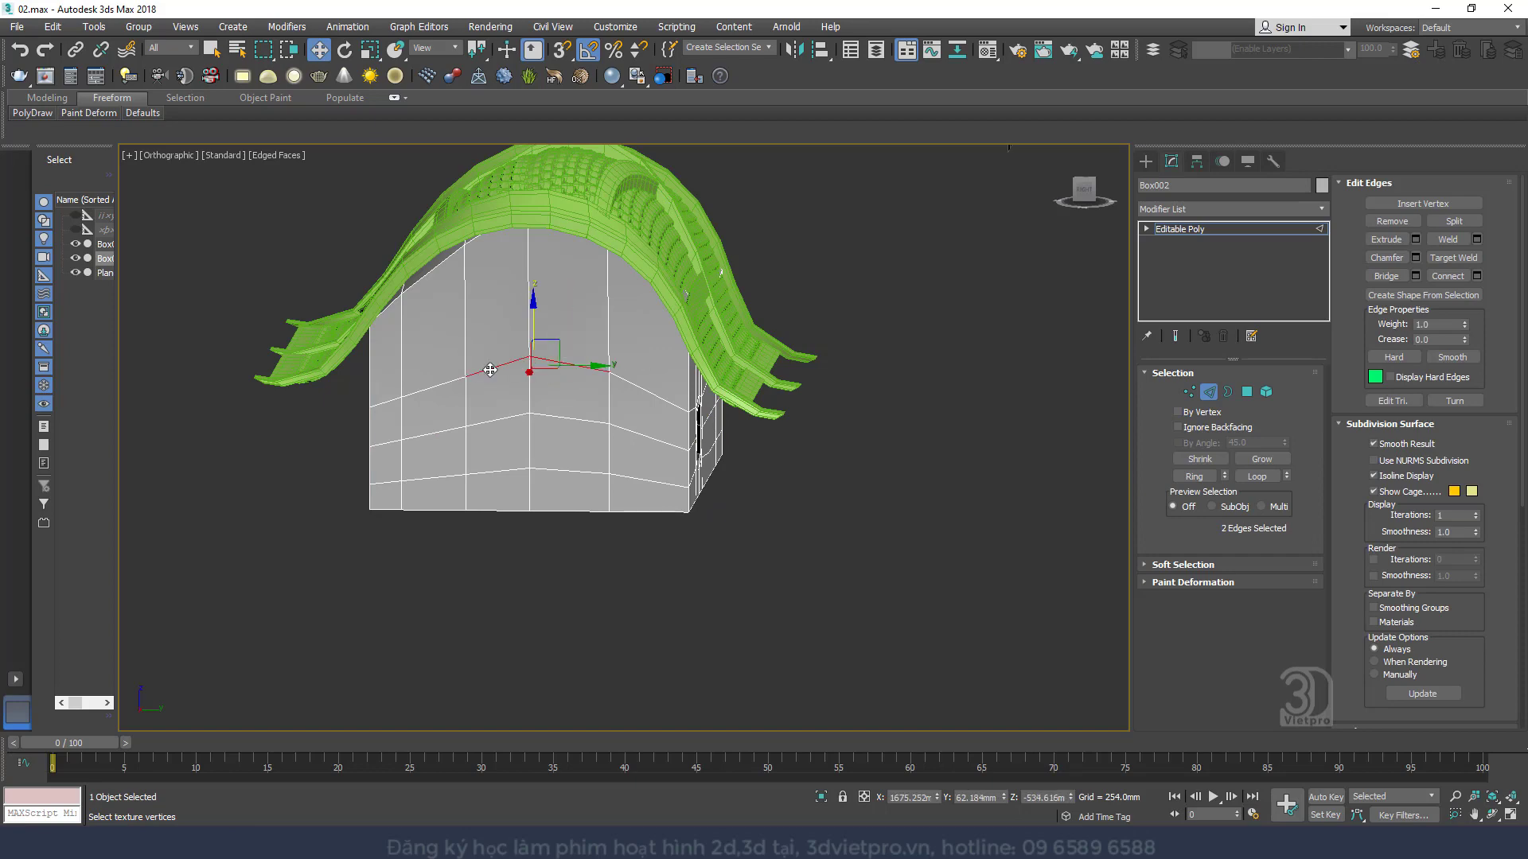
{"action": "right_click", "coordinate": [529, 363]}
{"action": "left_click", "coordinate": [557, 404]}
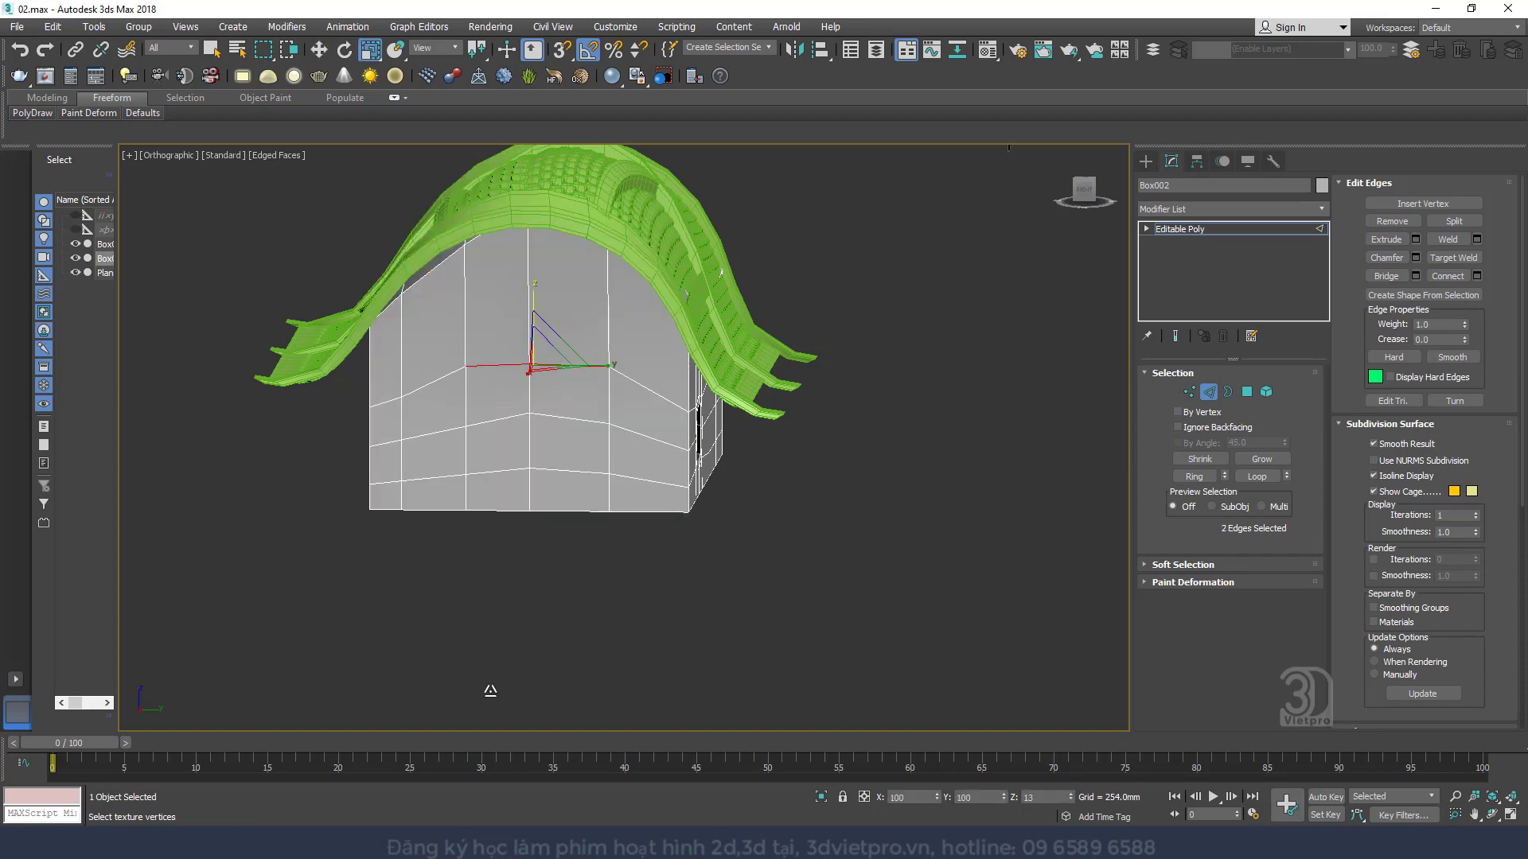
{"action": "left_click_drag", "start_coordinate": [490, 690], "coordinate": [490, 700]}
Lower the two selected end-wall edges by about 55 mm
{"action": "middle_click_drag", "start_coordinate": [517, 509], "coordinate": [624, 406], "text": "alt"}
{"action": "scroll", "coordinate": [593, 380], "scroll_direction": "up", "scroll_amount": 3}
{"action": "right_click", "coordinate": [620, 363]}
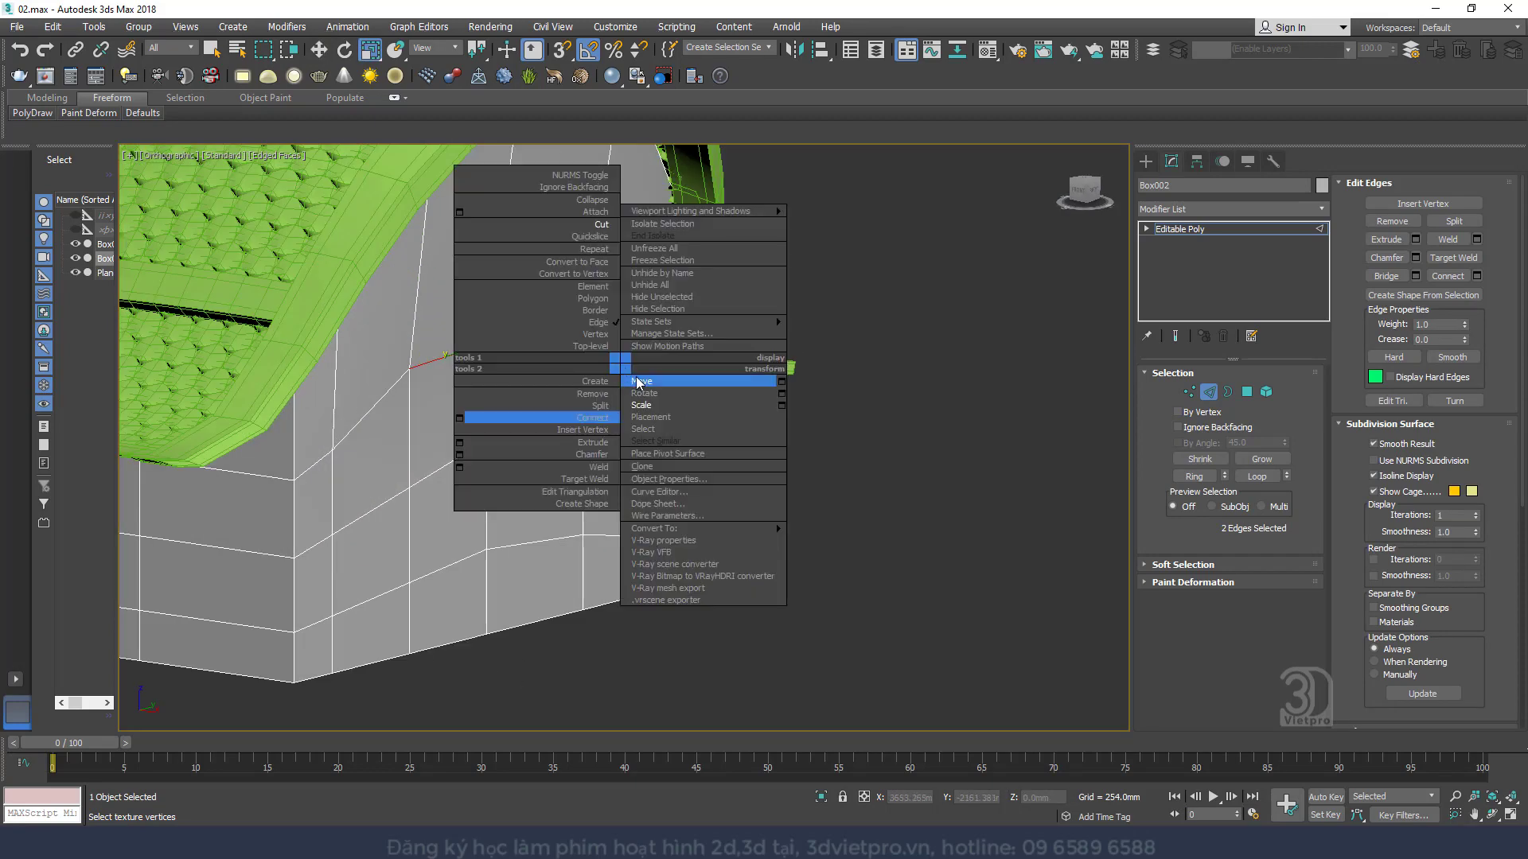
{"action": "left_click", "coordinate": [636, 382]}
{"action": "left_click_drag", "start_coordinate": [494, 318], "coordinate": [529, 384]}
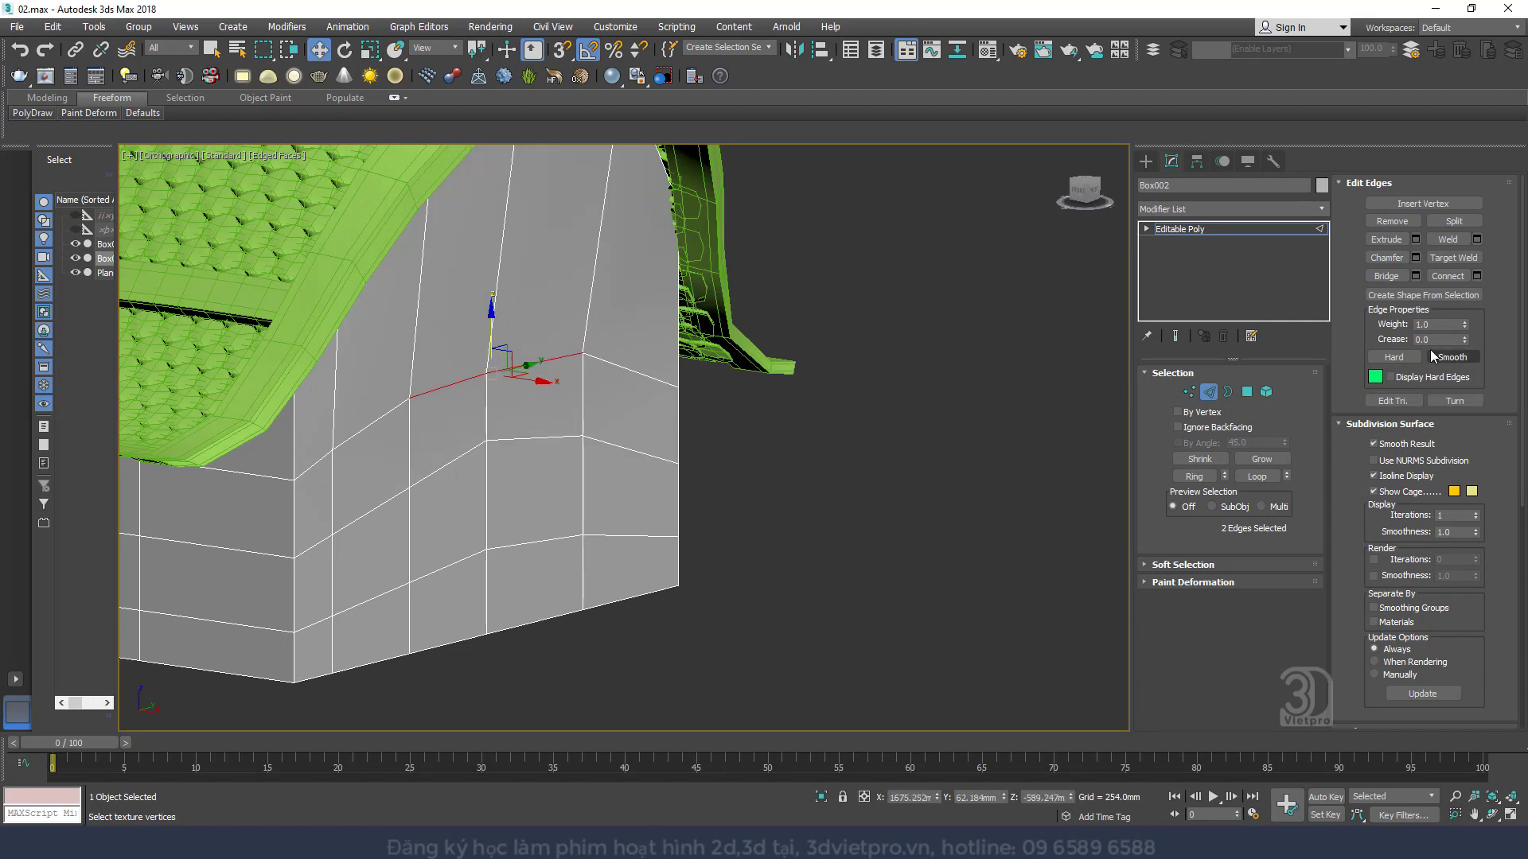
Create a shape from the two selected edges, leave edge editing and select the new spline
{"action": "left_click", "coordinate": [1416, 295]}
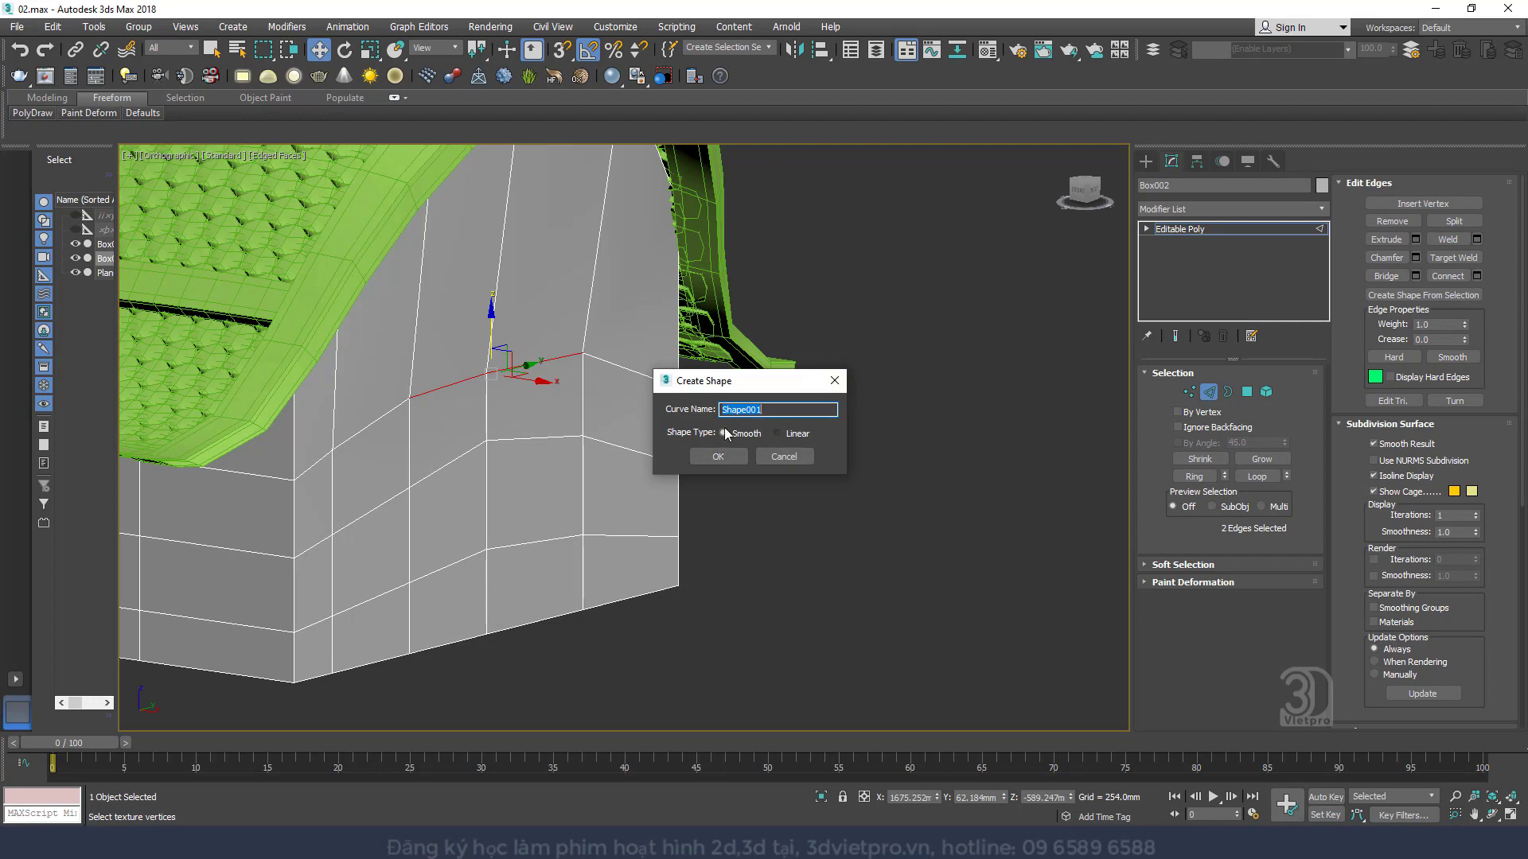
{"action": "left_click", "coordinate": [719, 456]}
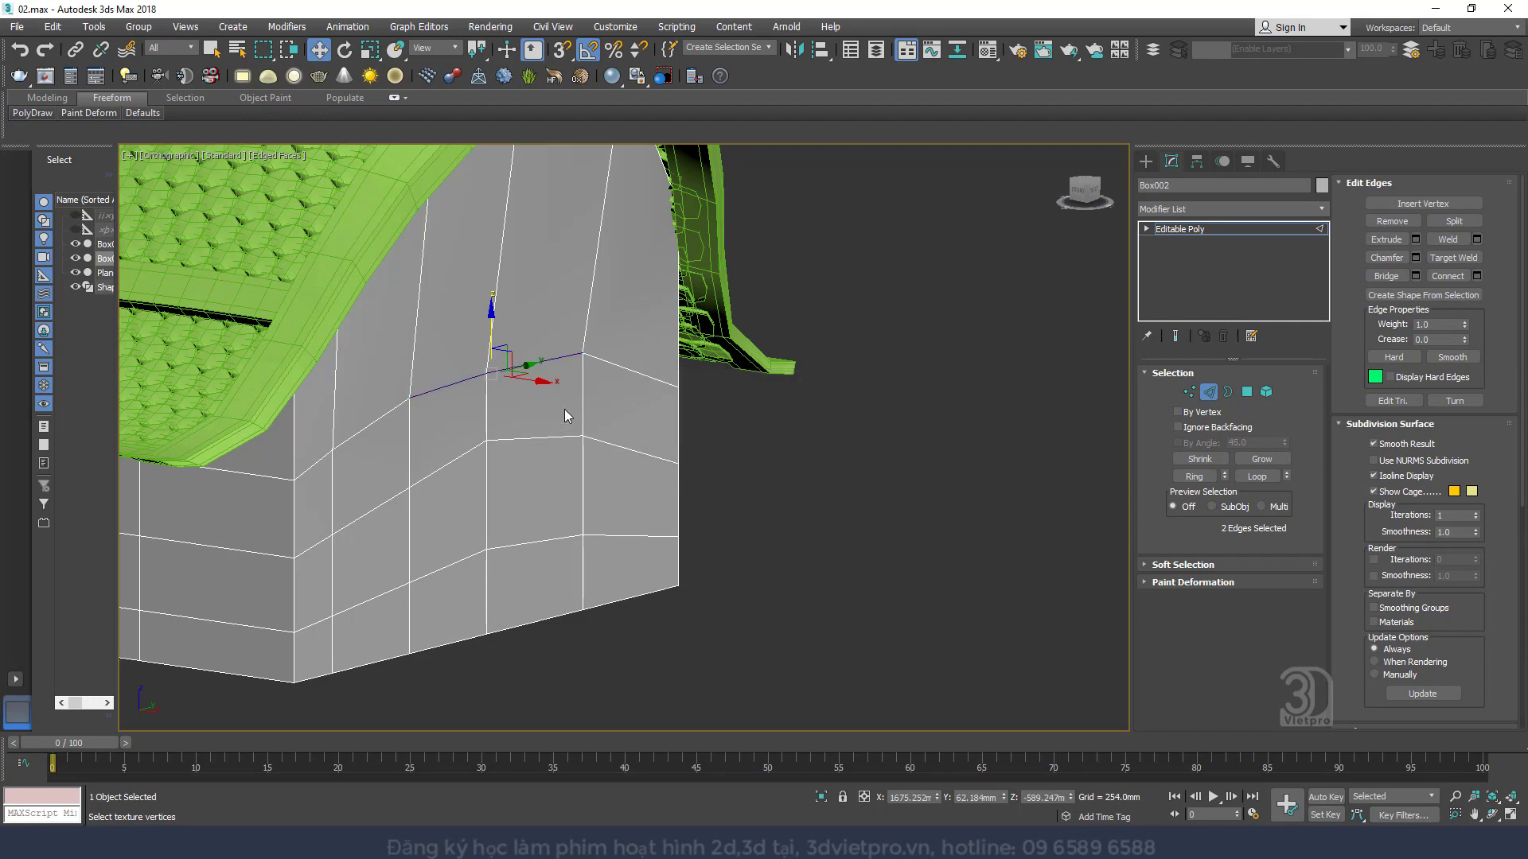
{"action": "left_click", "coordinate": [1206, 386]}
{"action": "left_click_drag", "start_coordinate": [499, 371], "coordinate": [498, 371]}
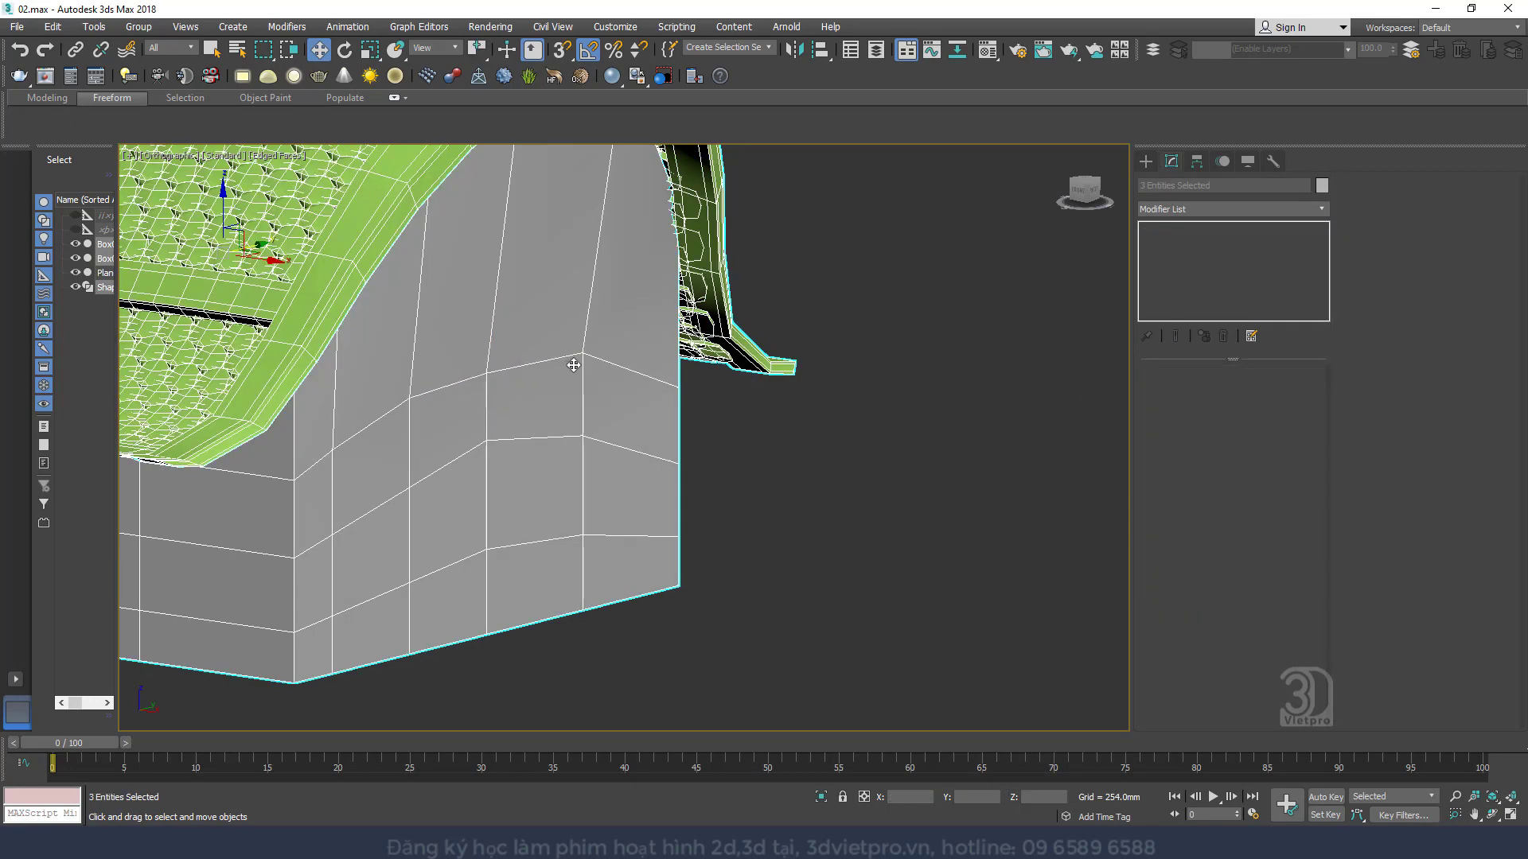
{"action": "left_click_drag", "start_coordinate": [635, 430], "coordinate": [636, 430]}
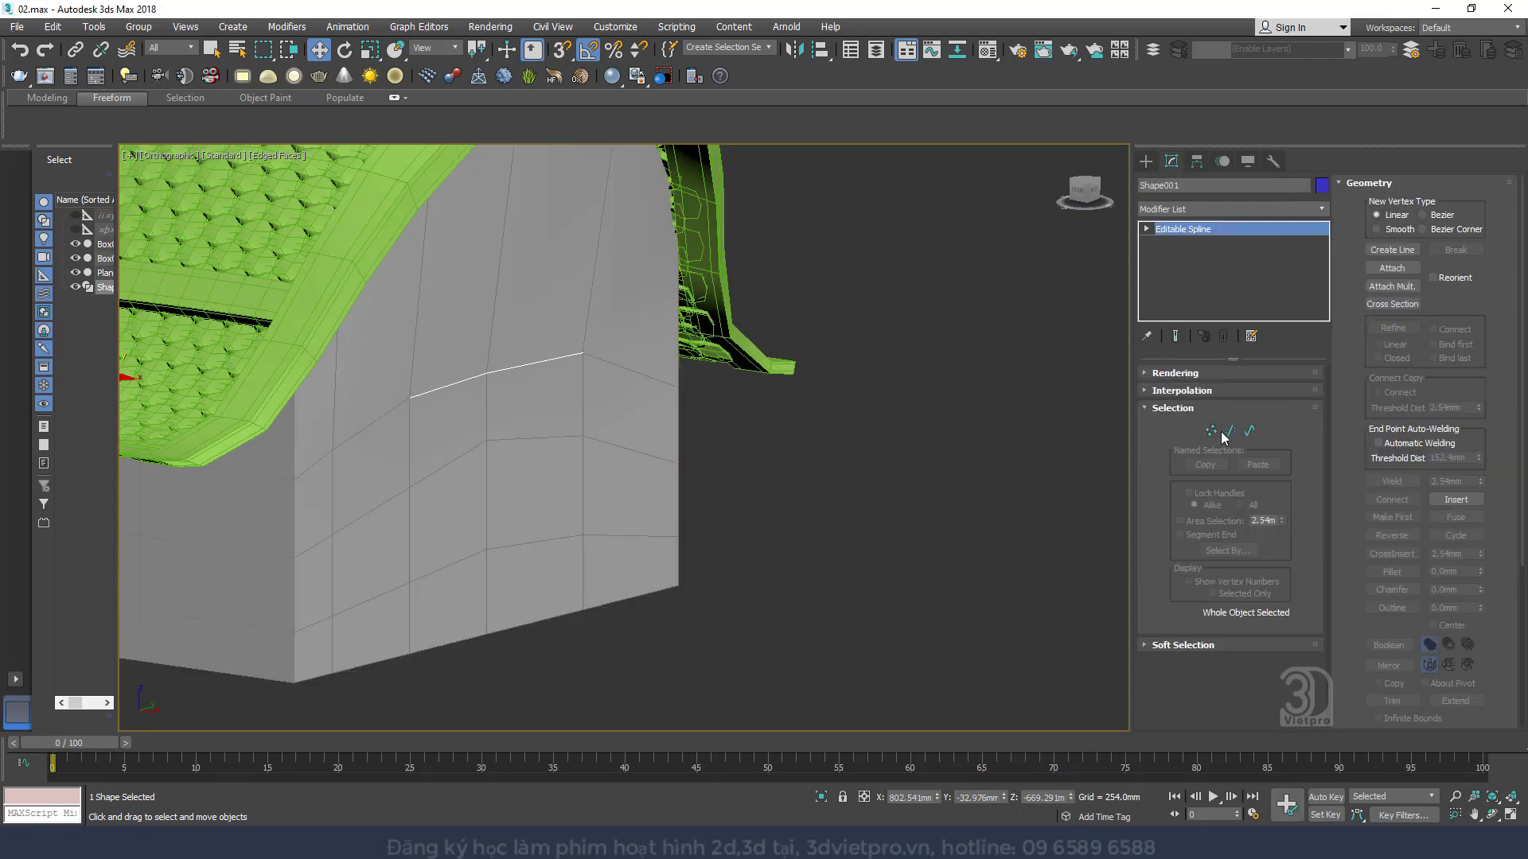
Enable the spline's radial rendering in the viewport and set its thickness to 52.832 mm
{"action": "left_click", "coordinate": [1183, 390]}
{"action": "left_click", "coordinate": [1188, 406]}
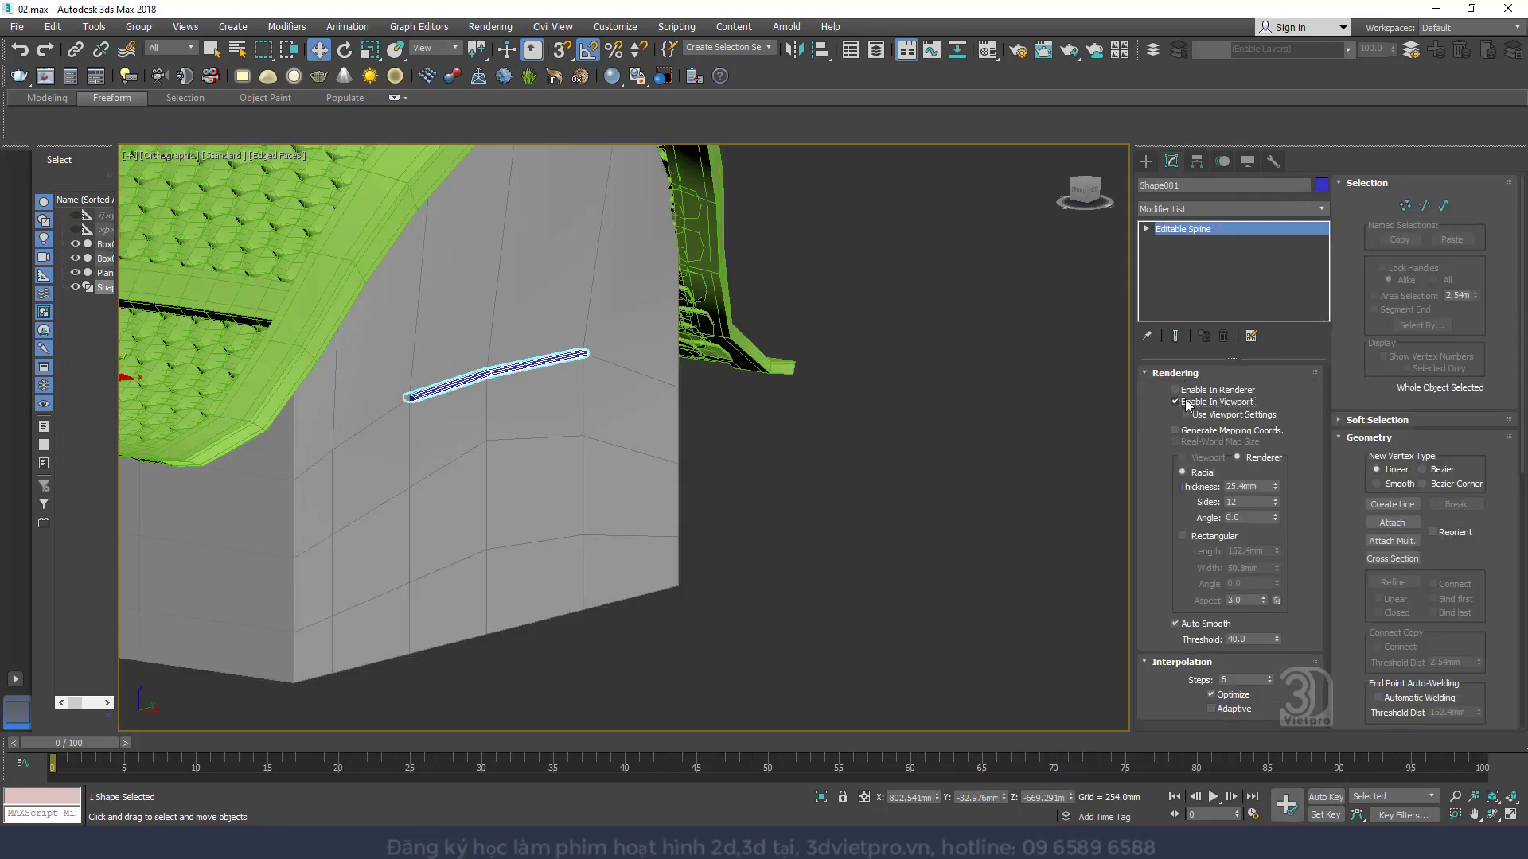
{"action": "scroll", "coordinate": [536, 394], "scroll_direction": "up", "scroll_amount": 4}
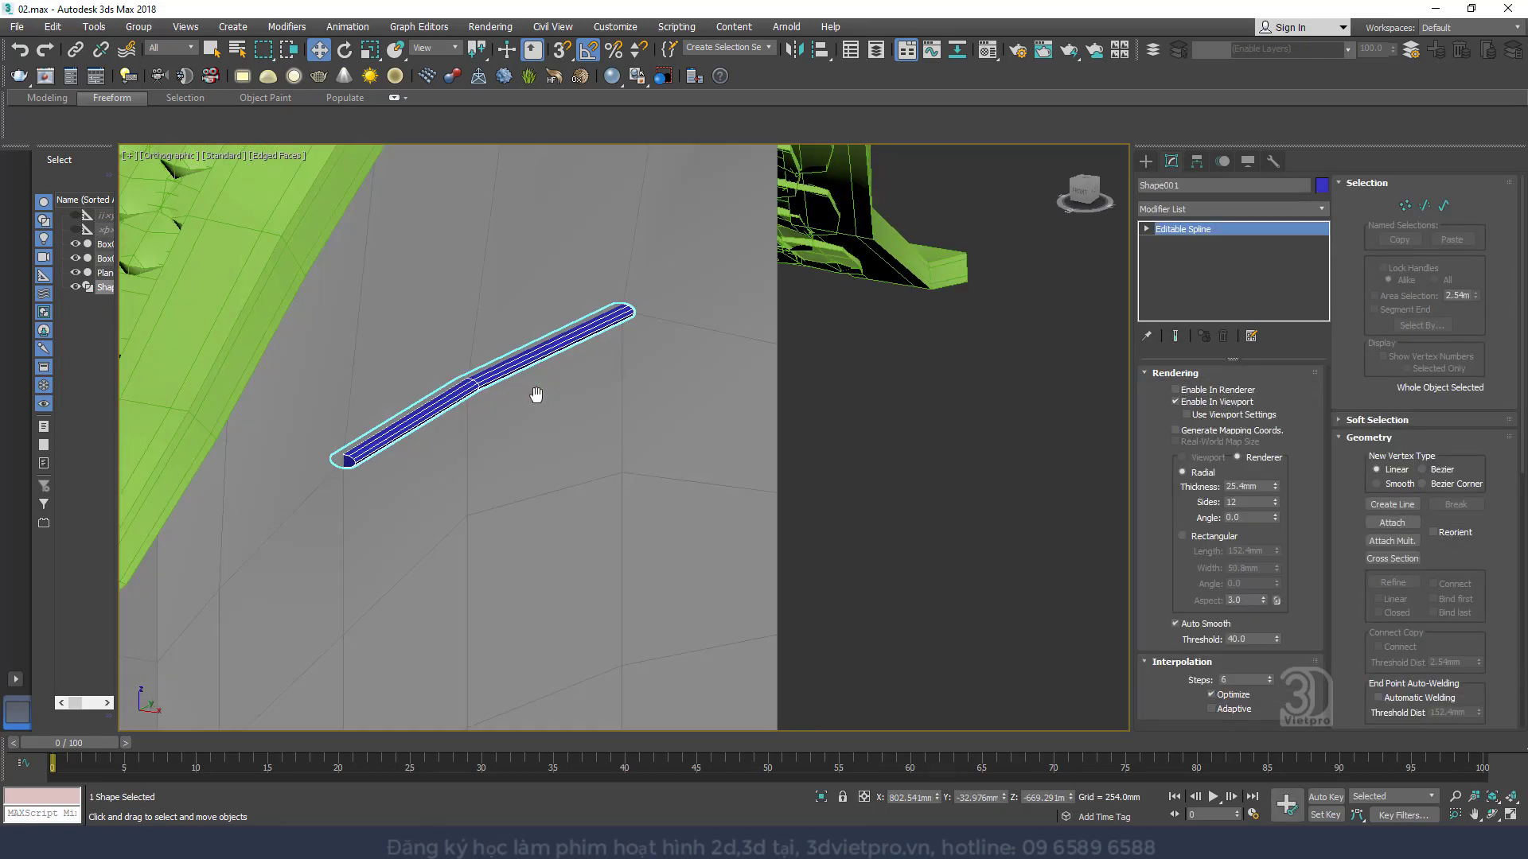
{"action": "right_click", "coordinate": [1273, 487]}
{"action": "left_click_drag", "start_coordinate": [1274, 486], "coordinate": [1286, 453]}
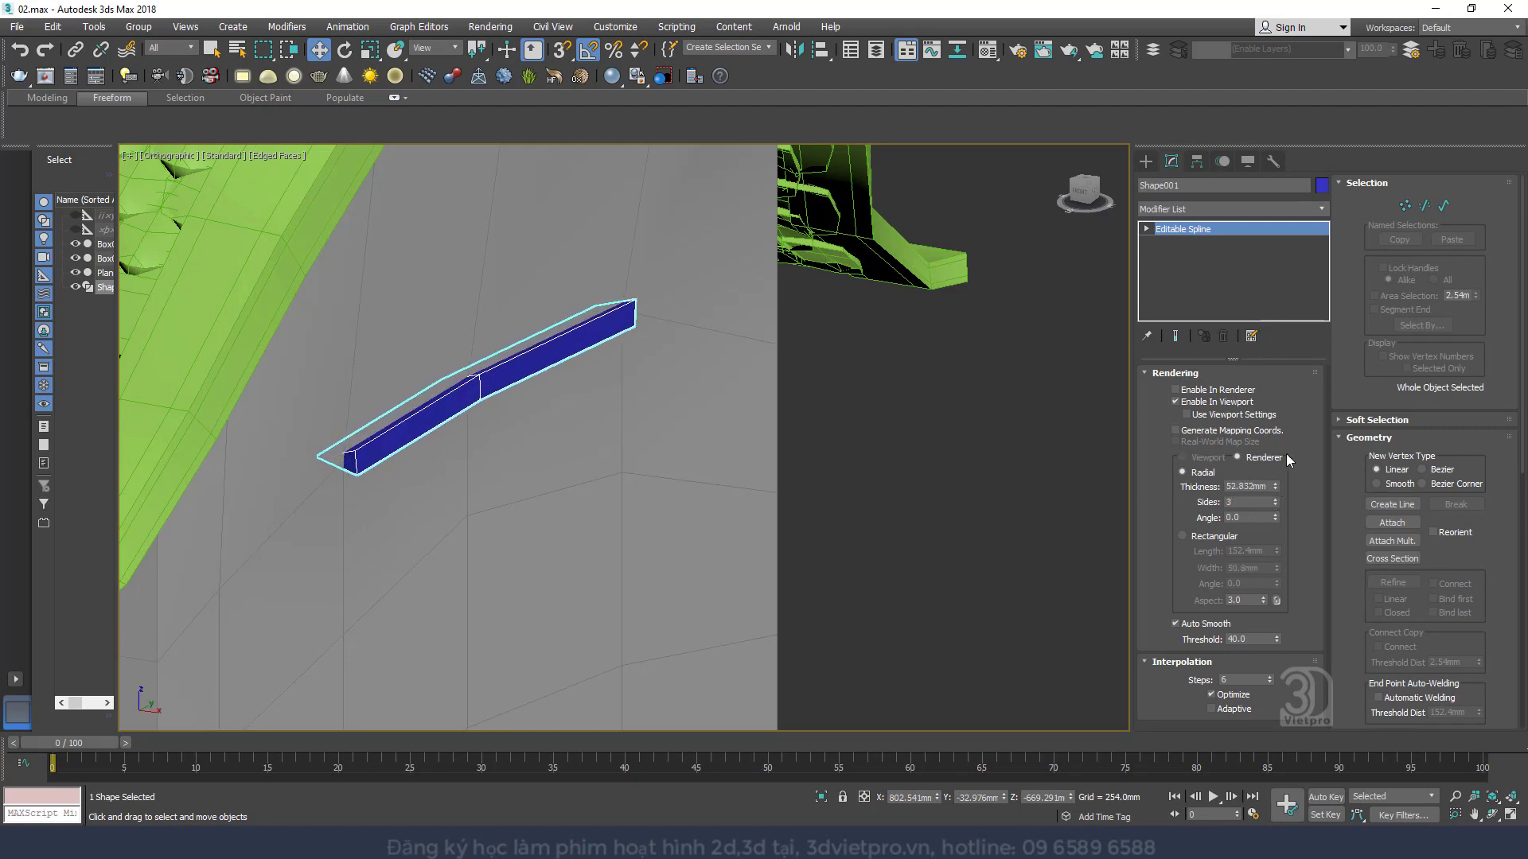
Set the spline's radial cross-section to 4 sides with an angle of -0.07
{"action": "left_click", "coordinate": [1274, 500]}
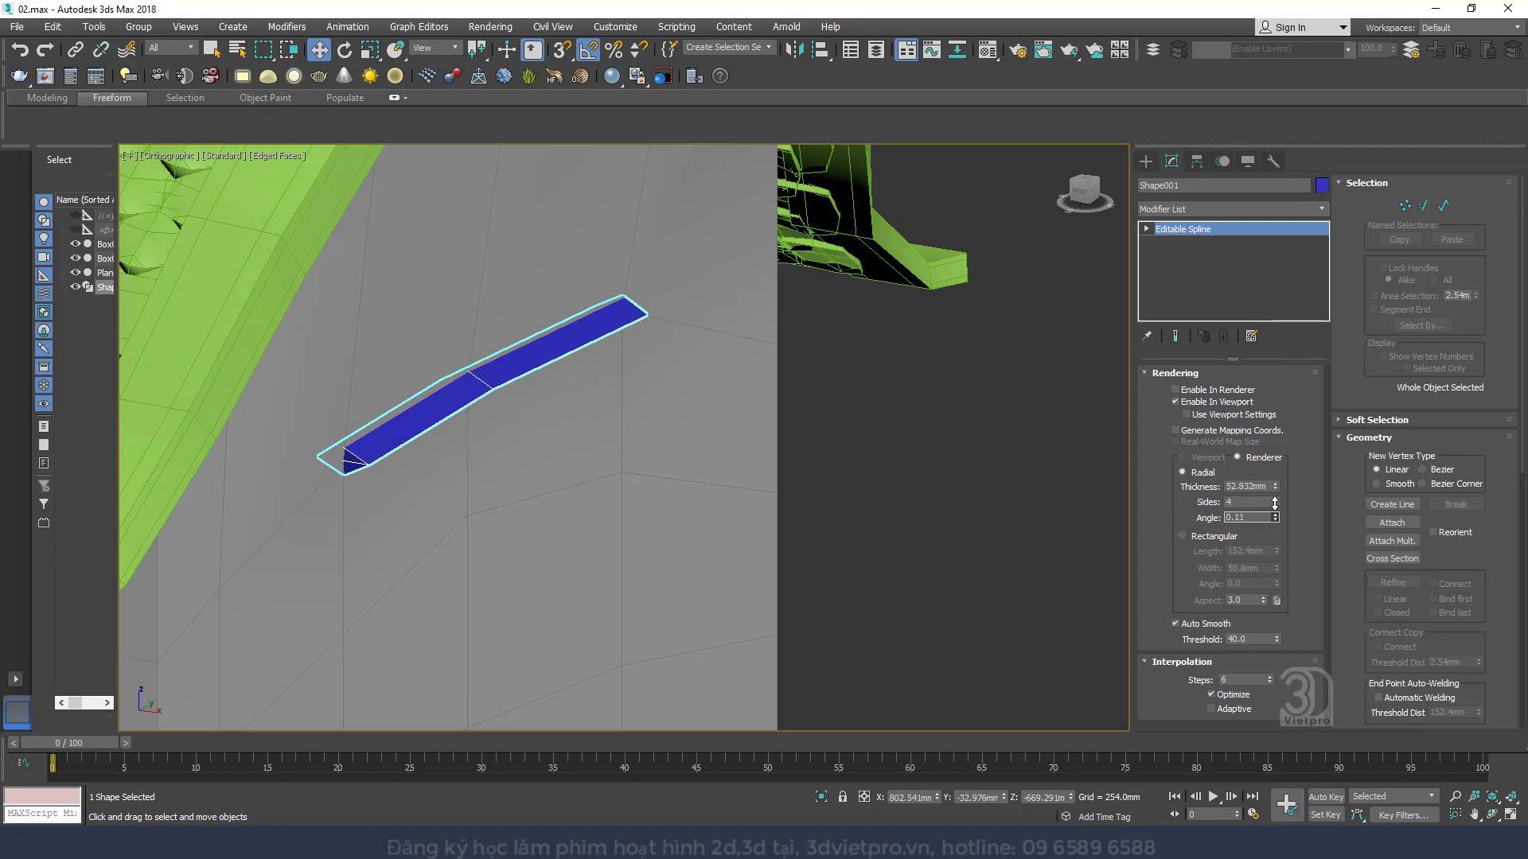
{"action": "left_click_drag", "start_coordinate": [1277, 519], "coordinate": [1276, 495]}
{"action": "right_click", "coordinate": [1276, 495]}
{"action": "left_click", "coordinate": [1265, 499]}
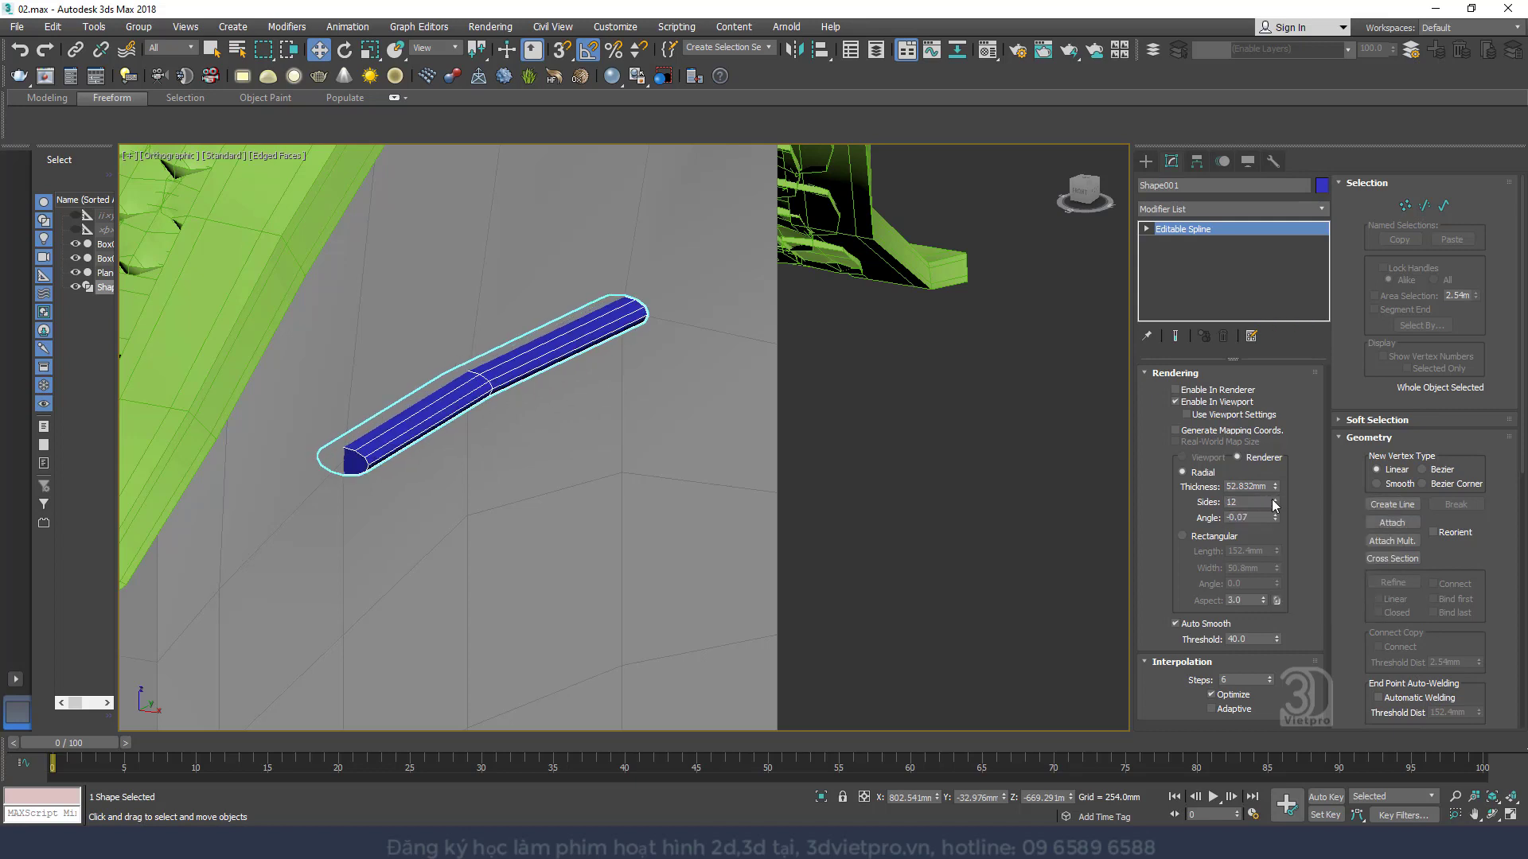
{"action": "right_click", "coordinate": [1274, 501]}
{"action": "left_click", "coordinate": [1274, 500]}
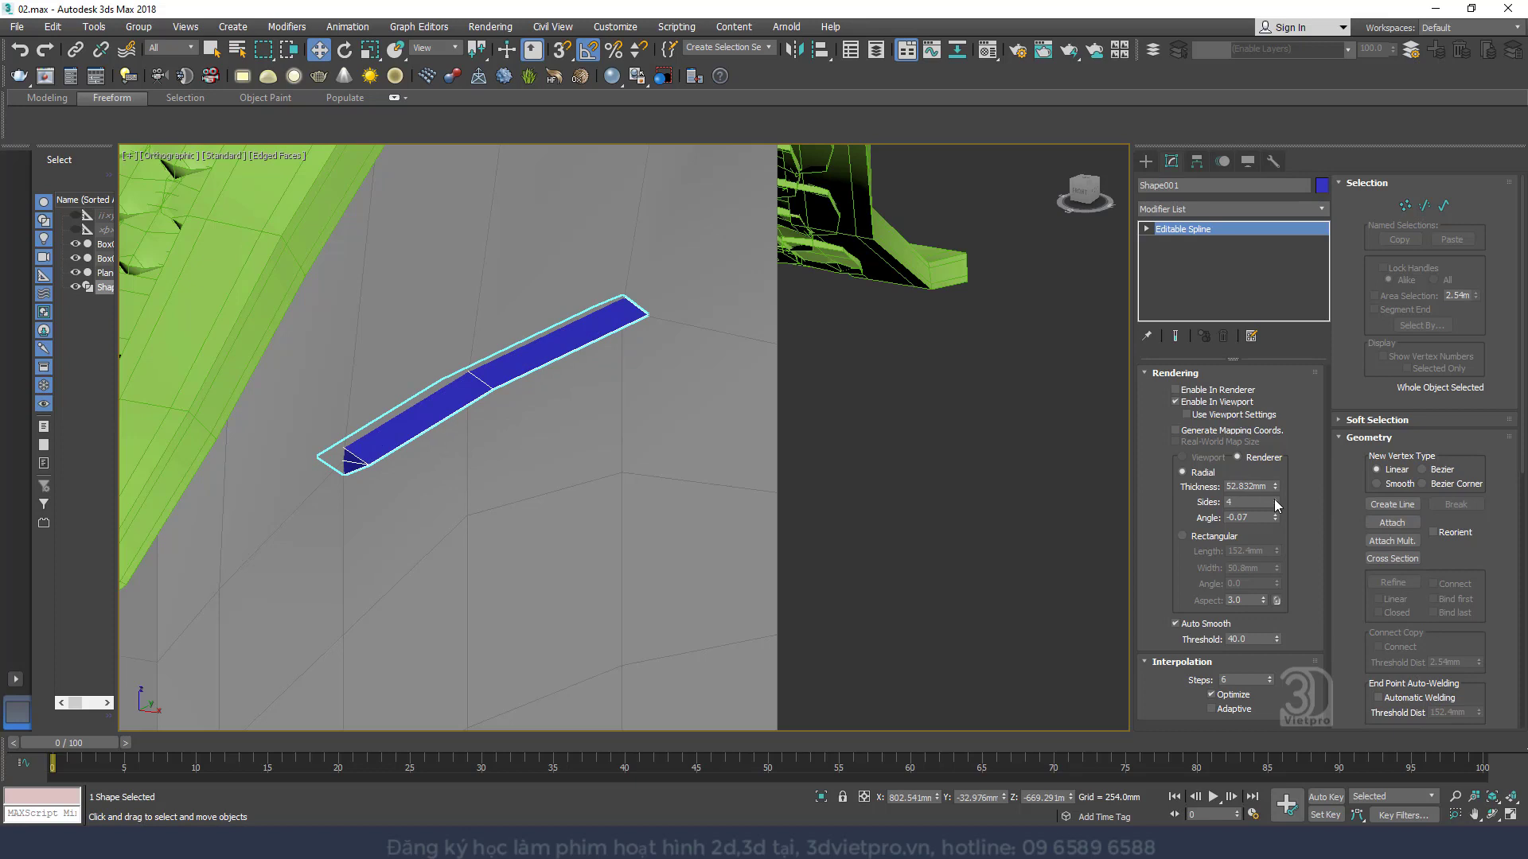
Convert the spline bar to an editable poly and centre its pivot on the object
{"action": "right_click", "coordinate": [627, 371]}
{"action": "mouse_move", "coordinate": [779, 536]}
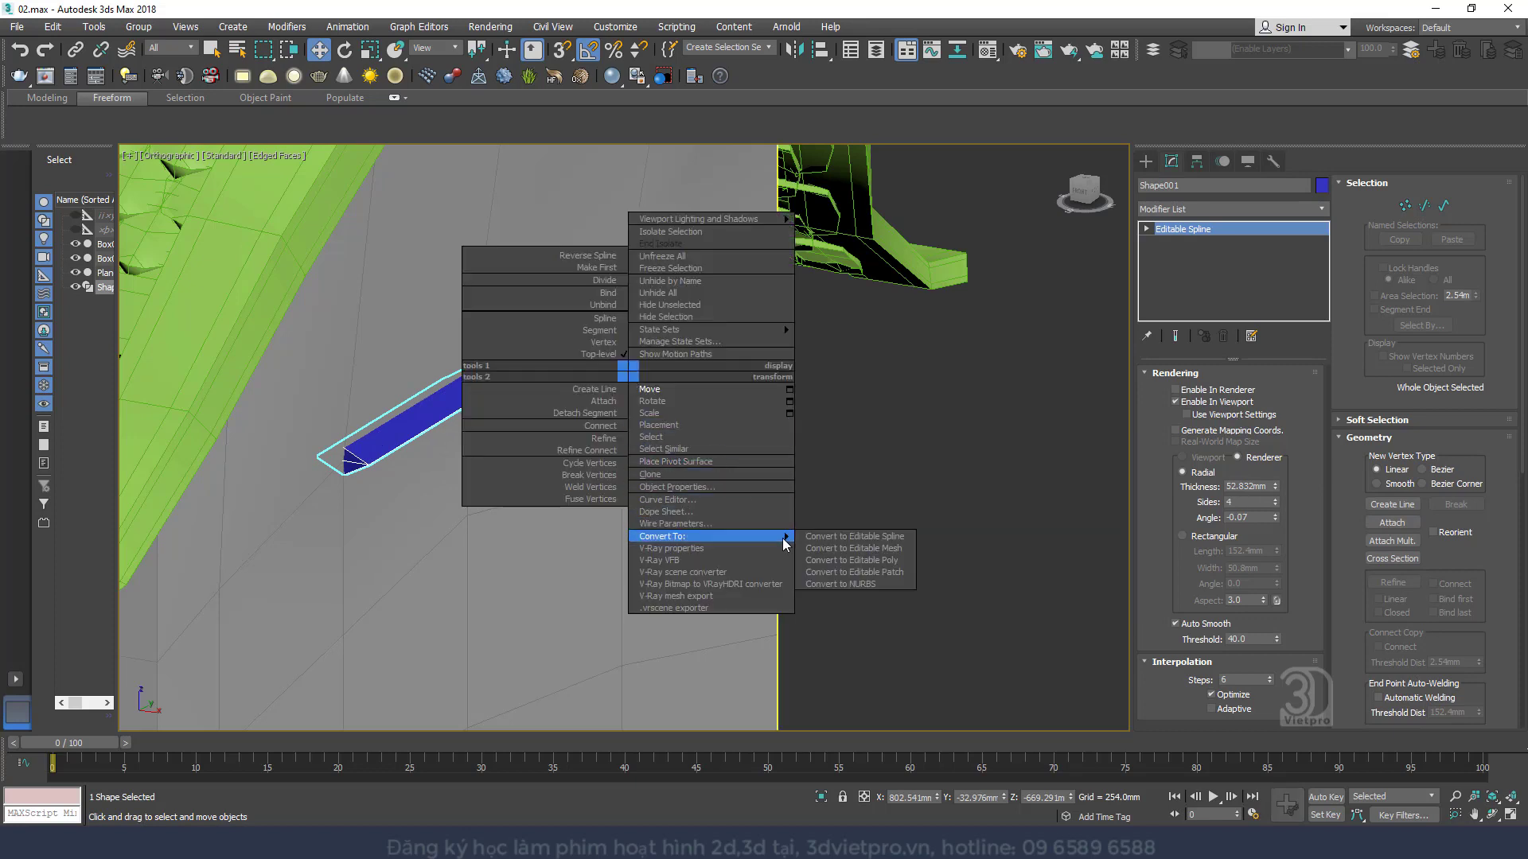
{"action": "left_click", "coordinate": [867, 561]}
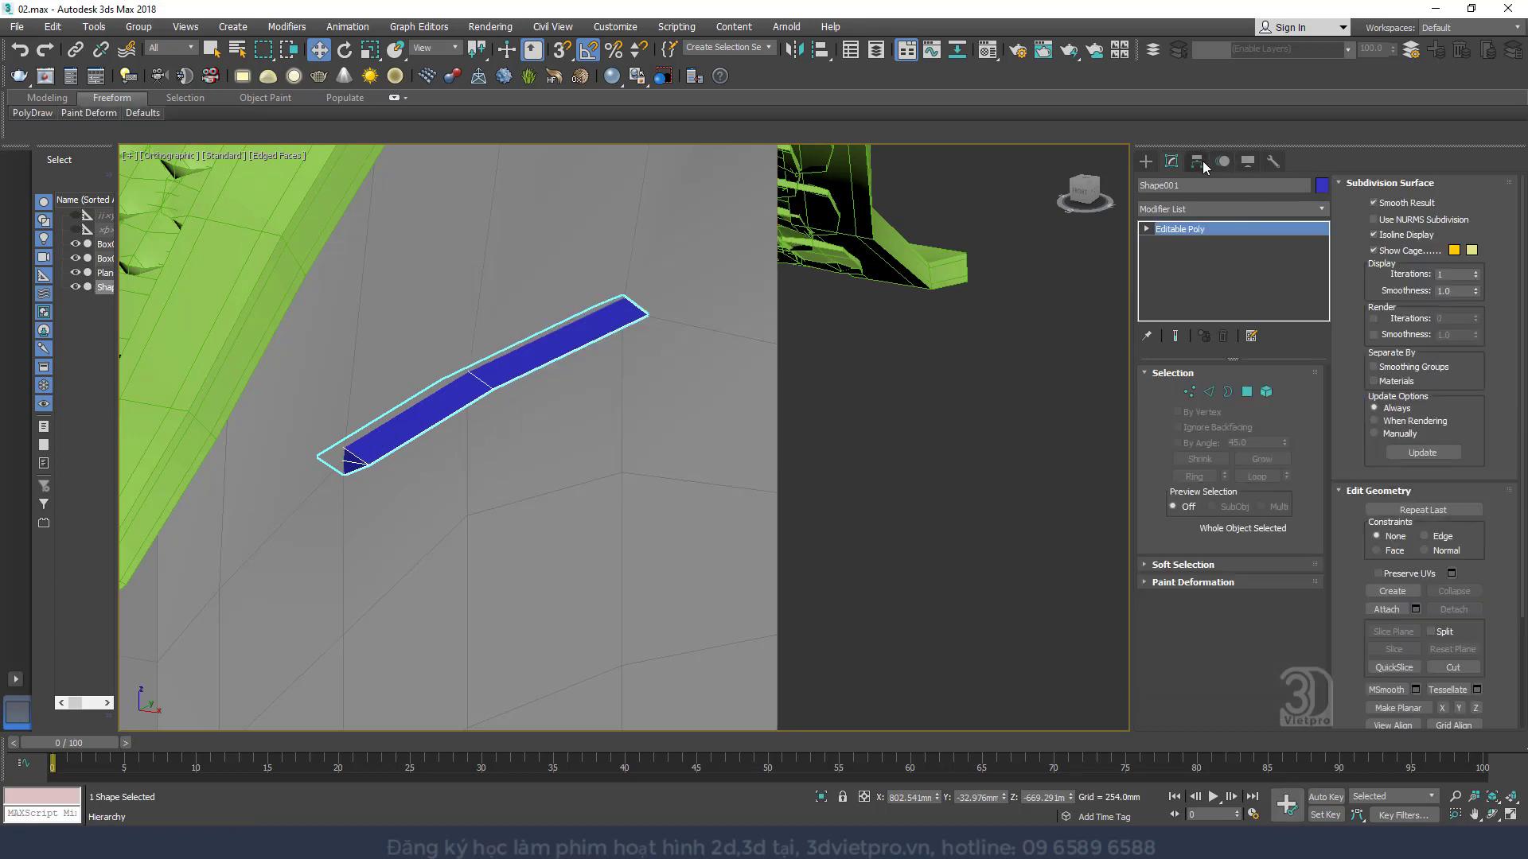
{"action": "left_click", "coordinate": [1203, 163]}
{"action": "left_click", "coordinate": [1215, 273]}
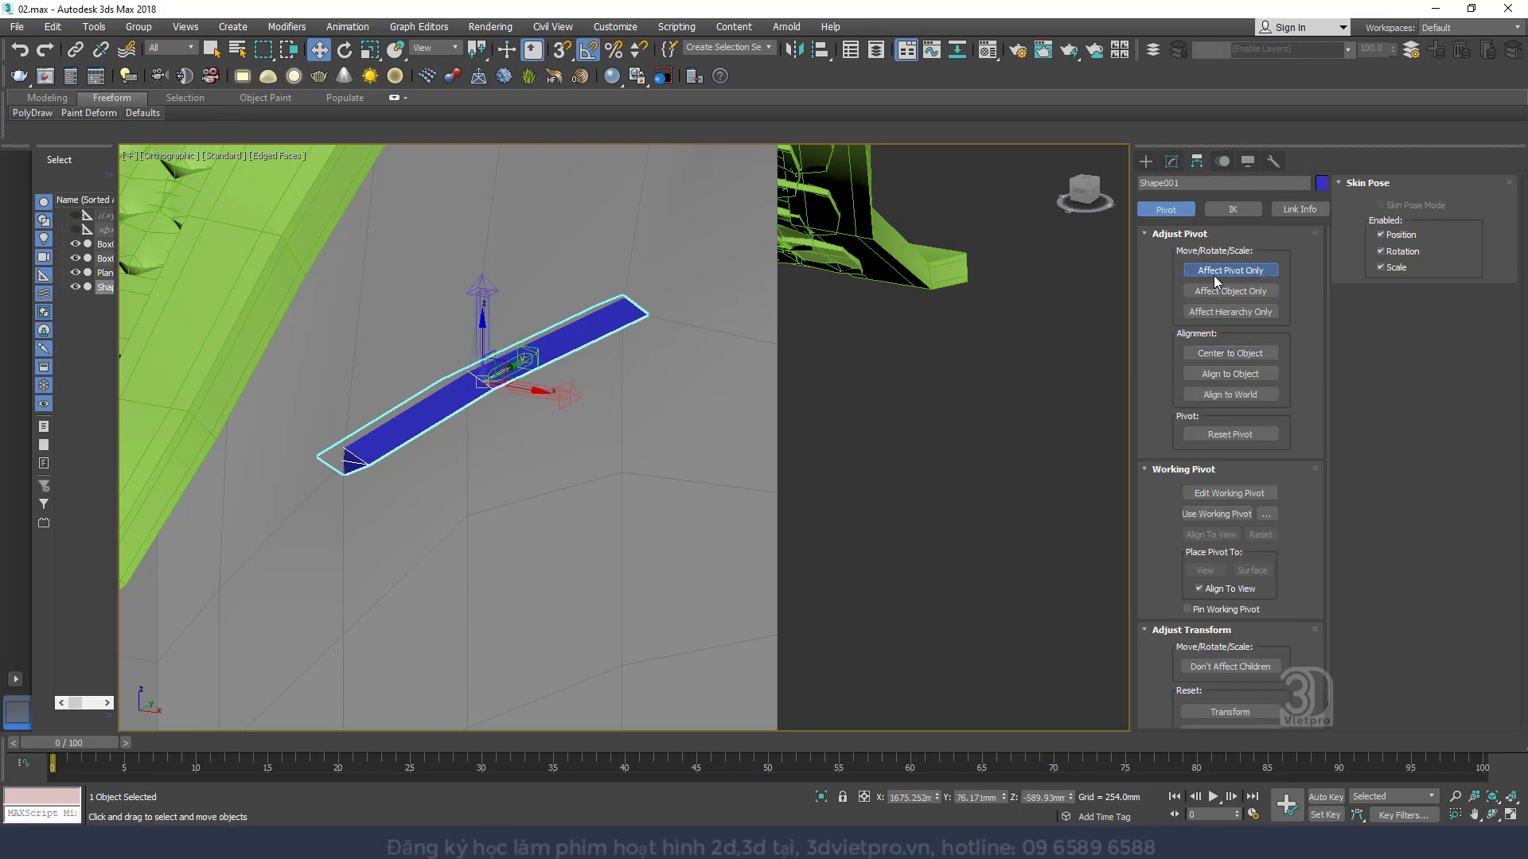
{"action": "left_click", "coordinate": [1214, 277]}
Rotate the bar 45 degrees about its Y axis and convert it to an editable poly again
{"action": "right_click", "coordinate": [481, 353]}
{"action": "left_click", "coordinate": [506, 383]}
{"action": "mouse_move", "coordinate": [519, 352]}
{"action": "left_mouse_down"}
{"action": "mouse_move", "coordinate": [534, 392]}
{"action": "mouse_move", "coordinate": [533, 372]}
{"action": "left_mouse_up"}
{"action": "middle_click_drag", "start_coordinate": [523, 354], "coordinate": [602, 317], "text": "alt"}
{"action": "right_click", "coordinate": [593, 356]}
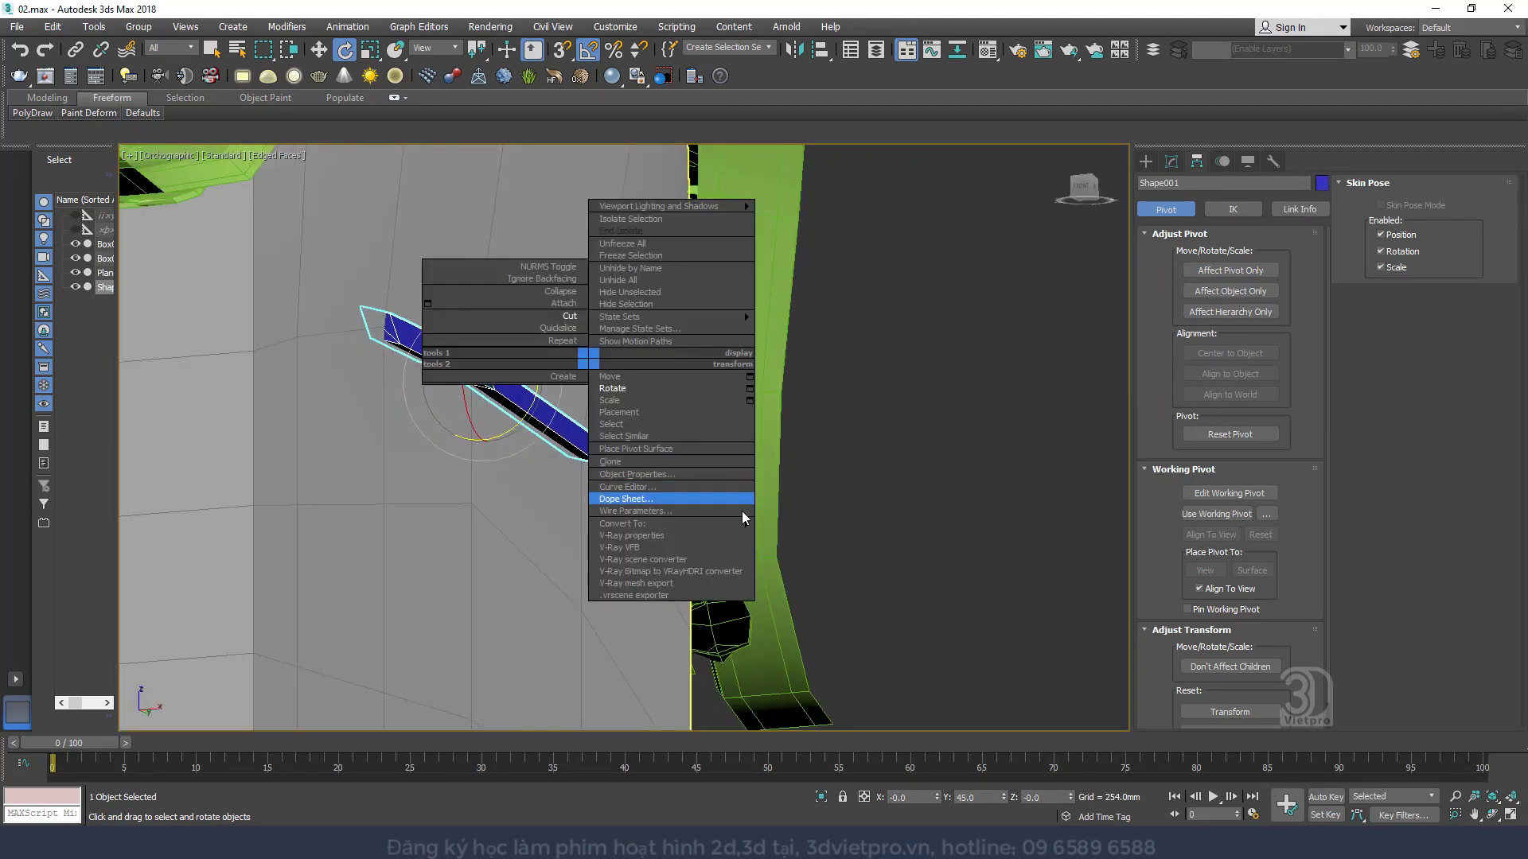
{"action": "mouse_move", "coordinate": [692, 518]}
{"action": "left_click", "coordinate": [803, 534]}
Select the bar's two outward-facing polygons and move them about 19 mm away from the end wall along X
{"action": "left_click", "coordinate": [1247, 392]}
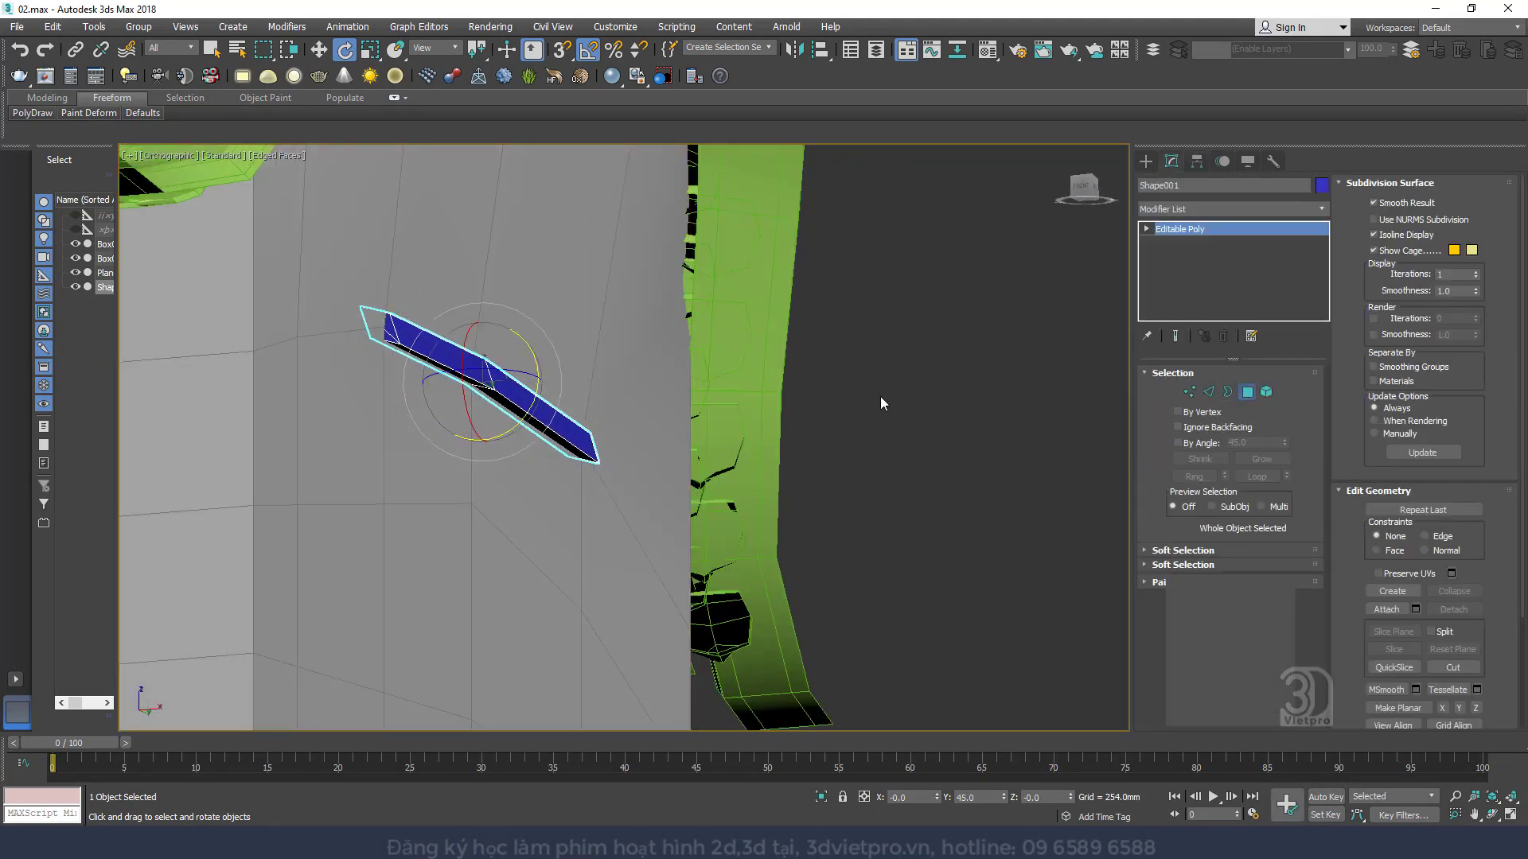
{"action": "left_click", "coordinate": [455, 365]}
{"action": "left_click", "coordinate": [531, 397], "text": "ctrl"}
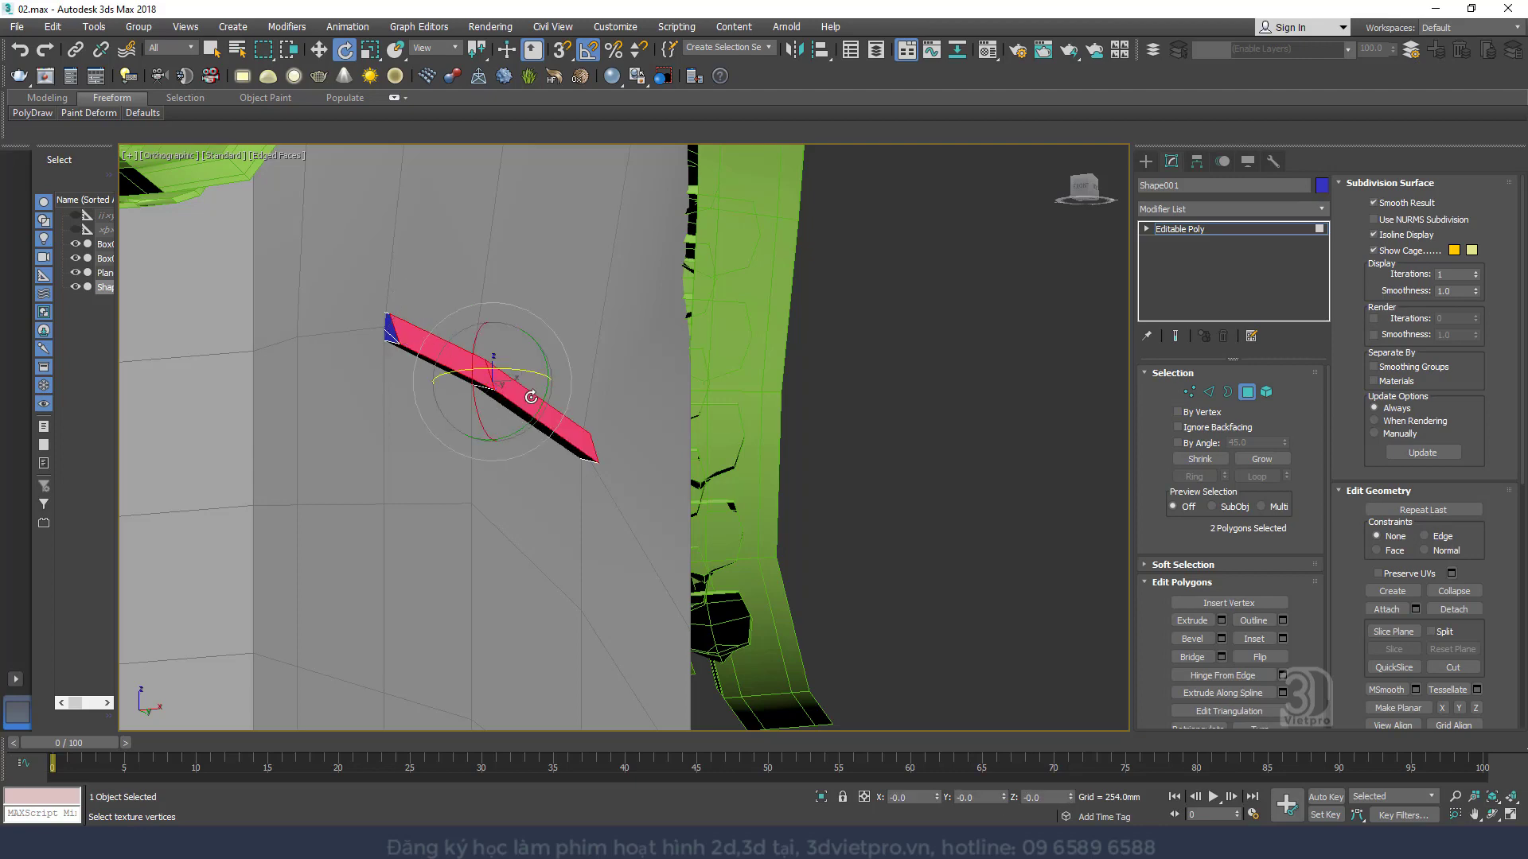
{"action": "right_click", "coordinate": [531, 403]}
{"action": "left_click", "coordinate": [545, 416]}
{"action": "middle_click_drag", "start_coordinate": [546, 416], "coordinate": [478, 393], "text": "alt"}
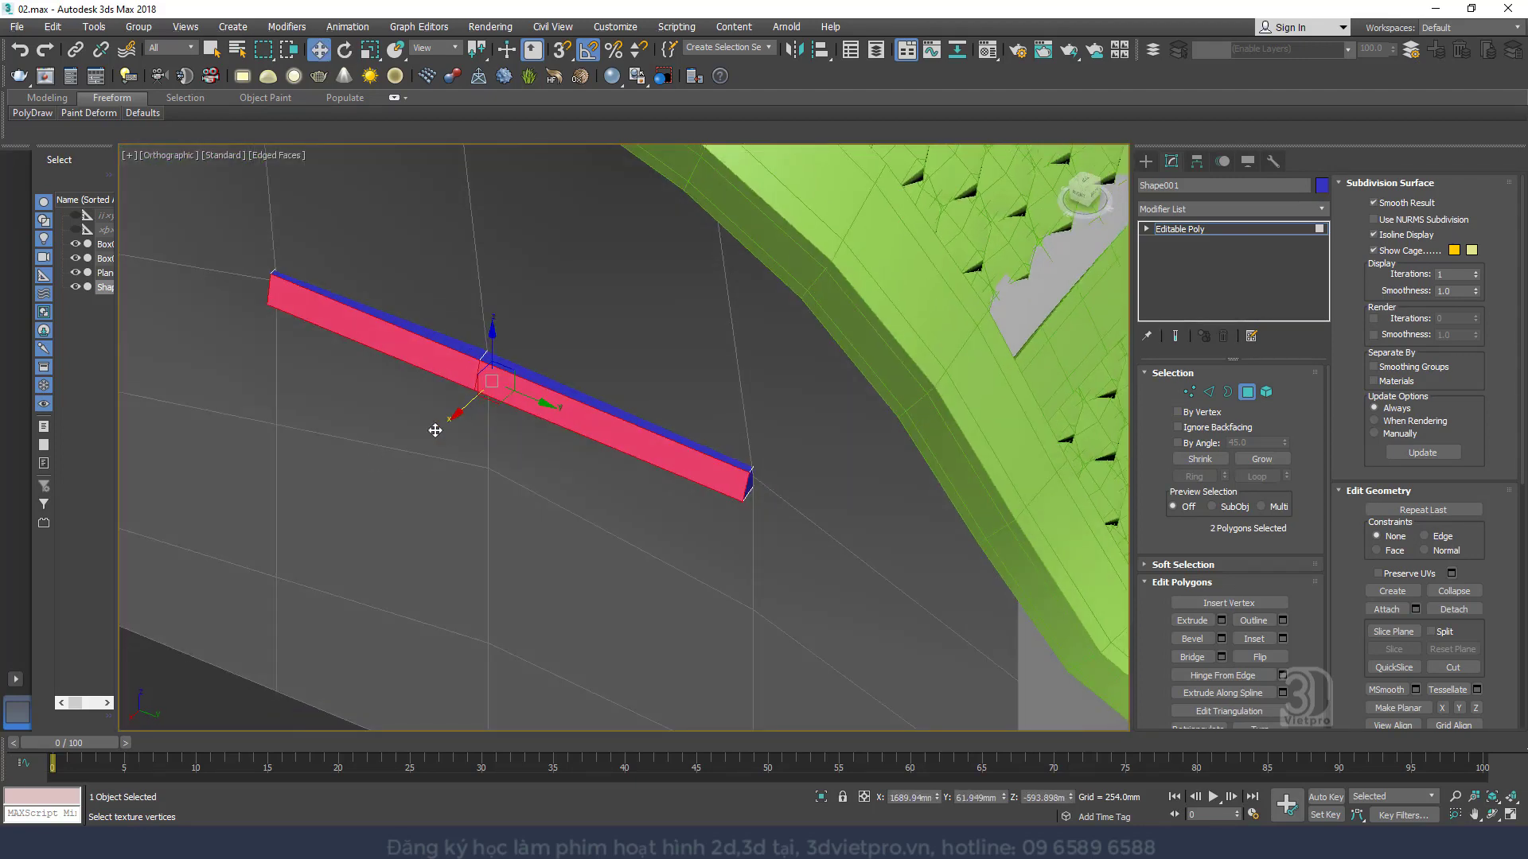
{"action": "left_click_drag", "start_coordinate": [435, 431], "coordinate": [323, 511]}
{"action": "middle_click_drag", "start_coordinate": [434, 386], "coordinate": [557, 382], "text": "alt"}
{"action": "middle_click_drag", "start_coordinate": [399, 467], "coordinate": [433, 374], "text": "alt"}
{"action": "left_click_drag", "start_coordinate": [426, 470], "coordinate": [238, 470]}
{"action": "middle_click_drag", "start_coordinate": [306, 452], "coordinate": [668, 430]}
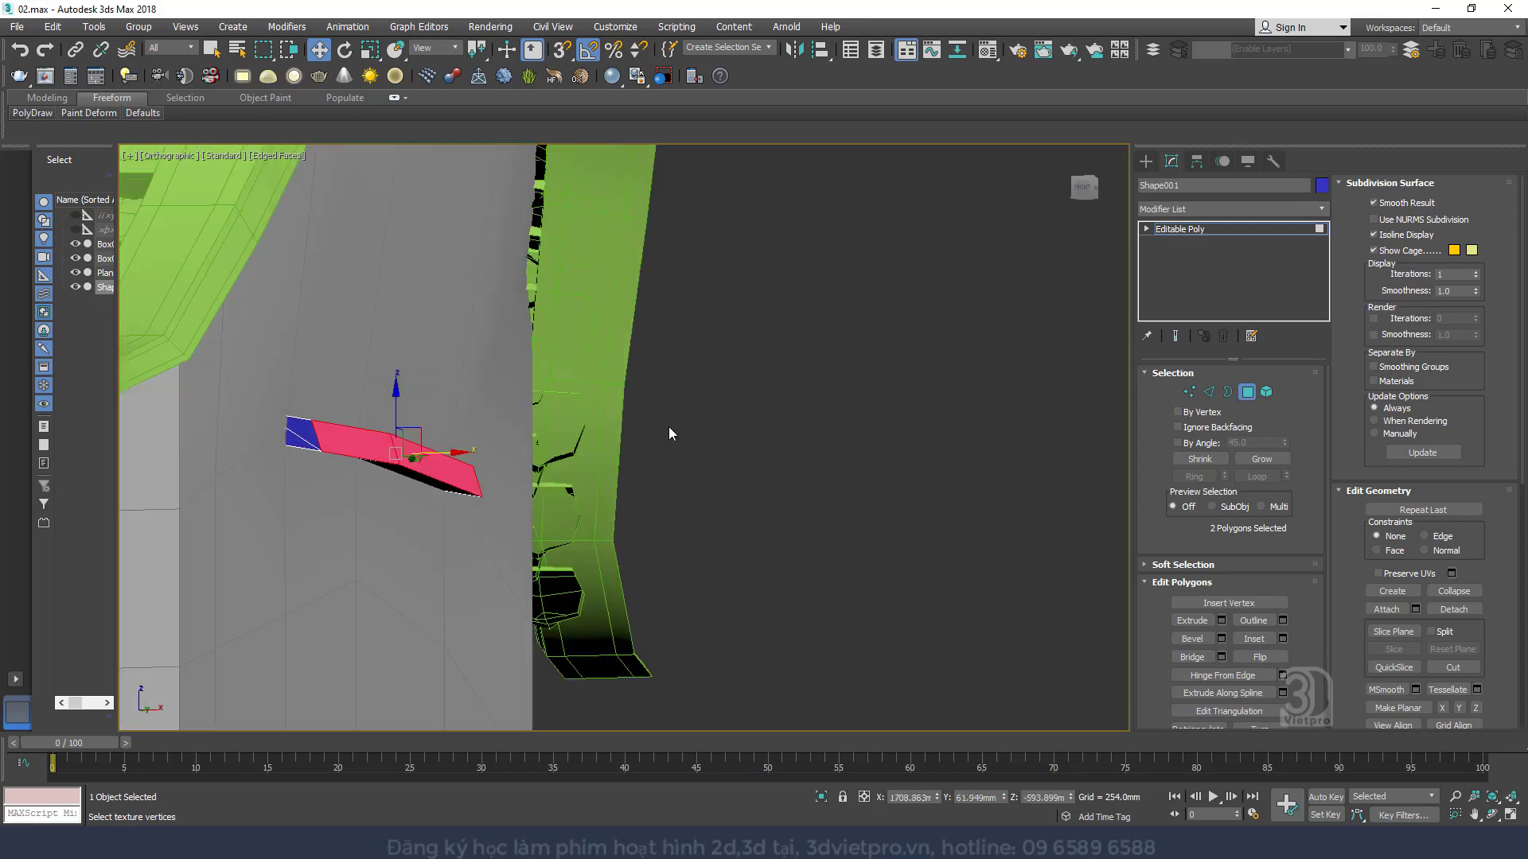
Delete the end-cap polygons at both ends of the bar, using wireframe display to select them
{"action": "left_click", "coordinate": [284, 429]}
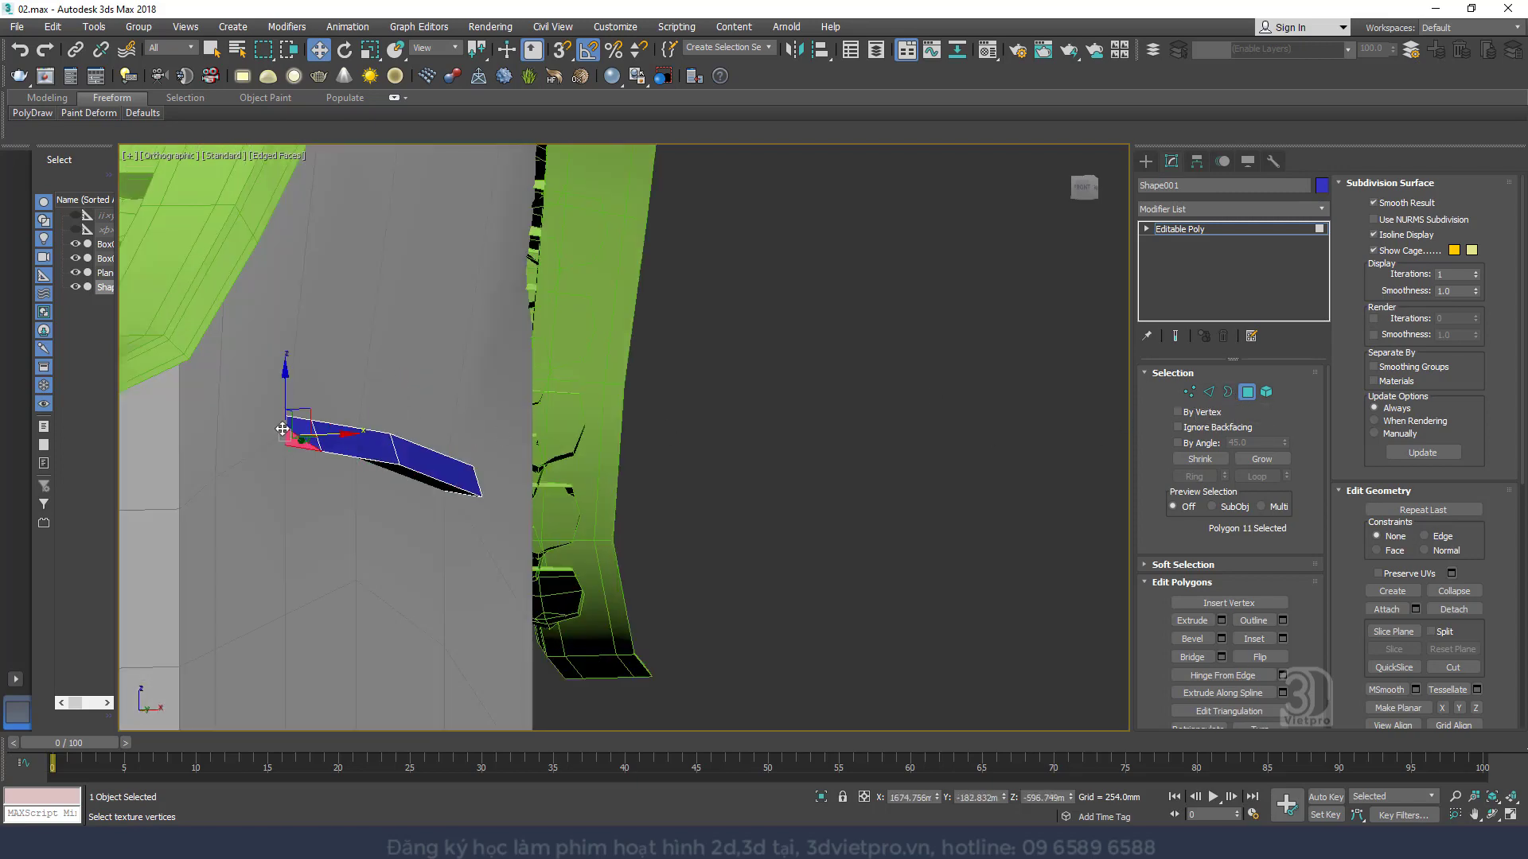
{"action": "key", "text": "F3"}
{"action": "left_click", "coordinate": [295, 426], "text": "ctrl"}
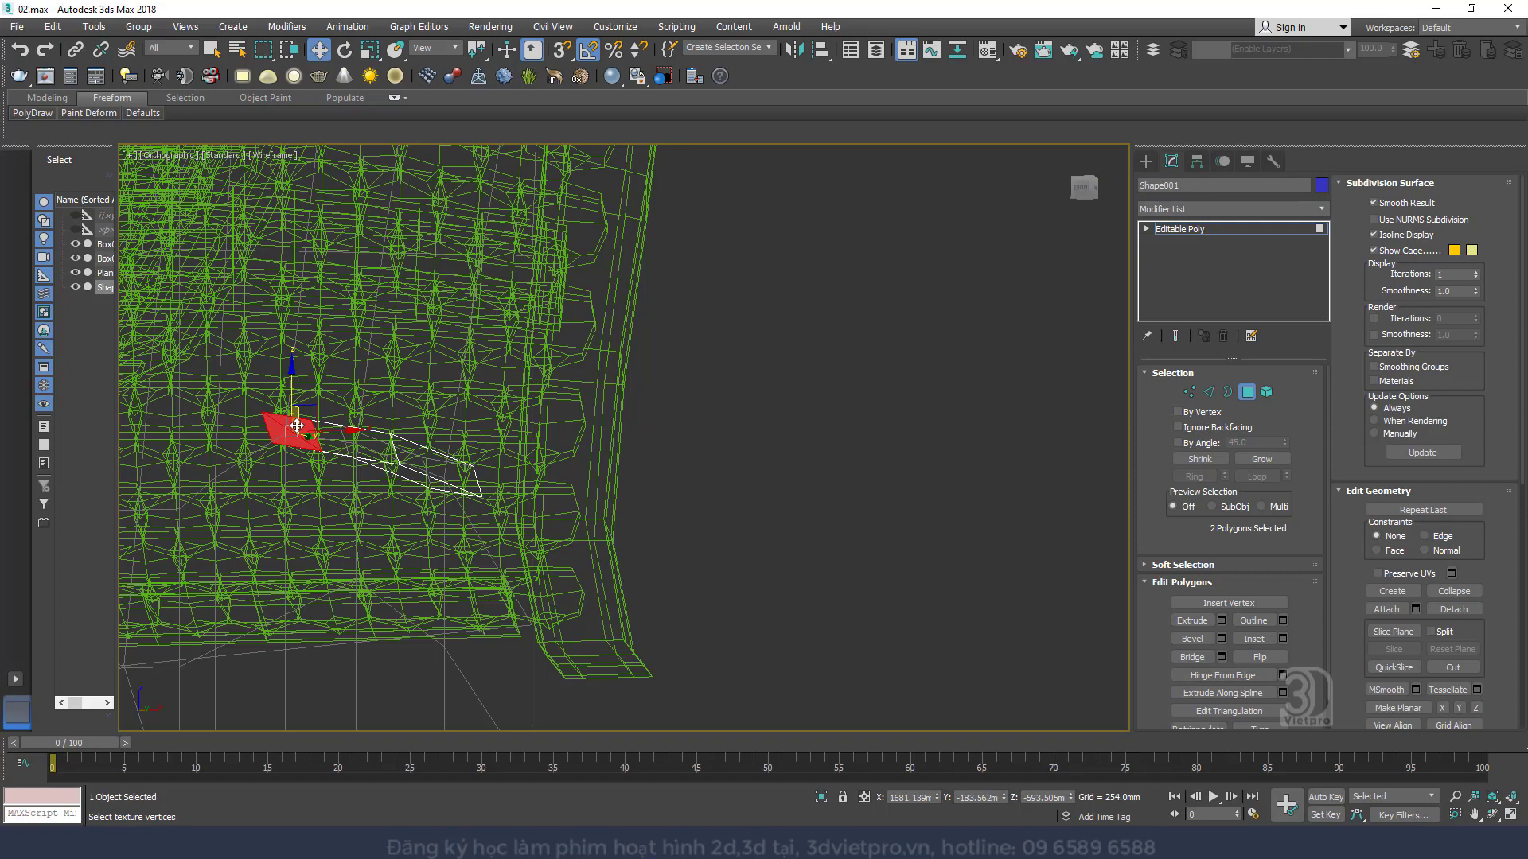
{"action": "key", "text": "Delete"}
{"action": "left_click", "coordinate": [361, 435]}
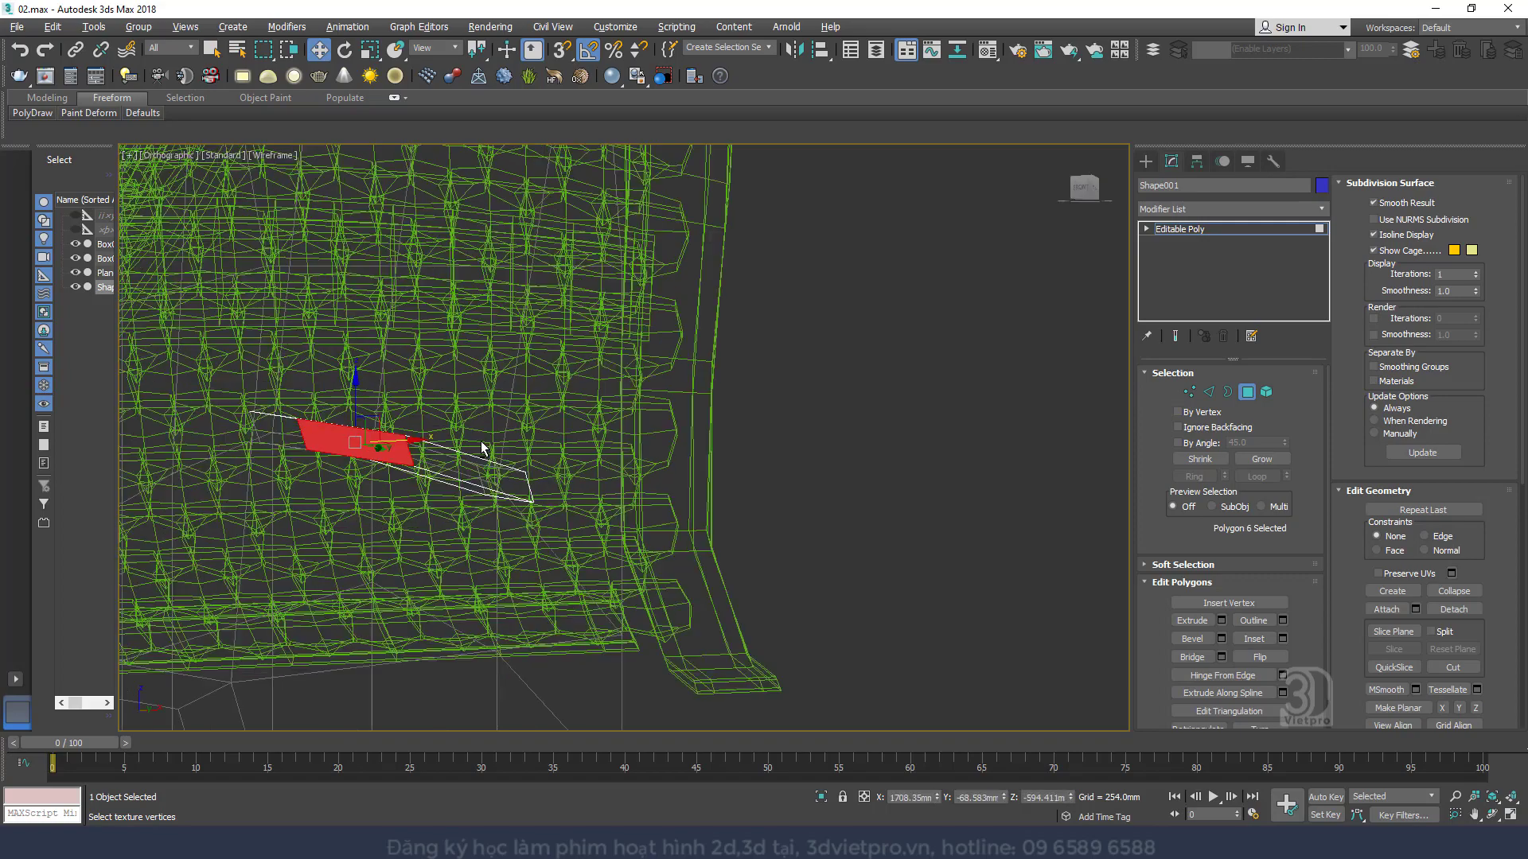
{"action": "middle_click_drag", "start_coordinate": [484, 443], "coordinate": [605, 438], "text": "alt"}
{"action": "left_click", "coordinate": [665, 436]}
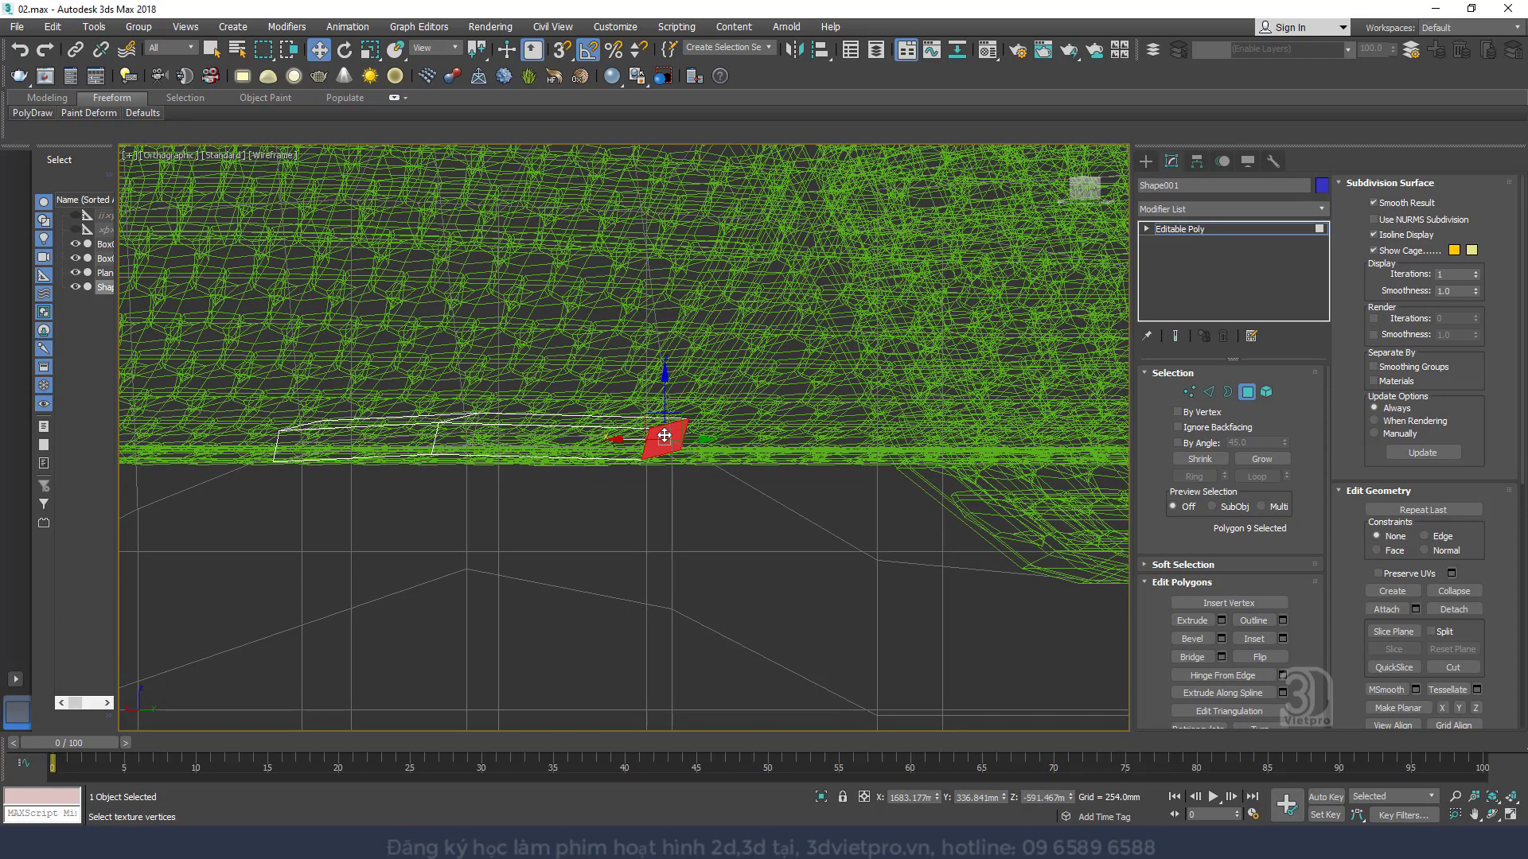
{"action": "key", "text": "ctrl+d"}
{"action": "key", "text": "F3"}
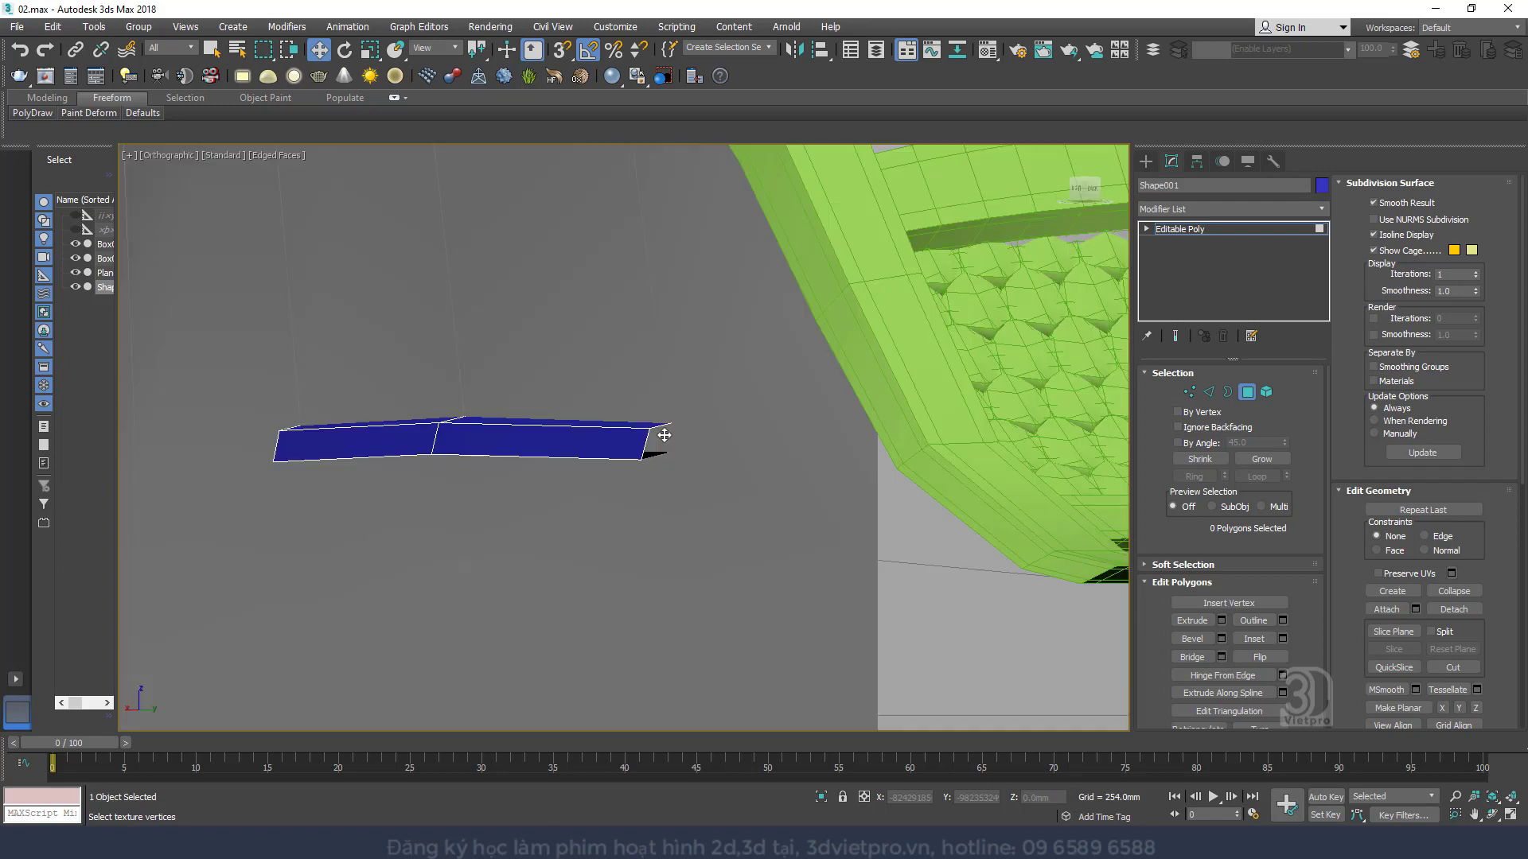
Move the trim bar's two upper outer edges about 10 mm outward along X and about 4 mm up
{"action": "left_click", "coordinate": [1247, 391]}
{"action": "middle_click_drag", "start_coordinate": [684, 437], "coordinate": [790, 439], "text": "alt"}
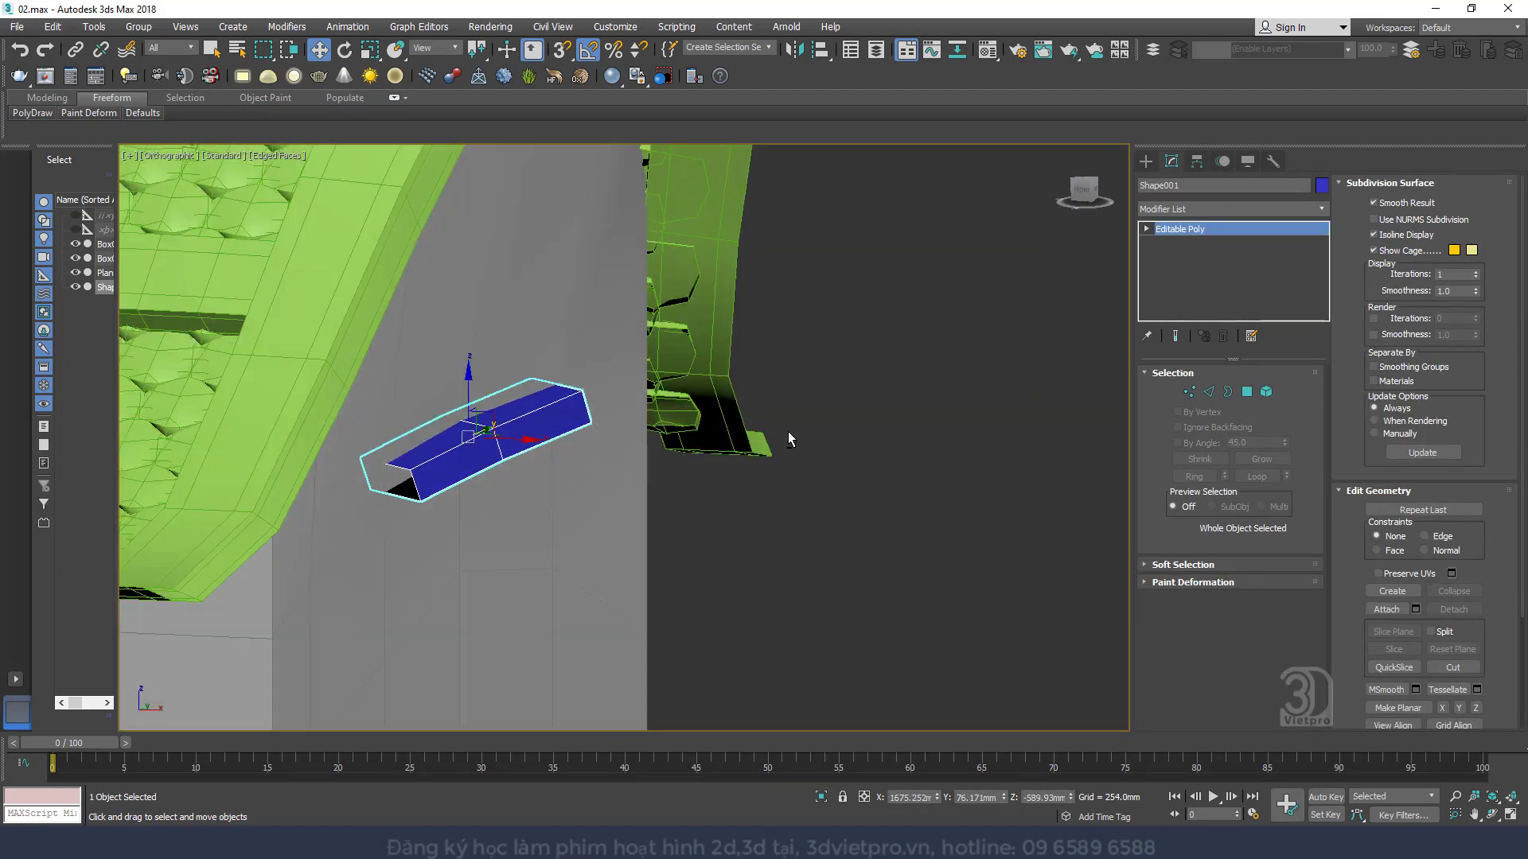
{"action": "left_click", "coordinate": [1209, 392]}
{"action": "double_click", "coordinate": [451, 444]}
{"action": "key", "text": "z"}
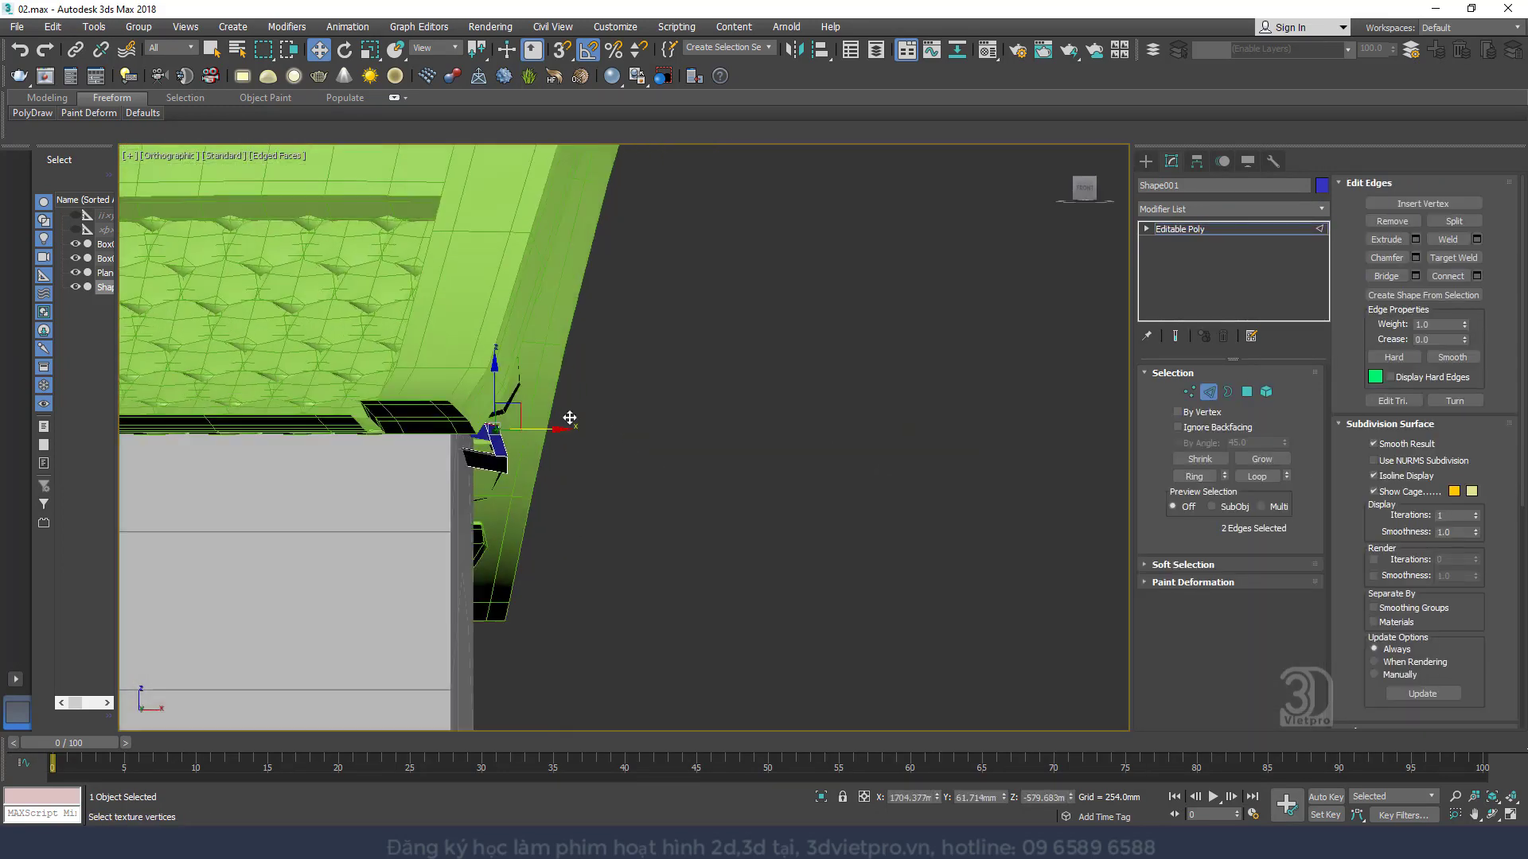
{"action": "middle_click_drag", "start_coordinate": [570, 418], "coordinate": [541, 425], "text": "alt"}
{"action": "left_click_drag", "start_coordinate": [525, 412], "coordinate": [536, 408]}
{"action": "middle_click_drag", "start_coordinate": [539, 416], "coordinate": [473, 419], "text": "alt"}
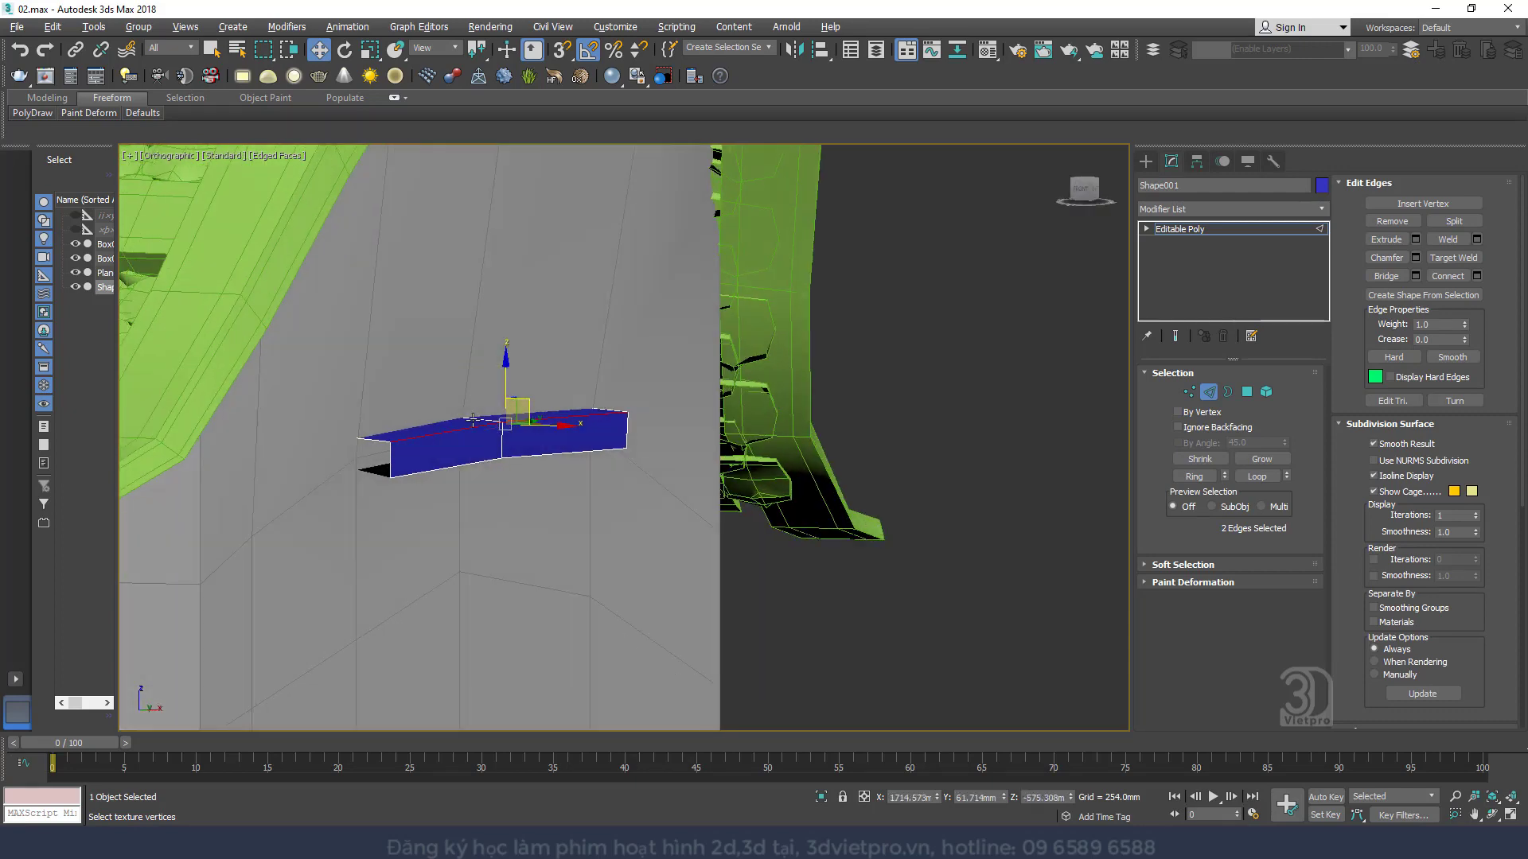
Cap the open borders at both ends of the trim bar
{"action": "left_click", "coordinate": [1228, 391]}
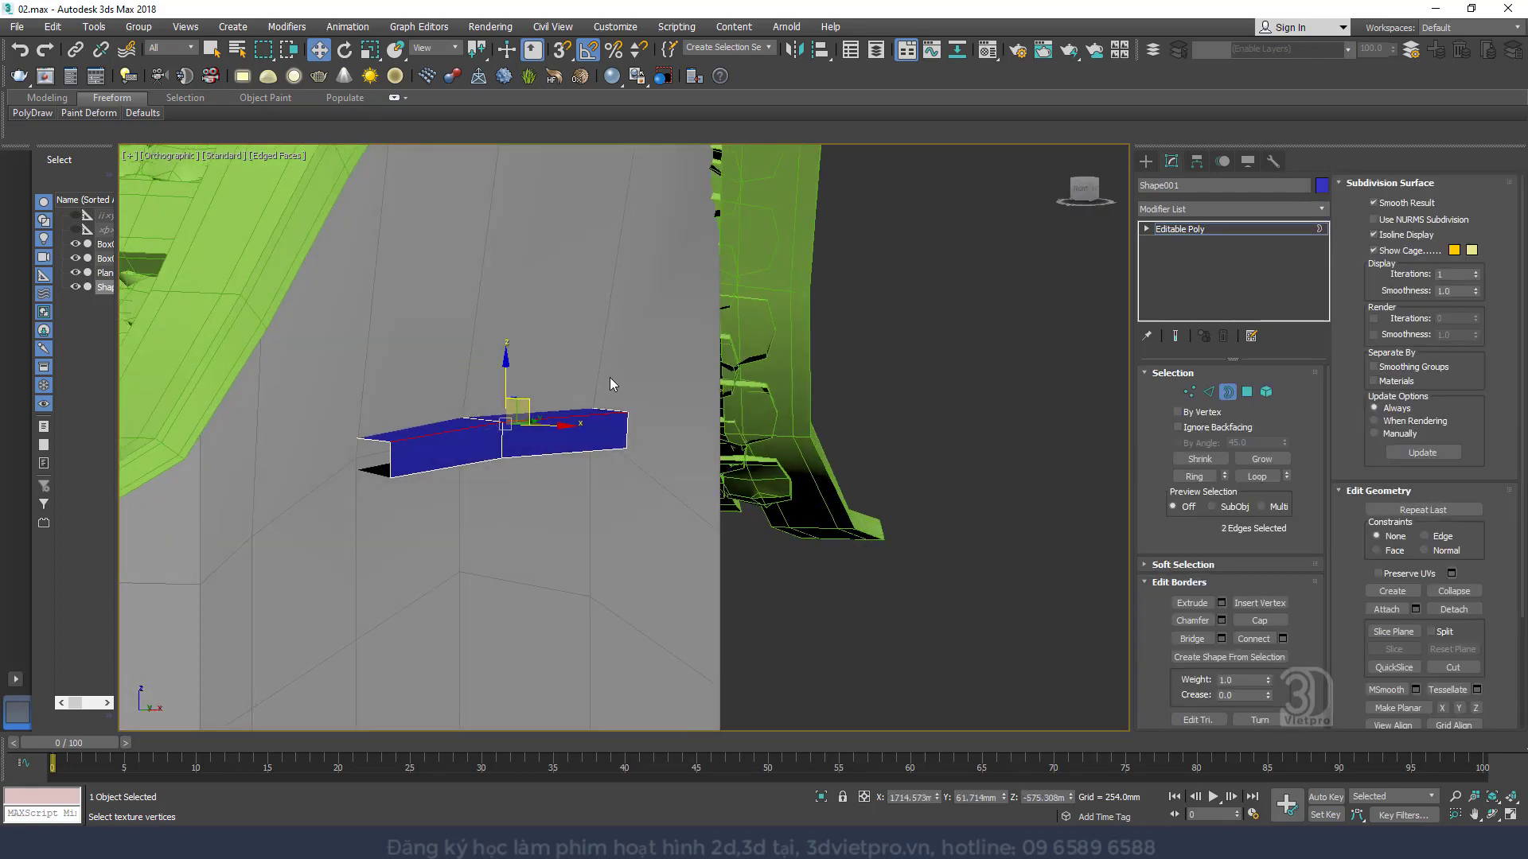
{"action": "left_click", "coordinate": [603, 431]}
{"action": "right_click", "coordinate": [600, 431]}
{"action": "left_click", "coordinate": [581, 460]}
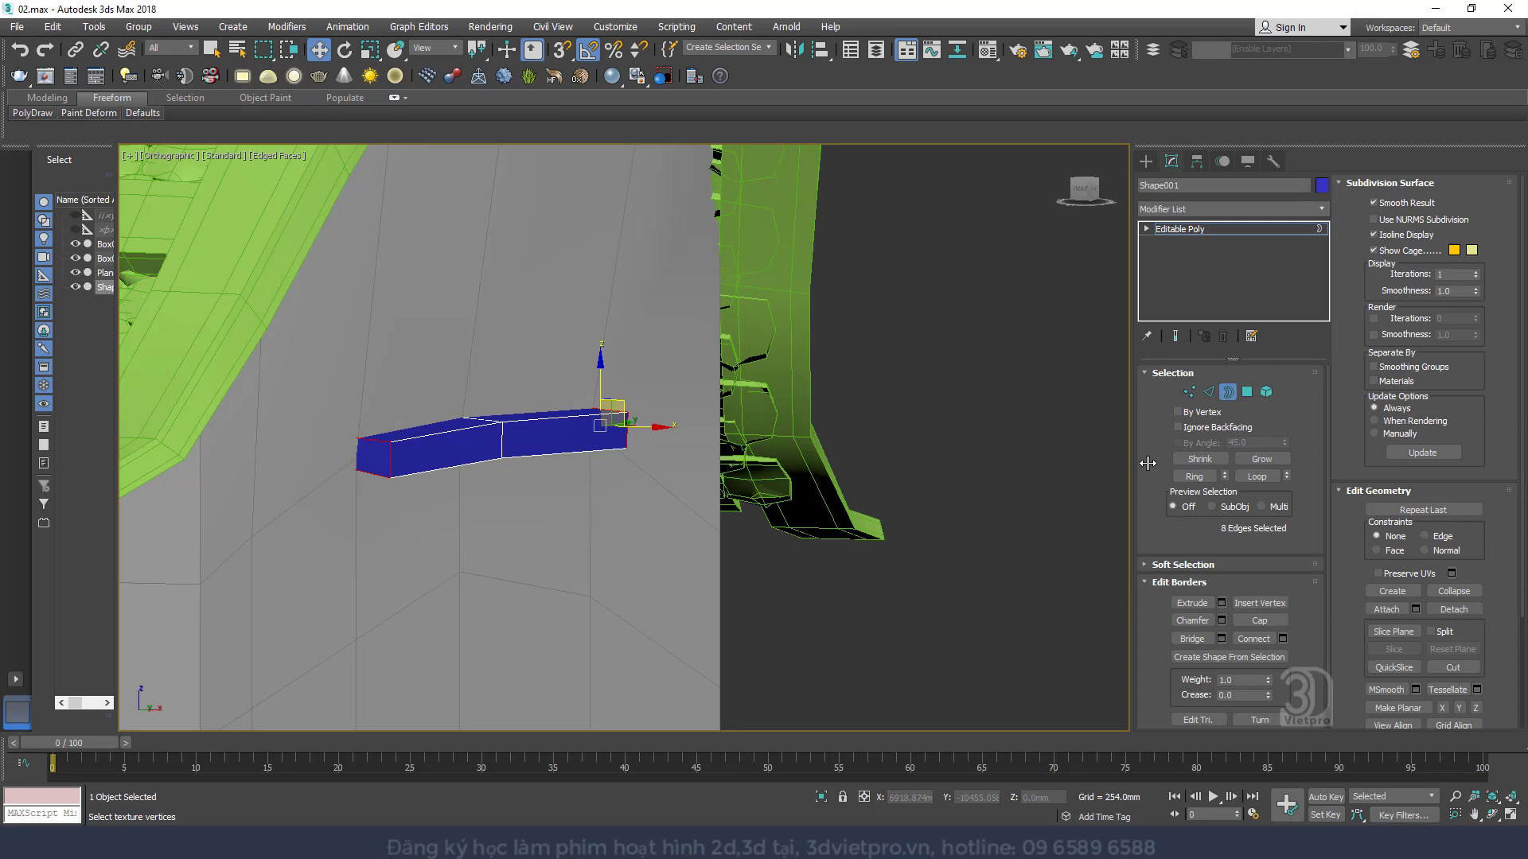
{"action": "left_click", "coordinate": [1227, 393]}
Examine the reference image of the house and compare it with the overall model
{"action": "scroll", "coordinate": [637, 444], "scroll_direction": "down", "scroll_amount": 3}
{"action": "middle_click_drag", "start_coordinate": [637, 444], "coordinate": [787, 442], "text": "alt"}
{"action": "scroll", "coordinate": [660, 469], "scroll_direction": "down", "scroll_amount": 3}
{"action": "middle_click_drag", "start_coordinate": [586, 395], "coordinate": [716, 604]}
{"action": "scroll", "coordinate": [700, 434], "scroll_direction": "up", "scroll_amount": 8}
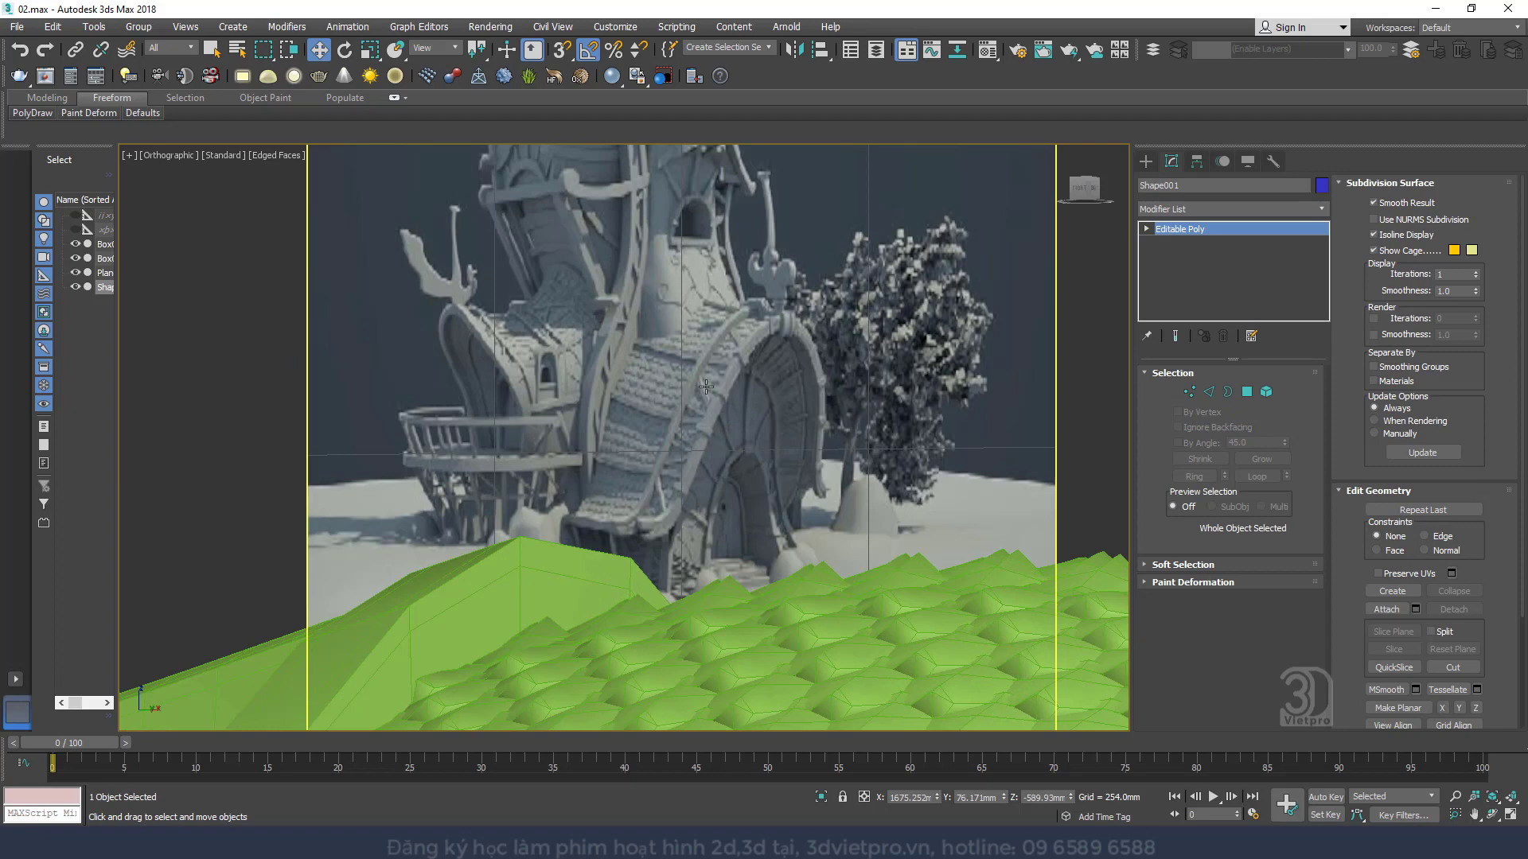
{"action": "scroll", "coordinate": [772, 430], "scroll_direction": "down", "scroll_amount": 5}
{"action": "middle_click_drag", "start_coordinate": [772, 613], "coordinate": [772, 430]}
{"action": "middle_click_drag", "start_coordinate": [951, 509], "coordinate": [864, 437], "text": "alt"}
{"action": "scroll", "coordinate": [686, 422], "scroll_direction": "down", "scroll_amount": 5}
{"action": "scroll", "coordinate": [619, 289], "scroll_direction": "up", "scroll_amount": 7}
{"action": "scroll", "coordinate": [611, 297], "scroll_direction": "down", "scroll_amount": 6}
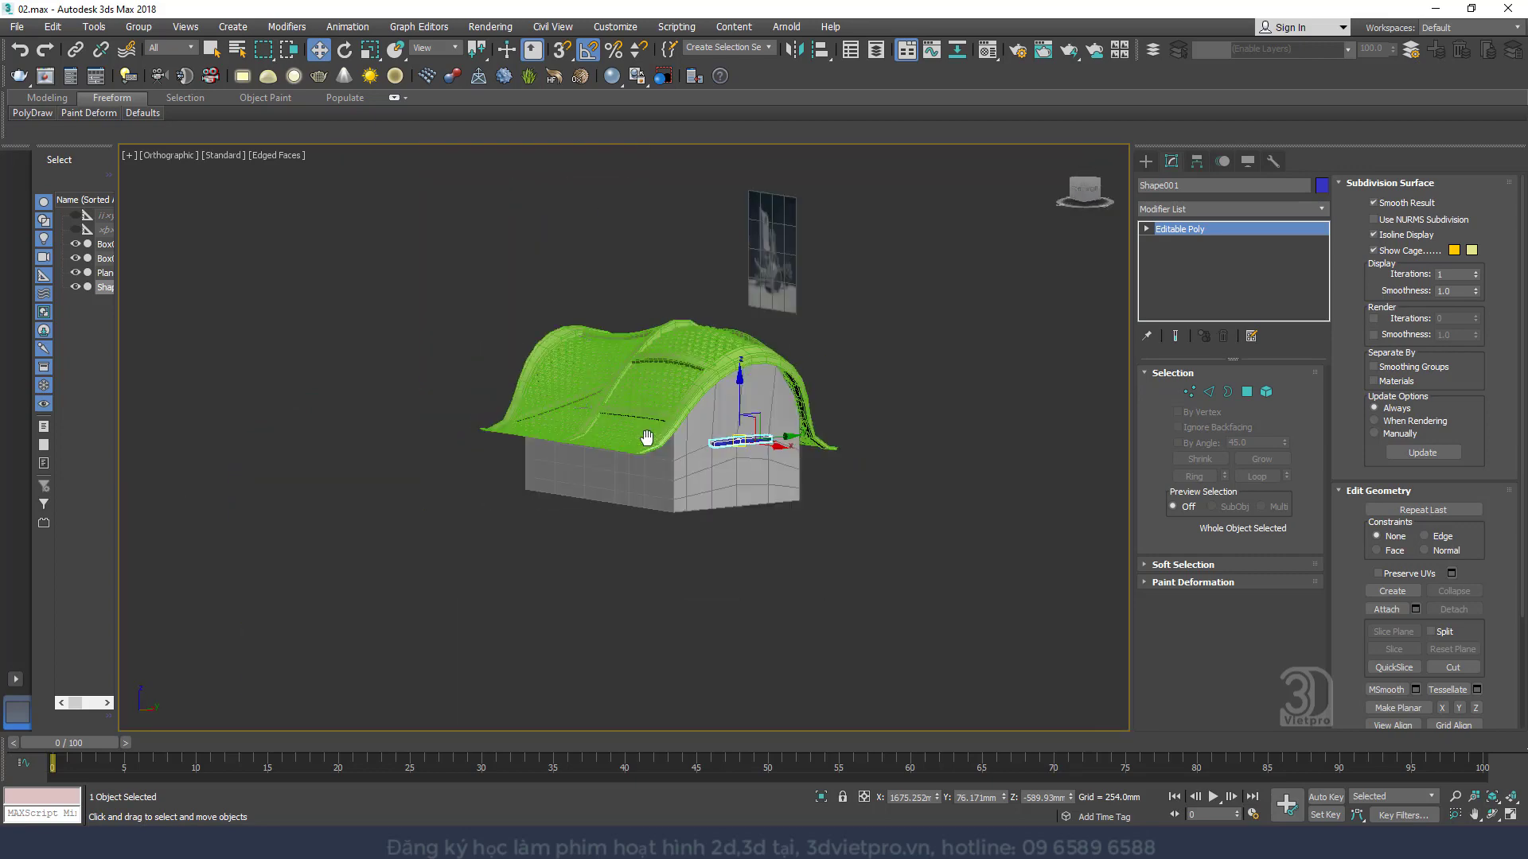
In the Left view, move one side wall's lower vertices outward about 87 mm, then the lowest rows about 38 mm more
{"action": "middle_click_drag", "start_coordinate": [611, 297], "coordinate": [650, 448], "text": "alt"}
{"action": "left_click", "coordinate": [739, 457]}
{"action": "key", "text": "f"}
{"action": "key", "text": "z"}
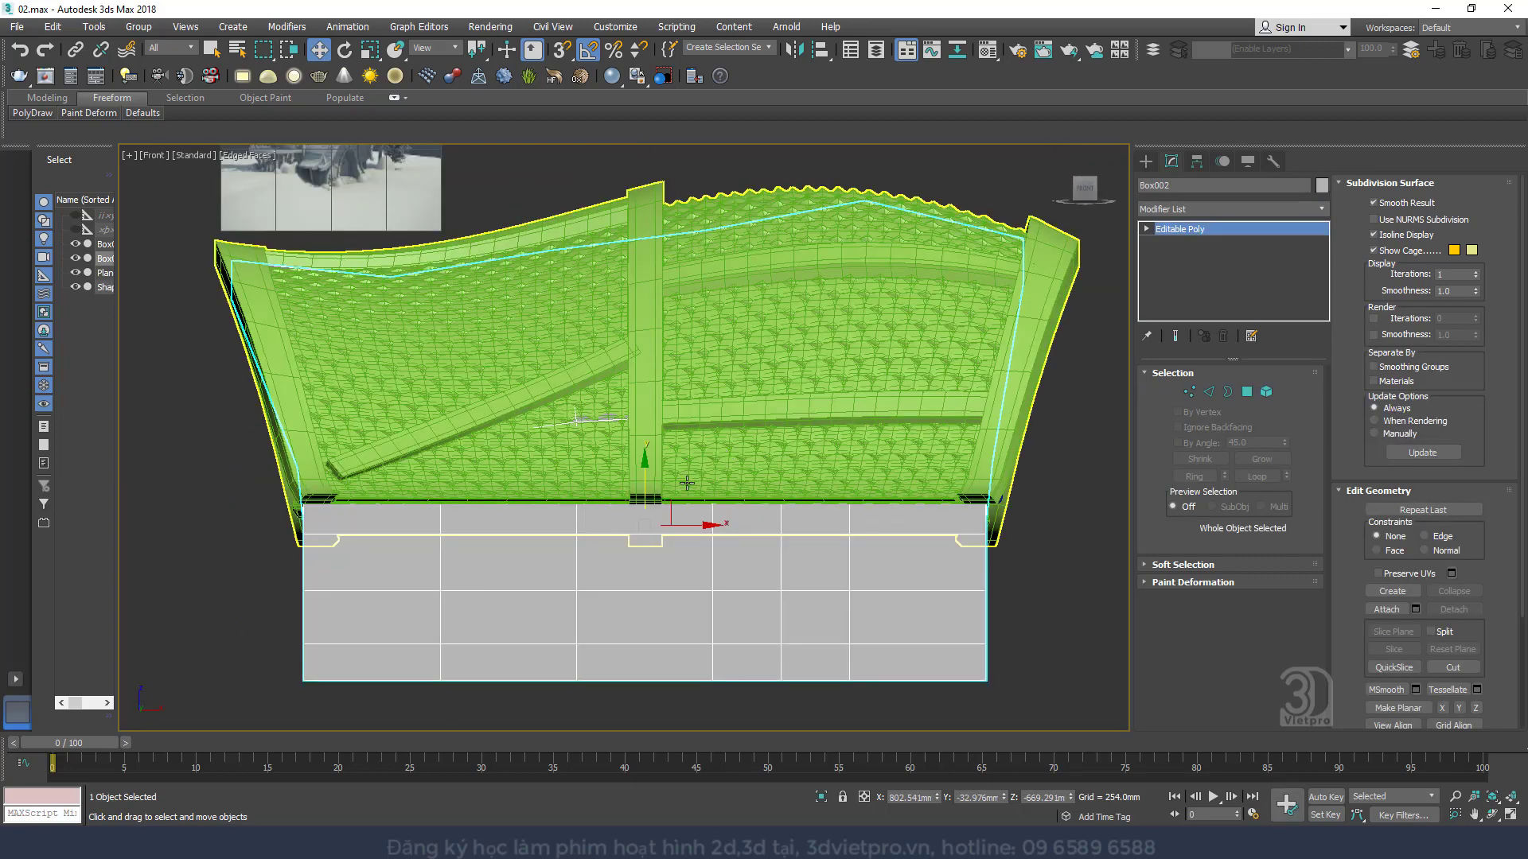
{"action": "key", "text": "l"}
{"action": "key", "text": "z"}
{"action": "middle_click_drag", "start_coordinate": [695, 484], "coordinate": [773, 427]}
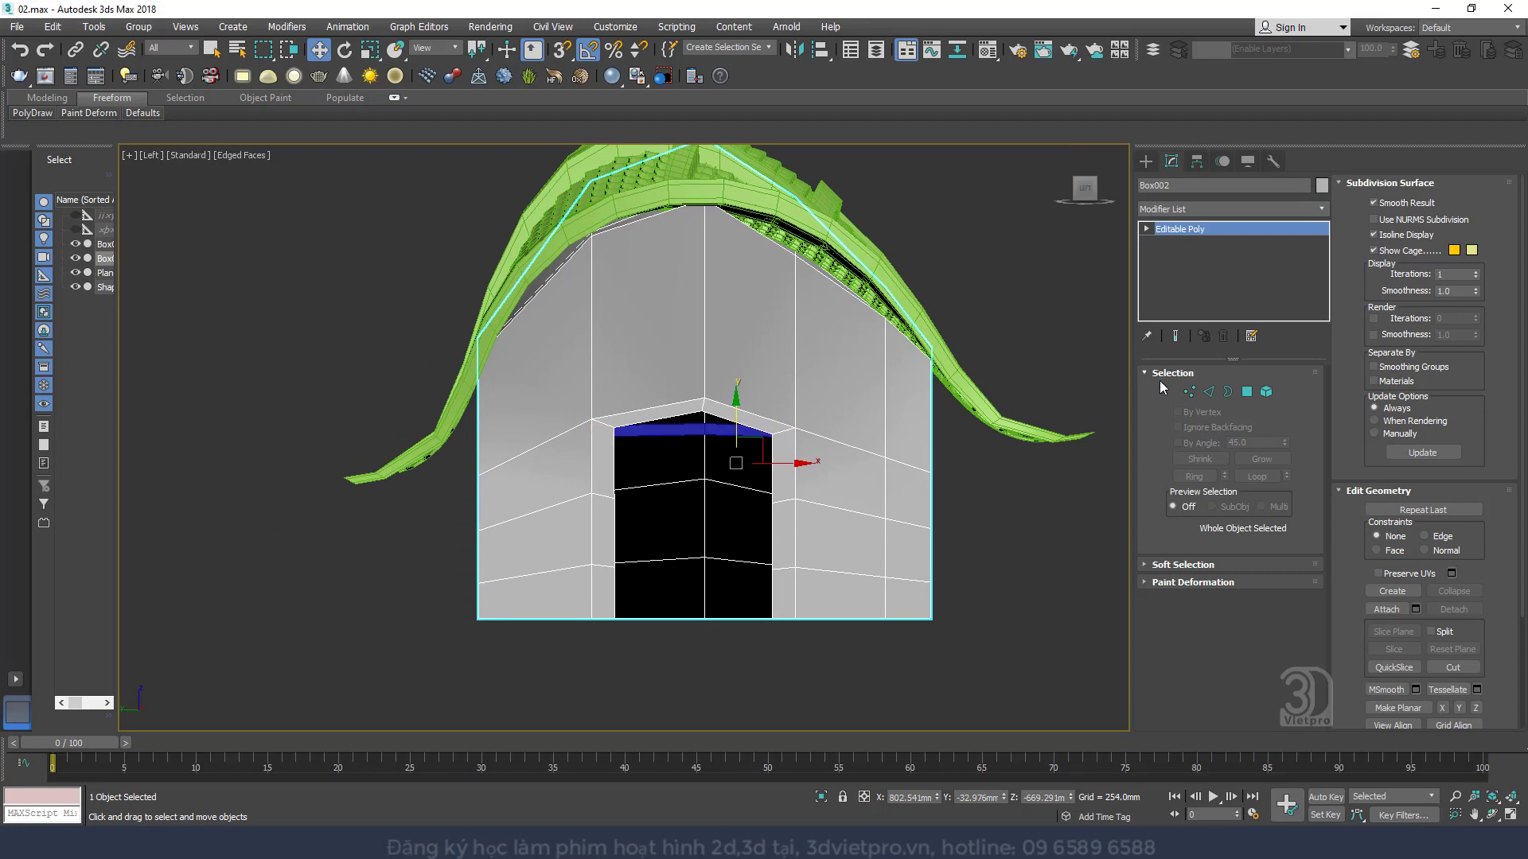
{"action": "left_click", "coordinate": [1189, 392]}
{"action": "left_click_drag", "start_coordinate": [462, 450], "coordinate": [529, 662]}
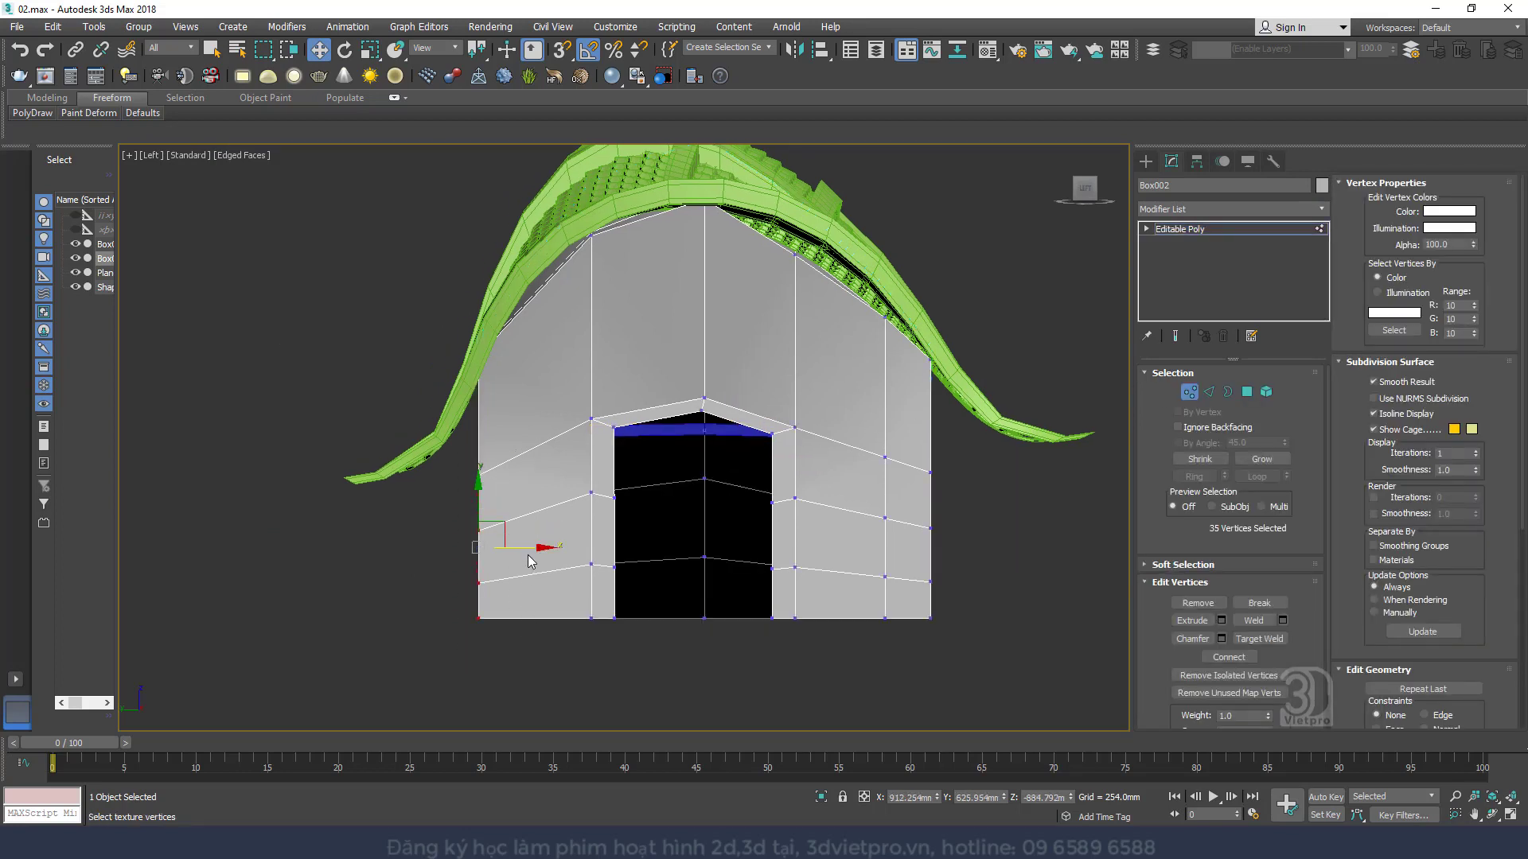
{"action": "left_click_drag", "start_coordinate": [519, 547], "coordinate": [486, 548]}
{"action": "left_click_drag", "start_coordinate": [403, 513], "coordinate": [506, 641]}
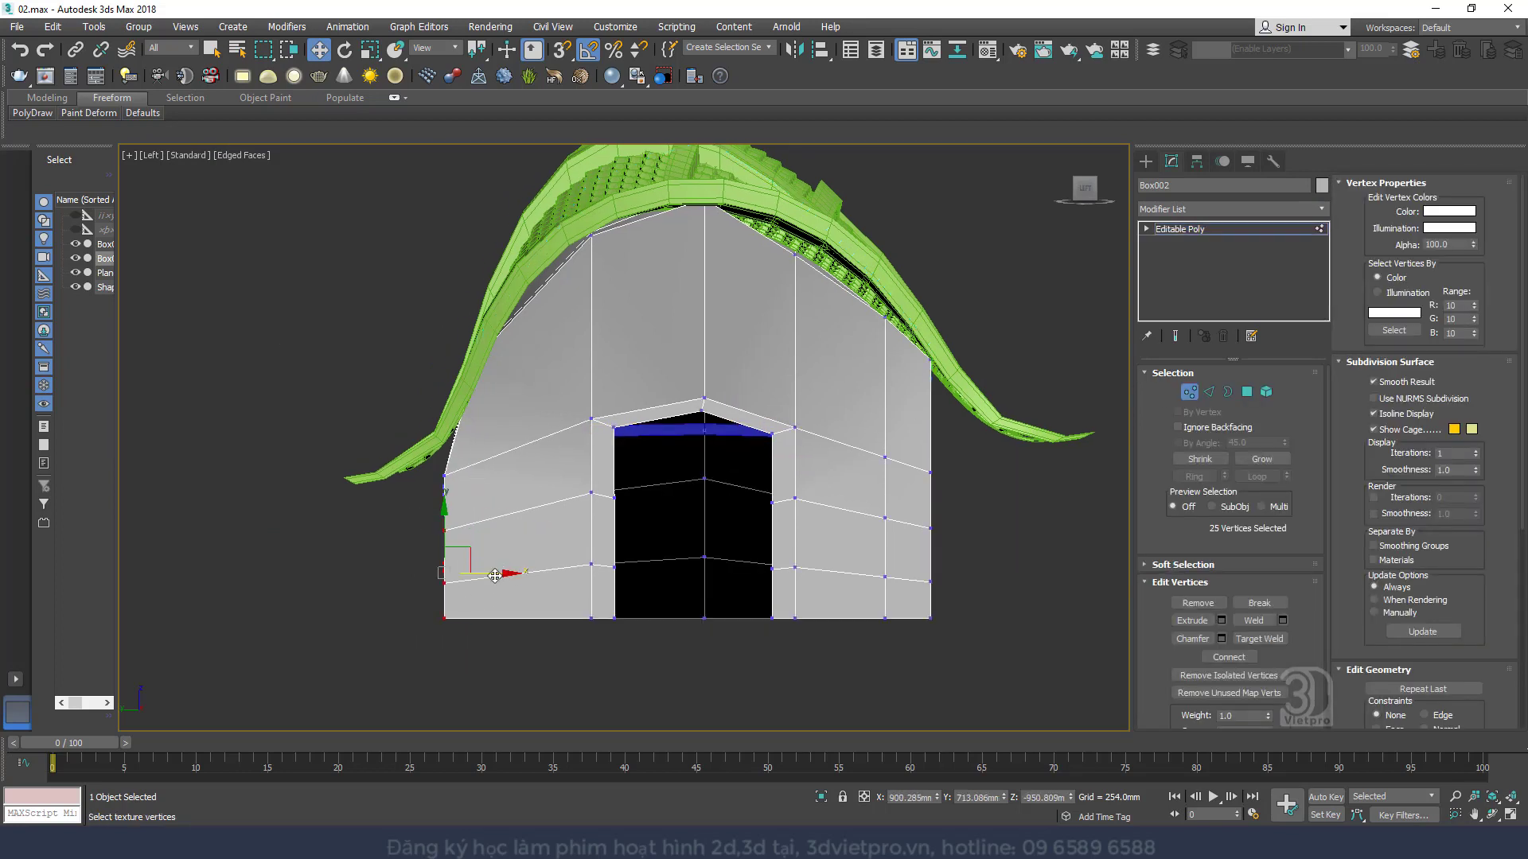
{"action": "left_click_drag", "start_coordinate": [488, 573], "coordinate": [472, 573]}
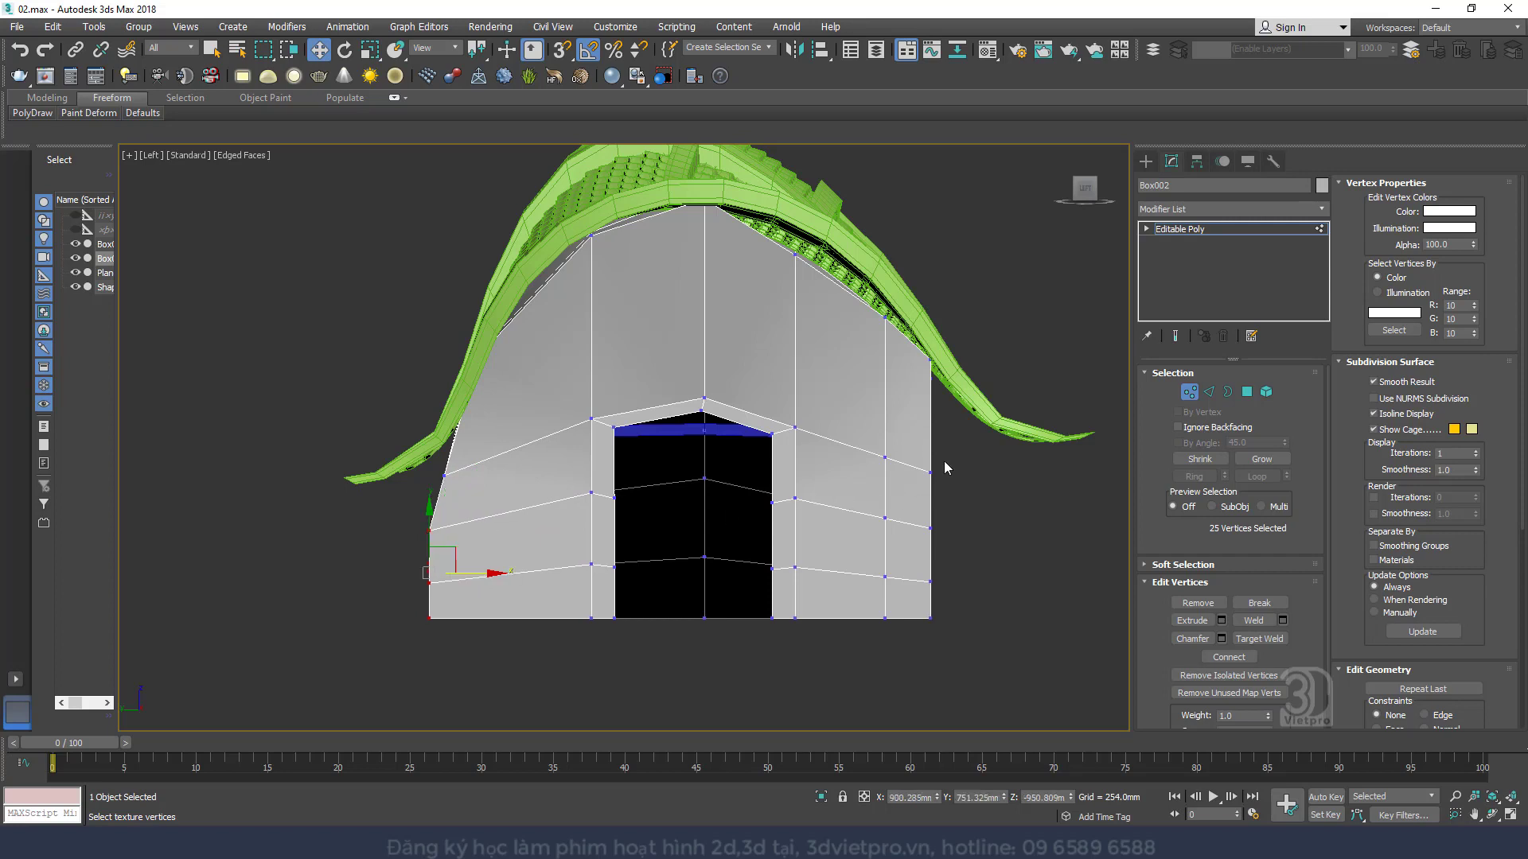
Move the lower vertices of the opposite side wall outward in stages, following the roof's slope
{"action": "left_click_drag", "start_coordinate": [862, 689], "coordinate": [863, 689]}
{"action": "left_click_drag", "start_coordinate": [961, 531], "coordinate": [1006, 532]}
{"action": "left_click_drag", "start_coordinate": [889, 650], "coordinate": [1004, 502]}
{"action": "left_click_drag", "start_coordinate": [1009, 579], "coordinate": [1032, 580]}
{"action": "mouse_move", "coordinate": [1024, 450]}
{"action": "left_mouse_down"}
{"action": "mouse_move", "coordinate": [955, 462]}
{"action": "mouse_move", "coordinate": [928, 483]}
{"action": "mouse_move", "coordinate": [1051, 465]}
{"action": "mouse_move", "coordinate": [1046, 436]}
{"action": "left_mouse_up"}
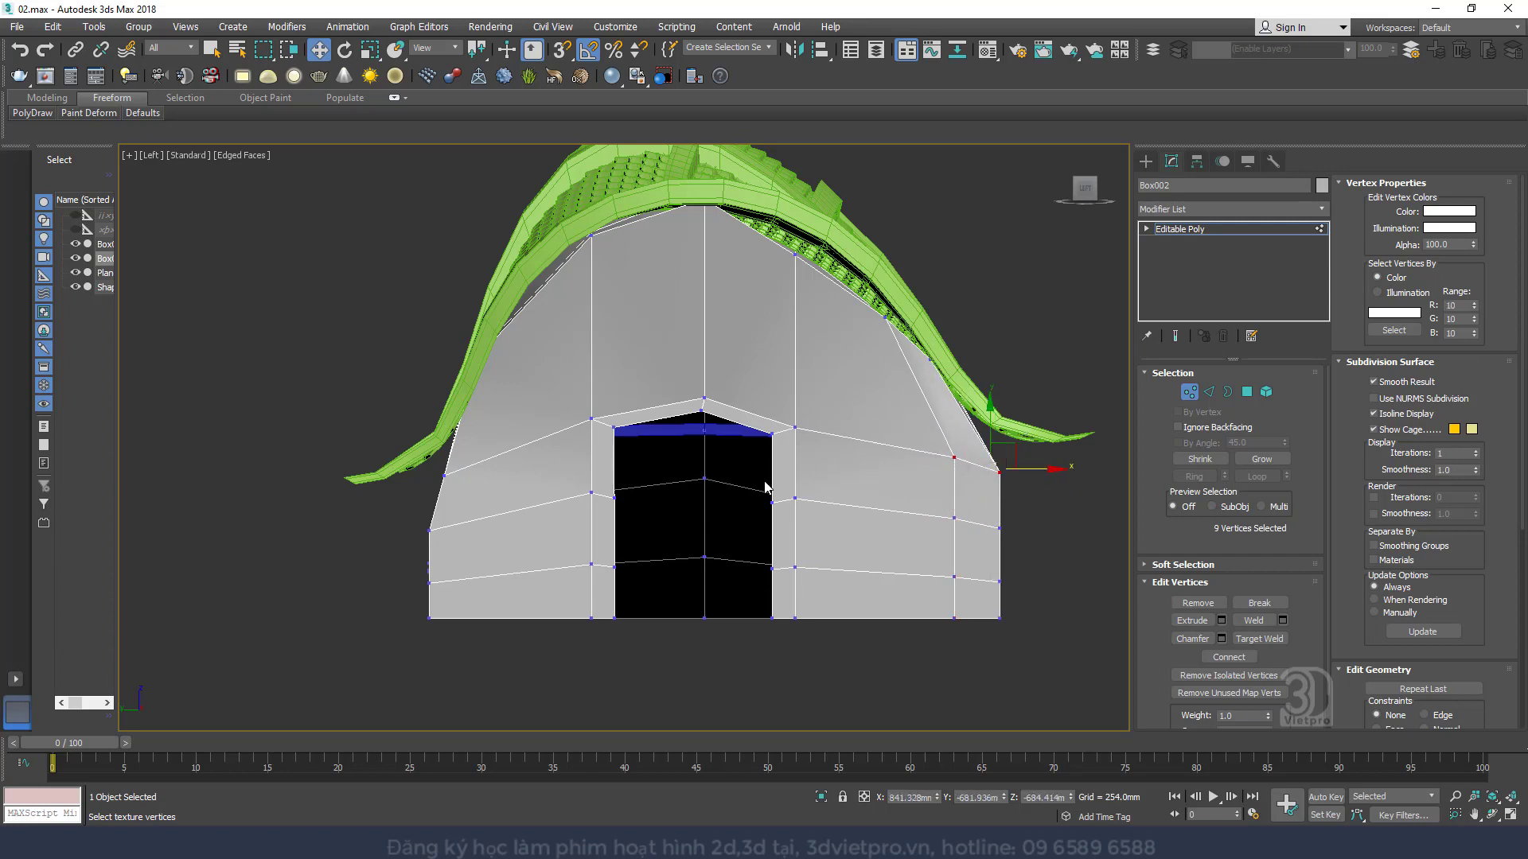
Lower the doorway's two upper corner vertices and raise the peak vertex of the surrounding frame
{"action": "left_click", "coordinate": [775, 433]}
{"action": "left_click", "coordinate": [614, 428], "text": "ctrl"}
{"action": "left_click_drag", "start_coordinate": [691, 393], "coordinate": [724, 346]}
{"action": "left_click", "coordinate": [701, 400]}
{"action": "left_click", "coordinate": [1189, 391]}
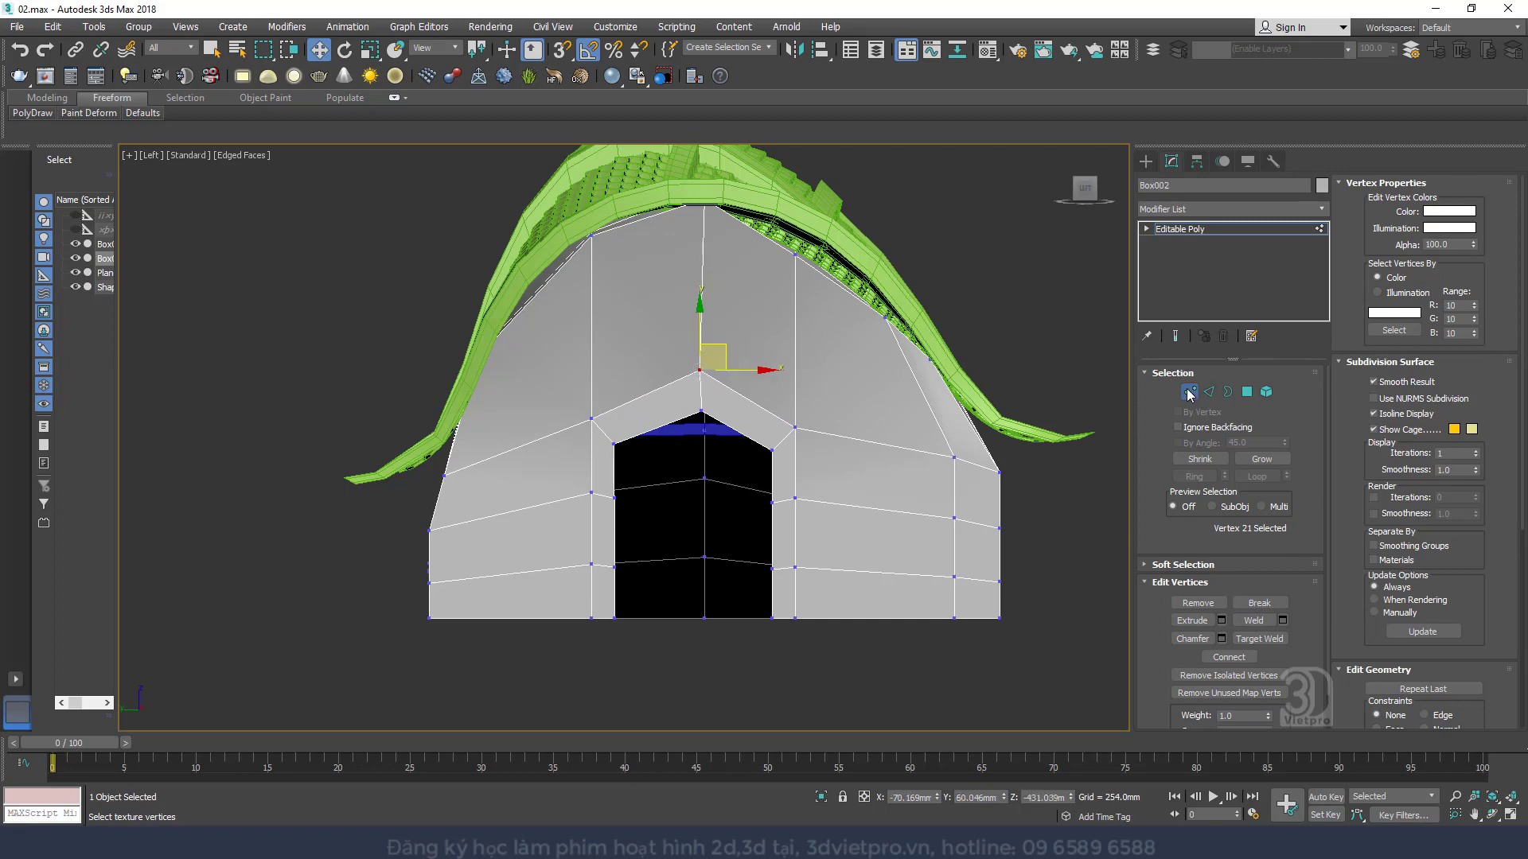
Select the edges outlining the doorway frame on the end wall and scale them up uniformly to widen the frame
{"action": "middle_click_drag", "start_coordinate": [859, 525], "coordinate": [644, 528], "text": "alt"}
{"action": "left_click", "coordinate": [1246, 391]}
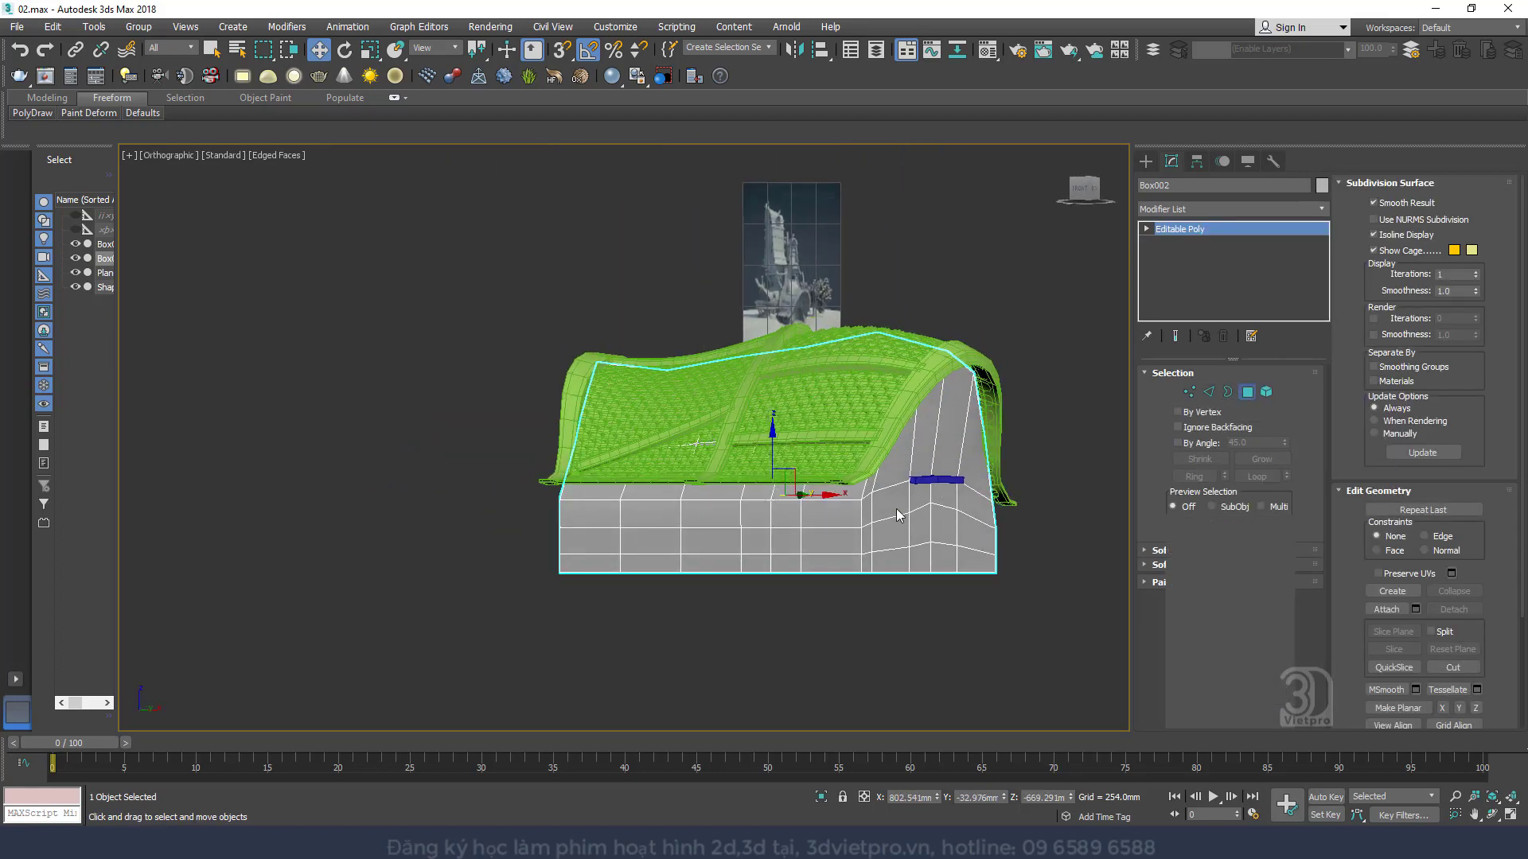
{"action": "left_click", "coordinate": [921, 521]}
{"action": "middle_click_drag", "start_coordinate": [923, 517], "coordinate": [819, 461], "text": "alt"}
{"action": "scroll", "coordinate": [806, 438], "scroll_direction": "up", "scroll_amount": 4}
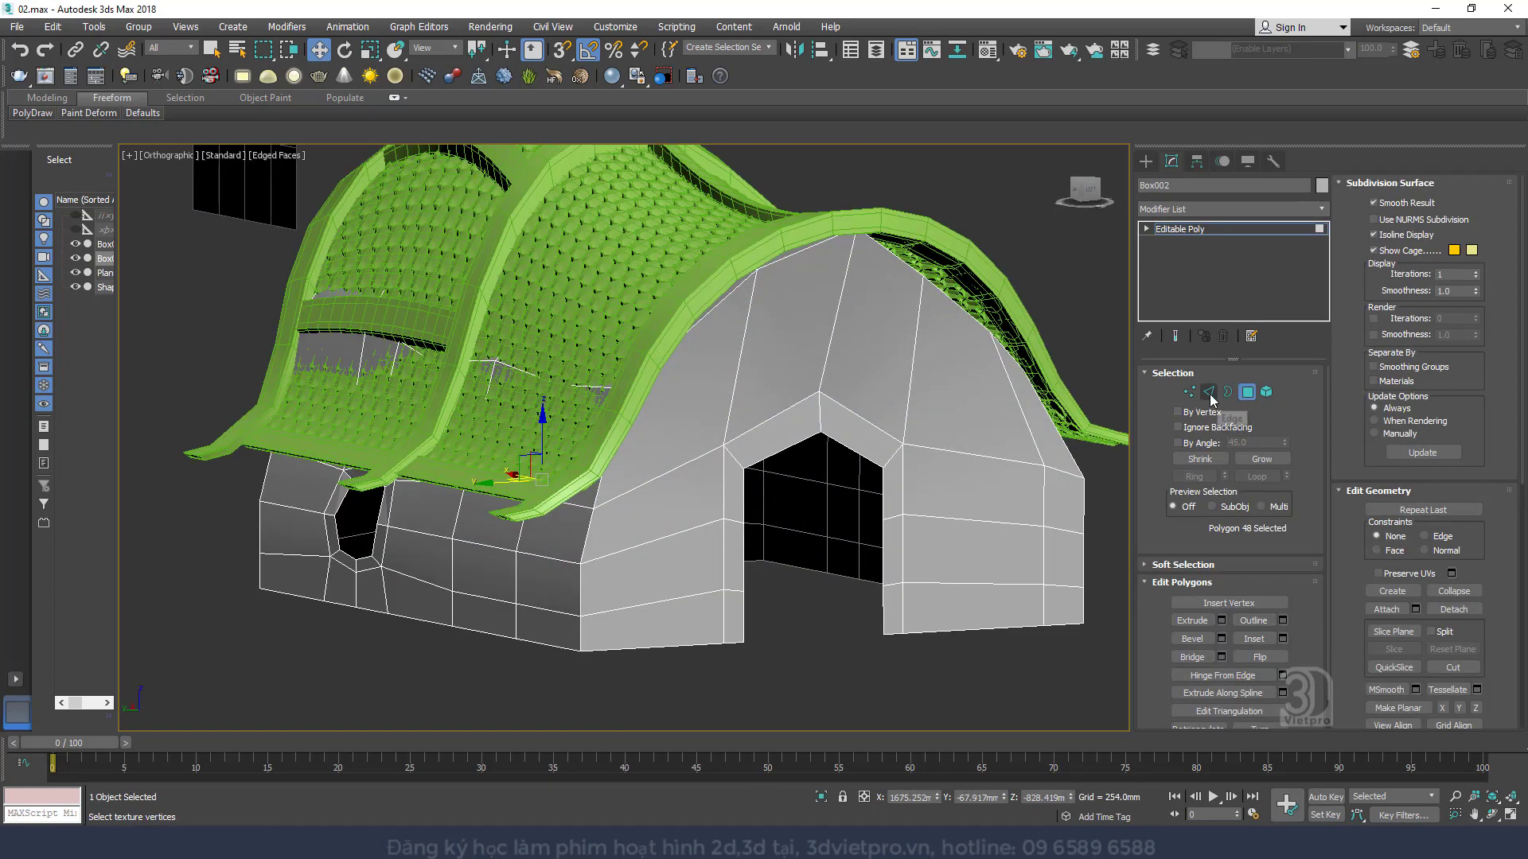
{"action": "left_click", "coordinate": [1208, 392]}
{"action": "left_click", "coordinate": [837, 406]}
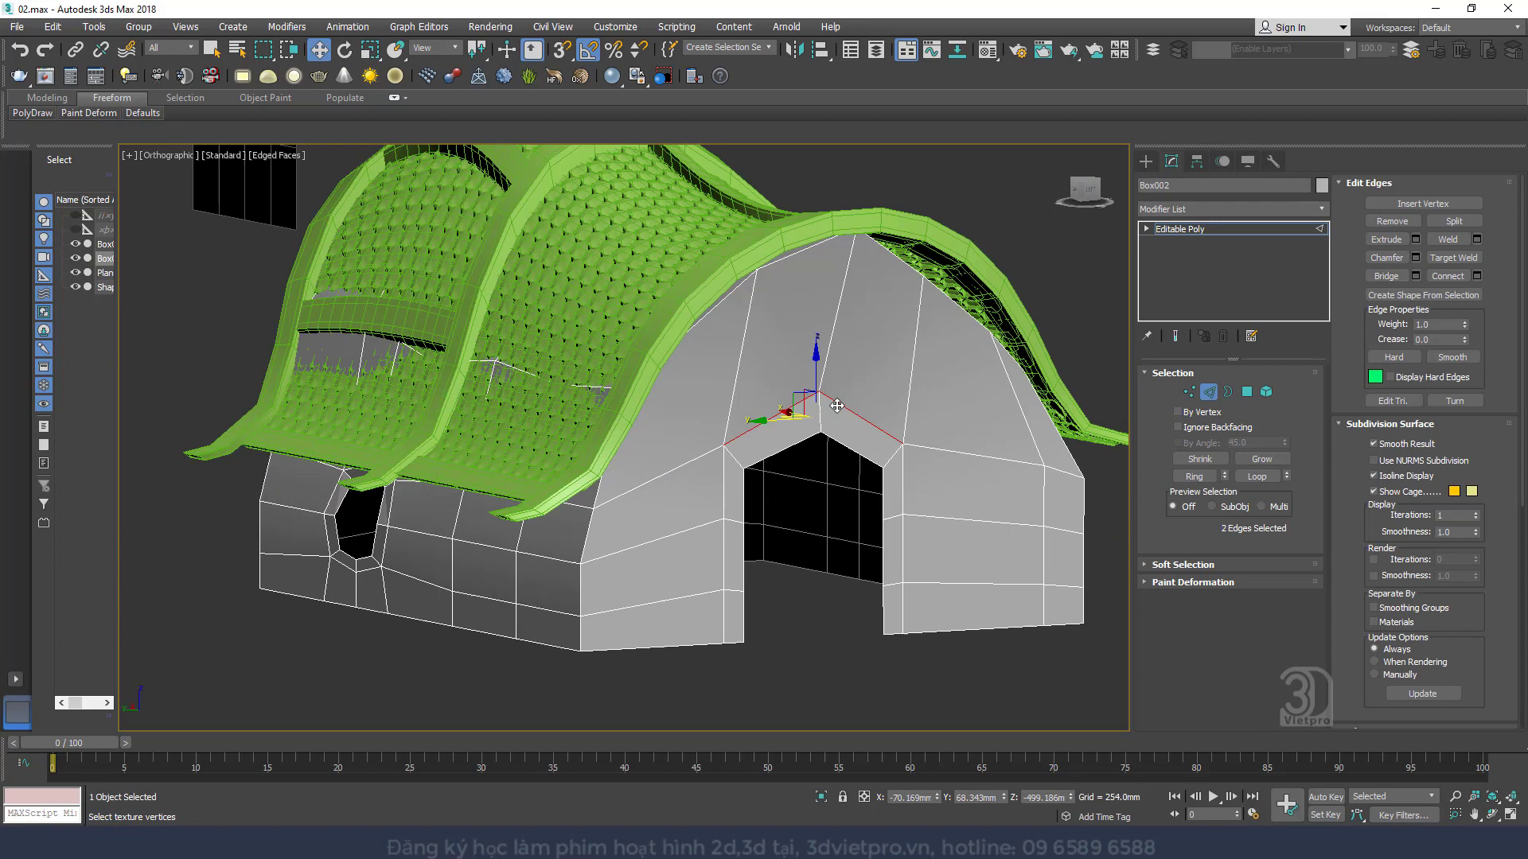
{"action": "left_click", "coordinate": [724, 471], "text": "ctrl"}
{"action": "left_click", "coordinate": [722, 551], "text": "ctrl"}
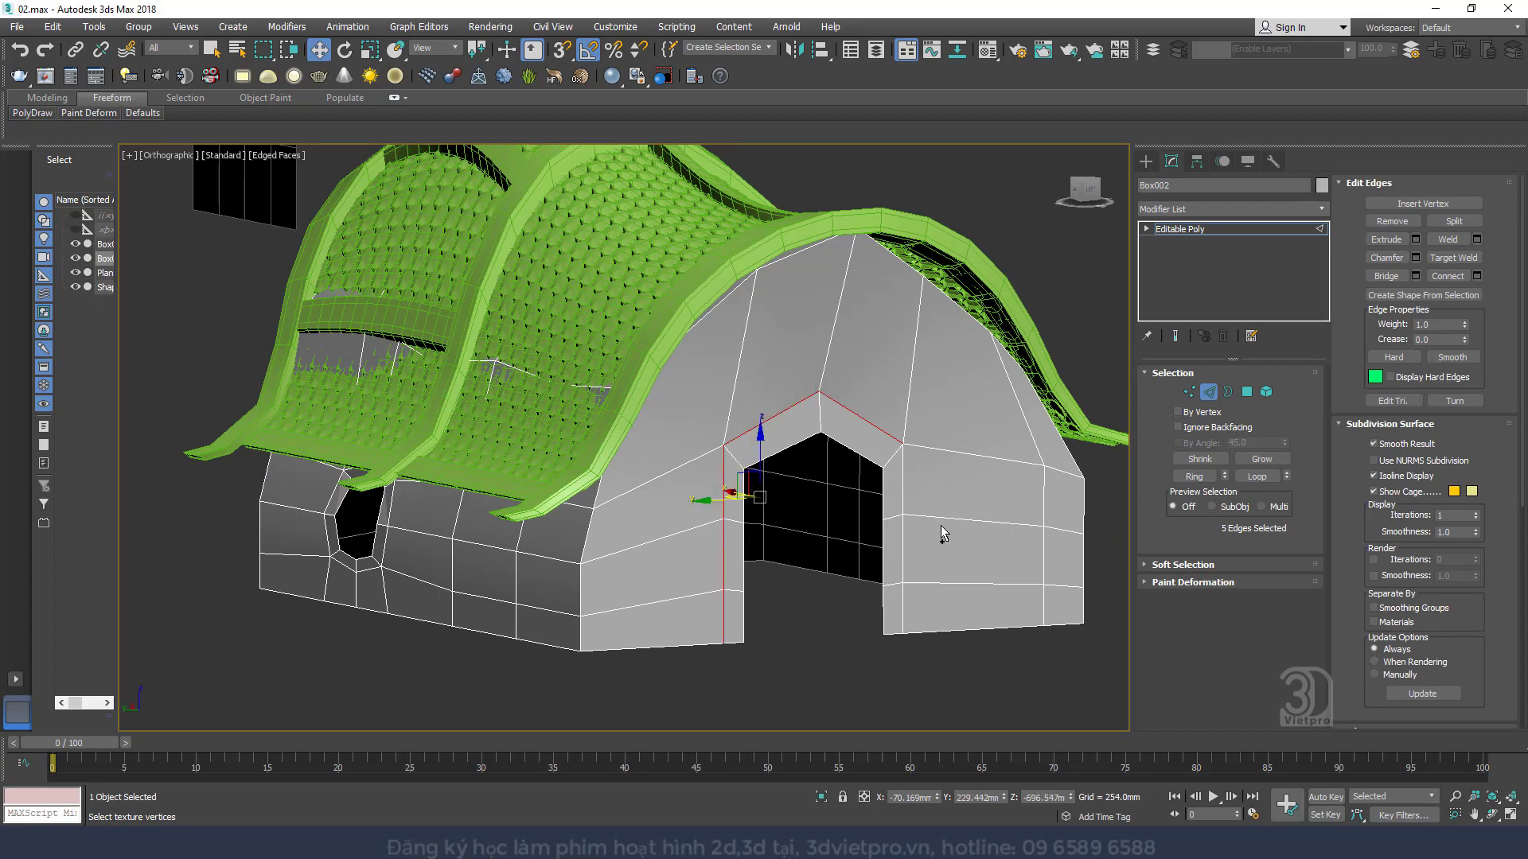
{"action": "double_click", "coordinate": [903, 483], "text": "ctrl"}
{"action": "right_click", "coordinate": [900, 482]}
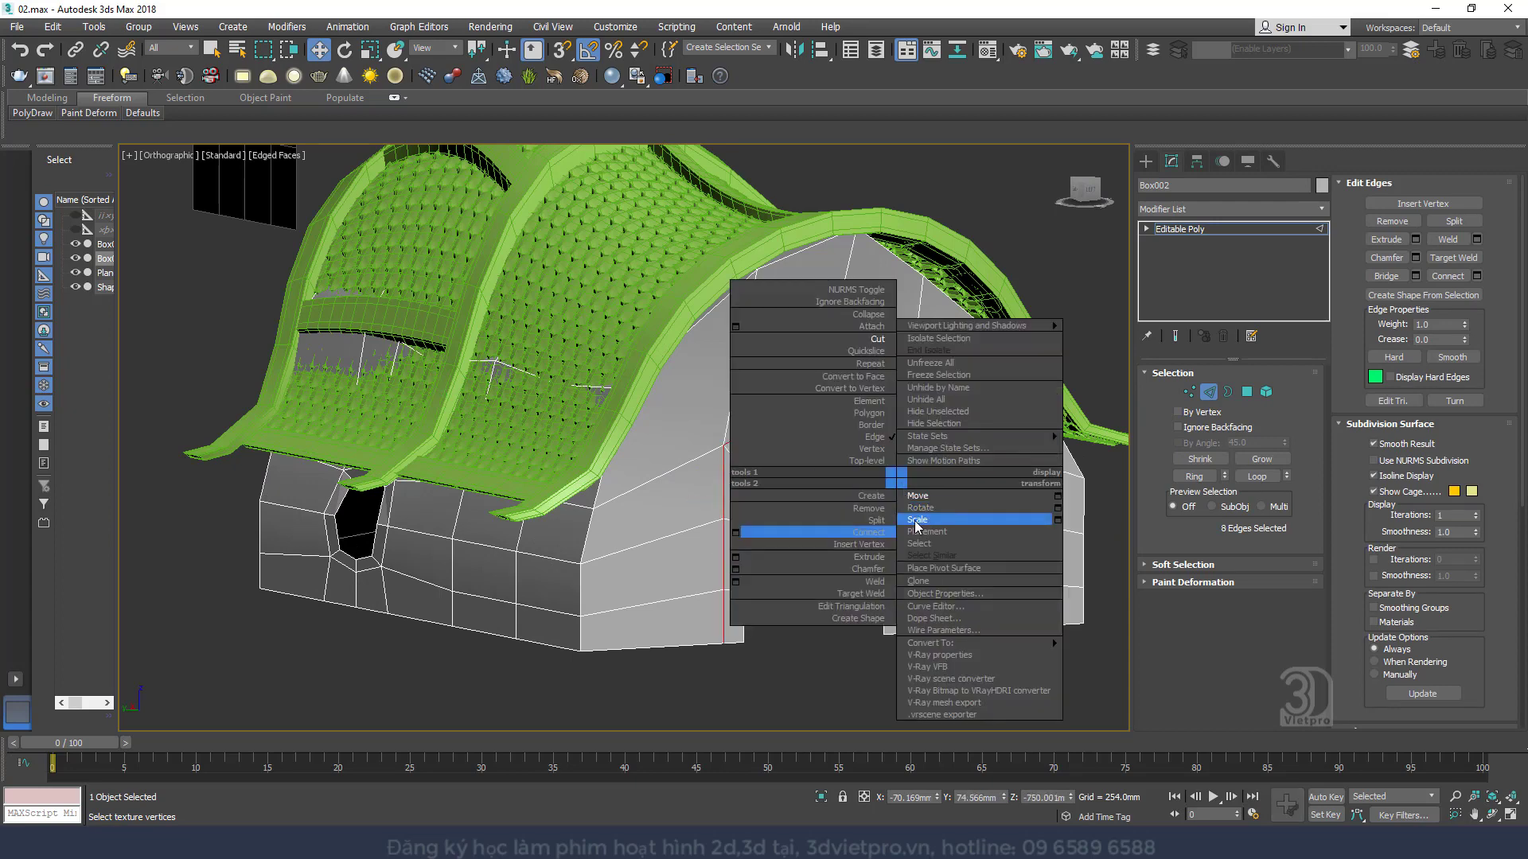
{"action": "left_click", "coordinate": [917, 523]}
{"action": "left_click_drag", "start_coordinate": [810, 498], "coordinate": [824, 475]}
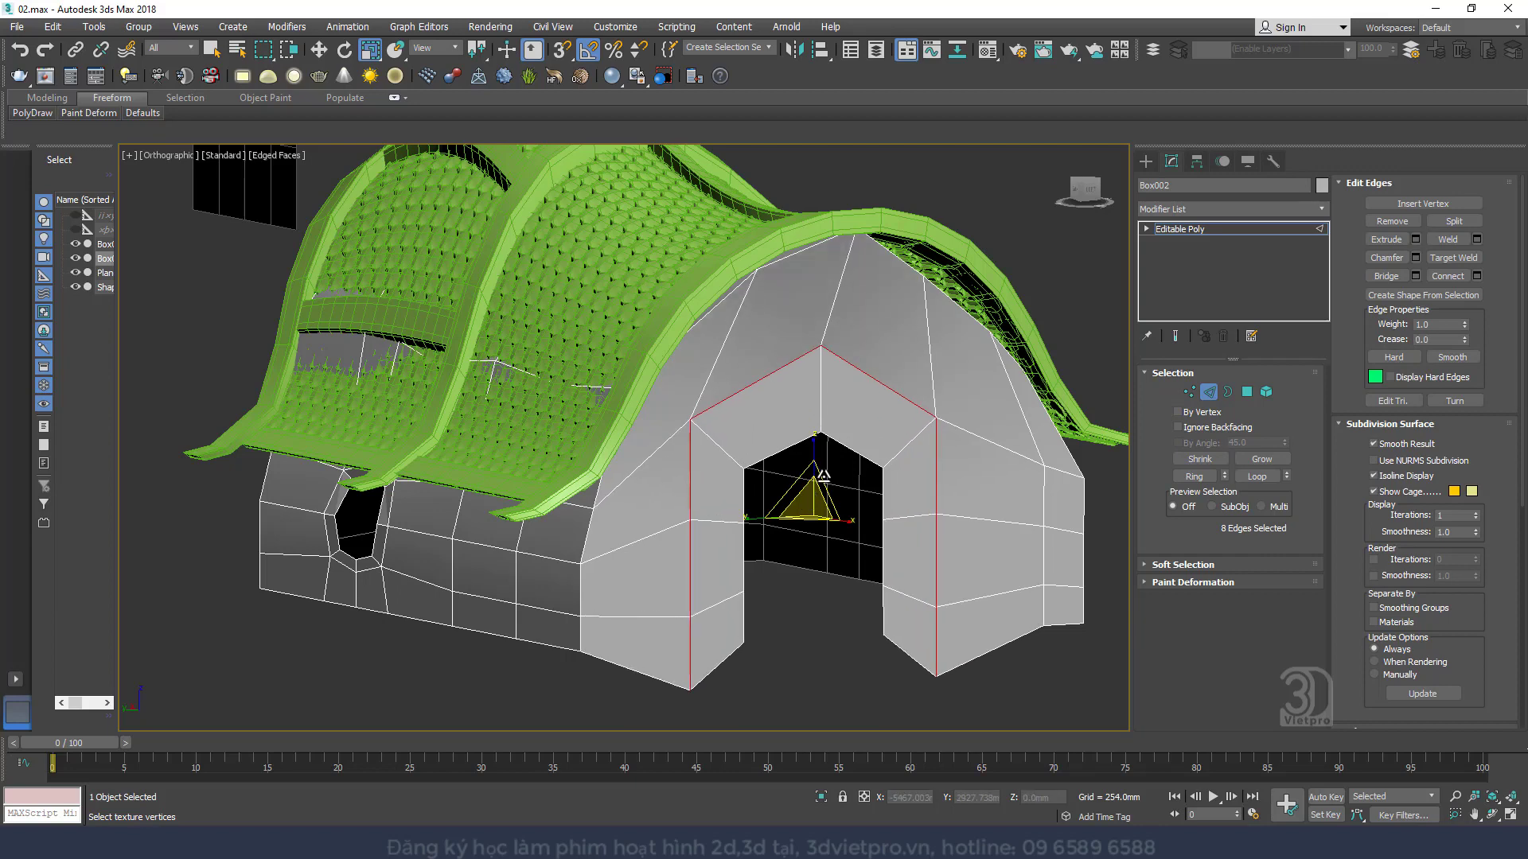
{"action": "middle_click_drag", "start_coordinate": [875, 533], "coordinate": [823, 510], "text": "alt"}
{"action": "left_click_drag", "start_coordinate": [824, 510], "coordinate": [834, 494]}
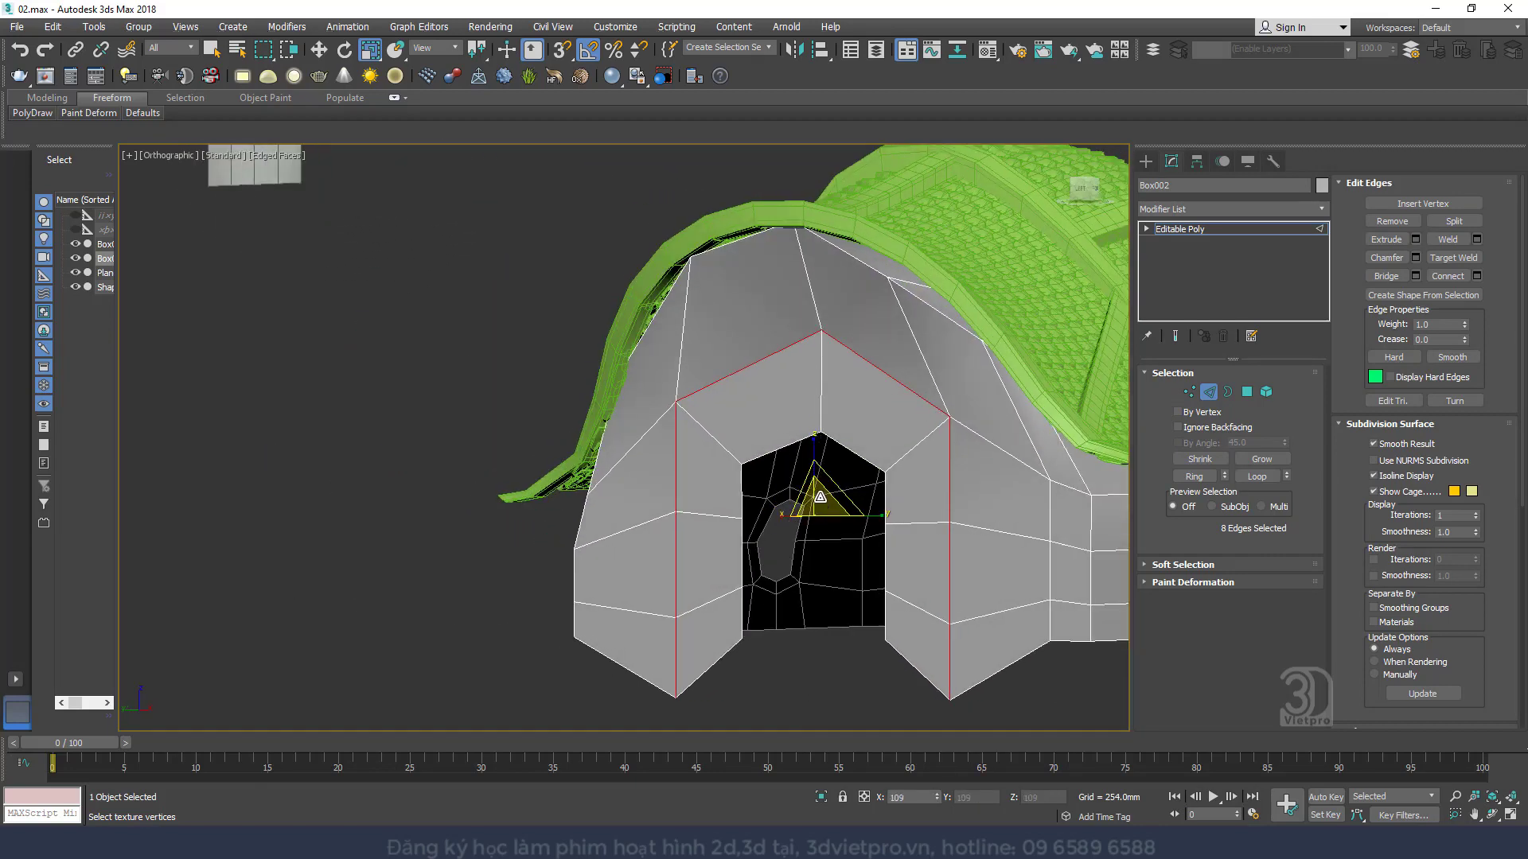
In the Left view, raise the doorway frame's two protruding bottom vertices about 155 mm to the wall's base line
{"action": "left_click", "coordinate": [1189, 391]}
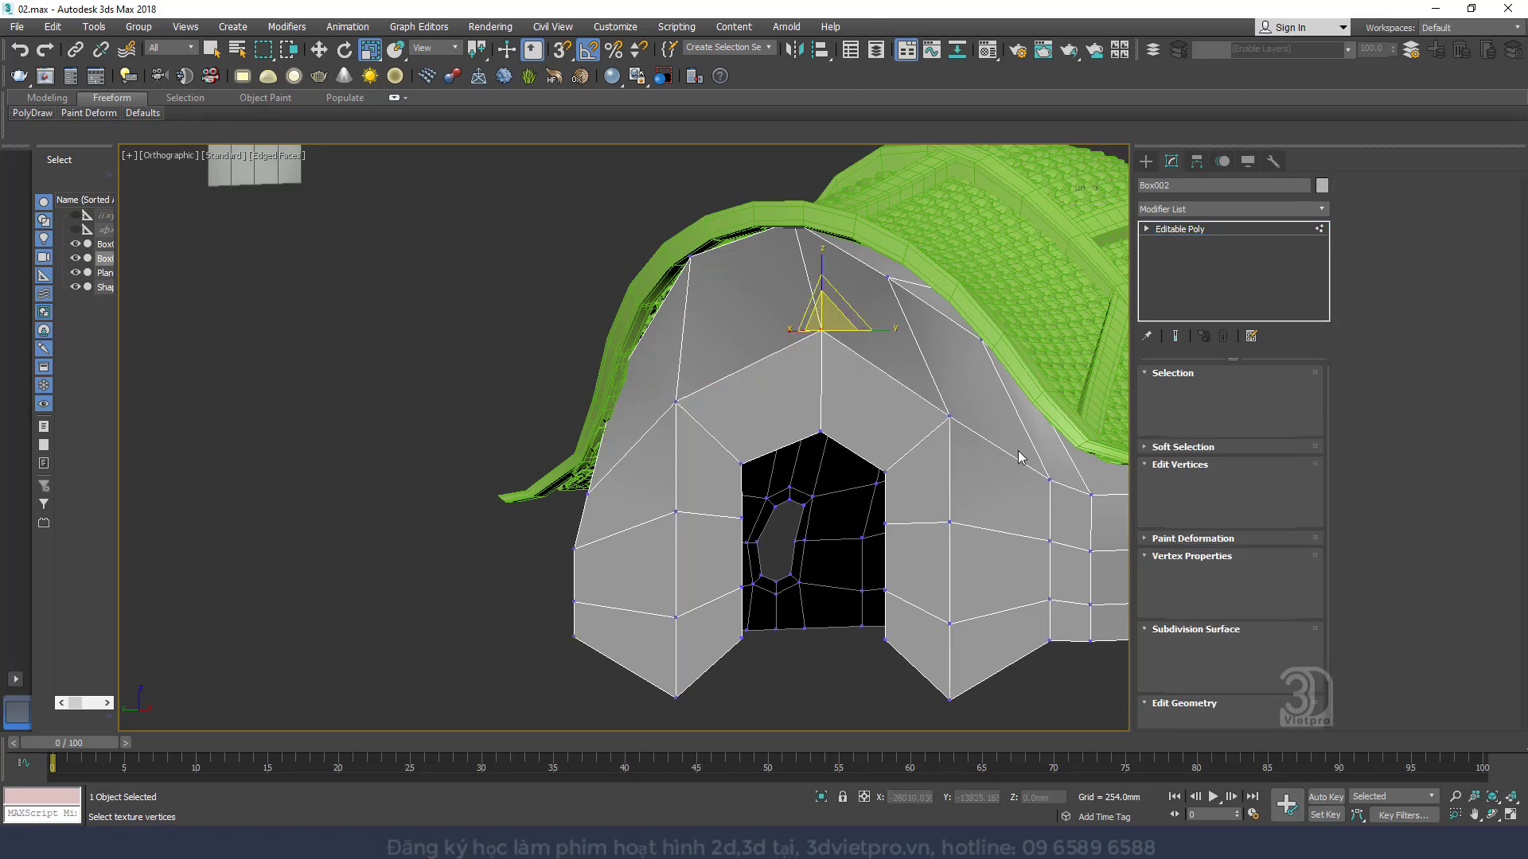
{"action": "key", "text": "l"}
{"action": "key", "text": "z"}
{"action": "scroll", "coordinate": [798, 526], "scroll_direction": "down", "scroll_amount": 5}
{"action": "scroll", "coordinate": [799, 527], "scroll_direction": "down", "scroll_amount": 2}
{"action": "middle_click_drag", "start_coordinate": [799, 527], "coordinate": [741, 320]}
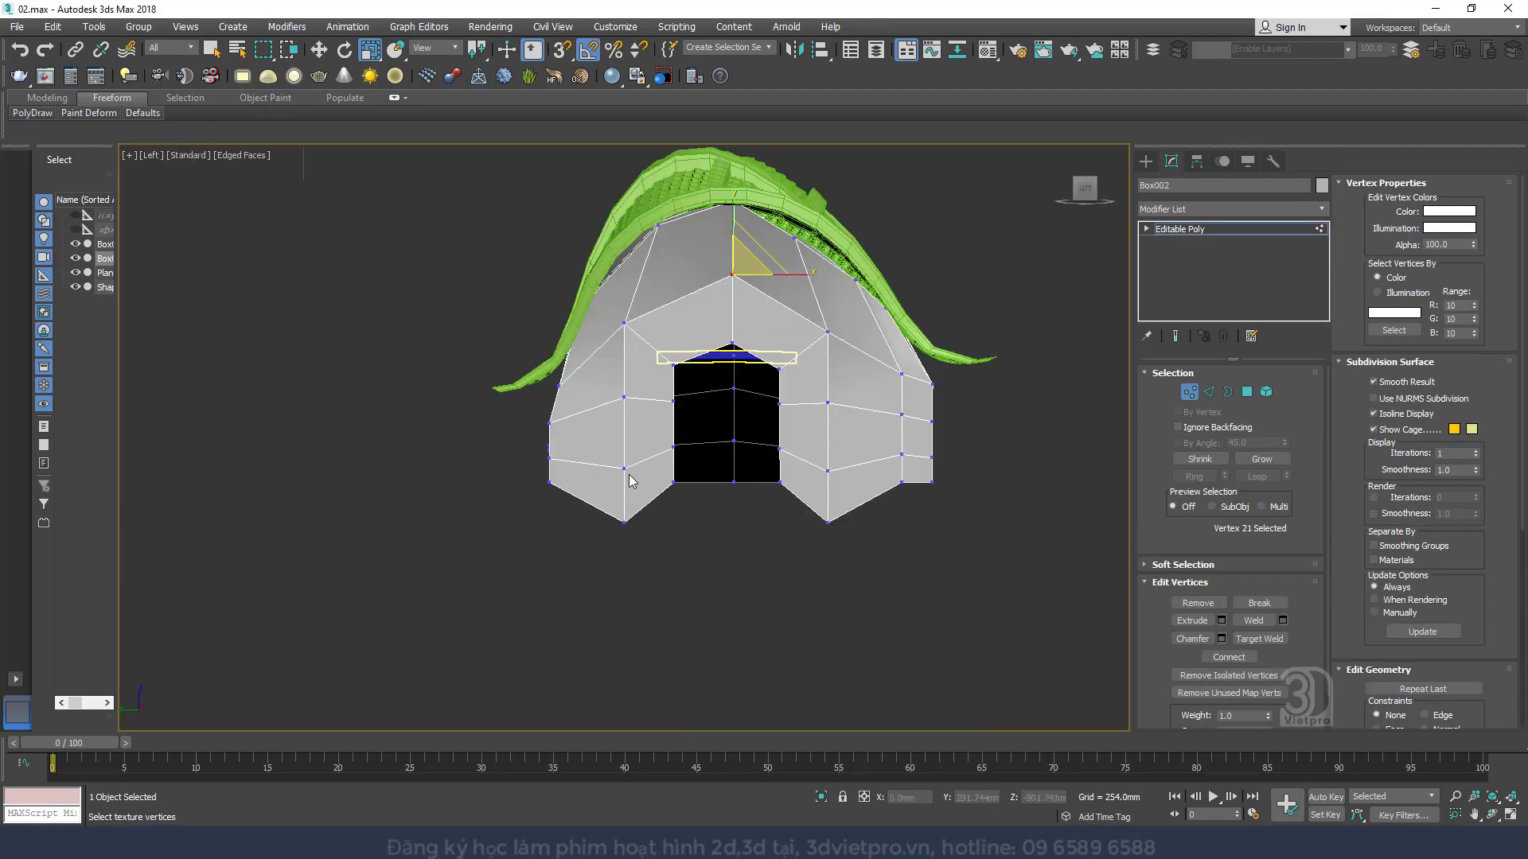
{"action": "left_click_drag", "start_coordinate": [879, 518], "coordinate": [885, 510]}
{"action": "right_click", "coordinate": [884, 510]}
{"action": "left_click", "coordinate": [903, 531]}
{"action": "scroll", "coordinate": [776, 521], "scroll_direction": "up", "scroll_amount": 4}
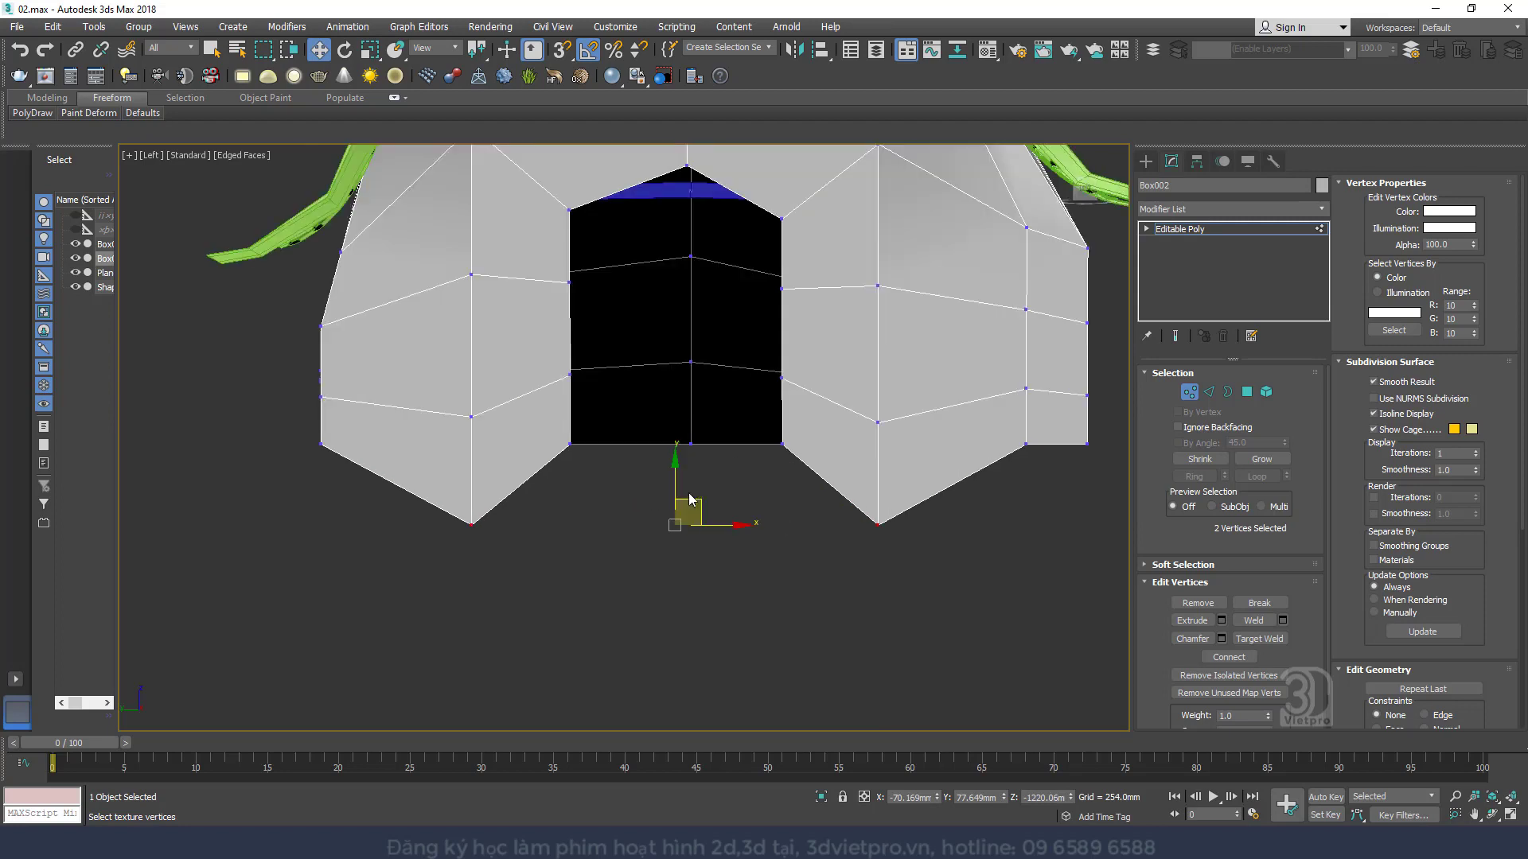
{"action": "left_click_drag", "start_coordinate": [674, 474], "coordinate": [682, 405]}
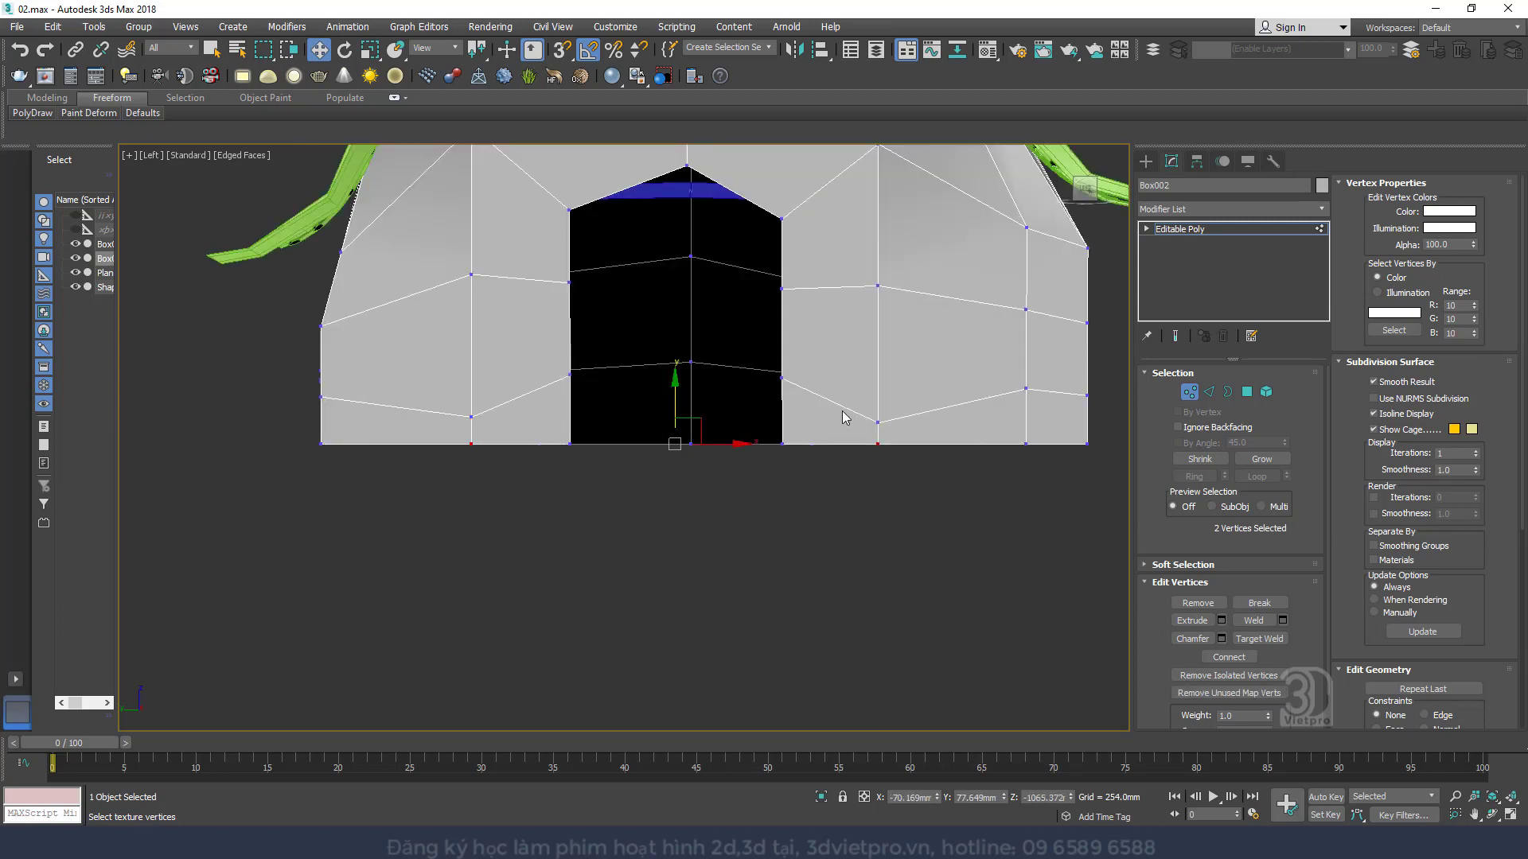
Raise the two frame vertices just above the base line by about 71 mm to even out the rows
{"action": "left_click", "coordinate": [878, 421]}
{"action": "left_click", "coordinate": [473, 415], "text": "ctrl"}
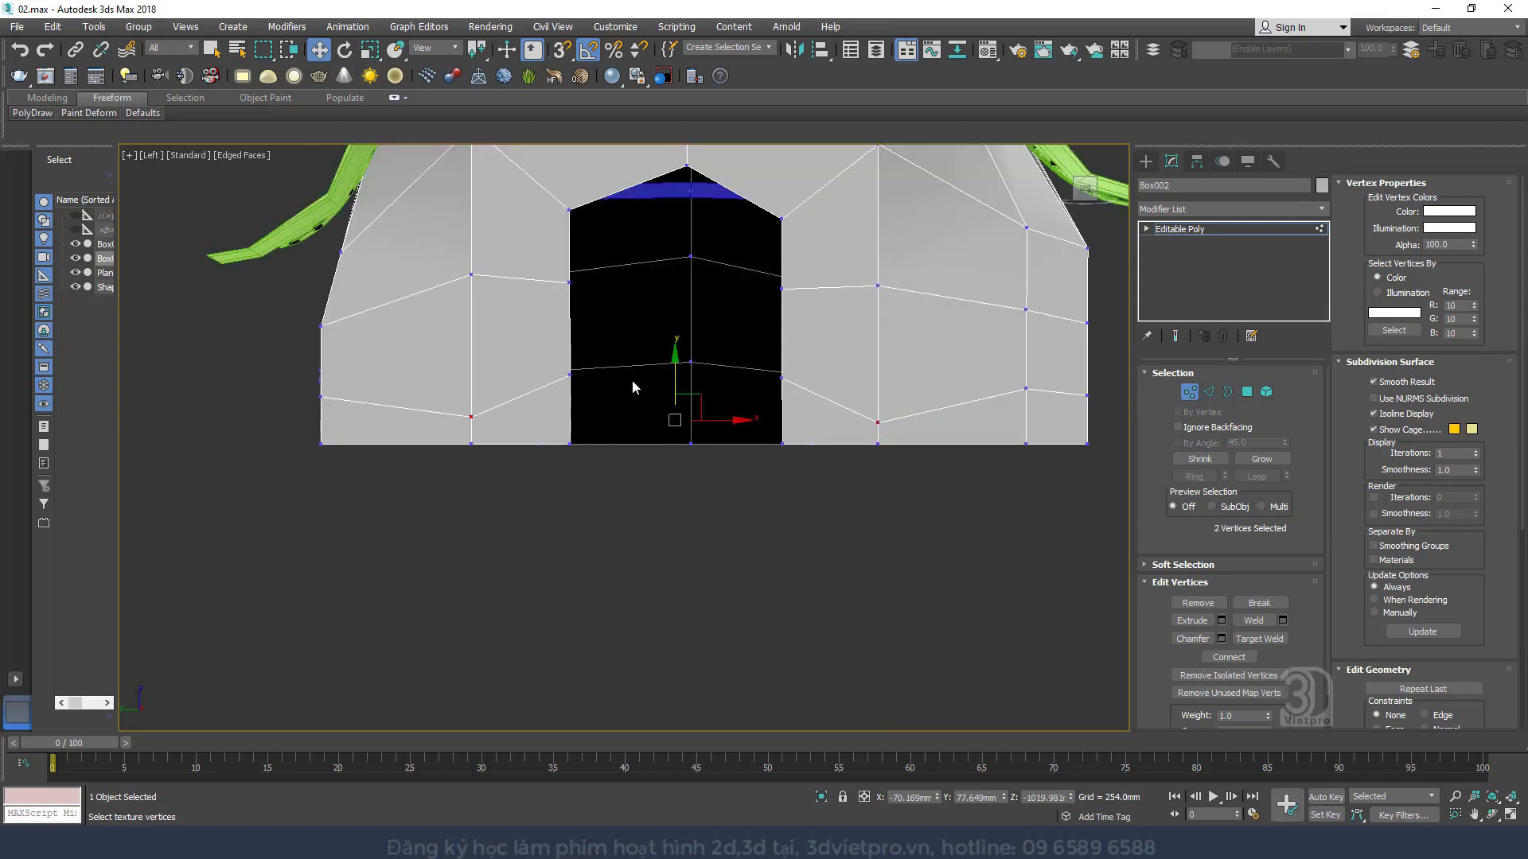
{"action": "left_click_drag", "start_coordinate": [674, 381], "coordinate": [674, 344]}
Select the ring of edges across the doorway frame and connect them with 1 segment
{"action": "middle_click_drag", "start_coordinate": [741, 383], "coordinate": [694, 378]}
{"action": "key", "text": "p"}
{"action": "scroll", "coordinate": [679, 413], "scroll_direction": "down", "scroll_amount": 5}
{"action": "scroll", "coordinate": [693, 376], "scroll_direction": "up", "scroll_amount": 5}
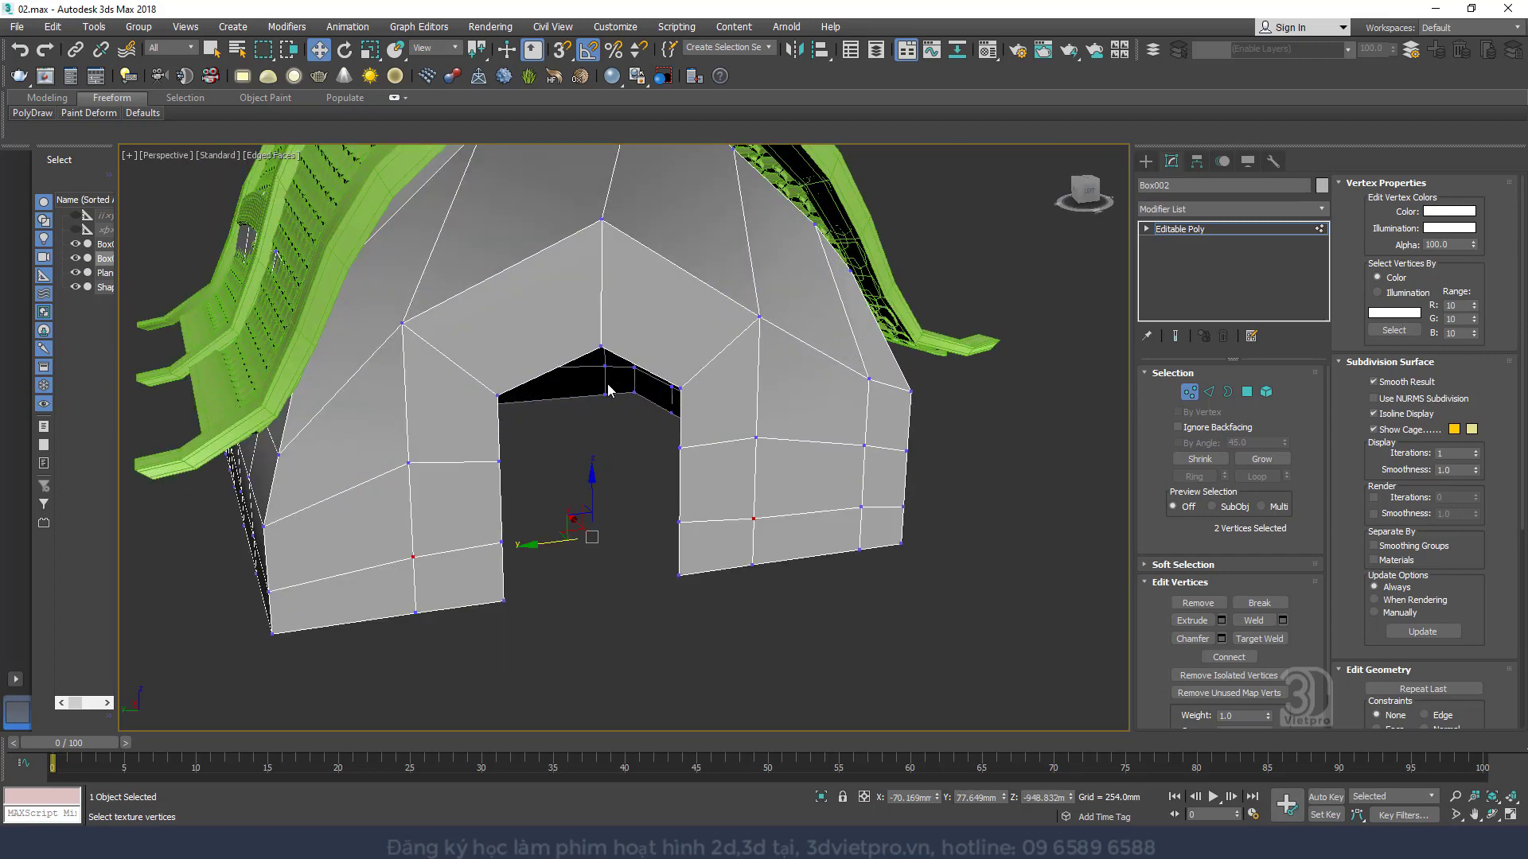
{"action": "left_click", "coordinate": [1210, 395]}
{"action": "left_click", "coordinate": [710, 360]}
{"action": "key", "text": "alt+r"}
{"action": "right_click", "coordinate": [707, 358]}
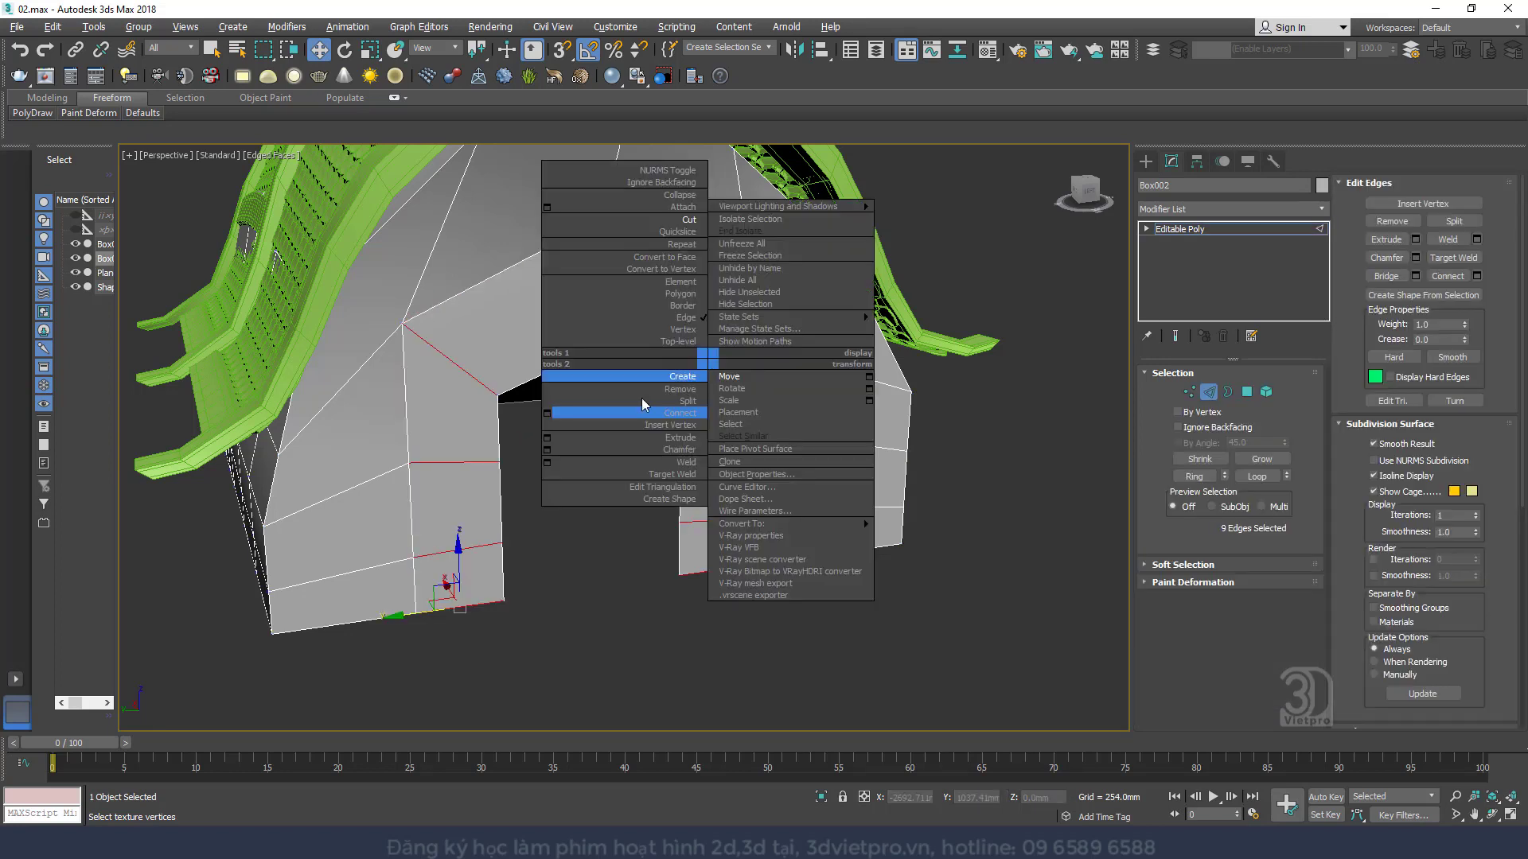
{"action": "left_click", "coordinate": [563, 413]}
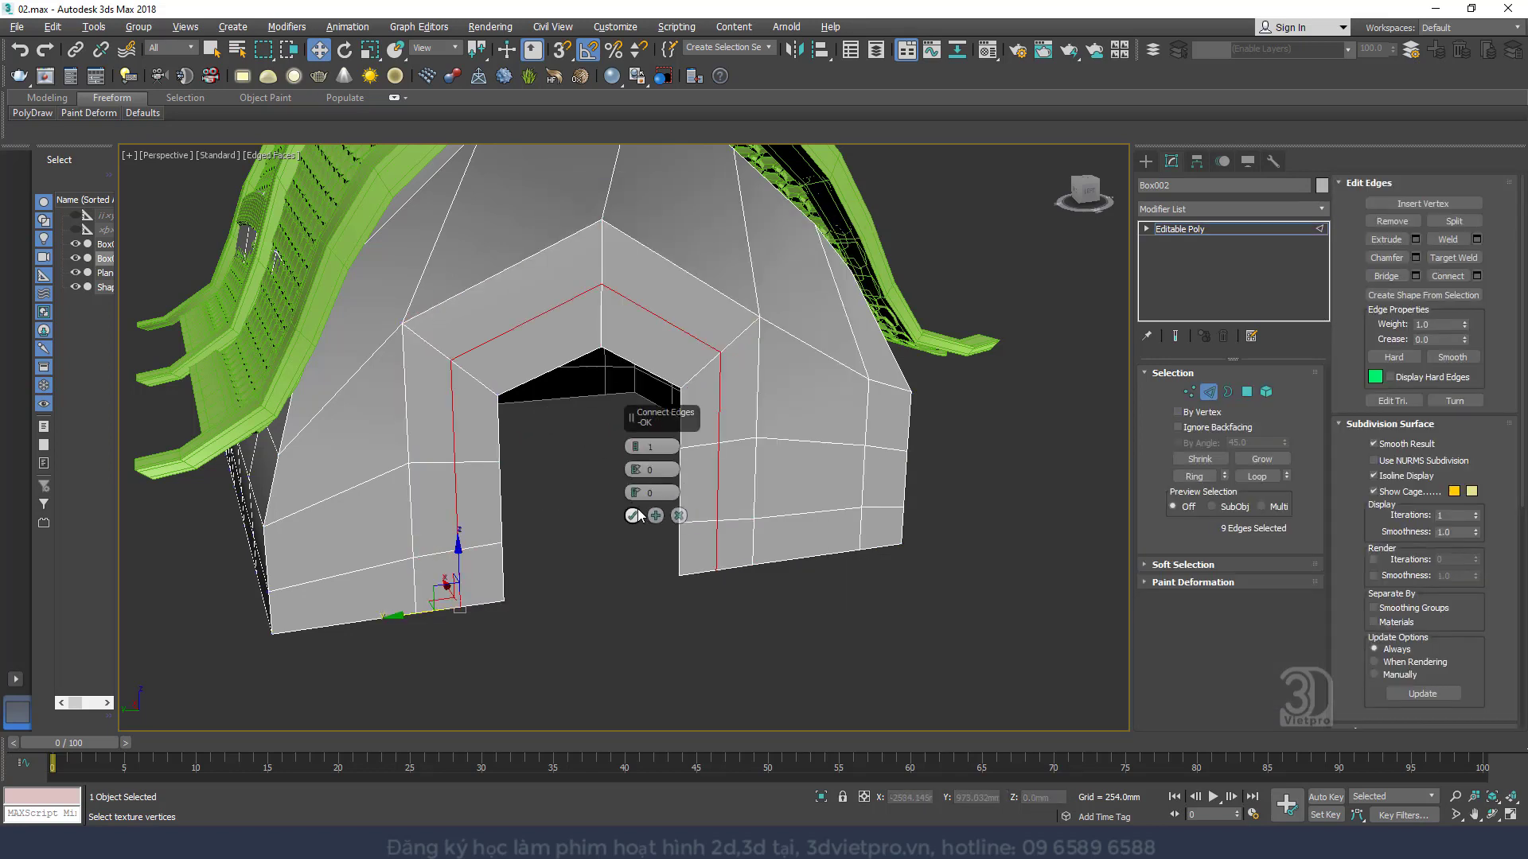
{"action": "left_click", "coordinate": [633, 516]}
Add the outer outline edges of the doorway frame, over both slopes and down both jambs, to the selected middle loop
{"action": "left_click", "coordinate": [711, 288], "text": "ctrl"}
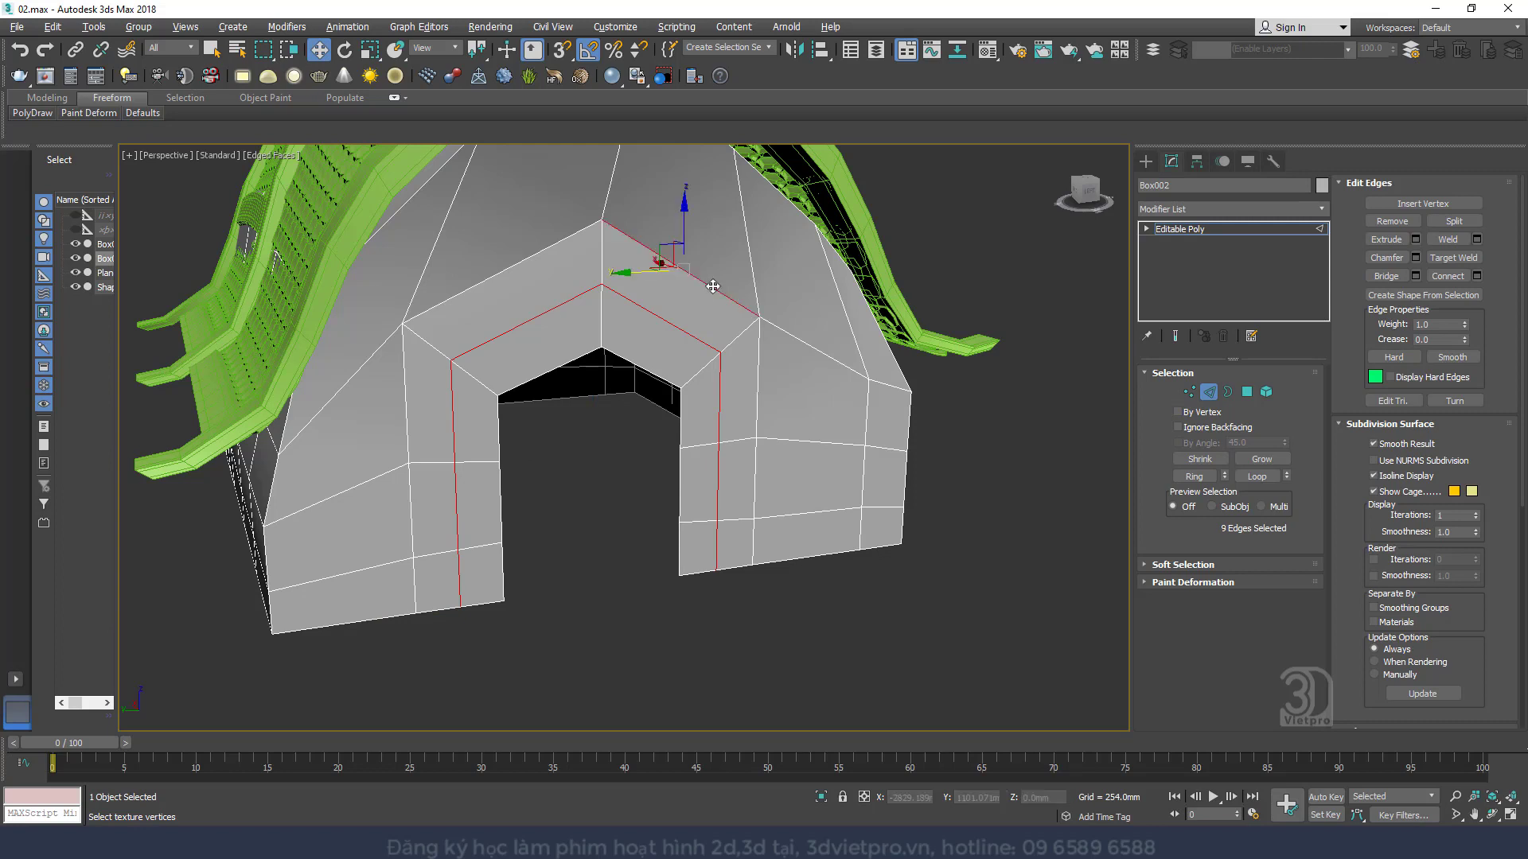
{"action": "left_click", "coordinate": [757, 365], "text": "ctrl"}
{"action": "left_click", "coordinate": [473, 287], "text": "ctrl"}
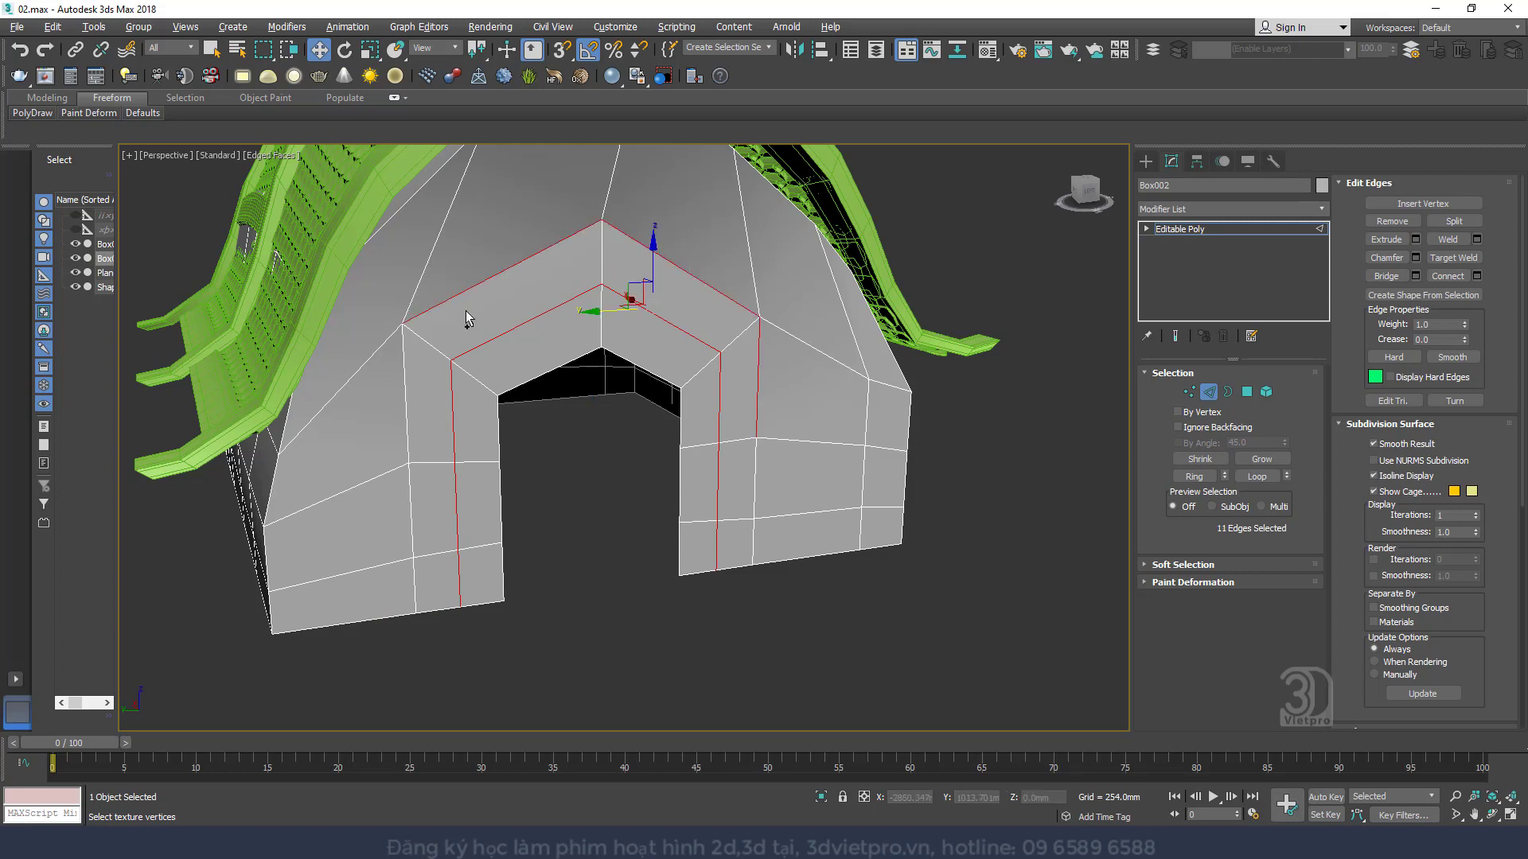
{"action": "left_click", "coordinate": [407, 434], "text": "ctrl"}
{"action": "left_click", "coordinate": [412, 514], "text": "ctrl"}
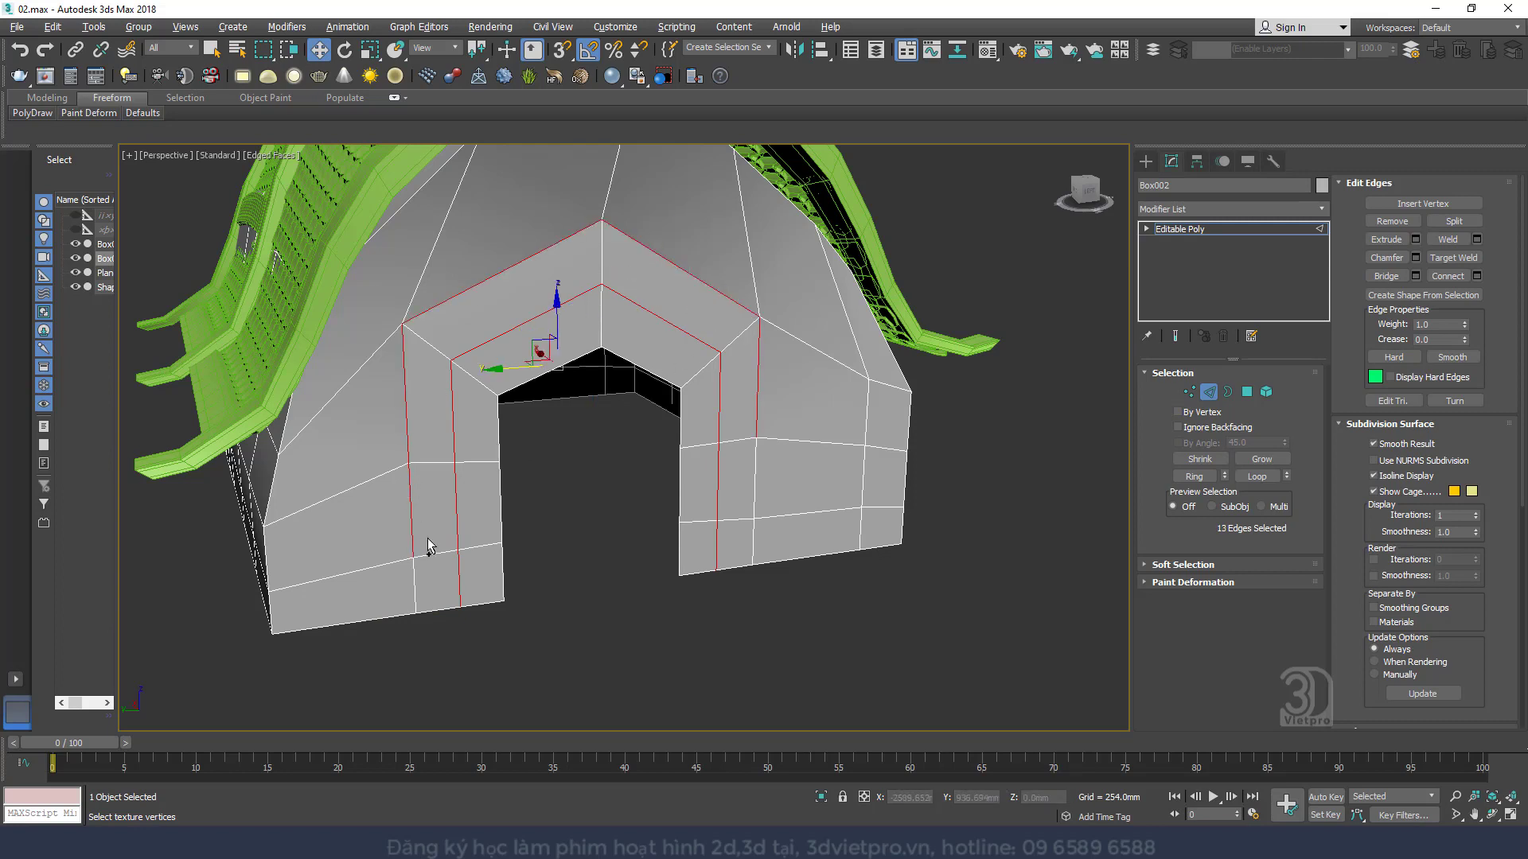
{"action": "left_click", "coordinate": [415, 588], "text": "ctrl"}
{"action": "left_click", "coordinate": [756, 501], "text": "ctrl"}
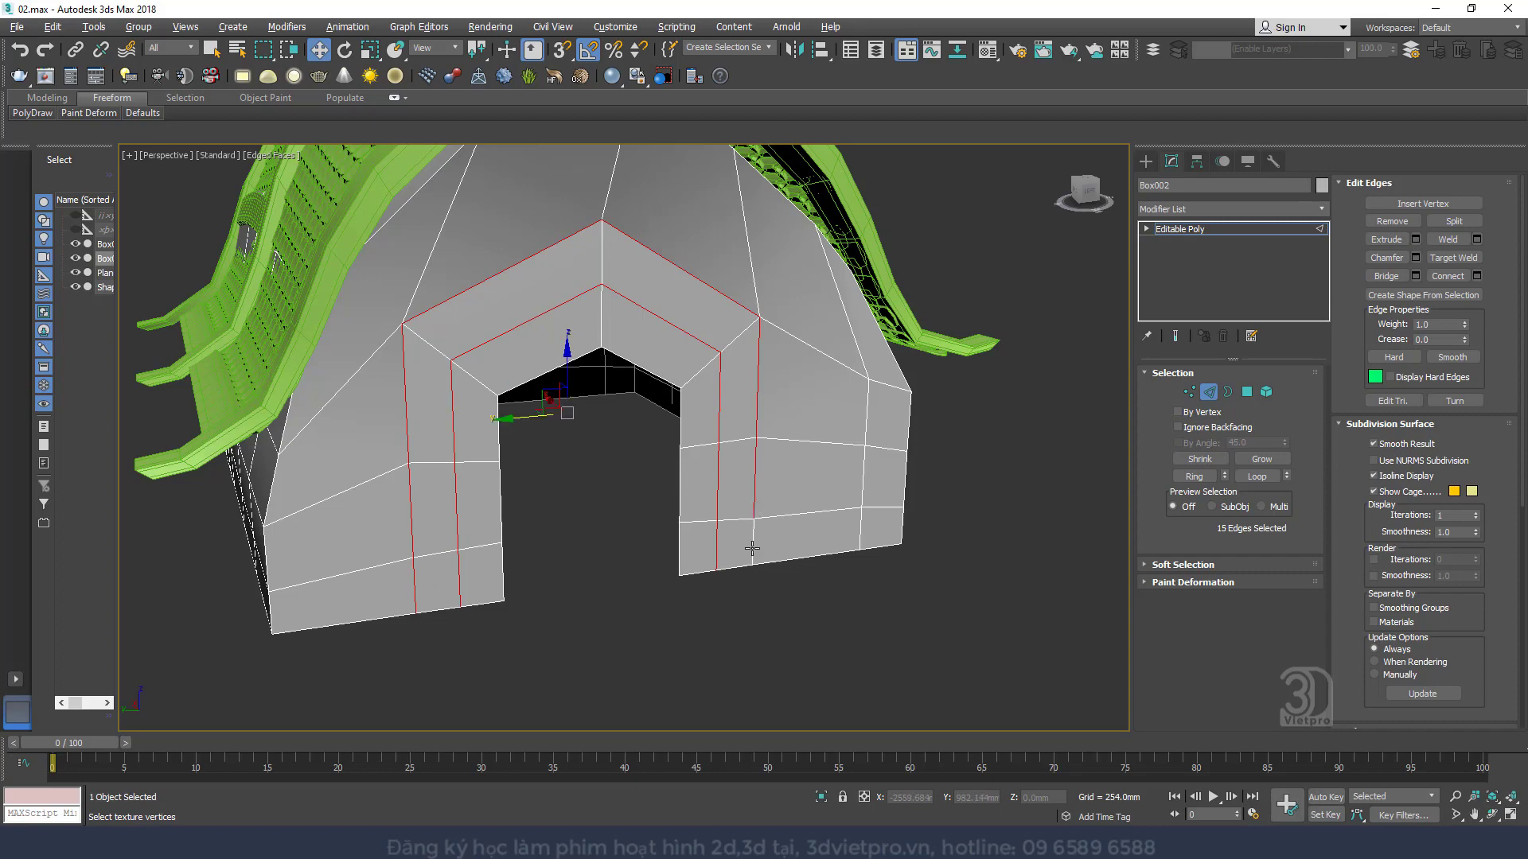
{"action": "left_click", "coordinate": [752, 548], "text": "ctrl"}
{"action": "scroll", "coordinate": [797, 394], "scroll_direction": "down", "scroll_amount": 3}
{"action": "middle_click_drag", "start_coordinate": [797, 394], "coordinate": [767, 406]}
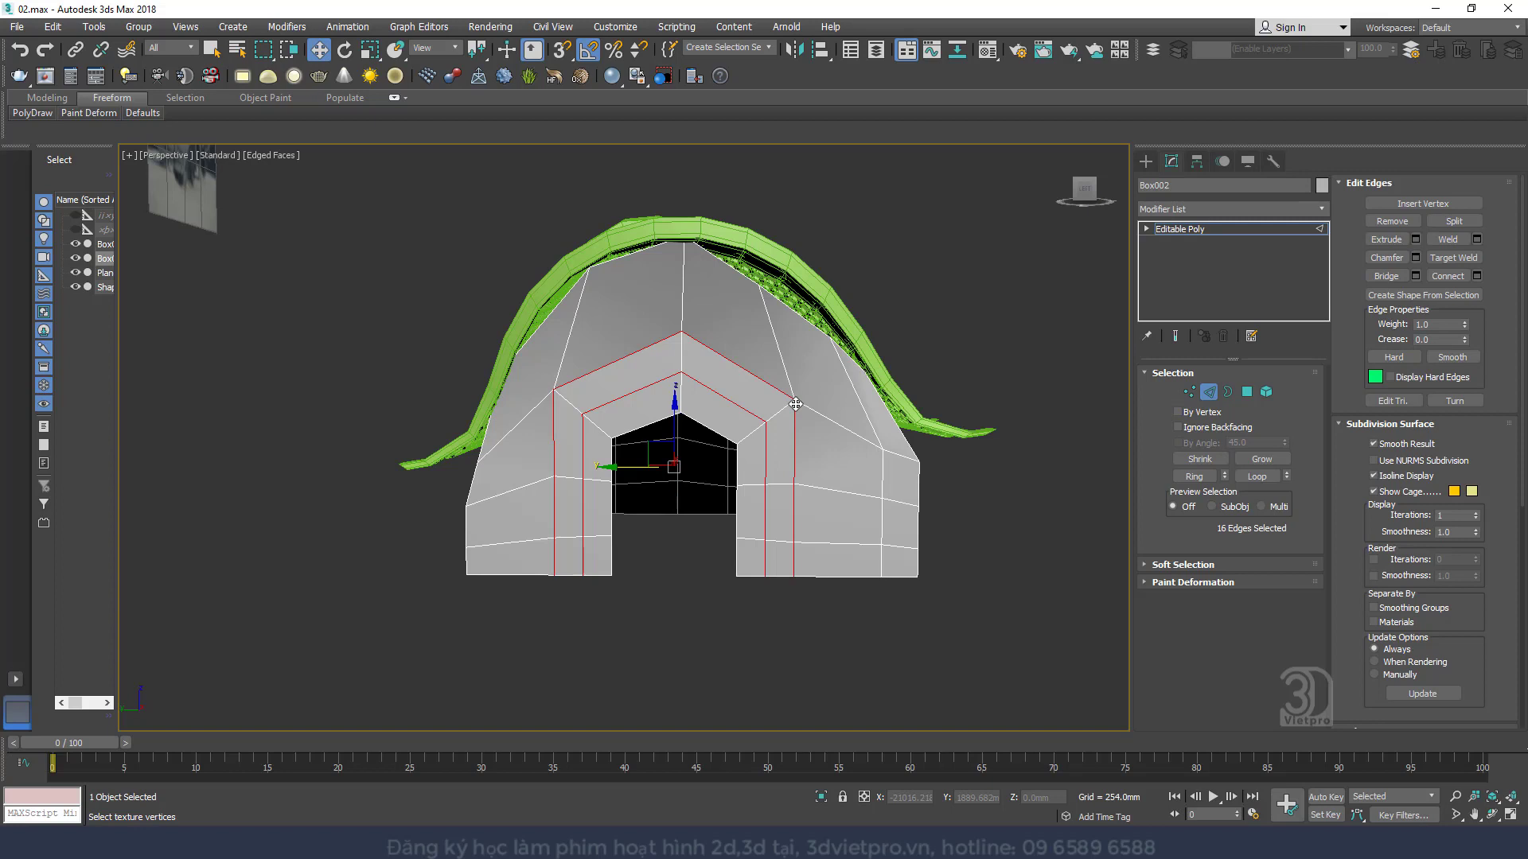
{"action": "scroll", "coordinate": [796, 404], "scroll_direction": "up", "scroll_amount": 2}
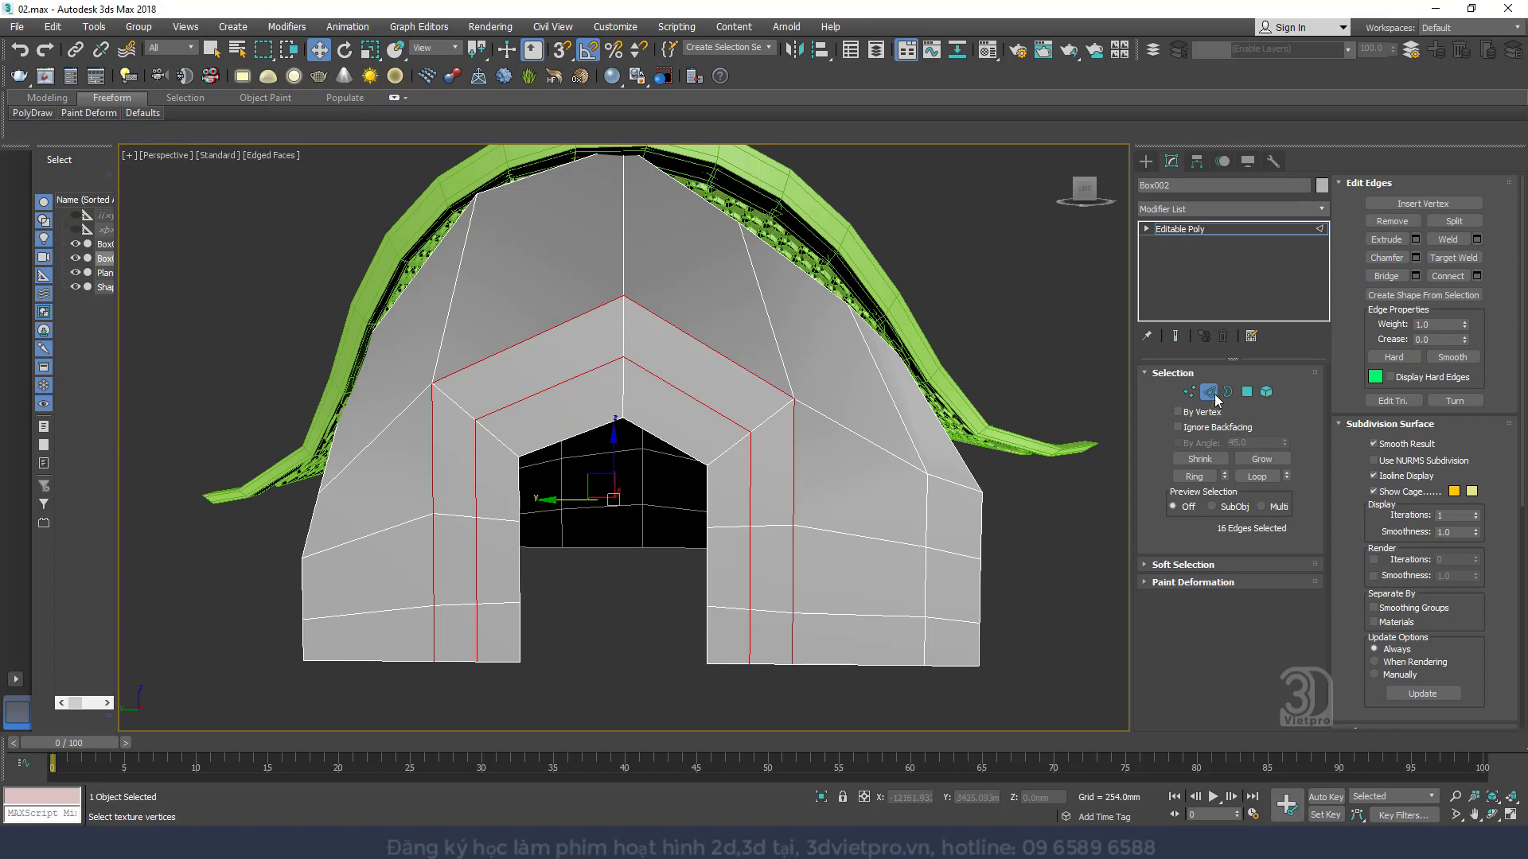
Connect the doorway frame's upper right corner vertex to the wall-outline vertex diagonally above it
{"action": "left_click", "coordinate": [1189, 392]}
{"action": "left_click", "coordinate": [793, 523]}
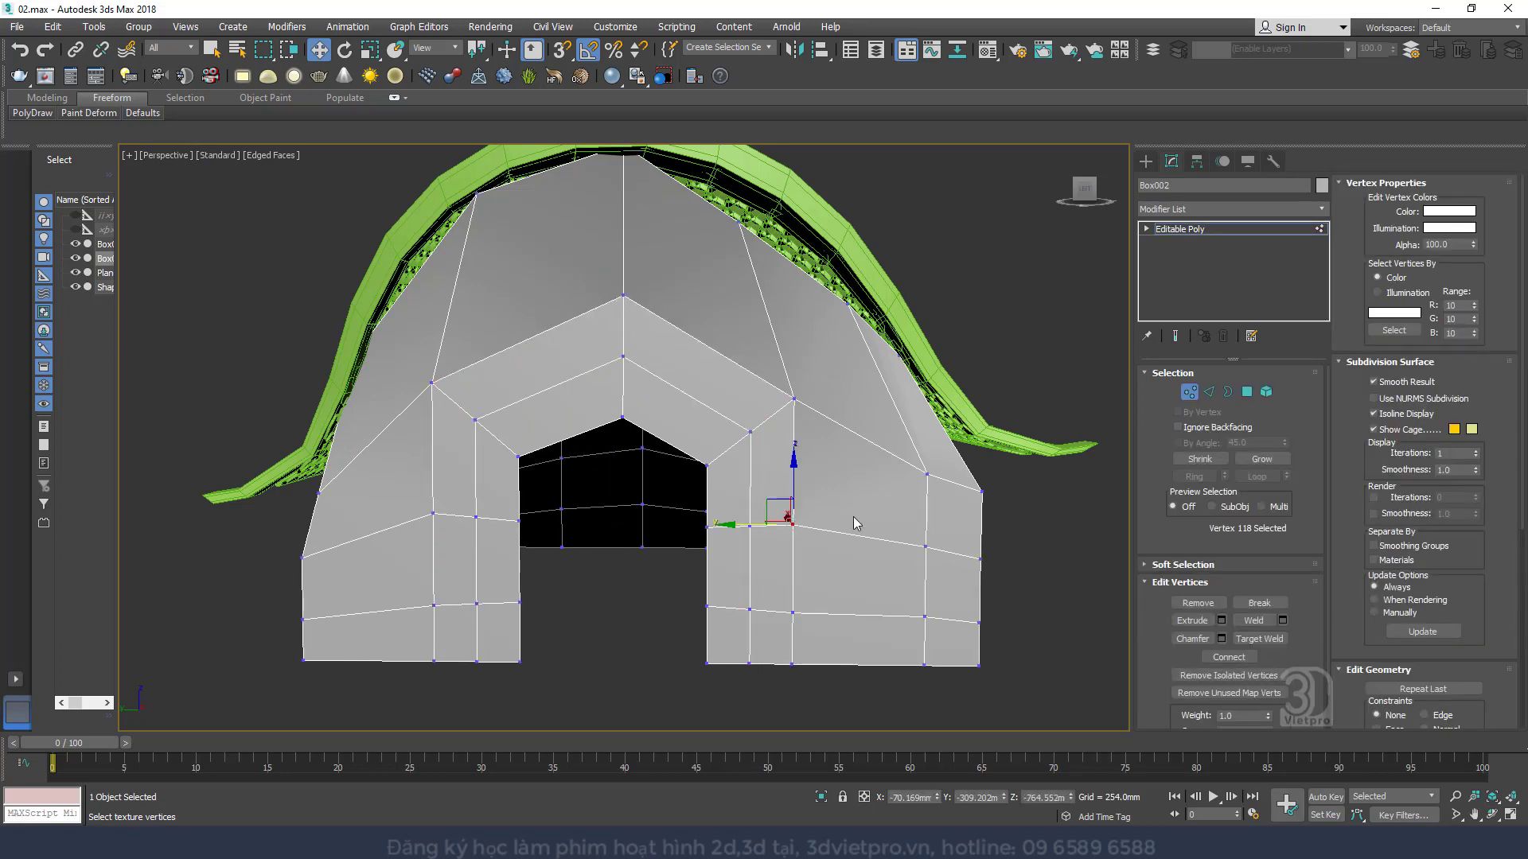
{"action": "left_click", "coordinate": [927, 475], "text": "ctrl"}
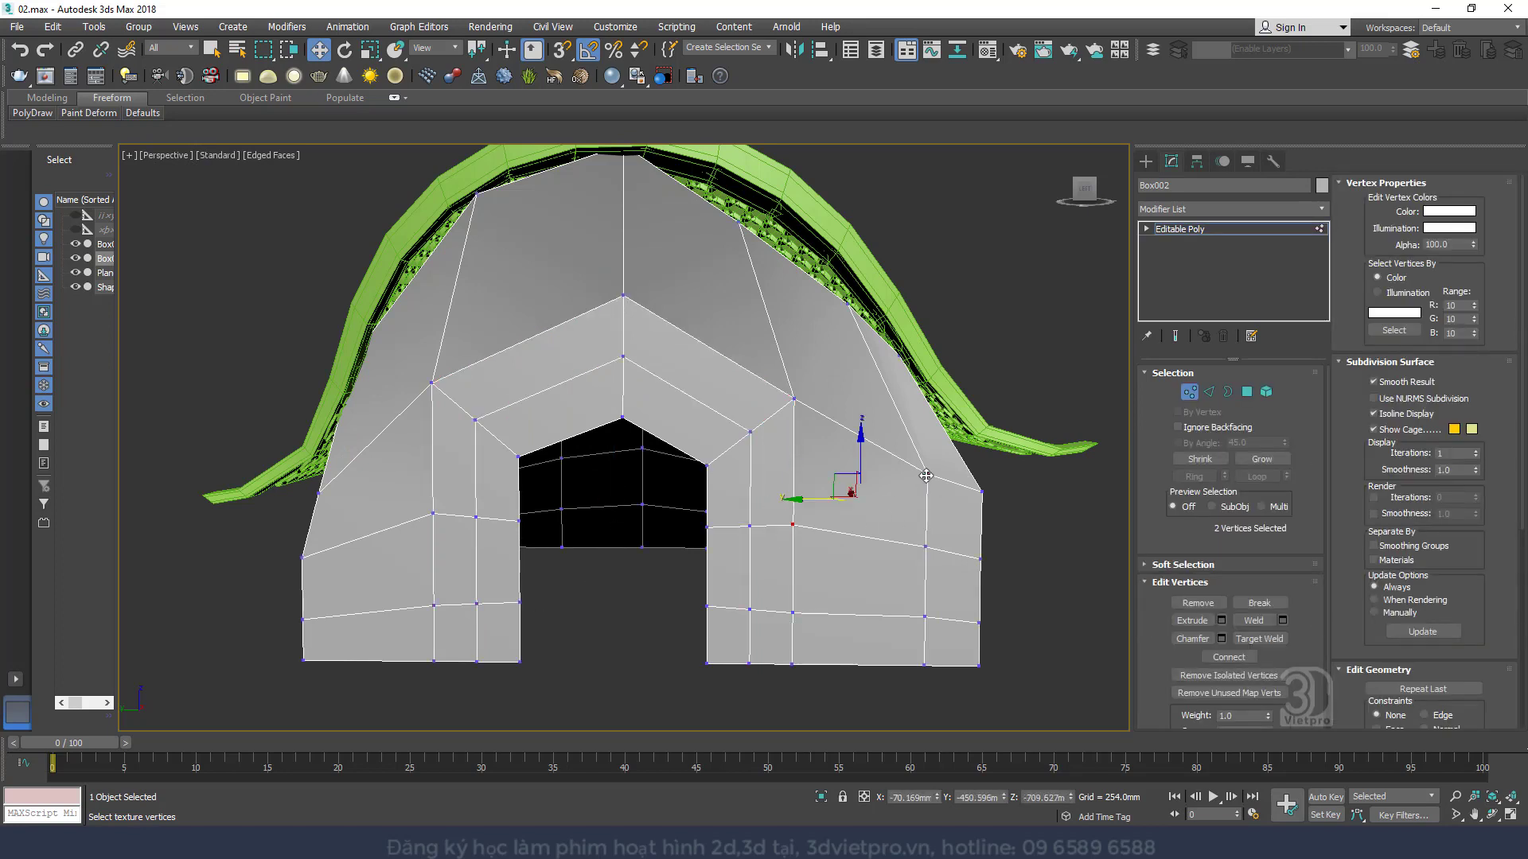
{"action": "left_click", "coordinate": [796, 397]}
{"action": "left_click", "coordinate": [848, 304], "text": "ctrl"}
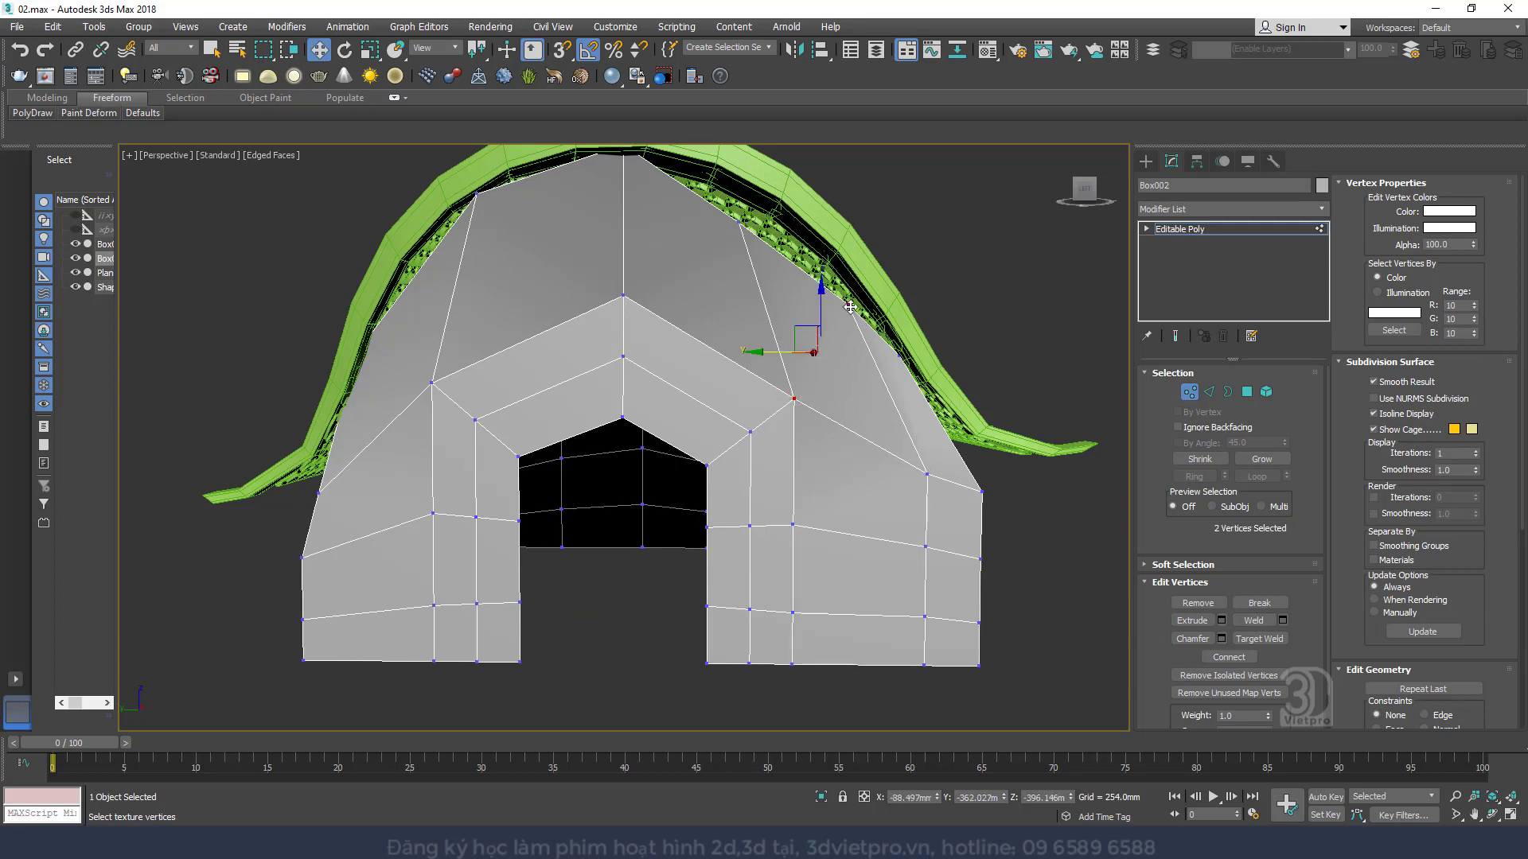
{"action": "left_click", "coordinate": [793, 524]}
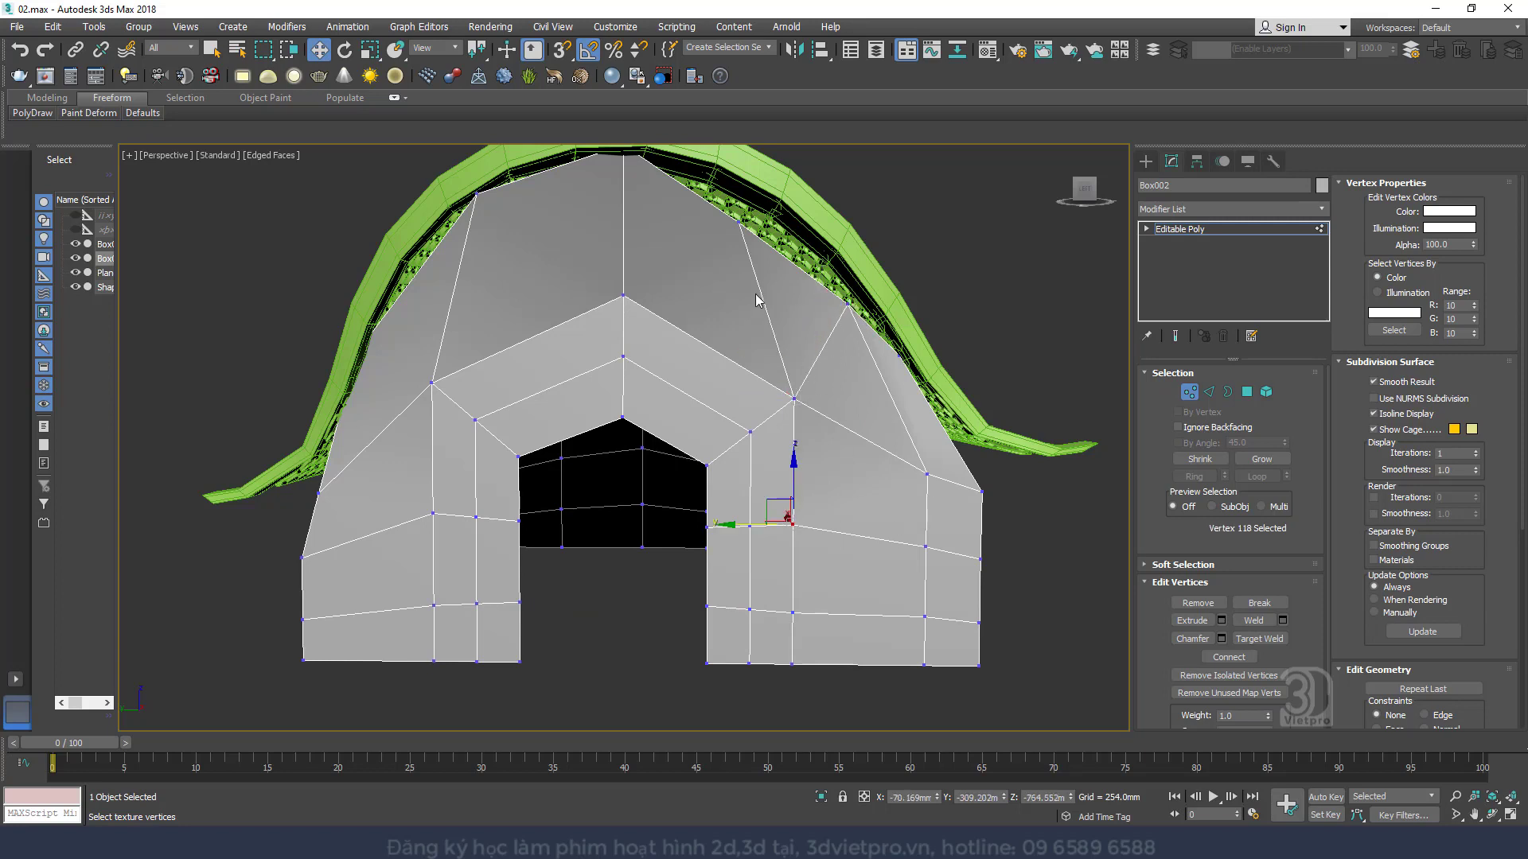
{"action": "left_click", "coordinate": [738, 226]}
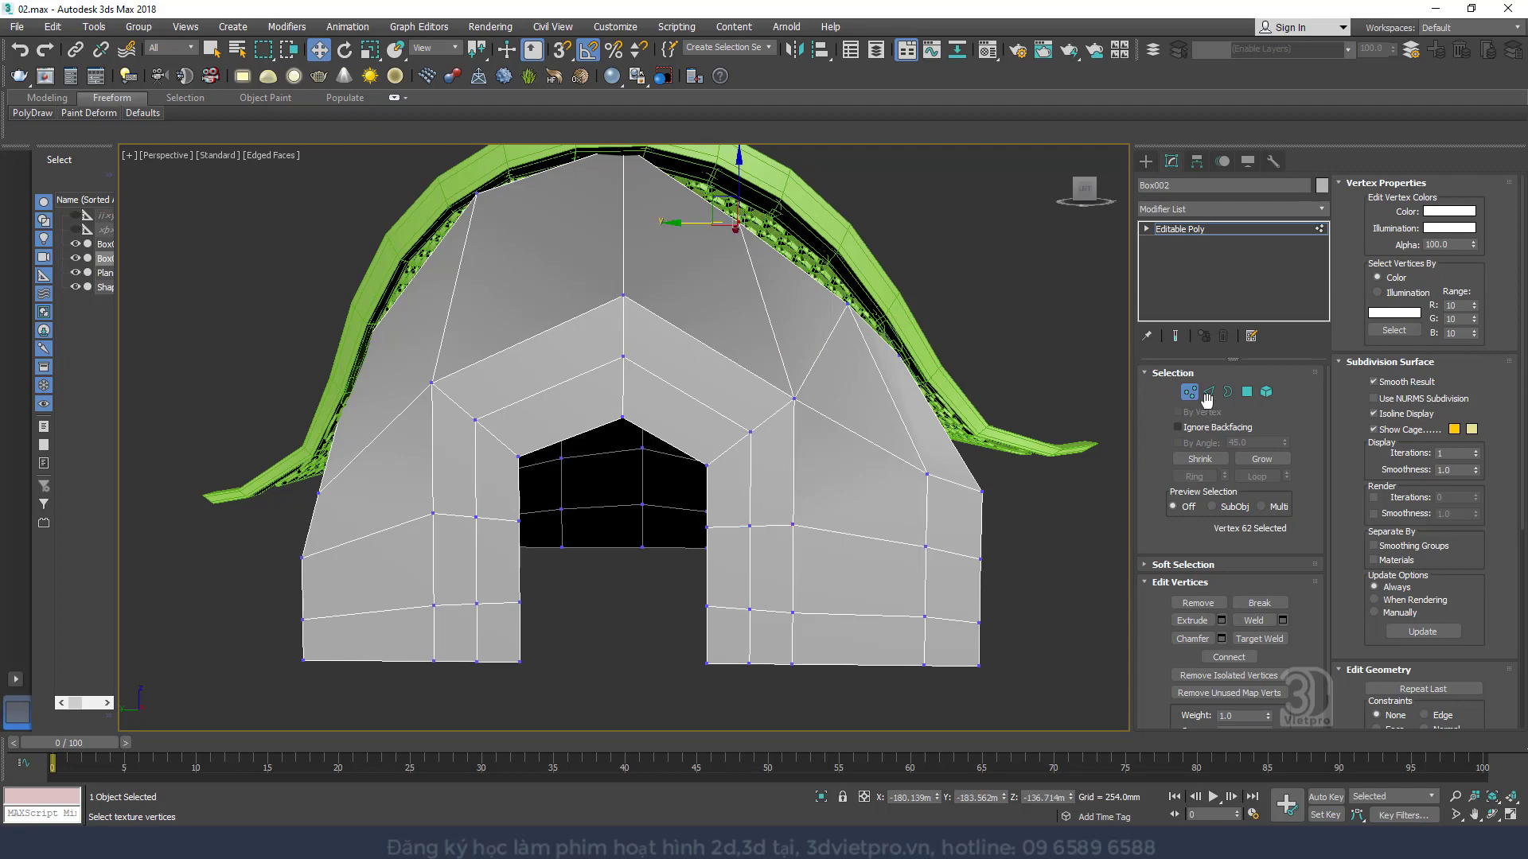
Connect the parallel edges of both sloped sides of the doorway frame with 1 segment each, splitting the slopes crosswise
{"action": "left_click", "coordinate": [1206, 394]}
{"action": "left_click", "coordinate": [665, 442]}
{"action": "left_click", "coordinate": [691, 397], "text": "ctrl"}
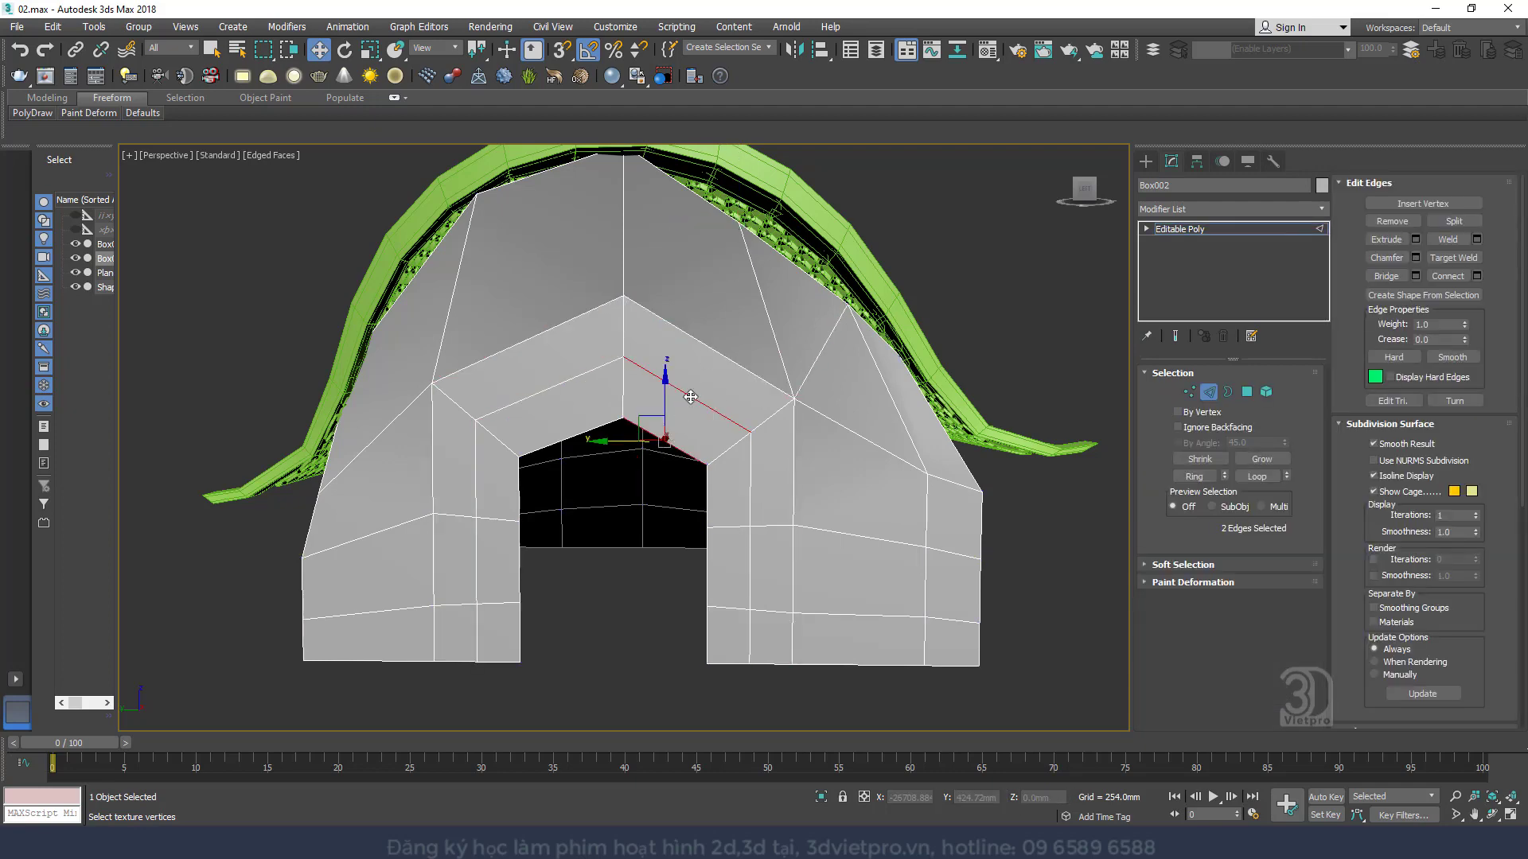
{"action": "left_click", "coordinate": [705, 345], "text": "ctrl"}
{"action": "right_click", "coordinate": [706, 347]}
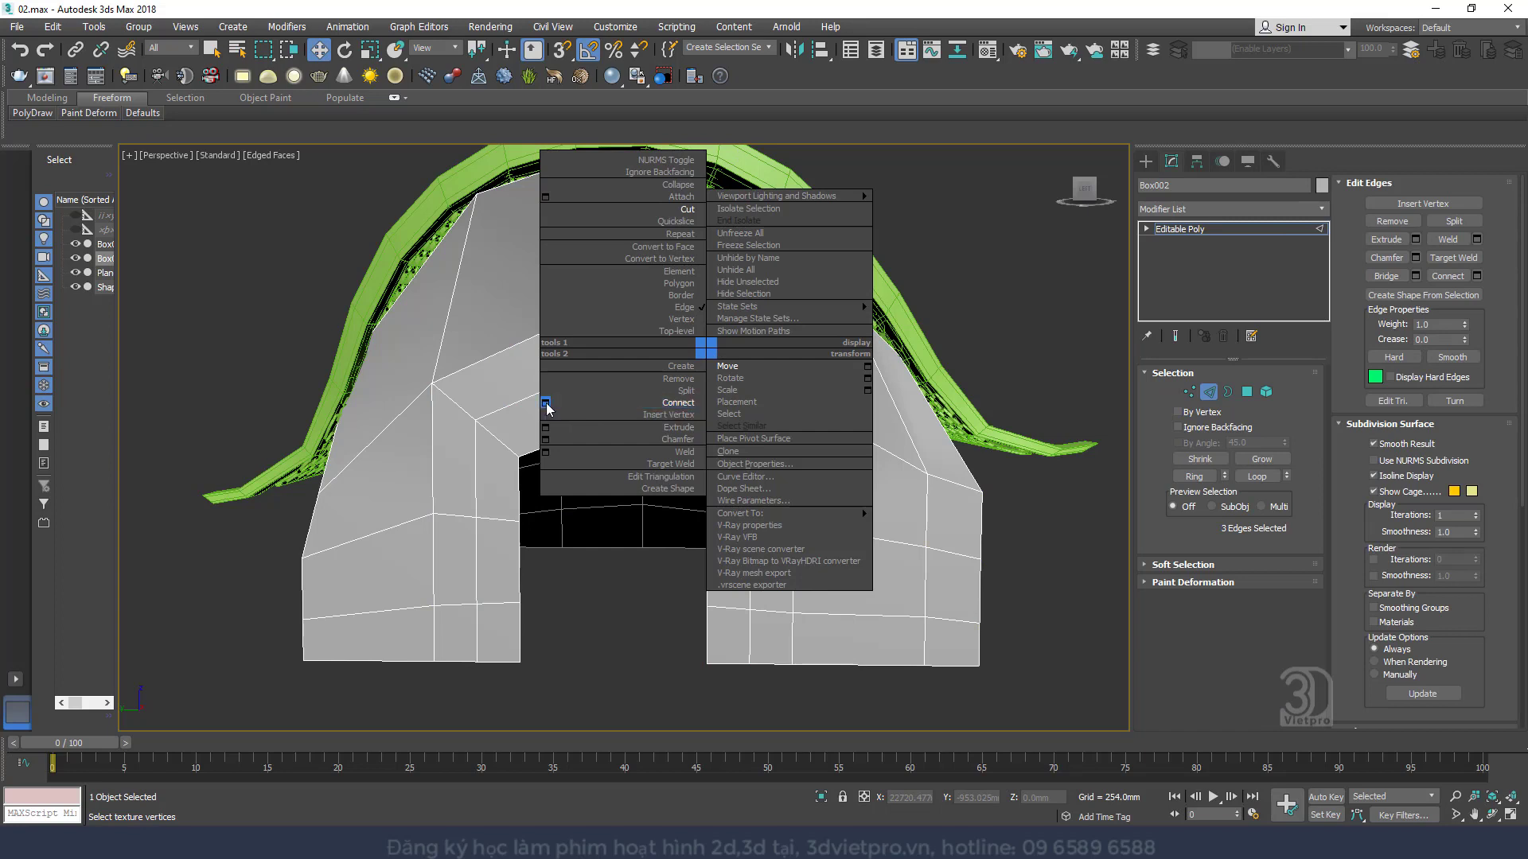
{"action": "left_click", "coordinate": [546, 403]}
{"action": "left_click", "coordinate": [551, 442], "text": "ctrl"}
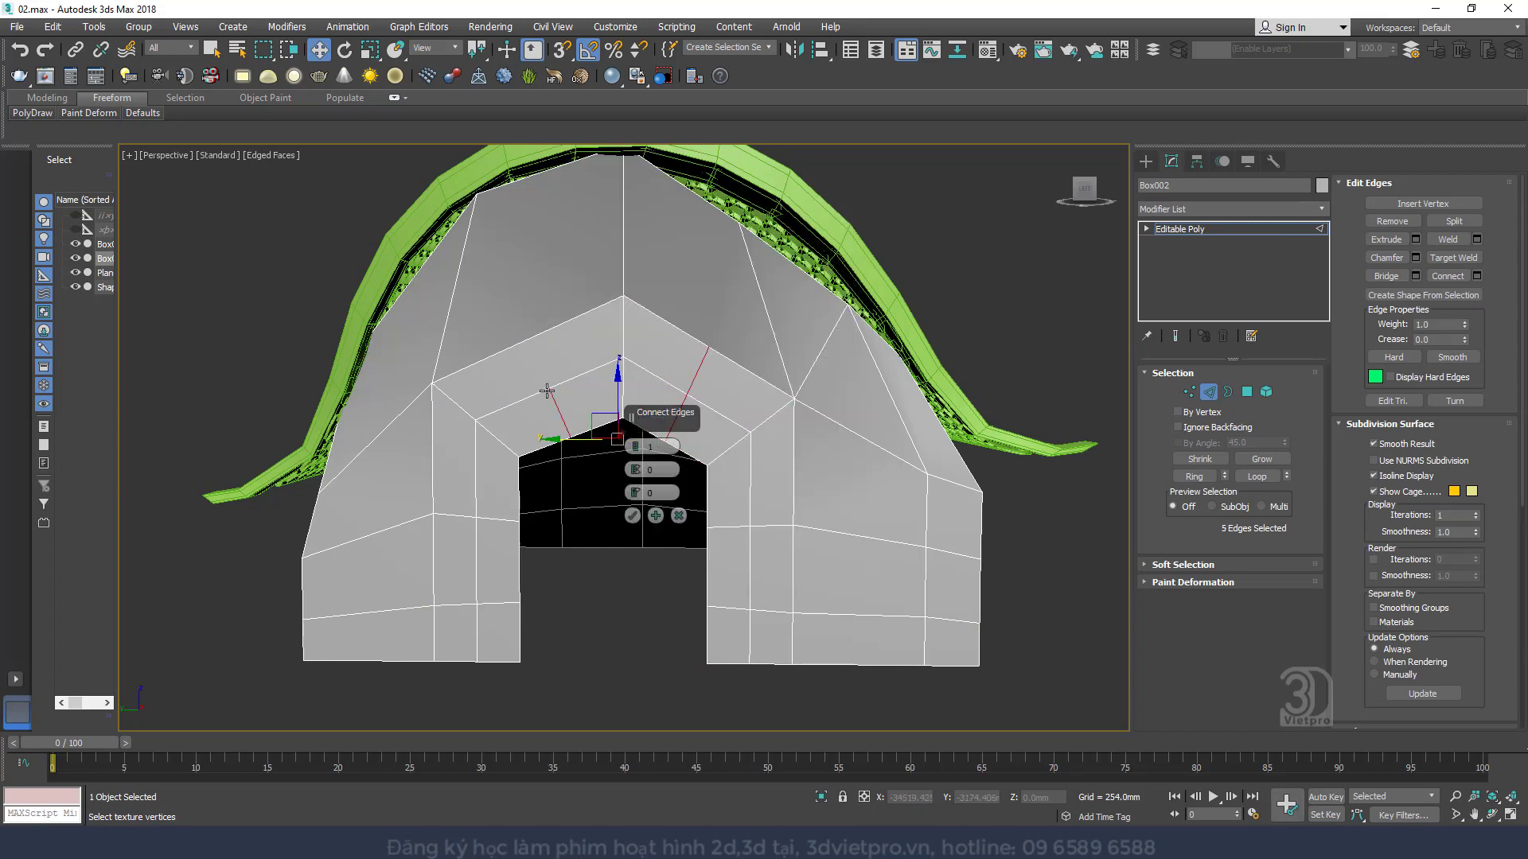
{"action": "left_click", "coordinate": [632, 515]}
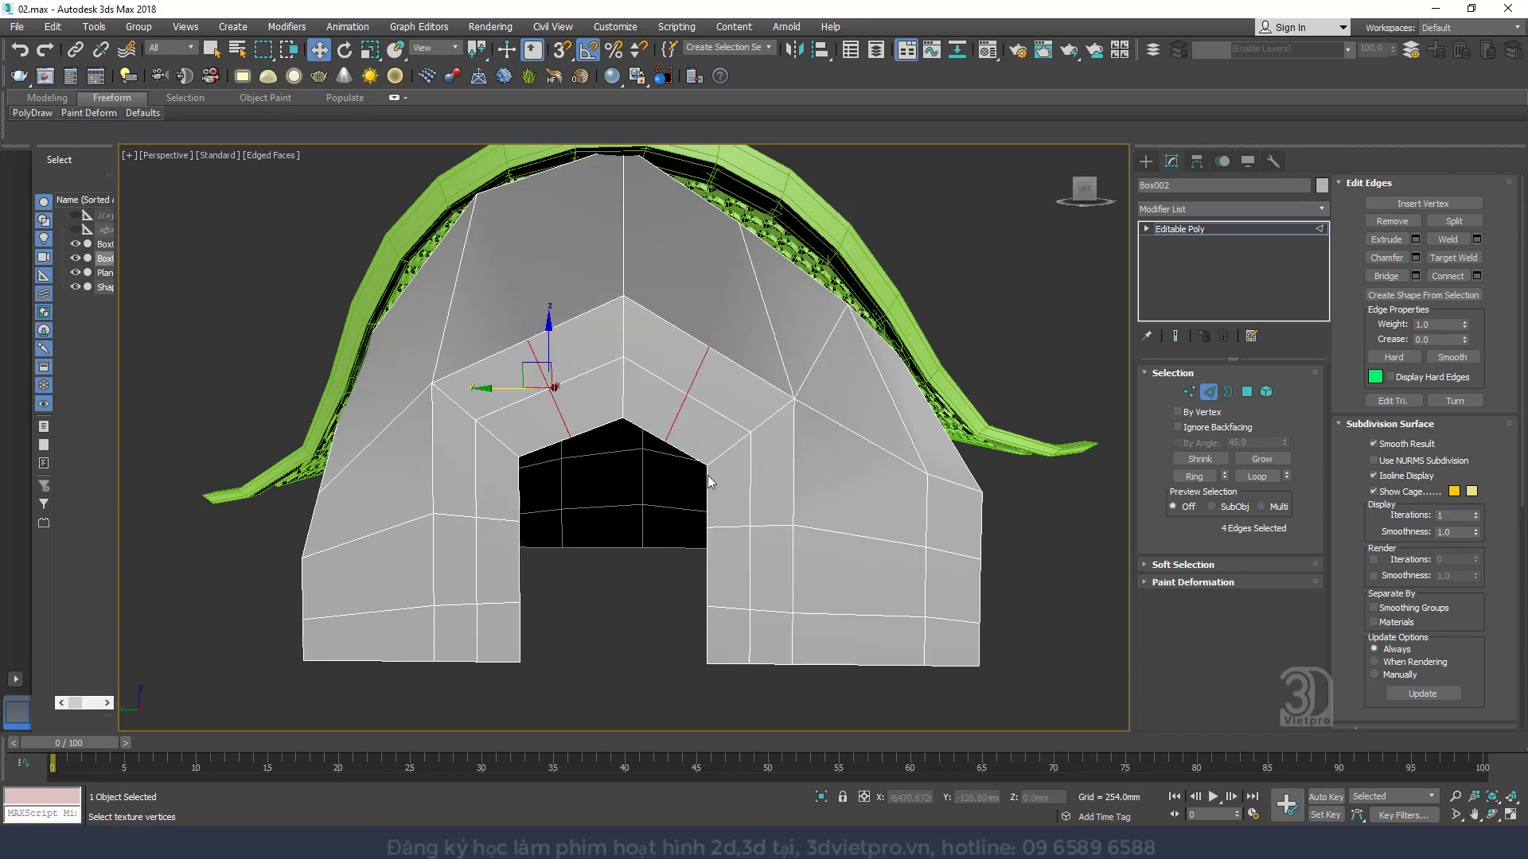
Connect the outer midpoint vertex of each frame slope to the wall-outline vertex above it on the same side
{"action": "left_click", "coordinate": [1188, 392]}
{"action": "left_click", "coordinate": [707, 348]}
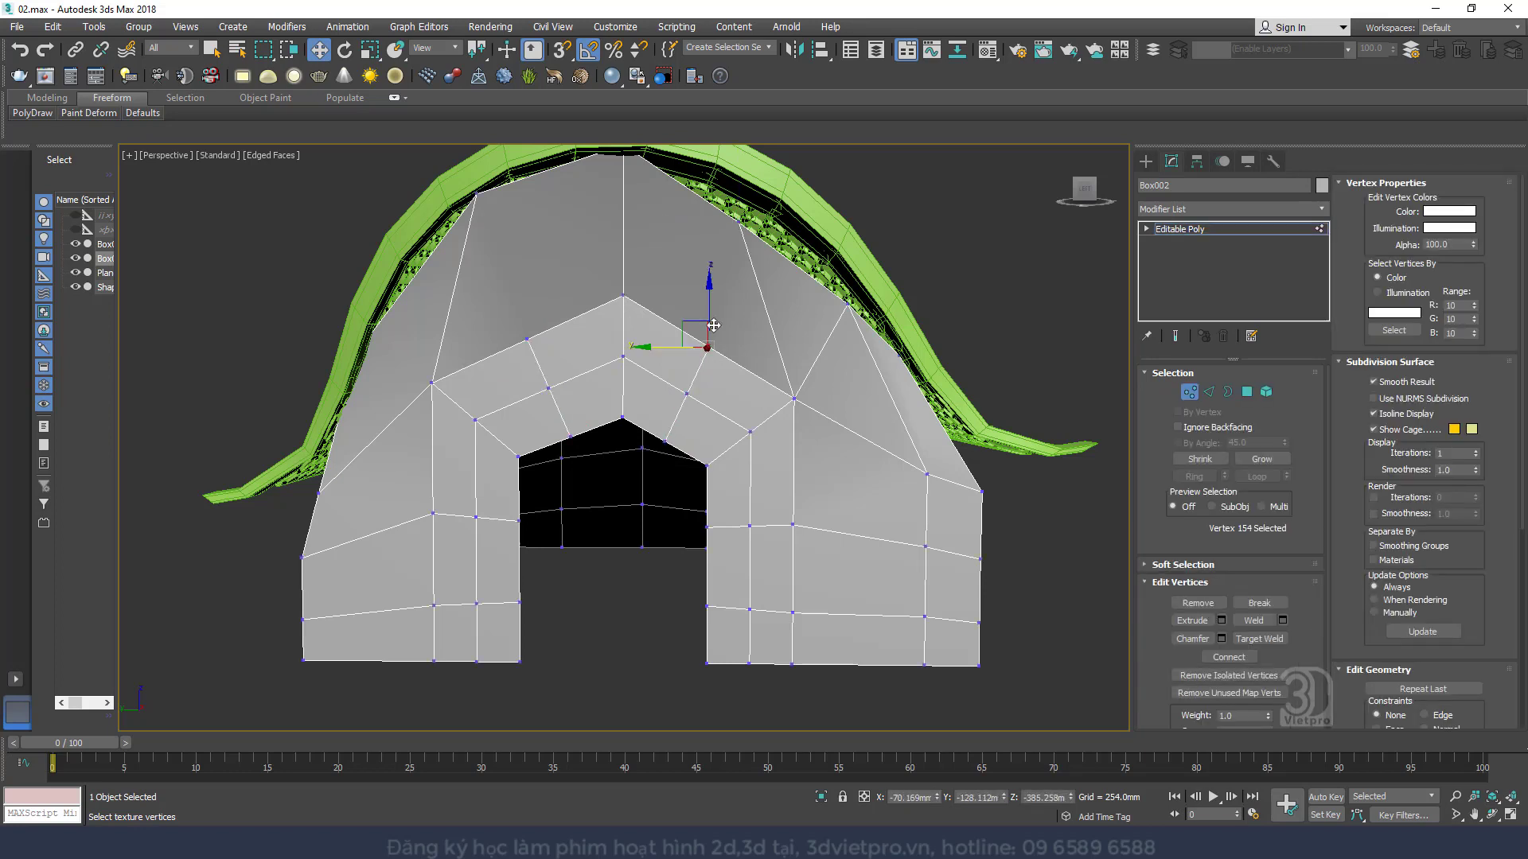
{"action": "left_click", "coordinate": [739, 224], "text": "ctrl"}
{"action": "key", "text": "ctrl+shift+e"}
{"action": "left_click", "coordinate": [526, 341]}
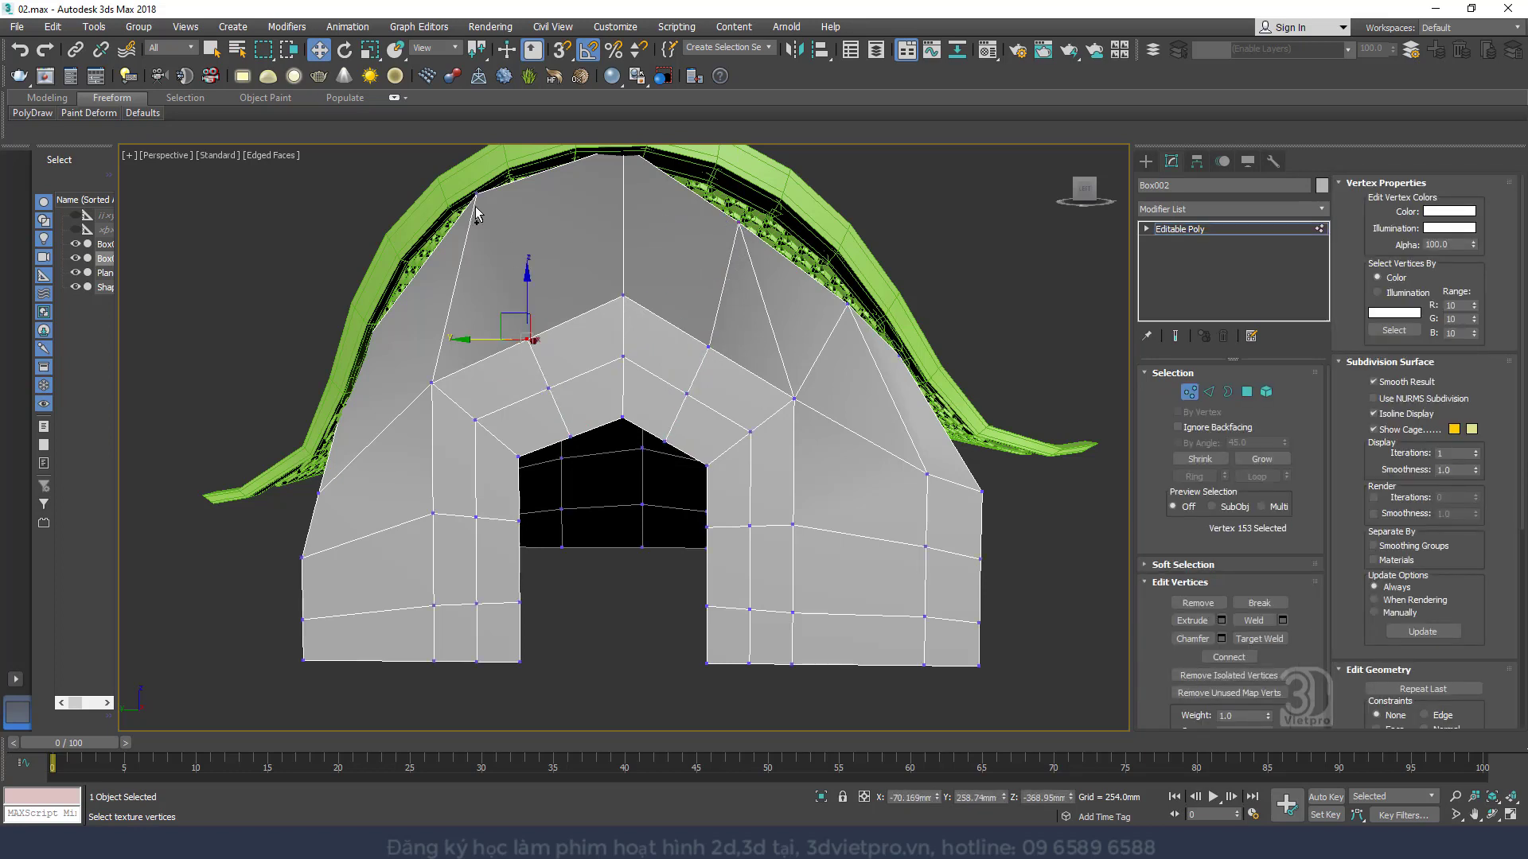
{"action": "left_click", "coordinate": [477, 194], "text": "ctrl"}
{"action": "key", "text": "ctrl+shift+e"}
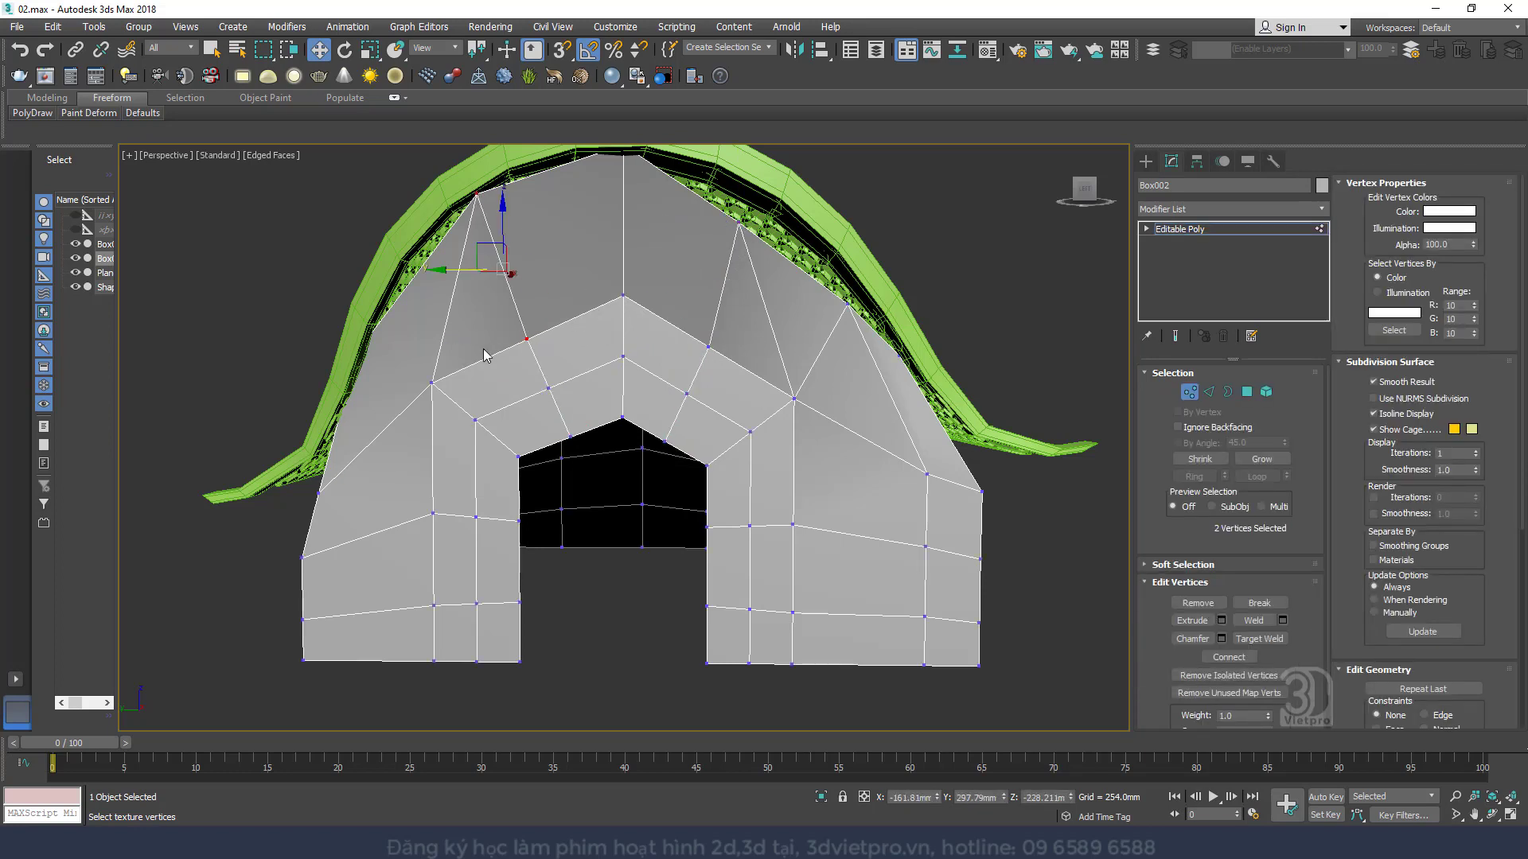
In wireframe display, connect the frame's upper left corner vertex to the nearby wall-outline vertex hidden behind the roof
{"action": "left_click", "coordinate": [432, 385]}
{"action": "key", "text": "F3"}
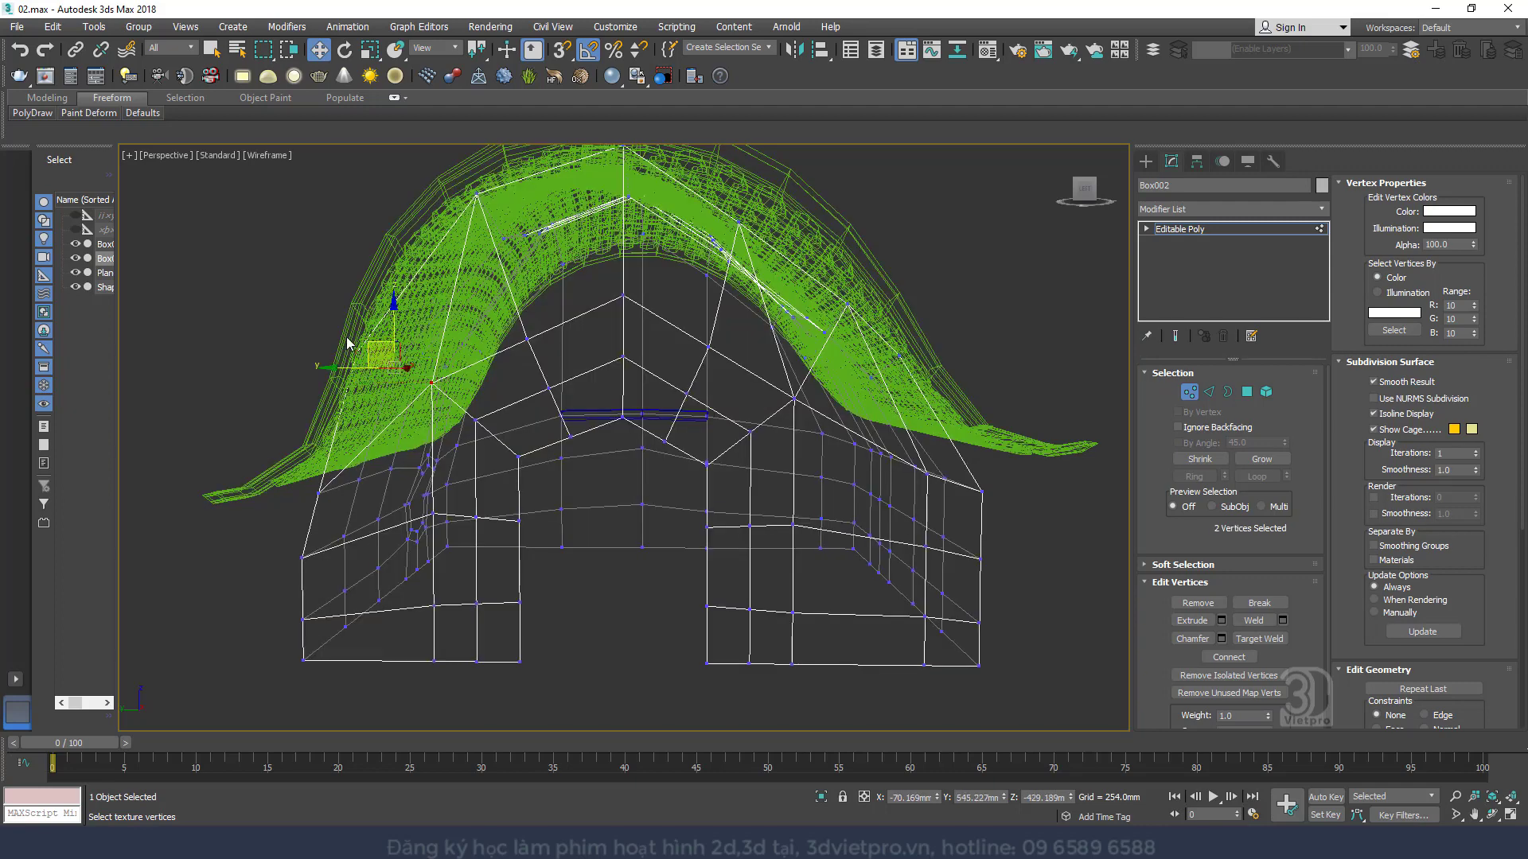
{"action": "left_click", "coordinate": [356, 352]}
{"action": "left_click", "coordinate": [430, 383], "text": "ctrl"}
{"action": "key", "text": "F3"}
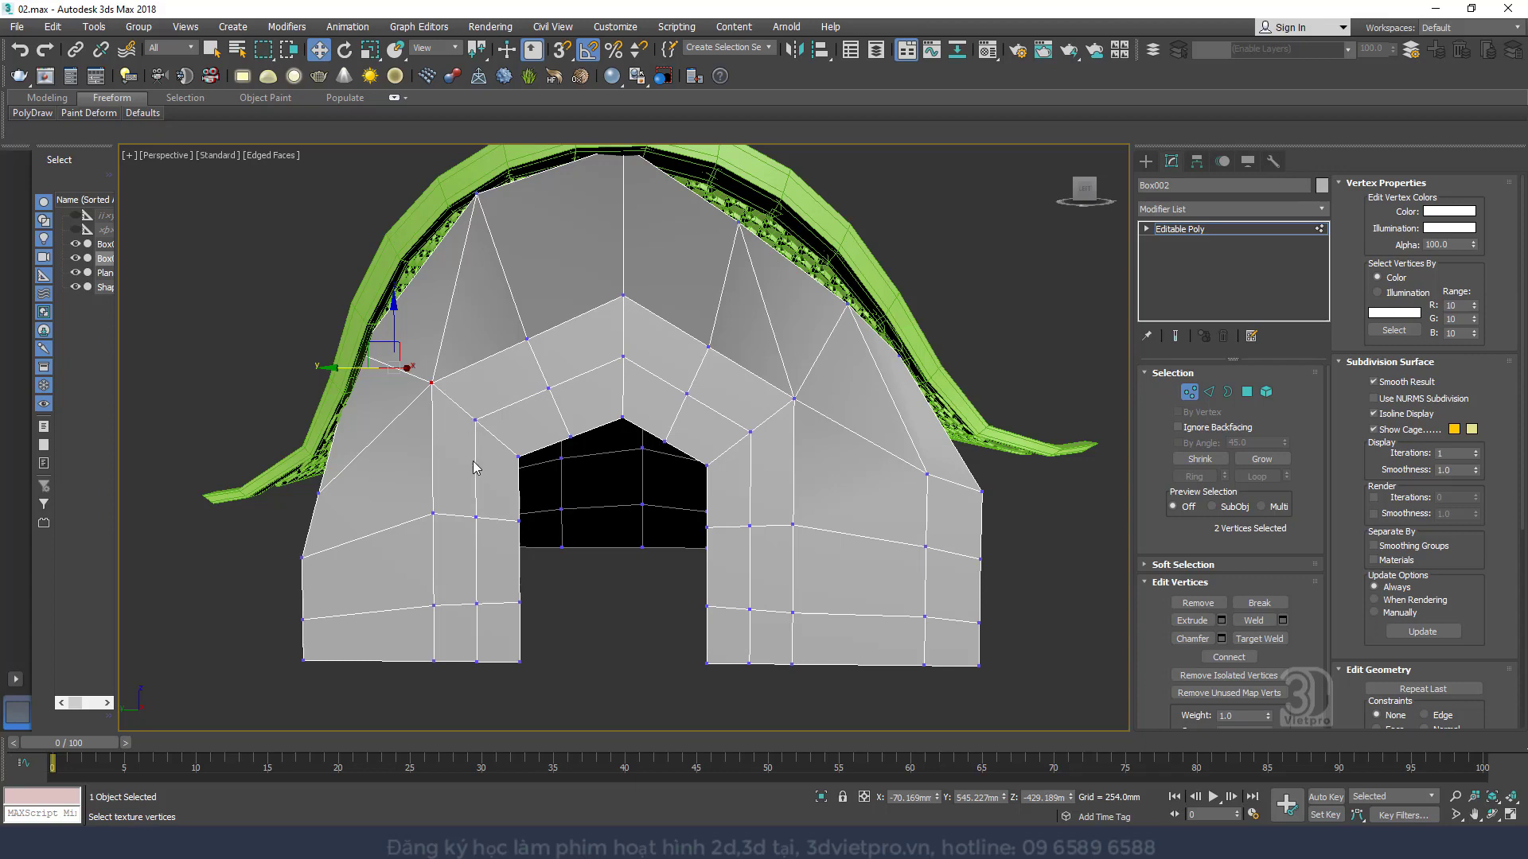
Connect the upper vertical edges of the doorway's left jamb with 1 segment
{"action": "middle_click_drag", "start_coordinate": [477, 449], "coordinate": [374, 478], "text": "alt"}
{"action": "left_click", "coordinate": [318, 493]}
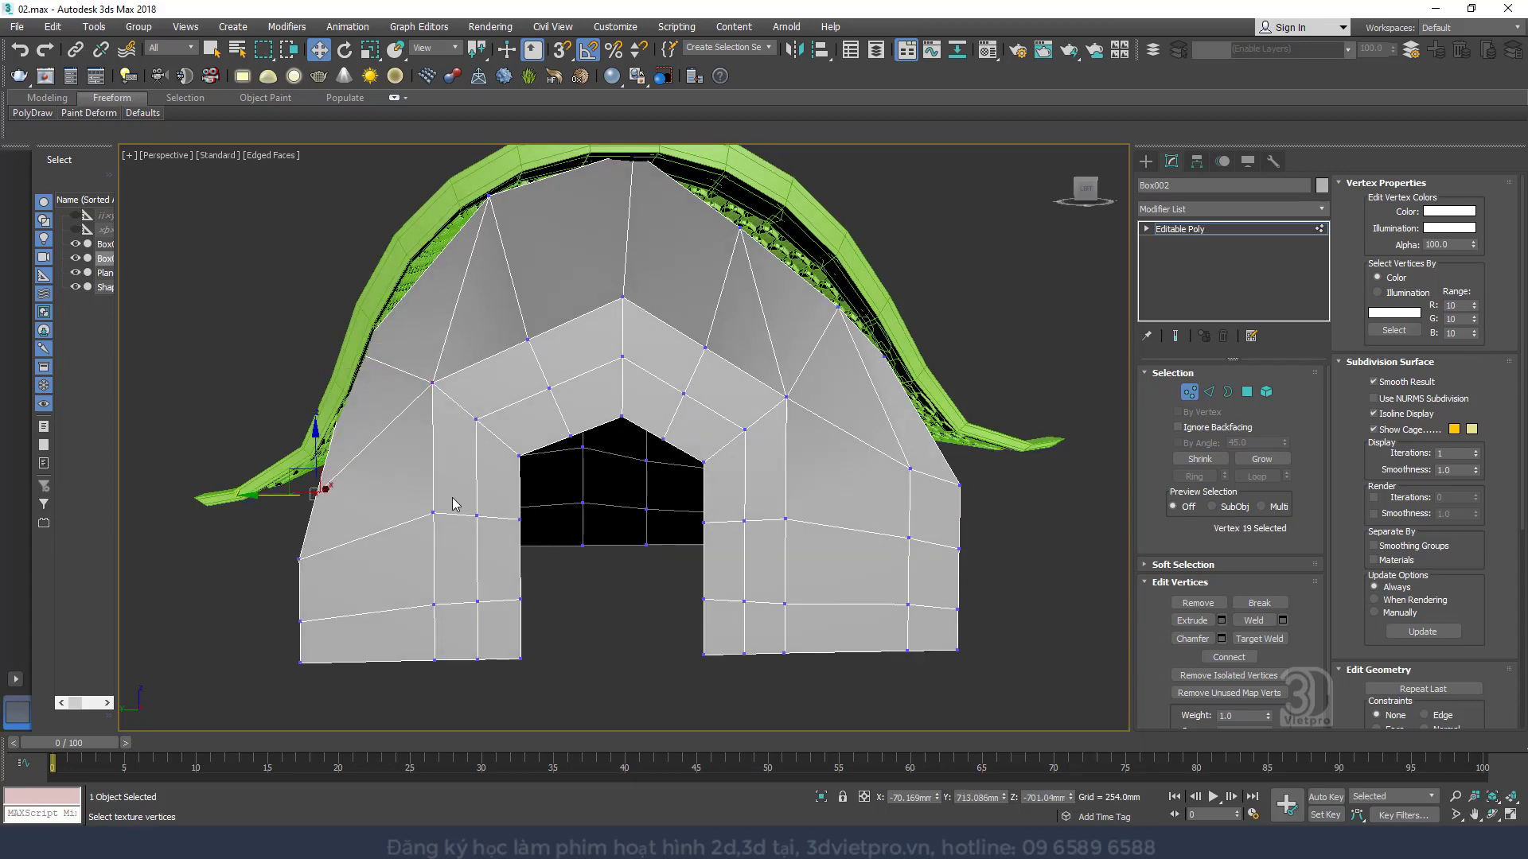
{"action": "left_click", "coordinate": [433, 514], "text": "ctrl"}
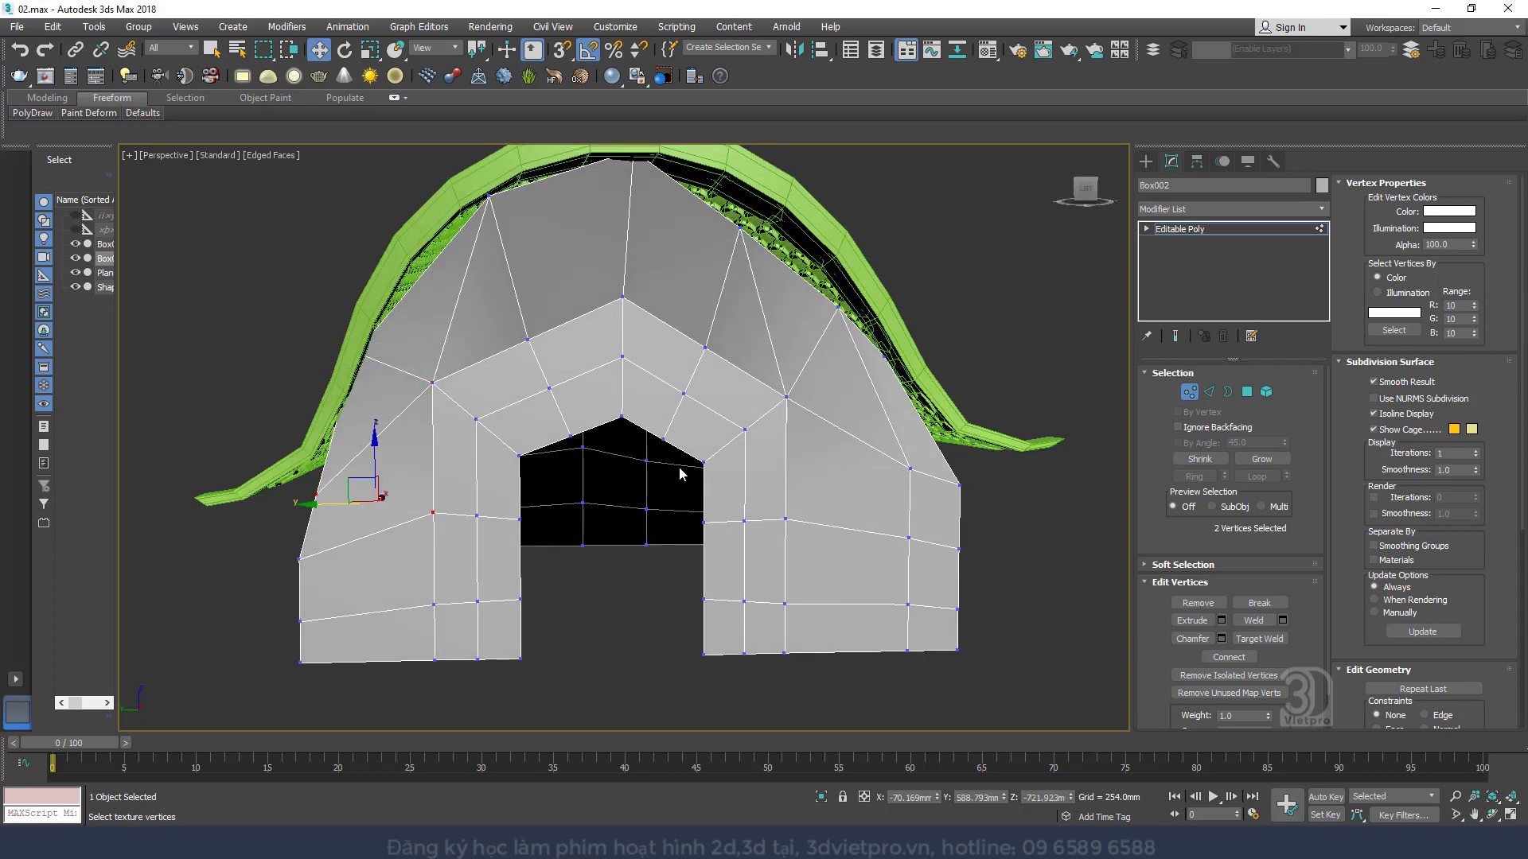
{"action": "left_click", "coordinate": [1209, 392]}
{"action": "left_click", "coordinate": [434, 477]}
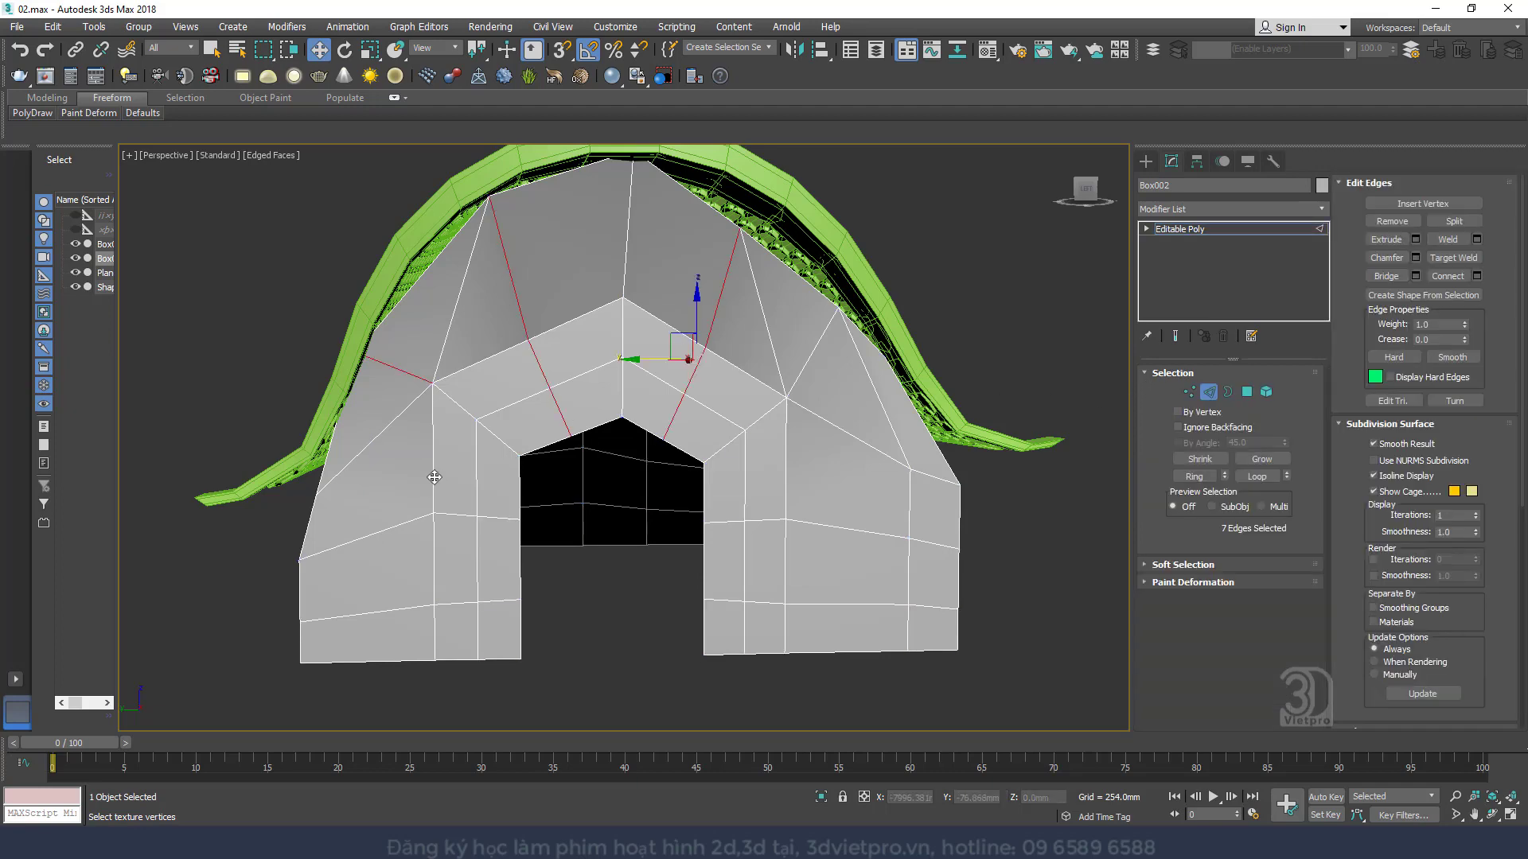
{"action": "left_click", "coordinate": [475, 478], "text": "ctrl"}
{"action": "right_click", "coordinate": [518, 479]}
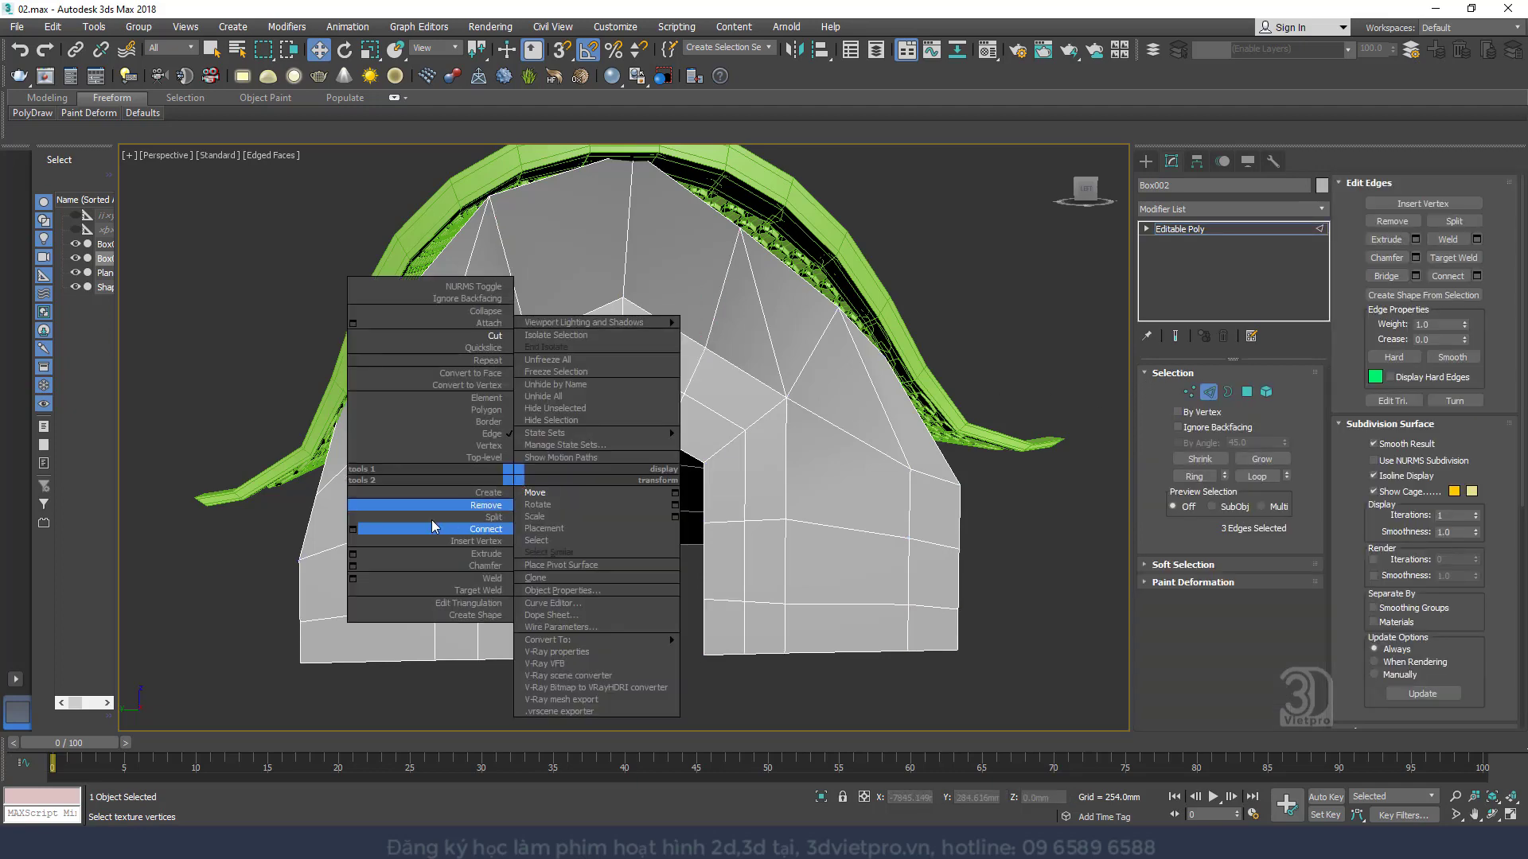
{"action": "left_click", "coordinate": [349, 529]}
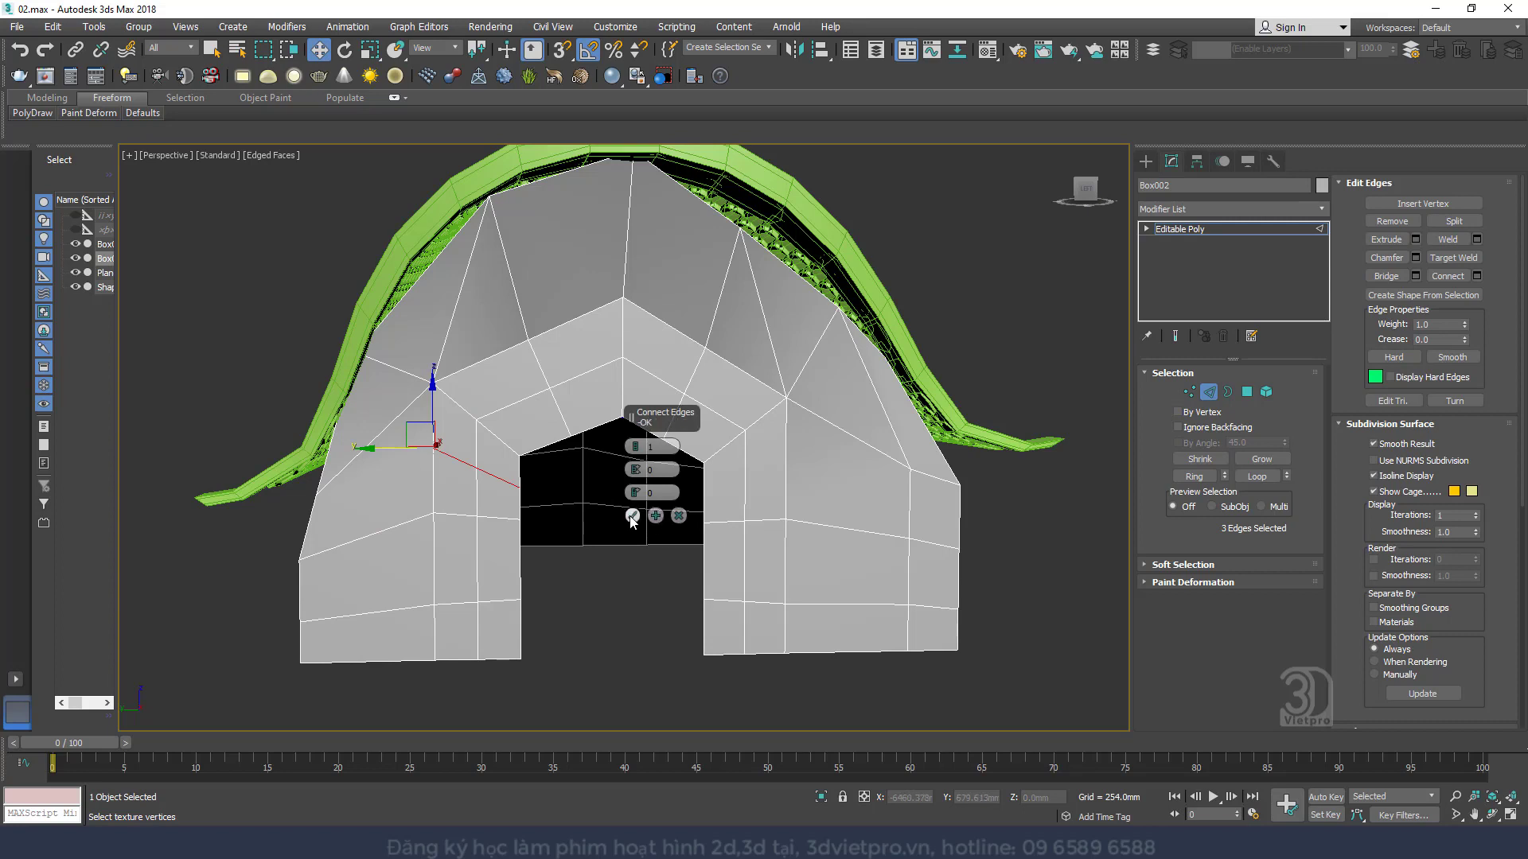
{"action": "left_click", "coordinate": [632, 518]}
Connect the left jamb's new outer vertex to the vertex on the end wall's left outline
{"action": "left_click", "coordinate": [1190, 393]}
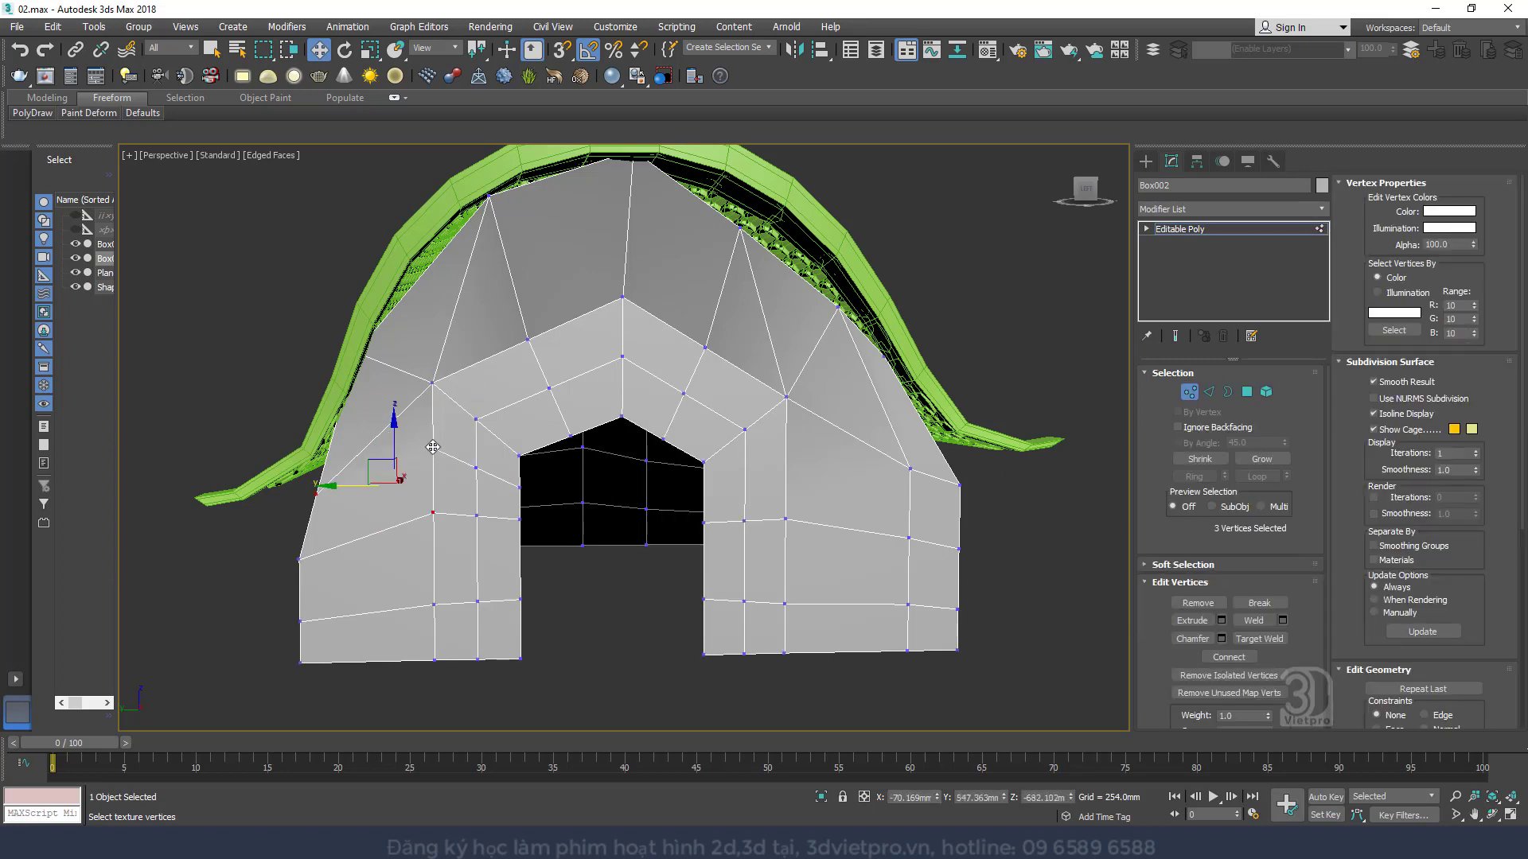
{"action": "left_click", "coordinate": [432, 448]}
{"action": "left_click", "coordinate": [316, 491], "text": "ctrl"}
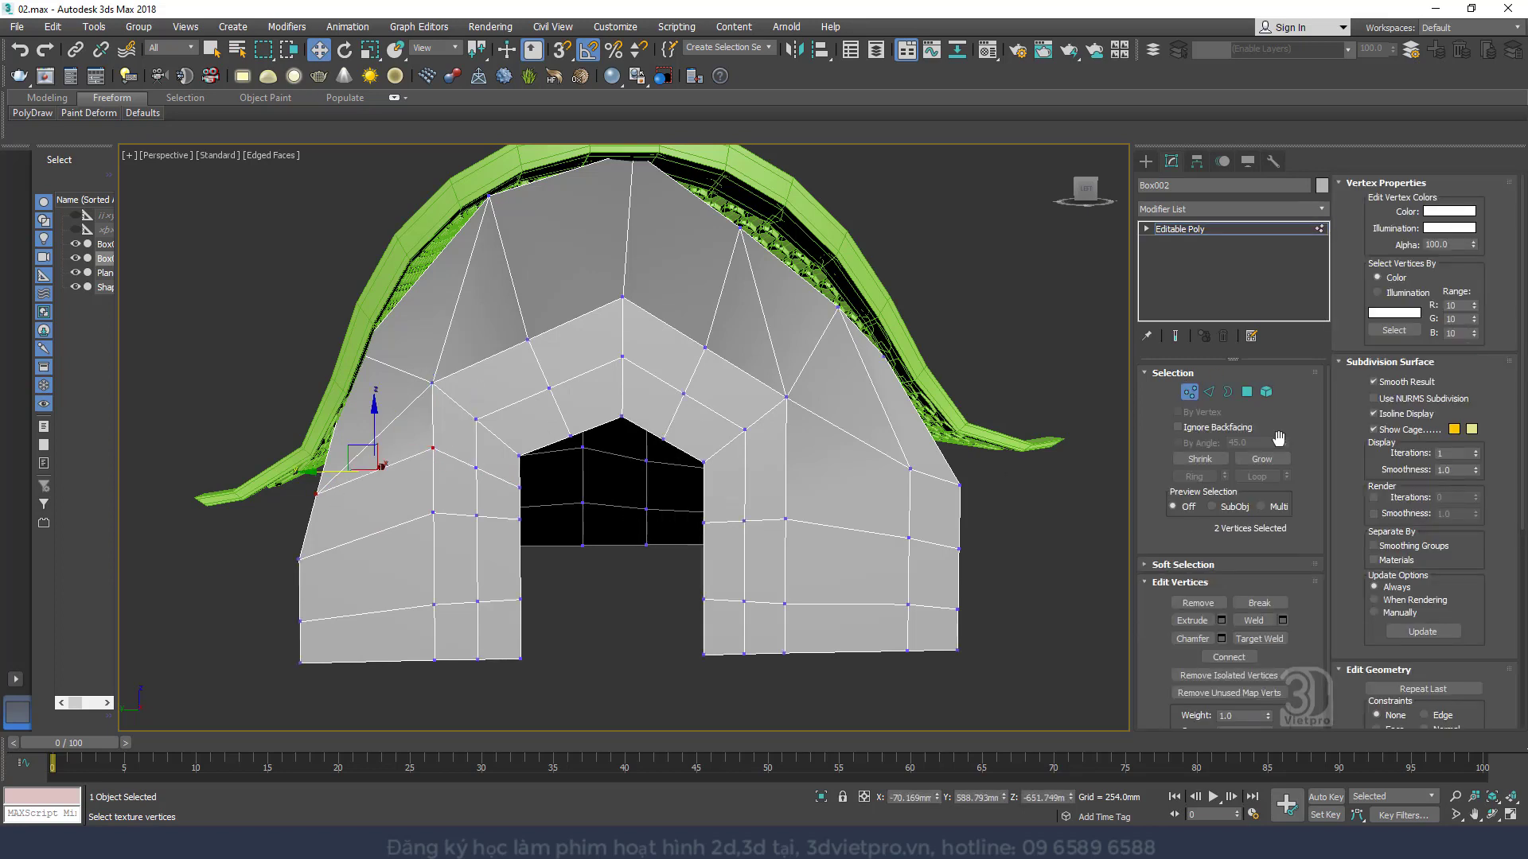
{"action": "left_click", "coordinate": [1199, 390]}
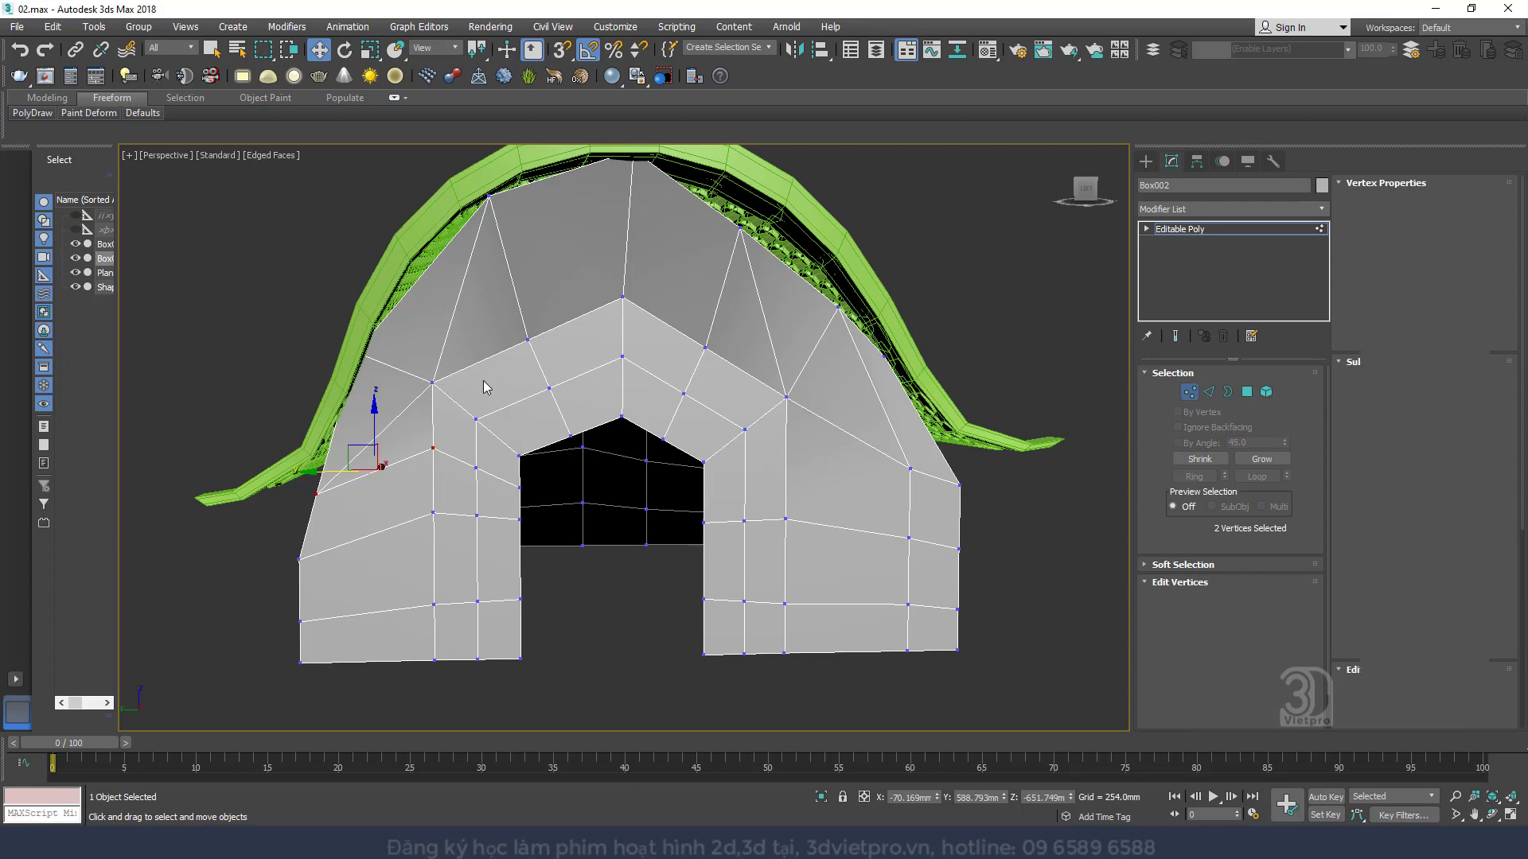
Remove the old edges running from the frame's two upper corners to the upper outline and lower side wall vertices
{"action": "left_click", "coordinate": [1208, 391]}
{"action": "left_click", "coordinate": [405, 409]}
{"action": "left_click", "coordinate": [461, 314], "text": "ctrl"}
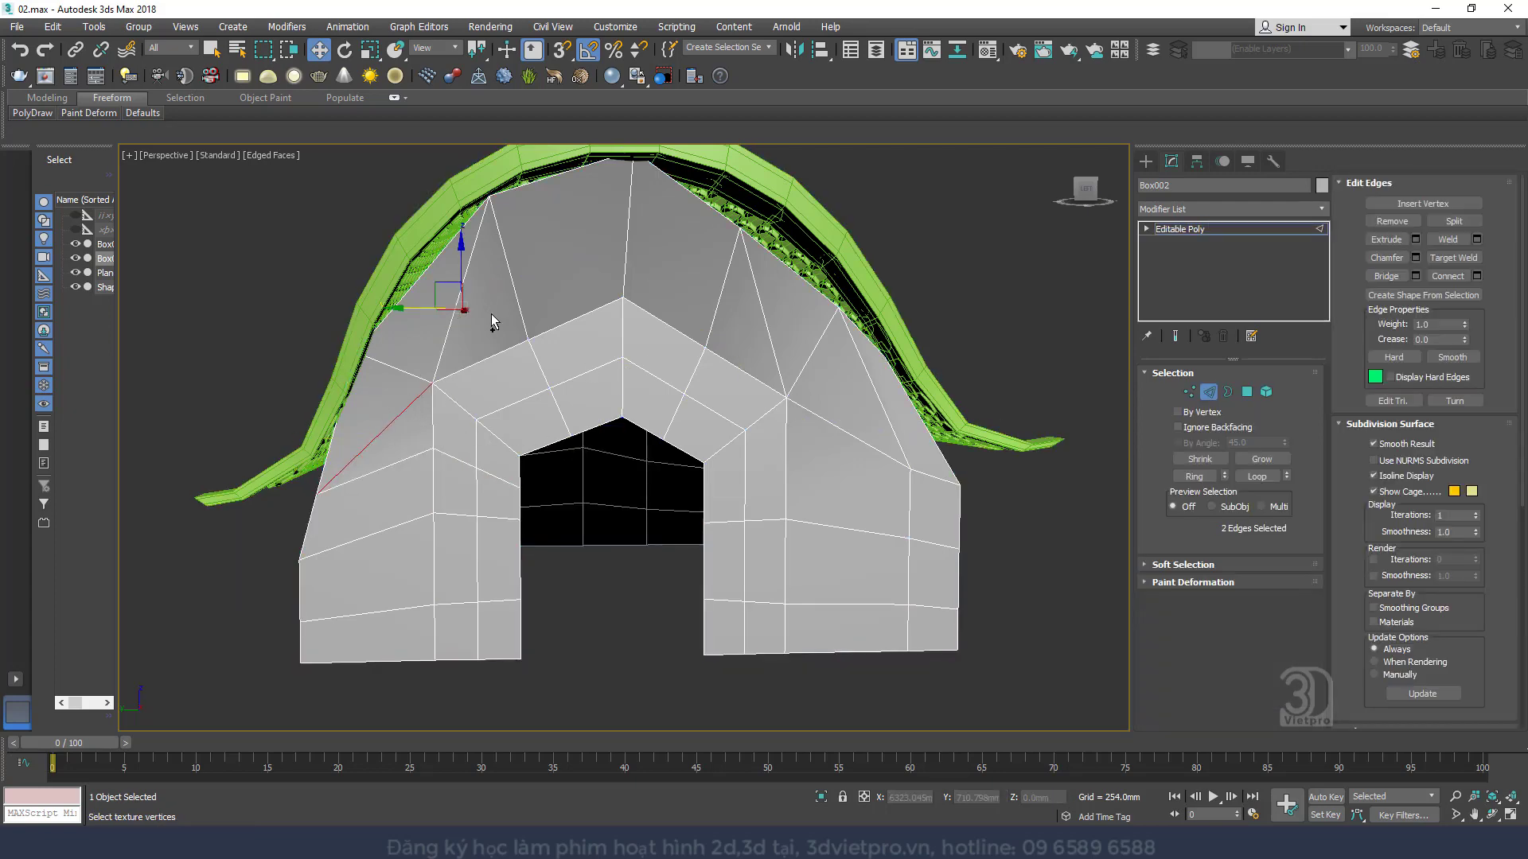
{"action": "left_click", "coordinate": [451, 328], "text": "ctrl"}
{"action": "left_click", "coordinate": [753, 327]}
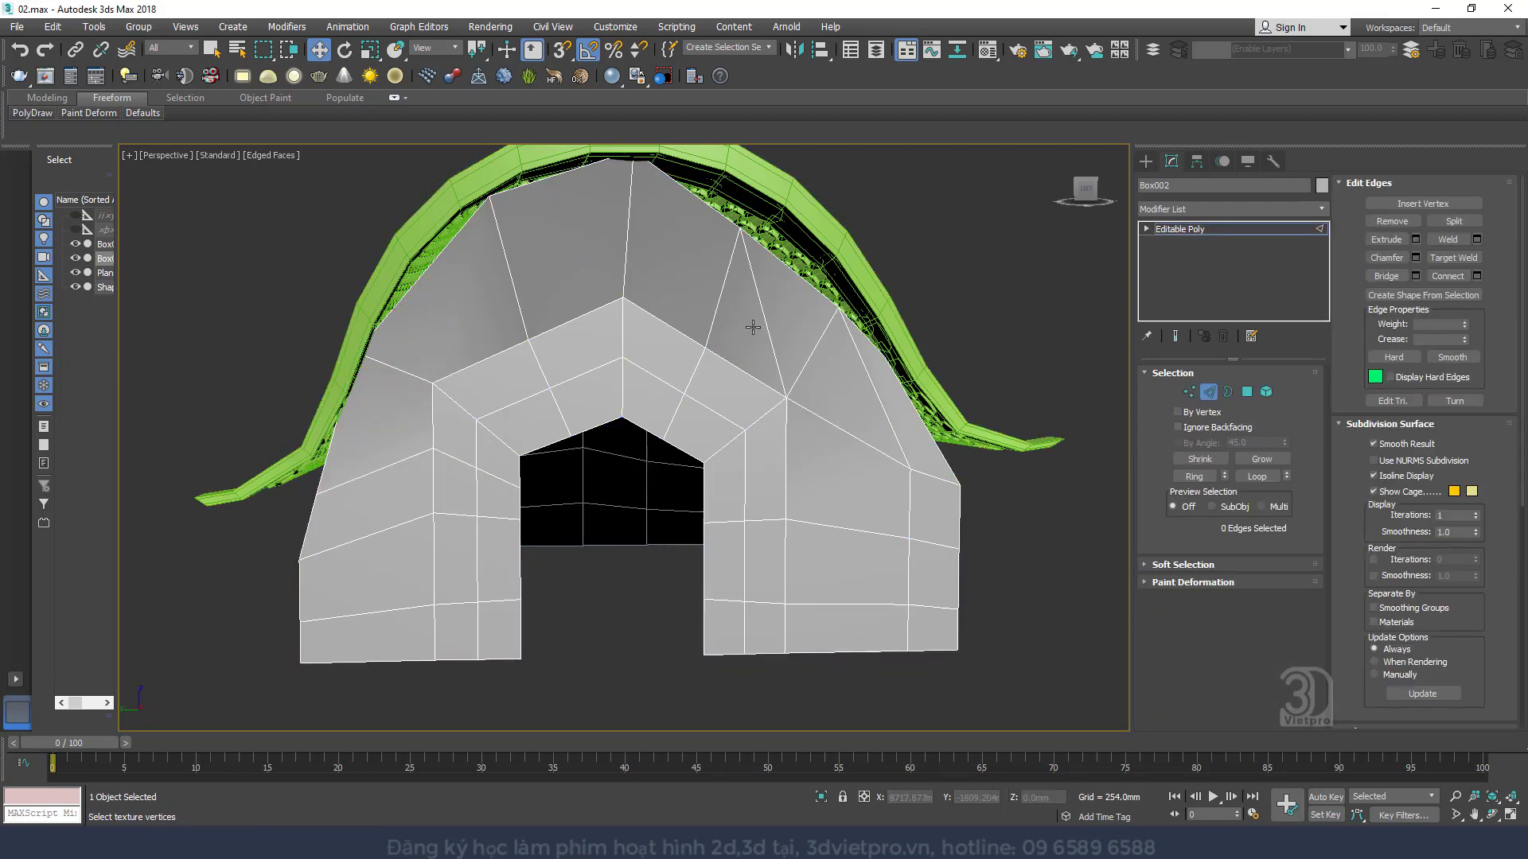
{"action": "left_click", "coordinate": [761, 311]}
{"action": "left_click", "coordinate": [808, 411], "text": "ctrl"}
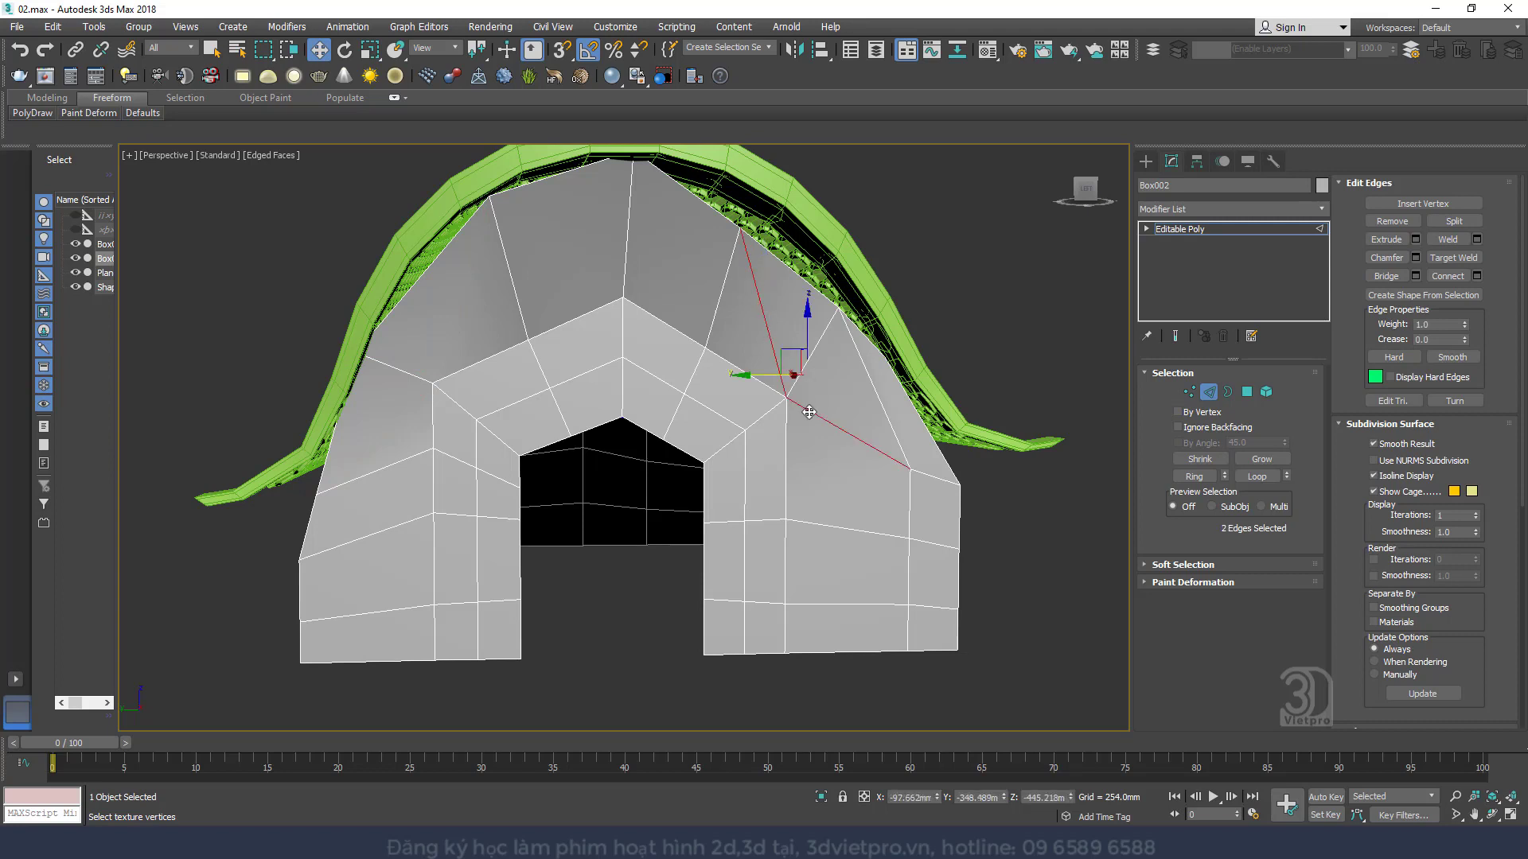
{"action": "left_click", "coordinate": [840, 428]}
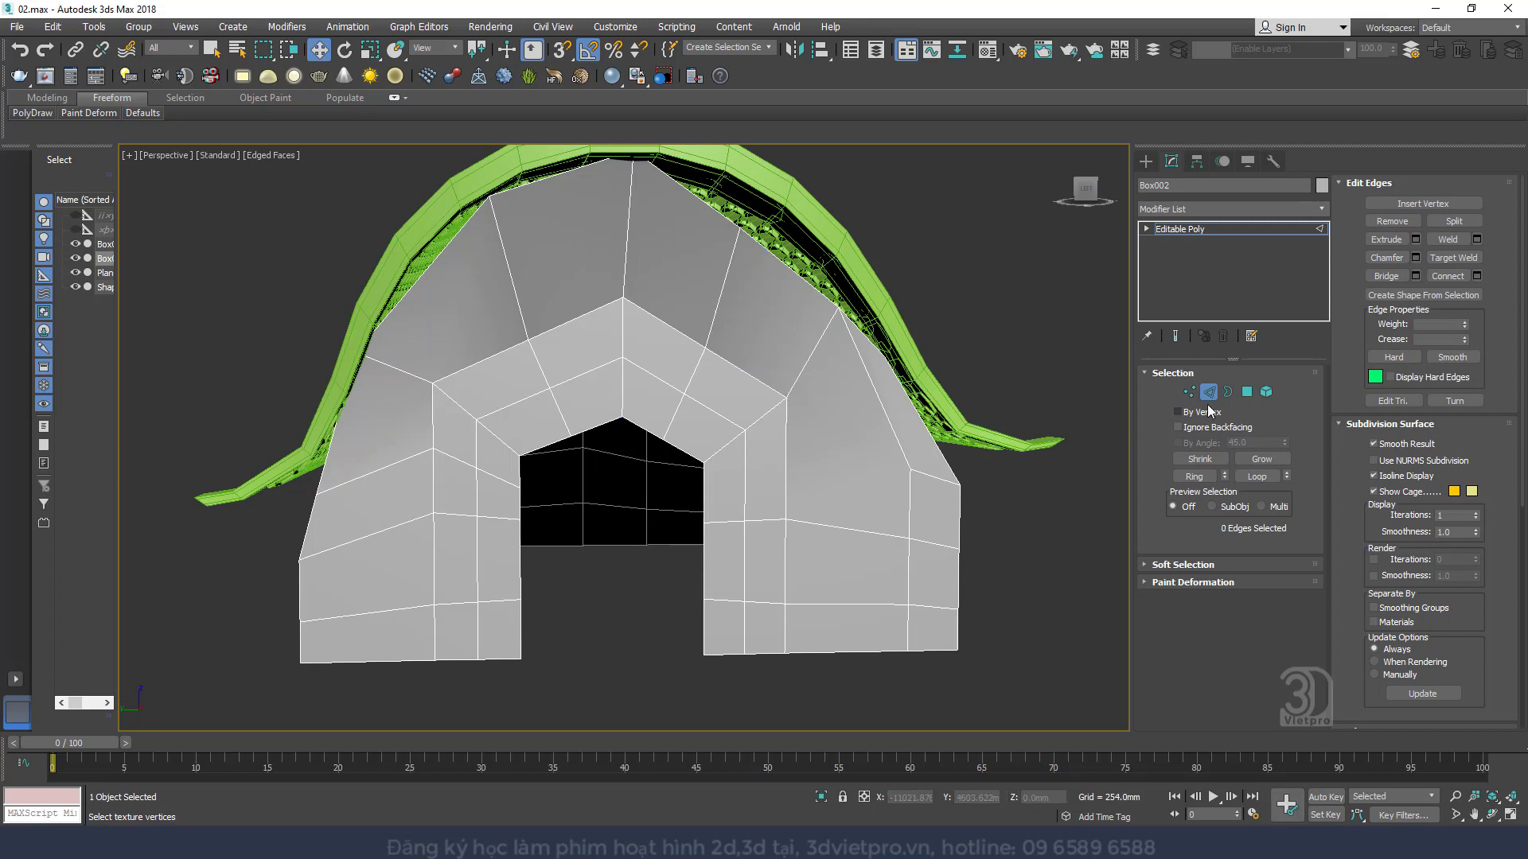
Select the ring of upper vertical edges on the doorway's right jamb and connect them with 1 segment
{"action": "left_click", "coordinate": [783, 475]}
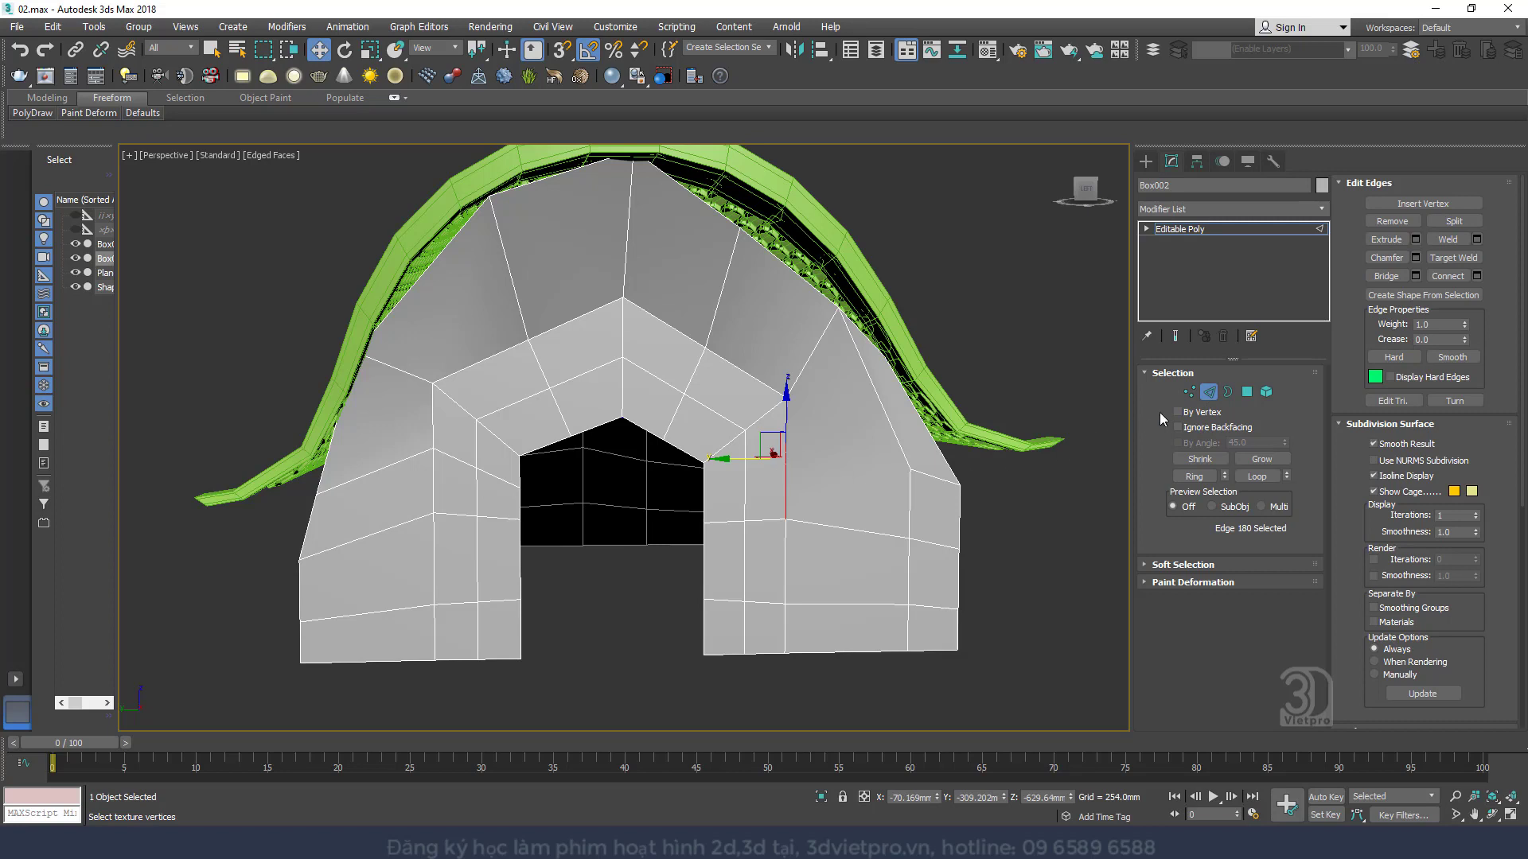
{"action": "left_click", "coordinate": [1193, 475]}
{"action": "right_click", "coordinate": [903, 474]}
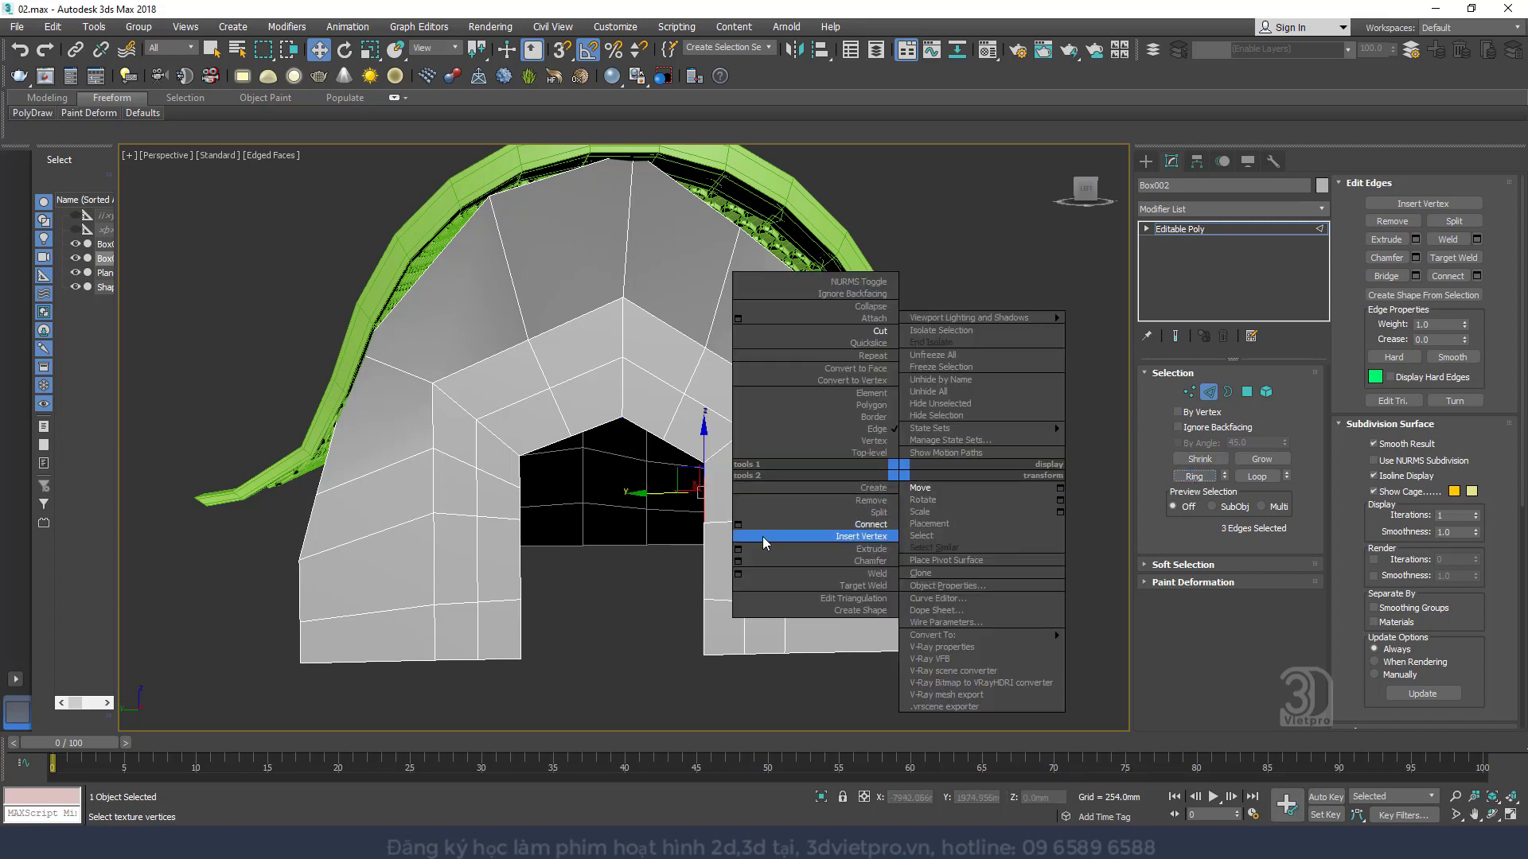
{"action": "left_click", "coordinate": [762, 536]}
{"action": "left_click", "coordinate": [633, 515]}
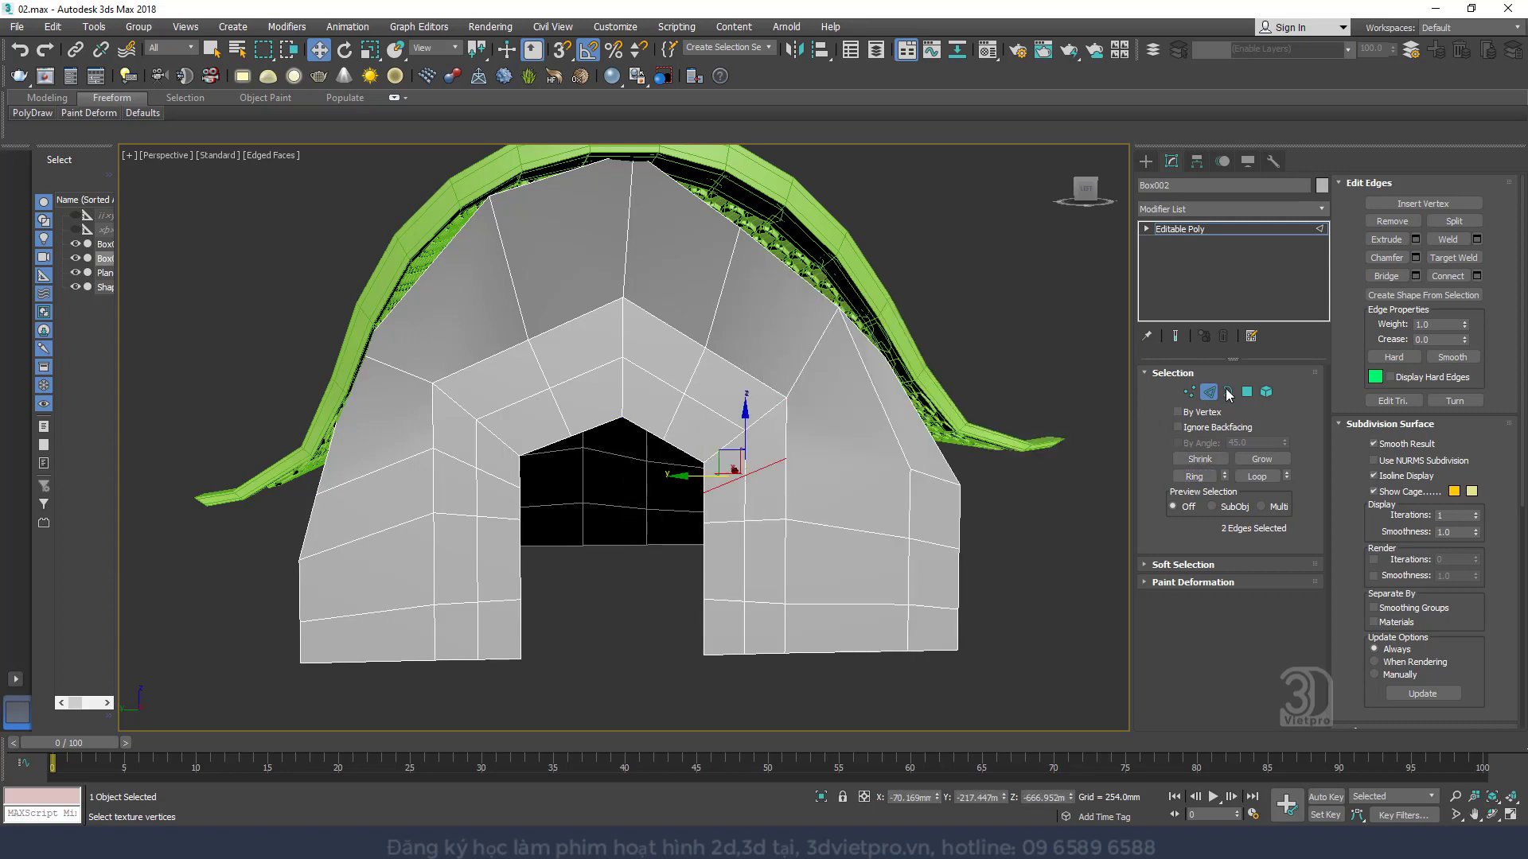
Connect the outer vertex of the doorway's right jamb to the neighbouring vertex near the end wall's right outline
{"action": "key", "text": "1"}
{"action": "left_click", "coordinate": [786, 460]}
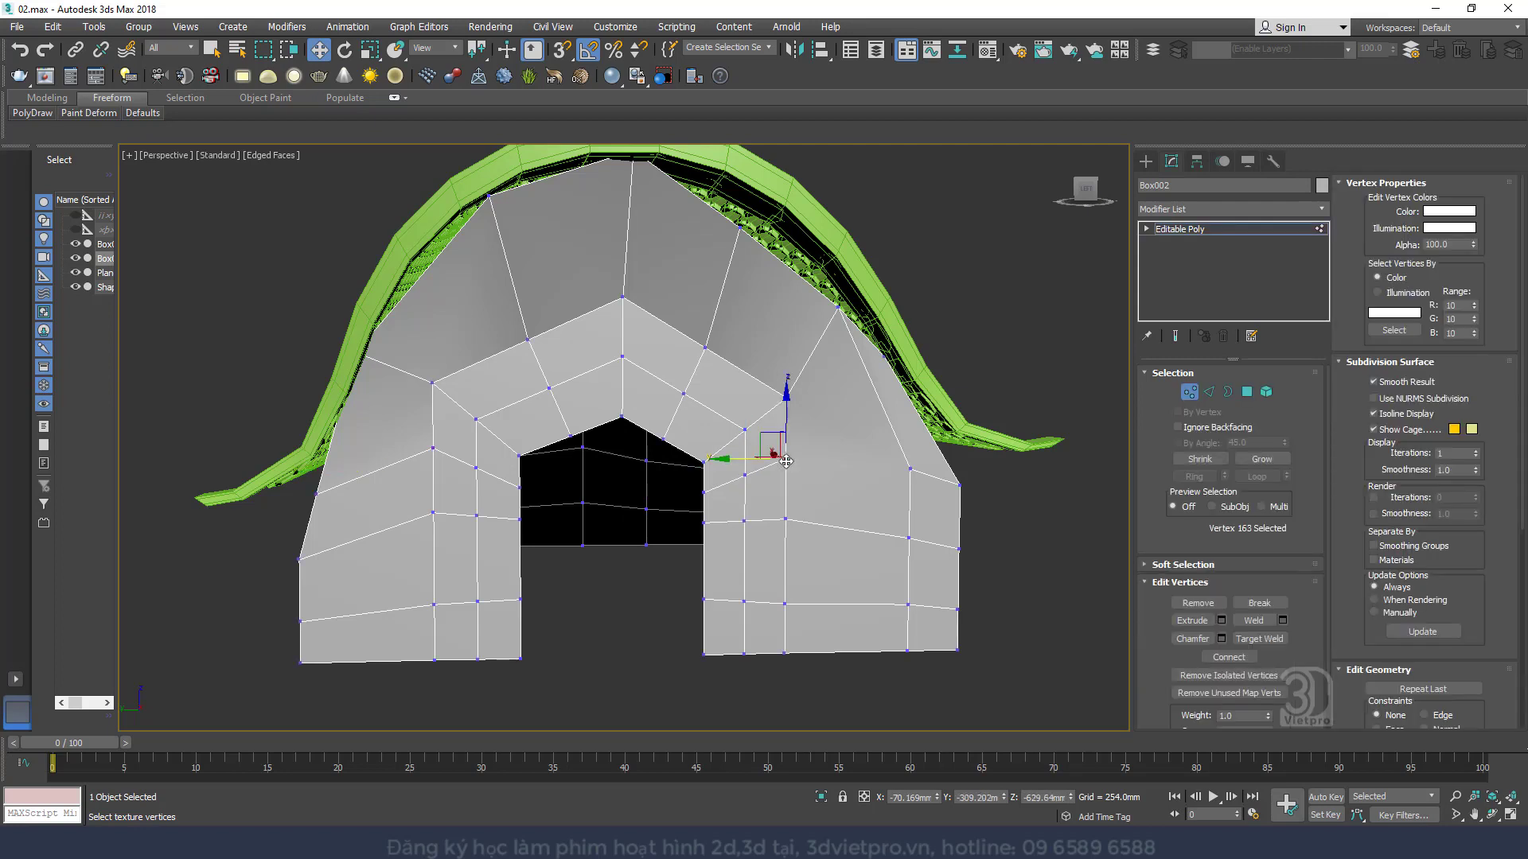
{"action": "left_click", "coordinate": [909, 469], "text": "ctrl"}
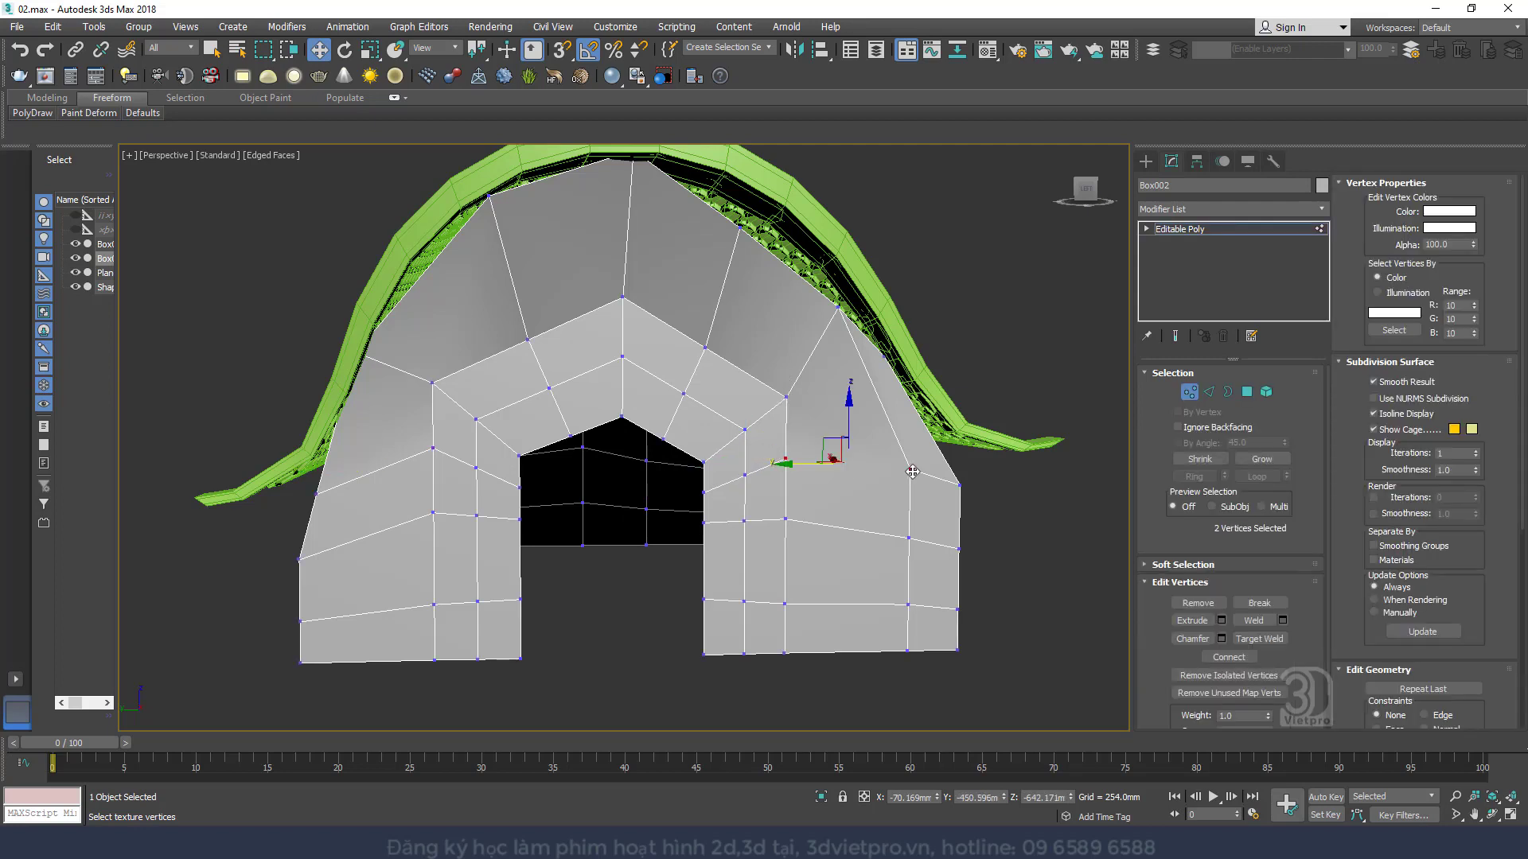
{"action": "left_click", "coordinate": [1191, 395]}
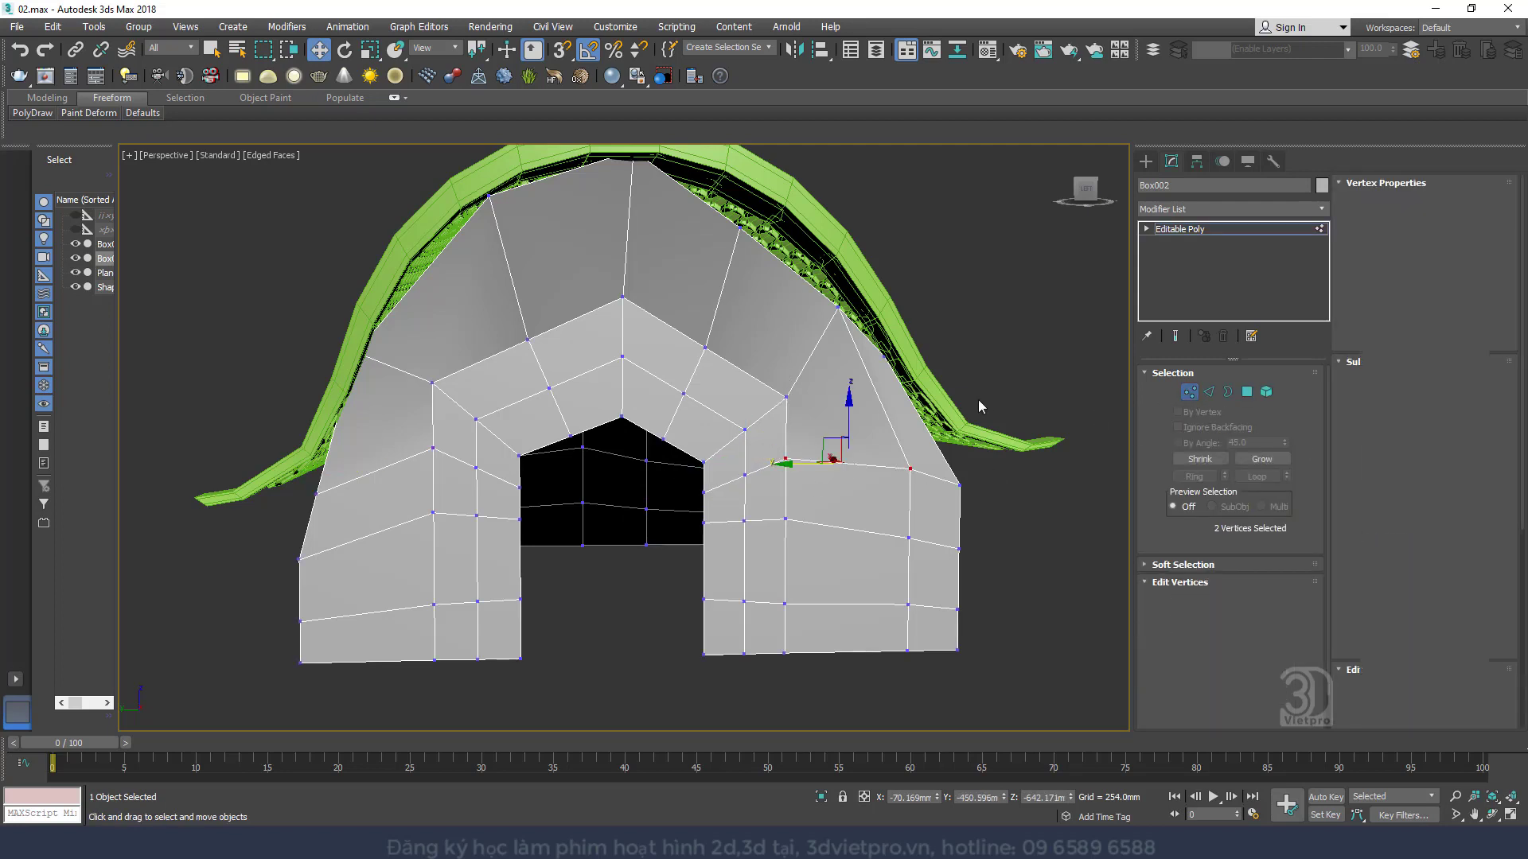
Remove the edge loop running through the middle of the doorway frame, including its vertices
{"action": "left_click", "coordinate": [1210, 391]}
{"action": "key", "text": "2"}
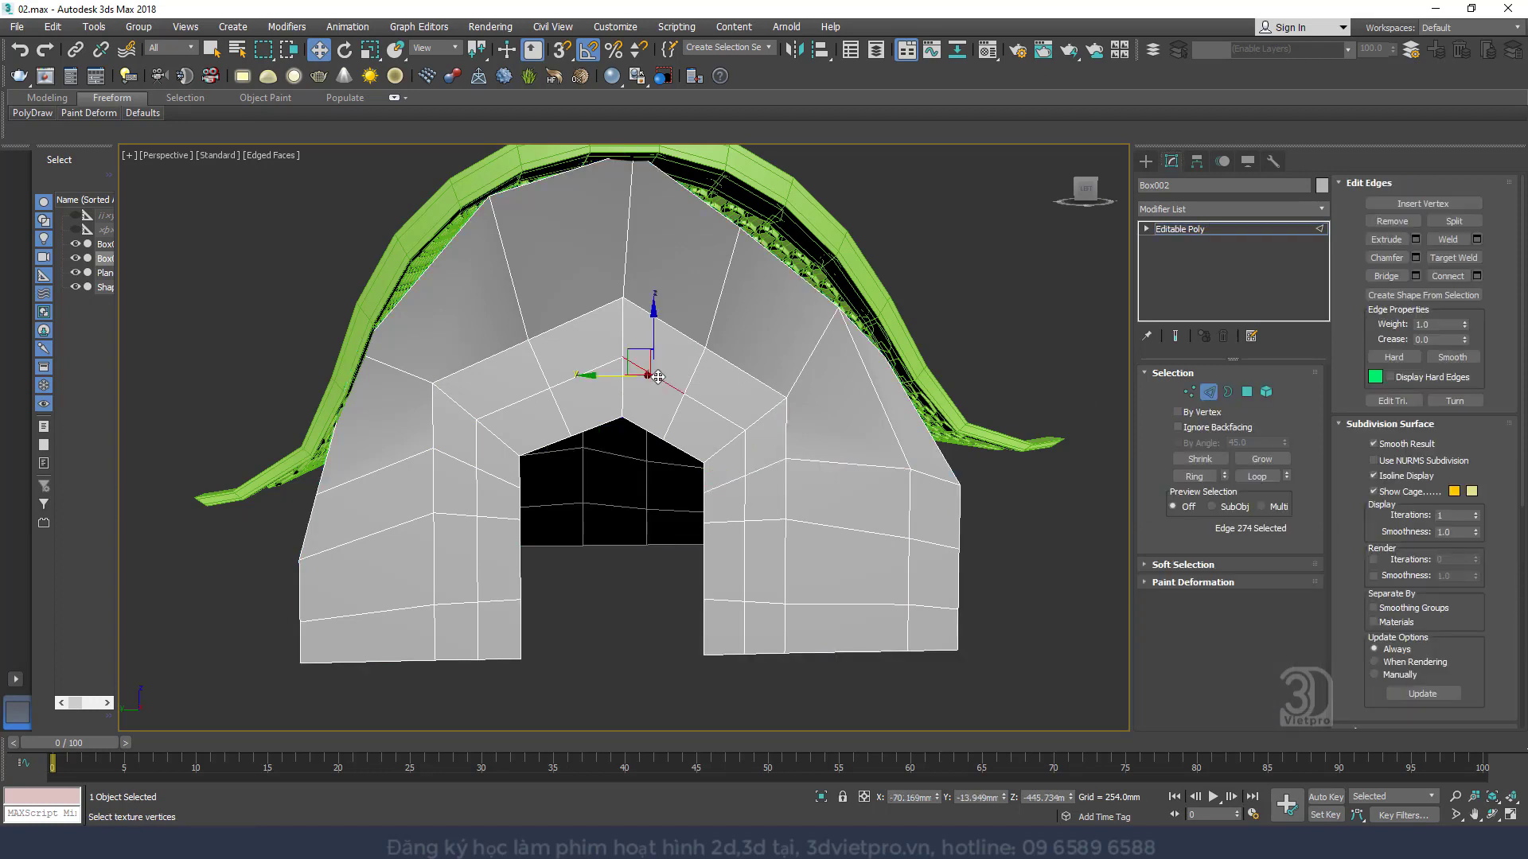
{"action": "double_click", "coordinate": [658, 377]}
{"action": "key", "text": "ctrl+BackSpace"}
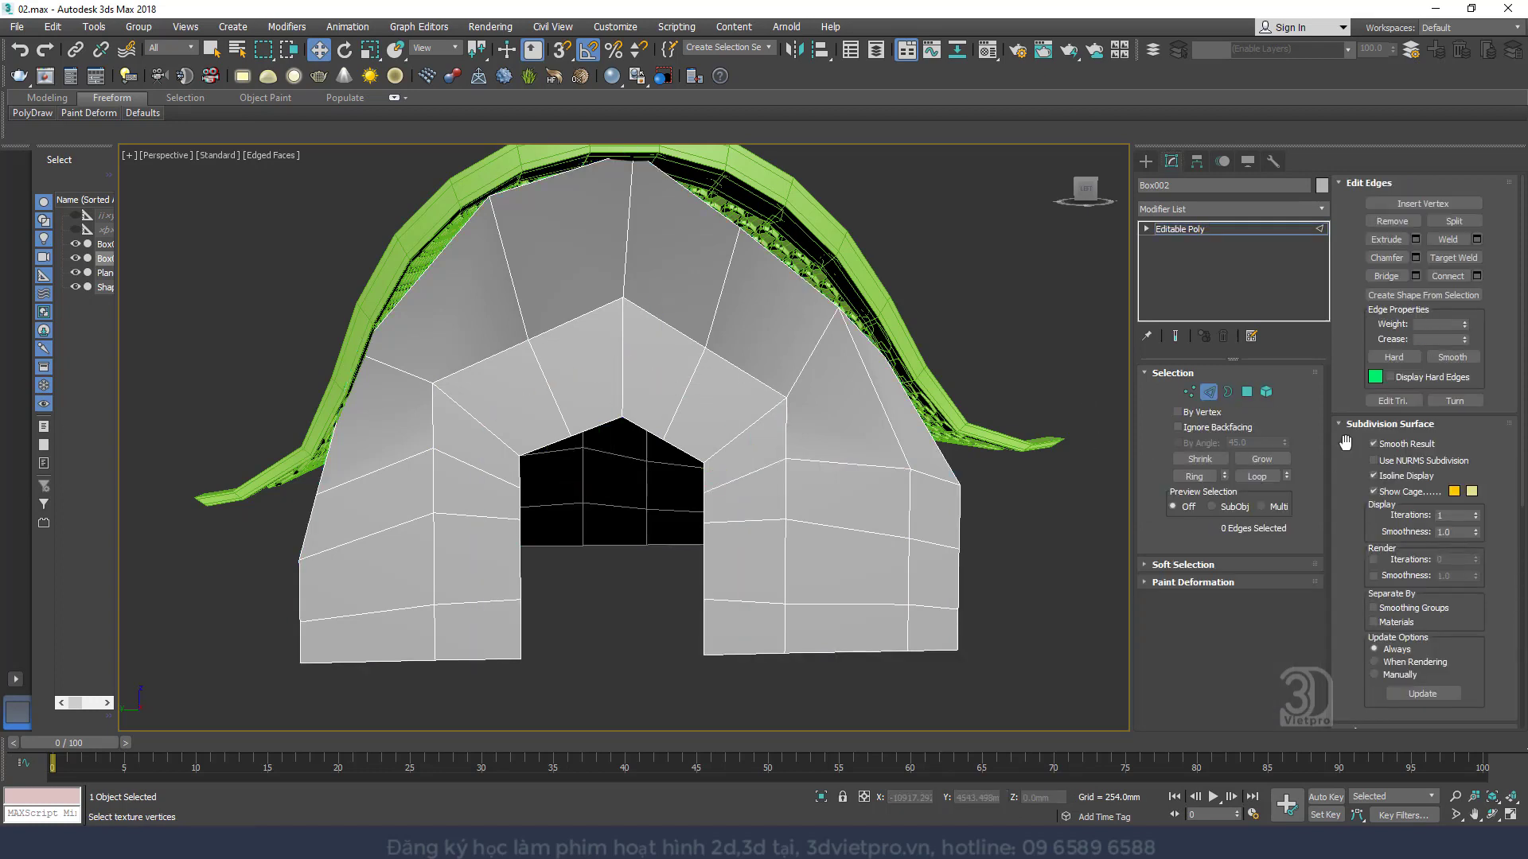
{"action": "left_click", "coordinate": [1215, 394]}
Apply a TurboSmooth modifier to the house body and check the smoothed end wall
{"action": "left_click", "coordinate": [1195, 212]}
{"action": "key", "text": "t"}
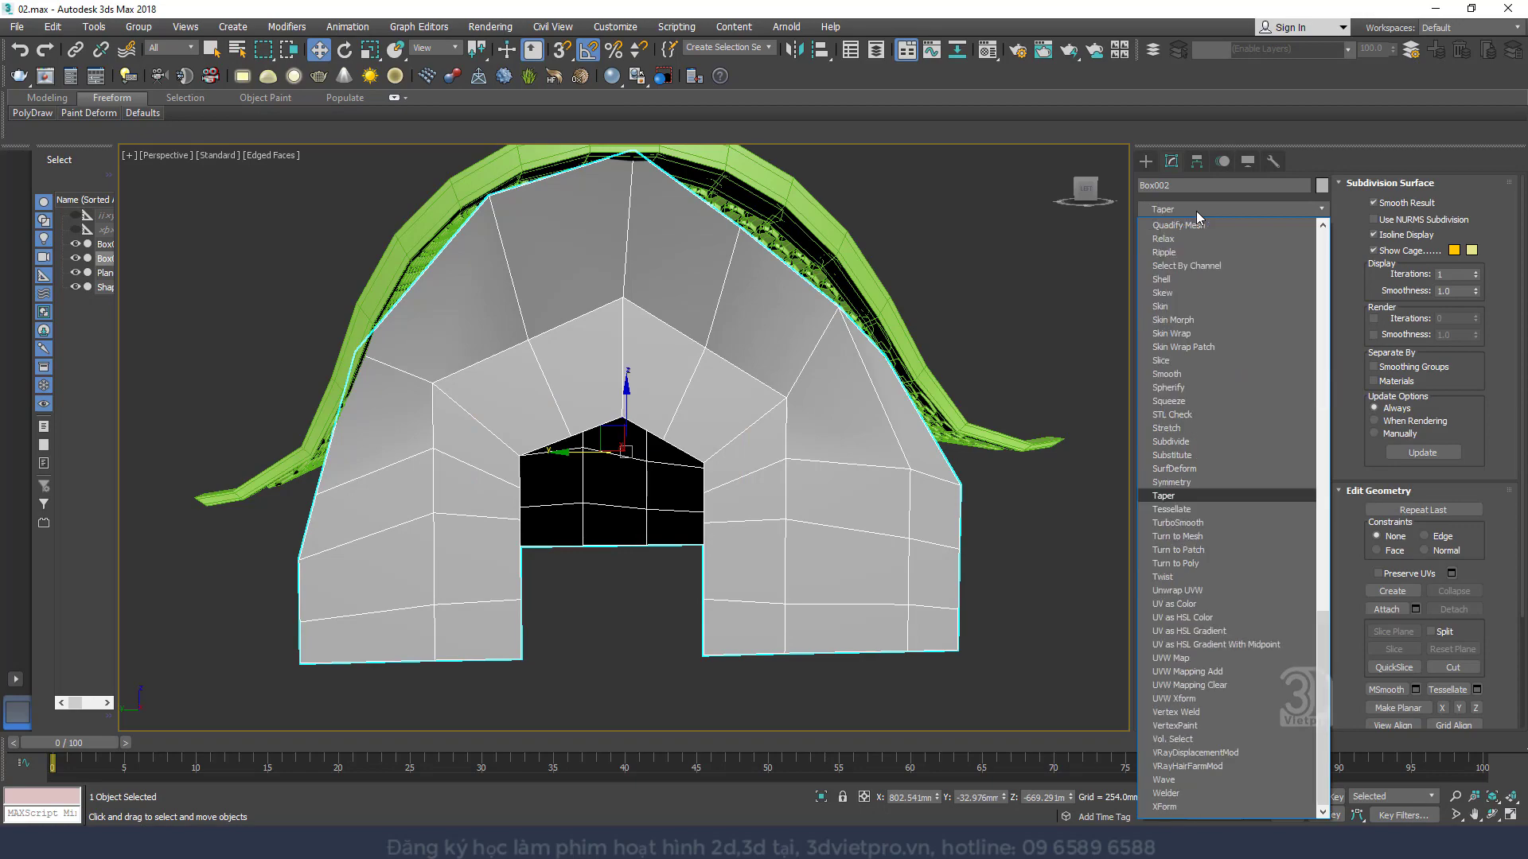
{"action": "key", "text": "Down"}
{"action": "key", "text": "Down"}
{"action": "key", "text": "Return"}
{"action": "middle_click_drag", "start_coordinate": [767, 408], "coordinate": [732, 431], "text": "alt"}
{"action": "scroll", "coordinate": [738, 334], "scroll_direction": "up", "scroll_amount": 3}
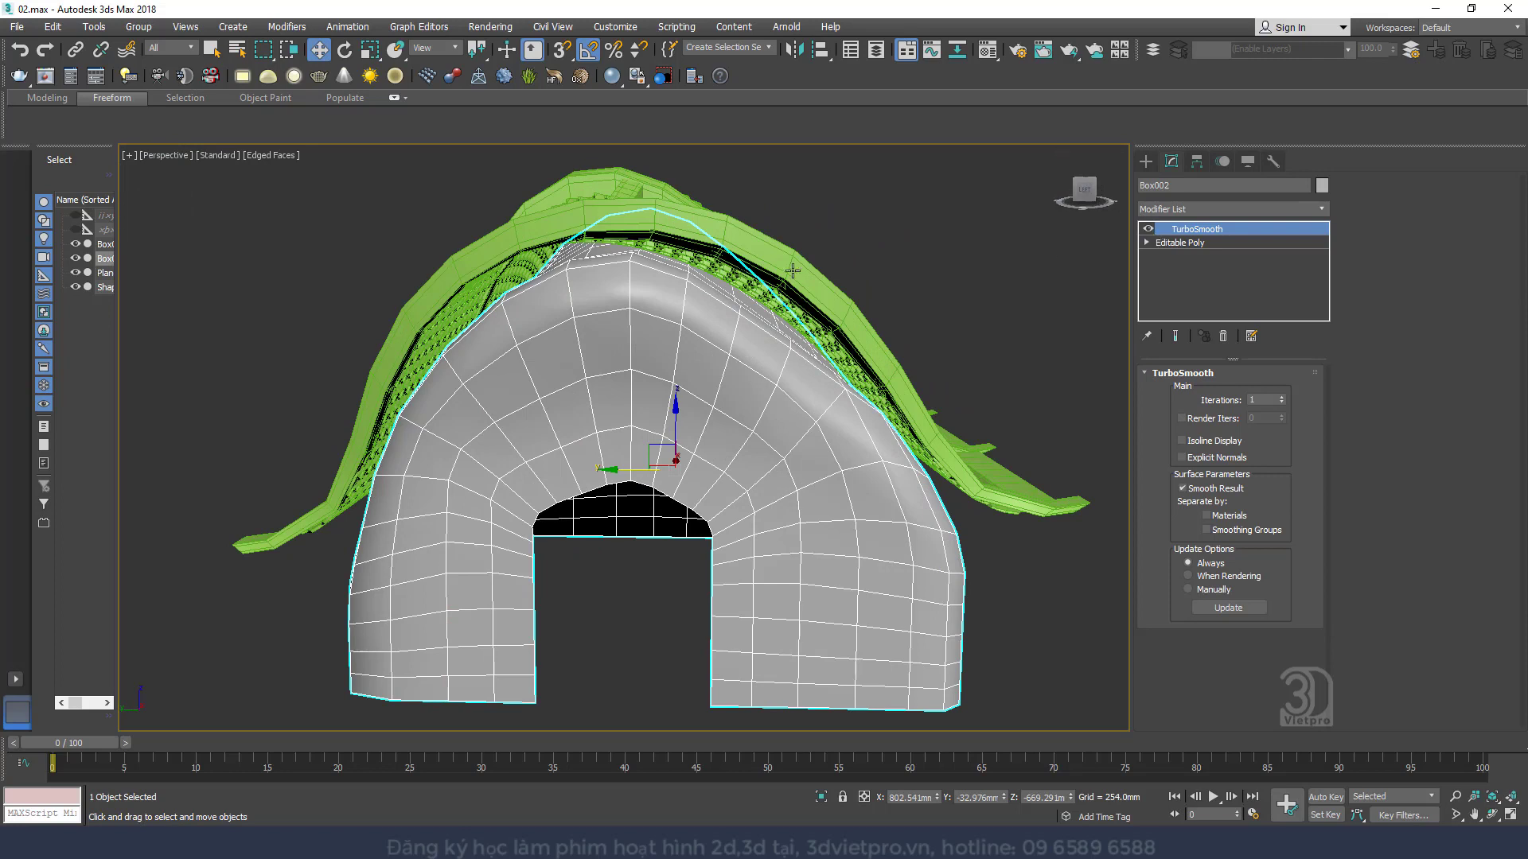
Hide the TurboSmooth result and select the edge loop along the end wall's outline in the Editable Poly
{"action": "left_click", "coordinate": [1148, 229]}
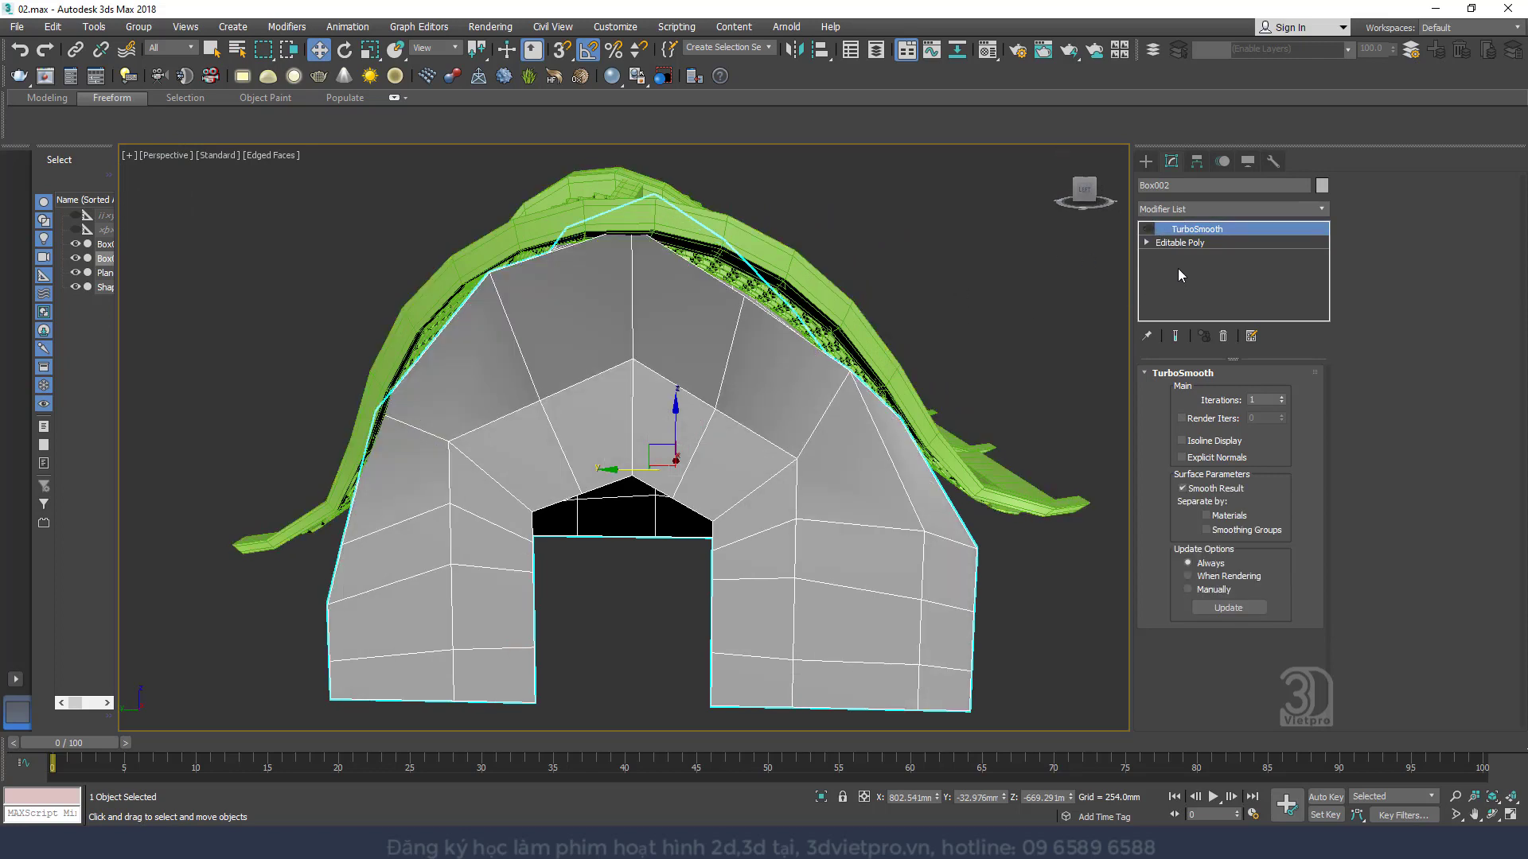
{"action": "left_click", "coordinate": [1180, 241]}
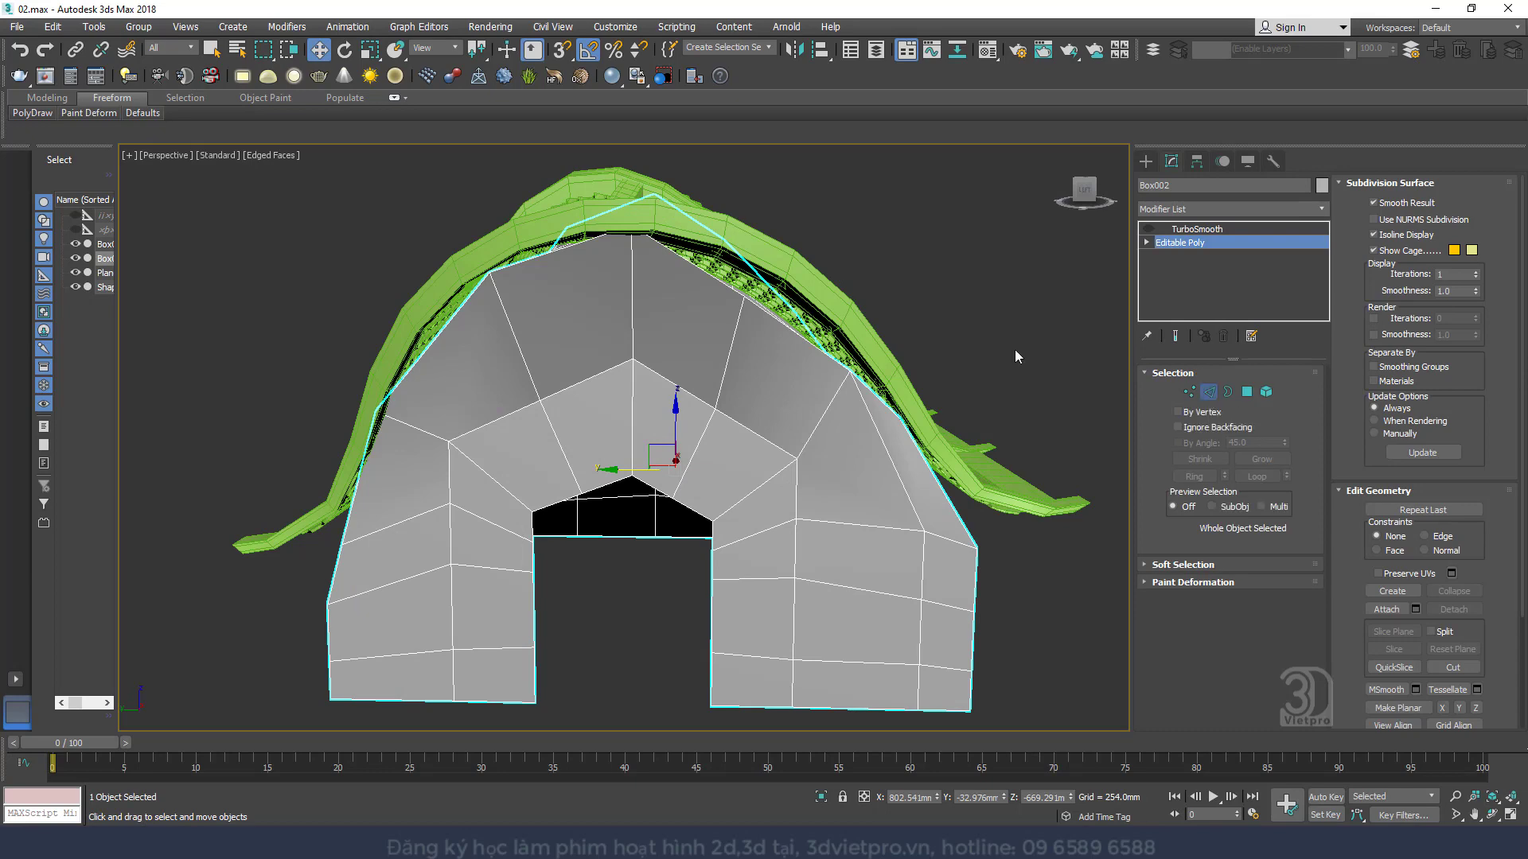
{"action": "double_click", "coordinate": [532, 258]}
Try chamfering the end wall's selected outline edges by 42.249 mm with 2 segments
{"action": "scroll", "coordinate": [528, 229], "scroll_direction": "down", "scroll_amount": 3}
{"action": "middle_click_drag", "start_coordinate": [528, 230], "coordinate": [676, 213], "text": "alt"}
{"action": "right_click", "coordinate": [537, 332]}
{"action": "left_click", "coordinate": [377, 424]}
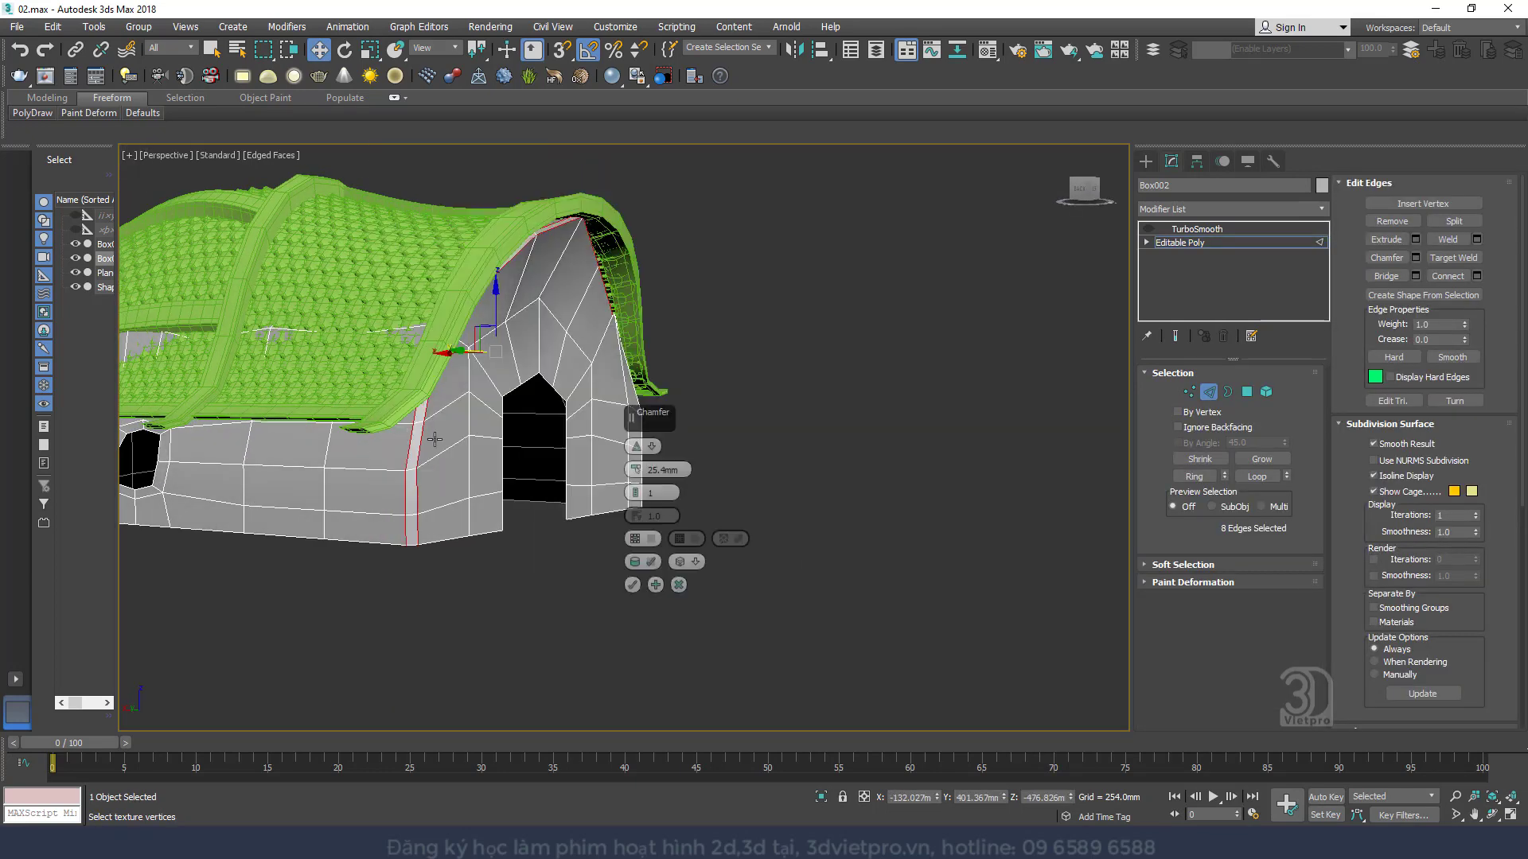
{"action": "left_click", "coordinate": [635, 467]}
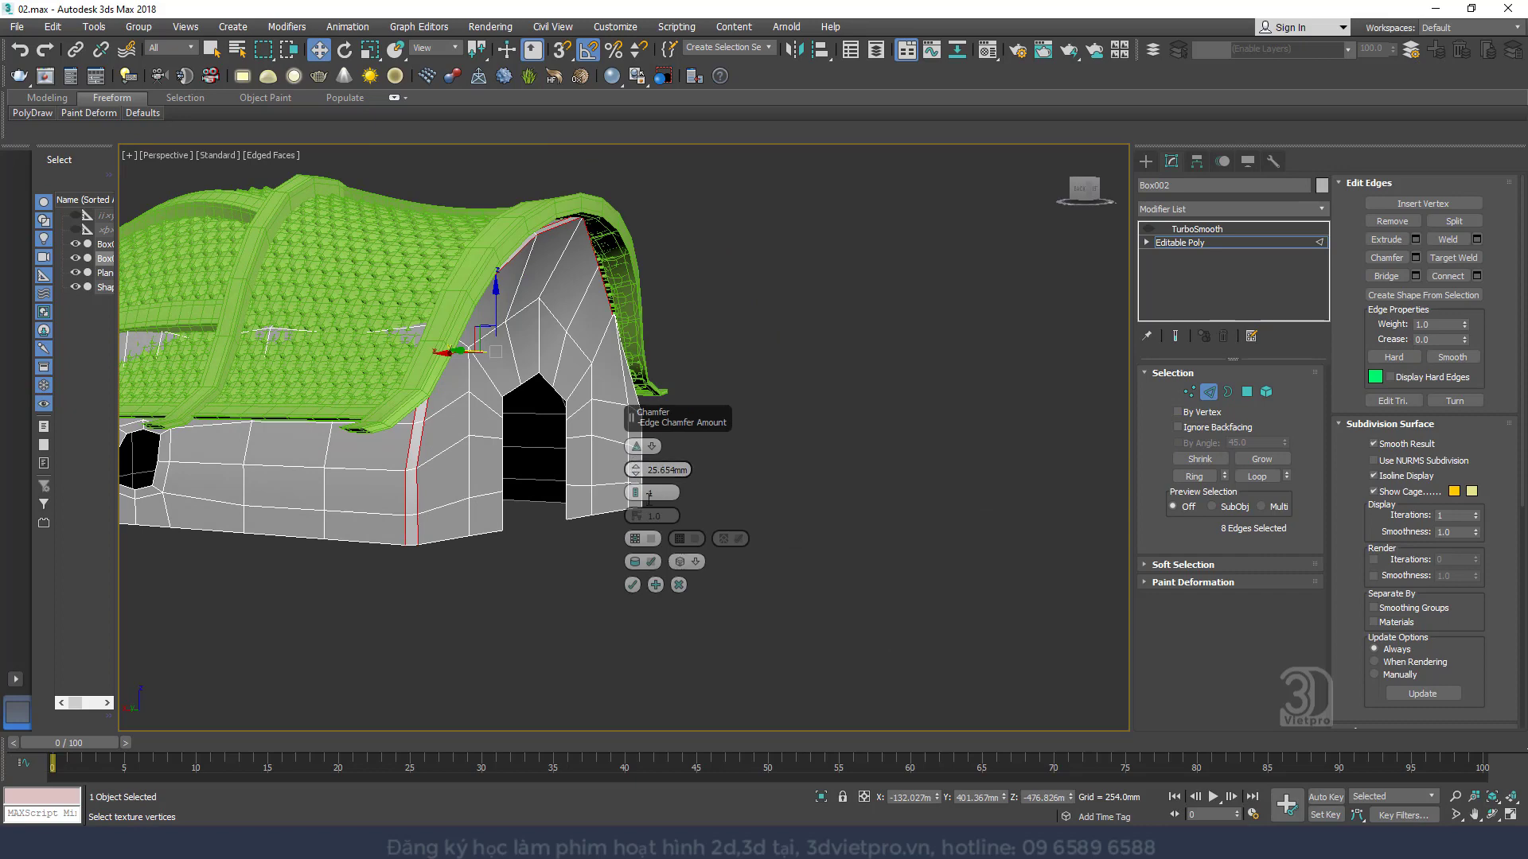
{"action": "left_click", "coordinate": [635, 489]}
{"action": "left_click_drag", "start_coordinate": [635, 473], "coordinate": [634, 466]}
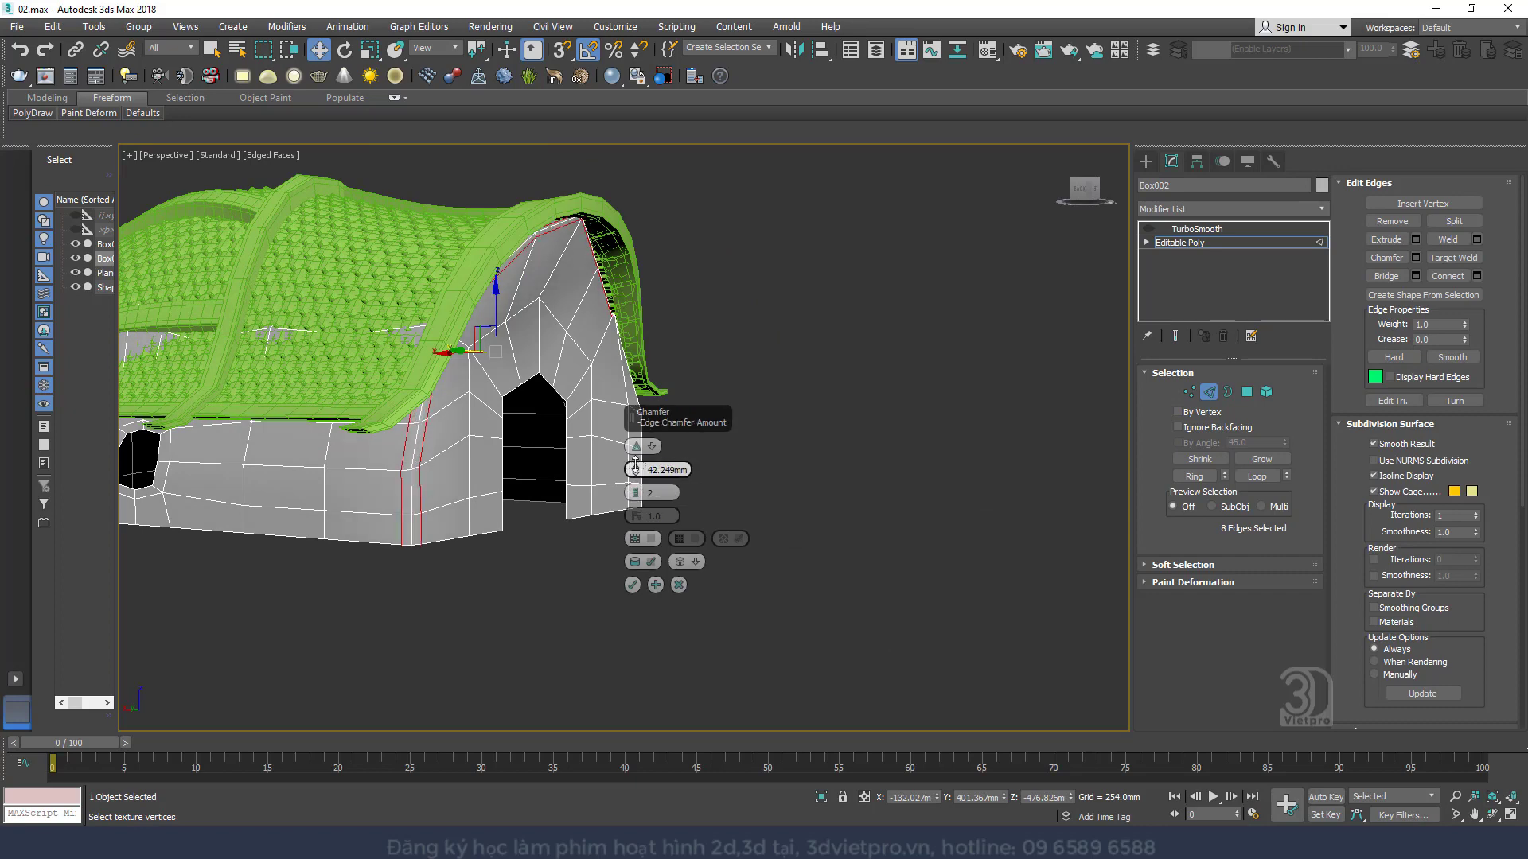
{"action": "left_click", "coordinate": [632, 584]}
Select an edge loop of the chamfered outline to examine how far it runs around the end wall
{"action": "scroll", "coordinate": [562, 361], "scroll_direction": "up", "scroll_amount": 3}
{"action": "middle_click_drag", "start_coordinate": [561, 361], "coordinate": [525, 320], "text": "alt"}
{"action": "left_click", "coordinate": [623, 272]}
{"action": "left_click", "coordinate": [1247, 391]}
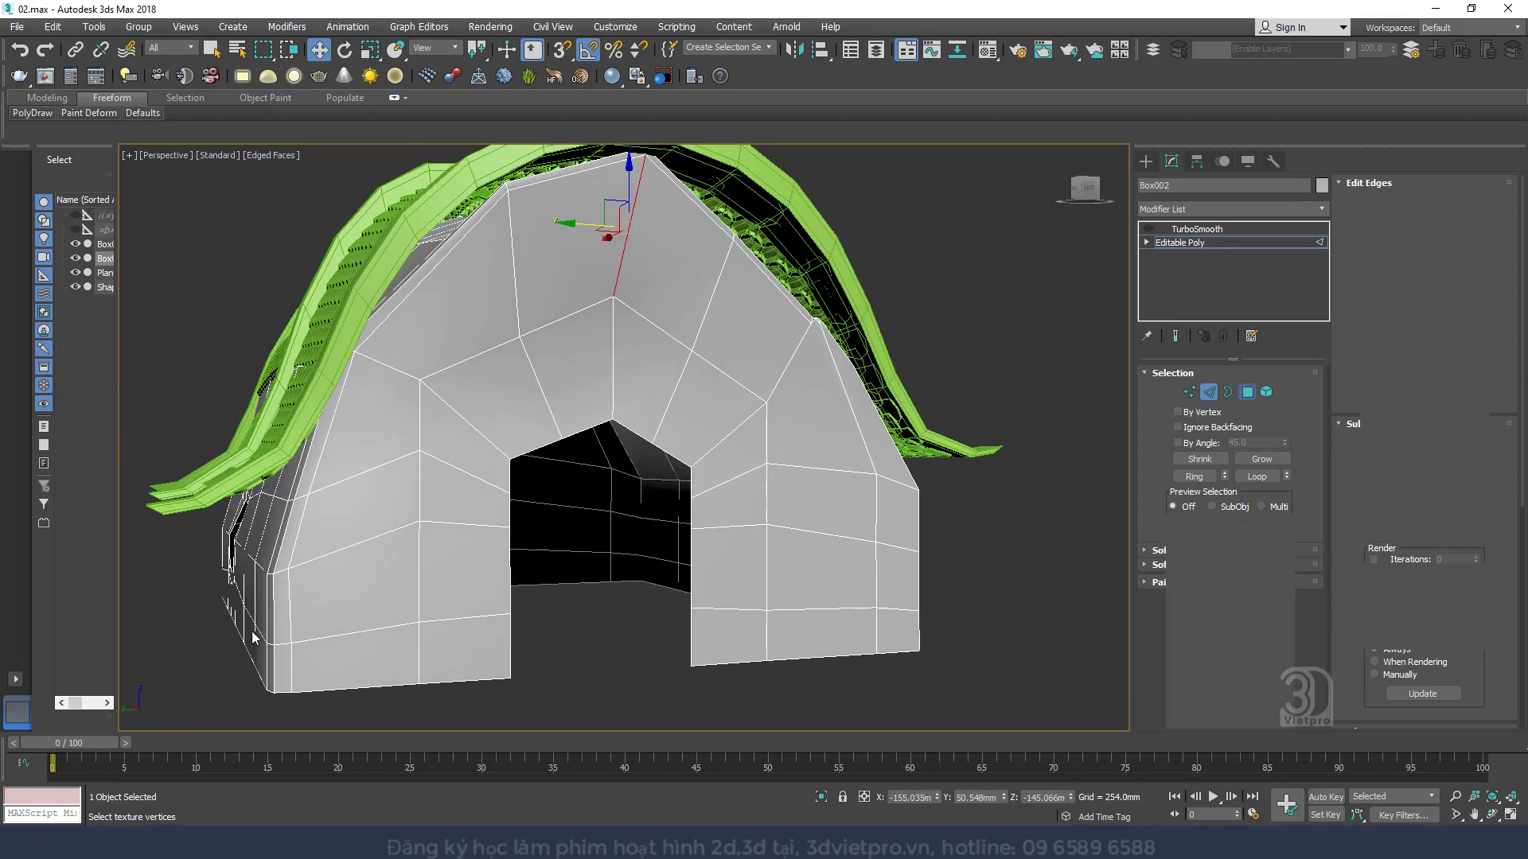
{"action": "left_click", "coordinate": [1208, 392]}
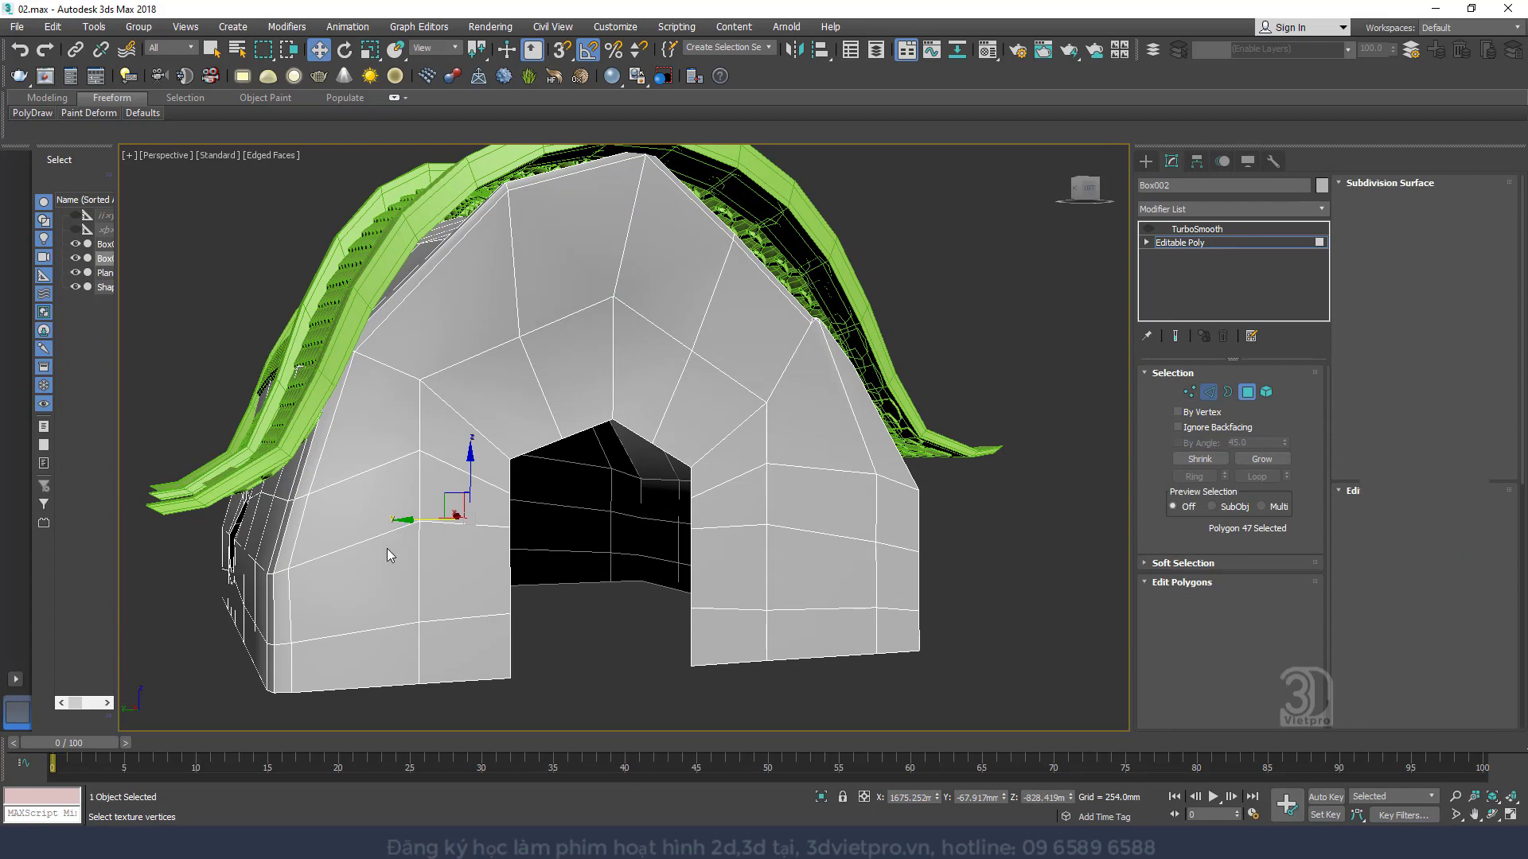
{"action": "left_click", "coordinate": [282, 552]}
{"action": "double_click", "coordinate": [281, 552]}
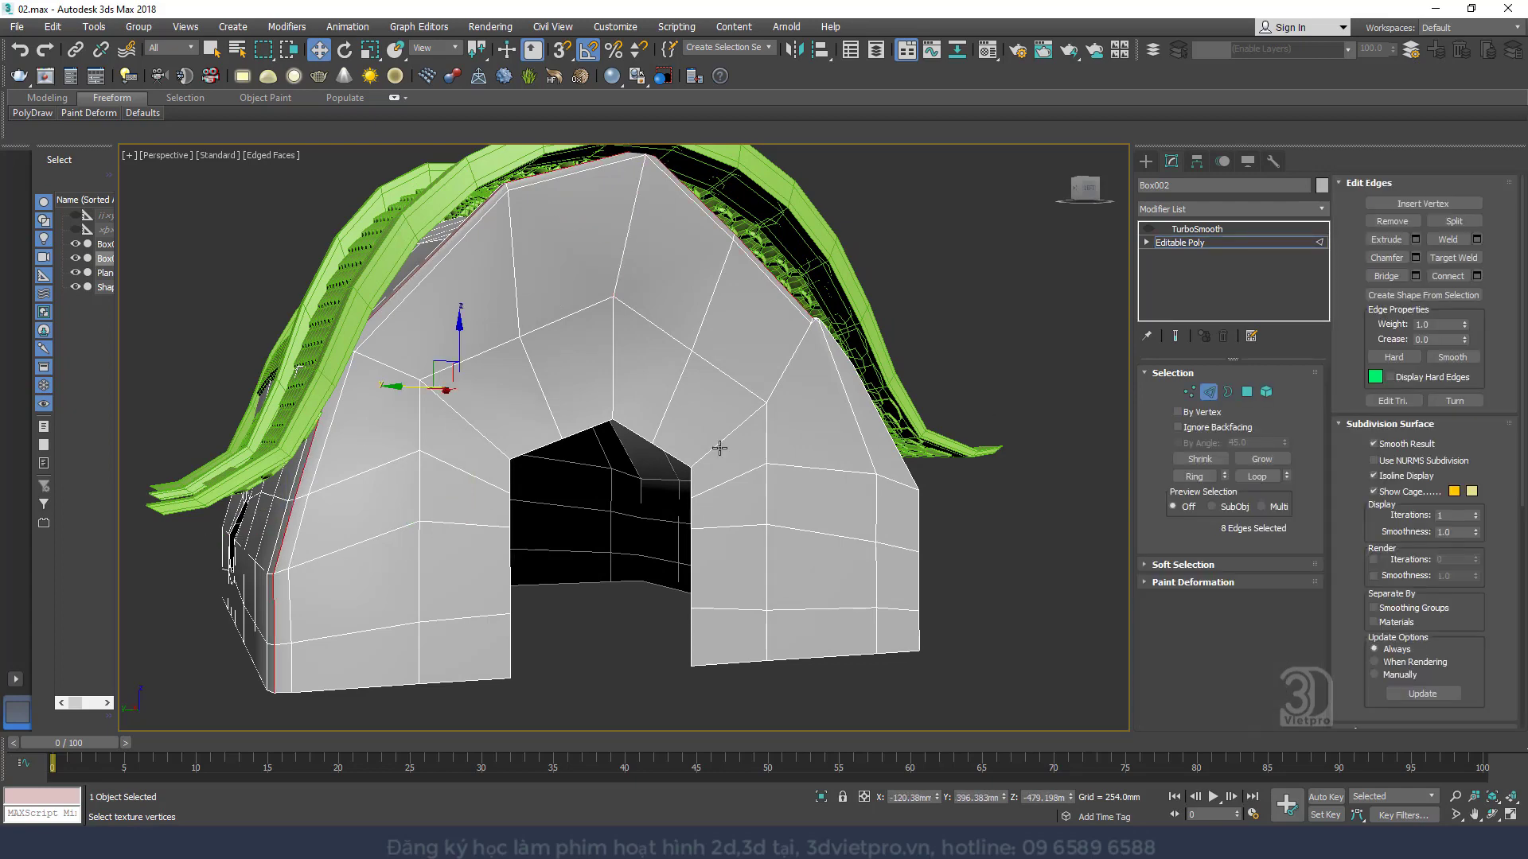
Undo the chamfer on the end wall's outline edges
{"action": "middle_click_drag", "start_coordinate": [719, 447], "coordinate": [643, 468], "text": "alt"}
{"action": "scroll", "coordinate": [877, 321], "scroll_direction": "up", "scroll_amount": 3}
{"action": "key", "text": "ctrl+z"}
{"action": "key", "text": "ctrl+z"}
{"action": "key", "text": "ctrl+z"}
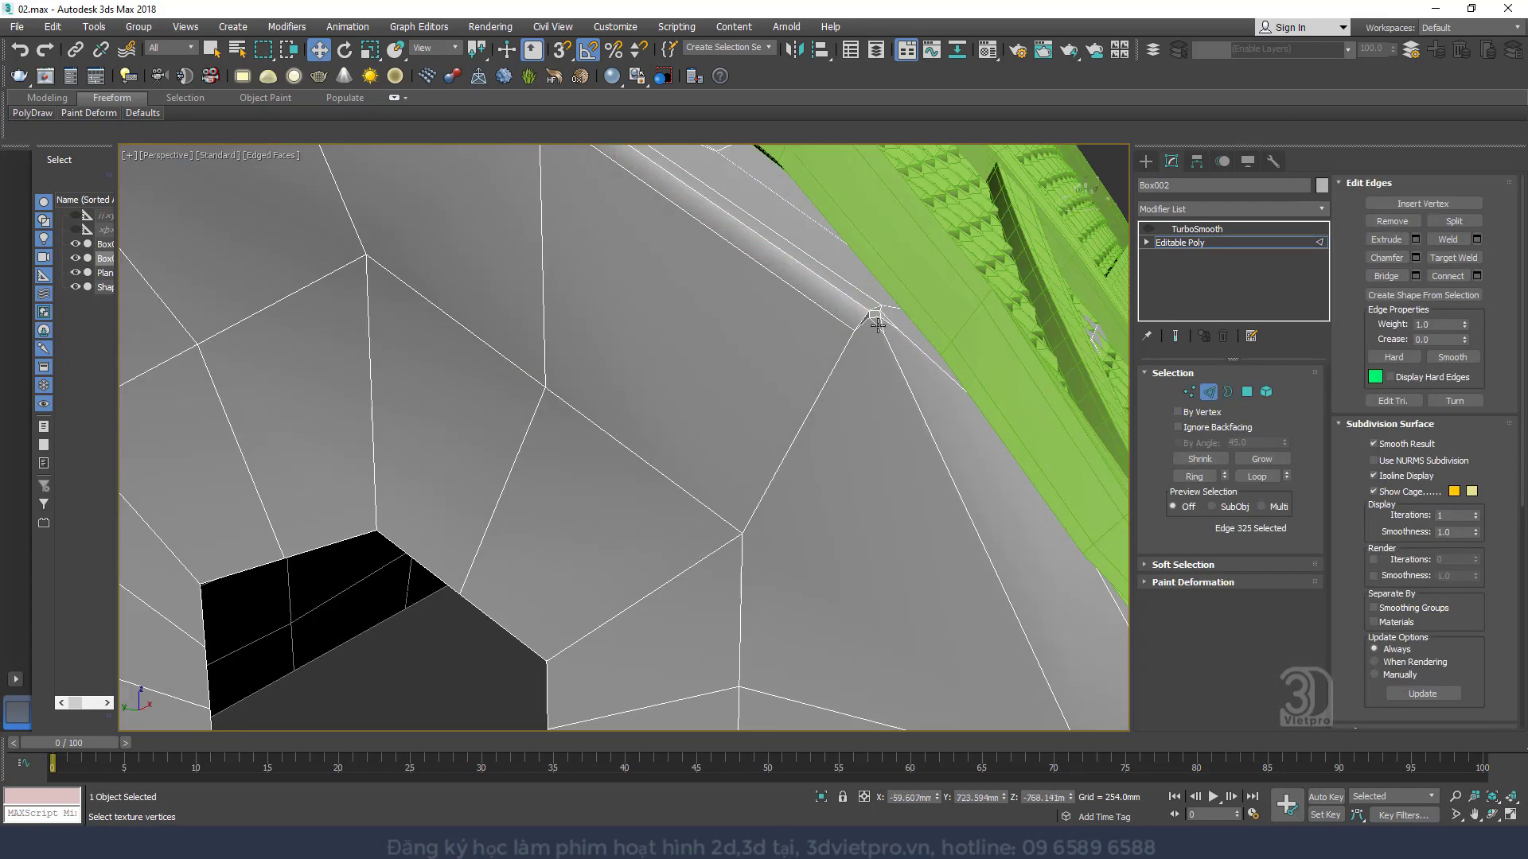
{"action": "key", "text": "ctrl+z"}
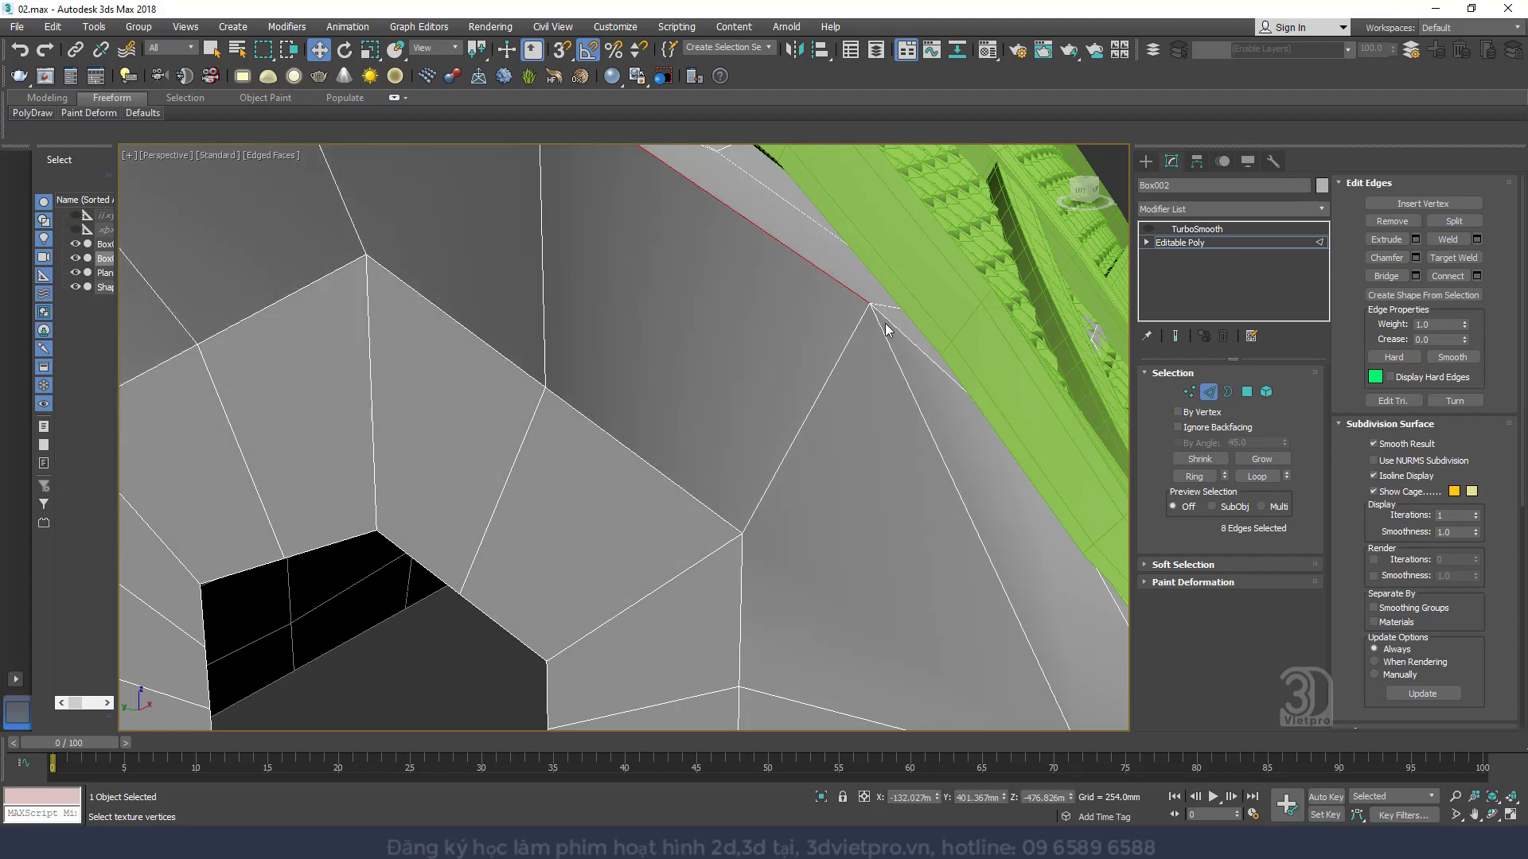
Cut a new line of edges from the vertex on the end wall's right outline across to the doorway's right jamb
{"action": "left_click", "coordinate": [885, 323], "text": "ctrl"}
{"action": "scroll", "coordinate": [880, 327], "scroll_direction": "down", "scroll_amount": 6}
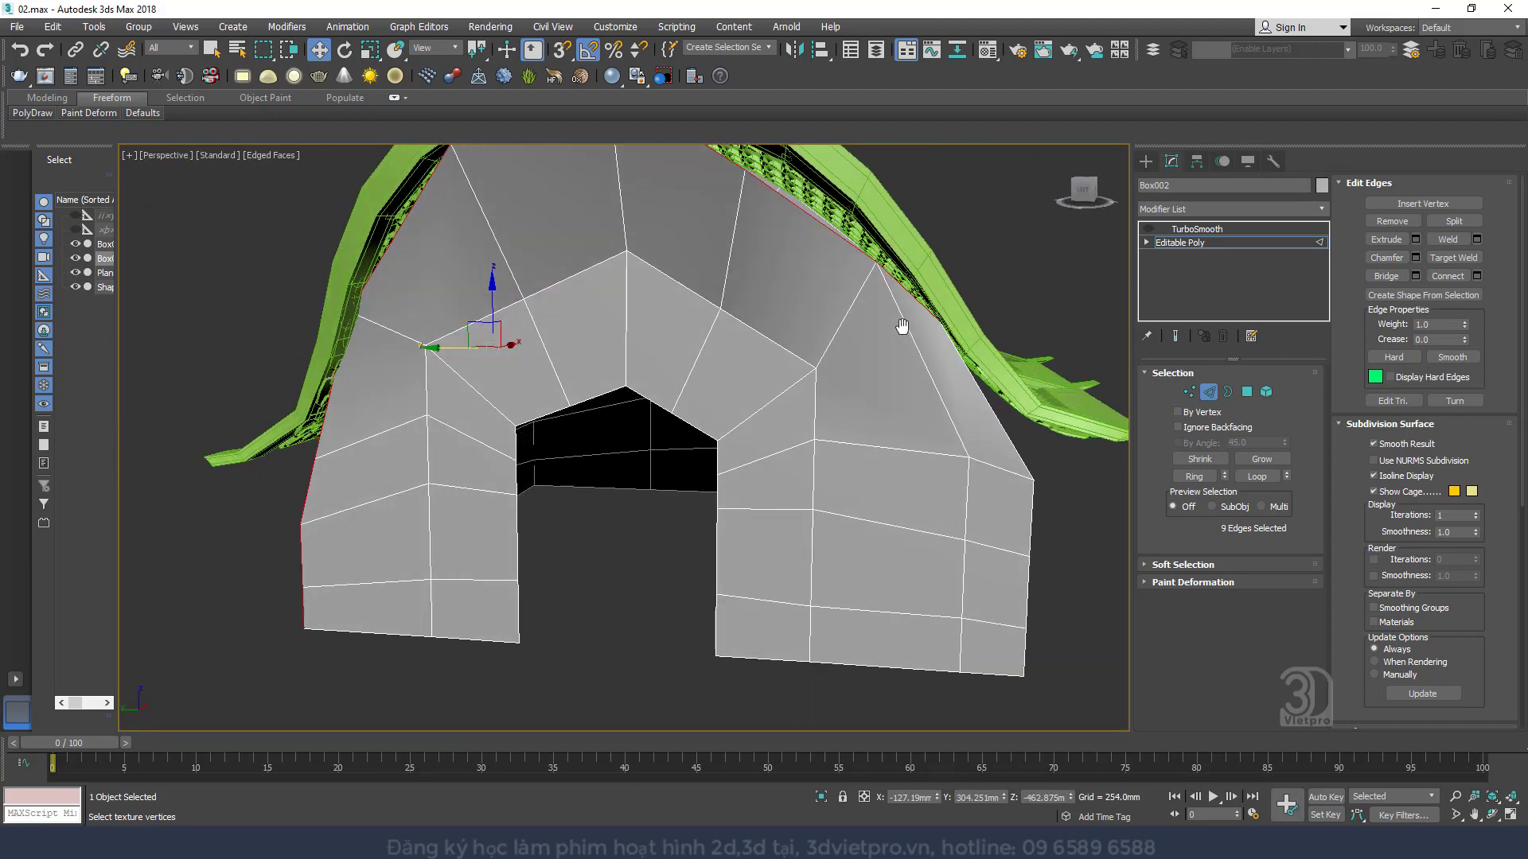
{"action": "middle_click_drag", "start_coordinate": [902, 326], "coordinate": [900, 332], "text": "alt"}
{"action": "left_click", "coordinate": [1189, 391]}
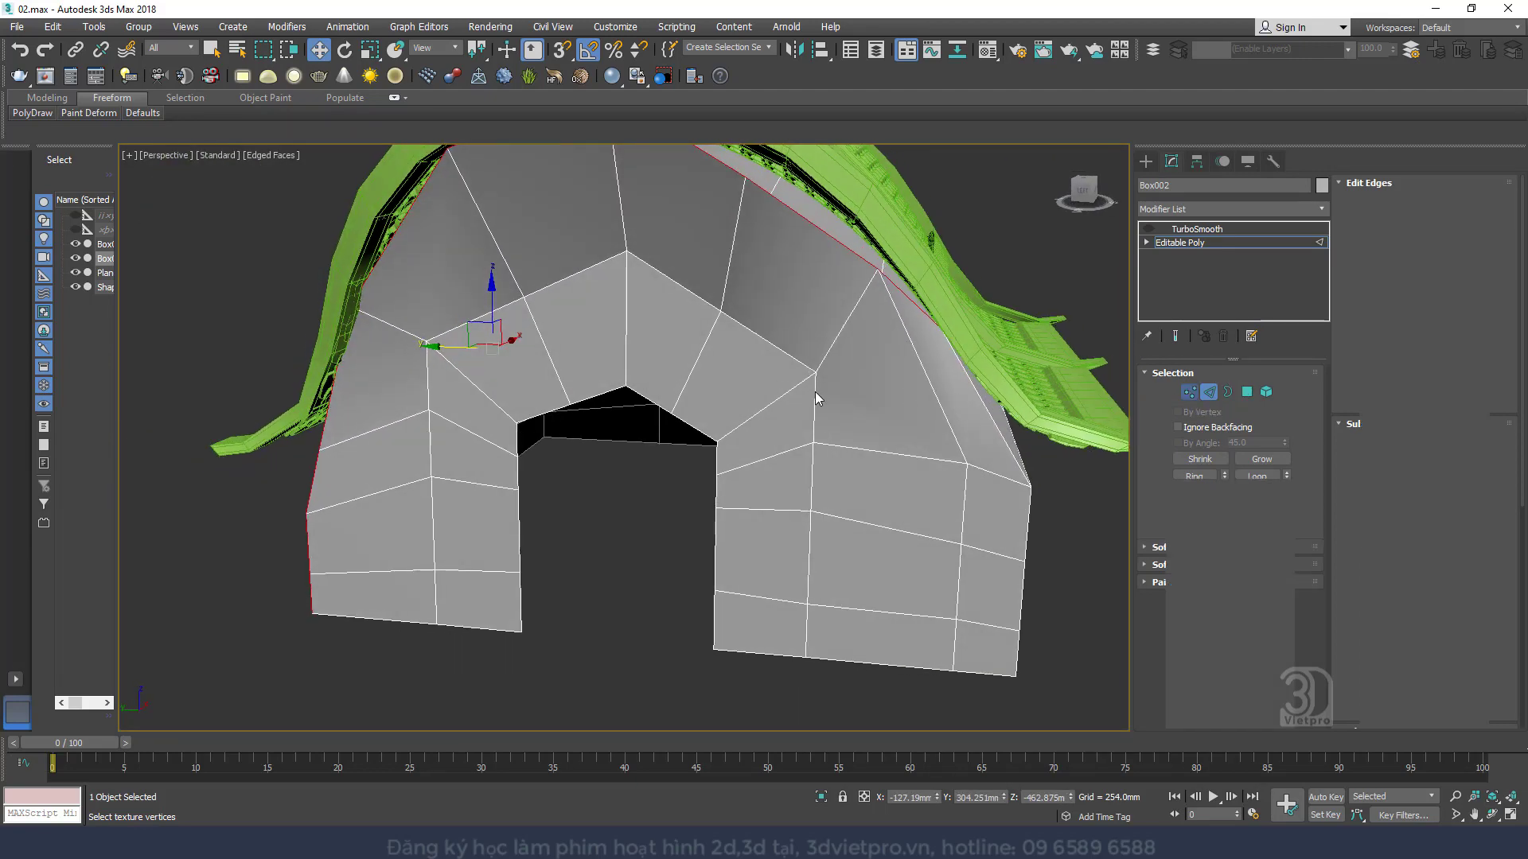
{"action": "right_click", "coordinate": [820, 366]}
{"action": "left_click", "coordinate": [848, 266]}
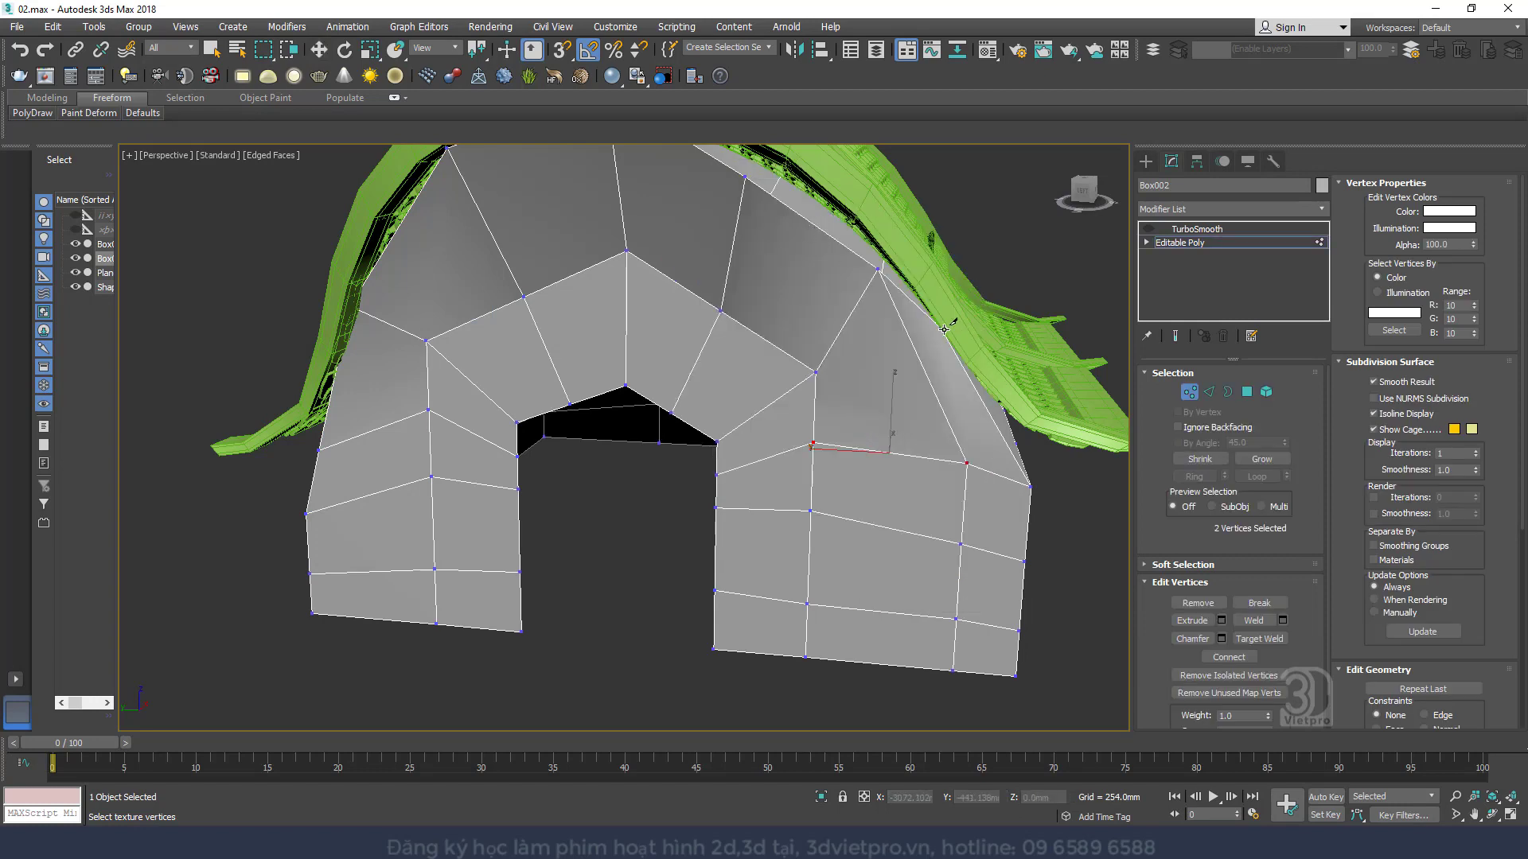
{"action": "left_click", "coordinate": [911, 343]}
{"action": "left_click", "coordinate": [813, 401]}
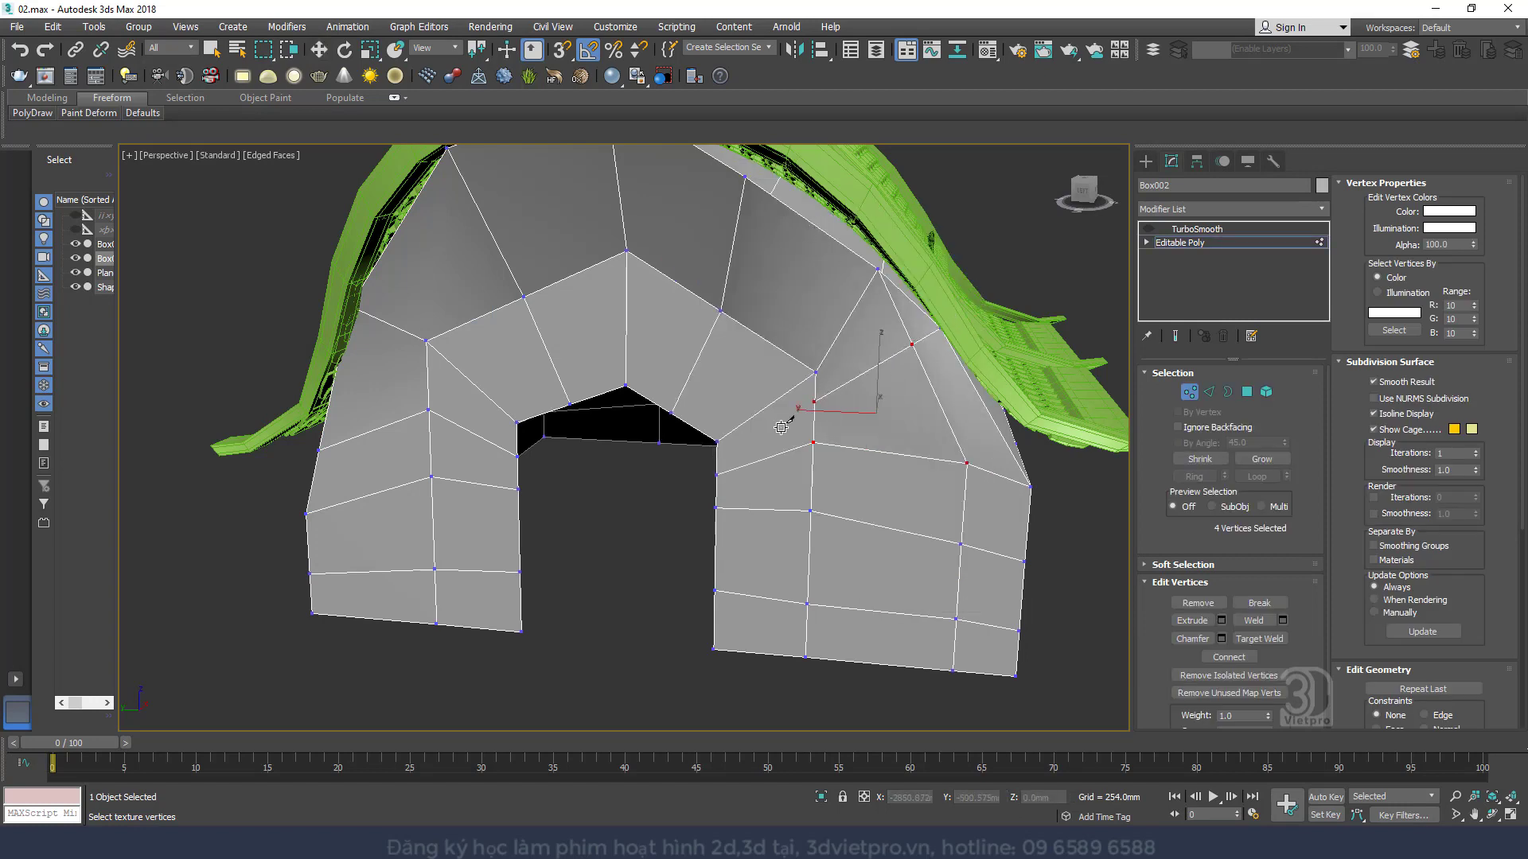
{"action": "key", "text": "w"}
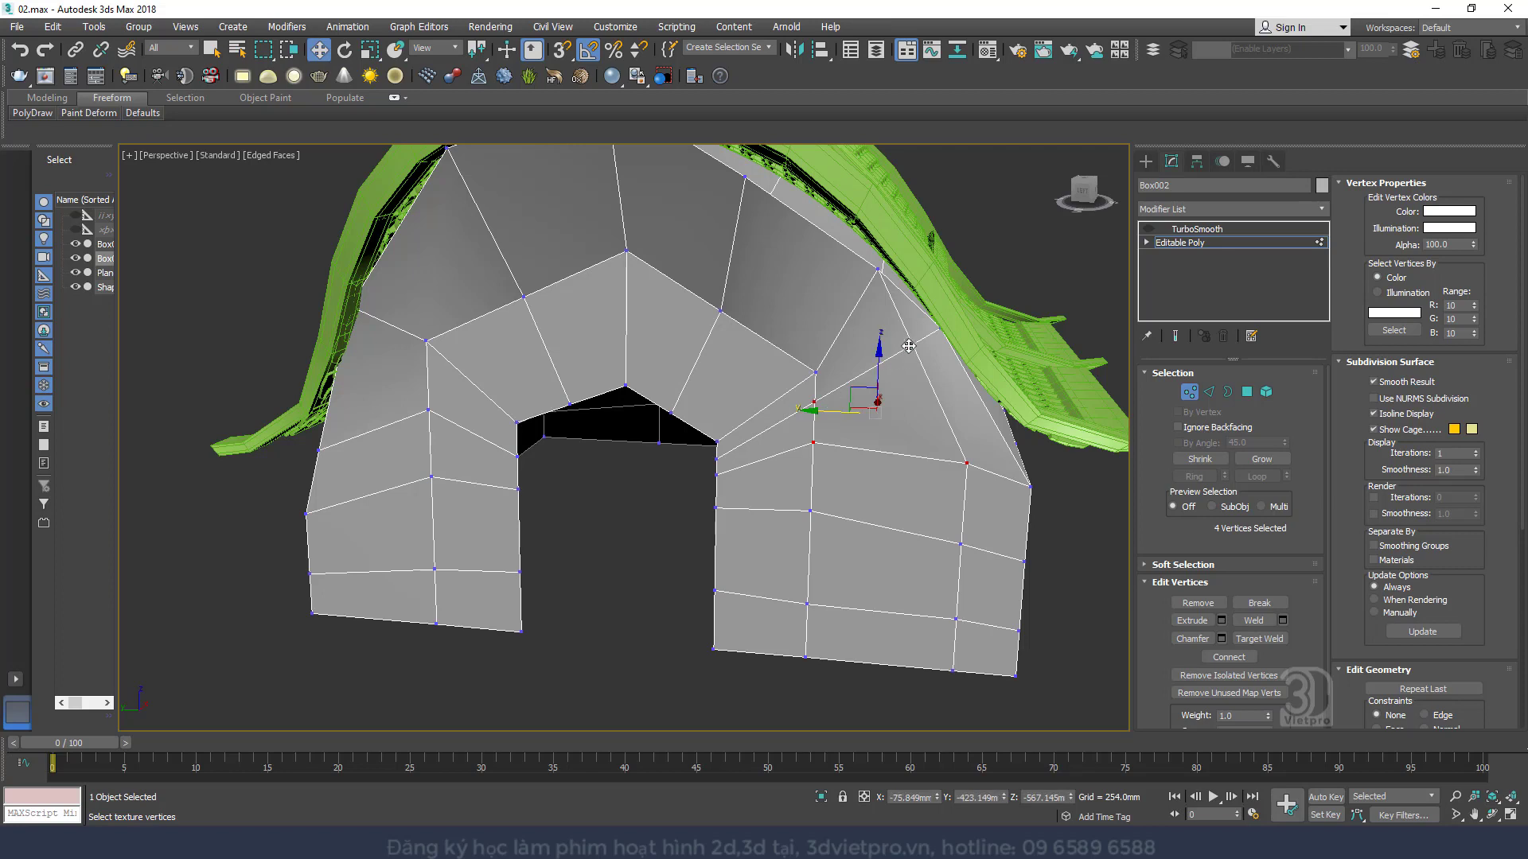
Remove the edge loop running from the right outline down through the end wall's right part to its base
{"action": "left_click", "coordinate": [912, 343]}
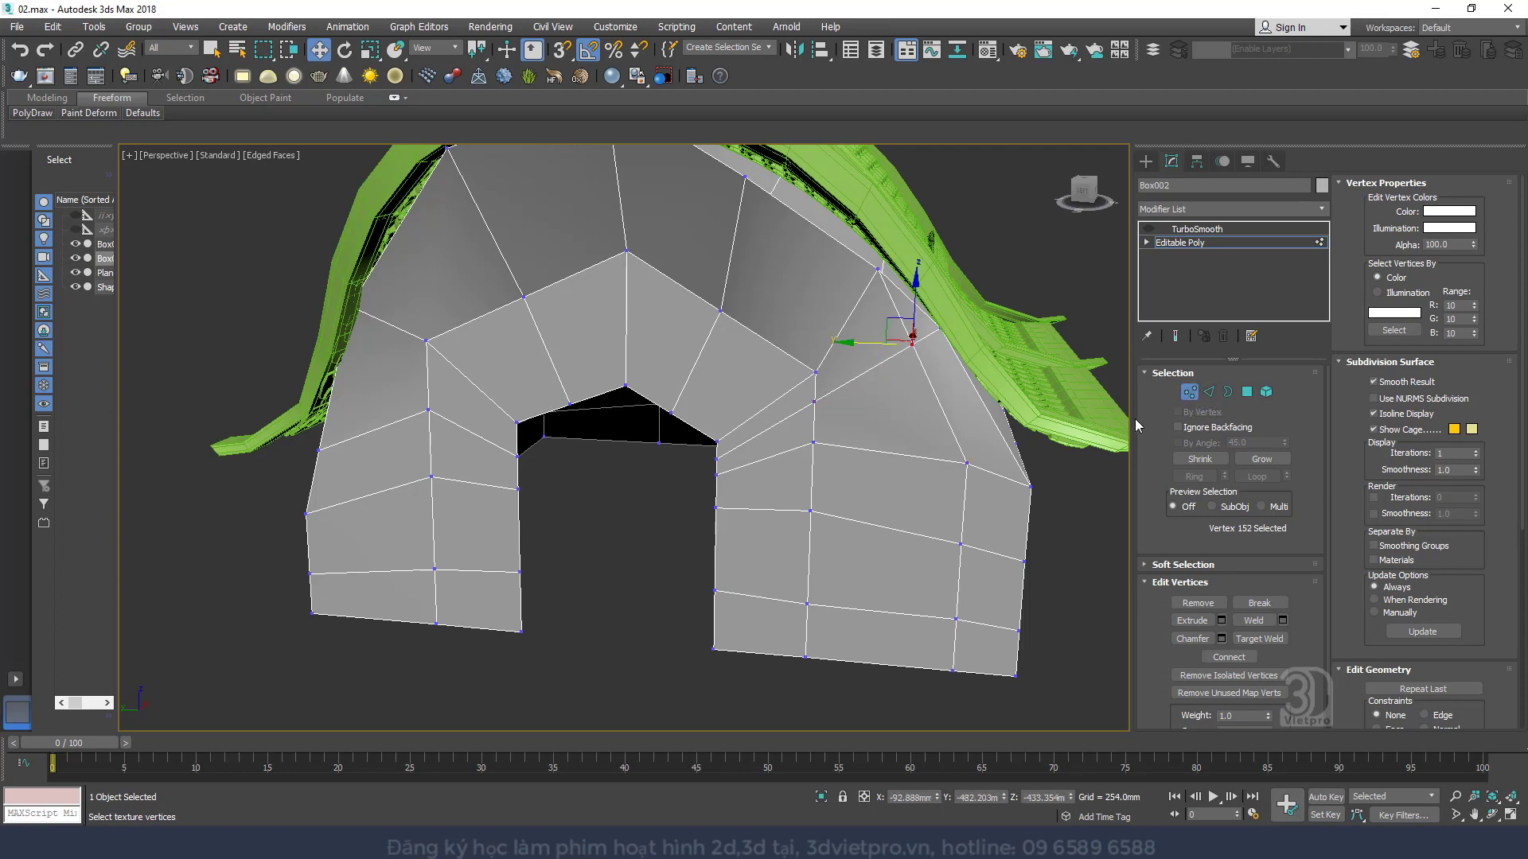
{"action": "left_click", "coordinate": [1209, 391]}
{"action": "double_click", "coordinate": [941, 415]}
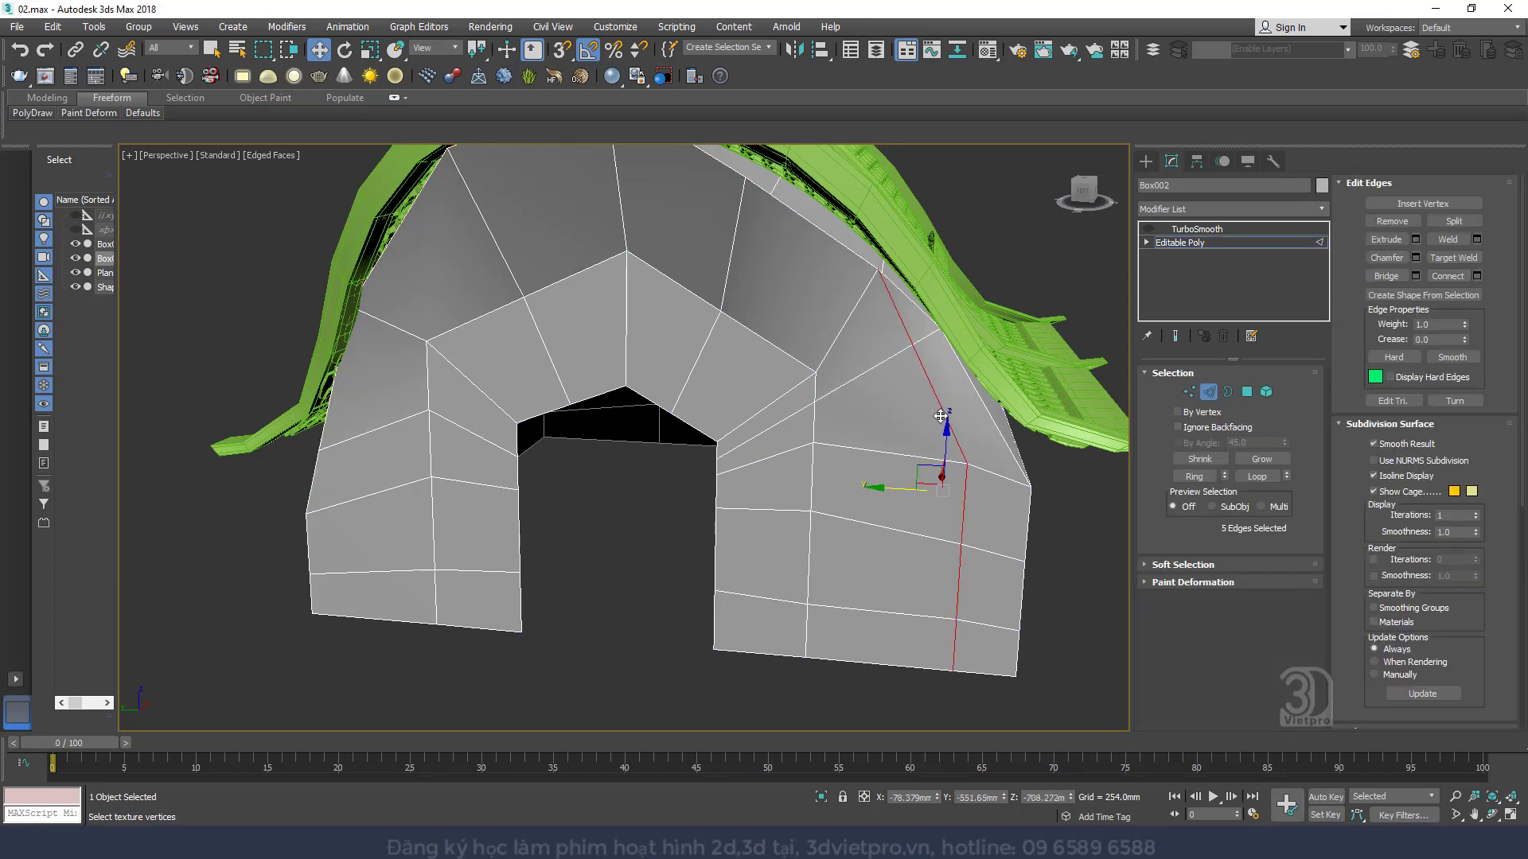
{"action": "left_click", "coordinate": [939, 417]}
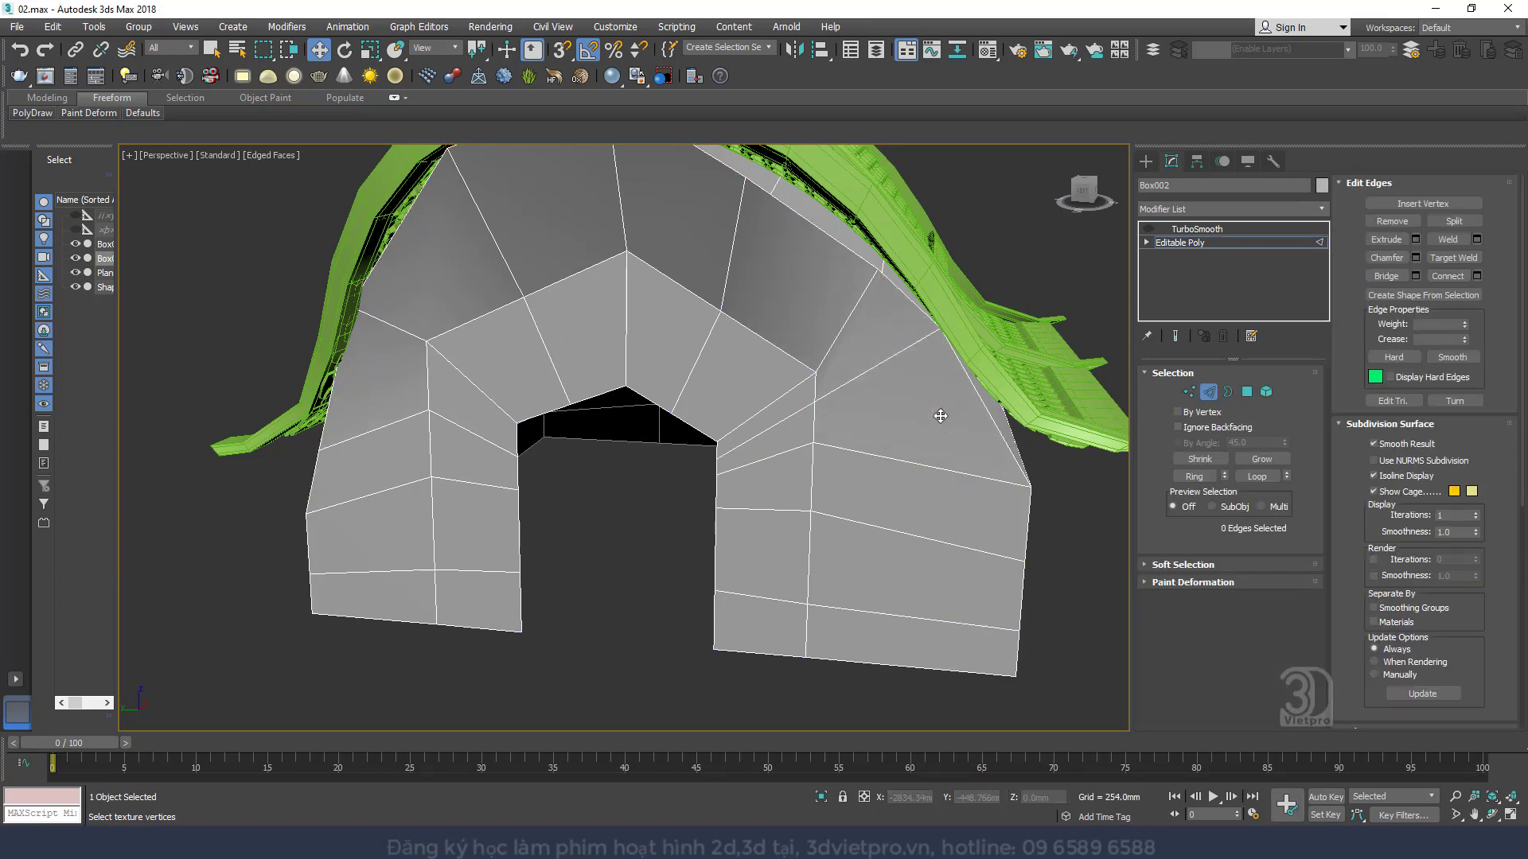
Select the complete outline edge loop of the end wall and chamfer it with 2 segments
{"action": "double_click", "coordinate": [972, 390]}
{"action": "middle_click_drag", "start_coordinate": [804, 405], "coordinate": [845, 400], "text": "alt"}
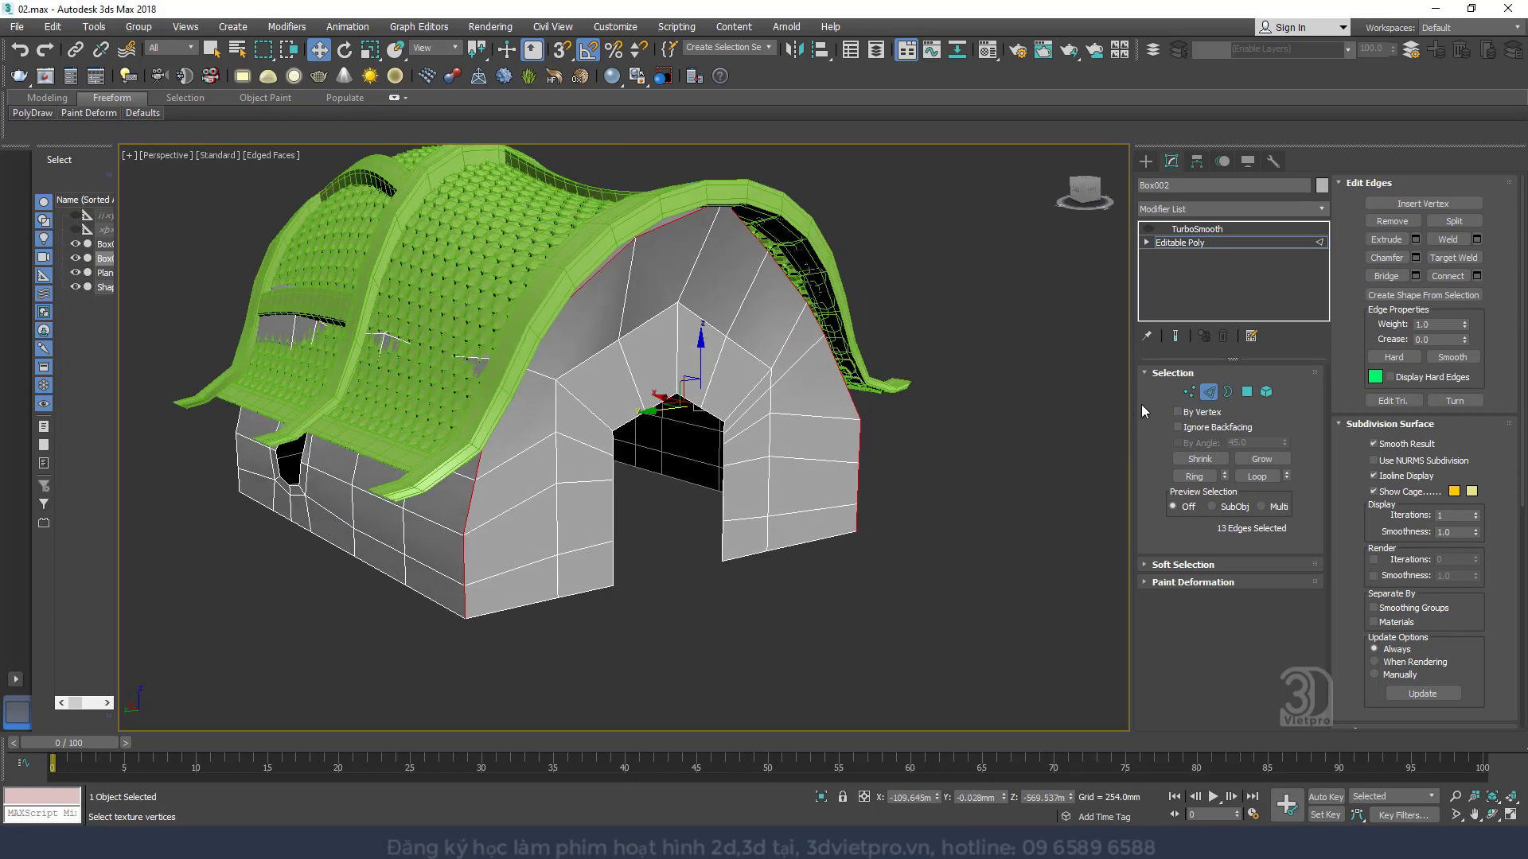
{"action": "right_click", "coordinate": [672, 390]}
{"action": "left_click", "coordinate": [517, 501]}
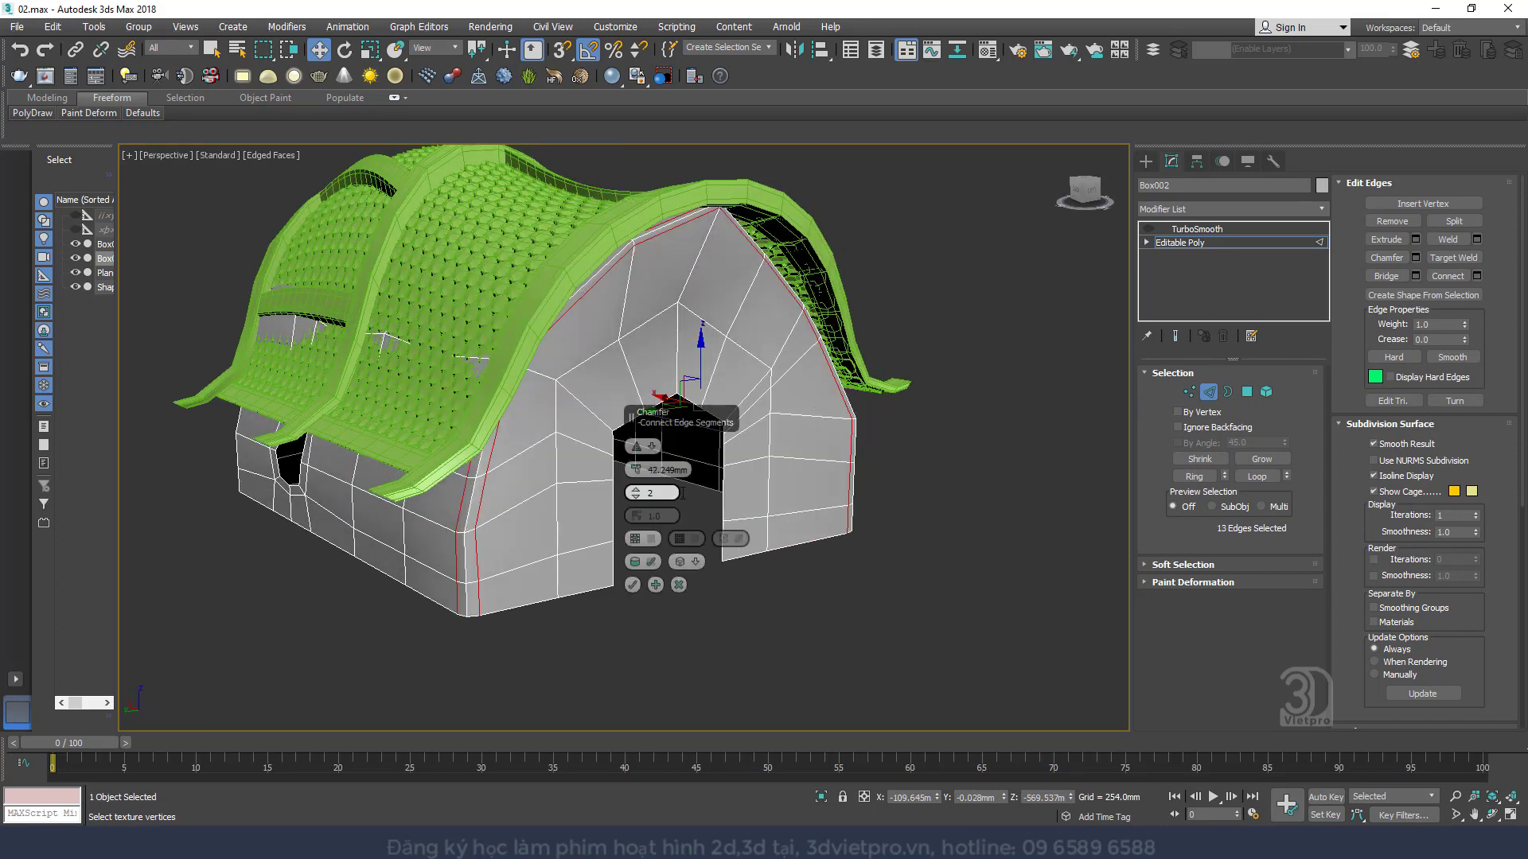
{"action": "left_click", "coordinate": [633, 585]}
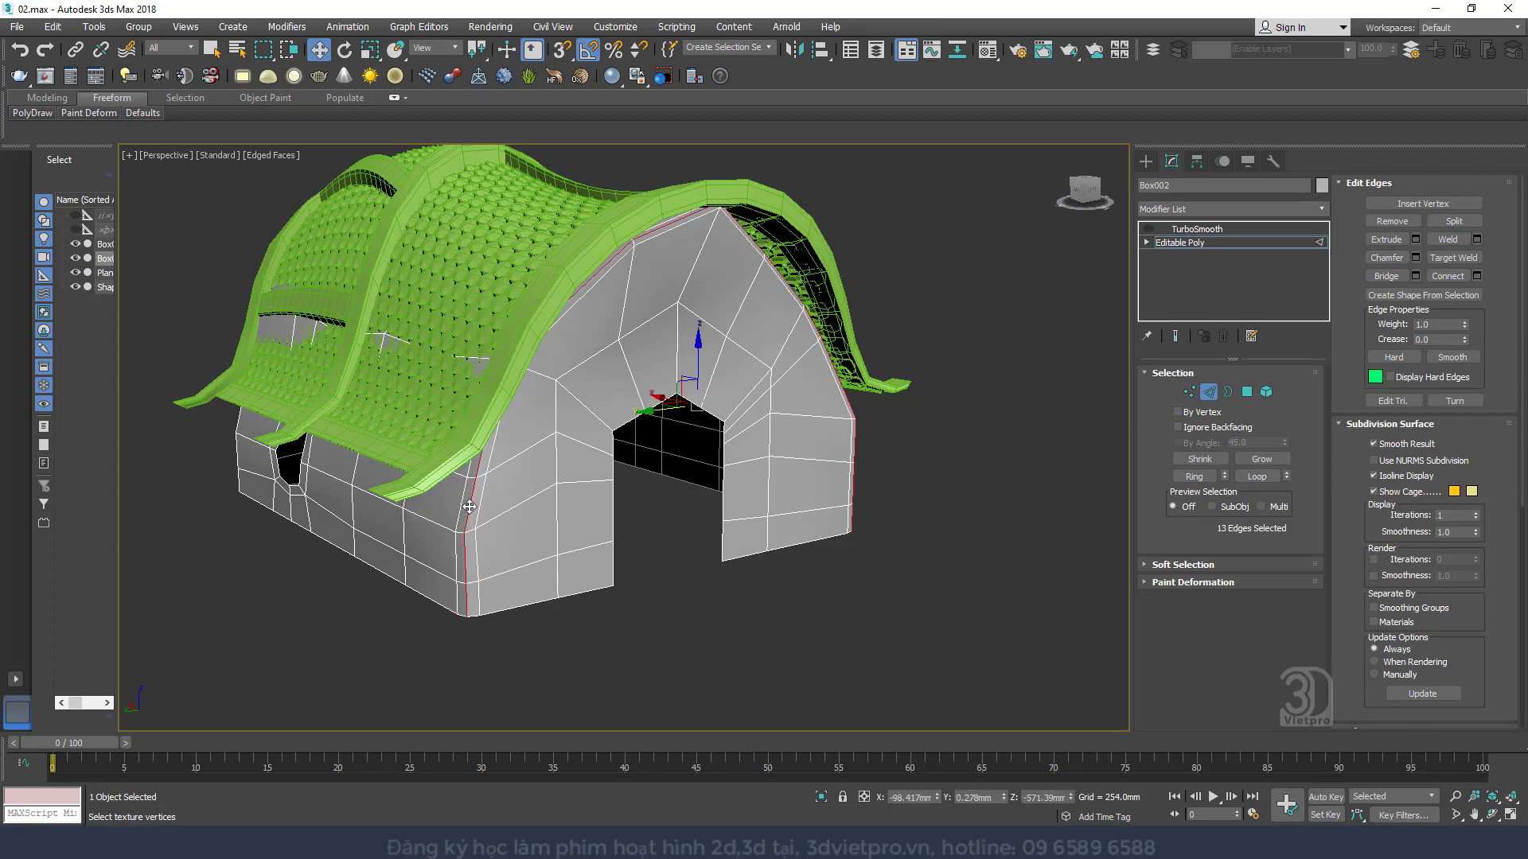
Create a linear shape named Shape002 from the end wall's selected outline edges
{"action": "middle_click_drag", "start_coordinate": [469, 507], "coordinate": [661, 380], "text": "alt"}
{"action": "left_click", "coordinate": [1423, 296]}
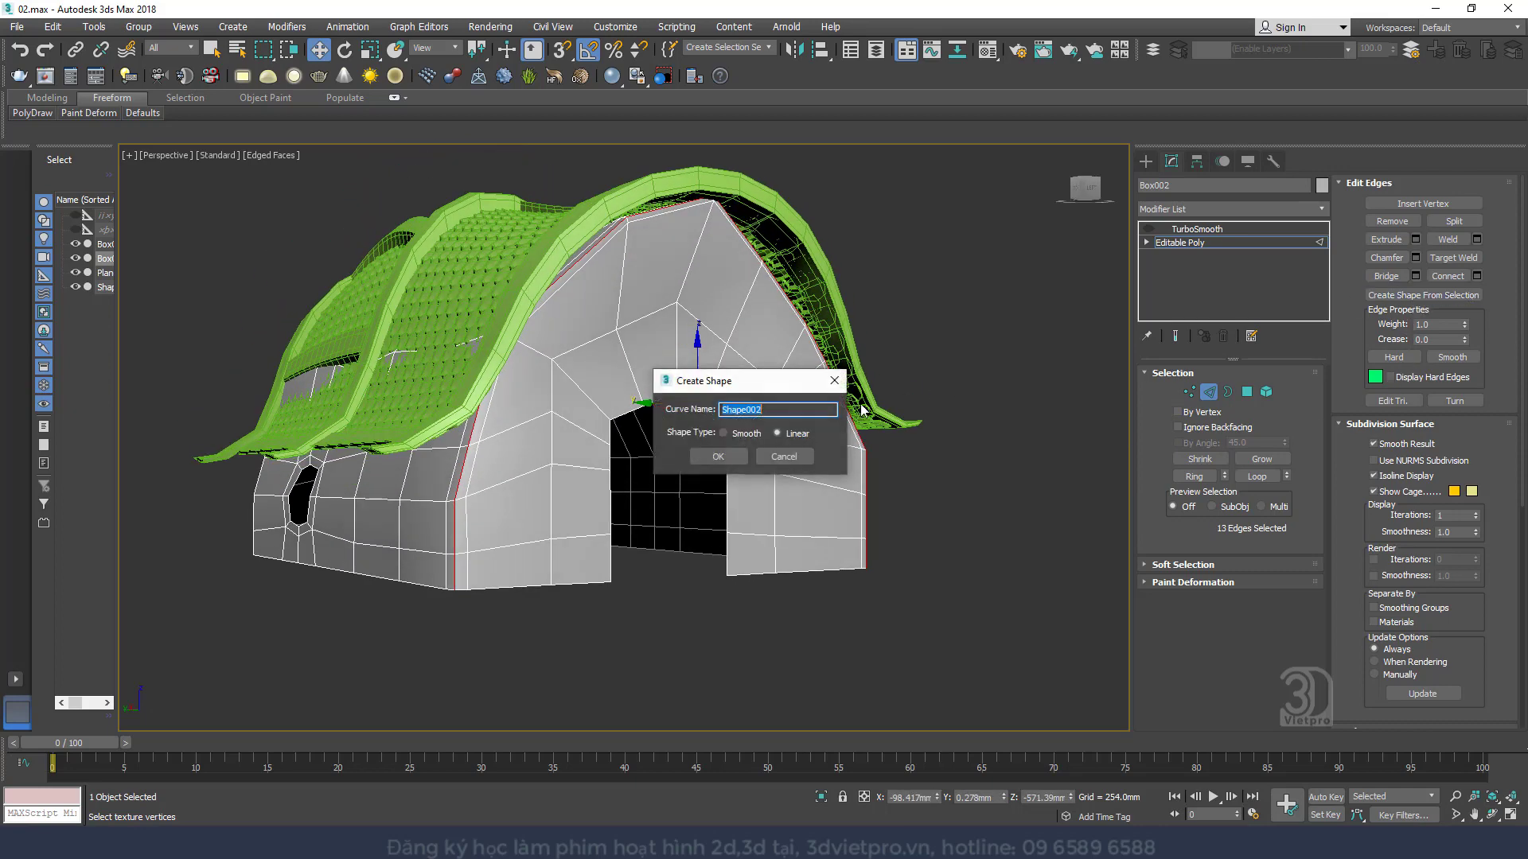
{"action": "left_click", "coordinate": [719, 456]}
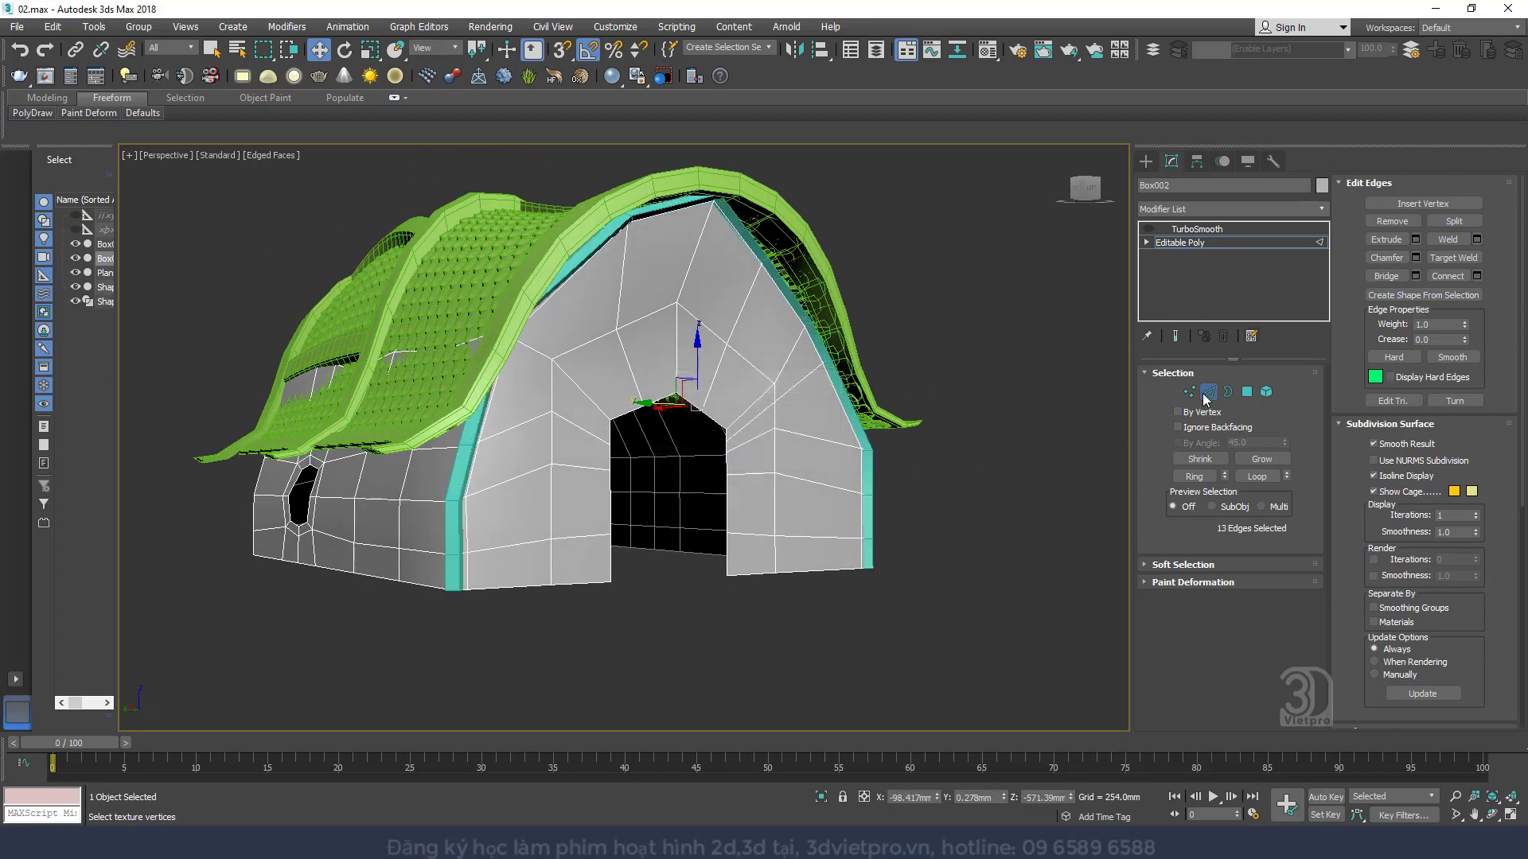
{"action": "left_click", "coordinate": [1207, 392]}
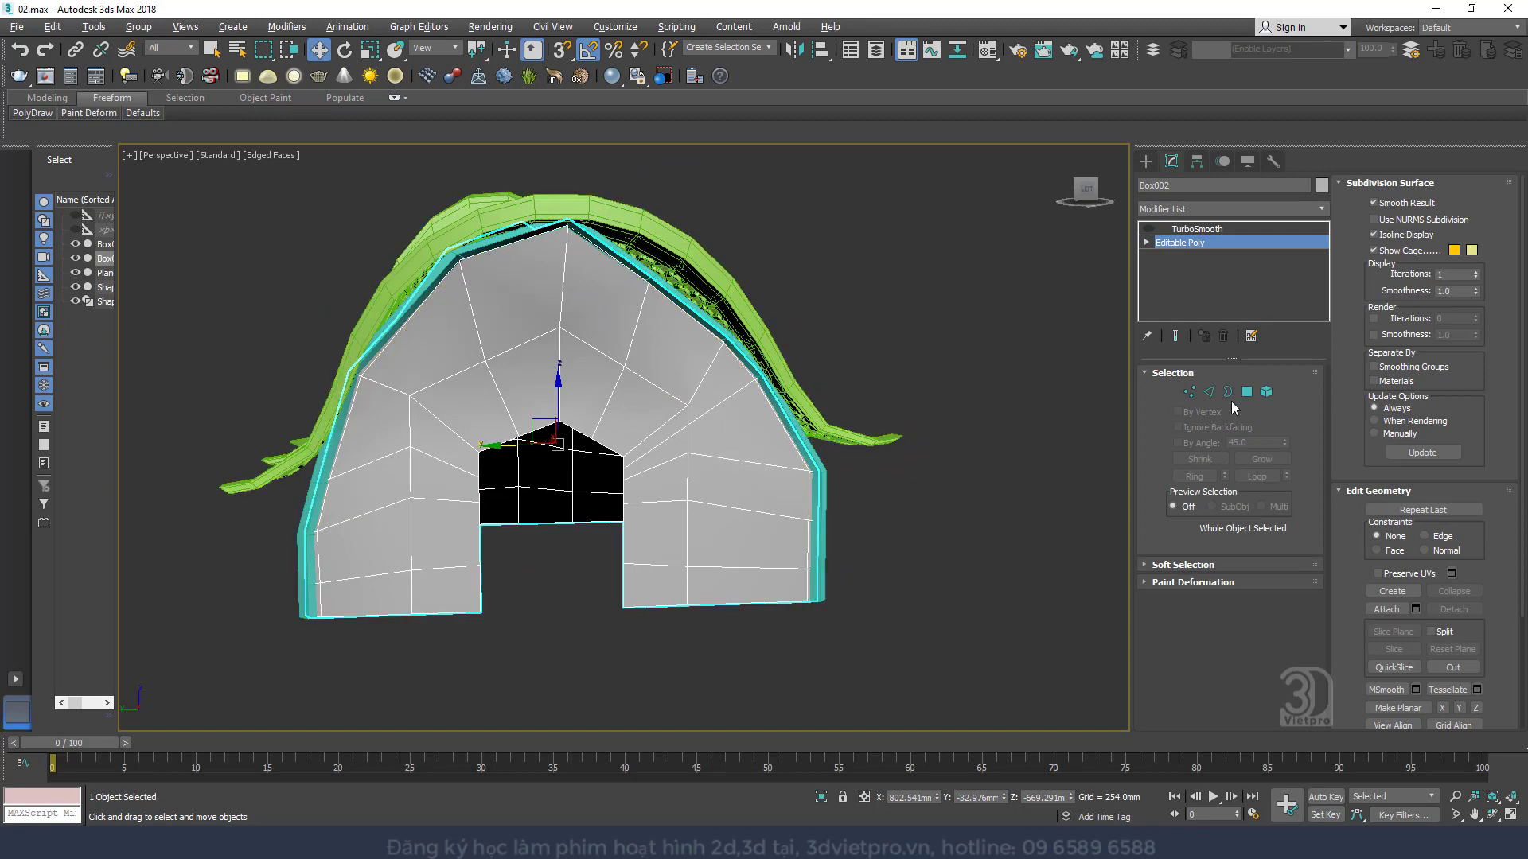
In the left view, move the vertex at the right bend of the end wall's middle arch slightly up and toward the centre
{"action": "left_click", "coordinate": [816, 592]}
{"action": "middle_click_drag", "start_coordinate": [788, 541], "coordinate": [718, 472], "text": "alt"}
{"action": "left_click", "coordinate": [718, 472]}
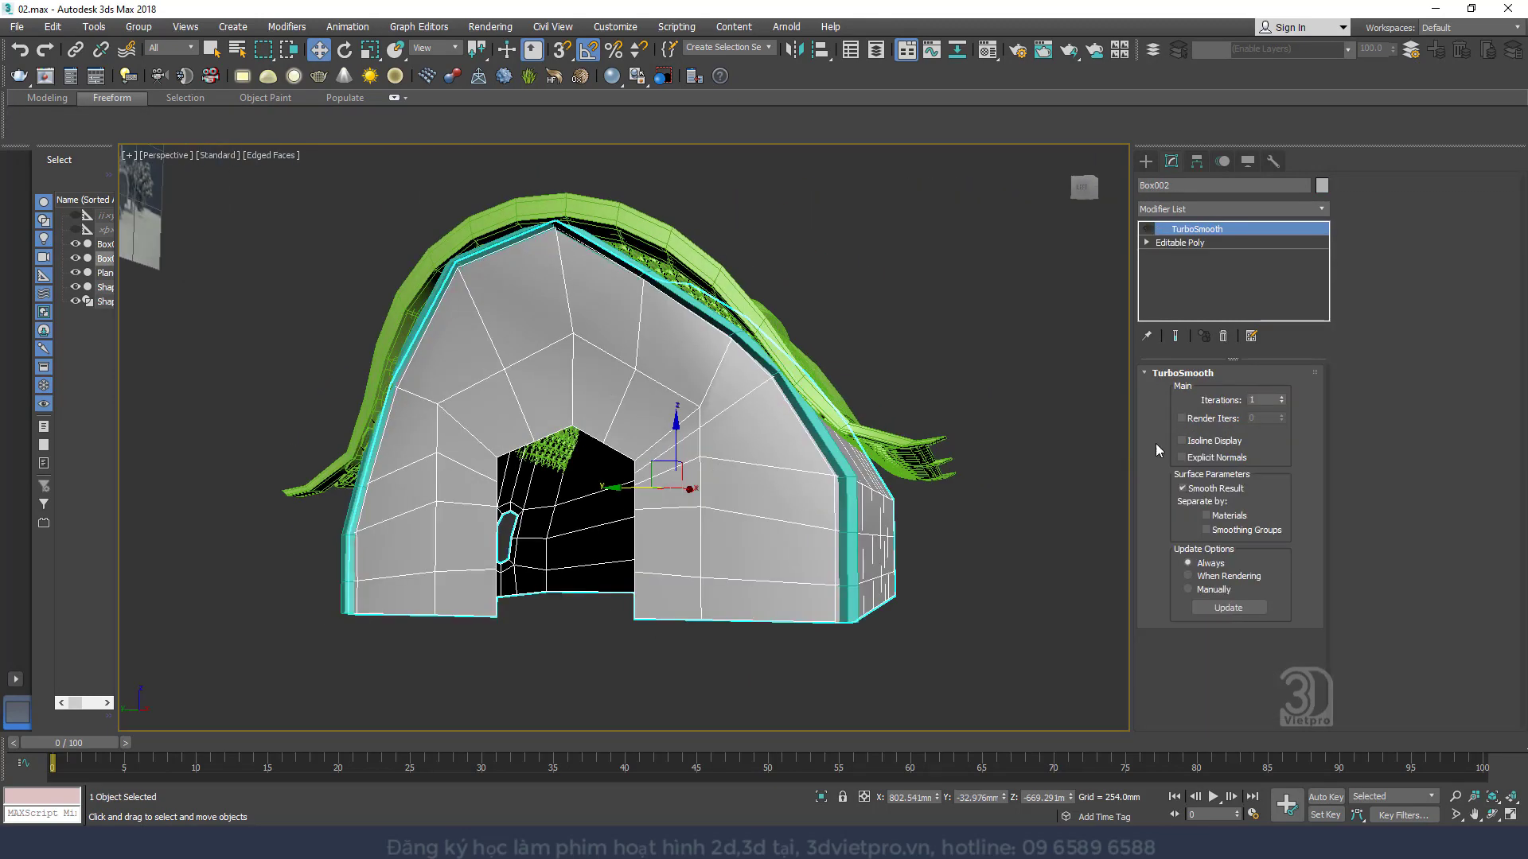
{"action": "left_click", "coordinate": [1184, 243]}
{"action": "key", "text": "2"}
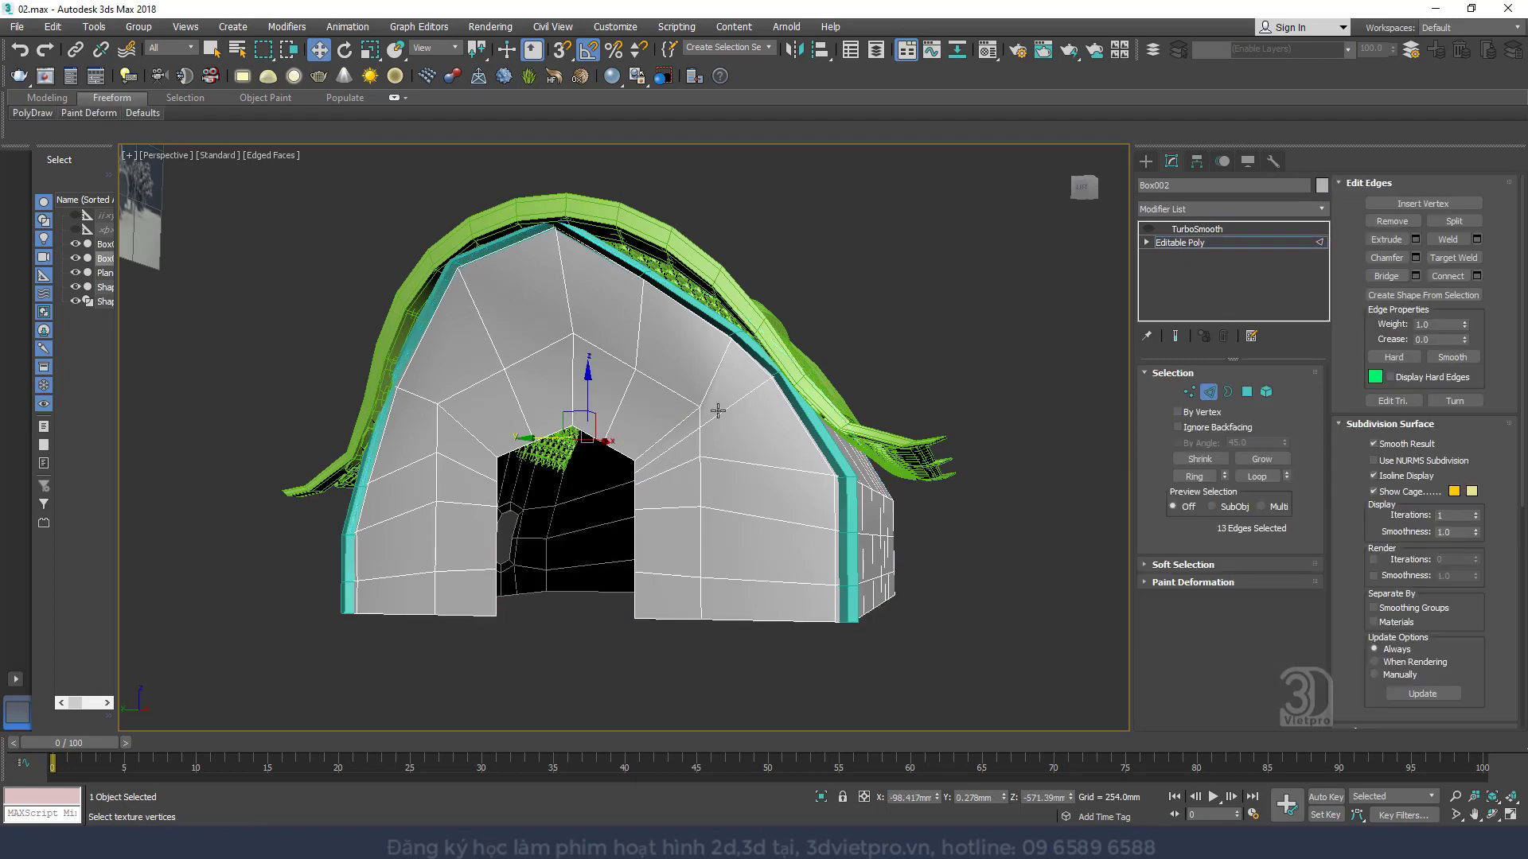
{"action": "left_click", "coordinate": [686, 396]}
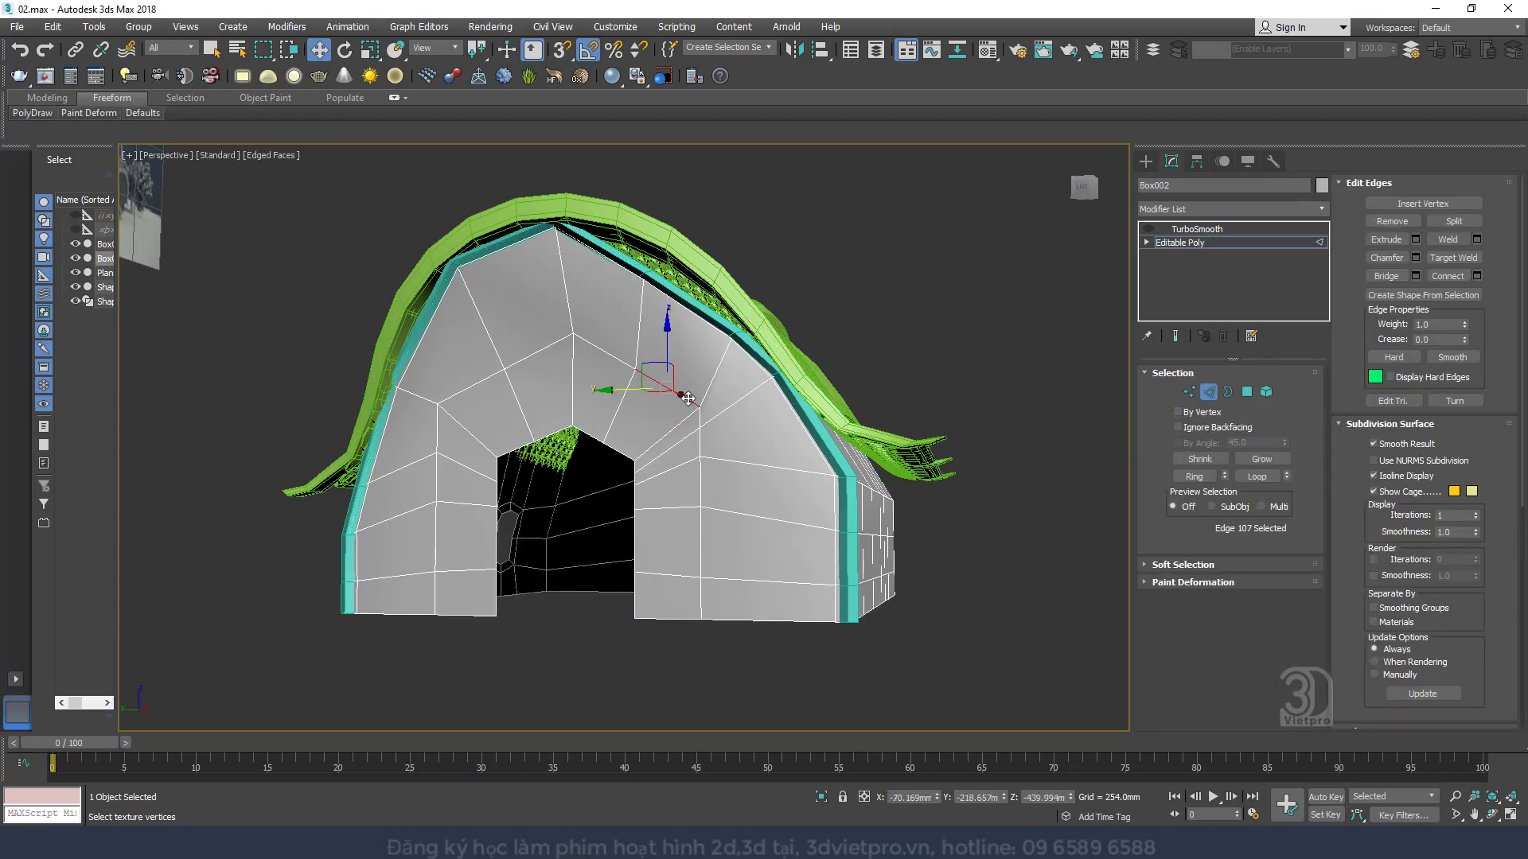
{"action": "key", "text": "f"}
{"action": "key", "text": "z"}
{"action": "key", "text": "l"}
{"action": "key", "text": "z"}
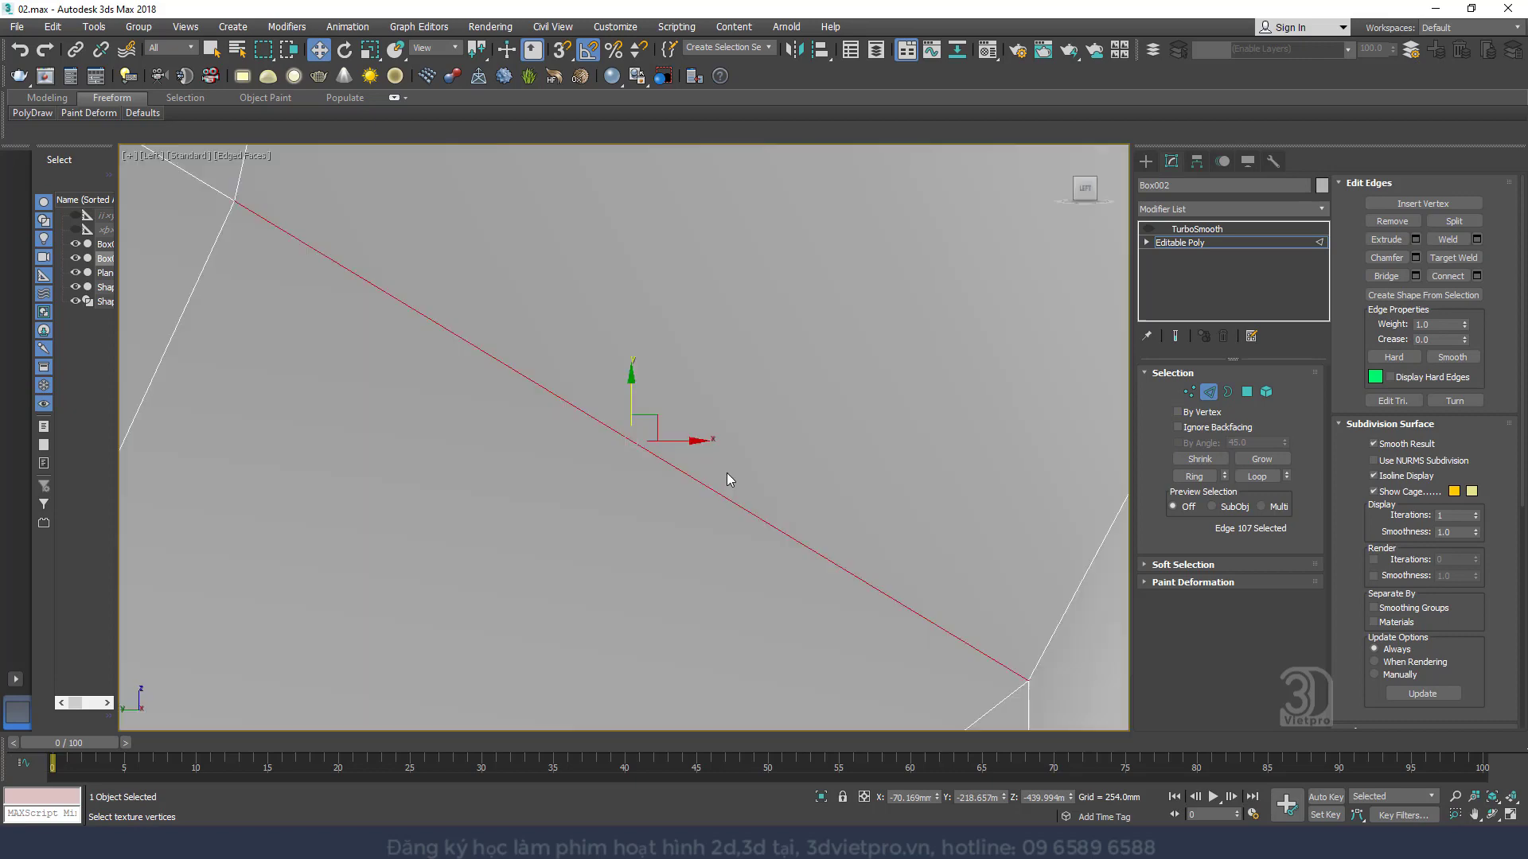
{"action": "scroll", "coordinate": [726, 472], "scroll_direction": "down", "scroll_amount": 6}
{"action": "left_click", "coordinate": [1189, 391]}
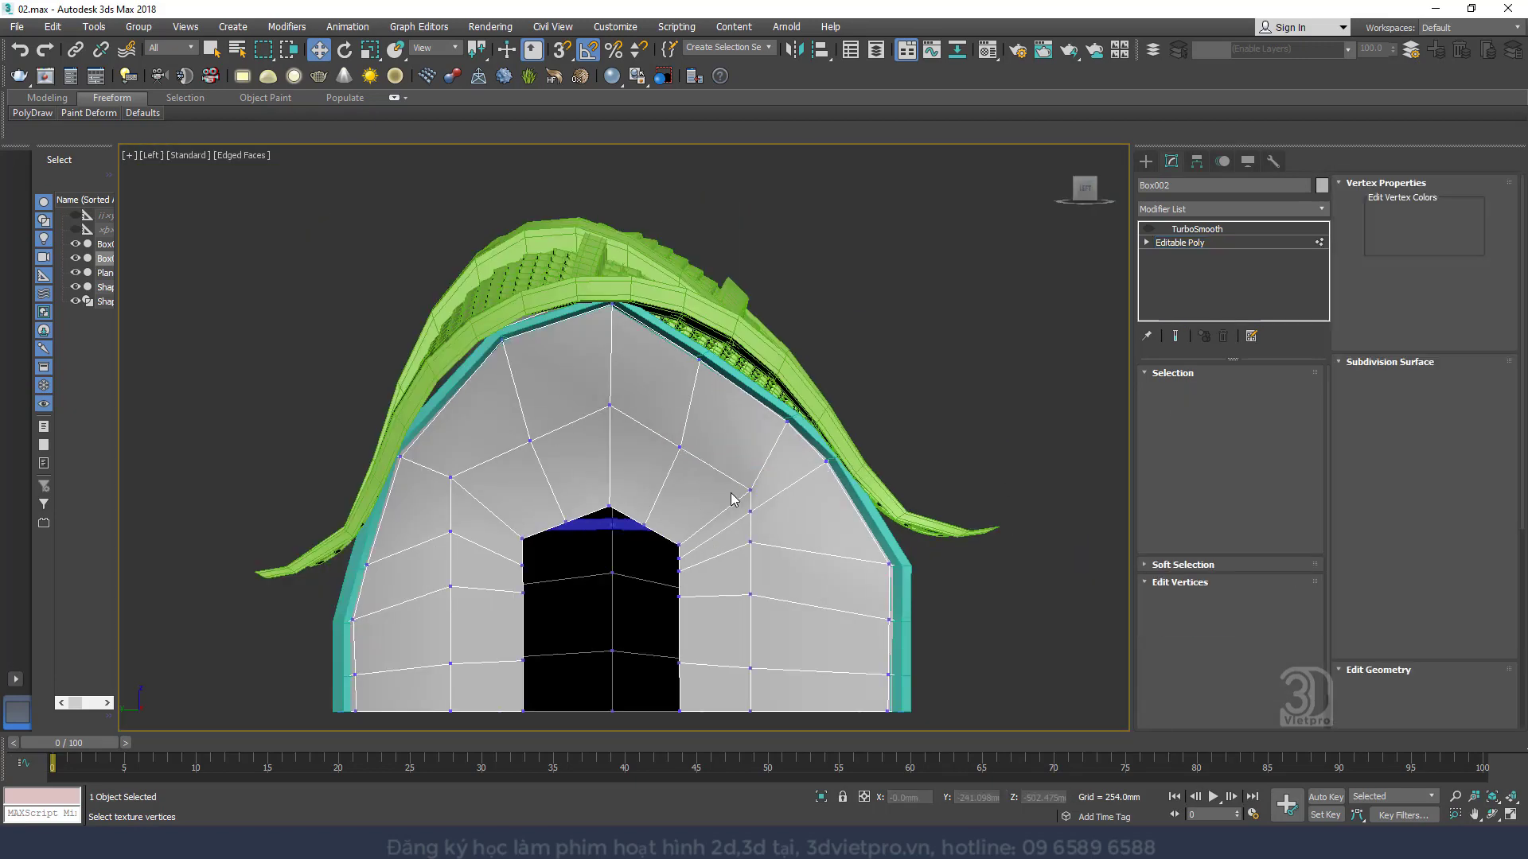
{"action": "left_click", "coordinate": [728, 476]}
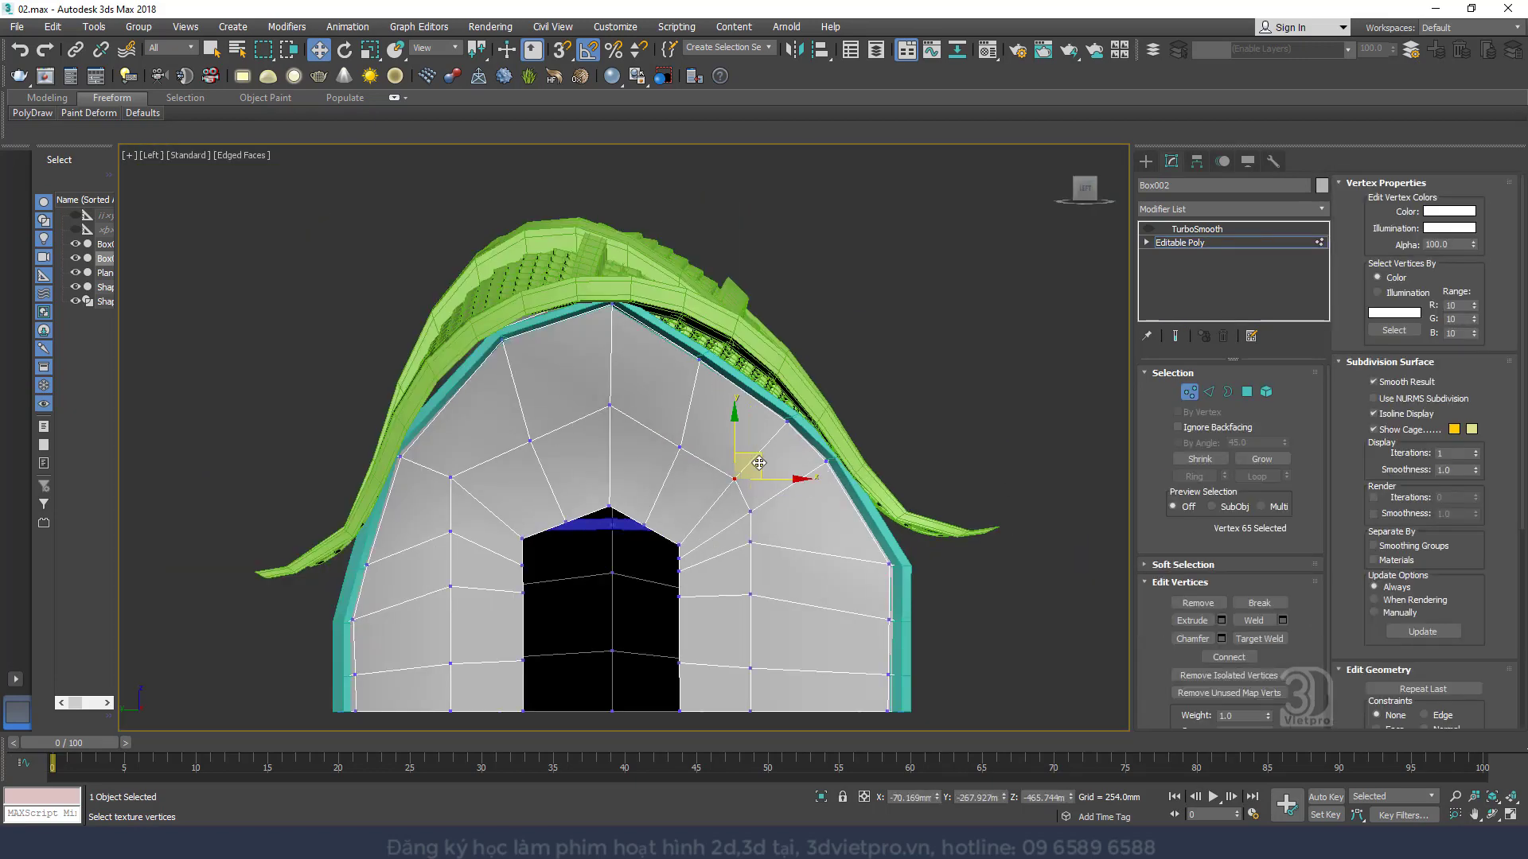
{"action": "middle_click_drag", "start_coordinate": [736, 493], "coordinate": [810, 402]}
Lower the two upper vertices on each vertical leg of the end wall's middle arch slightly to even out the spacing
{"action": "left_click", "coordinate": [524, 442]}
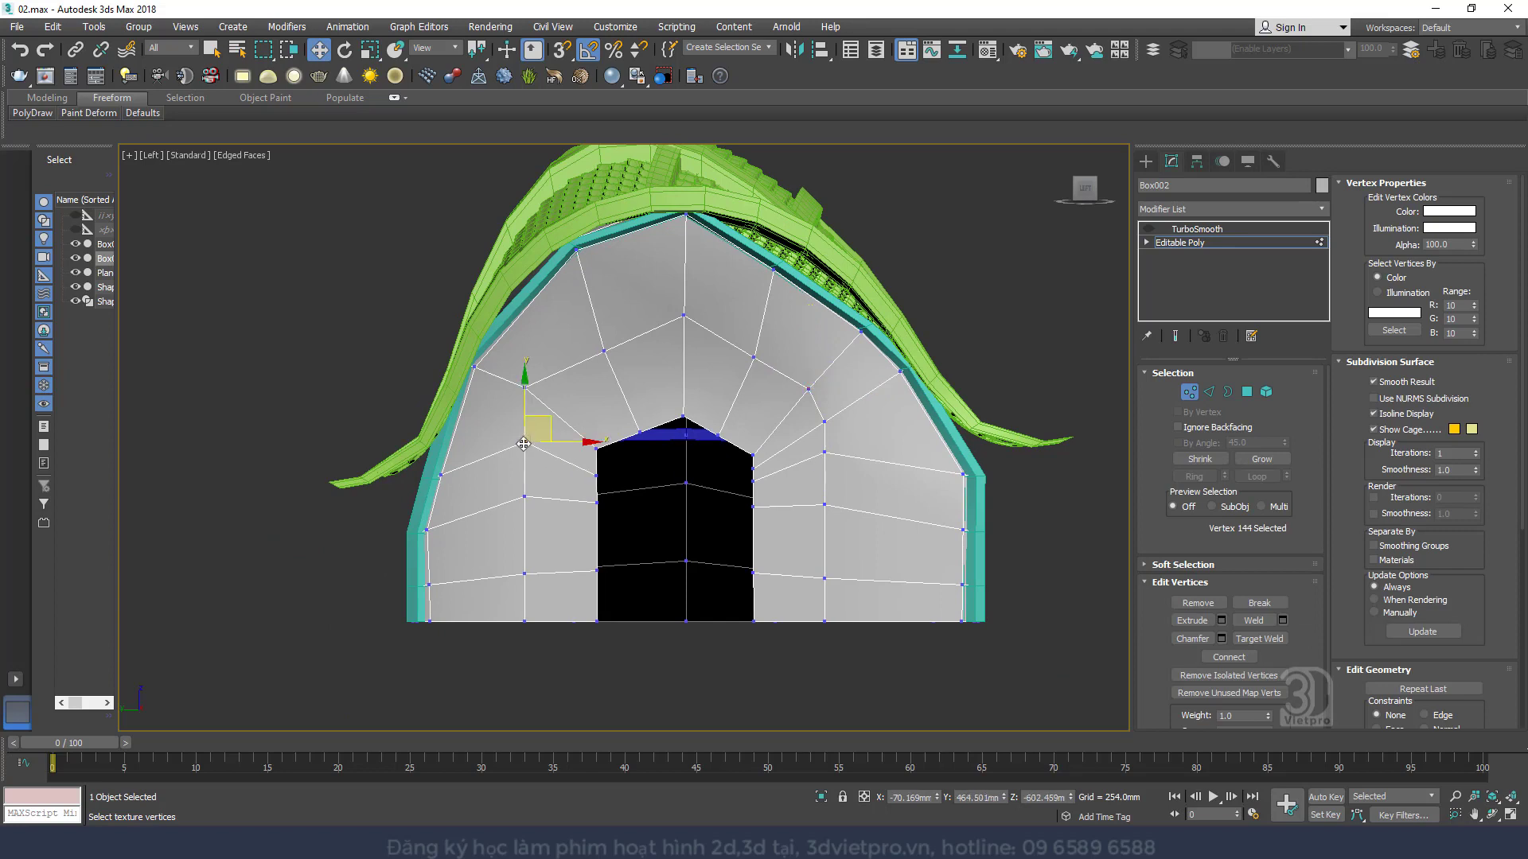
{"action": "left_click", "coordinate": [526, 495], "text": "ctrl"}
{"action": "left_click_drag", "start_coordinate": [539, 442], "coordinate": [539, 469]}
{"action": "left_click", "coordinate": [824, 452]}
{"action": "left_click", "coordinate": [824, 506], "text": "ctrl"}
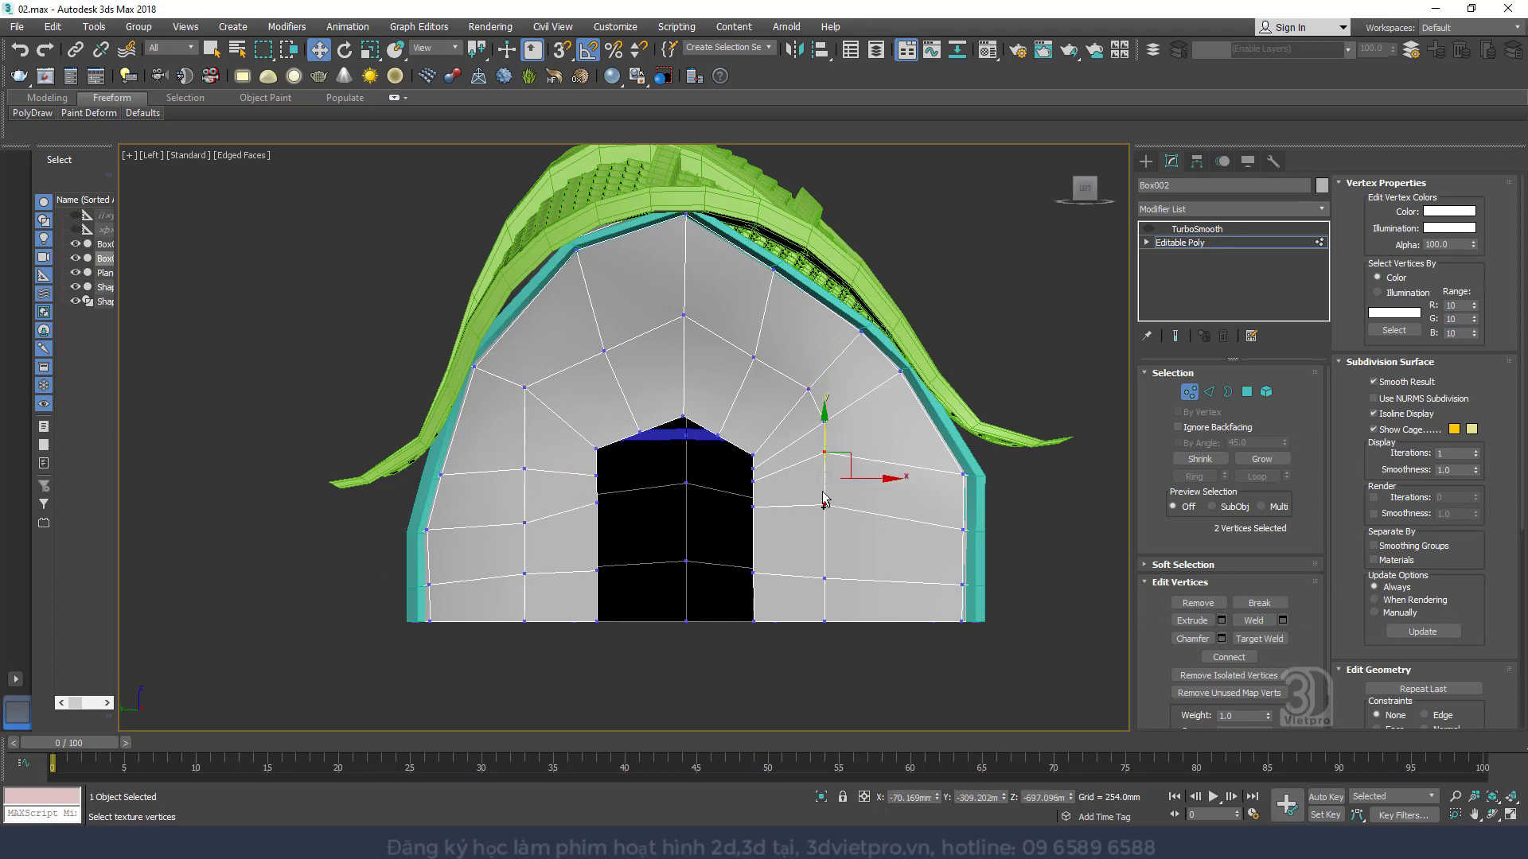
{"action": "left_click_drag", "start_coordinate": [828, 447], "coordinate": [827, 472]}
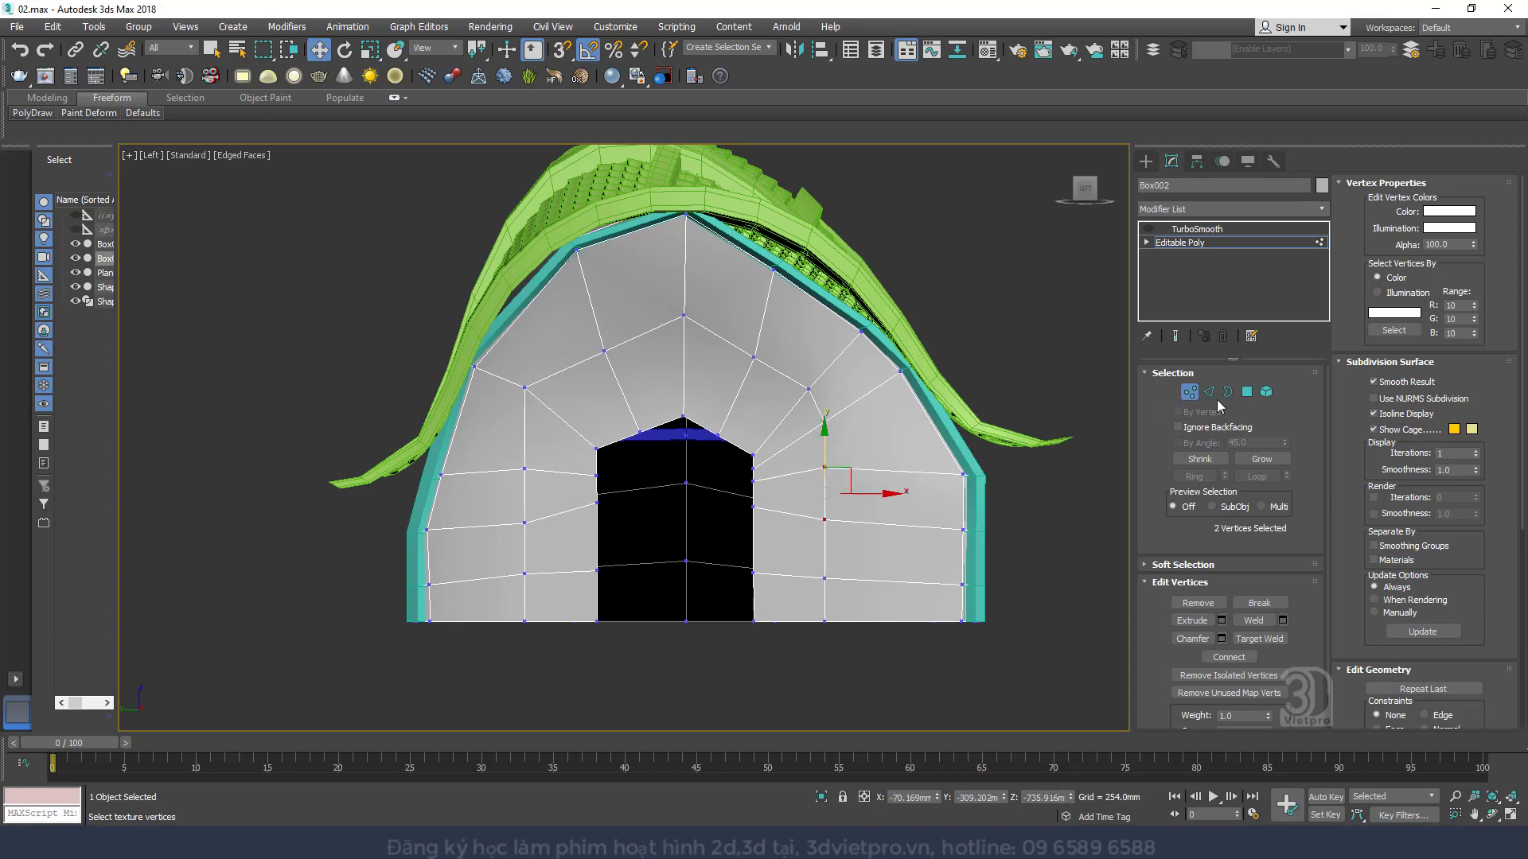
Create a linear shape from the end wall's middle arched edge loop around the doorway
{"action": "left_click", "coordinate": [1209, 392]}
{"action": "double_click", "coordinate": [780, 376]}
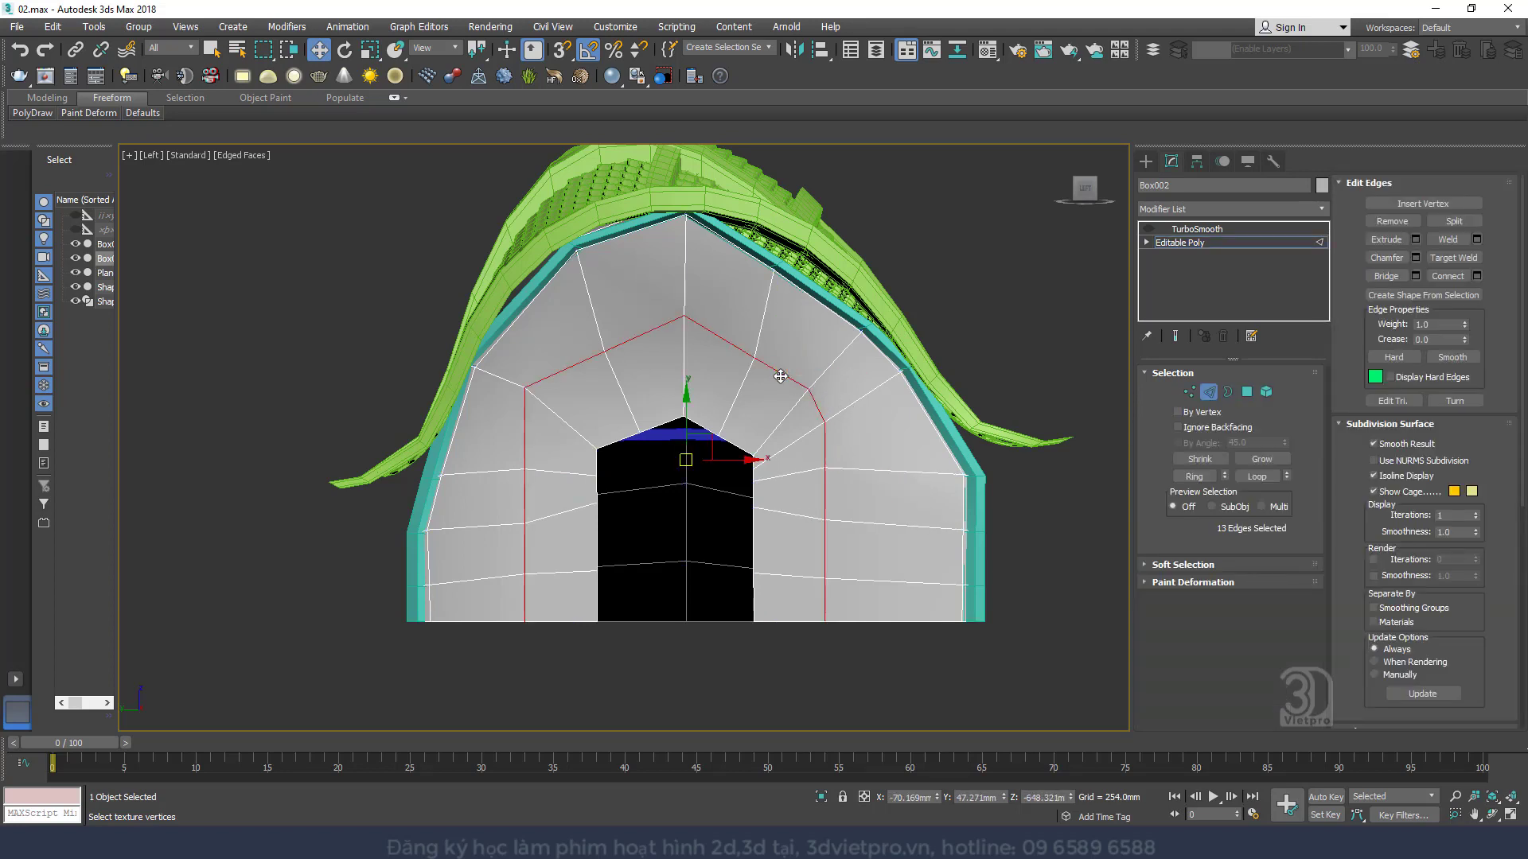
{"action": "left_click", "coordinate": [1409, 299]}
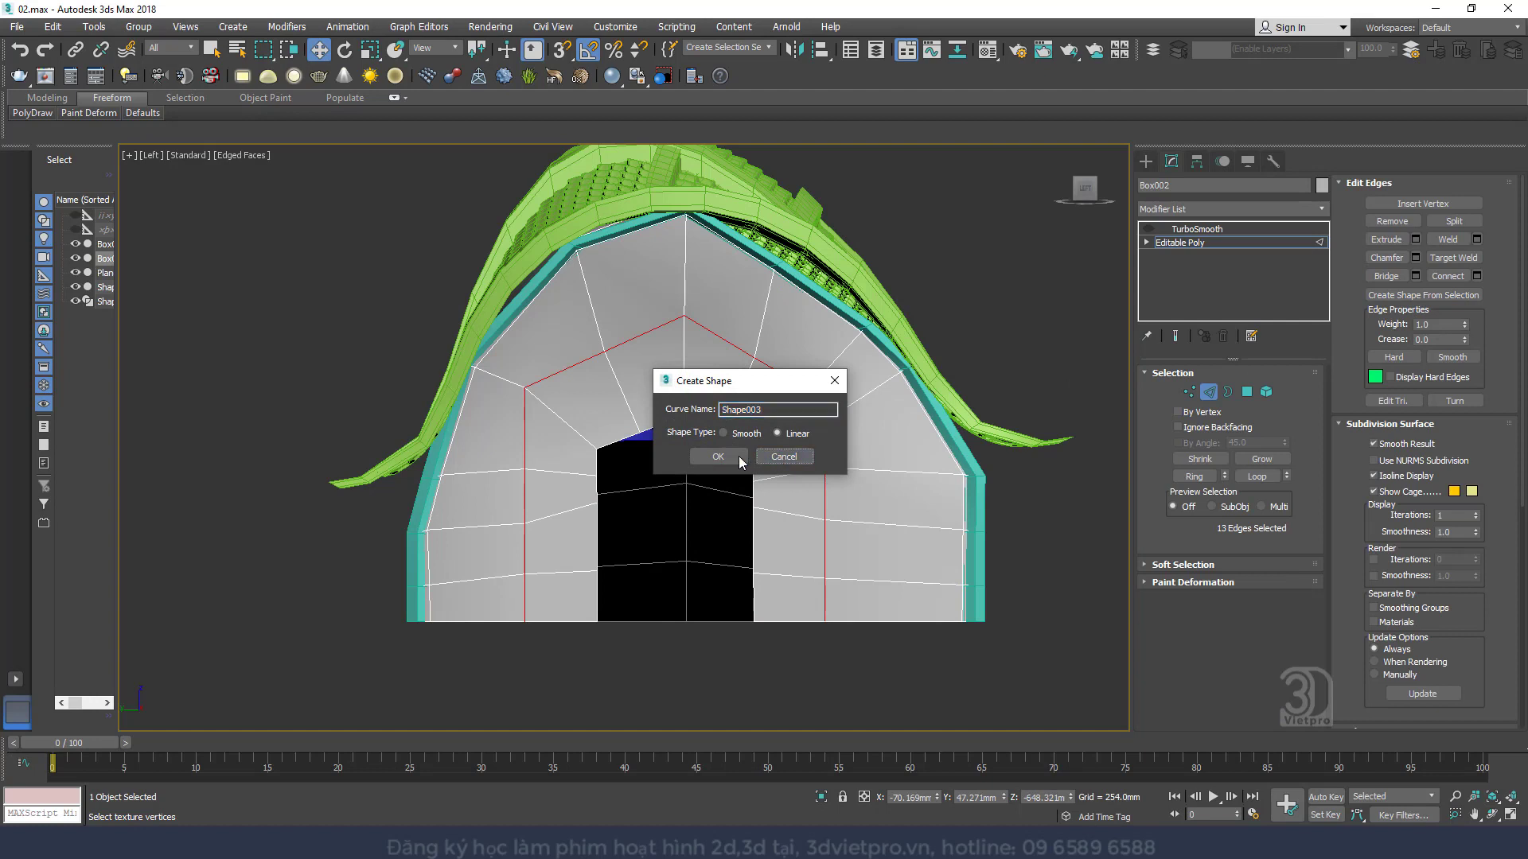
{"action": "left_click", "coordinate": [738, 455]}
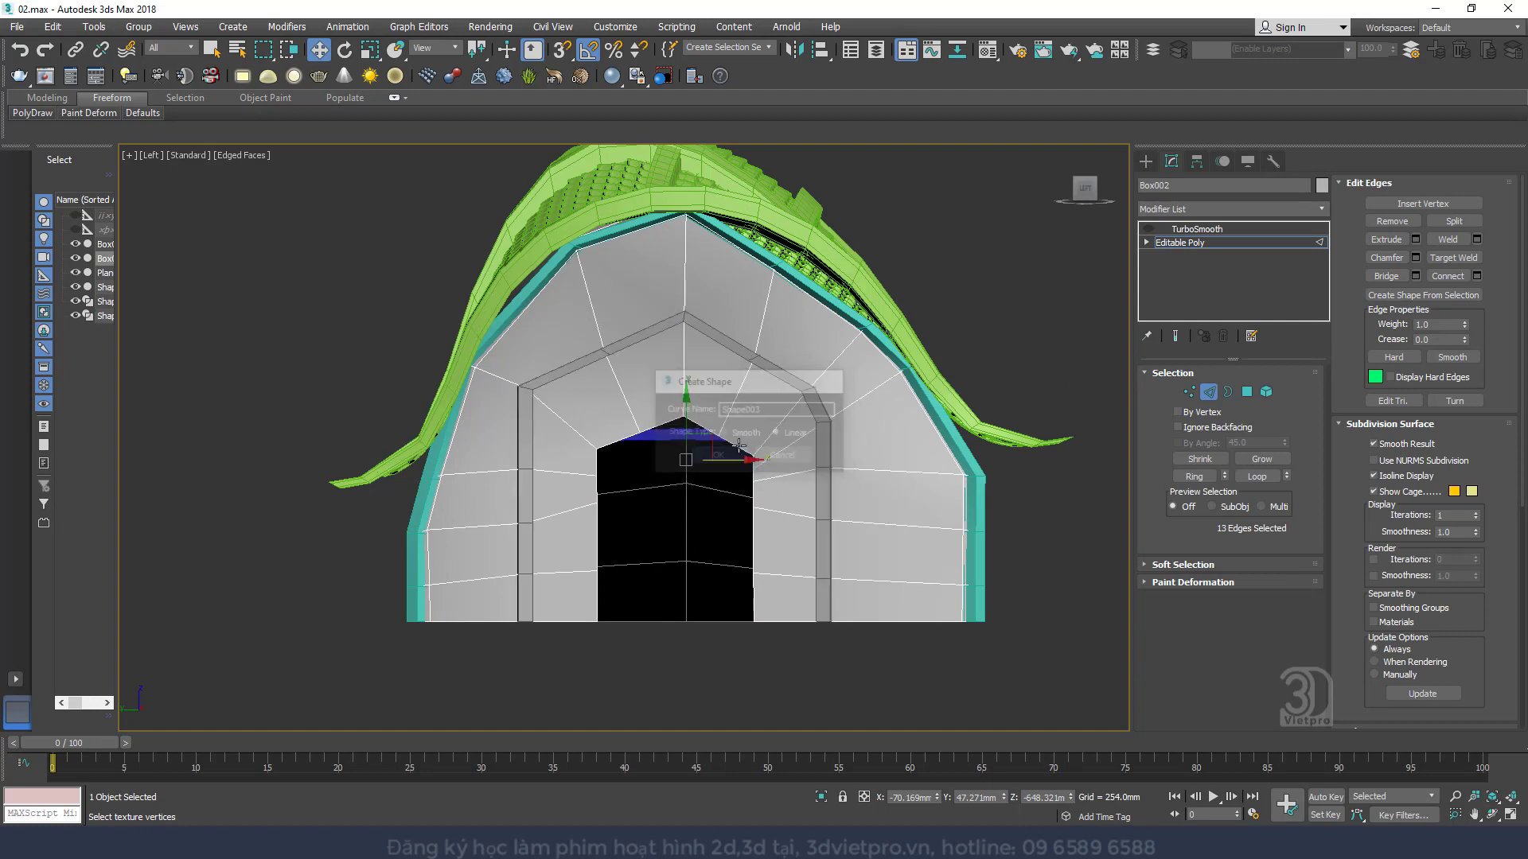
Select all the edge loops running from the doorway across the middle arch to the end wall's outline on both sides and the top
{"action": "left_click", "coordinate": [768, 319], "text": "ctrl"}
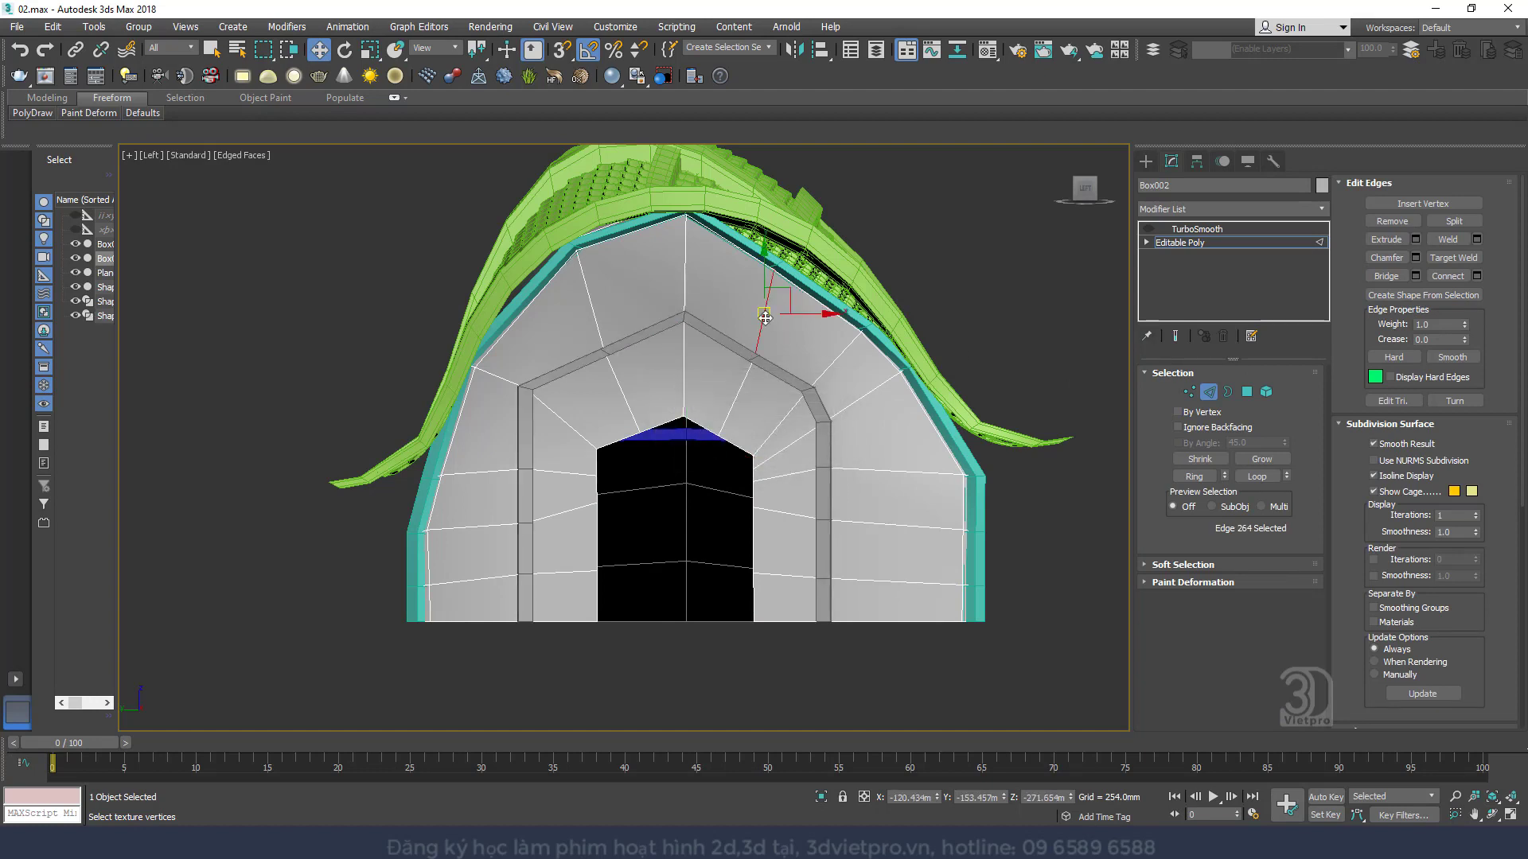
{"action": "double_click", "coordinate": [595, 316], "text": "ctrl"}
{"action": "double_click", "coordinate": [682, 288], "text": "ctrl"}
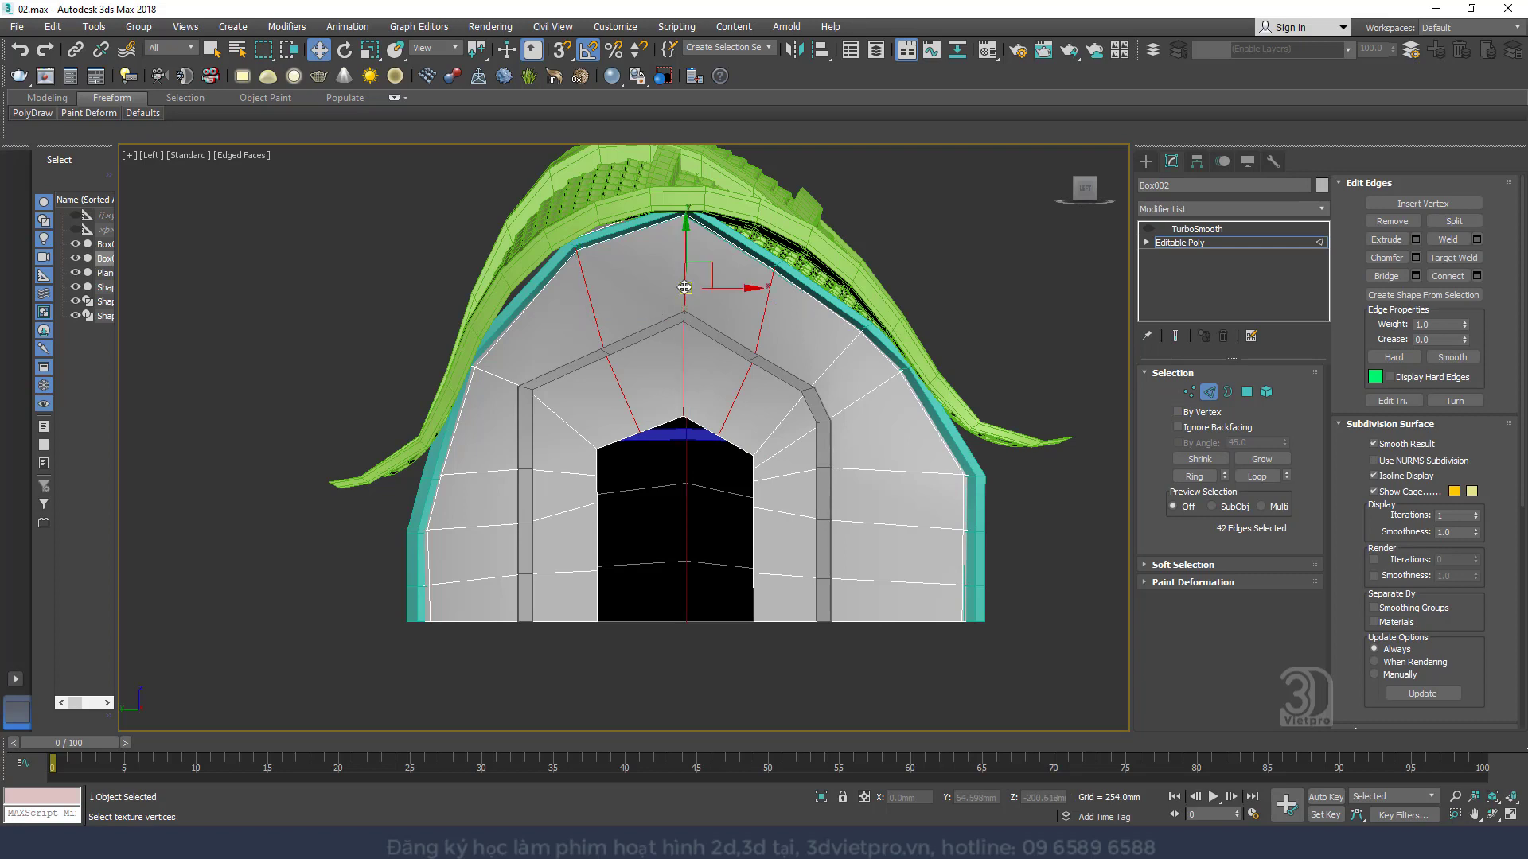
{"action": "double_click", "coordinate": [824, 372], "text": "ctrl"}
{"action": "double_click", "coordinate": [867, 388], "text": "ctrl"}
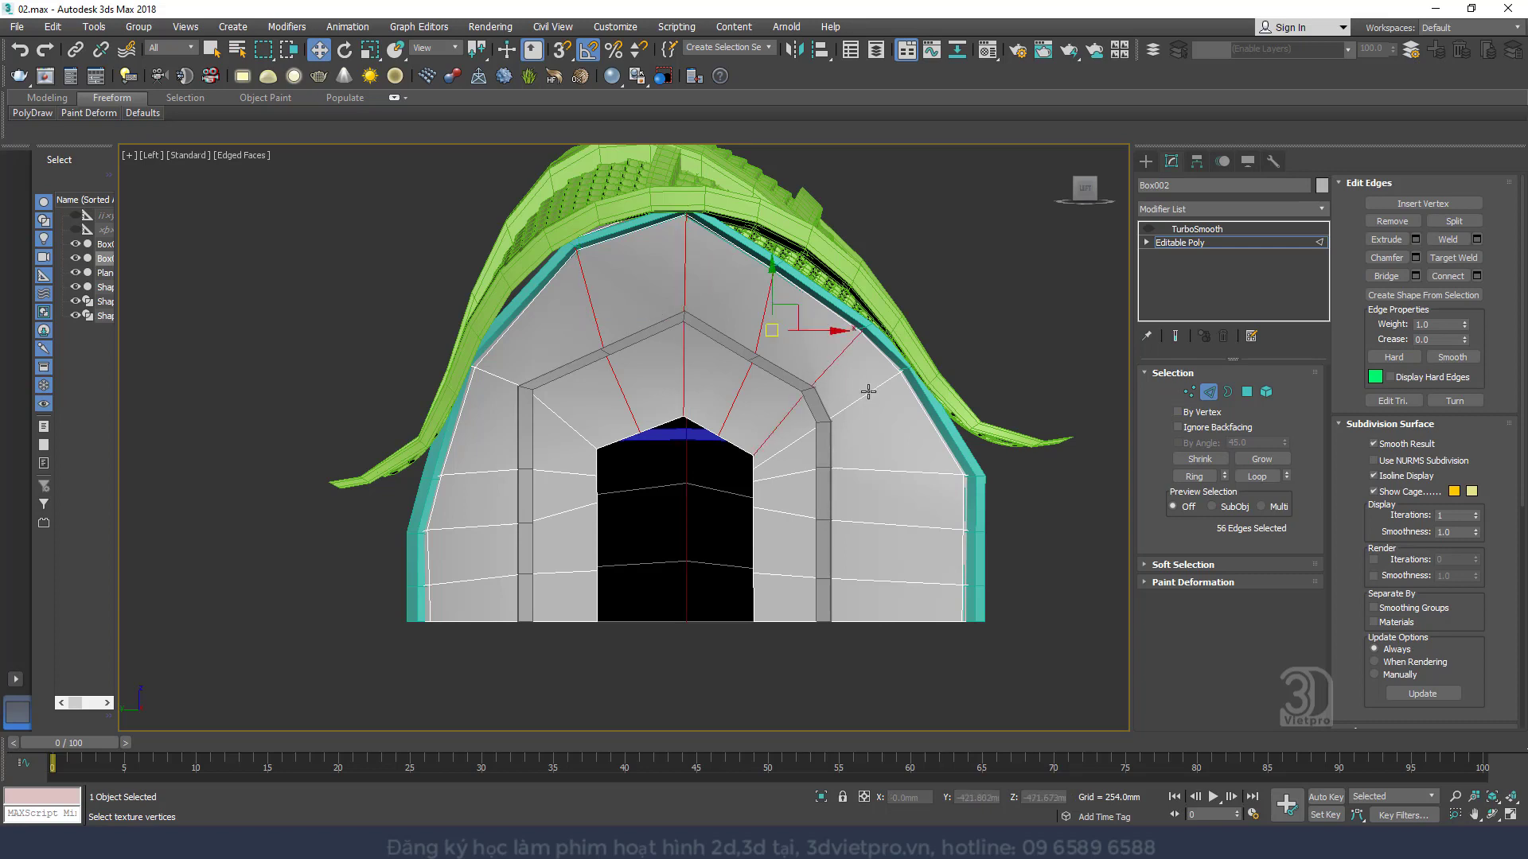
{"action": "double_click", "coordinate": [886, 470], "text": "ctrl"}
{"action": "double_click", "coordinate": [883, 523], "text": "ctrl"}
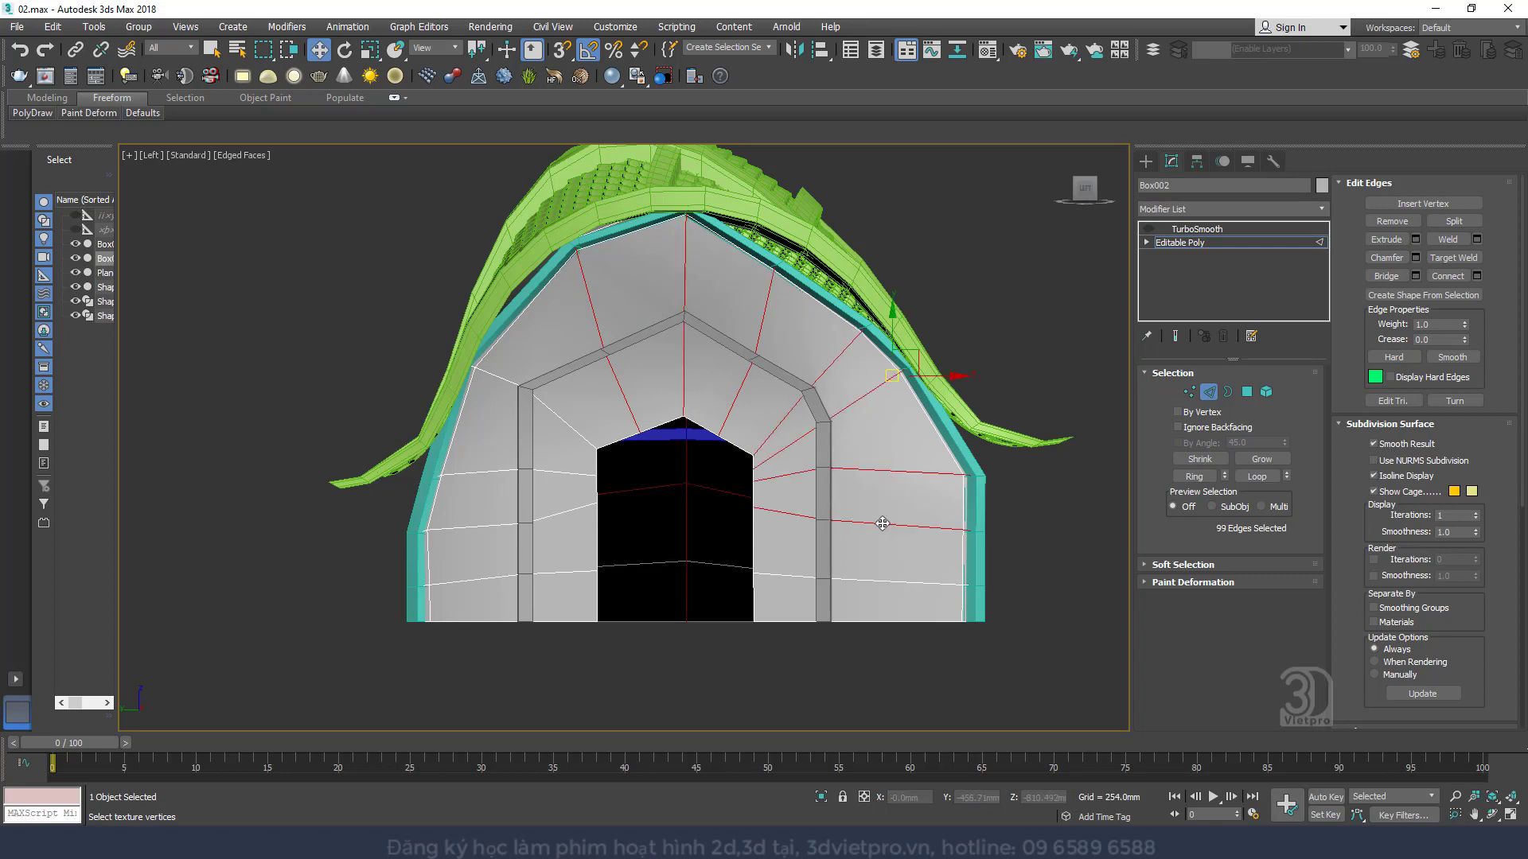
{"action": "double_click", "coordinate": [856, 578], "text": "ctrl"}
{"action": "double_click", "coordinate": [487, 582], "text": "ctrl"}
{"action": "double_click", "coordinate": [493, 527], "text": "ctrl"}
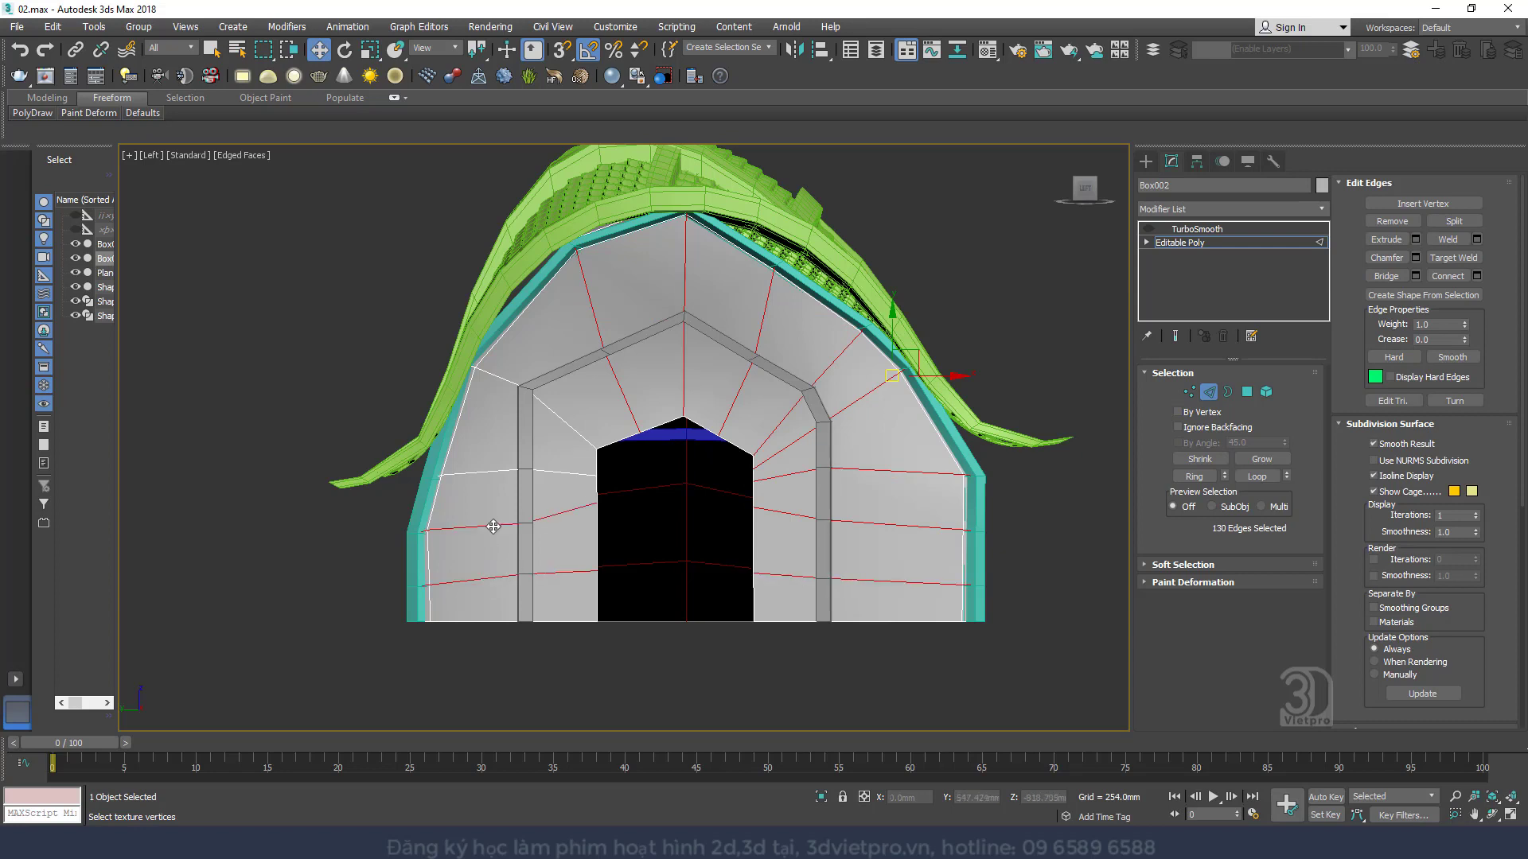
{"action": "double_click", "coordinate": [492, 472], "text": "ctrl"}
{"action": "double_click", "coordinate": [504, 381], "text": "ctrl"}
{"action": "left_click", "coordinate": [855, 405], "text": "alt"}
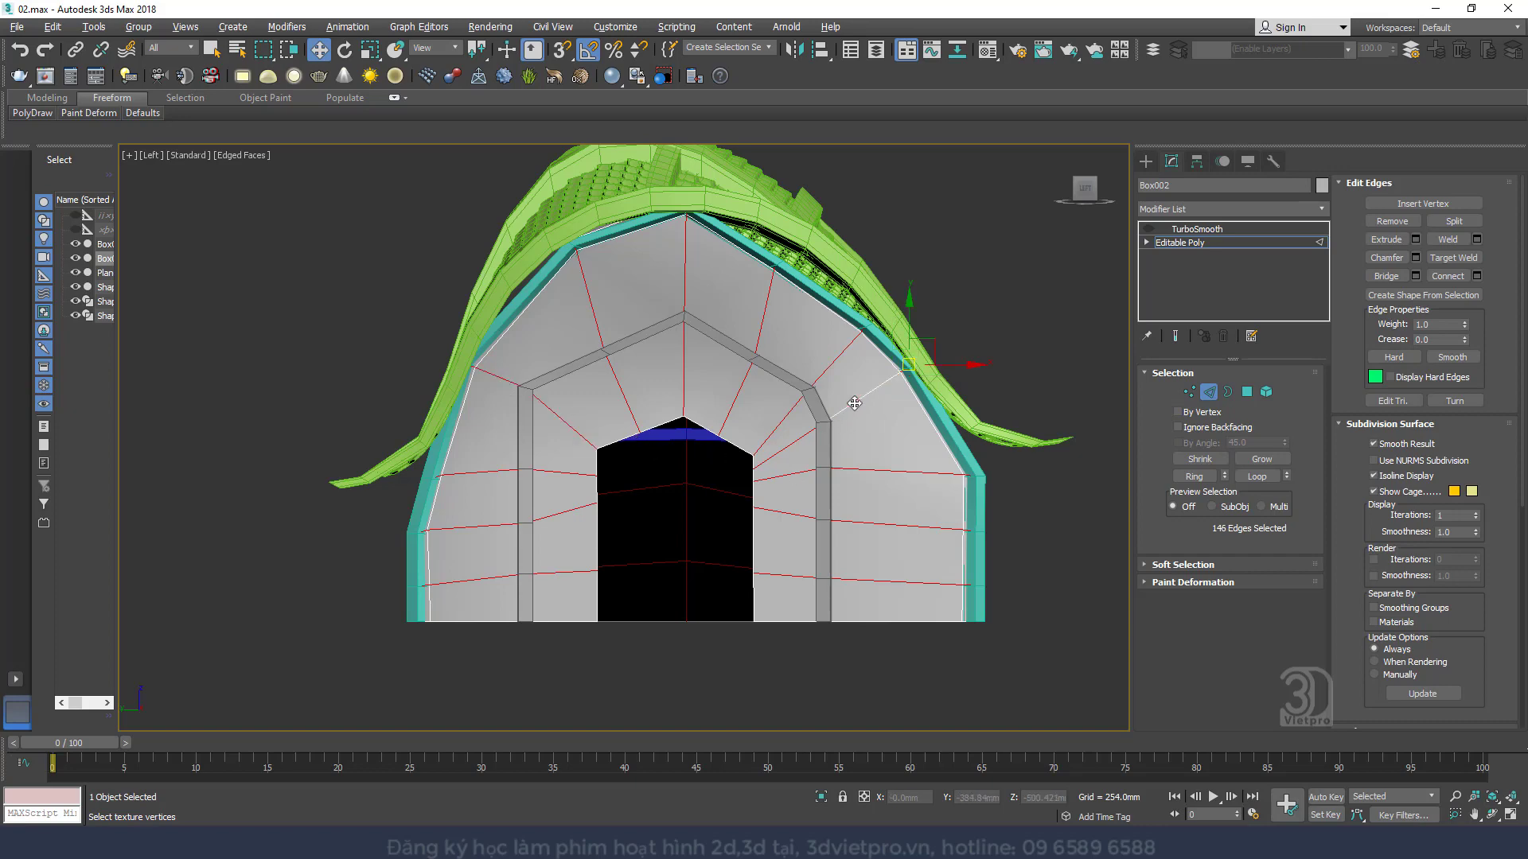
{"action": "key", "text": "ctrl+z"}
Remove the edges along the house's length from the selection, keeping the radial edges of the front end wall
{"action": "scroll", "coordinate": [843, 434], "scroll_direction": "down", "scroll_amount": 3}
{"action": "middle_click_drag", "start_coordinate": [838, 433], "coordinate": [686, 449], "text": "alt"}
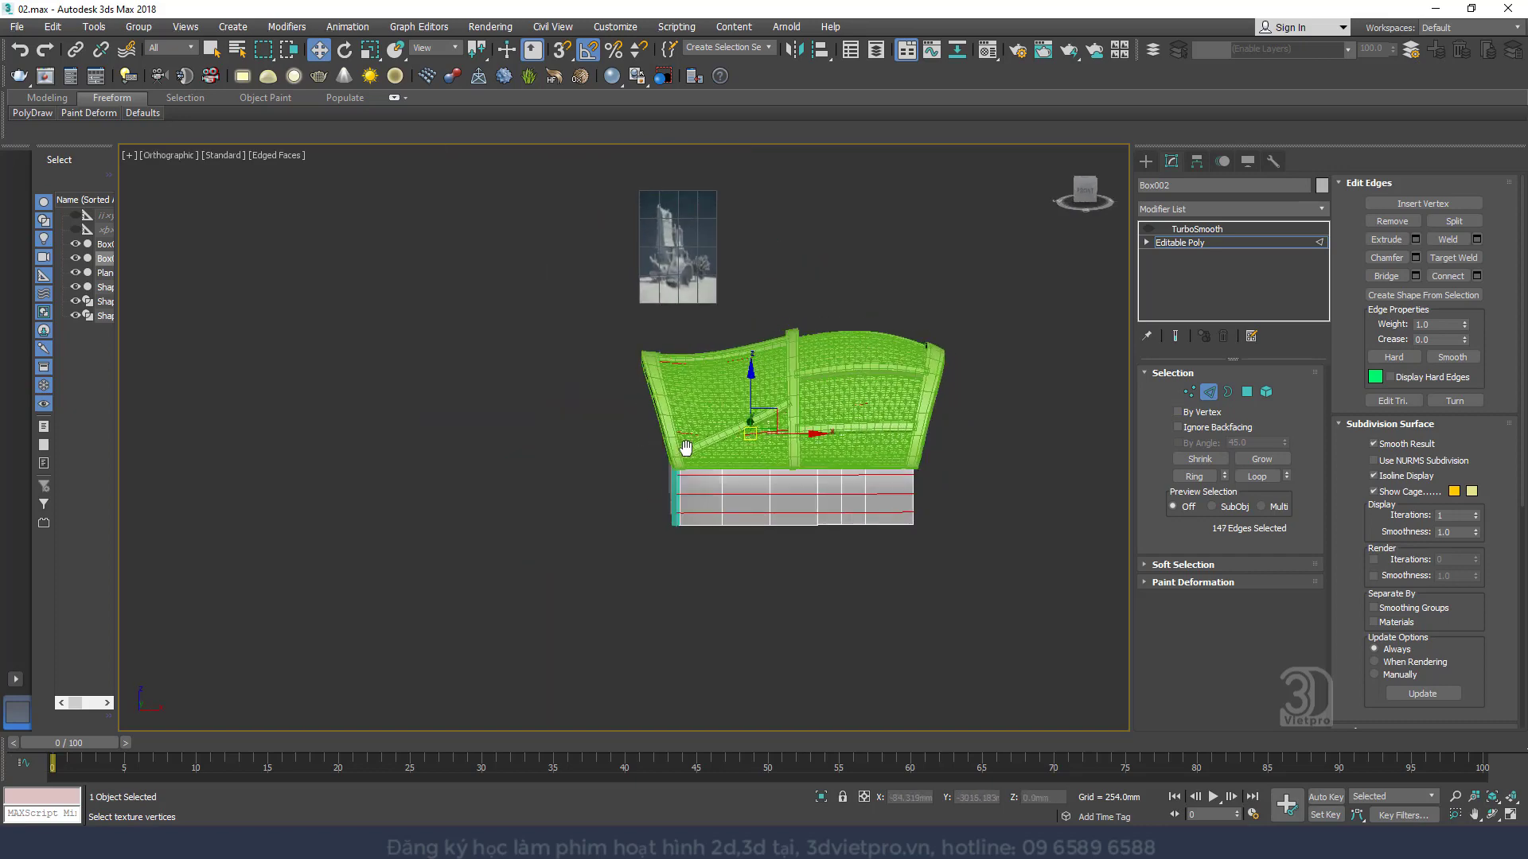
{"action": "left_click_drag", "start_coordinate": [1023, 618], "coordinate": [1025, 621], "text": "alt"}
{"action": "middle_click_drag", "start_coordinate": [533, 398], "coordinate": [722, 416], "text": "alt"}
{"action": "scroll", "coordinate": [673, 395], "scroll_direction": "up", "scroll_amount": 5}
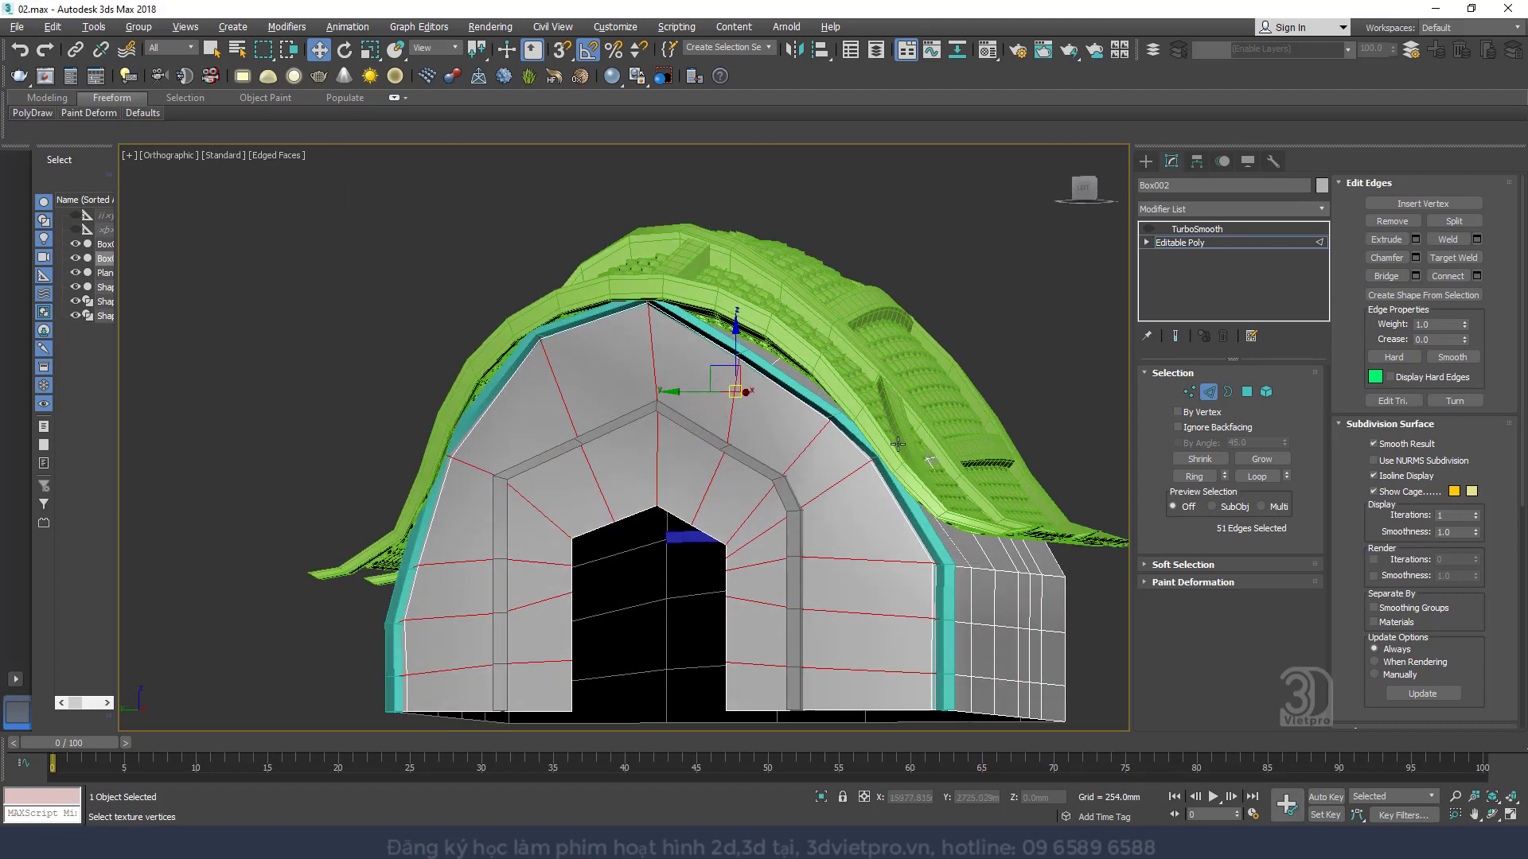
{"action": "left_click", "coordinate": [1194, 476]}
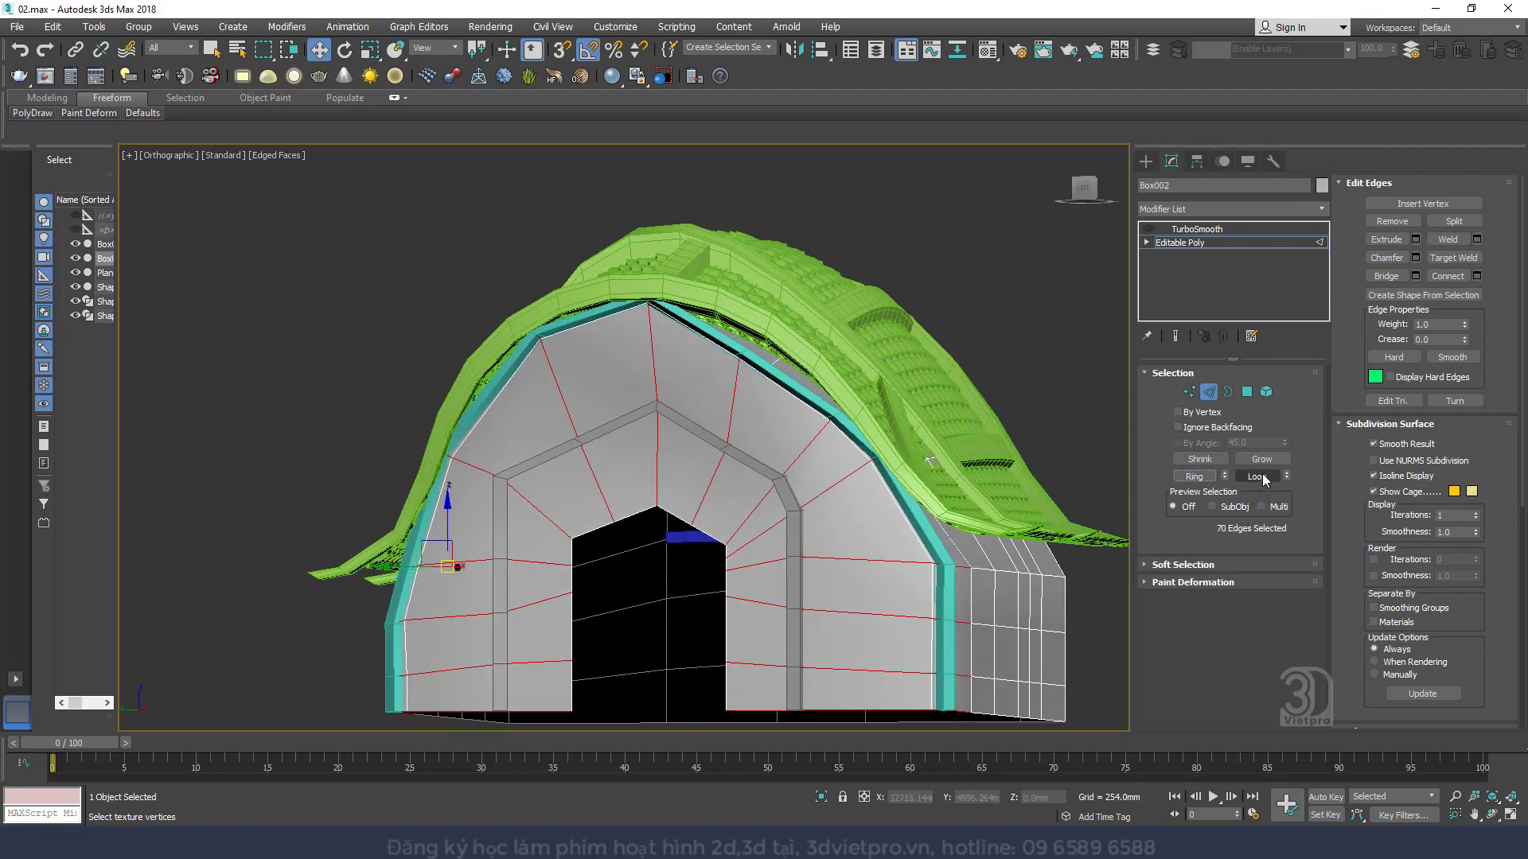
{"action": "key", "text": "ctrl+z"}
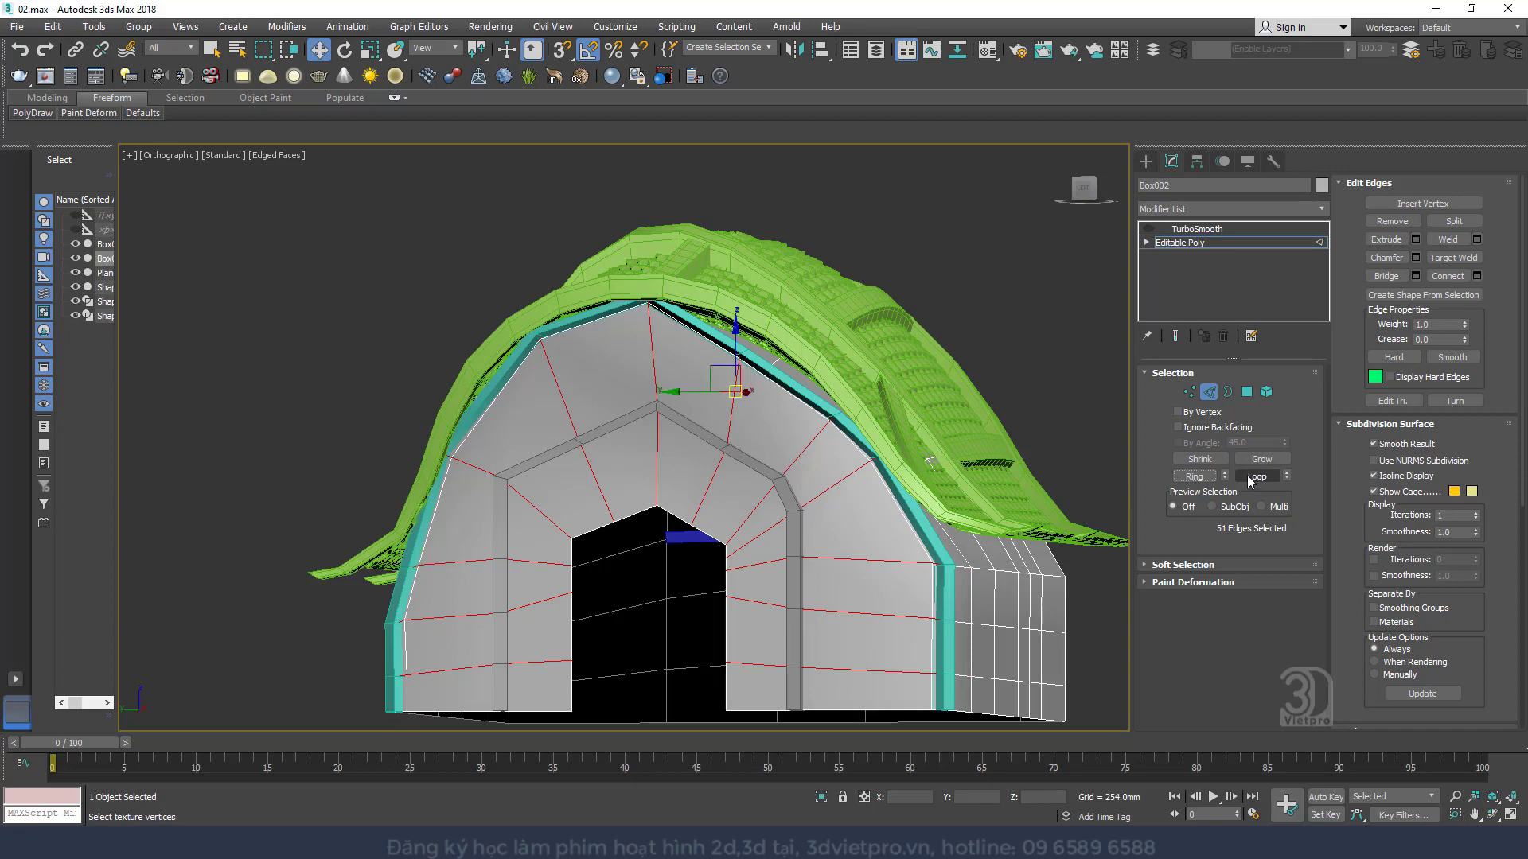
{"action": "left_click", "coordinate": [1200, 459]}
Check the selection in wireframe and deselect the stray edges that do not belong to the end wall's radial lines
{"action": "middle_click_drag", "start_coordinate": [950, 503], "coordinate": [807, 479], "text": "alt"}
{"action": "key", "text": "l"}
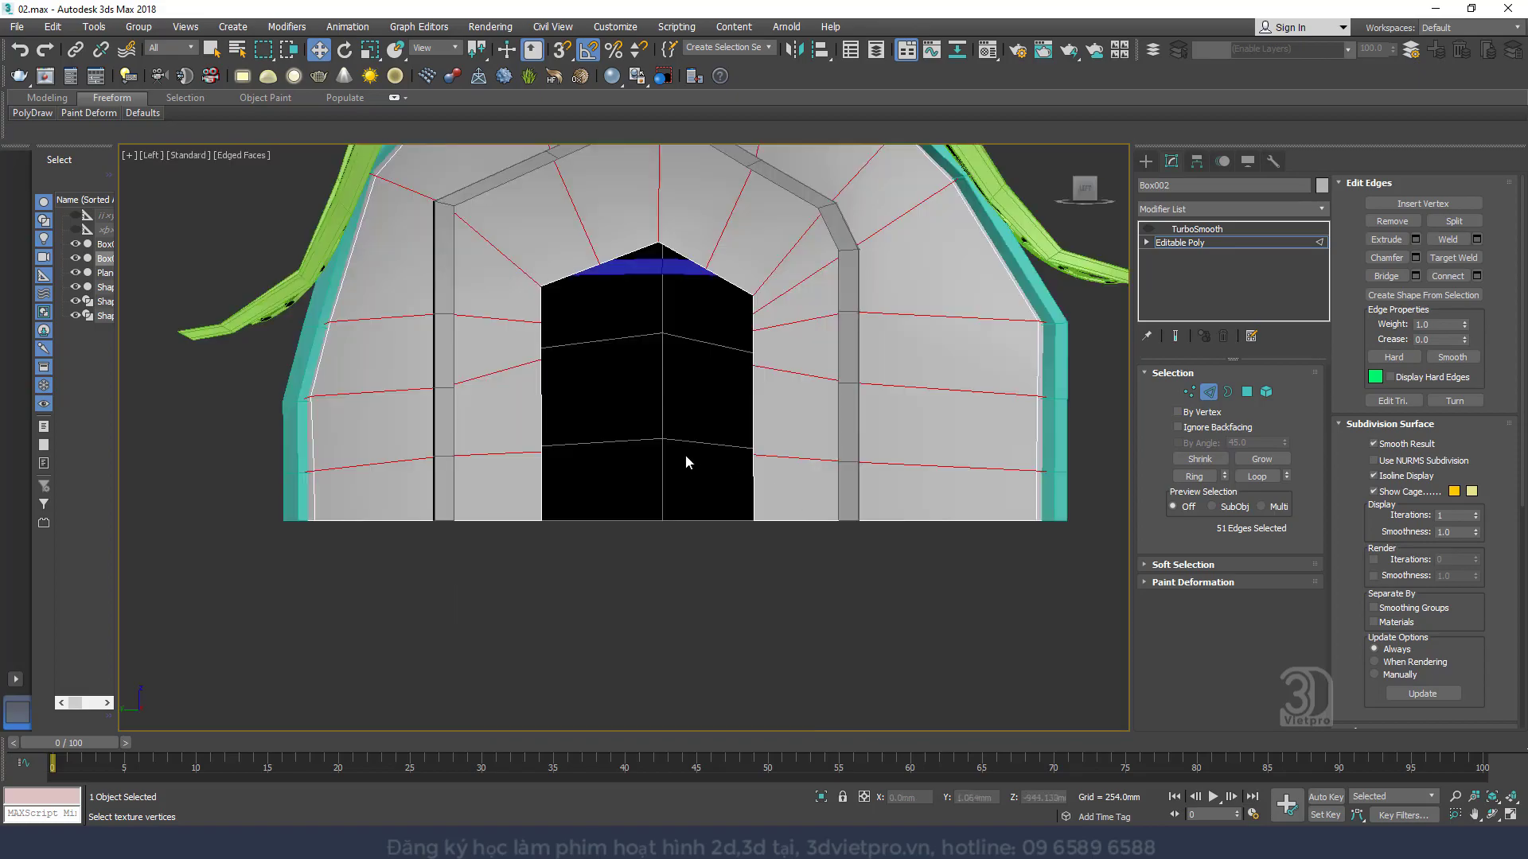
{"action": "key", "text": "F3"}
{"action": "scroll", "coordinate": [665, 430], "scroll_direction": "down", "scroll_amount": 2}
{"action": "middle_click_drag", "start_coordinate": [661, 426], "coordinate": [661, 486]}
{"action": "middle_click_drag", "start_coordinate": [660, 485], "coordinate": [771, 499], "text": "alt"}
{"action": "middle_click_drag", "start_coordinate": [604, 305], "coordinate": [505, 329], "text": "alt"}
{"action": "key", "text": "F3"}
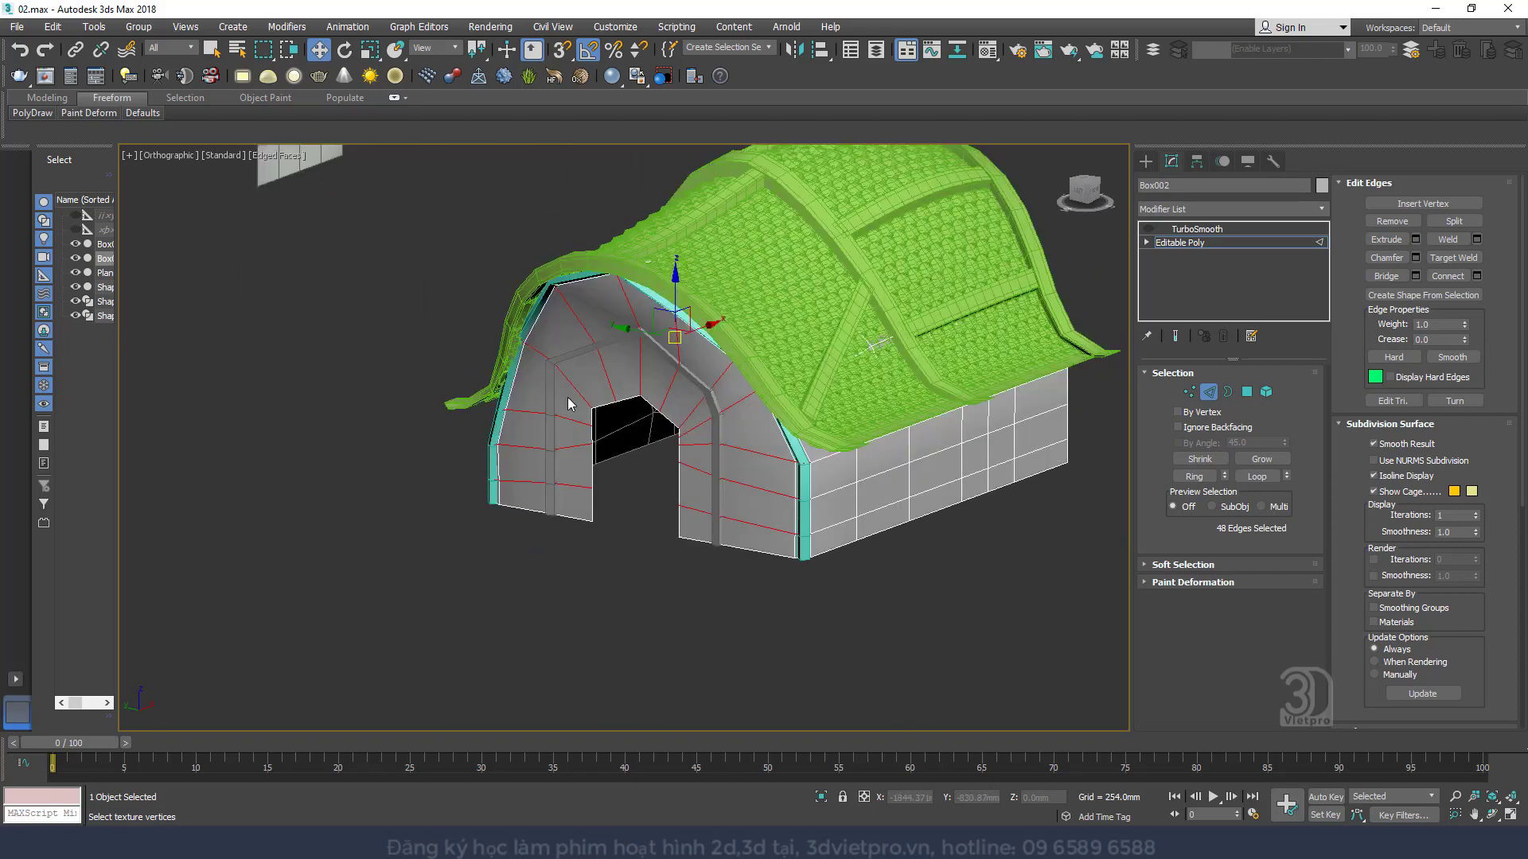
{"action": "scroll", "coordinate": [570, 402], "scroll_direction": "up", "scroll_amount": 2}
{"action": "middle_click_drag", "start_coordinate": [569, 402], "coordinate": [1189, 301], "text": "alt"}
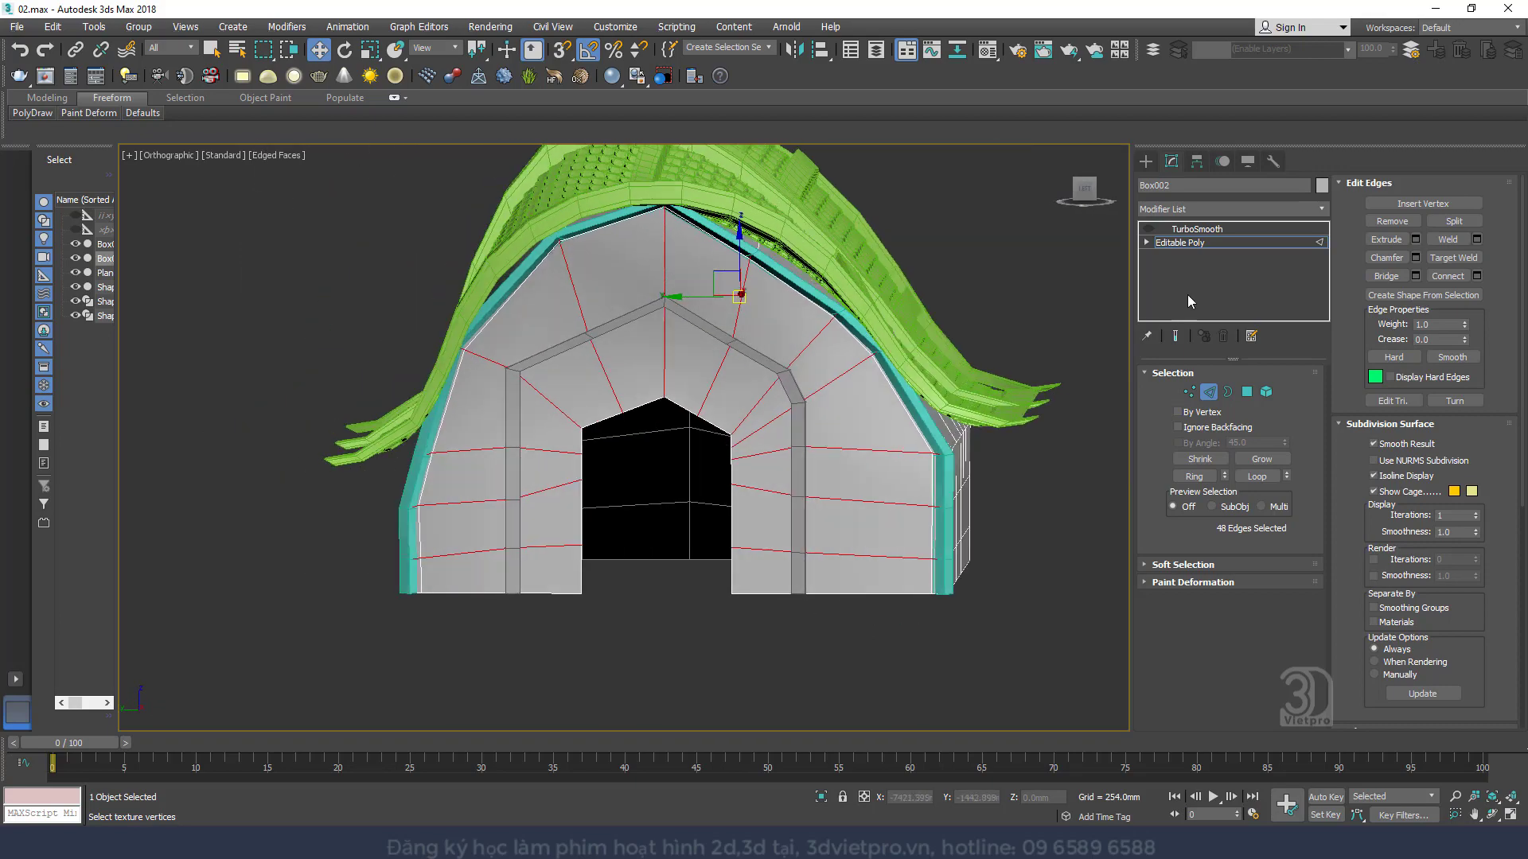
Create a linear shape from the end wall's selected radial edges and leave edge editing
{"action": "left_click", "coordinate": [1428, 296]}
{"action": "left_click", "coordinate": [720, 452]}
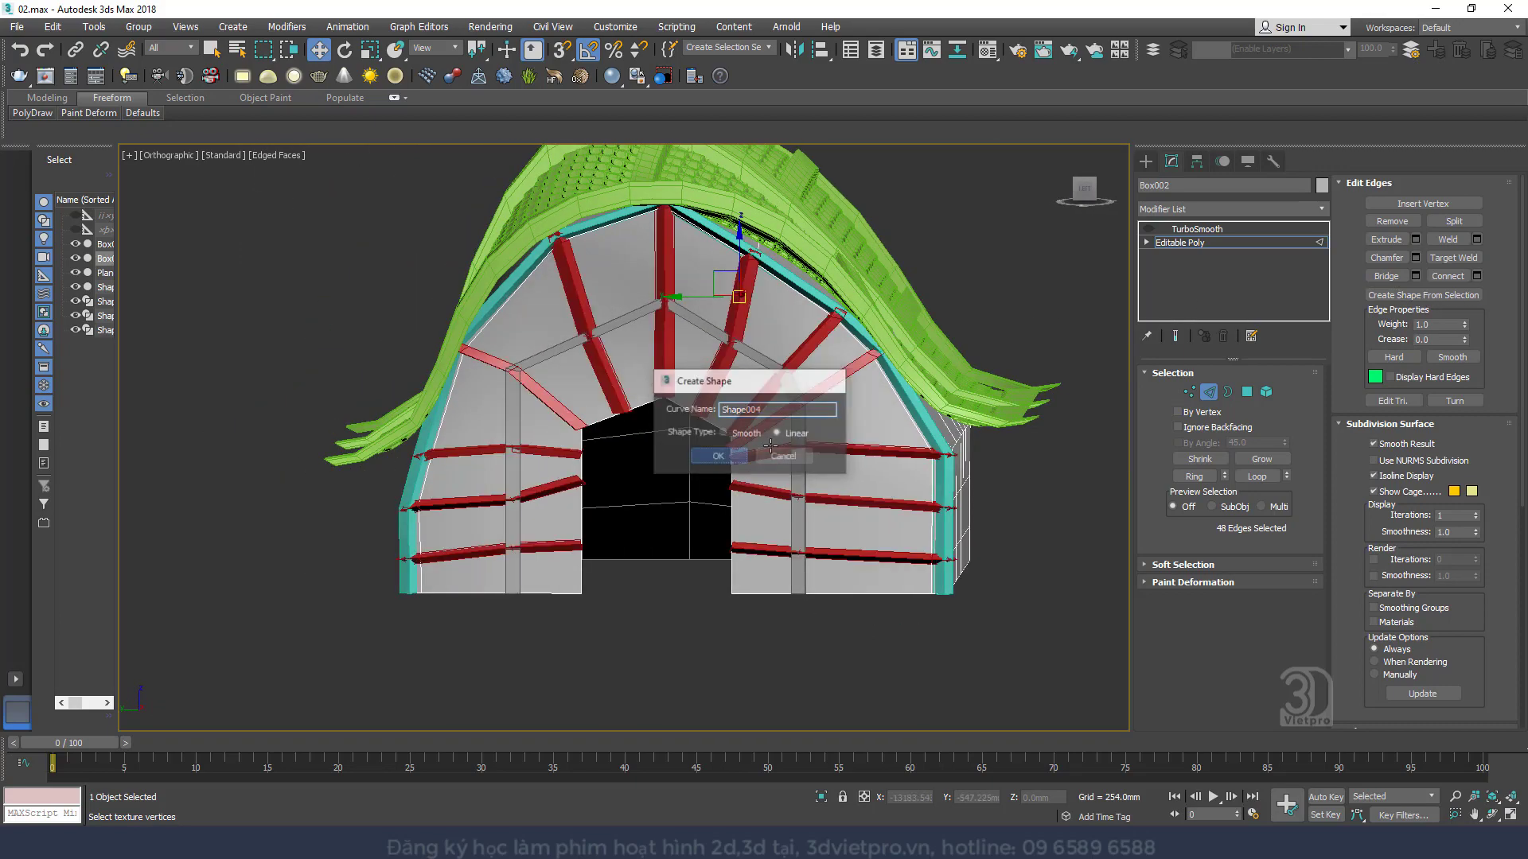
{"action": "left_click", "coordinate": [1209, 392]}
Give the radial trim shape a thickness of 21.835 mm and 10 sides
{"action": "mouse_move", "coordinate": [915, 414]}
{"action": "middle_mouse_down", "text": "alt"}
{"action": "mouse_move", "coordinate": [773, 436]}
{"action": "mouse_move", "coordinate": [703, 422]}
{"action": "middle_mouse_up", "text": "alt"}
{"action": "key", "text": "F4"}
{"action": "left_click", "coordinate": [801, 387]}
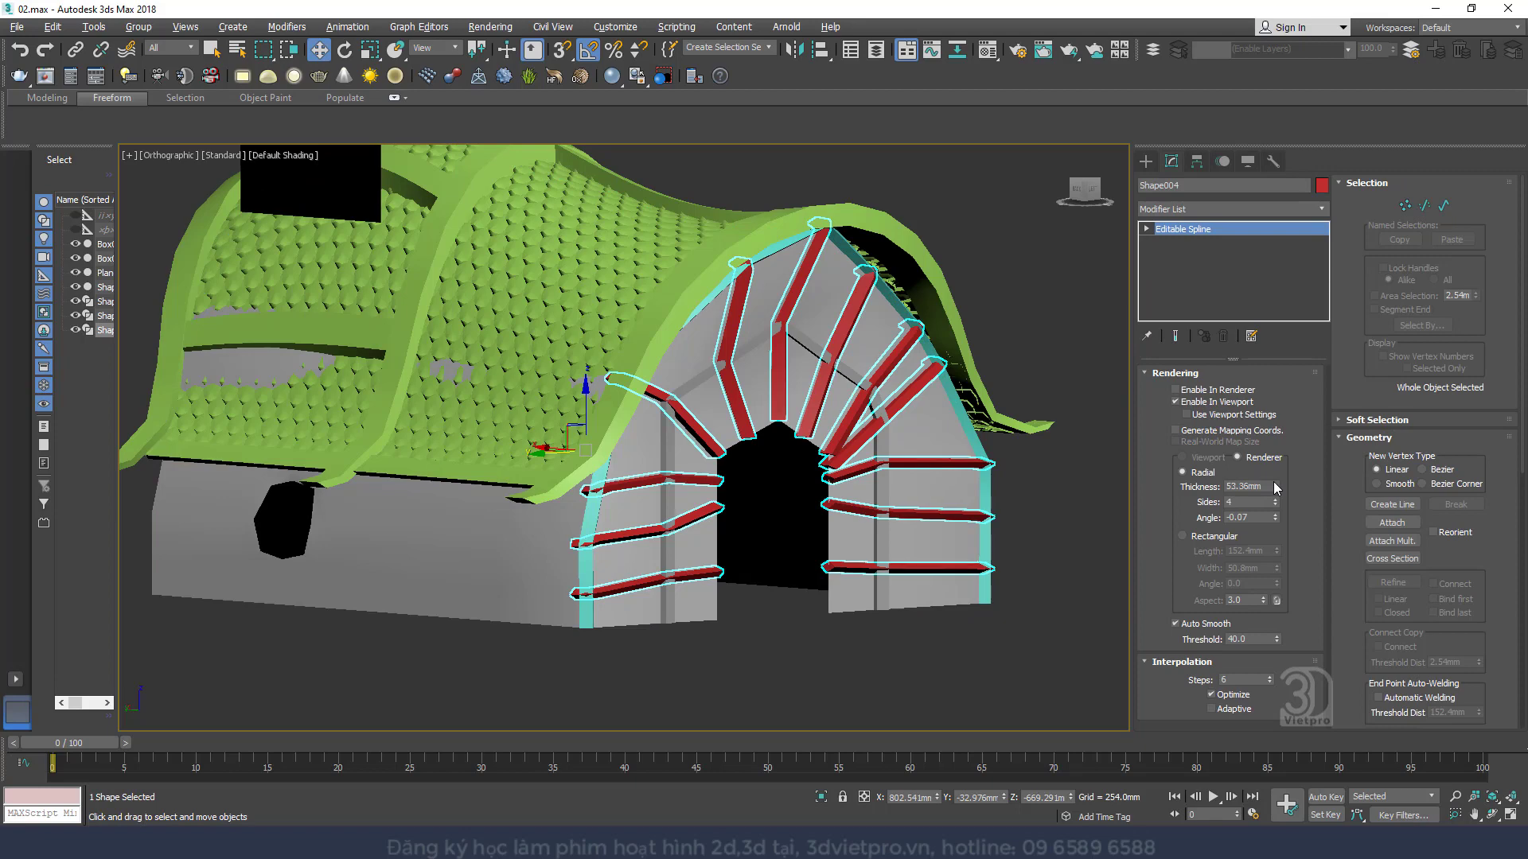
{"action": "left_click_drag", "start_coordinate": [1274, 484], "coordinate": [1274, 498]}
Adjust the thickness of the middle arch trim and raise its number of sides for a rounder profile
{"action": "left_click", "coordinate": [795, 332]}
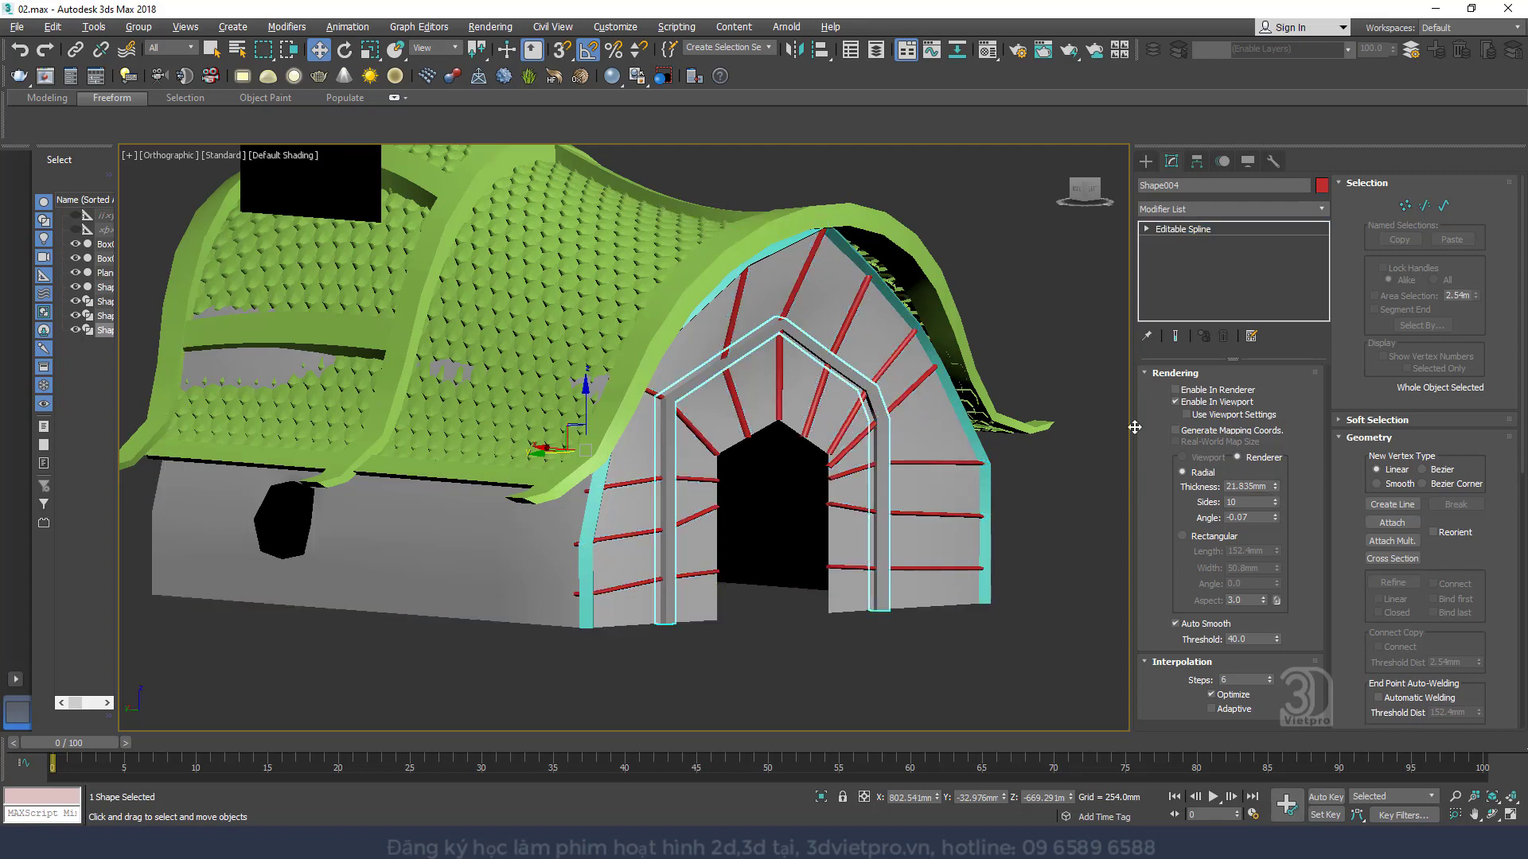
{"action": "left_click_drag", "start_coordinate": [1274, 487], "coordinate": [1275, 484]}
{"action": "left_click", "coordinate": [1276, 499]}
{"action": "key", "text": "F4"}
{"action": "scroll", "coordinate": [859, 404], "scroll_direction": "down", "scroll_amount": 3}
{"action": "mouse_move", "coordinate": [859, 404]}
{"action": "middle_mouse_down", "text": "alt"}
{"action": "mouse_move", "coordinate": [805, 417]}
{"action": "mouse_move", "coordinate": [803, 372]}
{"action": "middle_mouse_up", "text": "alt"}
{"action": "scroll", "coordinate": [803, 373], "scroll_direction": "up", "scroll_amount": 3}
Set the outer outline trim's thickness to 70.795 mm and its sides to 6
{"action": "left_click", "coordinate": [1049, 338]}
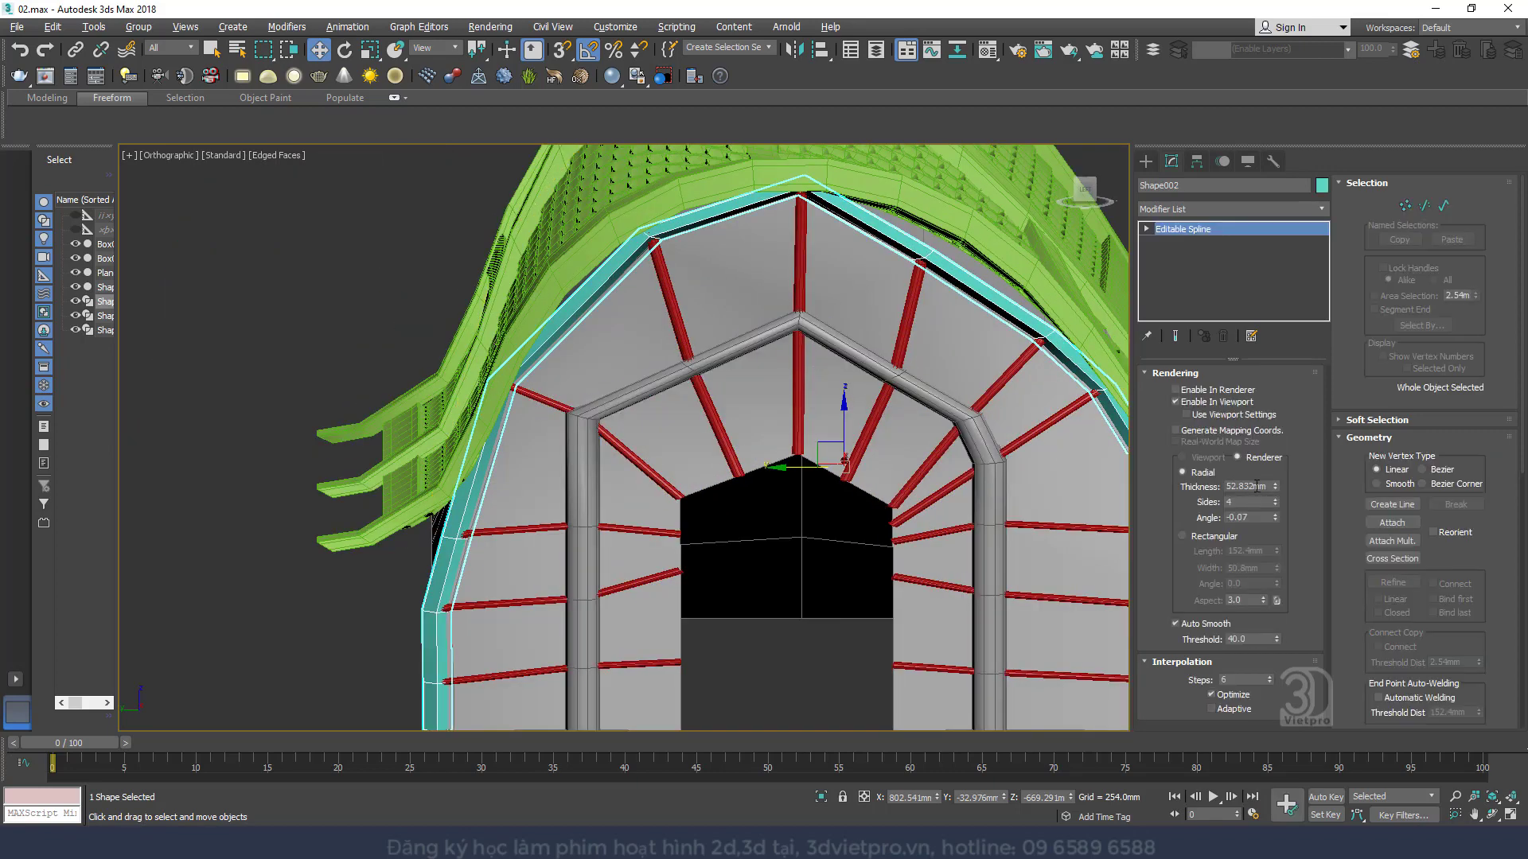
{"action": "mouse_move", "coordinate": [1275, 488]}
{"action": "left_mouse_down"}
{"action": "mouse_move", "coordinate": [1274, 458]}
{"action": "mouse_move", "coordinate": [1275, 499]}
{"action": "left_mouse_up"}
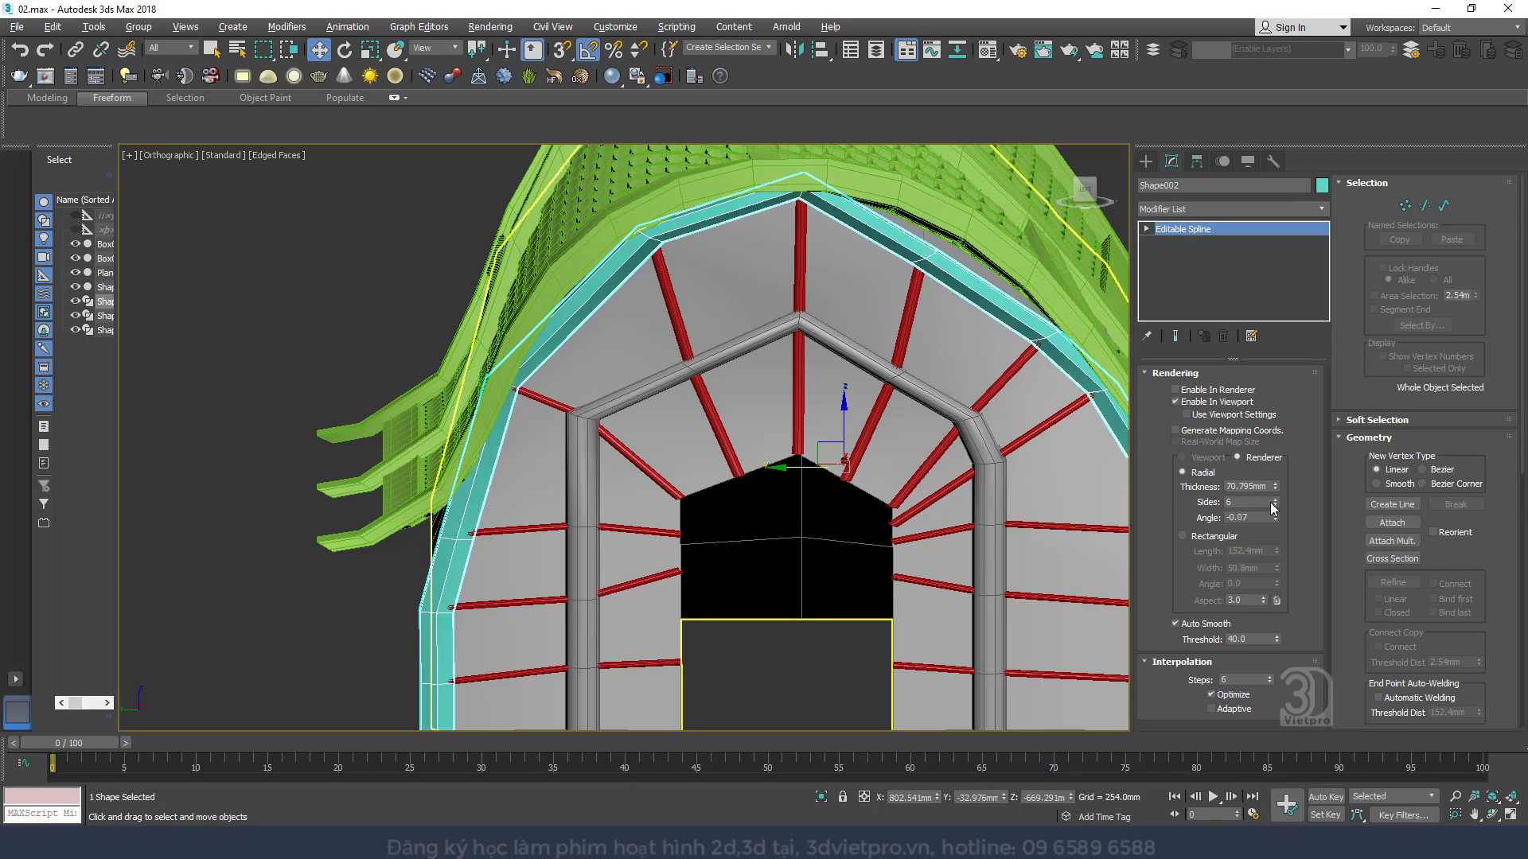
{"action": "scroll", "coordinate": [903, 382], "scroll_direction": "down", "scroll_amount": 2}
{"action": "middle_click_drag", "start_coordinate": [900, 403], "coordinate": [903, 385]}
Create a linear shape from the doorway's edge loop on the house body and leave edge editing
{"action": "left_click", "coordinate": [893, 411]}
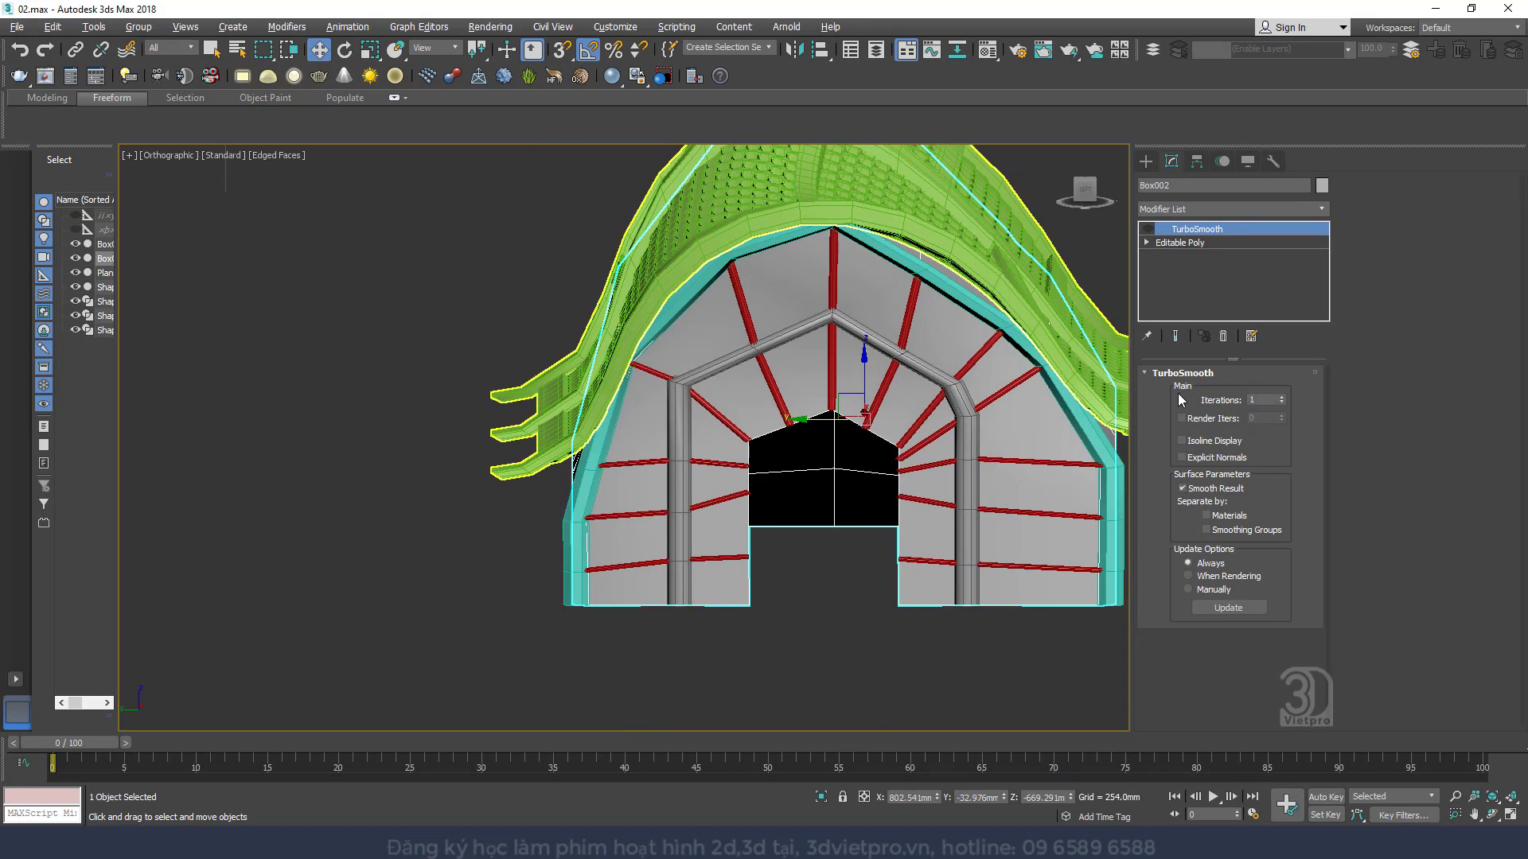
{"action": "left_click", "coordinate": [1206, 242]}
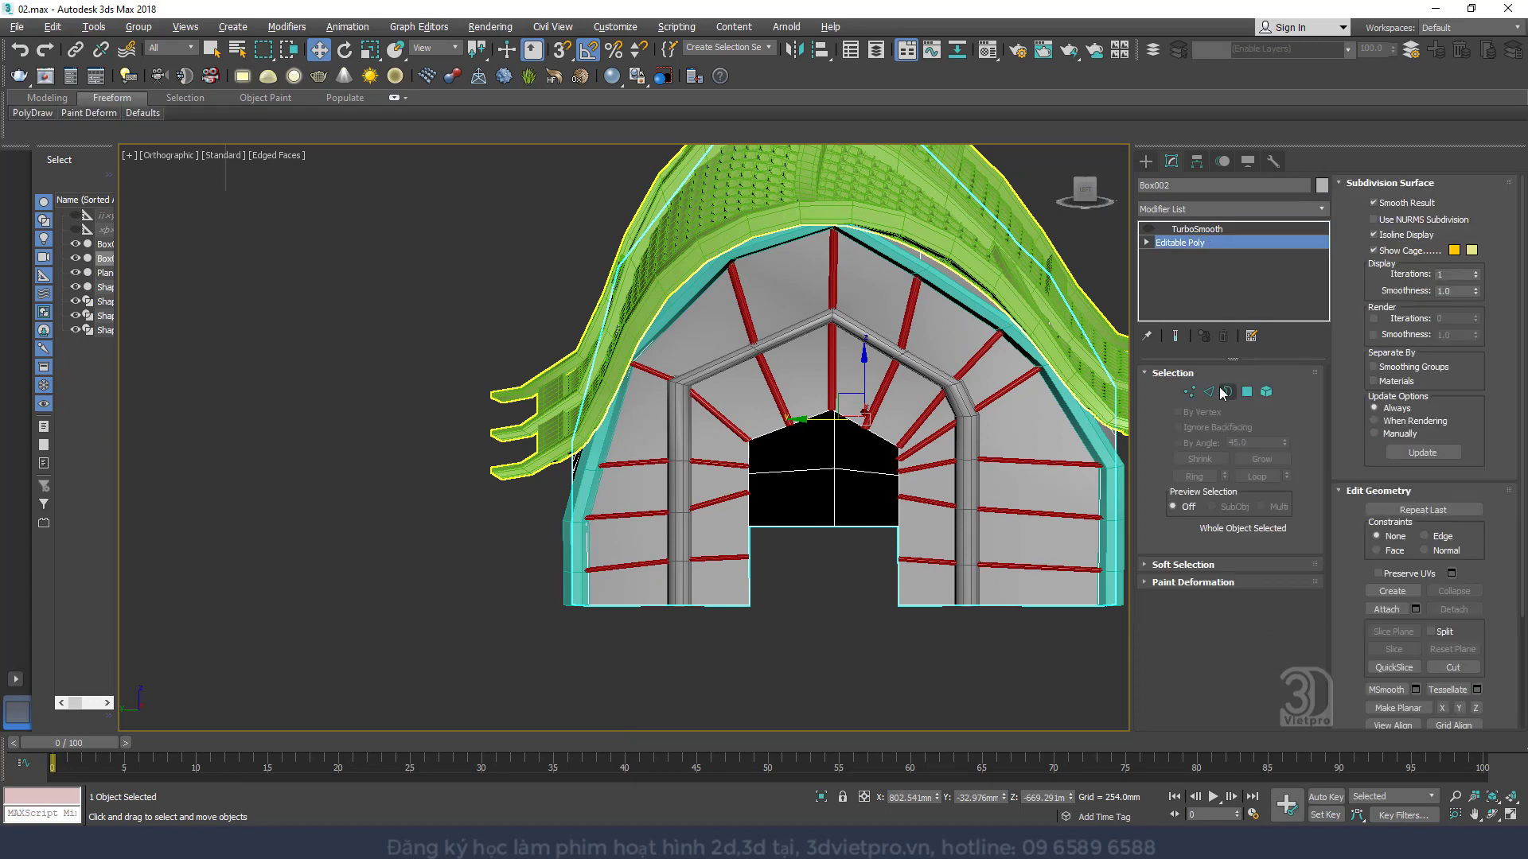
{"action": "left_click", "coordinate": [1207, 392]}
{"action": "left_click", "coordinate": [879, 432]}
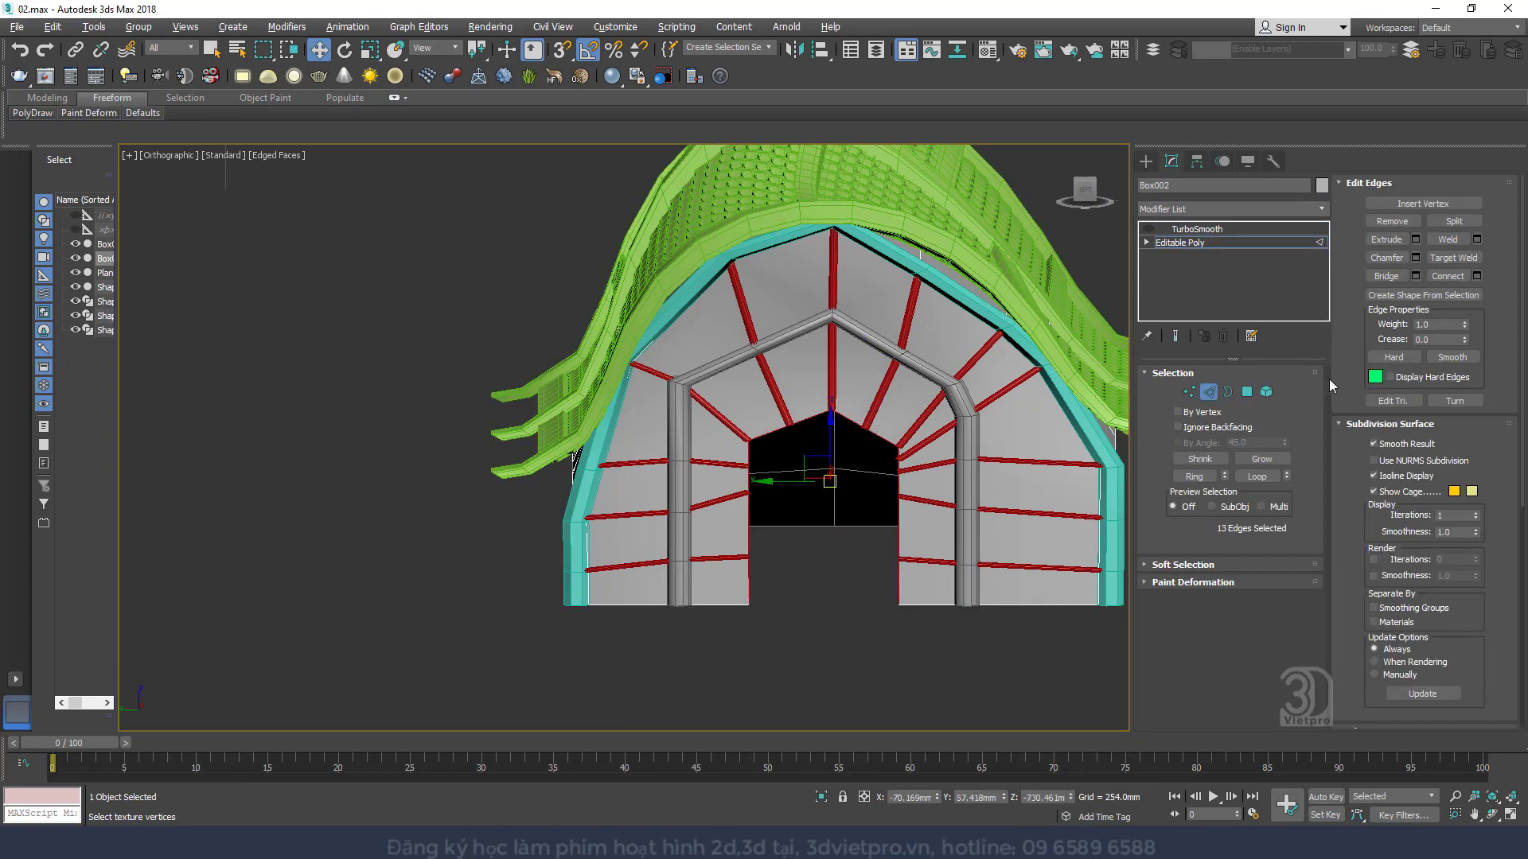
{"action": "left_click", "coordinate": [1401, 296]}
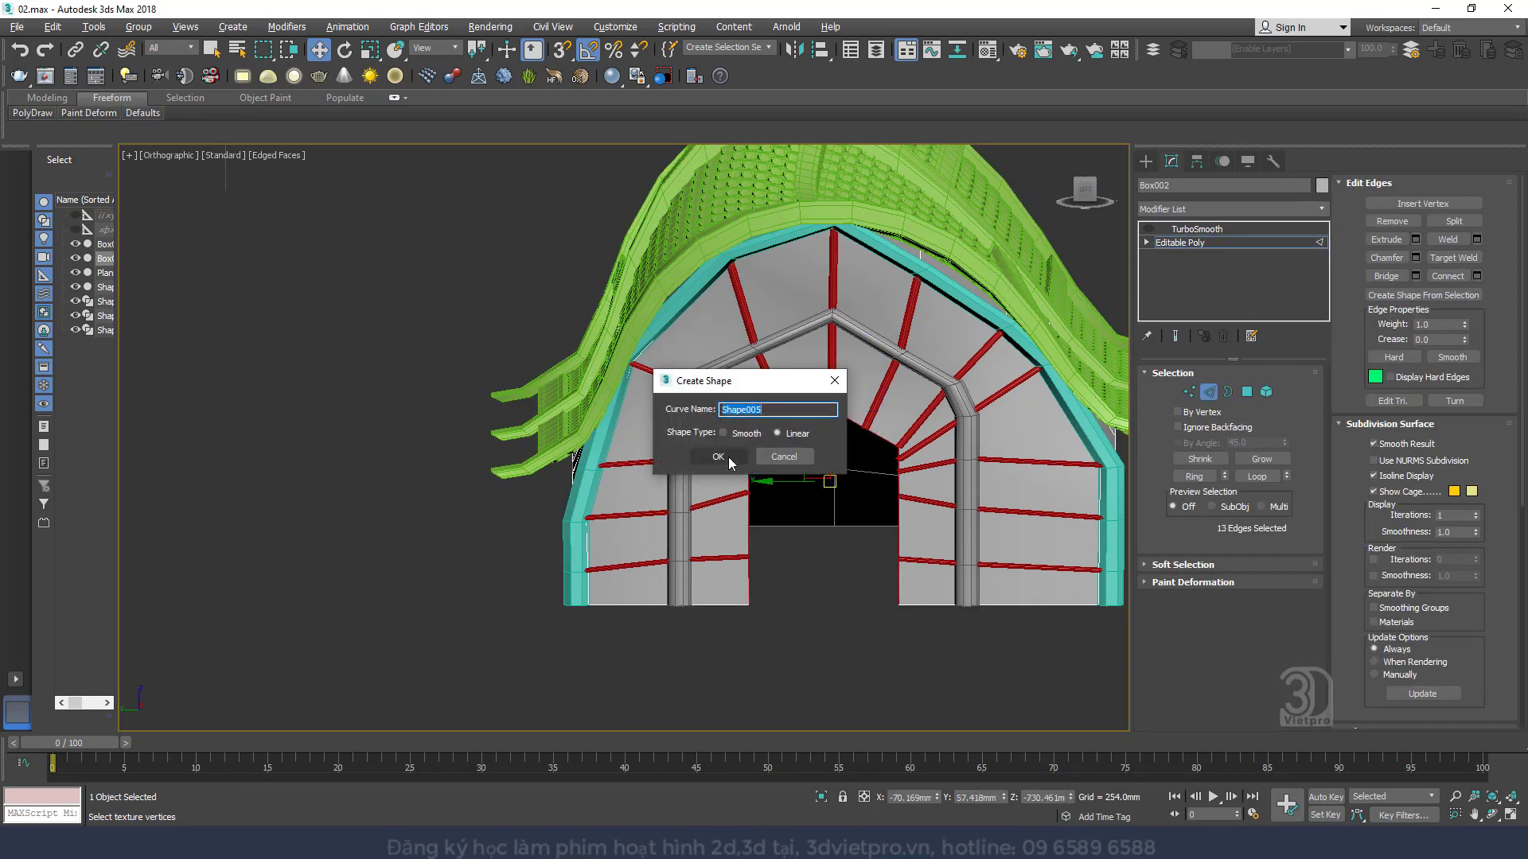
{"action": "left_click", "coordinate": [719, 458]}
{"action": "left_click", "coordinate": [1212, 392]}
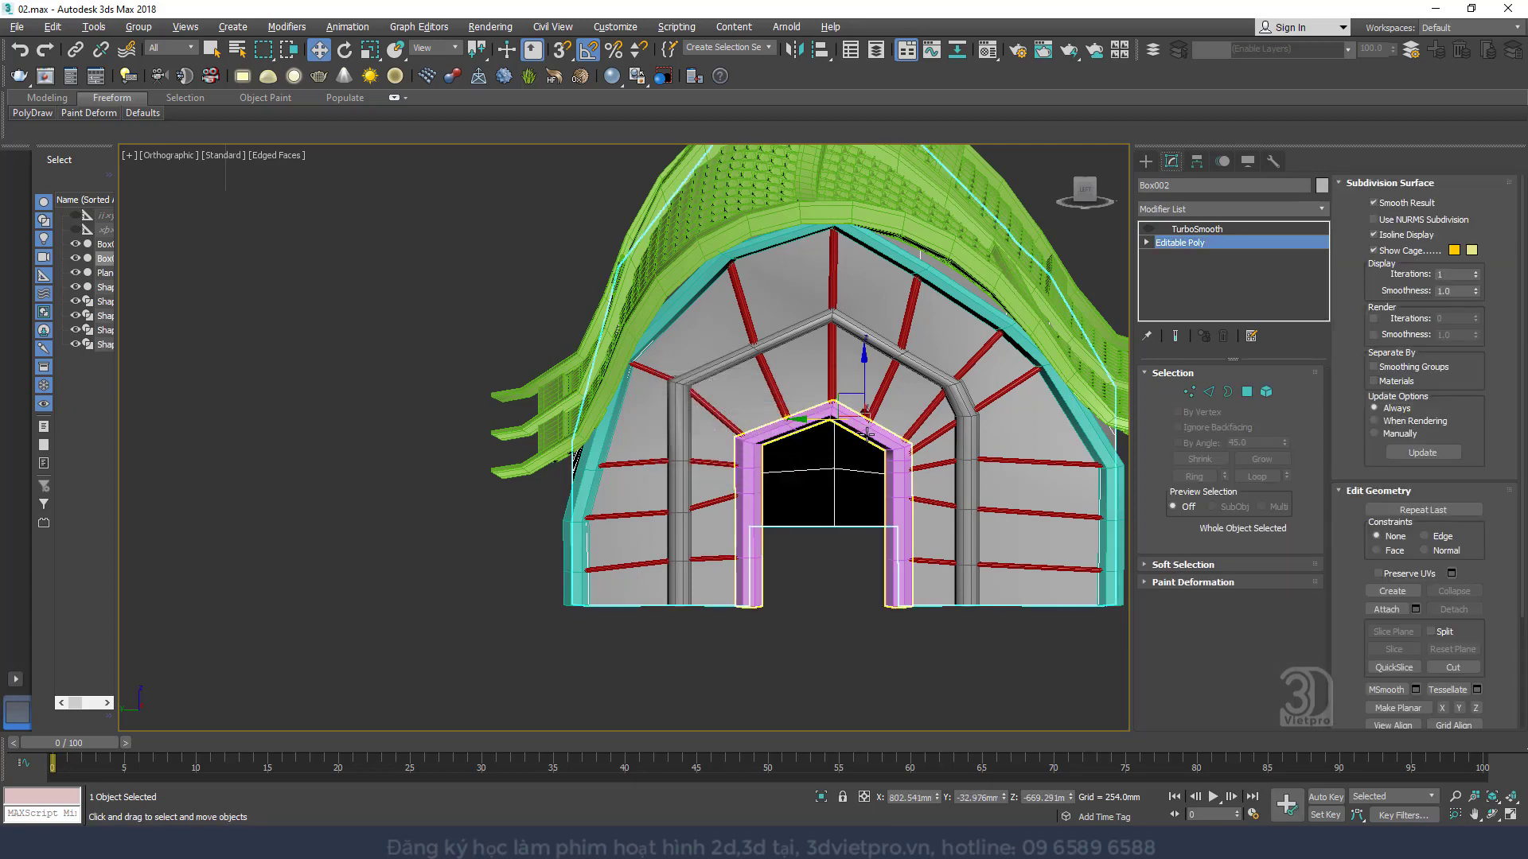
Convert the house body with its TurboSmooth modifier to an Editable Poly
{"action": "left_click", "coordinate": [820, 416]}
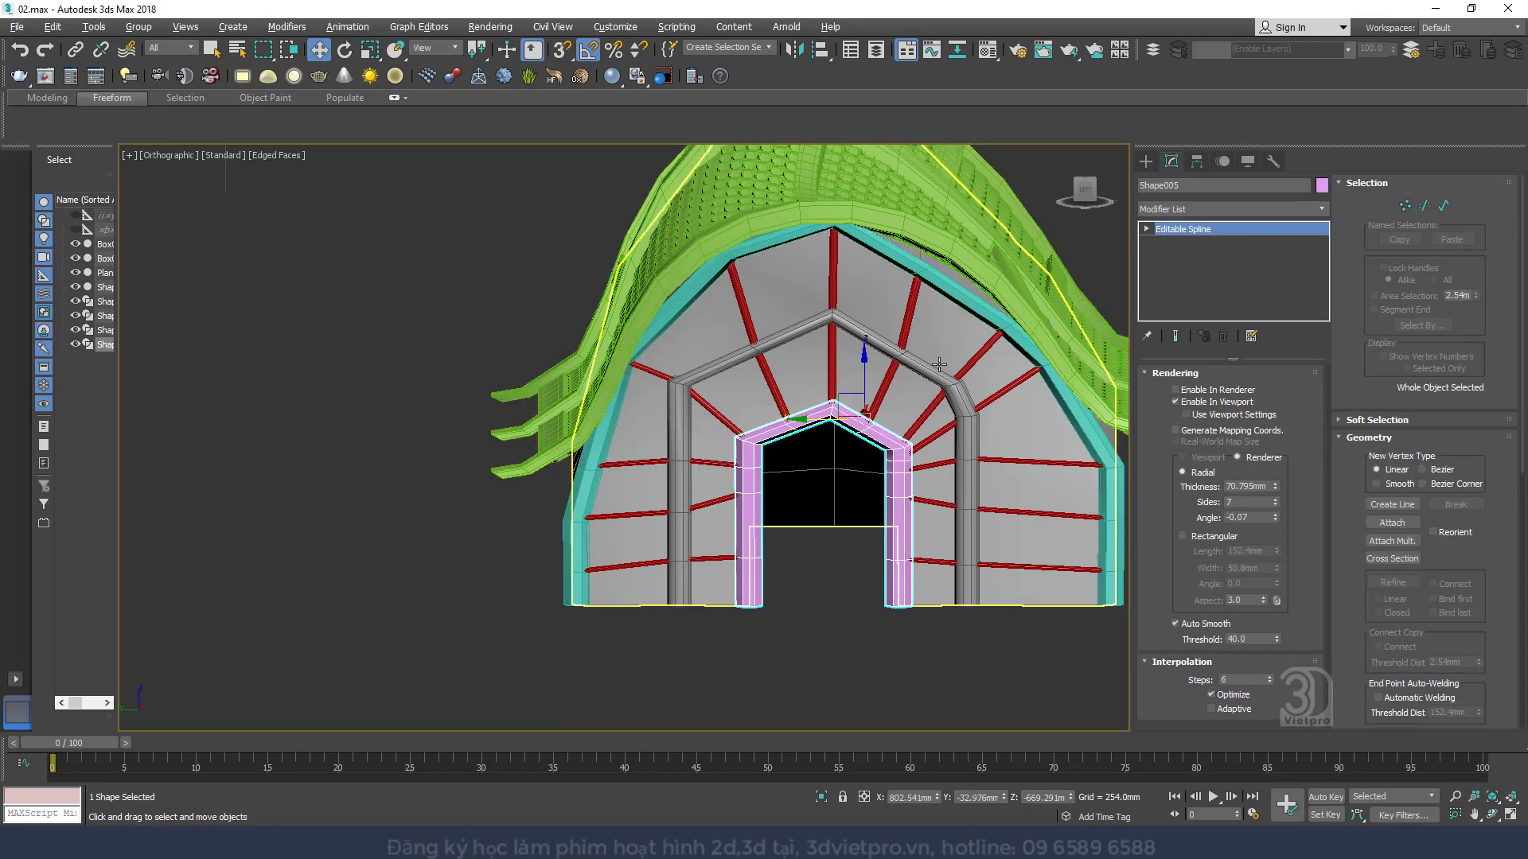
{"action": "scroll", "coordinate": [853, 422], "scroll_direction": "down", "scroll_amount": 2}
{"action": "middle_click_drag", "start_coordinate": [853, 433], "coordinate": [884, 443], "text": "alt"}
{"action": "left_click", "coordinate": [886, 421]}
{"action": "right_click", "coordinate": [886, 421]}
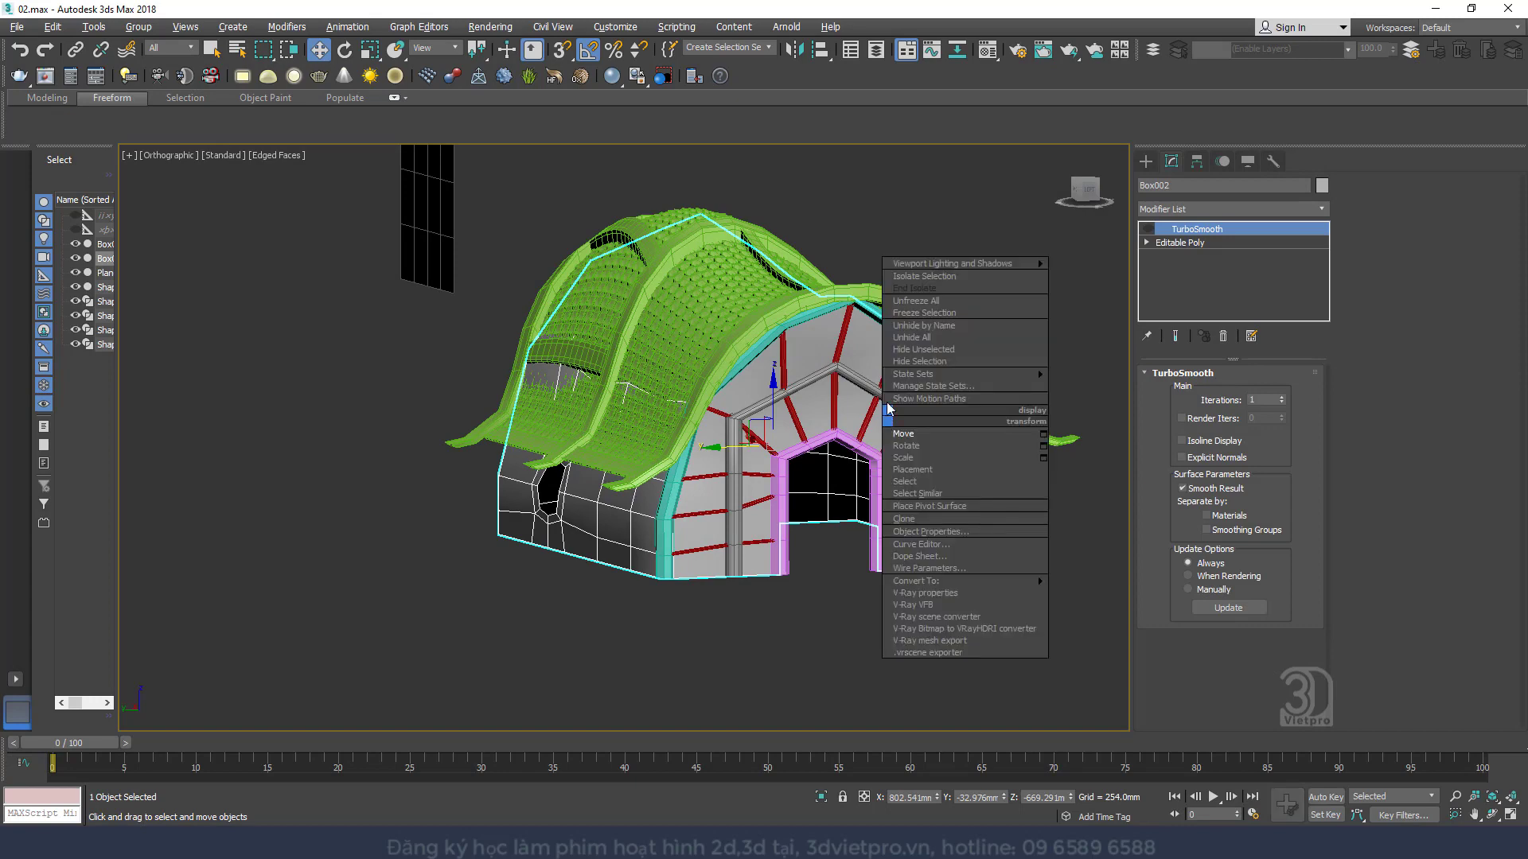
{"action": "mouse_move", "coordinate": [1034, 580]}
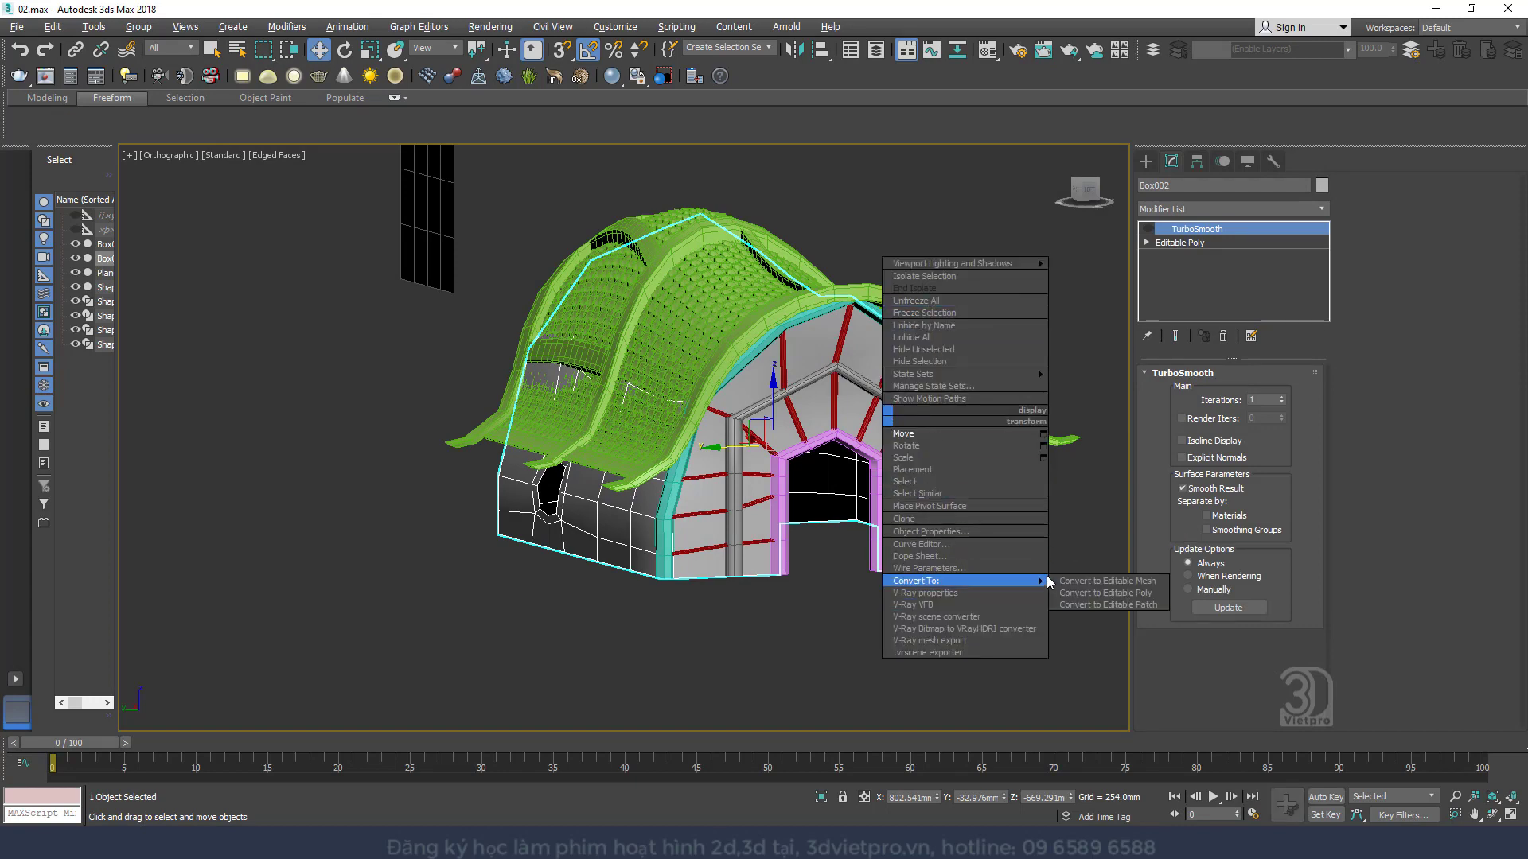
{"action": "left_click", "coordinate": [1133, 594]}
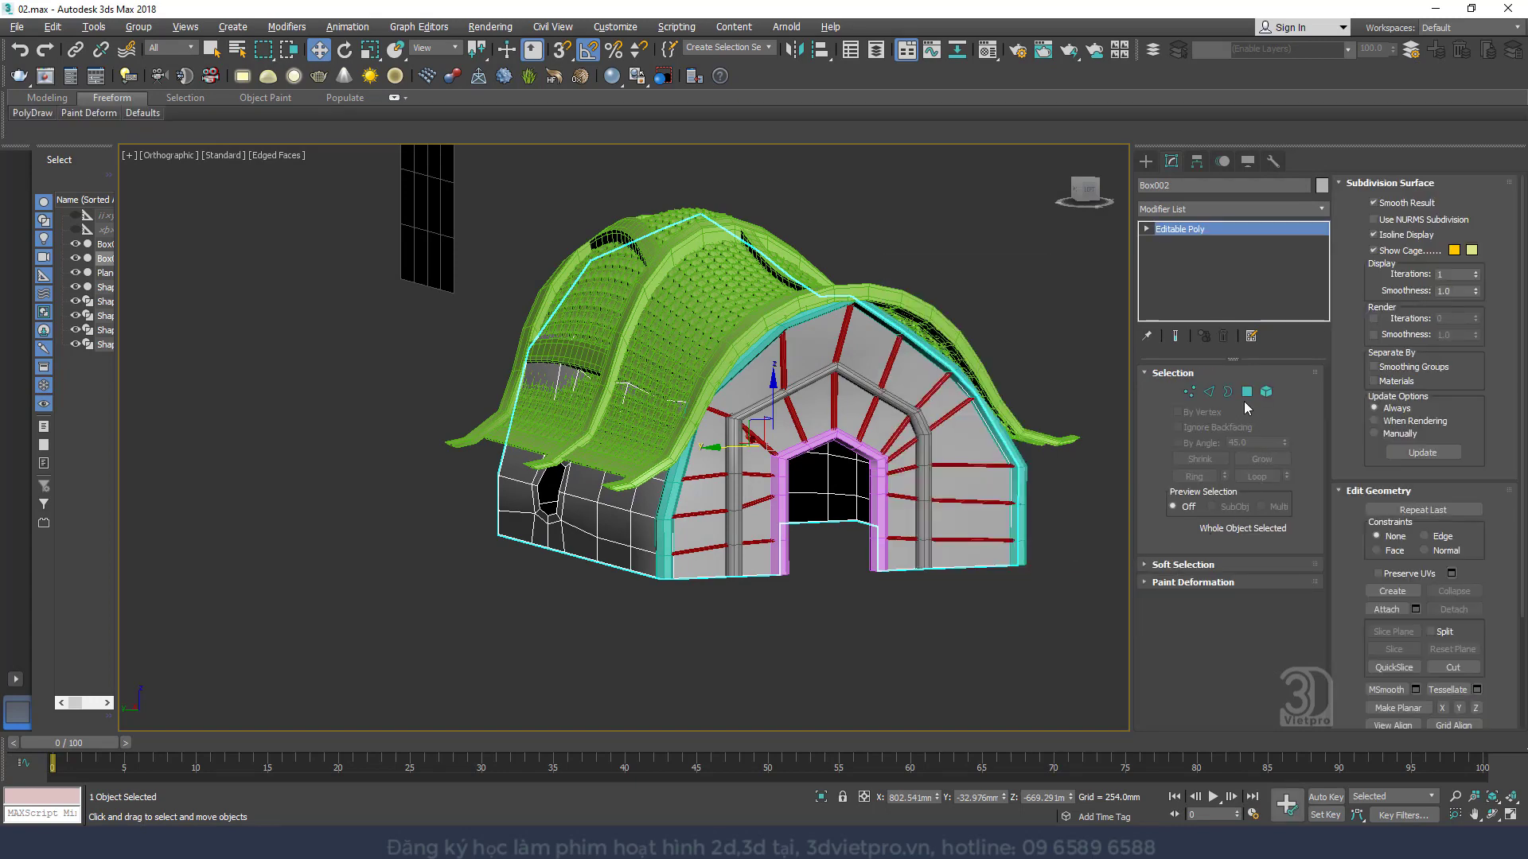
Attach the doorway, middle arch, radial and outer outline trim shapes to the house body
{"action": "left_click", "coordinate": [1391, 608]}
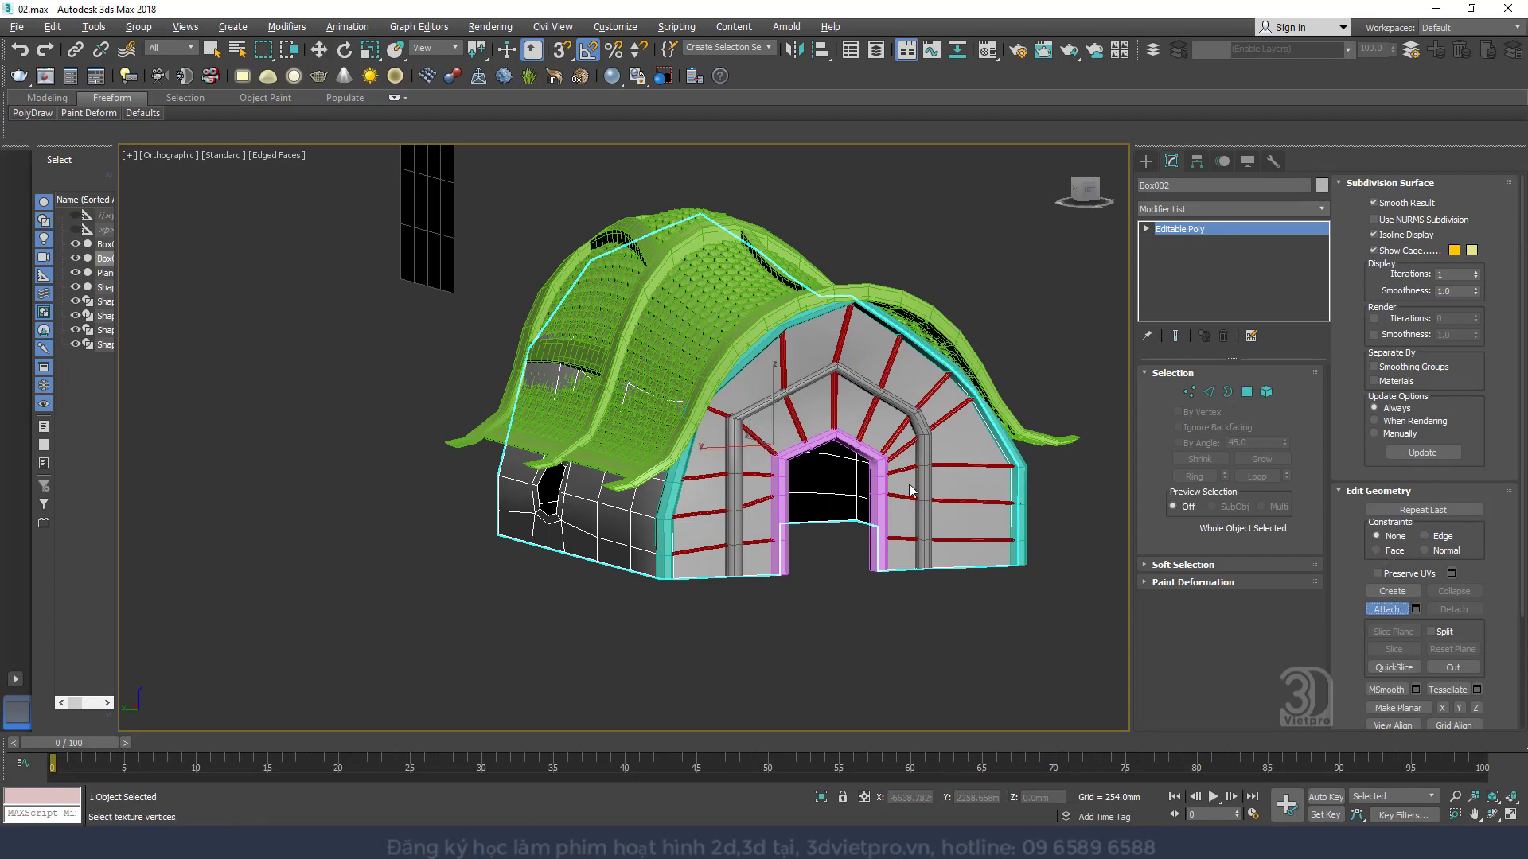
{"action": "left_click", "coordinate": [878, 482]}
{"action": "left_click", "coordinate": [921, 460]}
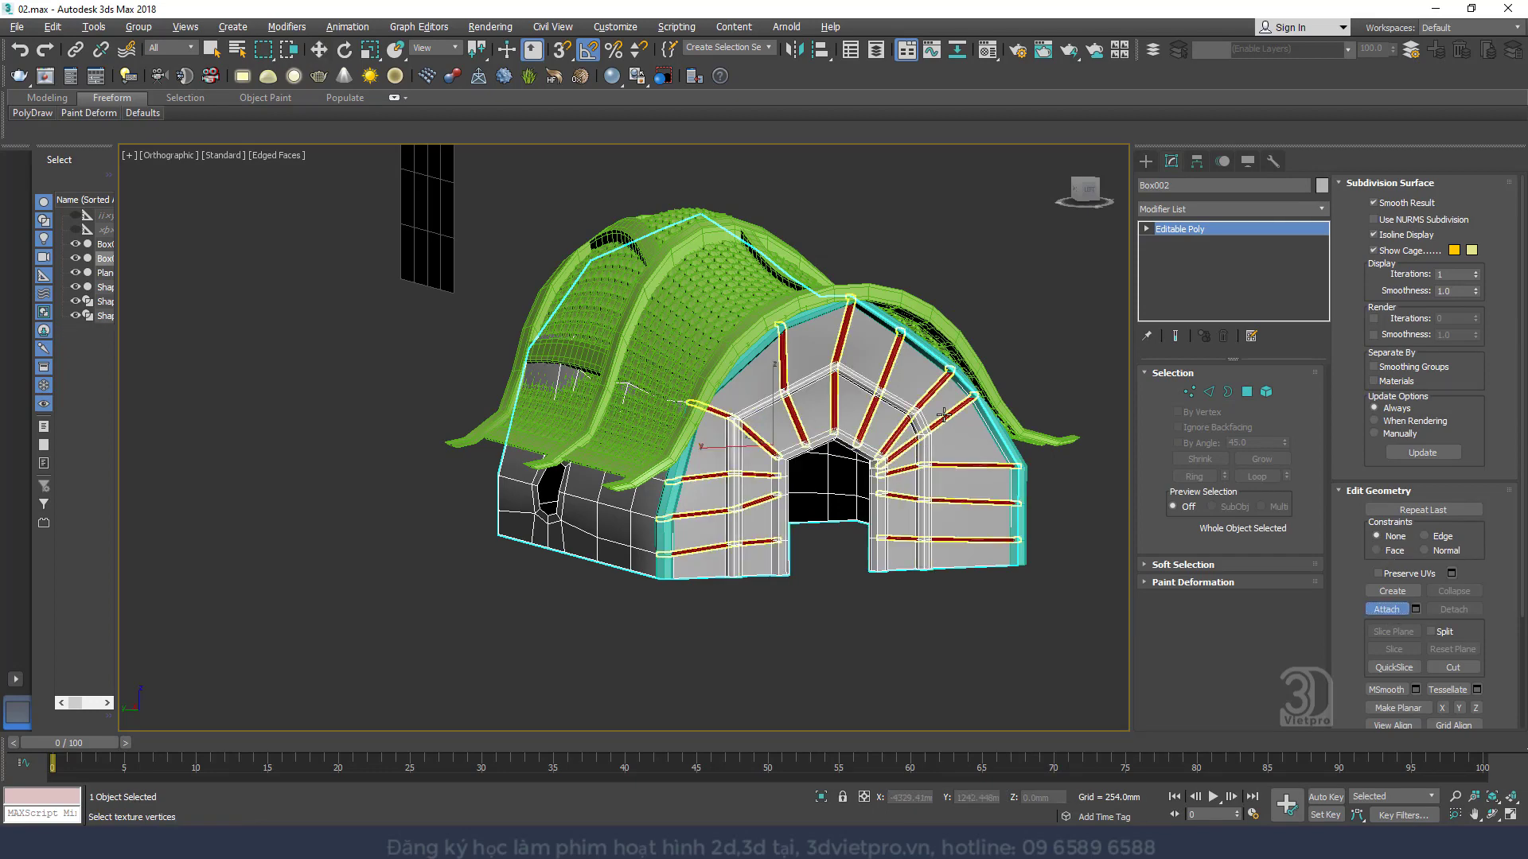
{"action": "left_click", "coordinate": [943, 415]}
{"action": "left_click", "coordinate": [1009, 446]}
{"action": "right_click", "coordinate": [1075, 527]}
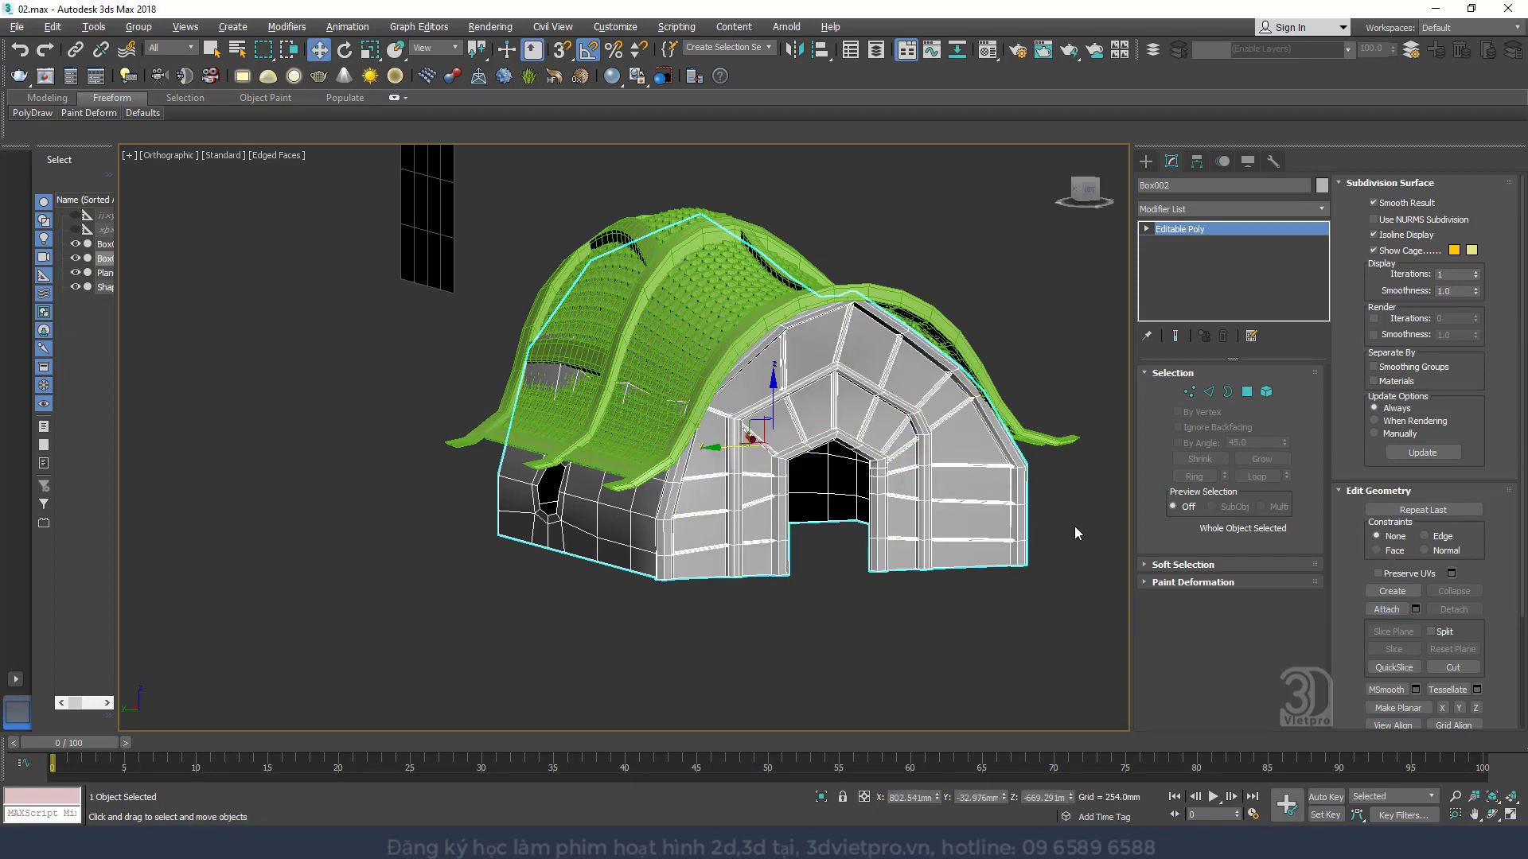
Apply a TurboSmooth modifier to the combined house body
{"action": "middle_click_drag", "start_coordinate": [883, 506], "coordinate": [820, 500], "text": "alt"}
{"action": "scroll", "coordinate": [819, 500], "scroll_direction": "up", "scroll_amount": 2}
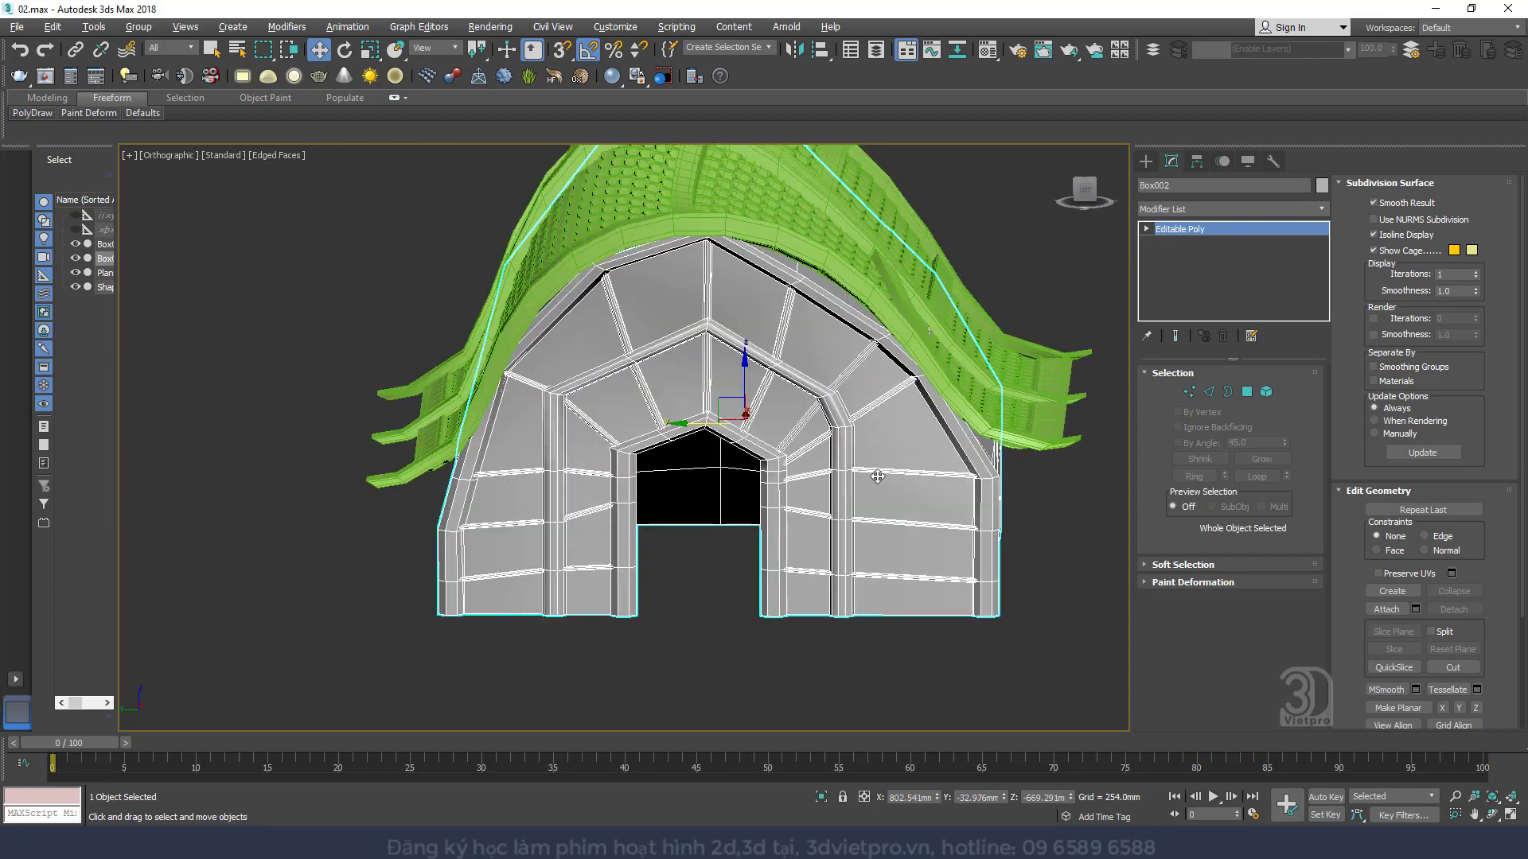
{"action": "left_click", "coordinate": [1175, 210]}
{"action": "left_click", "coordinate": [1185, 515]}
{"action": "scroll", "coordinate": [783, 496], "scroll_direction": "down", "scroll_amount": 2}
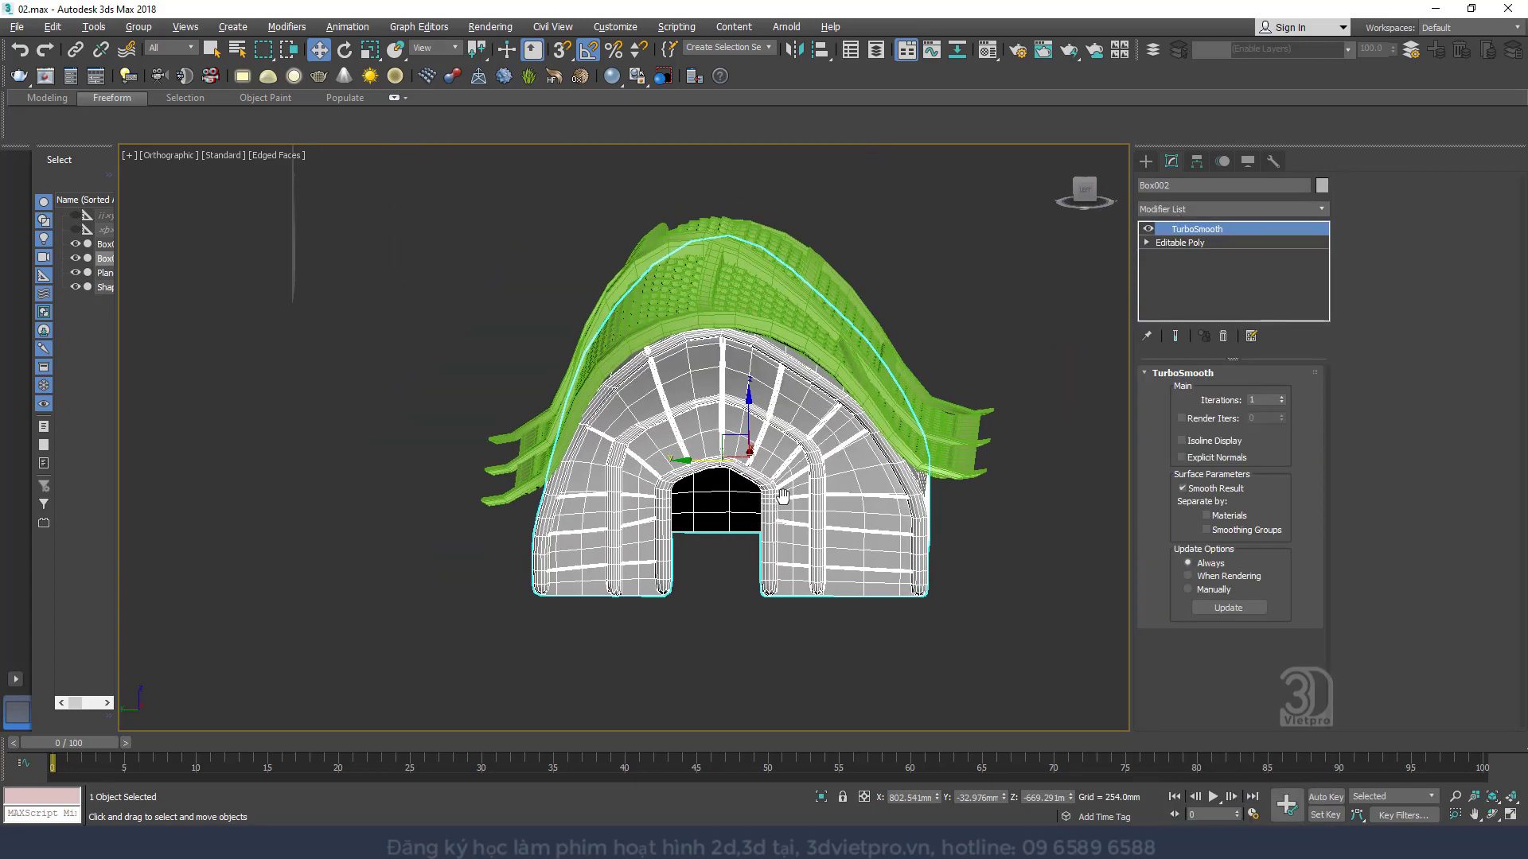
Examine the smoothed end wall and its trim up close in a perspective view without edged faces
{"action": "mouse_move", "coordinate": [782, 496]}
{"action": "middle_mouse_down", "text": "alt"}
{"action": "mouse_move", "coordinate": [830, 497]}
{"action": "mouse_move", "coordinate": [844, 541]}
{"action": "mouse_move", "coordinate": [800, 593]}
{"action": "mouse_move", "coordinate": [748, 511]}
{"action": "middle_mouse_up", "text": "alt"}
{"action": "key", "text": "F4"}
{"action": "left_click", "coordinate": [800, 587]}
{"action": "key", "text": "p"}
{"action": "middle_click_drag", "start_coordinate": [748, 511], "coordinate": [398, 551]}
{"action": "scroll", "coordinate": [560, 546], "scroll_direction": "up", "scroll_amount": 2}
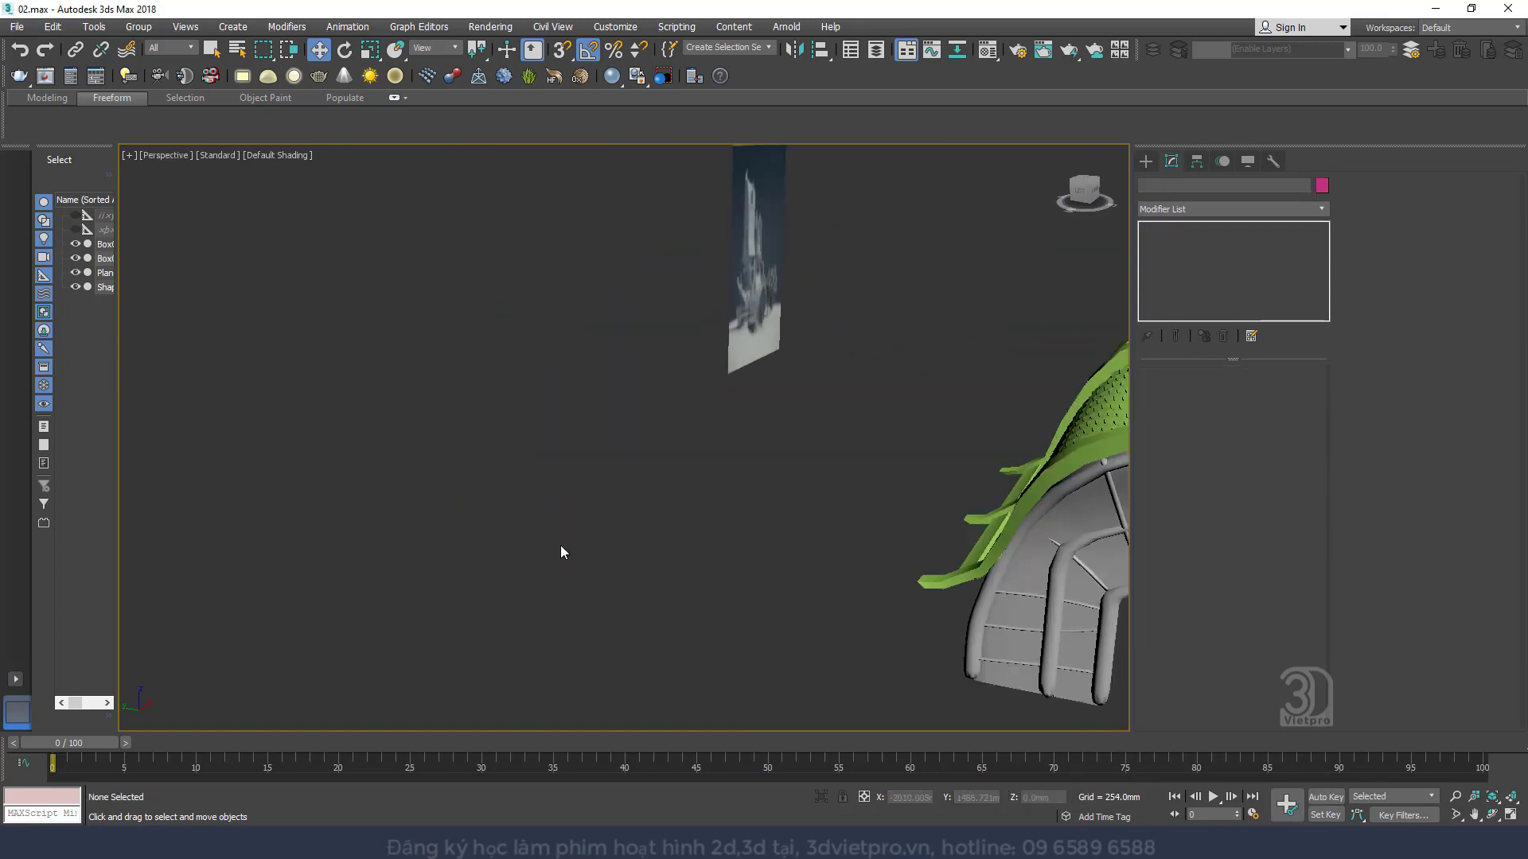
{"action": "key", "text": "z"}
{"action": "left_click", "coordinate": [655, 566]}
{"action": "scroll", "coordinate": [655, 568], "scroll_direction": "up", "scroll_amount": 4}
{"action": "middle_click_drag", "start_coordinate": [655, 568], "coordinate": [795, 549], "text": "alt"}
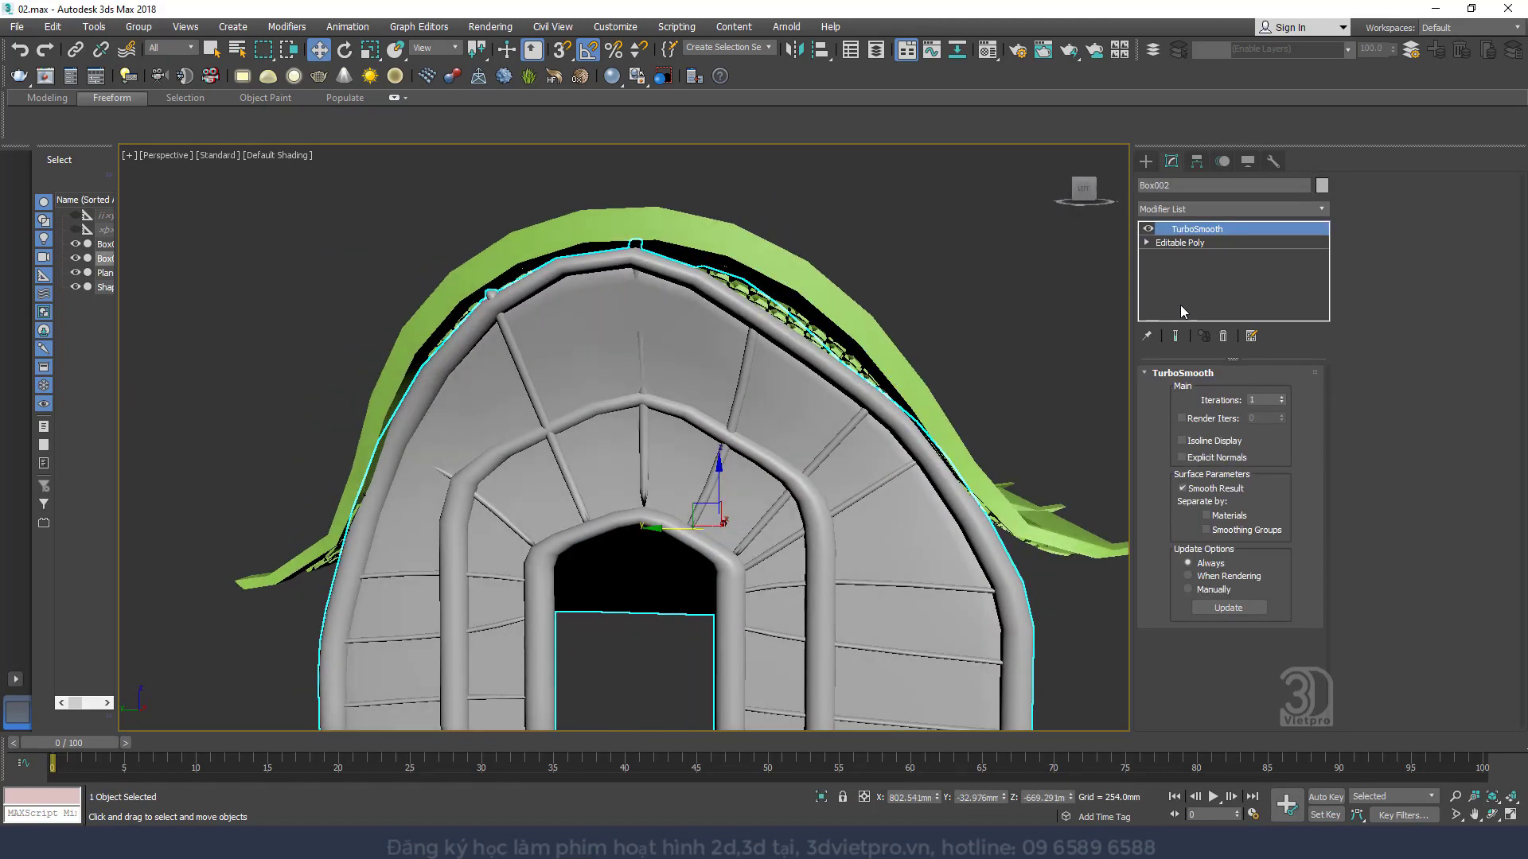
Turn off the TurboSmooth result and enter polygon editing on the house body's Editable Poly with edged faces shown
{"action": "left_click", "coordinate": [1148, 229]}
{"action": "middle_click_drag", "start_coordinate": [739, 436], "coordinate": [756, 375]}
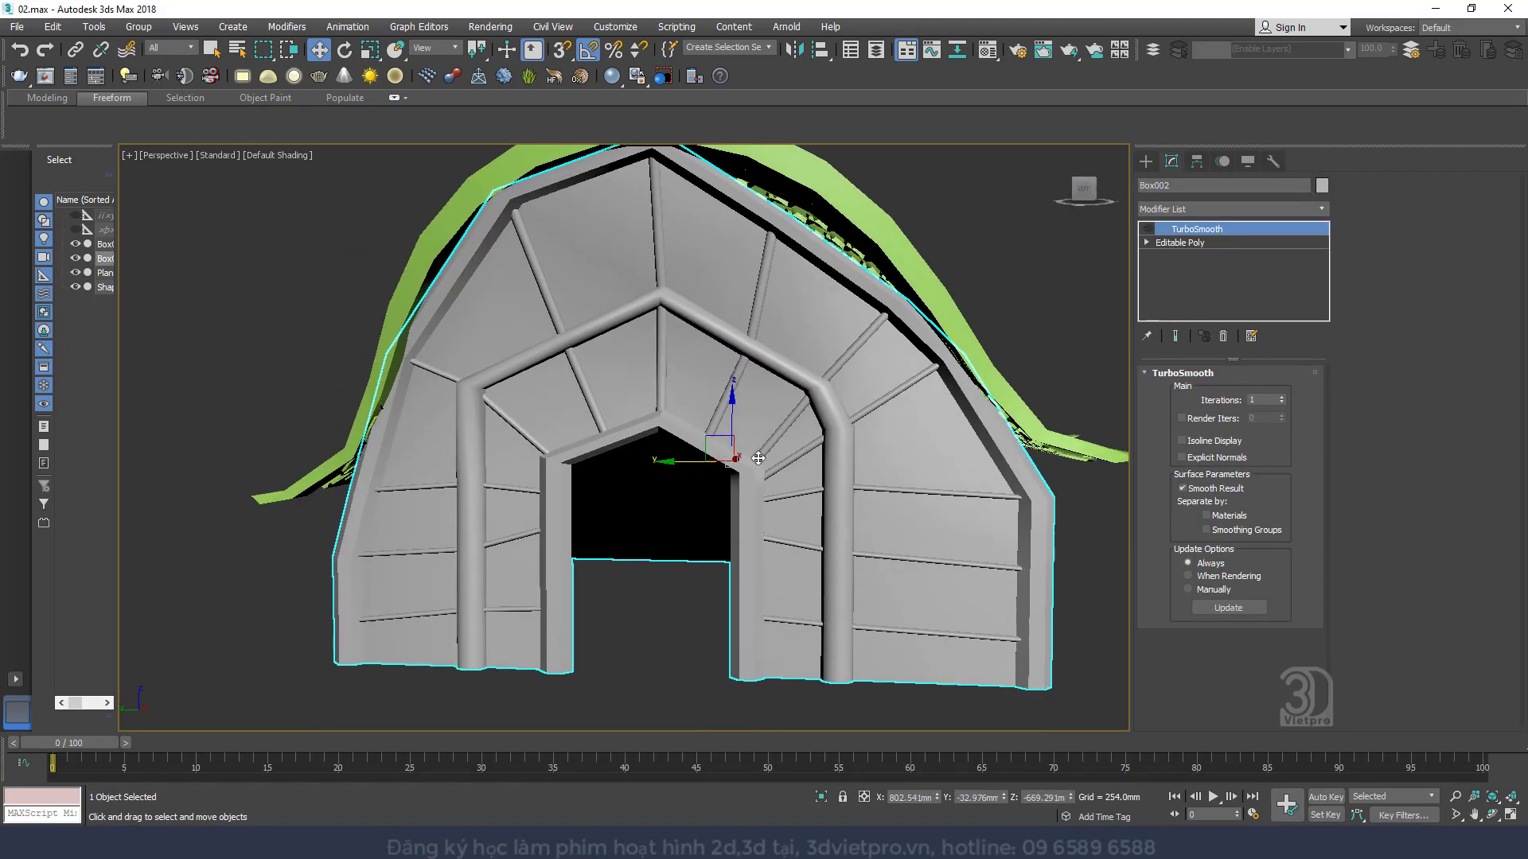
{"action": "left_click", "coordinate": [1175, 244]}
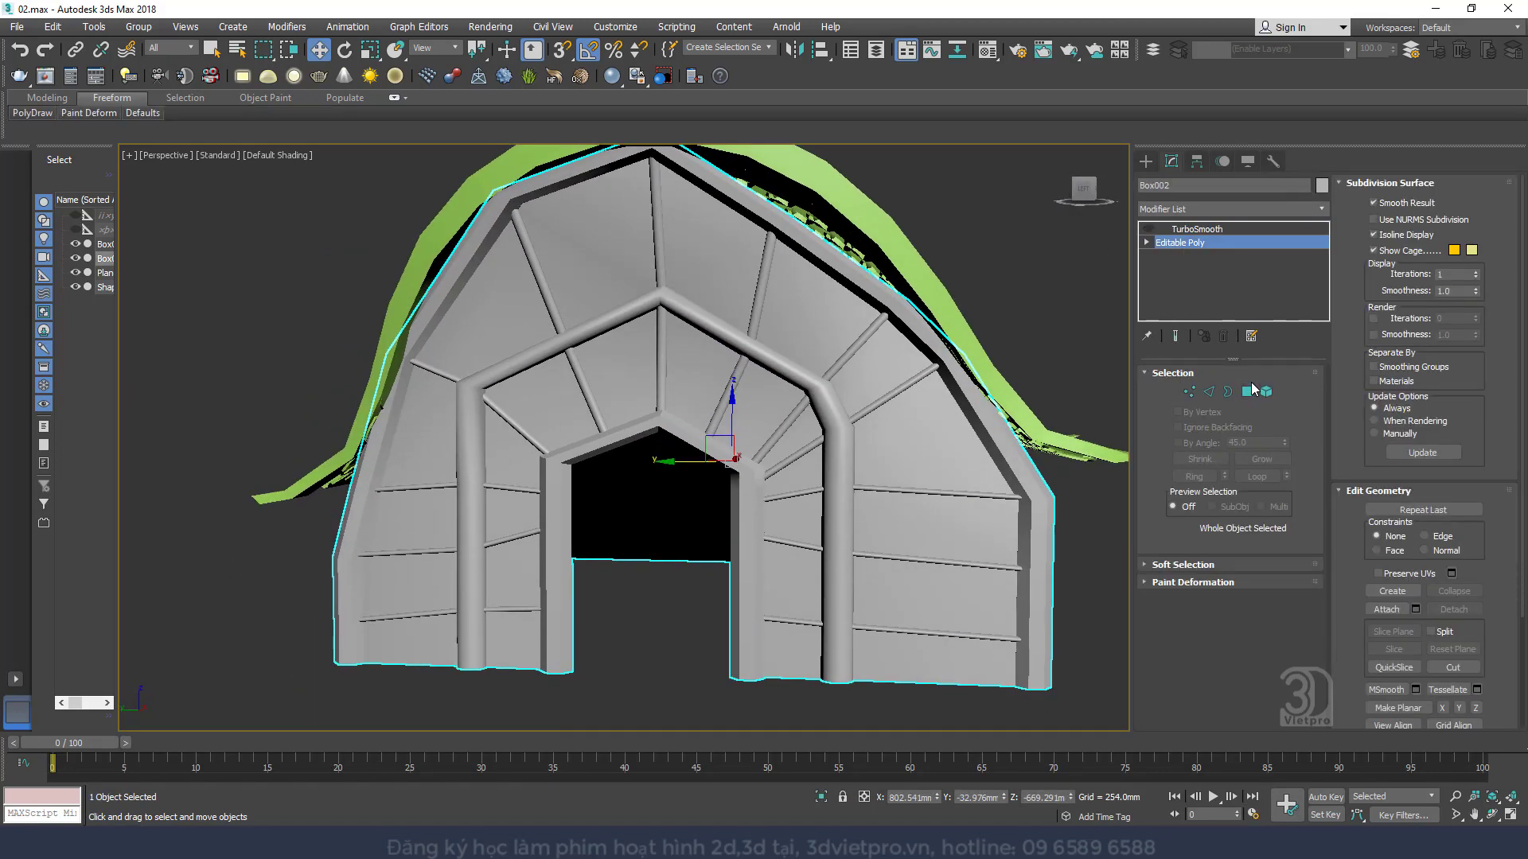
{"action": "left_click", "coordinate": [1247, 391]}
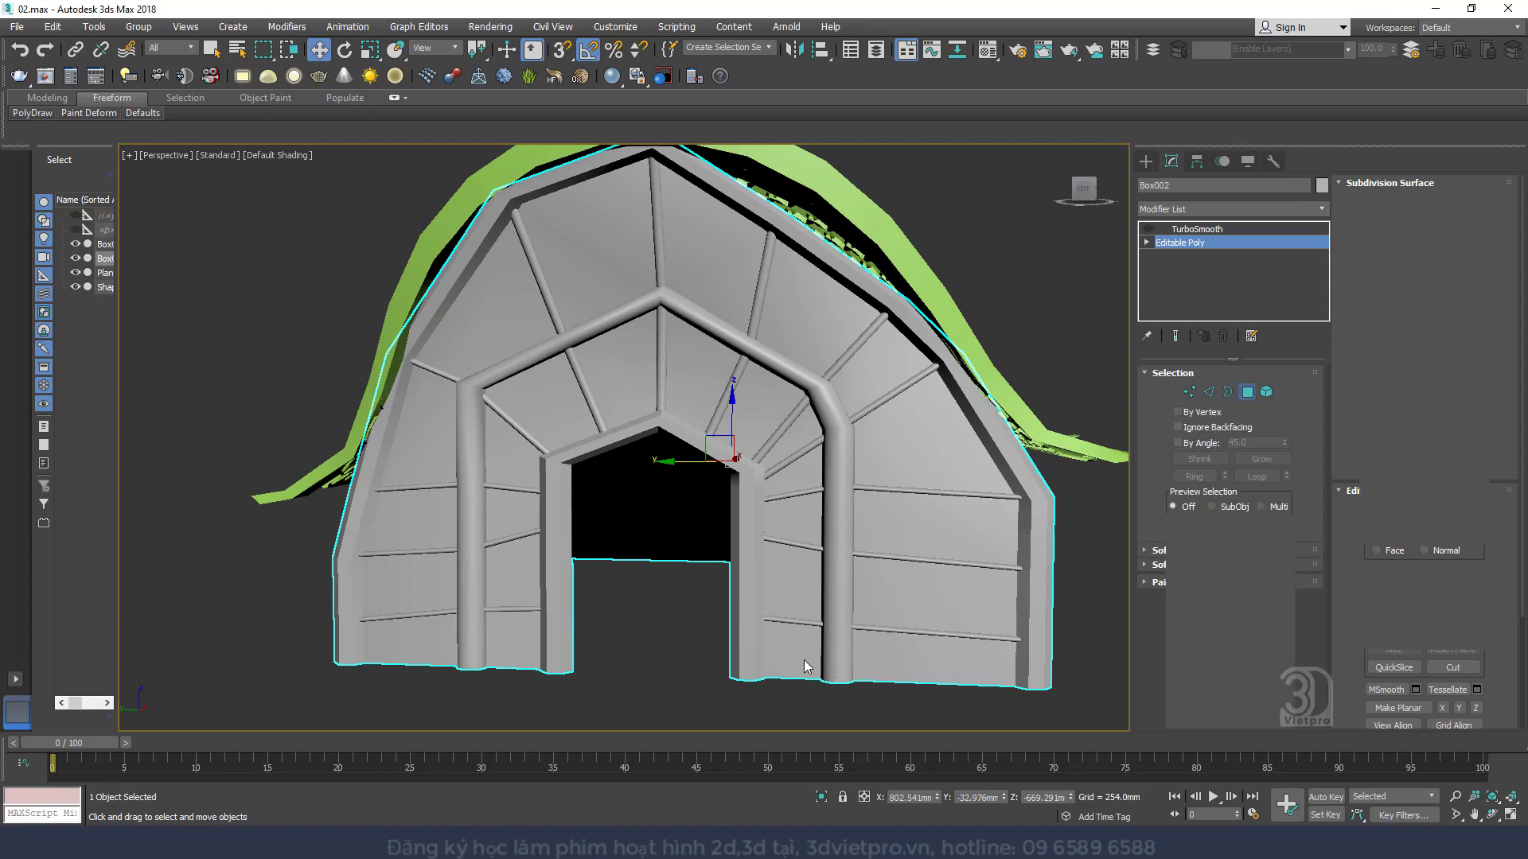
{"action": "middle_click_drag", "start_coordinate": [803, 660], "coordinate": [863, 535], "text": "alt"}
{"action": "middle_click_drag", "start_coordinate": [822, 715], "coordinate": [821, 579]}
{"action": "key", "text": "F4"}
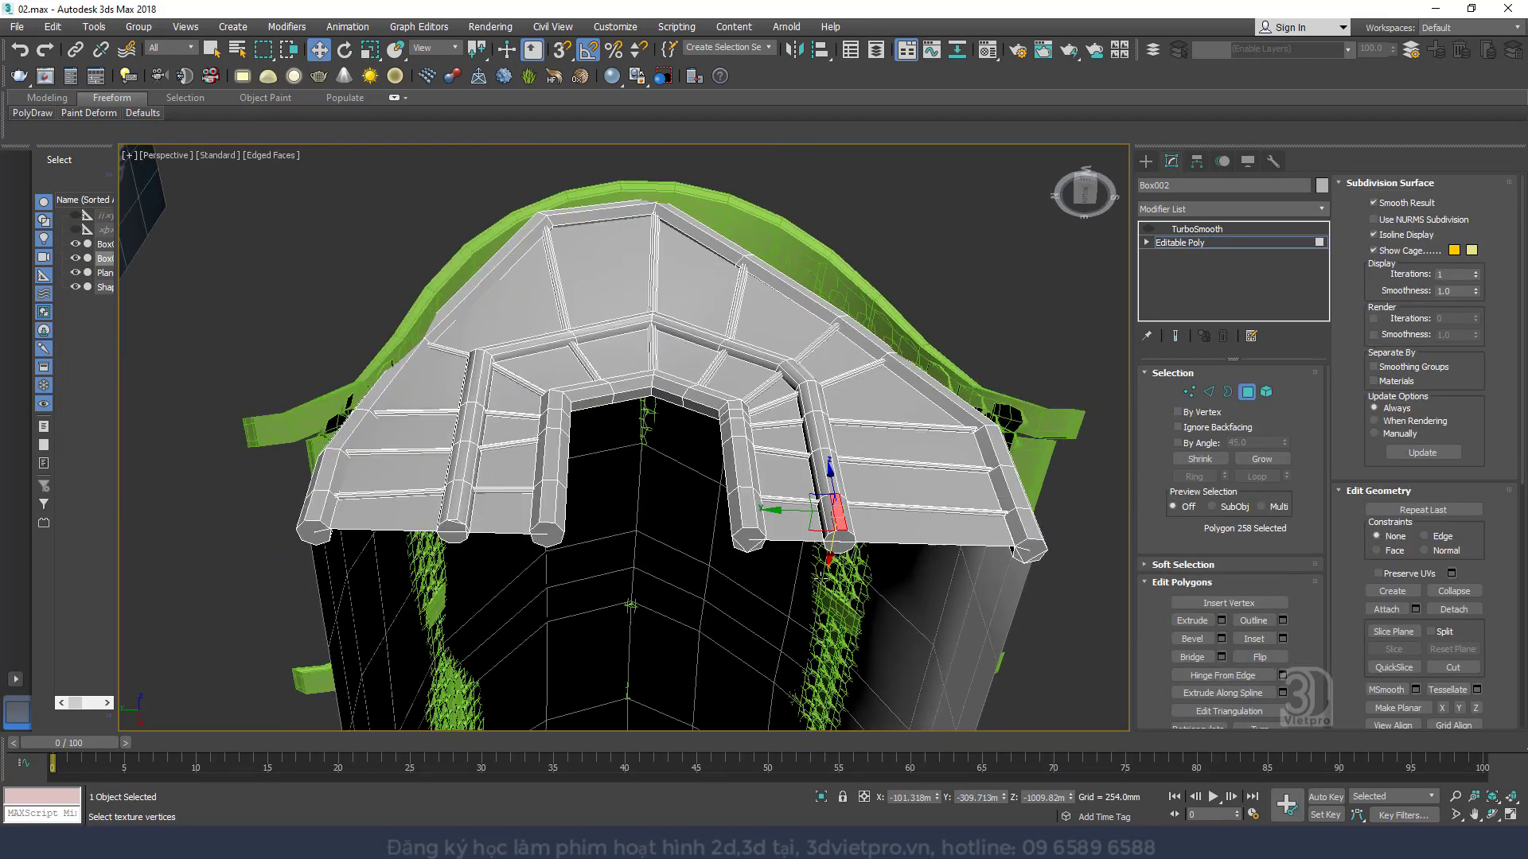
Delete the cap polygons closing the bottom ends of the doorway, arch and outline trim posts
{"action": "left_click", "coordinate": [844, 541]}
{"action": "left_click", "coordinate": [749, 535], "text": "ctrl"}
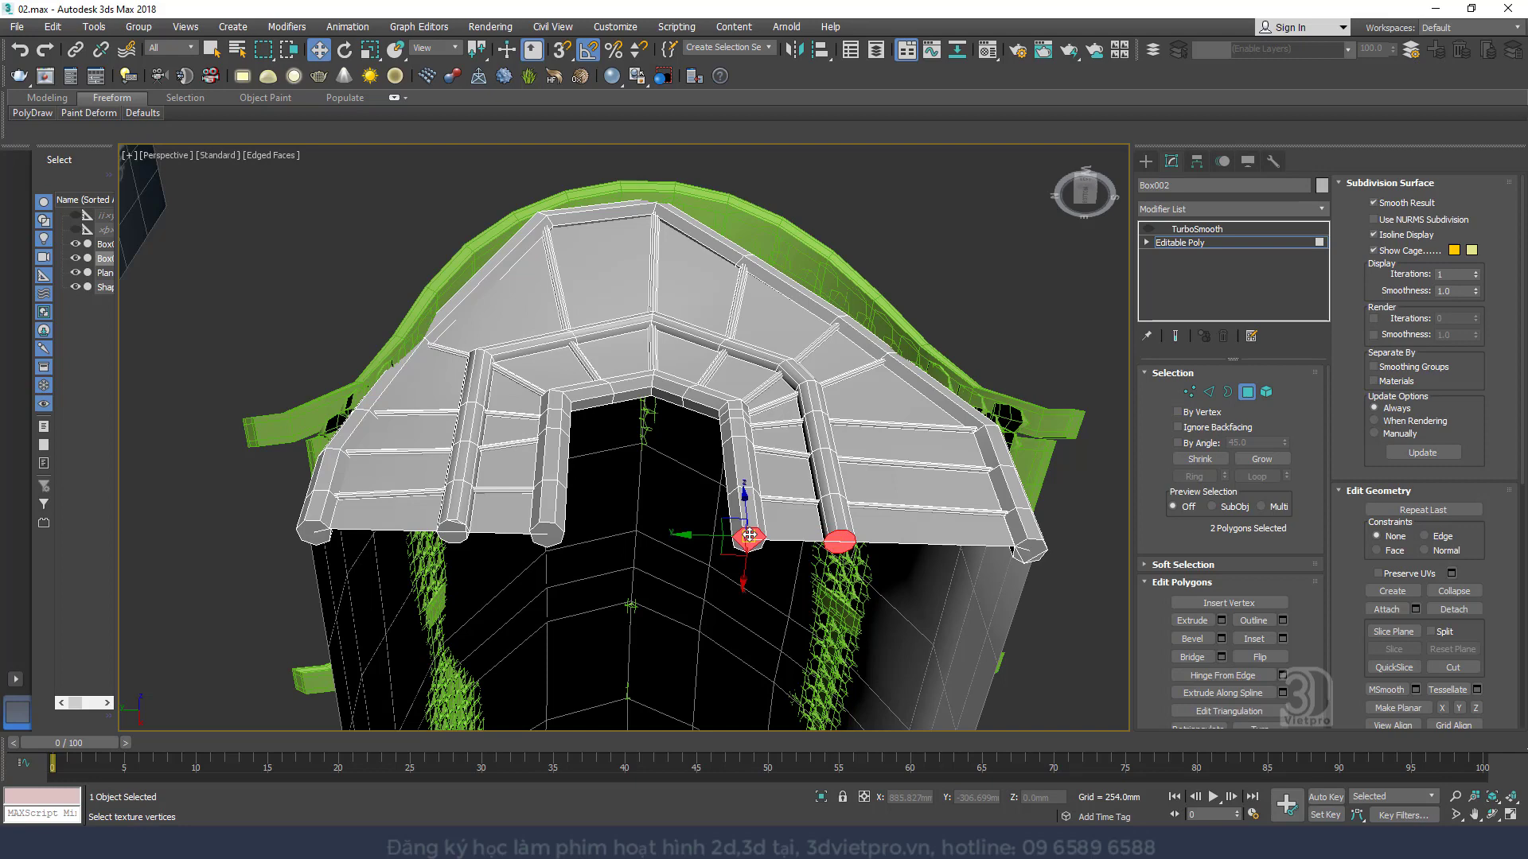
{"action": "left_click", "coordinate": [542, 538], "text": "ctrl"}
{"action": "left_click", "coordinate": [452, 531], "text": "ctrl"}
{"action": "left_click", "coordinate": [314, 532], "text": "ctrl"}
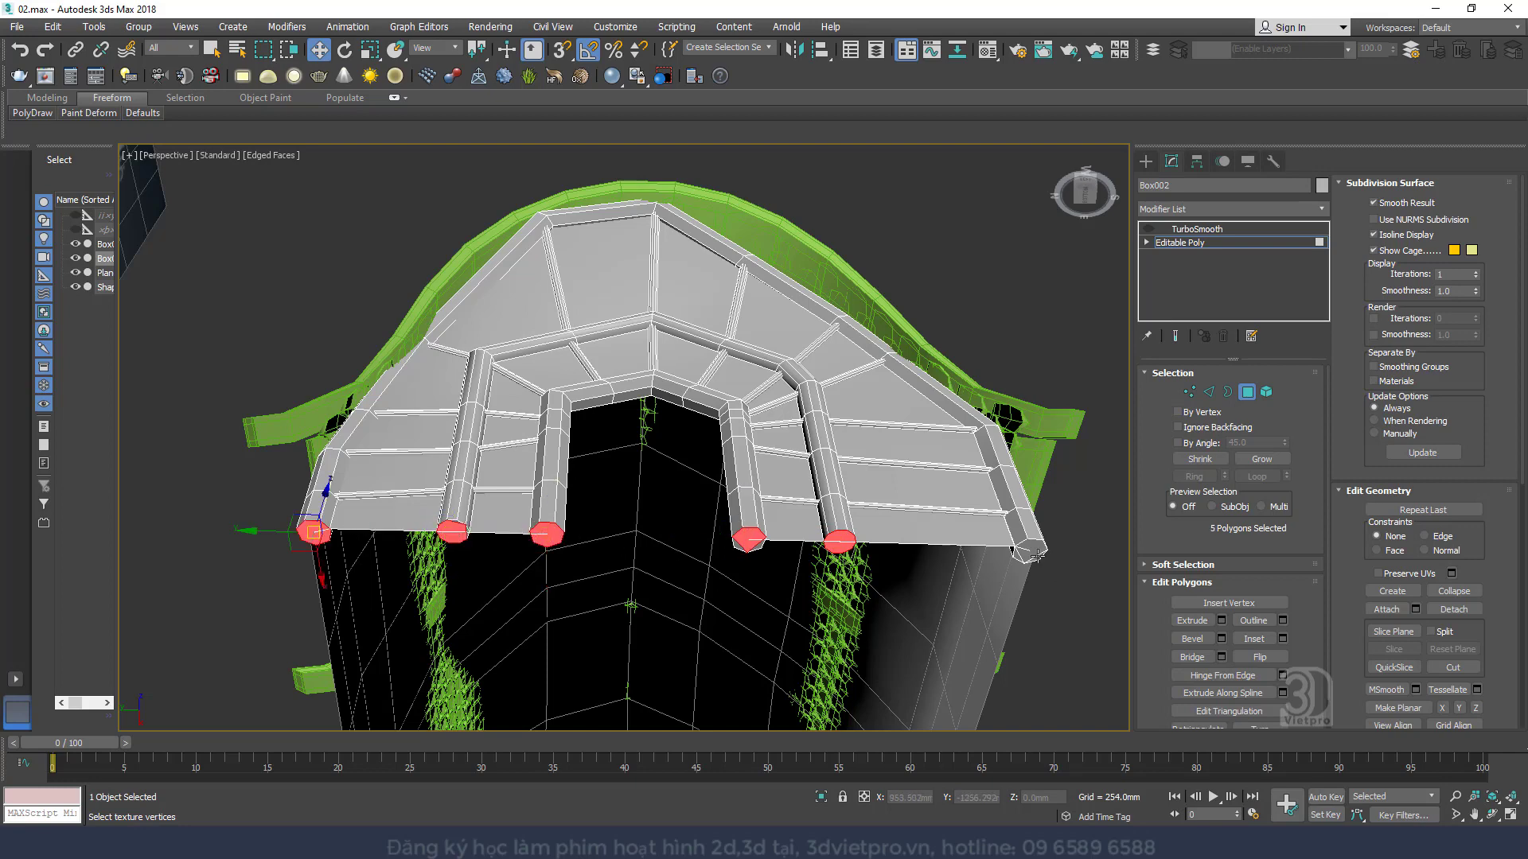
{"action": "scroll", "coordinate": [1035, 550], "scroll_direction": "up", "scroll_amount": 3}
{"action": "left_click", "coordinate": [1011, 549]}
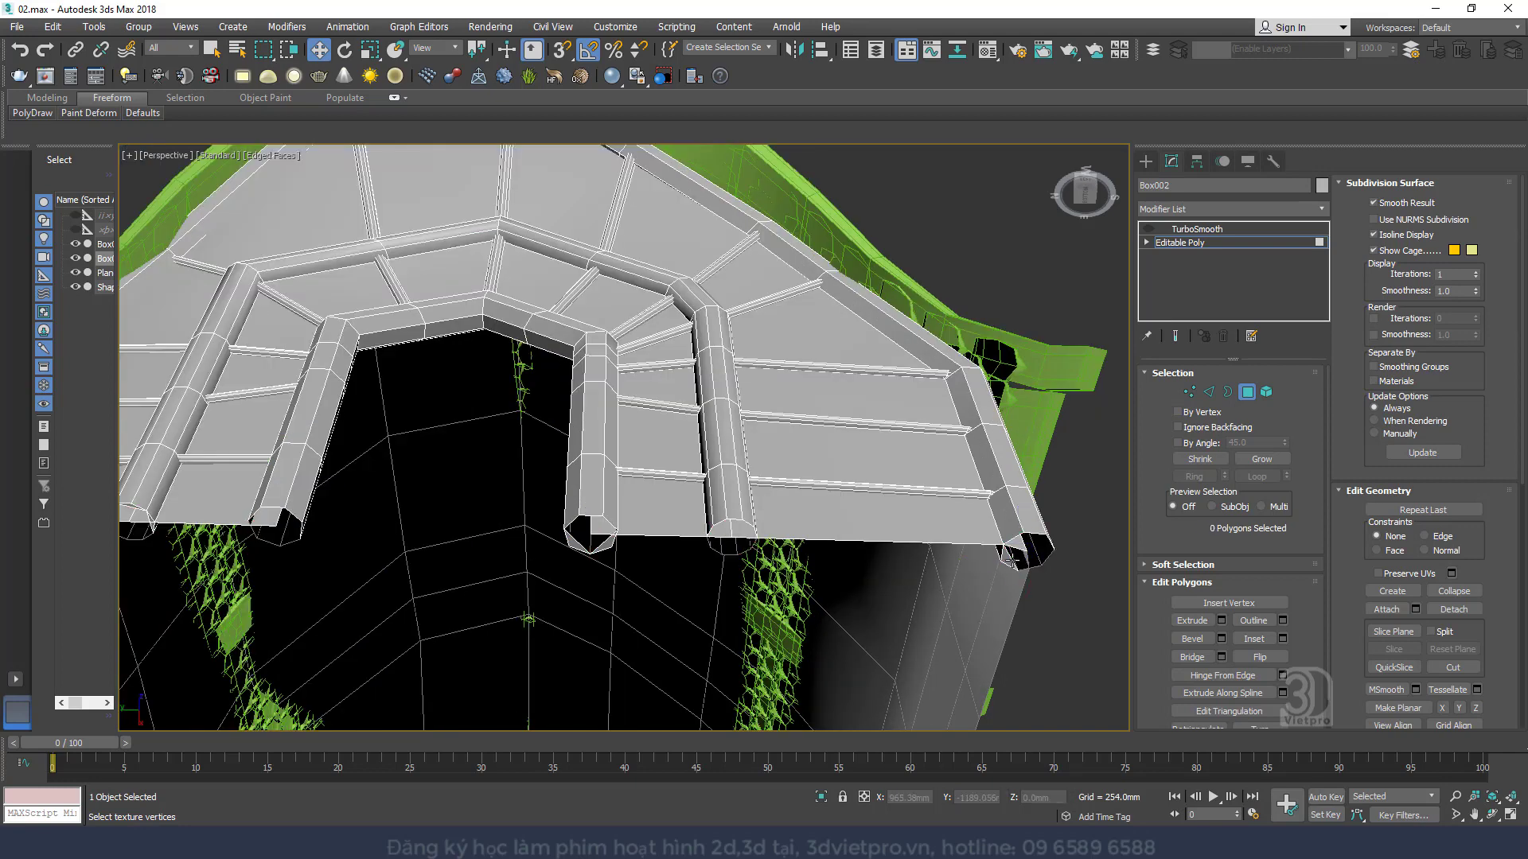
{"action": "left_click", "coordinate": [1003, 562], "text": "ctrl"}
{"action": "key", "text": "Delete"}
Leave polygon editing and turn TurboSmooth back on to check the rounded trim around the doorway
{"action": "middle_click_drag", "start_coordinate": [496, 519], "coordinate": [654, 505], "text": "alt"}
{"action": "scroll", "coordinate": [743, 454], "scroll_direction": "down", "scroll_amount": 4}
{"action": "middle_click_drag", "start_coordinate": [744, 455], "coordinate": [621, 456]}
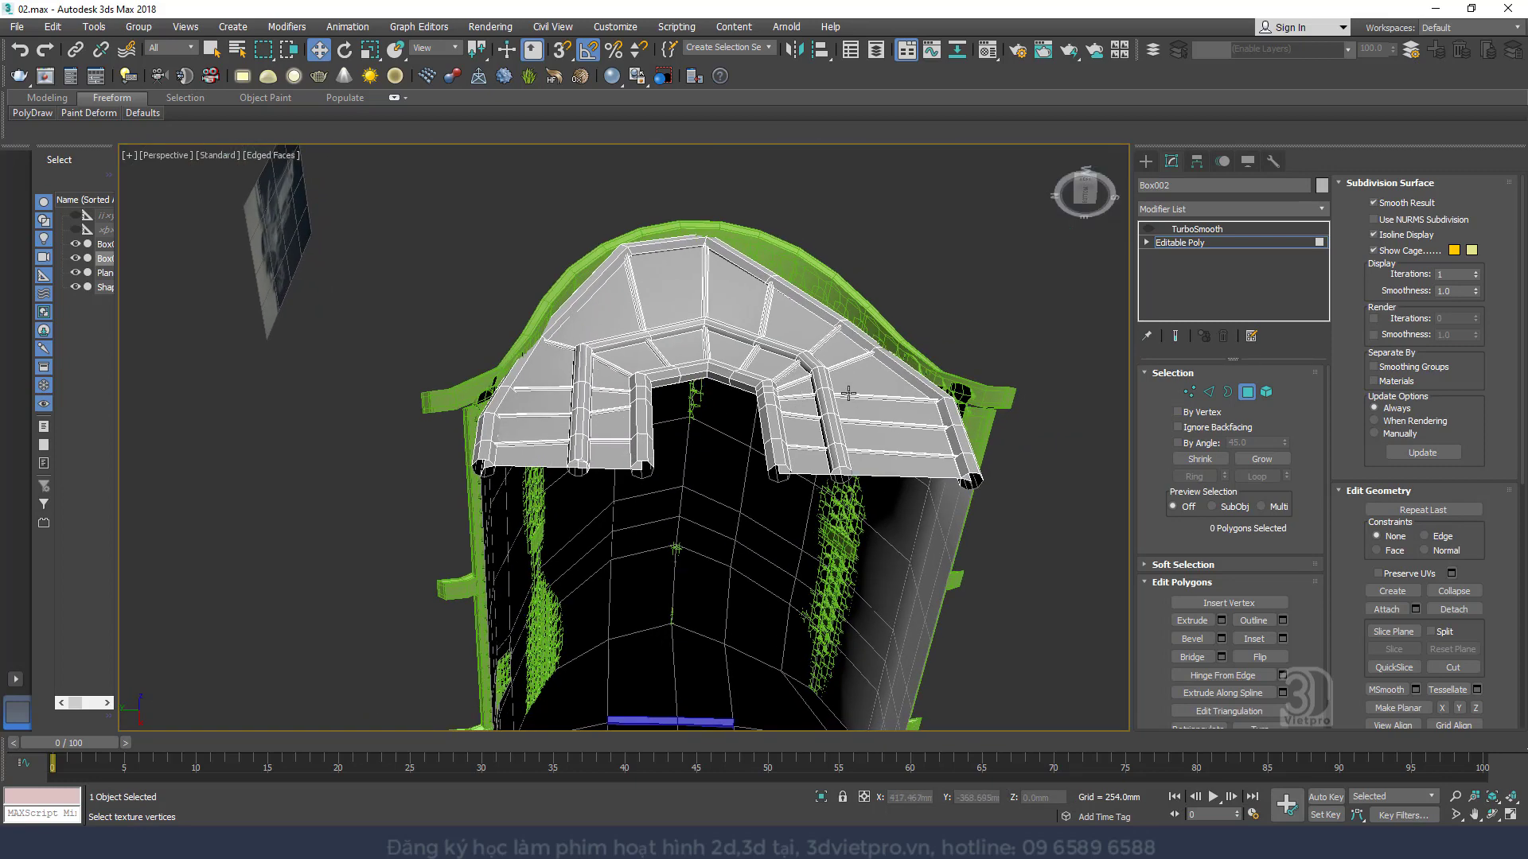
{"action": "left_click", "coordinate": [1256, 393]}
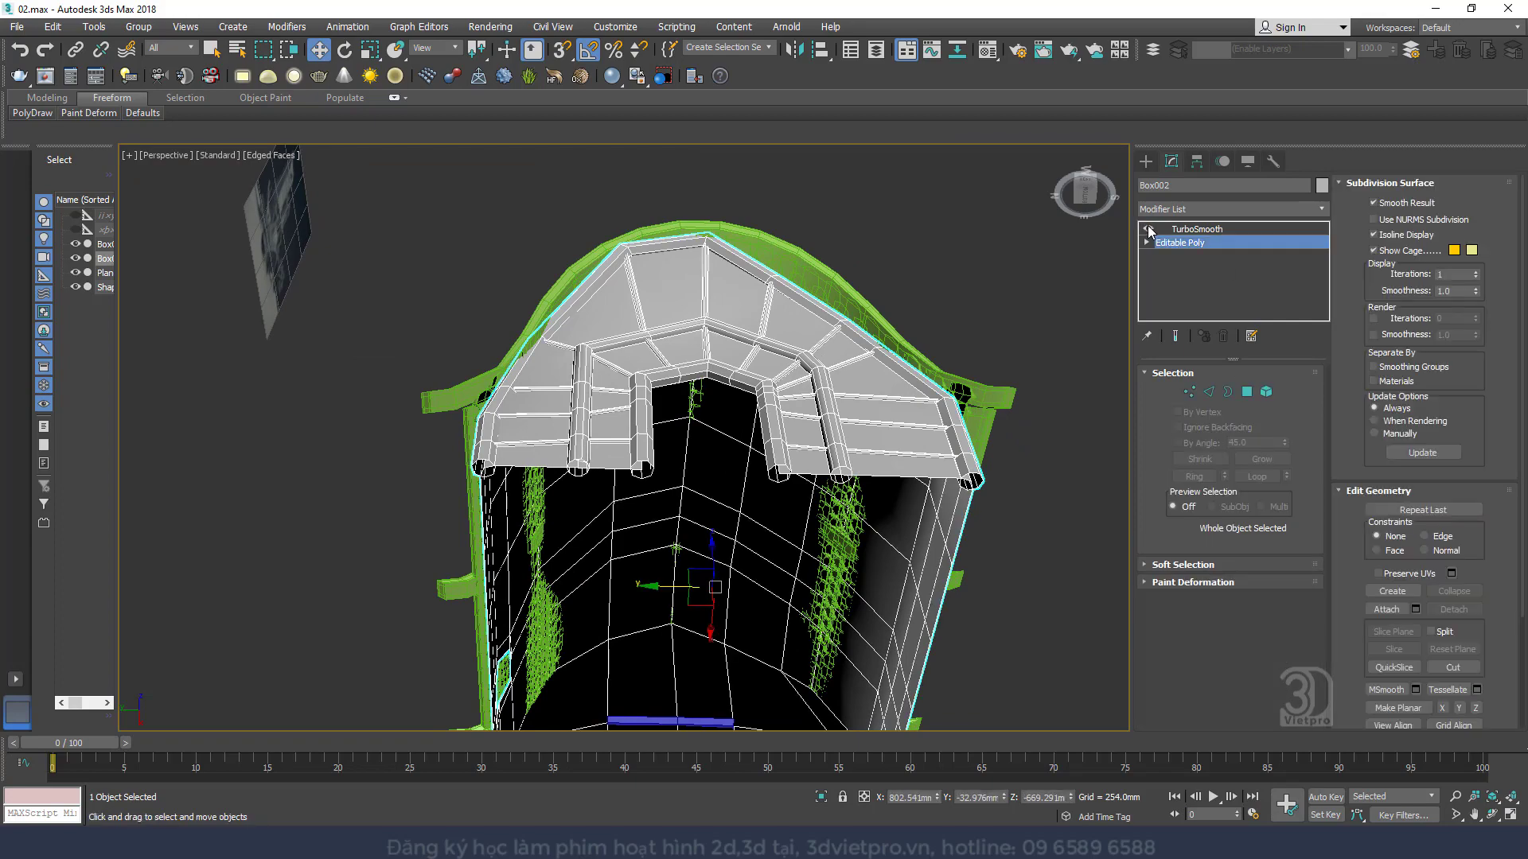
{"action": "left_click", "coordinate": [1199, 230]}
{"action": "middle_click_drag", "start_coordinate": [965, 474], "coordinate": [783, 454], "text": "alt"}
{"action": "scroll", "coordinate": [702, 454], "scroll_direction": "up", "scroll_amount": 3}
{"action": "scroll", "coordinate": [756, 442], "scroll_direction": "down", "scroll_amount": 3}
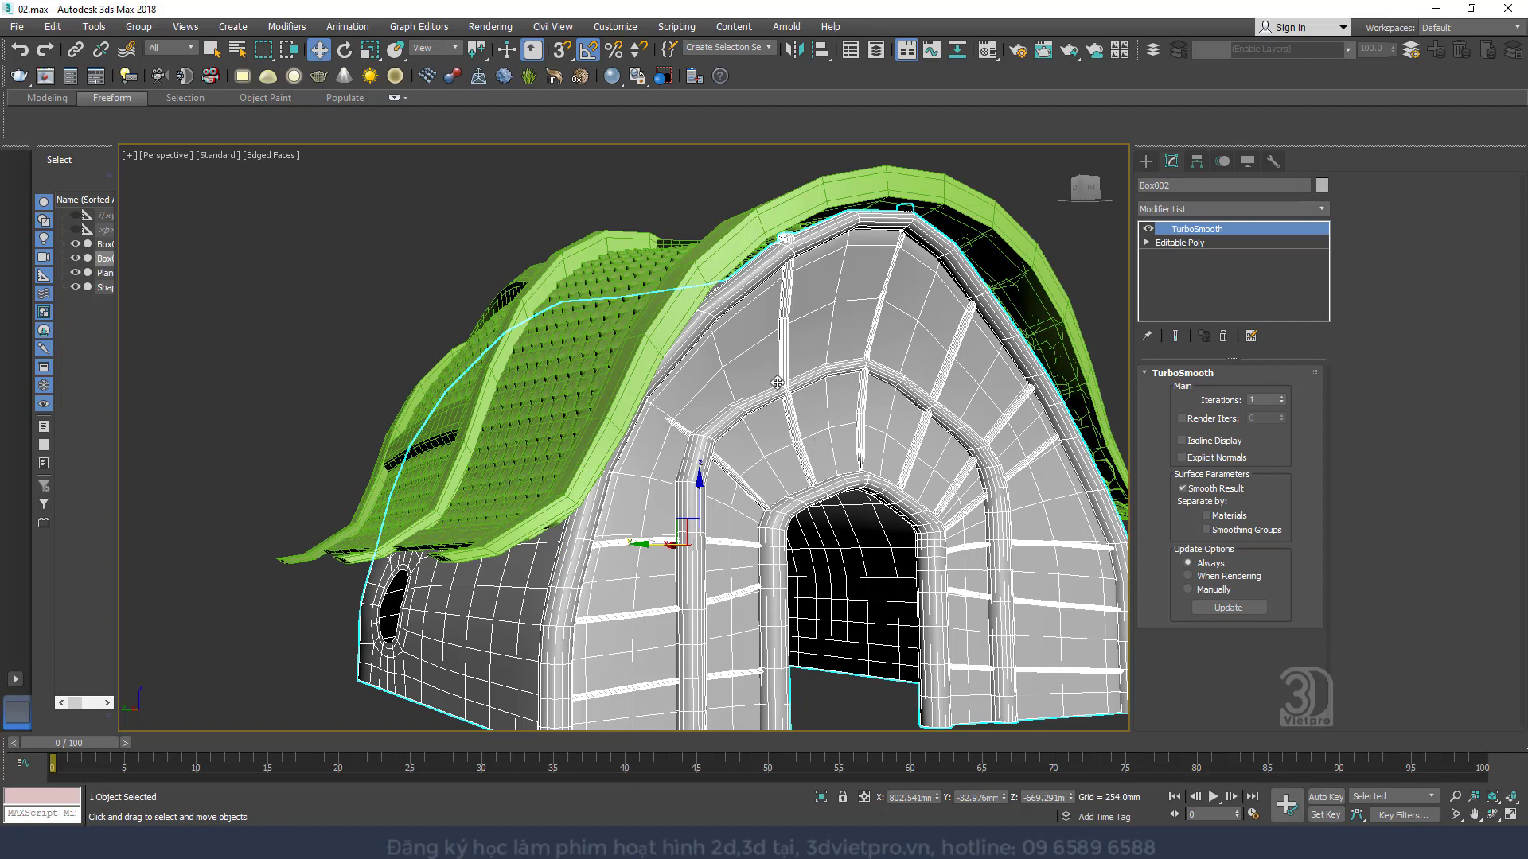
In vertex editing, select a vertex at the outer end of the radial trim poking toward the roof and show the model in wireframe
{"action": "left_click", "coordinate": [1165, 245]}
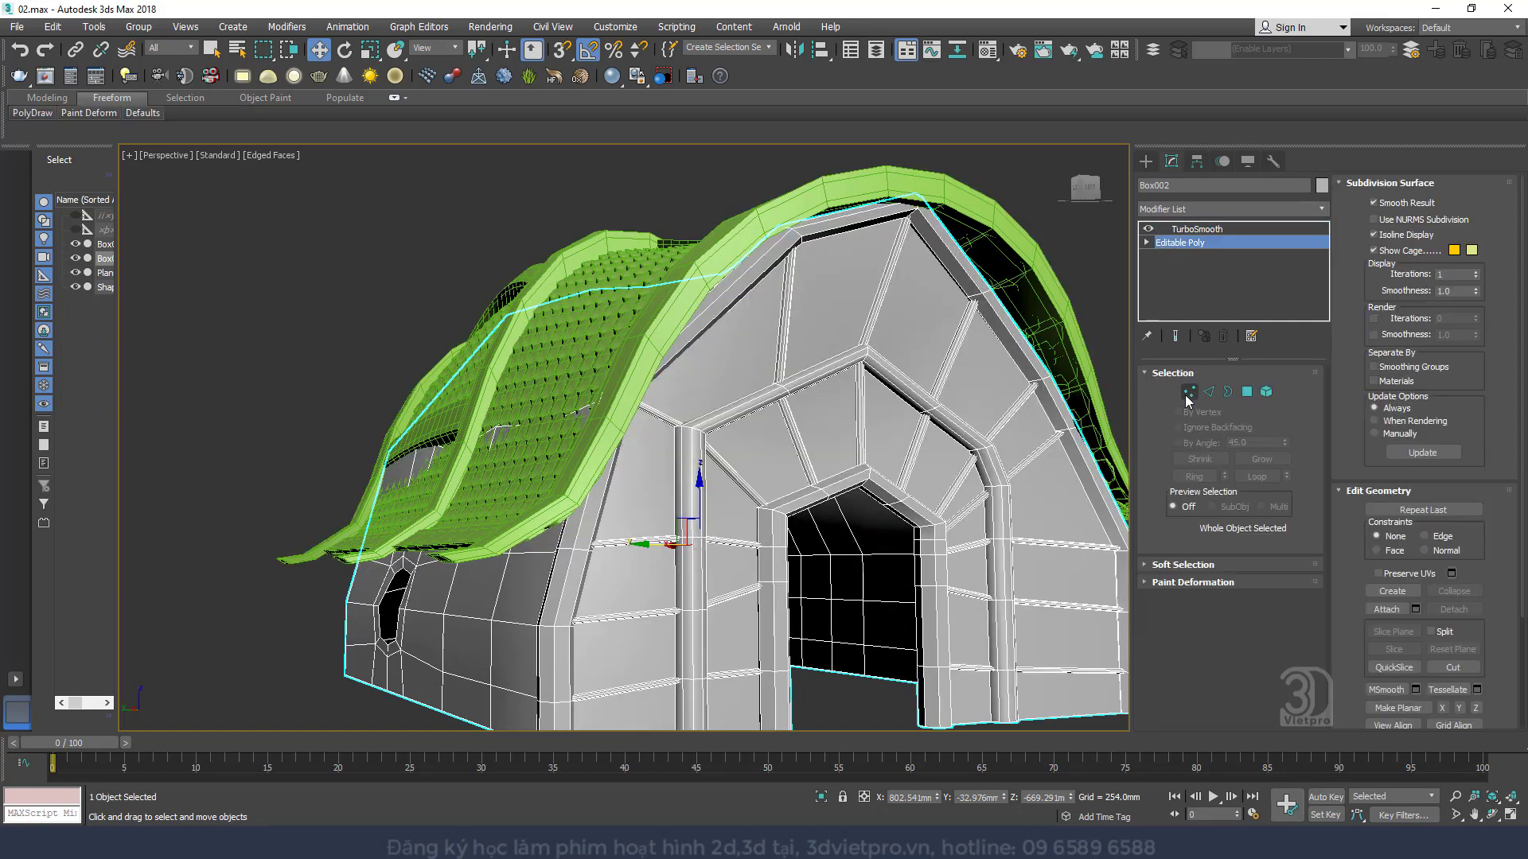
{"action": "left_click", "coordinate": [606, 396]}
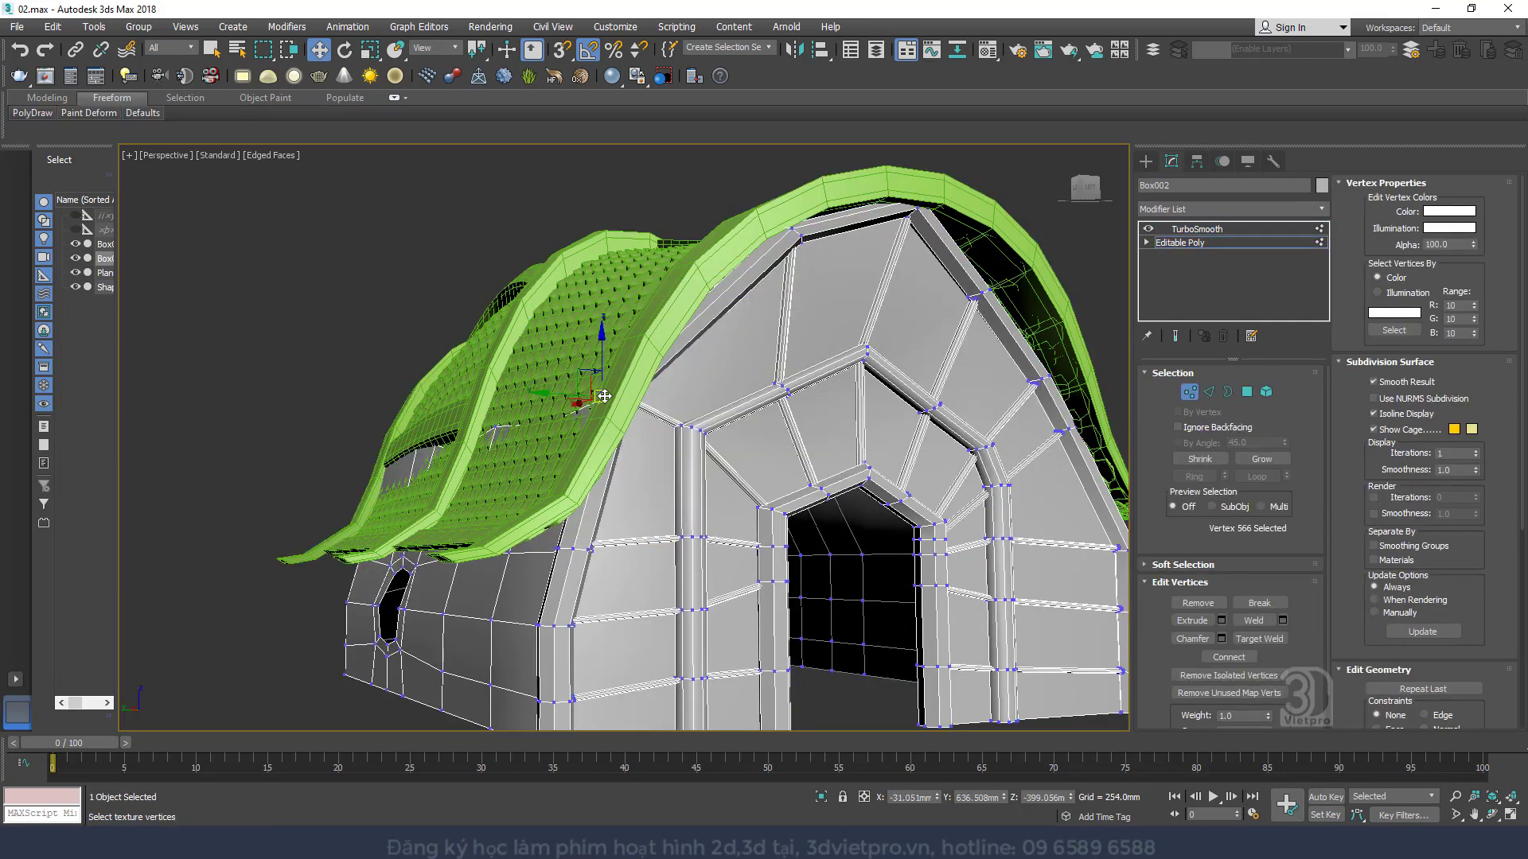
{"action": "scroll", "coordinate": [606, 396], "scroll_direction": "up", "scroll_amount": 5}
{"action": "key", "text": "F3"}
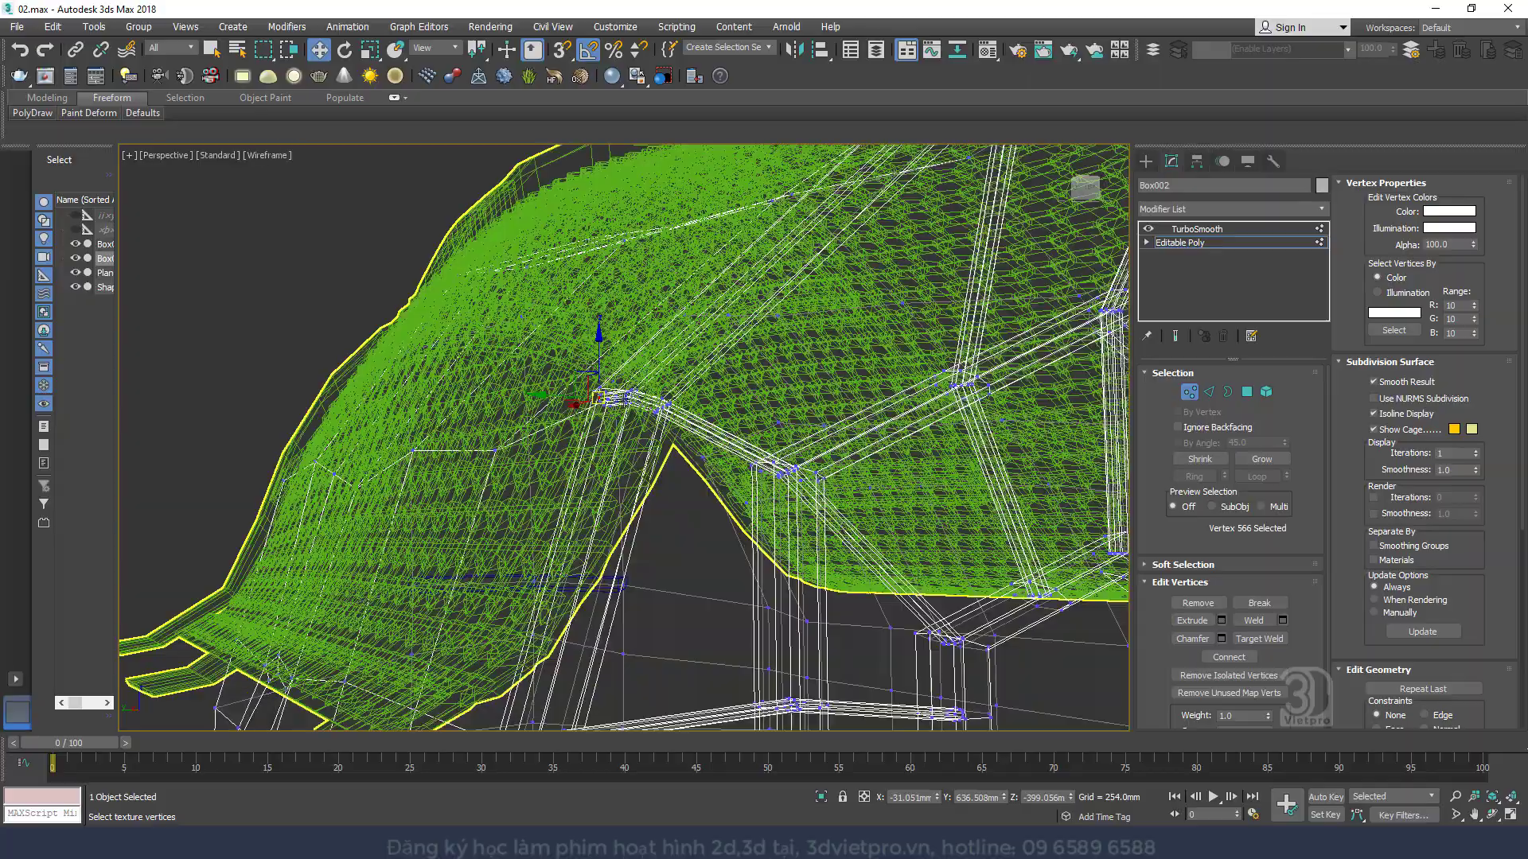
{"action": "mouse_move", "coordinate": [605, 396]}
{"action": "middle_mouse_down", "text": "alt"}
{"action": "mouse_move", "coordinate": [636, 374]}
{"action": "mouse_move", "coordinate": [629, 351]}
{"action": "mouse_move", "coordinate": [610, 402]}
{"action": "middle_mouse_up", "text": "alt"}
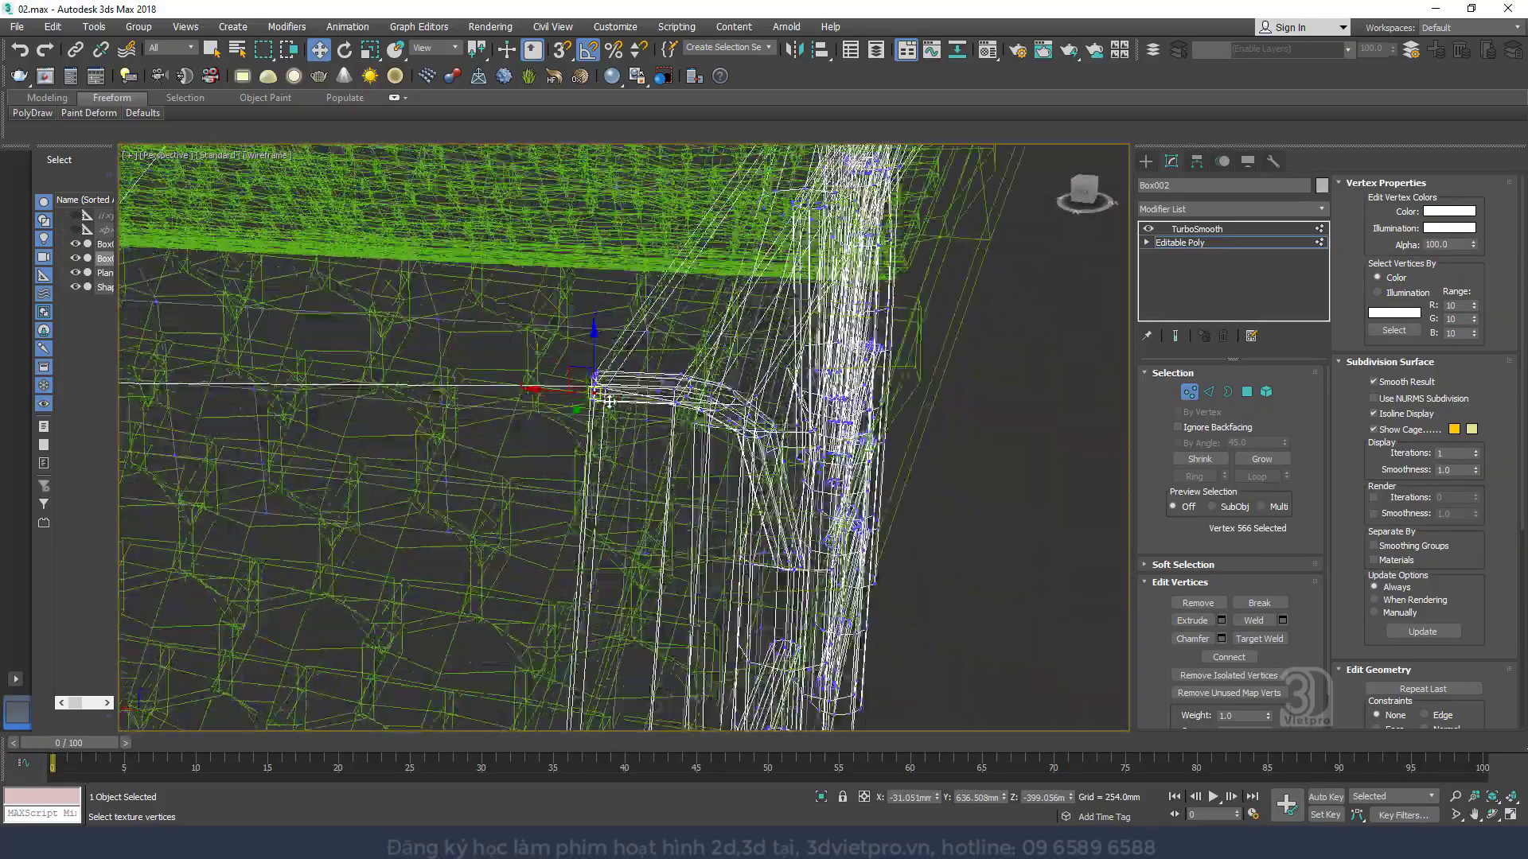
{"action": "scroll", "coordinate": [609, 402], "scroll_direction": "up", "scroll_amount": 2}
Select the protruding radial trim element, convert the selection to vertices and keep only those at its outer end
{"action": "left_click", "coordinate": [1265, 392]}
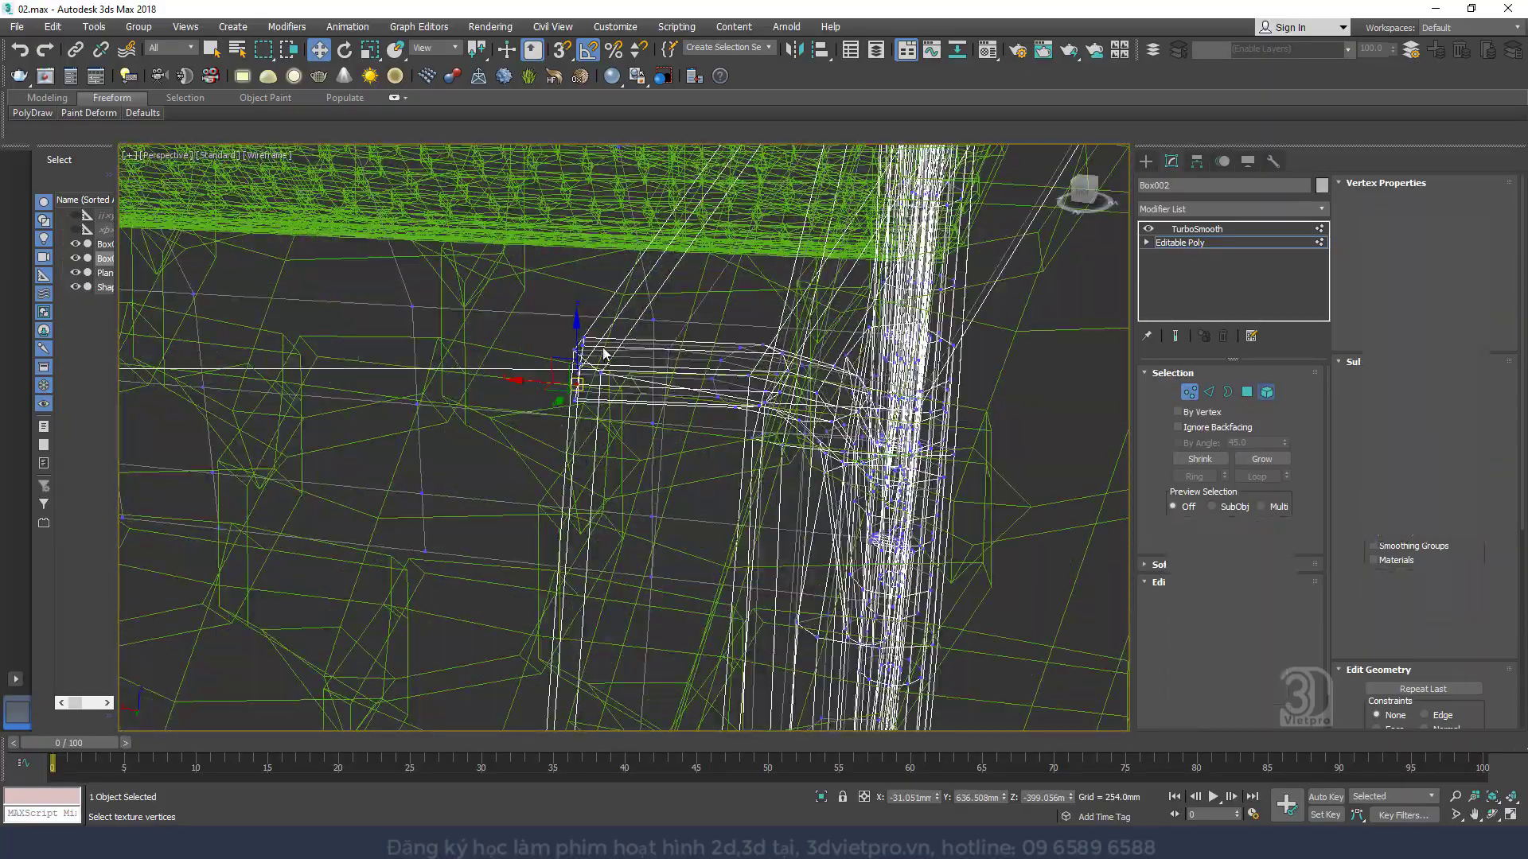
{"action": "left_click", "coordinate": [599, 346]}
{"action": "left_click", "coordinate": [586, 345]}
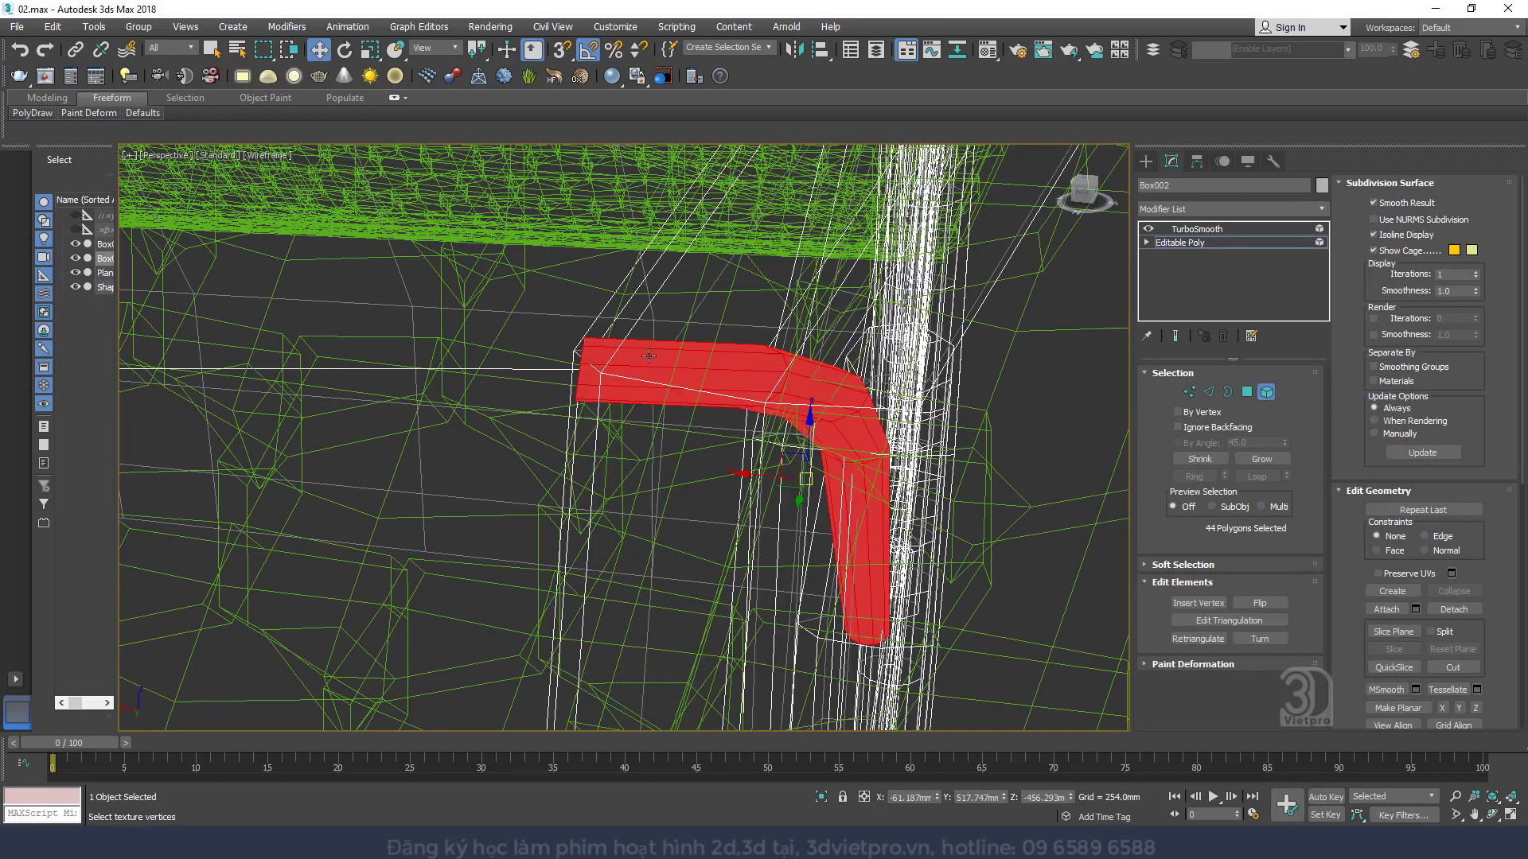
{"action": "left_click", "coordinate": [1189, 391], "text": "ctrl"}
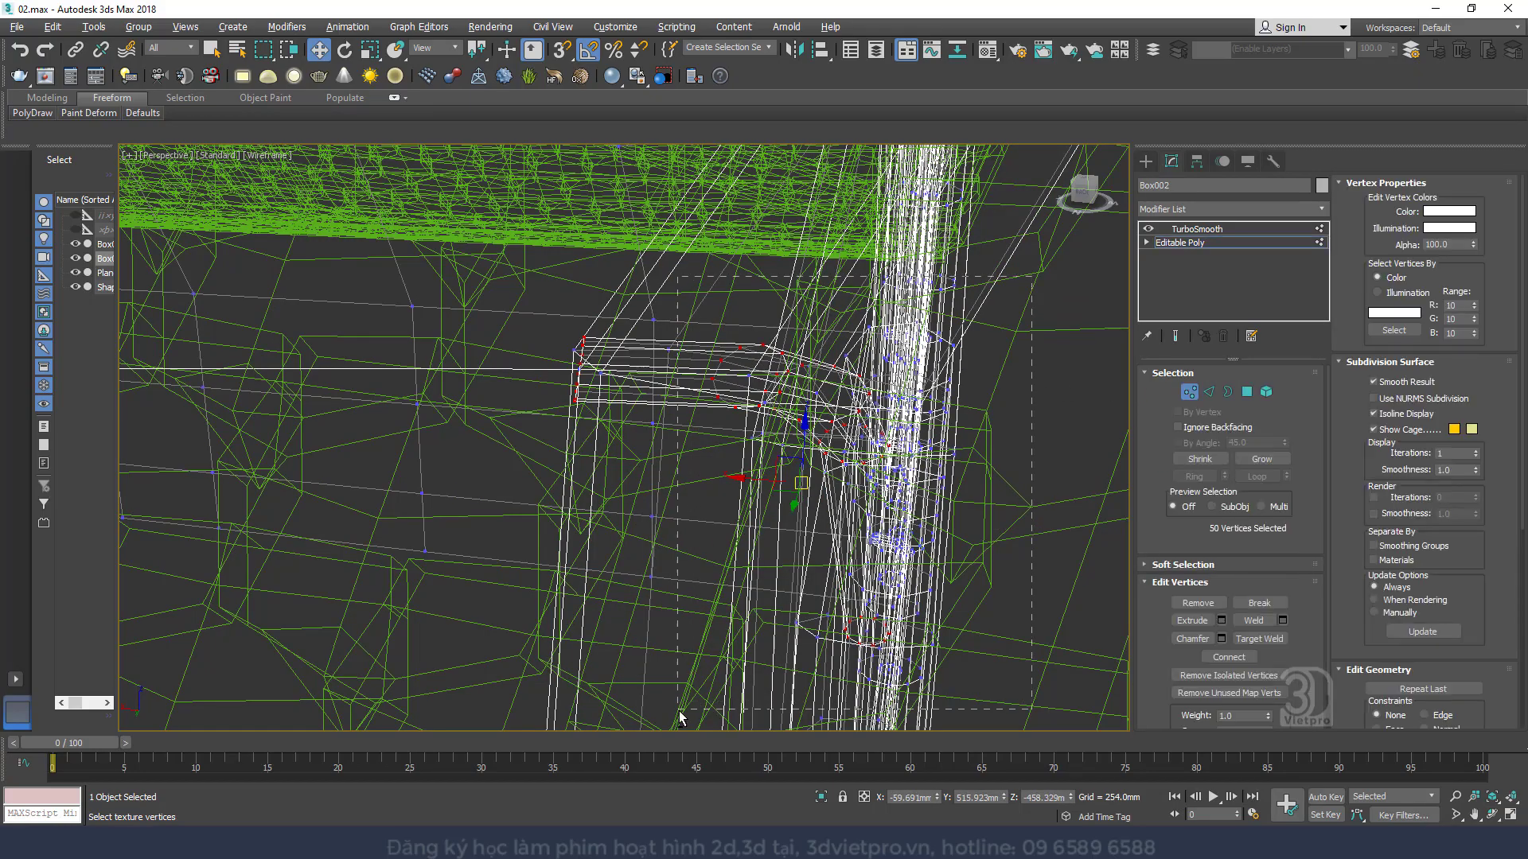
{"action": "left_click_drag", "start_coordinate": [681, 716], "coordinate": [677, 710]}
{"action": "middle_click_drag", "start_coordinate": [594, 426], "coordinate": [613, 380], "text": "alt"}
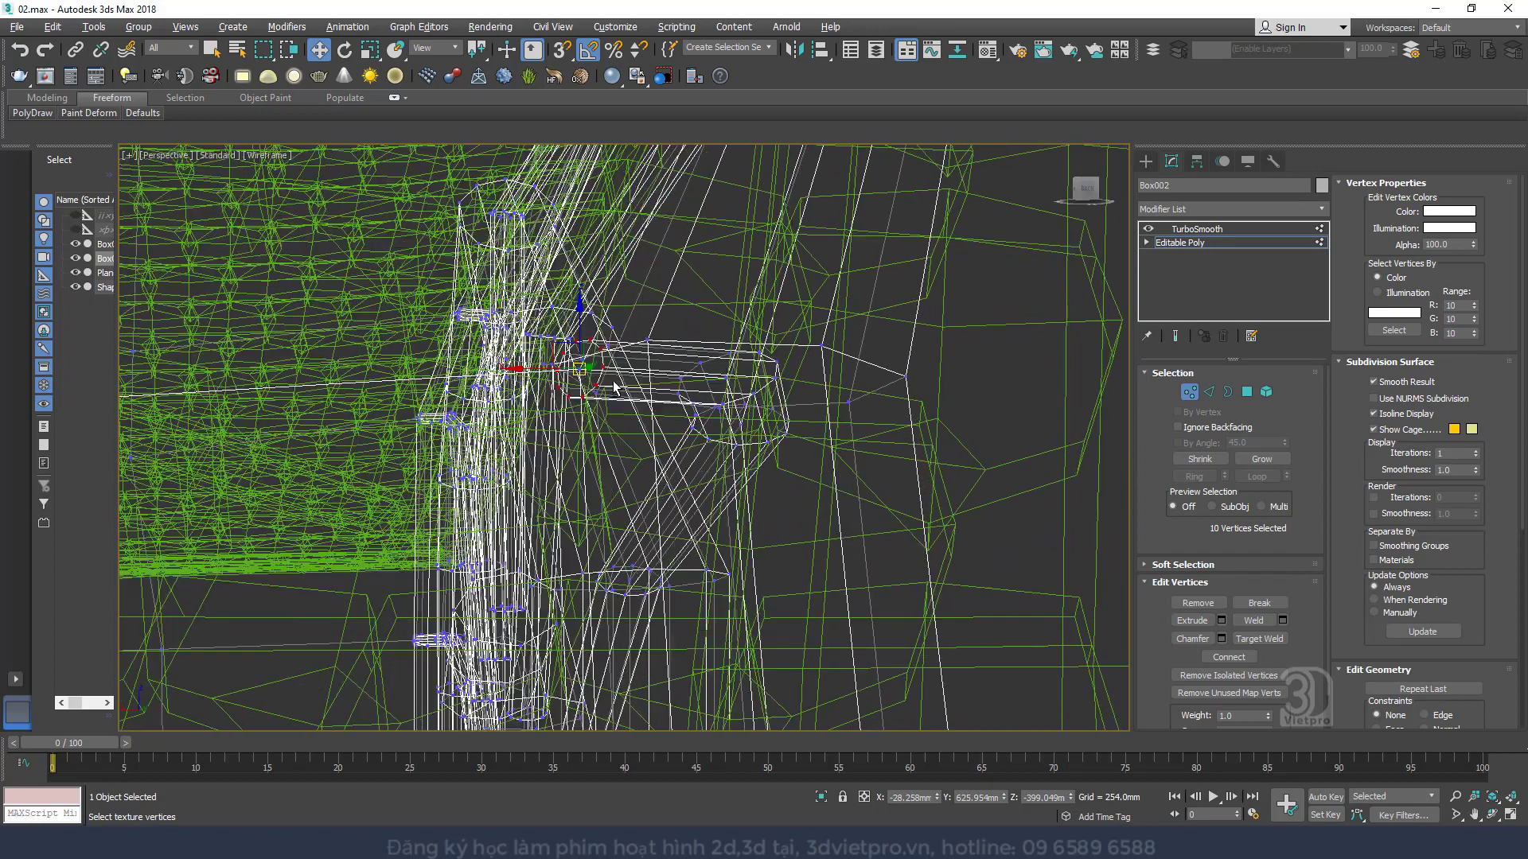
Close the 3ds Max error report without sending it and acknowledge the cancellation
{"action": "key", "text": "End"}
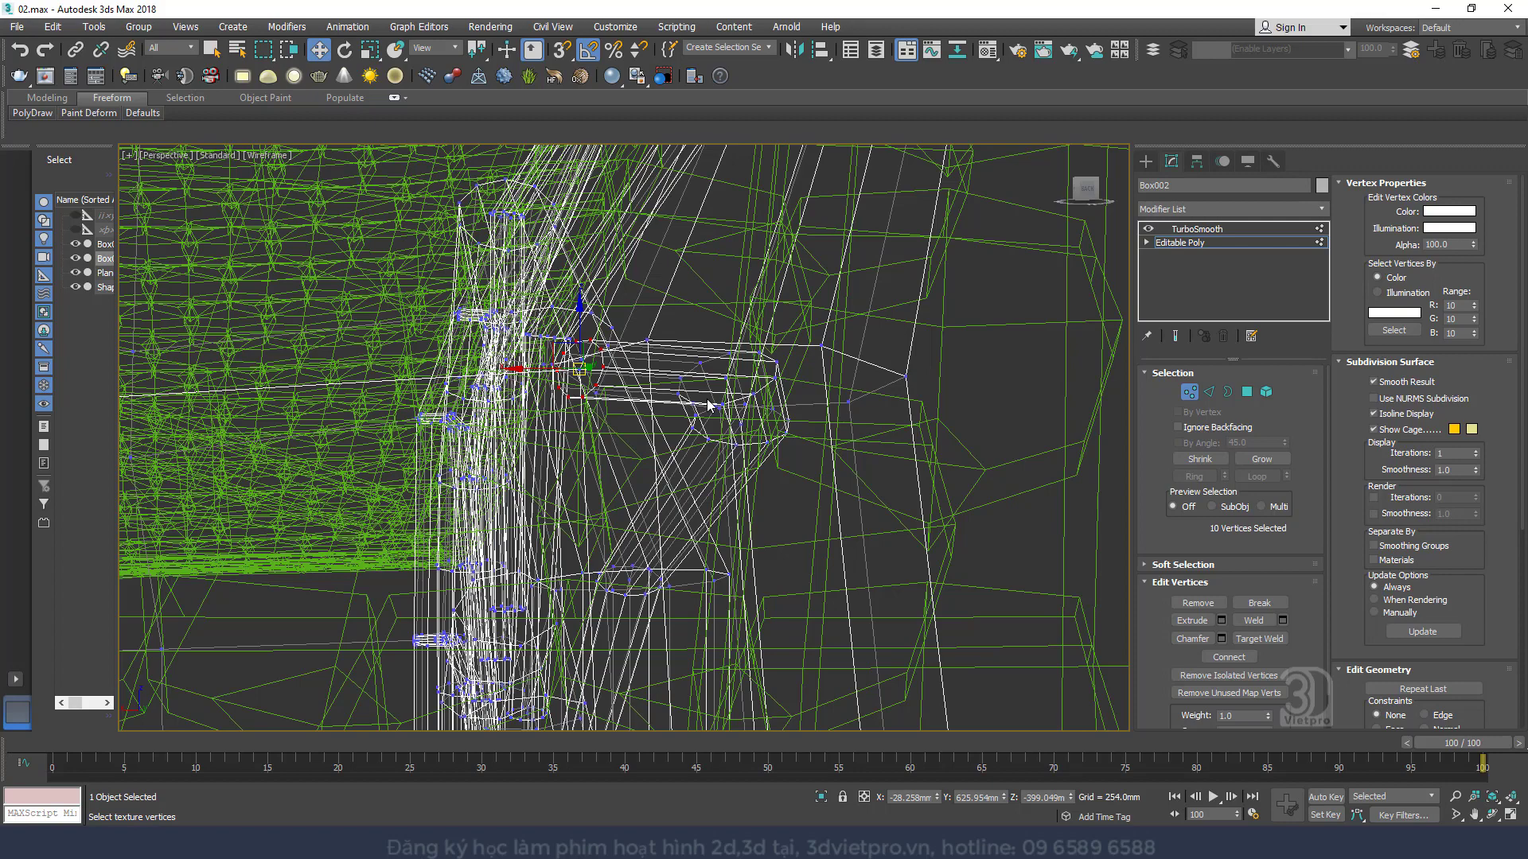
{"action": "left_click", "coordinate": [887, 480]}
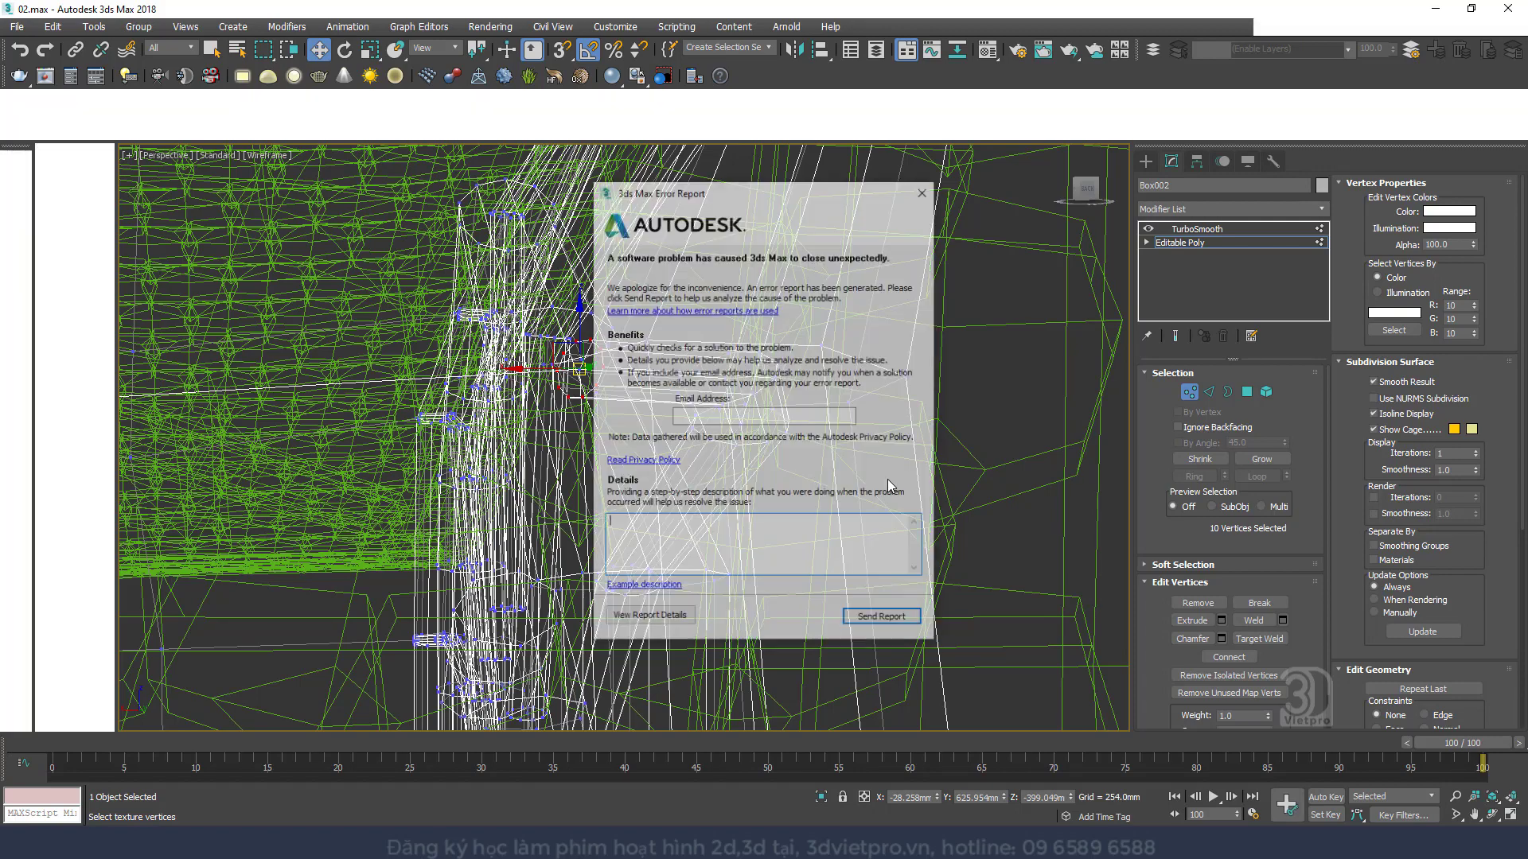
{"action": "left_click", "coordinate": [928, 185]}
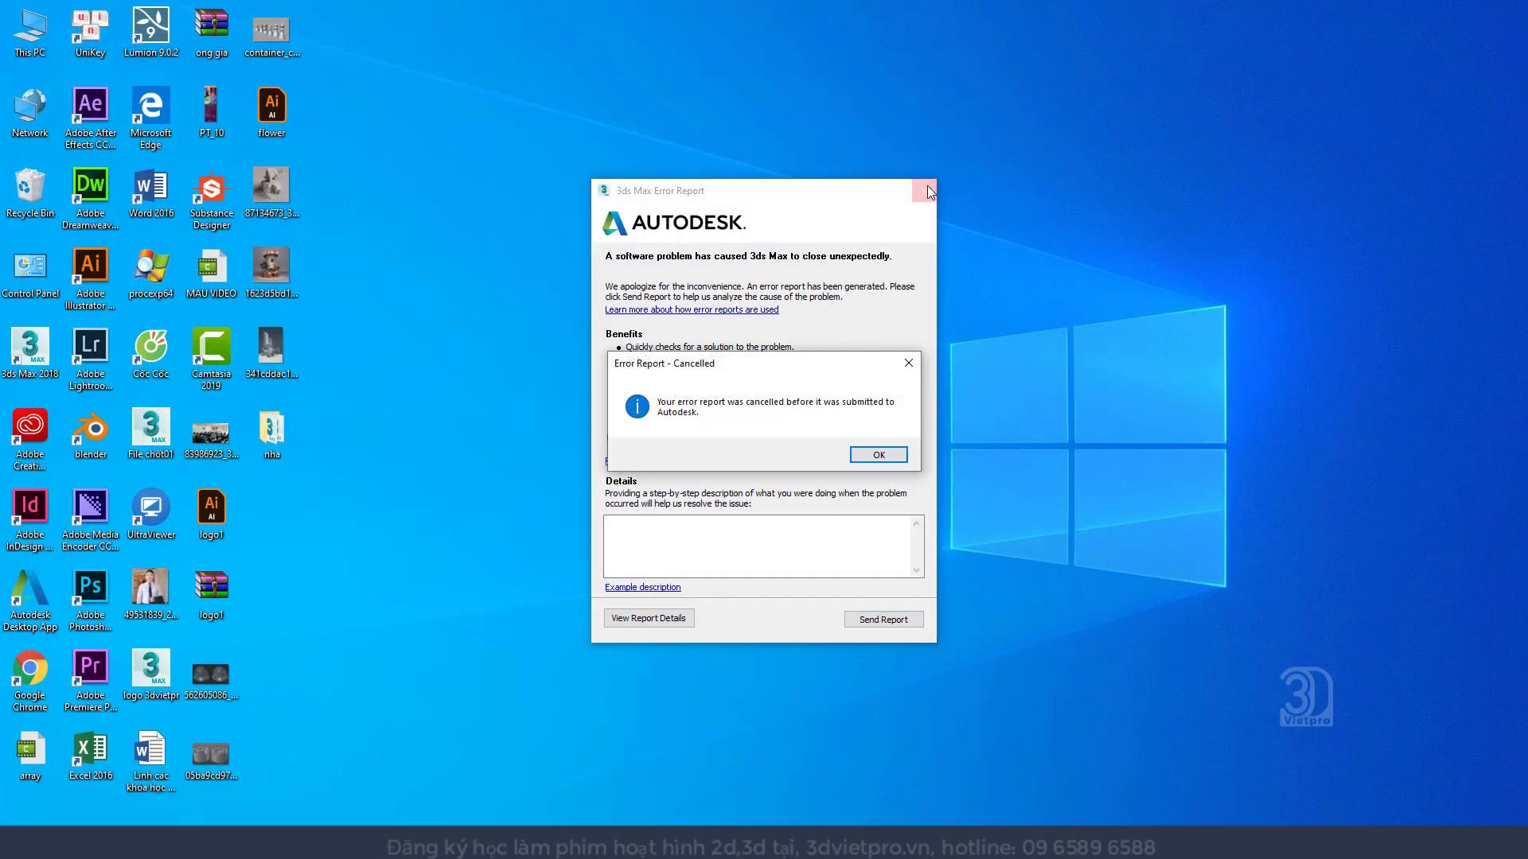
{"action": "left_click", "coordinate": [879, 459]}
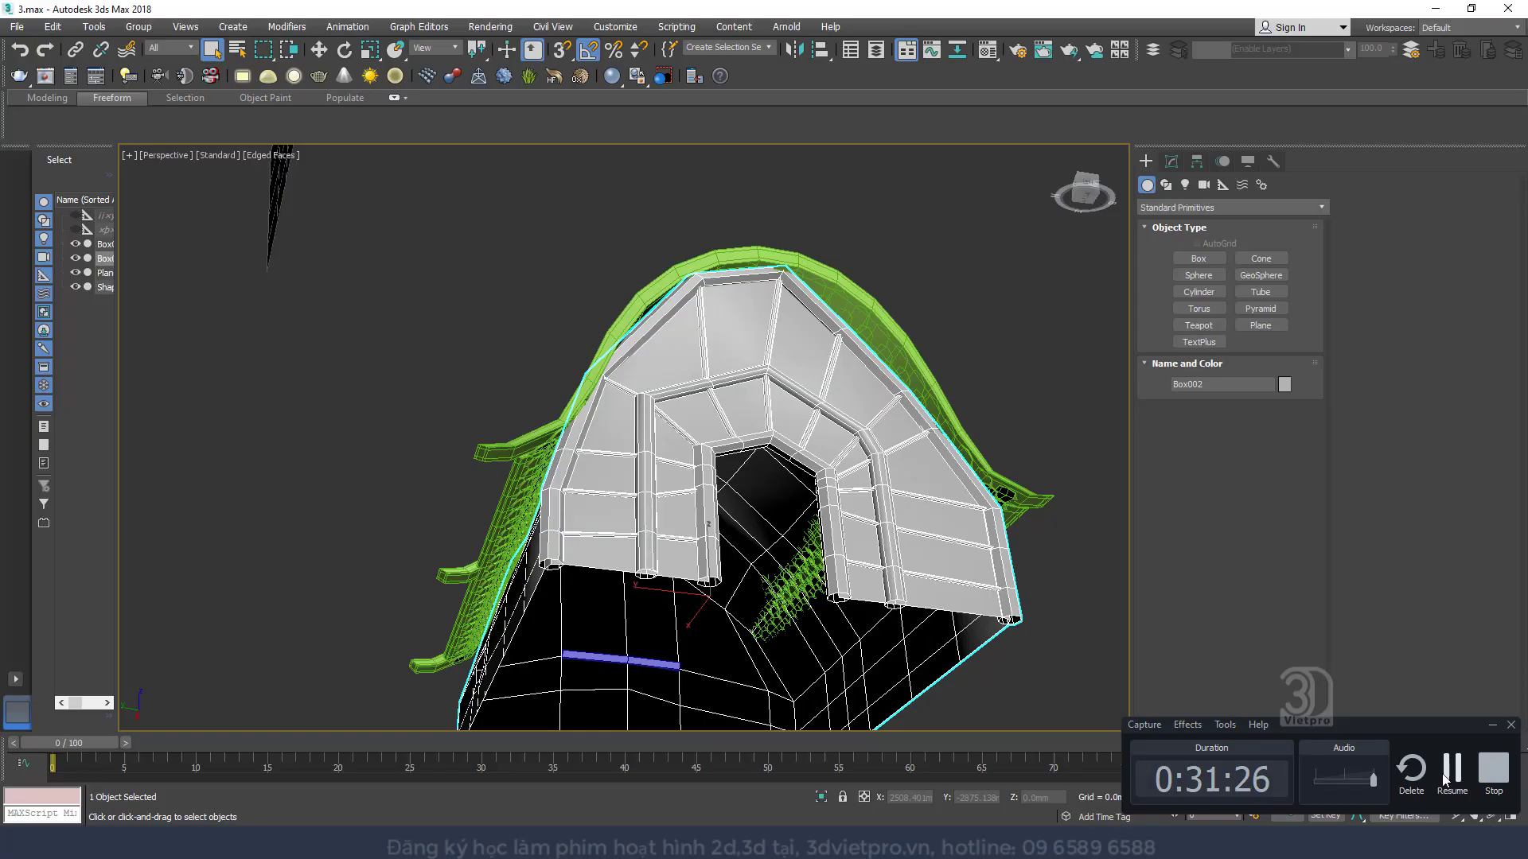
In the house body's Editable Poly level, select the octagonal side window's border and extend it slightly into the house
{"action": "right_click", "coordinate": [892, 514]}
{"action": "left_click", "coordinate": [905, 527]}
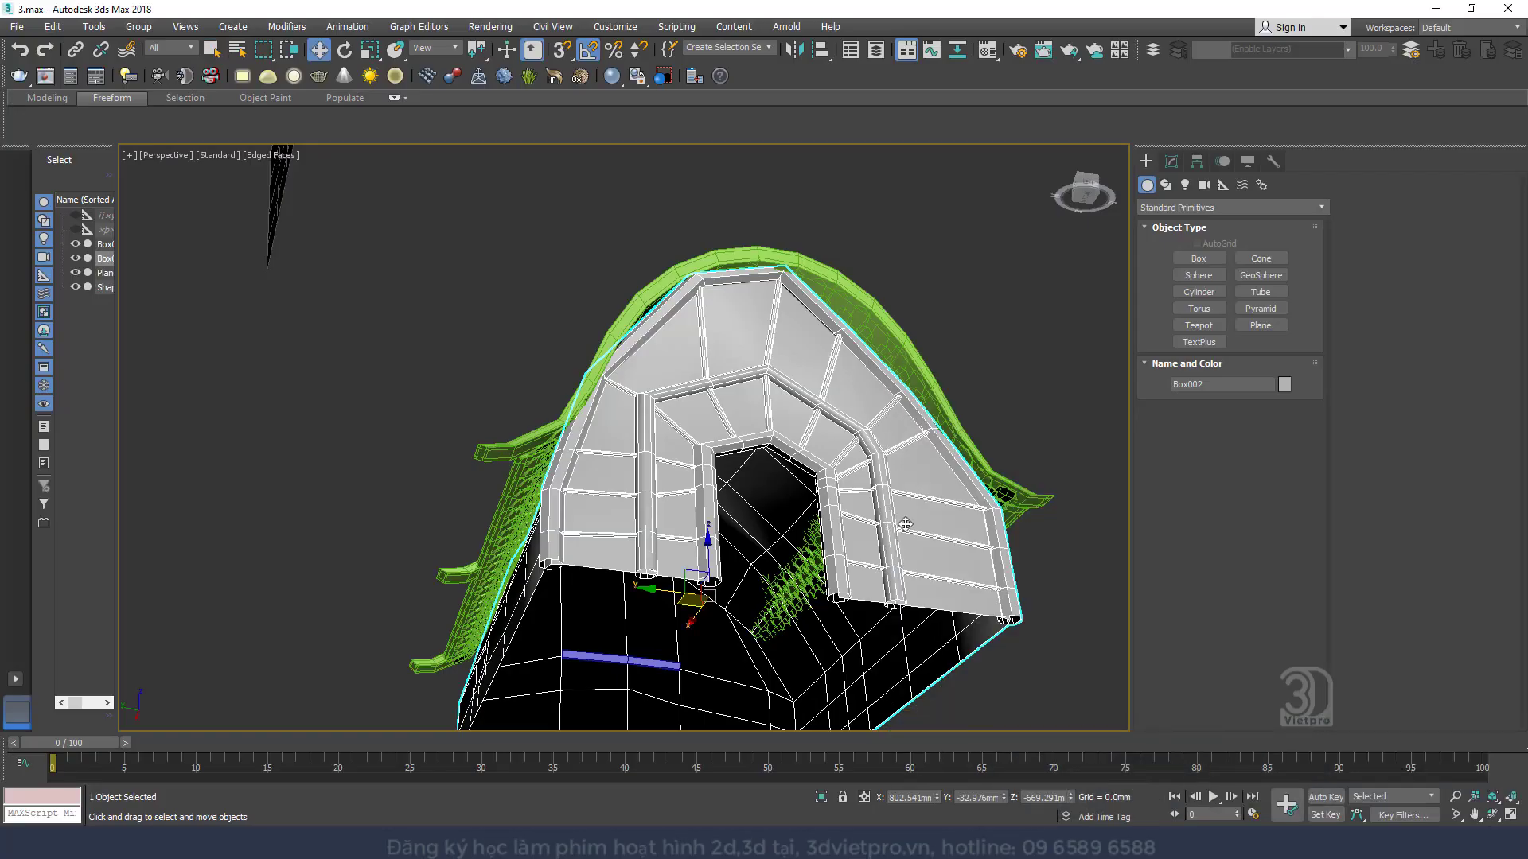
{"action": "middle_click_drag", "start_coordinate": [859, 523], "coordinate": [972, 428], "text": "alt"}
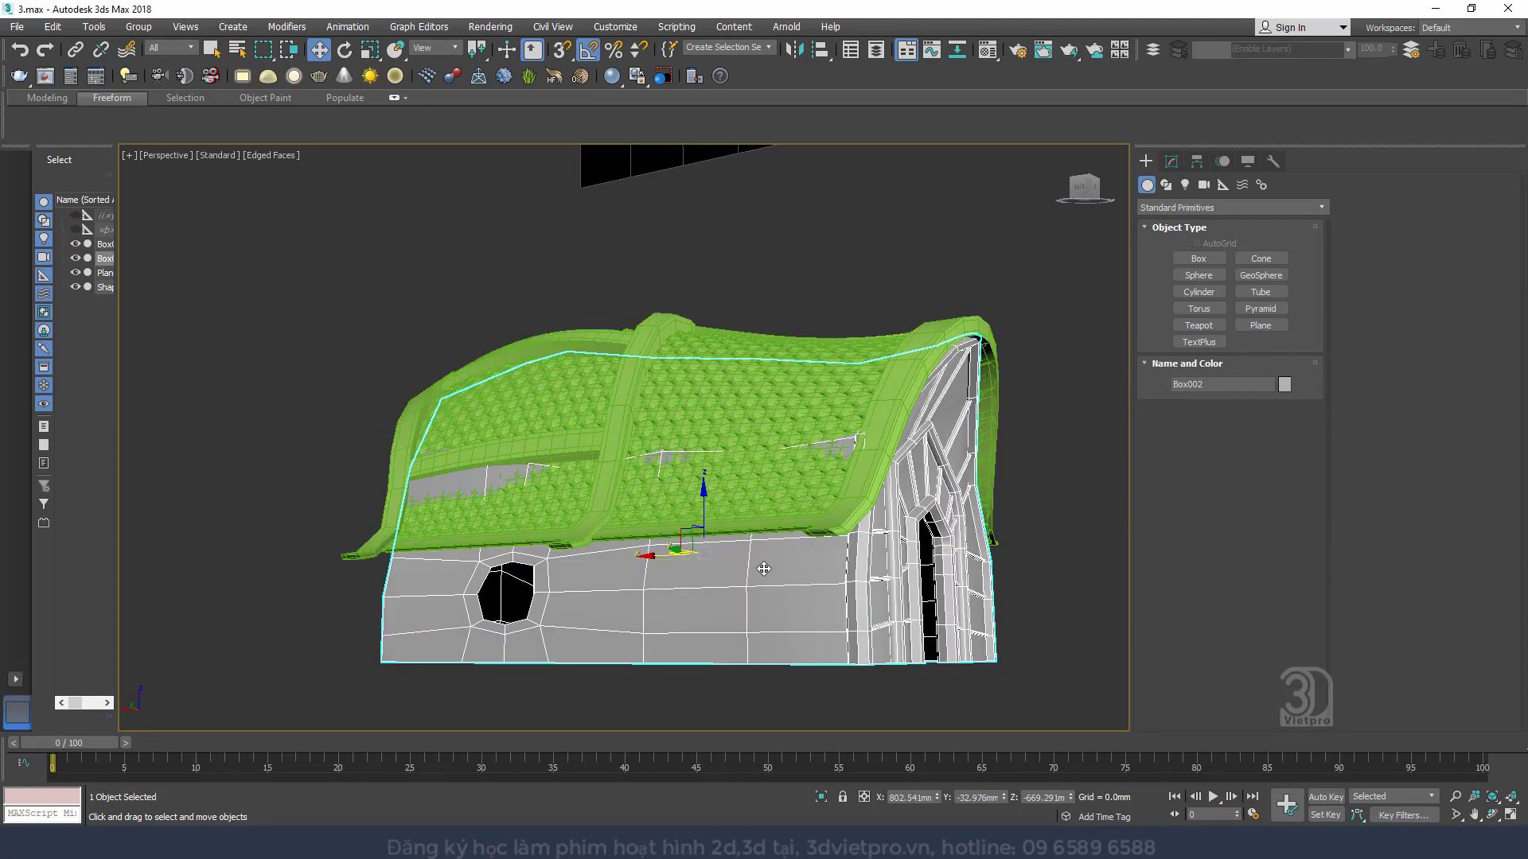
{"action": "left_click", "coordinate": [1171, 161]}
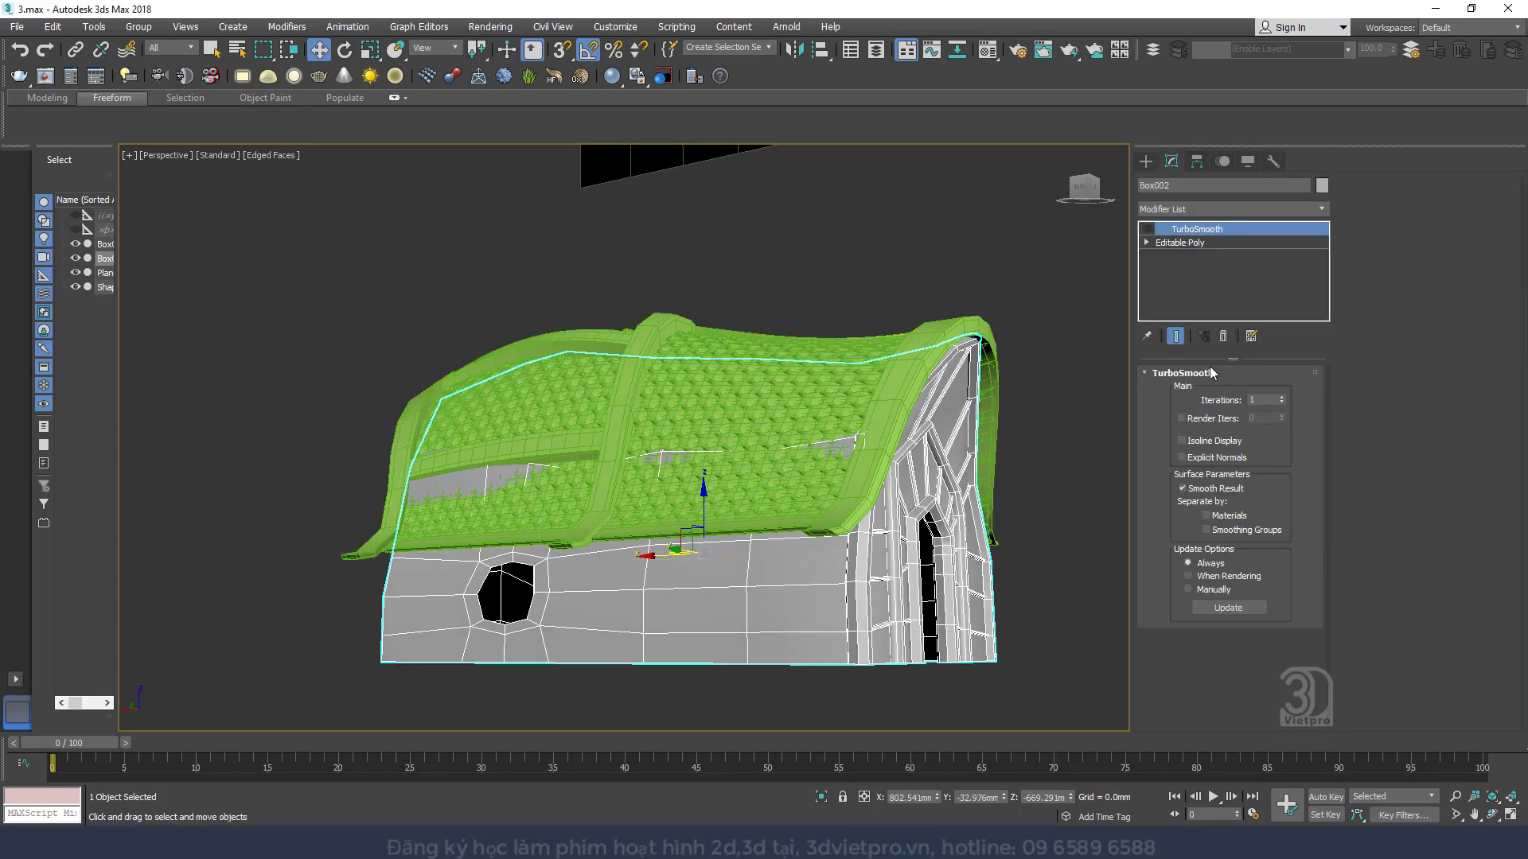
{"action": "left_click", "coordinate": [1186, 242]}
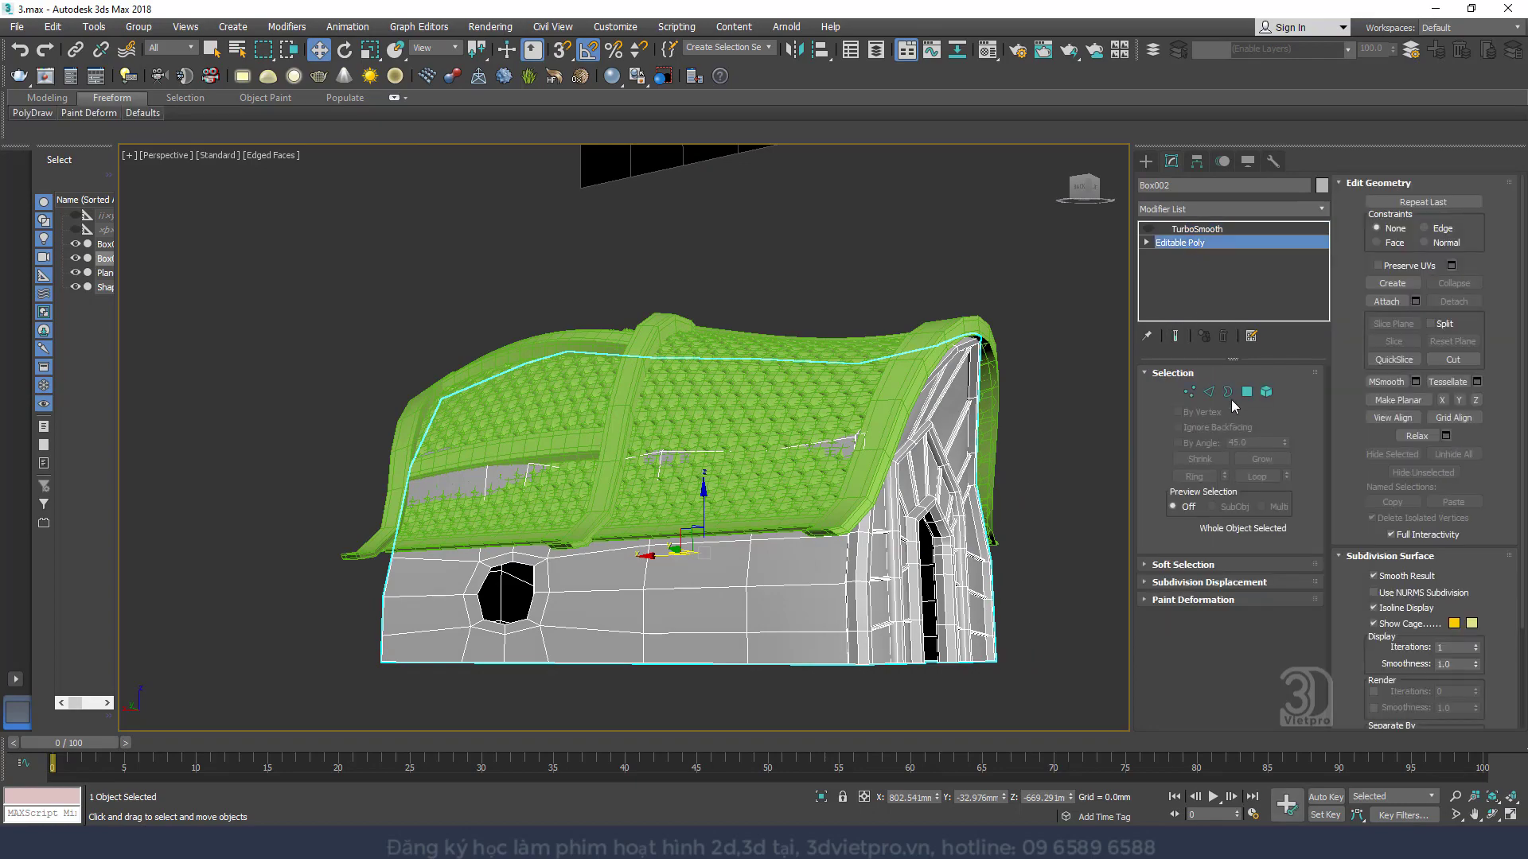
{"action": "left_click", "coordinate": [533, 597]}
{"action": "middle_click_drag", "start_coordinate": [535, 596], "coordinate": [607, 594], "text": "alt"}
{"action": "scroll", "coordinate": [480, 609], "scroll_direction": "up", "scroll_amount": 4}
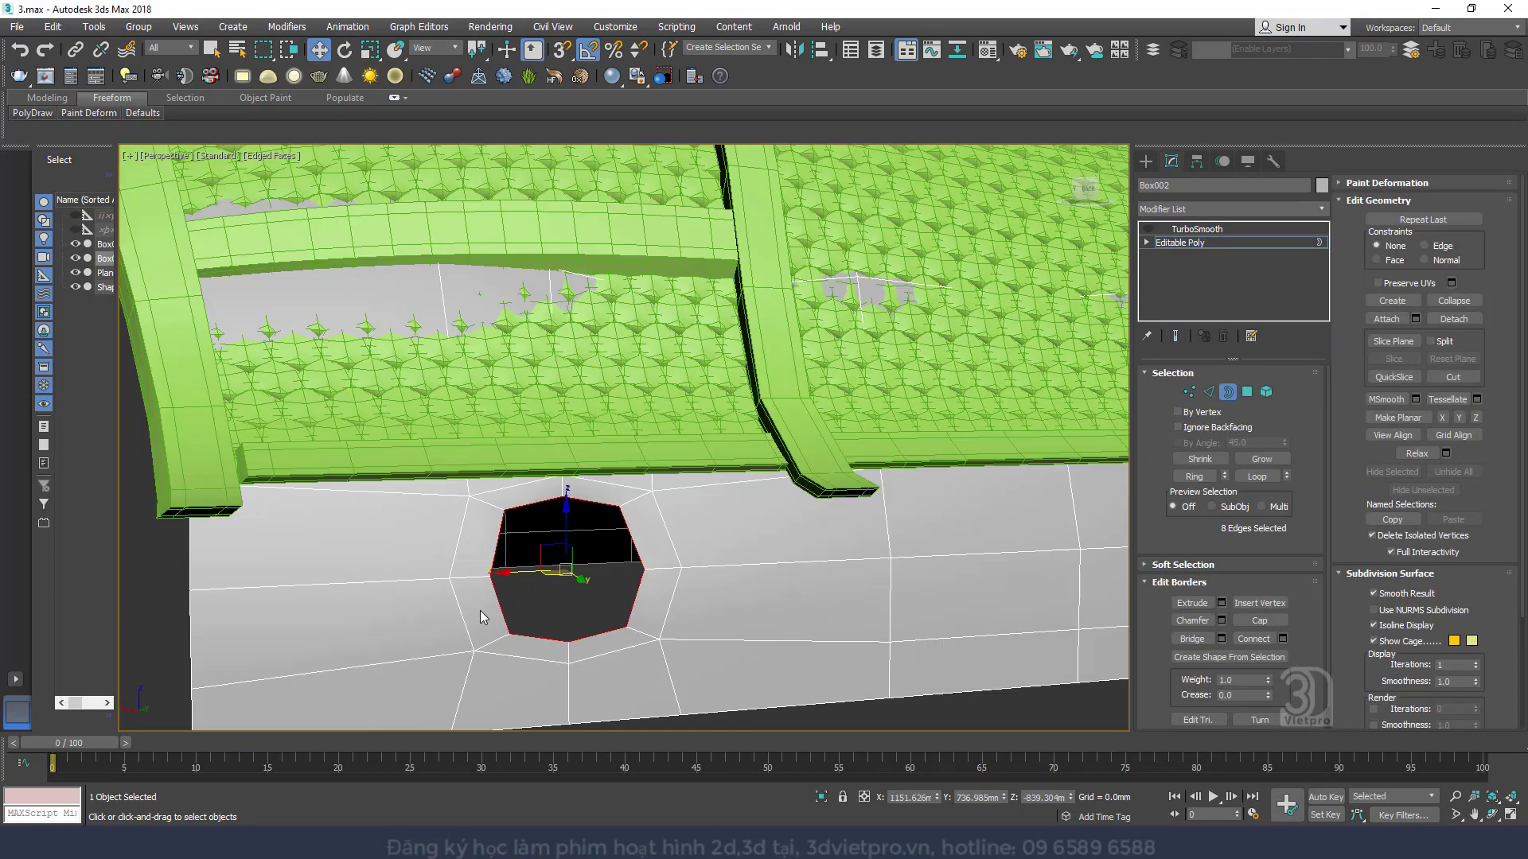
{"action": "middle_click_drag", "start_coordinate": [480, 610], "coordinate": [606, 596], "text": "alt"}
{"action": "left_click_drag", "start_coordinate": [636, 567], "coordinate": [624, 567]}
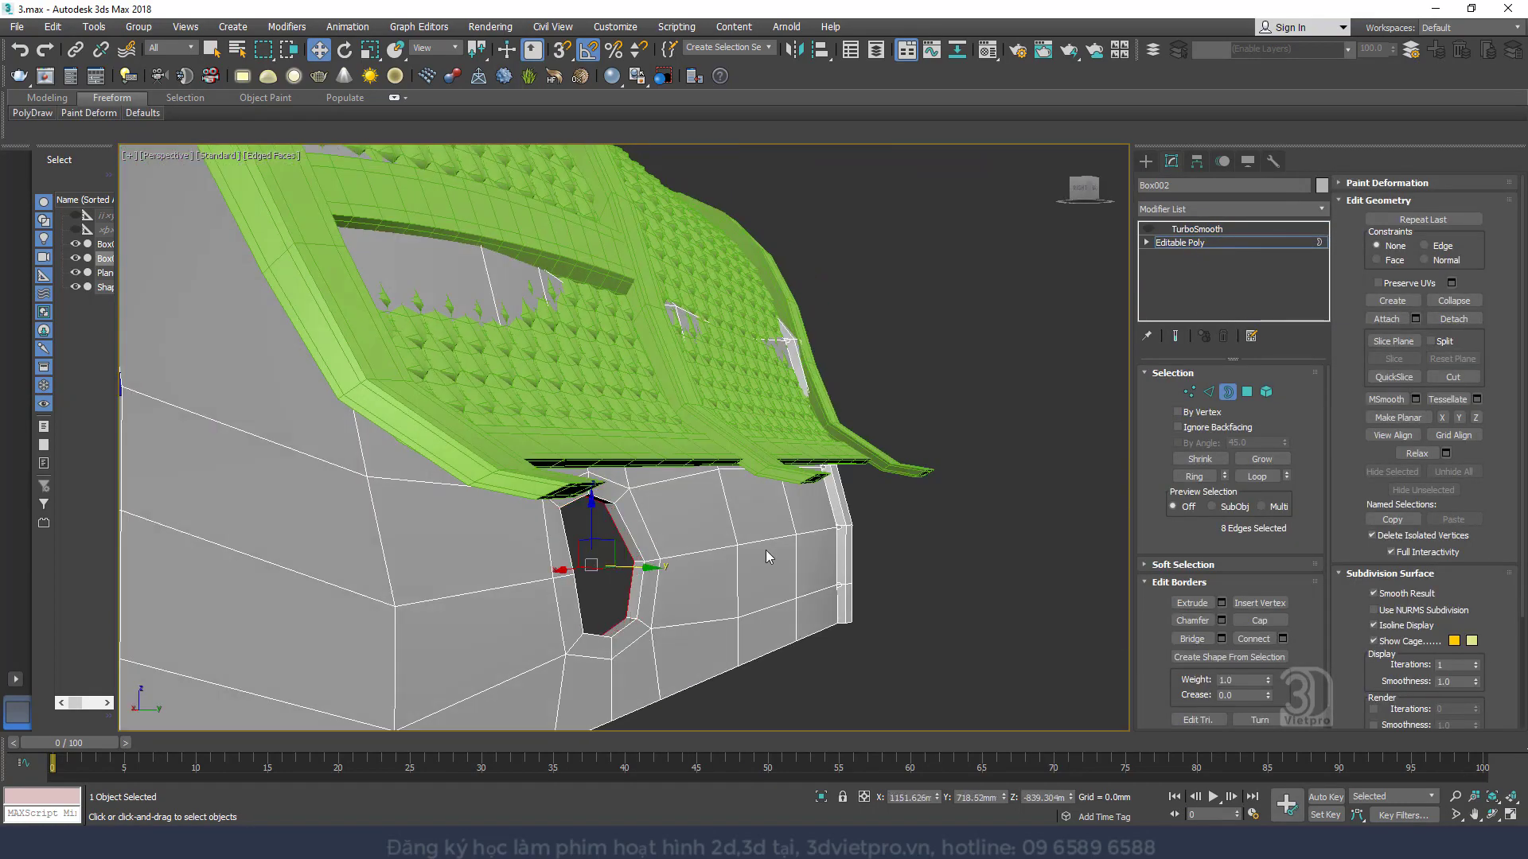
Select the ring of eight polygons around the side window and clone it slightly outward as a separate object
{"action": "left_click", "coordinate": [1247, 393]}
{"action": "left_click", "coordinate": [572, 594]}
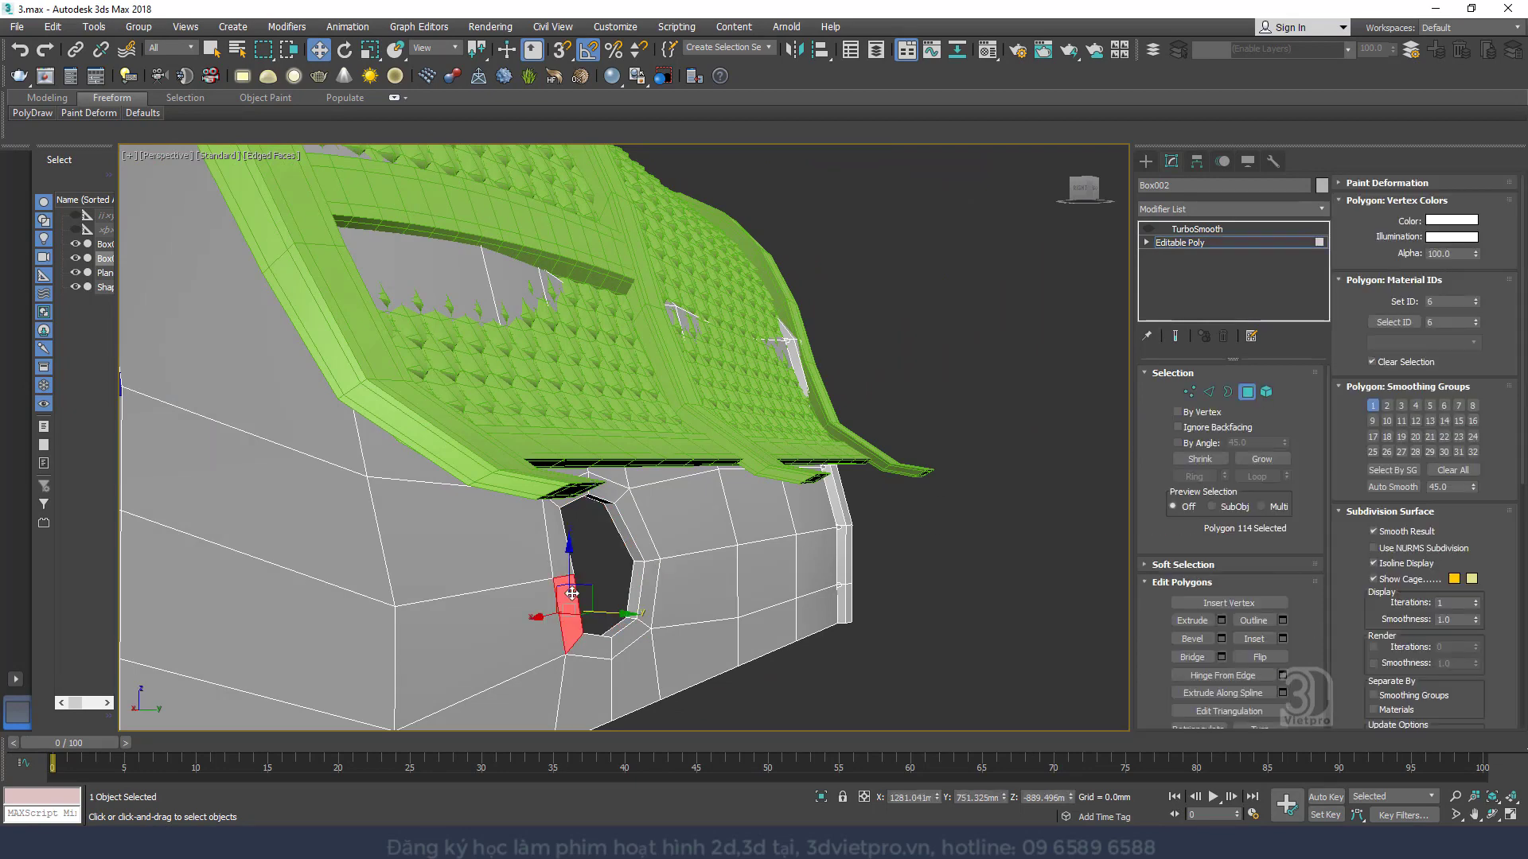
{"action": "left_click", "coordinate": [588, 641]}
{"action": "key", "text": "super"}
{"action": "left_click", "coordinate": [582, 643]}
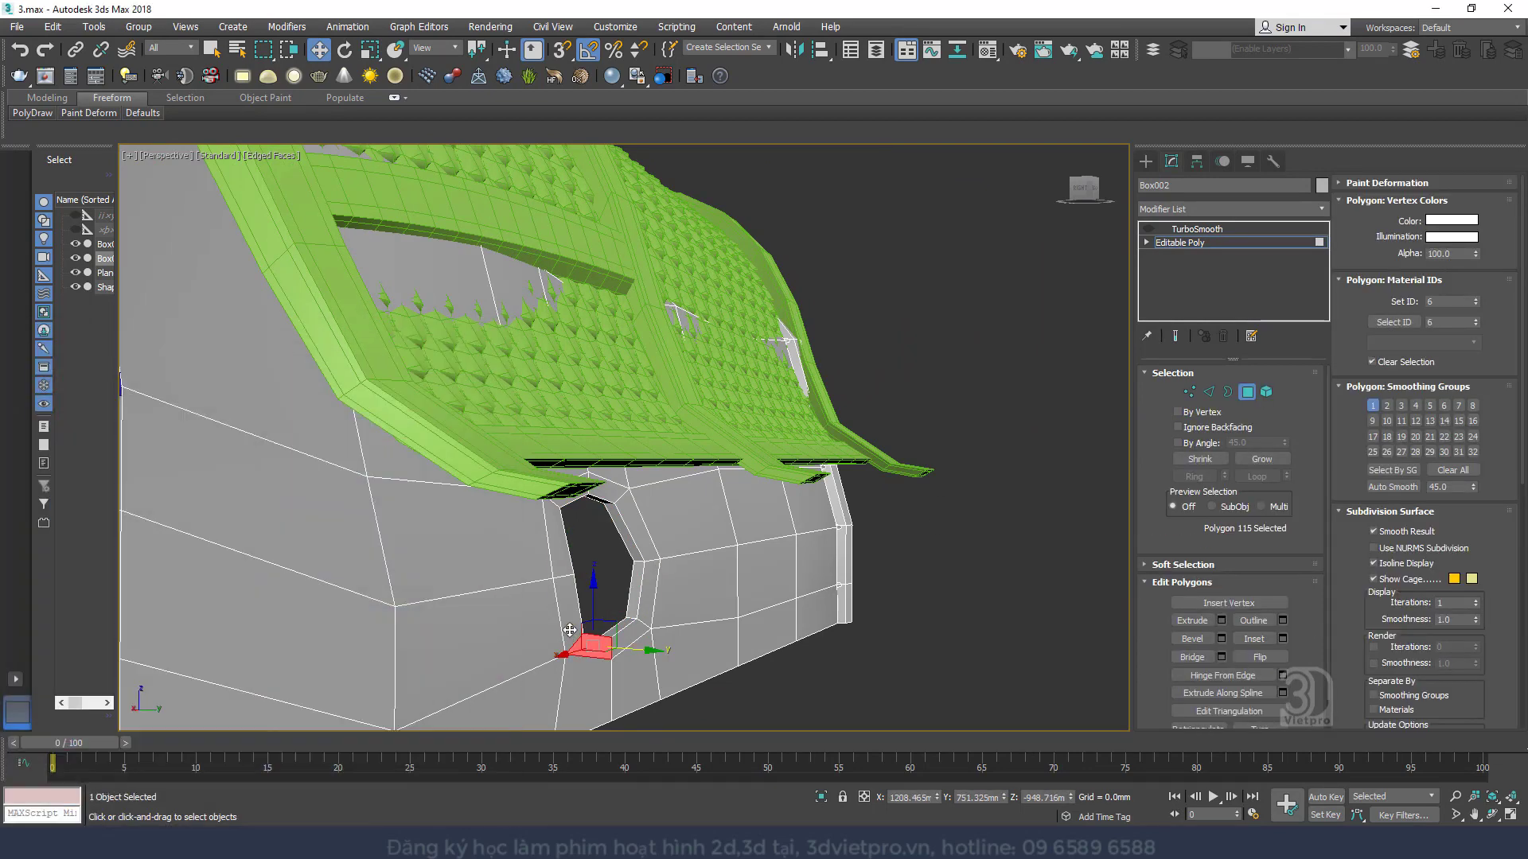
{"action": "left_click", "coordinate": [575, 627], "text": "shift"}
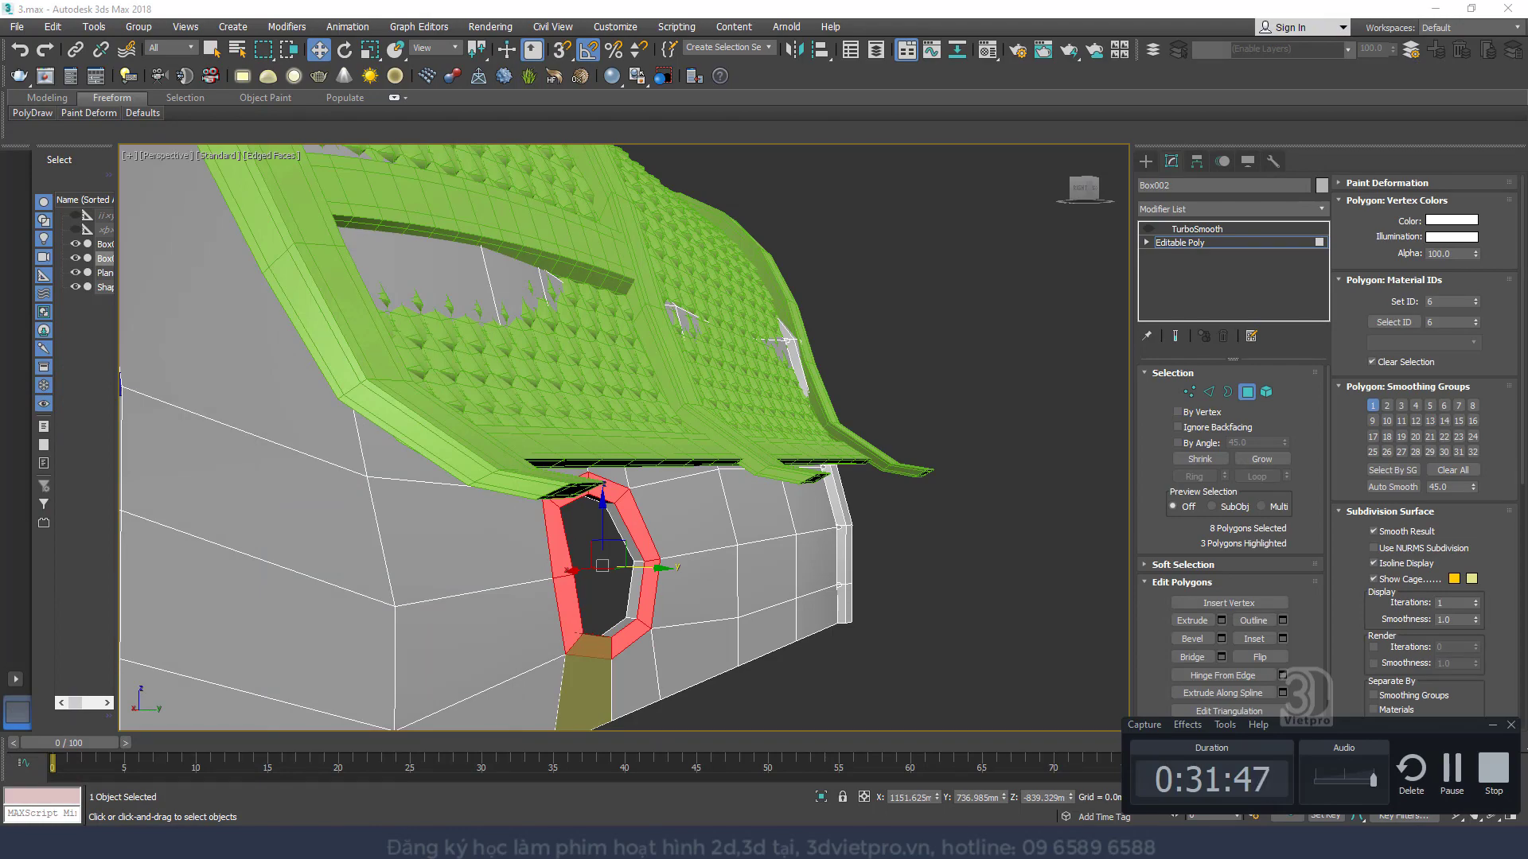
{"action": "scroll", "coordinate": [602, 566], "scroll_direction": "up", "scroll_amount": 8}
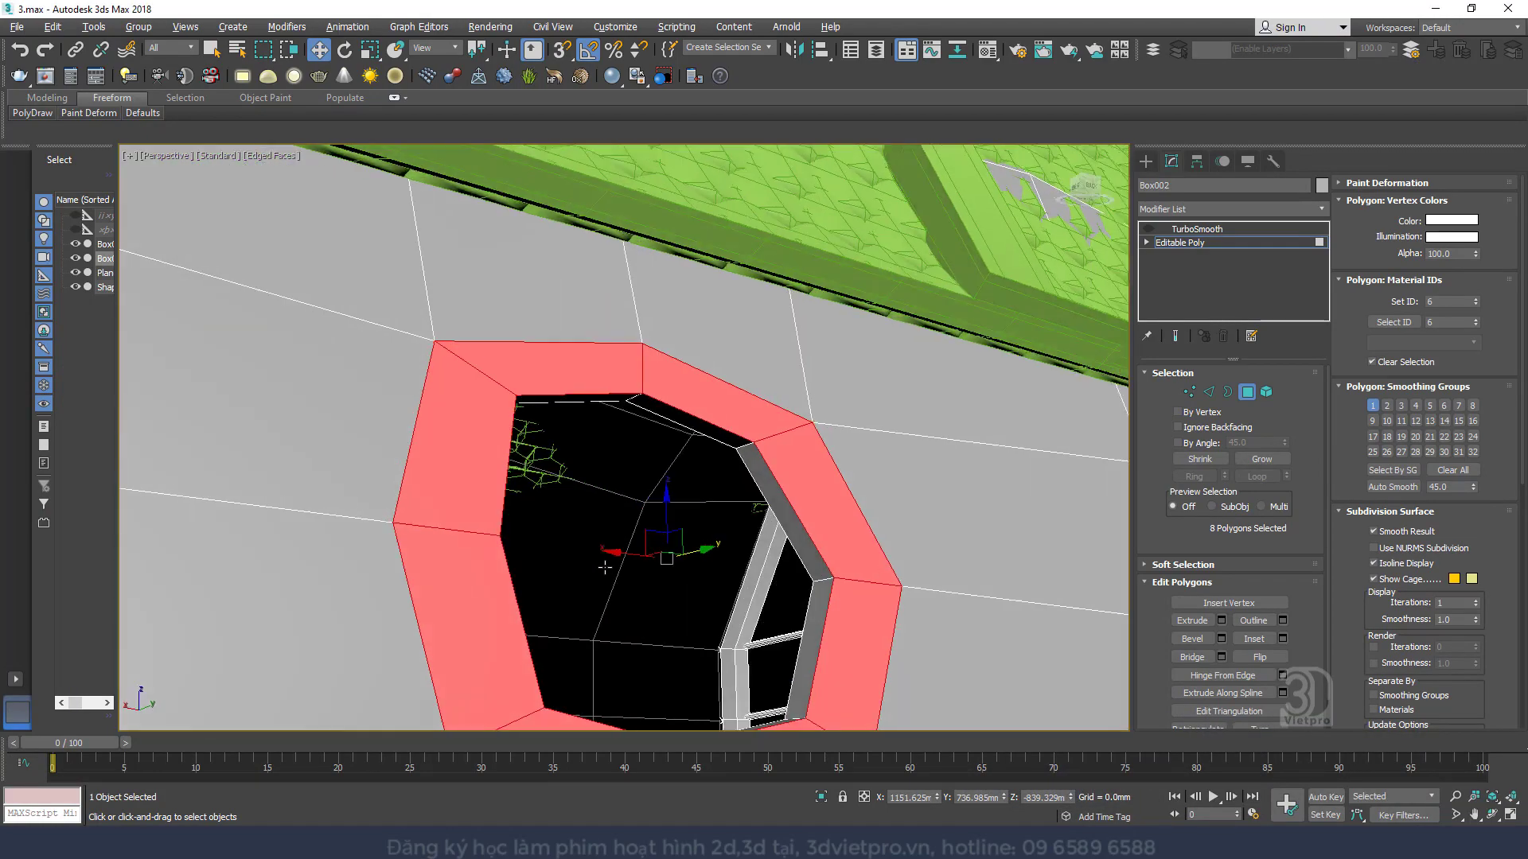
{"action": "middle_click_drag", "start_coordinate": [605, 566], "coordinate": [661, 404], "text": "alt"}
{"action": "left_click_drag", "start_coordinate": [715, 344], "coordinate": [723, 344], "text": "shift"}
{"action": "left_click", "coordinate": [828, 436]}
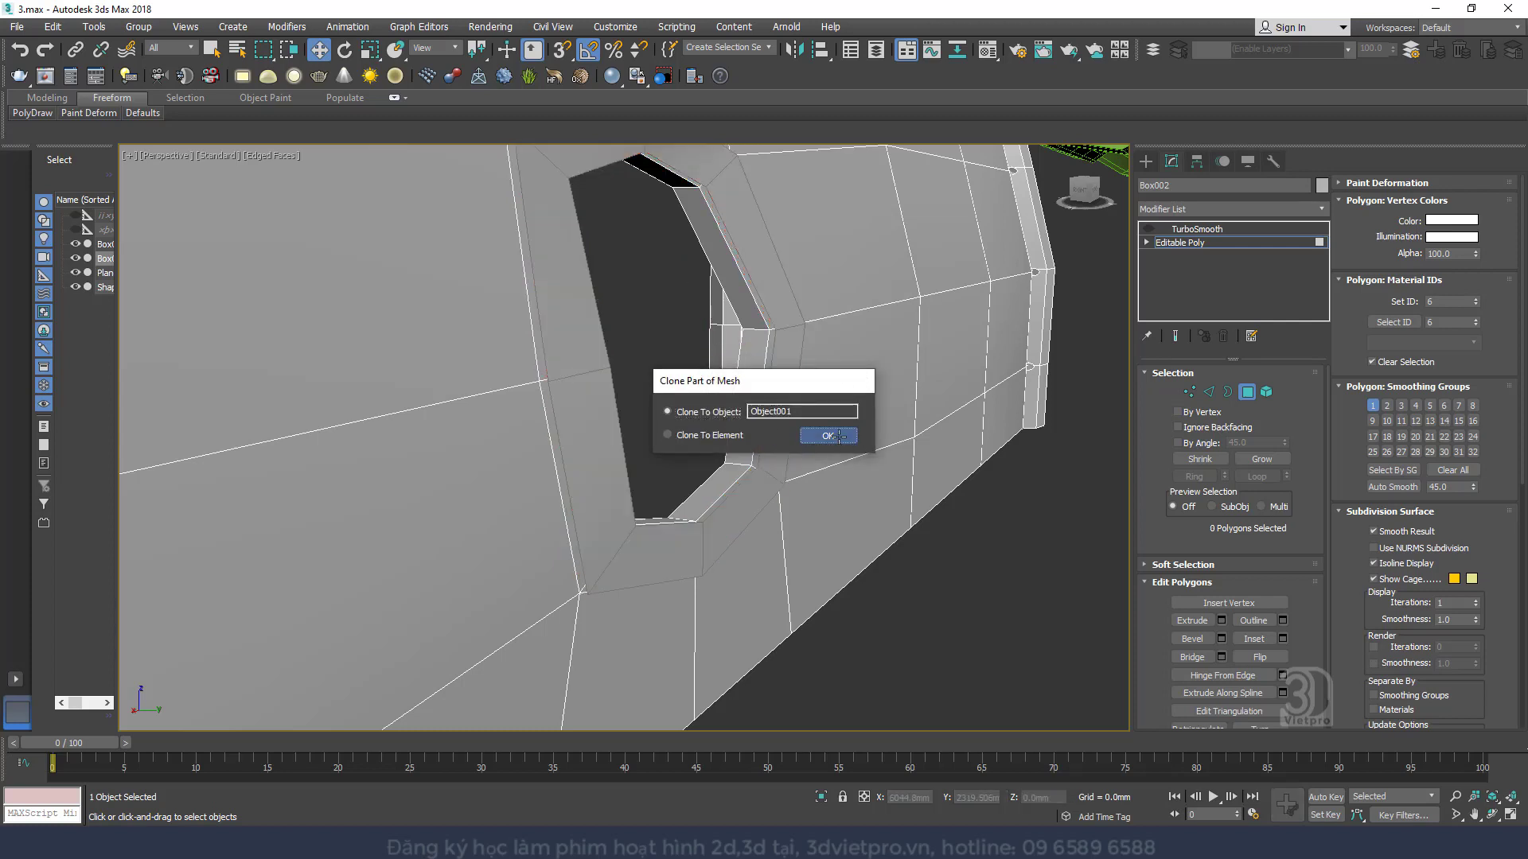
Leave polygon editing, select the cloned window frame and thicken it with a Shell modifier
{"action": "left_click", "coordinate": [1247, 394]}
{"action": "left_click", "coordinate": [775, 299]}
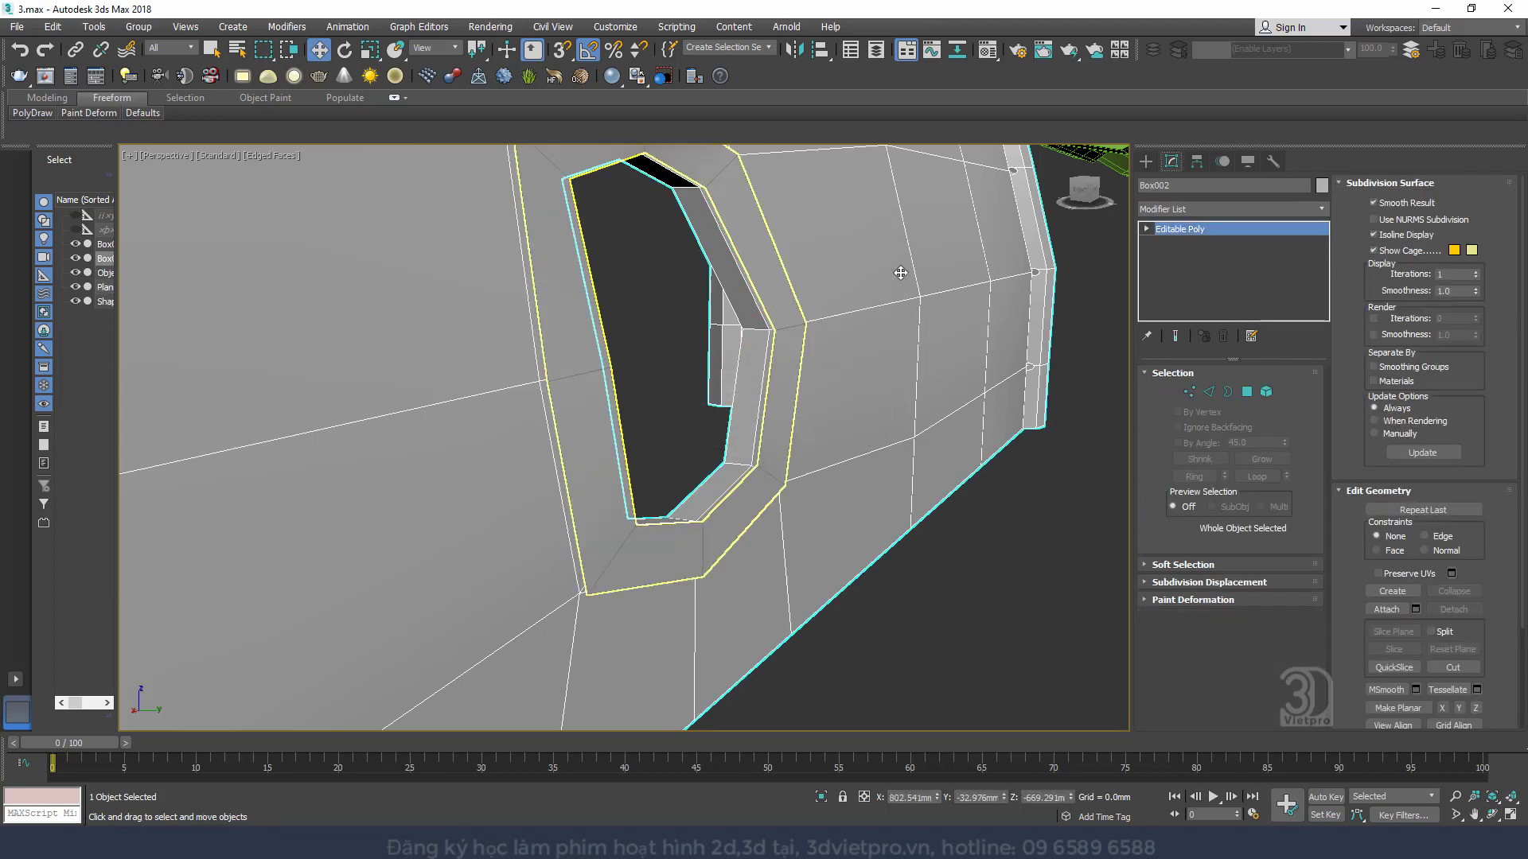
{"action": "left_click", "coordinate": [1214, 211]}
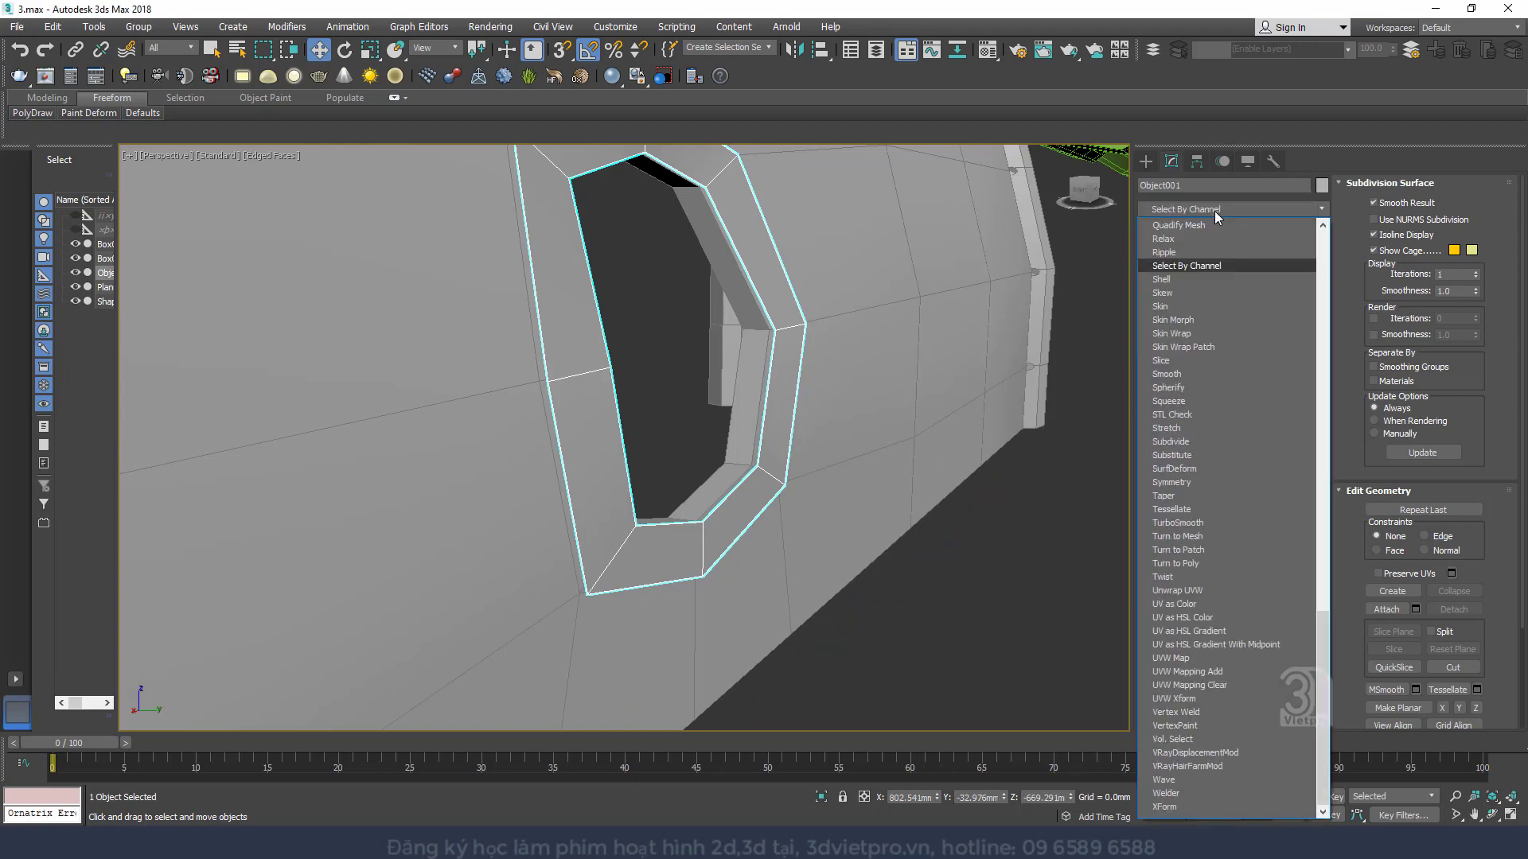
{"action": "left_click", "coordinate": [1163, 278]}
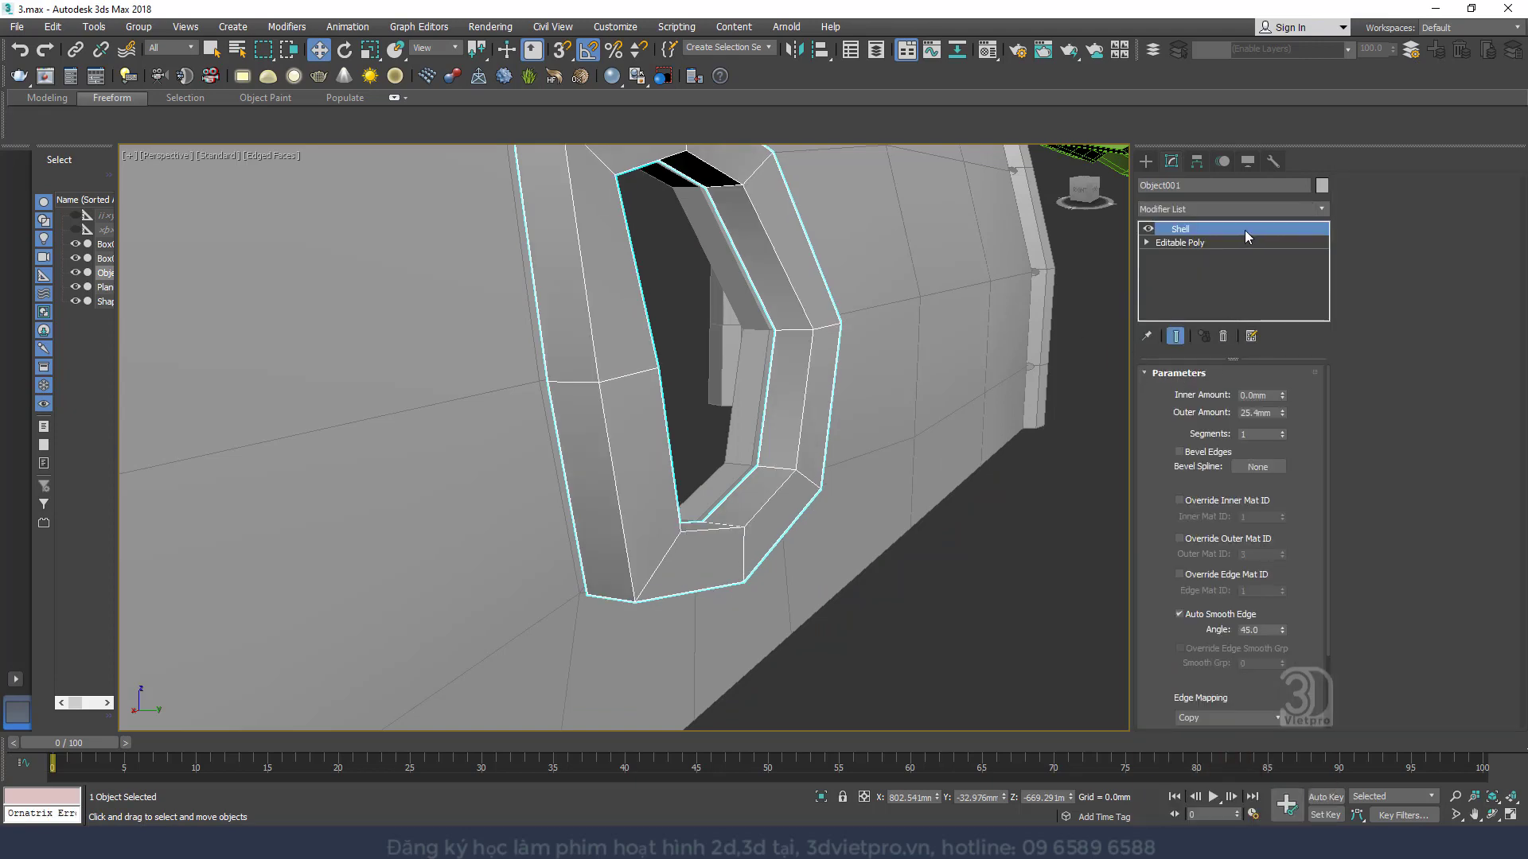
{"action": "scroll", "coordinate": [721, 406], "scroll_direction": "down", "scroll_amount": 6}
{"action": "scroll", "coordinate": [708, 398], "scroll_direction": "up", "scroll_amount": 2}
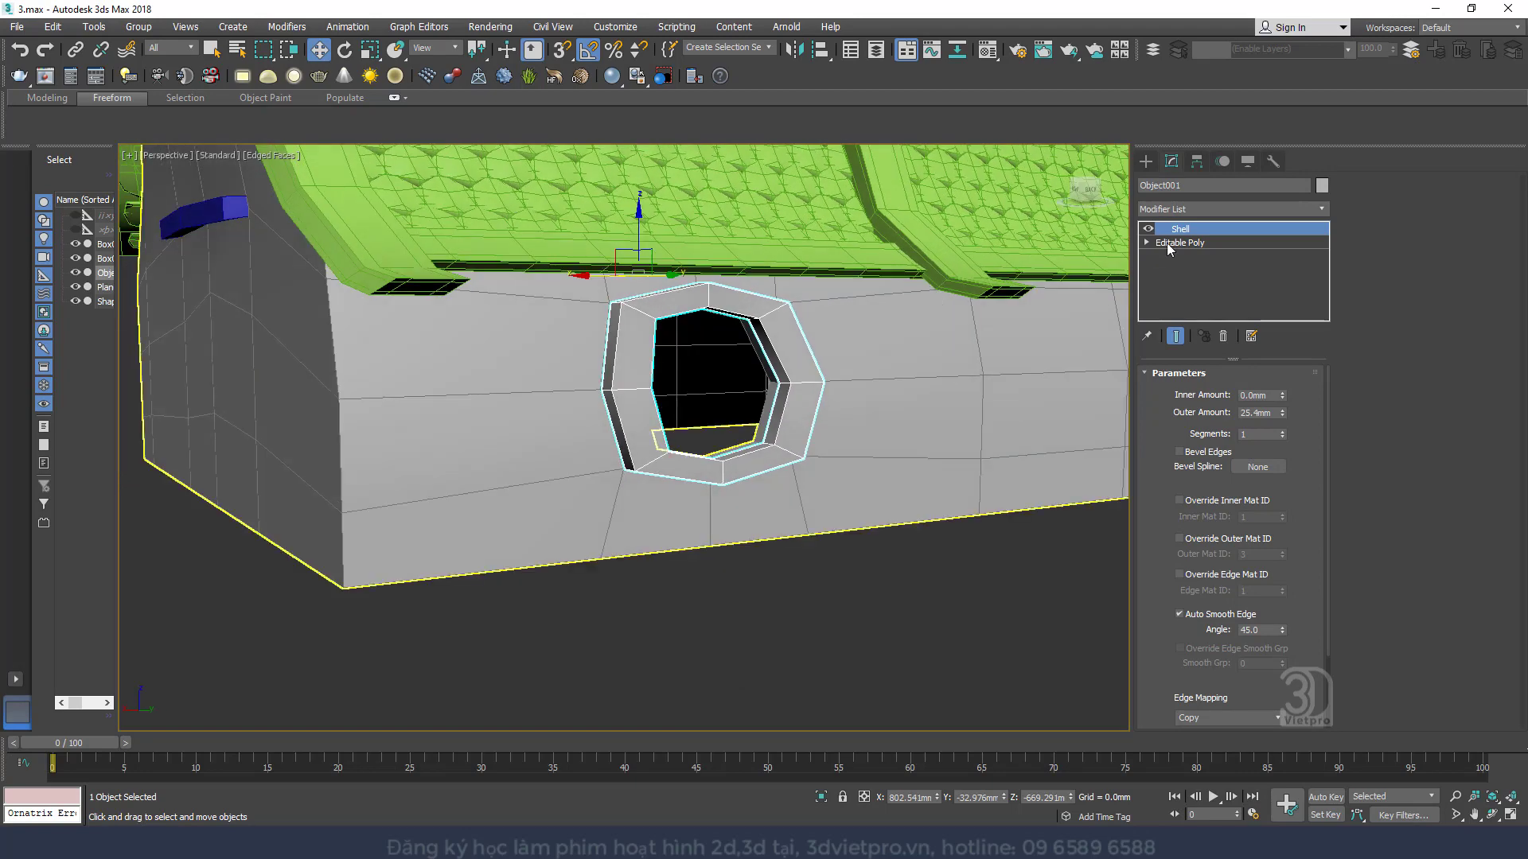
Try a TurboSmooth modifier on the shelled window frame and delete it again
{"action": "left_click", "coordinate": [1212, 212]}
{"action": "key", "text": "t"}
{"action": "key", "text": "t"}
{"action": "key", "text": "t"}
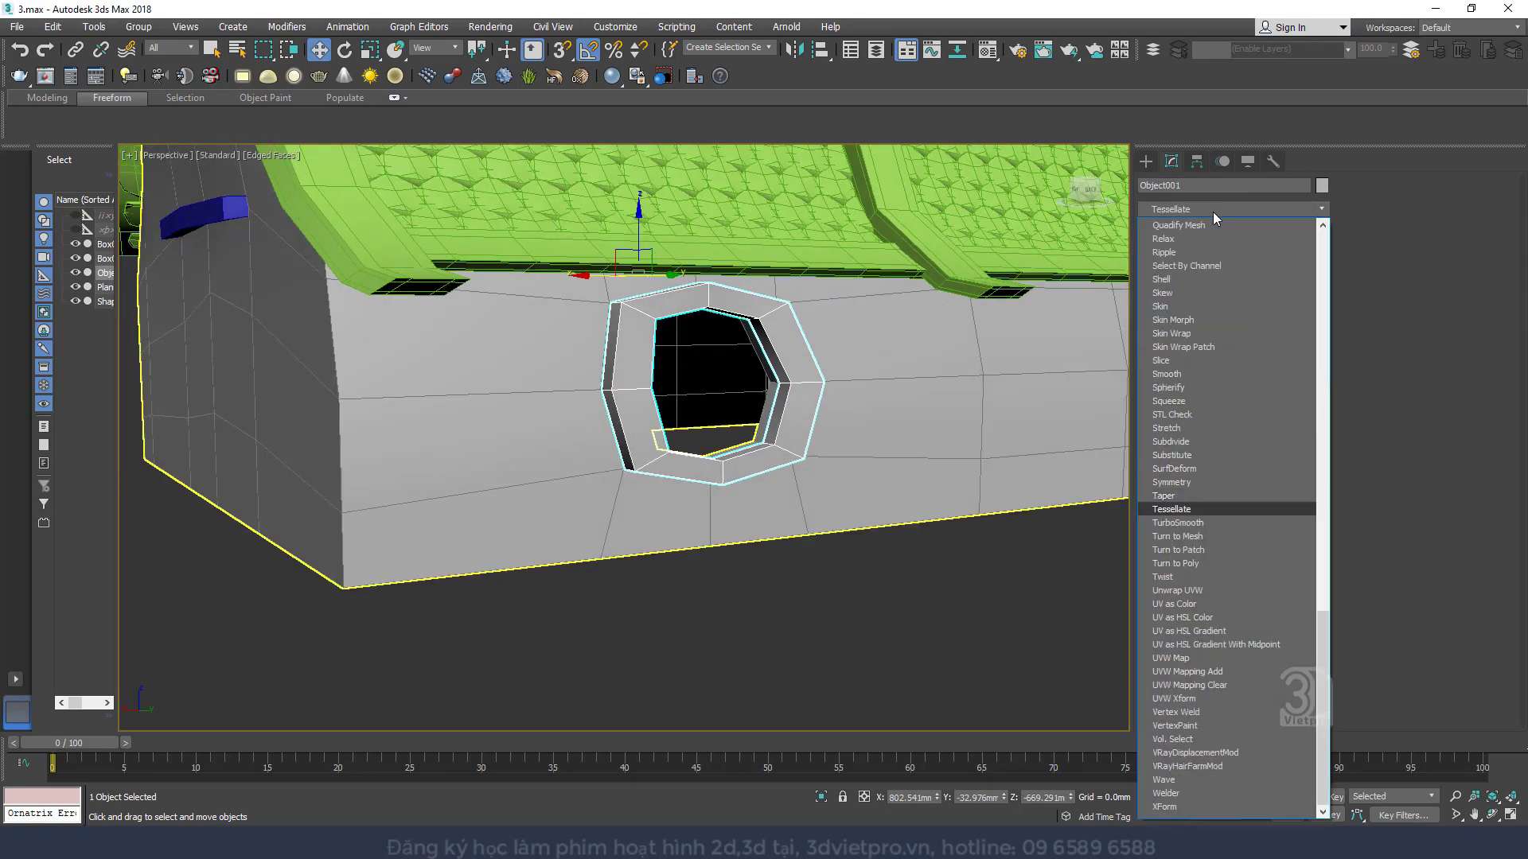
{"action": "key", "text": "Return"}
{"action": "right_click", "coordinate": [1210, 231]}
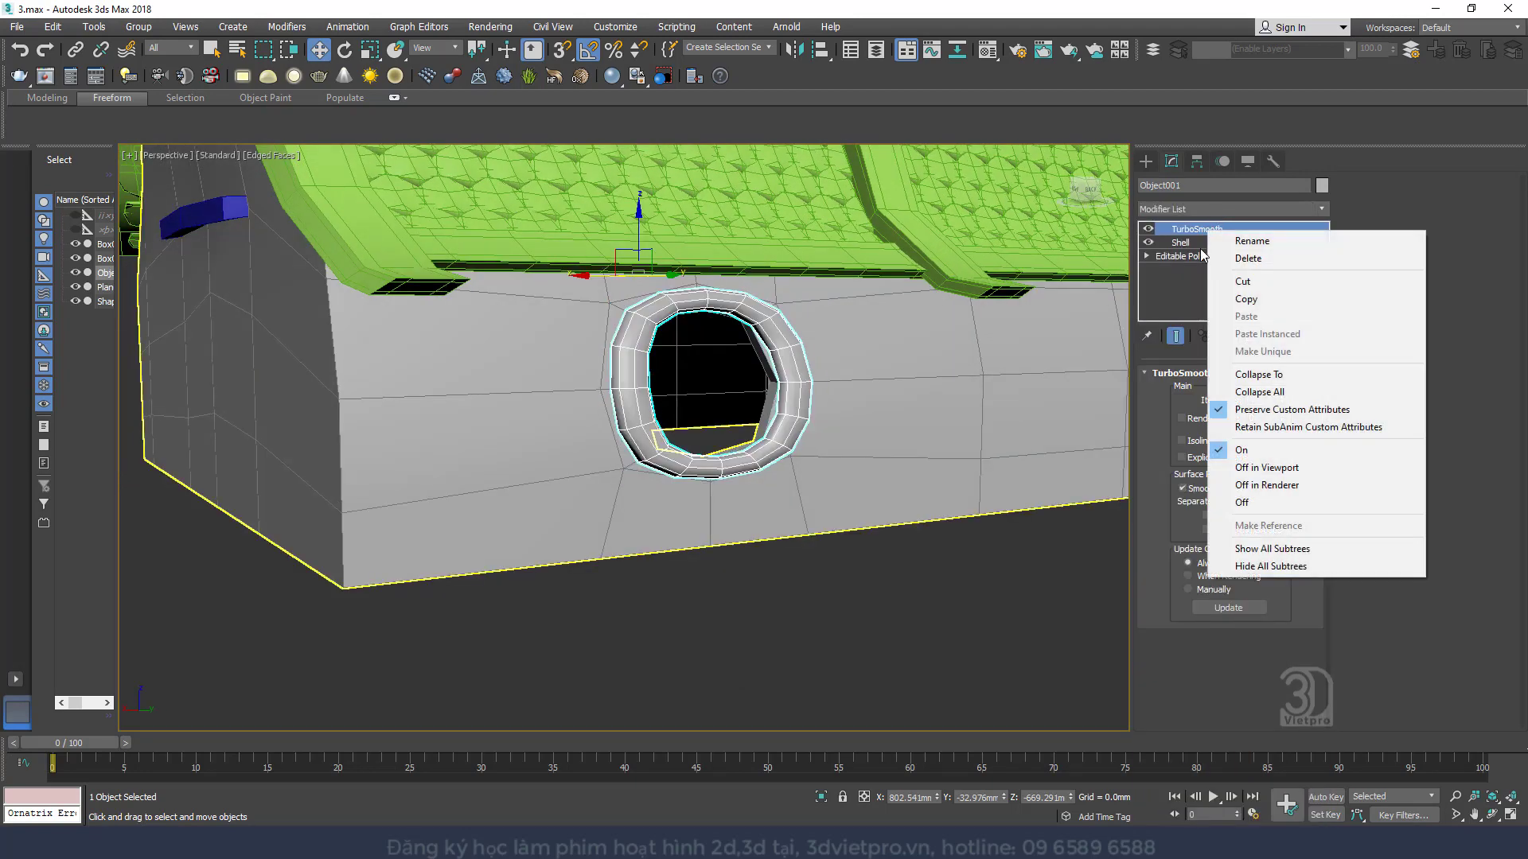
{"action": "left_click", "coordinate": [1217, 256]}
Select the house body and attach the window frame to its Editable Poly
{"action": "left_click", "coordinate": [895, 356]}
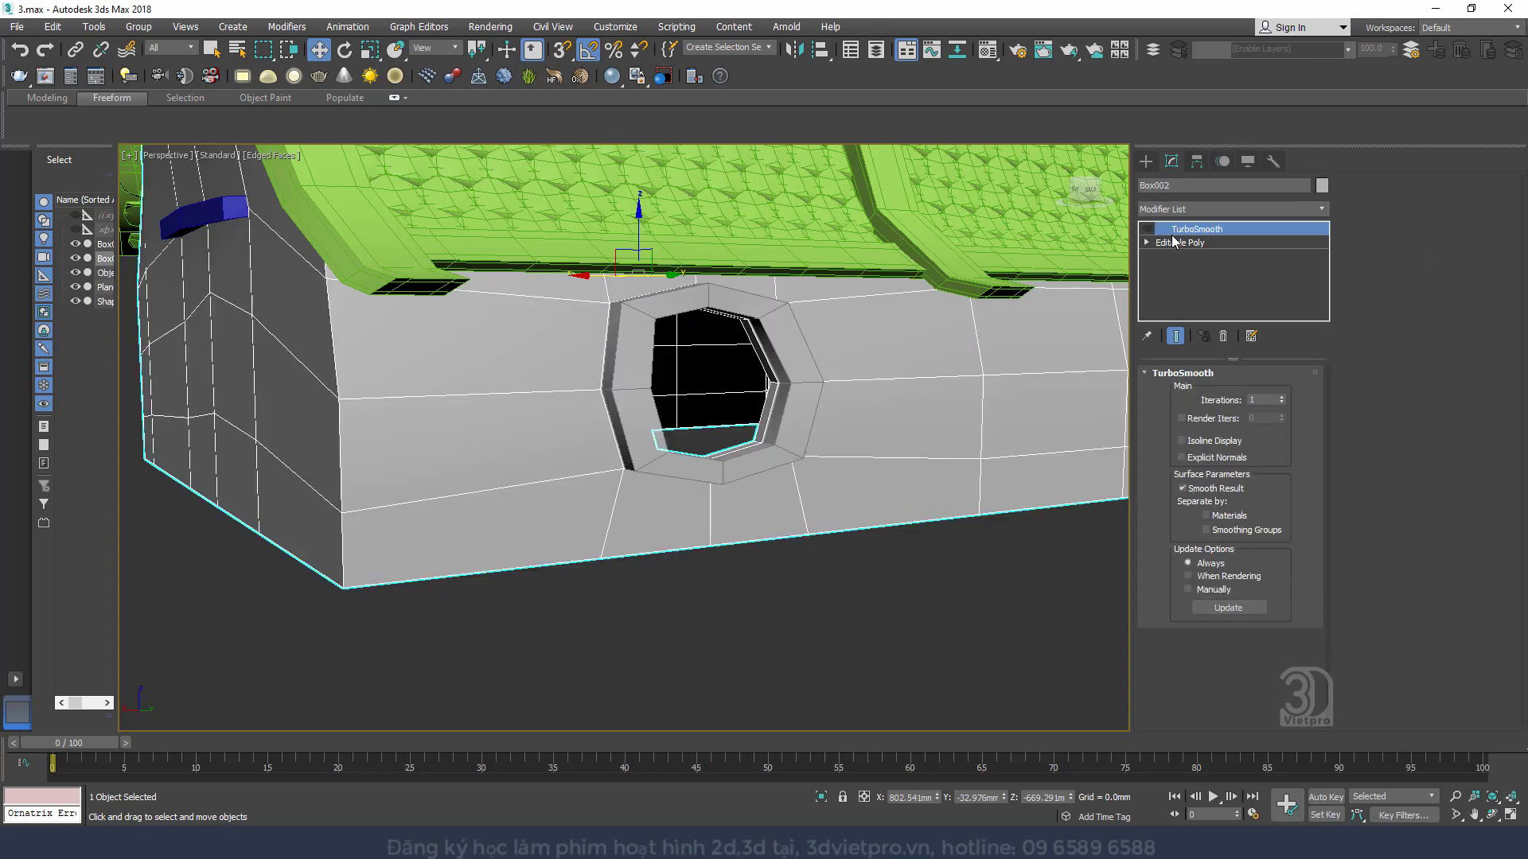
{"action": "left_click", "coordinate": [1173, 242]}
{"action": "left_click", "coordinate": [1388, 608]}
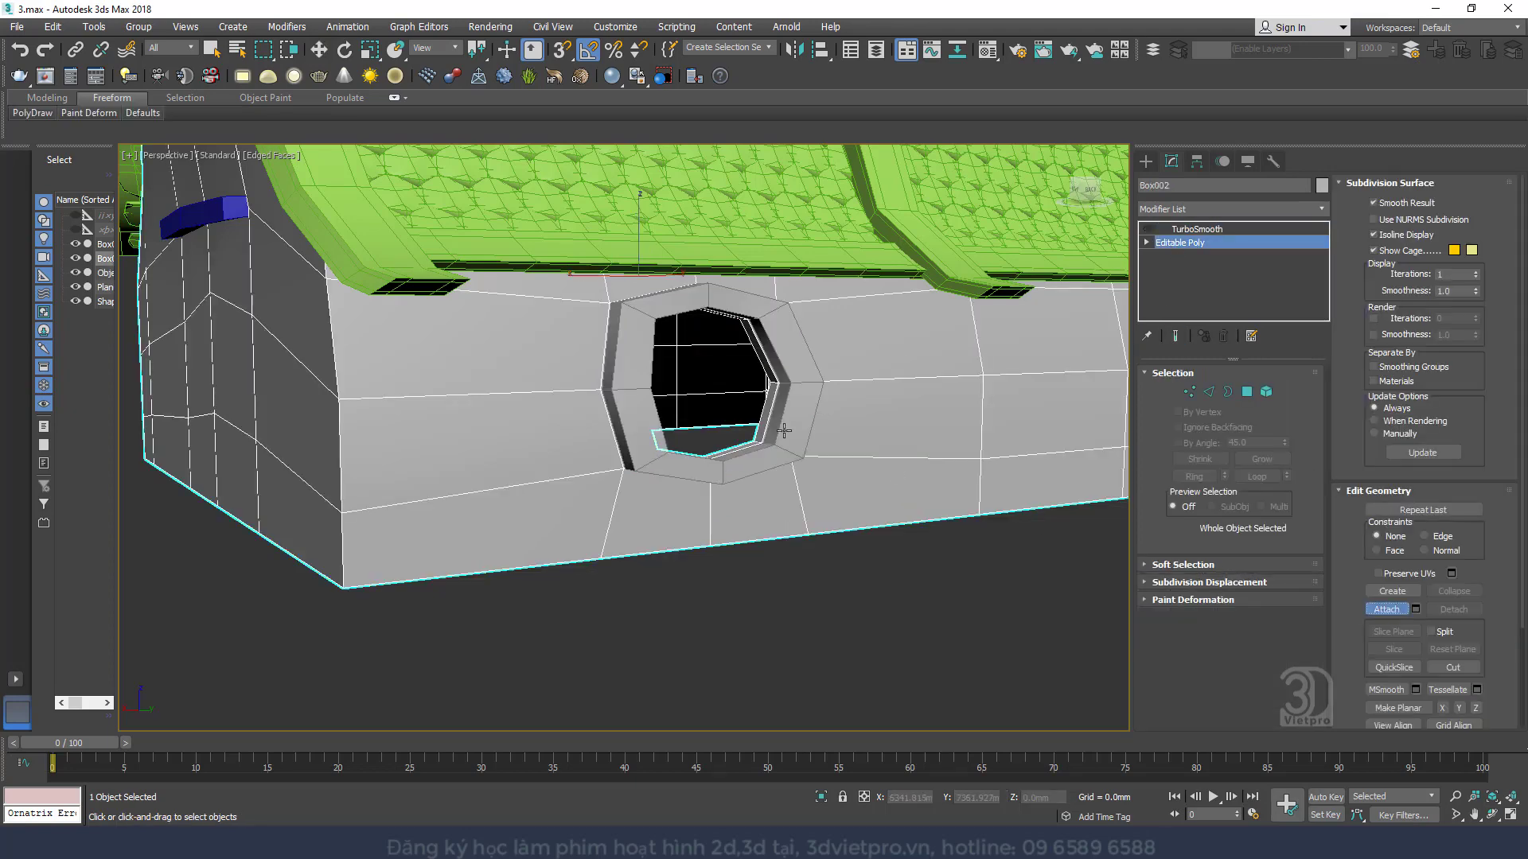
{"action": "left_click", "coordinate": [787, 386]}
{"action": "right_click", "coordinate": [828, 384]}
{"action": "scroll", "coordinate": [833, 393], "scroll_direction": "down", "scroll_amount": 4}
{"action": "middle_click_drag", "start_coordinate": [833, 392], "coordinate": [671, 405], "text": "alt"}
{"action": "middle_click_drag", "start_coordinate": [848, 354], "coordinate": [951, 450], "text": "alt"}
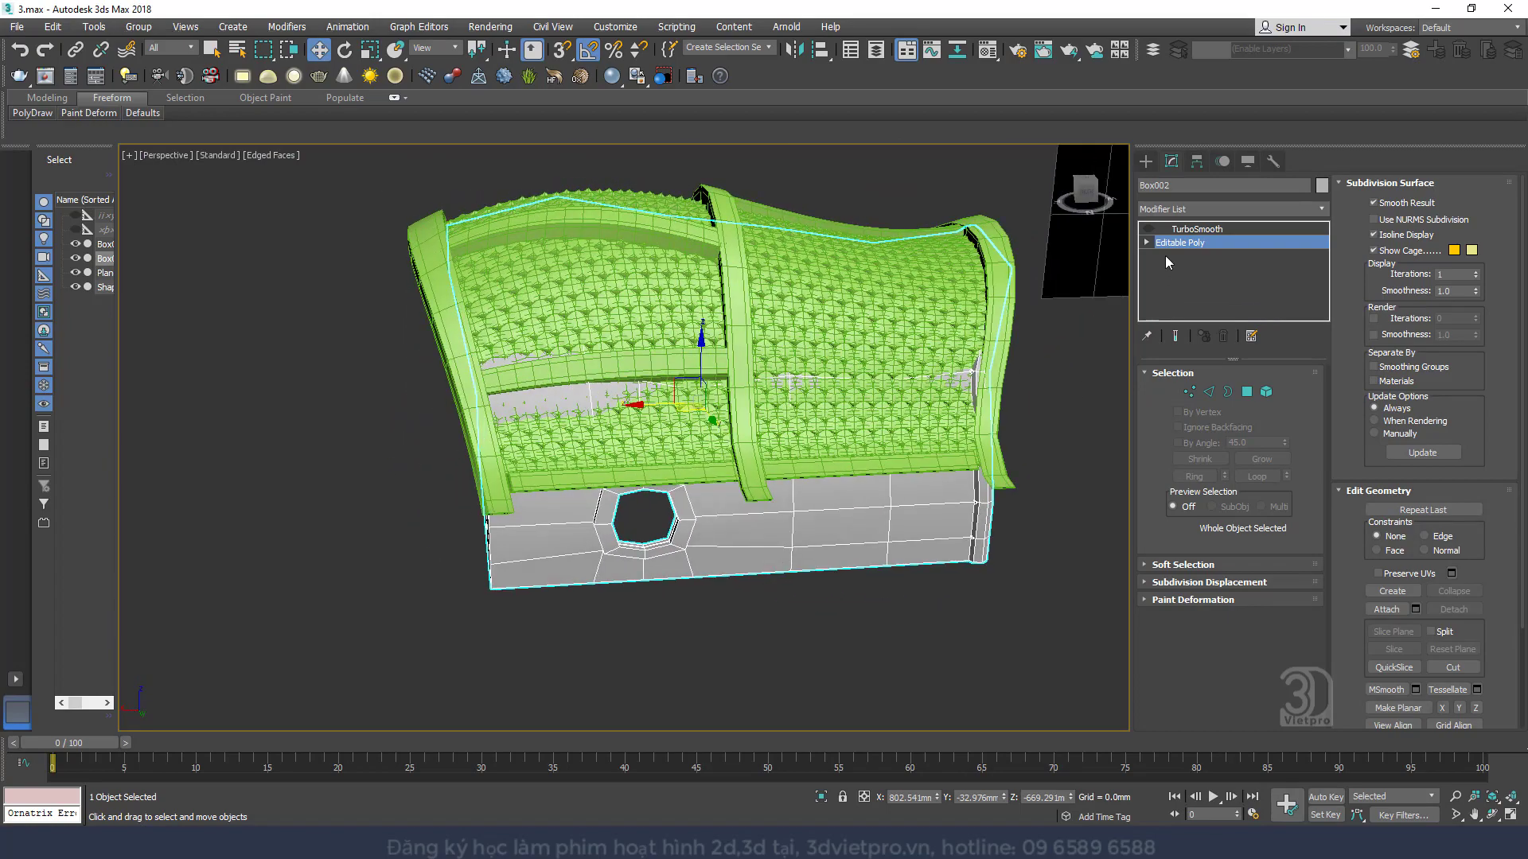
Turn TurboSmooth on for the house body and hide the edges to examine the rounded window frame
{"action": "left_click", "coordinate": [1177, 229]}
{"action": "middle_click_drag", "start_coordinate": [796, 379], "coordinate": [905, 493], "text": "alt"}
{"action": "scroll", "coordinate": [769, 492], "scroll_direction": "down", "scroll_amount": 1}
{"action": "key", "text": "F4"}
{"action": "scroll", "coordinate": [748, 442], "scroll_direction": "up", "scroll_amount": 1}
{"action": "middle_click_drag", "start_coordinate": [748, 442], "coordinate": [897, 441], "text": "alt"}
{"action": "scroll", "coordinate": [754, 563], "scroll_direction": "up", "scroll_amount": 5}
{"action": "scroll", "coordinate": [858, 457], "scroll_direction": "down", "scroll_amount": 3}
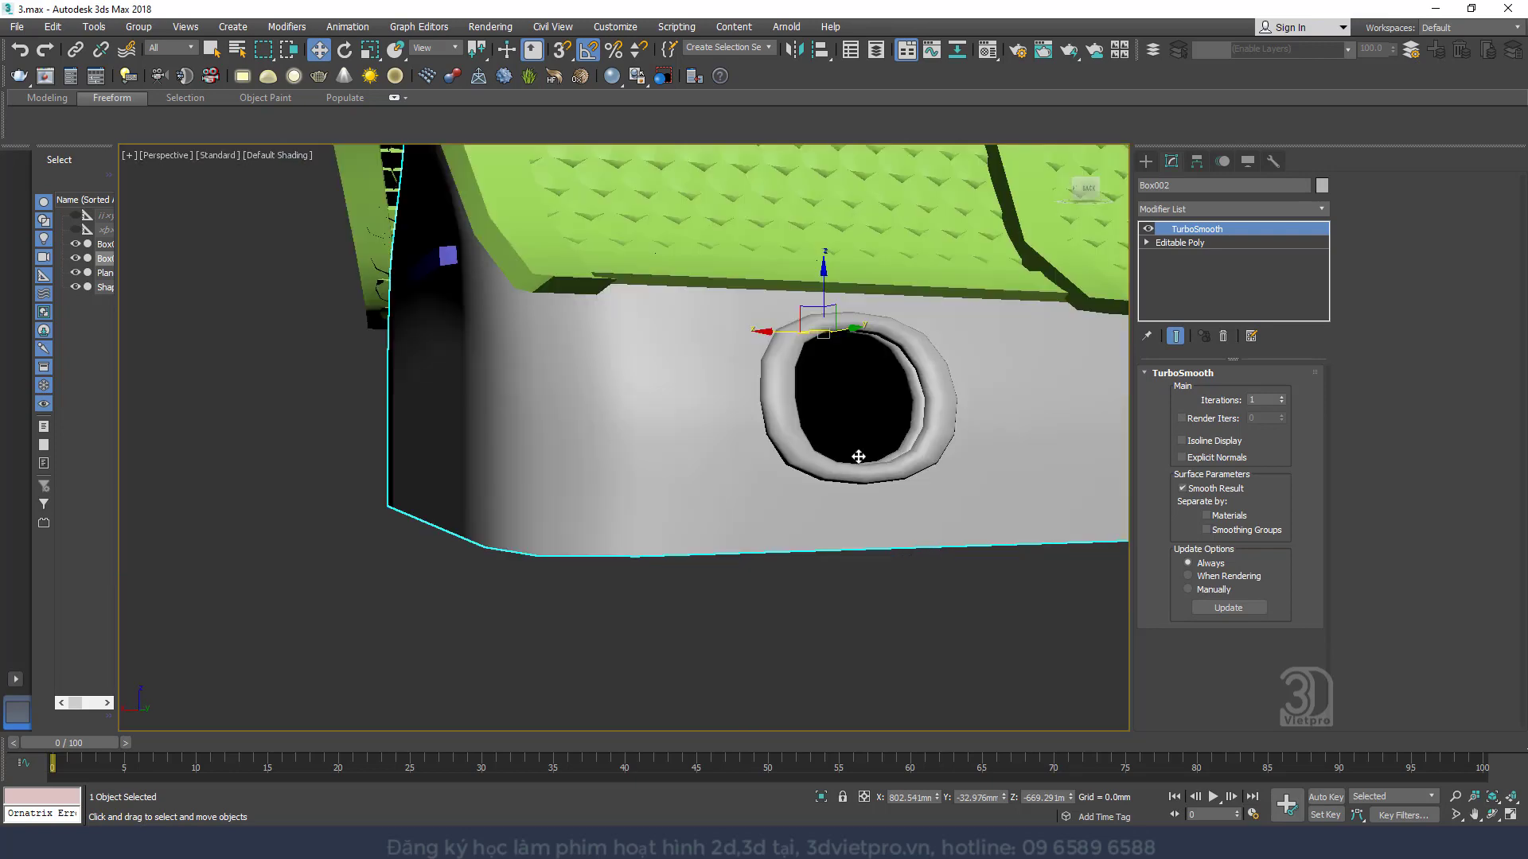
{"action": "scroll", "coordinate": [864, 453], "scroll_direction": "up", "scroll_amount": 3}
{"action": "scroll", "coordinate": [939, 393], "scroll_direction": "down", "scroll_amount": 4}
{"action": "scroll", "coordinate": [975, 363], "scroll_direction": "down", "scroll_amount": 3}
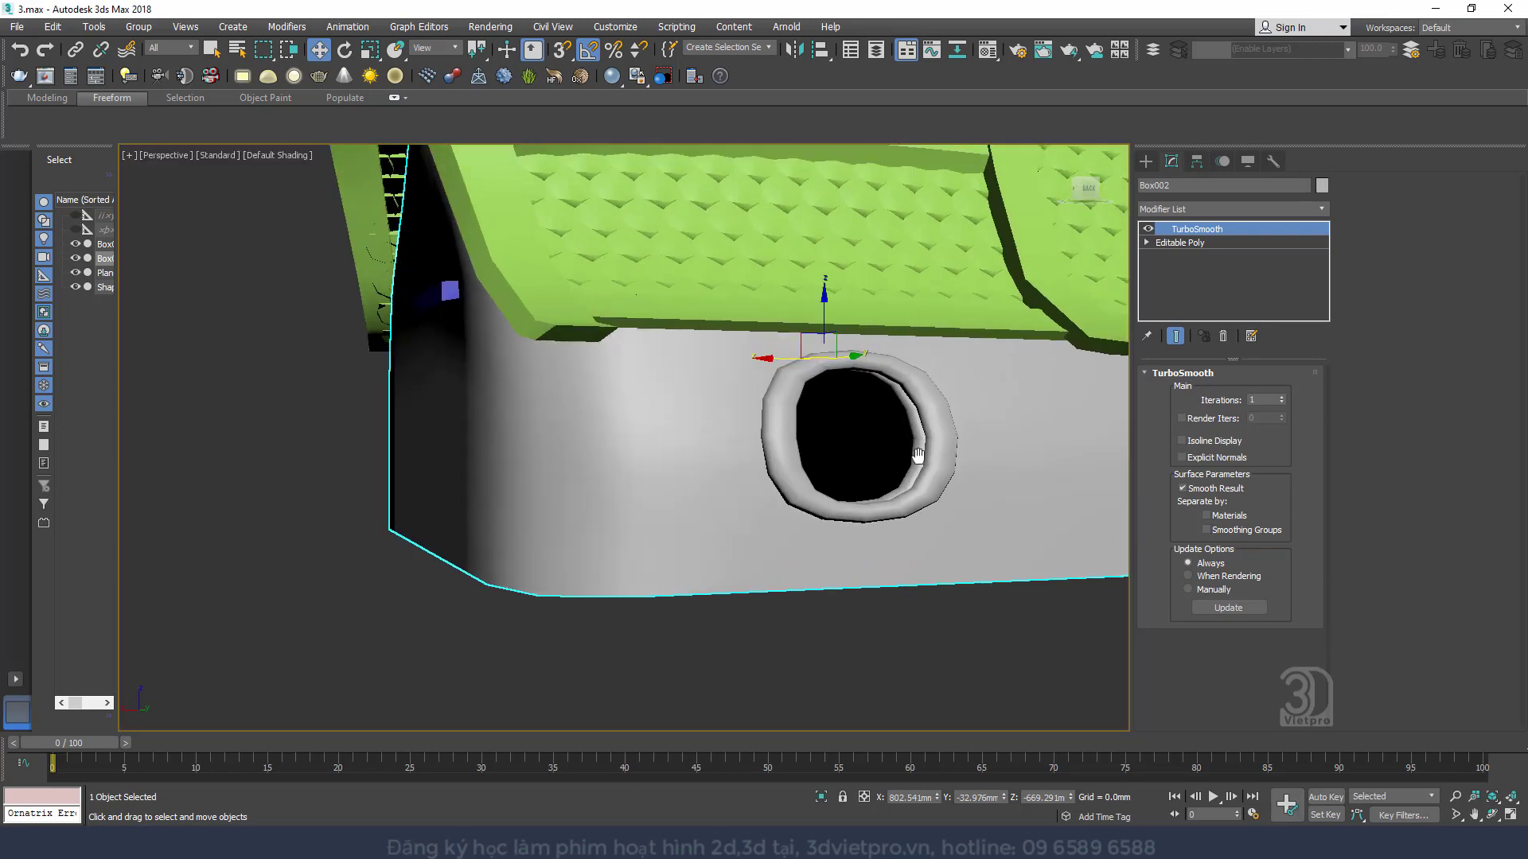
Show edges, turn TurboSmooth off and extrude the side window's inner border twice toward its centre by scaling, leaving a small octagonal hole
{"action": "key", "text": "F4"}
{"action": "left_click", "coordinate": [1148, 229]}
{"action": "left_click", "coordinate": [1179, 243]}
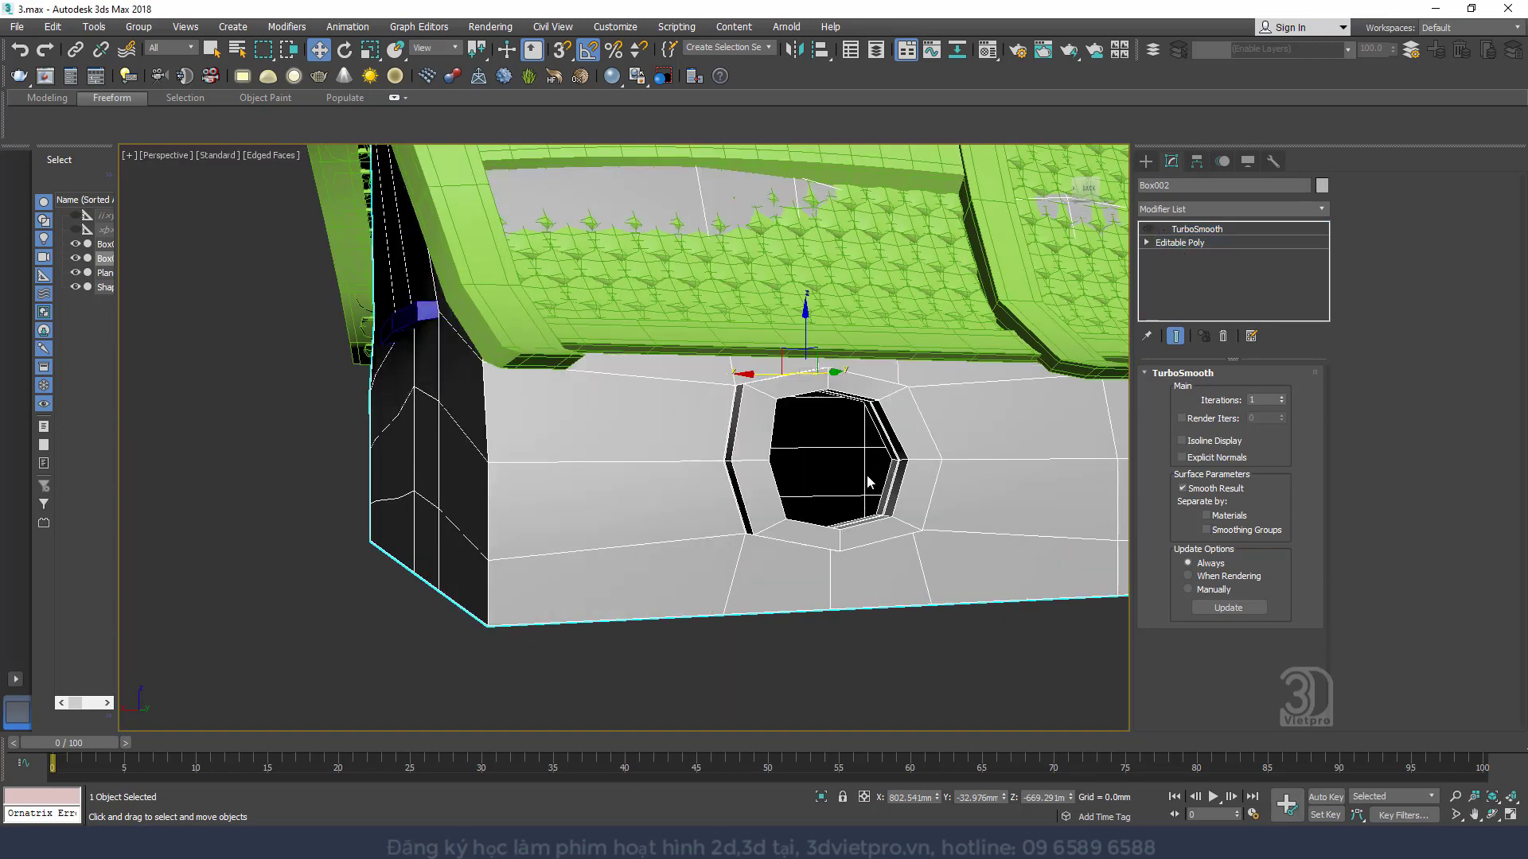
{"action": "left_click", "coordinate": [1228, 391]}
{"action": "left_click", "coordinate": [883, 444]}
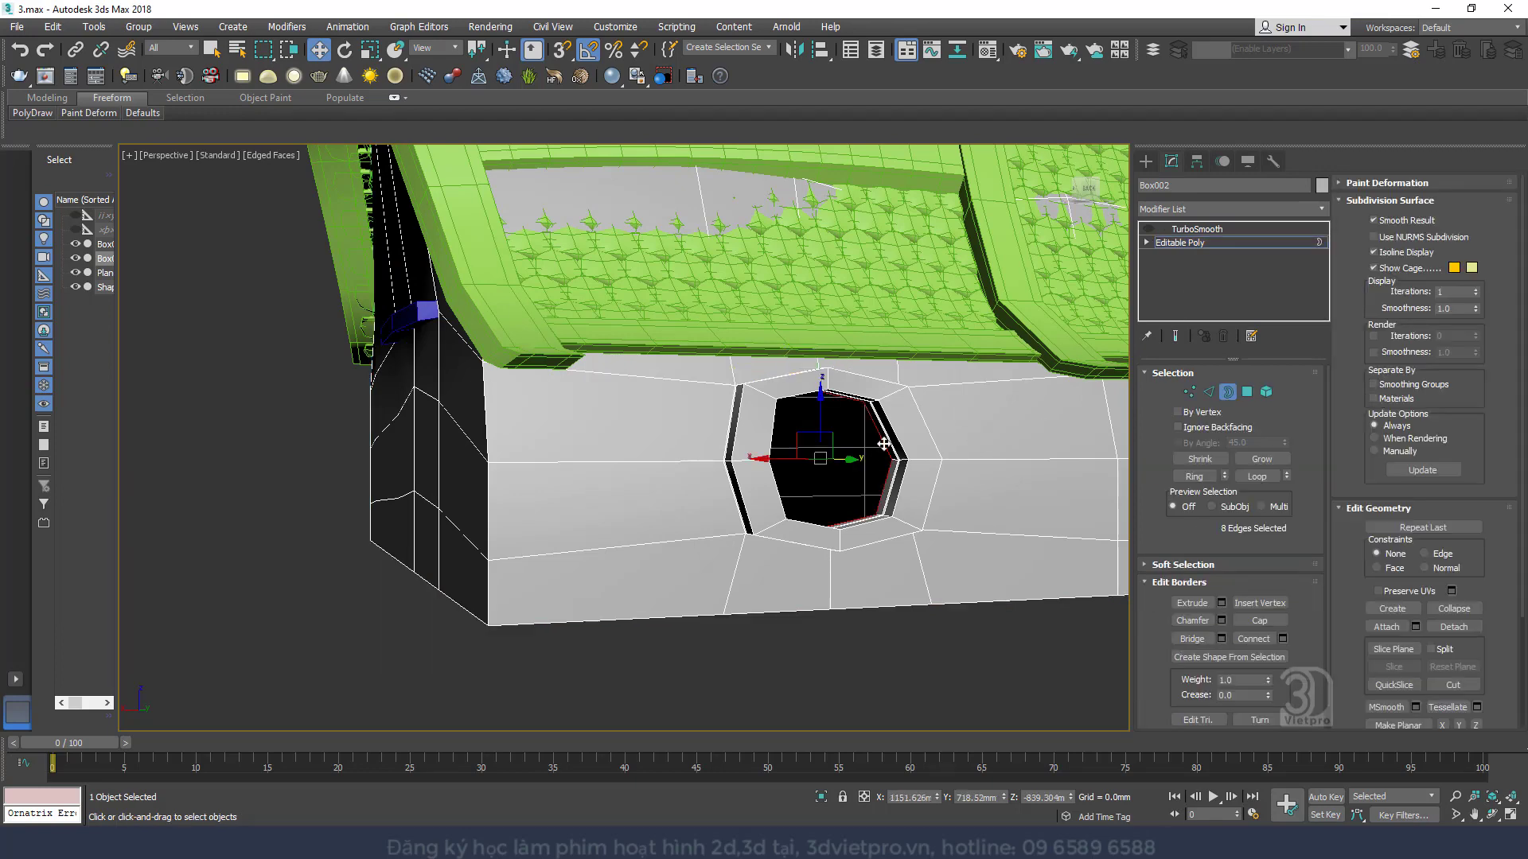
{"action": "scroll", "coordinate": [875, 452], "scroll_direction": "up", "scroll_amount": 5}
{"action": "right_click", "coordinate": [855, 452]}
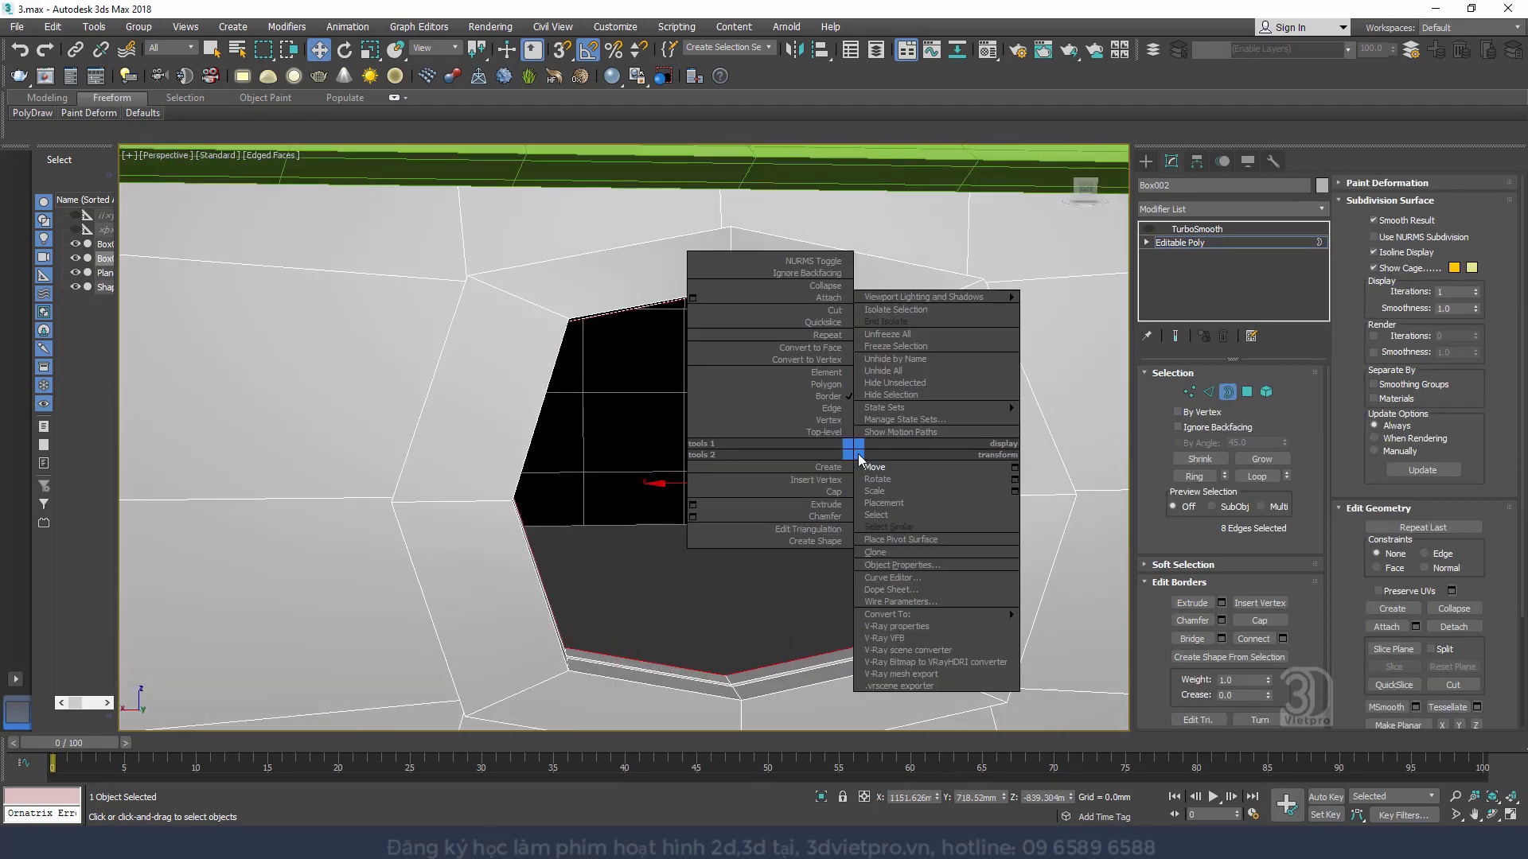
{"action": "left_click", "coordinate": [872, 492]}
{"action": "middle_click_drag", "start_coordinate": [717, 474], "coordinate": [721, 473], "text": "alt"}
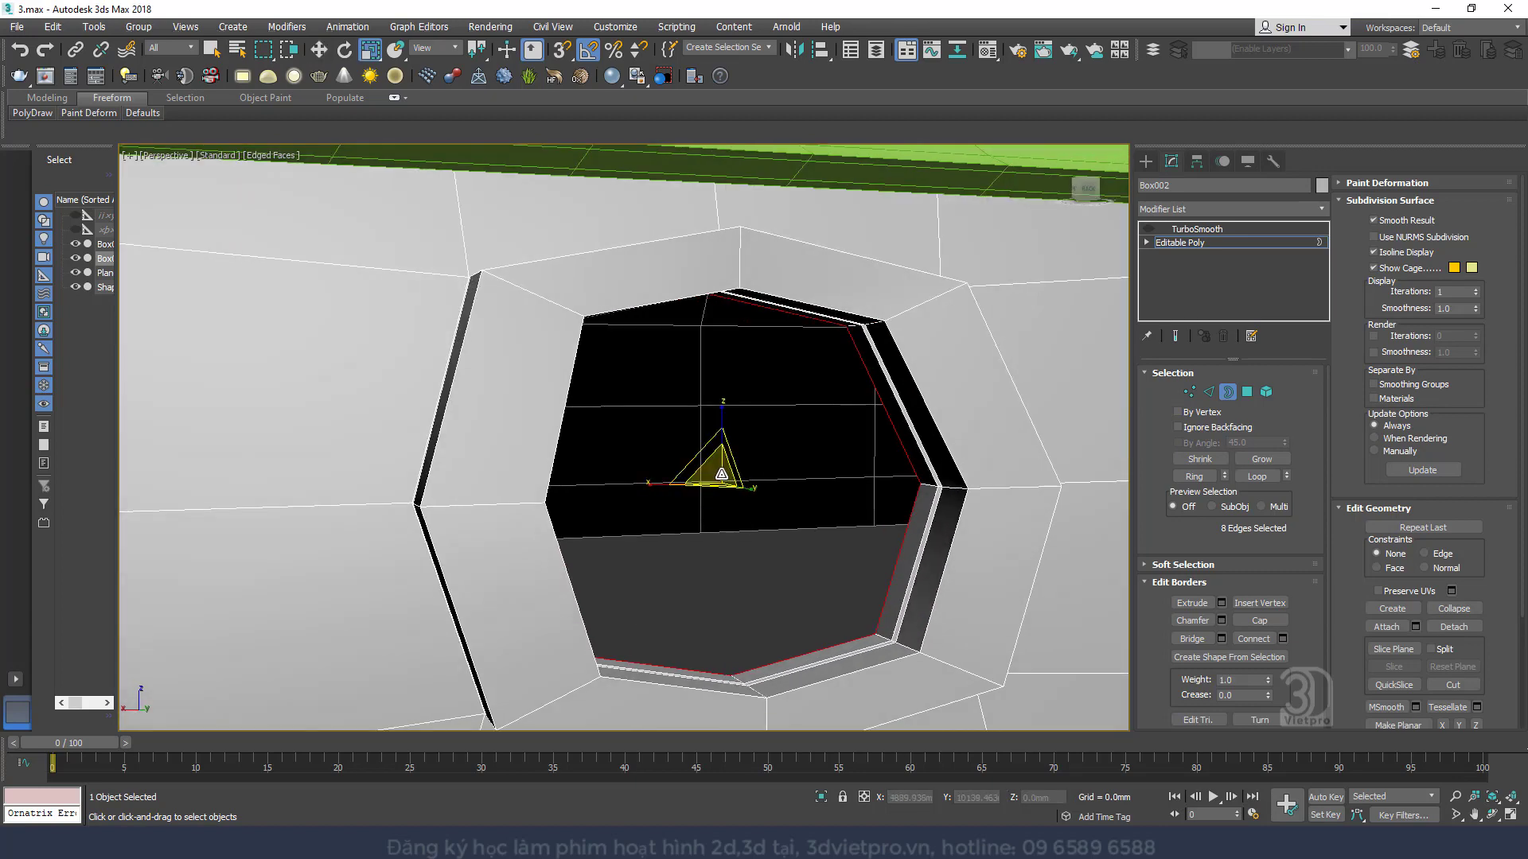
{"action": "left_click_drag", "start_coordinate": [721, 473], "coordinate": [726, 545], "text": "shift"}
{"action": "middle_click_drag", "start_coordinate": [726, 545], "coordinate": [732, 504], "text": "alt"}
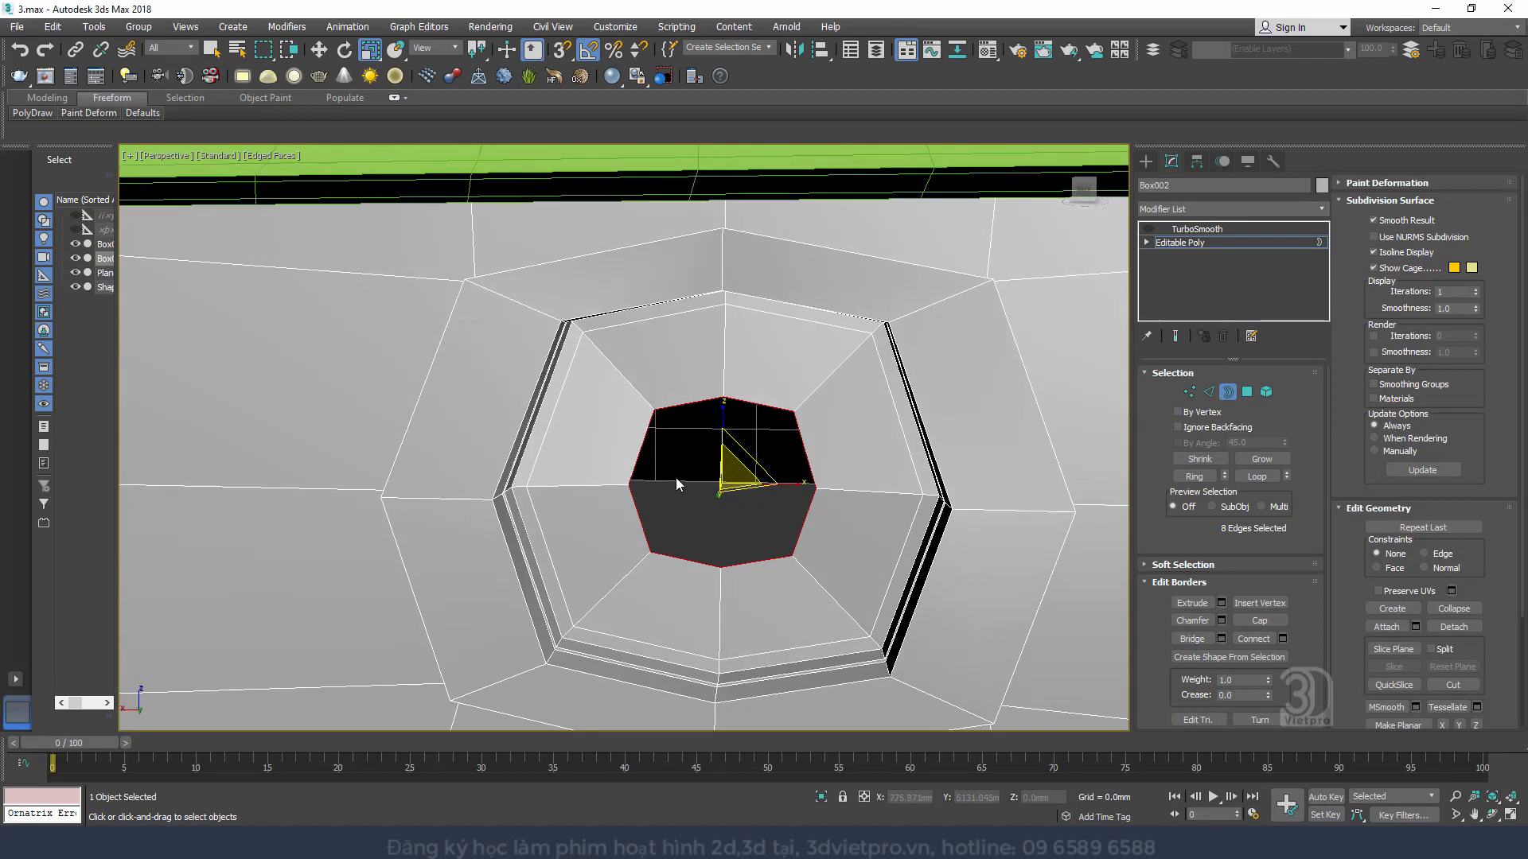
{"action": "left_click_drag", "start_coordinate": [731, 473], "coordinate": [733, 527]}
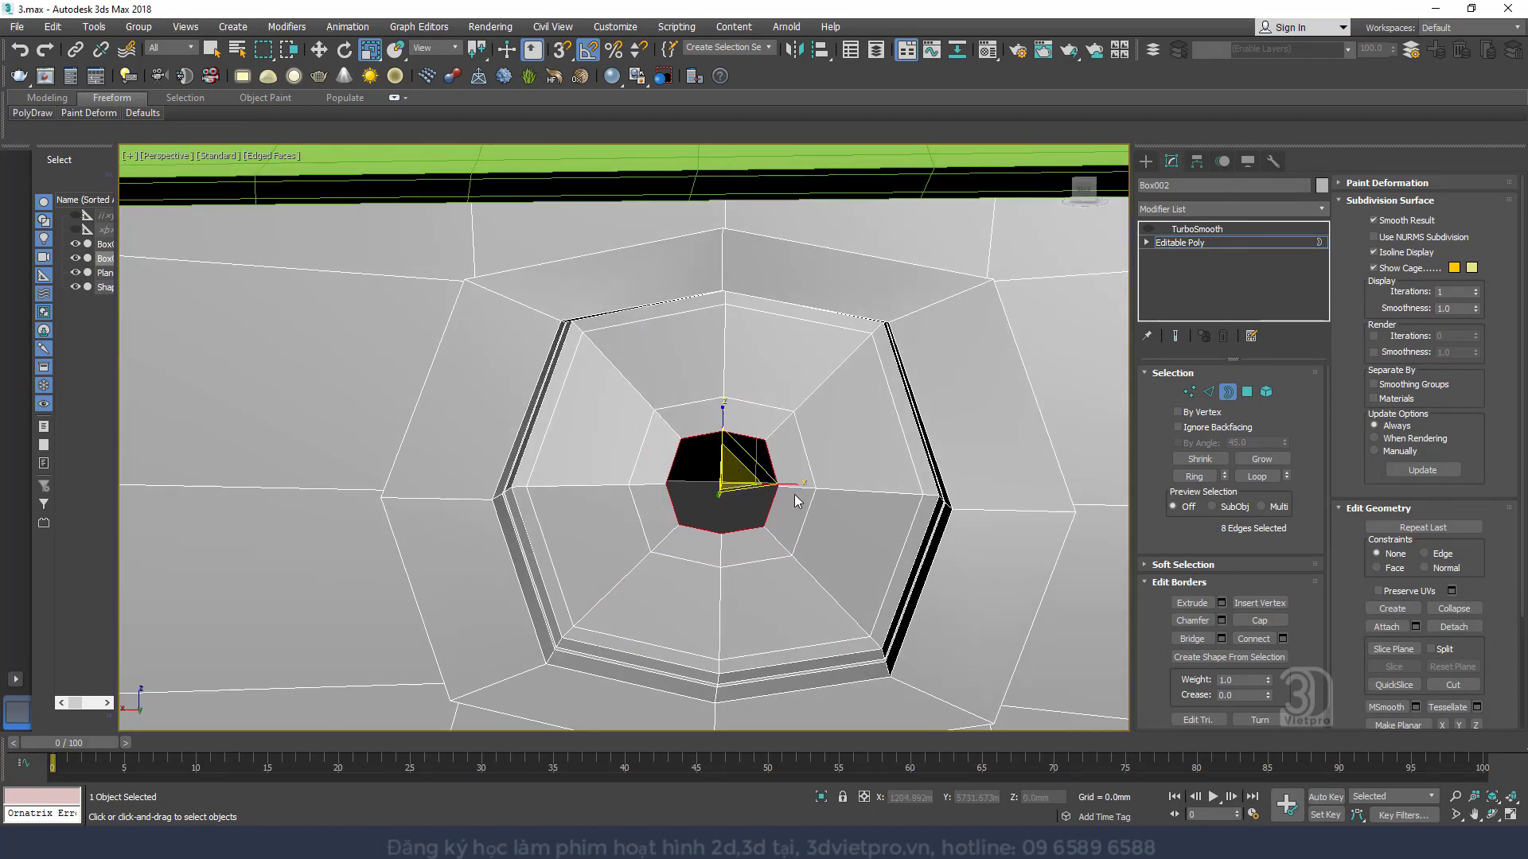
Bridge the two pairs of opposite upper and lower edges across the small octagonal hole in the window
{"action": "left_click", "coordinate": [1208, 392]}
{"action": "left_click", "coordinate": [744, 452]}
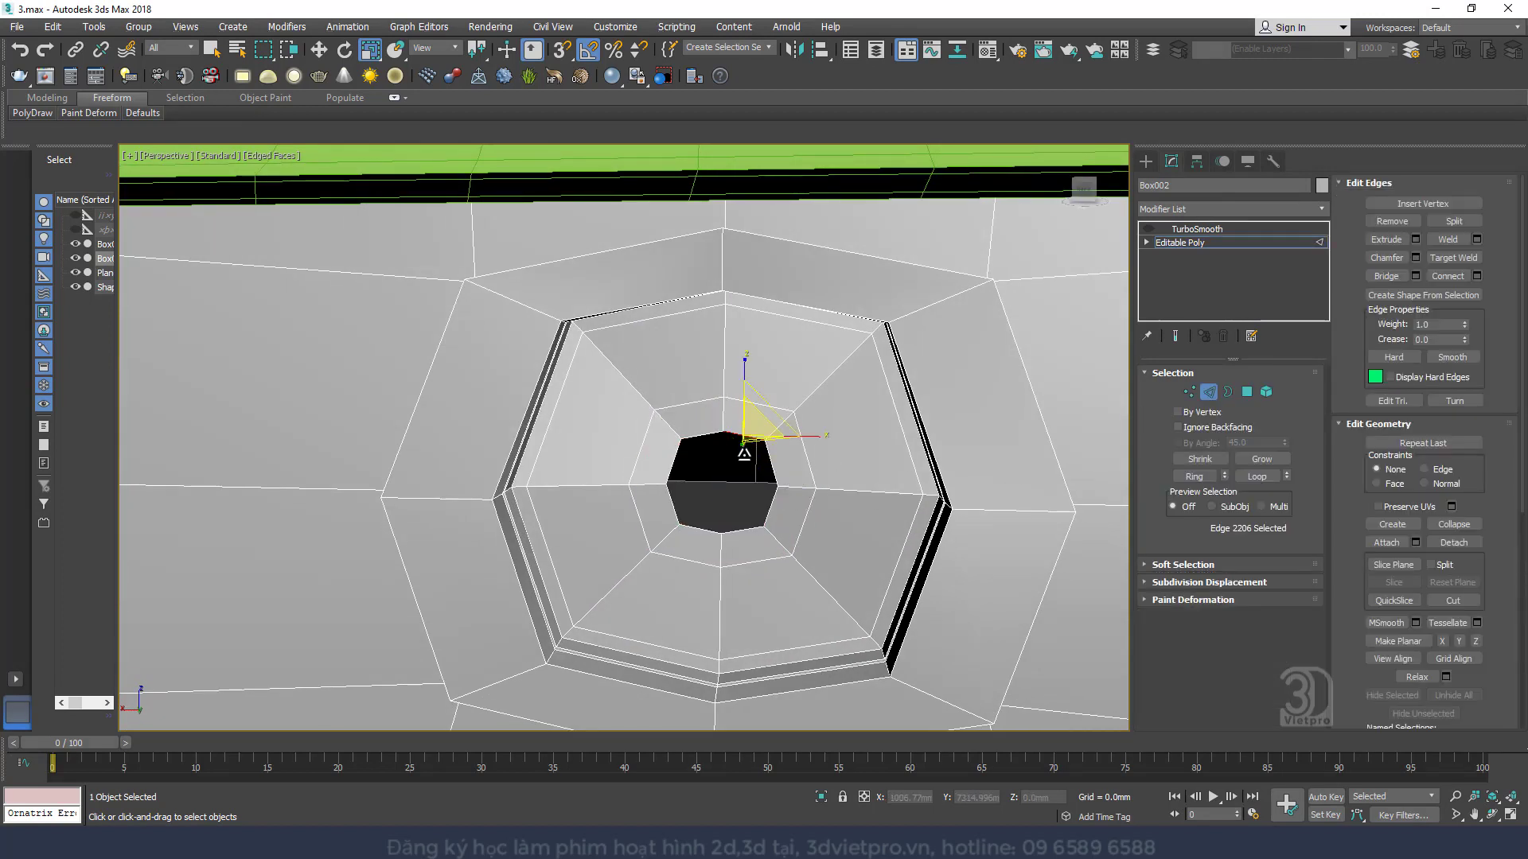
{"action": "left_click", "coordinate": [736, 531], "text": "ctrl"}
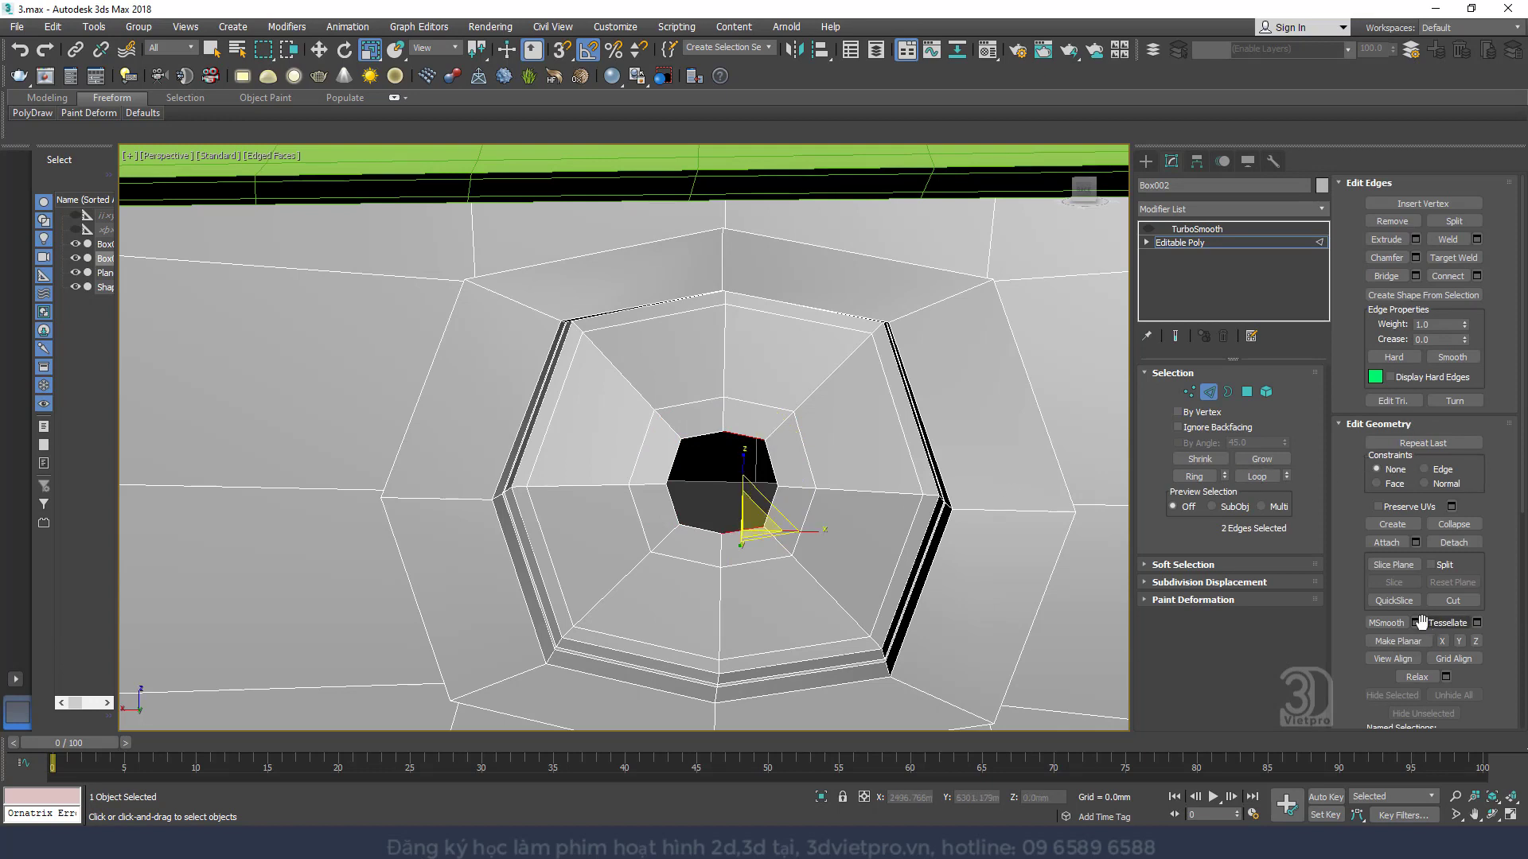
{"action": "left_click", "coordinate": [1385, 276]}
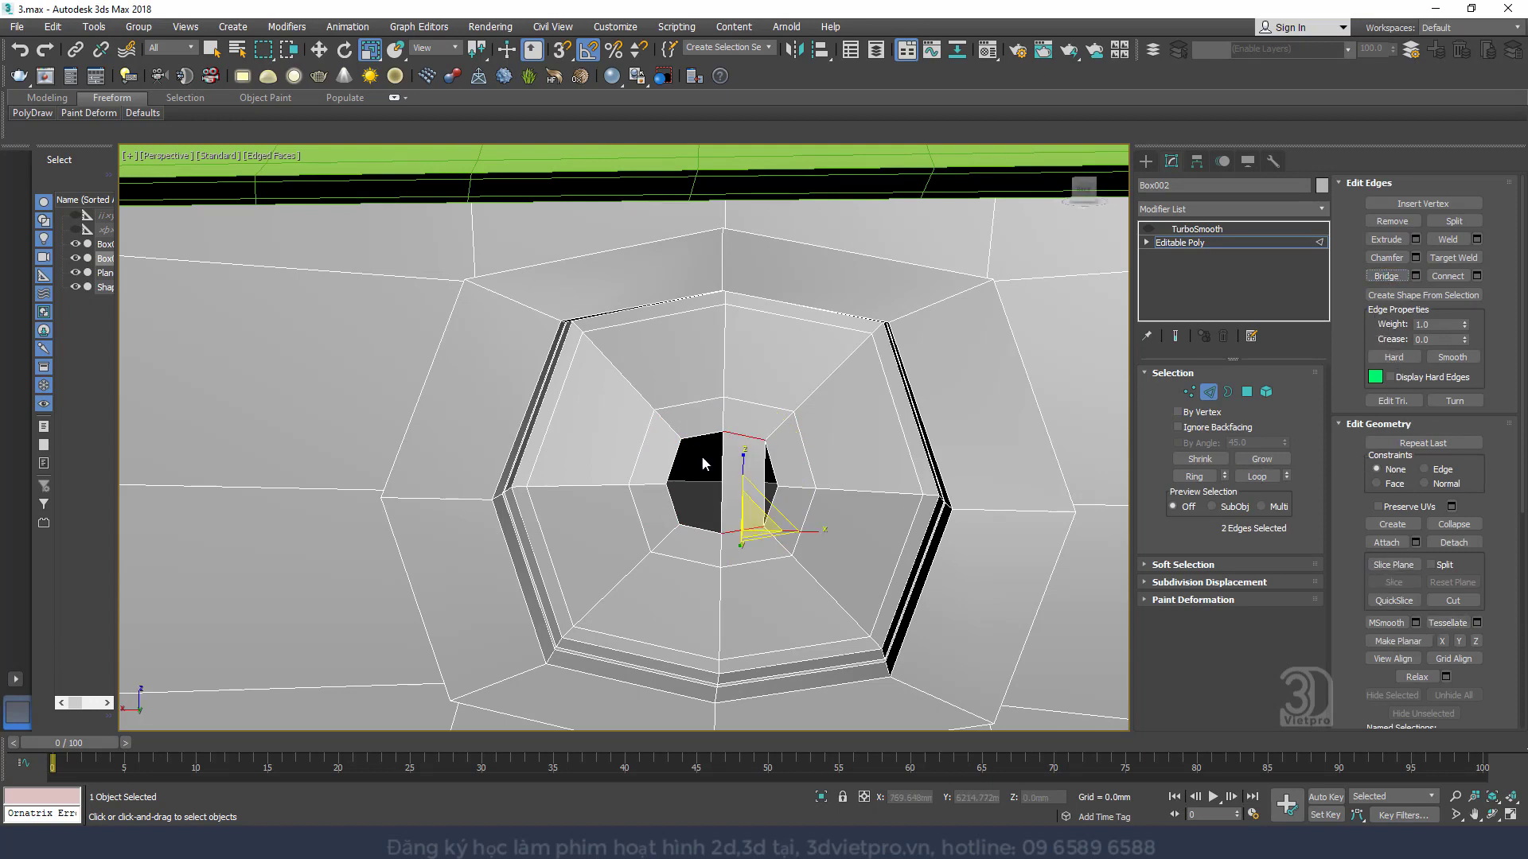
{"action": "left_click", "coordinate": [701, 438]}
{"action": "left_click", "coordinate": [692, 532], "text": "ctrl"}
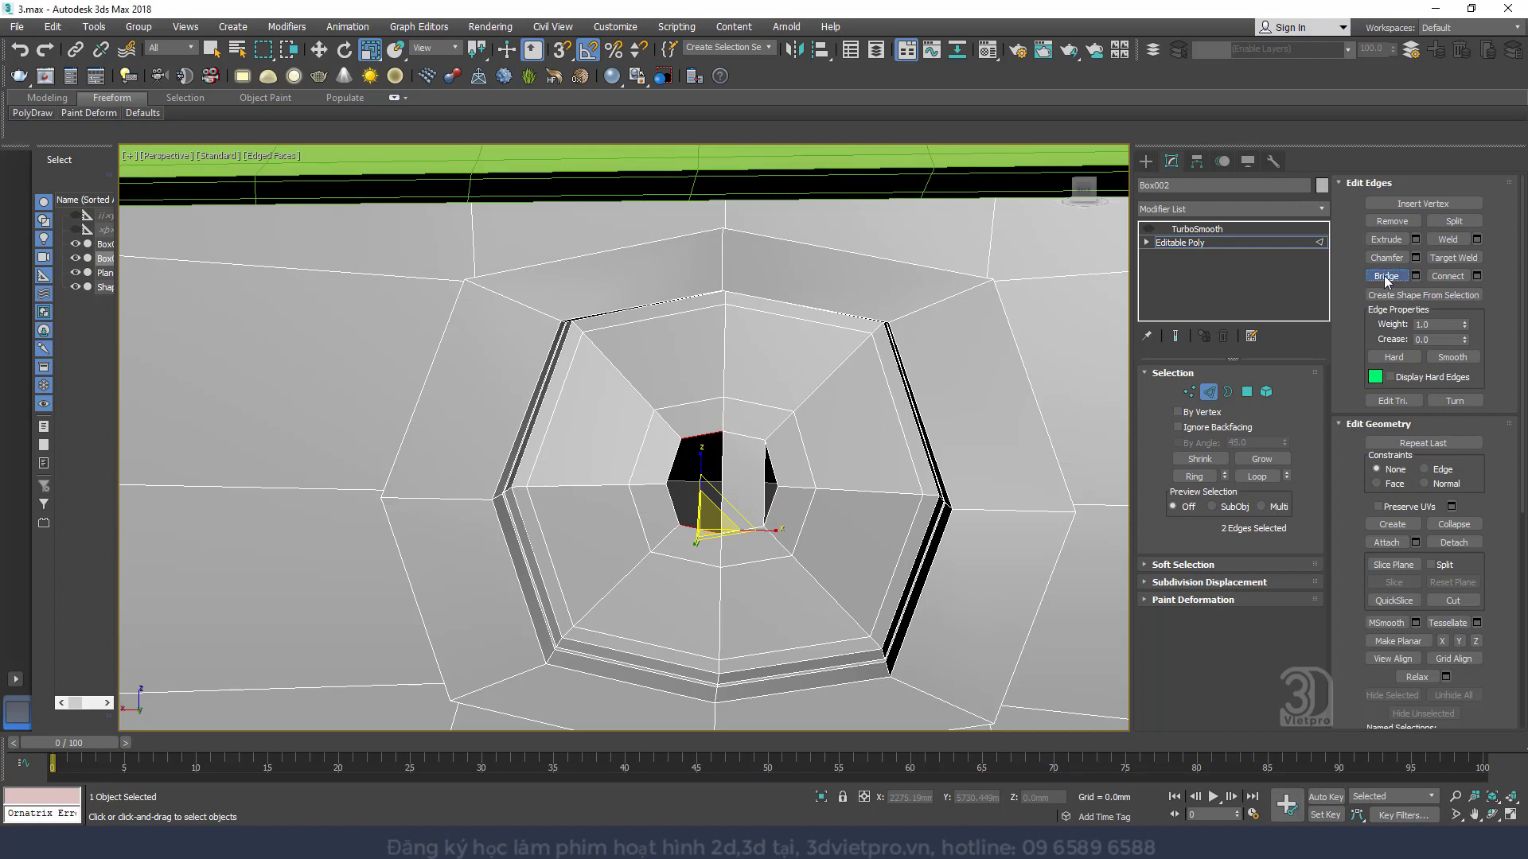
Connect the edge ring running across the bridged strip with one horizontal segment through the window's centre
{"action": "scroll", "coordinate": [726, 517], "scroll_direction": "up", "scroll_amount": 5}
{"action": "left_click", "coordinate": [814, 446]}
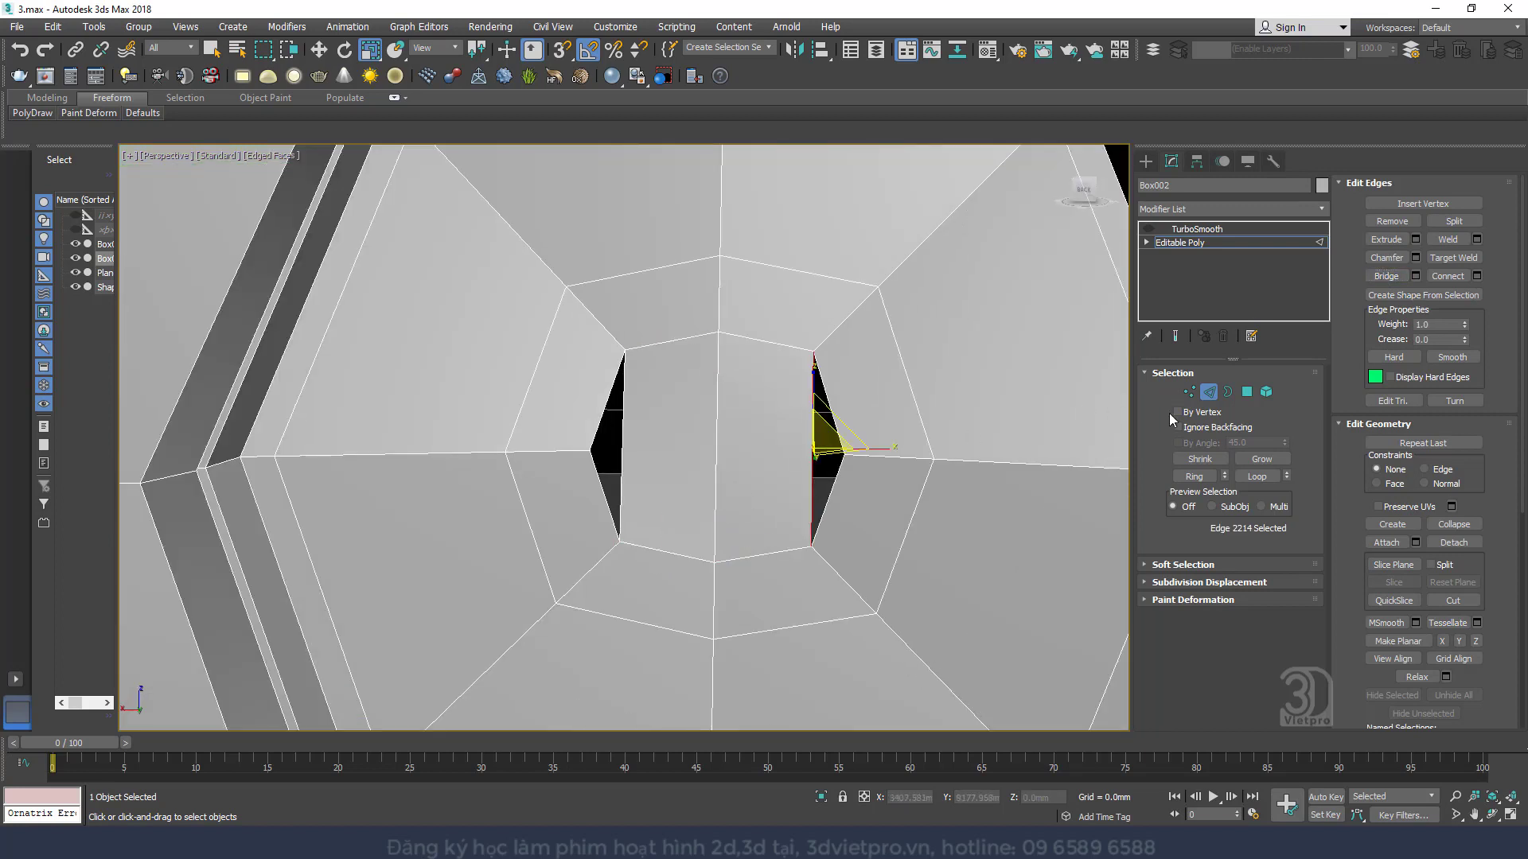
{"action": "left_click", "coordinate": [1194, 476]}
{"action": "right_click", "coordinate": [818, 453]}
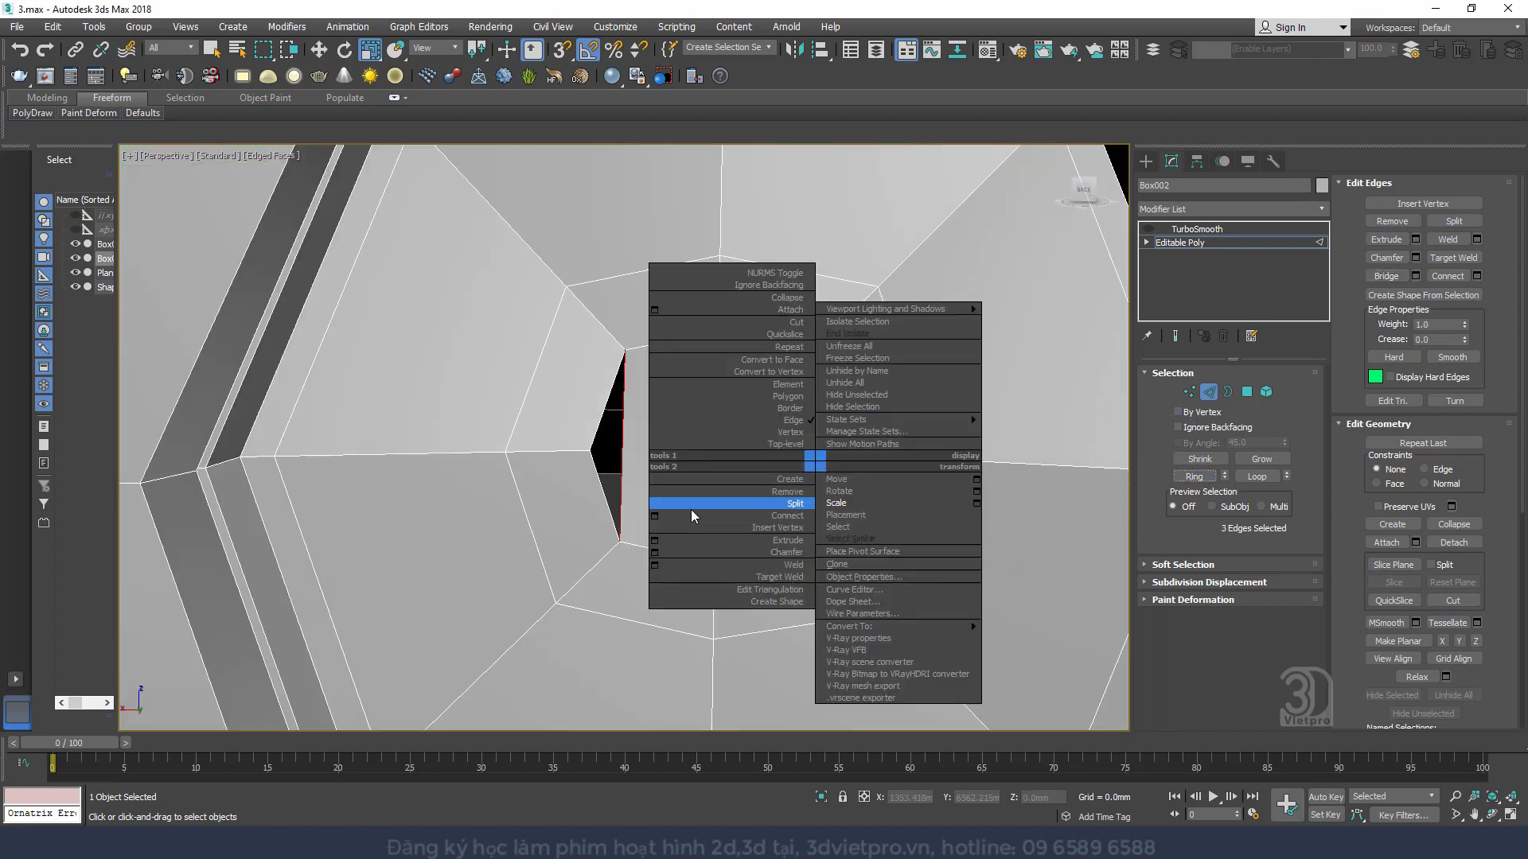
{"action": "left_click", "coordinate": [656, 517]}
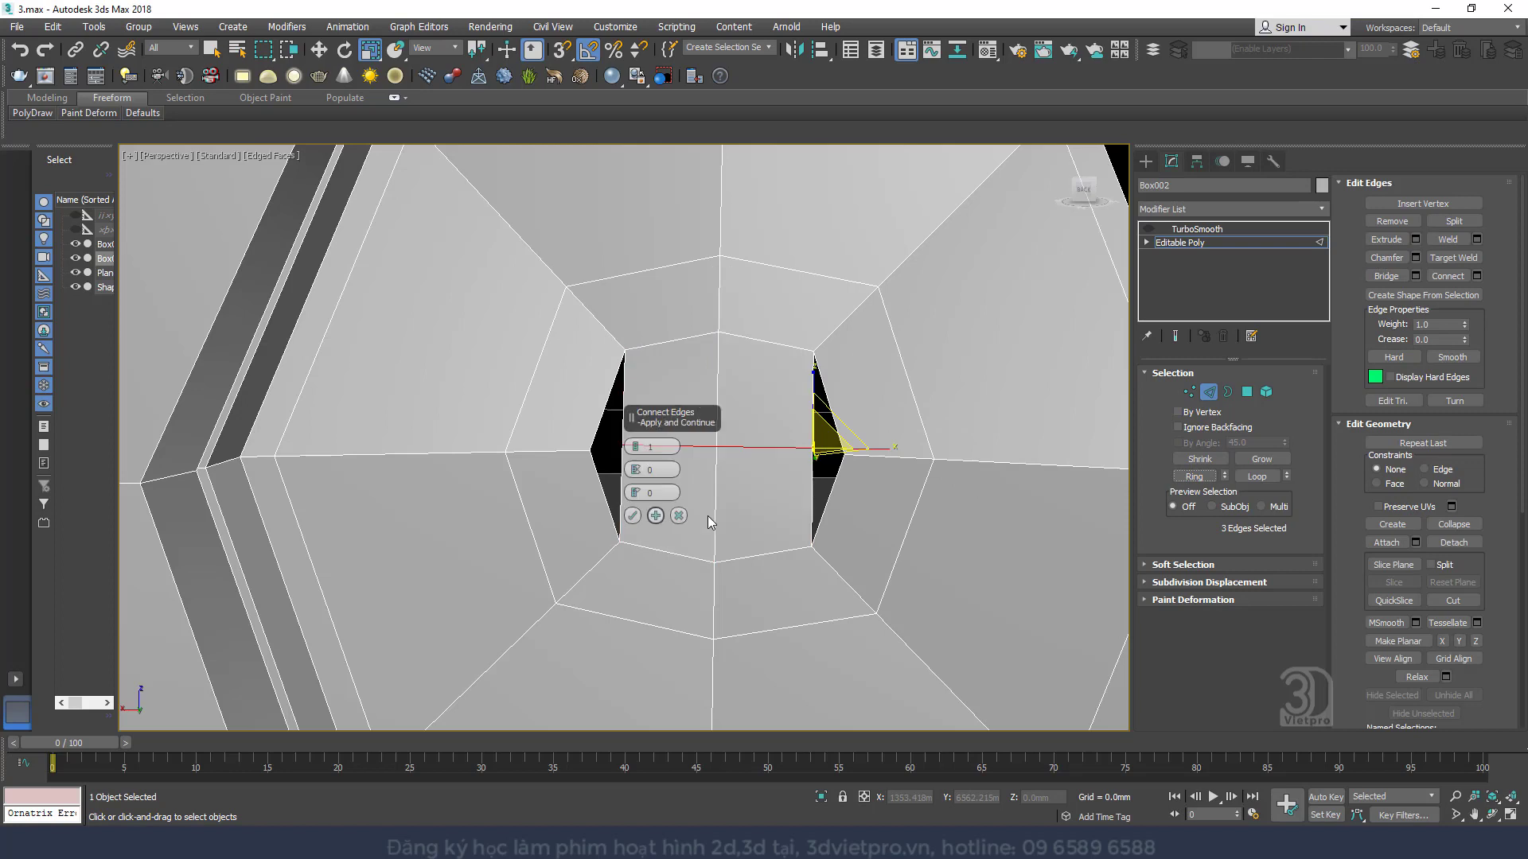
{"action": "left_click", "coordinate": [631, 516]}
Collapse the vertex pairs on both sides of the bridged strip to close the two remaining triangular gaps
{"action": "key", "text": "1"}
{"action": "left_click", "coordinate": [841, 456]}
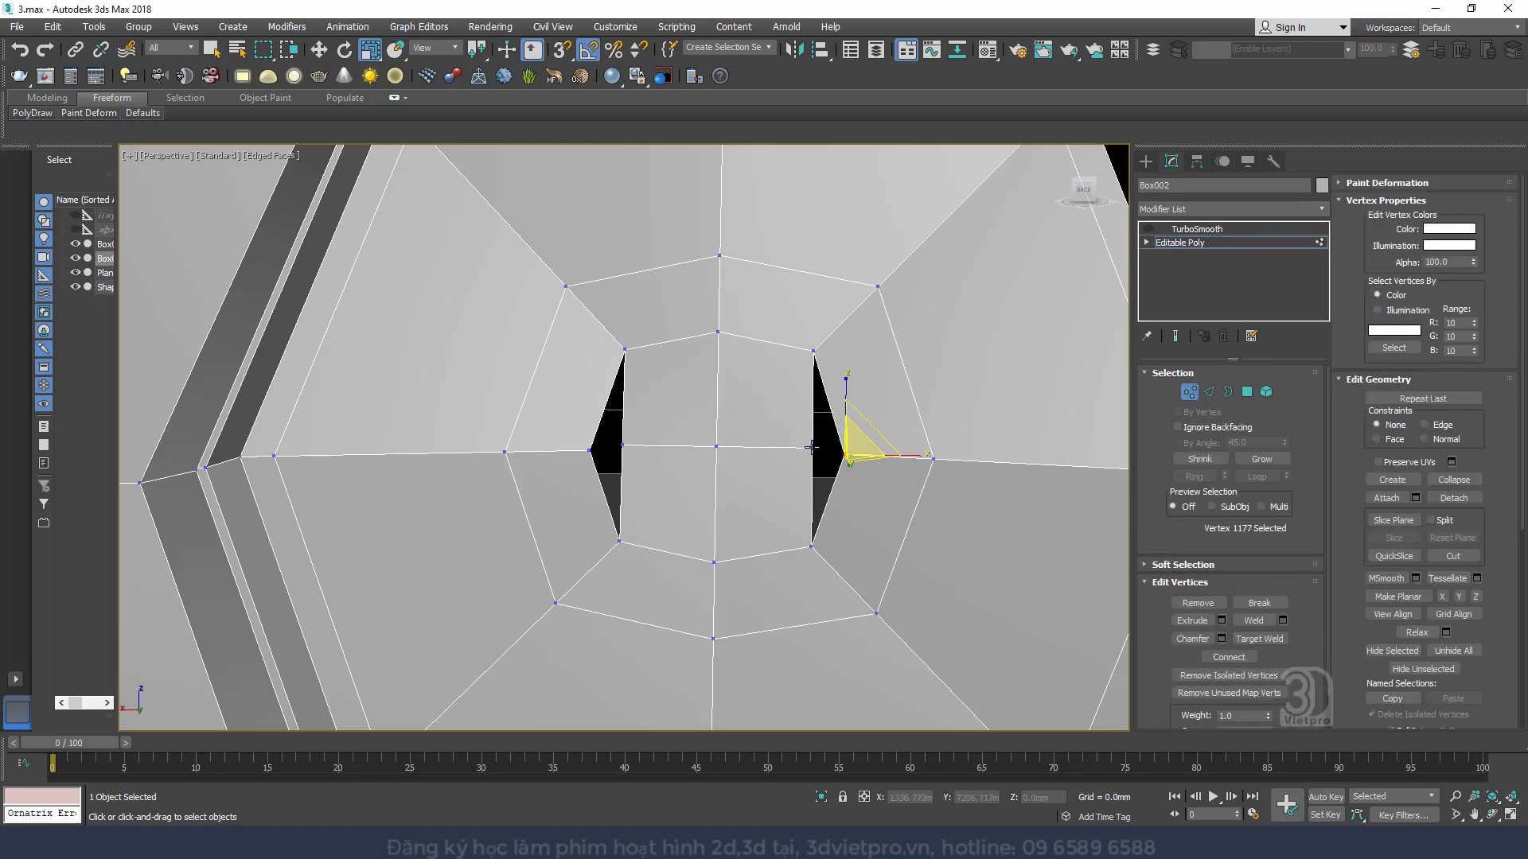
{"action": "left_click", "coordinate": [811, 447], "text": "ctrl"}
{"action": "right_click", "coordinate": [895, 423]}
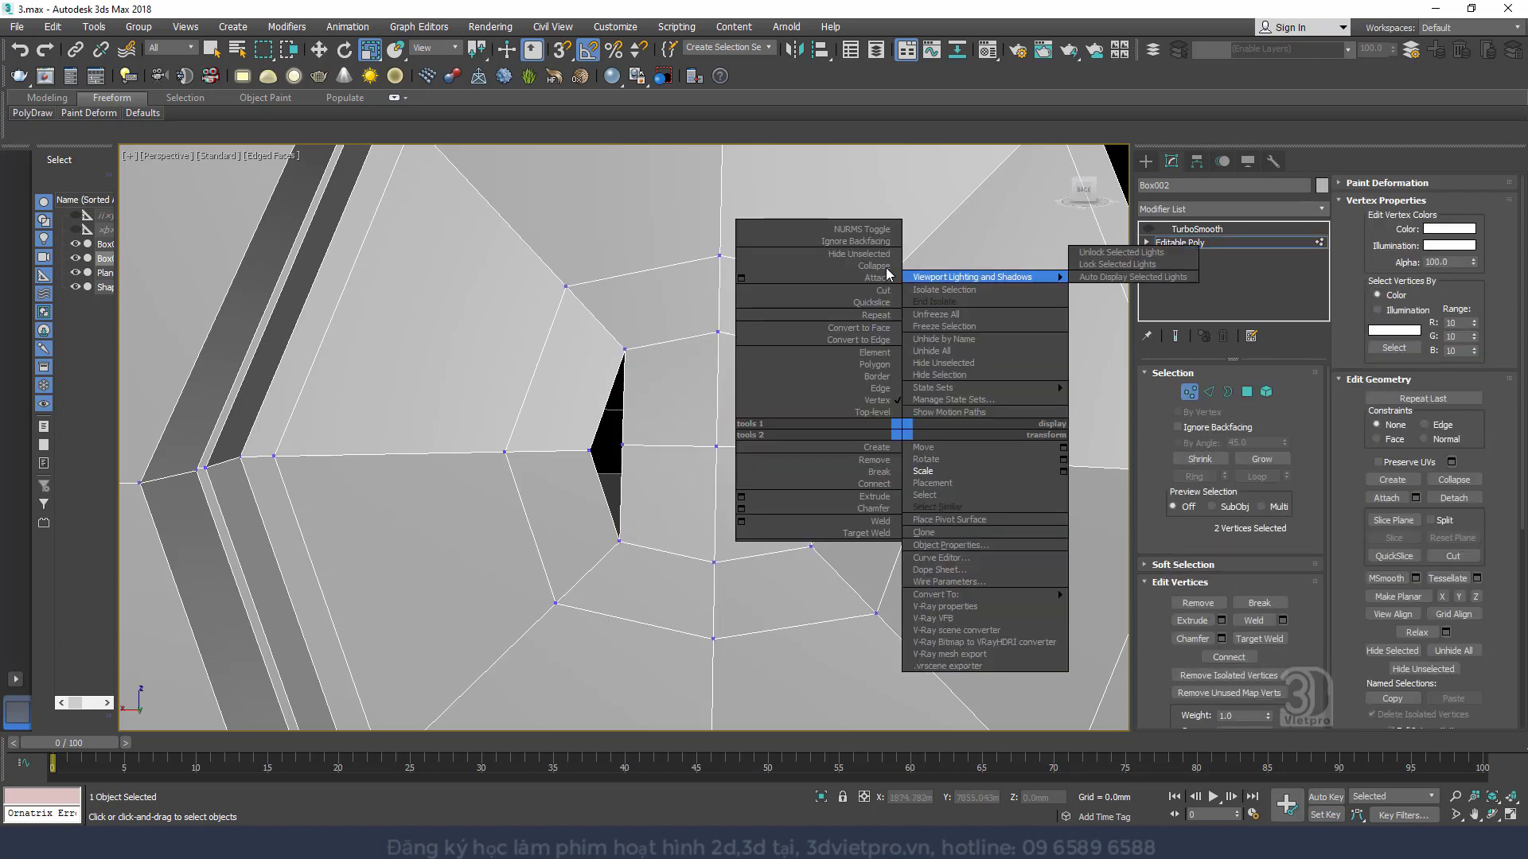
{"action": "right_click", "coordinate": [1063, 518]}
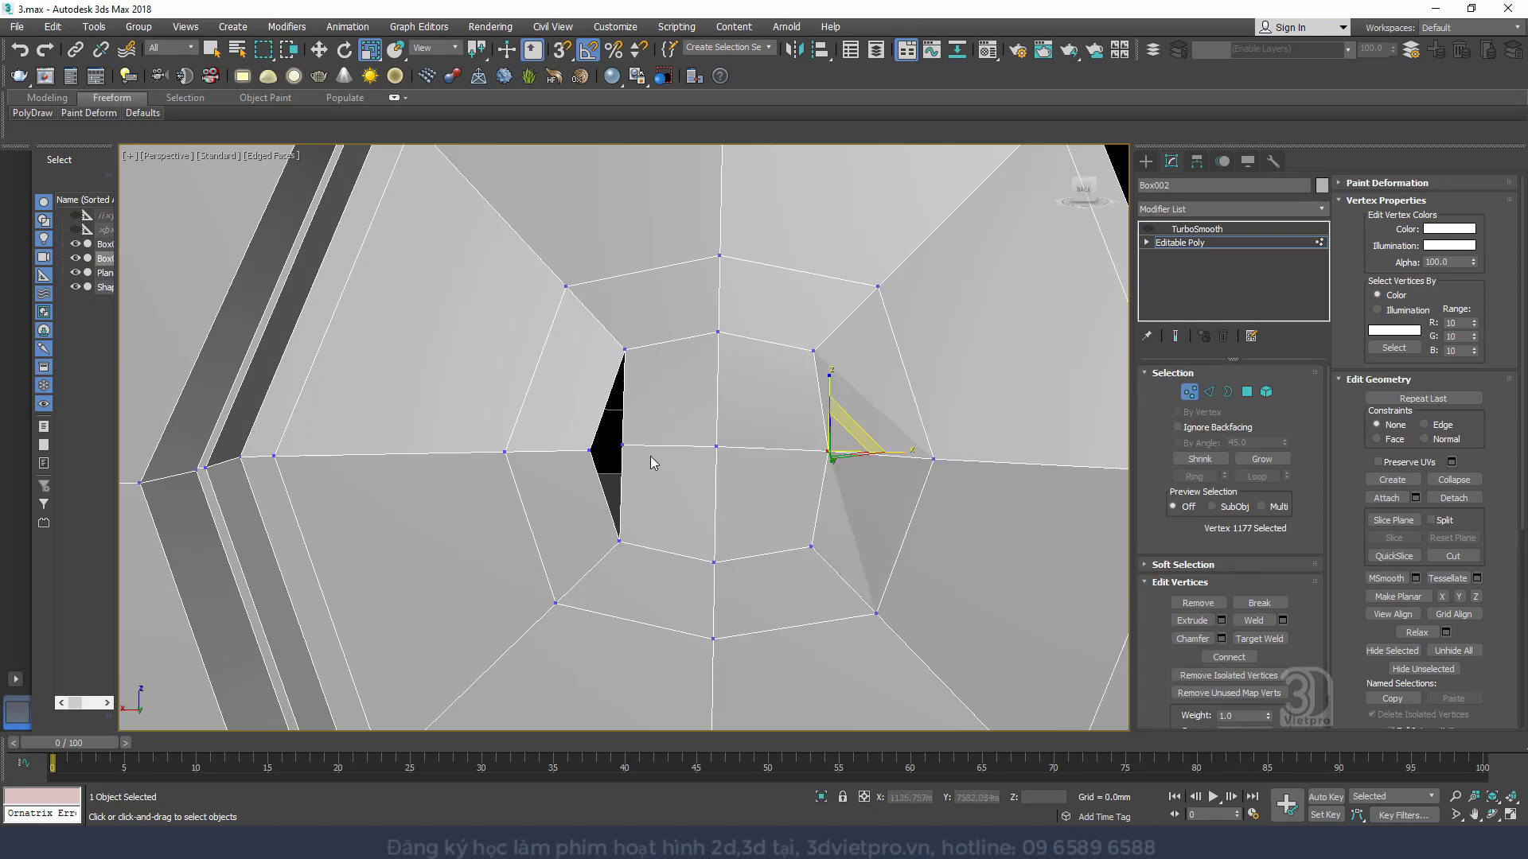
{"action": "left_click", "coordinate": [606, 459]}
{"action": "left_click", "coordinate": [589, 451], "text": "ctrl"}
{"action": "right_click", "coordinate": [905, 446]}
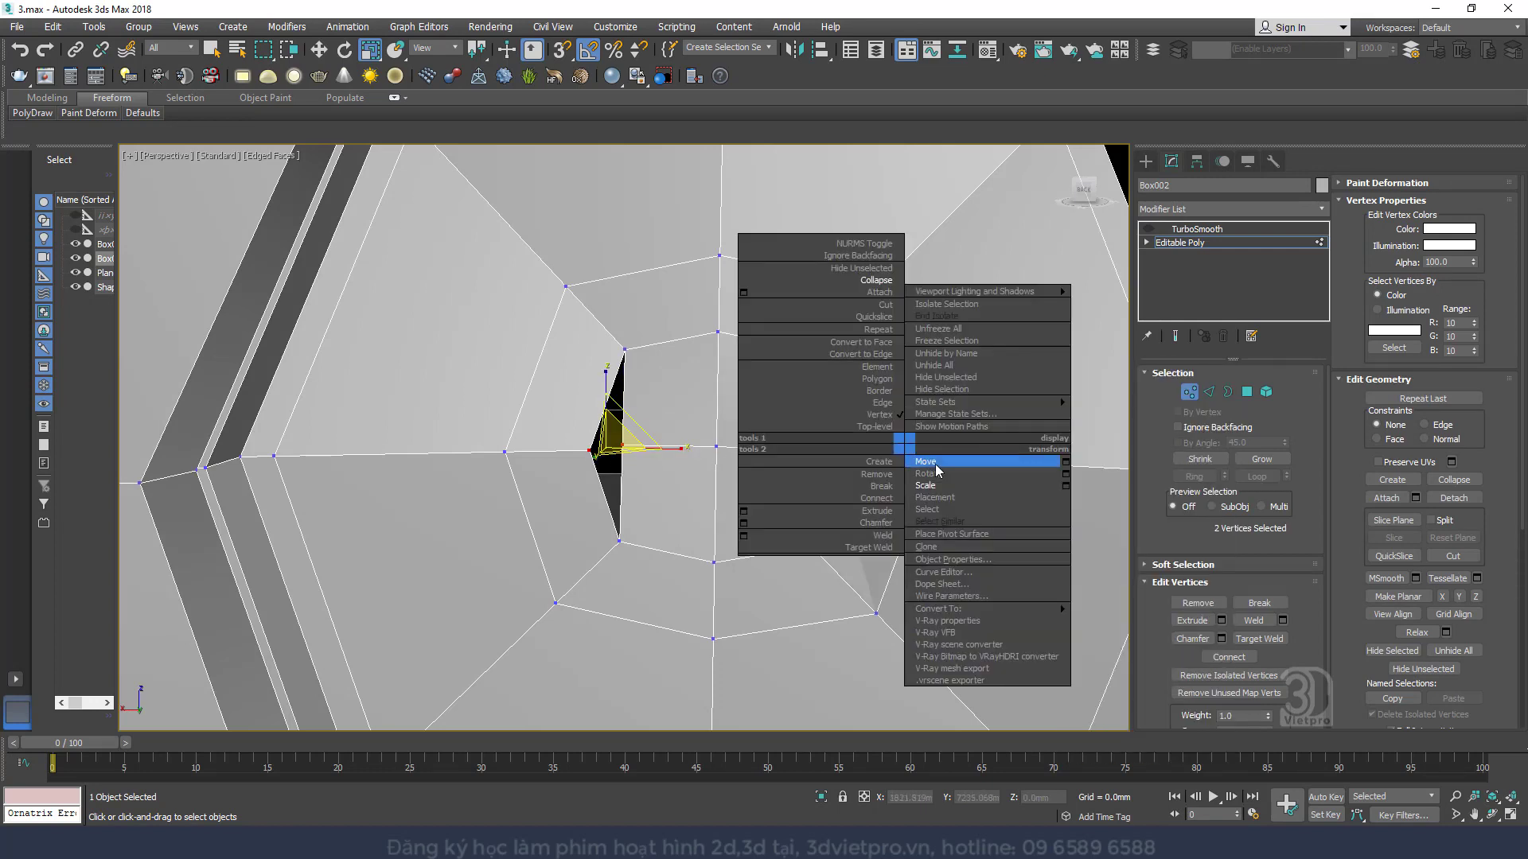
{"action": "left_click", "coordinate": [883, 280]}
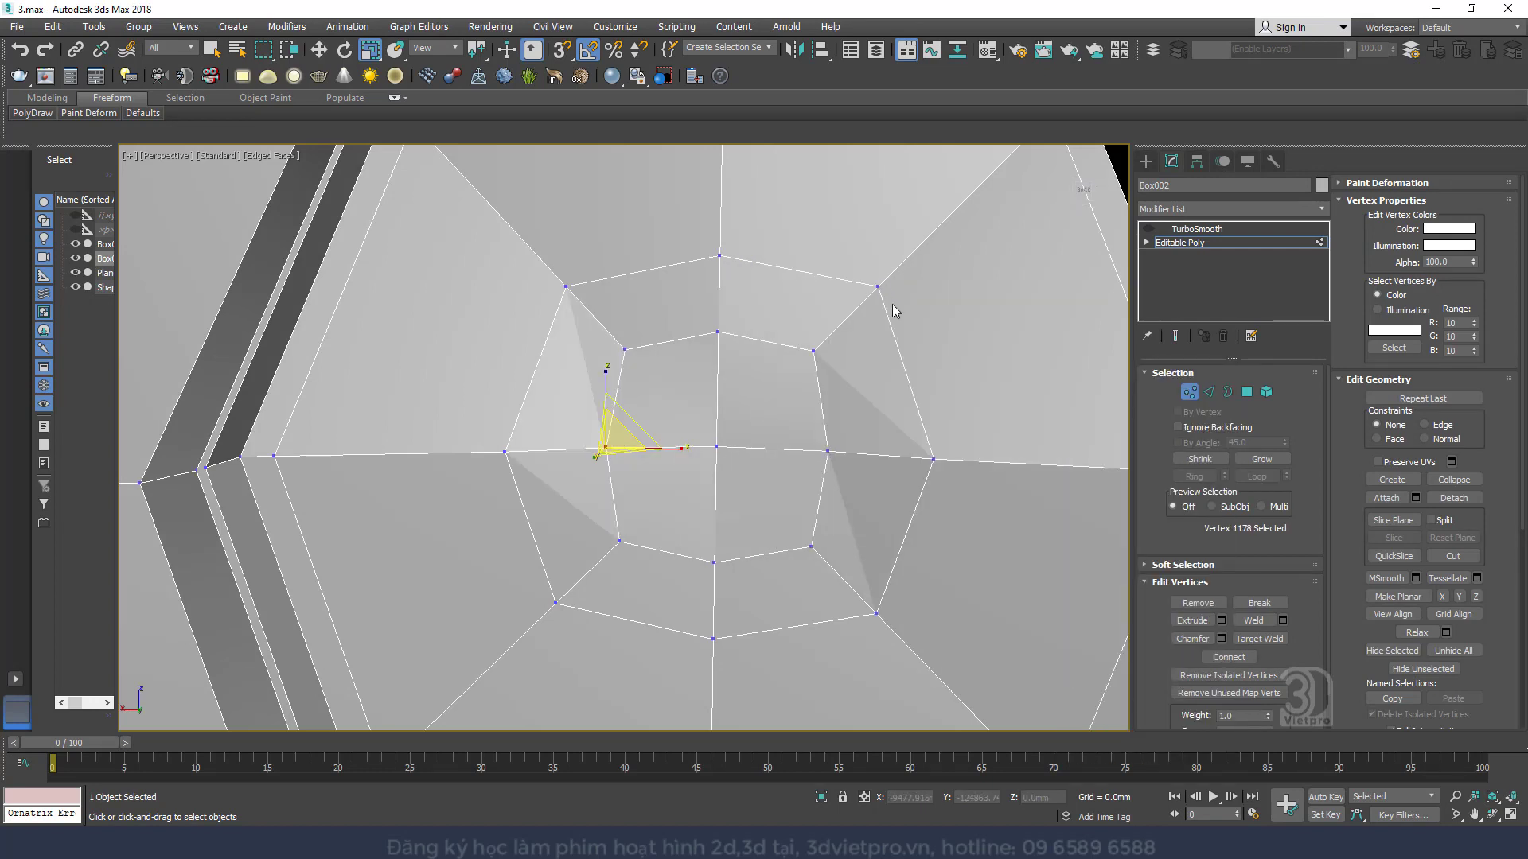
Grow a polygon selection three times from the window's centre to cover the whole pane, and detach it as a separate object
{"action": "left_click", "coordinate": [1211, 391]}
{"action": "double_click", "coordinate": [777, 267]}
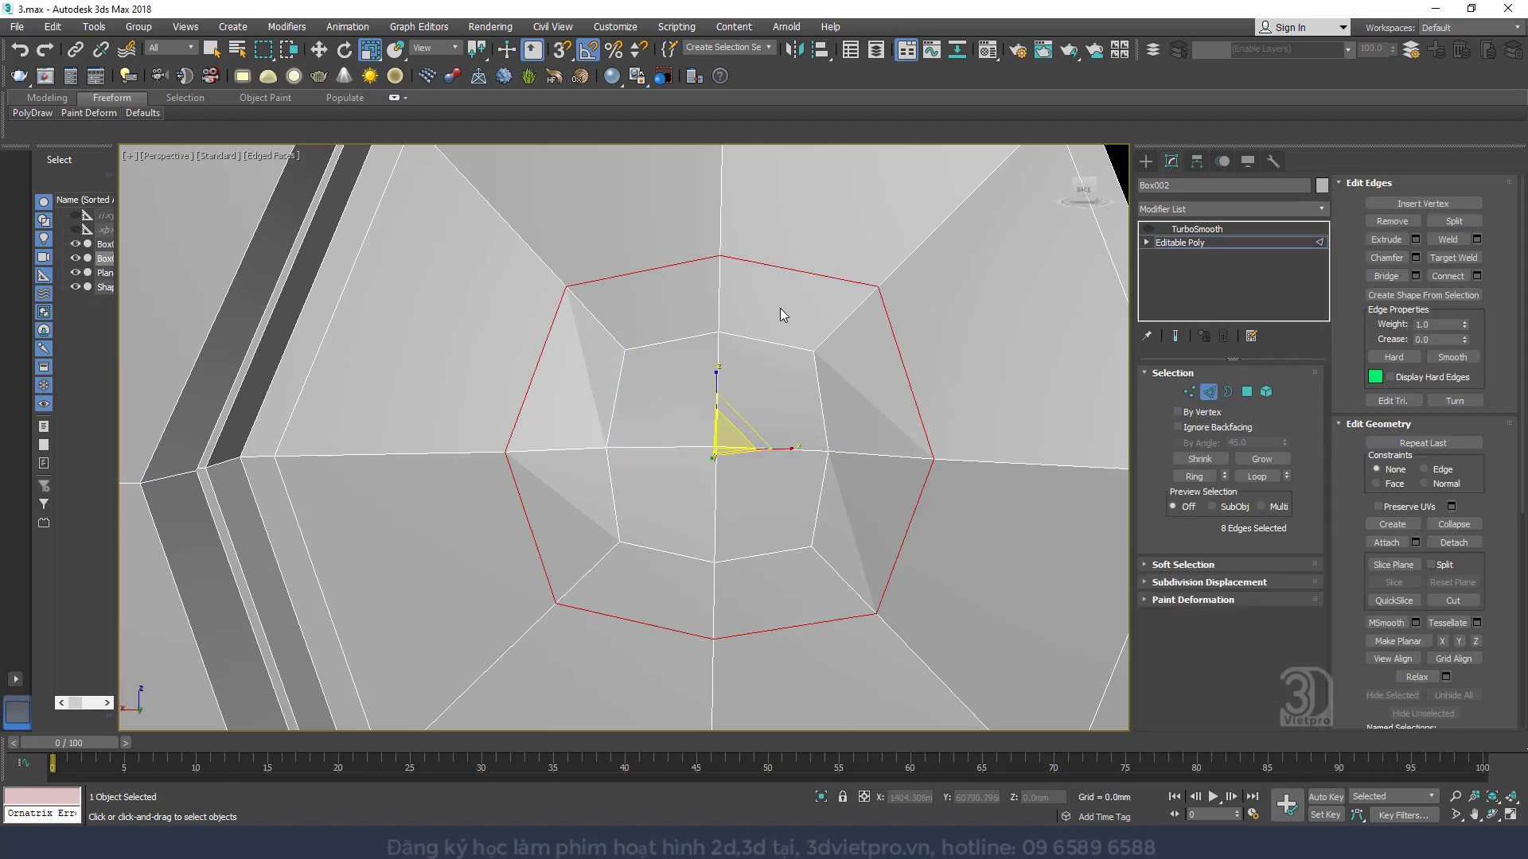
{"action": "middle_click_drag", "start_coordinate": [780, 308], "coordinate": [813, 412], "text": "alt"}
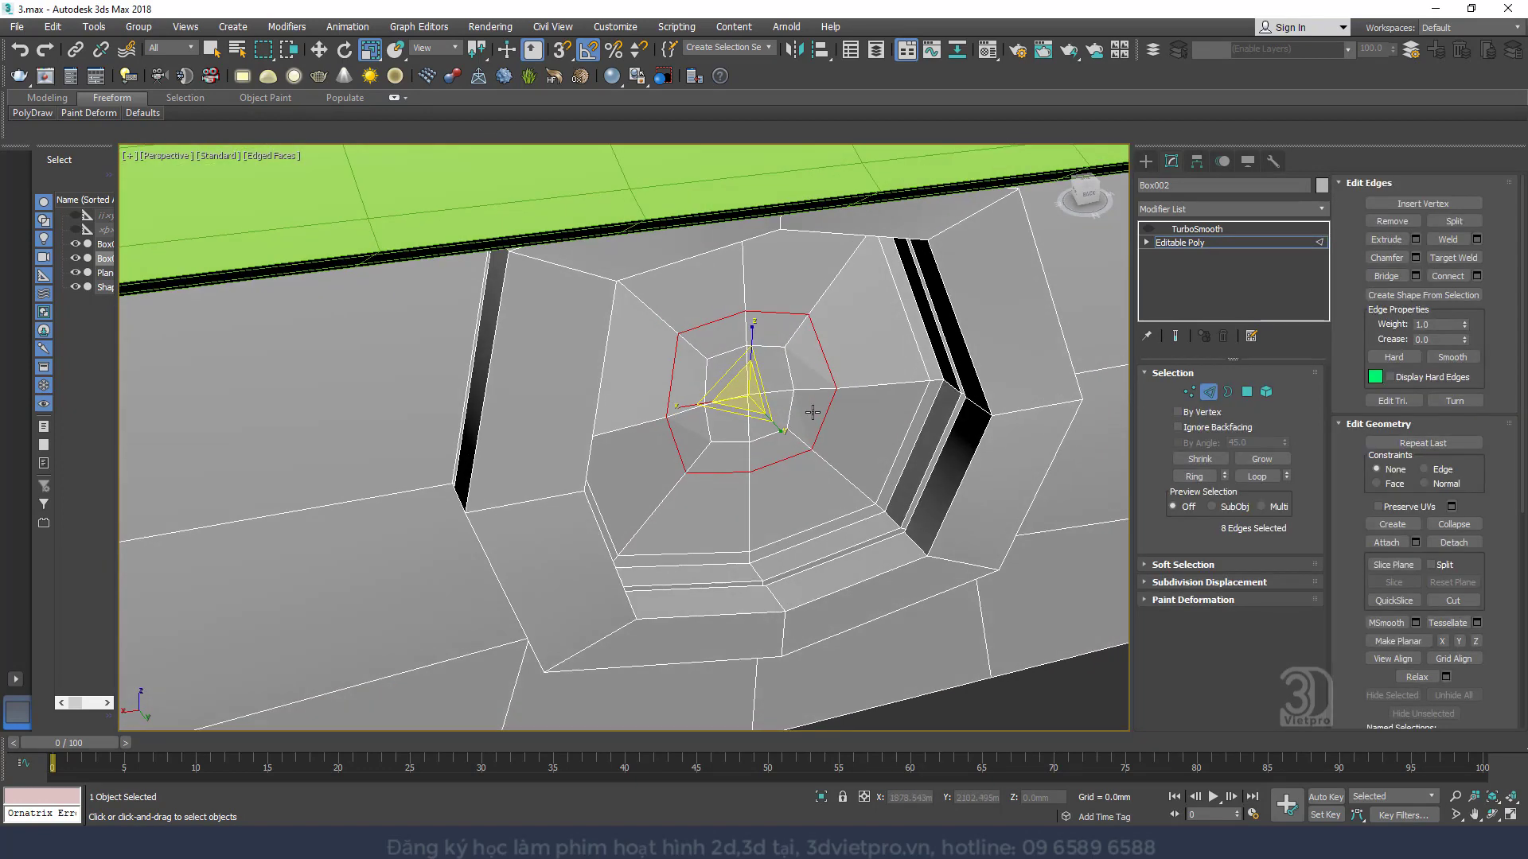
{"action": "left_click", "coordinate": [1242, 392]}
{"action": "left_click", "coordinate": [766, 378]}
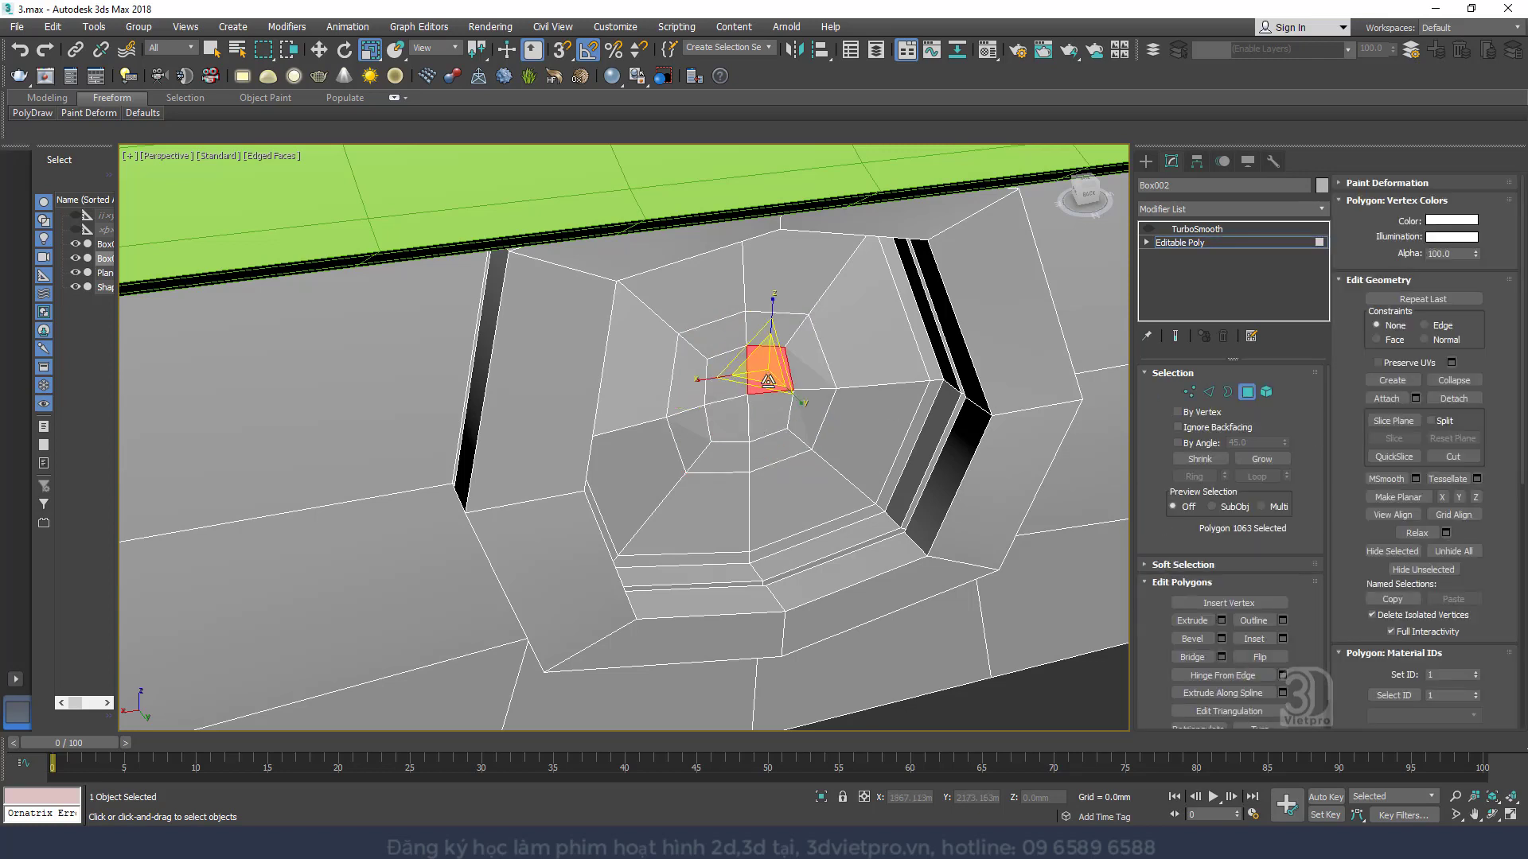
{"action": "left_click", "coordinate": [759, 411], "text": "ctrl"}
{"action": "left_click", "coordinate": [731, 418], "text": "ctrl"}
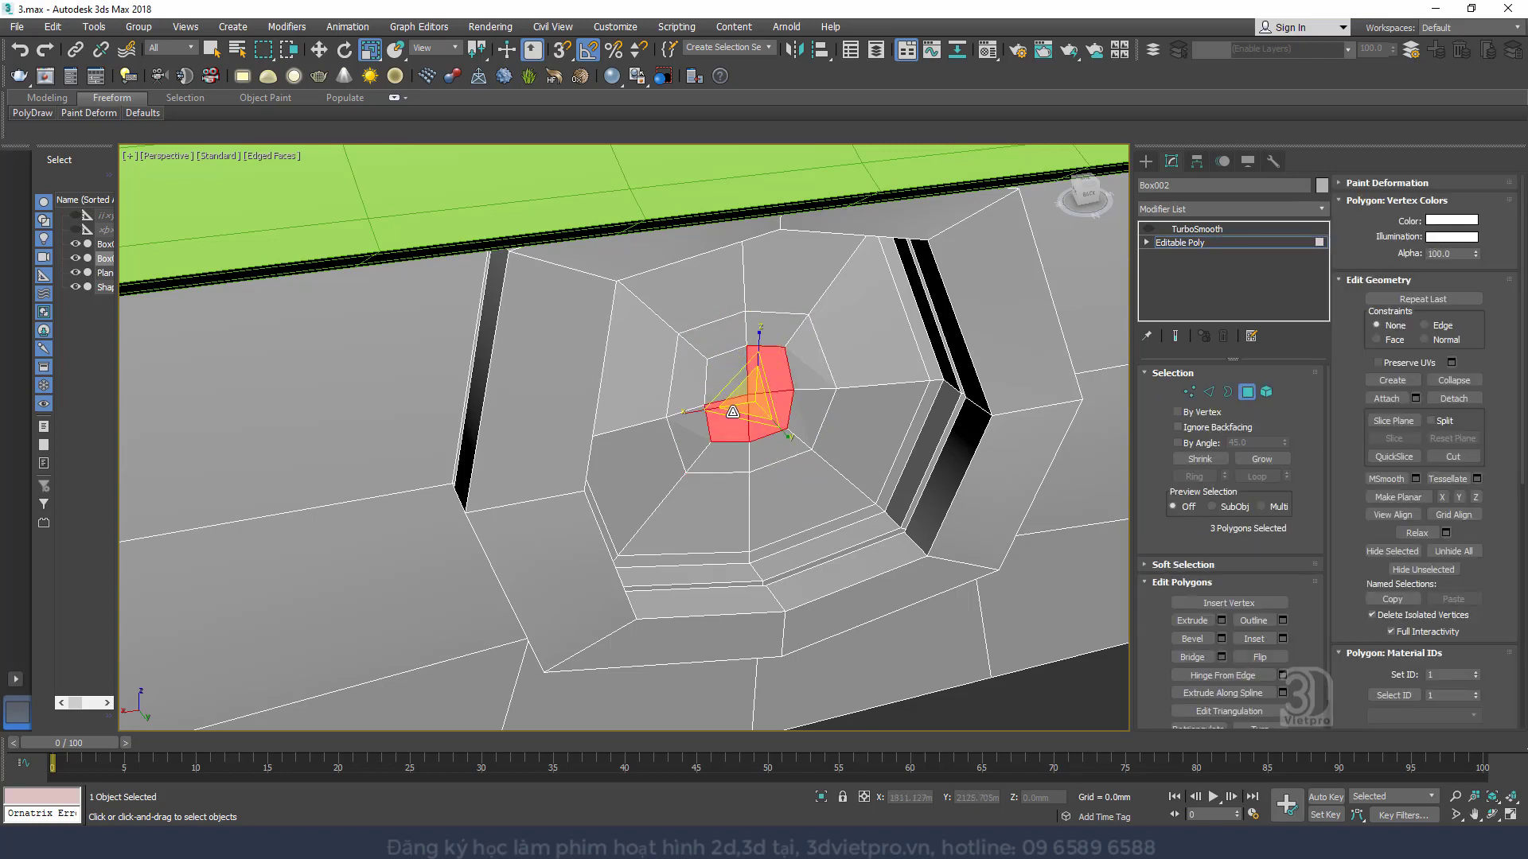
{"action": "left_click", "coordinate": [1274, 462]}
{"action": "left_click", "coordinate": [1273, 462]}
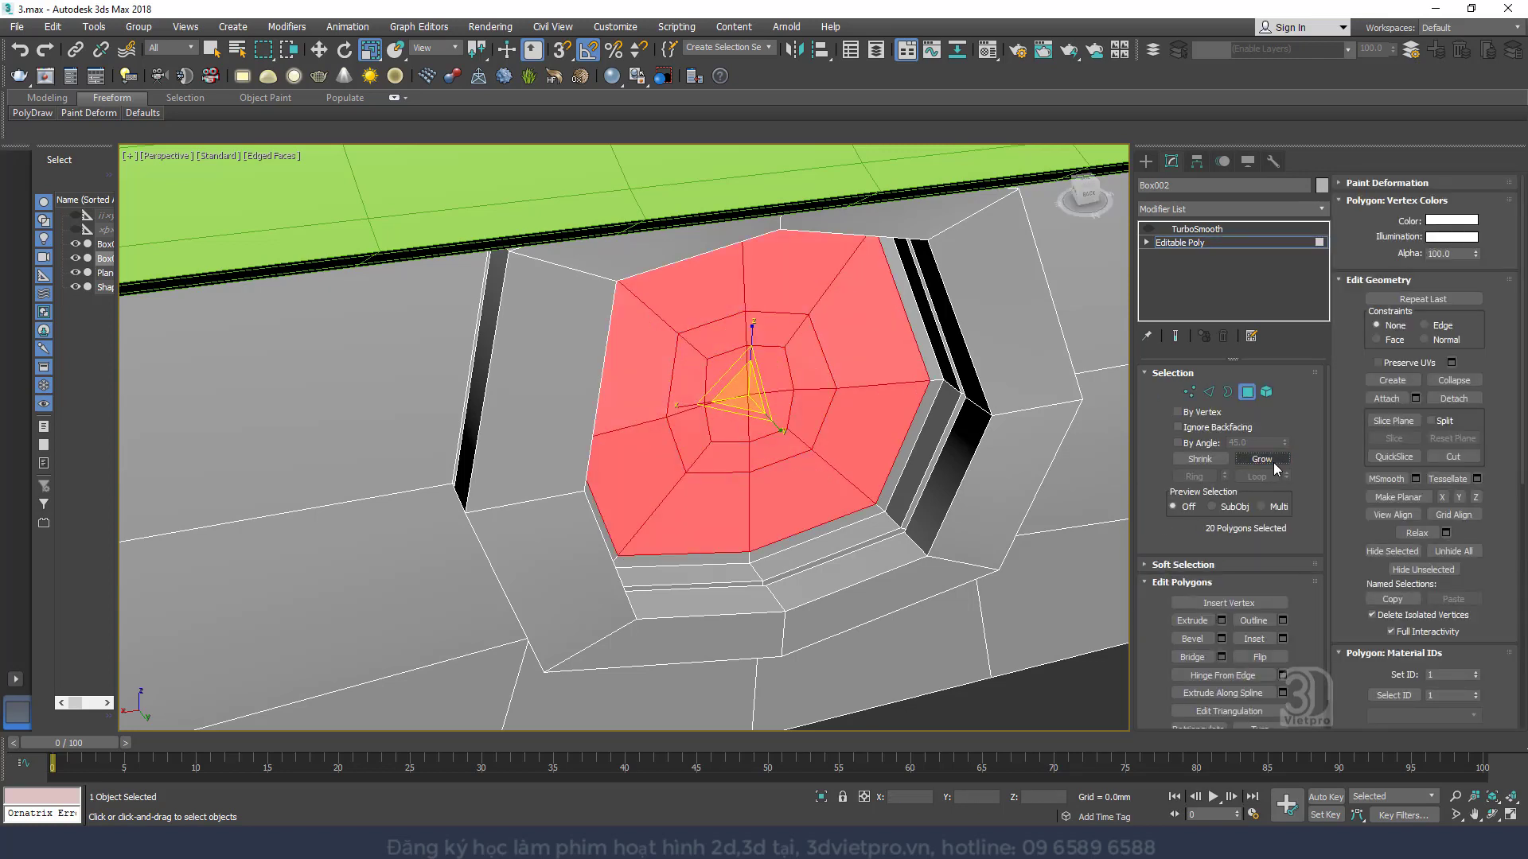
{"action": "left_click", "coordinate": [1273, 461]}
{"action": "right_click", "coordinate": [897, 439]}
{"action": "left_click", "coordinate": [915, 463]}
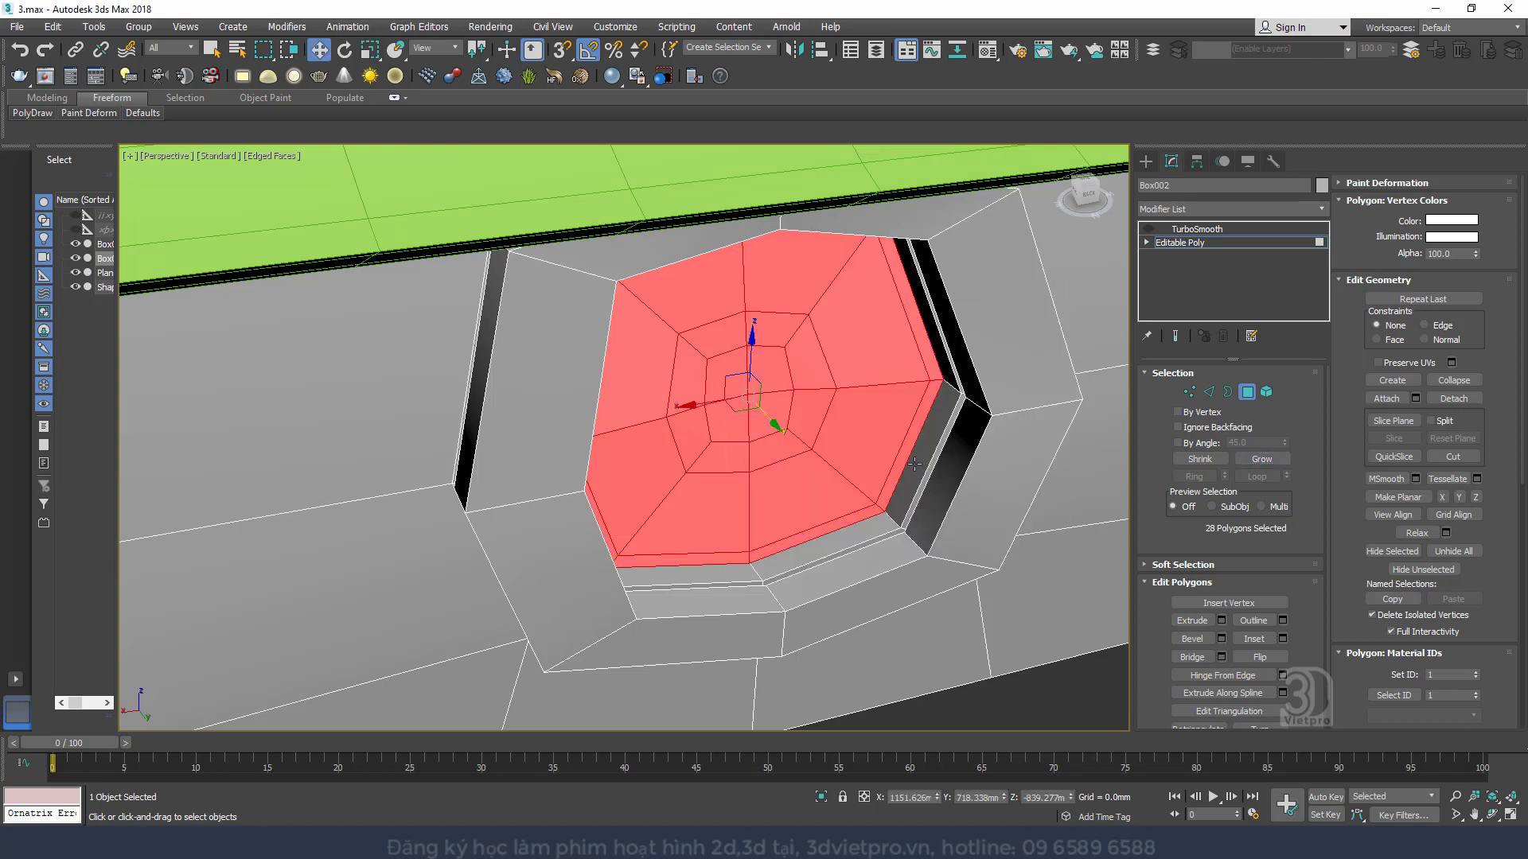
{"action": "left_click", "coordinate": [1447, 399]}
{"action": "left_click", "coordinate": [802, 441]}
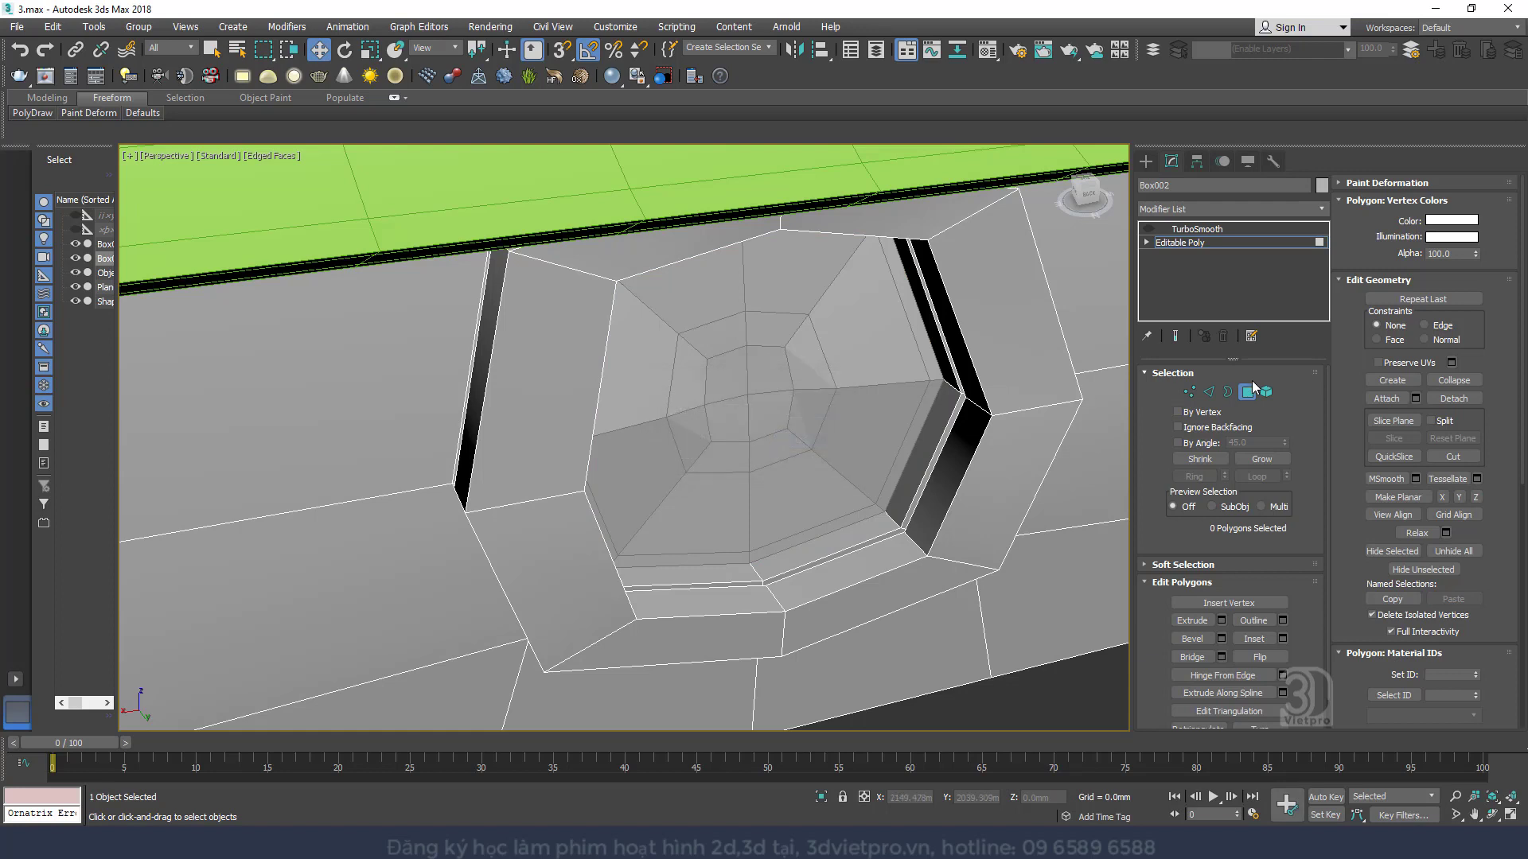
Select the detached octagonal pane and center its pivot to the object
{"action": "left_click", "coordinate": [750, 388]}
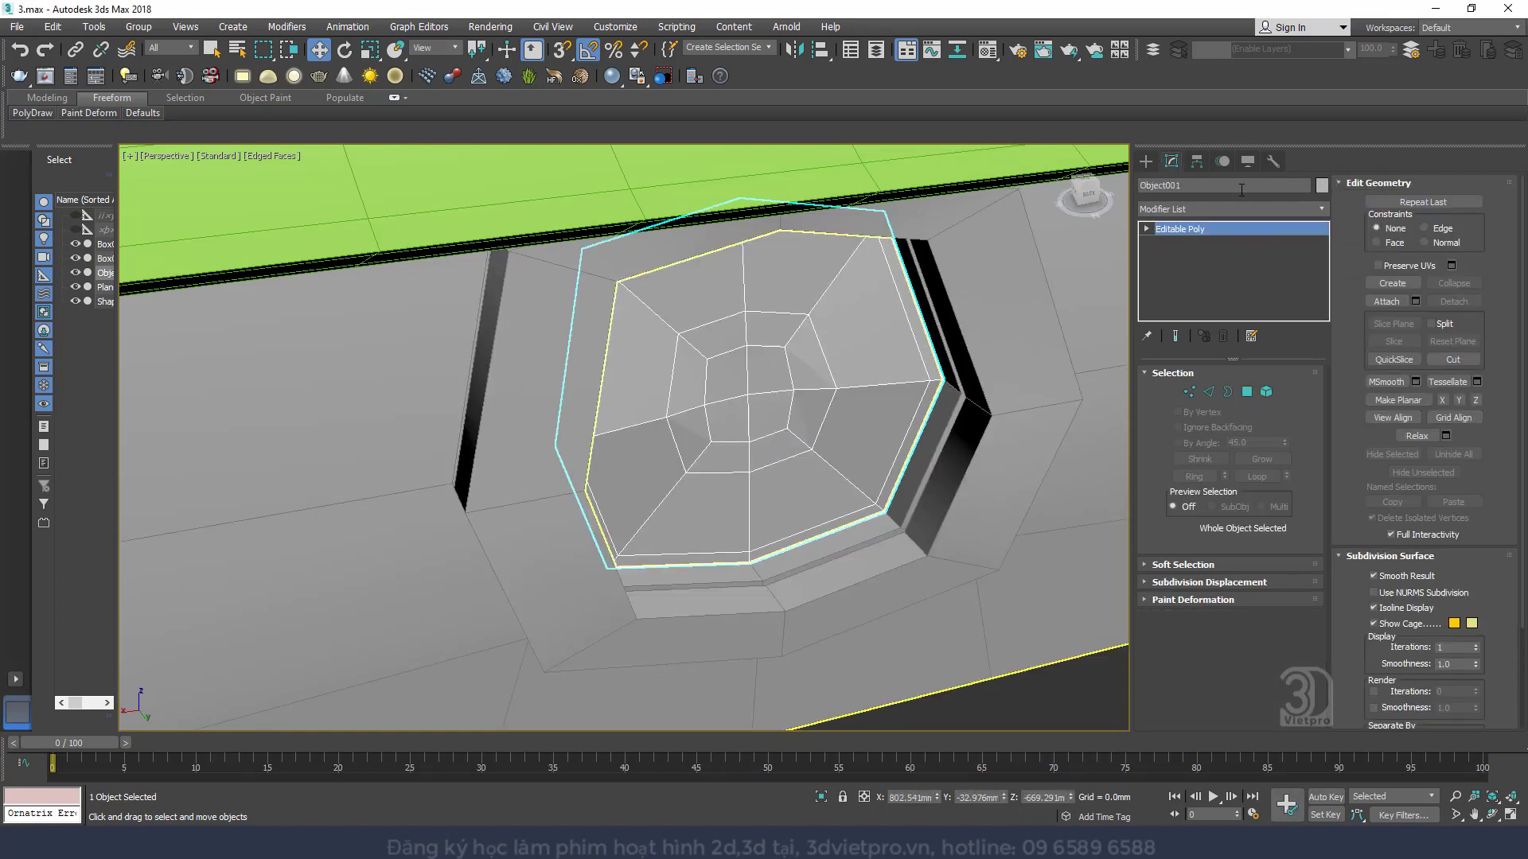
{"action": "left_click", "coordinate": [1195, 161]}
{"action": "left_click", "coordinate": [1230, 271]}
{"action": "left_click", "coordinate": [1230, 353]}
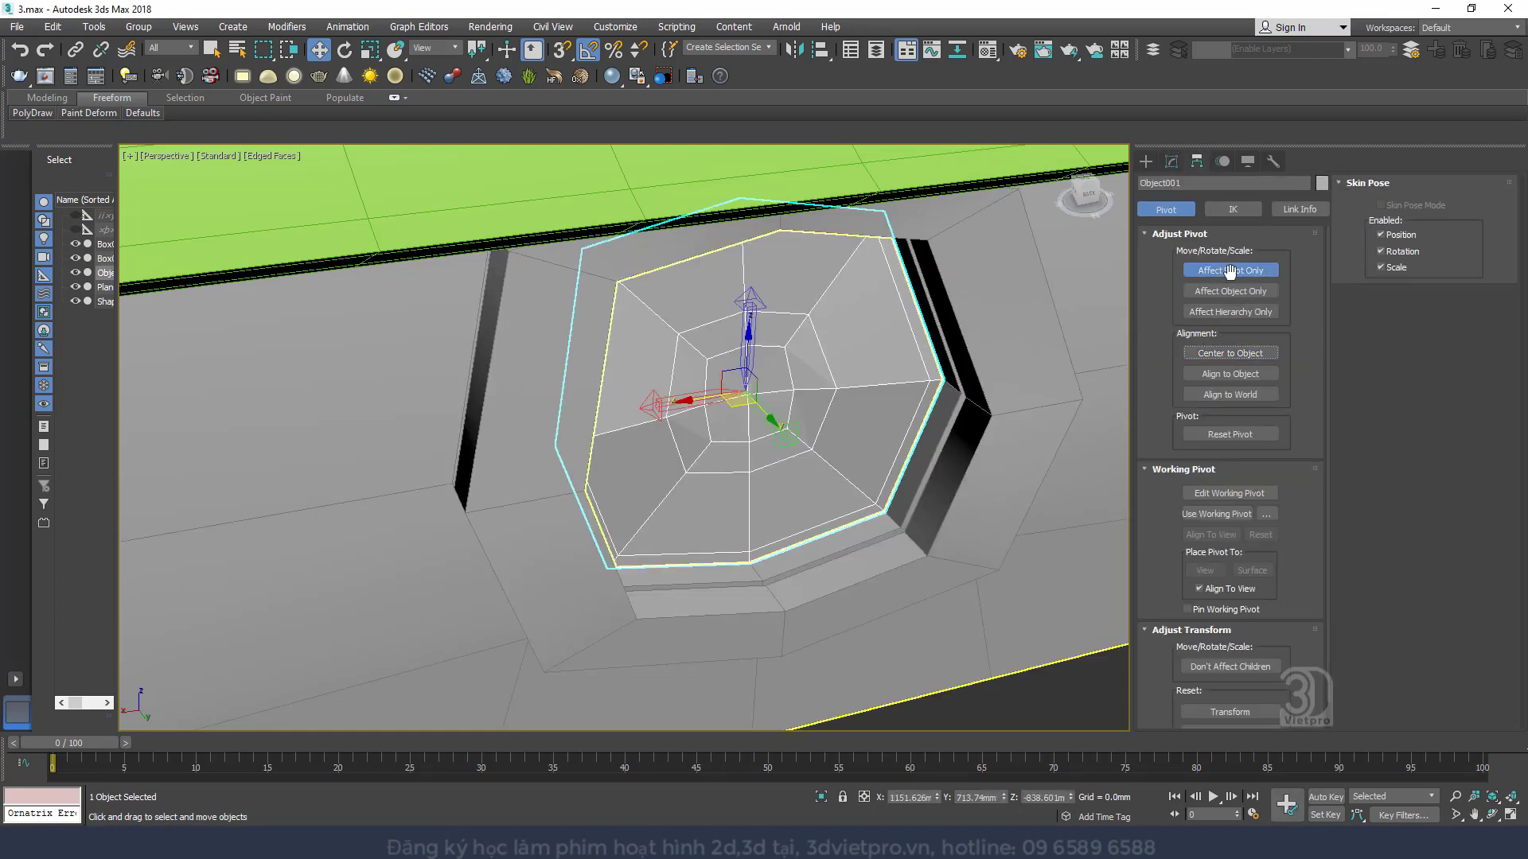
{"action": "left_click", "coordinate": [1230, 271]}
{"action": "mouse_move", "coordinate": [740, 382]}
{"action": "middle_mouse_down", "text": "alt"}
{"action": "mouse_move", "coordinate": [780, 408]}
{"action": "mouse_move", "coordinate": [746, 407]}
{"action": "middle_mouse_up", "text": "alt"}
{"action": "scroll", "coordinate": [745, 406], "scroll_direction": "up", "scroll_amount": 4}
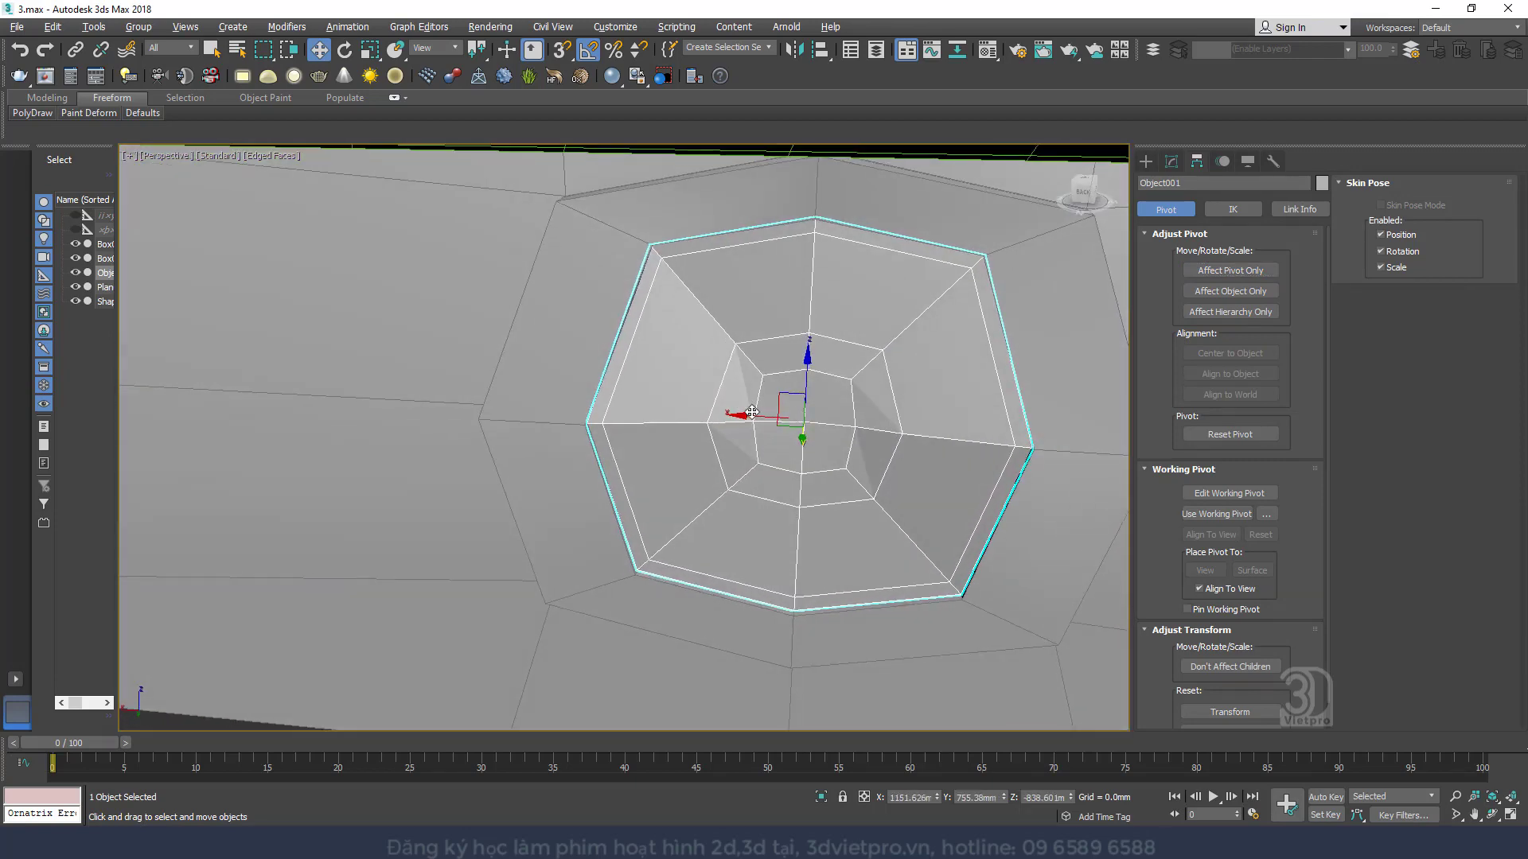
Select all eight radial edge lines running from the pane's central octagon out to its rim
{"action": "left_click", "coordinate": [1171, 161]}
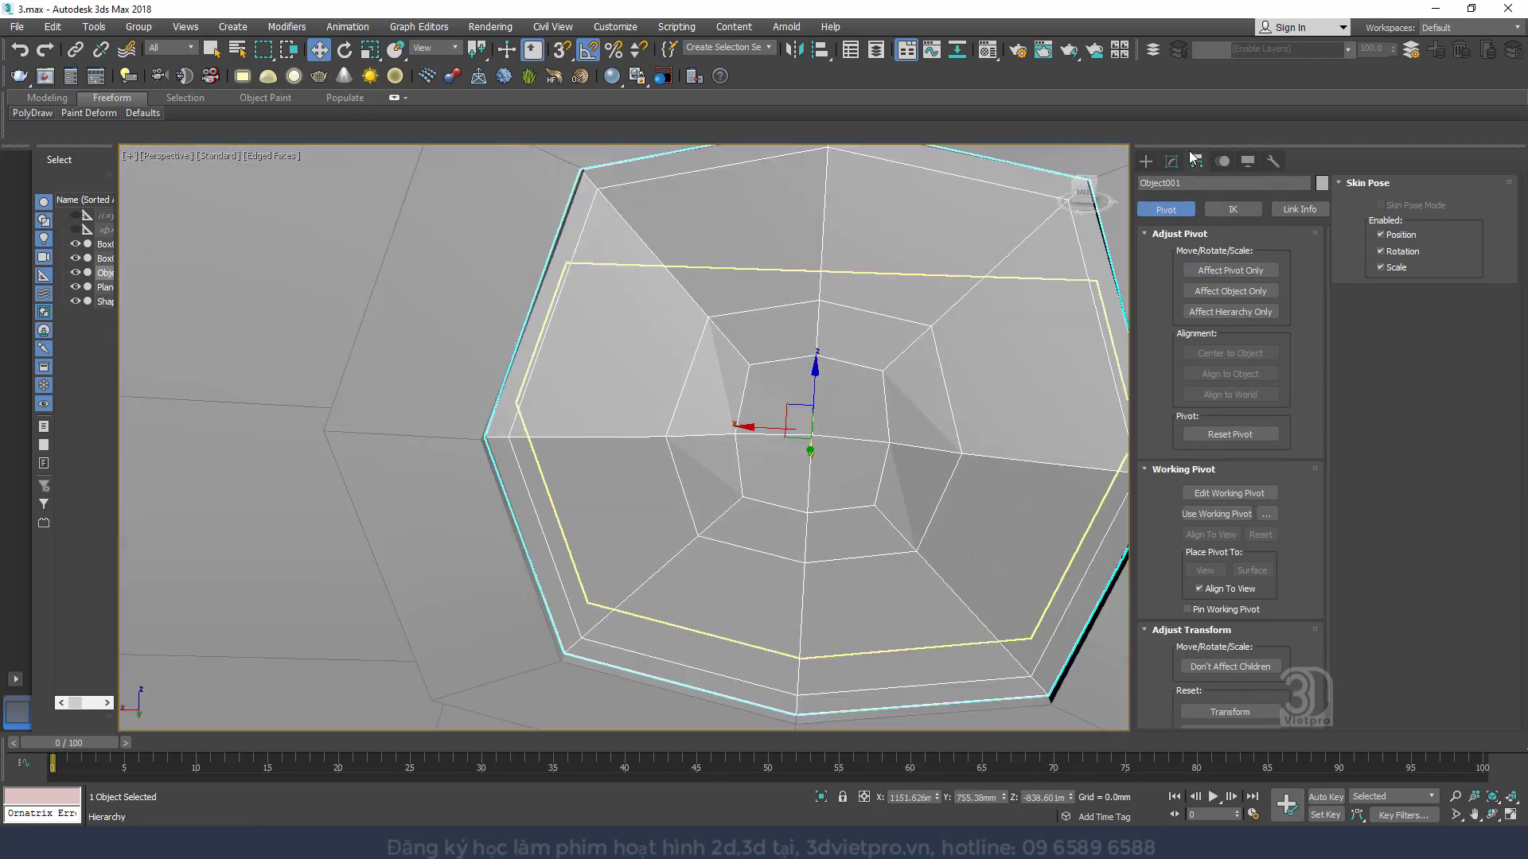
{"action": "left_click", "coordinate": [1208, 392]}
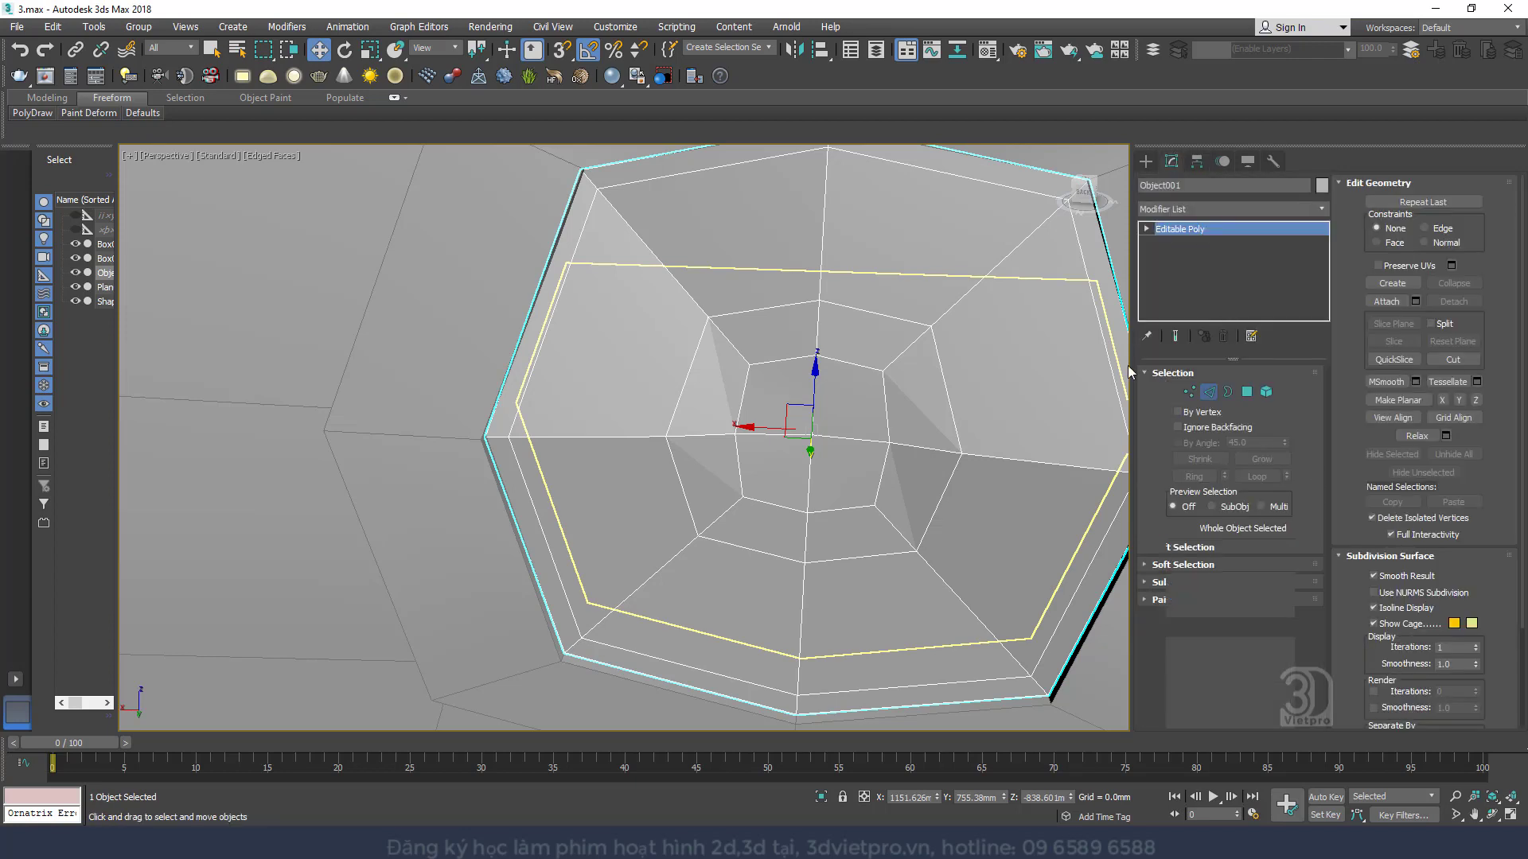
{"action": "left_click", "coordinate": [959, 298]}
{"action": "left_click", "coordinate": [944, 306], "text": "shift"}
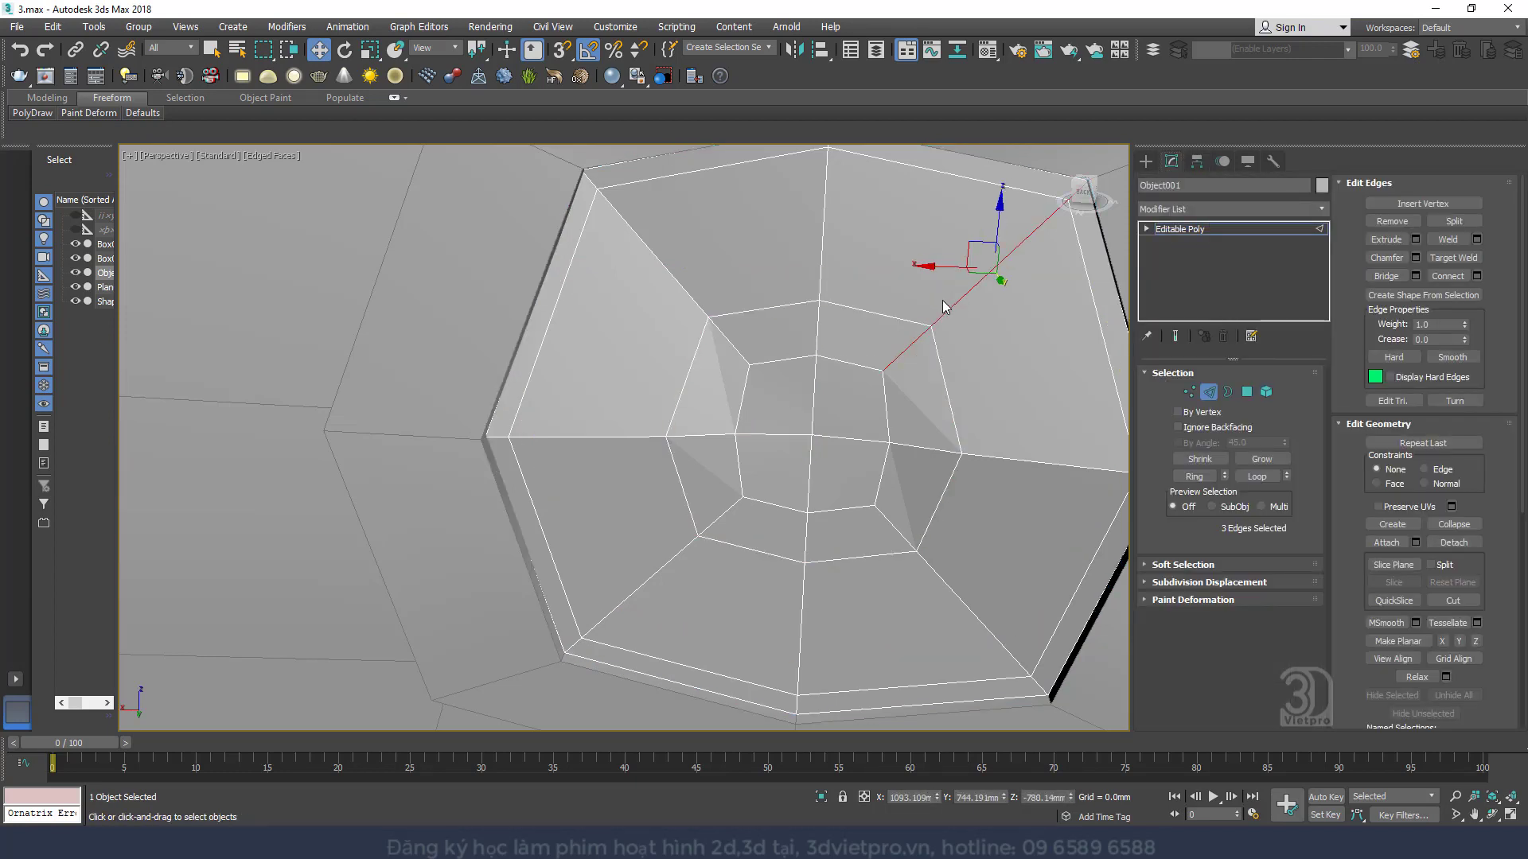
{"action": "left_click", "coordinate": [823, 253], "text": "shift"}
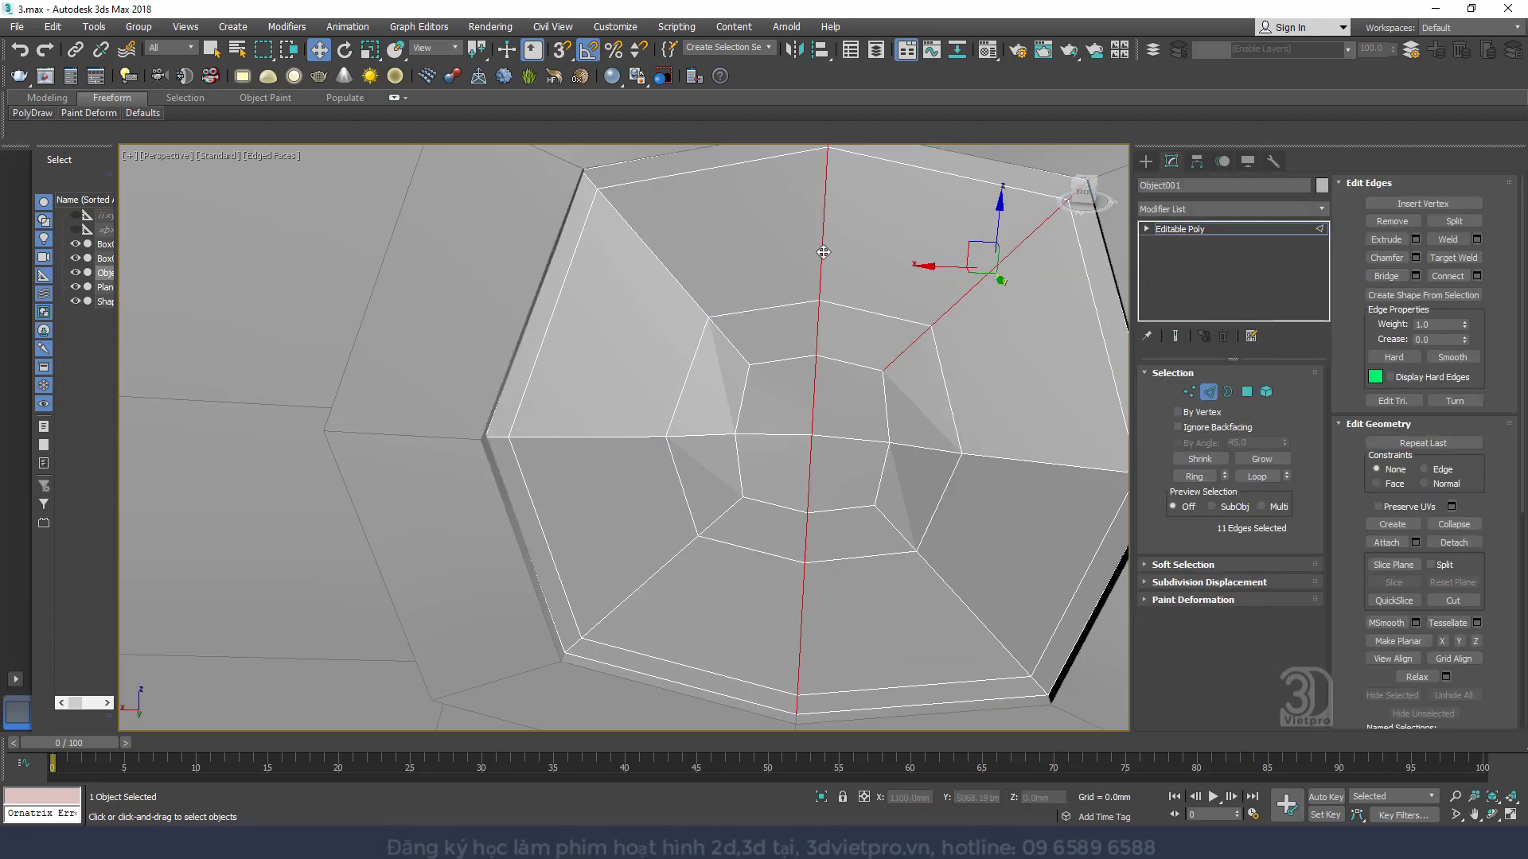
{"action": "left_click", "coordinate": [679, 286], "text": "shift"}
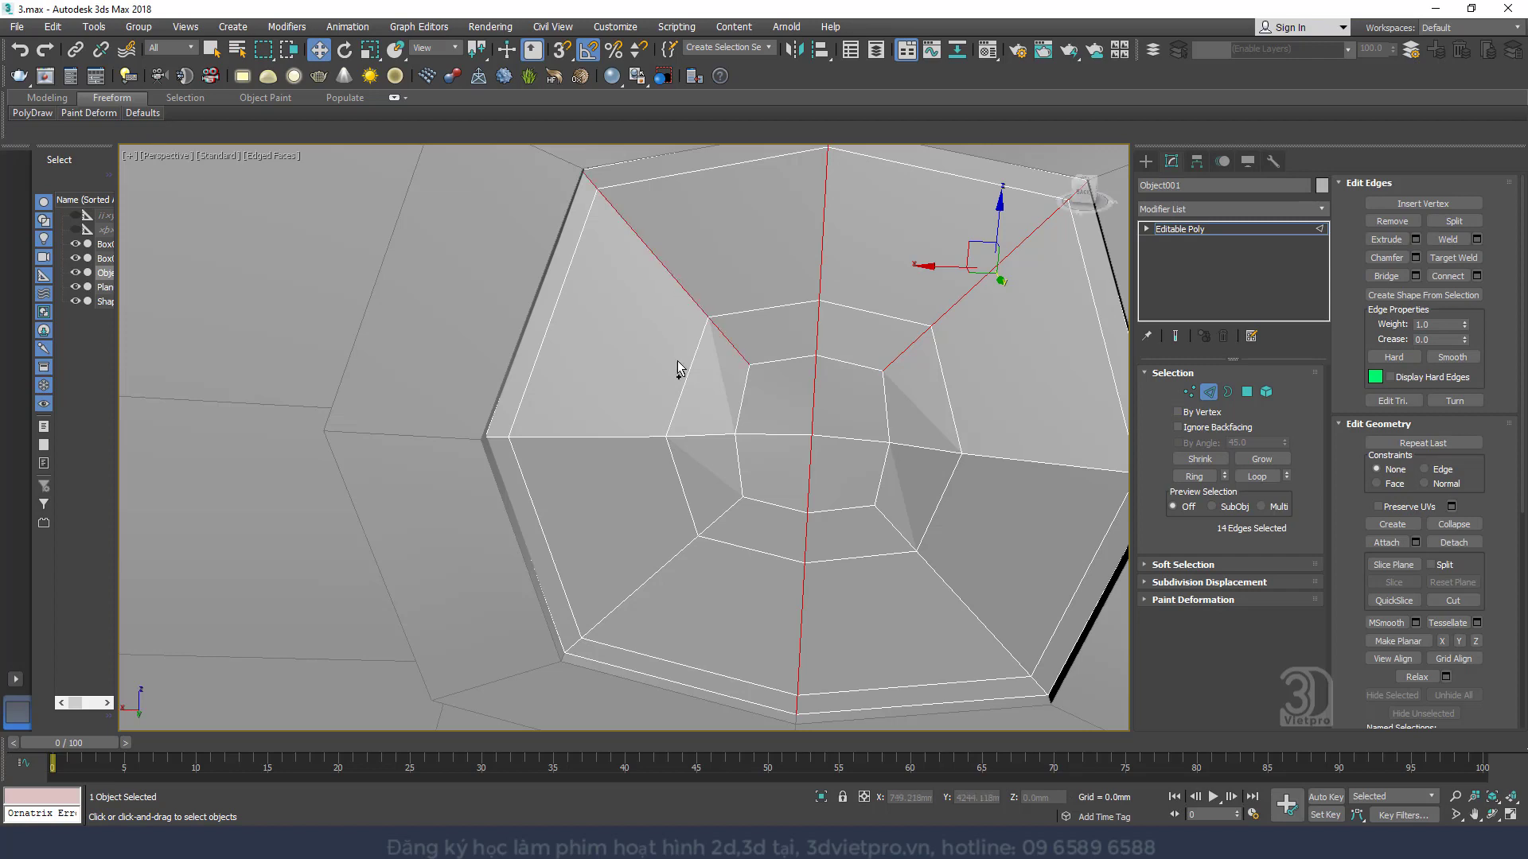
{"action": "left_click", "coordinate": [612, 435], "text": "shift"}
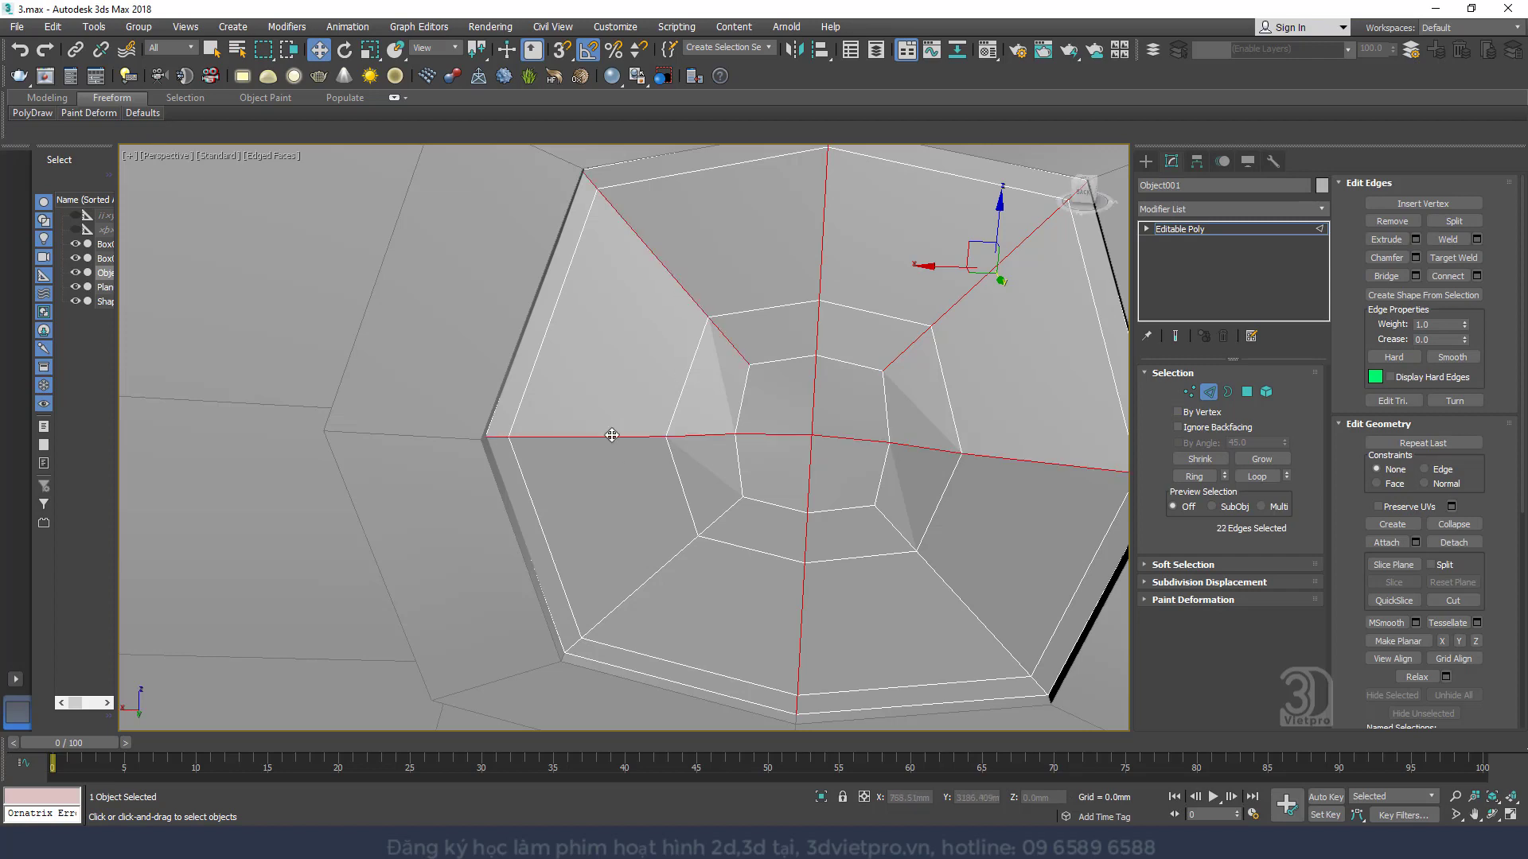
{"action": "left_click", "coordinate": [656, 567], "text": "shift"}
{"action": "left_click", "coordinate": [897, 532], "text": "shift"}
Add the central octagon's eight edges to the radial edge selection and create a separate shape from it
{"action": "left_click", "coordinate": [854, 366], "text": "shift"}
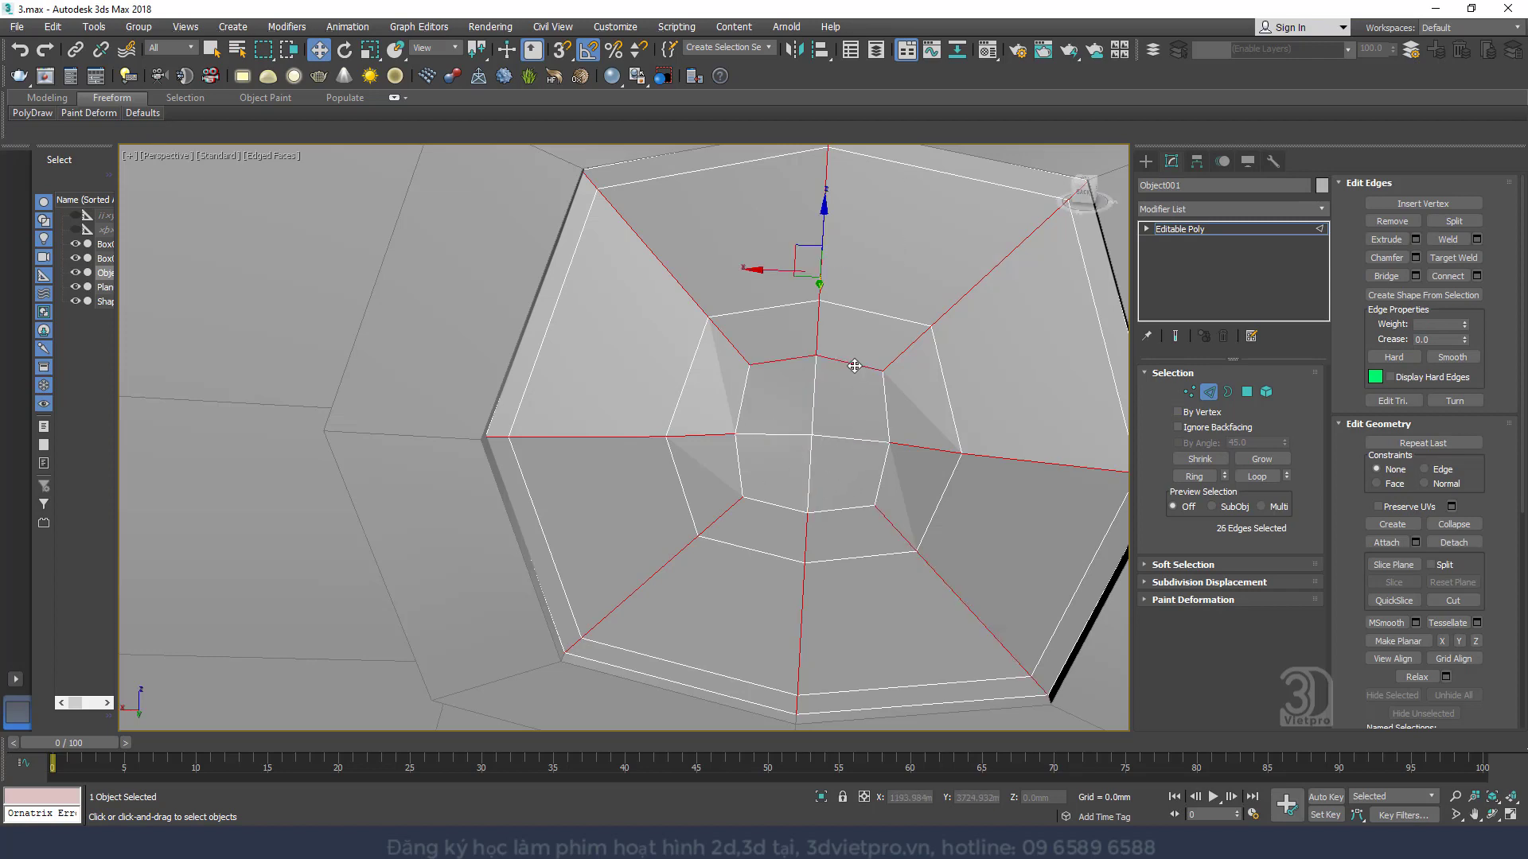
{"action": "key", "text": "ctrl+z"}
{"action": "left_click", "coordinate": [771, 362], "text": "shift"}
{"action": "left_click", "coordinate": [743, 399], "text": "shift"}
{"action": "left_click", "coordinate": [734, 457], "text": "shift"}
{"action": "left_click", "coordinate": [800, 512], "text": "shift"}
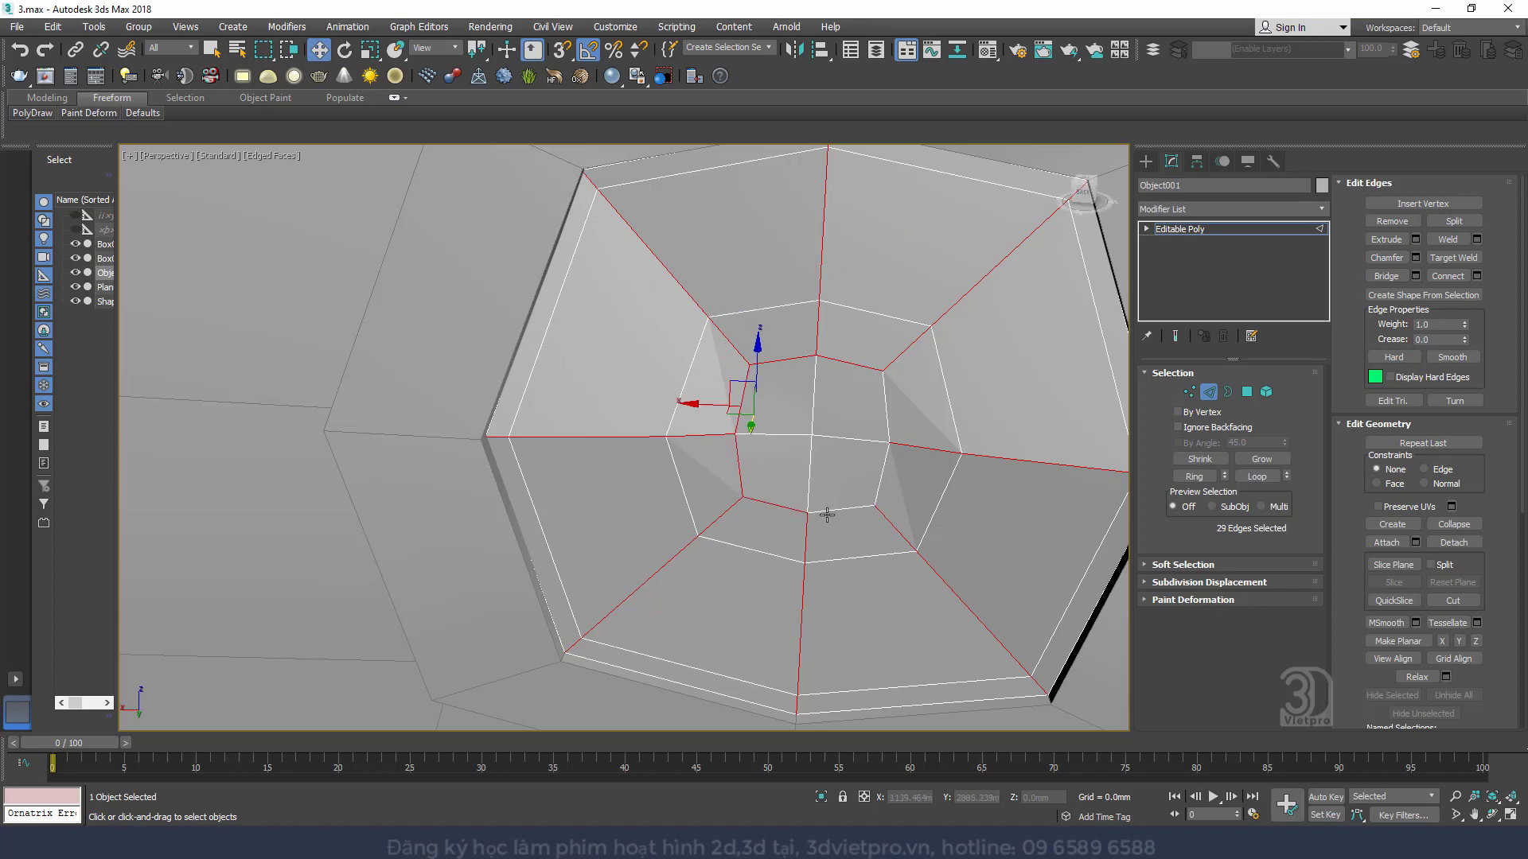
{"action": "left_click", "coordinate": [842, 510], "text": "shift"}
{"action": "left_click", "coordinate": [881, 479], "text": "shift"}
{"action": "left_click", "coordinate": [884, 418], "text": "shift"}
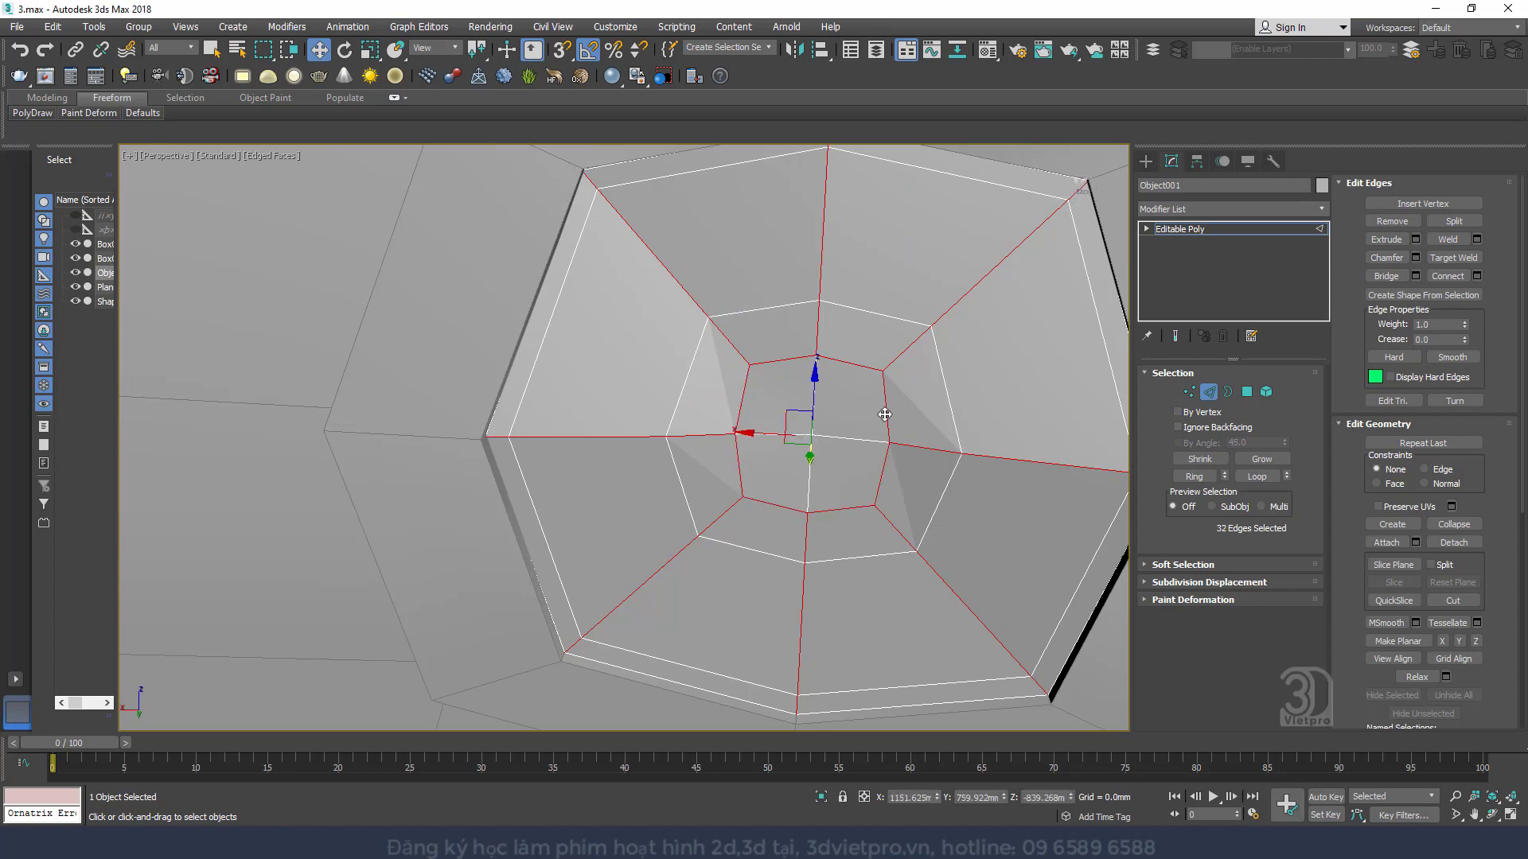
{"action": "scroll", "coordinate": [865, 430], "scroll_direction": "down", "scroll_amount": 3}
{"action": "middle_click_drag", "start_coordinate": [866, 429], "coordinate": [873, 430], "text": "alt"}
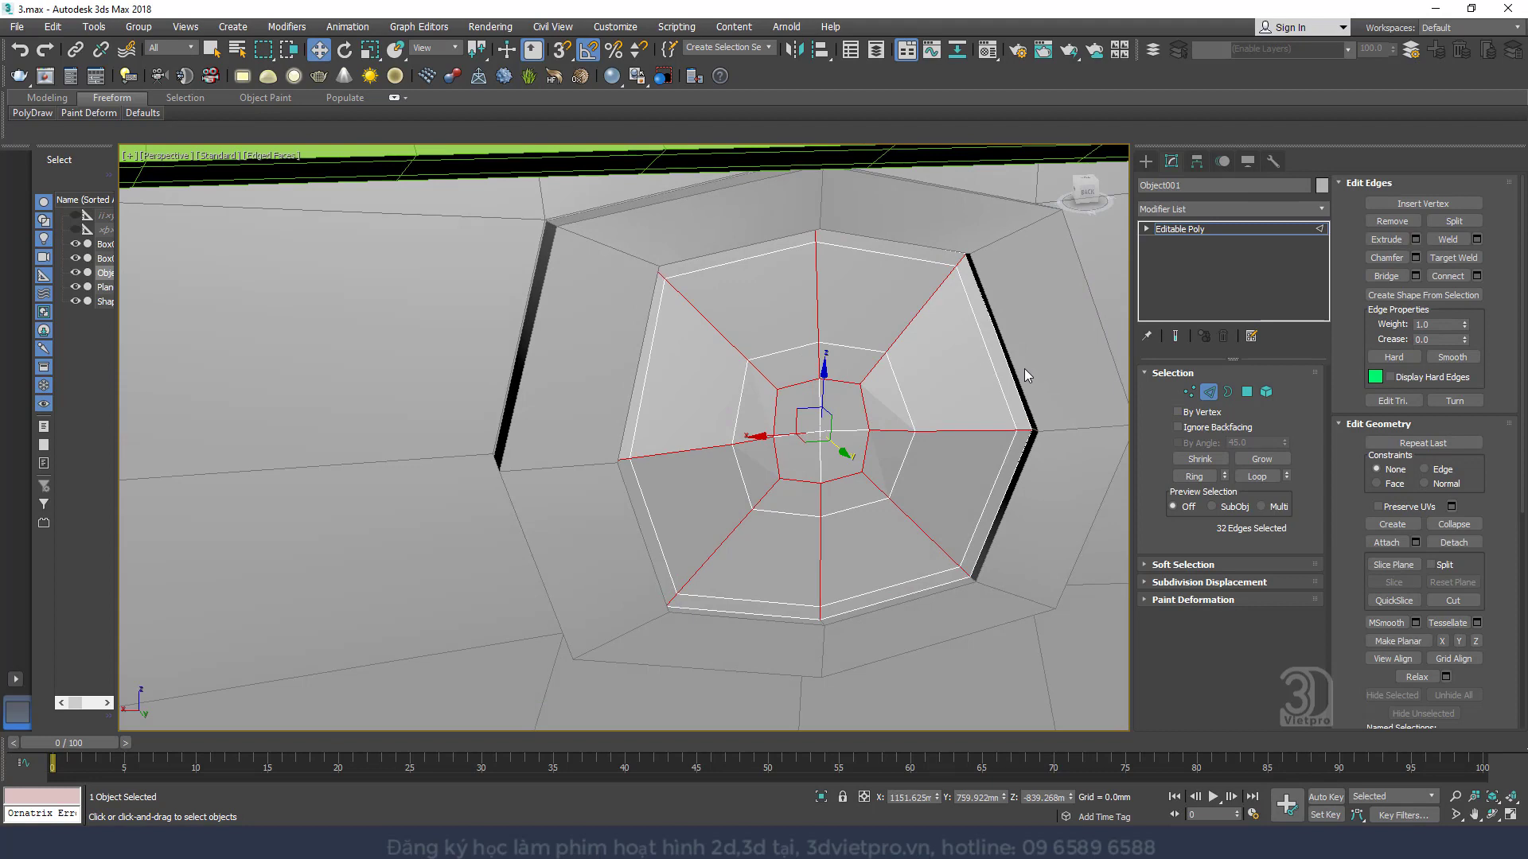
{"action": "left_click", "coordinate": [1421, 295]}
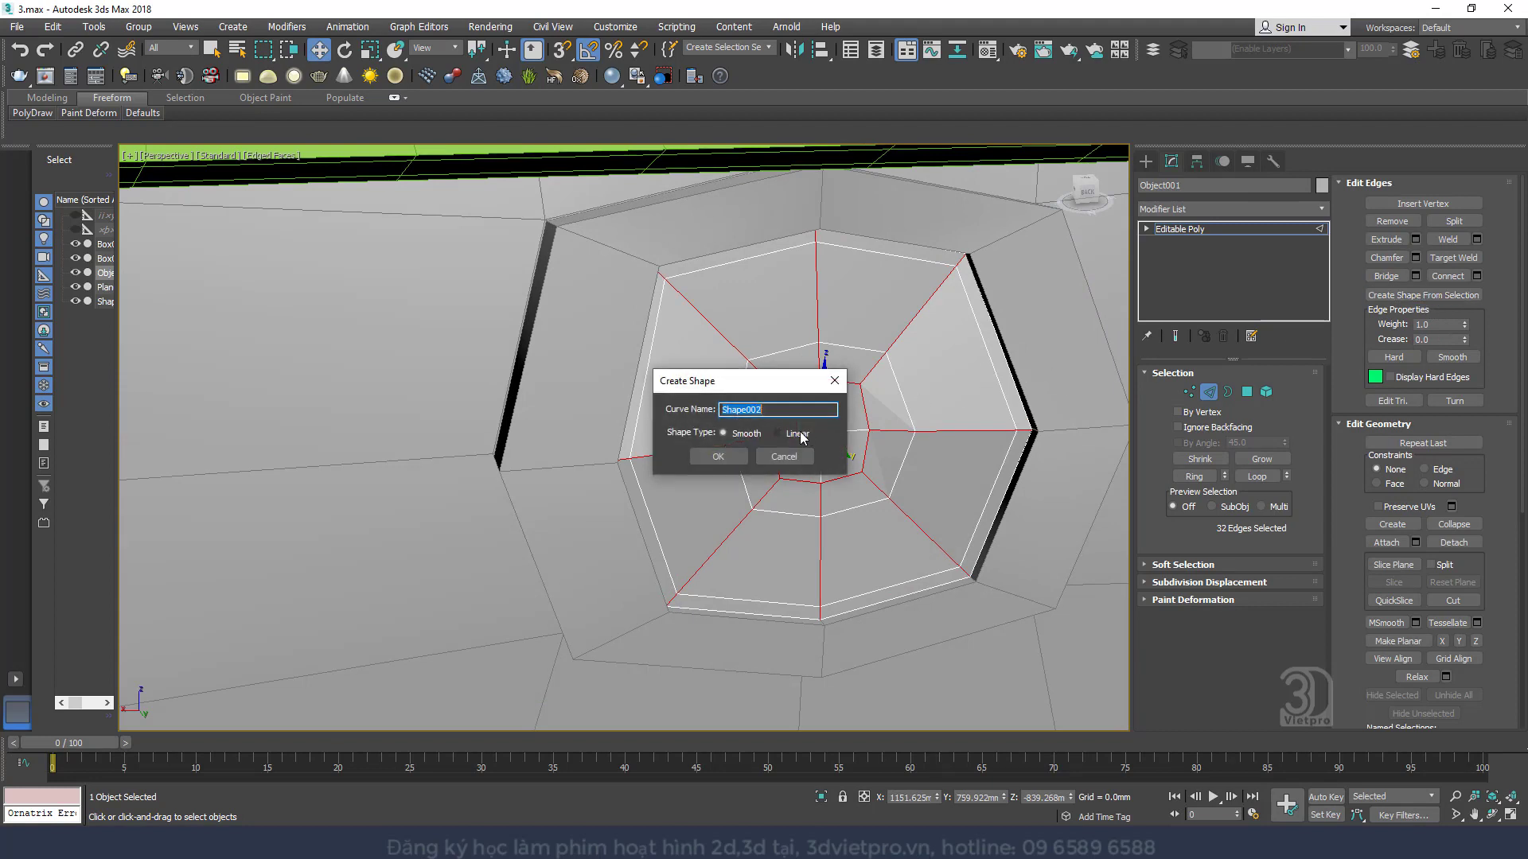
{"action": "left_click", "coordinate": [722, 448]}
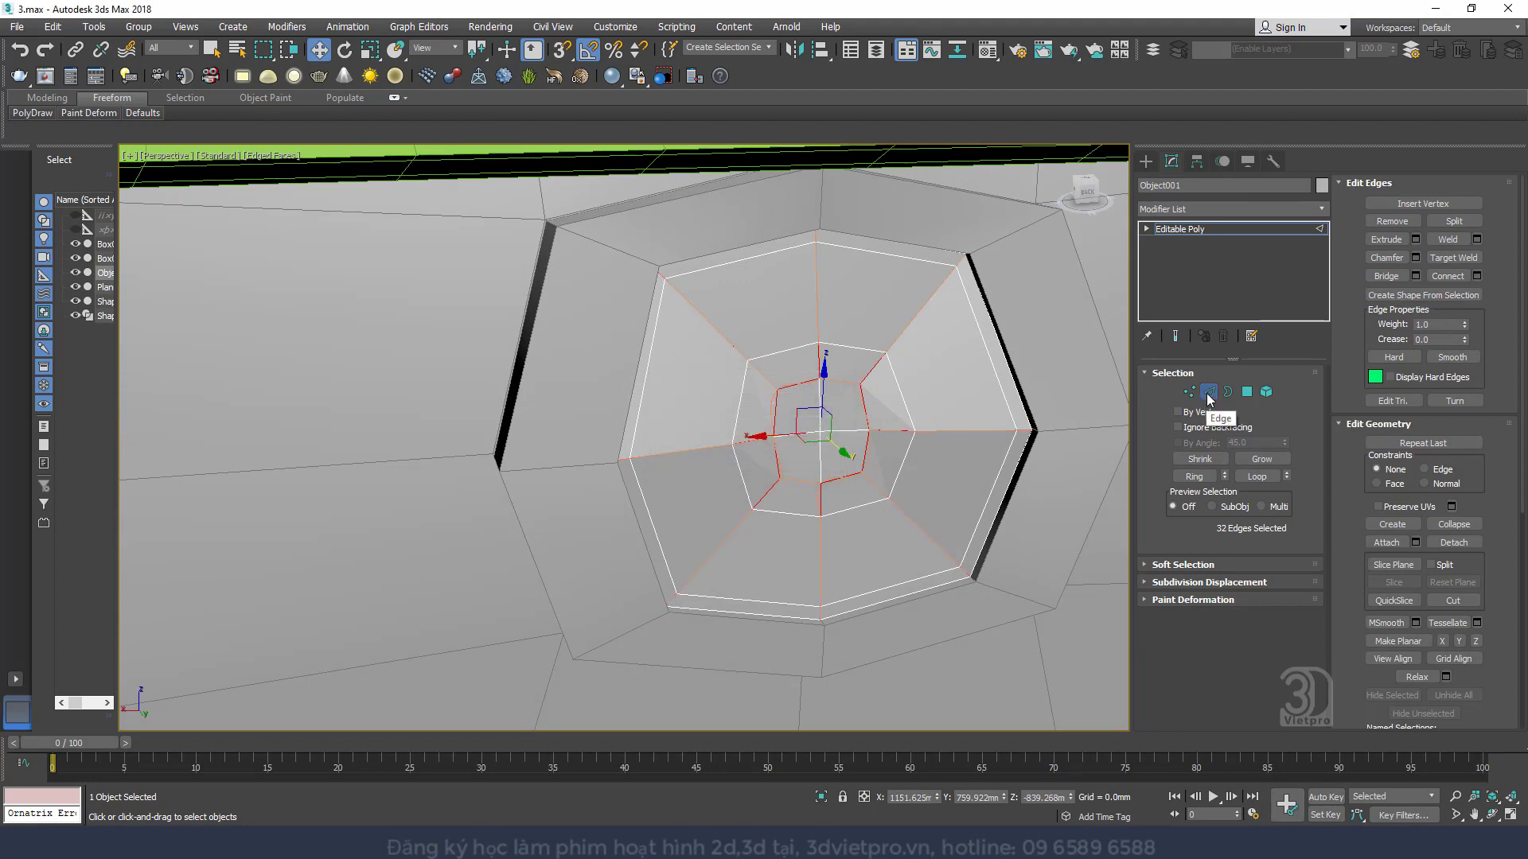
{"action": "left_click", "coordinate": [1208, 391]}
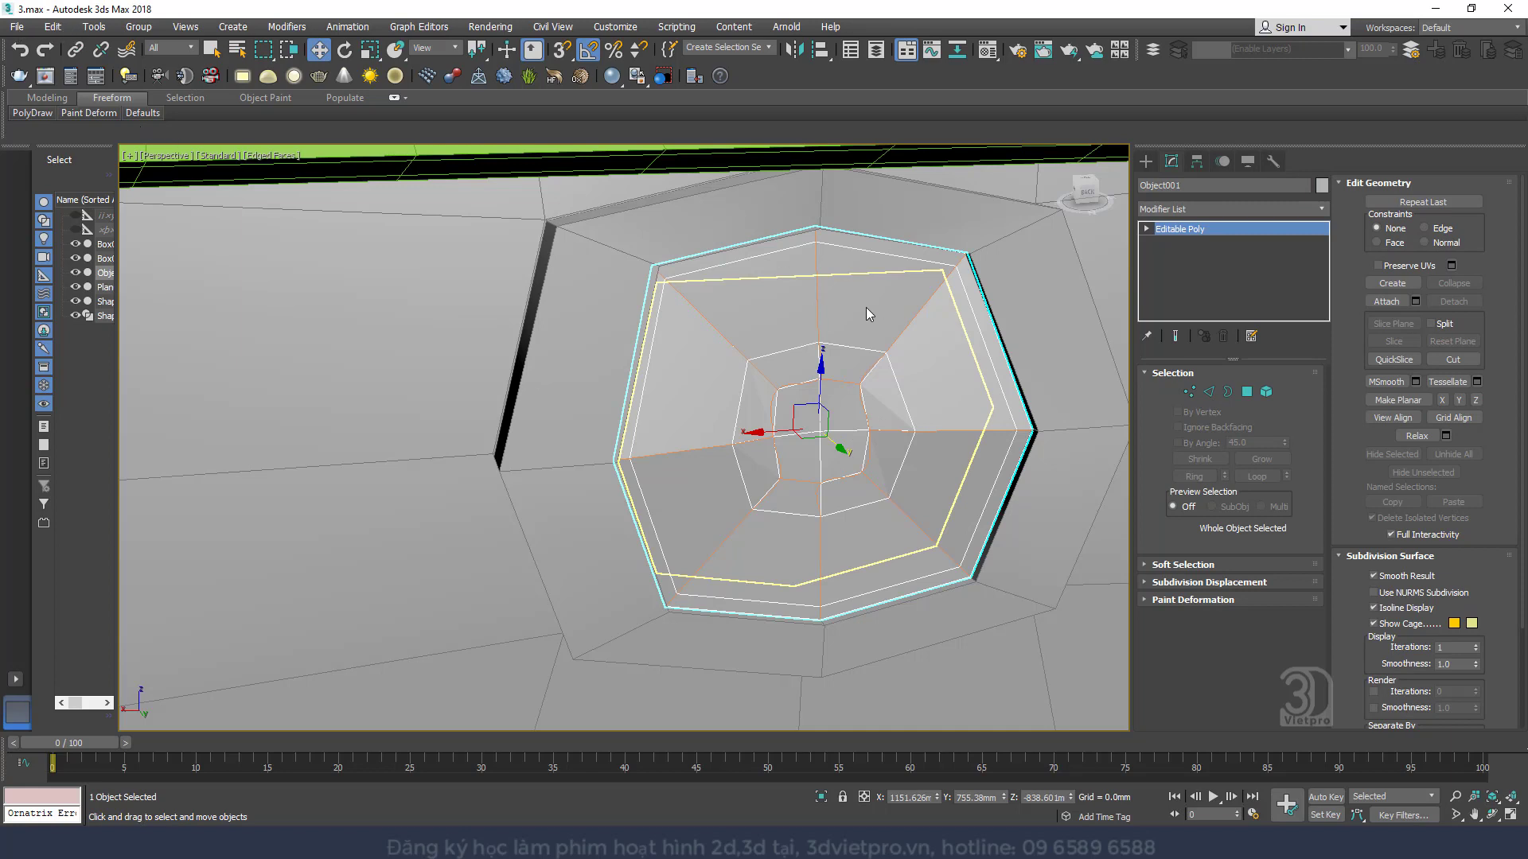
Accept saving a copy of the current scene after the application error and dismiss the error report without sending it
{"action": "left_click", "coordinate": [835, 480]}
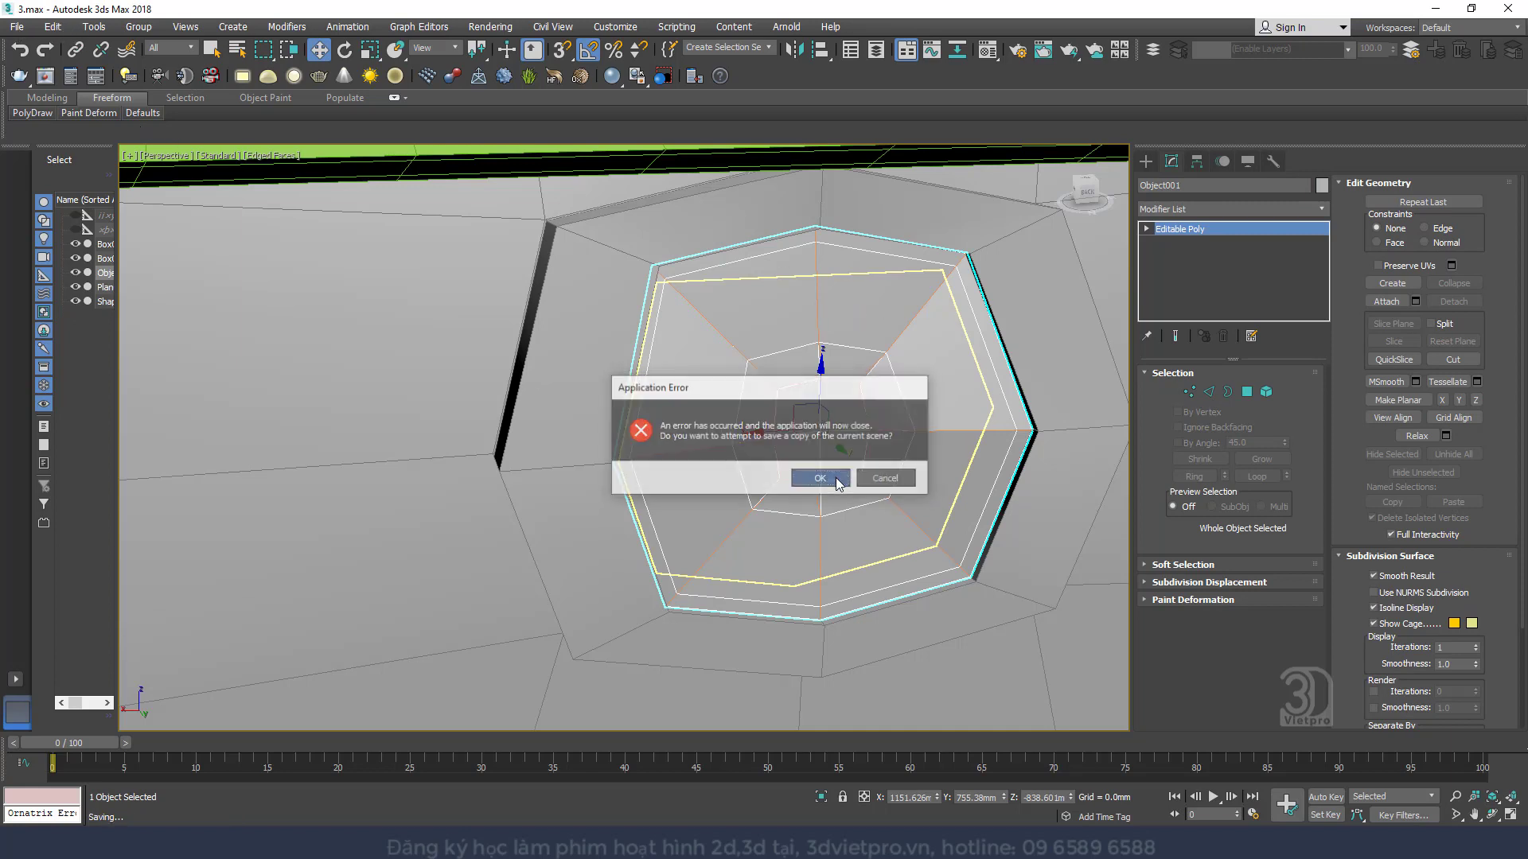
{"action": "left_click", "coordinate": [871, 486]}
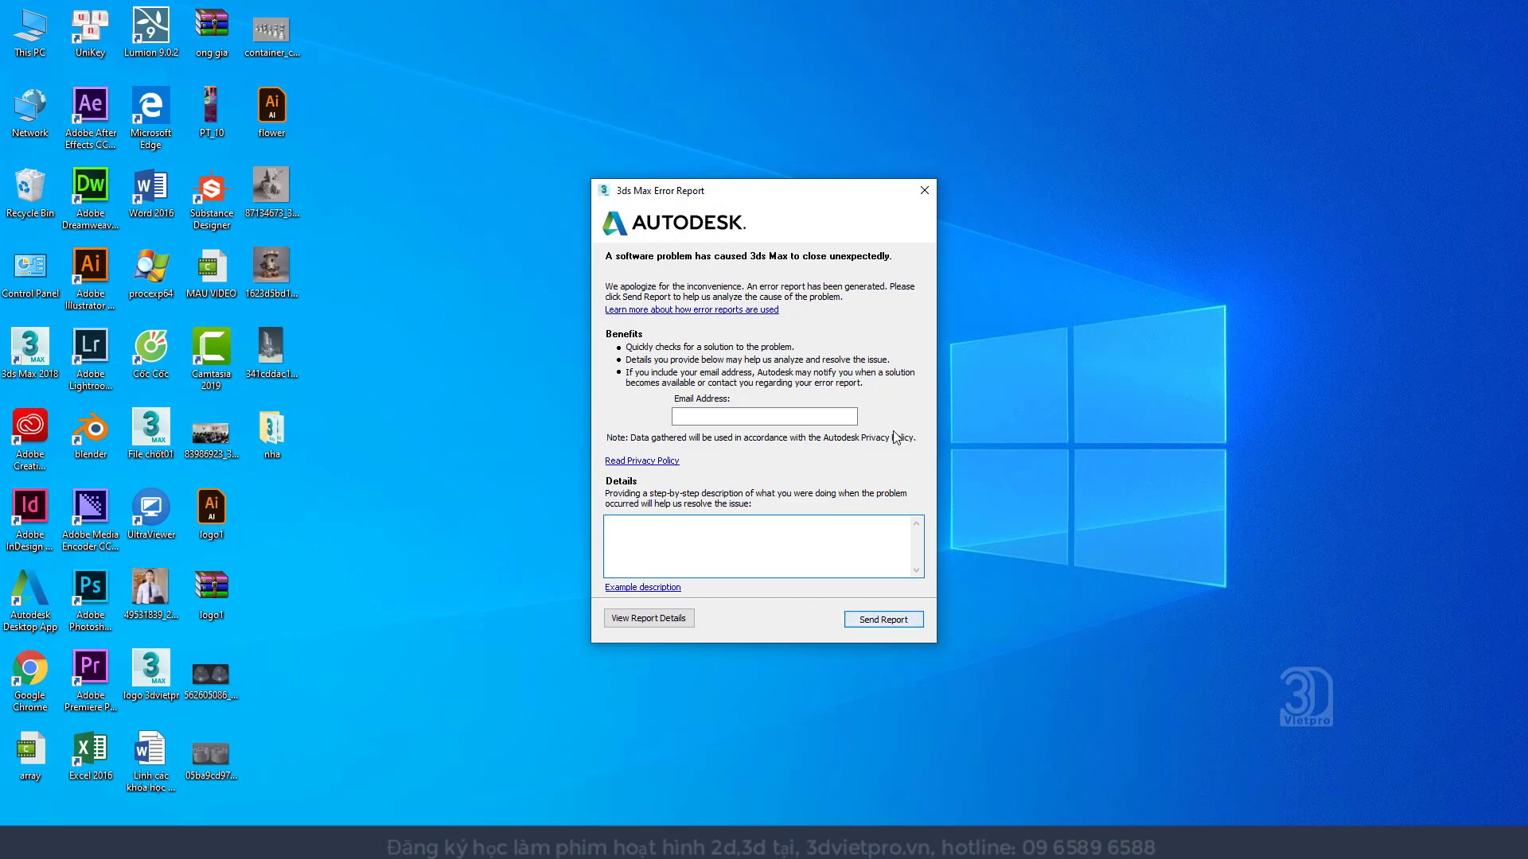
{"action": "left_click", "coordinate": [924, 190]}
{"action": "left_click", "coordinate": [875, 455]}
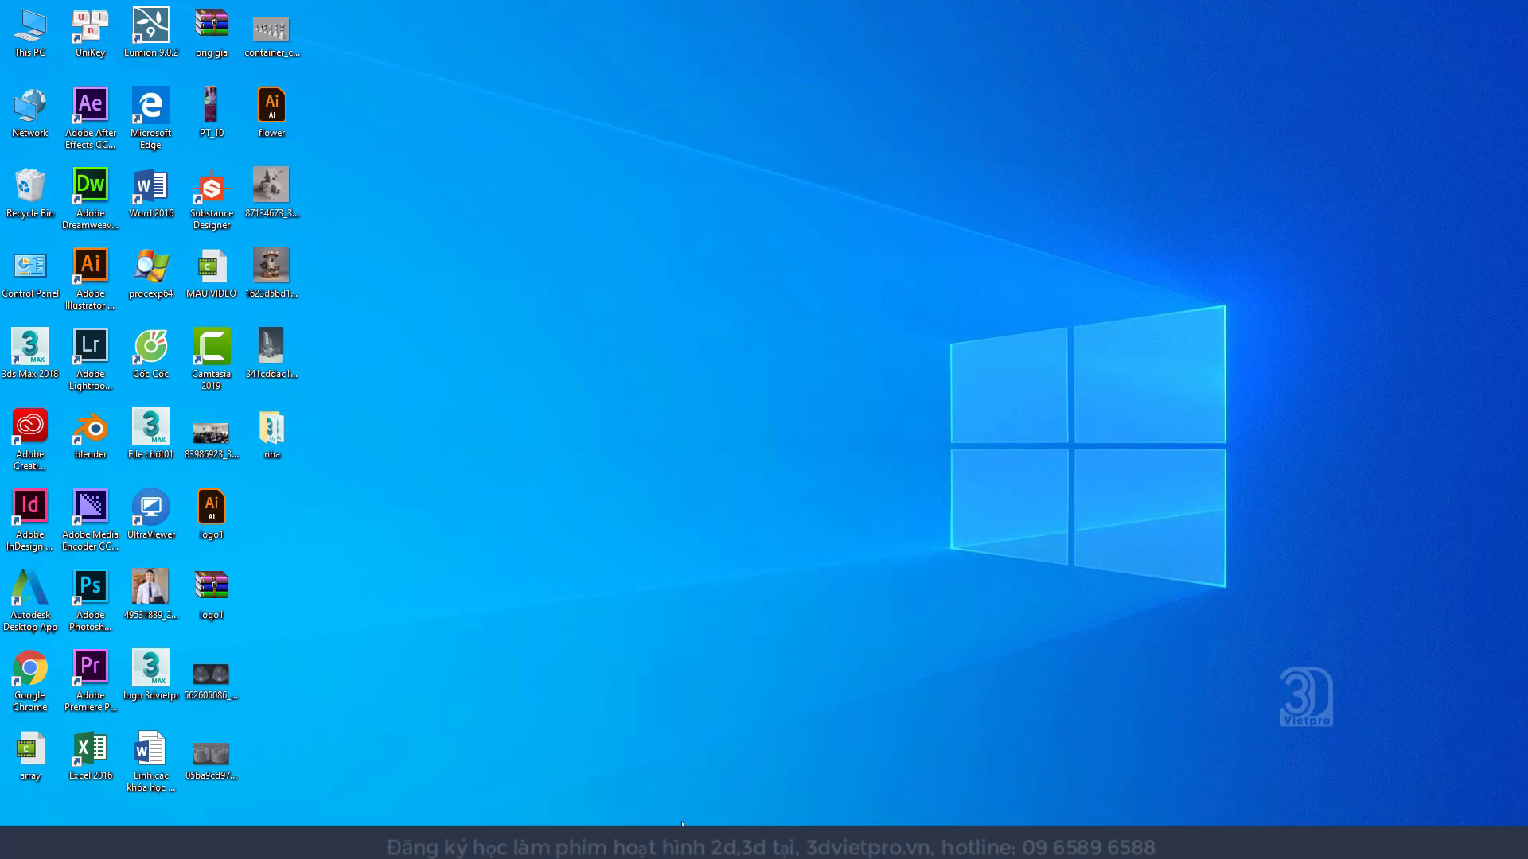